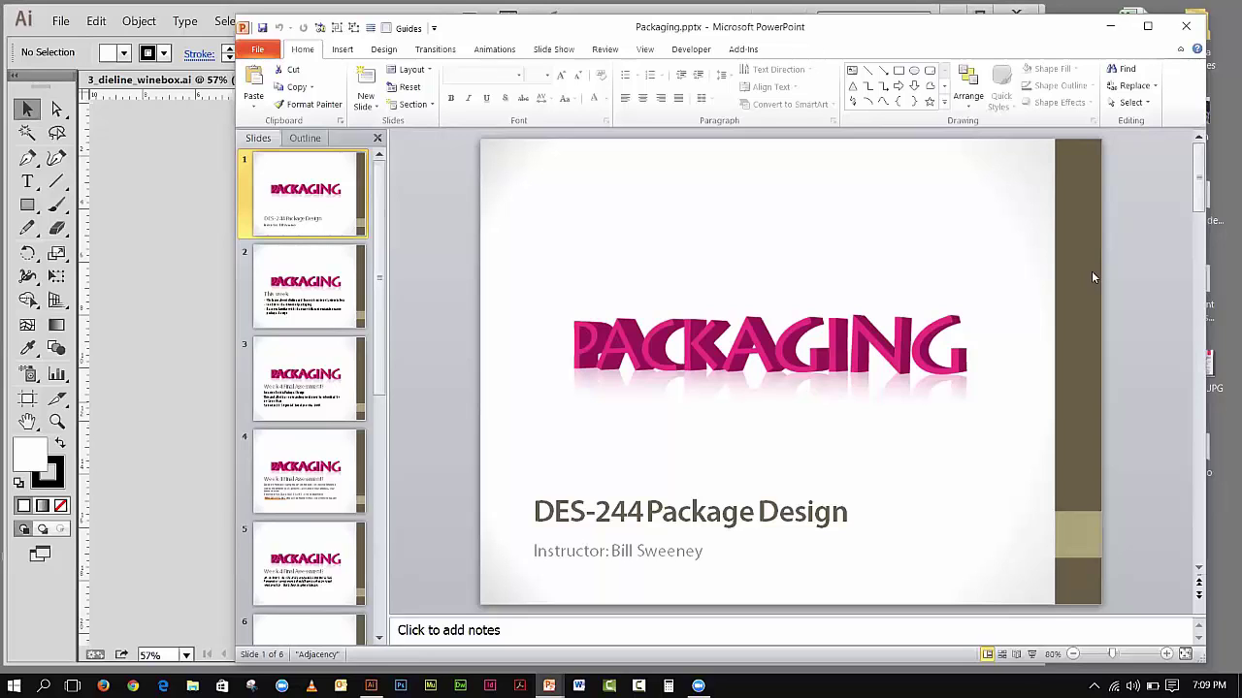
- Display slide 2 of Packaging.pptx with the 'This week:' goals on dielines, history and materials
left_click(1218, 36)
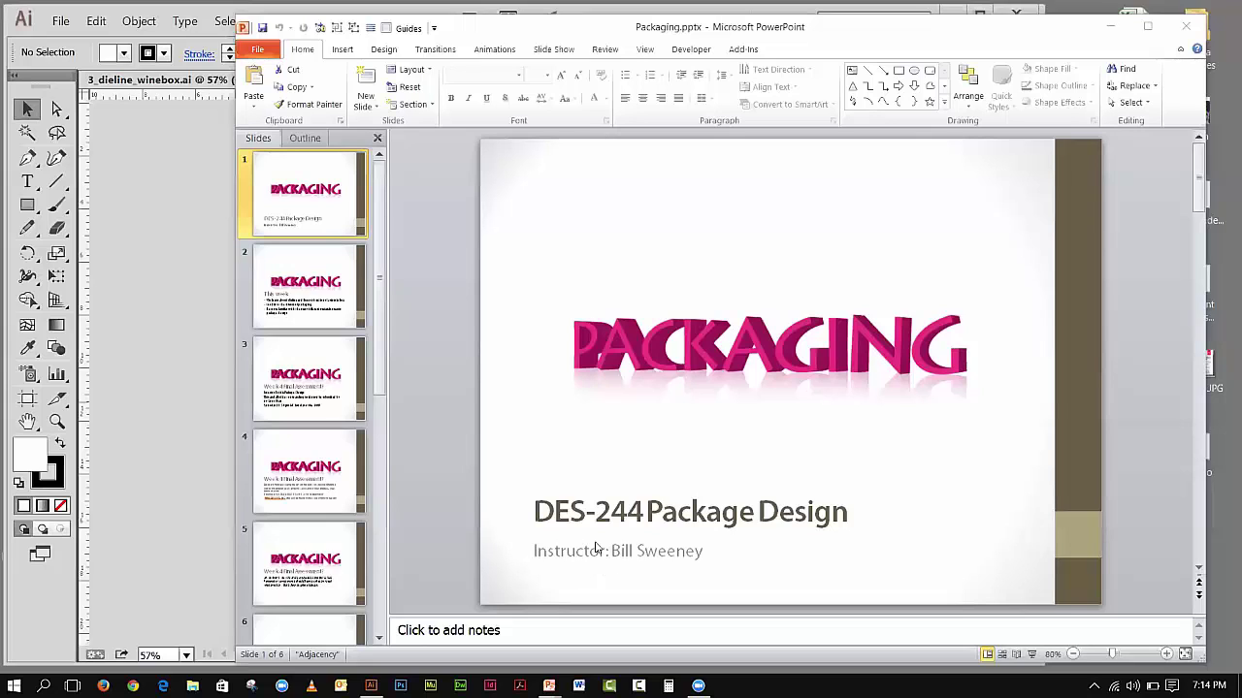
left_click(315, 278)
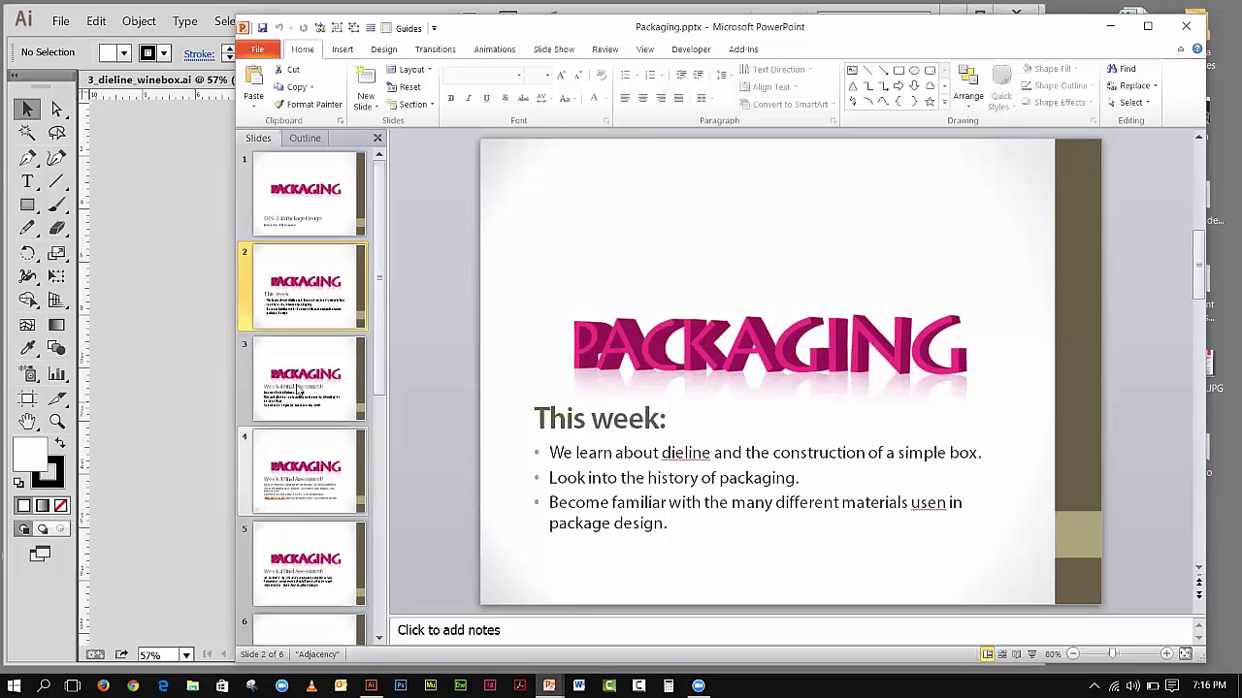
- Select slide 3, Week 4 Final Assessment, in the Slides pane
left_click(299, 390)
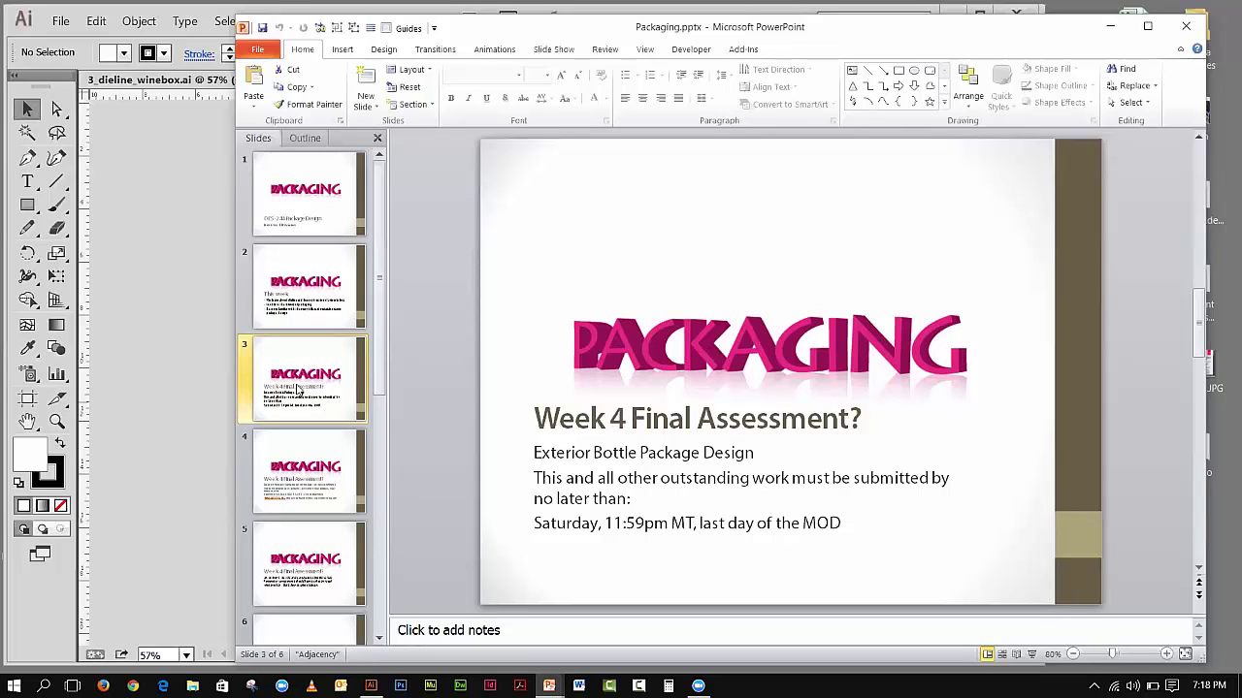
- Show slide 4 with the wine packaging tasks and WINE BOX DIELINE download link
left_click(323, 479)
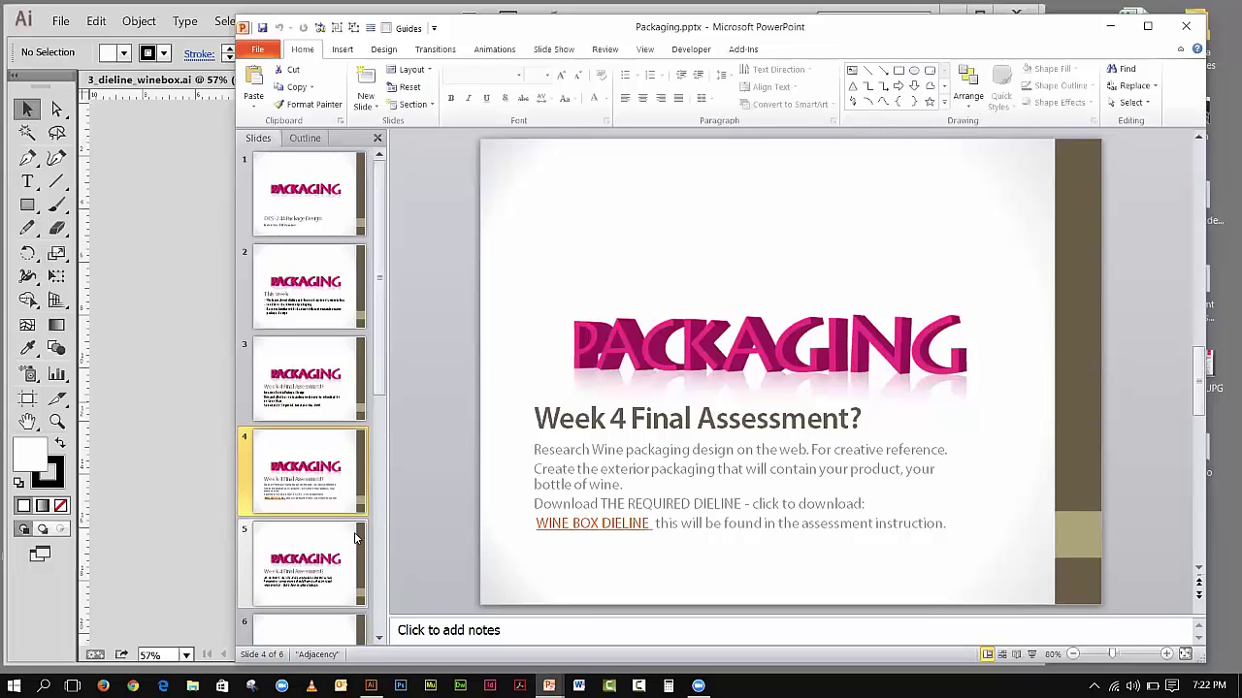
- Show slide 5 with the reminder to be creative and visually cohesive
left_click(355, 538)
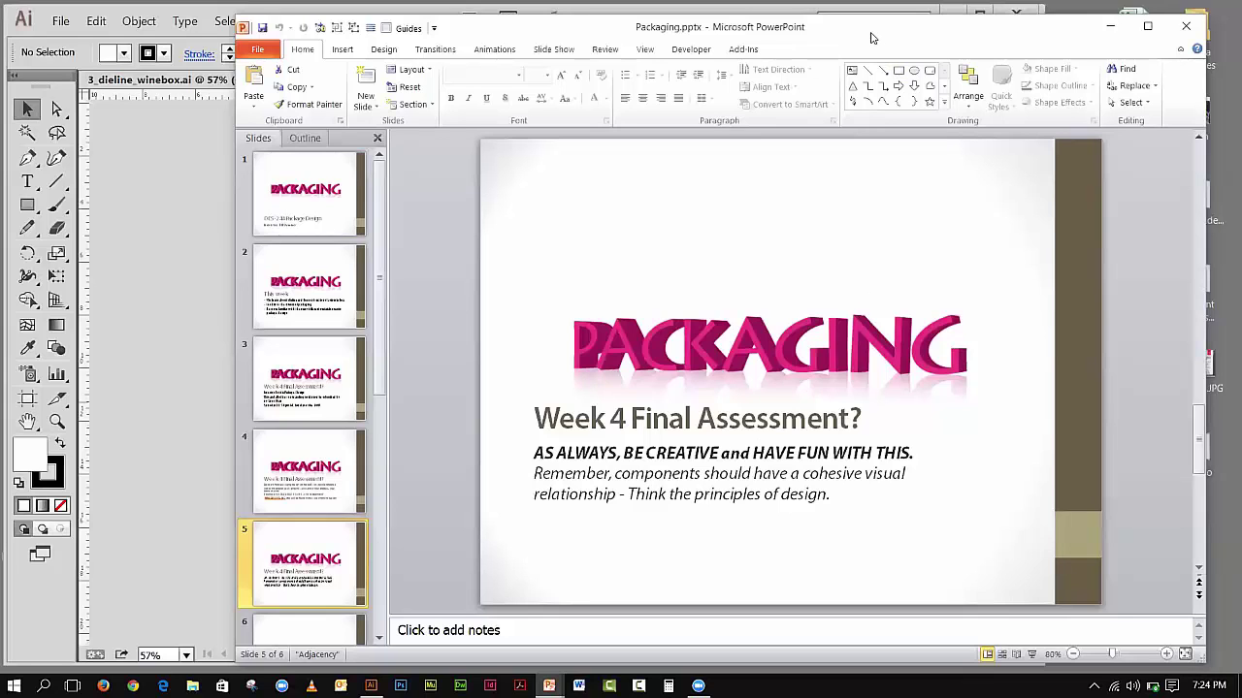
- Drag the PowerPoint window left to reveal the Illustrator document behind it
left_click_drag(869, 37, 750, 59)
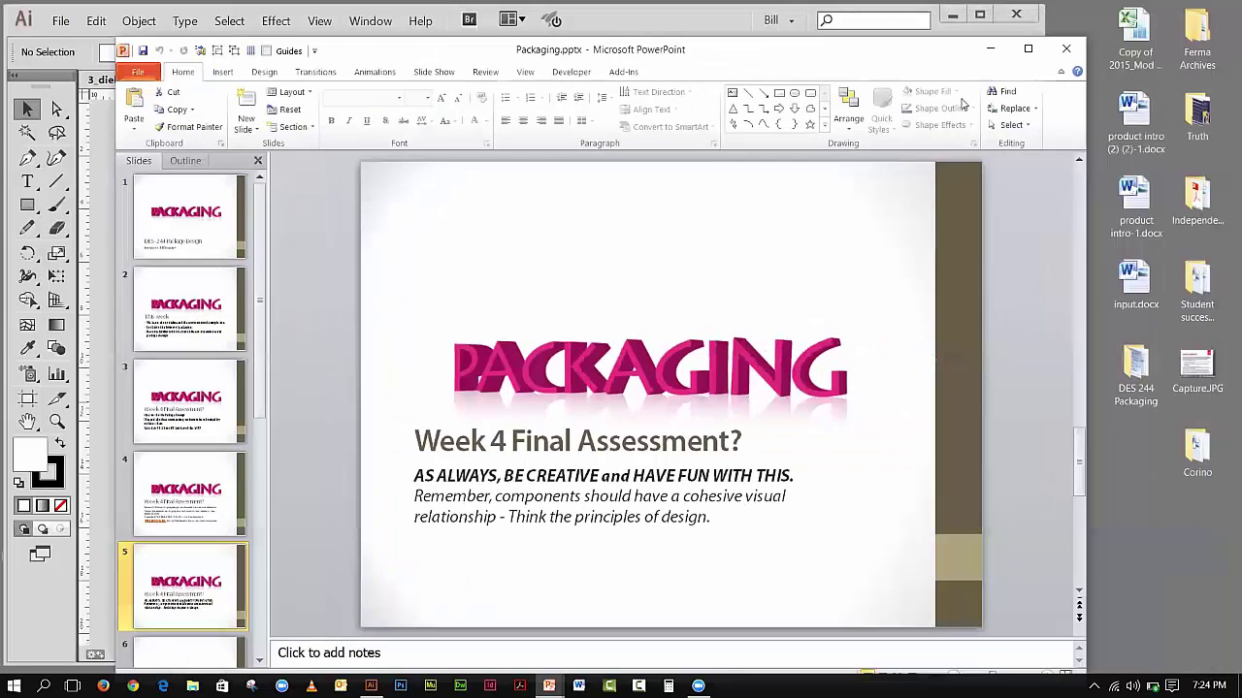
left_click_drag(935, 60, 844, 63)
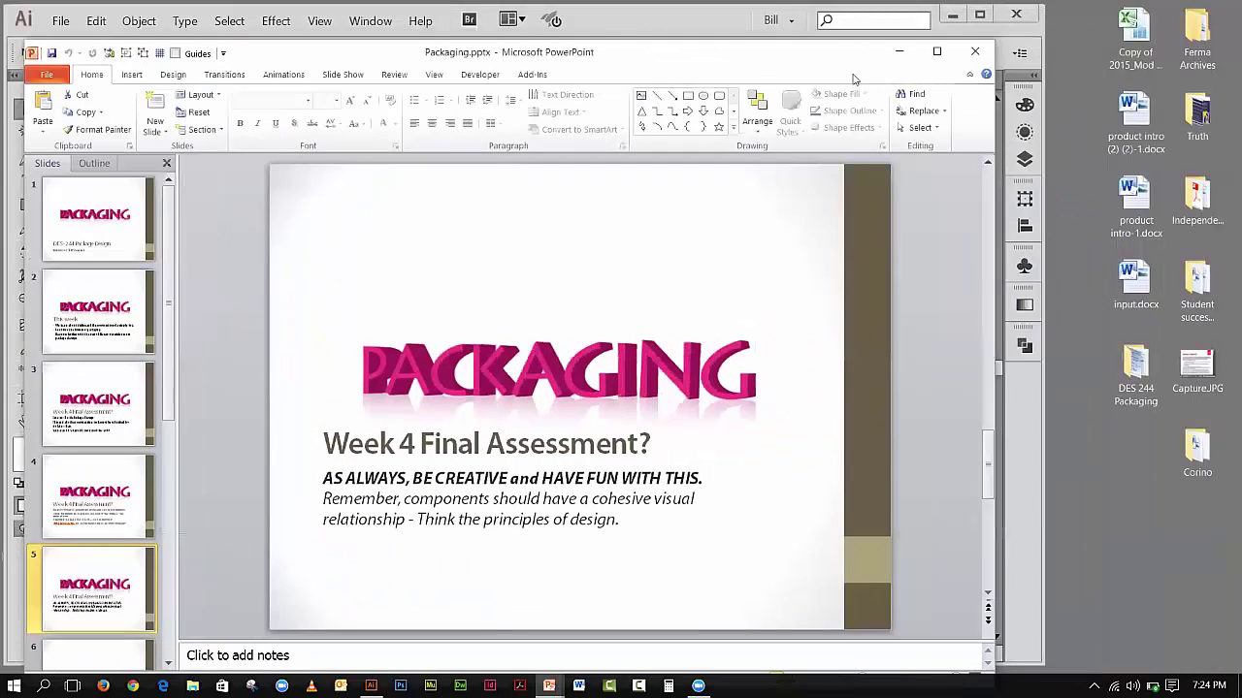
- Close PowerPoint and unlock the dieline layer in 3_dieline_winebox.ai's Layers panel
left_click(973, 52)
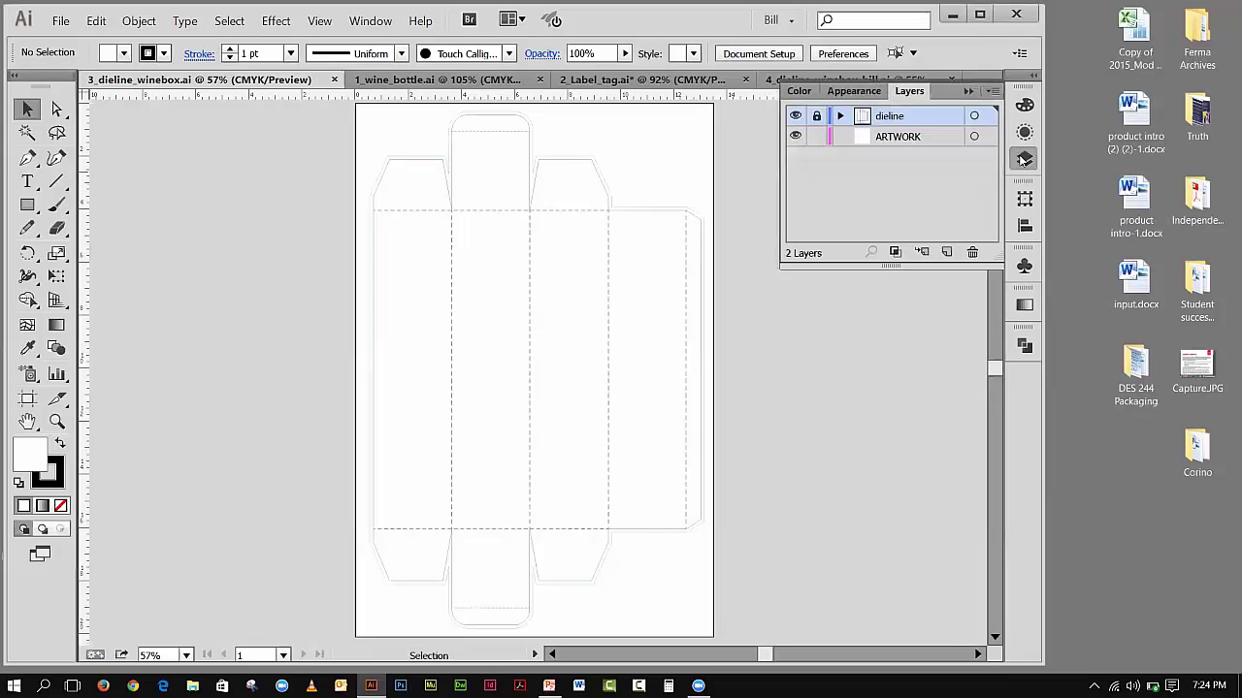
left_click(815, 116)
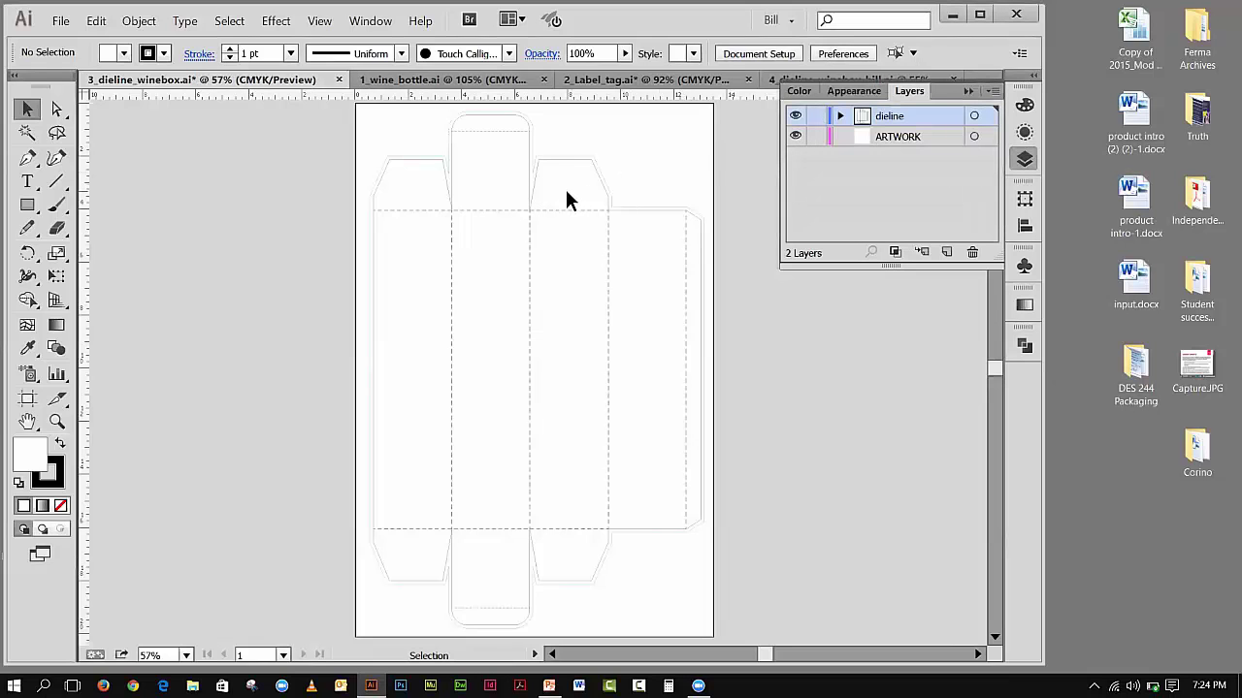
- Change the dieline path's stroke colour from cyan to a vivid blue
left_click(534, 183)
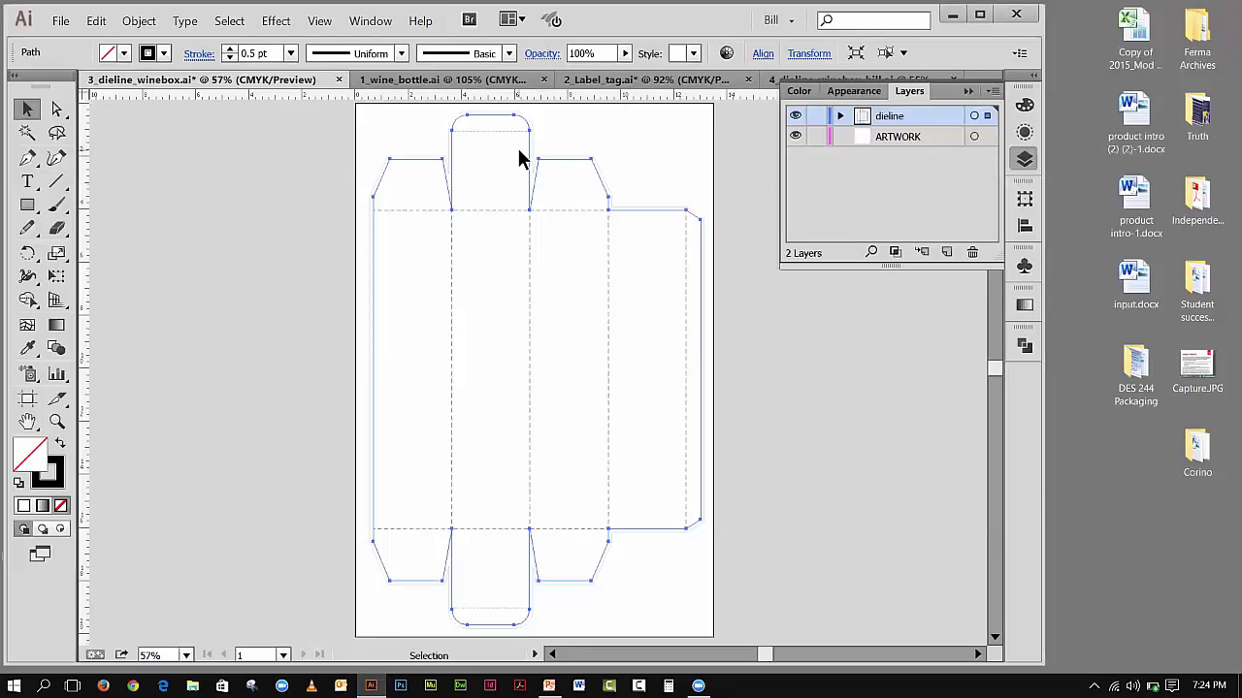
double_click(50, 474)
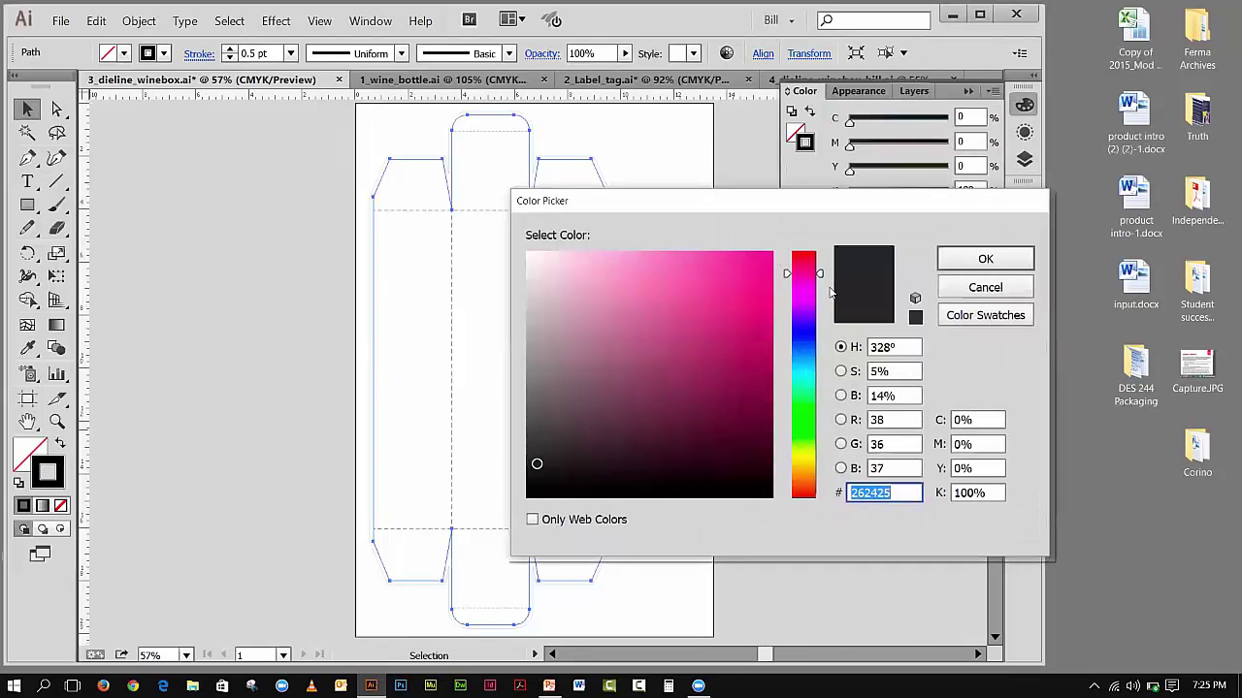
left_click_drag(821, 274, 820, 328)
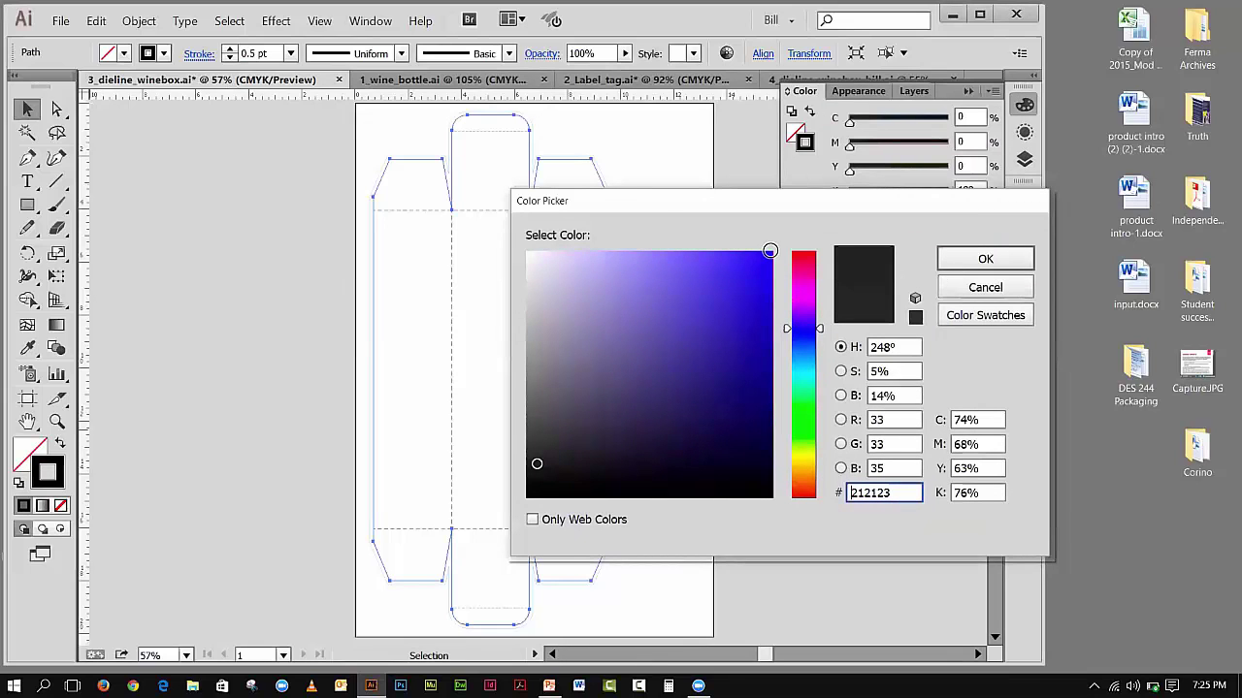
left_click(769, 252)
left_click(985, 258)
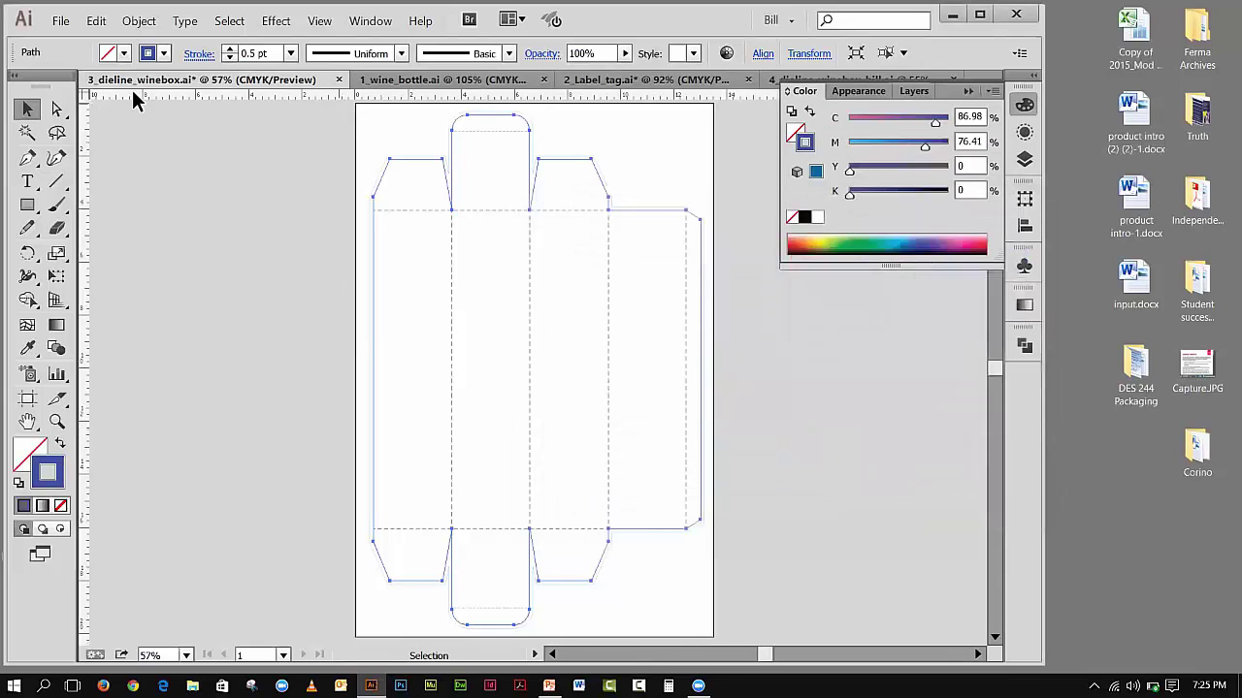
left_click(178, 166)
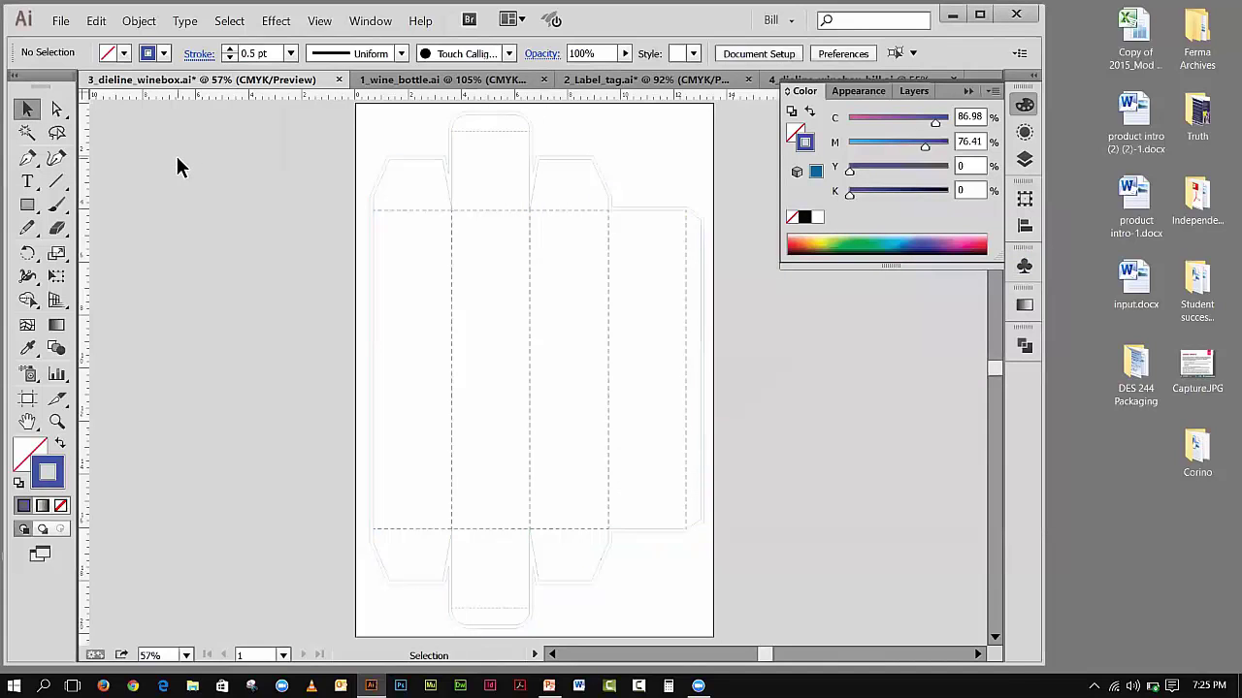
- Recolour the outer cut path's stroke to red FF0000 and deselect it
left_click(601, 170)
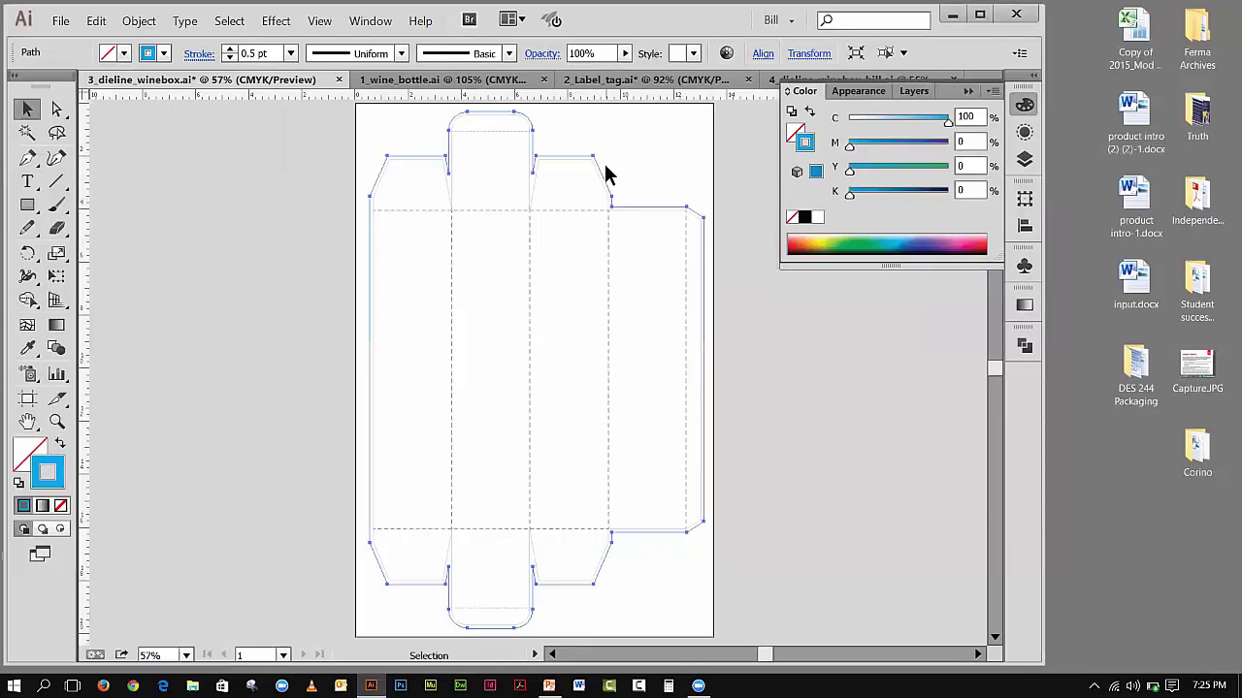
double_click(61, 473)
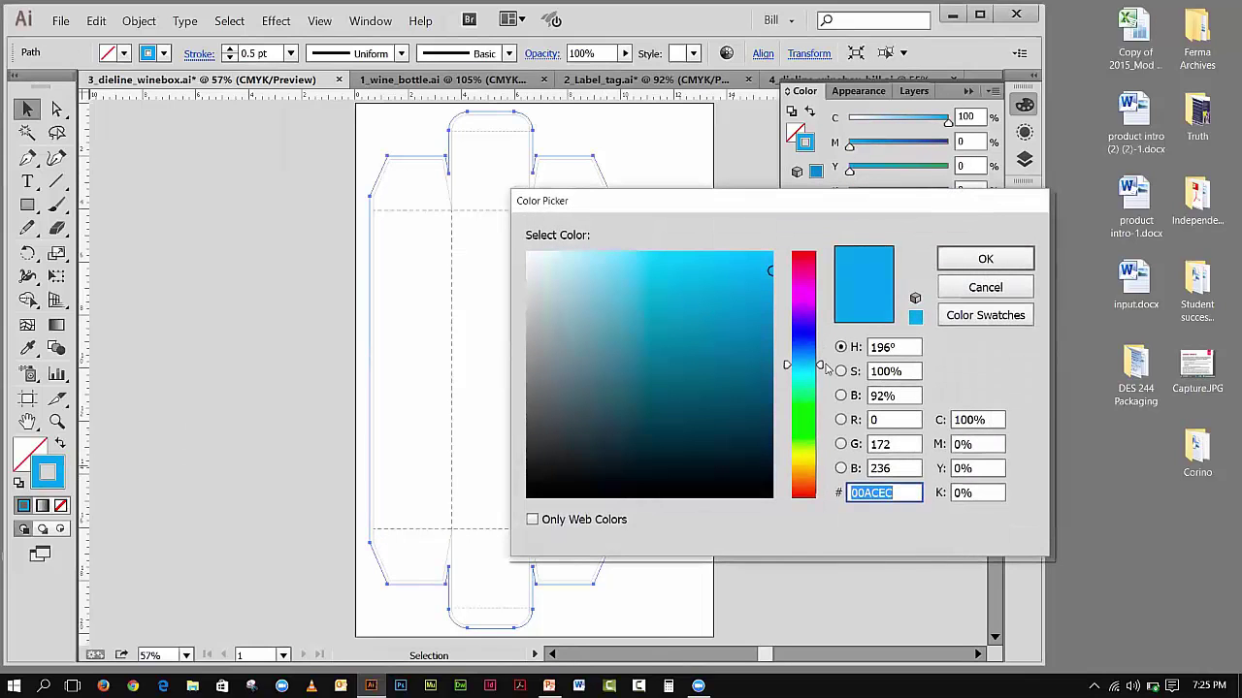
mouse_move(821, 366)
left_mouse_down()
mouse_move(822, 247)
mouse_move(772, 269)
mouse_move(775, 250)
left_mouse_up()
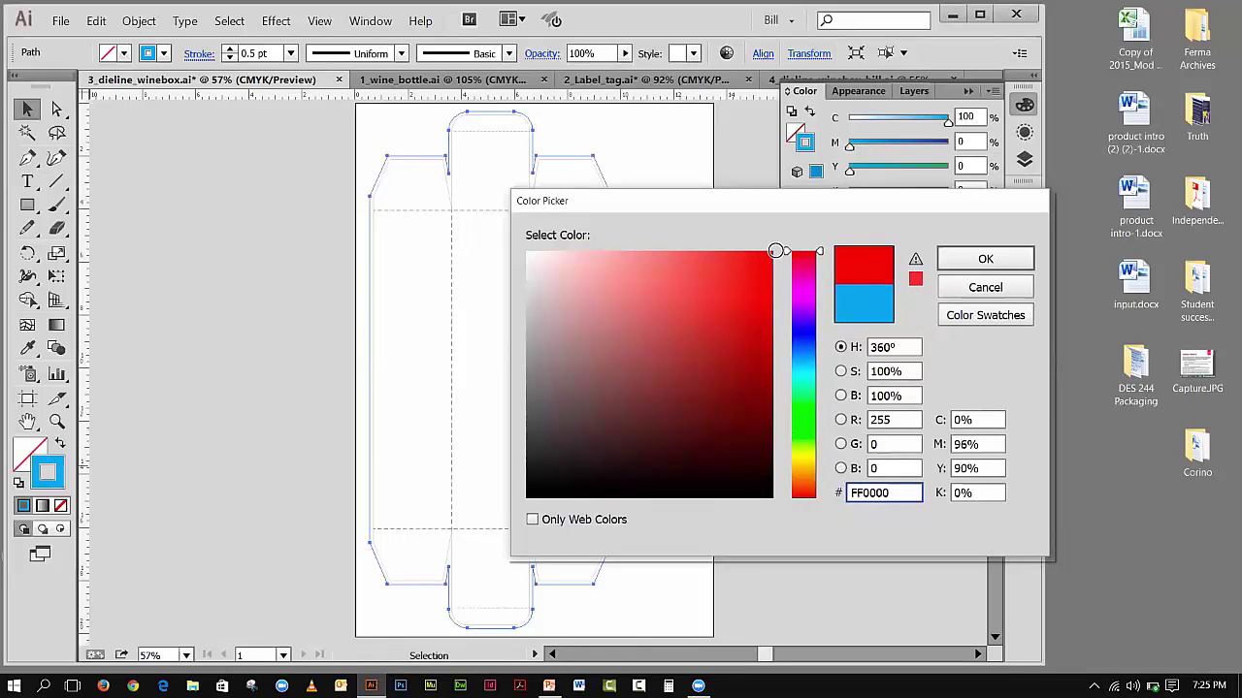
left_click(948, 258)
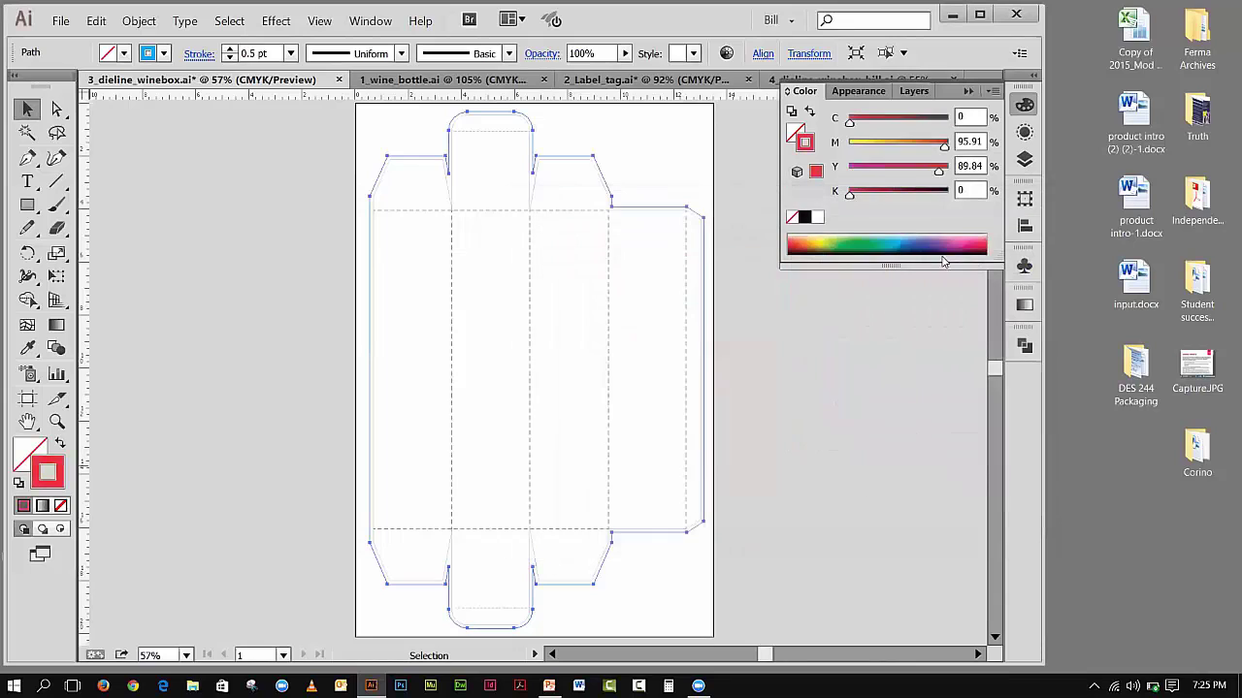
left_click(186, 177)
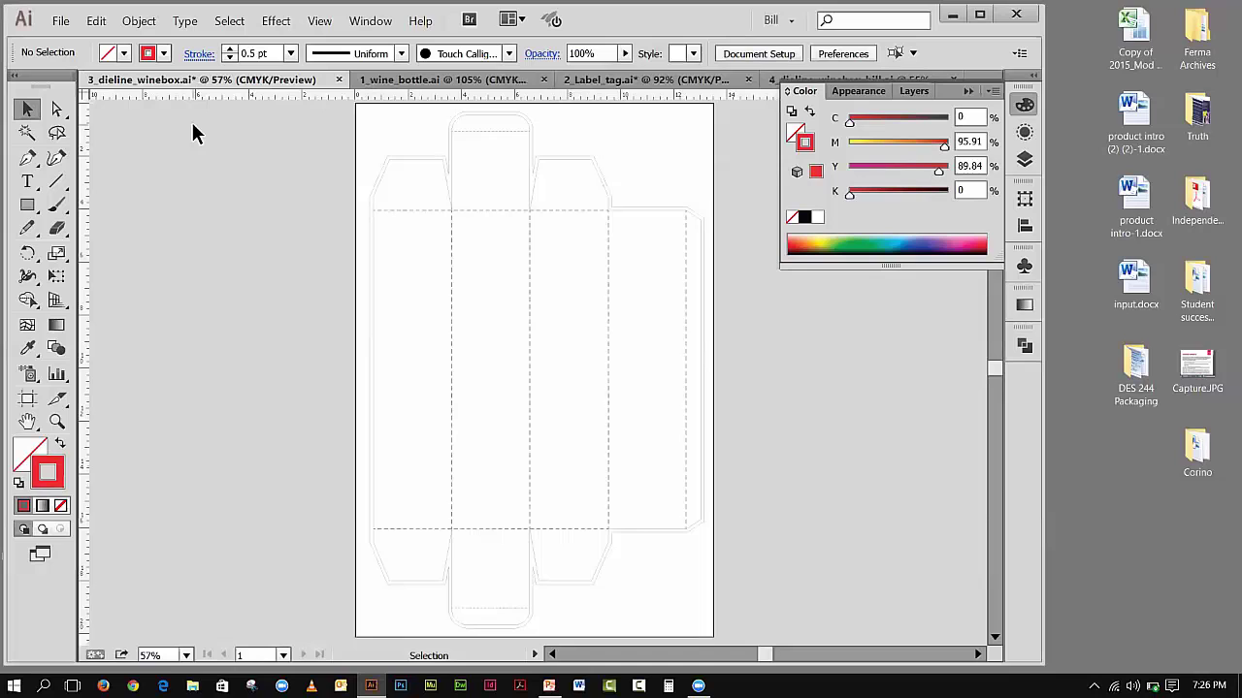
- Switch through 1_wine_bottle.ai to the 2_Label_tag.ai document
left_click(379, 84)
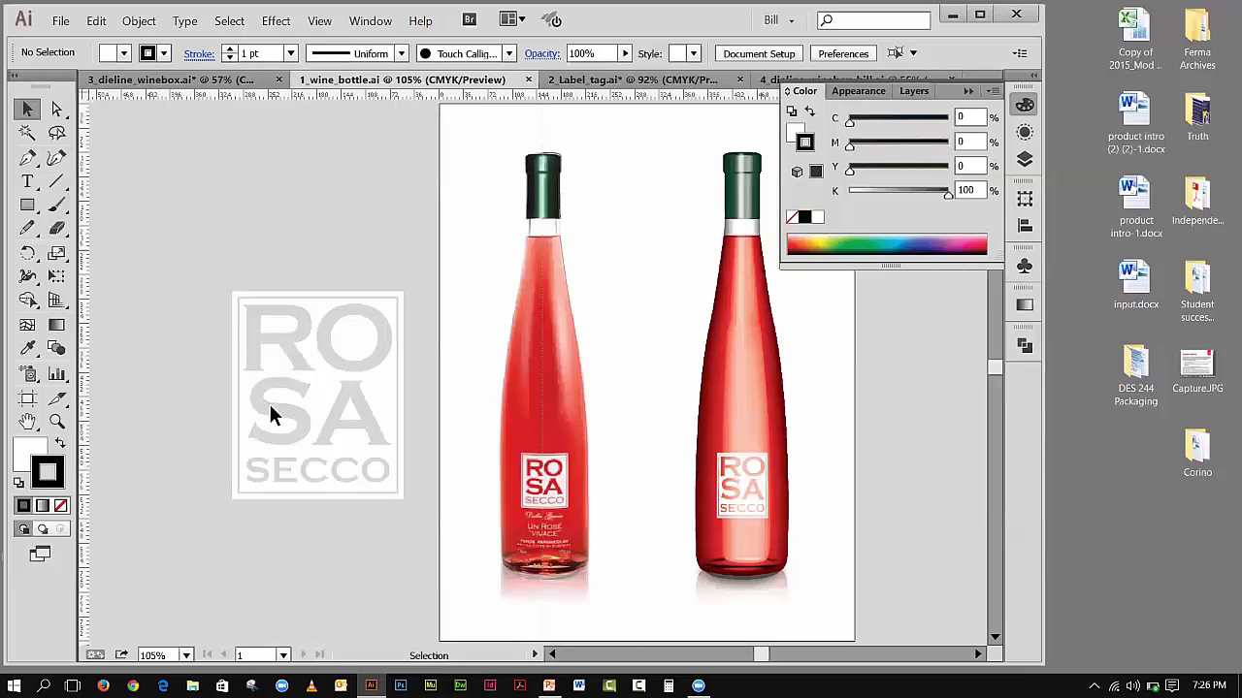
left_click(628, 82)
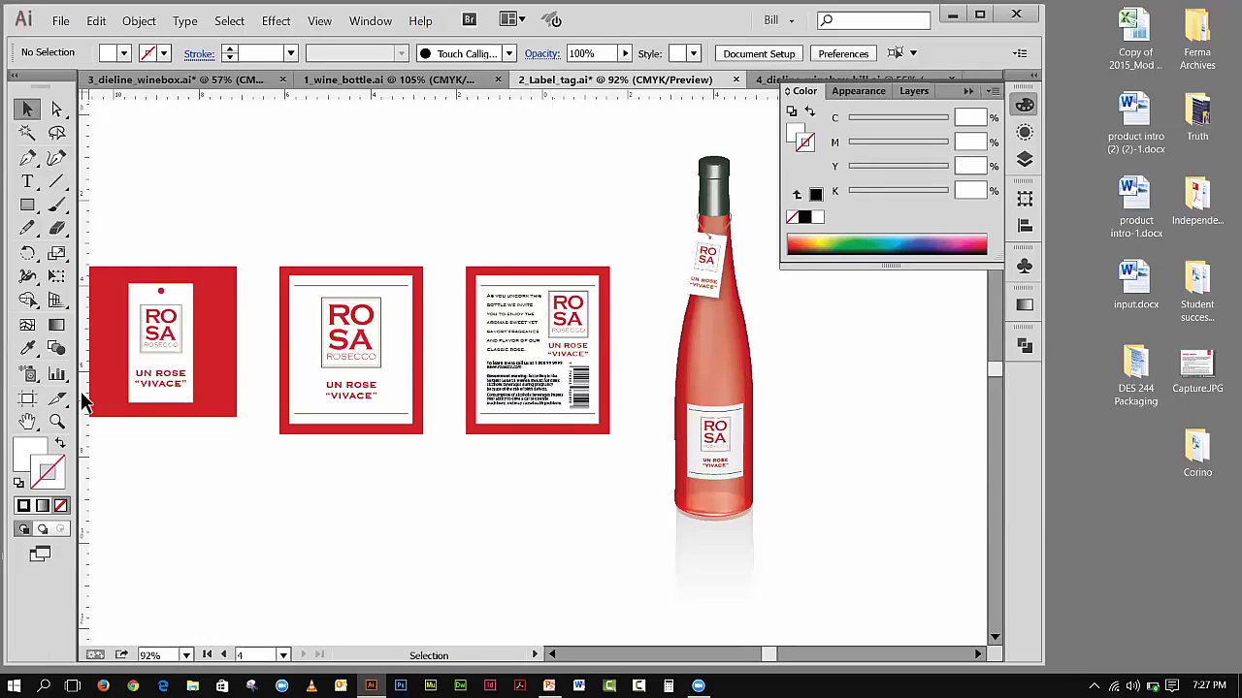
- Zoom in with a marquee on the third, back label
left_click(56, 421)
left_click_drag(460, 255, 624, 430)
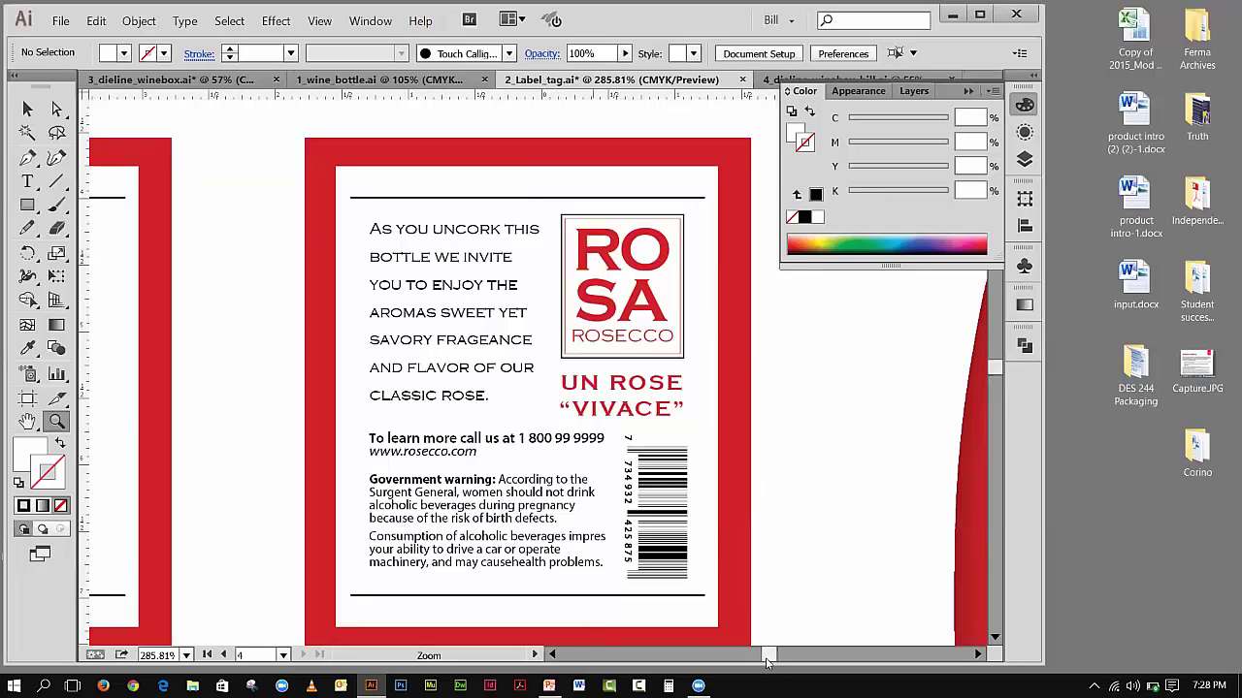
- Fit all the 2_Label_tag.ai artwork in the window with View > Fit All in Window
left_click_drag(766, 665, 761, 663)
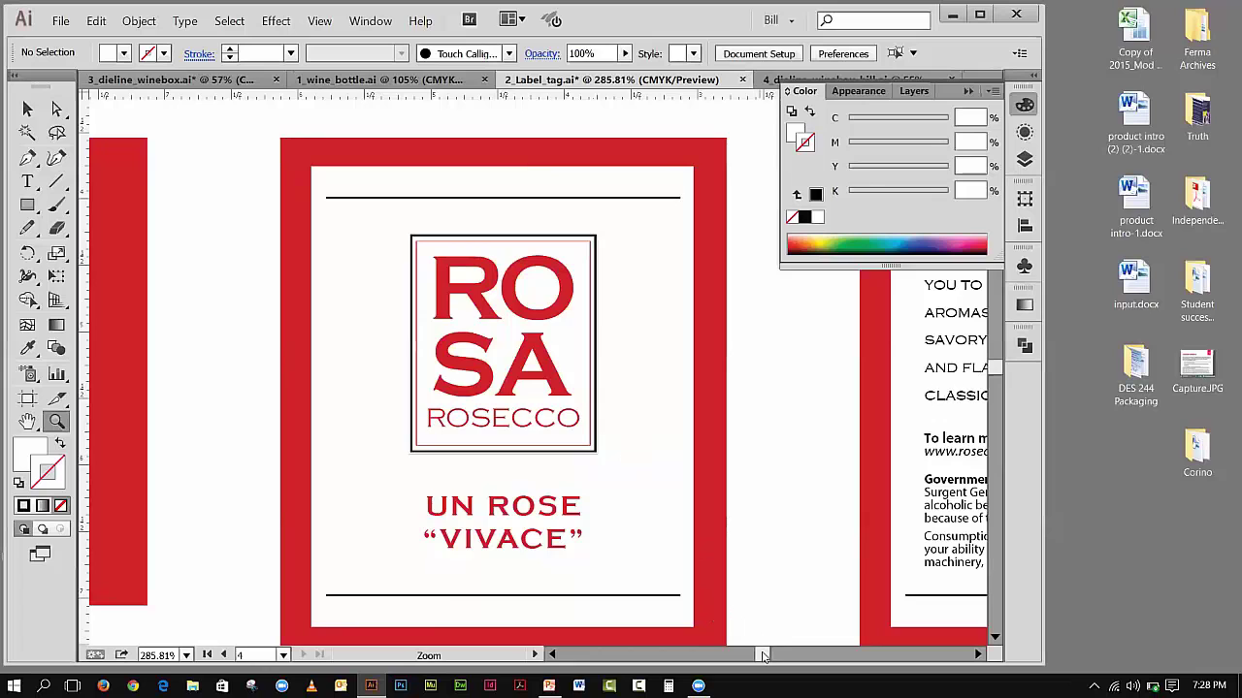
left_click_drag(765, 657, 770, 657)
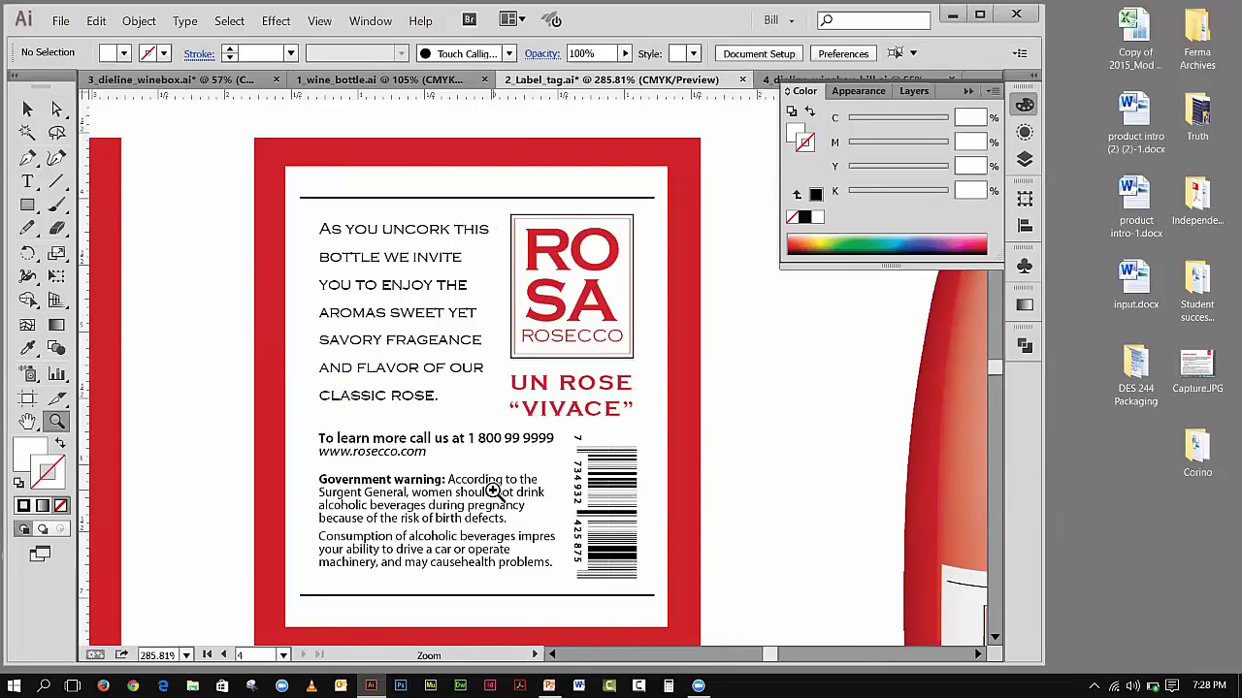
left_click(319, 20)
left_click(373, 177)
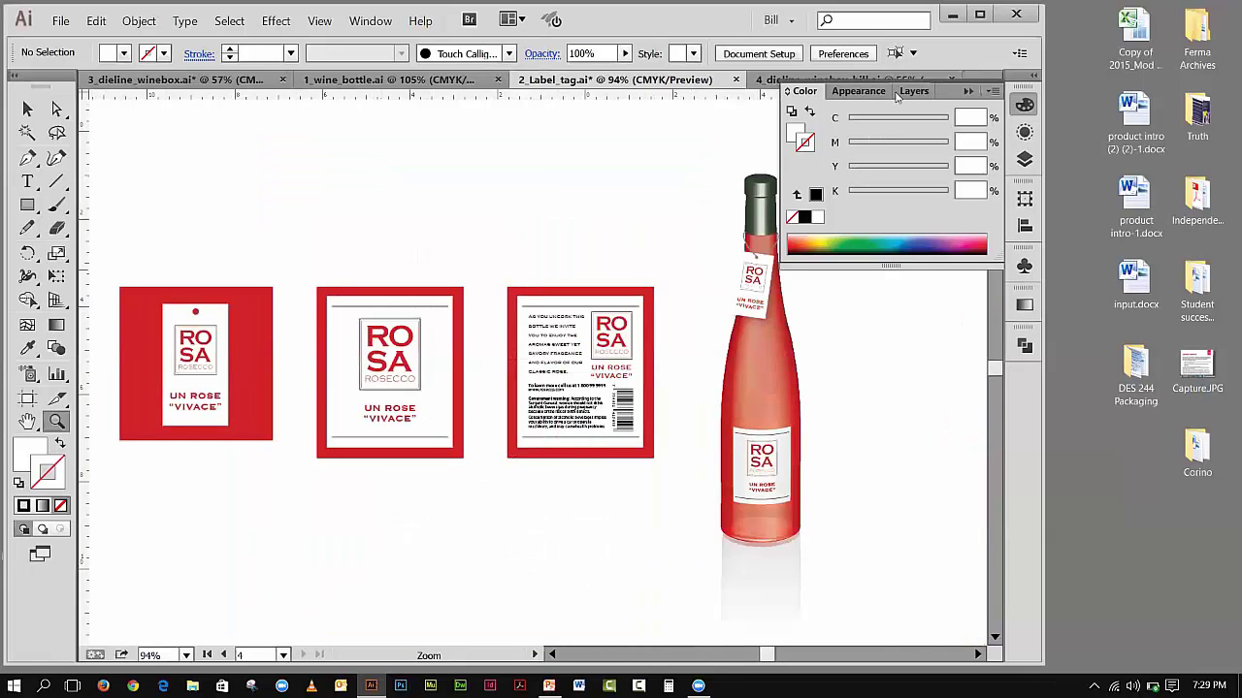
- Close the floating Color/Appearance/Layers panel group and return to the Selection tool
left_click(965, 87)
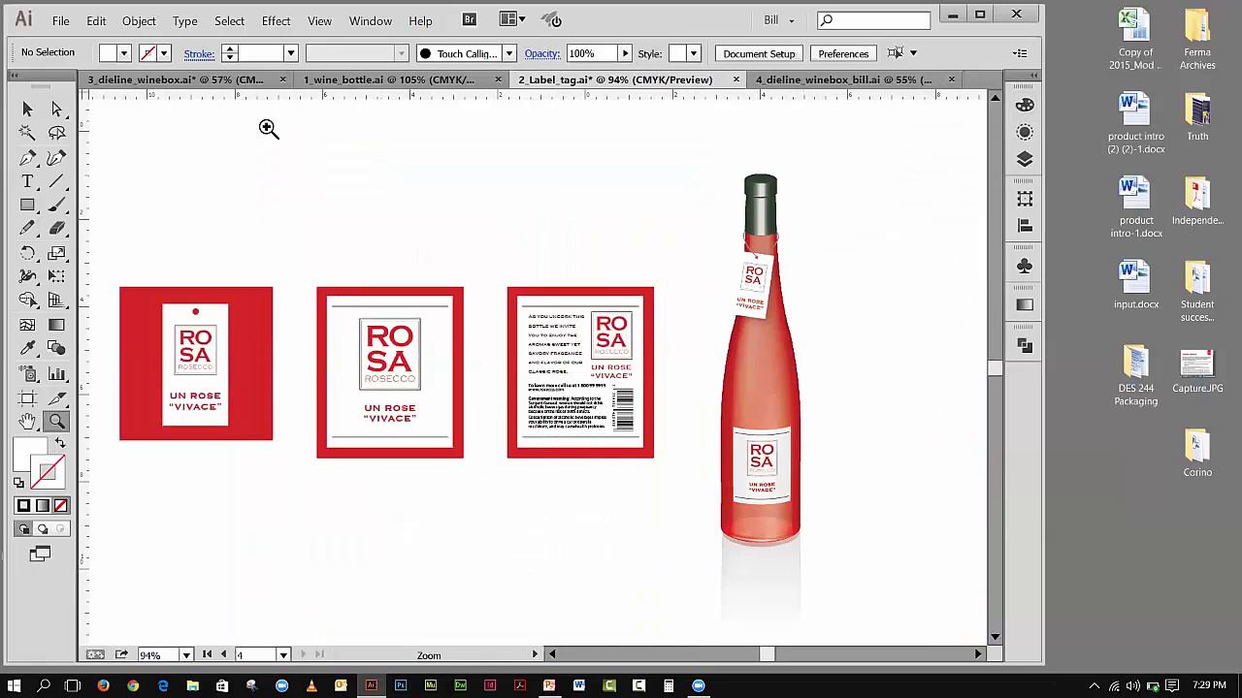
left_click(26, 108)
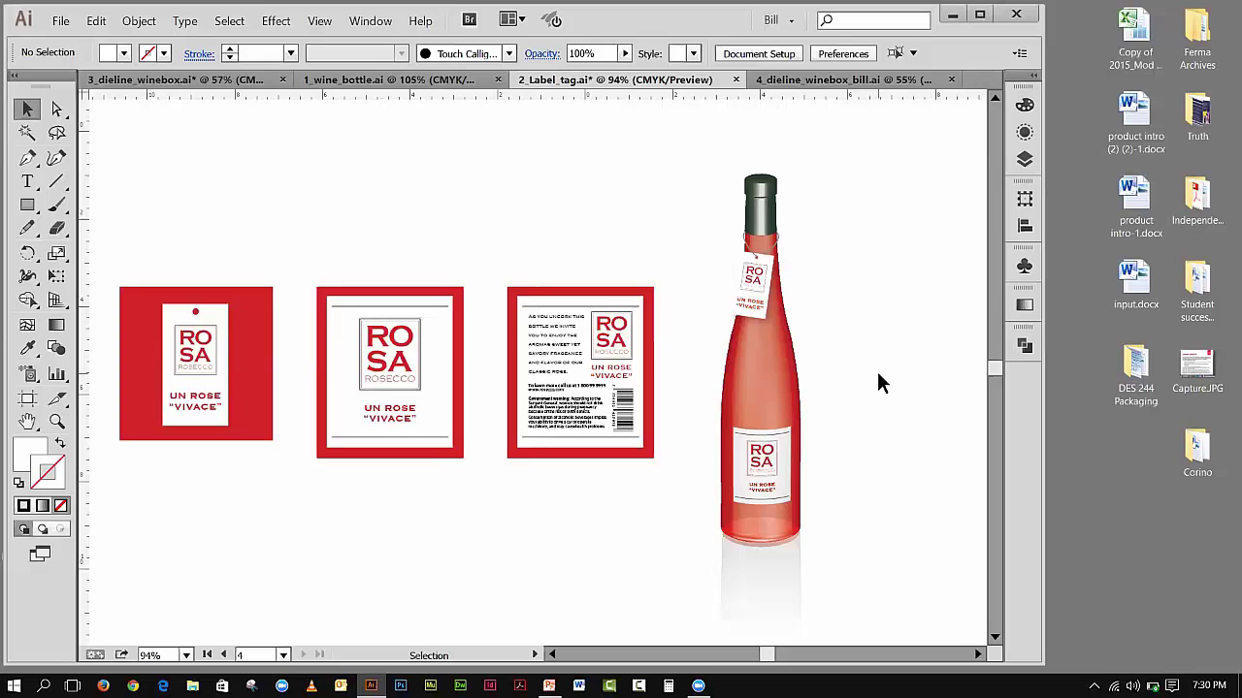
- Zoom in on the bottle neck and hang tag, then lock the background layer
left_click(57, 421)
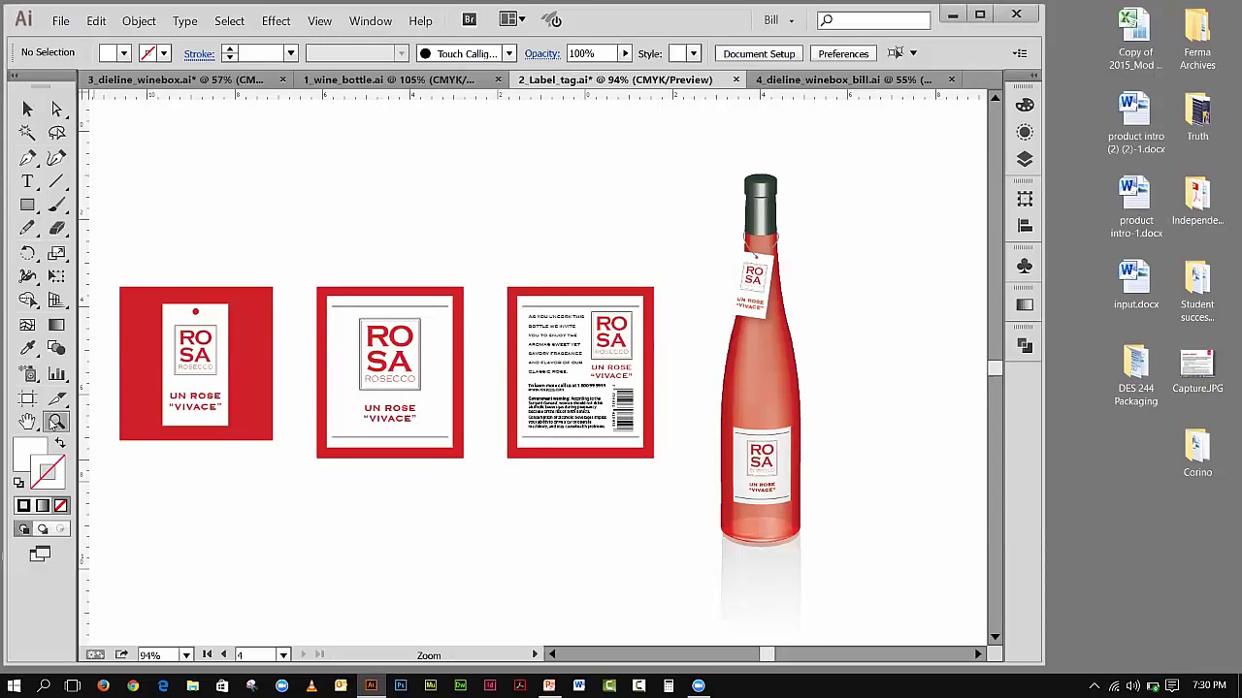
left_click_drag(677, 174, 892, 388)
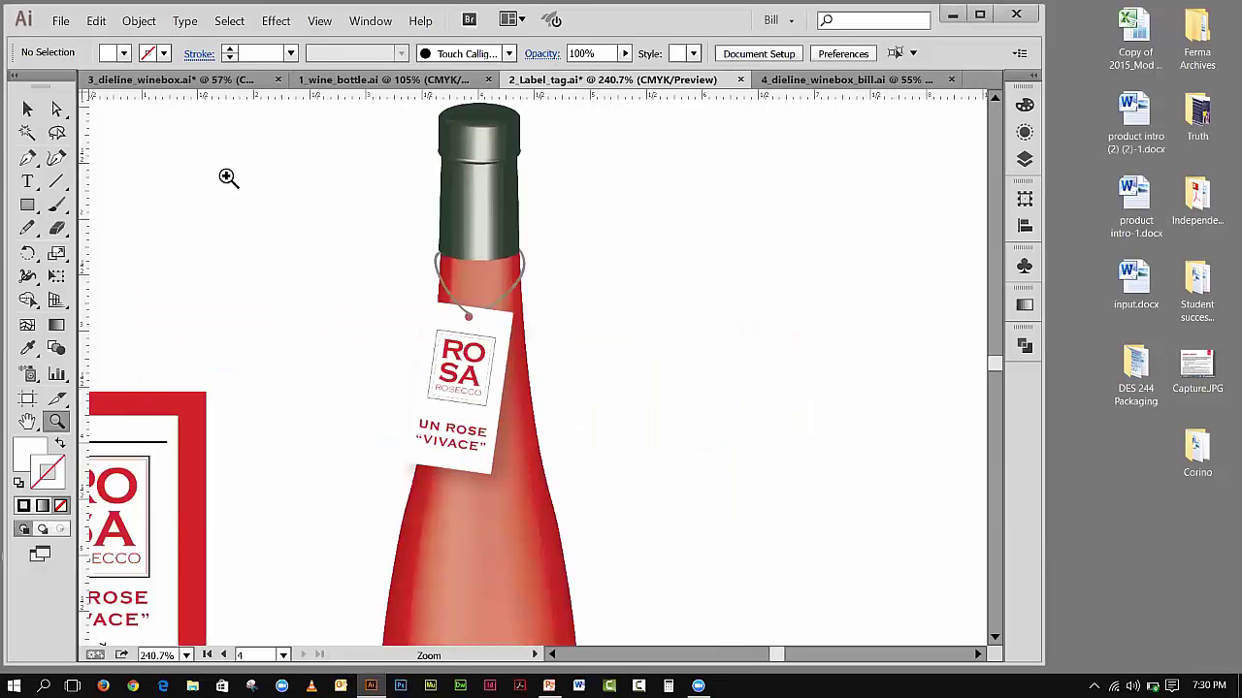
left_click(28, 109)
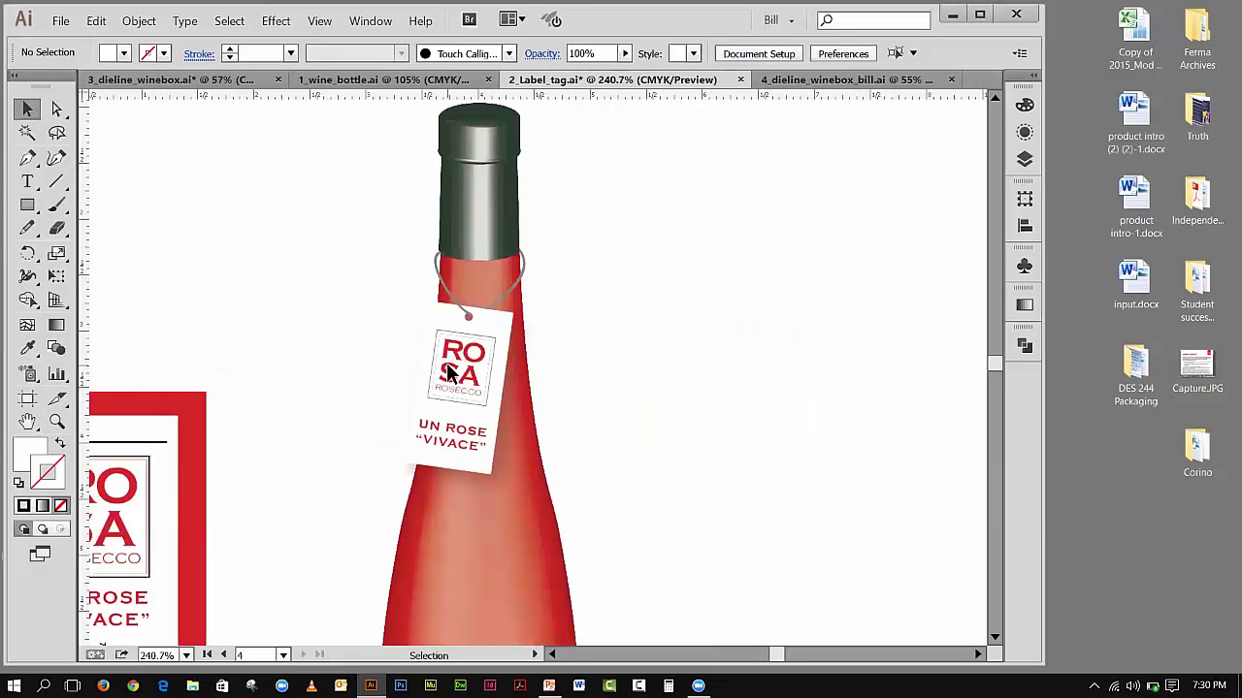
left_click(1025, 158)
left_click(816, 156)
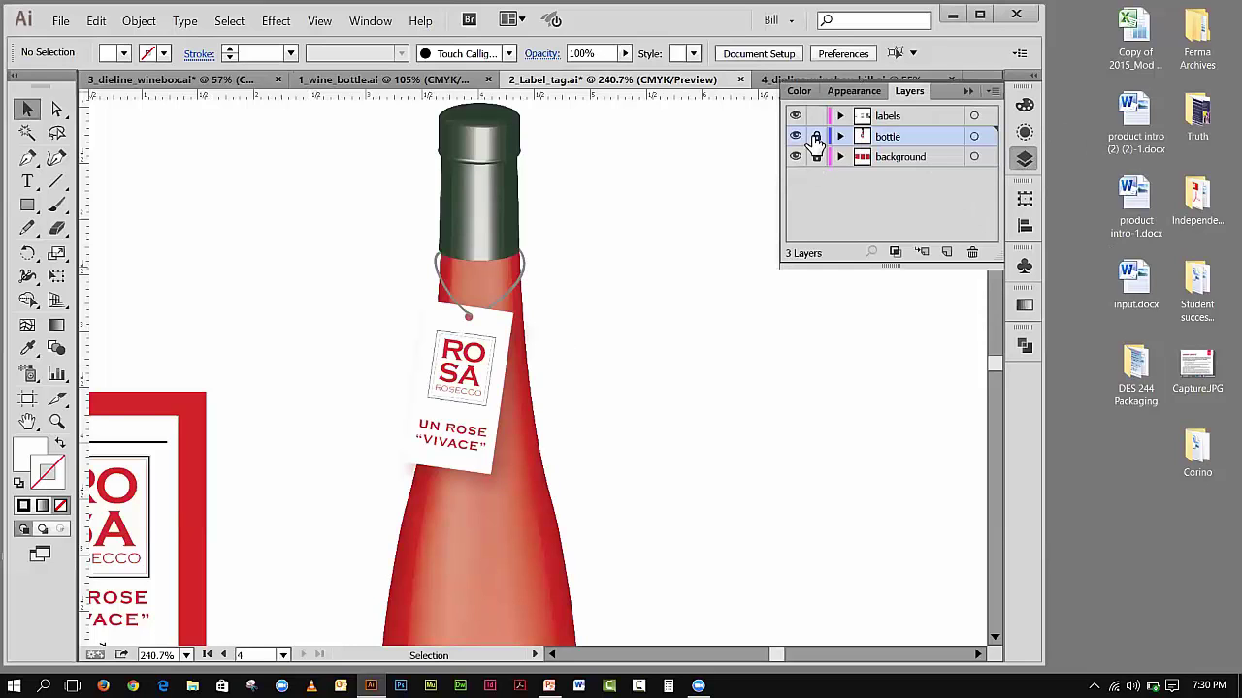
- Move the hang tag and its string loop off the bottle to the right
left_click(501, 332)
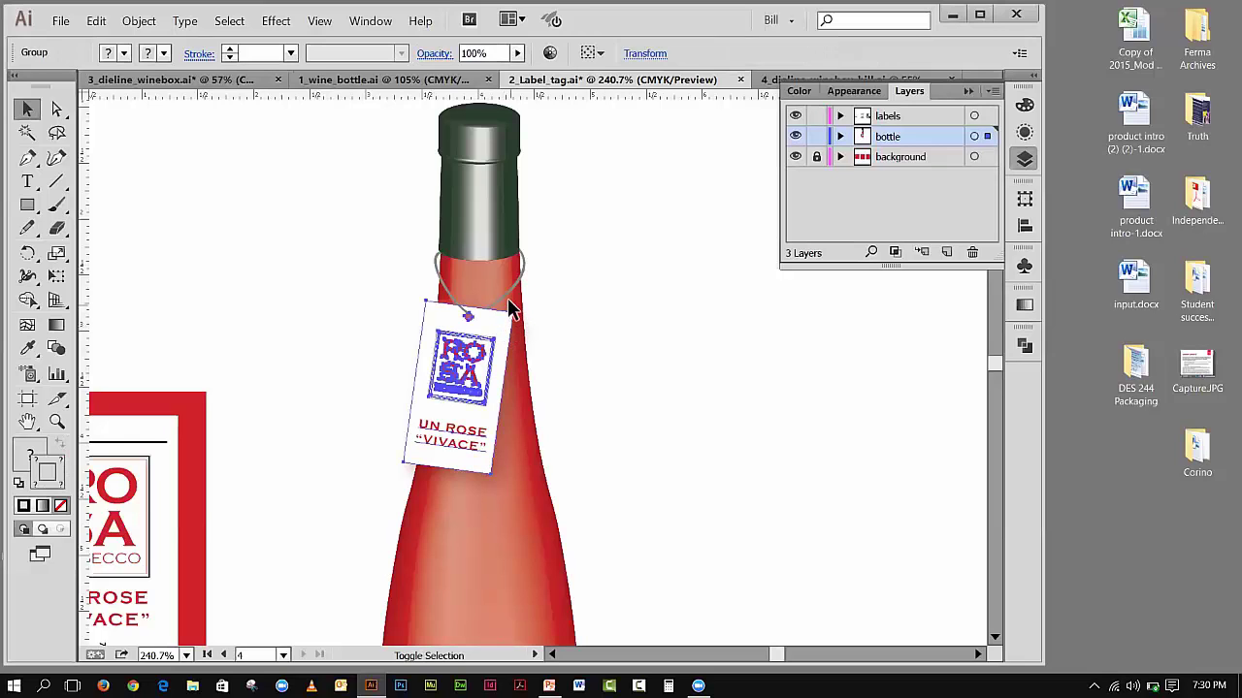
left_click(505, 301, "shift")
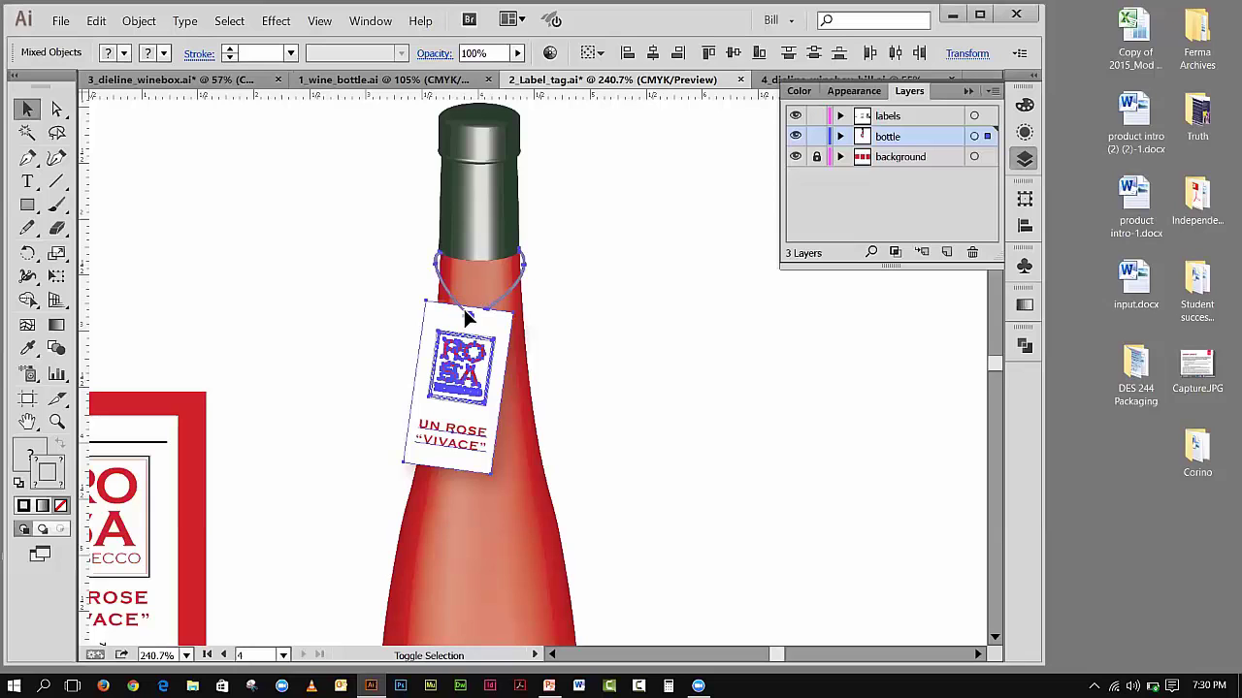
left_click_drag(497, 355, 896, 451)
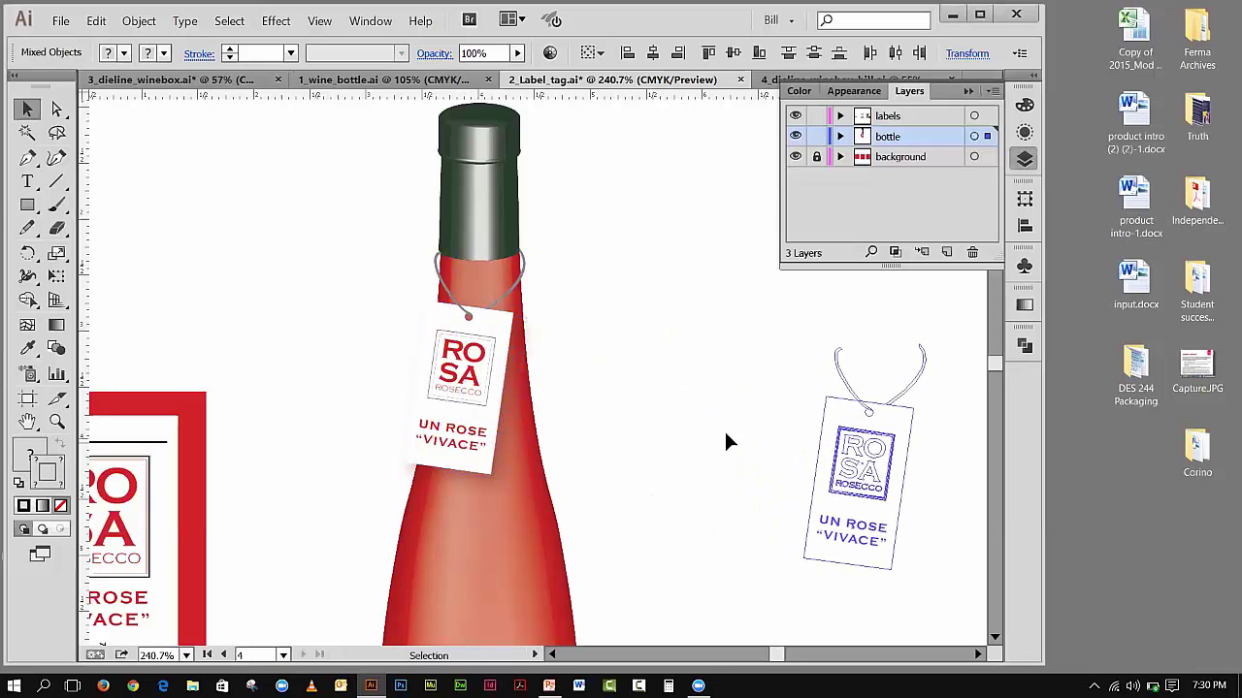
left_click(676, 437)
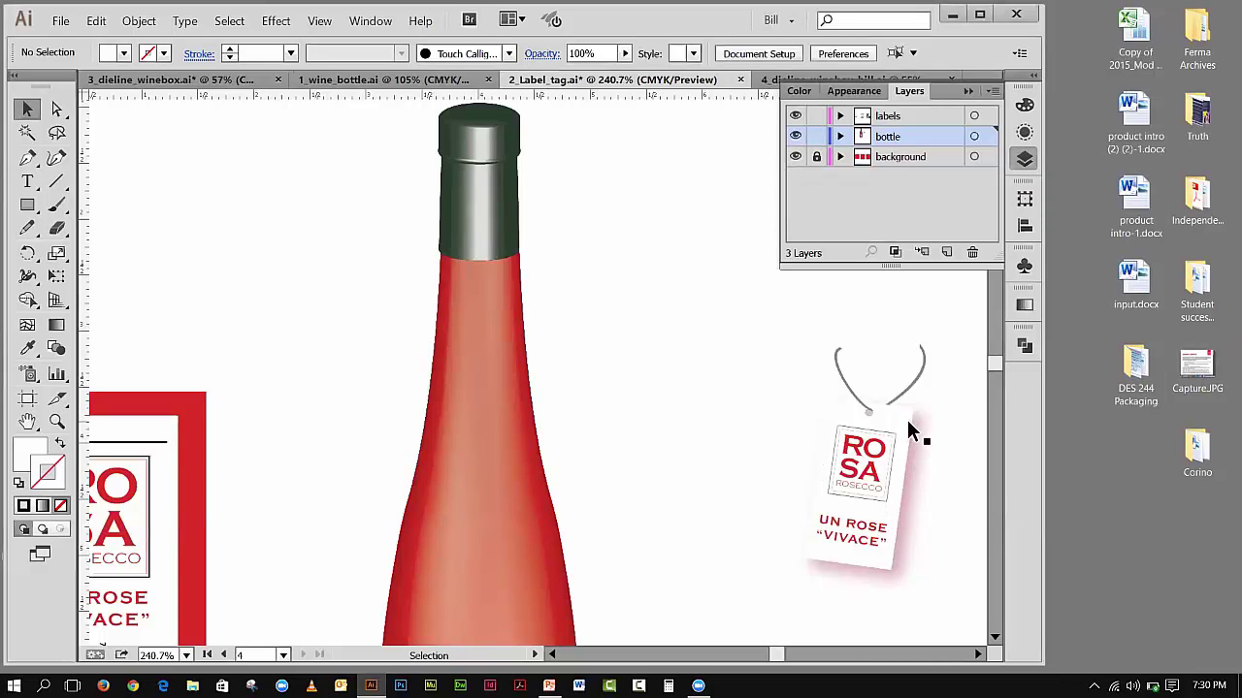
- Pull the tag's two string curves apart and scroll over to the flat tag design
left_click_drag(845, 388, 811, 360)
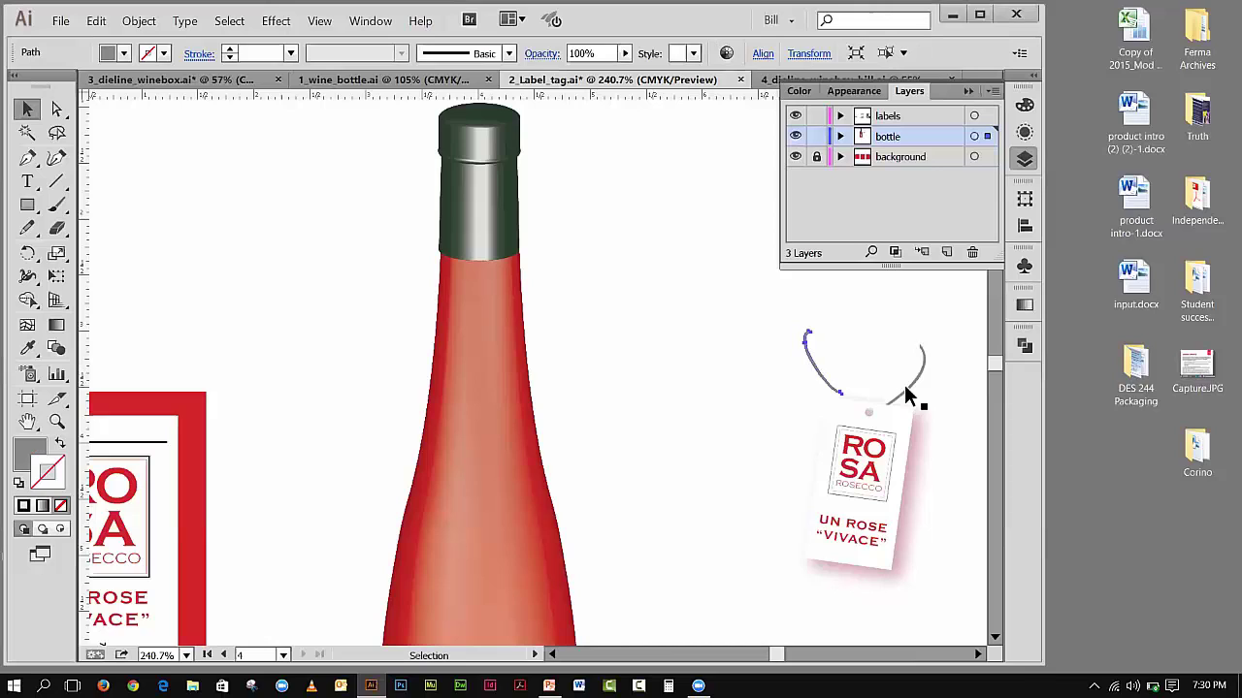
left_click_drag(904, 388, 938, 371)
left_click_drag(784, 657, 752, 652)
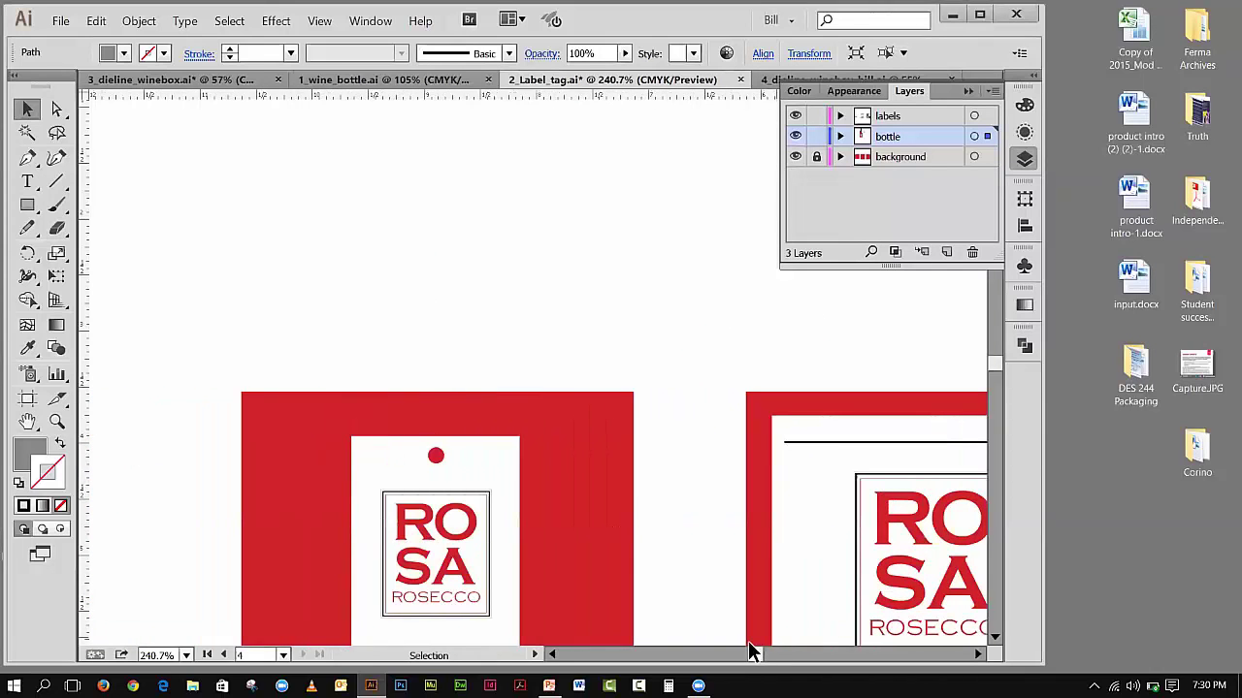
- Select the white tag shape and undo its accidental move
left_click(488, 480)
left_click_drag(487, 481, 571, 250)
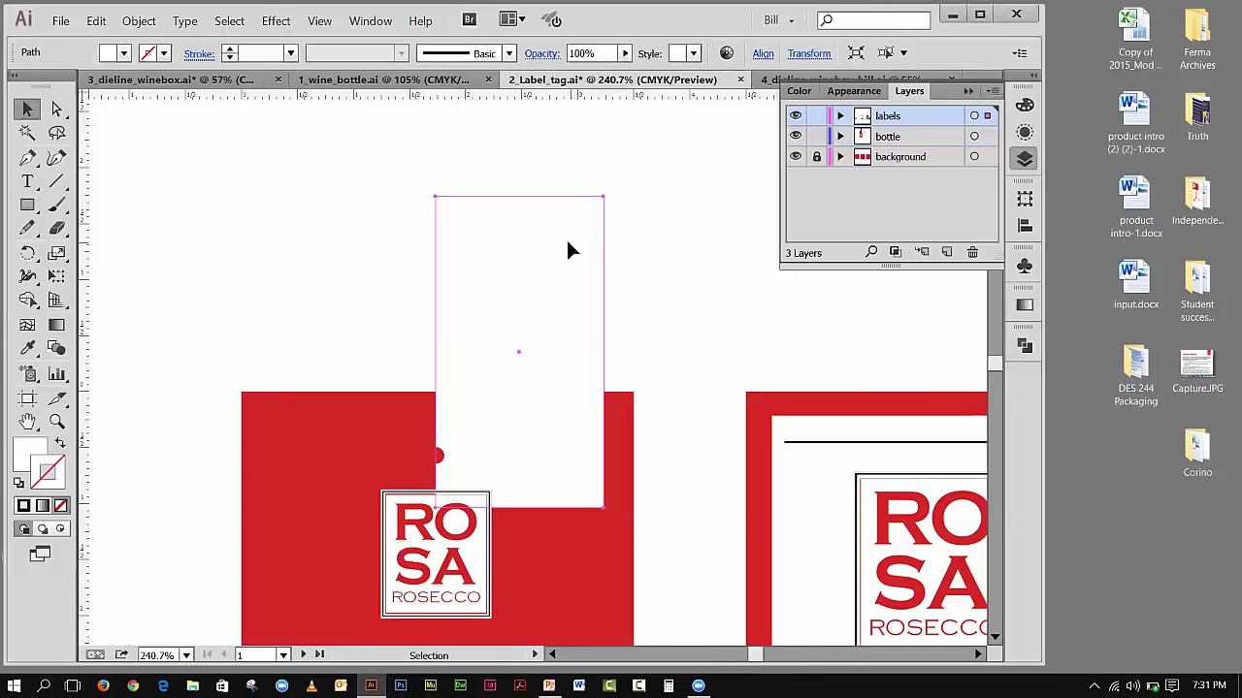
key("ctrl+z")
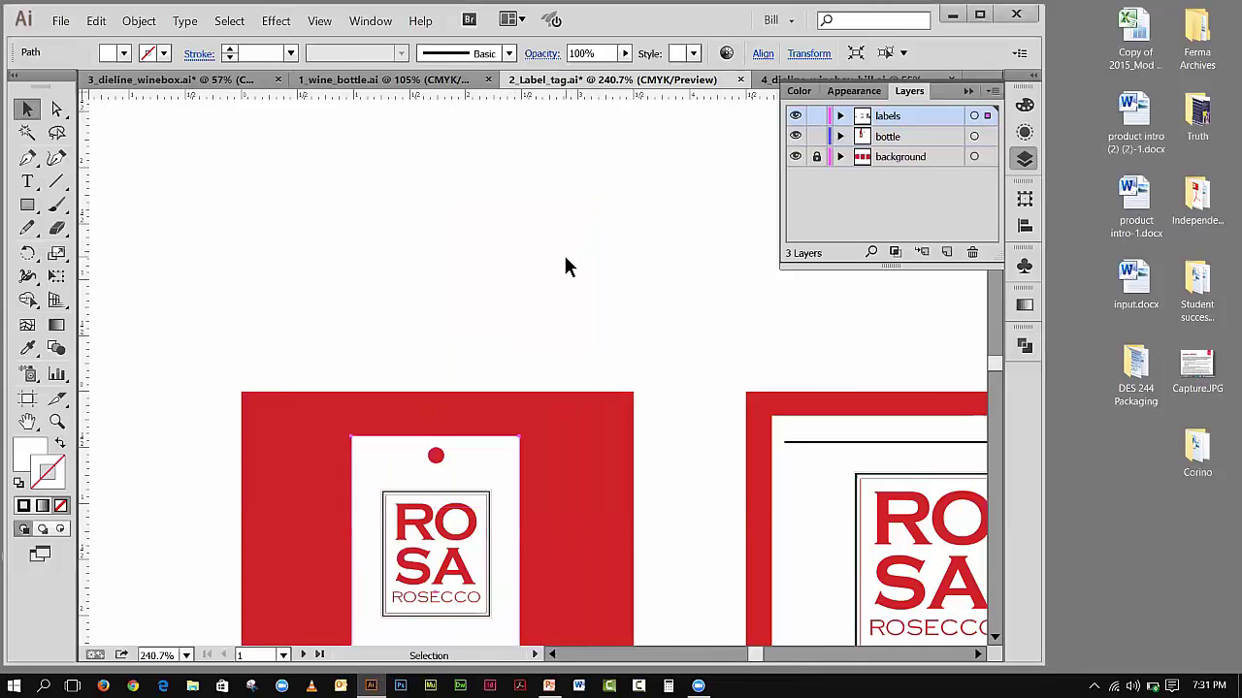
- Select the red hole circle, undo its move, and add the white tag to the selection
left_click(434, 454)
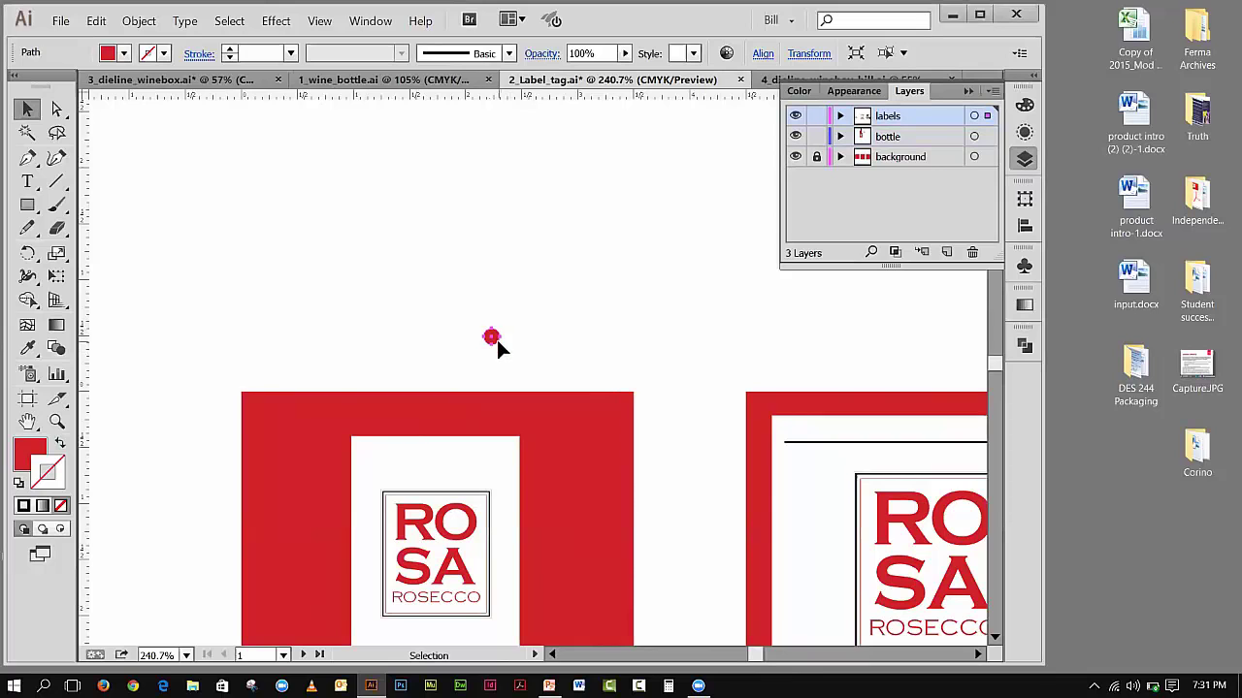
left_click(96, 21)
left_click(127, 40)
left_click(475, 447, "shift")
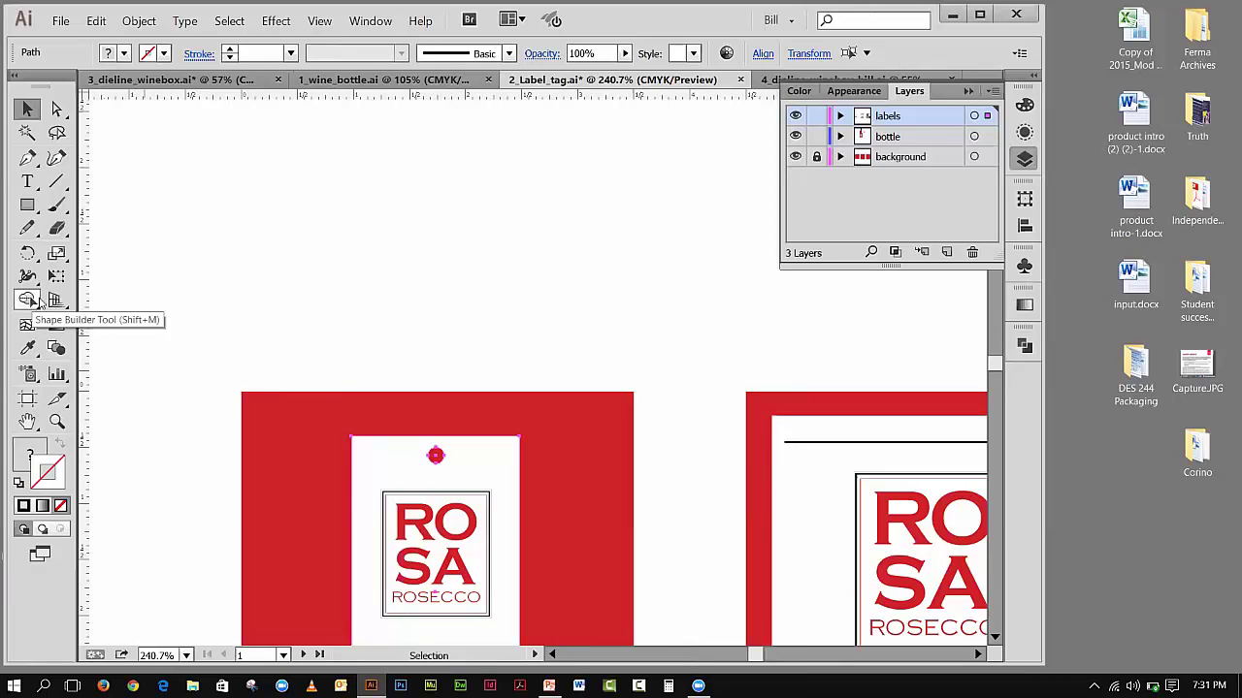
left_click(386, 27)
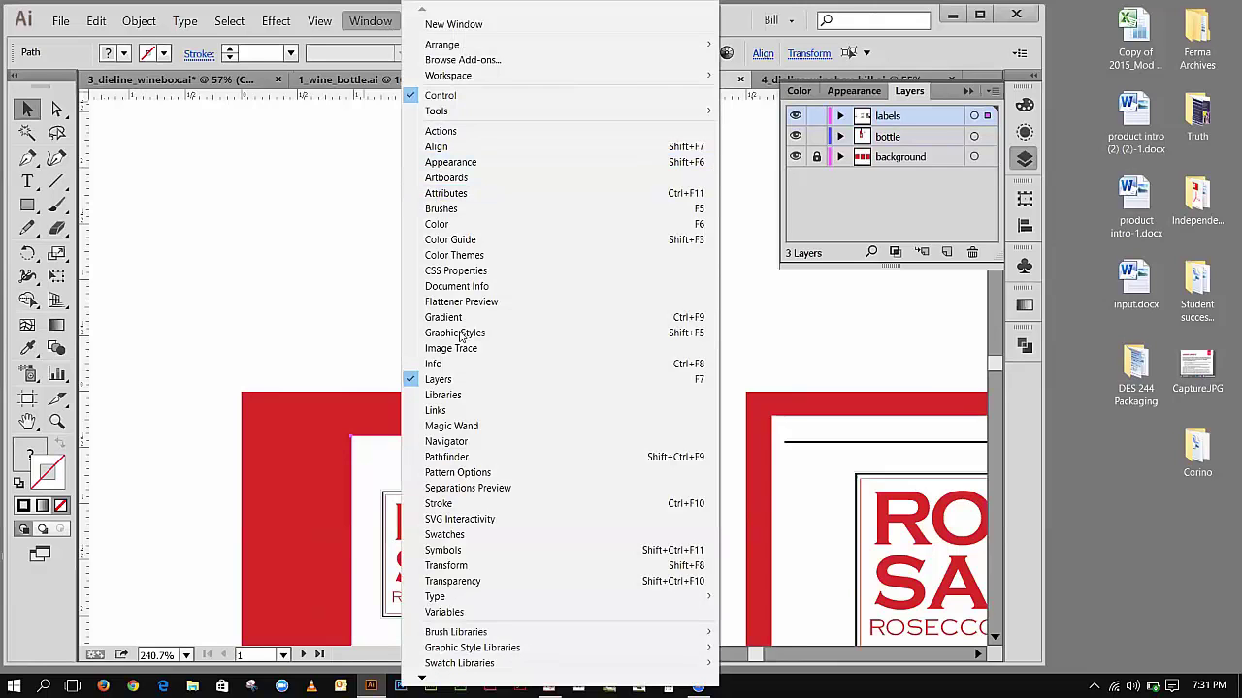
- Open Window > Pathfinder and float the panel just above the tag artwork
left_click(490, 457)
left_click_drag(836, 331, 501, 268)
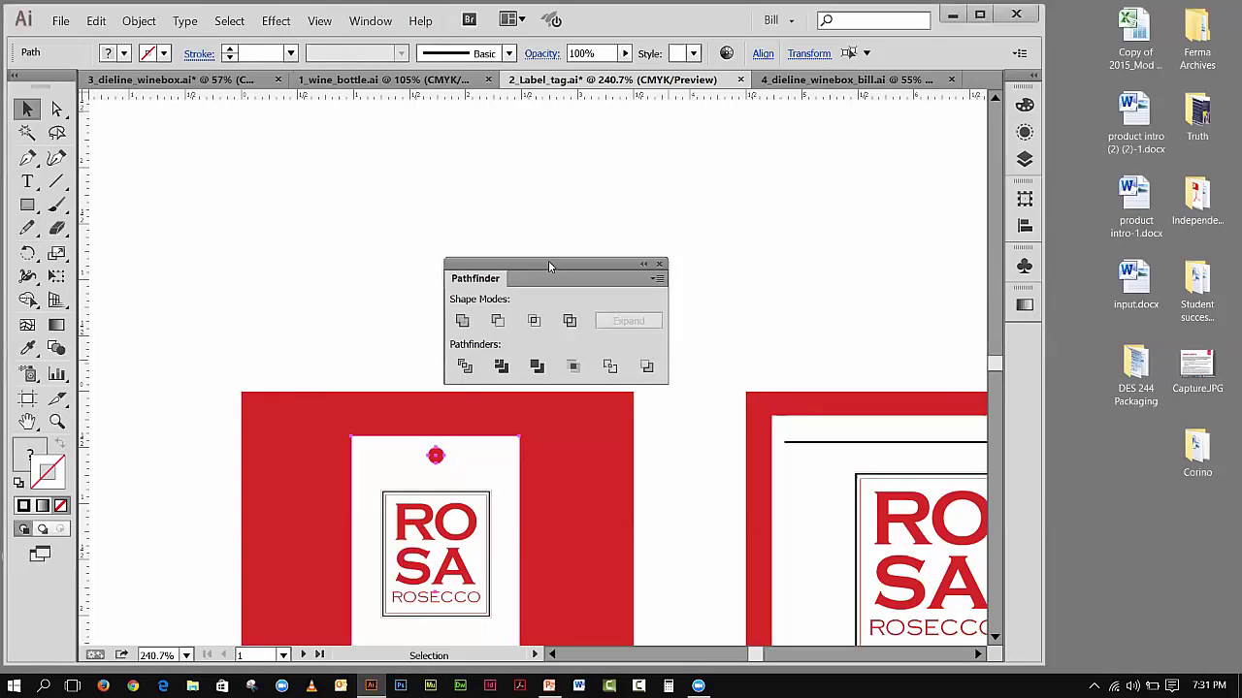
left_click_drag(548, 262, 580, 251)
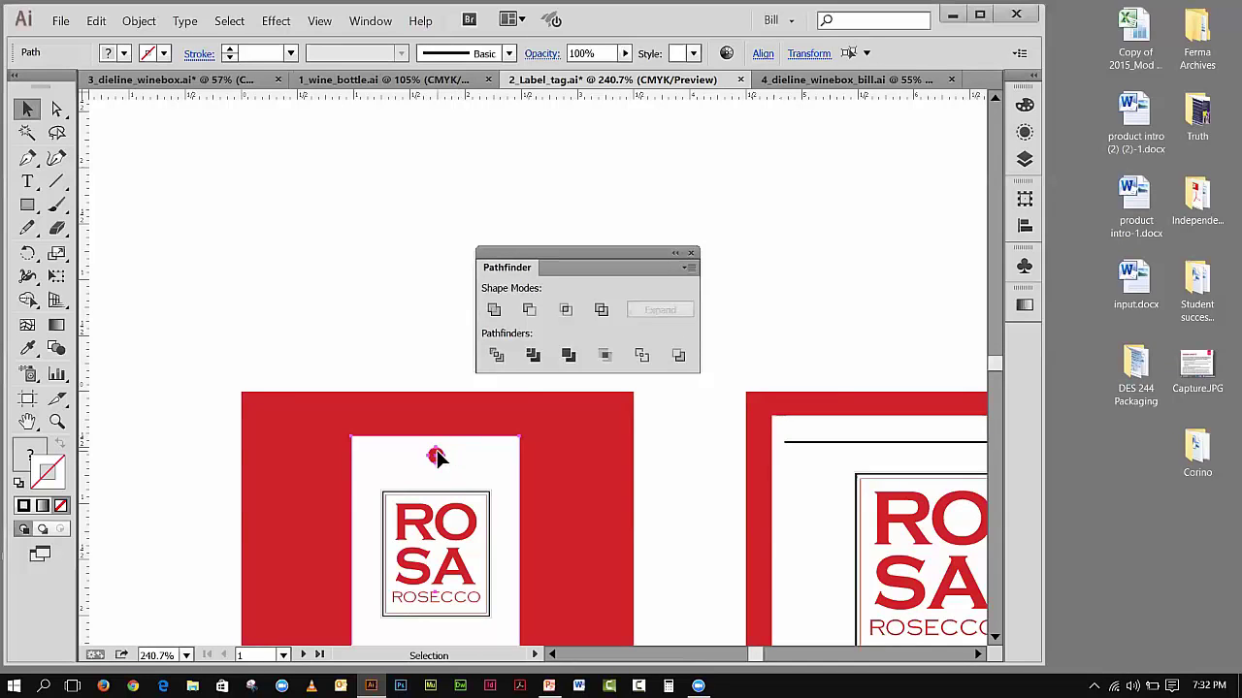
- Punch the red circle out of the white tag with Minus Front, then cut the tag
left_click(527, 310)
left_click(431, 348)
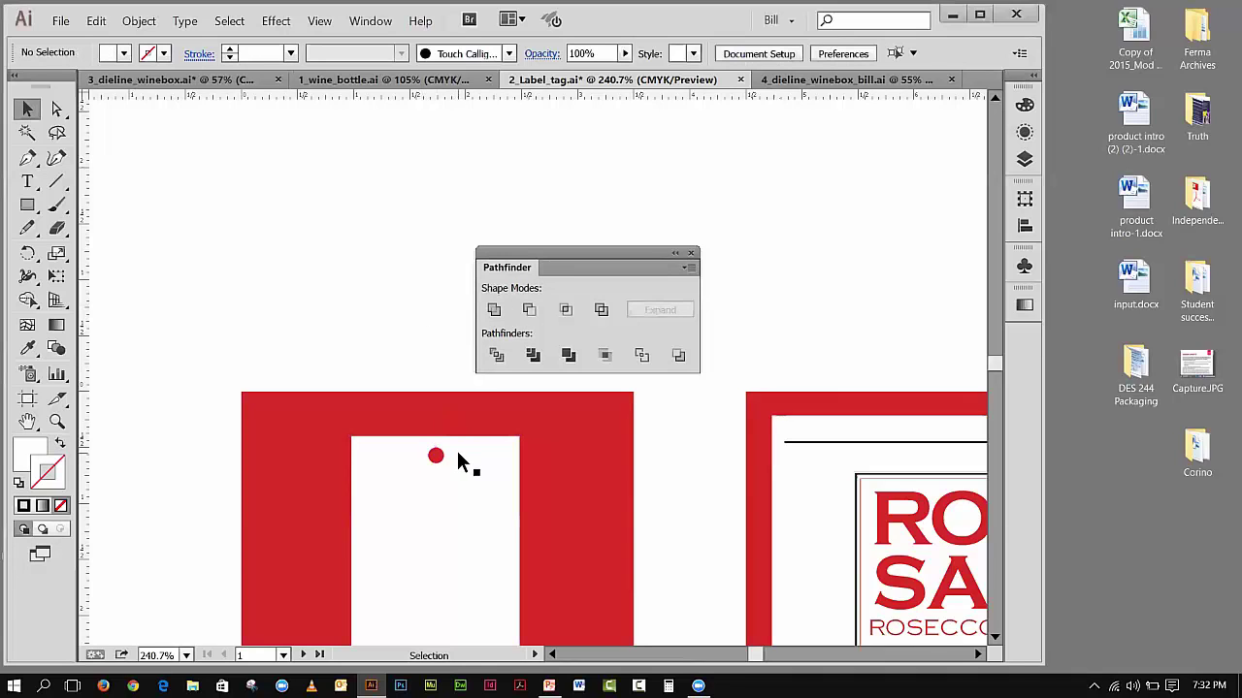
left_click(457, 453)
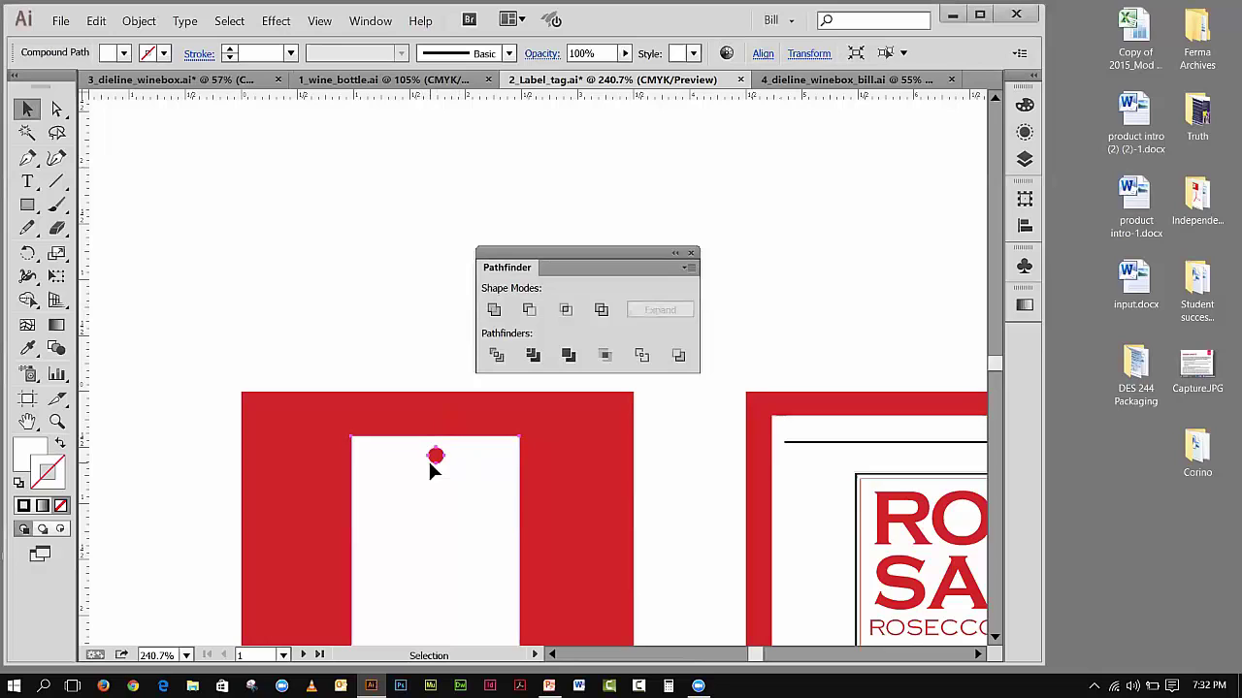
left_click(96, 20)
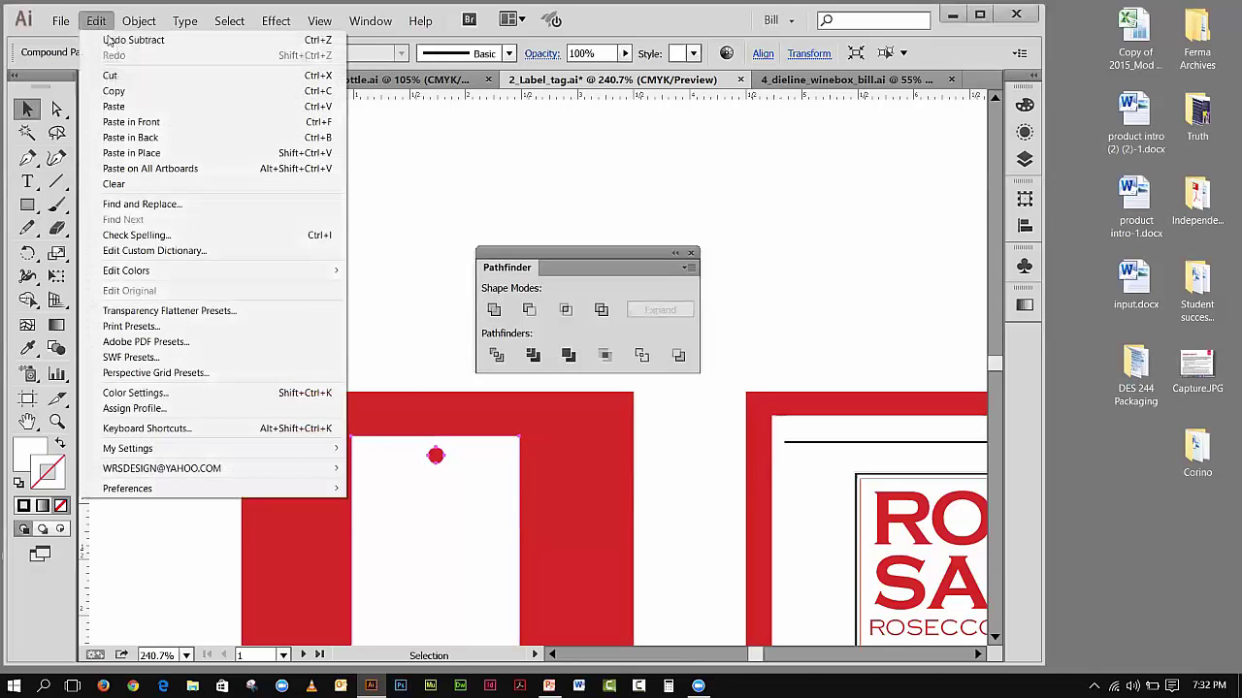
left_click(110, 75)
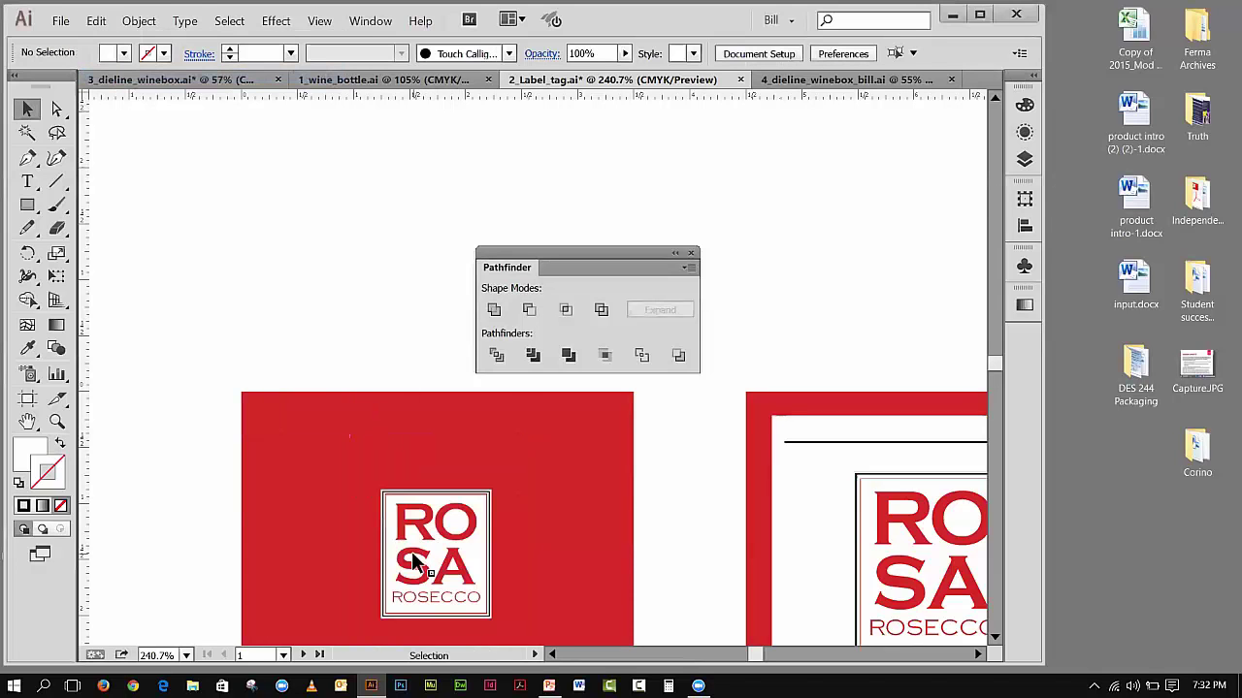
- Paste the punched tag in back of the ROSA logo and reselect the logo
left_click(412, 563)
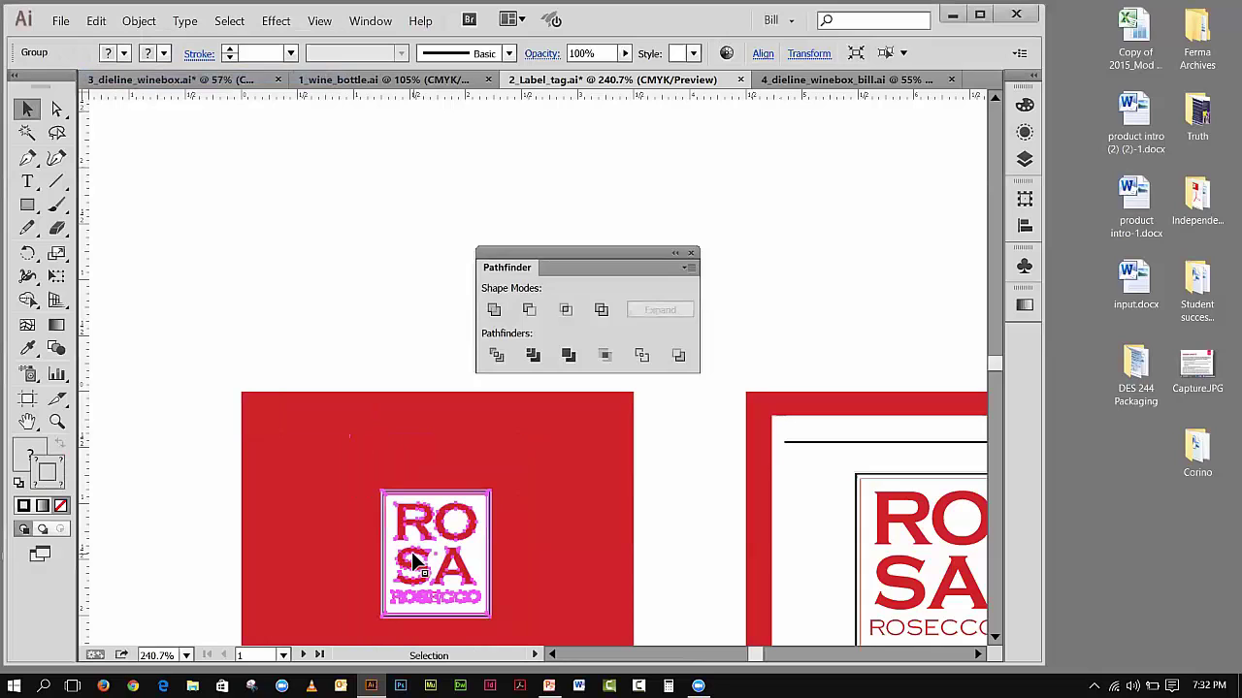
left_click(96, 20)
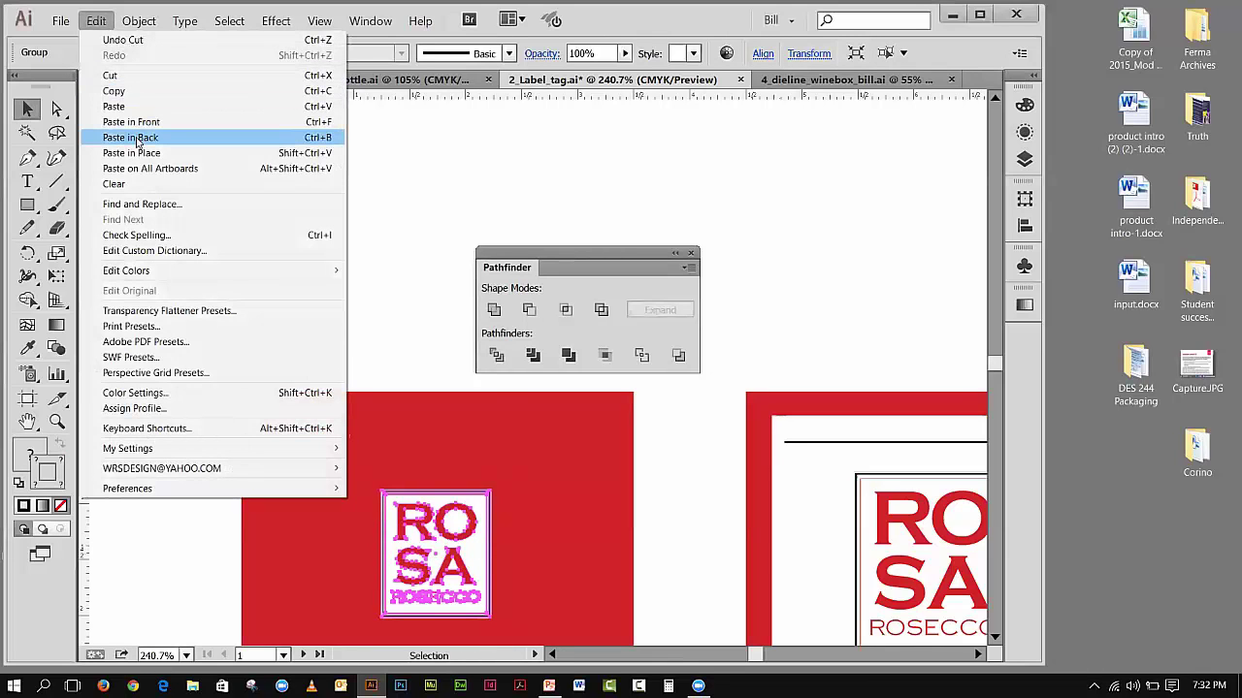
left_click(135, 141)
left_click_drag(523, 254, 826, 181)
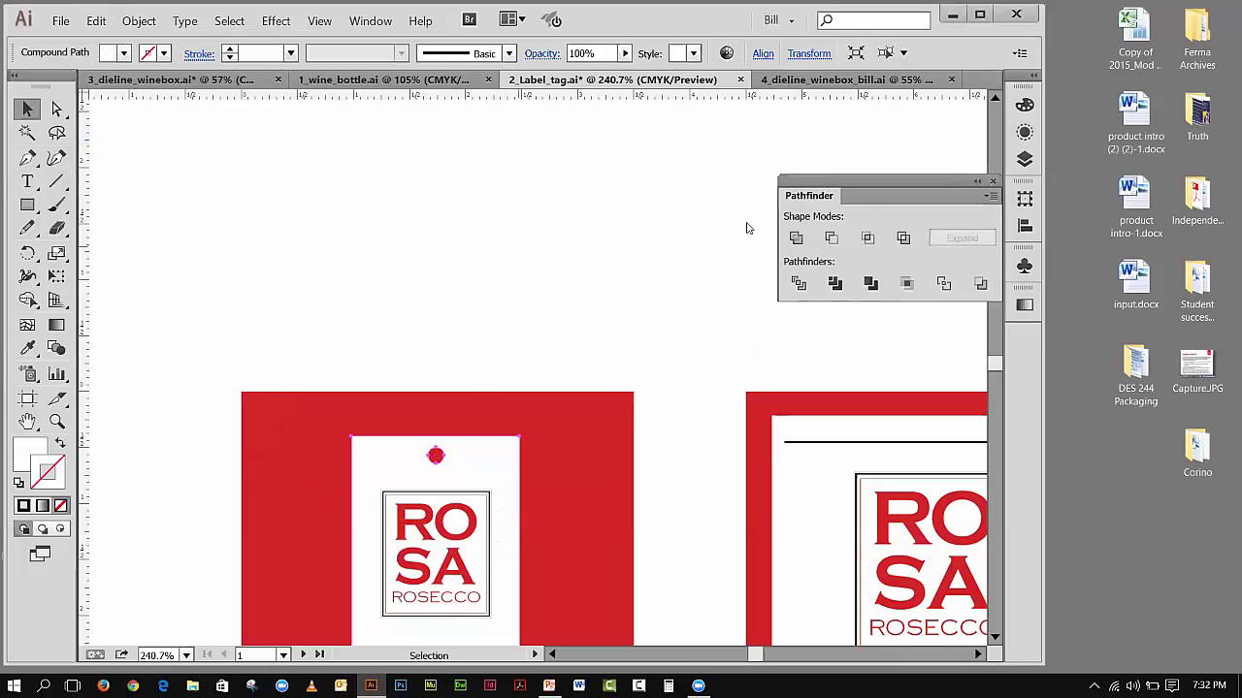
left_click(483, 542, "shift")
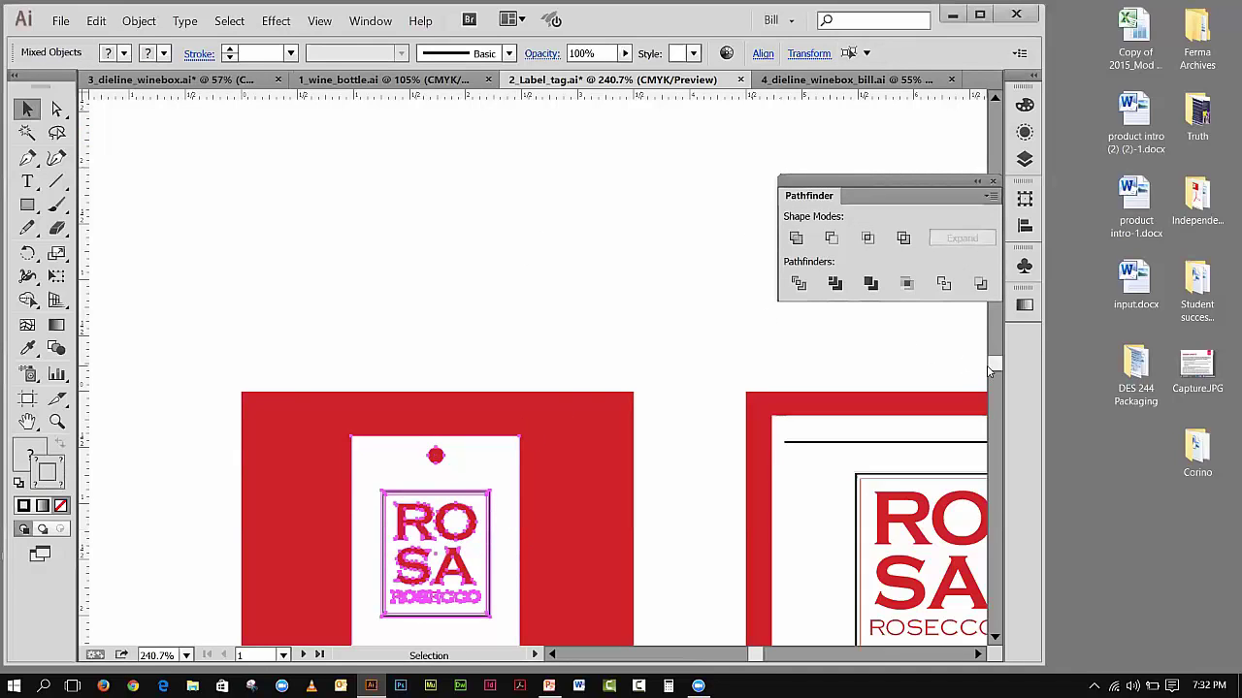
- Group the ROSA logo with the UN ROSE "VIVACE" tagline using Object > Group
left_click_drag(992, 367, 992, 373)
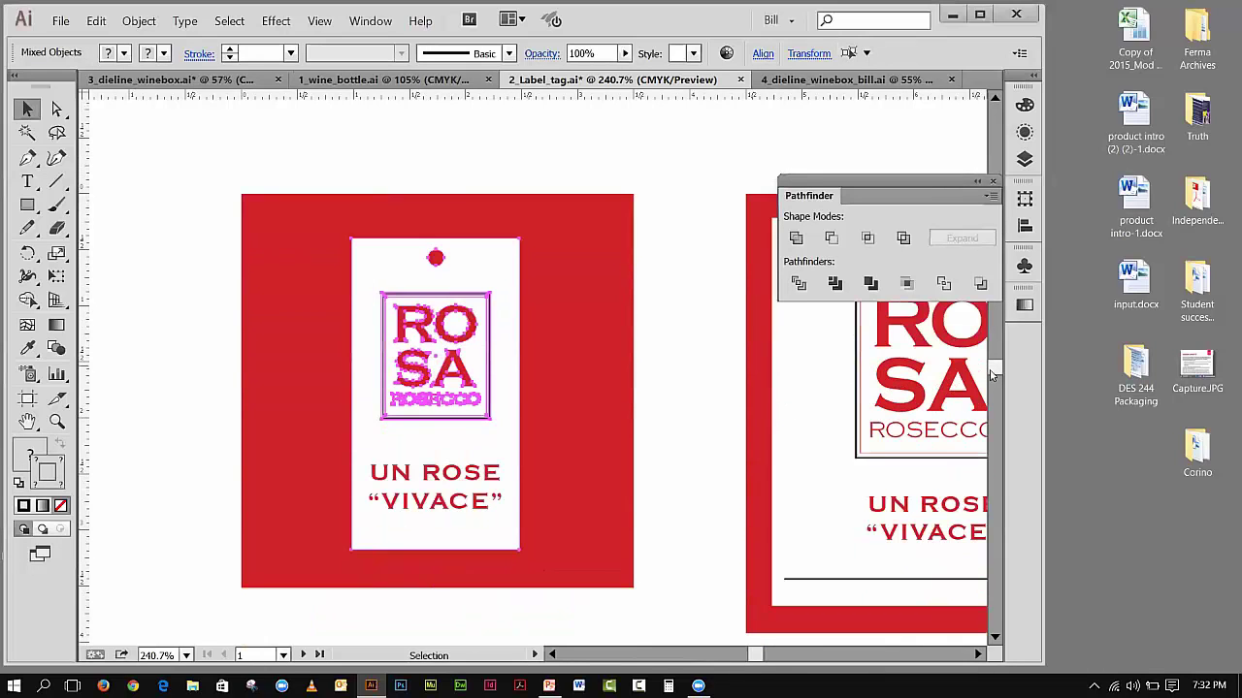
left_click(490, 495, "shift")
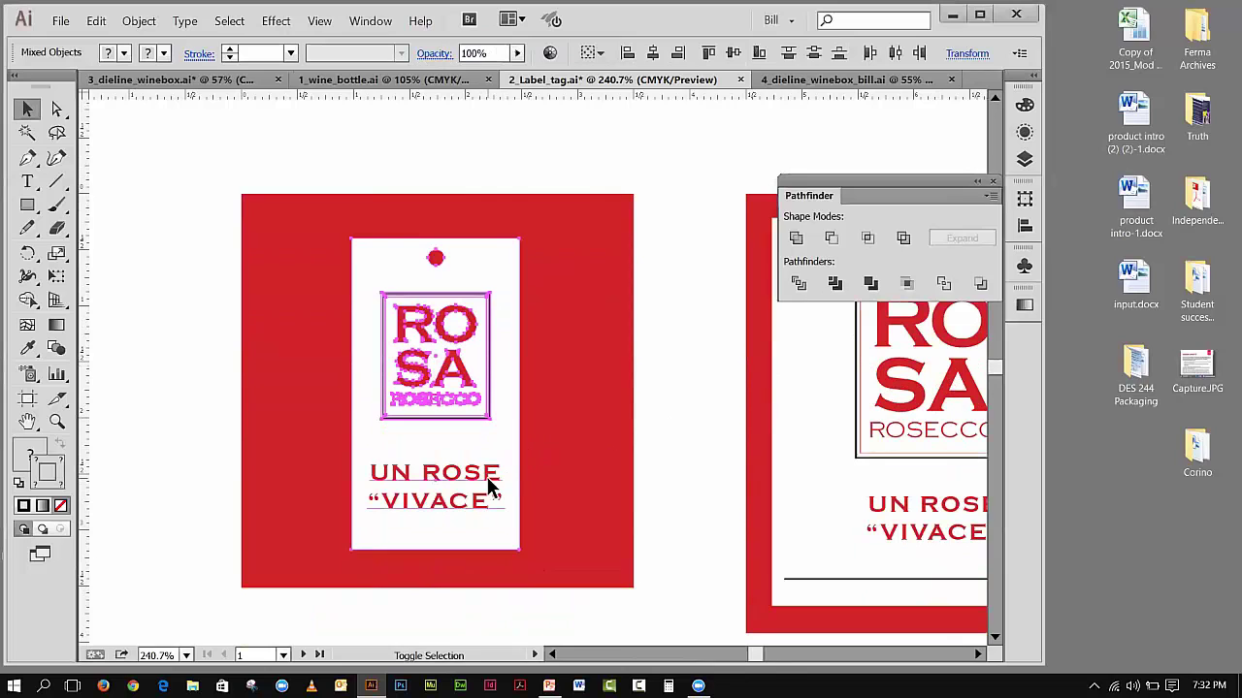
left_click(139, 20)
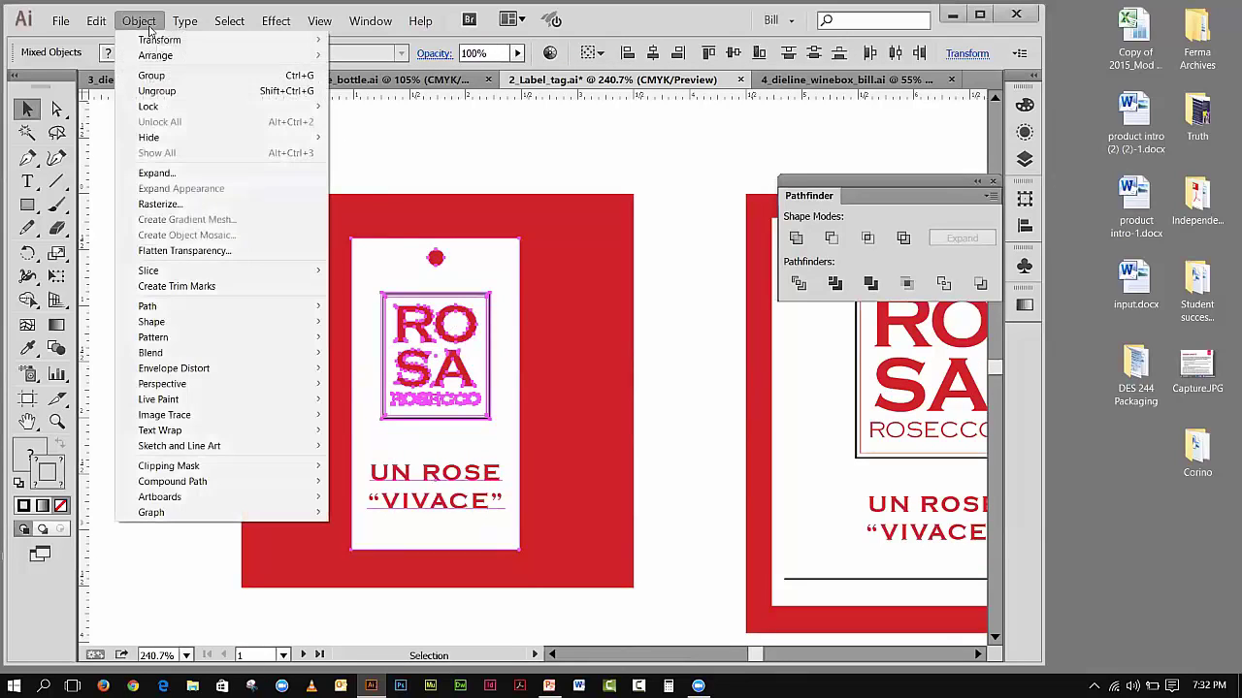
left_click(152, 76)
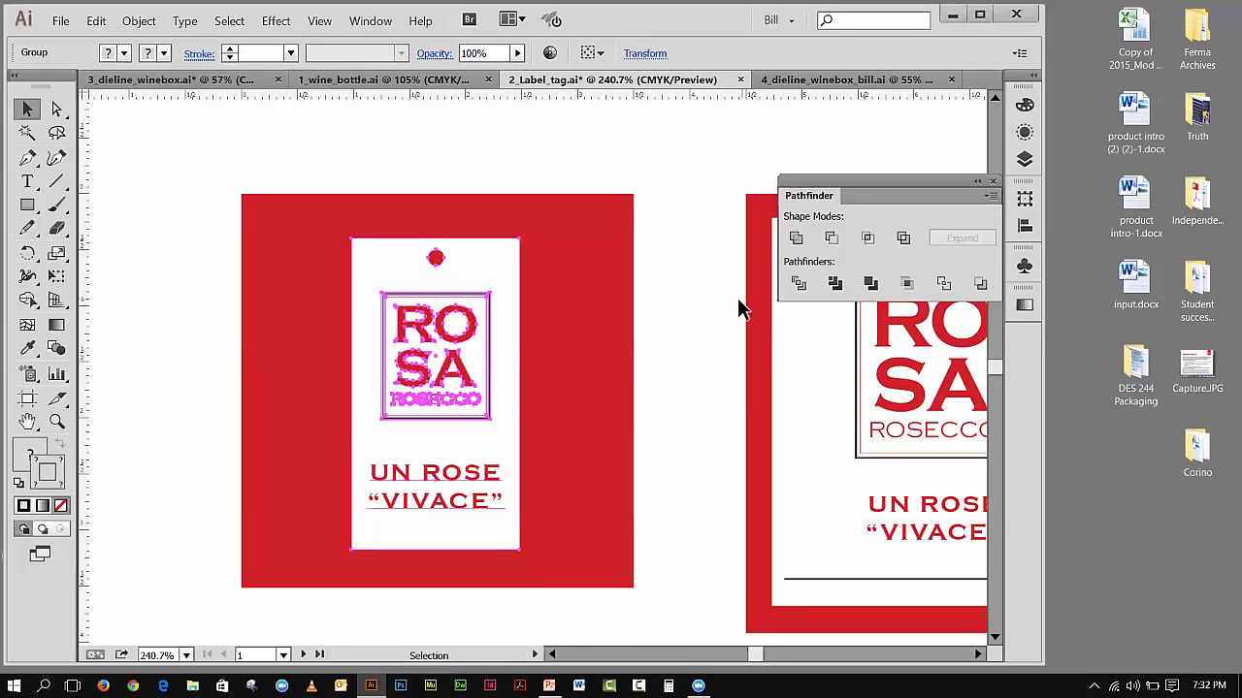
left_click(711, 309)
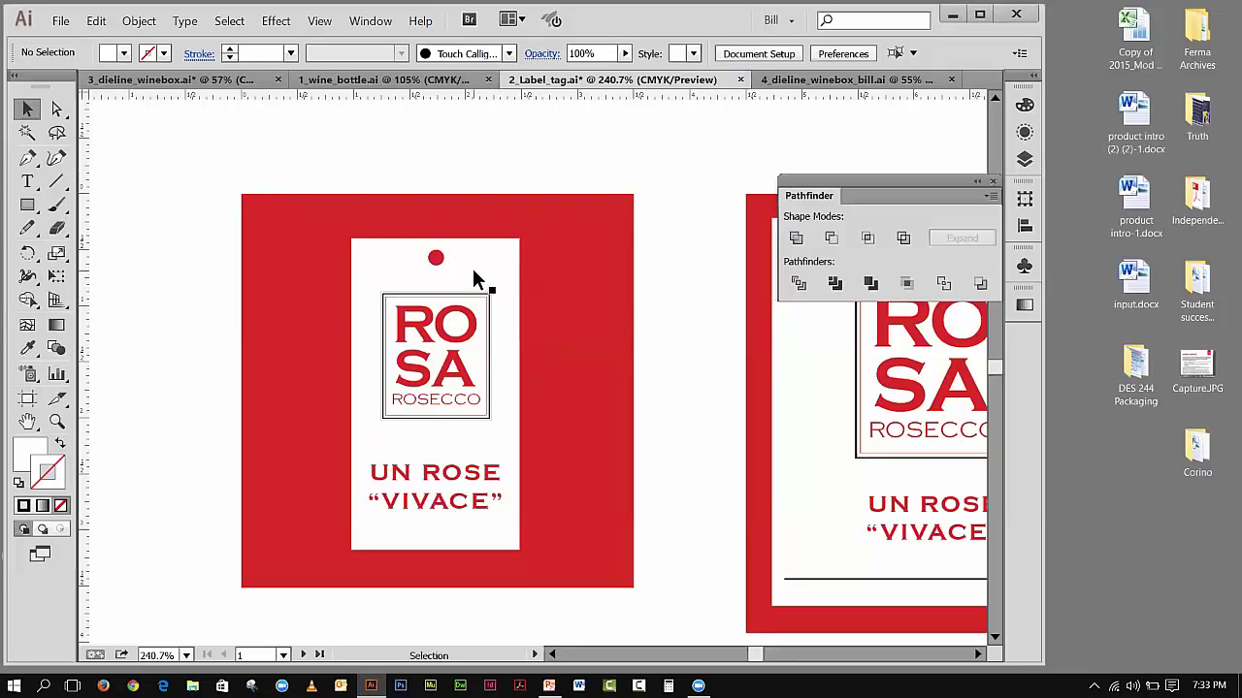
- Copy the grouped ROSA logo and tagline
left_click(402, 407)
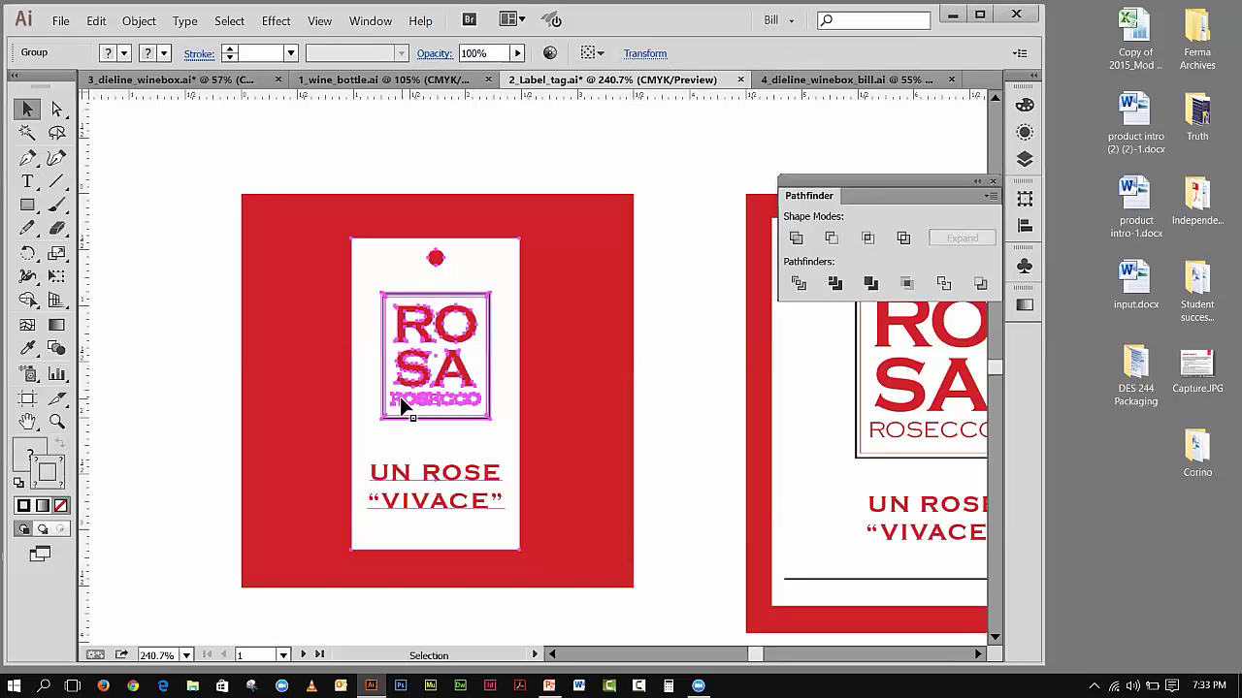
left_click(95, 21)
left_click(115, 91)
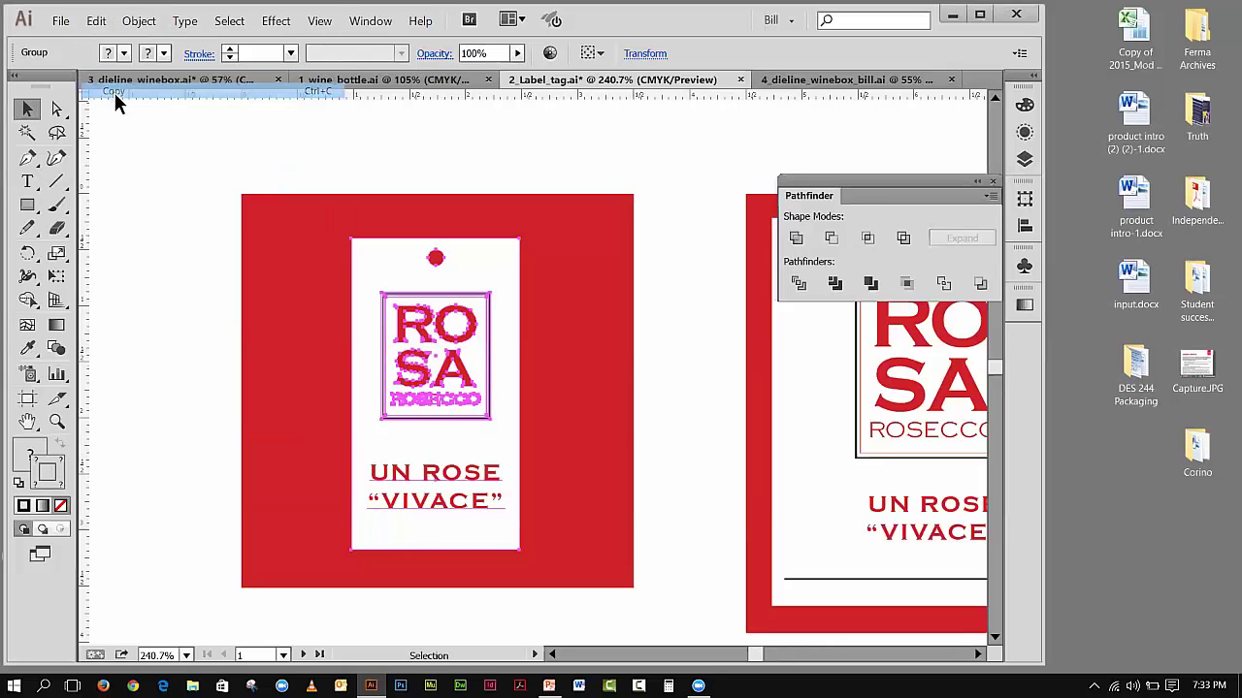
- Scroll to the bottle artboard, zoom out, and move the Pathfinder panel aside
mouse_move(750, 657)
left_mouse_down()
mouse_move(791, 658)
mouse_move(767, 657)
left_mouse_up()
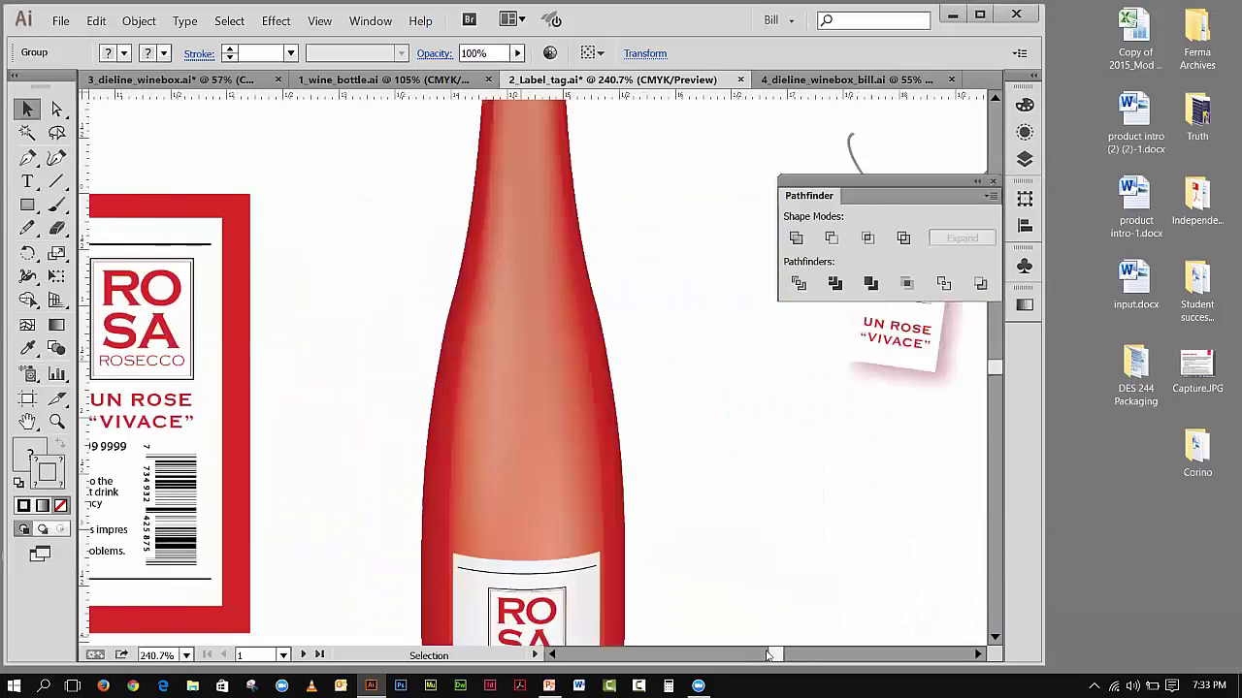
left_click(320, 21)
left_click(343, 144)
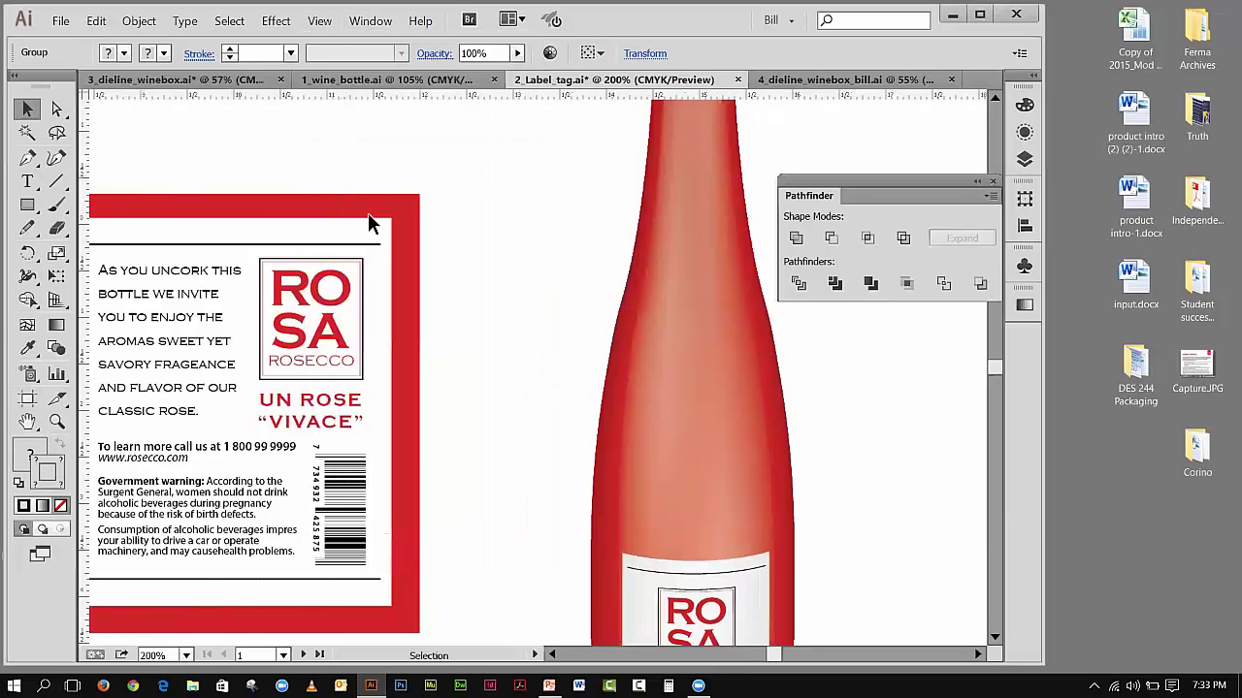
left_click_drag(909, 182, 1178, 224)
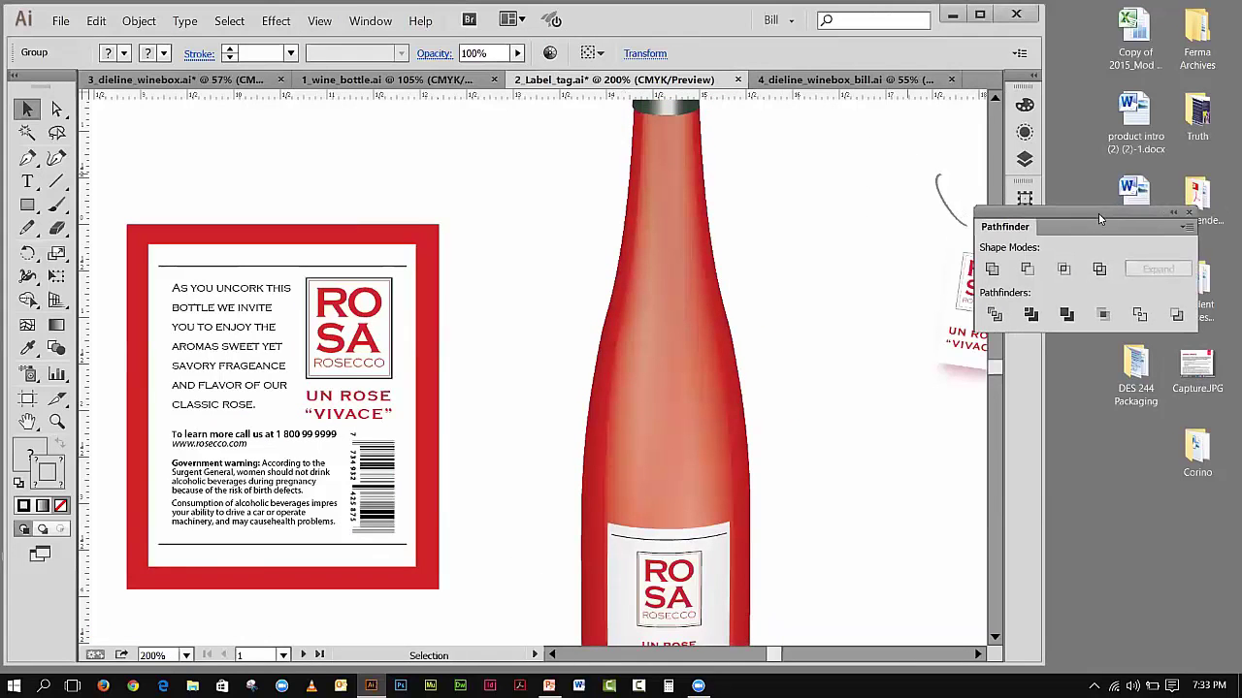
- Paste the ROSA group in front, place it beside the bottle neck, and select the hang-tag mockup
left_click(89, 23)
left_click(252, 123)
key("shift")
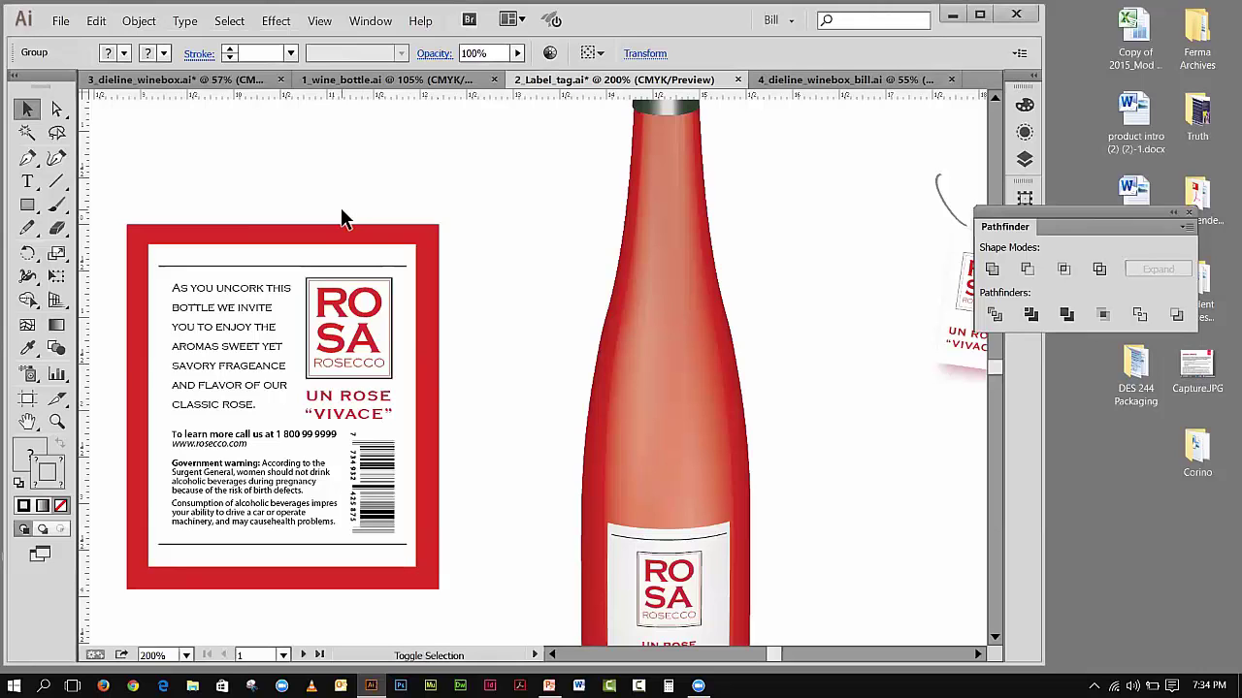
key("shift+Left")
key("shift+Left")
key("shift+Left")
key("shift+Left")
key("shift+Left")
key("shift+Left")
key("shift+Right")
key("shift+Right")
key("shift+Right")
key("shift+Right")
key("shift+Right")
key("shift+Right")
key("shift+Right")
key("shift+Right")
key("shift+Right")
key("shift+Right")
key("shift+Right")
key("shift+Right")
key("shift+Right")
key("shift+Right")
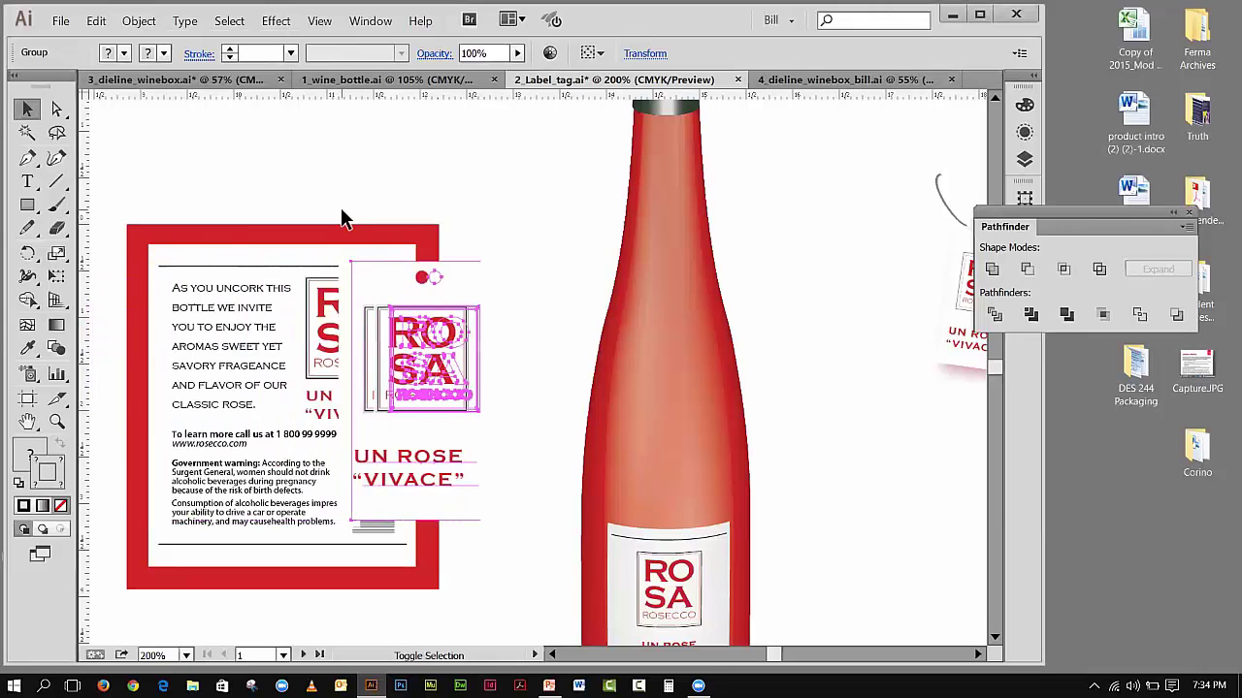
key("shift+Right")
key("shift+Right")
key("shift+Right")
key("shift+Right")
left_click_drag(594, 425, 562, 319)
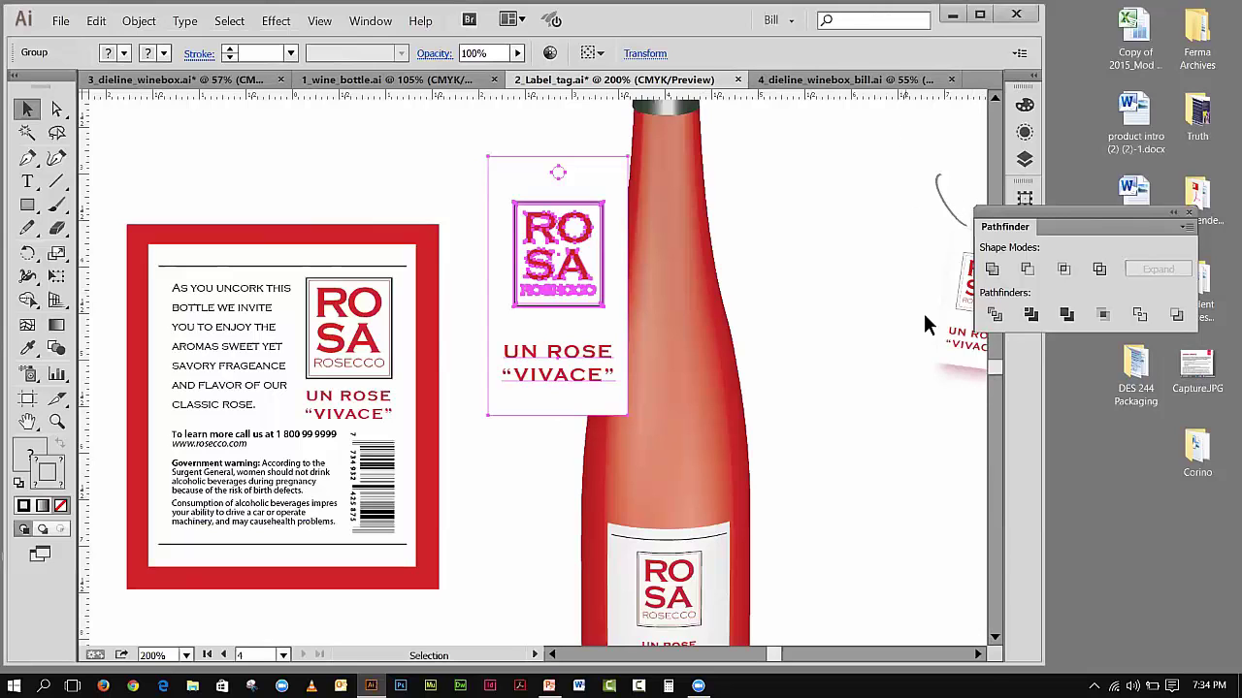
left_click(977, 654)
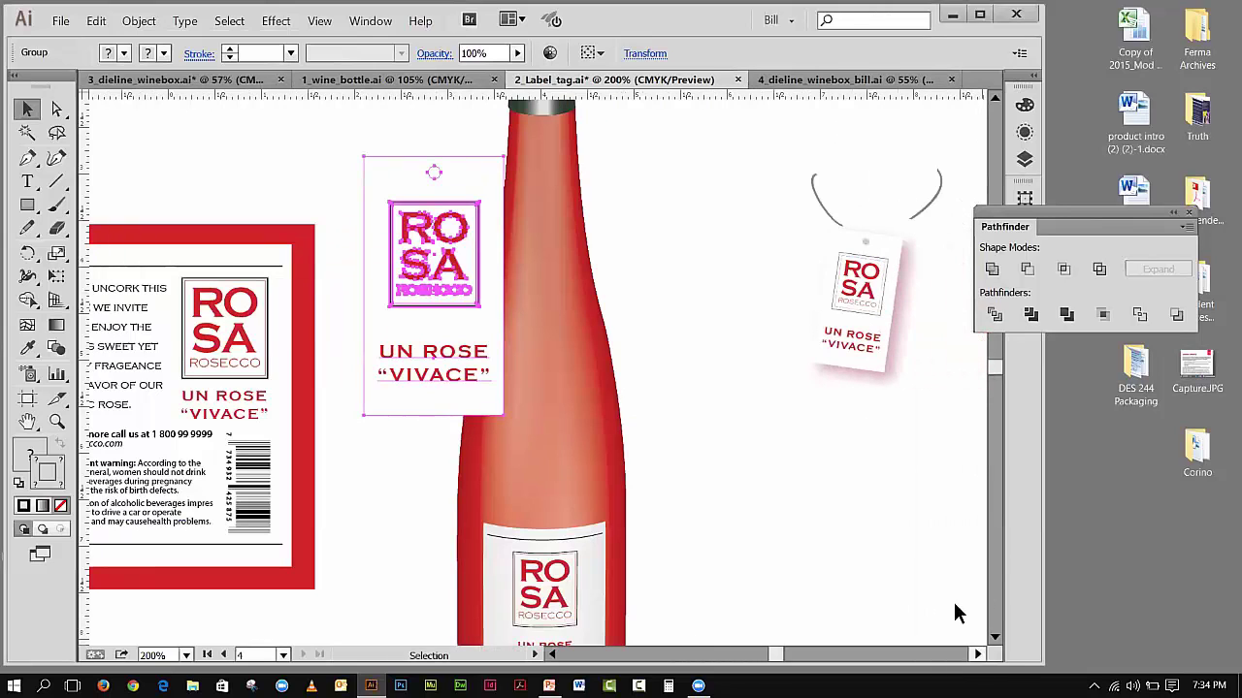
left_click_drag(795, 142, 741, 339)
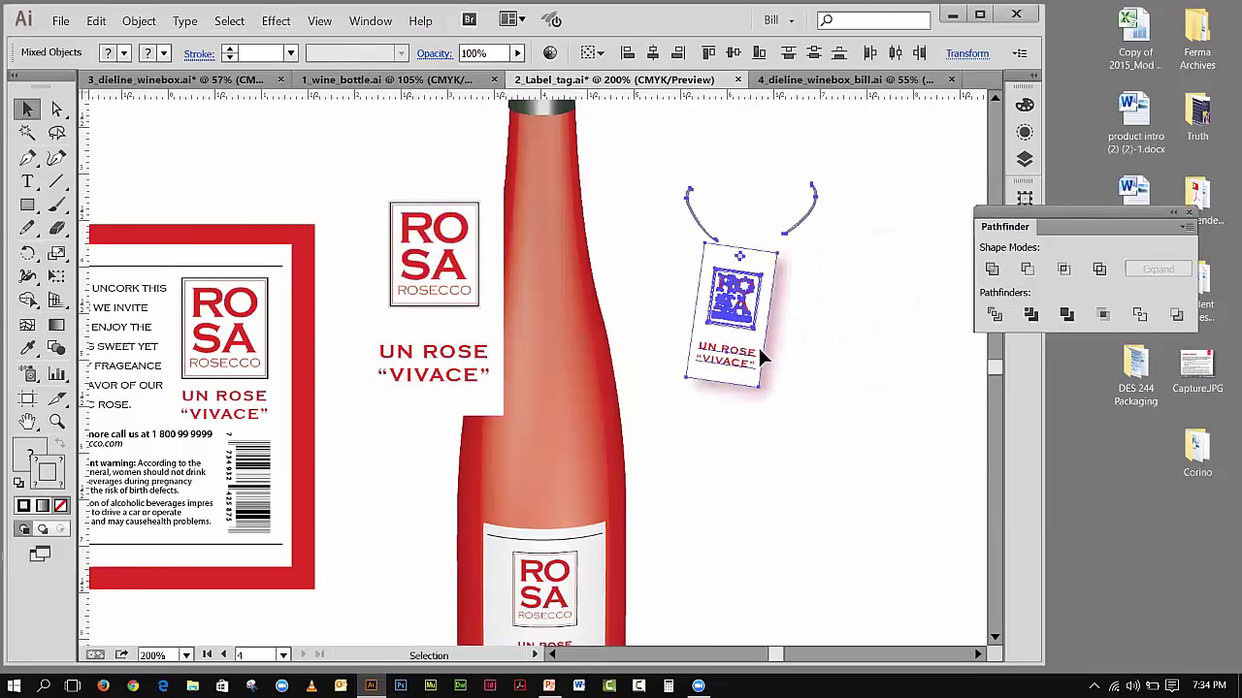
- Tear the Direct/Group Selection tools into a floating panel and choose Group Selection
left_click(437, 279)
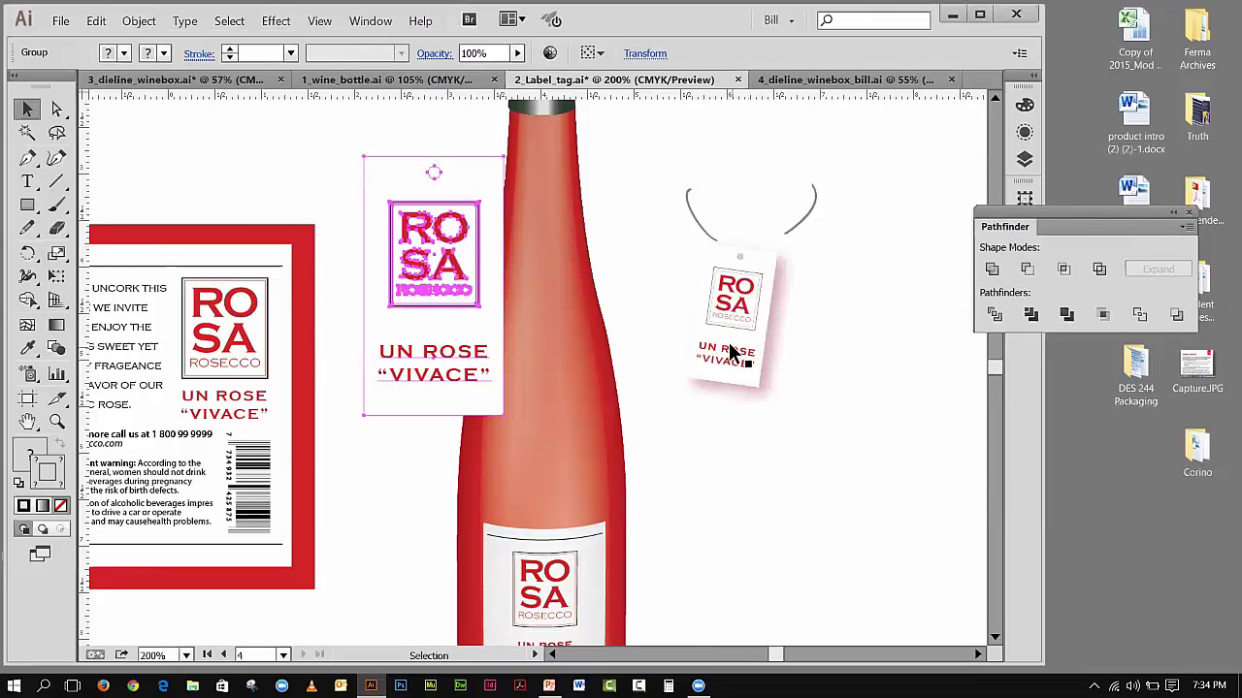
left_click(297, 145)
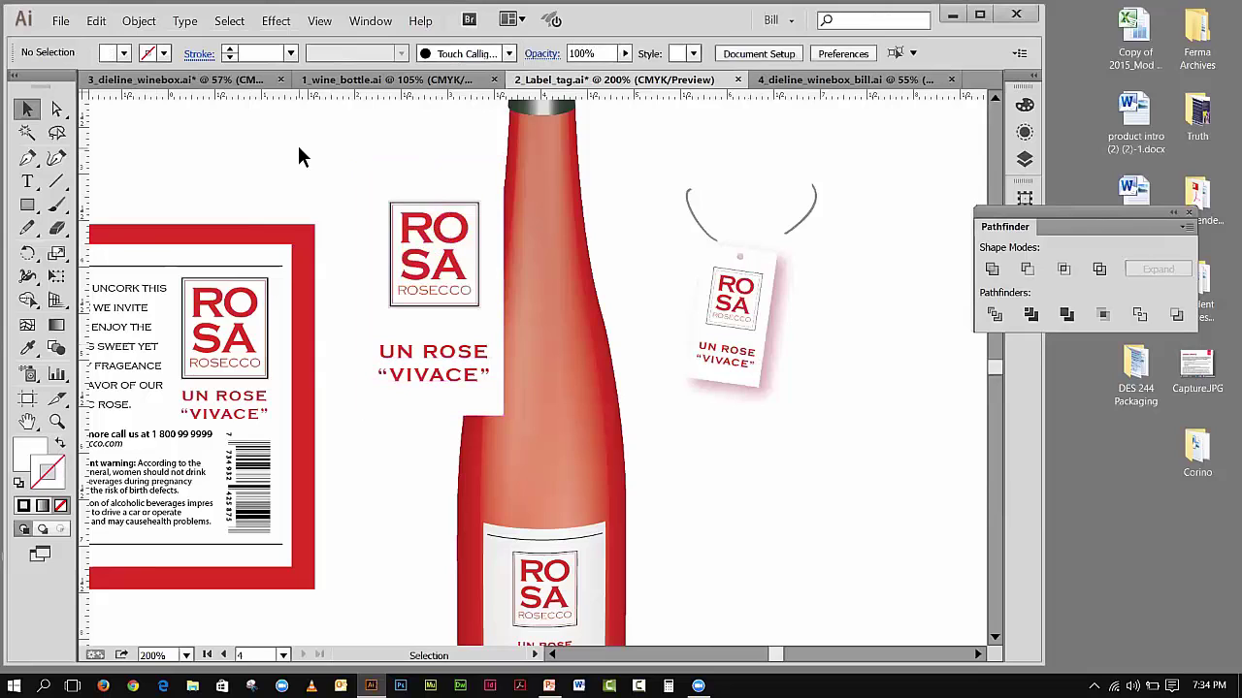
left_click(58, 110)
left_click_drag(68, 117, 259, 135)
left_click_drag(96, 132, 353, 132)
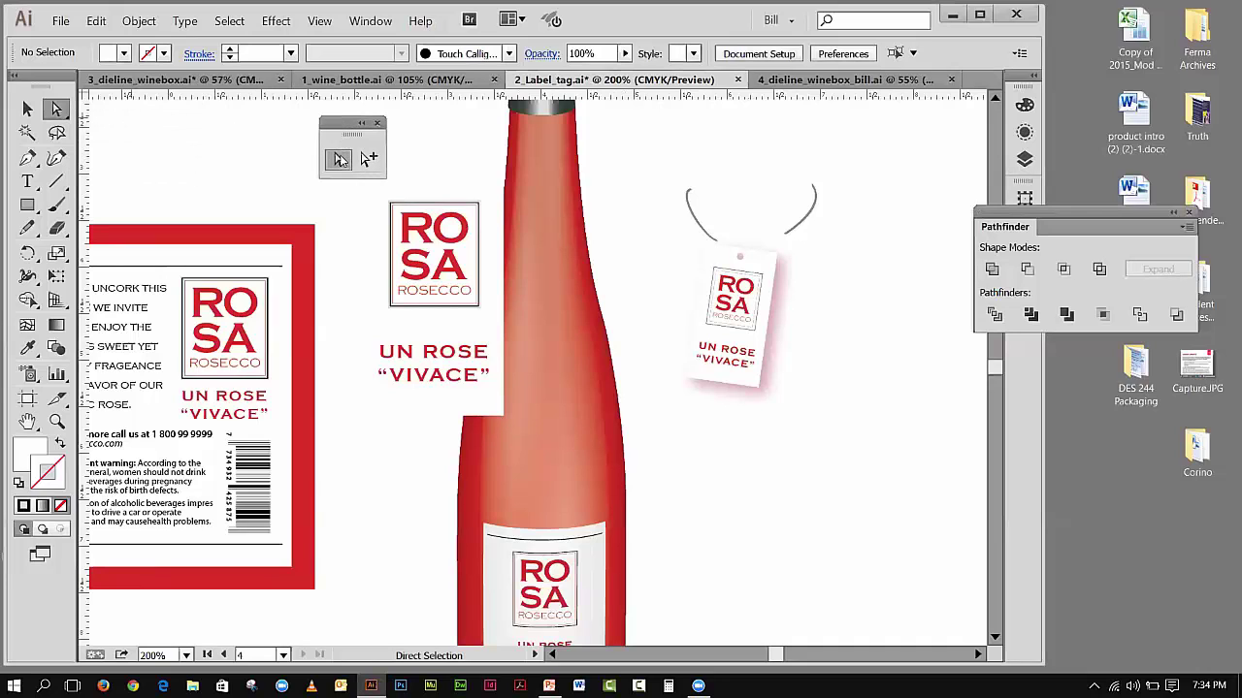
left_click(368, 159)
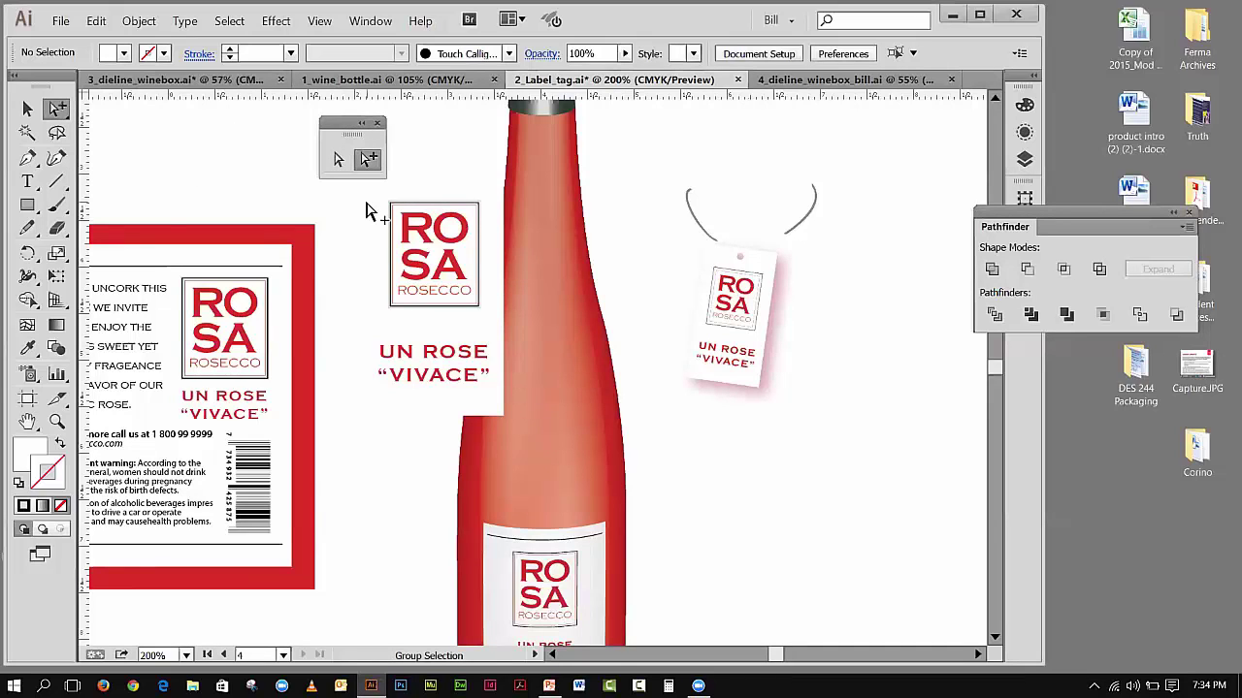
- Give the pasted white tag shape a light-grey #C6C6C6 outline stroke, then deselect it
left_click(366, 212)
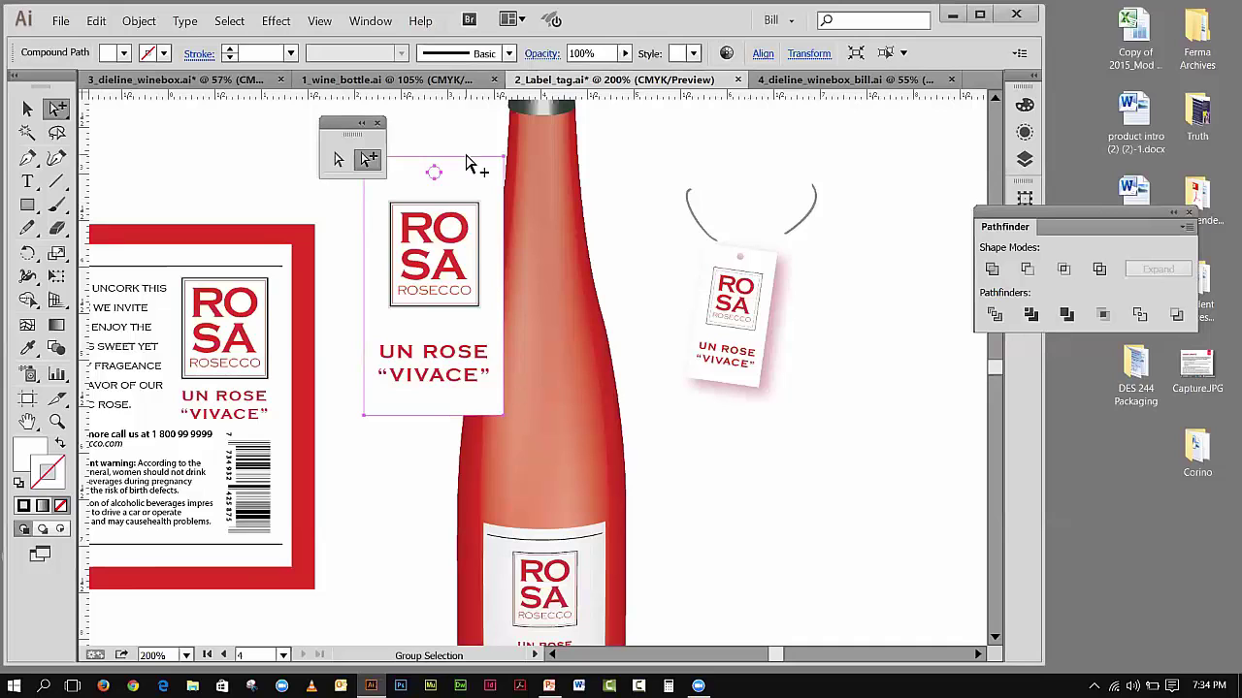
double_click(50, 474)
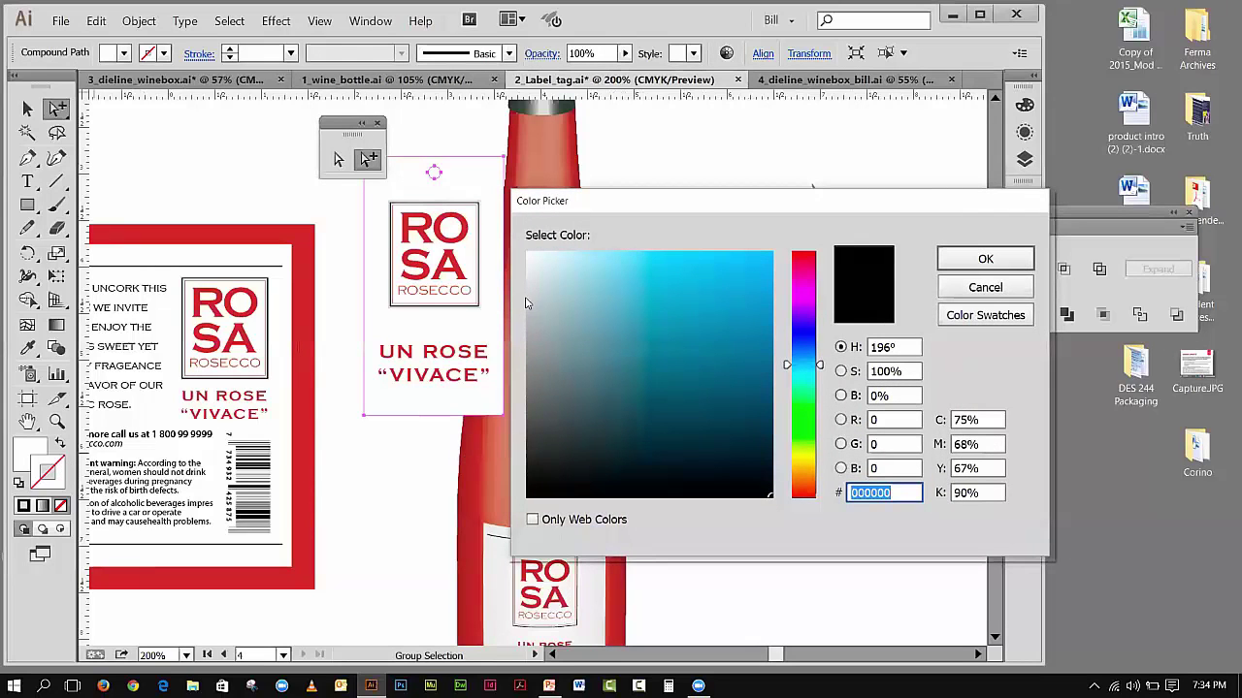
left_click(526, 294)
left_click(527, 305)
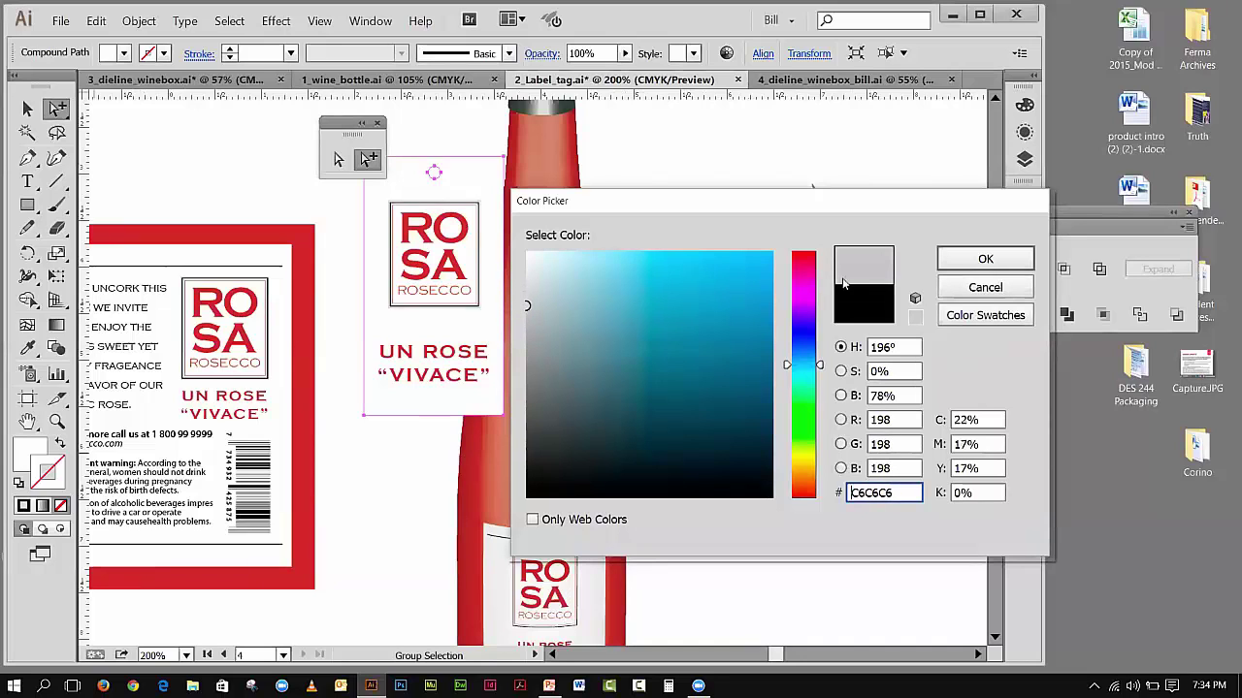
left_click(957, 266)
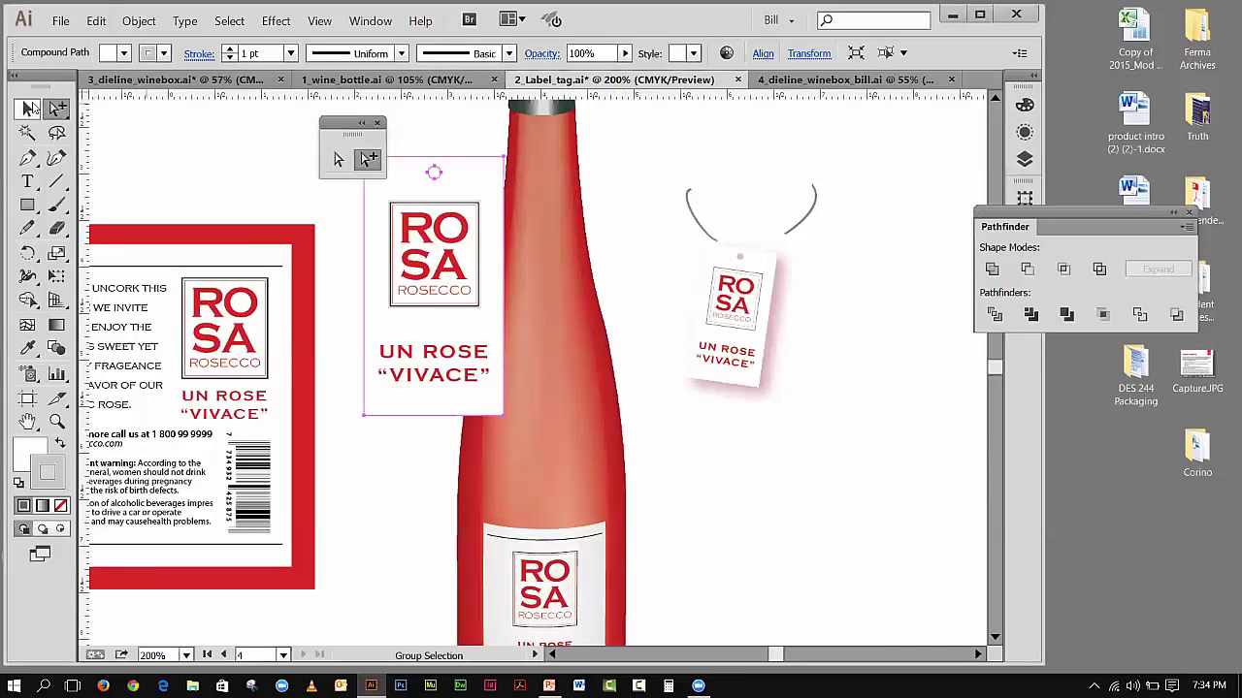
left_click(29, 108)
left_click(193, 150)
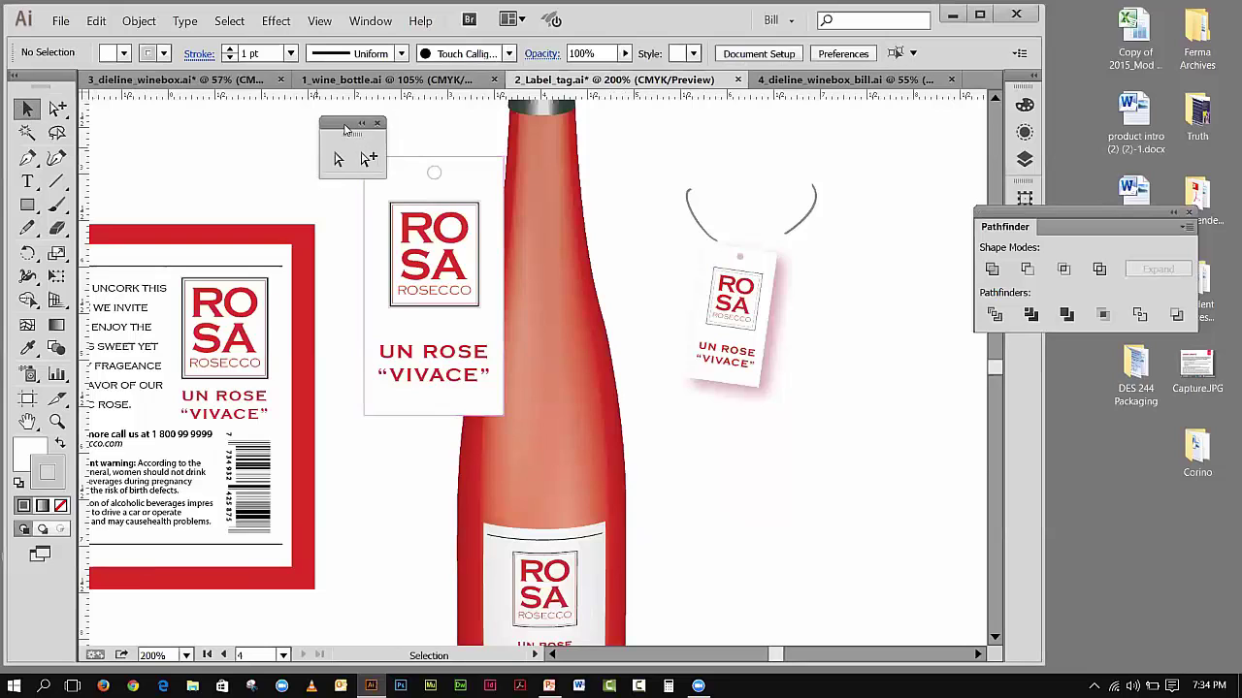
- Rotate the ROSA tag group to a slight hanging-tag tilt beside the bottle neck
left_click_drag(345, 124, 189, 103)
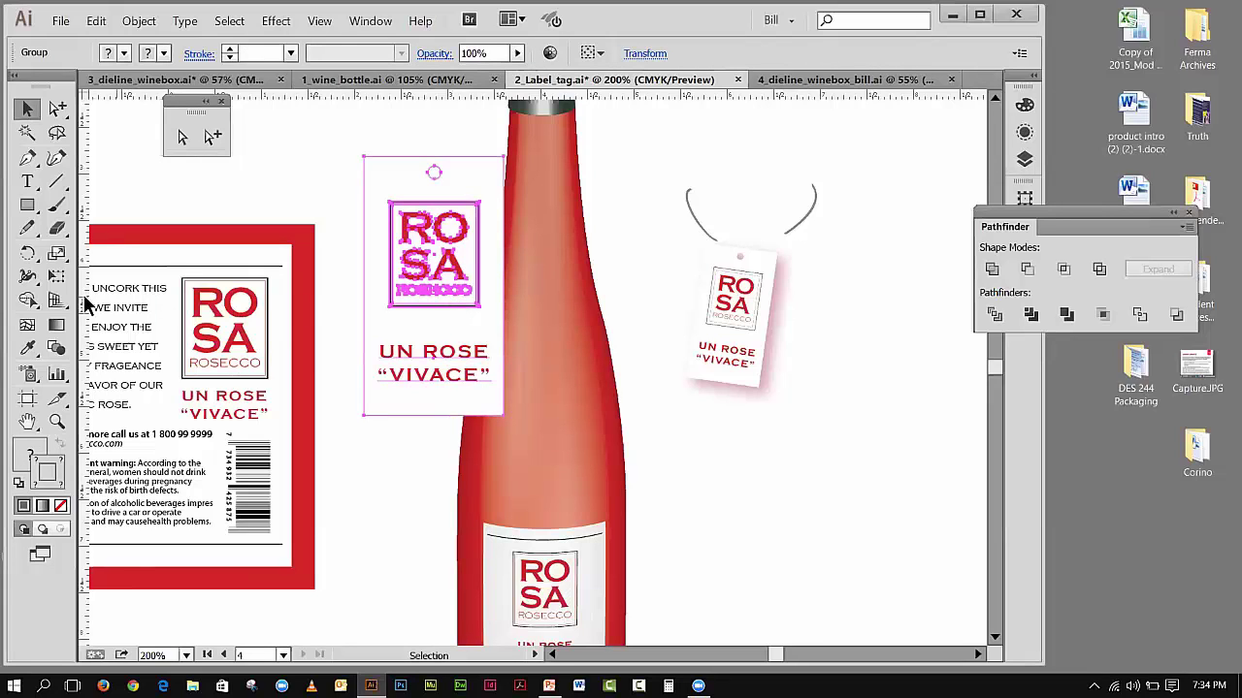
left_click(28, 254)
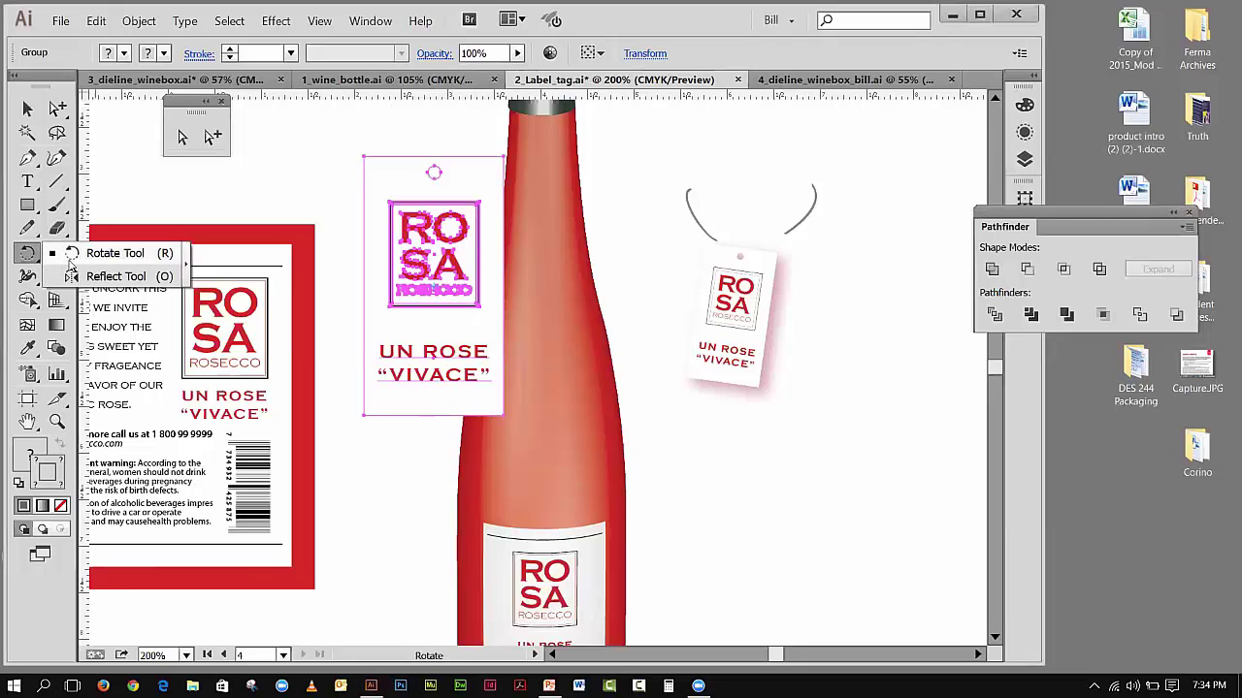
left_click(70, 258)
left_click_drag(490, 401, 464, 405)
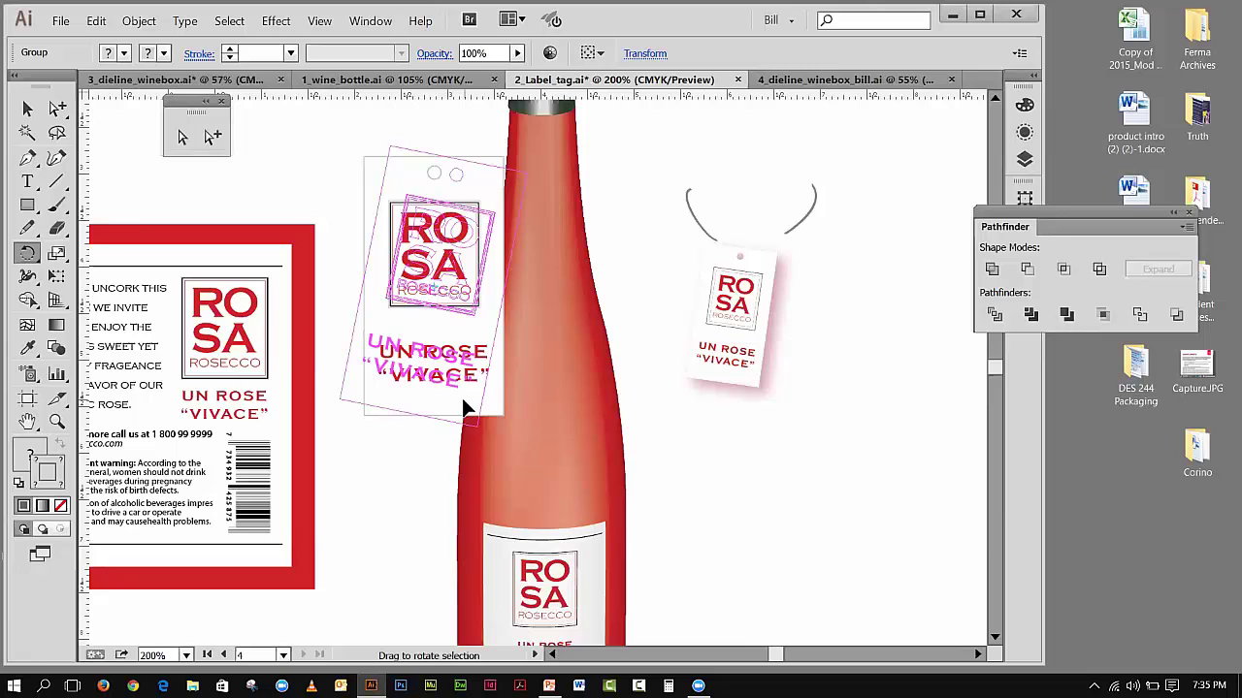
left_click_drag(463, 406, 463, 406)
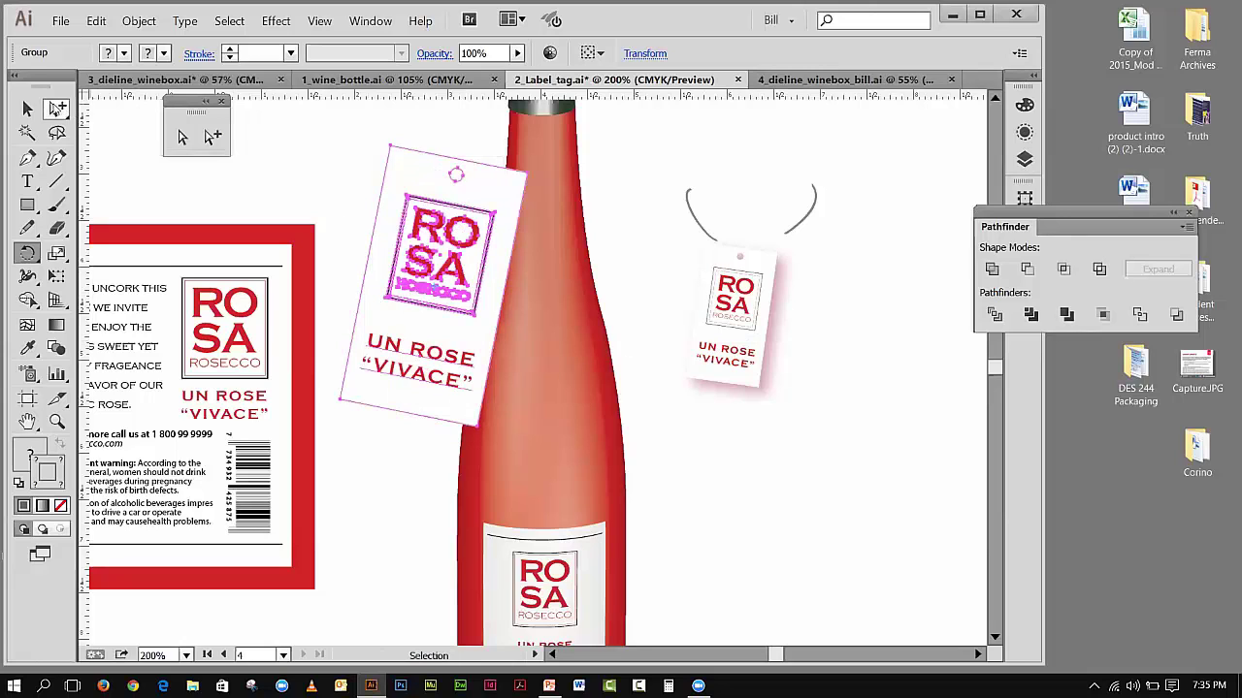
left_click(29, 109)
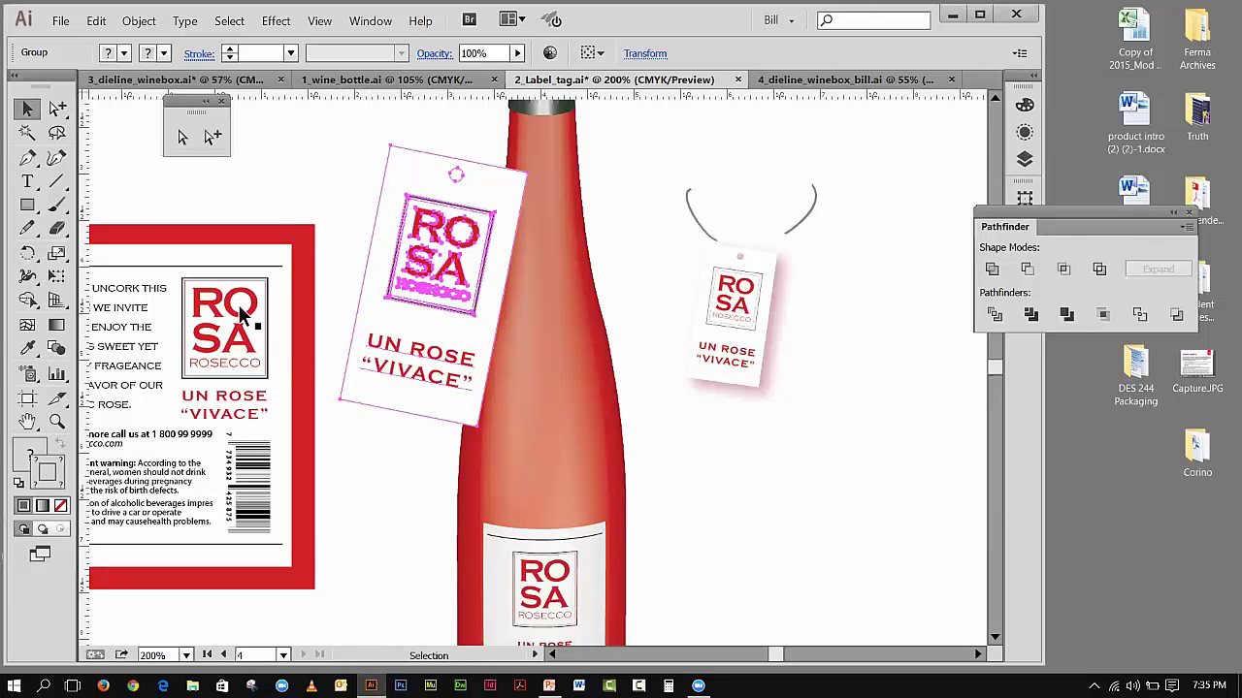
- Scale the tilted ROSA tag down to bottle-neck size and position it on the neck's left edge
left_click(56, 276)
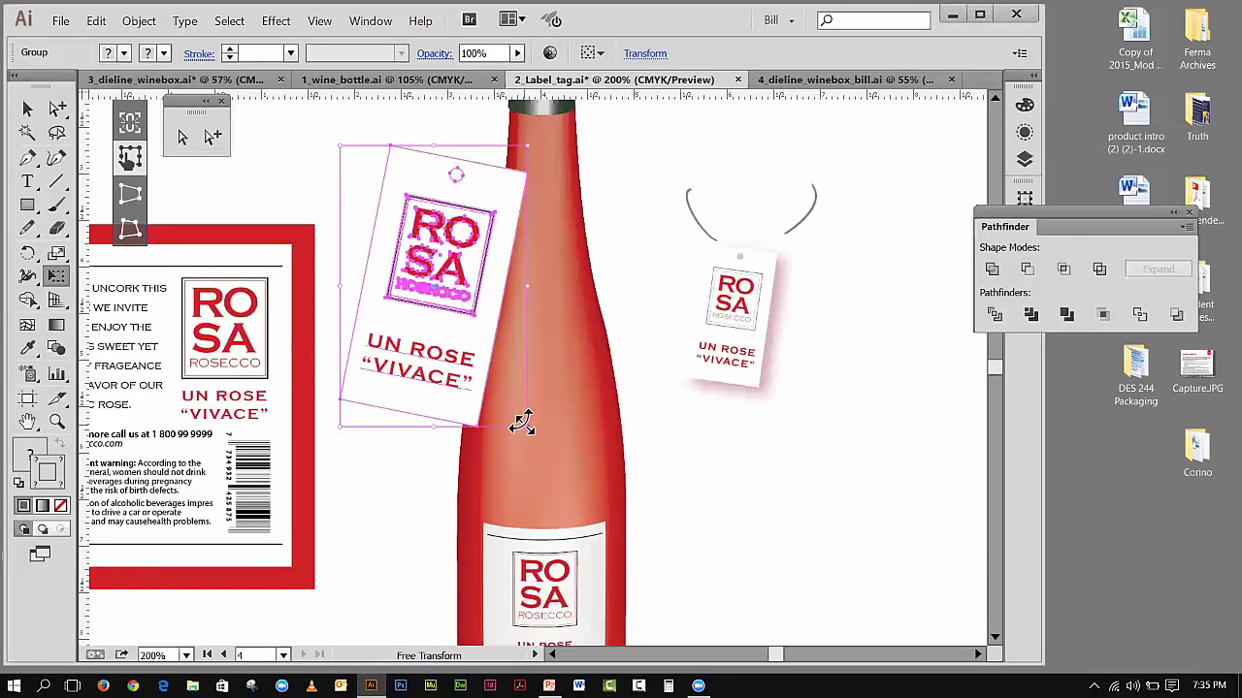
left_click_drag(520, 421, 476, 352)
left_click(27, 109)
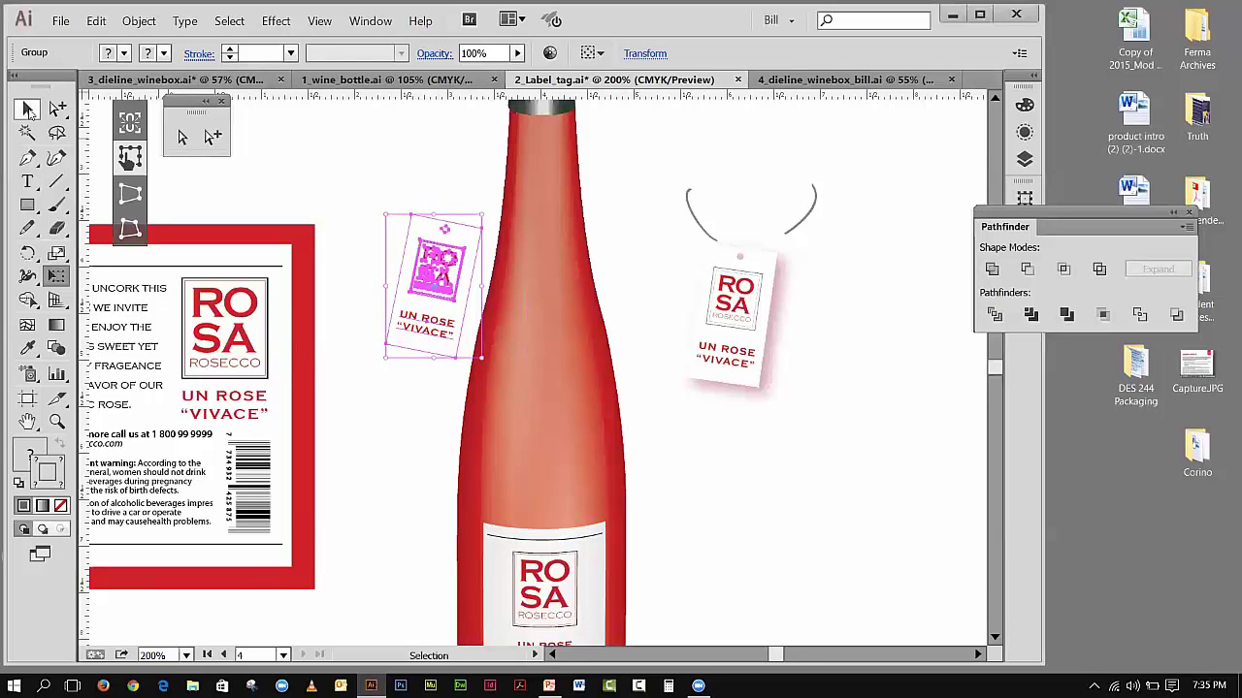
left_click_drag(428, 287, 442, 197)
left_click(397, 126)
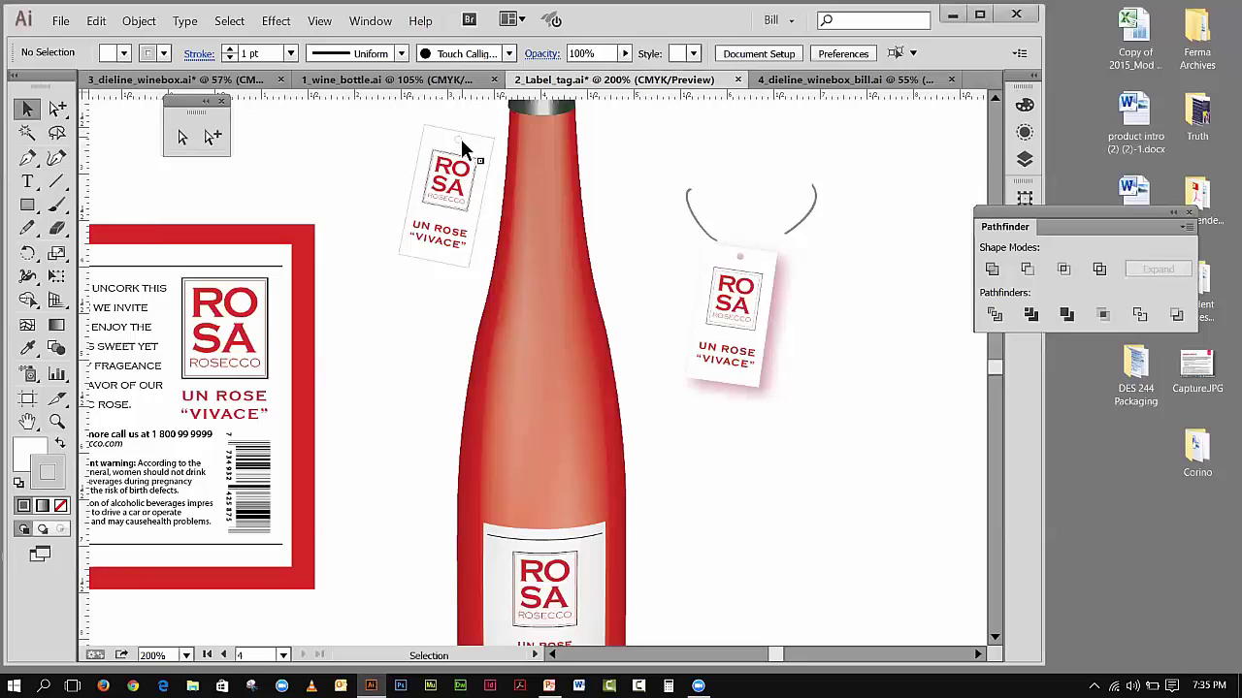
left_click_drag(462, 155, 511, 184)
left_click(341, 185)
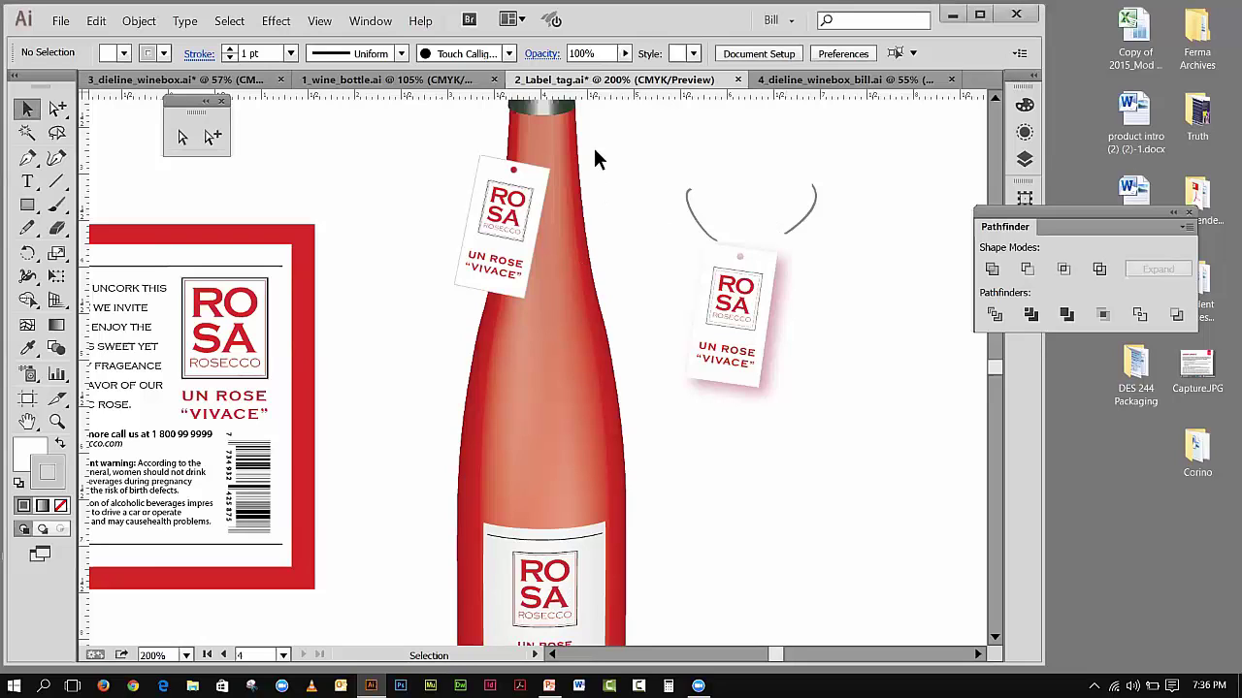
- Draw a curved Pen path from the tag's hole up toward the bottle neck
left_click(994, 106)
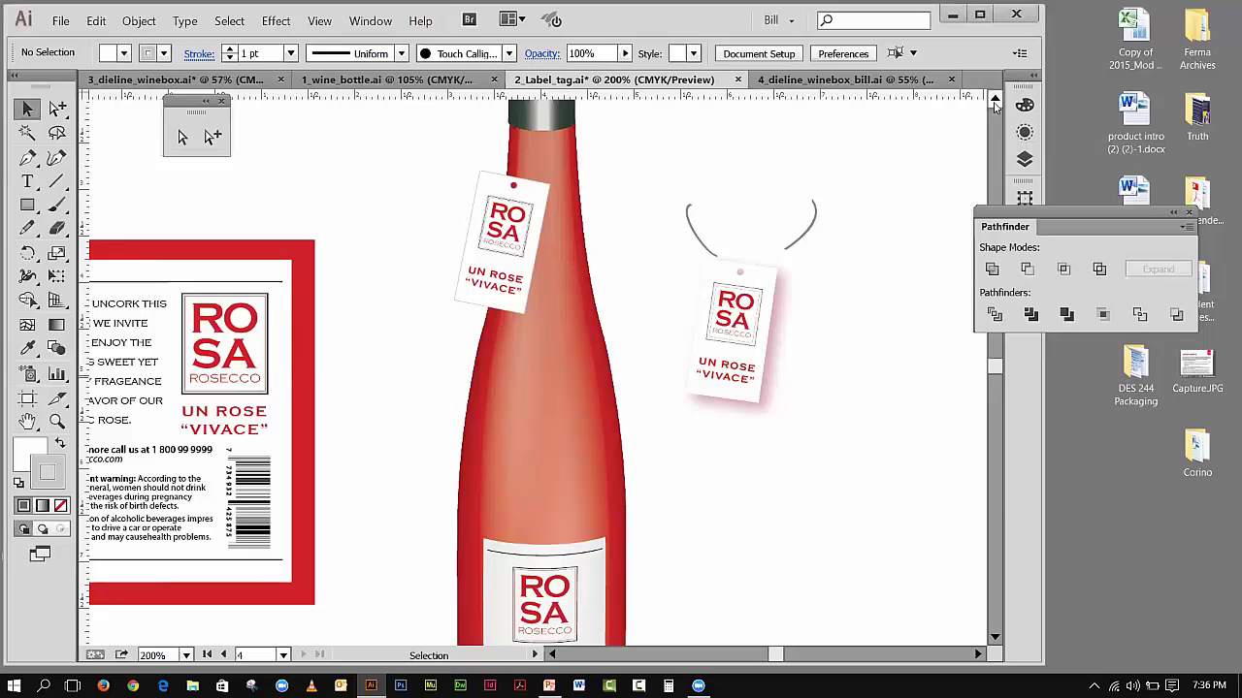
left_click(994, 105)
left_click(995, 106)
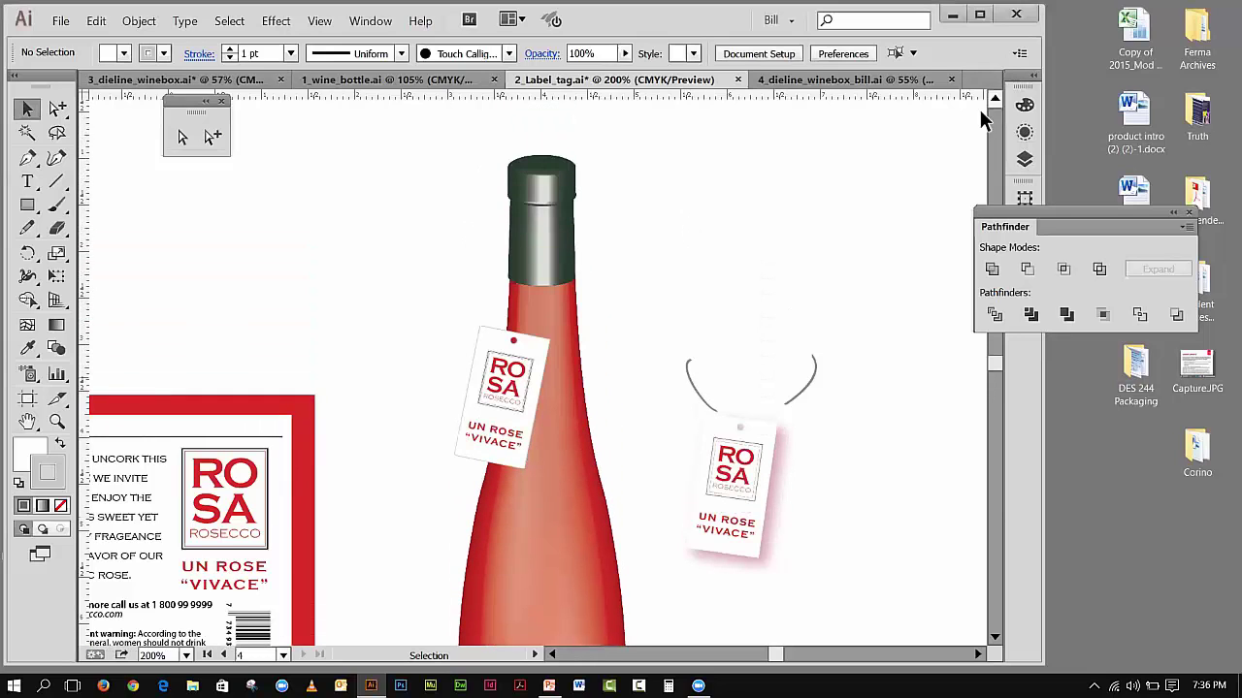
left_click(27, 160)
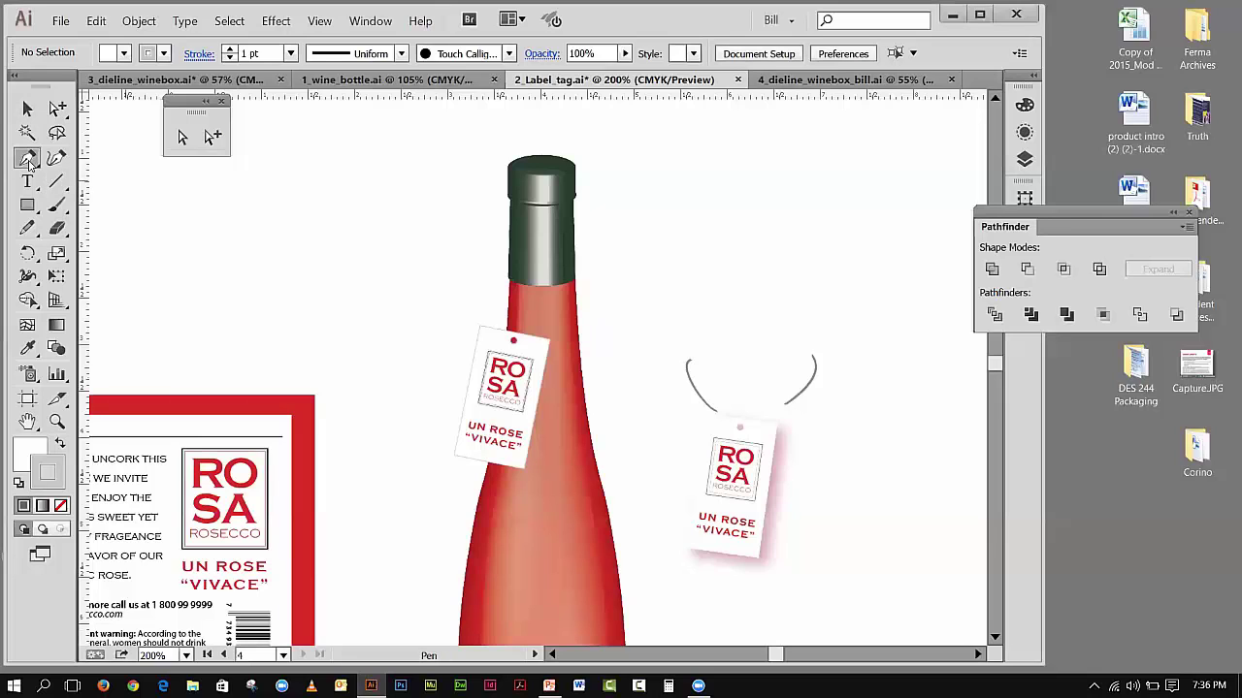
left_click(512, 339)
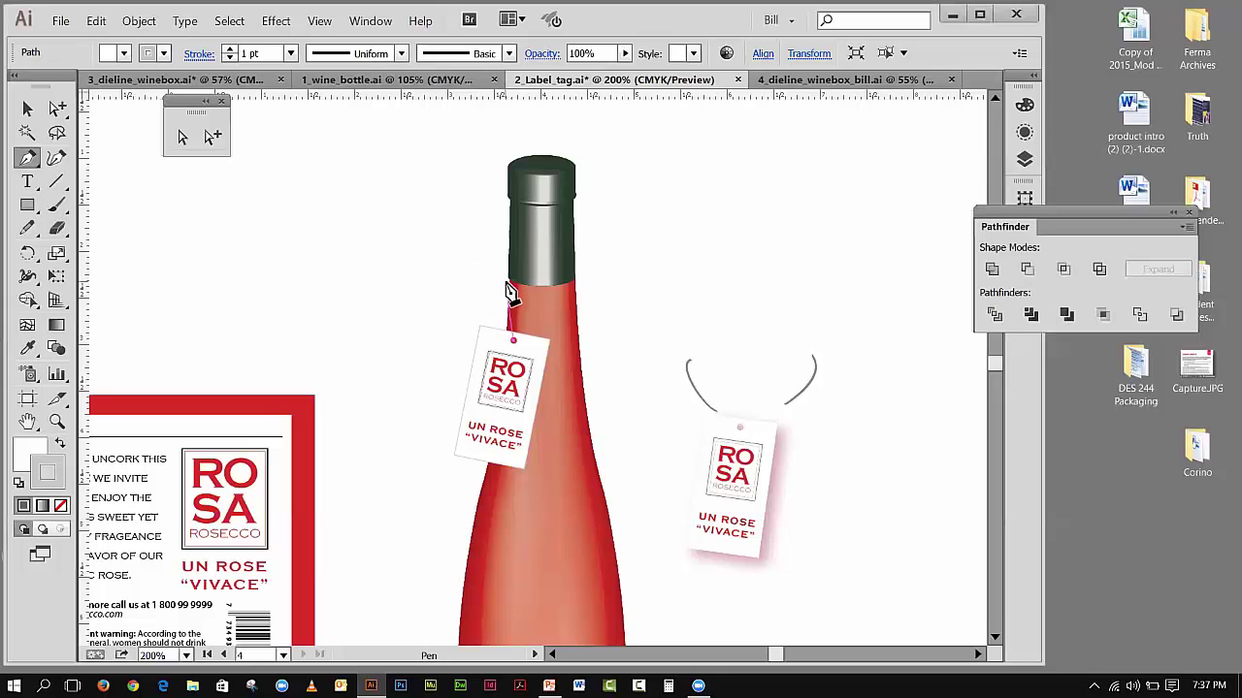
left_click_drag(502, 290, 534, 262)
left_click(31, 110)
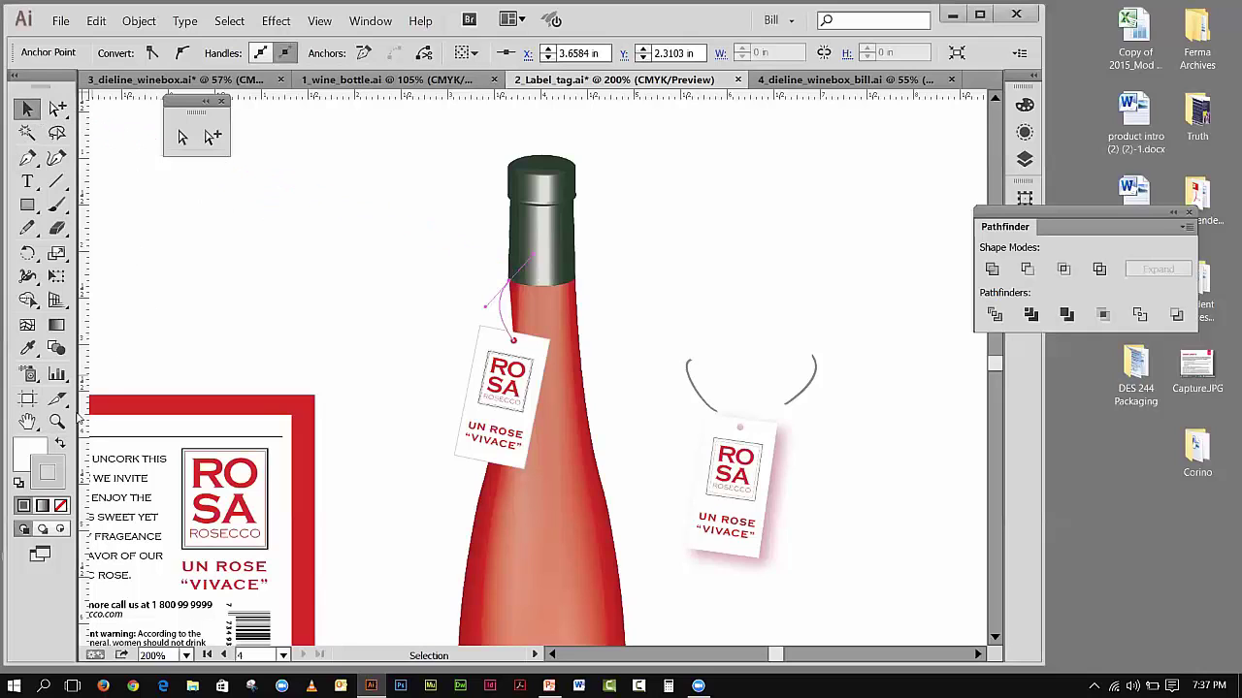
- Give the string path no fill and a darker grey A5A4A4 stroke, then deselect it
left_click(30, 455)
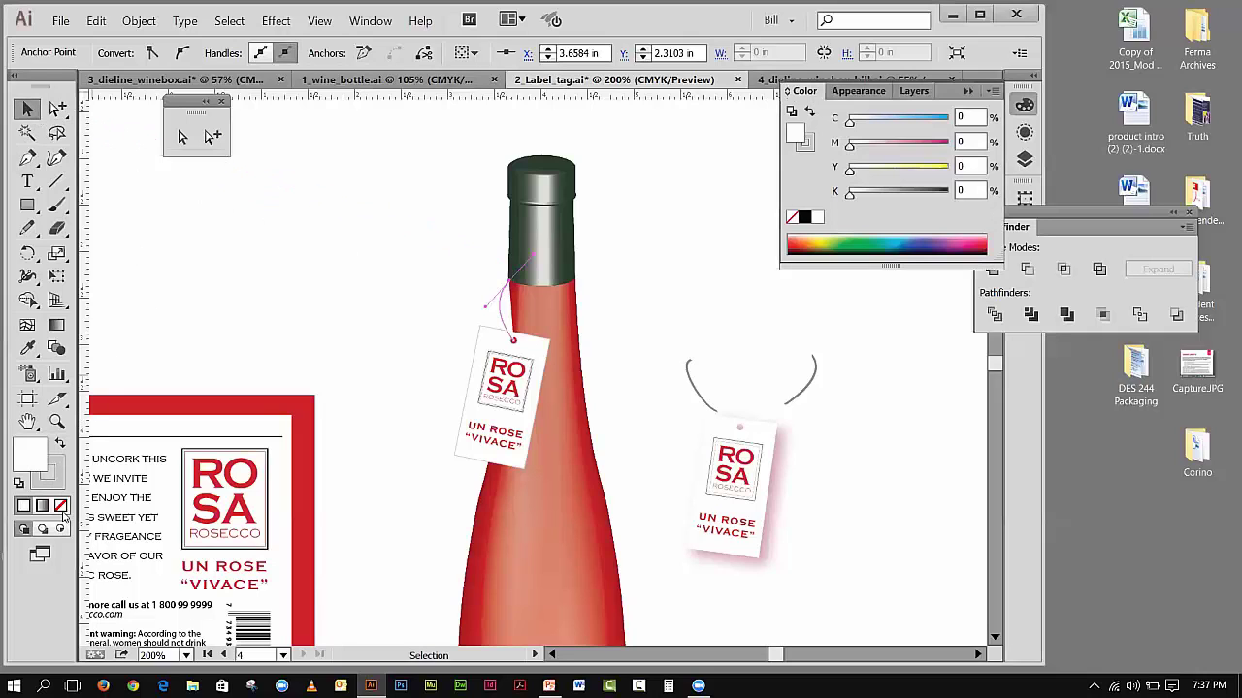
left_click(61, 505)
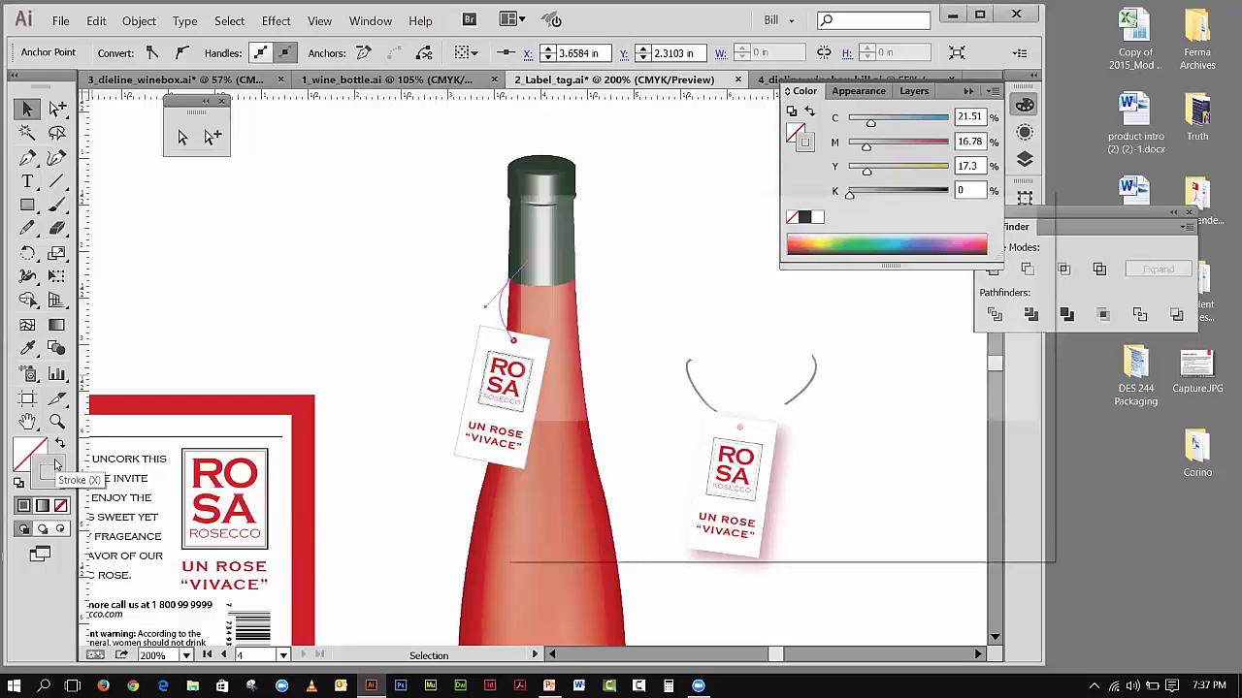
double_click(48, 473)
left_click_drag(531, 312, 528, 337)
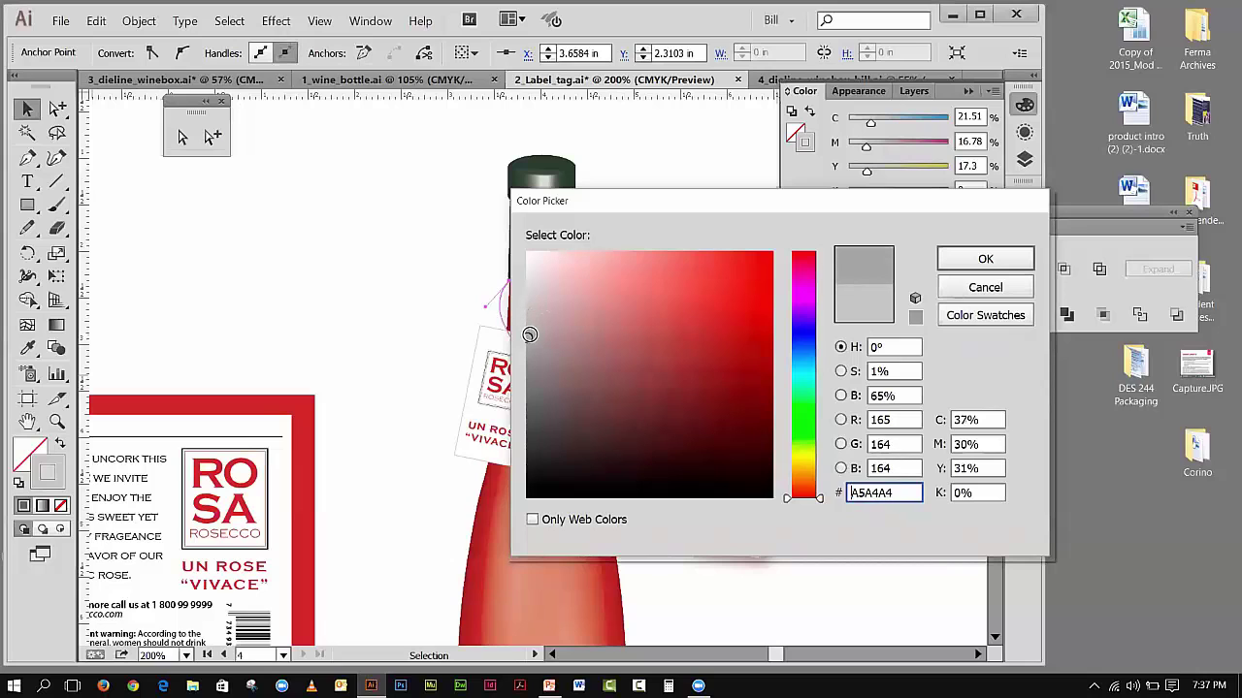
left_click(967, 266)
left_click(29, 111)
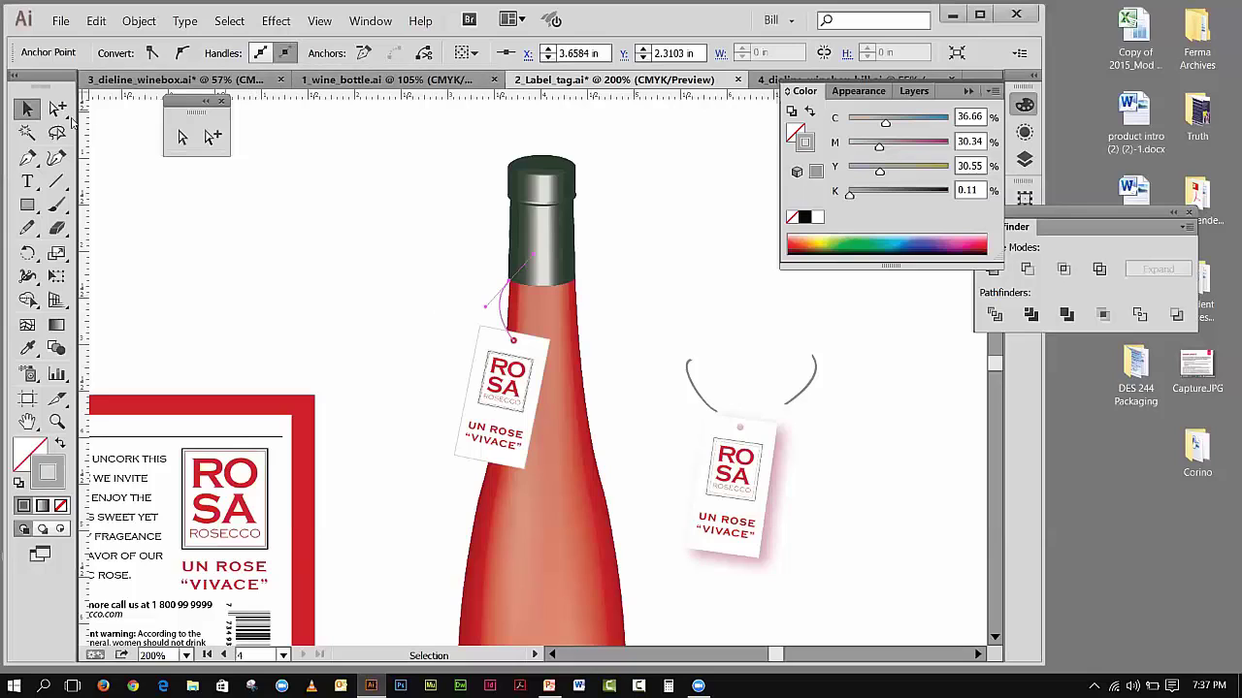
left_click(472, 283)
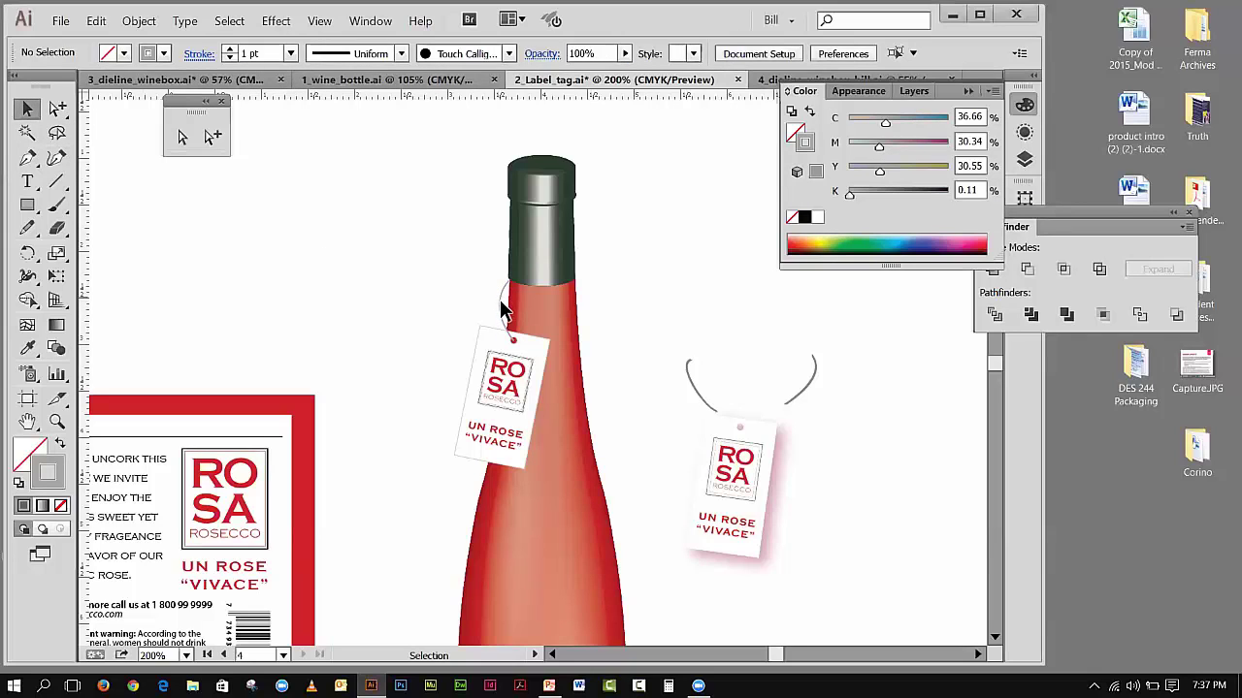
- Set the tag string's stroke weight to 1.5 pt in the Control bar
left_click(501, 307)
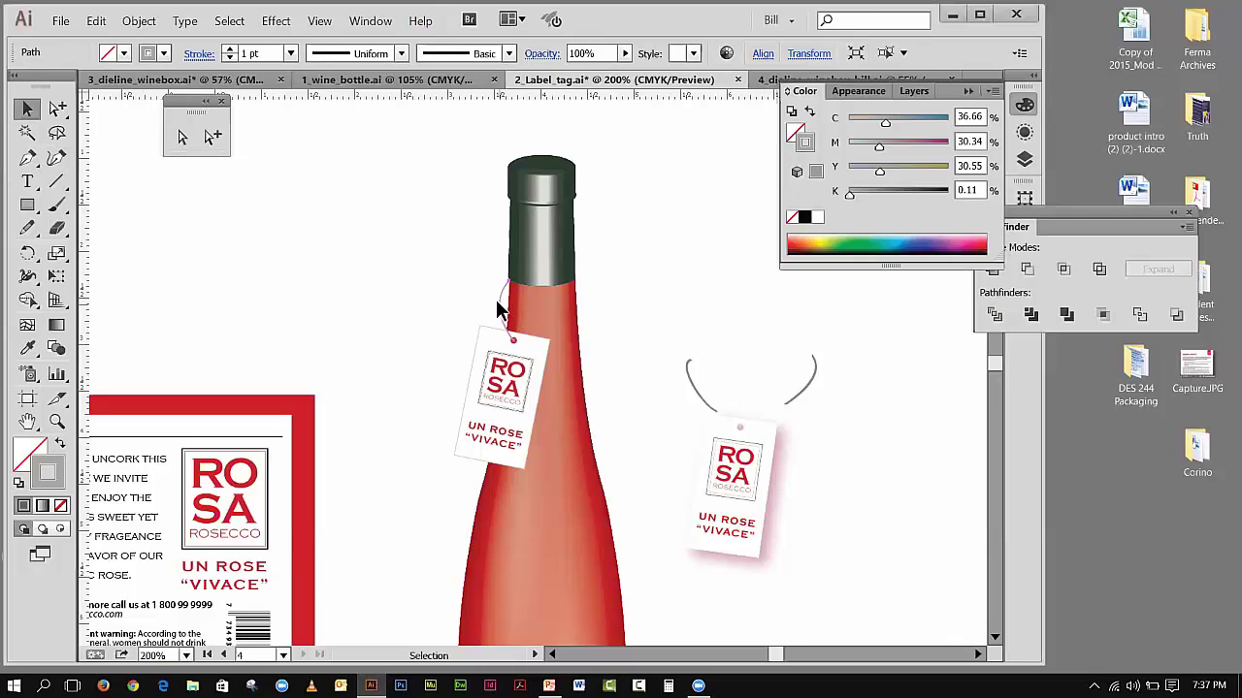
left_click(248, 54)
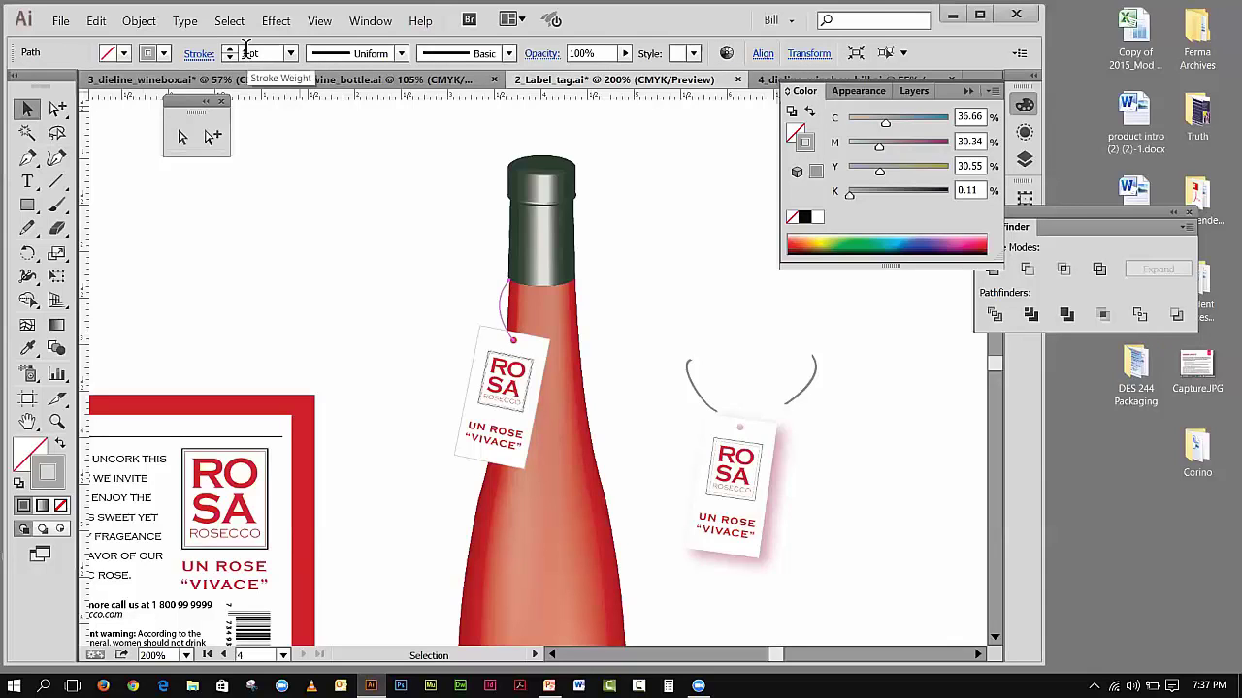
type(".5")
left_click(328, 200)
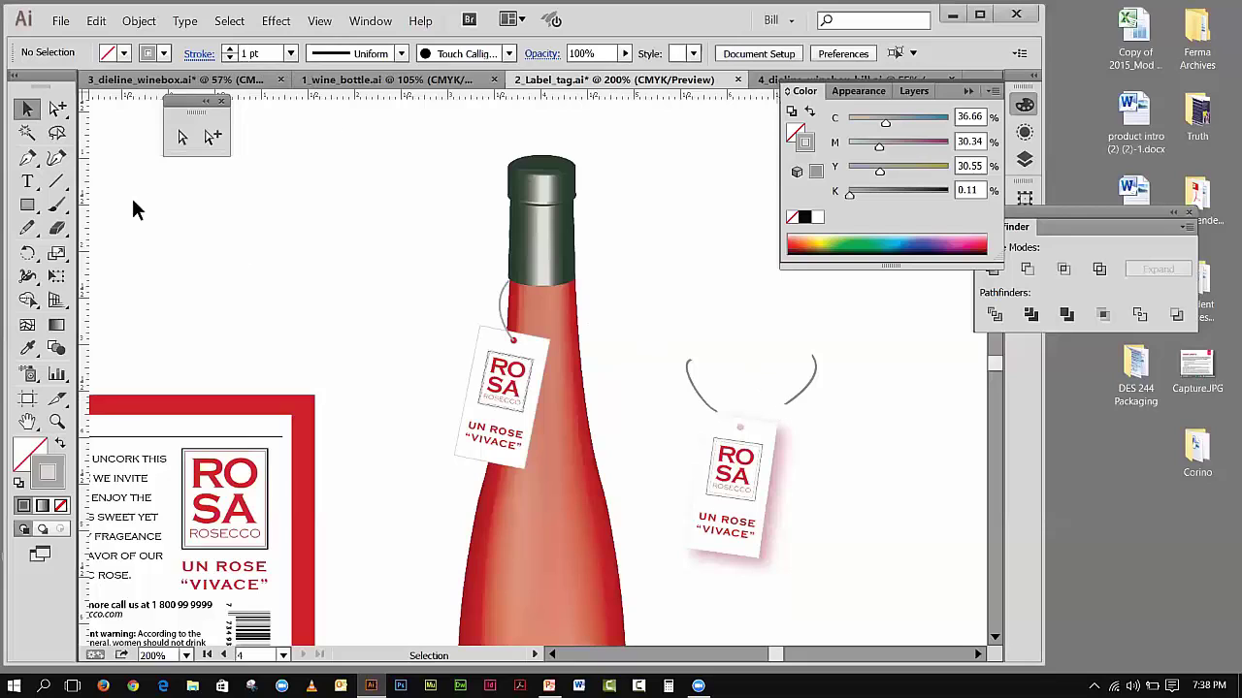
left_click(27, 159)
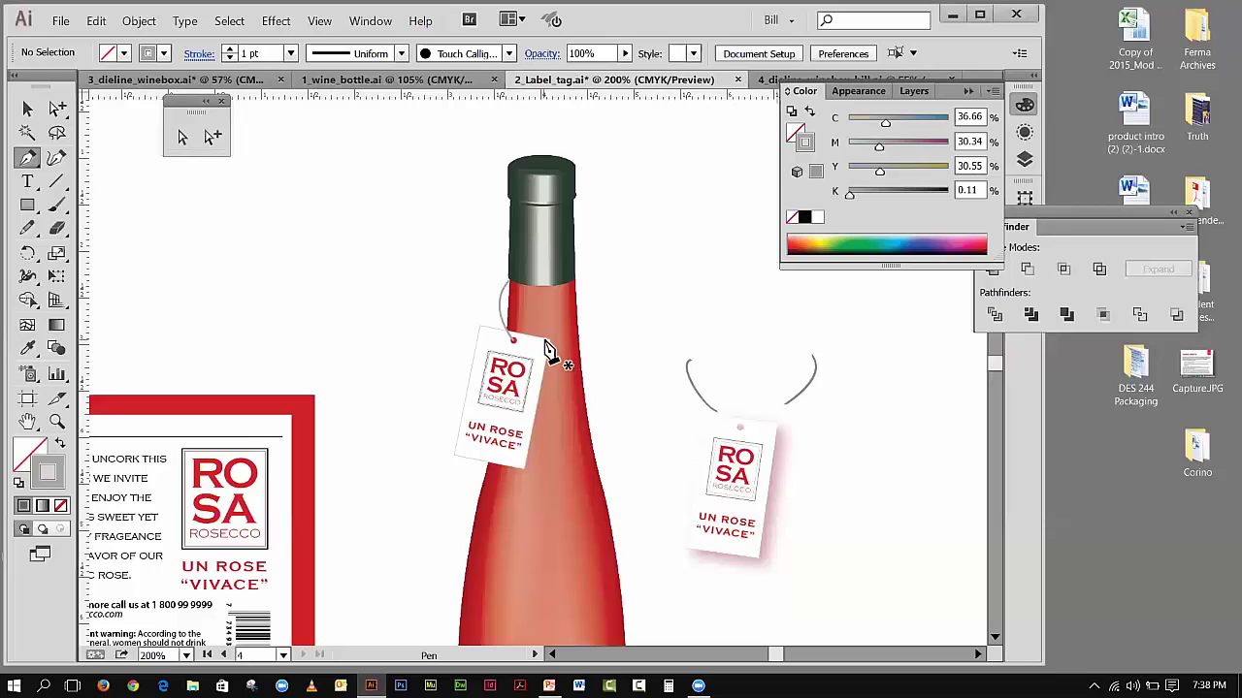
- Draw a second curved string segment from the tag top around the right of the neck
left_click(545, 343)
left_click_drag(577, 280, 554, 233)
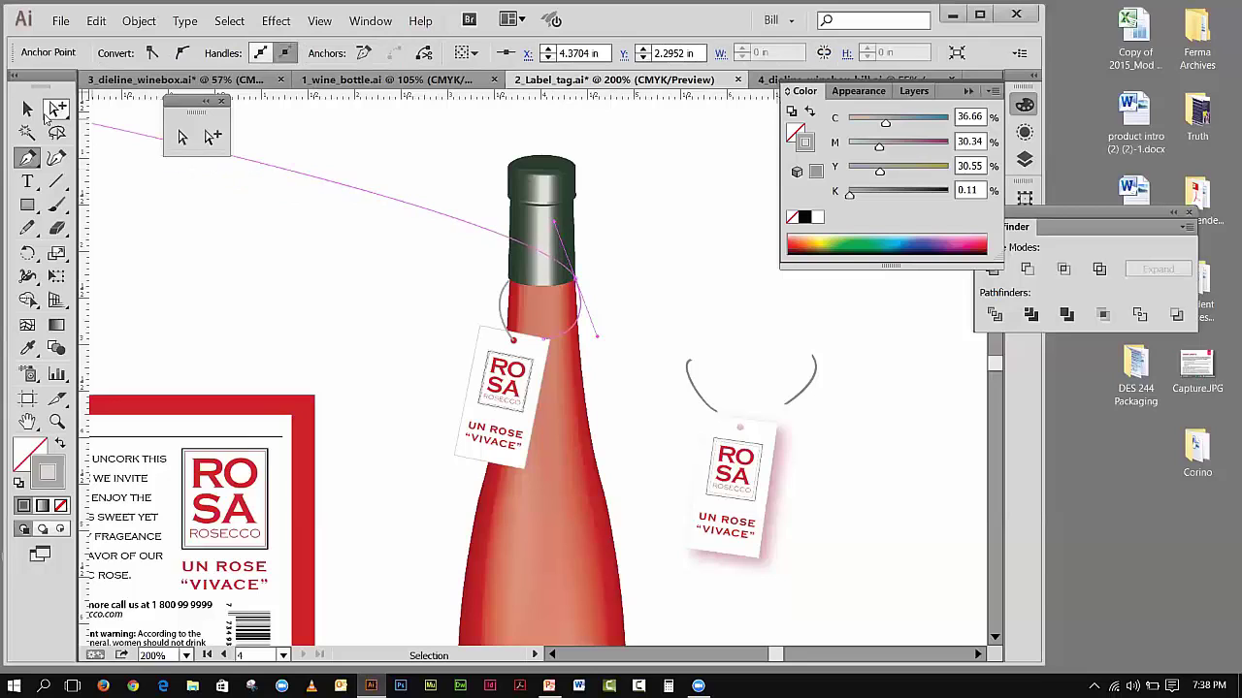
left_click(27, 109)
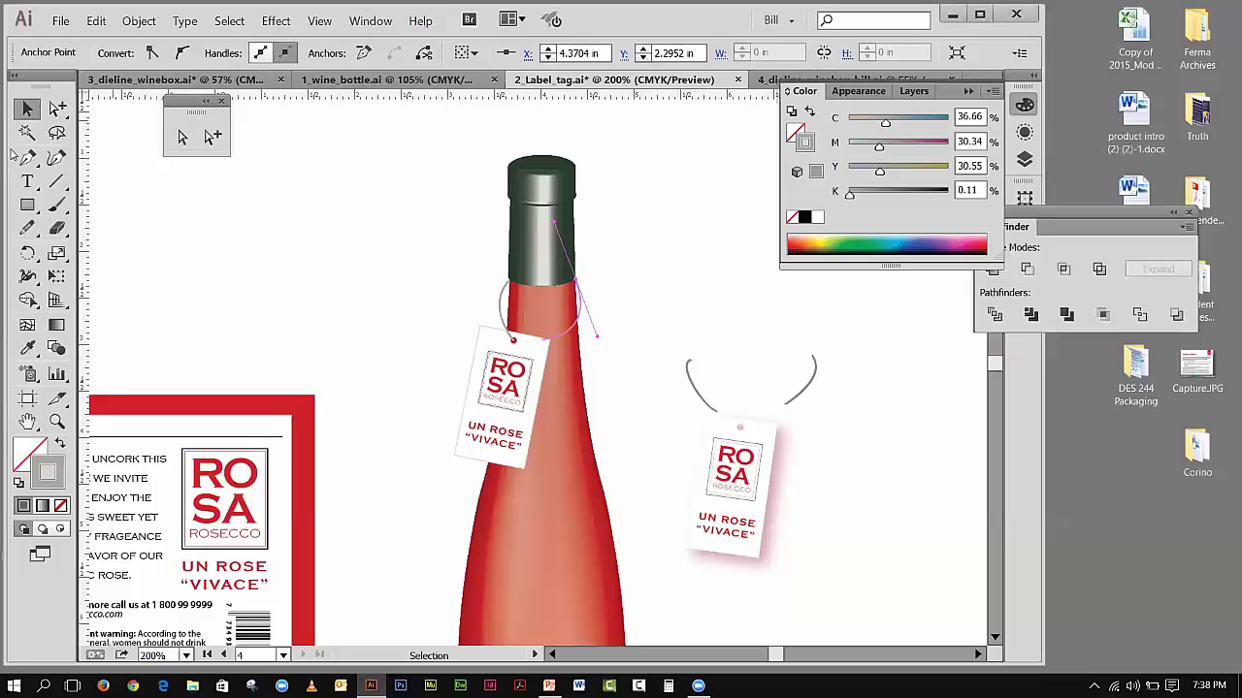
left_click(27, 110)
left_click(612, 308)
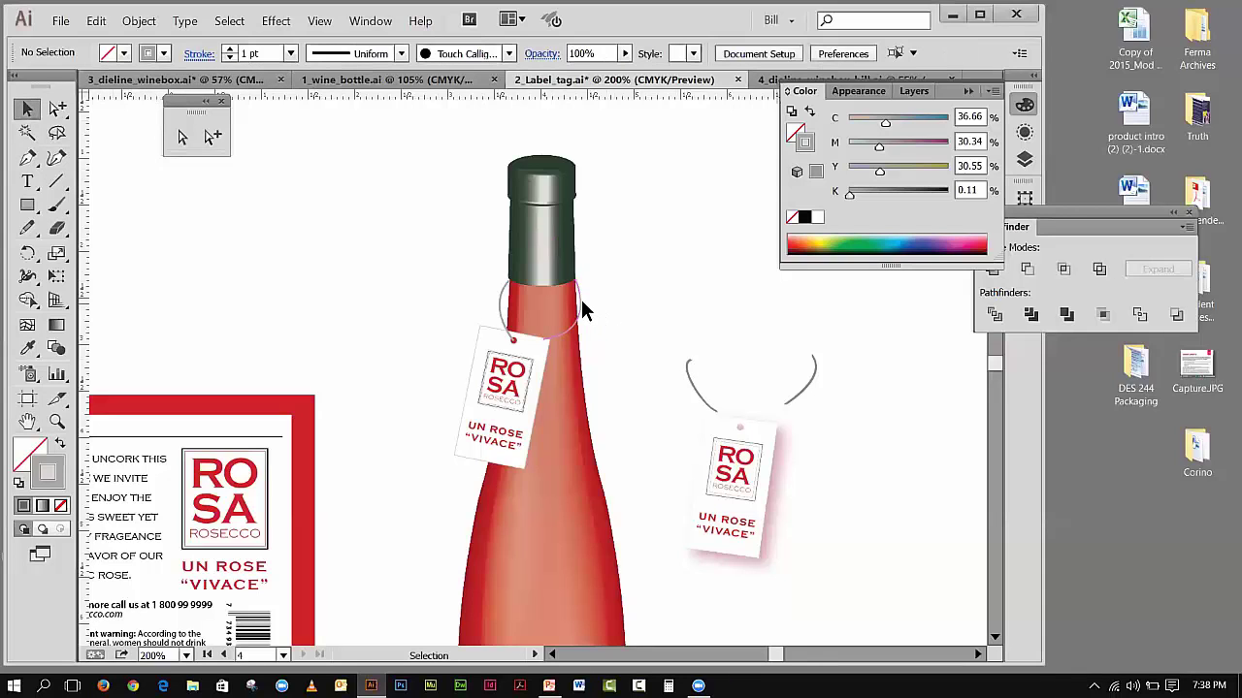
- Set the neck loop's stroke weight to 1.5 pt, then deselect it
left_click(581, 306)
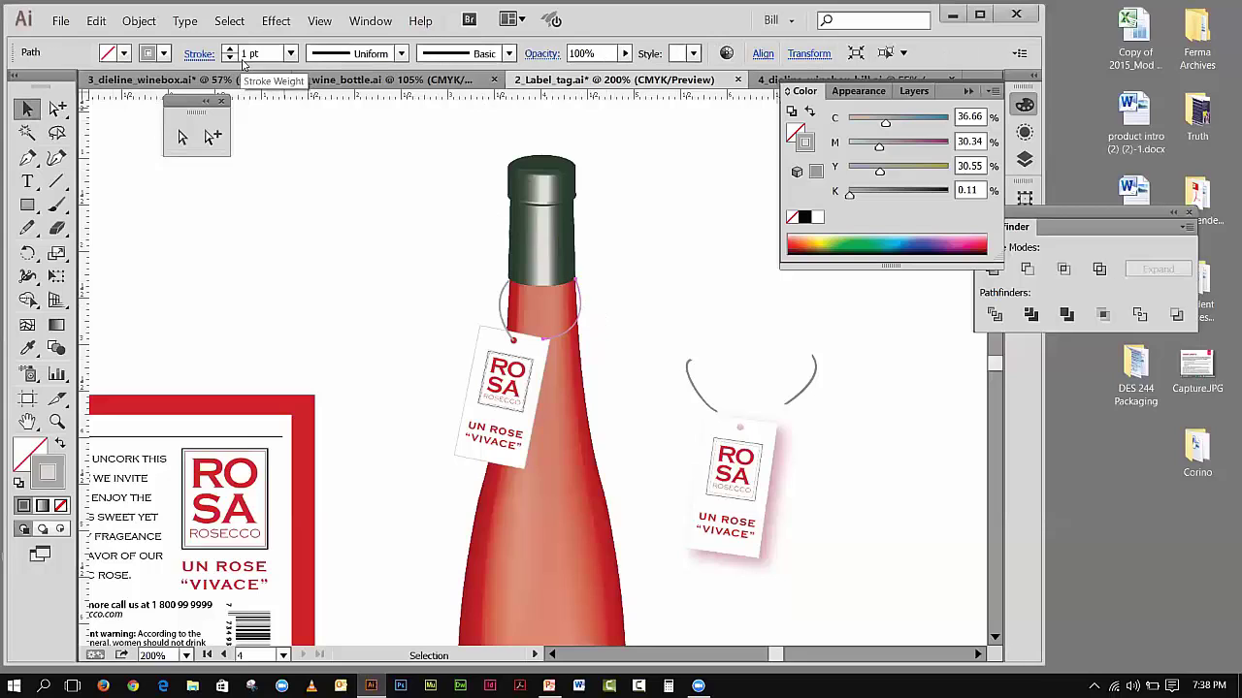
left_click(250, 53)
type(".5")
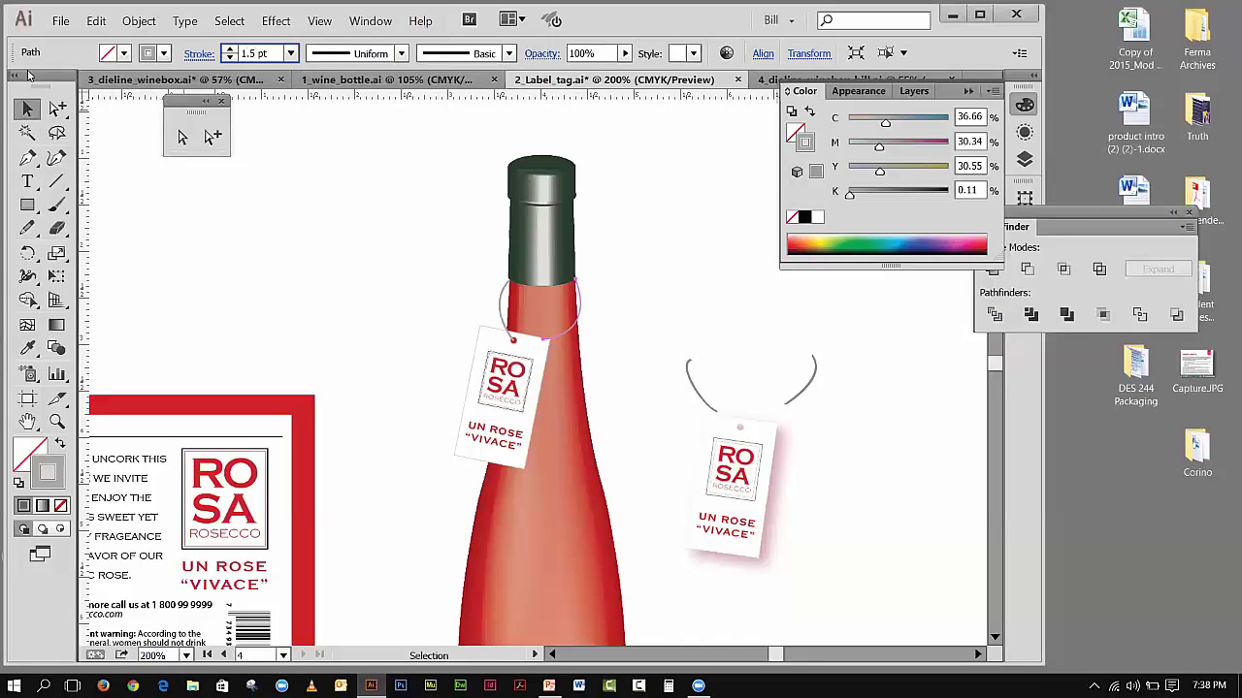
key("Return")
left_click(713, 276)
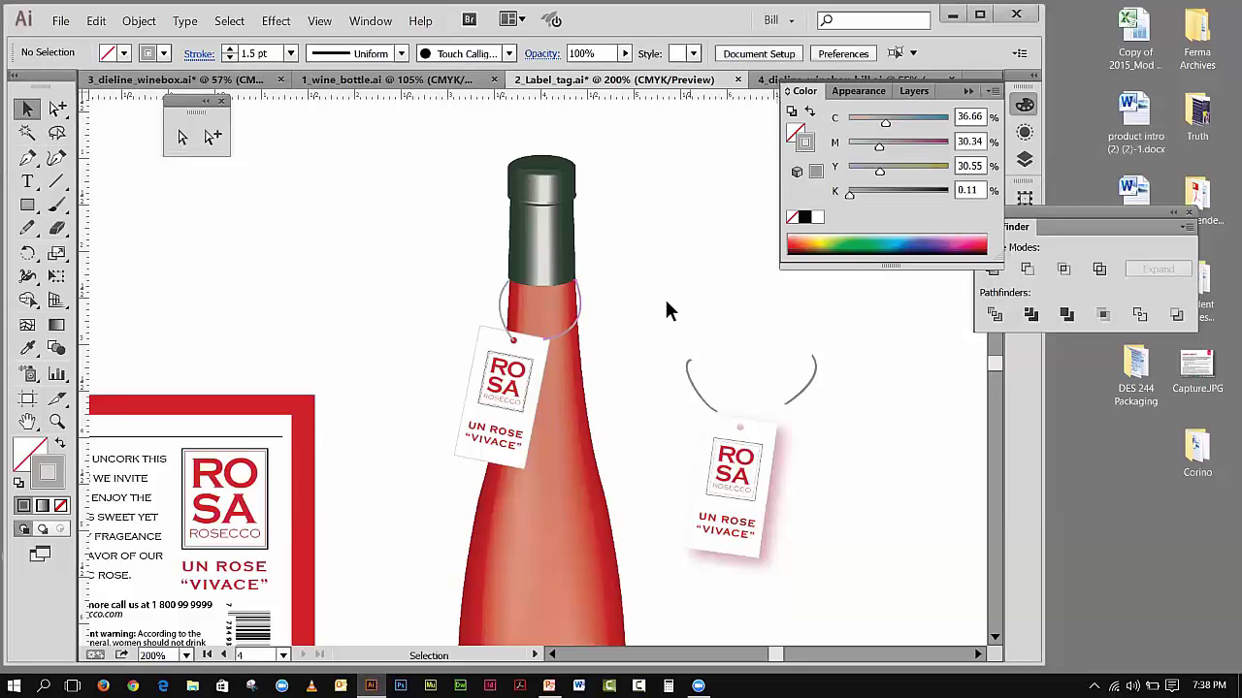
- Swap fill and stroke colours and zoom in closely on the tag and string
left_click(59, 442)
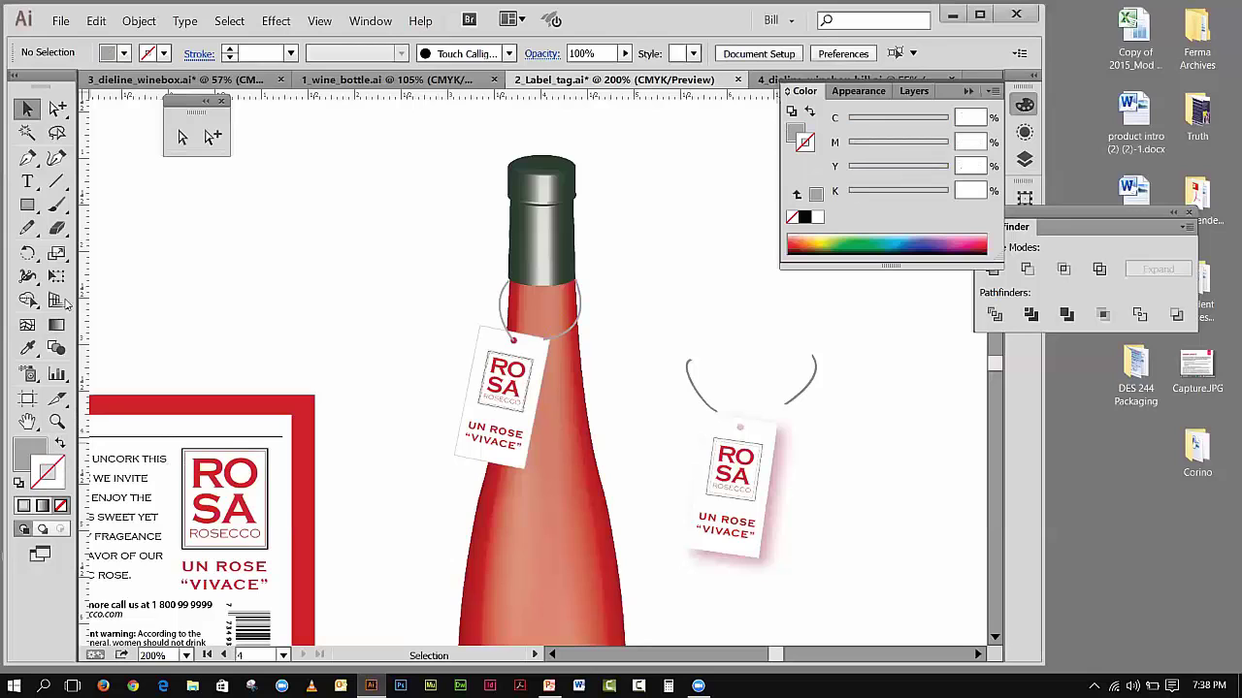
left_click(60, 423)
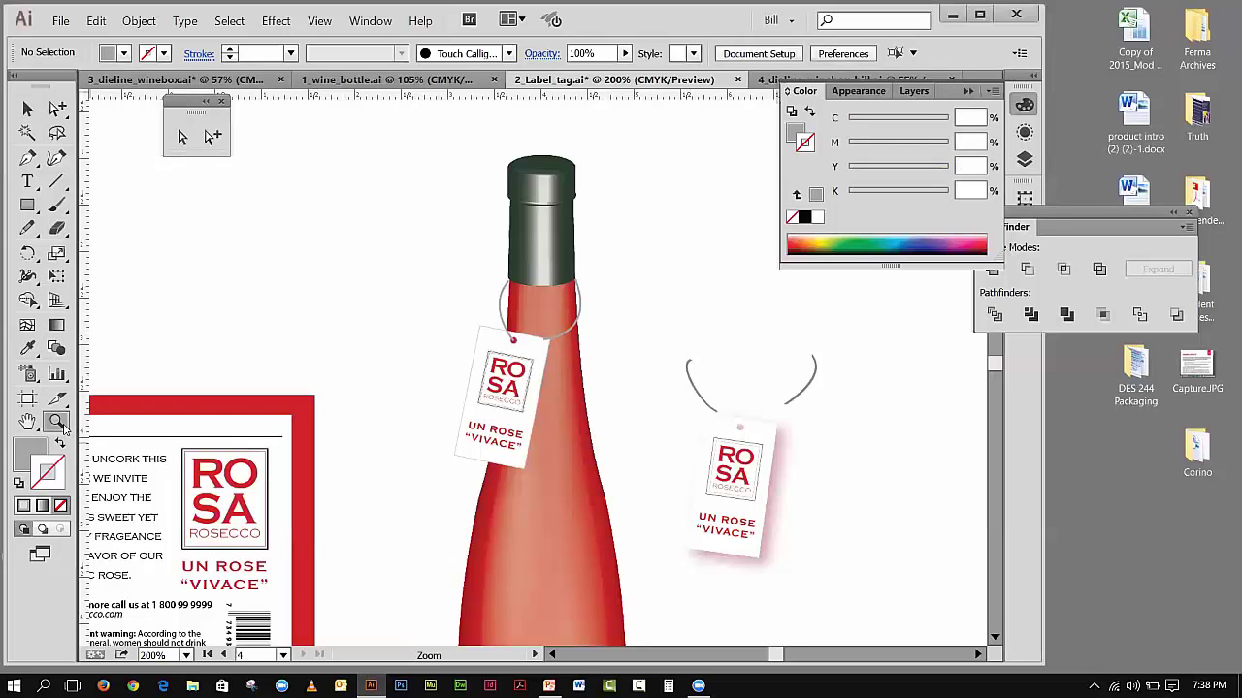
left_click_drag(510, 339, 673, 406)
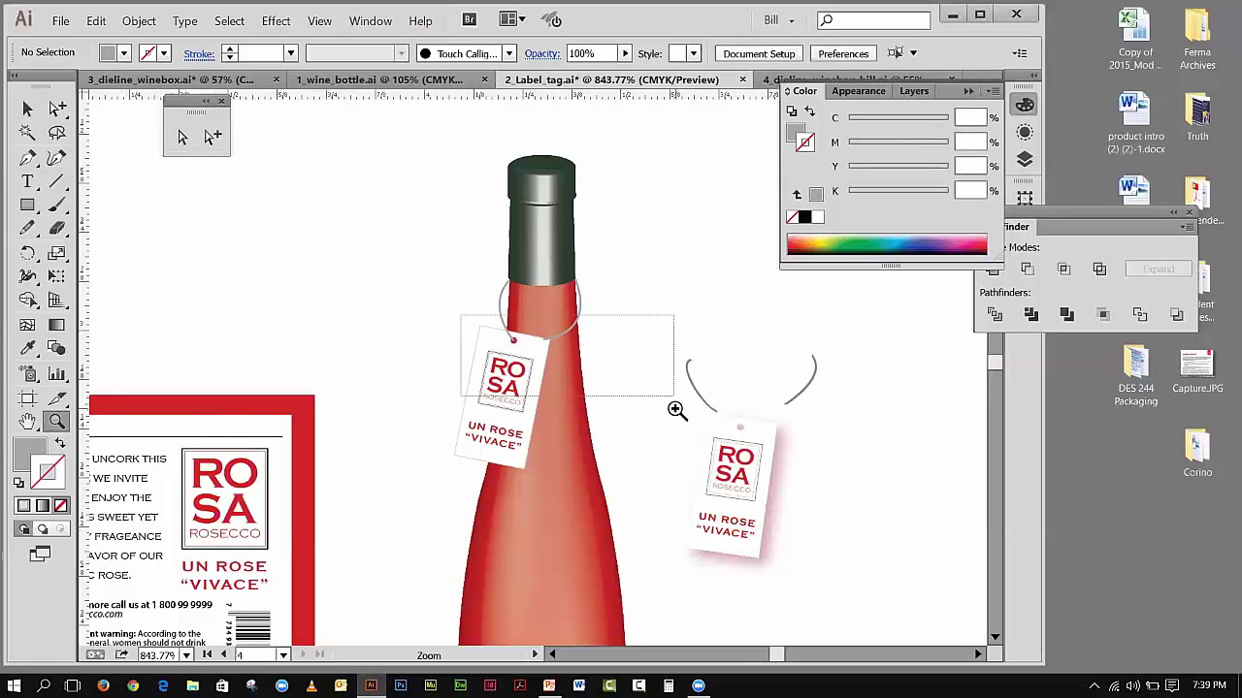
left_click(27, 109)
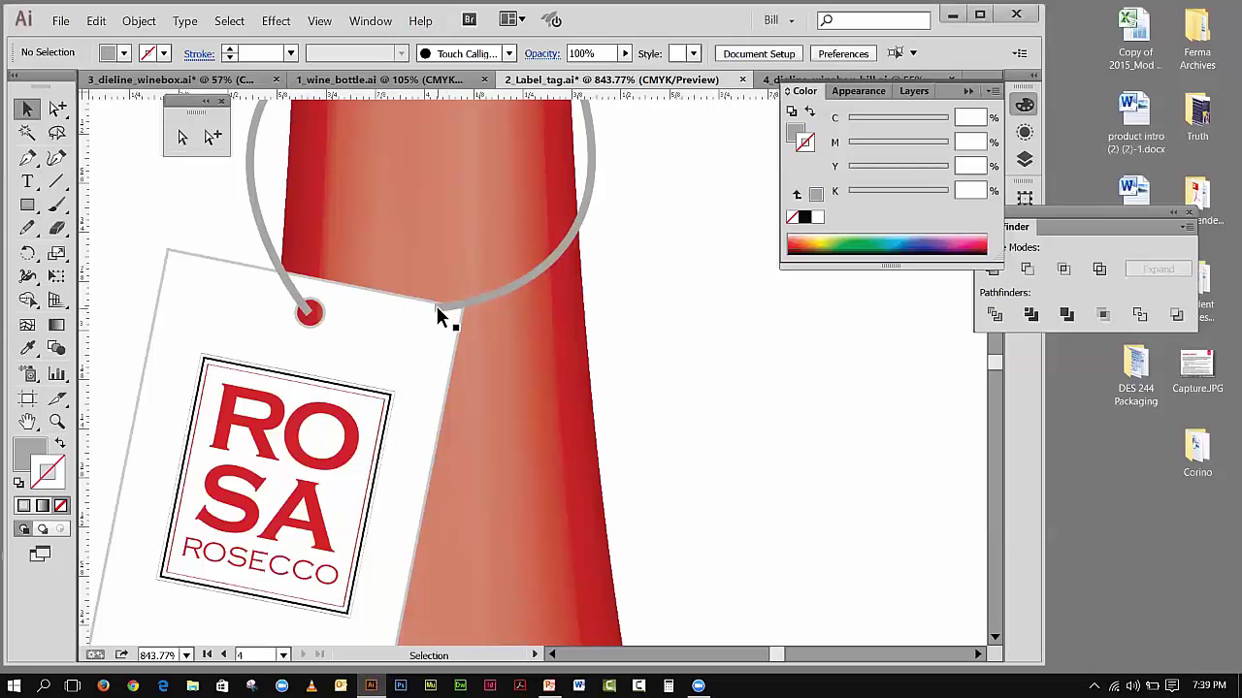
- Collapse the Color panel, bring the bottle cap into view, and select the grey neck ring
left_click(967, 90)
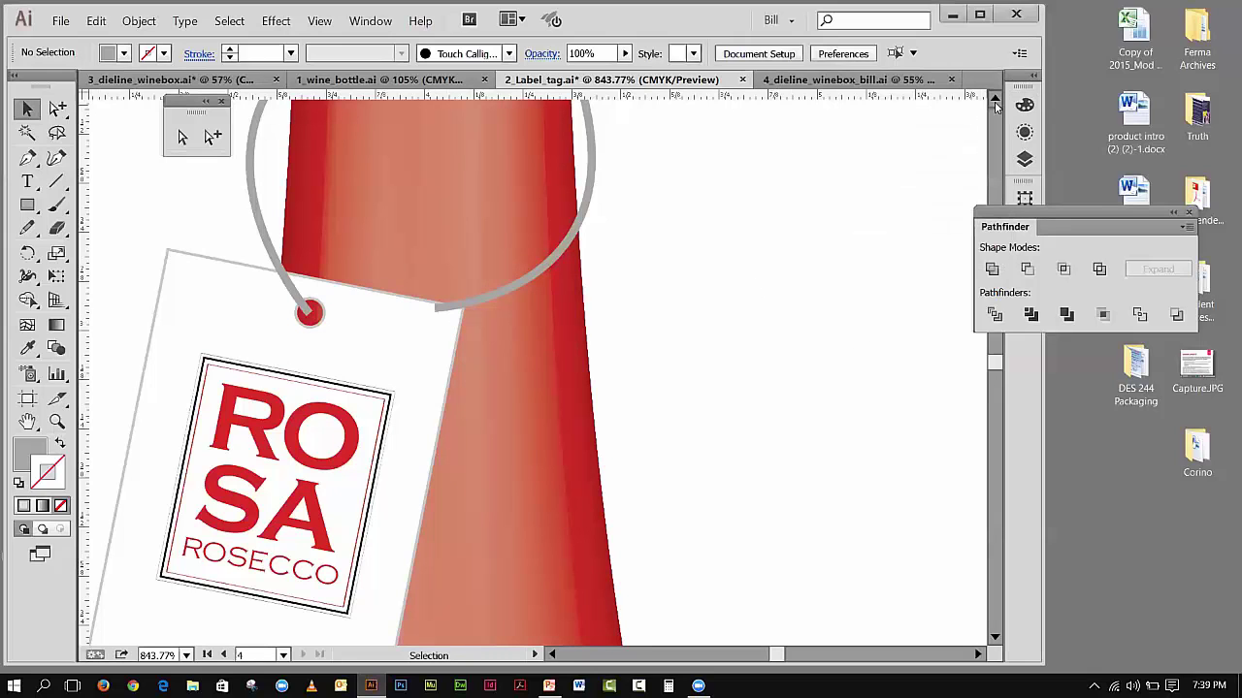
left_click(994, 99)
left_click(995, 100)
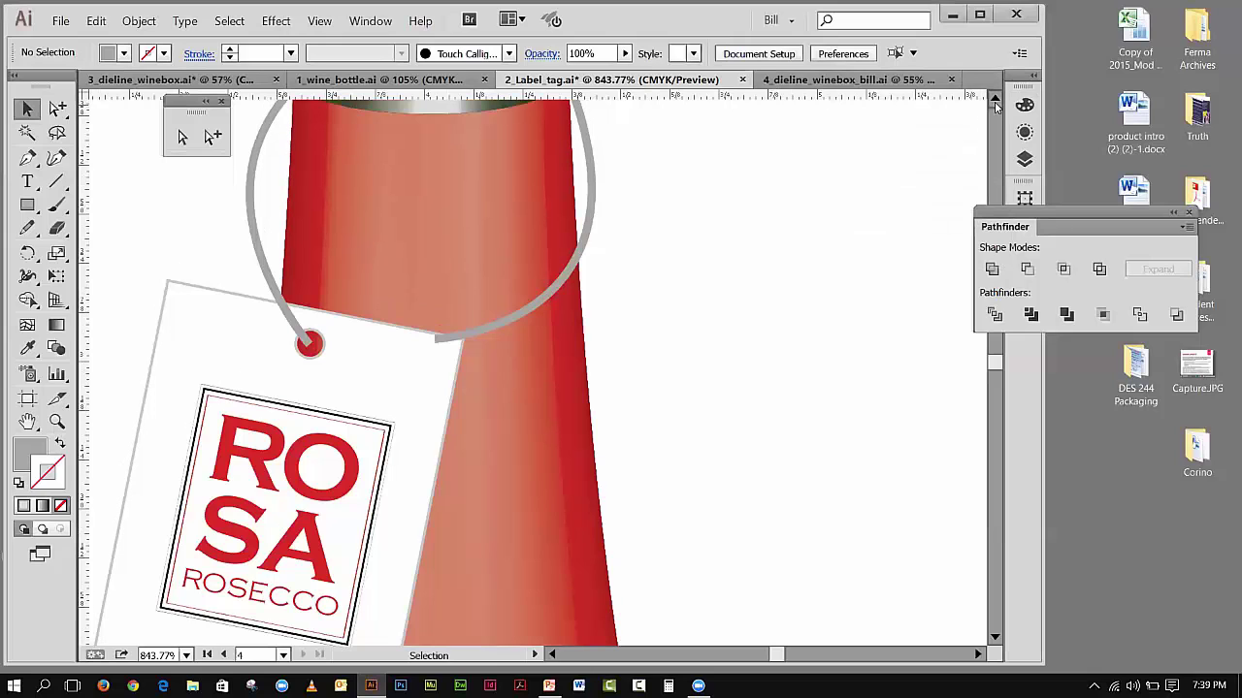
left_click(995, 100)
left_click(994, 100)
left_click(994, 100)
left_click(994, 100)
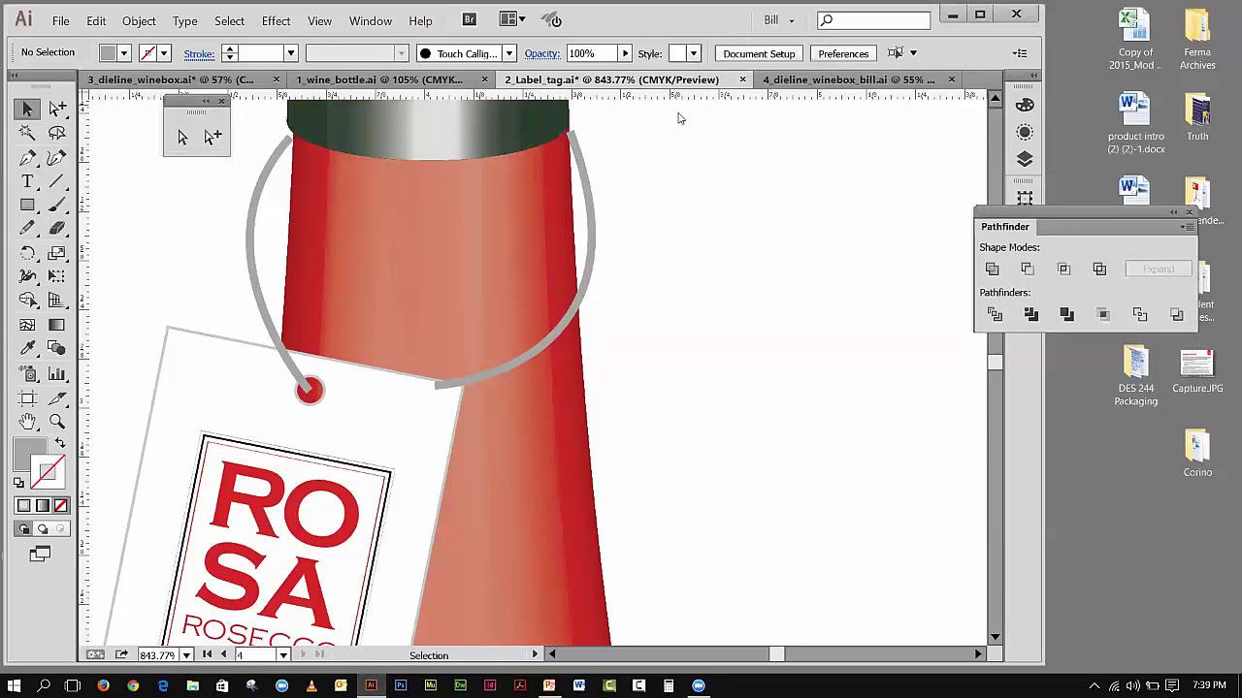
left_click(582, 190)
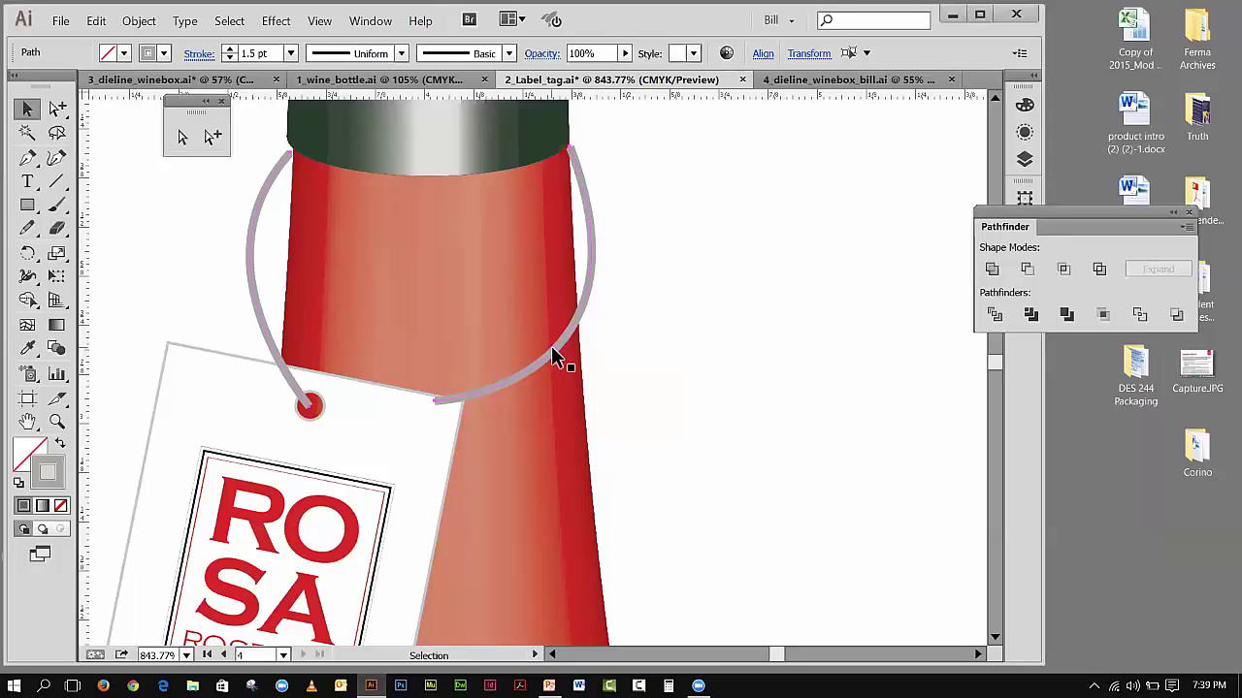
- Apply Object > Path > Outline Stroke to the selected grey string arc
left_click(138, 22)
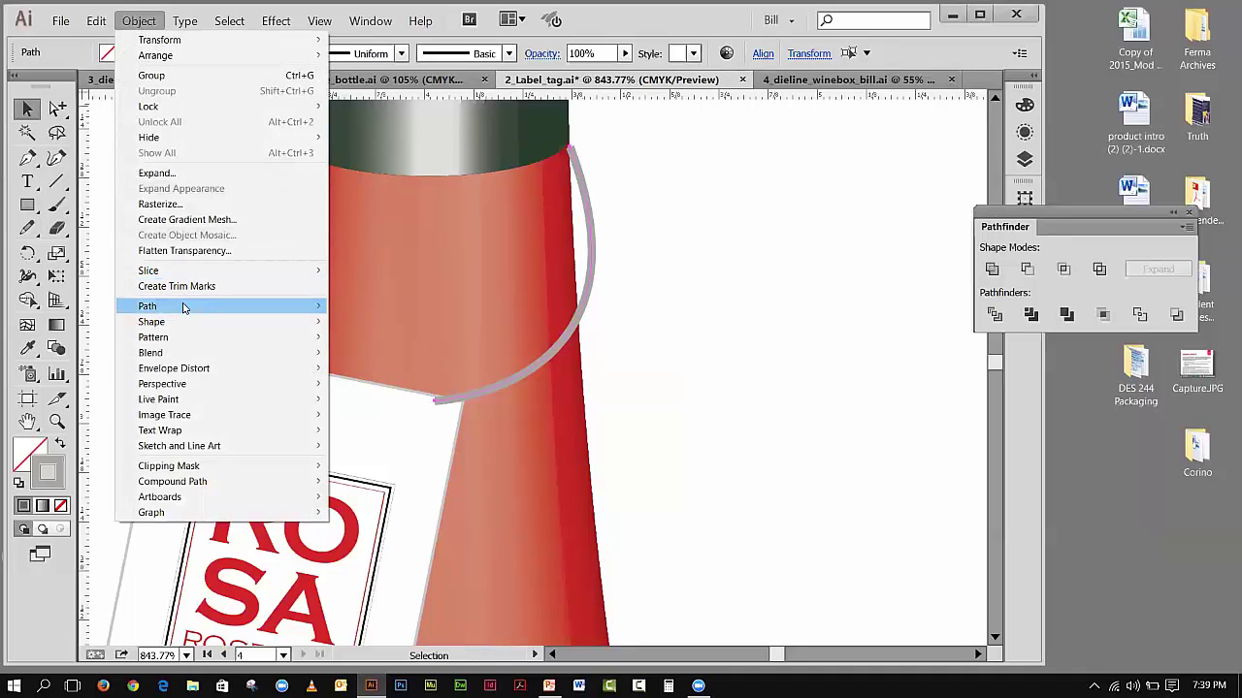
mouse_move(184, 308)
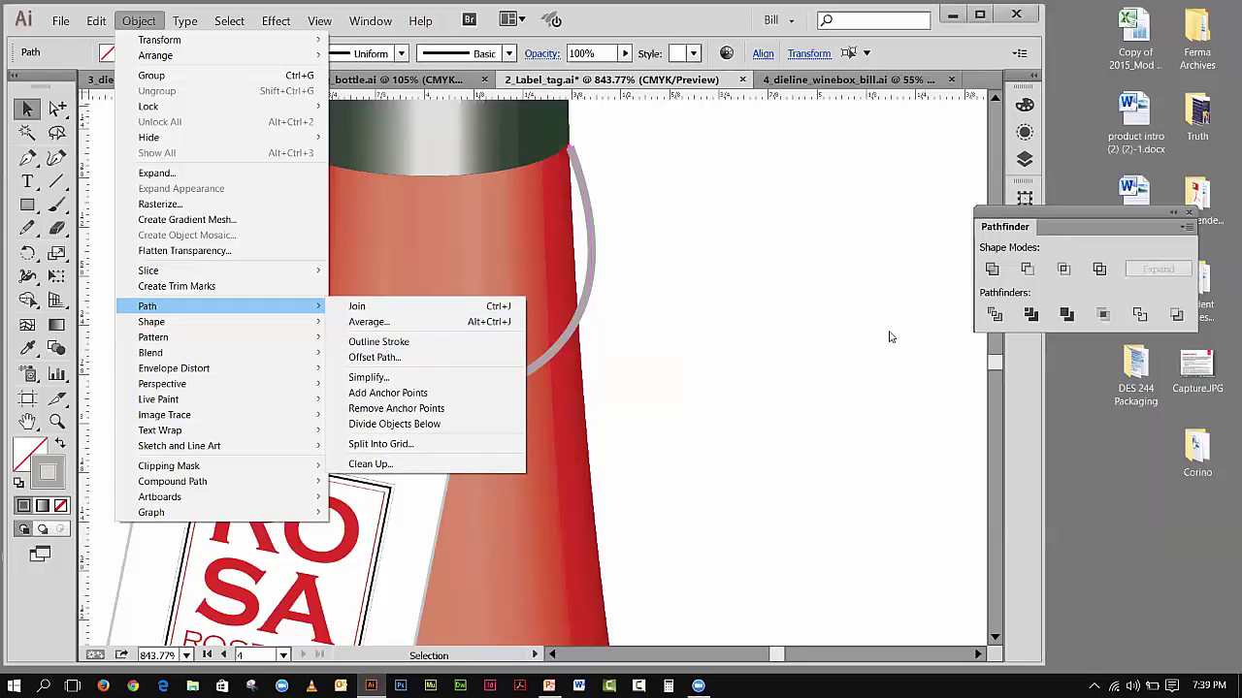
left_click(769, 274)
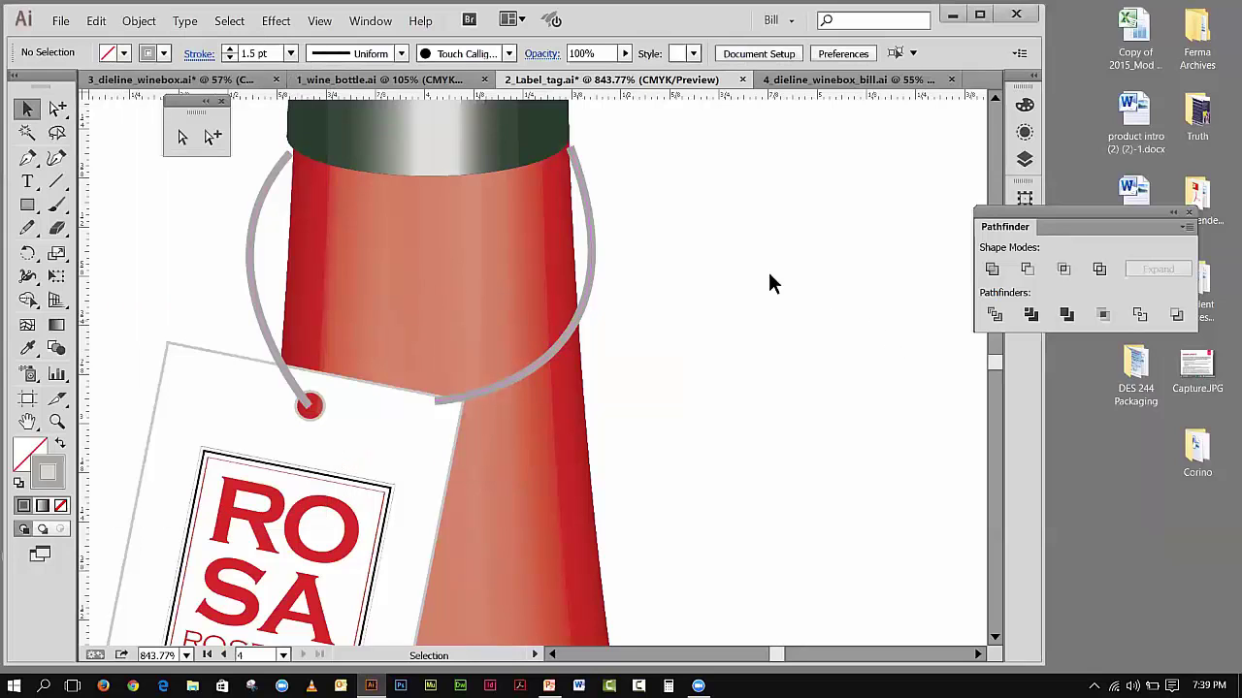
left_click(590, 235)
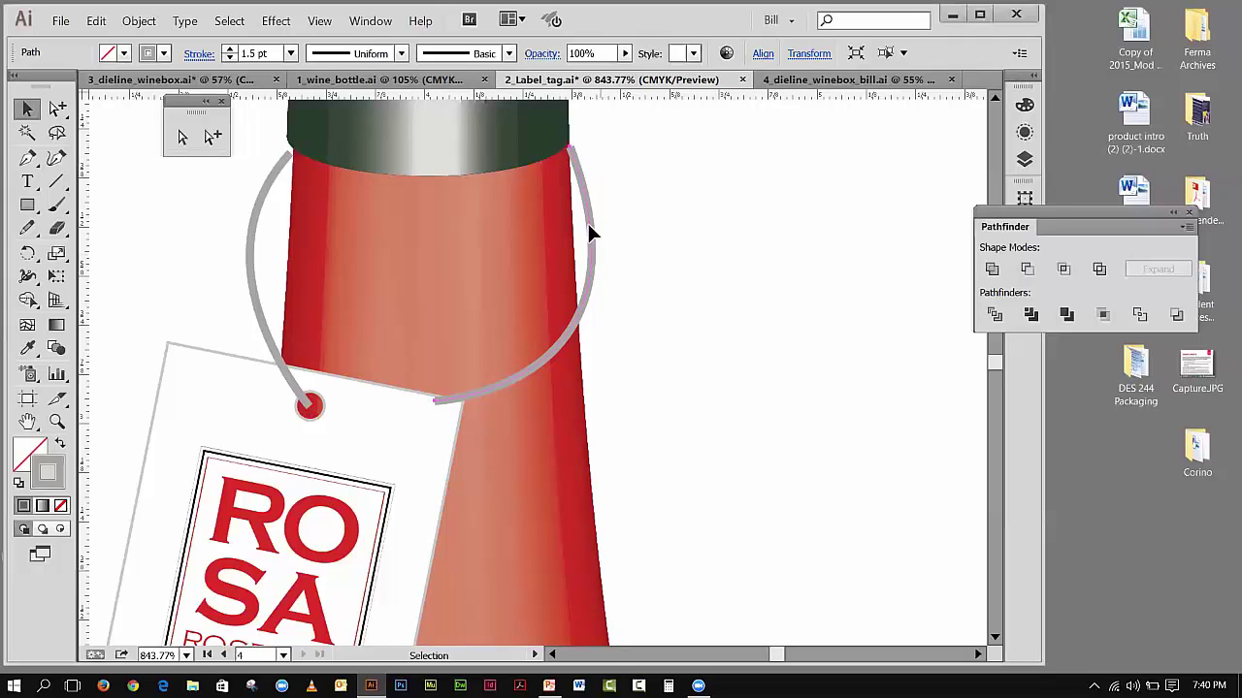
left_click(267, 182, "shift")
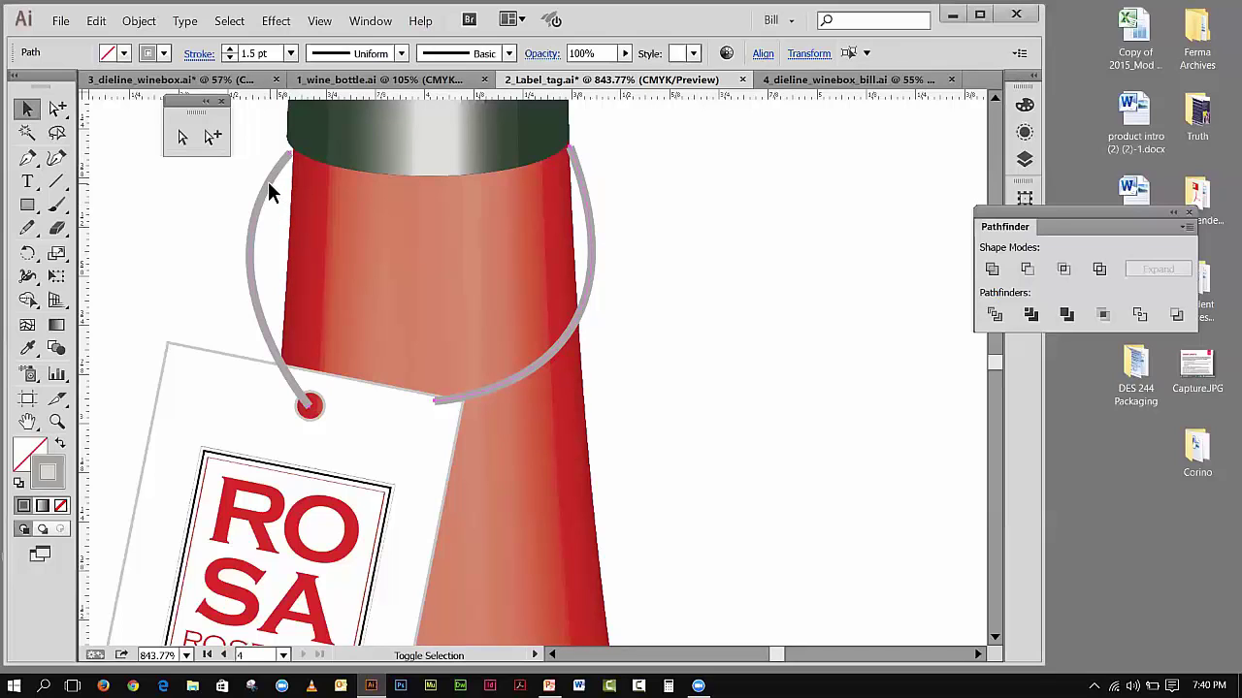
left_click(139, 20)
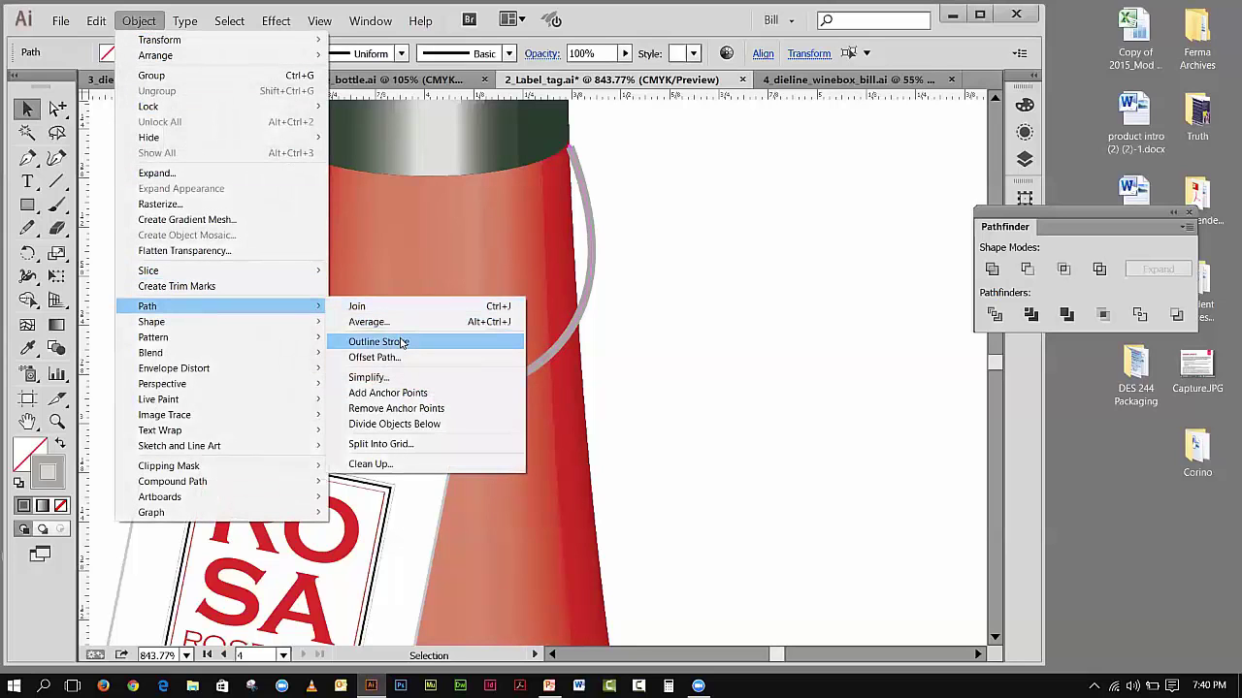
left_click(400, 344)
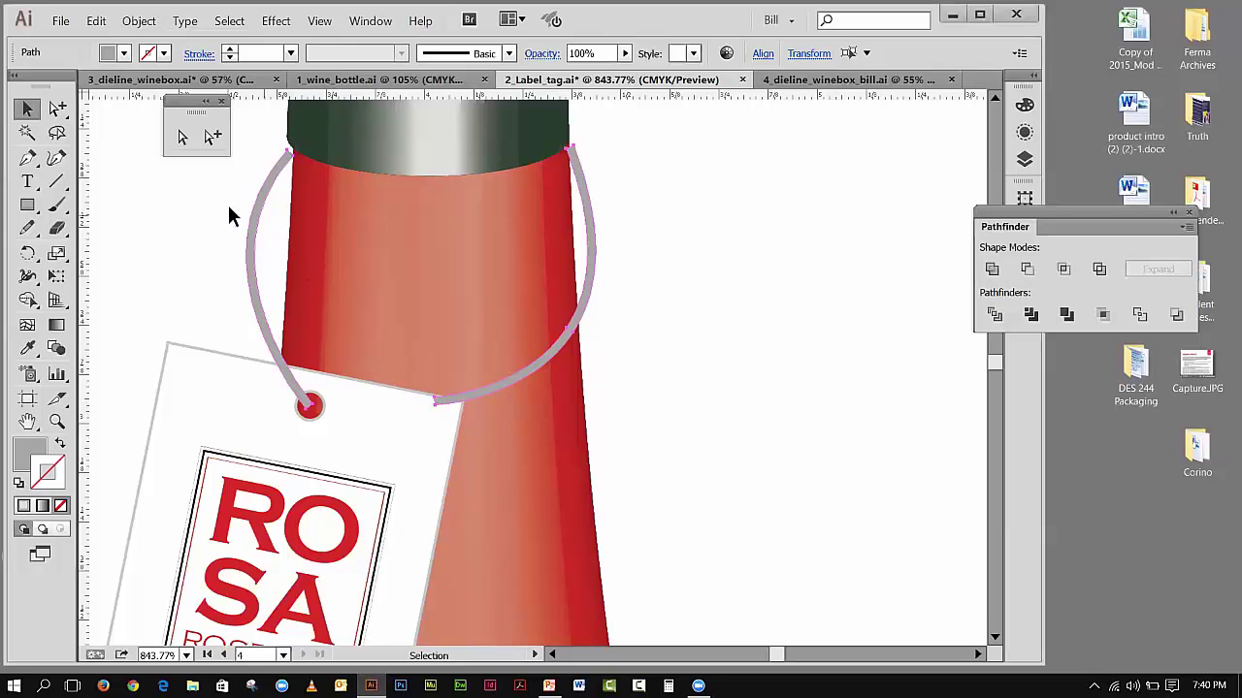
- Zoom in on the top of the string arc and select its top anchor
left_click(57, 421)
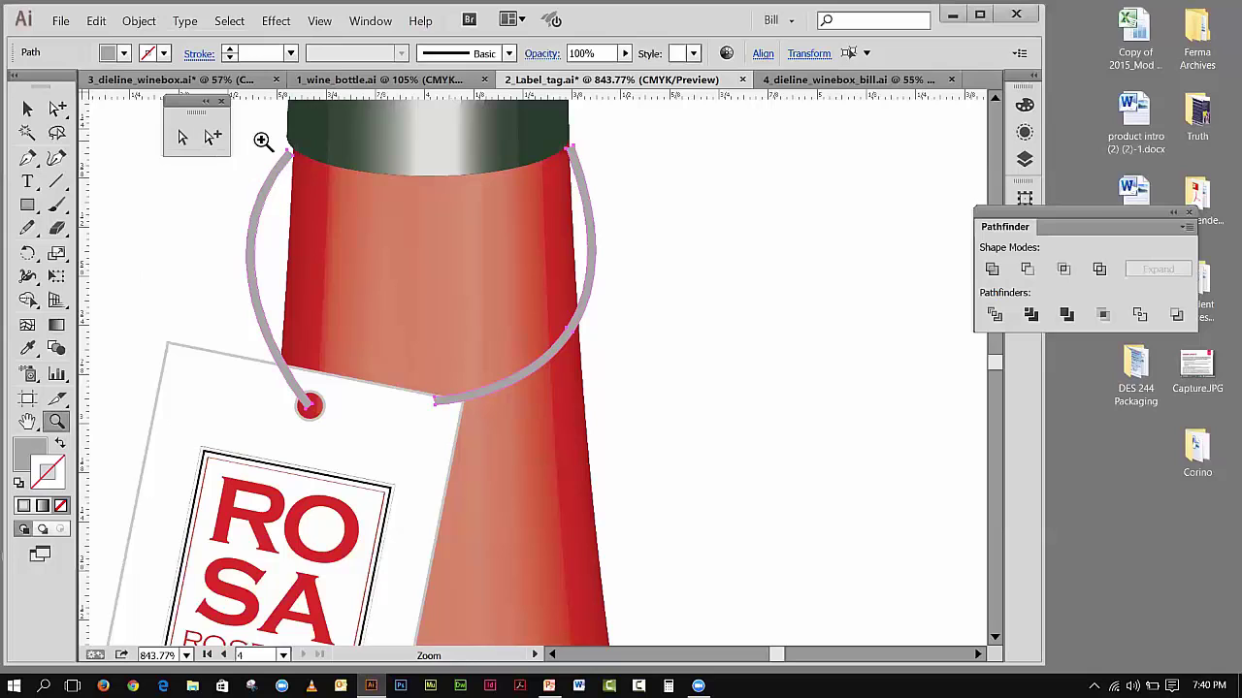
left_click_drag(506, 116, 692, 380)
left_click(57, 107)
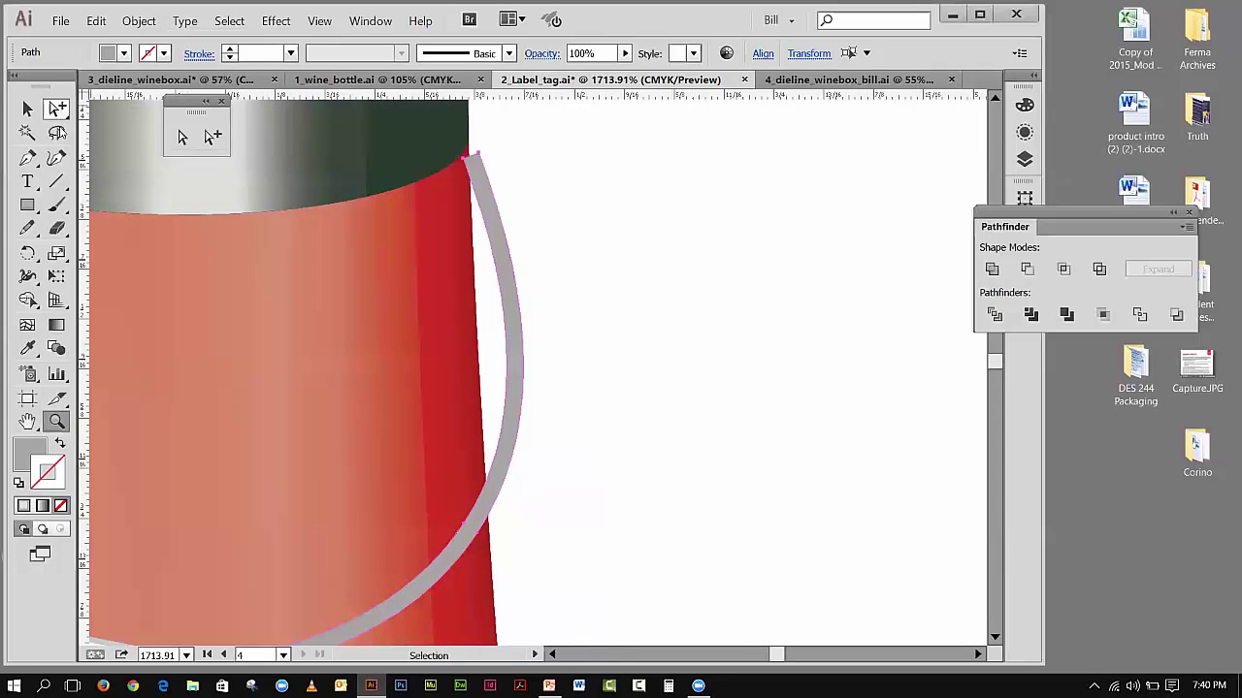
left_click(182, 137)
left_click(605, 187)
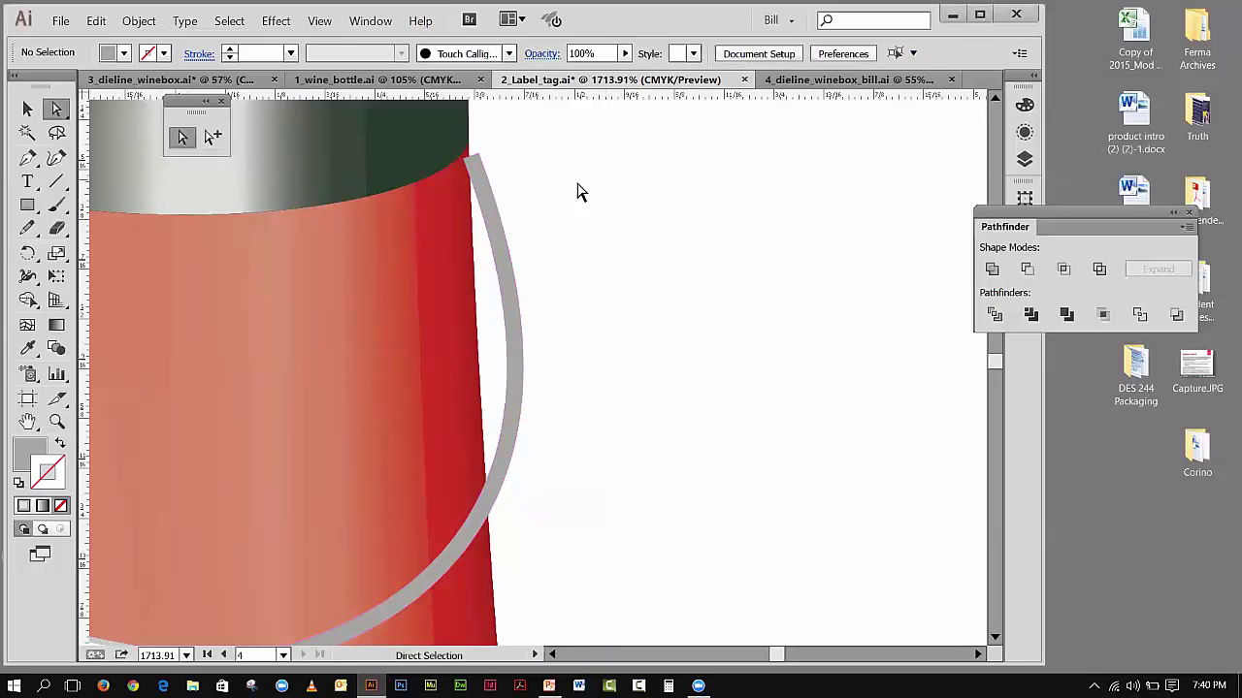
left_click(467, 158)
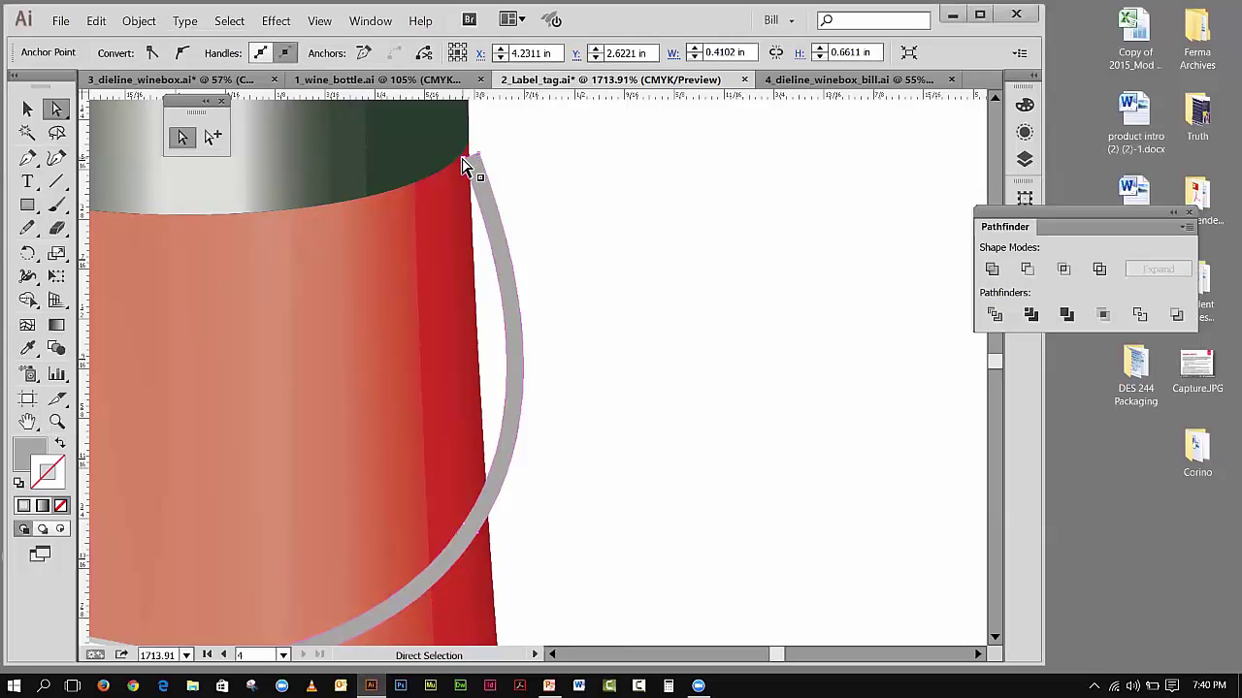
left_click(465, 165)
- Drag the arc's top anchor onto the neck edge and widen its curve
left_click_drag(464, 167, 471, 182)
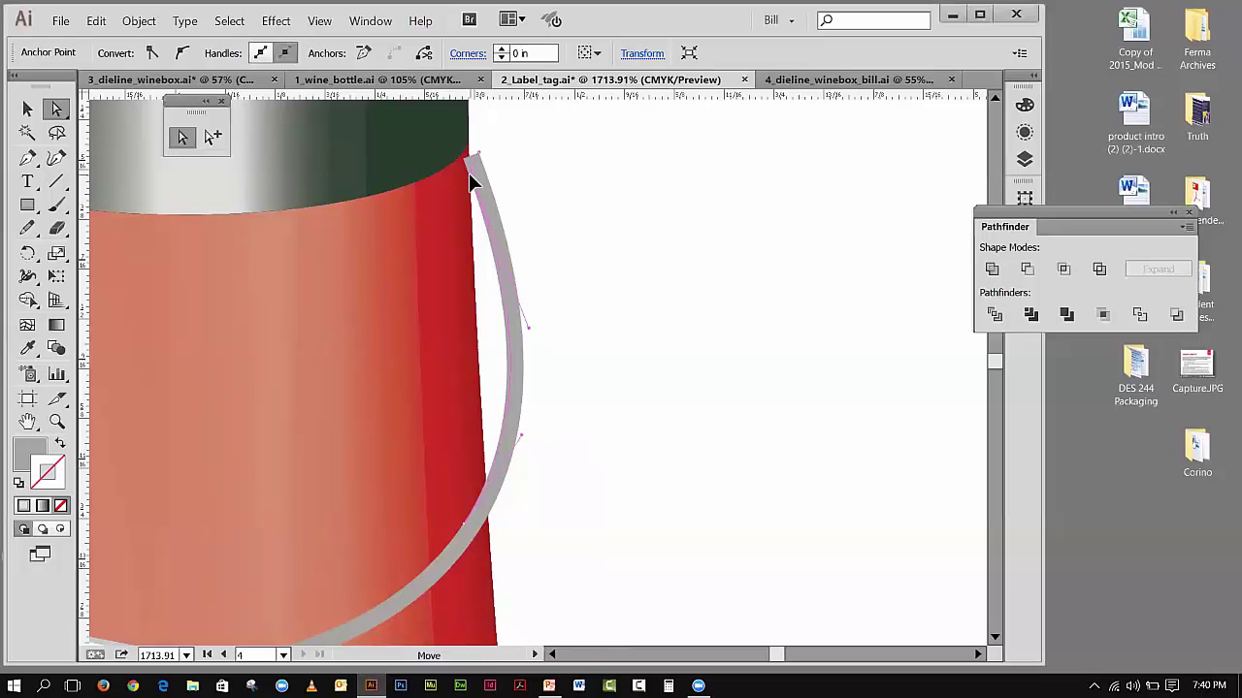
left_click_drag(471, 183, 471, 166)
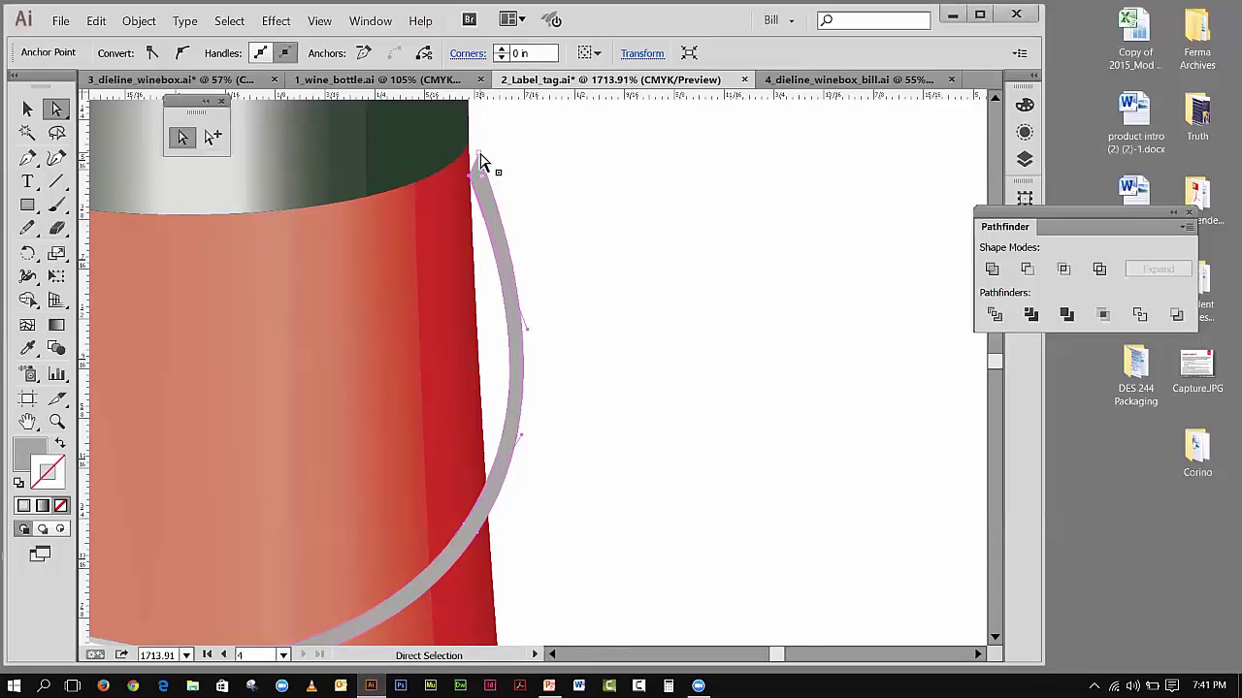
left_click_drag(481, 161, 470, 132)
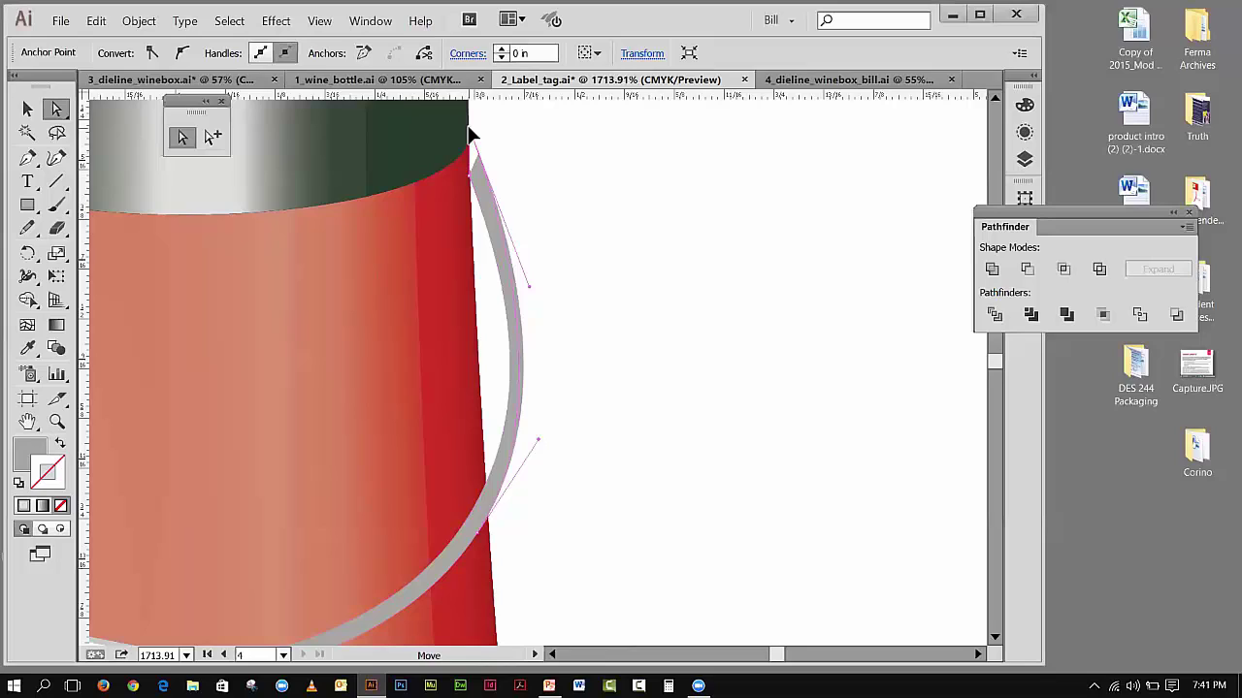
left_click_drag(470, 132, 471, 143)
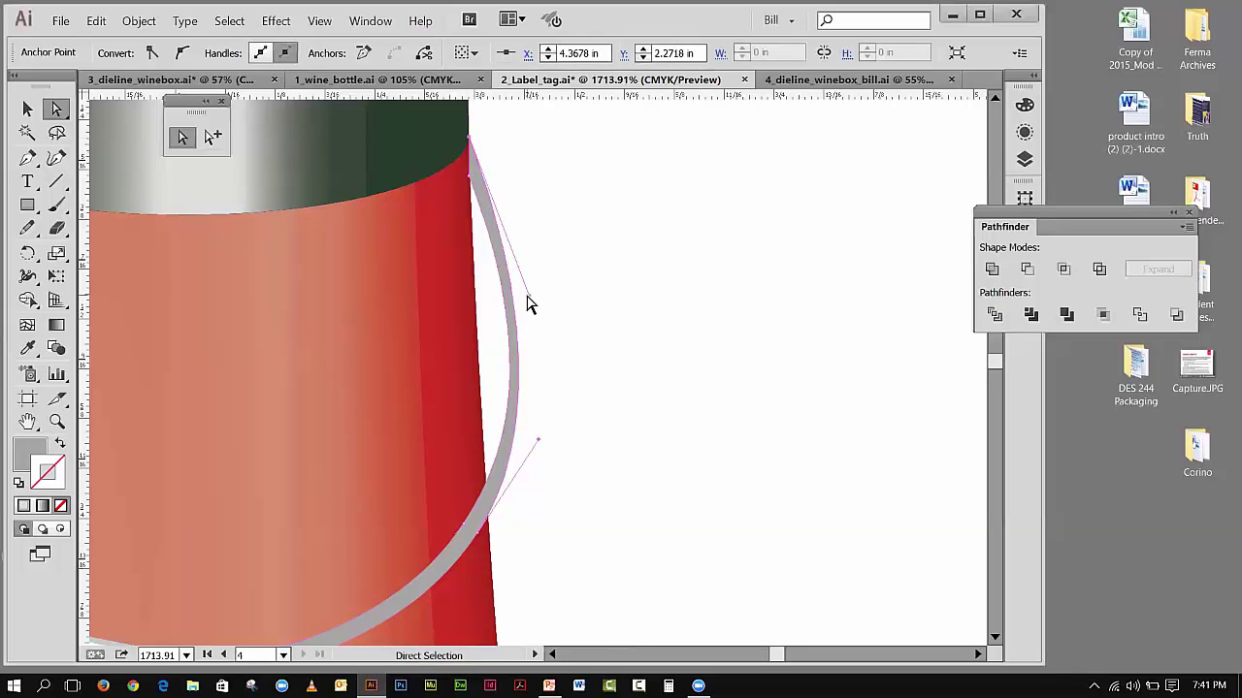
left_click_drag(529, 295, 544, 327)
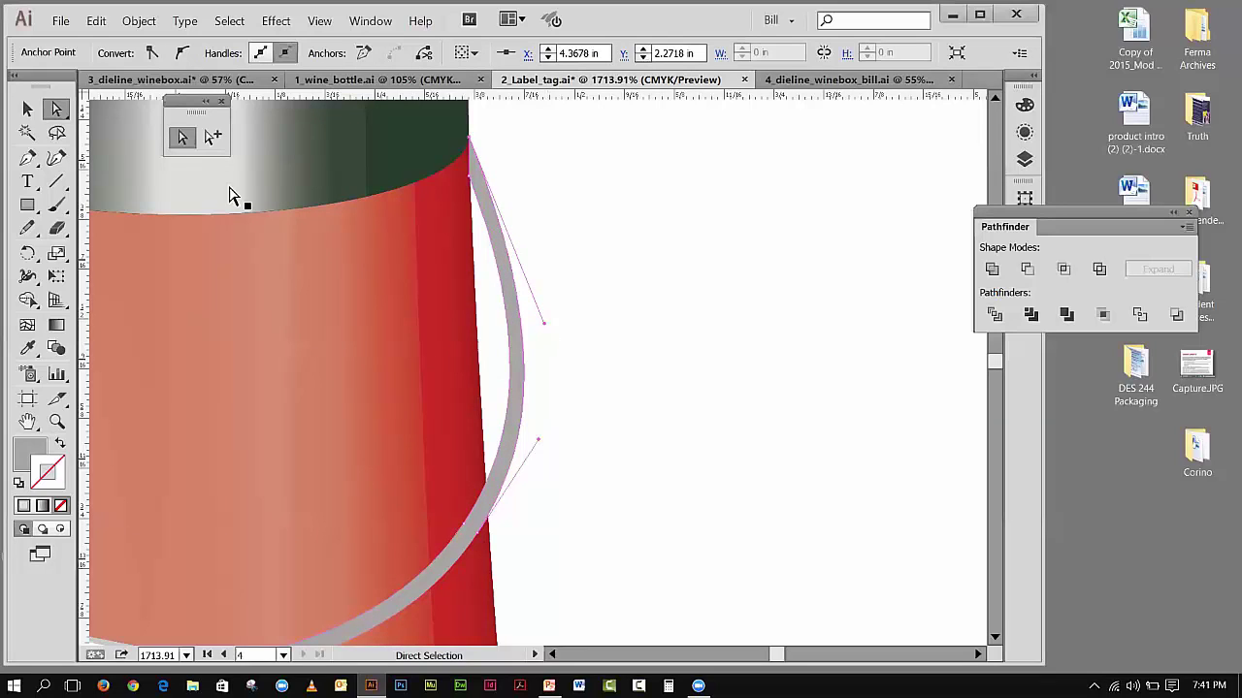
left_click(28, 108)
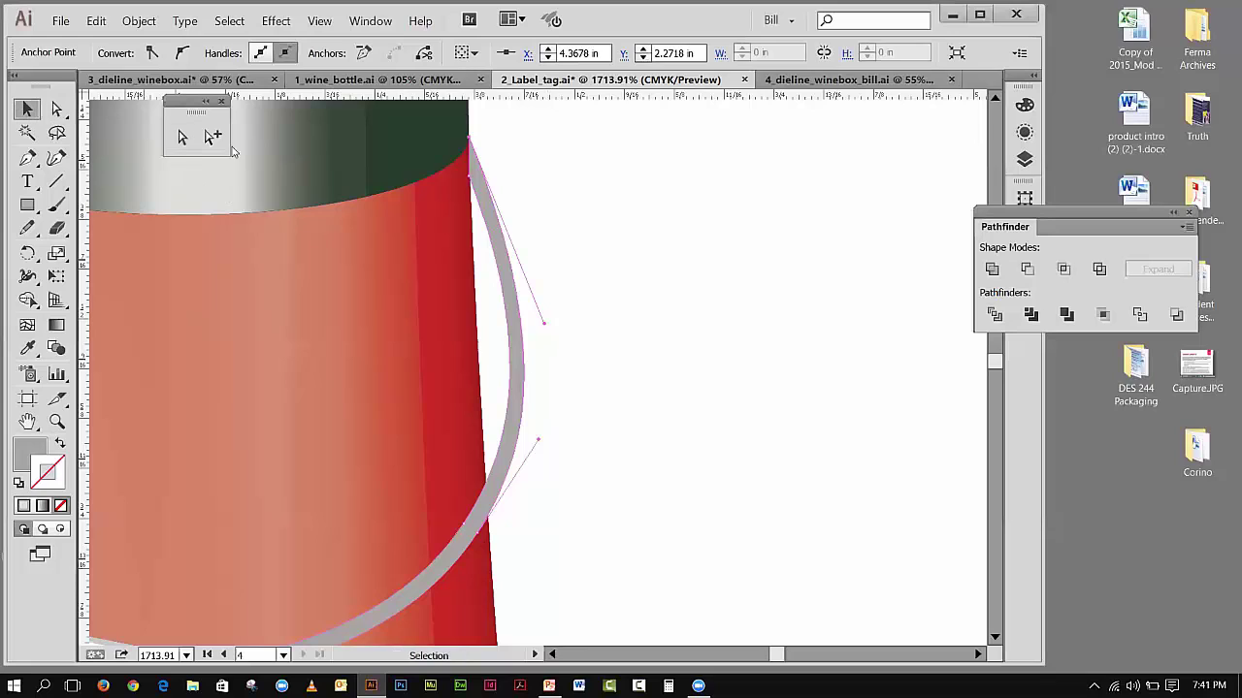
left_click(634, 237)
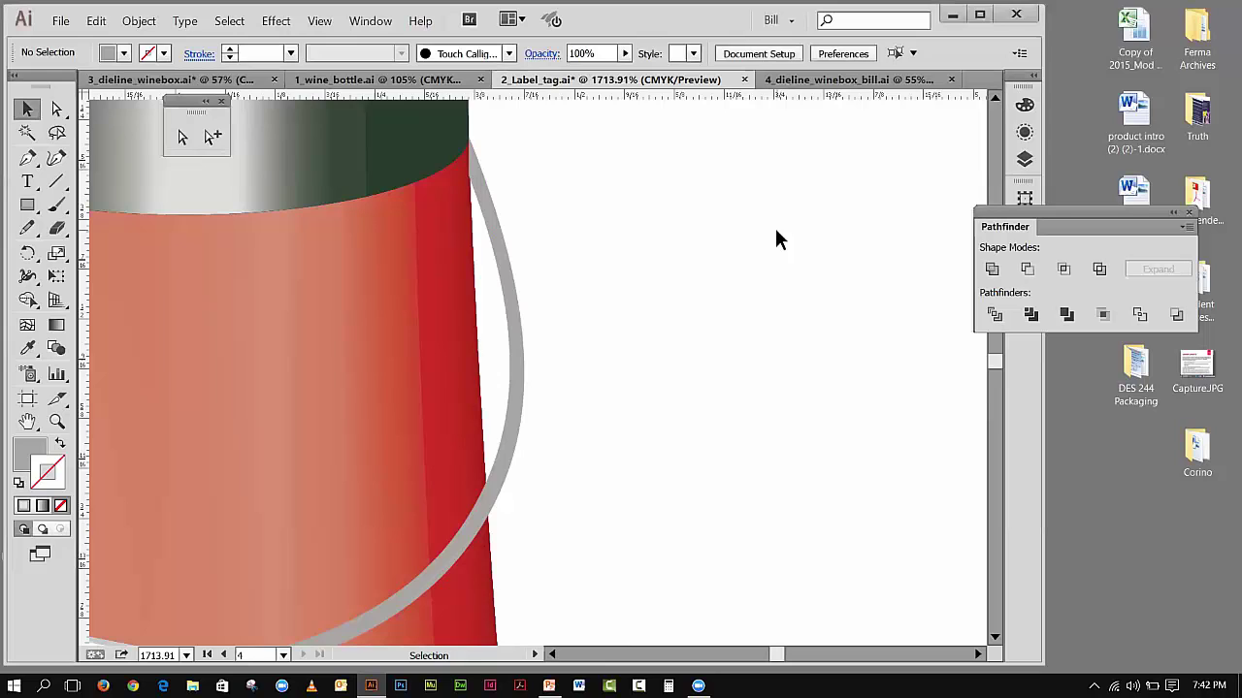
- Scroll down and select the arc's bottom end anchor
left_click(992, 637)
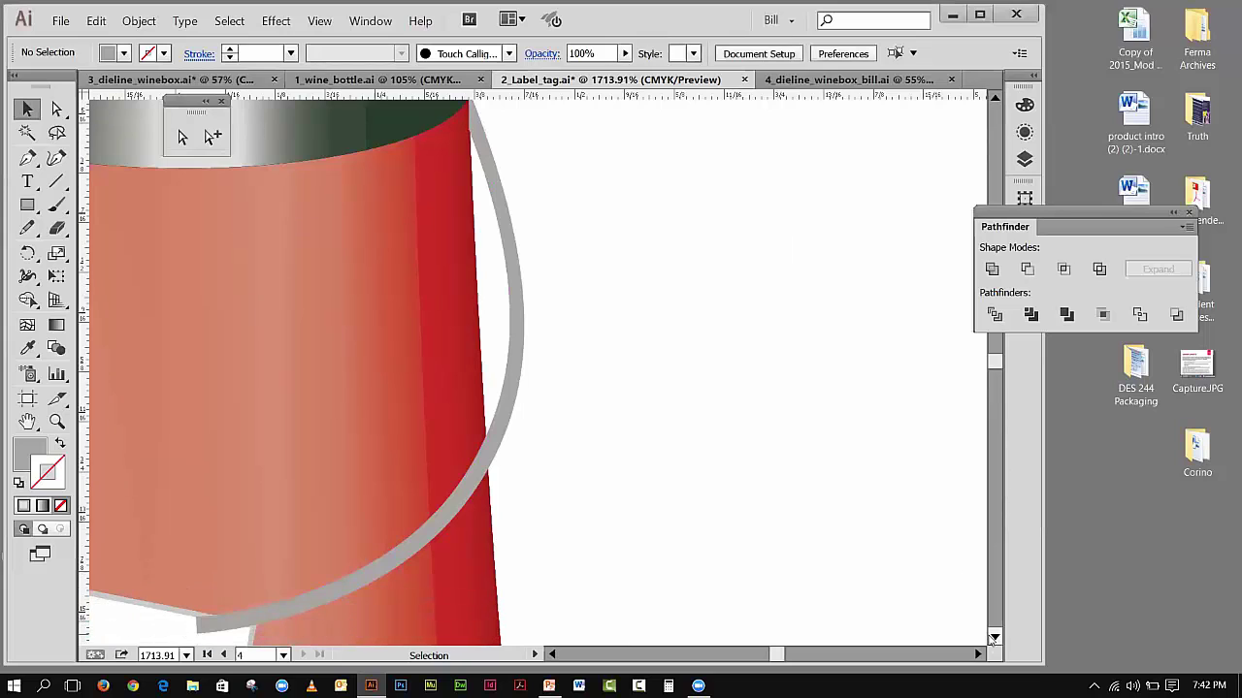
scroll(948, 635, "down", 5)
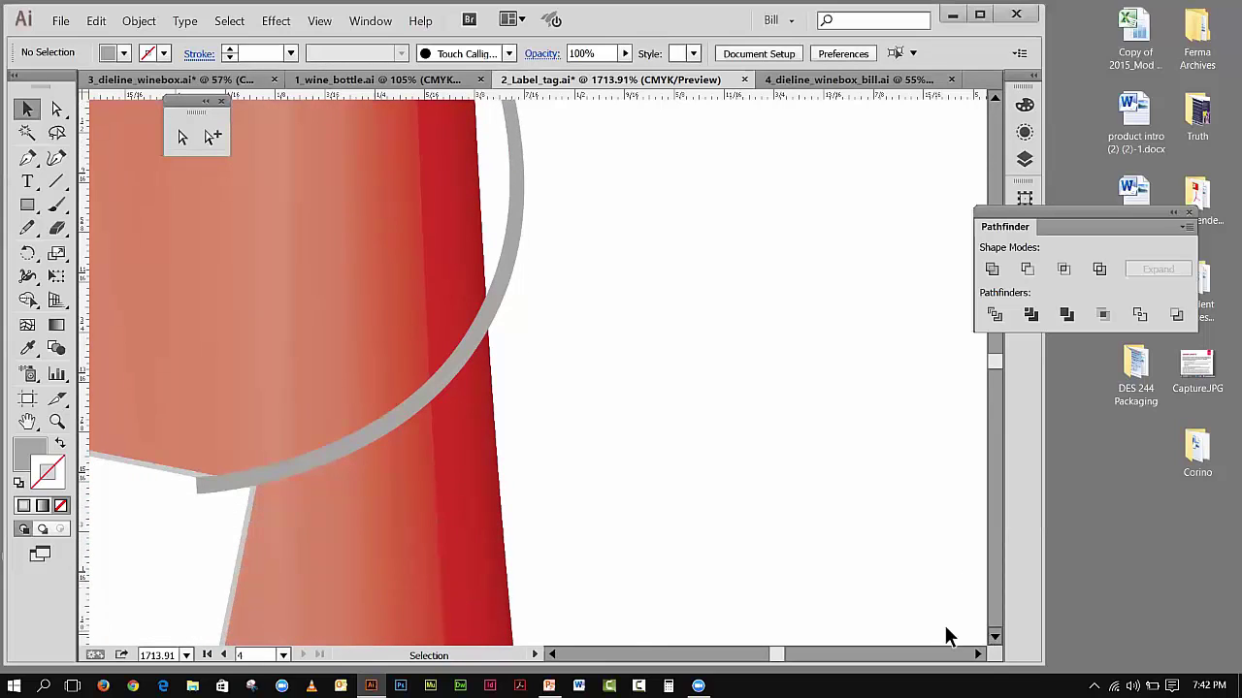
scroll(947, 635, "down", 1)
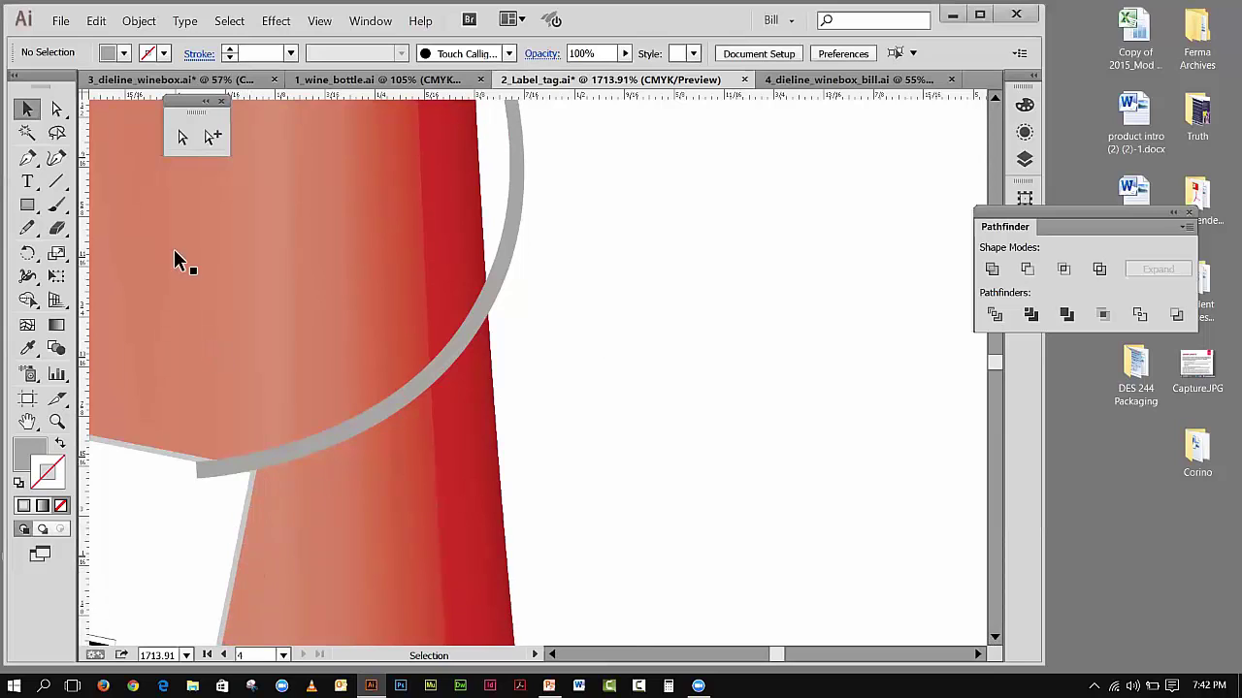
left_click(182, 136)
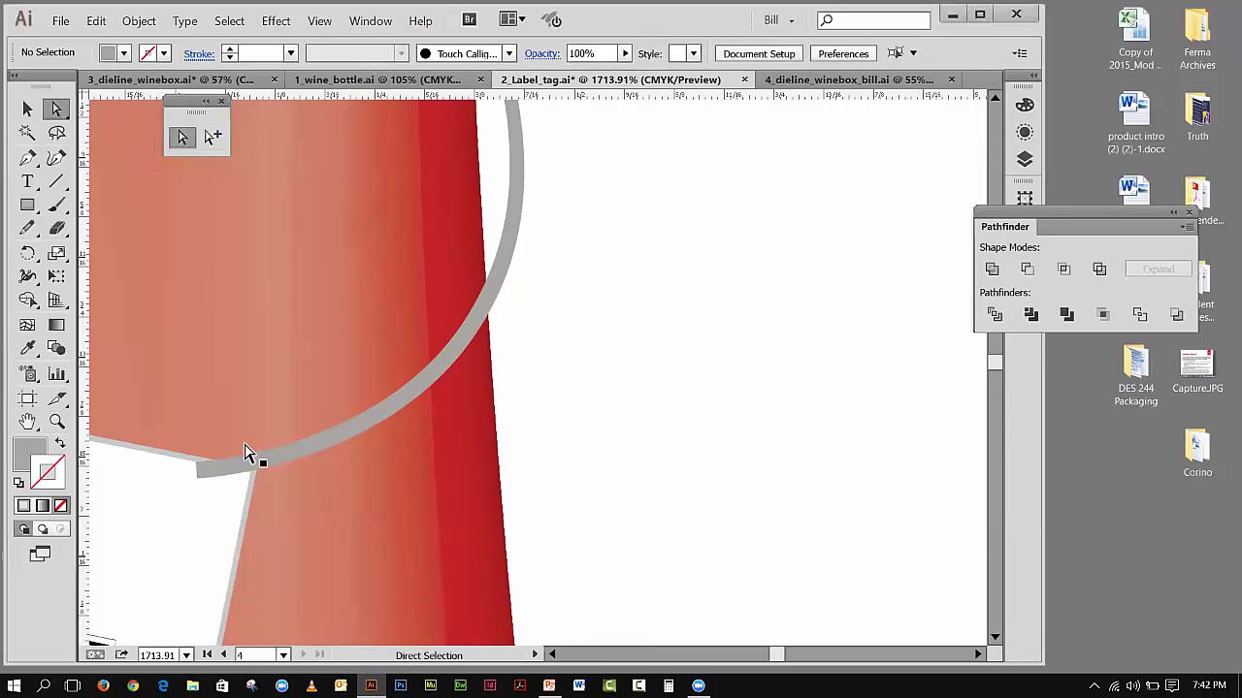
left_click(198, 481)
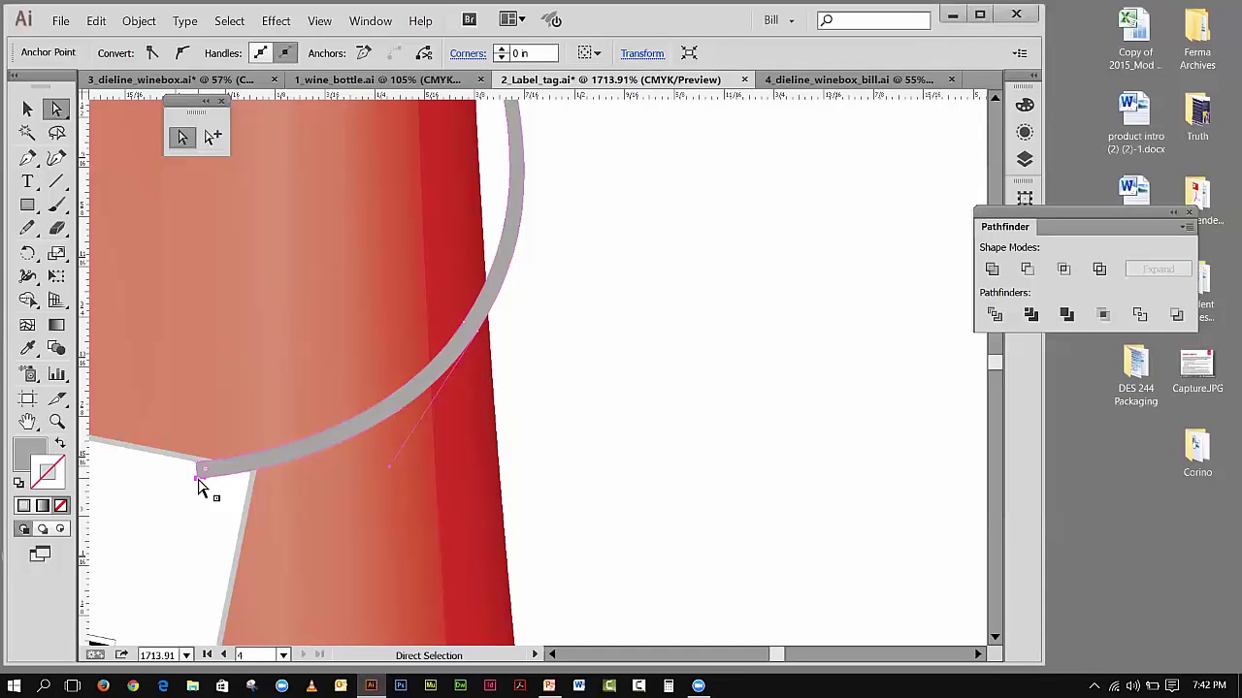
left_click(27, 109)
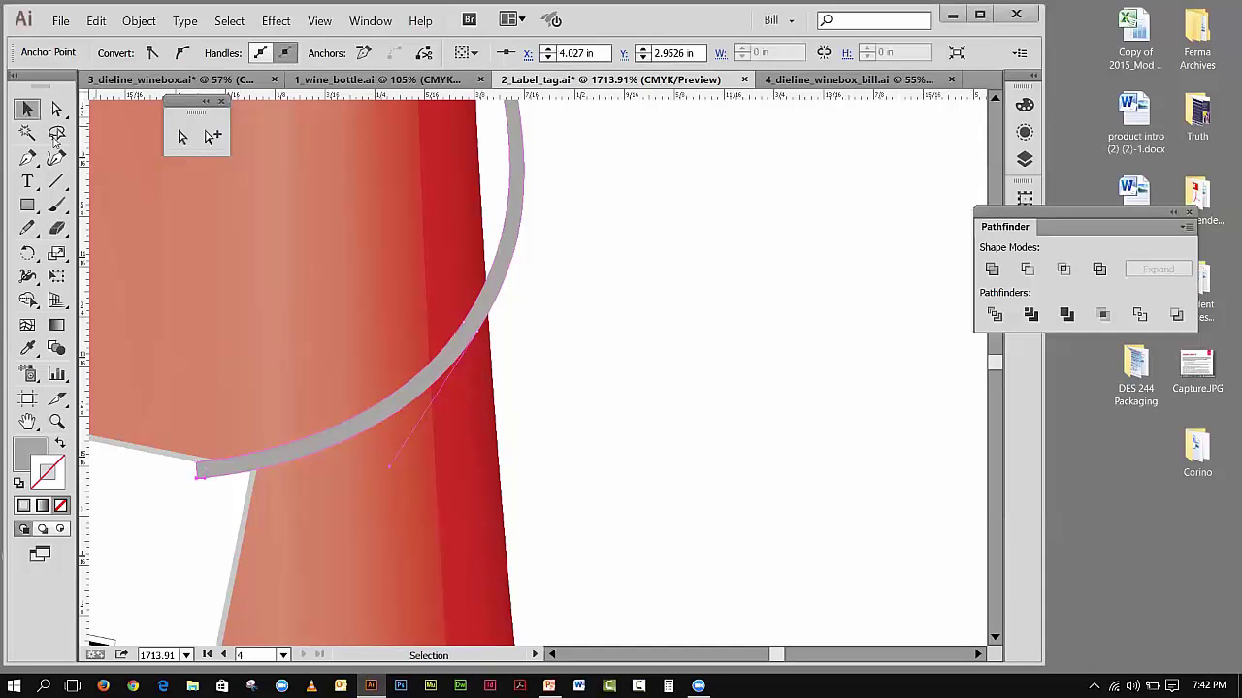
mouse_move(774, 654)
left_mouse_down()
mouse_move(762, 654)
mouse_move(773, 654)
left_mouse_up()
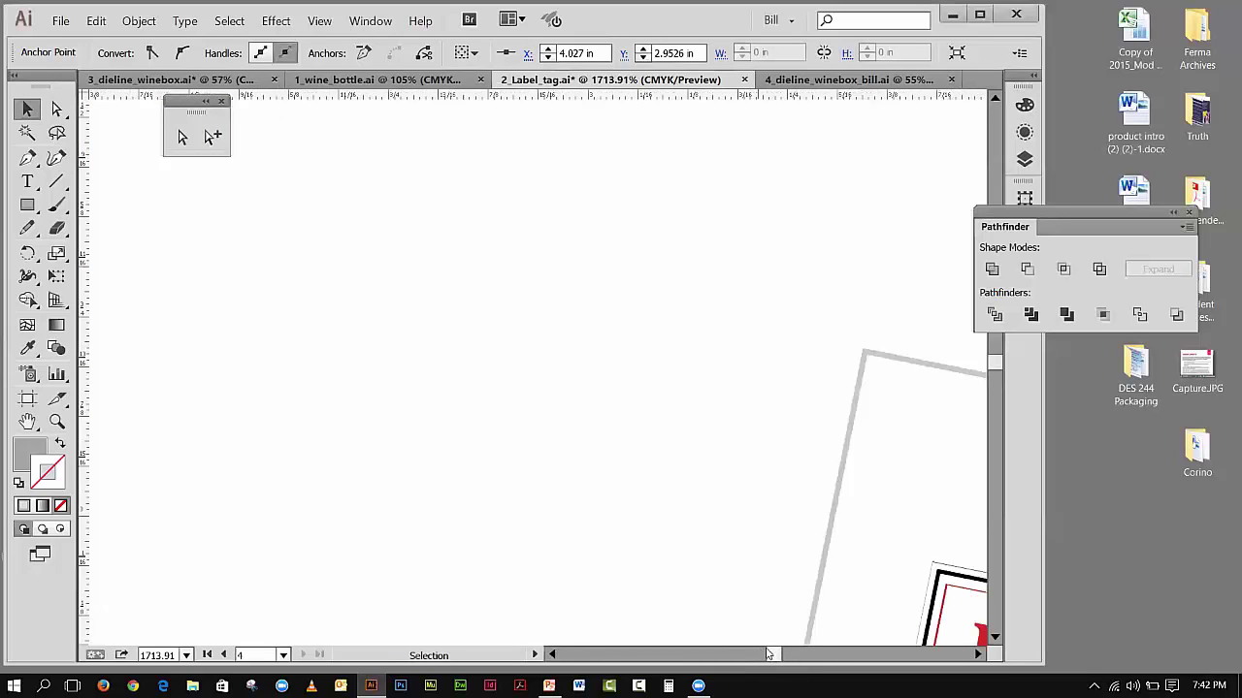
- Fit all artwork in the window, then zoom in on the bottle neck and hang tag
left_click(336, 23)
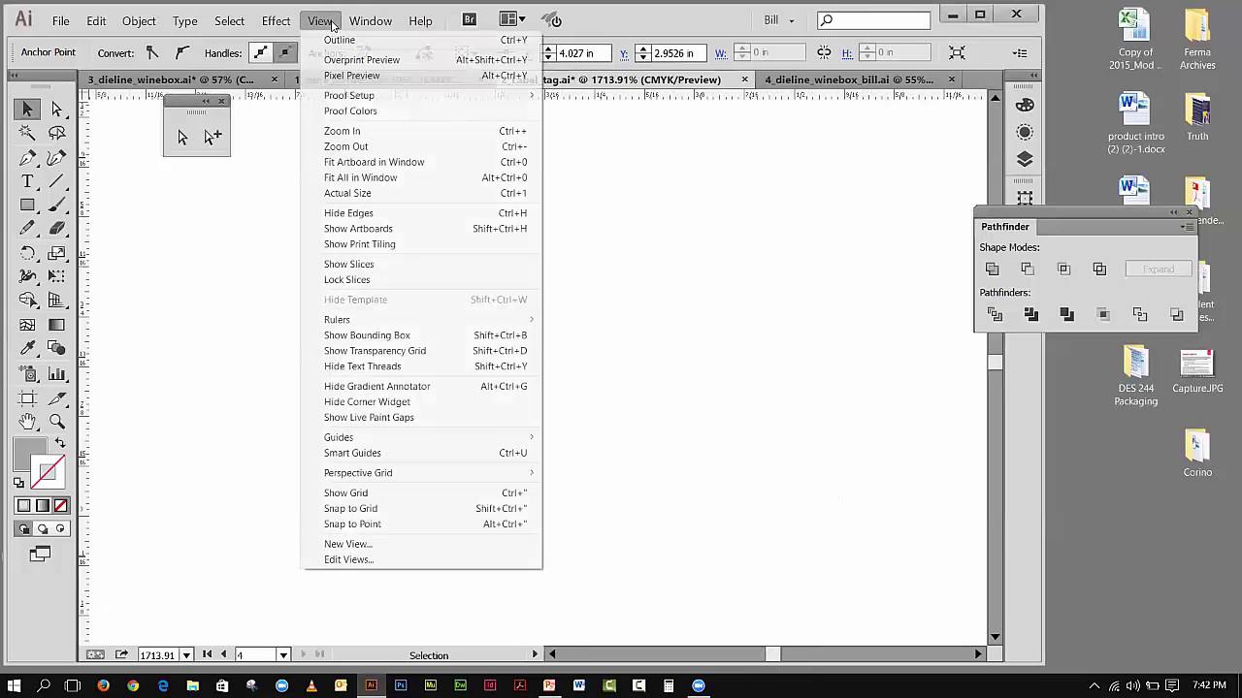
left_click(375, 184)
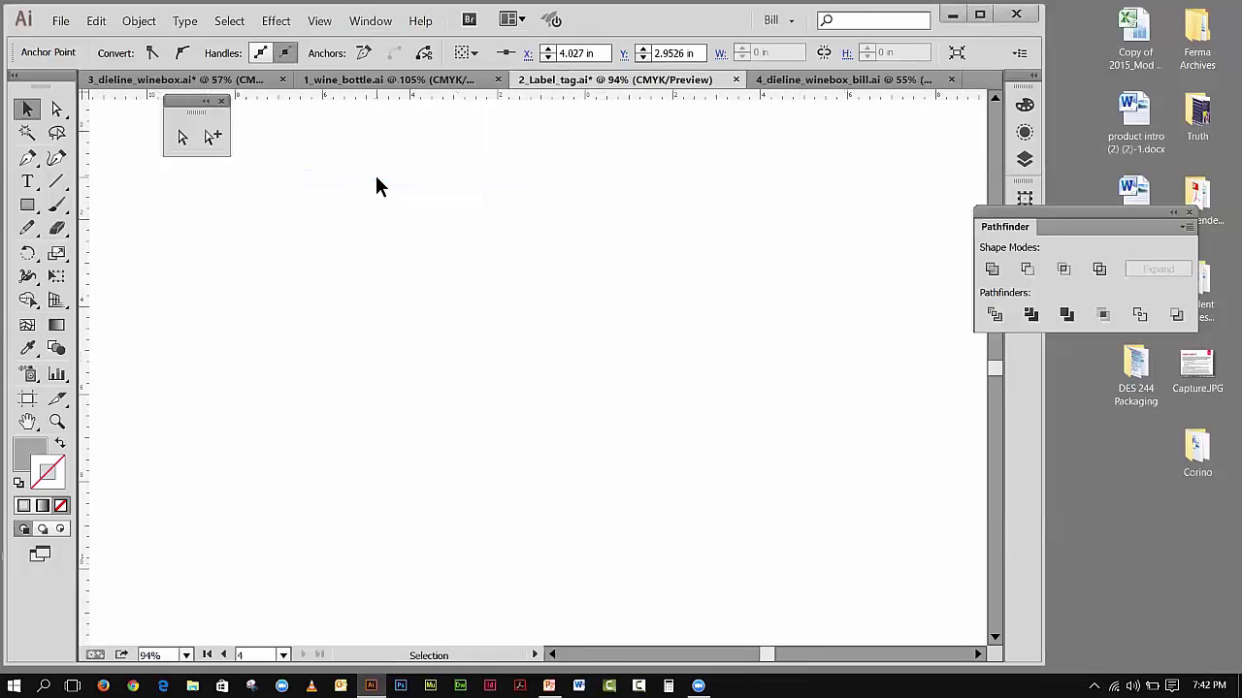
left_click(57, 423)
left_click_drag(685, 222, 838, 368)
left_click(27, 109)
- Cut the neck circle, paste it in front, and magnify where the strap meets the neck
left_click(156, 211)
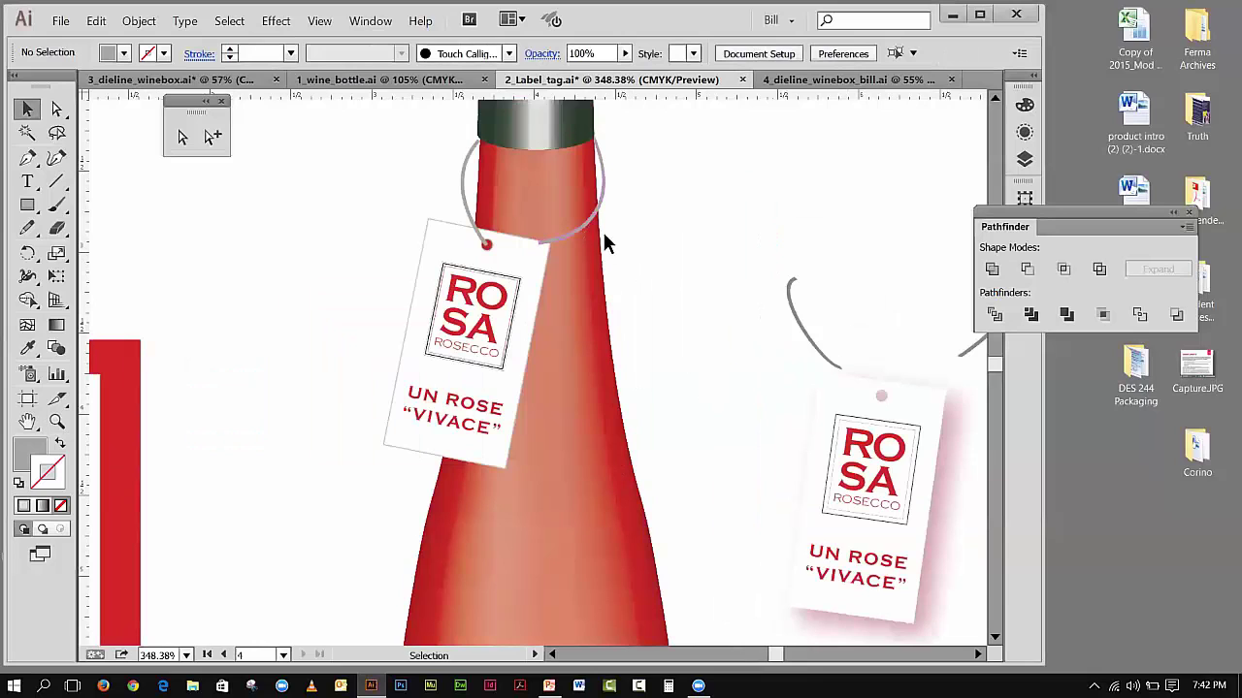
left_click(594, 224)
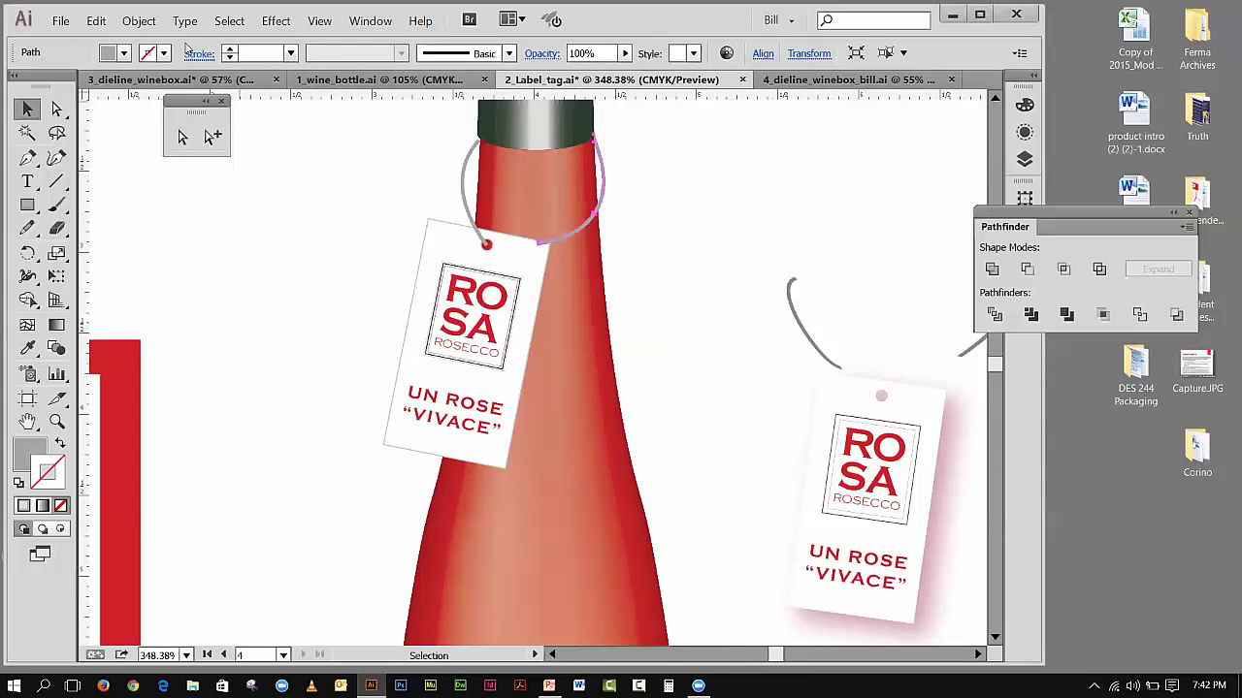
left_click(94, 20)
left_click(115, 80)
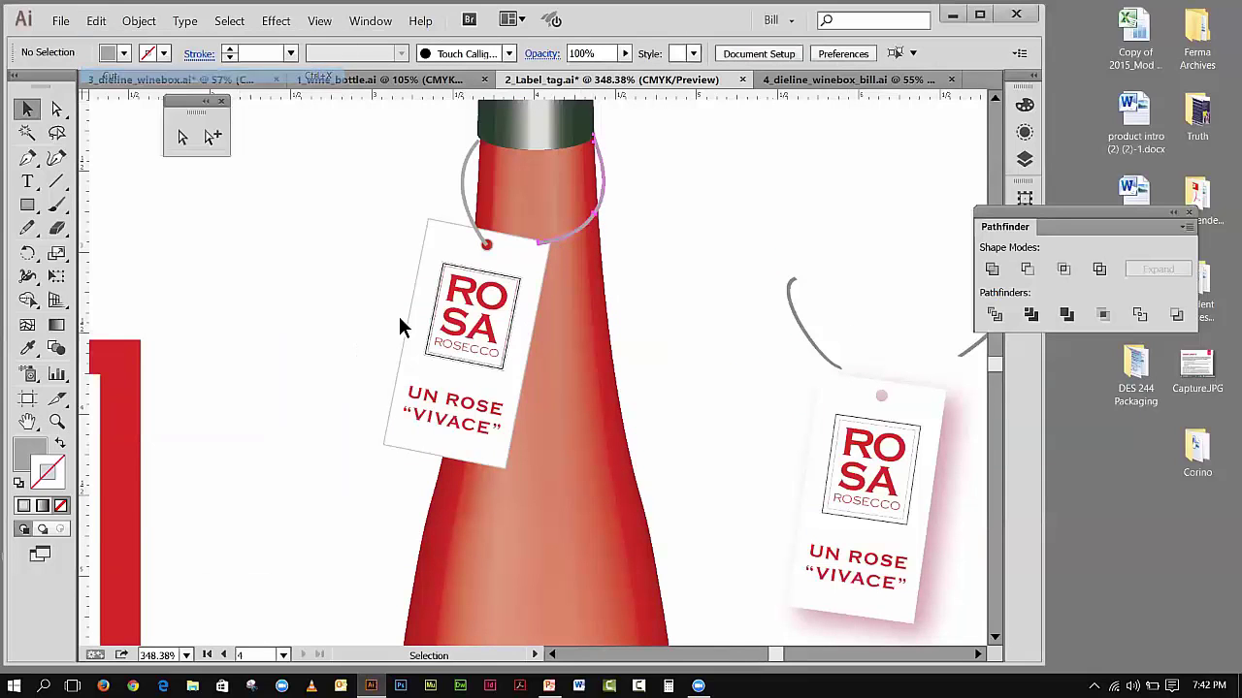
left_click(534, 263)
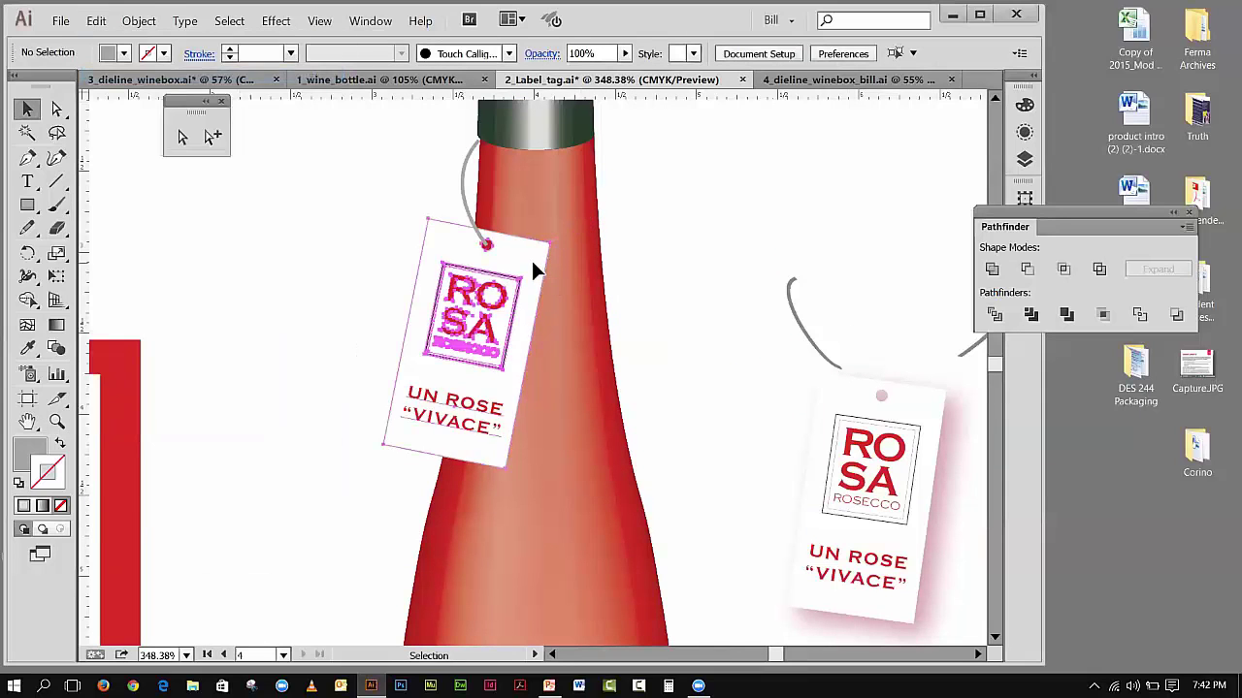
left_click(96, 20)
left_click(131, 121)
left_click(325, 225)
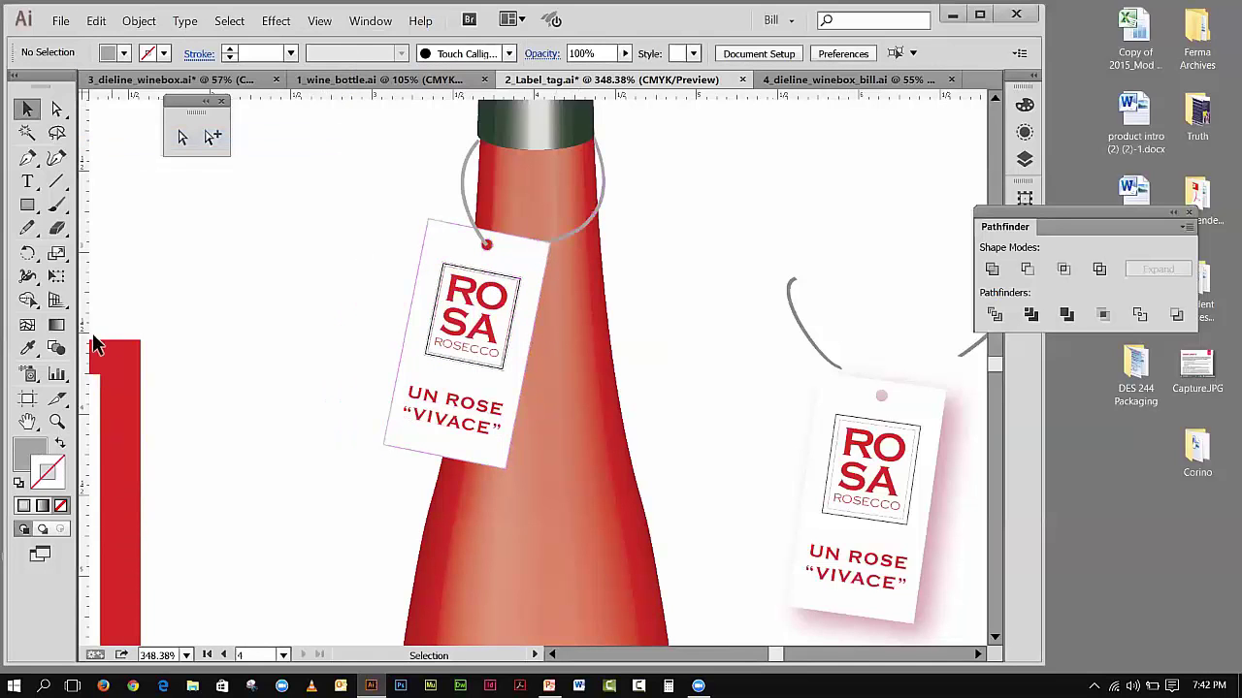
left_click(55, 422)
left_click_drag(532, 228, 609, 291)
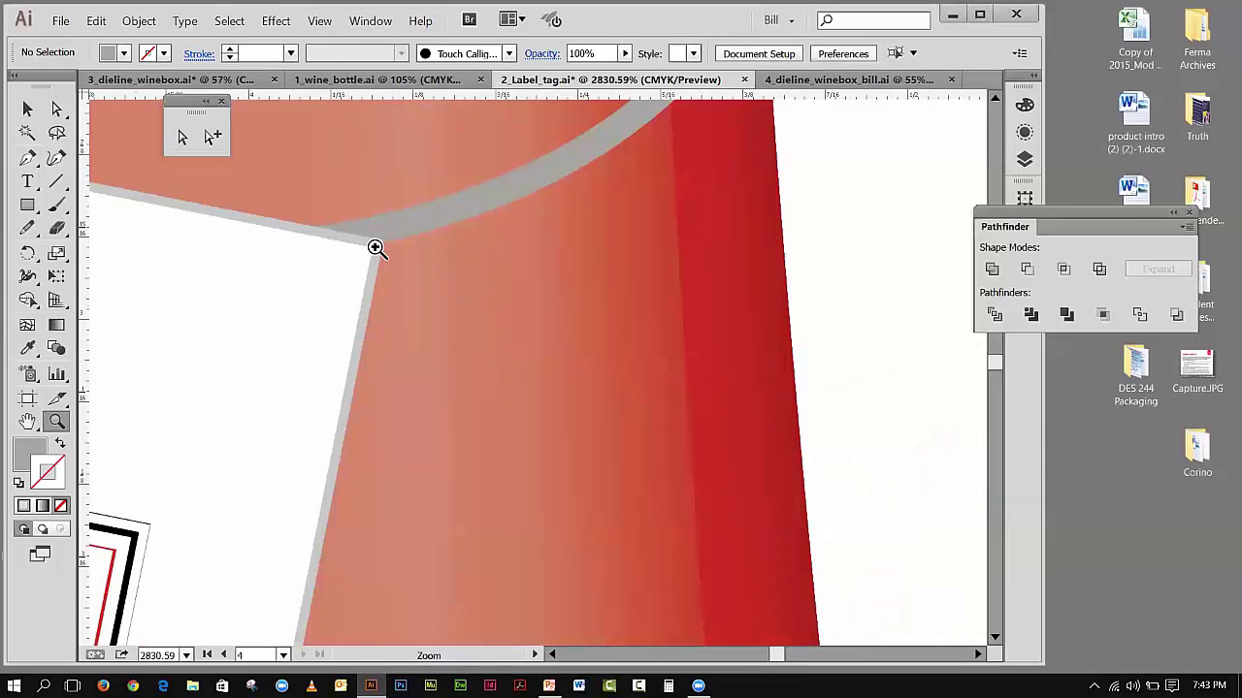
- Zoom out one step and scroll to the tag's red hole and the strap end
left_click(319, 21)
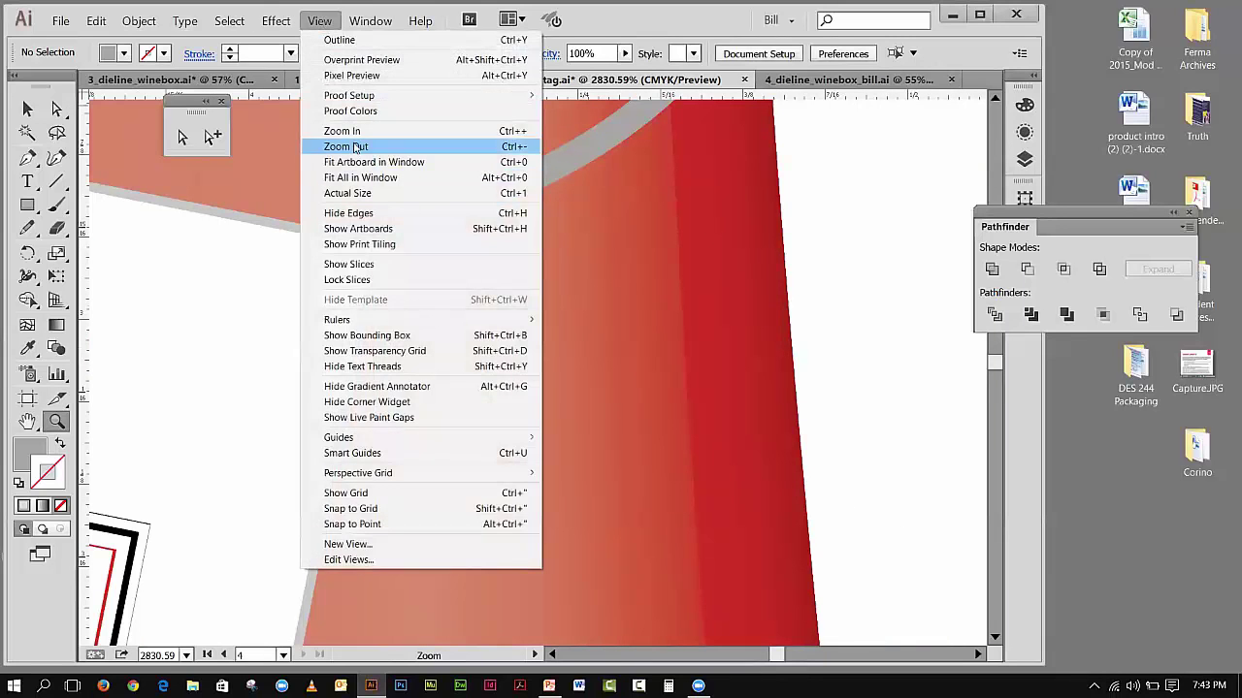
left_click(342, 147)
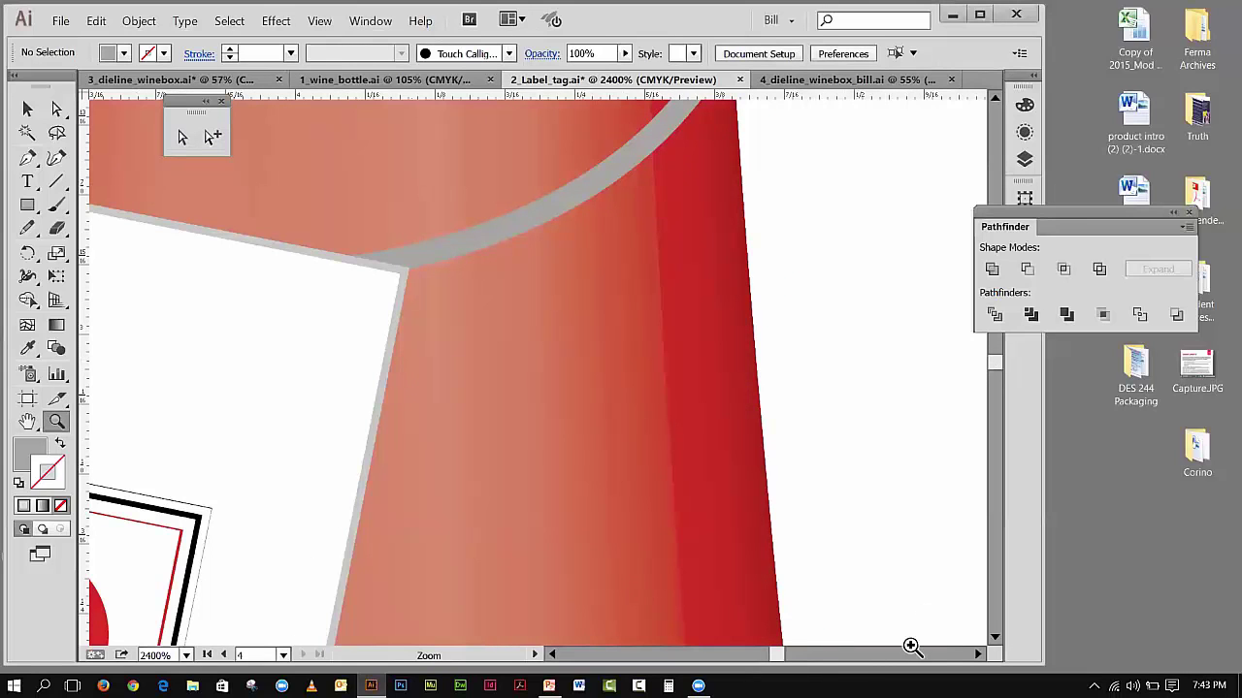
left_click(553, 655)
left_click_drag(553, 655, 553, 655)
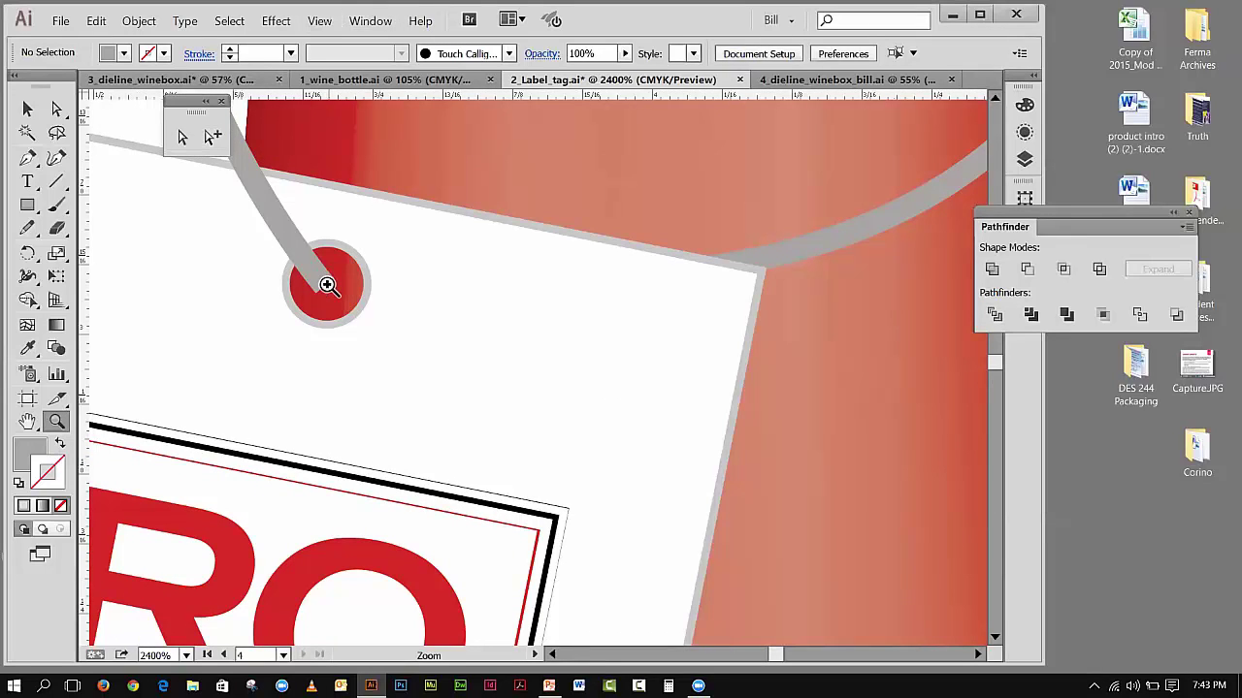
left_click(182, 137)
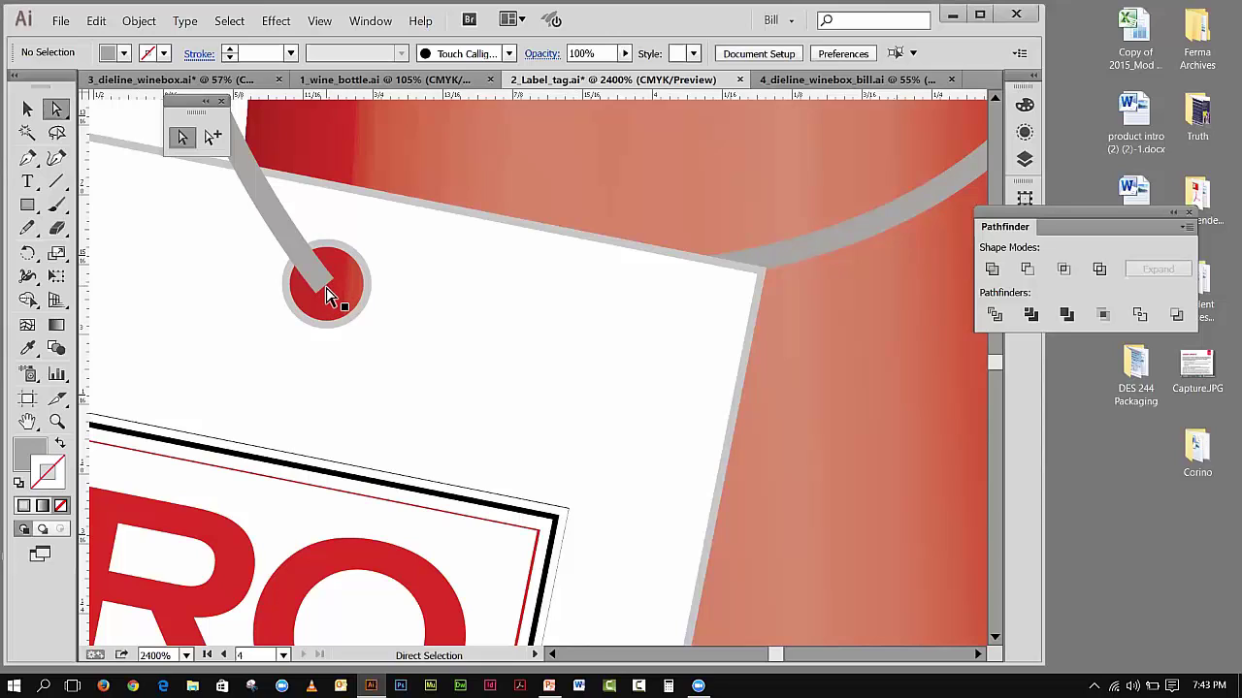
- Drag the strap's end anchor down into the tag's red hole
left_click(323, 288)
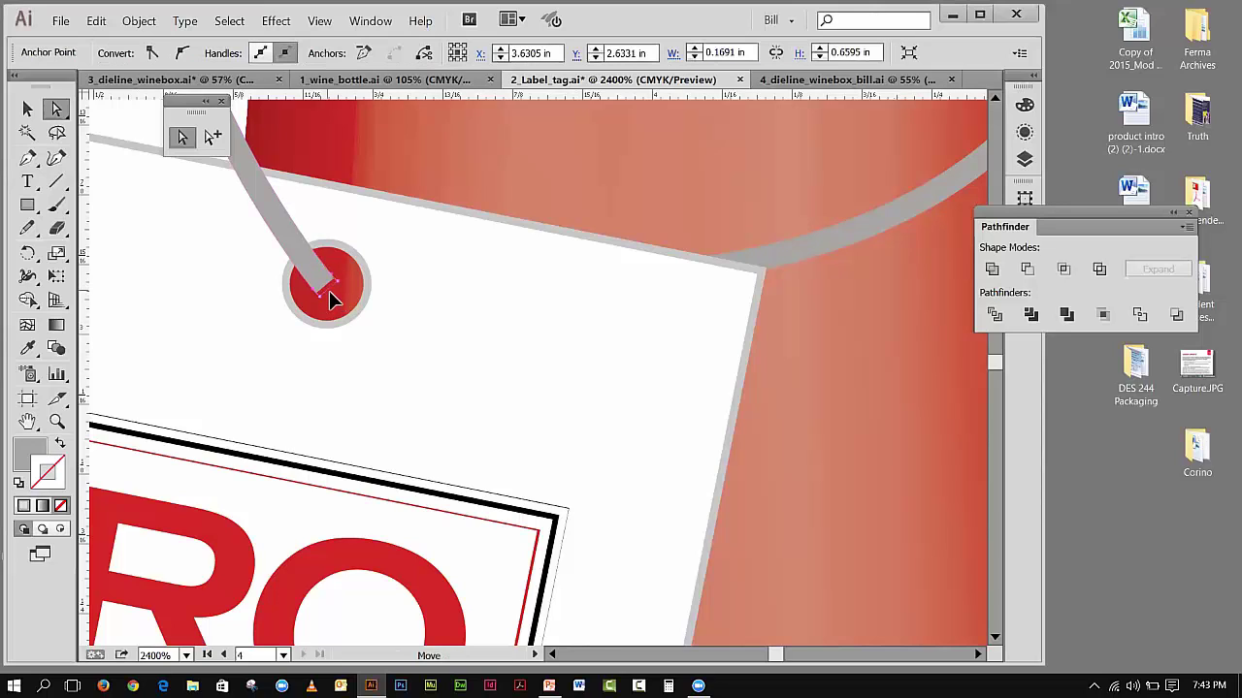
left_click_drag(339, 301, 349, 320)
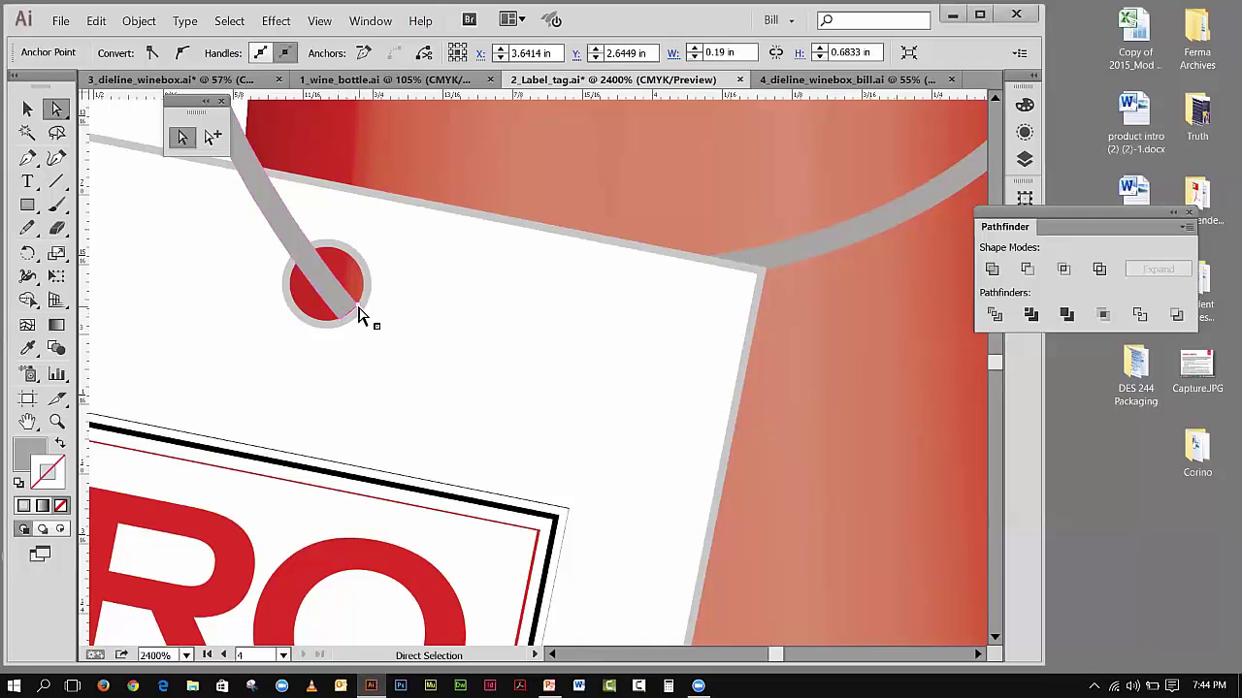
left_click(183, 139)
left_click(27, 110)
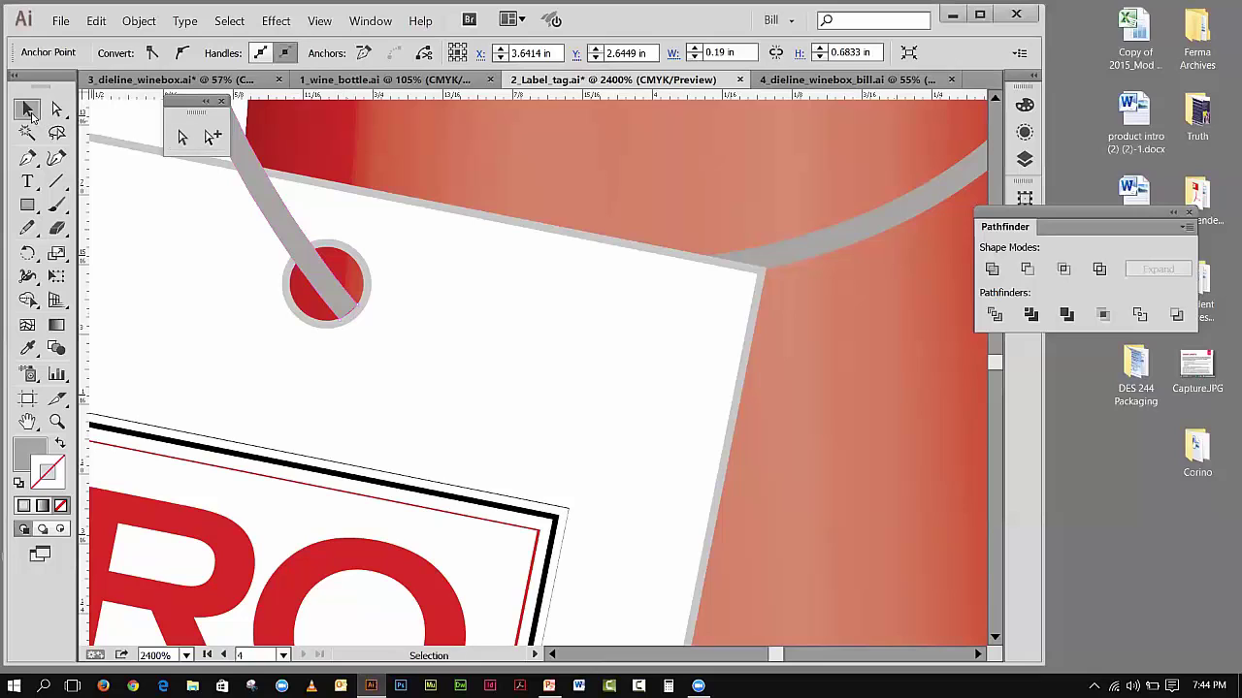
left_click(118, 123)
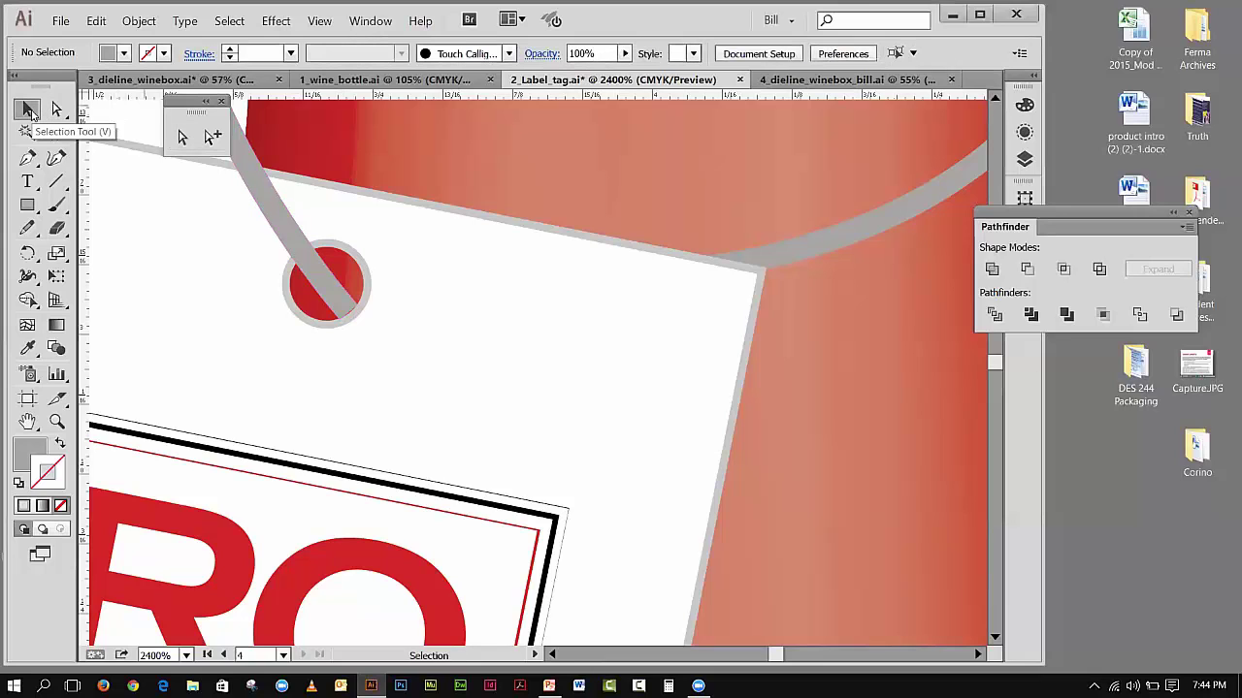
left_click(339, 301)
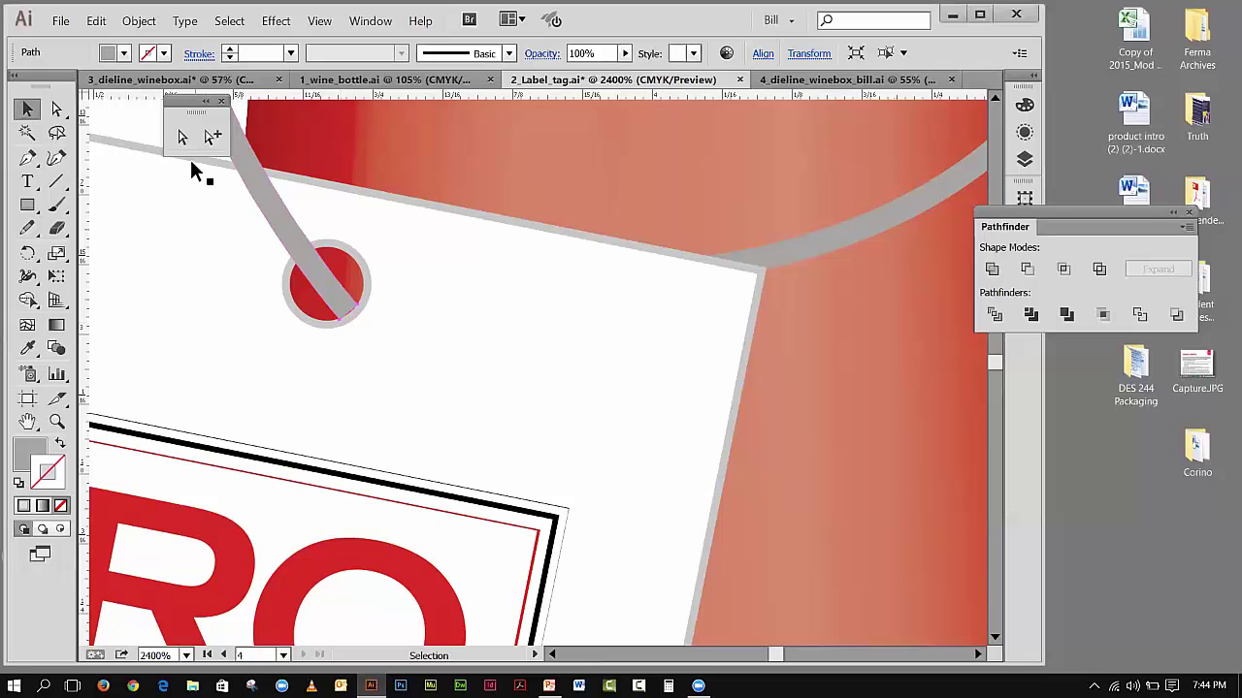
- Nudge the strap's end anchor through the hole to its lower rim, then deselect
left_click(182, 137)
left_click(340, 313)
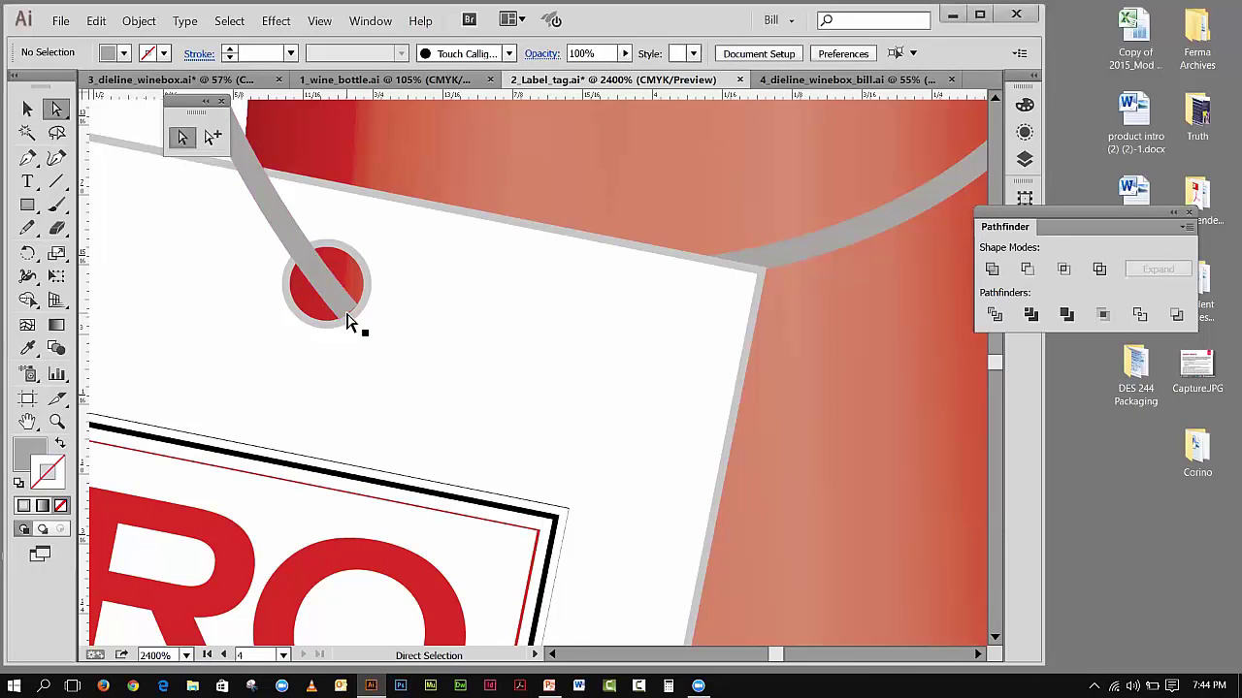
left_click(347, 324)
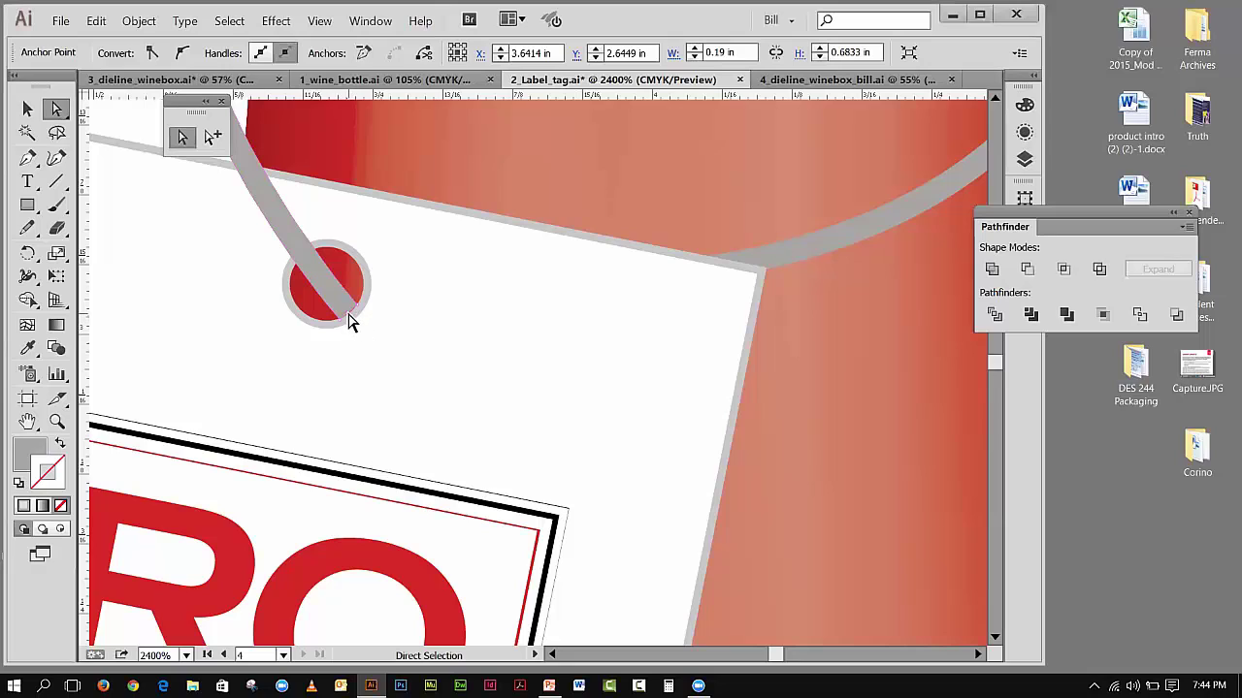
left_click_drag(349, 323, 356, 325)
left_click_drag(348, 312, 350, 315)
left_click(28, 109)
left_click(114, 129)
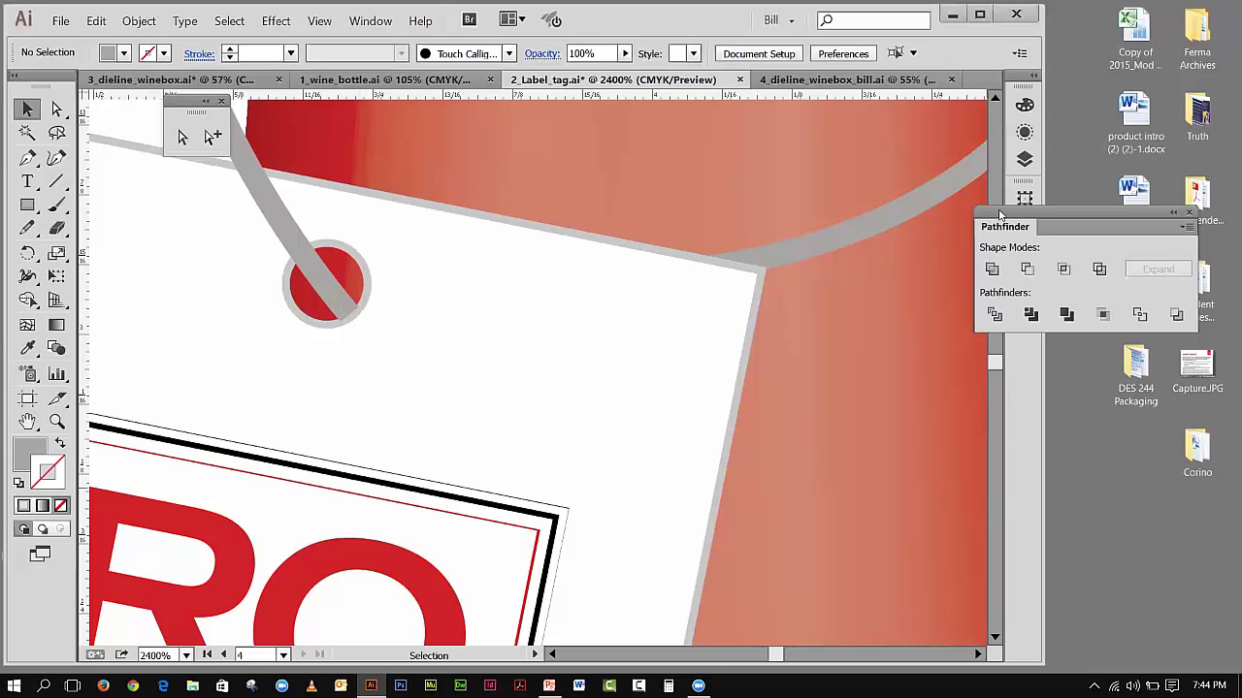
- Direct-select the strap's top anchor near the cap and pull its curve handle outward
left_click(994, 98)
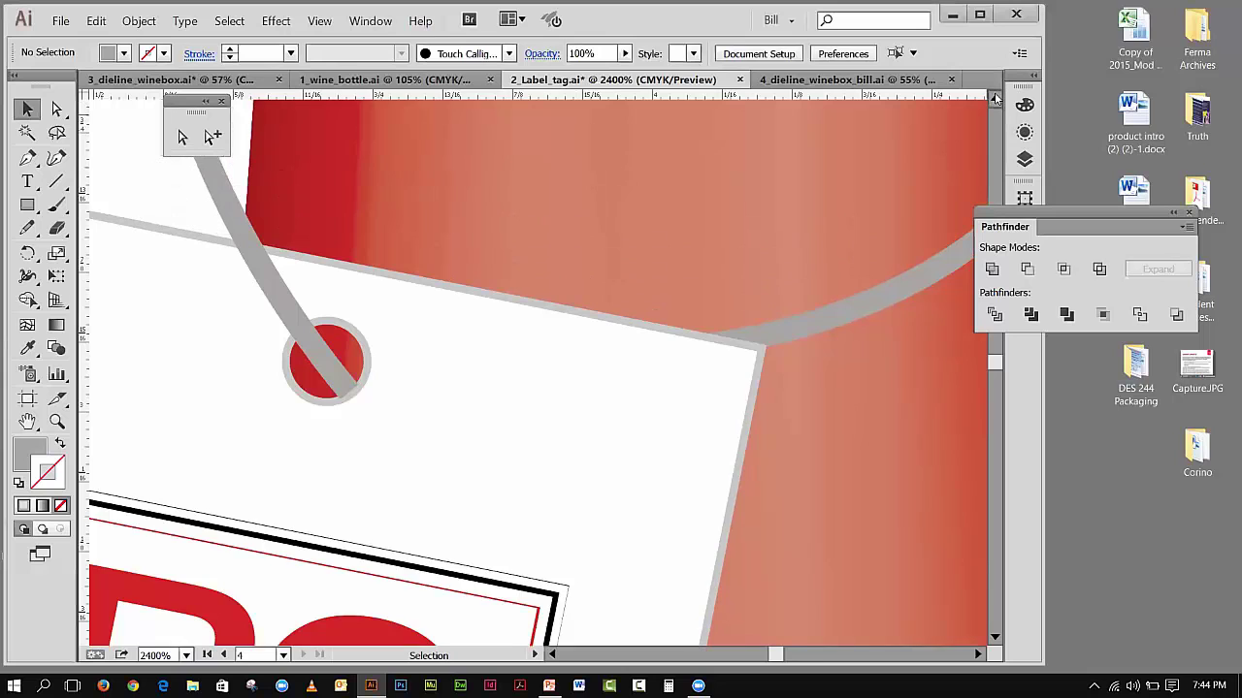
left_click_drag(994, 98, 994, 98)
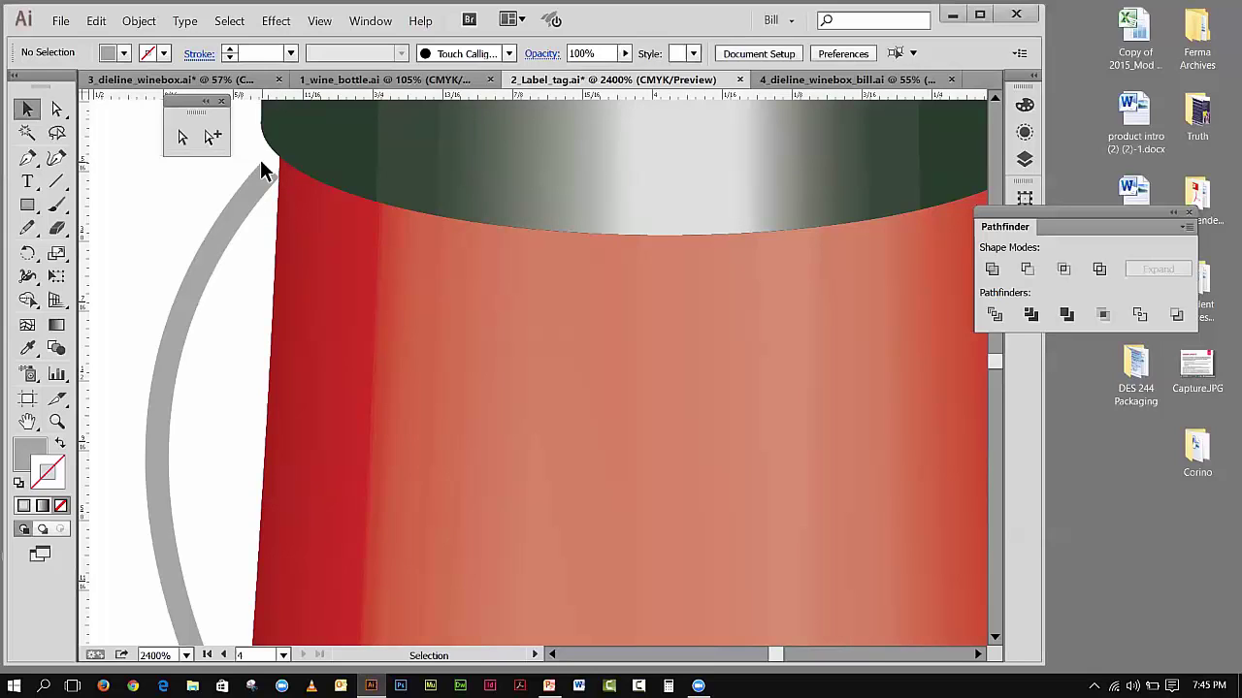
left_click(262, 165)
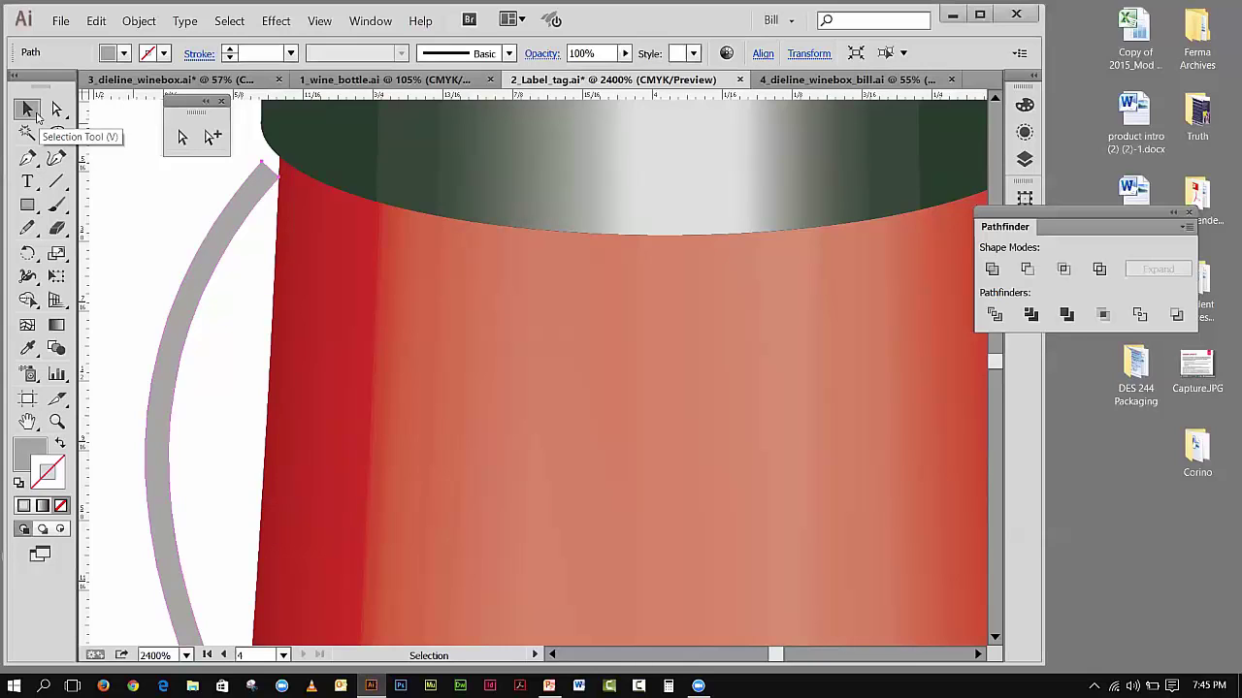
left_click(187, 141)
left_click(221, 187)
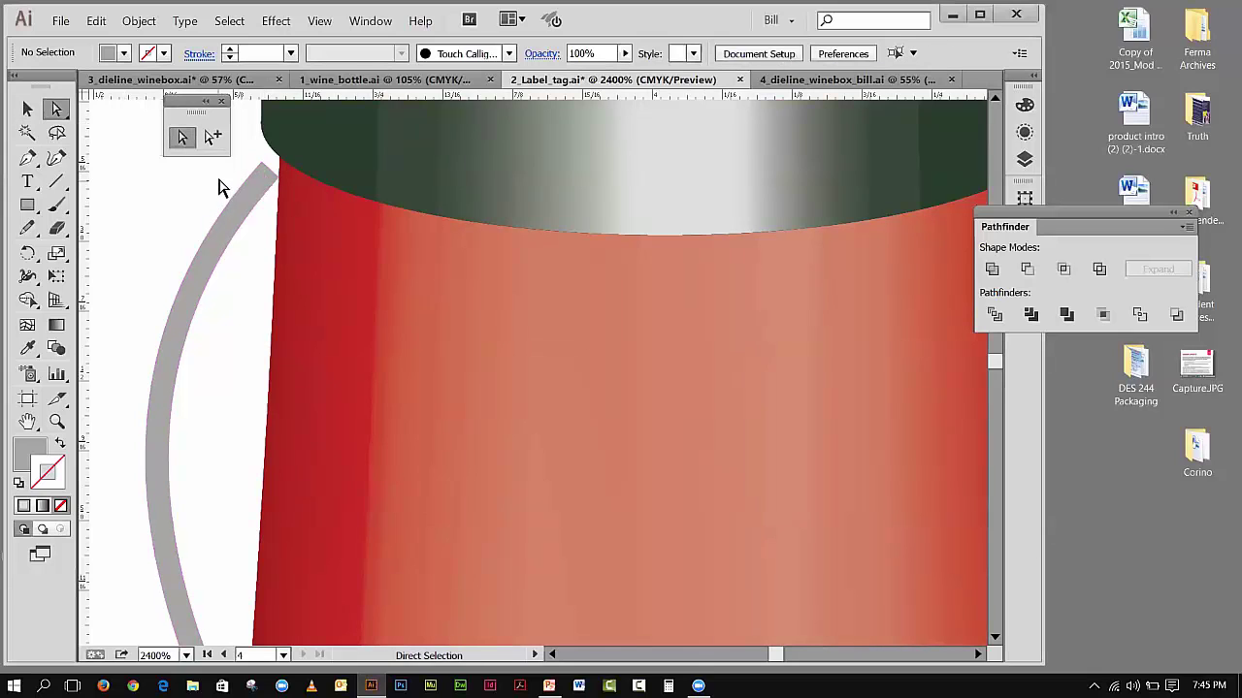
left_click(268, 170)
mouse_move(268, 169)
left_mouse_down()
mouse_move(280, 153)
mouse_move(281, 193)
mouse_move(280, 175)
left_mouse_up()
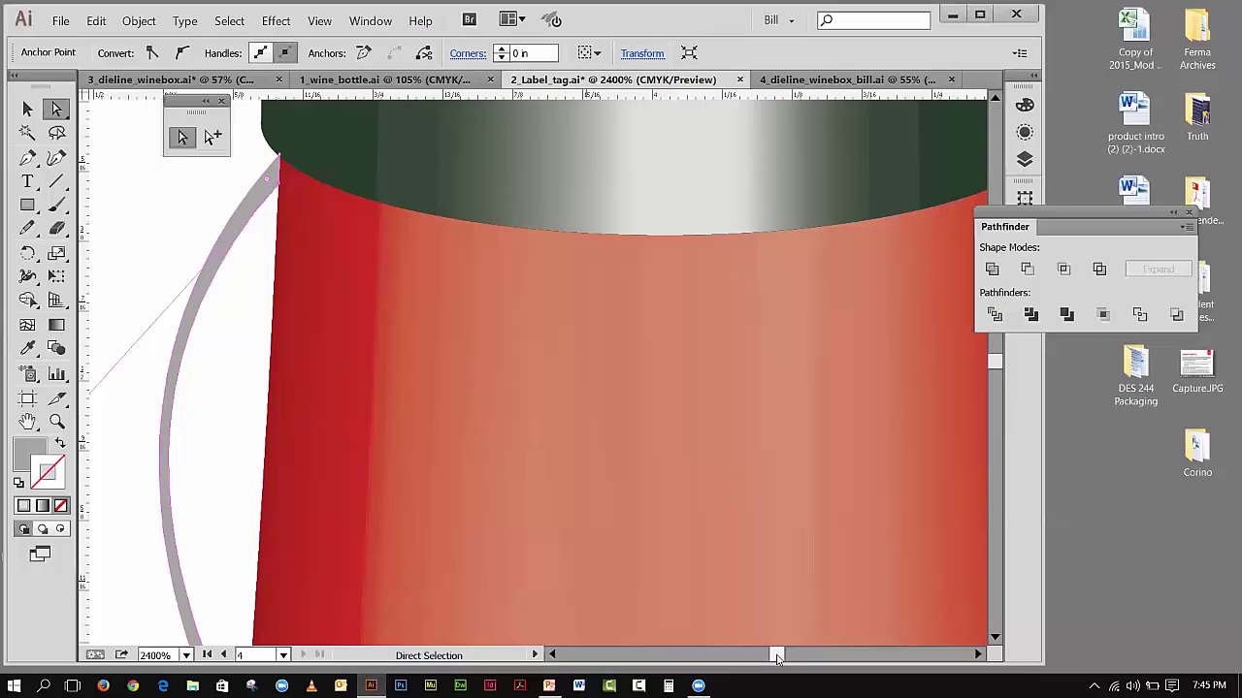
- Fit the artboard in the window, then zoom in on the tag and bottle neck
scroll(777, 659, "left", 3)
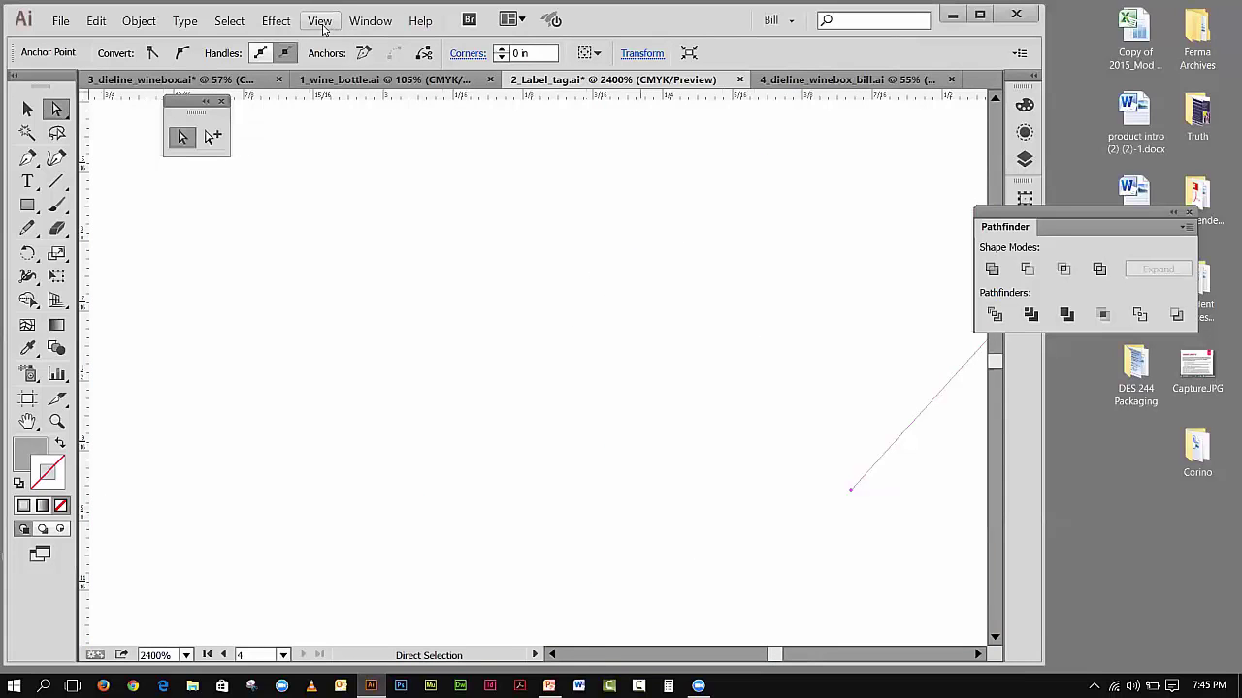
left_click(321, 22)
left_click(353, 147)
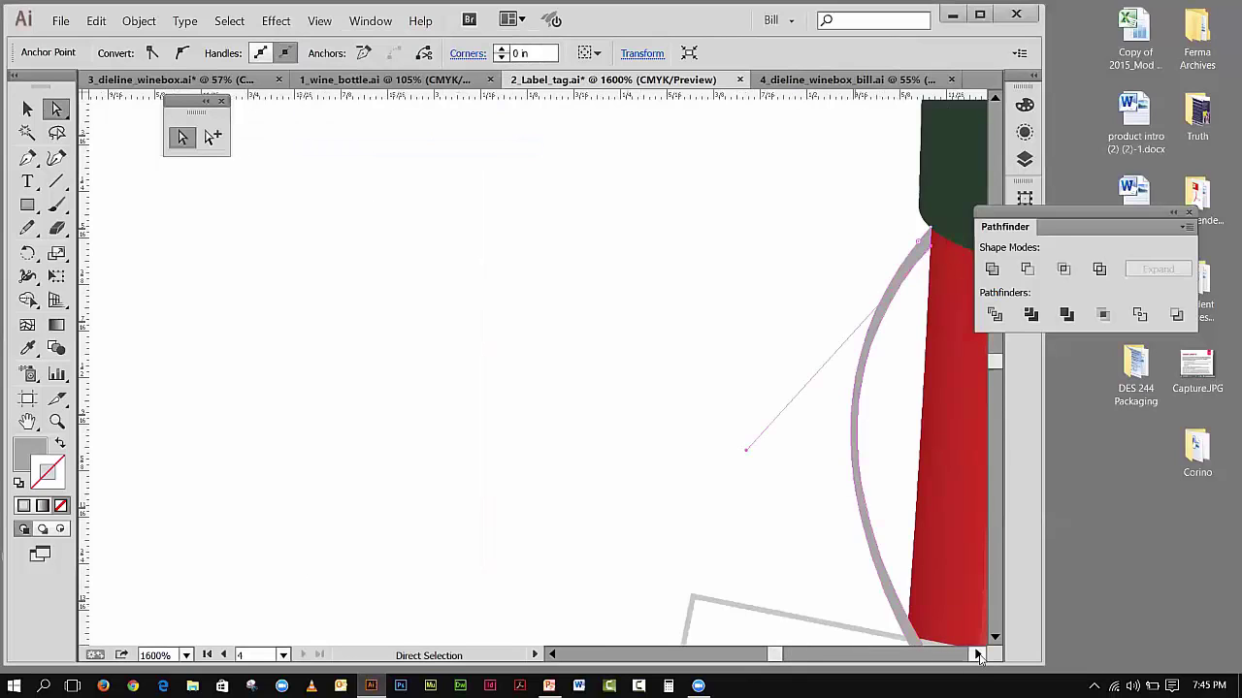
left_click(978, 655)
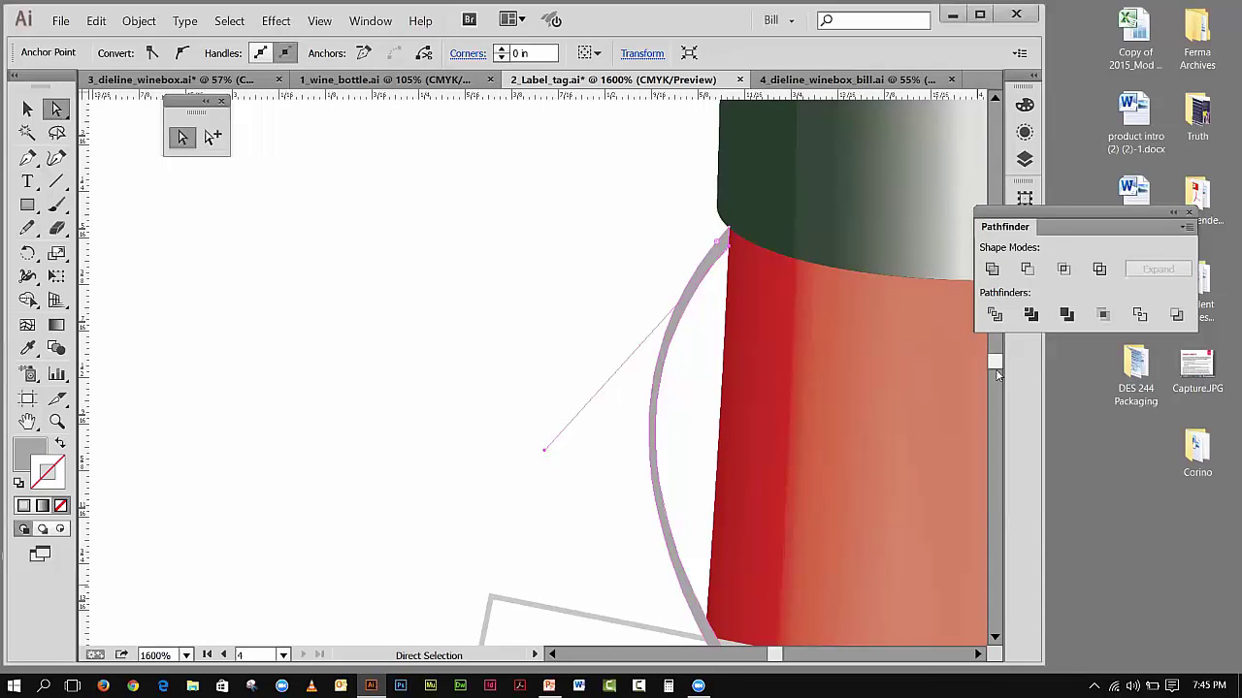
left_click_drag(995, 367, 997, 361)
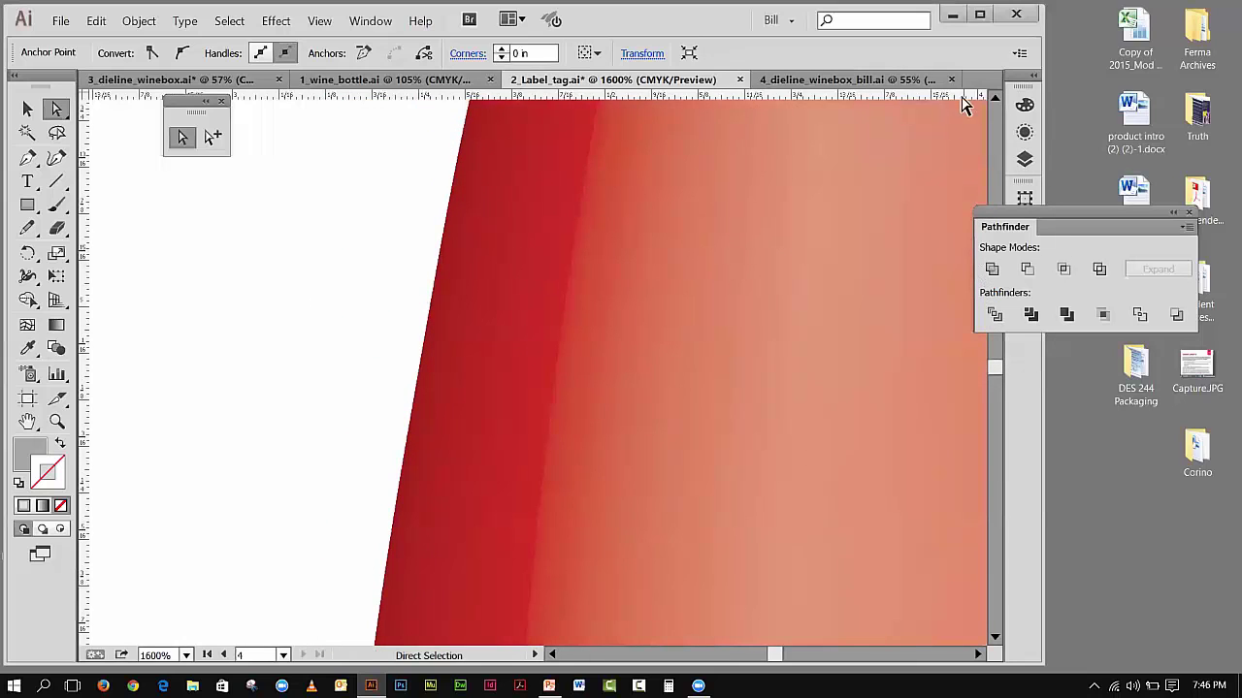
left_click(994, 102)
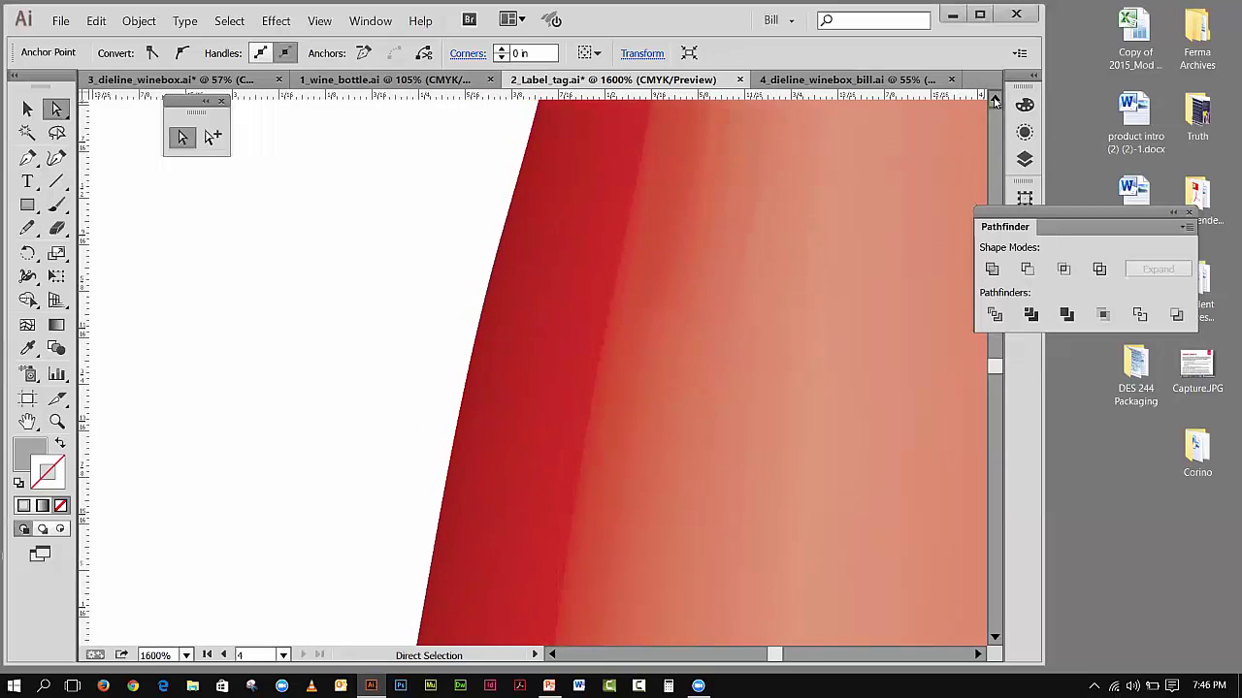
left_click(320, 21)
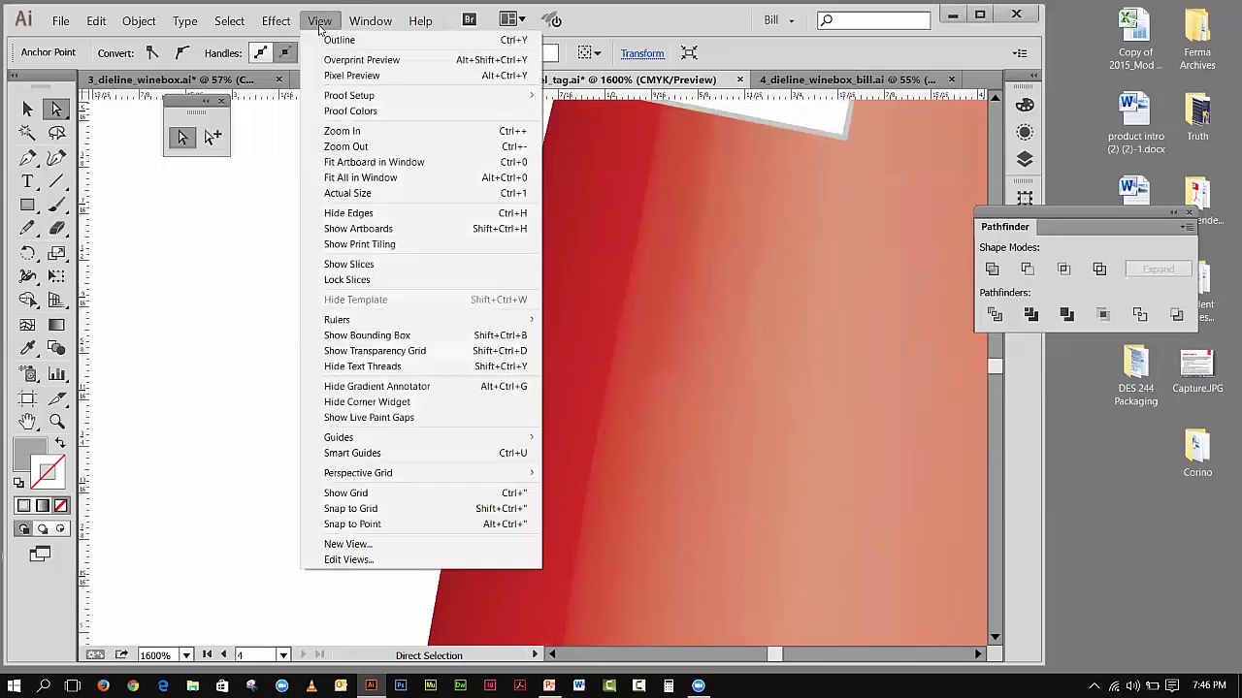
left_click(360, 164)
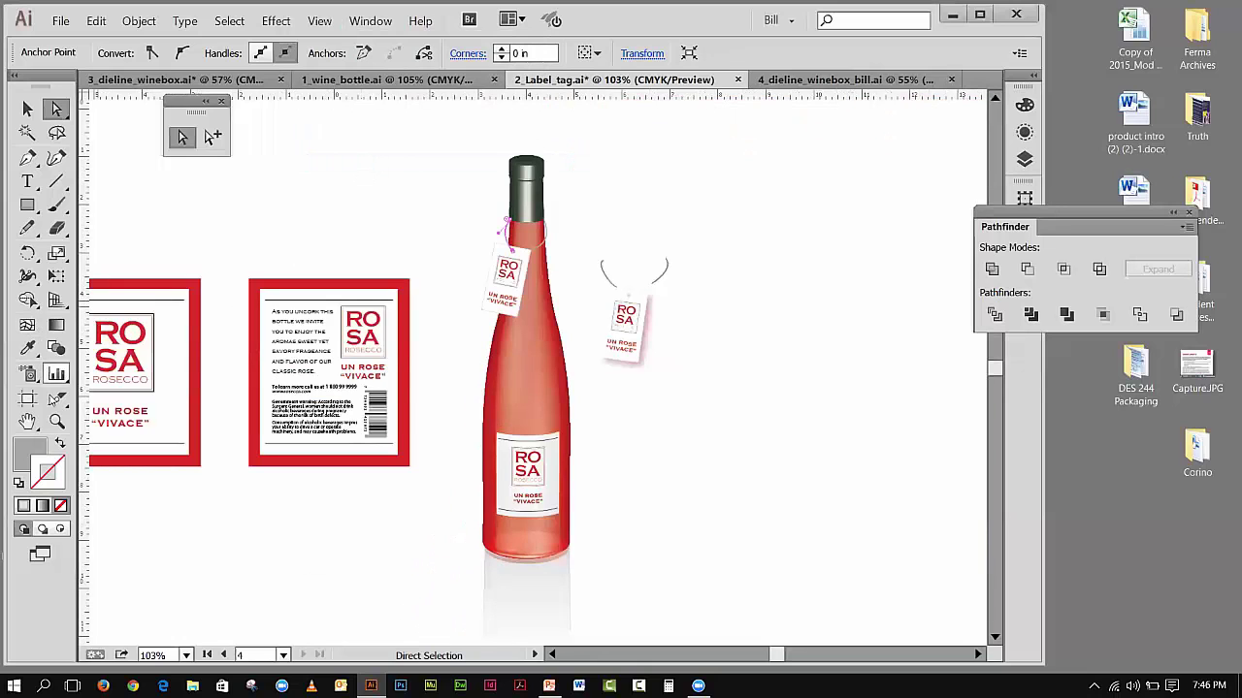
left_click(57, 421)
left_click_drag(432, 199, 583, 277)
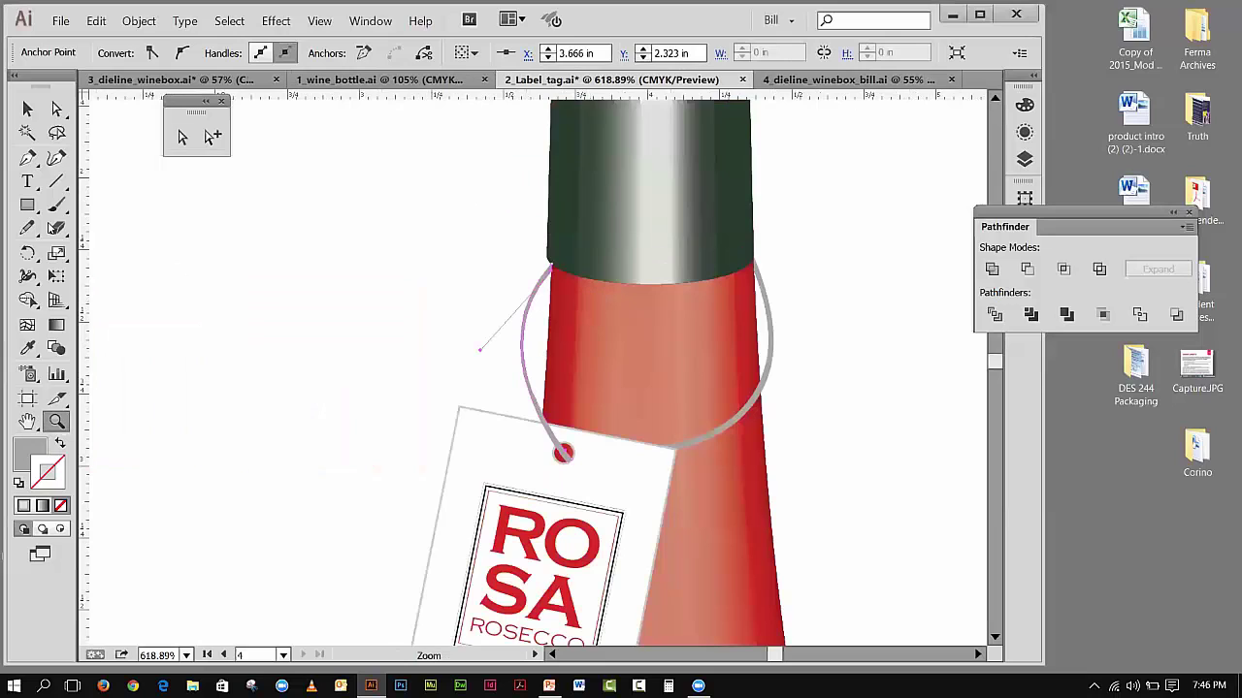
- Round out the strap loop's left curve around the neck, then deselect it
left_click(183, 137)
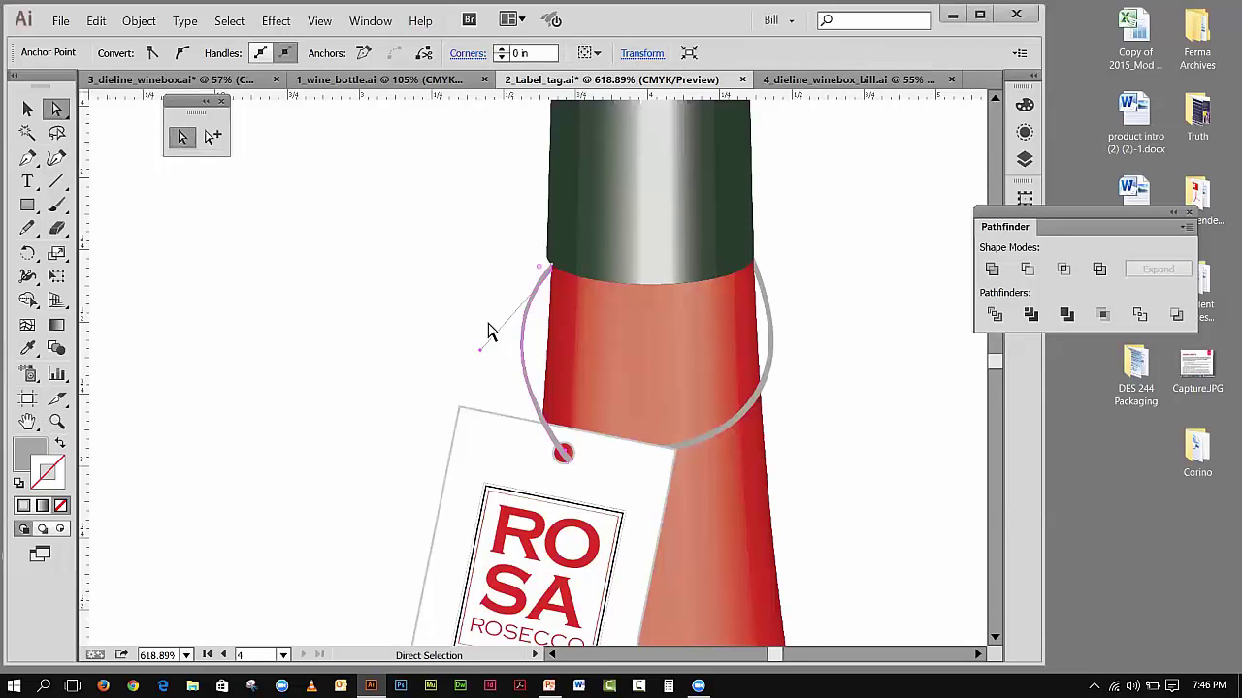
mouse_move(481, 351)
left_mouse_down()
mouse_move(461, 353)
mouse_move(489, 341)
mouse_move(488, 353)
left_mouse_up()
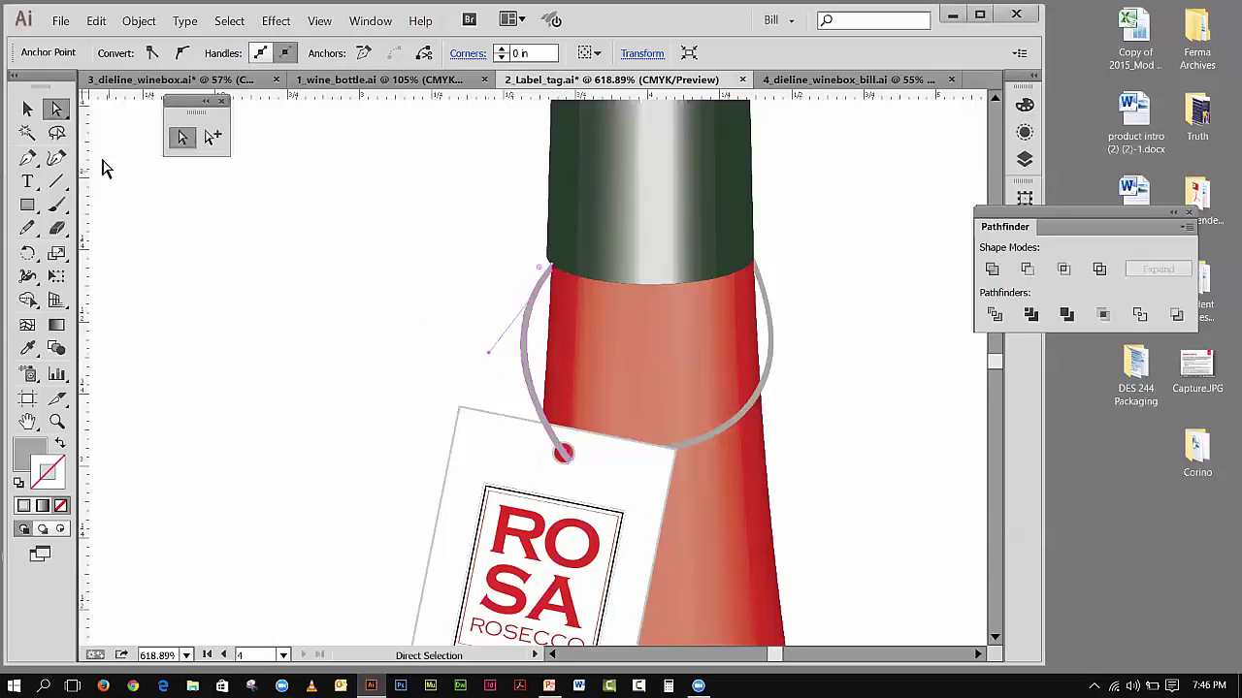
left_click(27, 108)
left_click(242, 179)
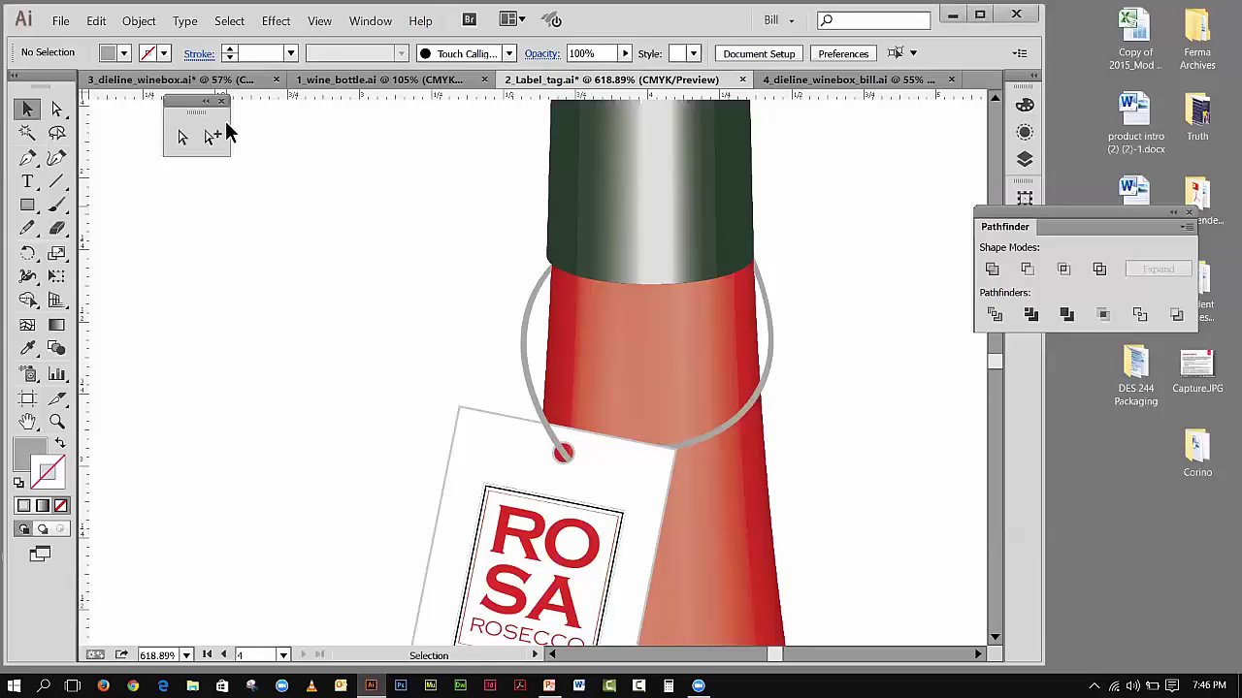
- Scroll the document window down toward the bottle artwork
left_click(996, 637)
left_click(995, 638)
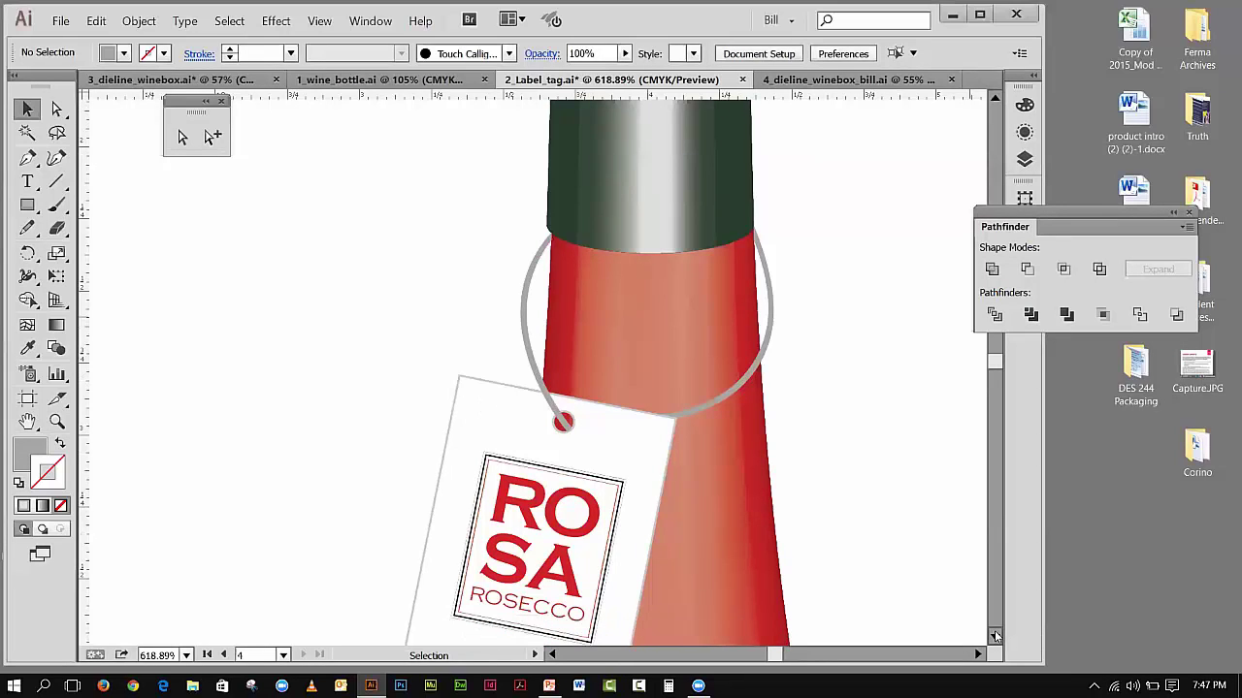
left_click(996, 637)
left_click(995, 637)
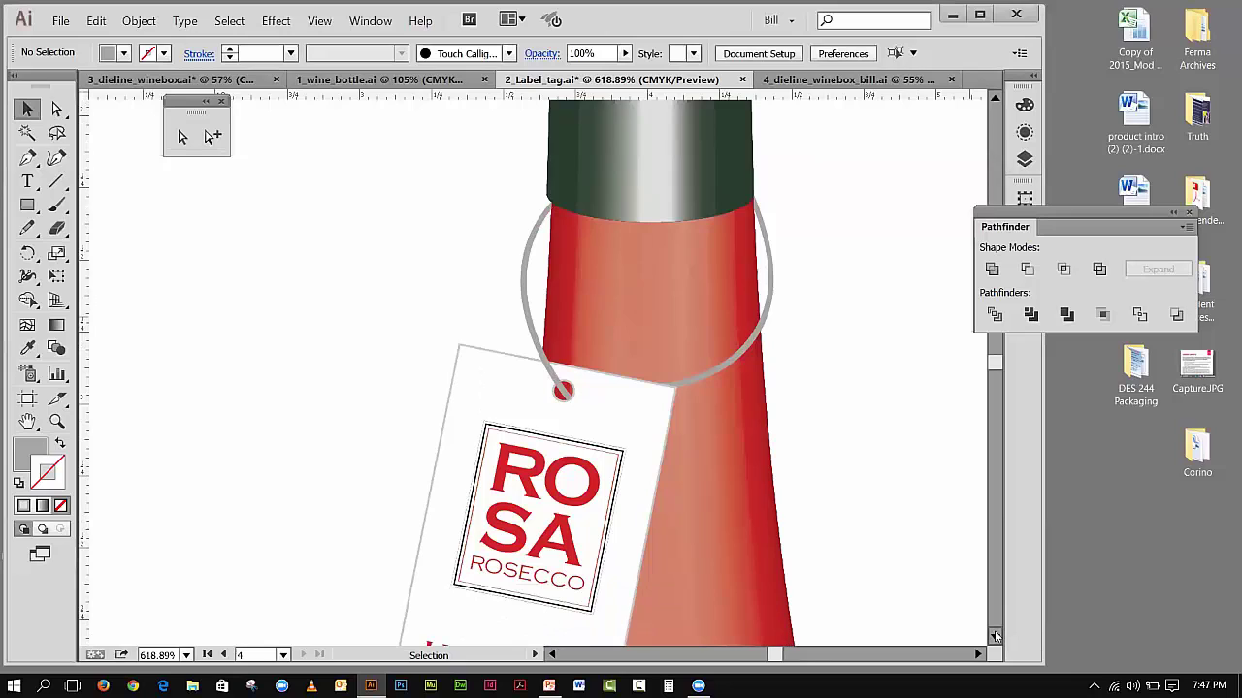
left_click(995, 638)
left_click(995, 638)
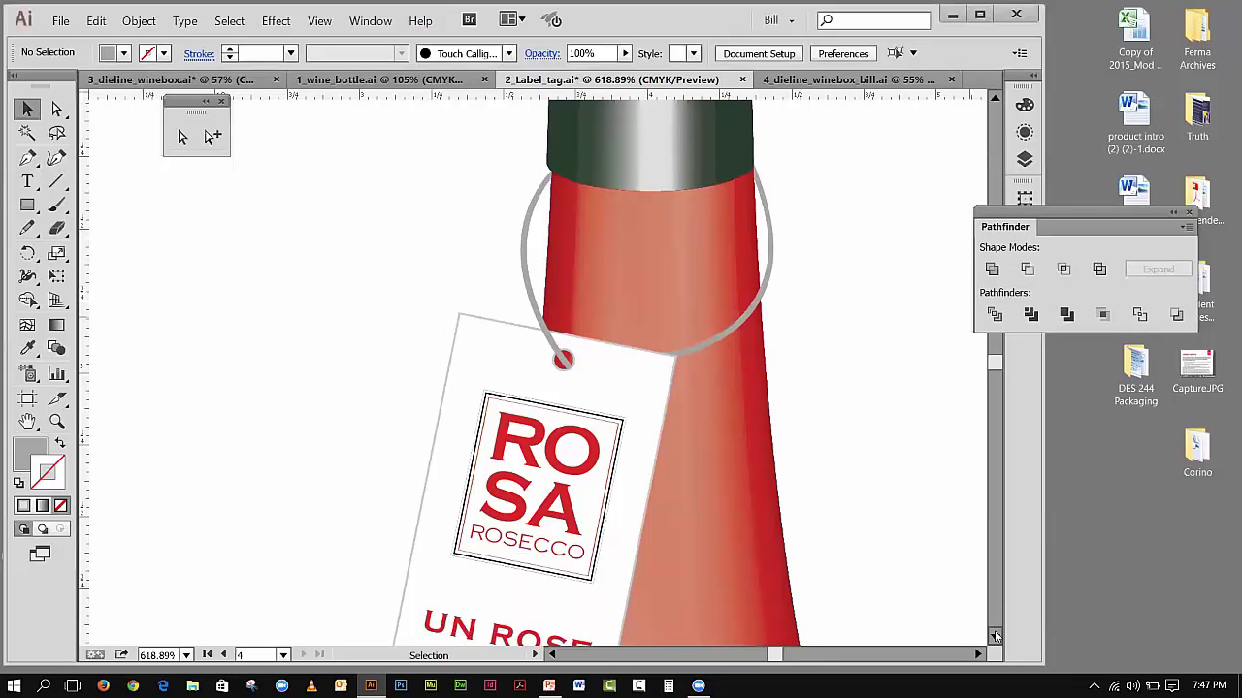
scroll(961, 335, "down", 1)
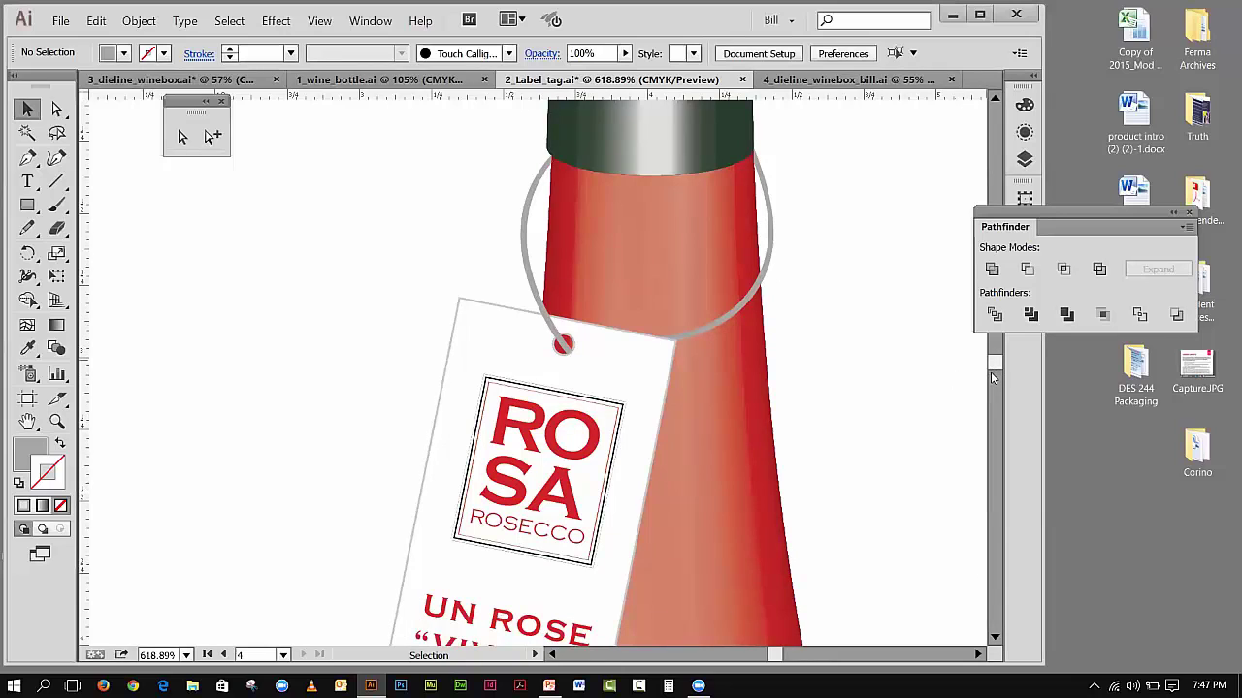
left_click(985, 630)
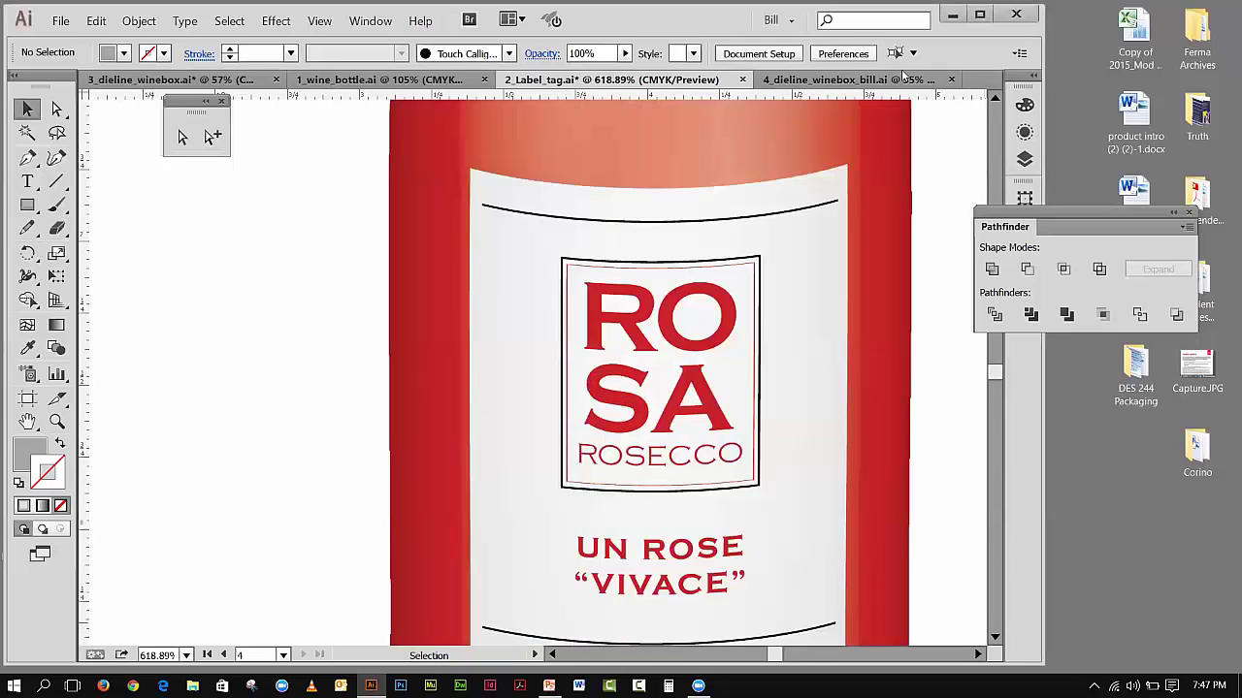
- Fit the artboard, zoom in on the neck and tag, and select the tag group
left_click(326, 21)
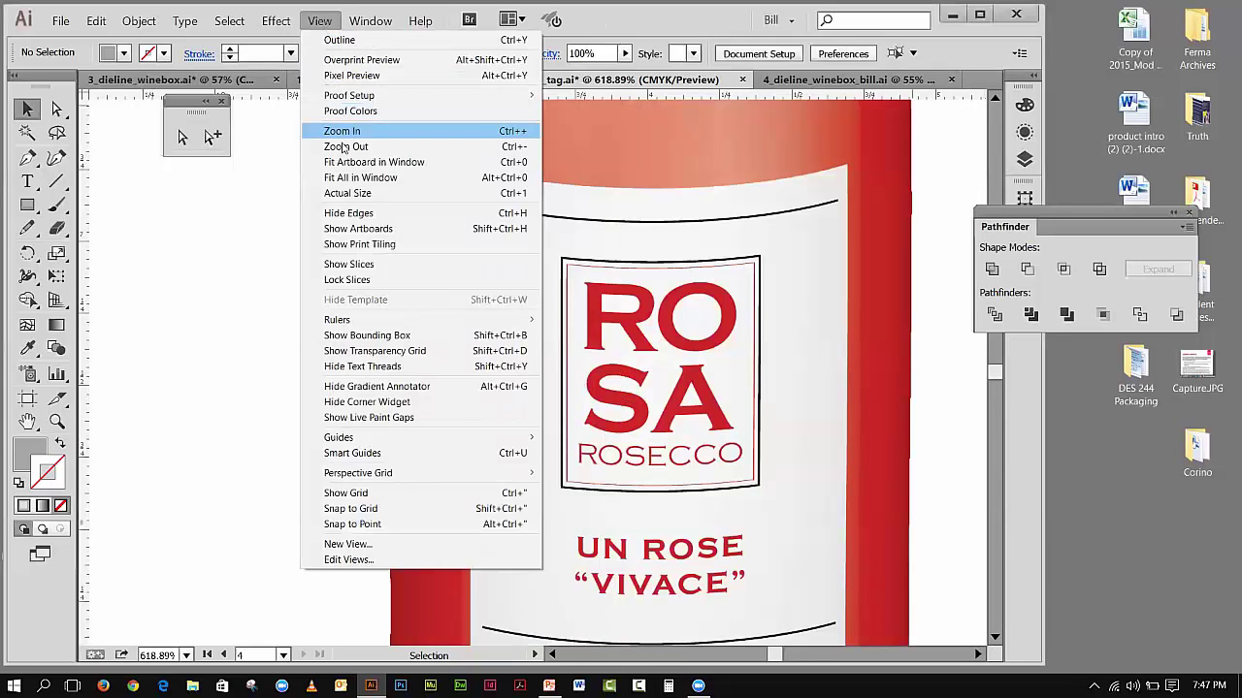
left_click(347, 163)
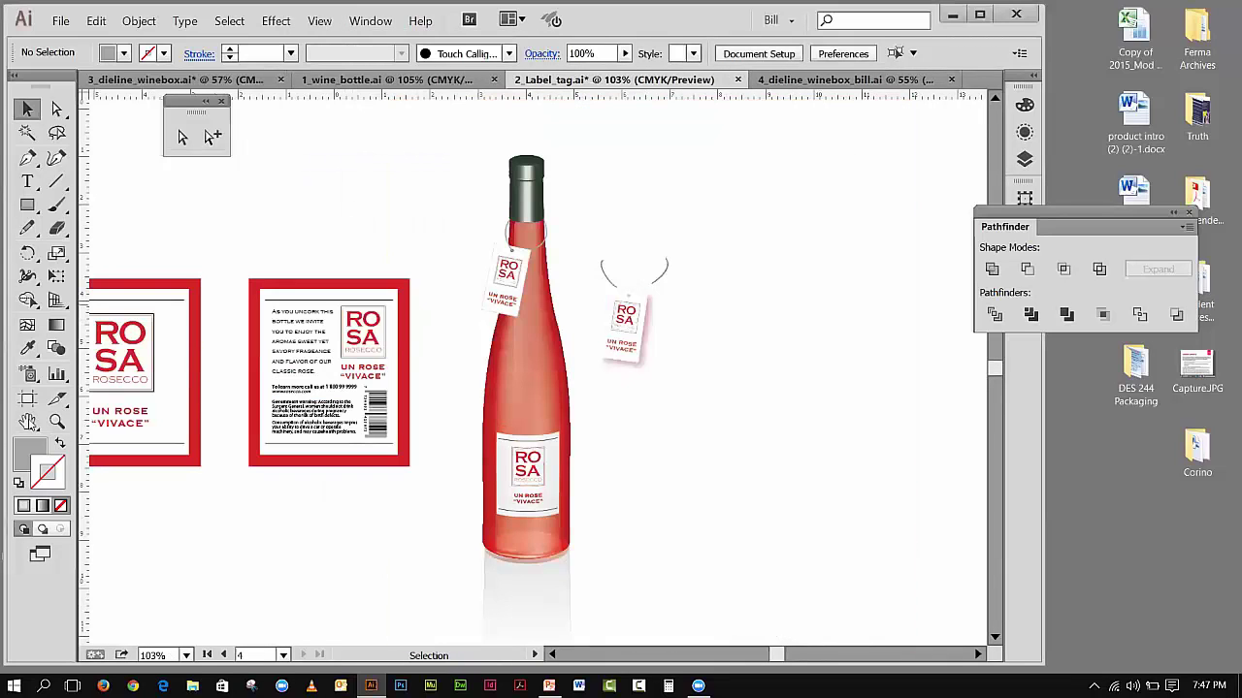
left_click(56, 421)
left_click_drag(405, 217, 623, 353)
left_click(27, 108)
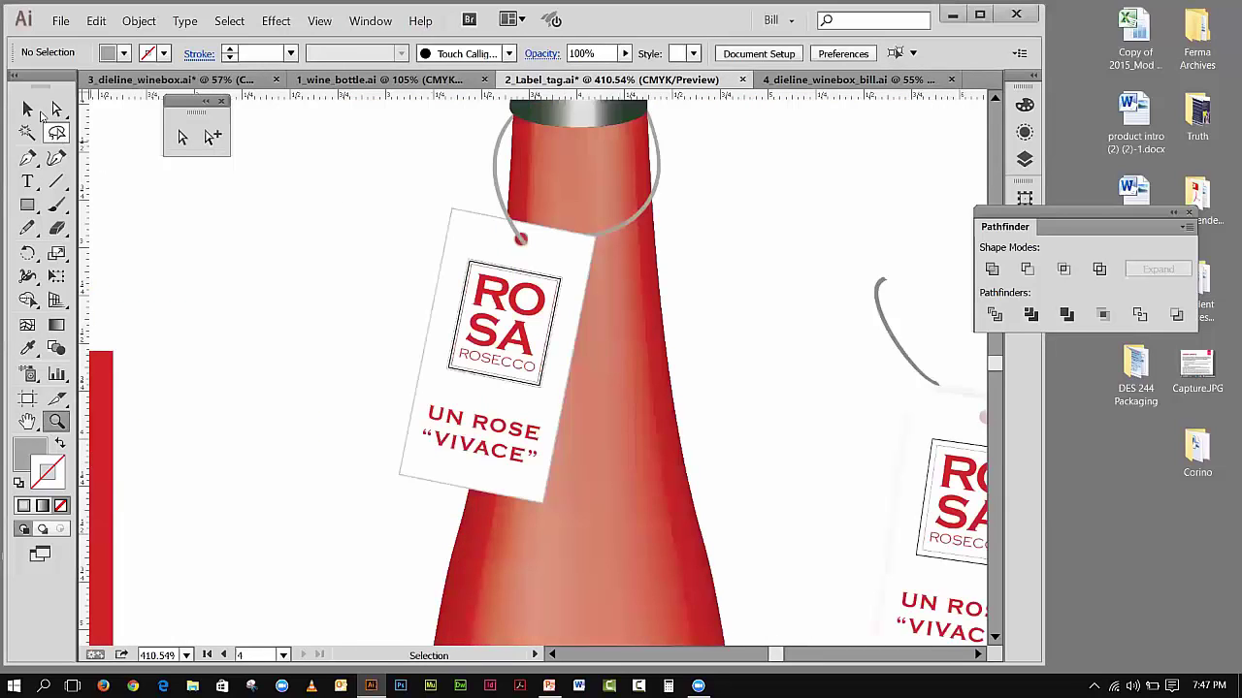
left_click(447, 250)
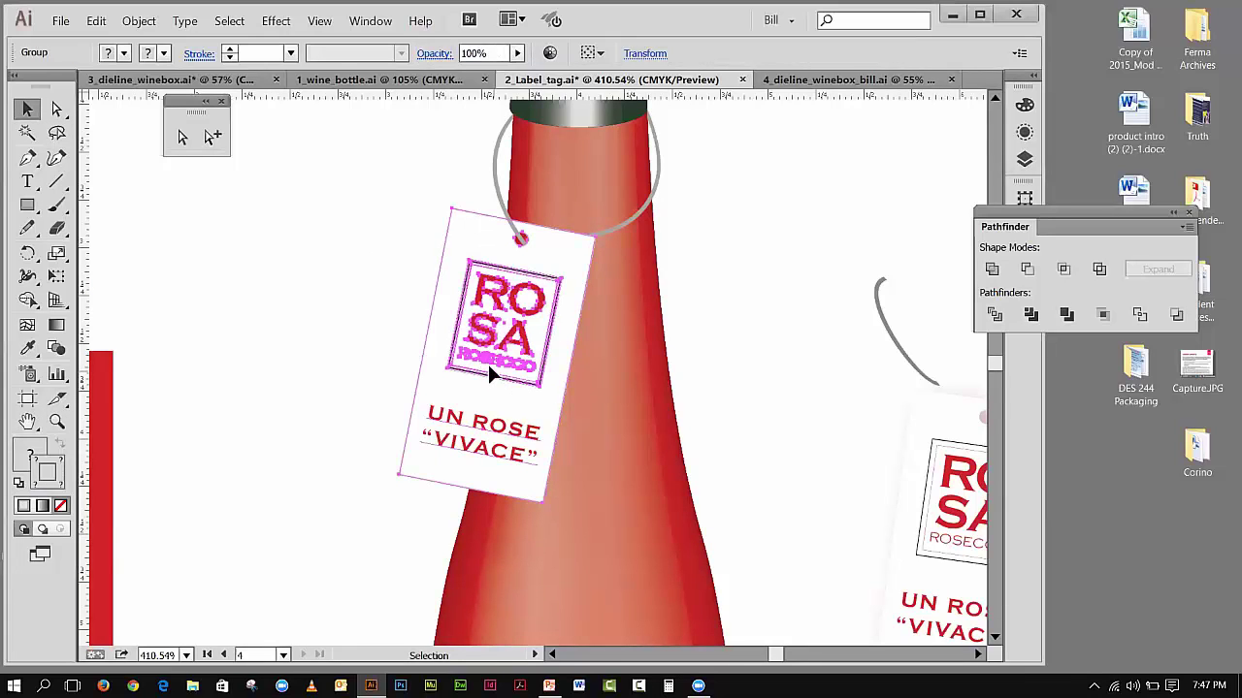
- Open the Drop Shadow settings for the tag, then cancel without applying
left_click(264, 27)
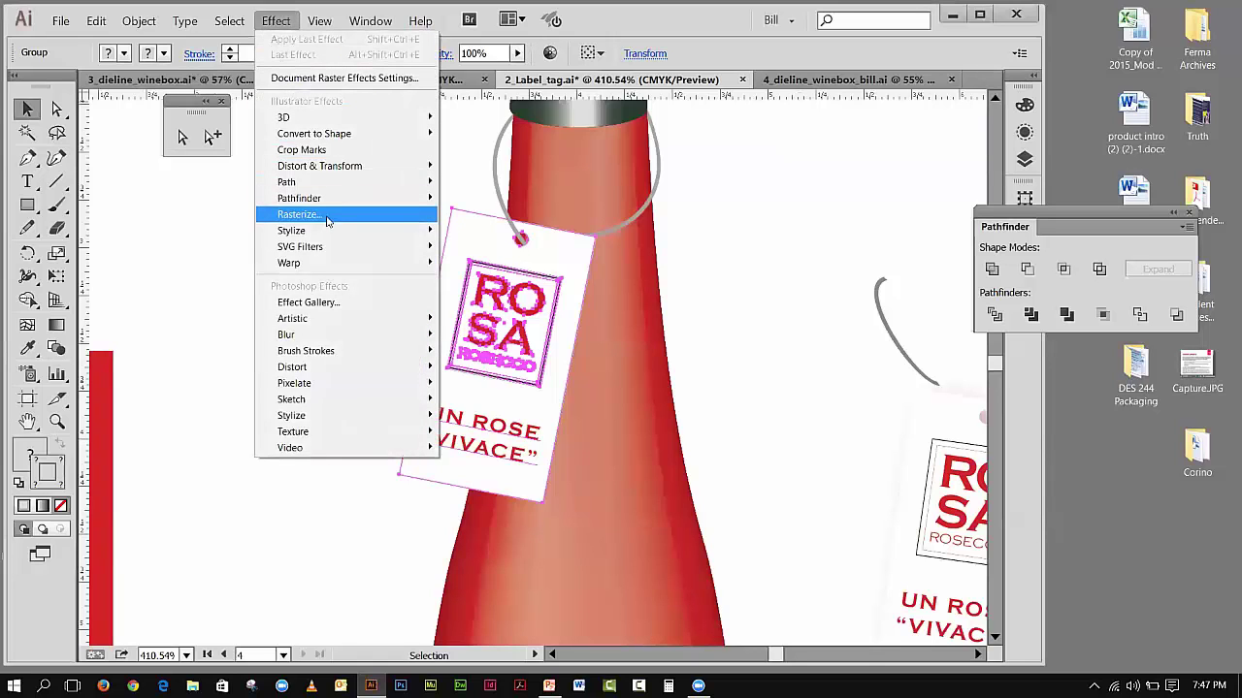
mouse_move(328, 235)
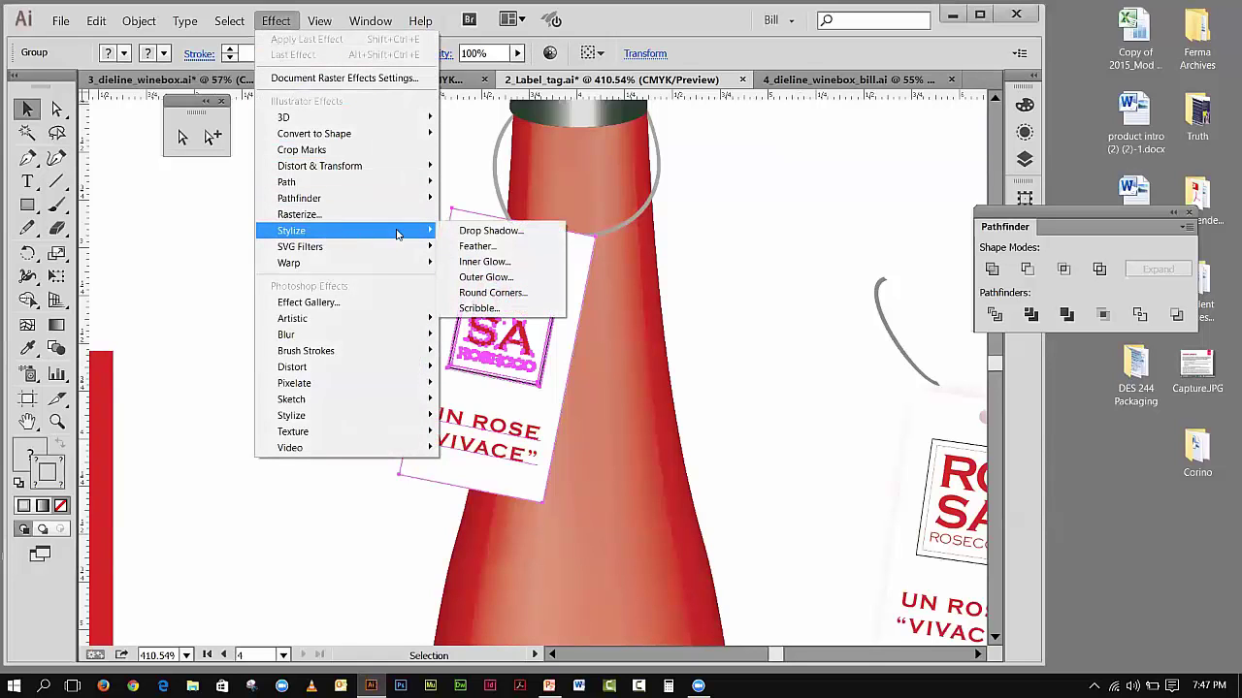
left_click(469, 232)
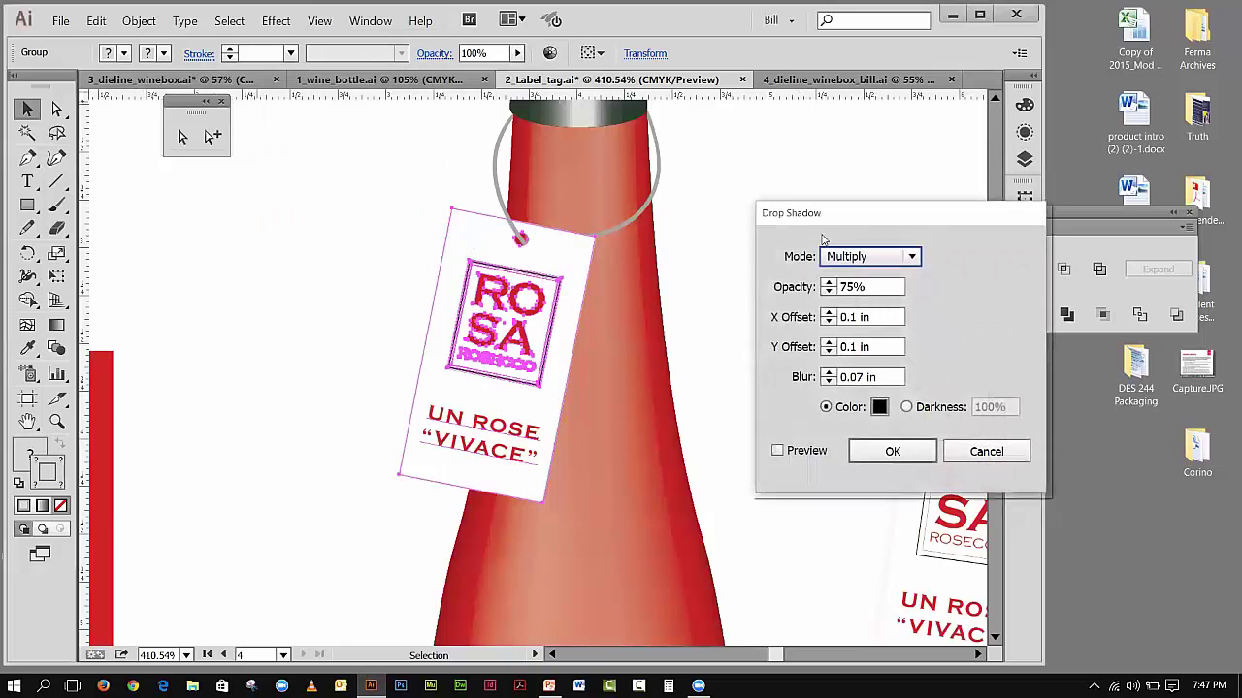
left_click_drag(839, 215, 765, 165)
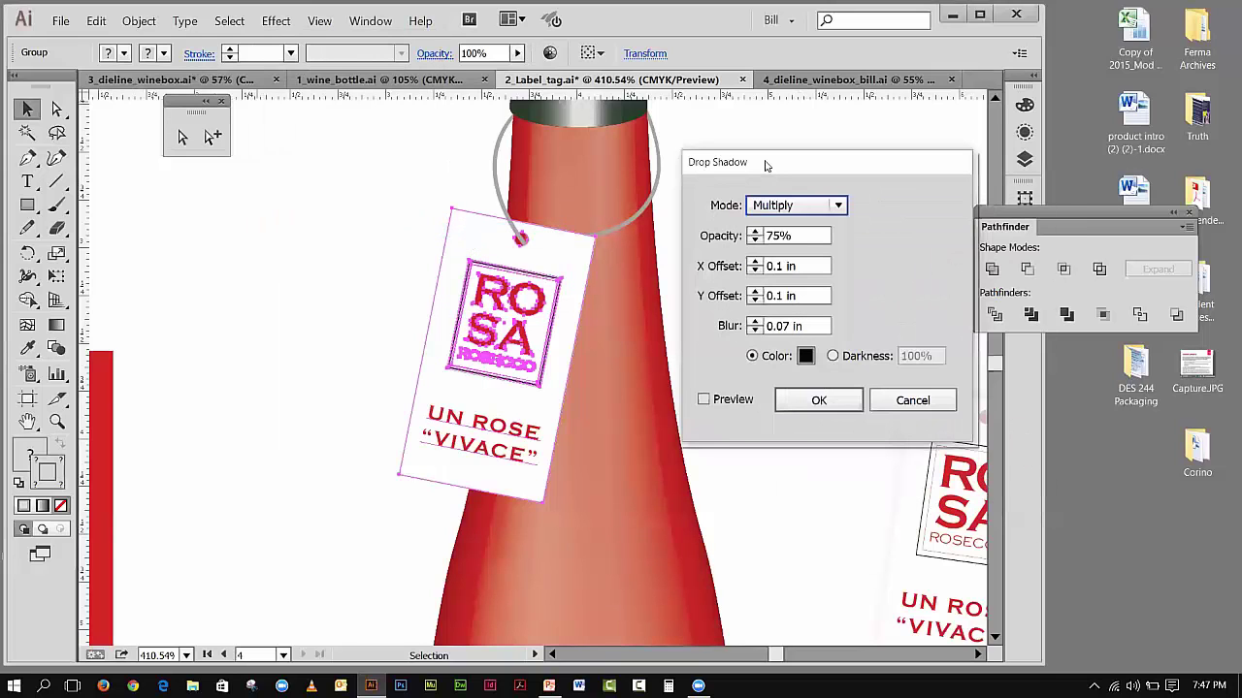
left_click(912, 401)
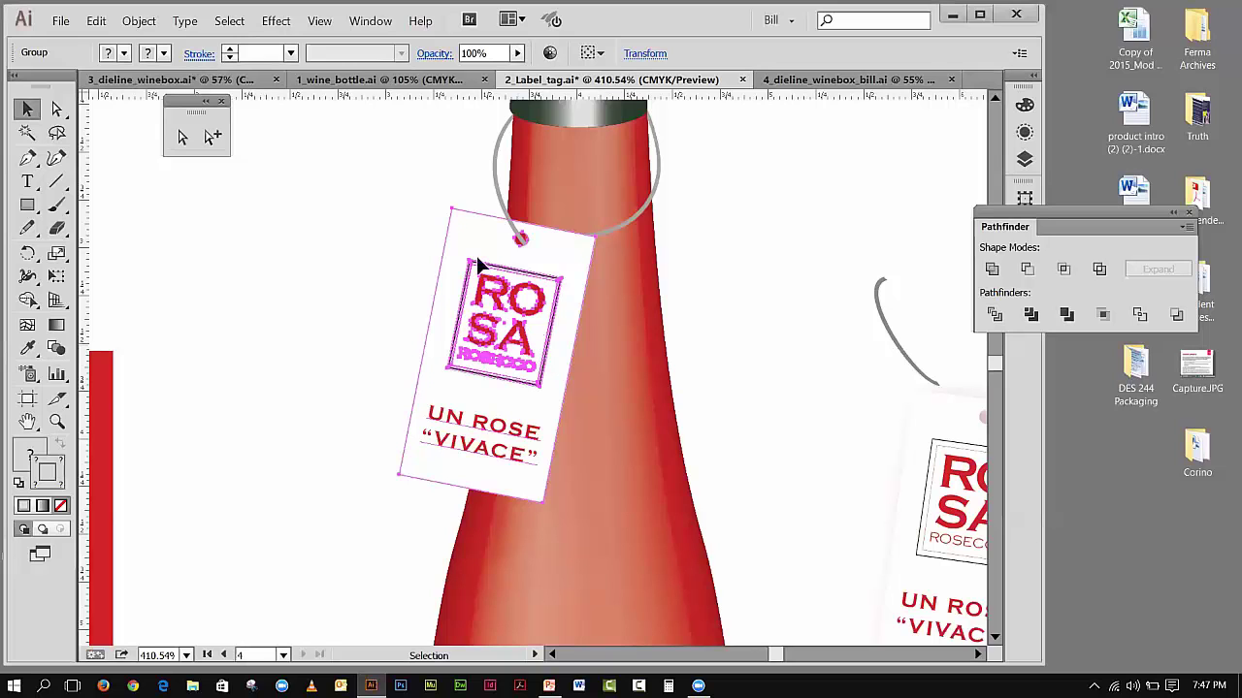
- Toggle selection edges off, on, and off again, leaving edges hidden
left_click(319, 23)
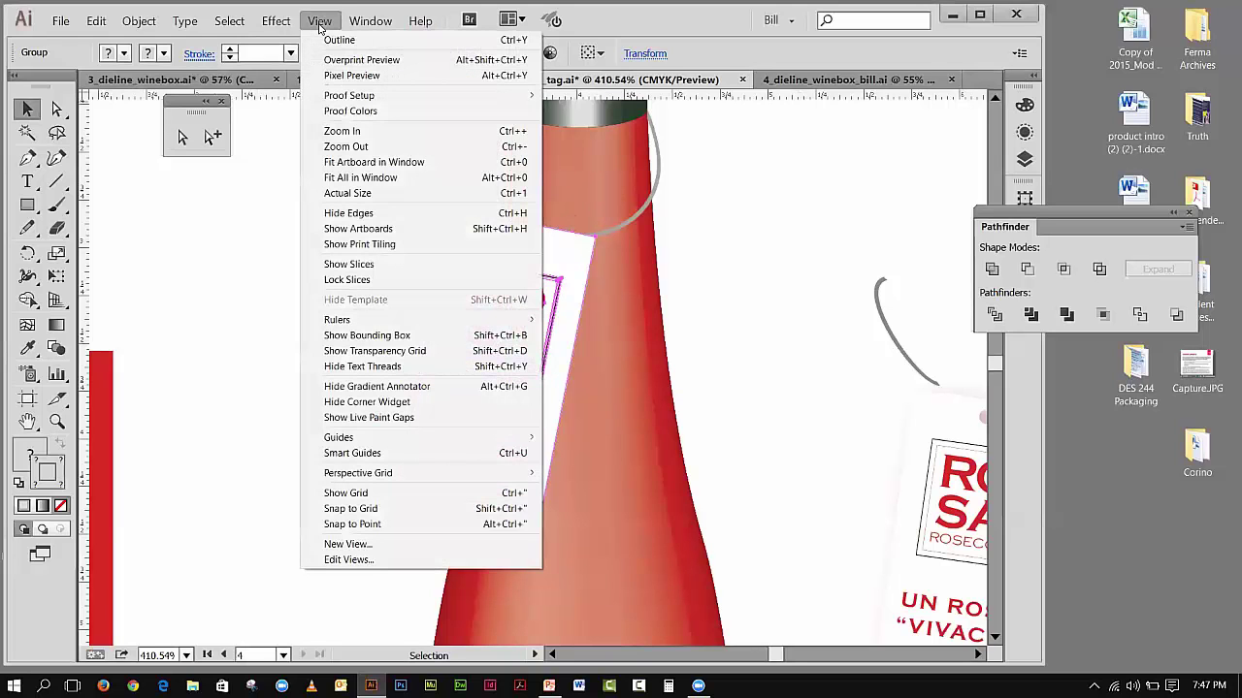
left_click(349, 213)
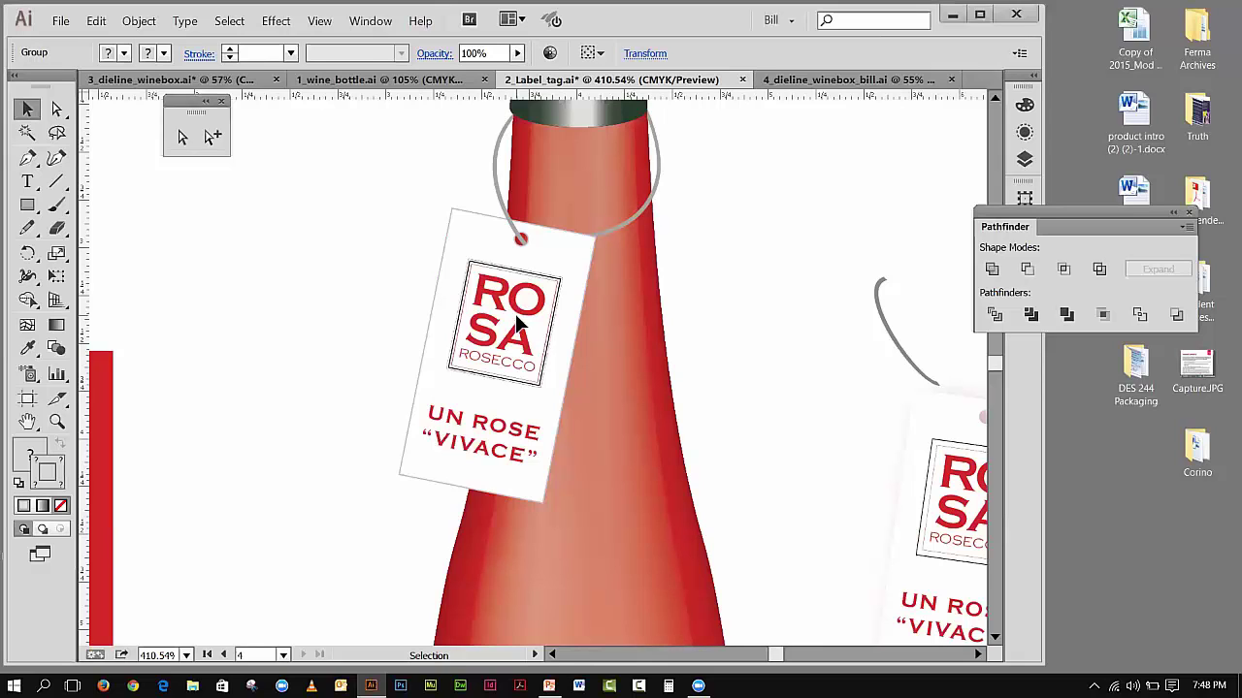
left_click(320, 20)
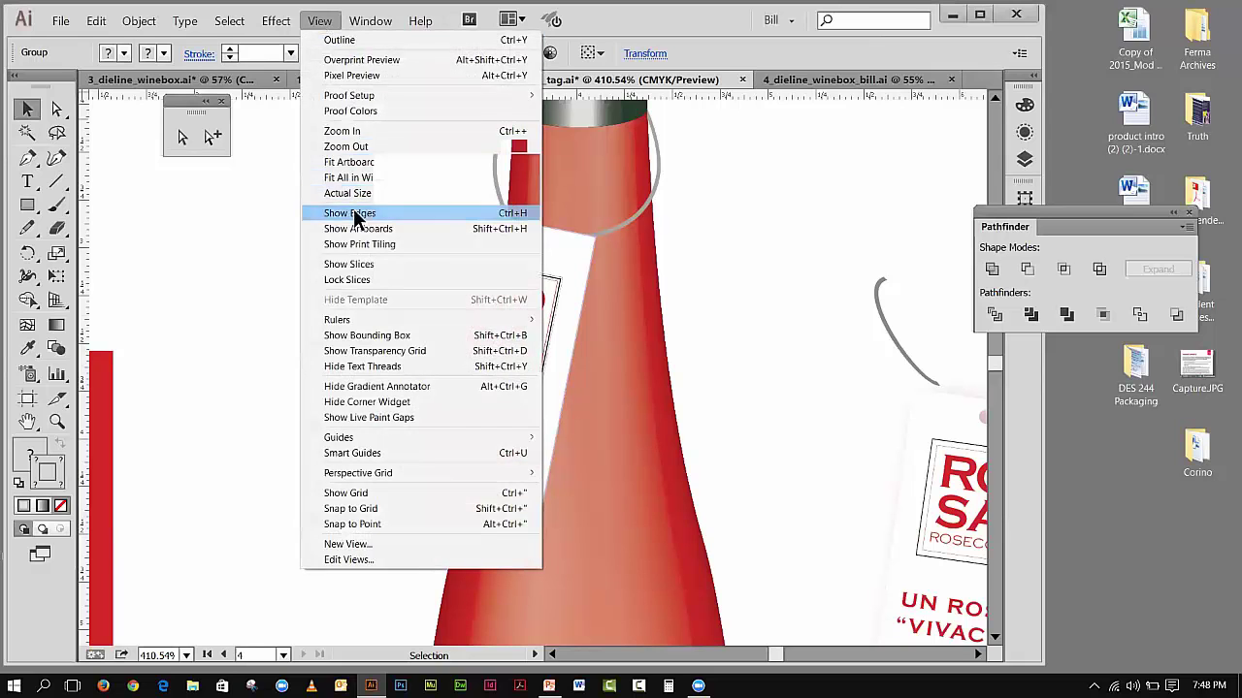
left_click(353, 212)
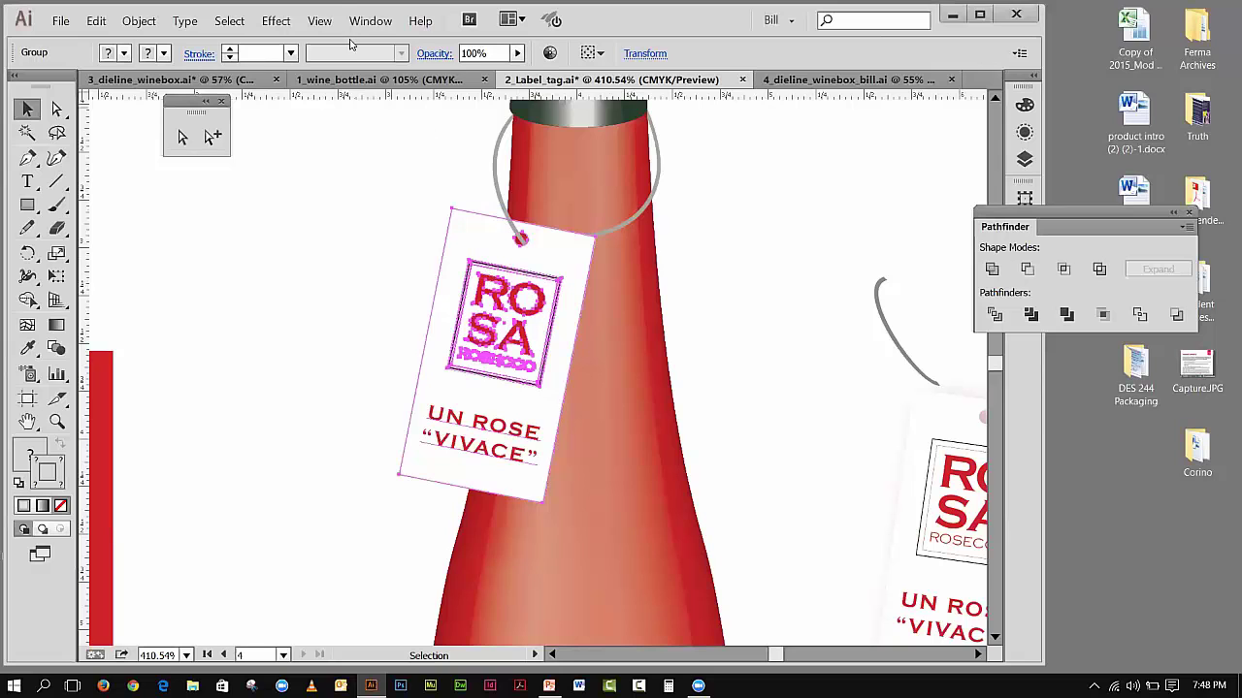
left_click(319, 20)
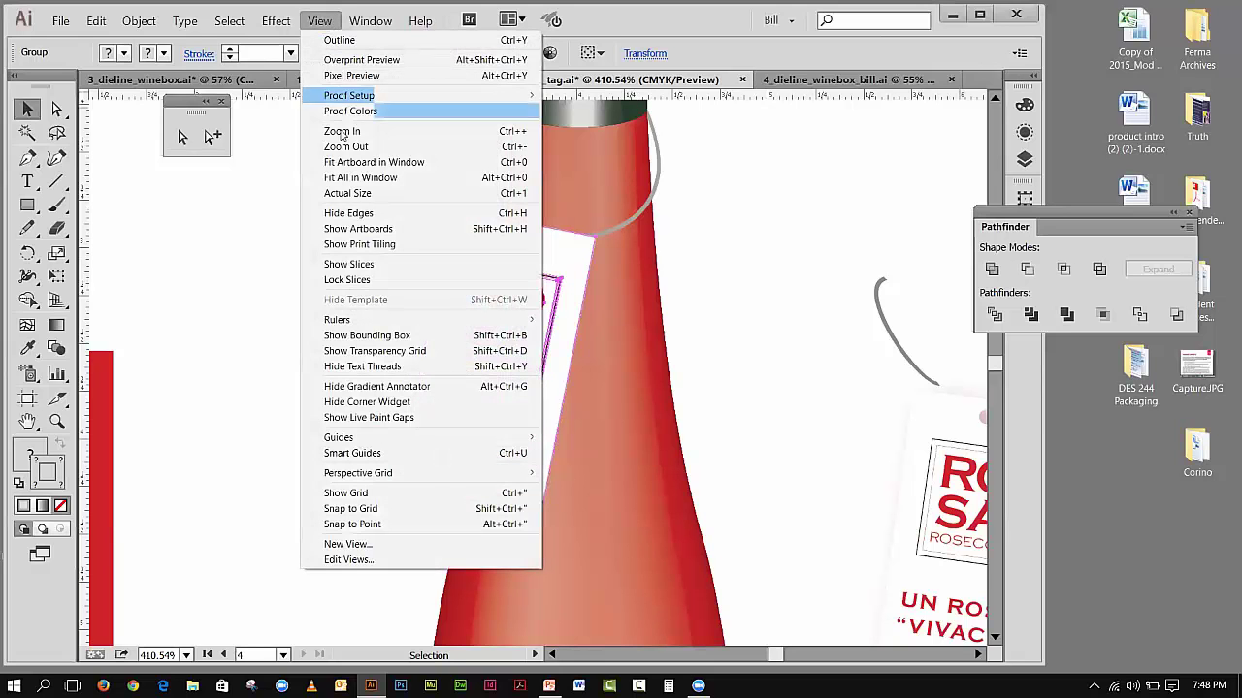
left_click(342, 214)
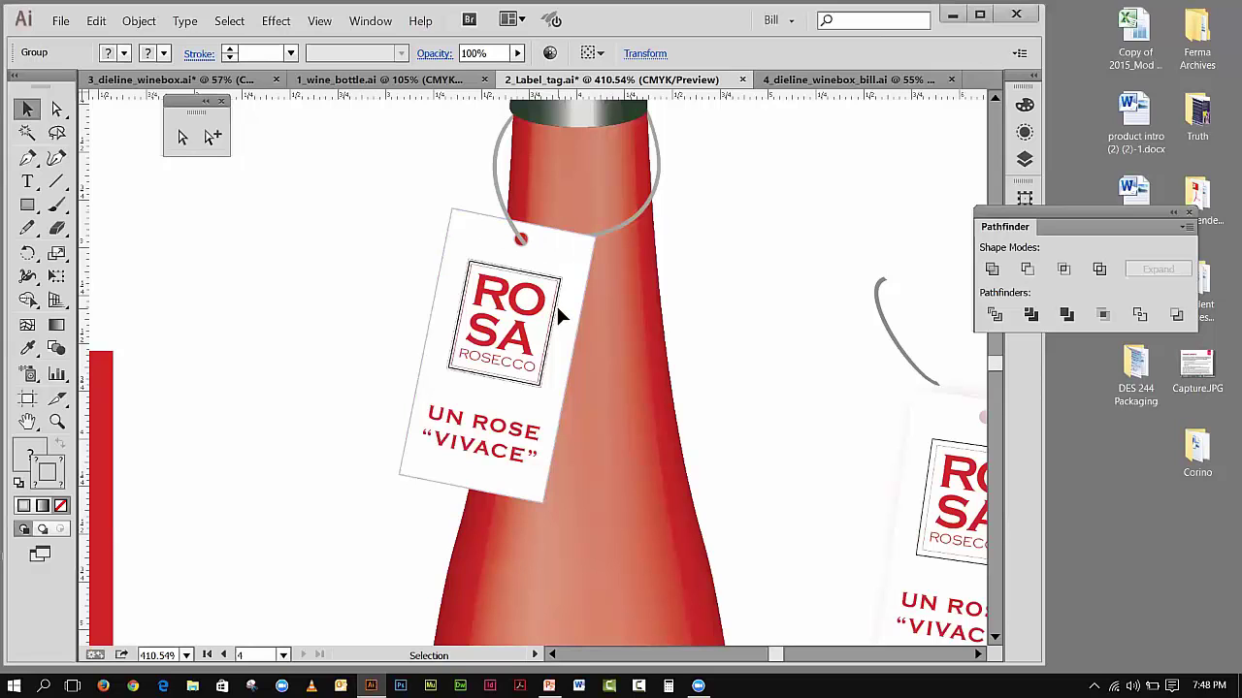
- Start a Drop Shadow on the hang tag with Preview turned on
left_click(277, 21)
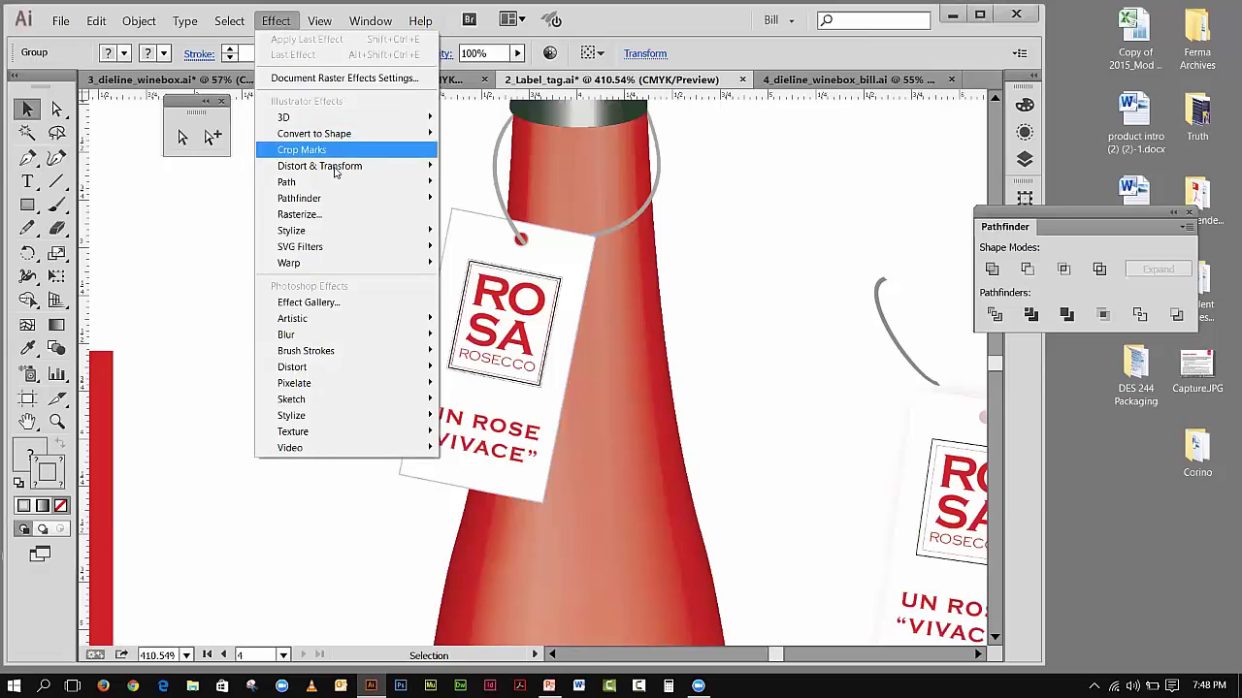
mouse_move(335, 231)
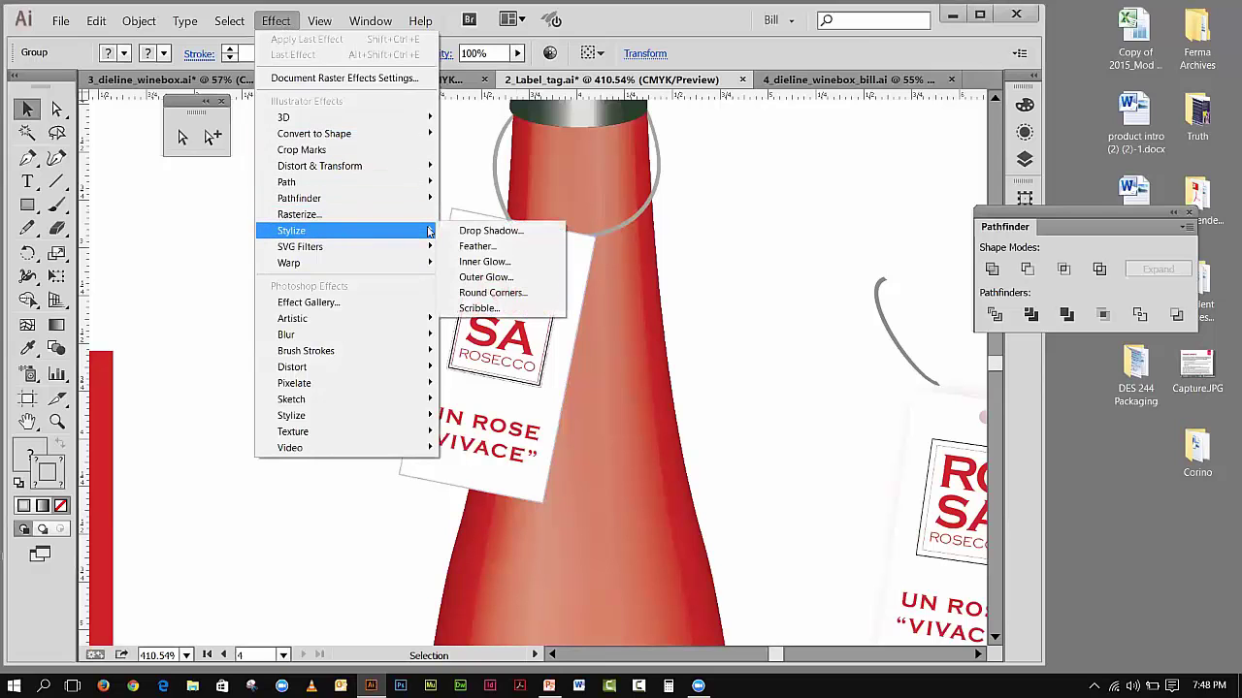
left_click(492, 230)
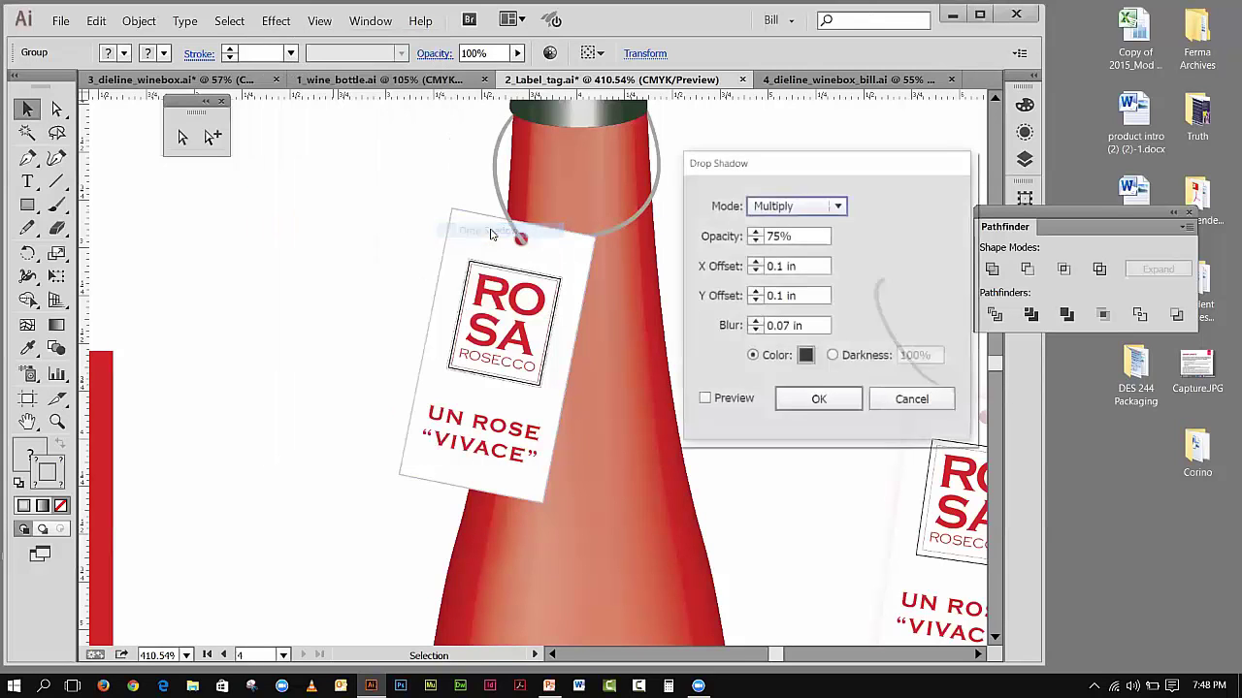
left_click(704, 400)
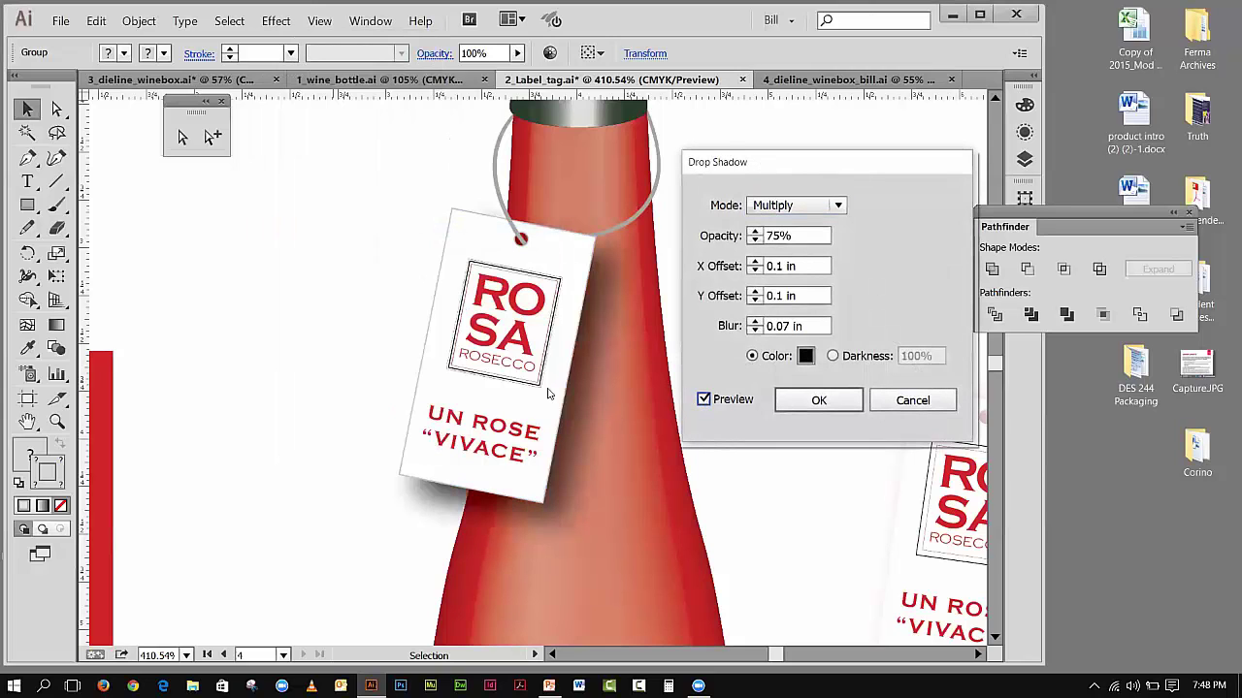
left_click_drag(738, 164, 759, 141)
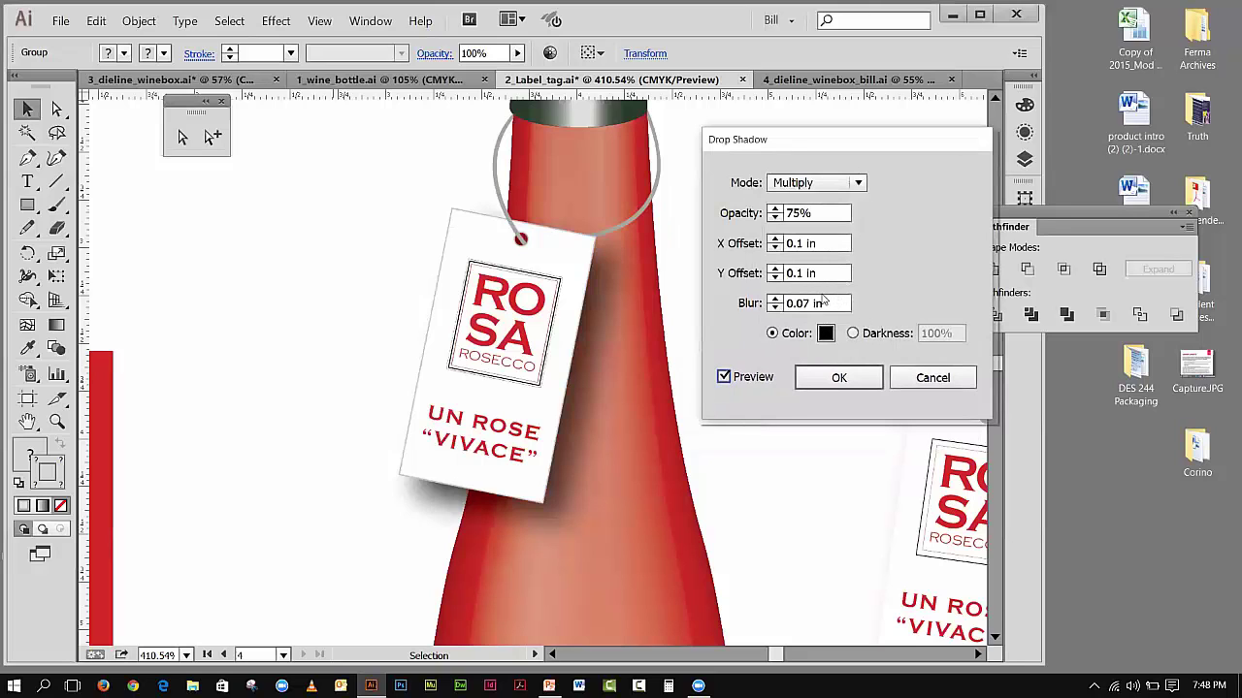
- Set the shadow blur to 0.01 in and select the Y offset value
left_click(775, 308)
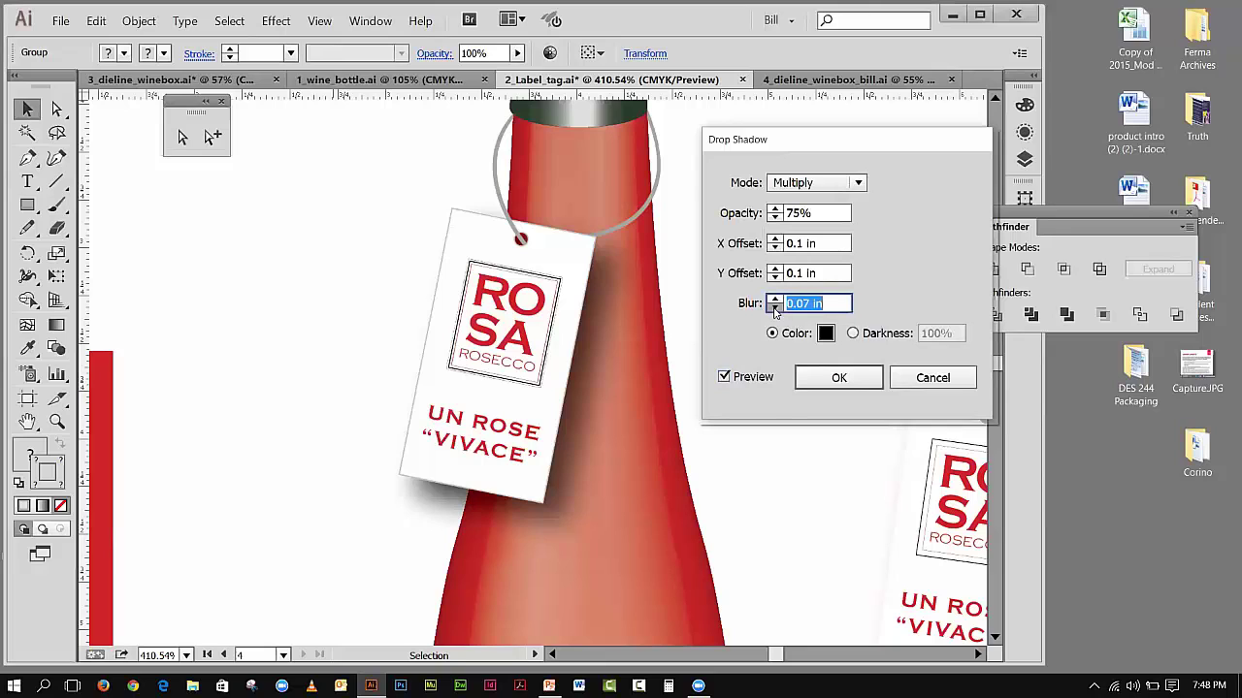
left_click(775, 308)
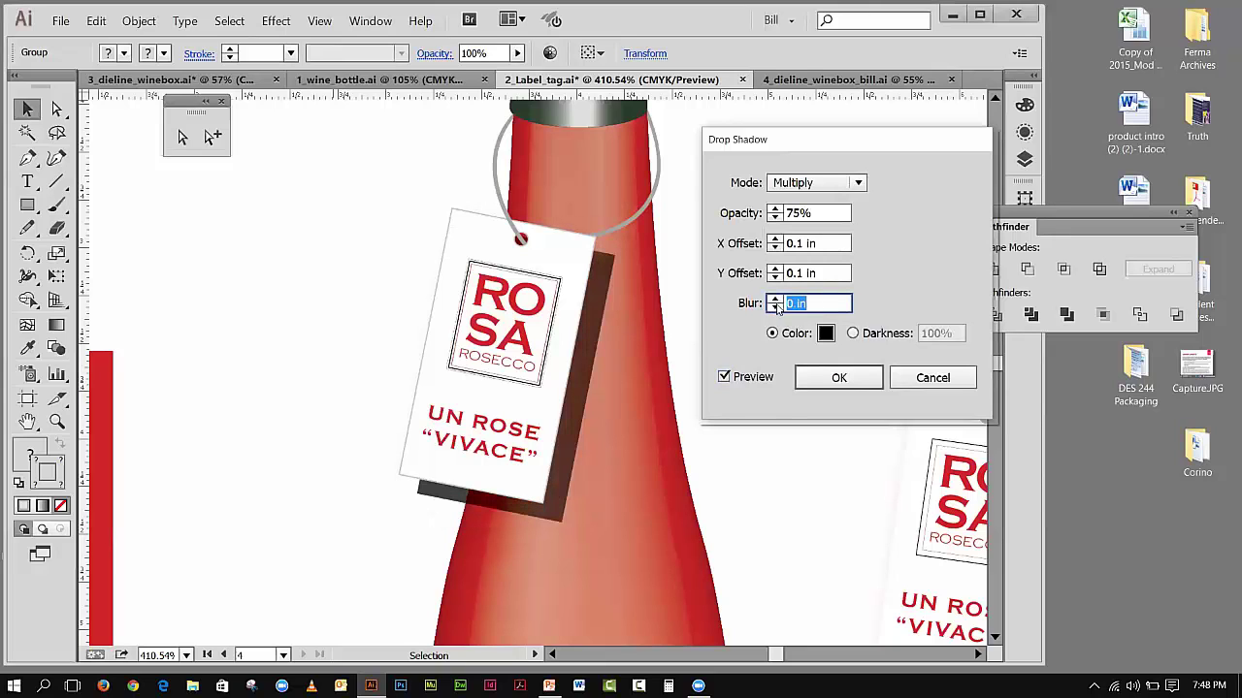
left_click(776, 300)
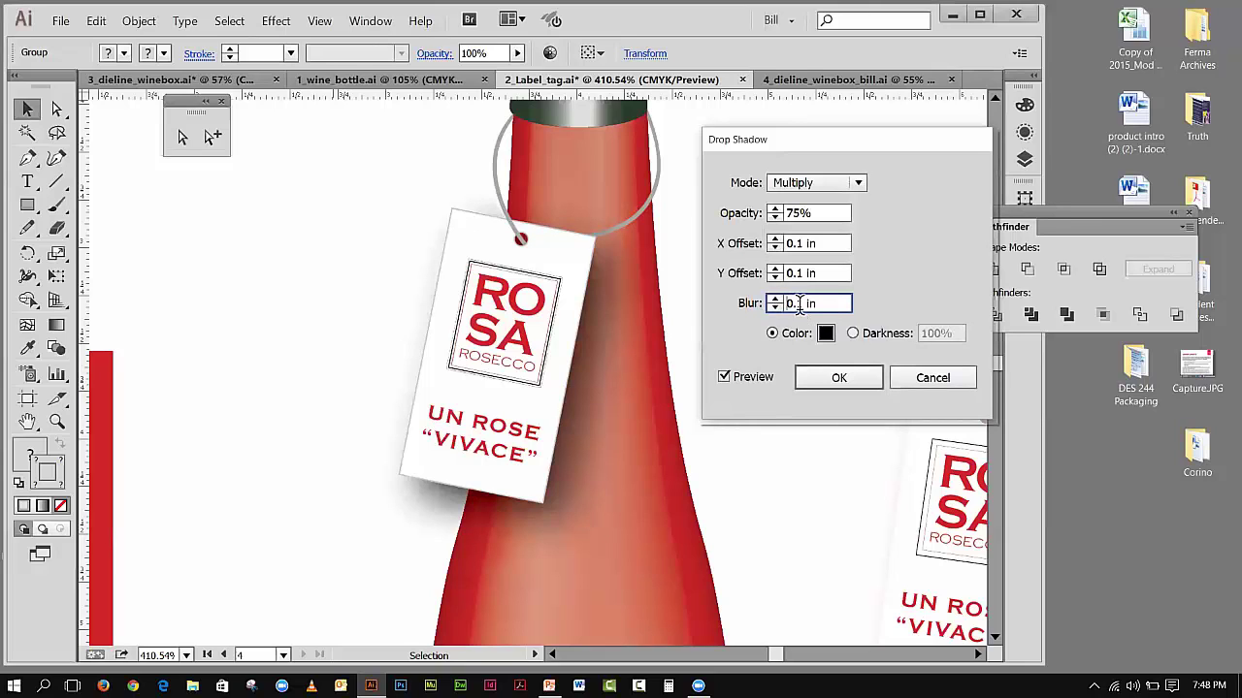
left_click_drag(803, 304, 795, 304)
type("01")
left_click(803, 273)
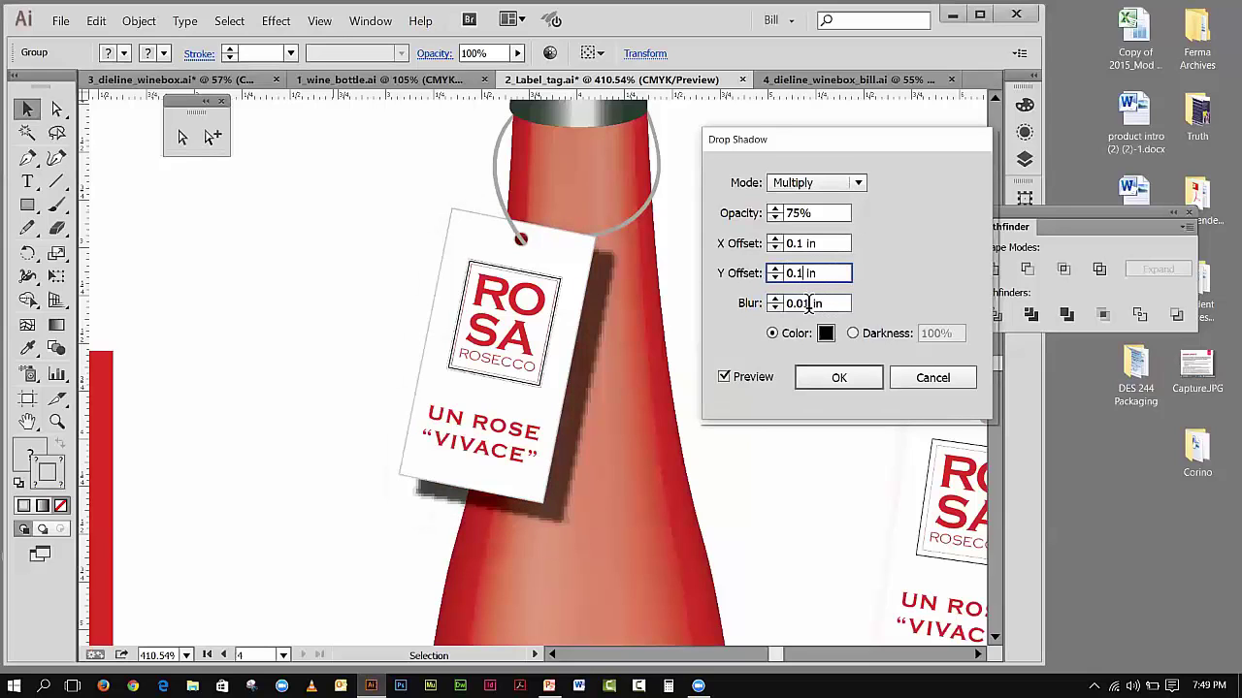
left_click_drag(828, 273, 787, 273)
- Apply the drop shadow, then change Document Setup units from inches to Pixels
left_click(940, 380)
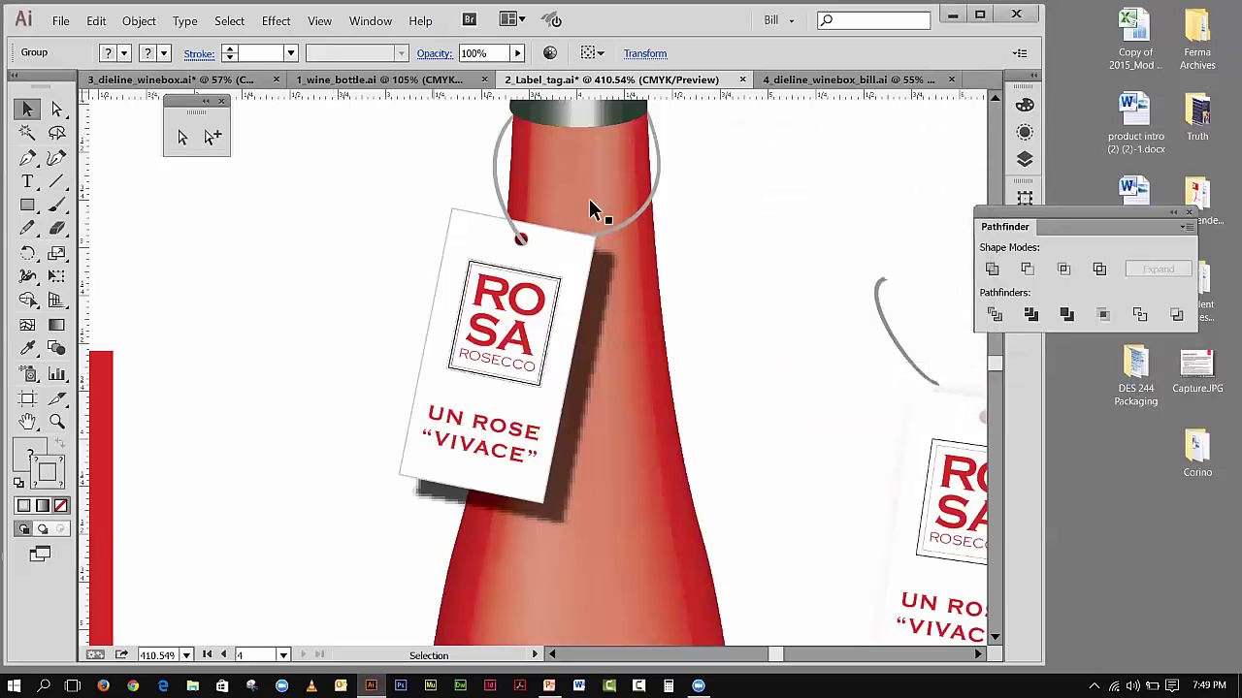
left_click(60, 21)
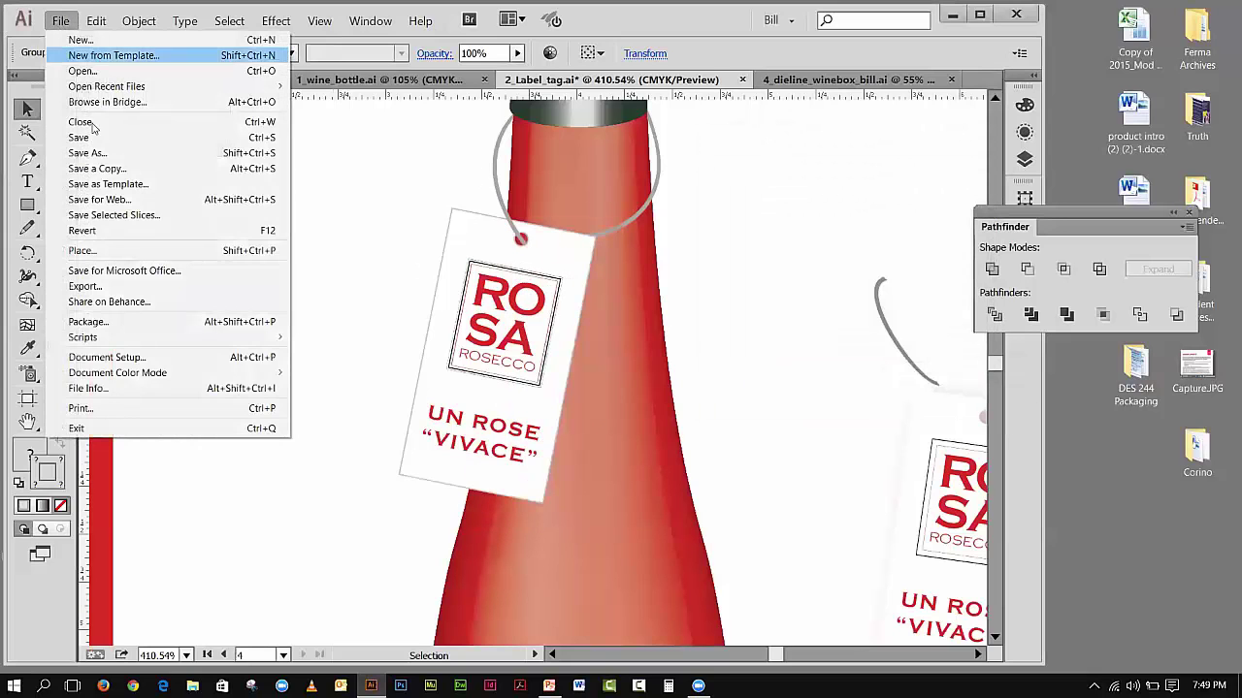
left_click(107, 358)
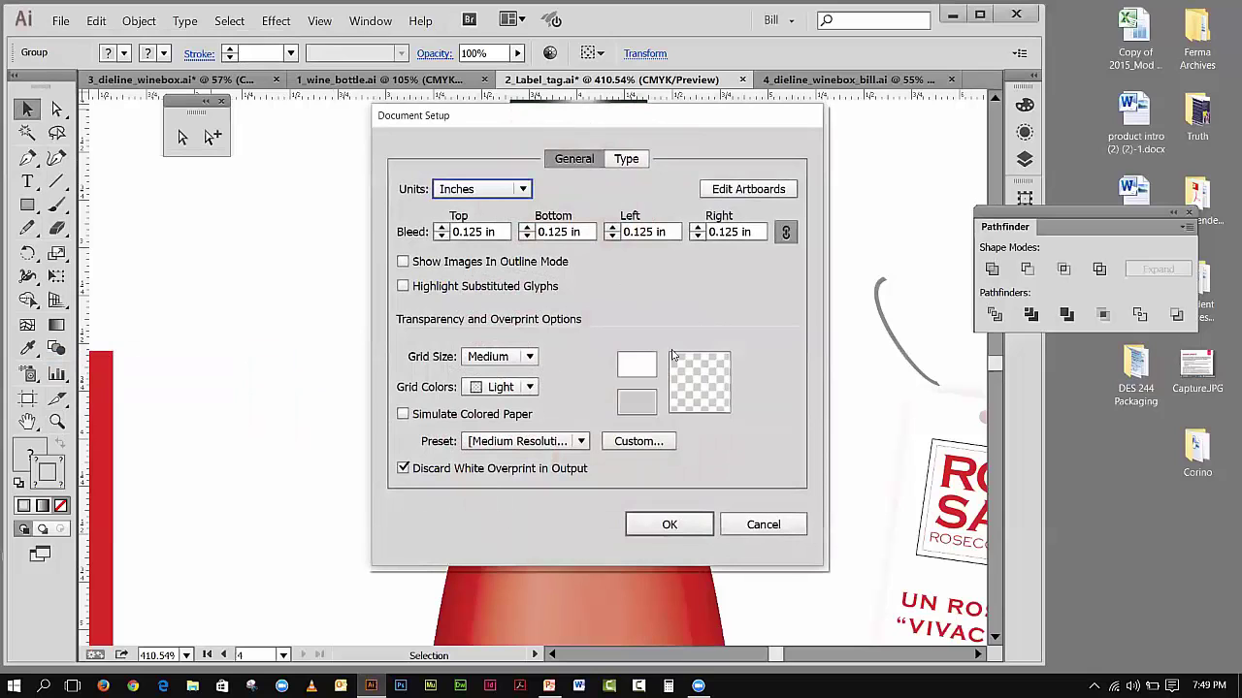
left_click(519, 189)
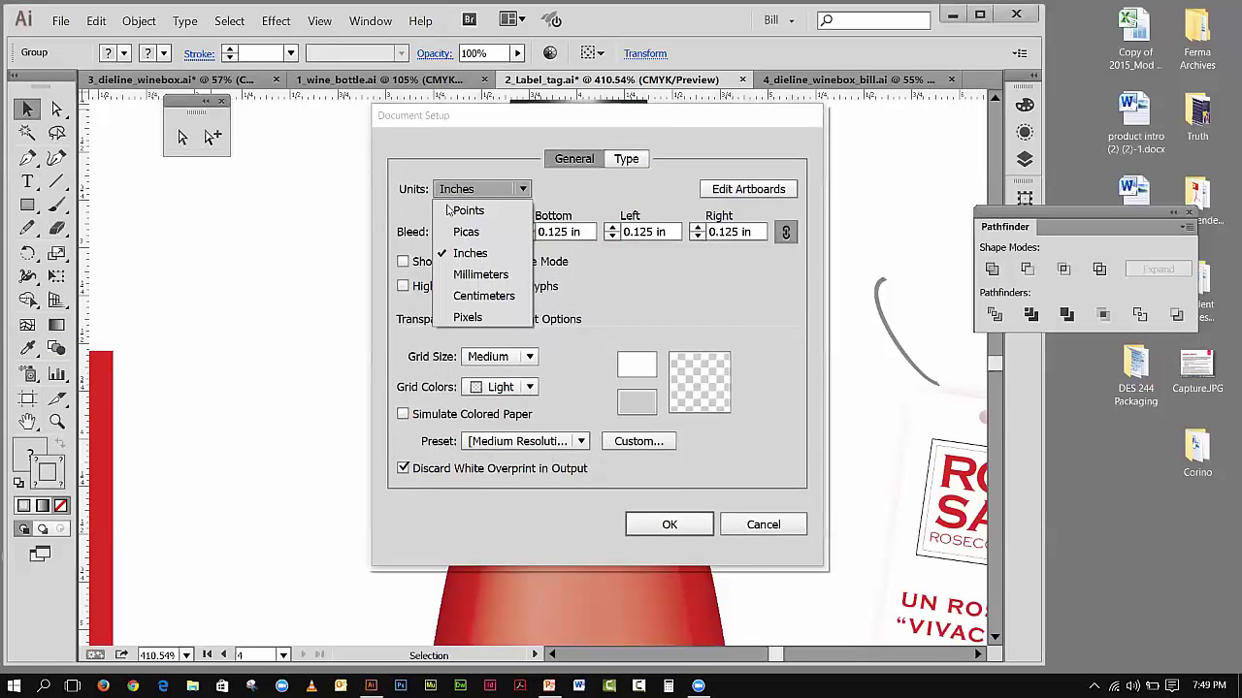
left_click(468, 317)
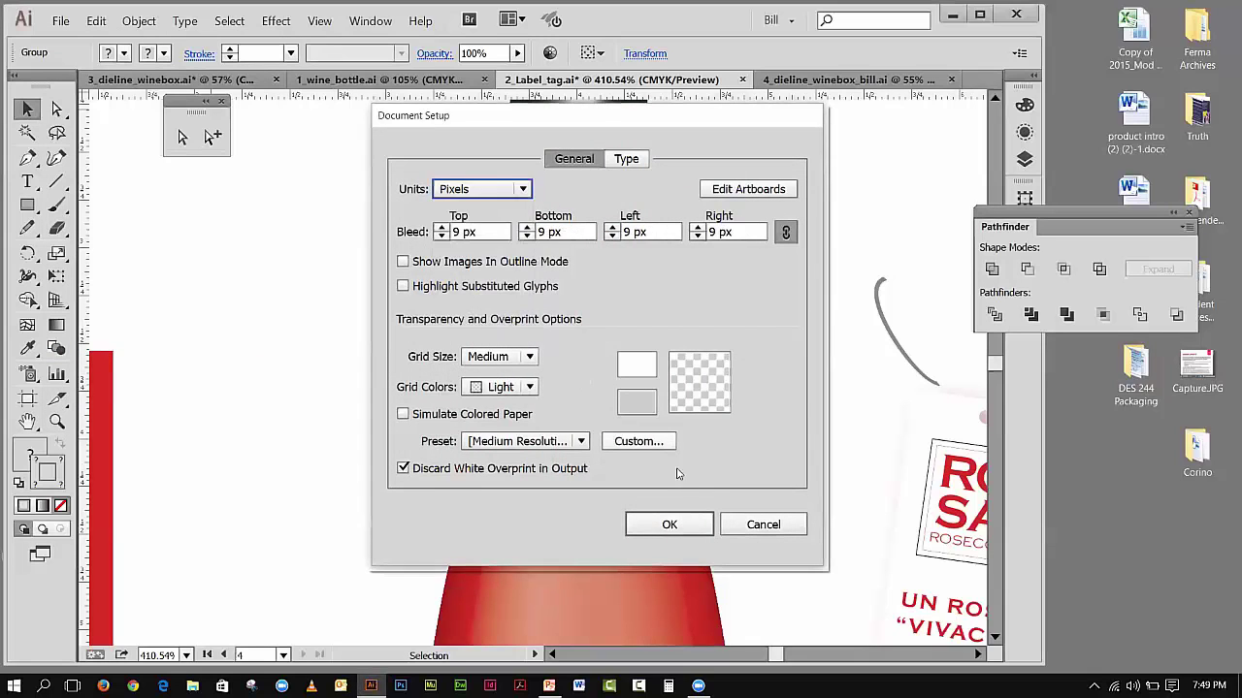
left_click(669, 525)
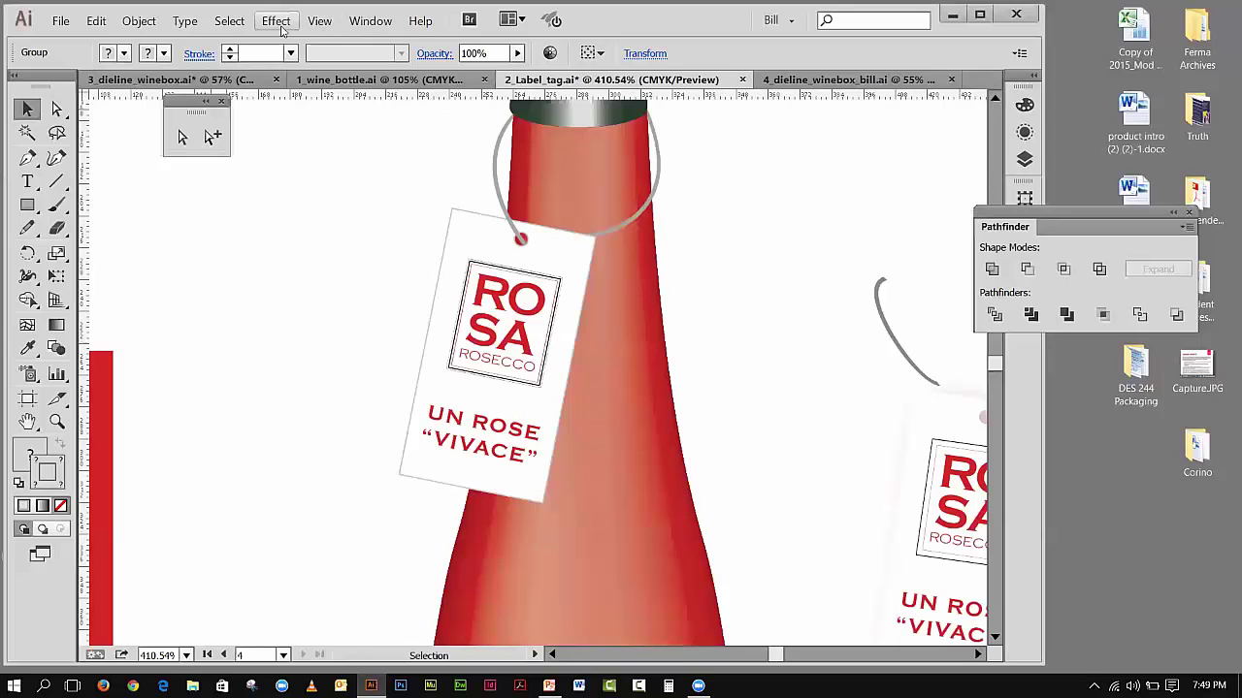
- Start a new Drop Shadow on the ROSA tag with Preview enabled
left_click(276, 20)
left_click(491, 230)
left_click(276, 20)
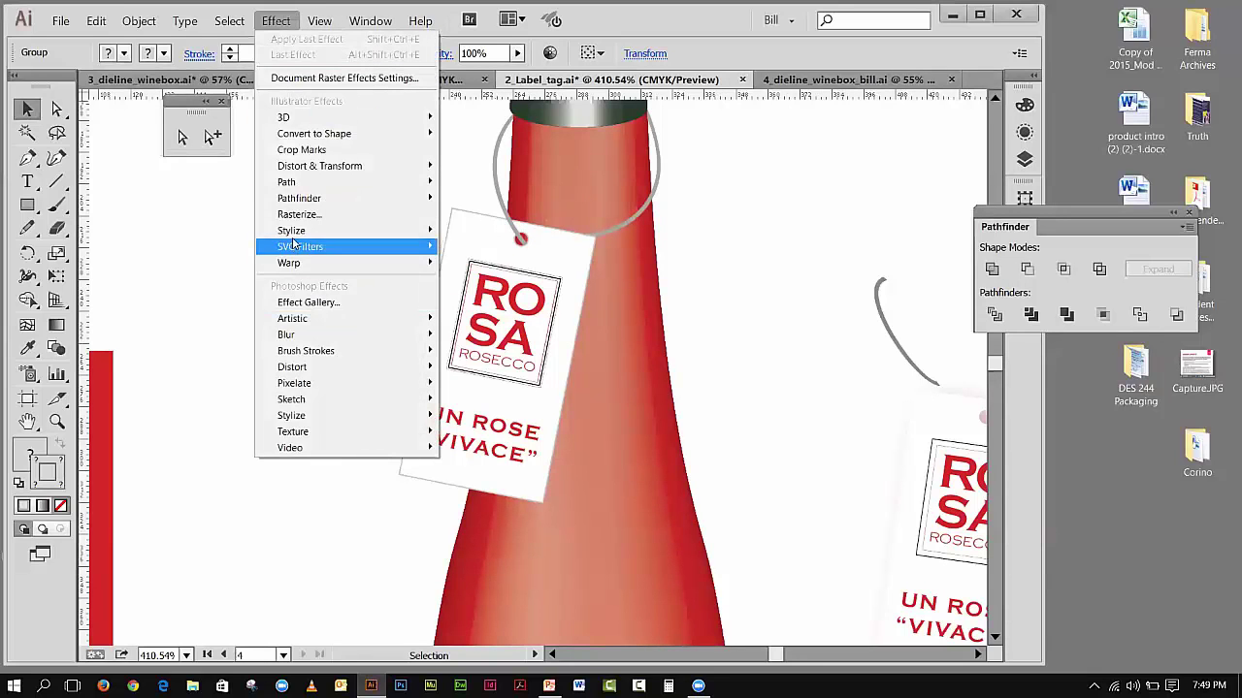
mouse_move(326, 234)
left_click(490, 231)
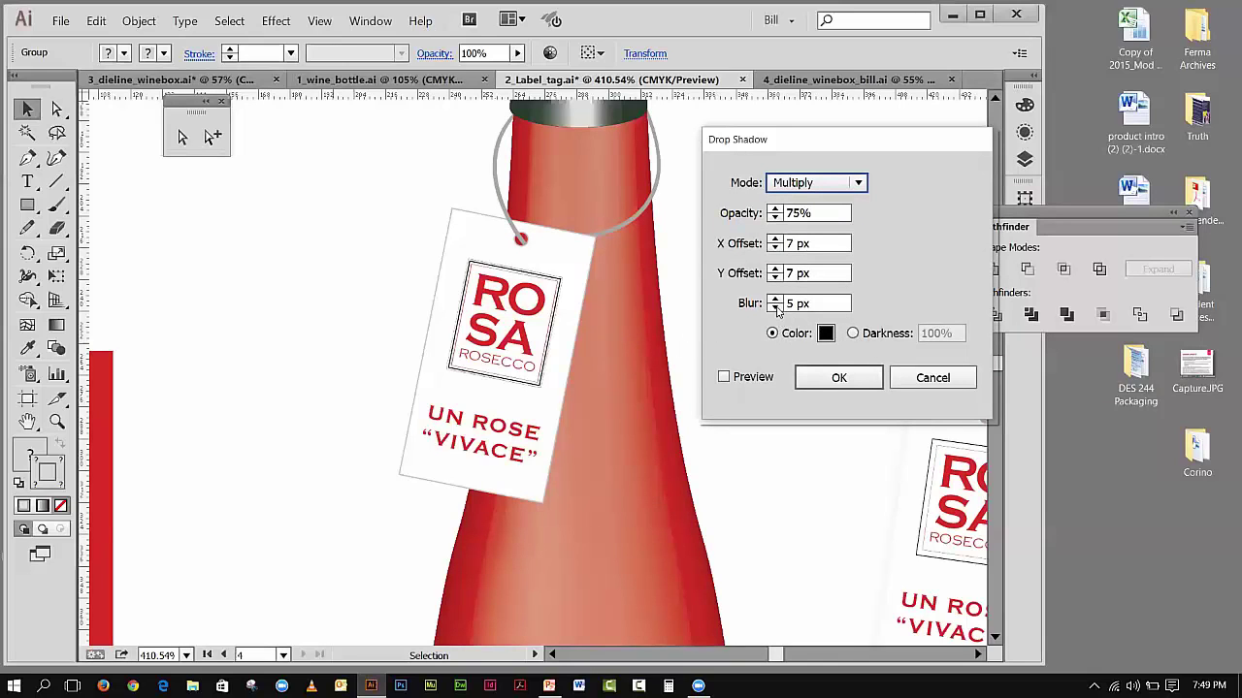
left_click(723, 378)
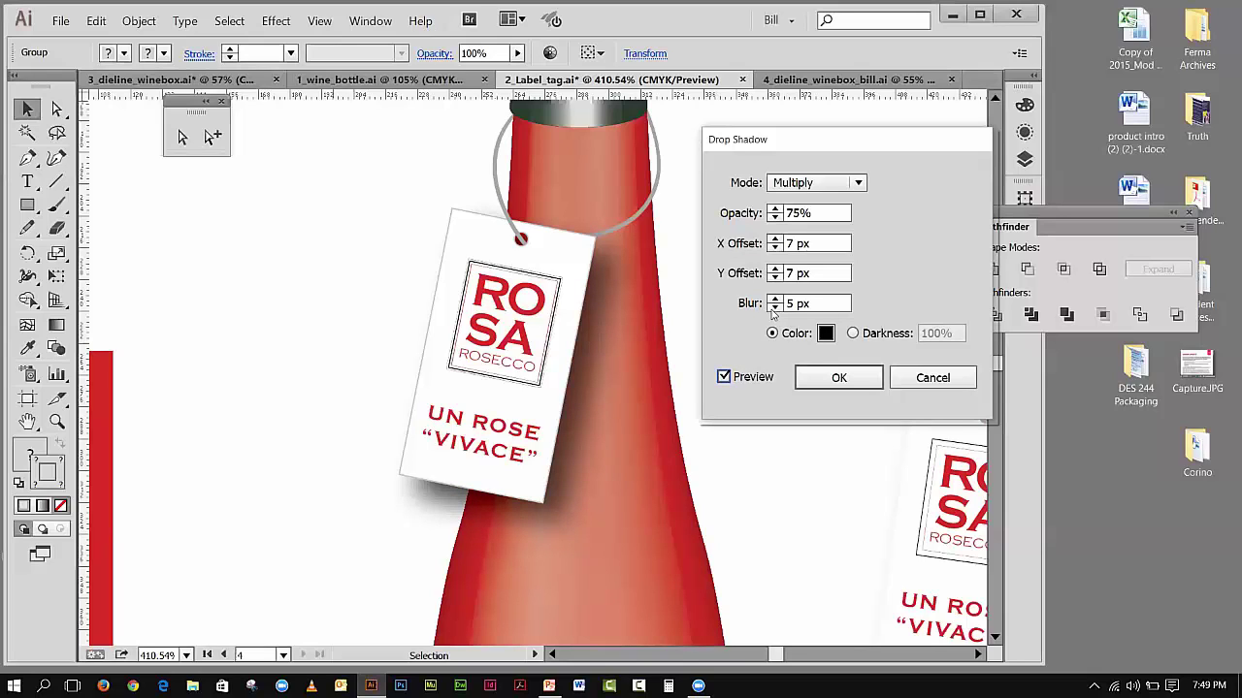
- Reduce the shadow blur step by step down to 1 px
left_click(775, 310)
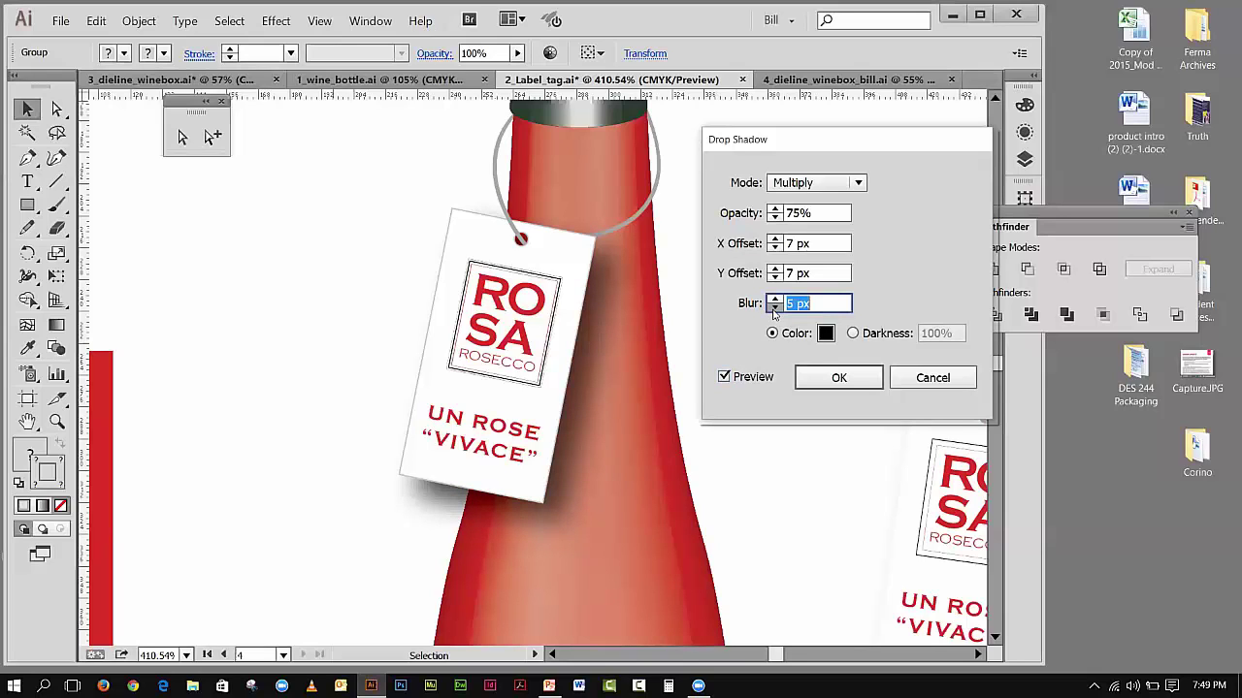
left_click(774, 309)
left_click(774, 309)
left_click(774, 308)
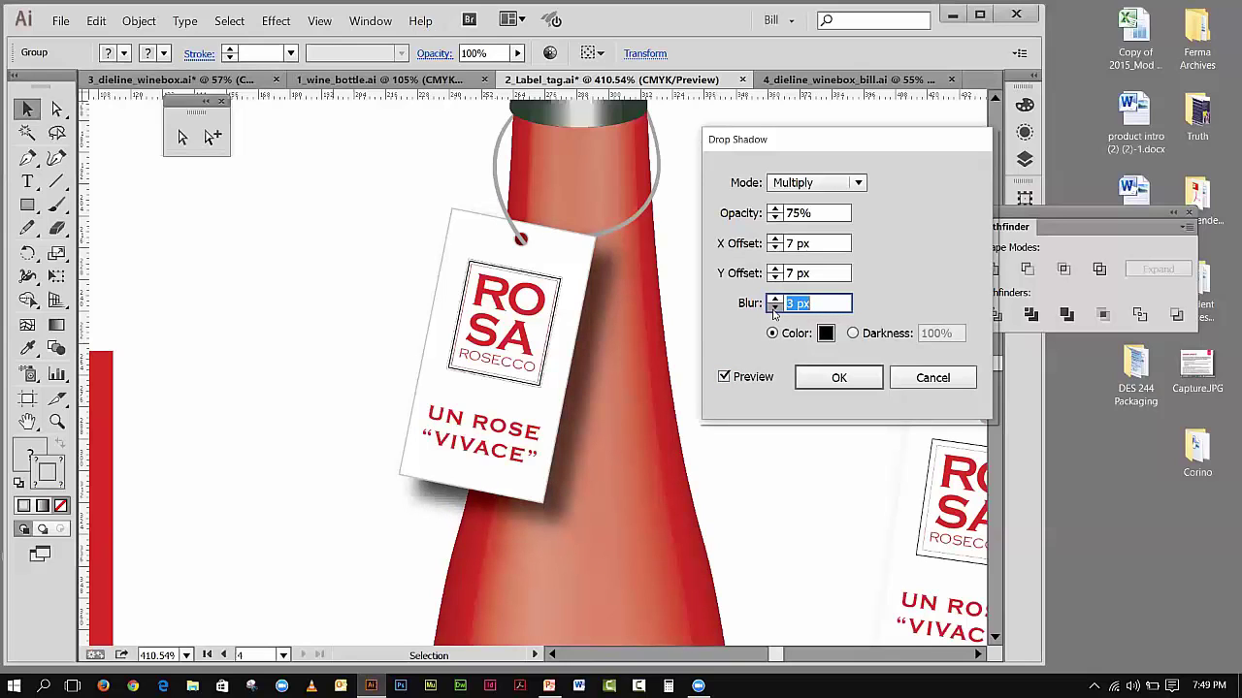
left_click(774, 309)
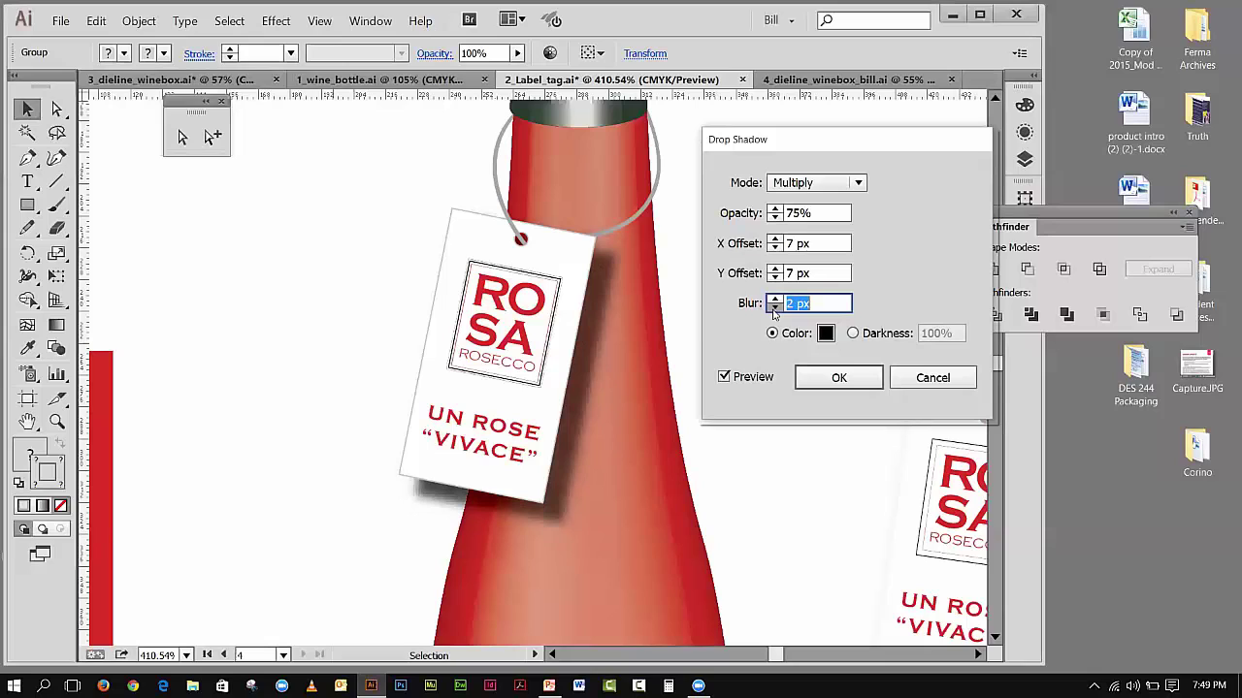
left_click(774, 308)
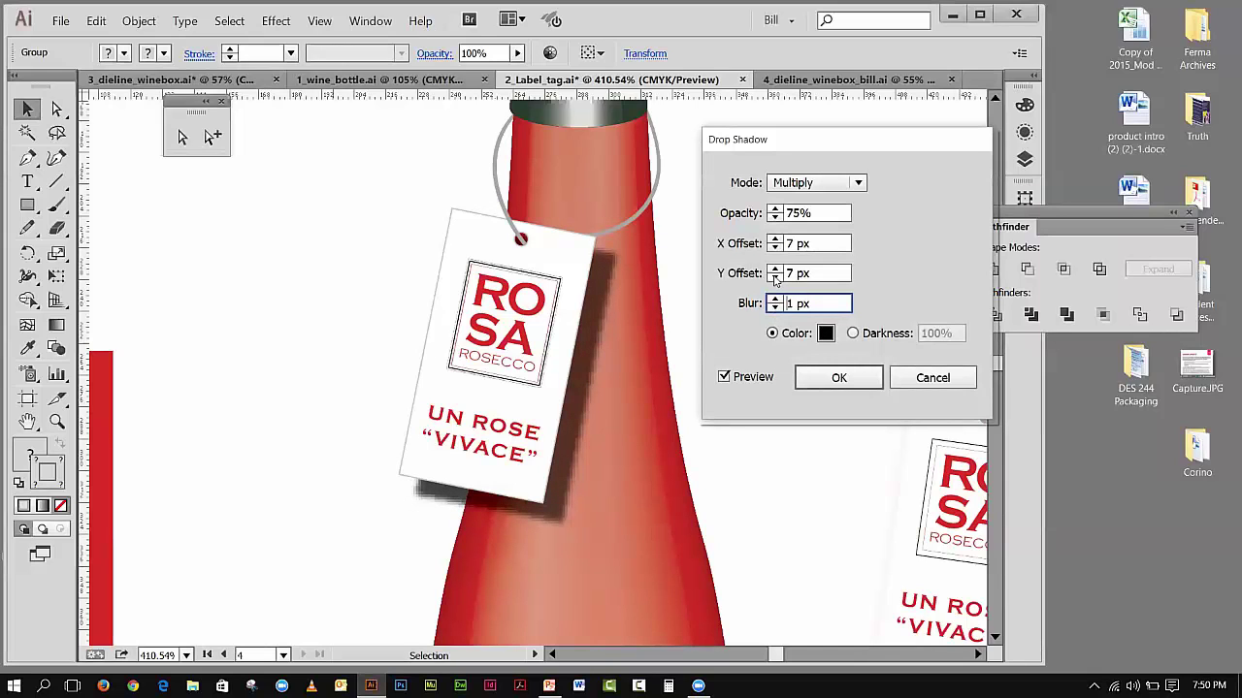
- Set the shadow's Y offset to 2 px and X offset to 4 px
left_click(775, 278)
left_click(775, 279)
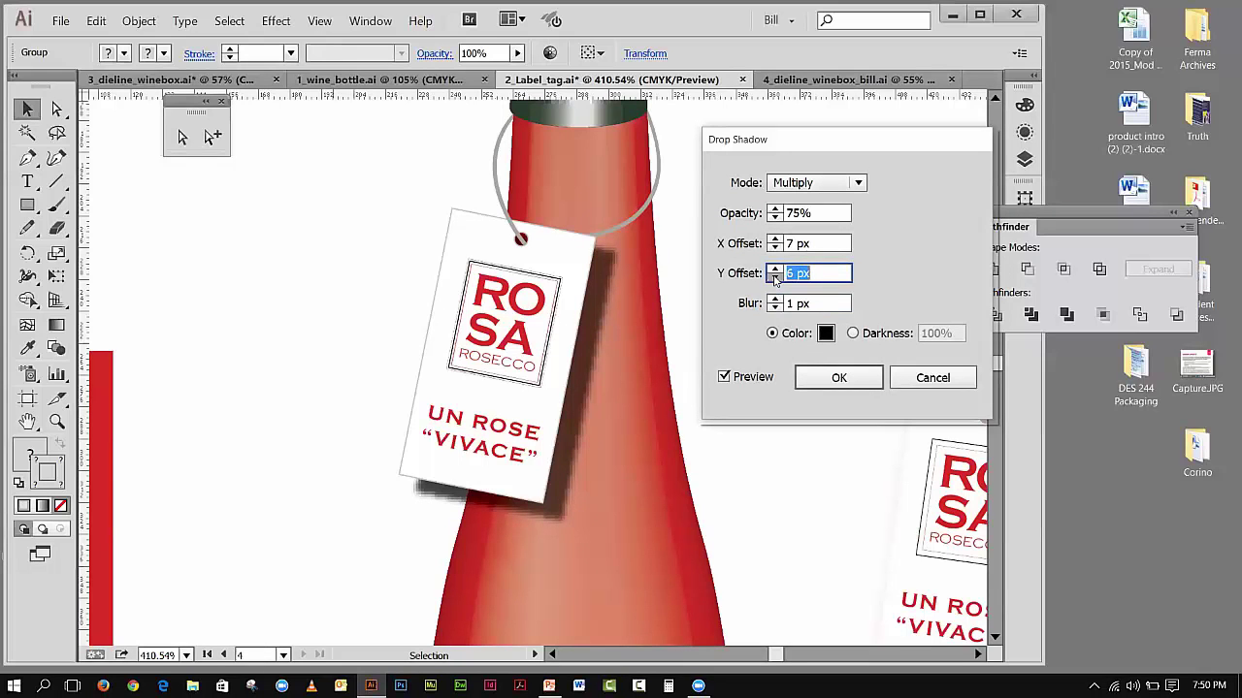
left_click(775, 279)
left_click(775, 279)
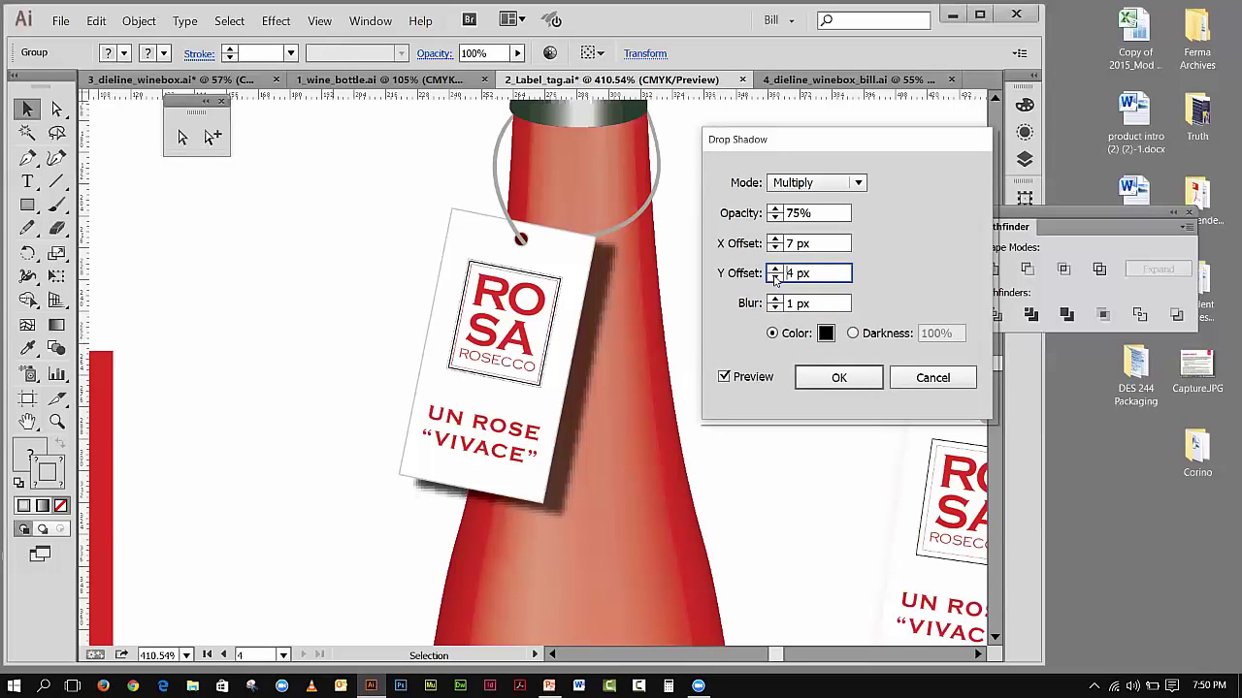
left_click(775, 279)
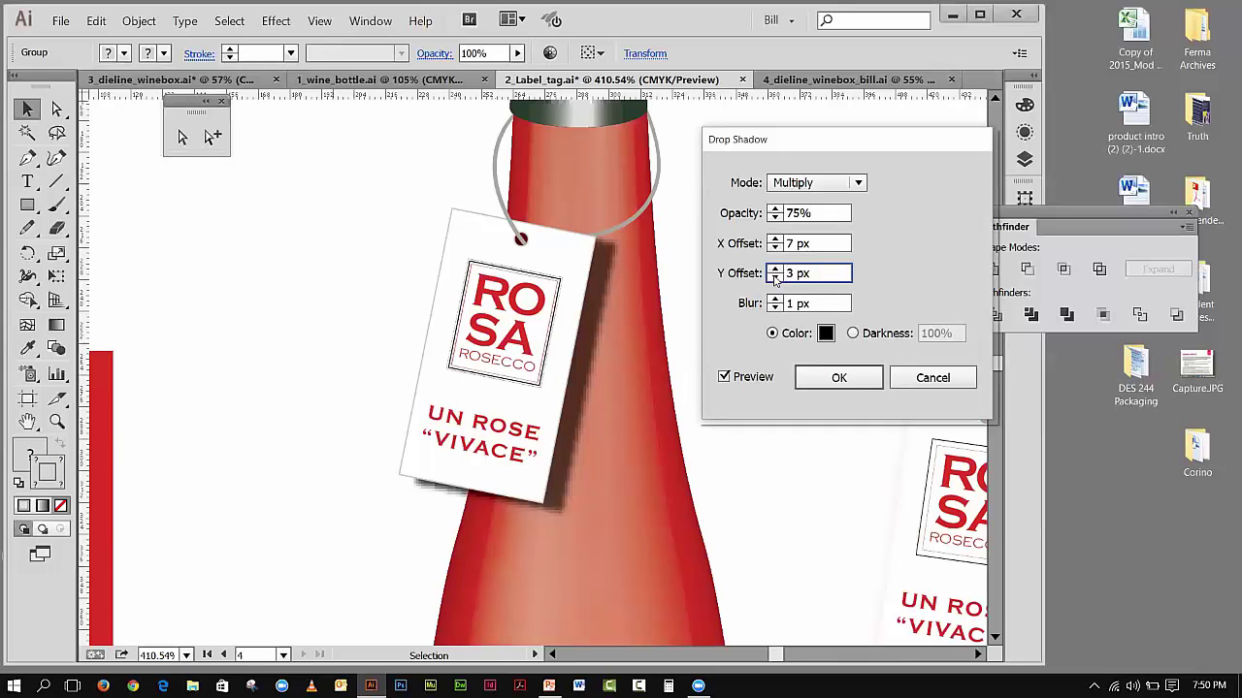
left_click(775, 279)
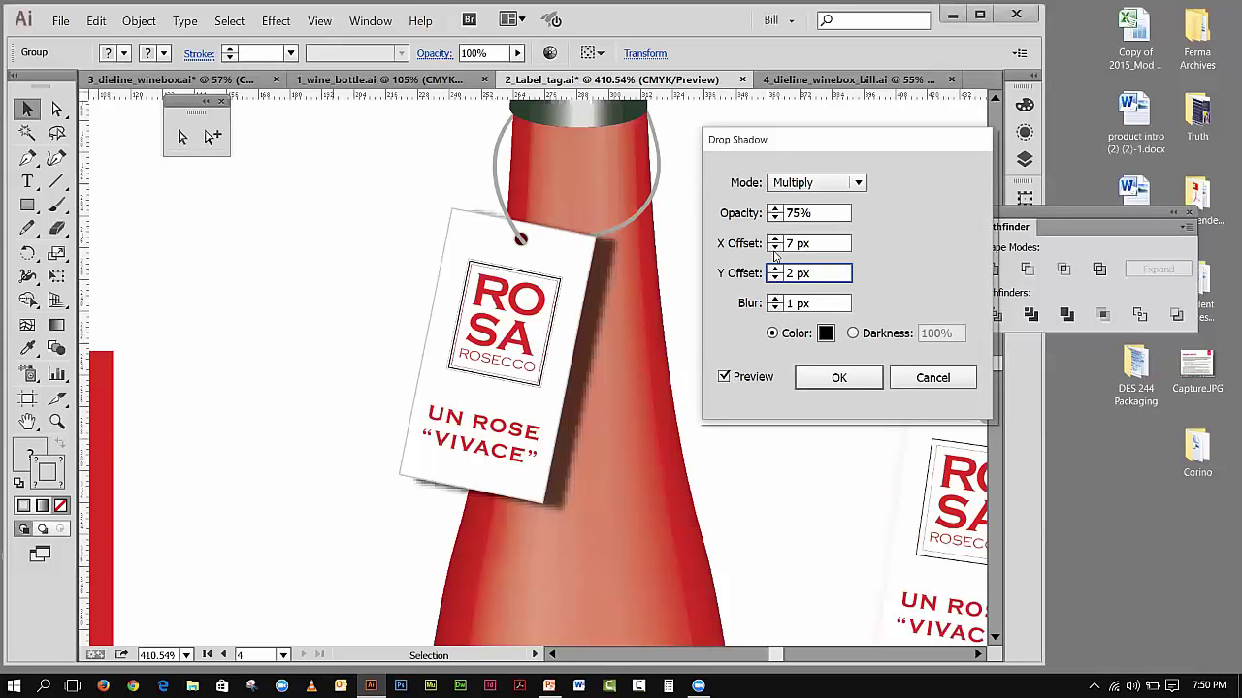
left_click(775, 249)
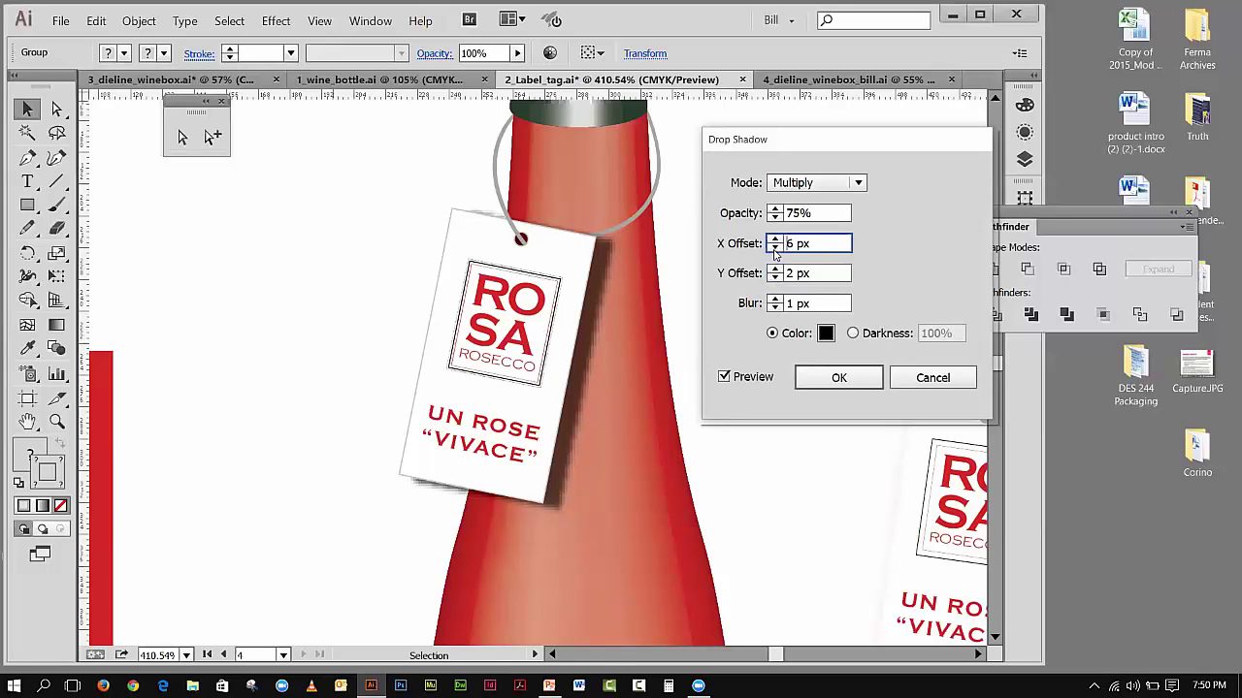
left_click(775, 248)
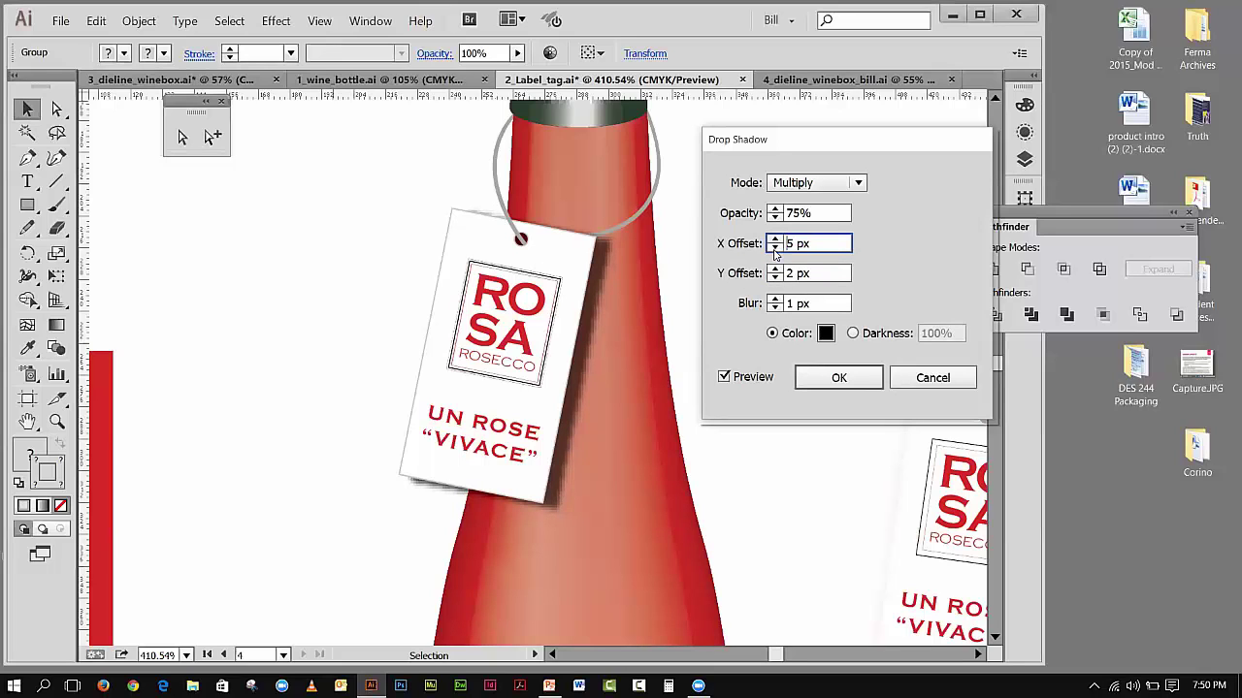
left_click(775, 249)
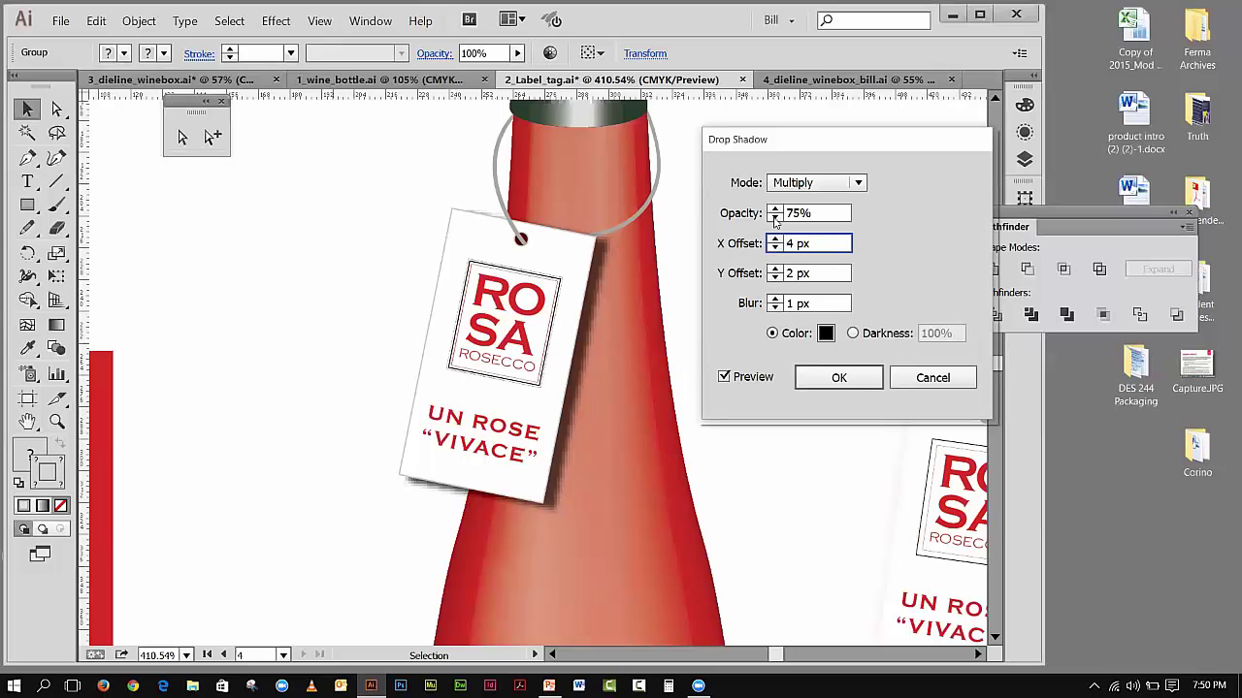
- Lower the shadow opacity to 25% and apply the drop shadow
left_click(775, 219)
left_click(775, 220)
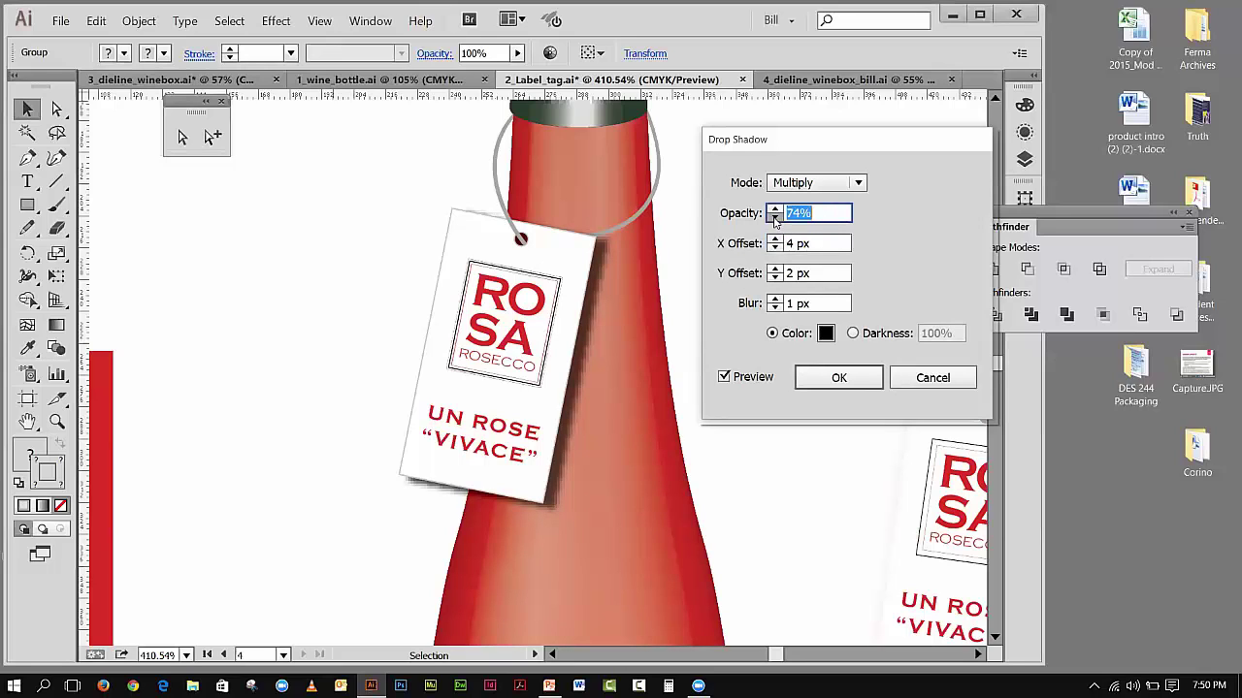
left_click(775, 219)
left_click(775, 219)
left_click(775, 219)
left_click(796, 212)
left_click_drag(797, 212, 786, 213)
type("25")
left_click(822, 299)
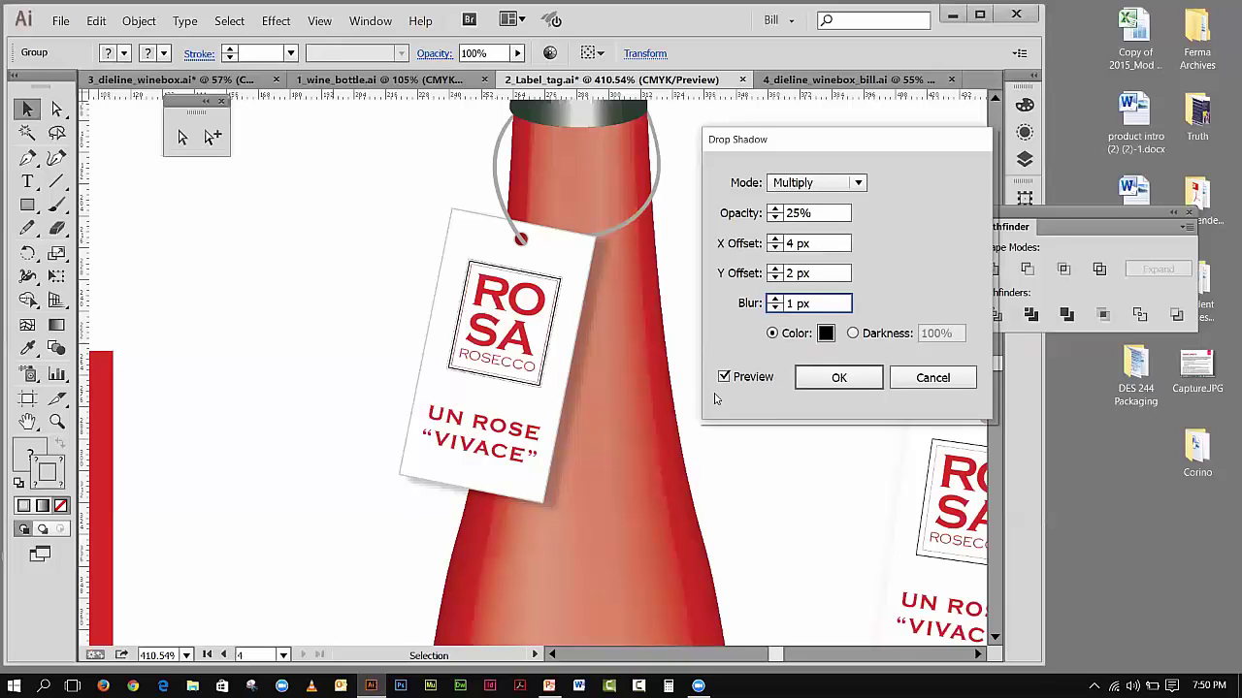
left_click(831, 379)
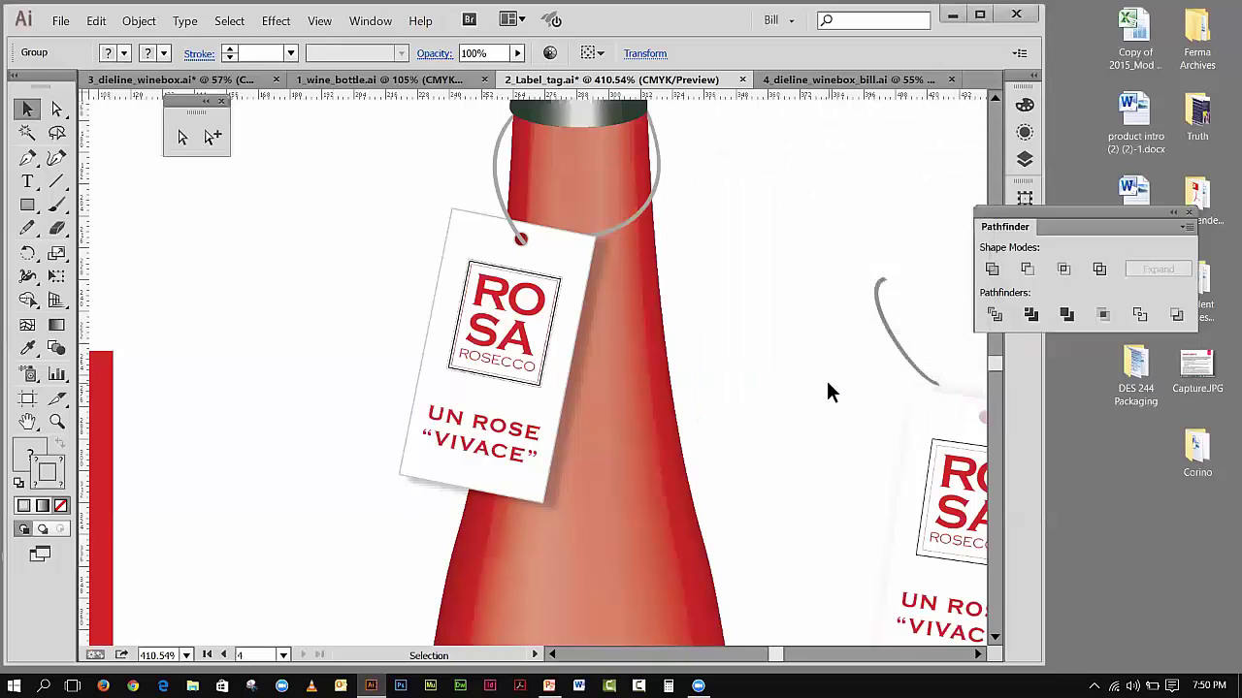
- Fit all the label artwork and bottle in the window with nothing selected
left_click(319, 21)
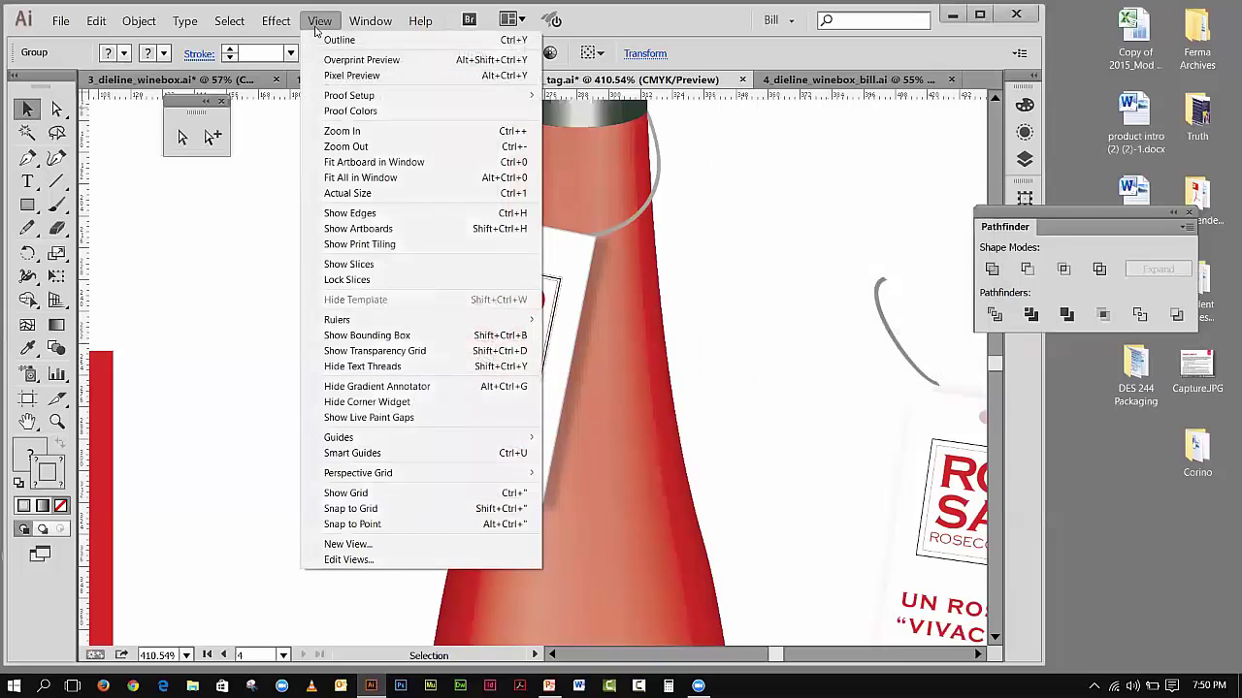
left_click(357, 178)
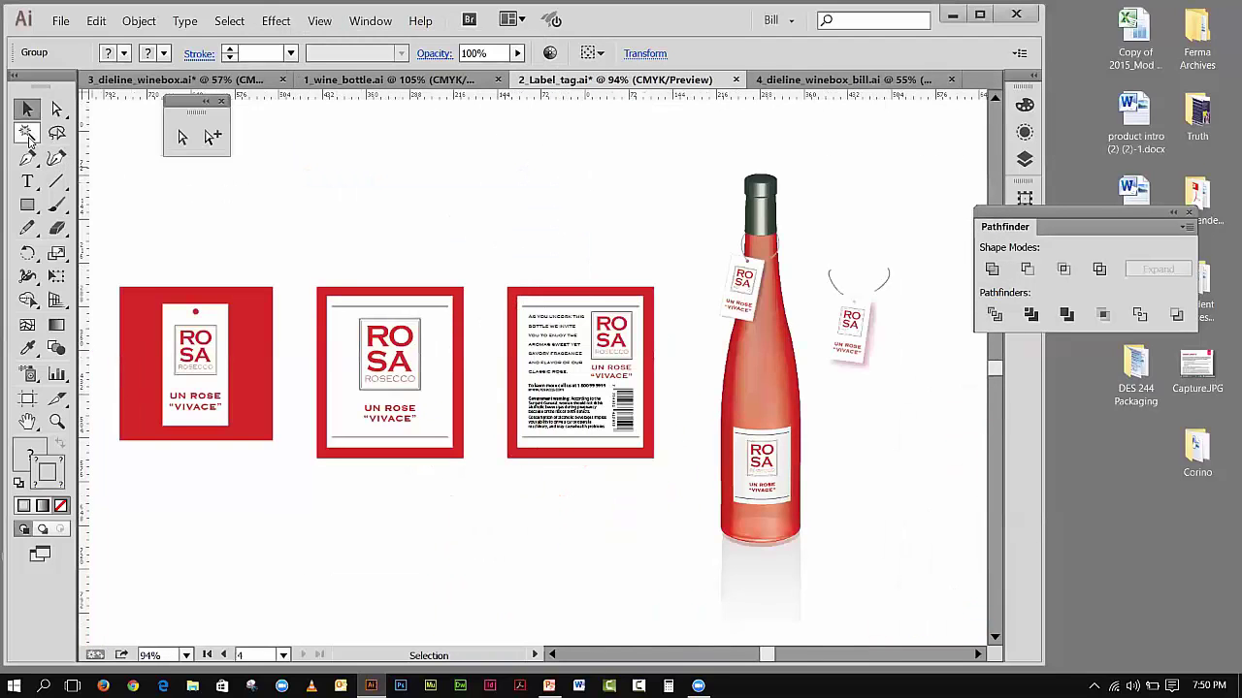
left_click(380, 170)
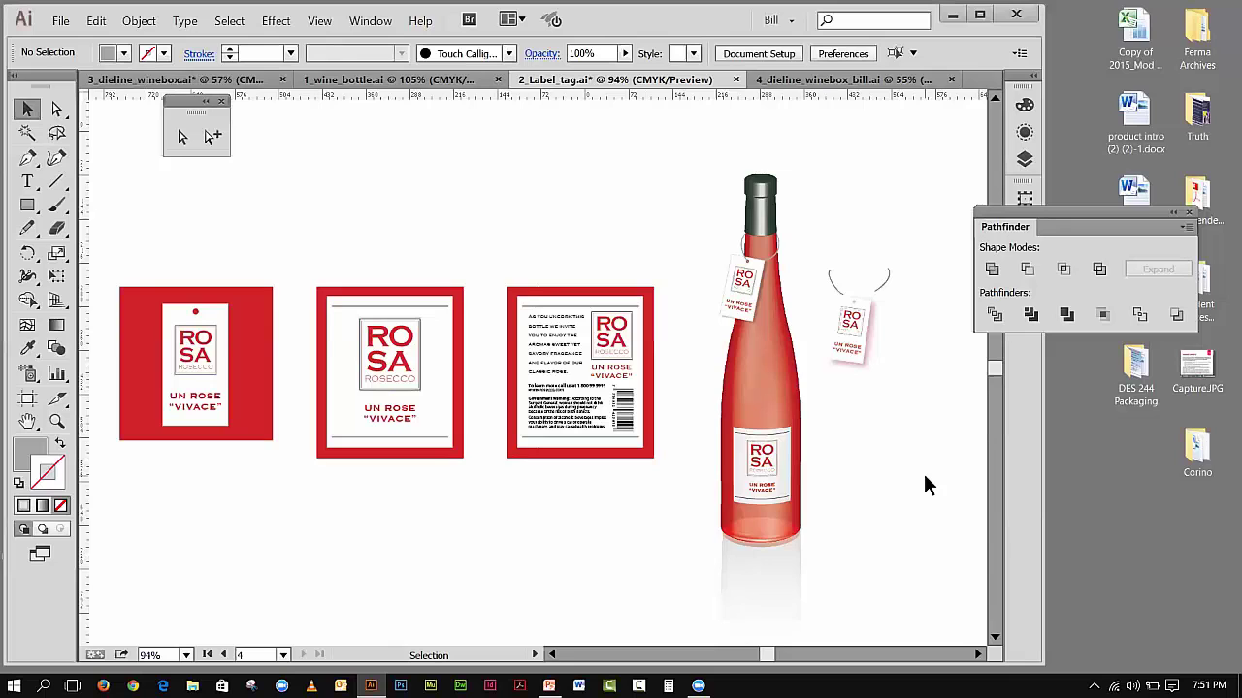
- Look over 1_wine_bottle.ai, then switch to 4_dieline_winebox_bill.ai showing the finished dieline and mockup
left_click(404, 80)
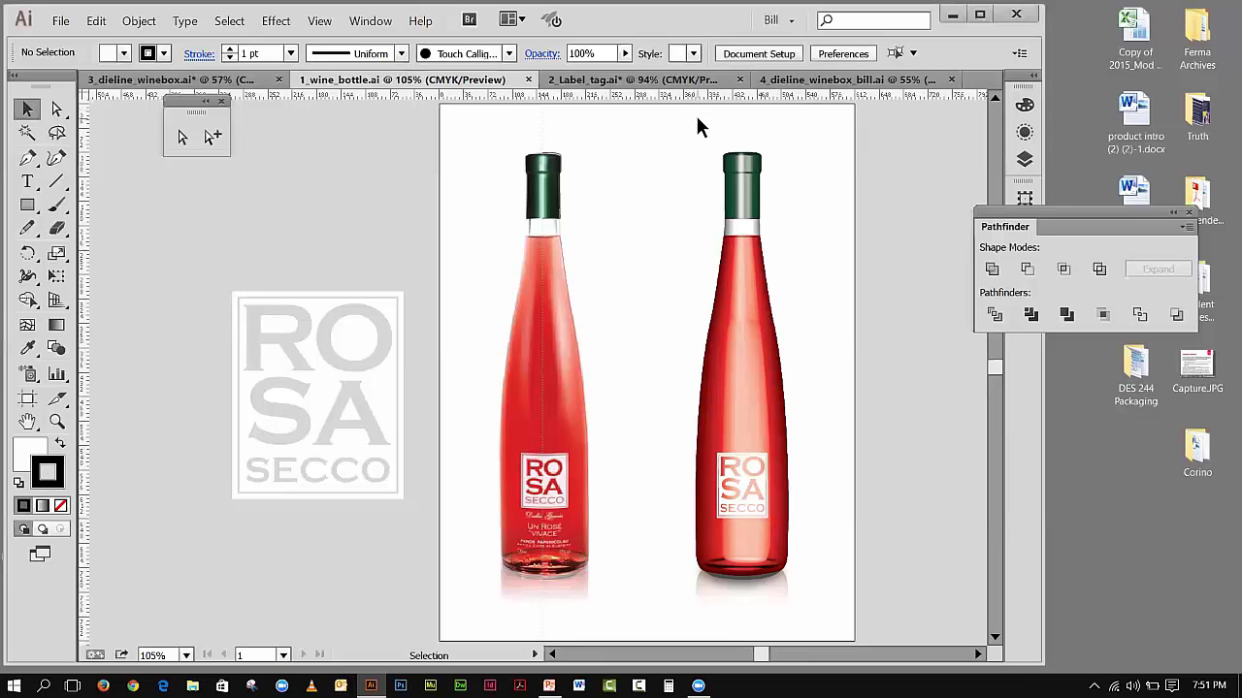
left_click_drag(697, 118, 687, 480)
left_click(776, 79)
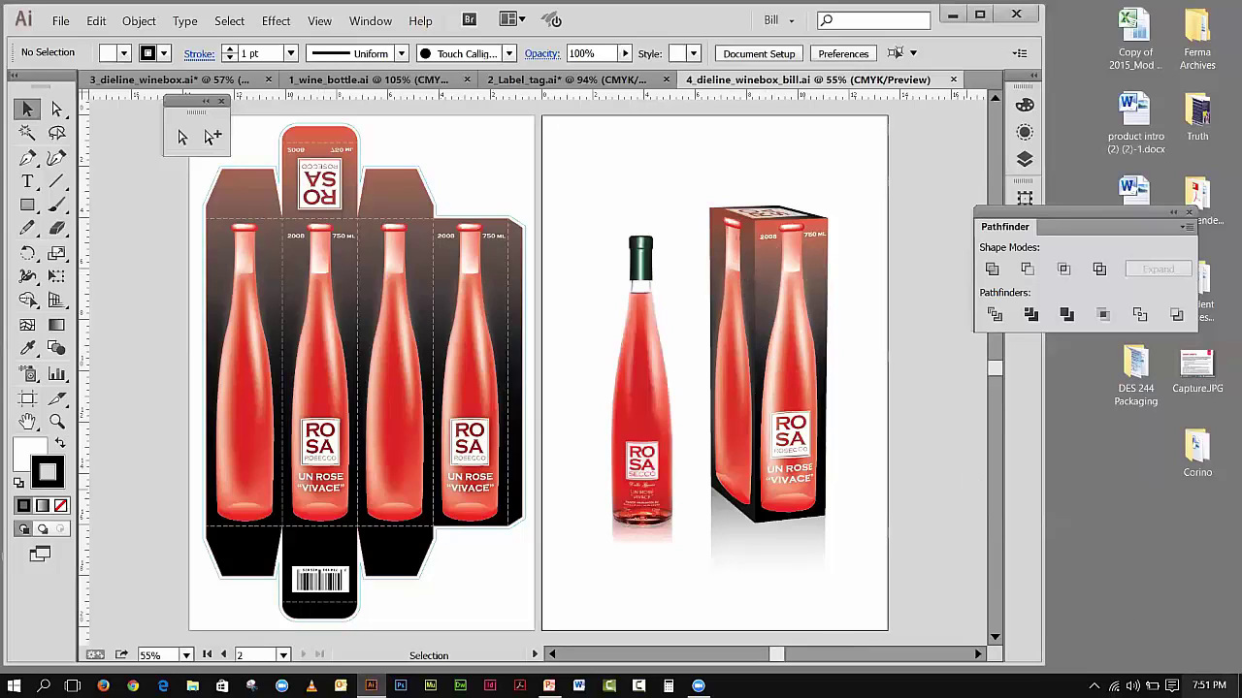
mouse_move(1209, 686)
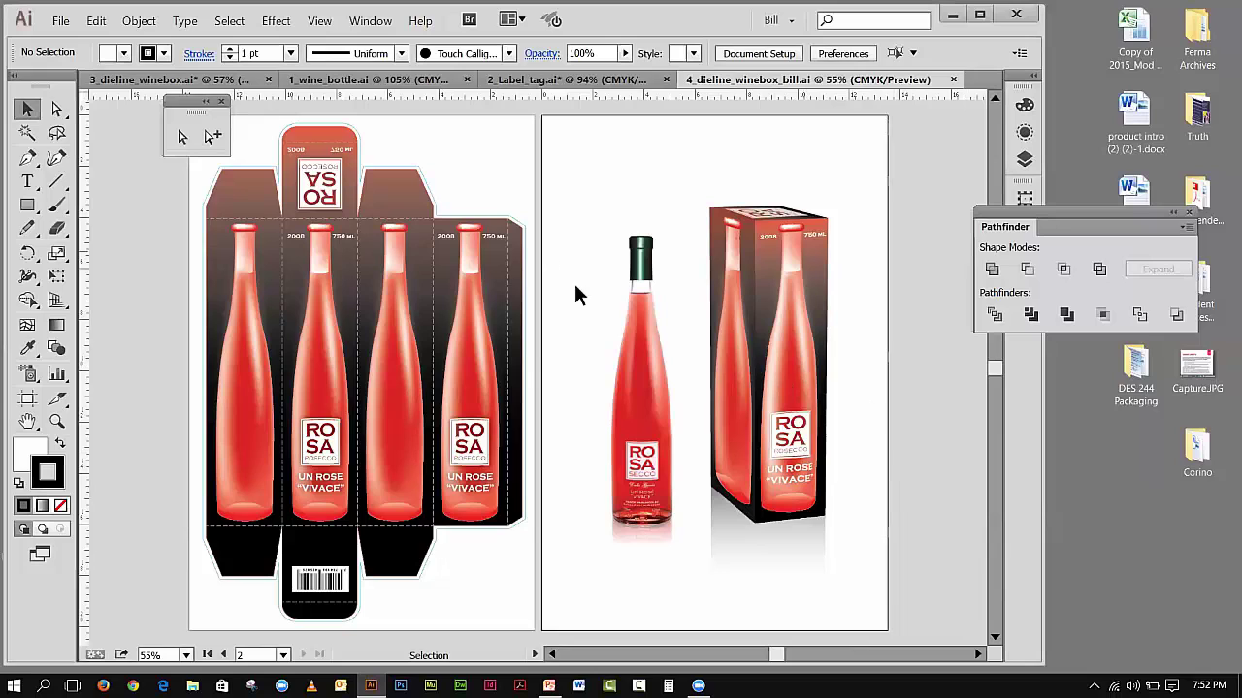
- Save the blank dieline document as dieline_winebox_bill.ai with default Illustrator options
left_click(173, 79)
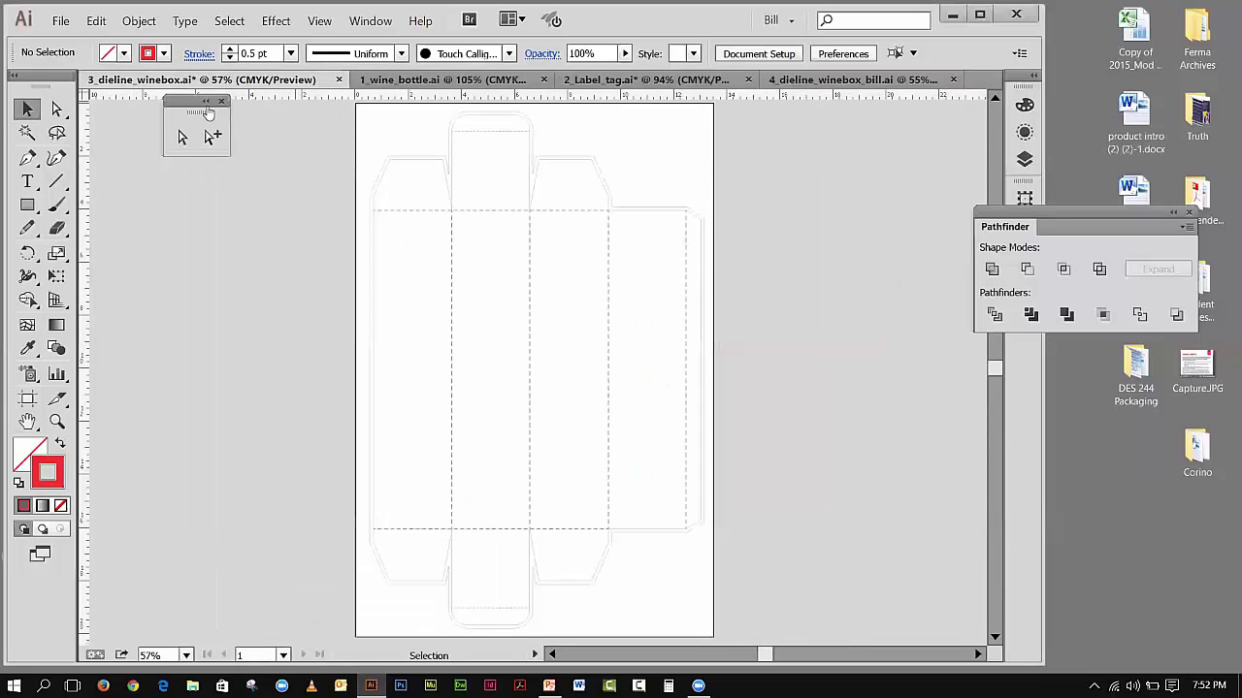
left_click(60, 20)
left_click(97, 152)
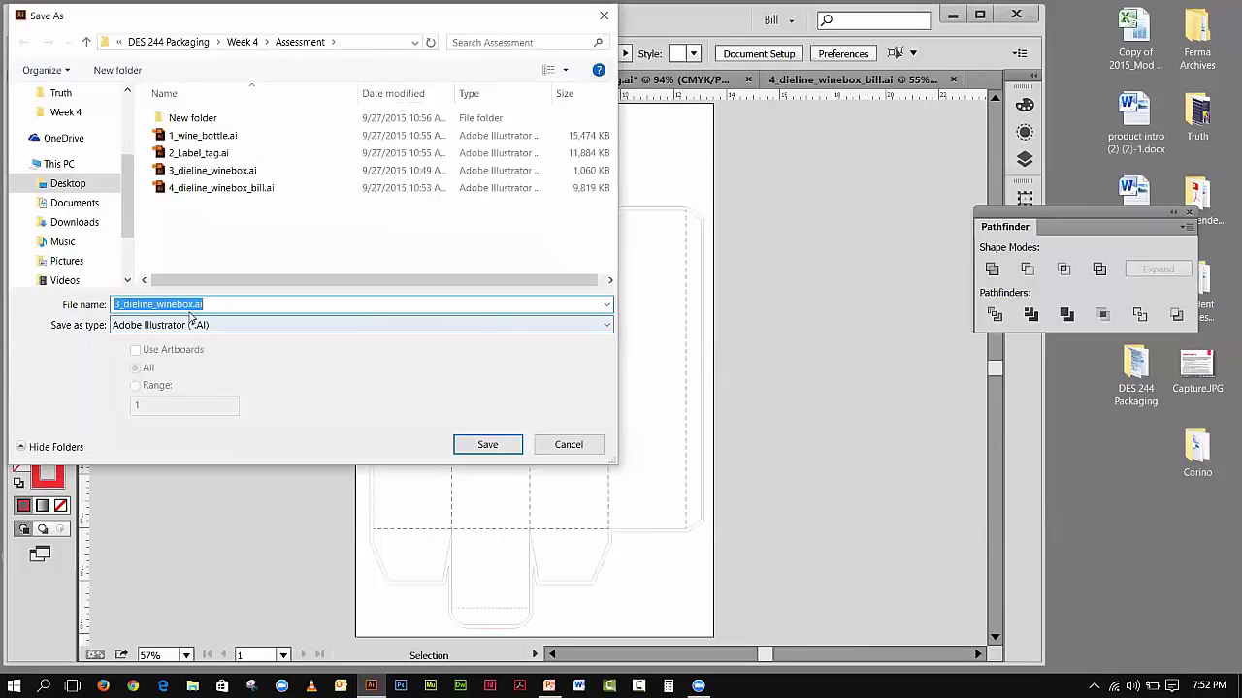
left_click_drag(123, 304, 129, 304)
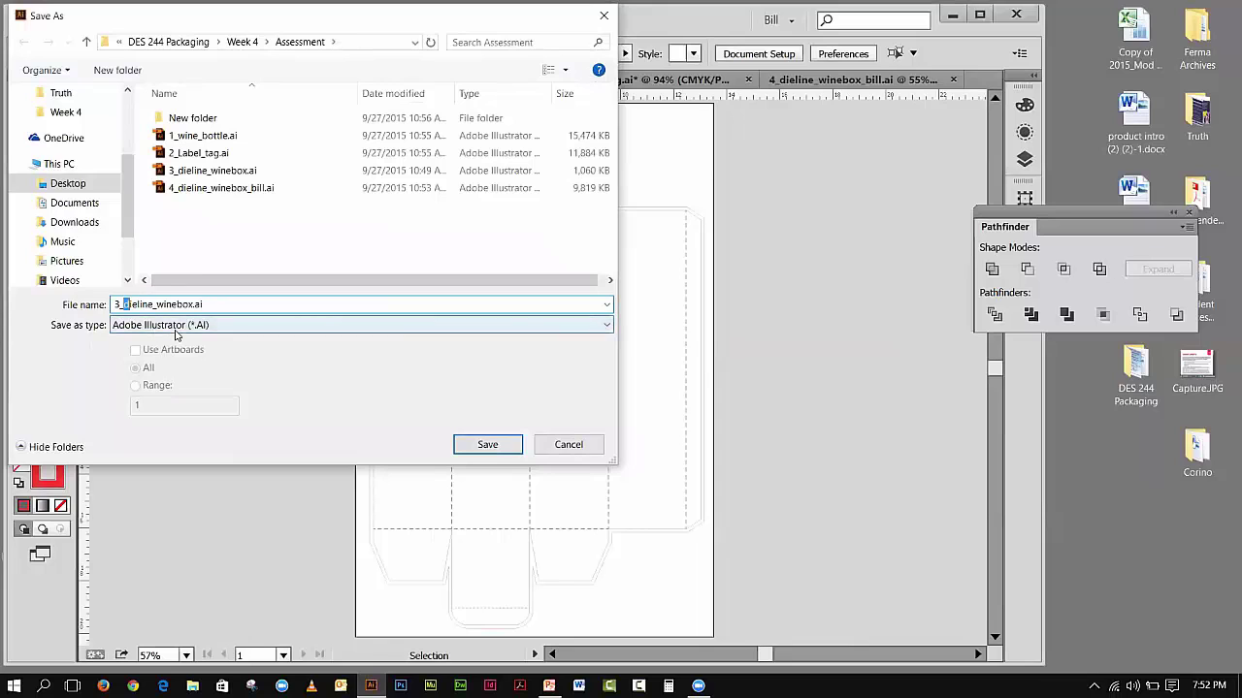
key("BackSpace")
key("BackSpace")
key("BackSpace")
type("d")
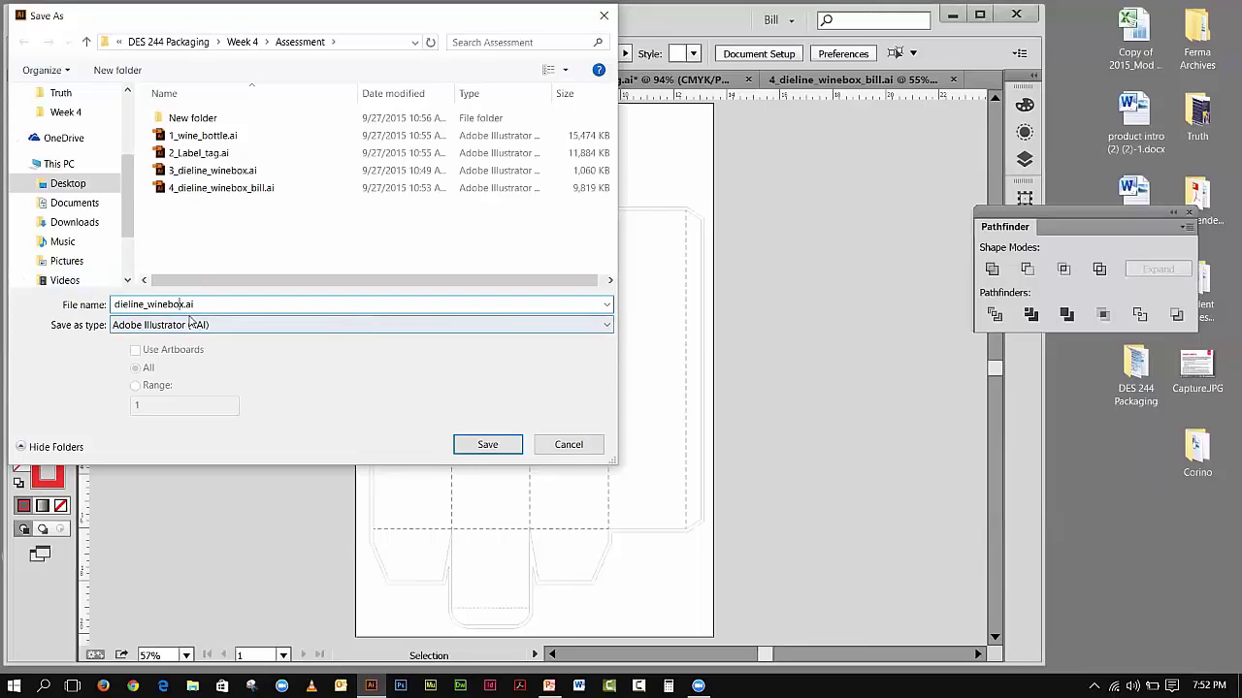
type("_")
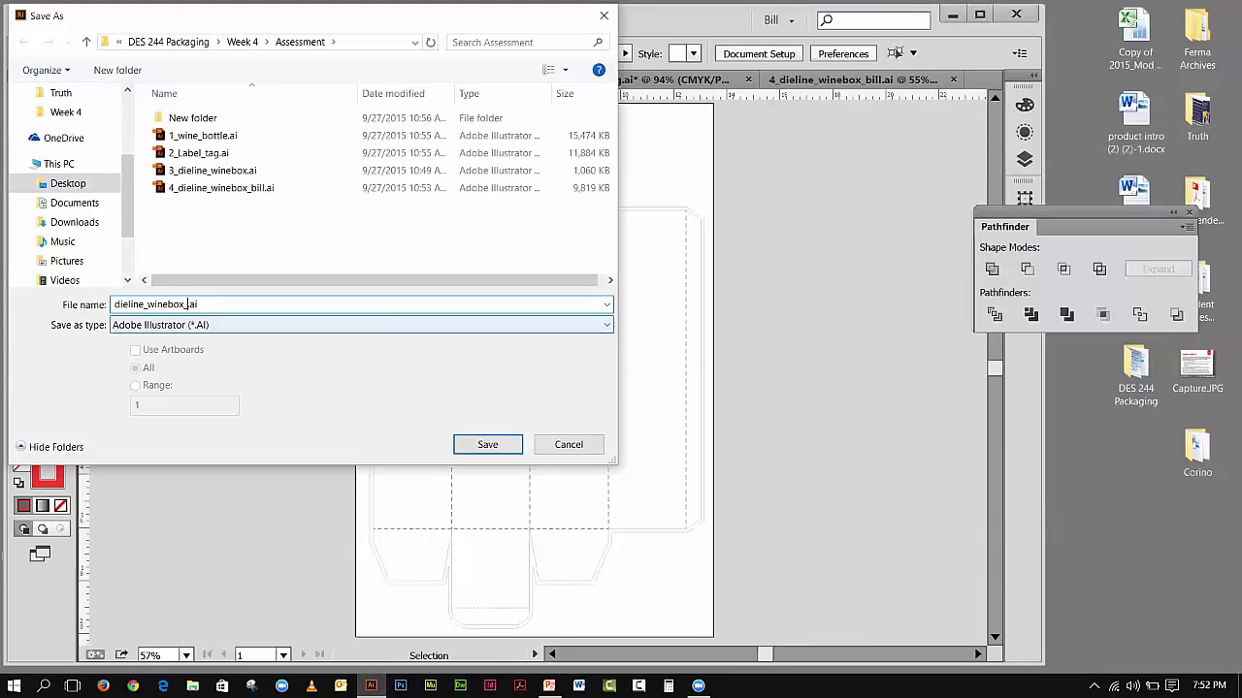
type("bill")
left_click(470, 450)
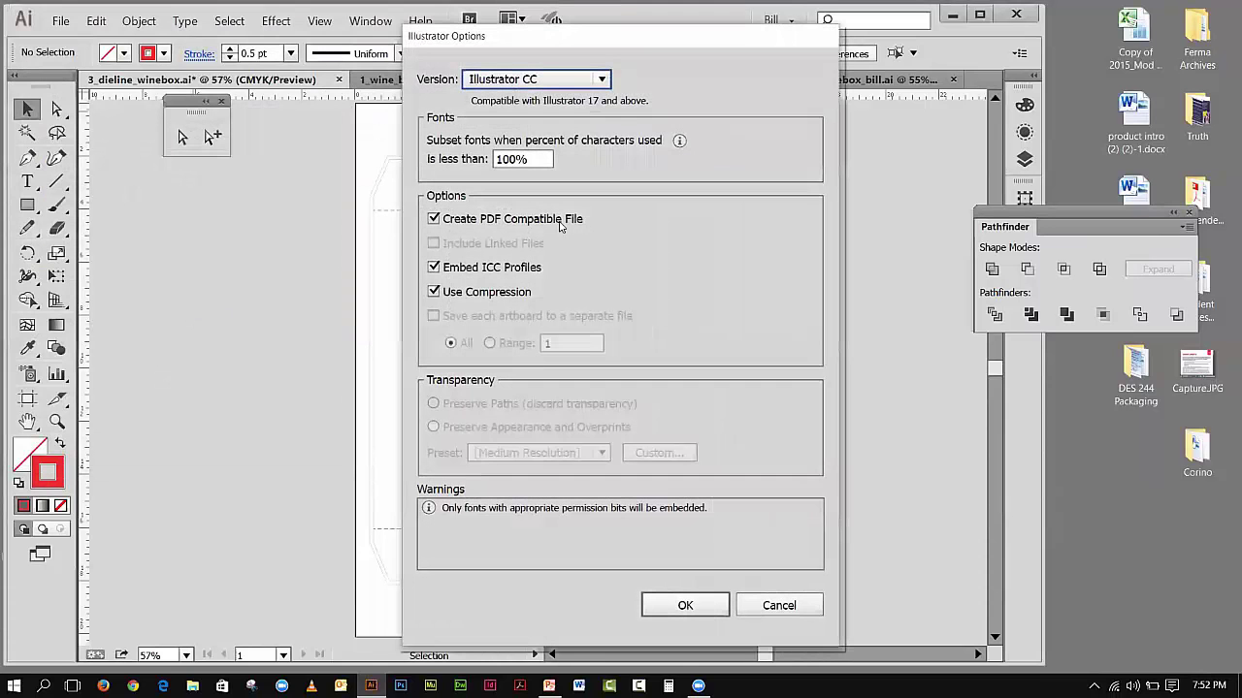
left_click(706, 602)
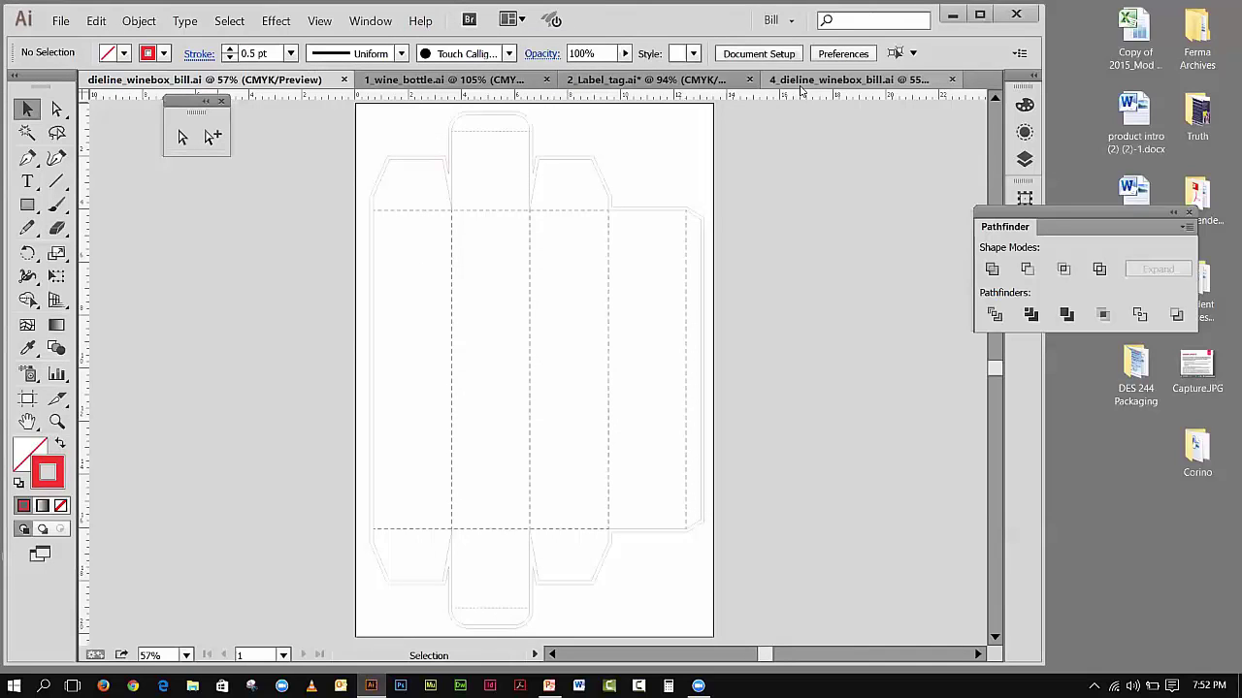
- Go to the 1_wine_bottle.ai document and move the Pathfinder panel aside
left_click(631, 85)
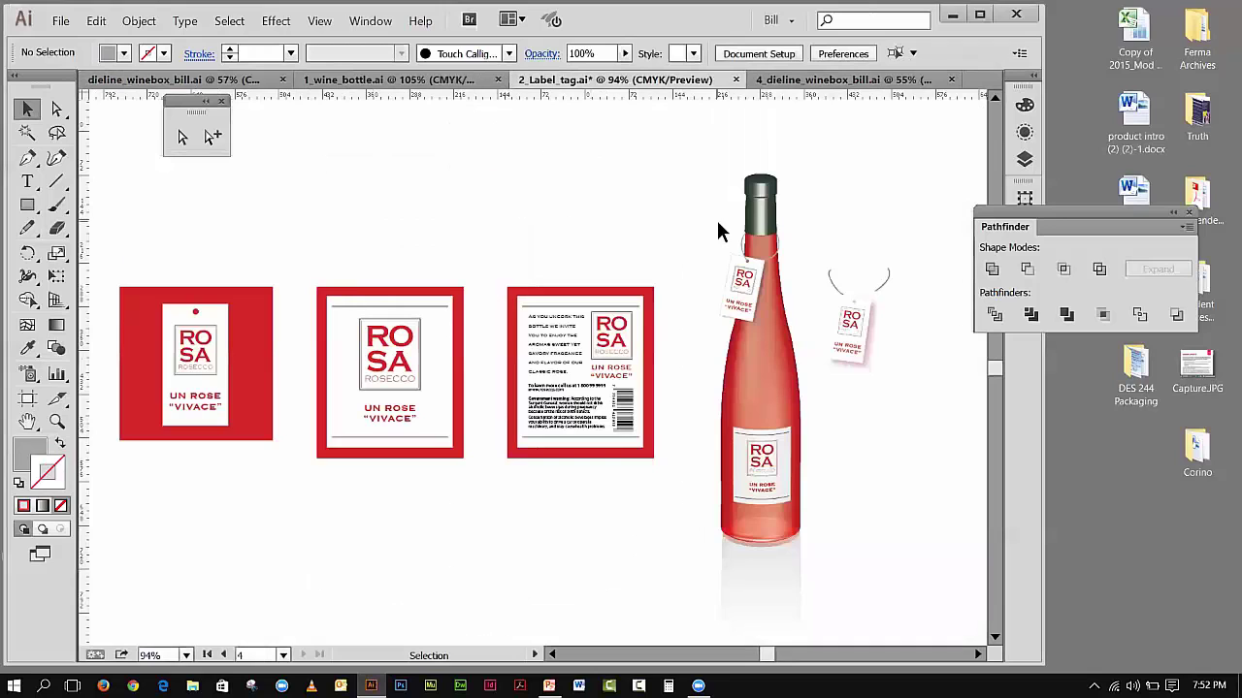
left_click(397, 79)
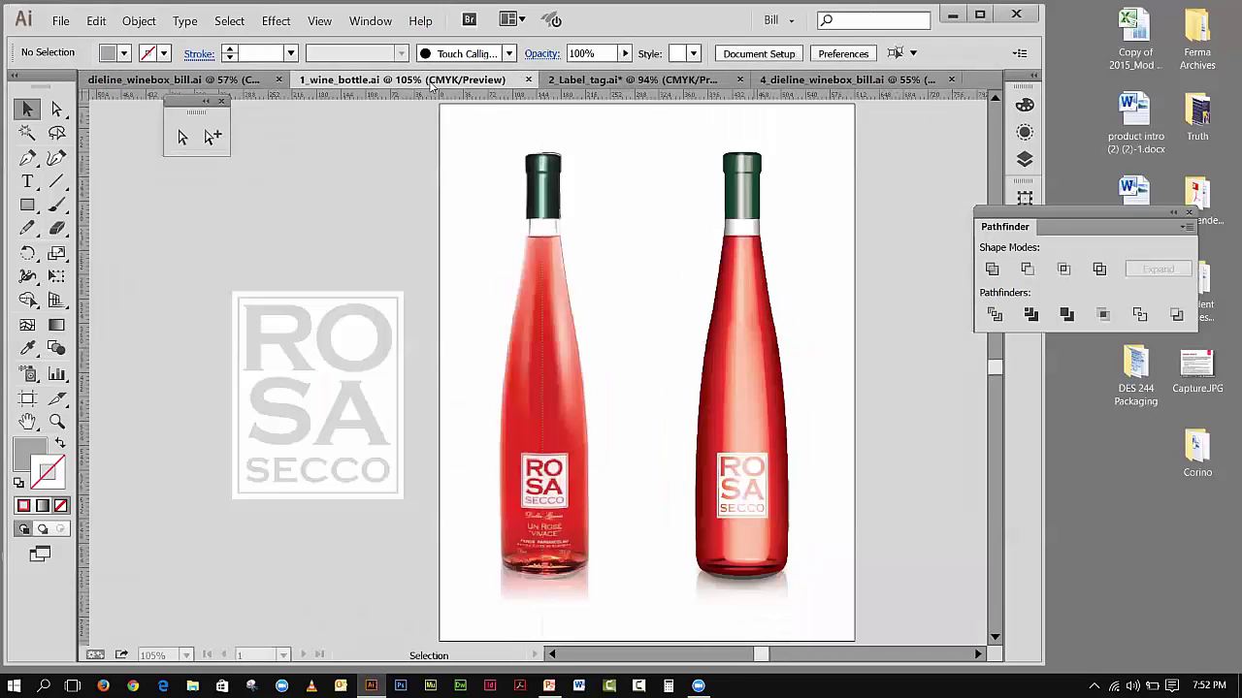
left_click_drag(698, 153, 834, 571)
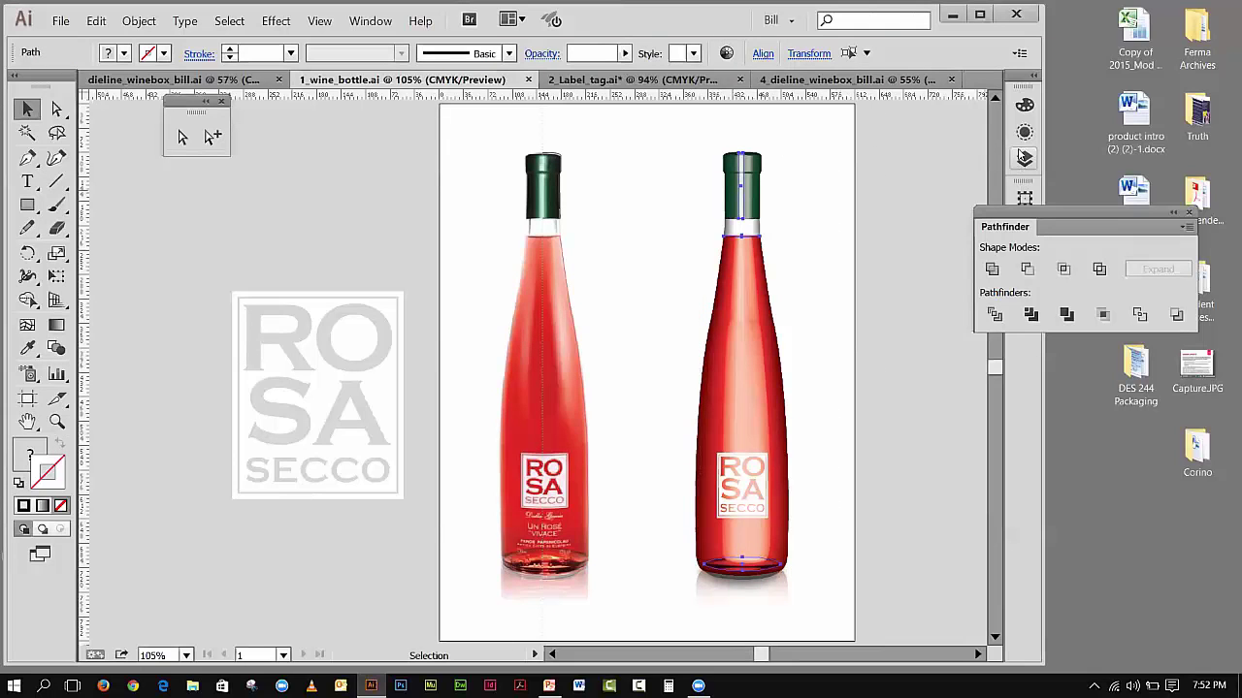
left_click_drag(1017, 227, 1135, 520)
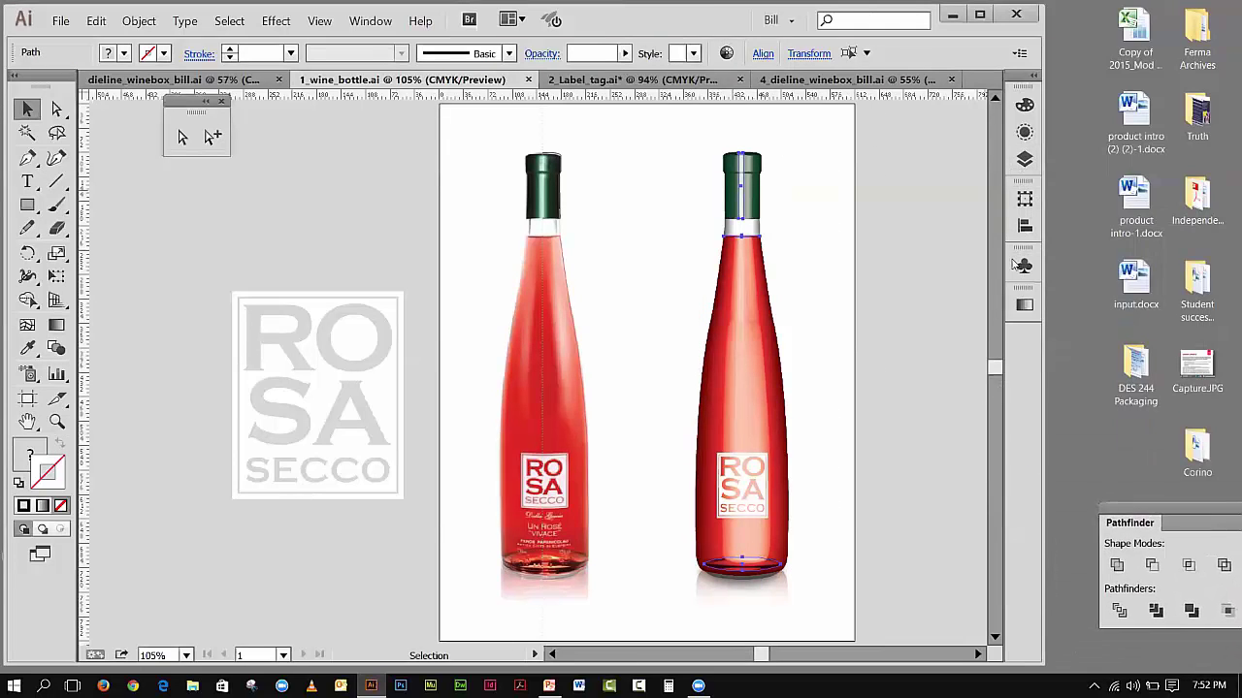
left_click(942, 217)
- Unlock all layers, then relock the drop shadow and trace layers
left_click(1024, 159)
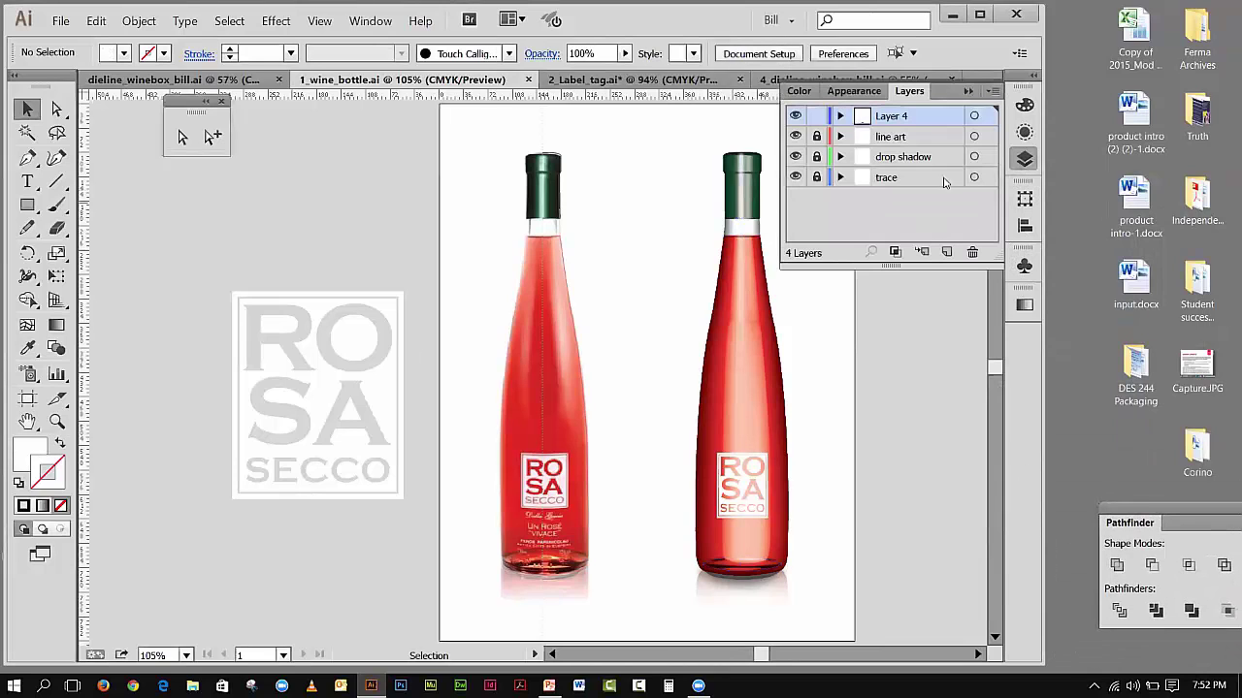
left_click_drag(818, 178, 818, 135)
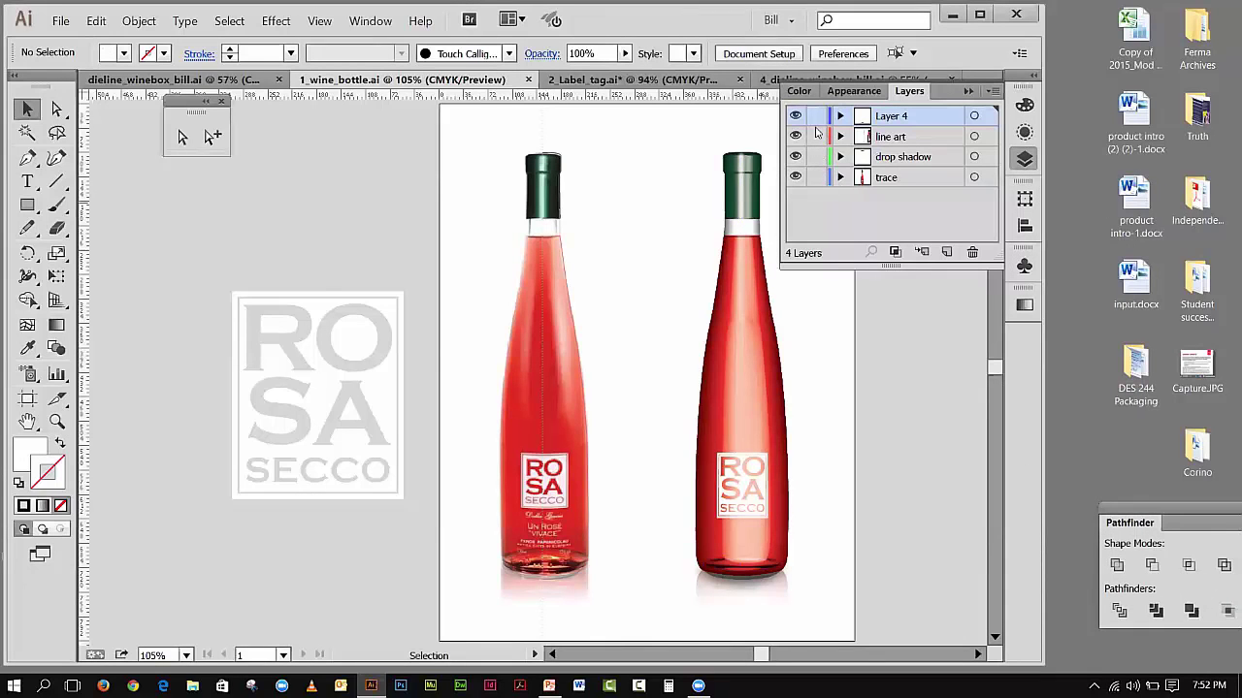
left_click(817, 156)
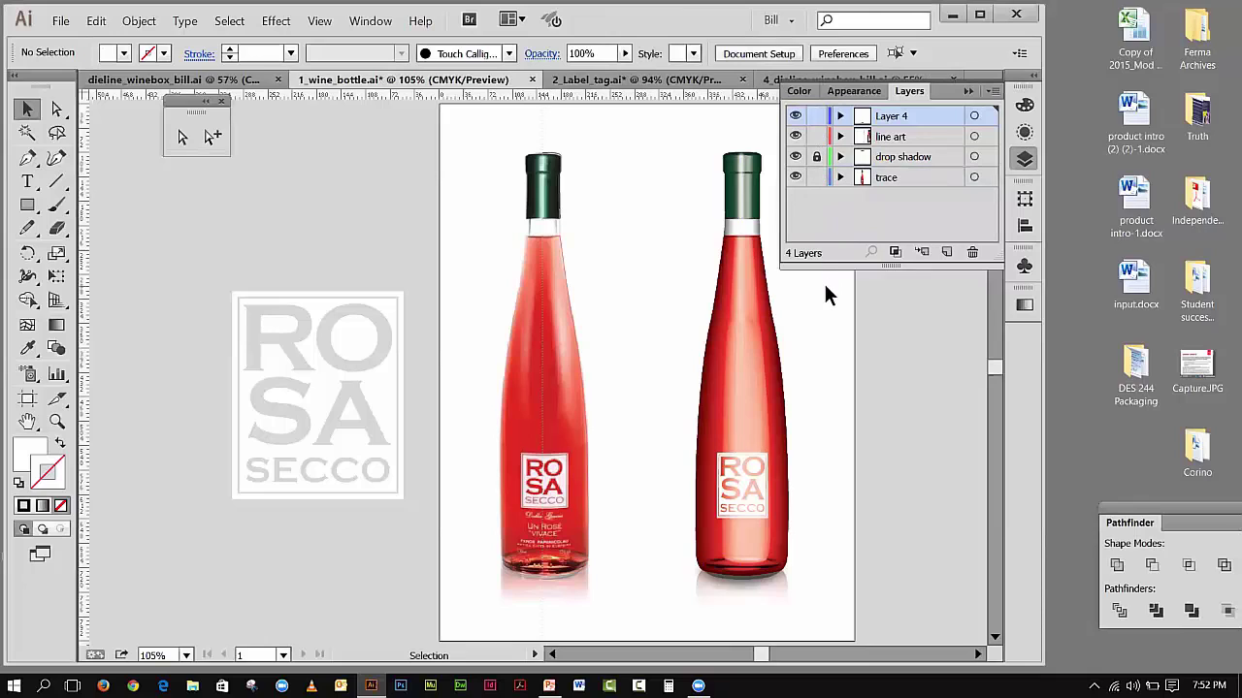
left_click(817, 176)
left_click(796, 137)
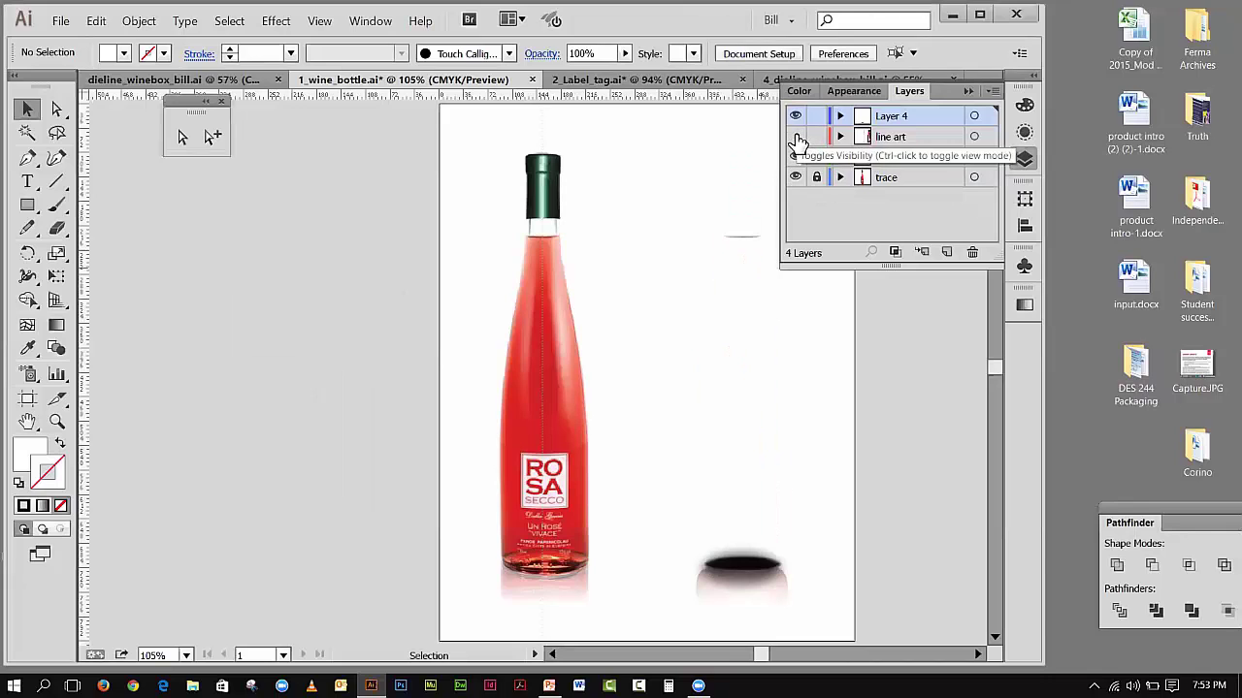
left_click(795, 137)
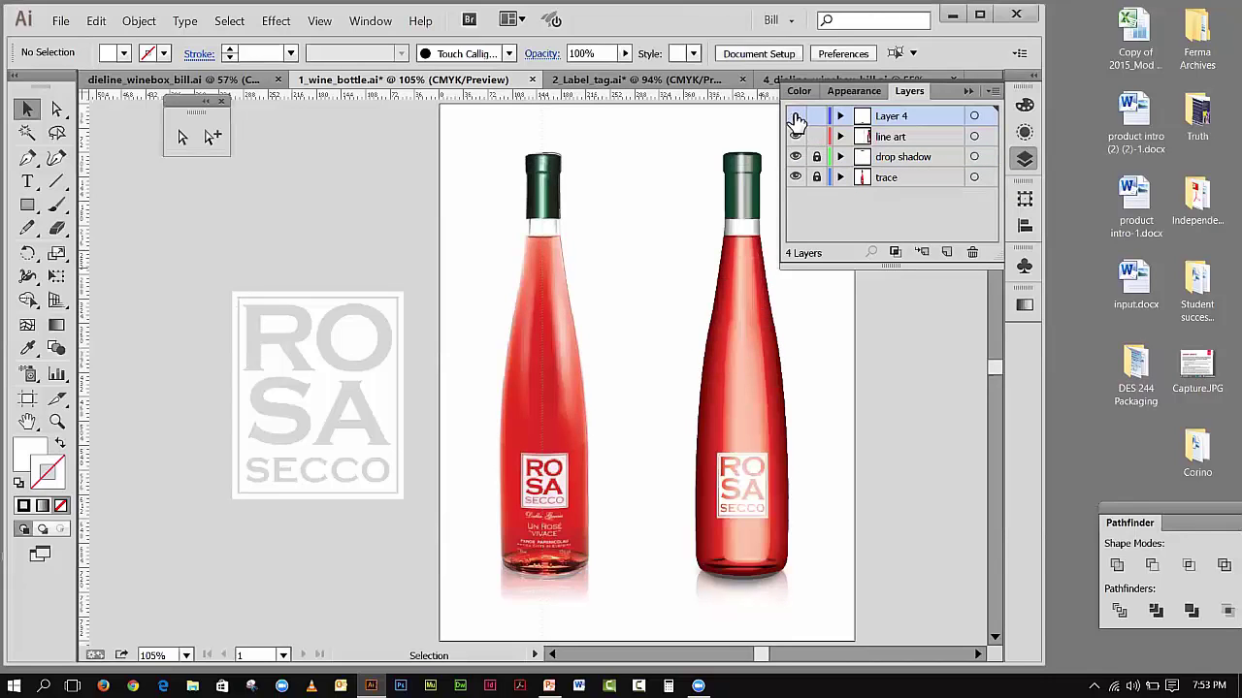
left_click(796, 117)
left_click(795, 117)
- Copy the right-hand red bottle and return to dieline_winebox_bill.ai
left_click_drag(697, 137, 813, 582)
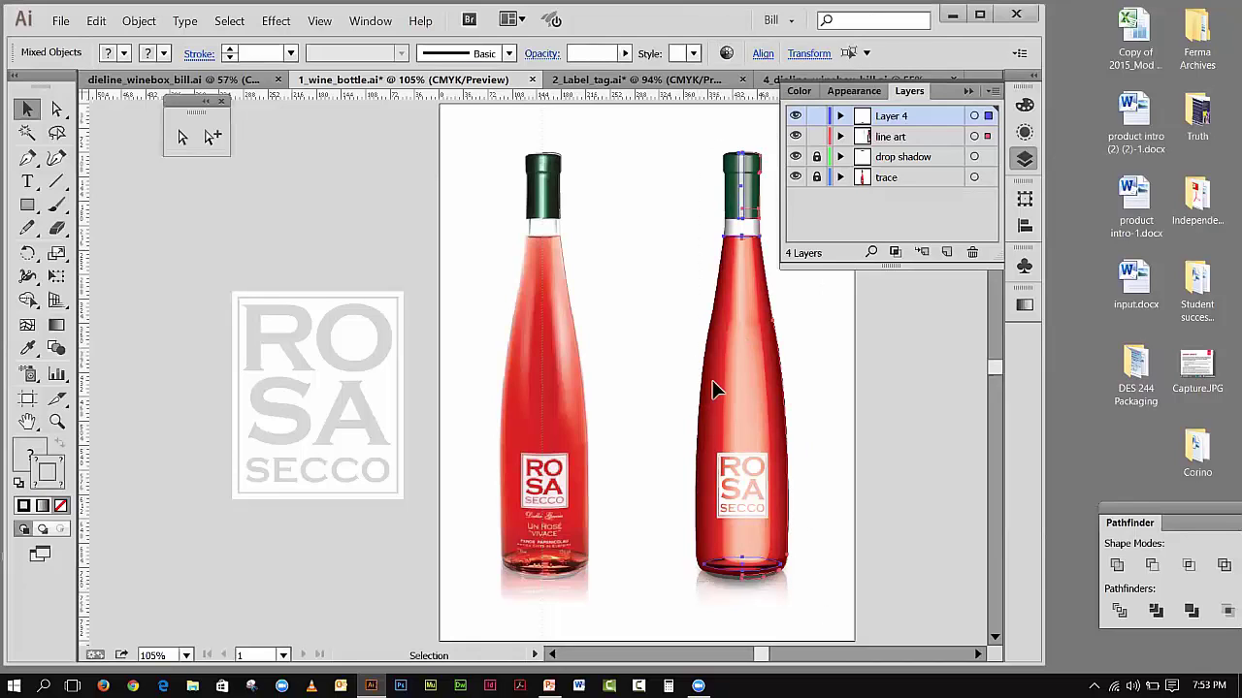
left_click(95, 21)
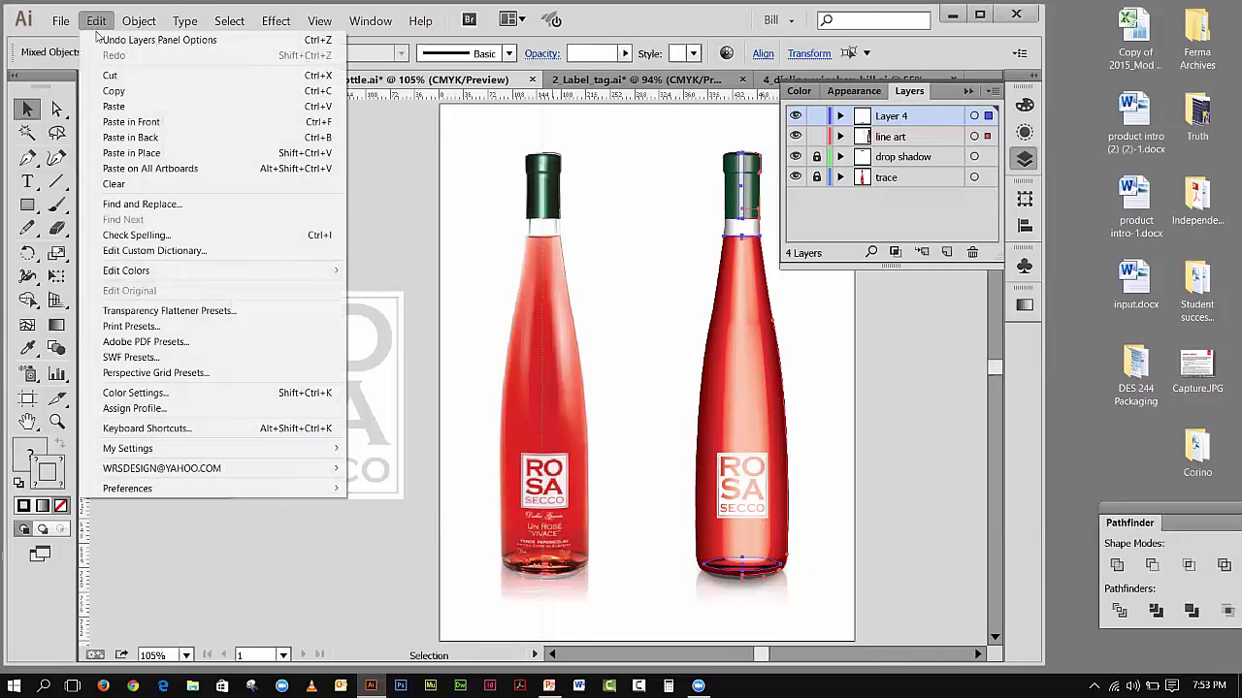
left_click(121, 88)
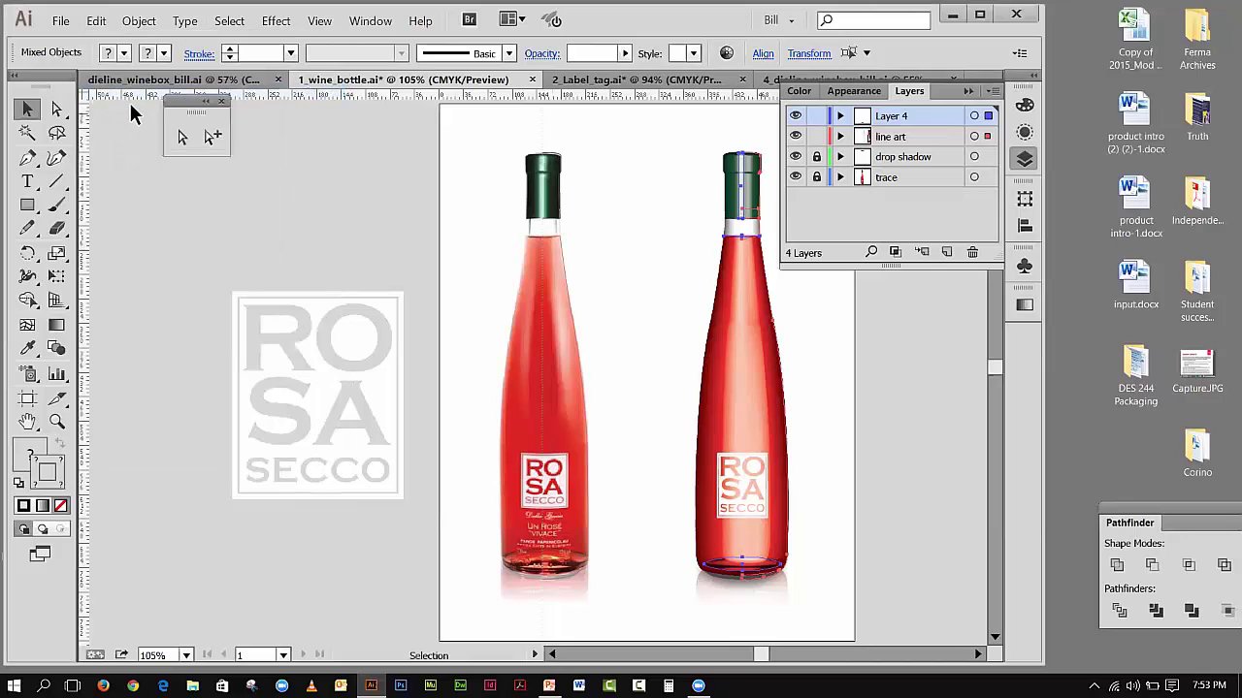
left_click(185, 79)
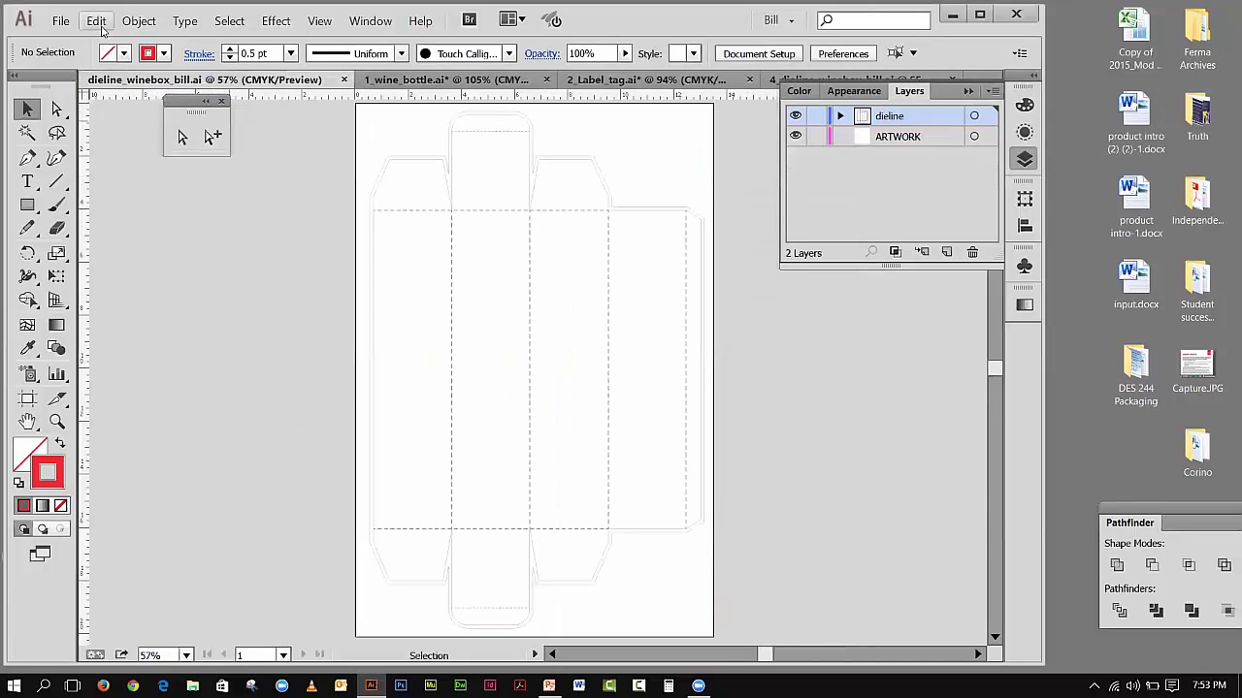
- Paste the copied wine bottle and drag it onto the dieline's right-hand panel
left_click(96, 20)
left_click(114, 105)
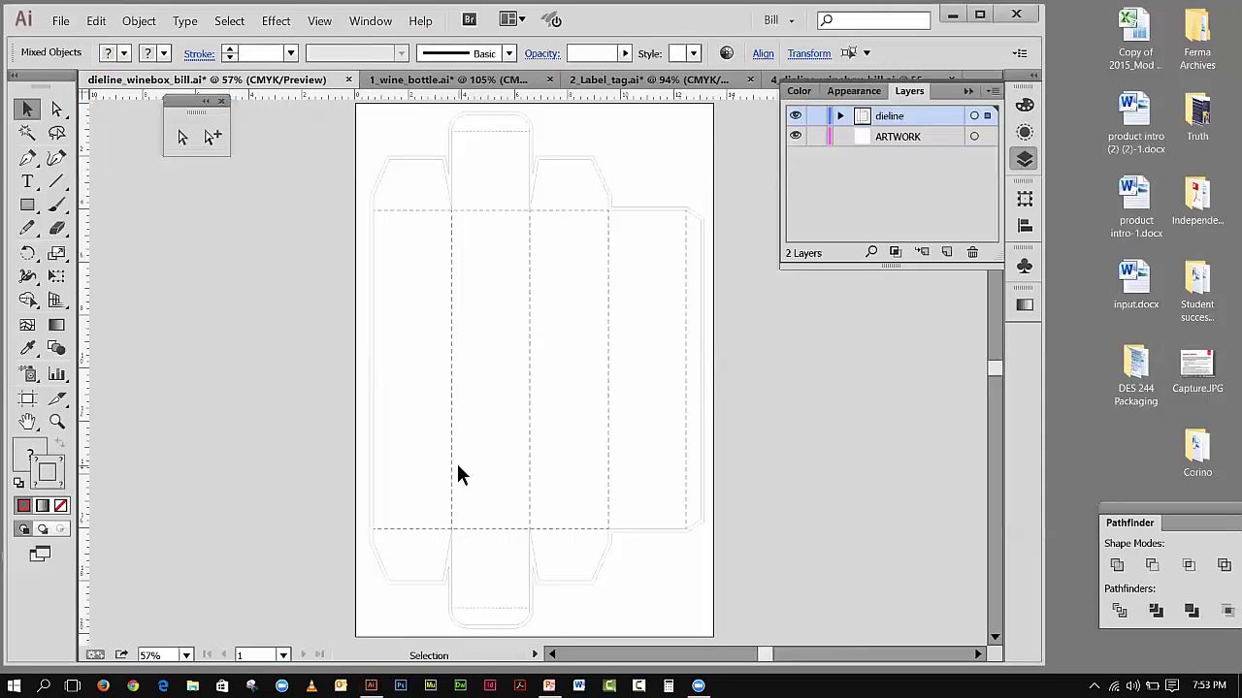
left_click_drag(548, 413, 662, 424)
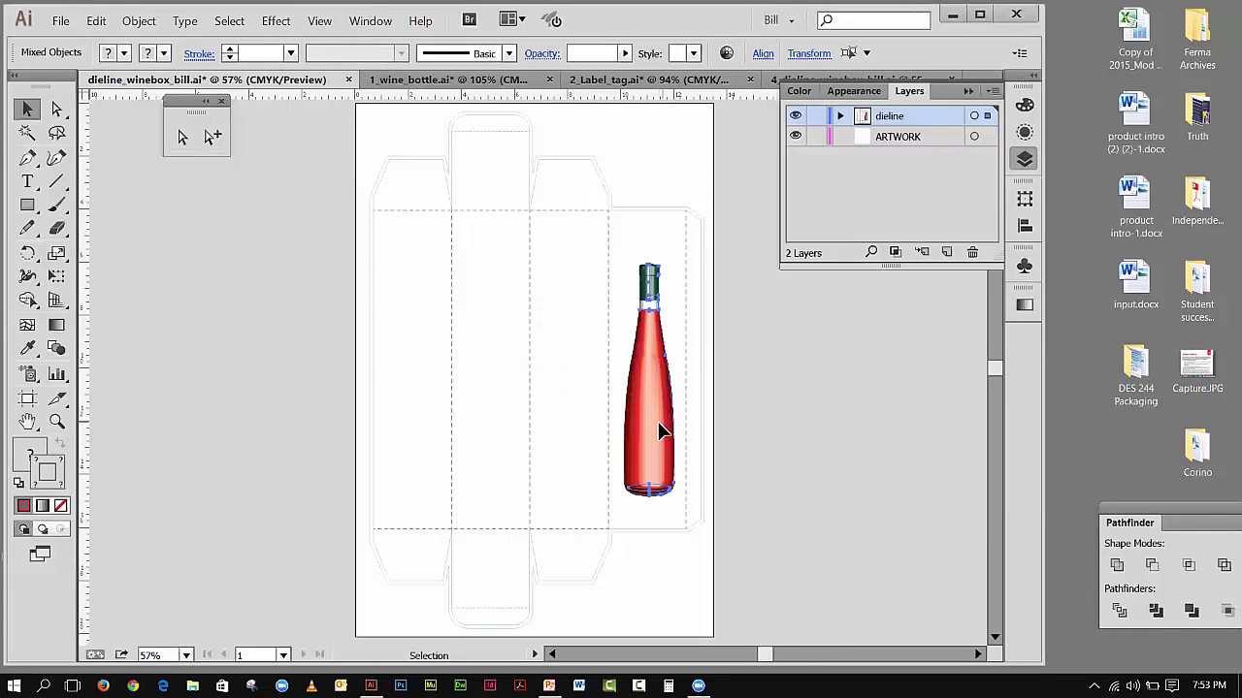
- Scale the bottle uniformly to 110% with preview on, then deselect it
left_click(55, 277)
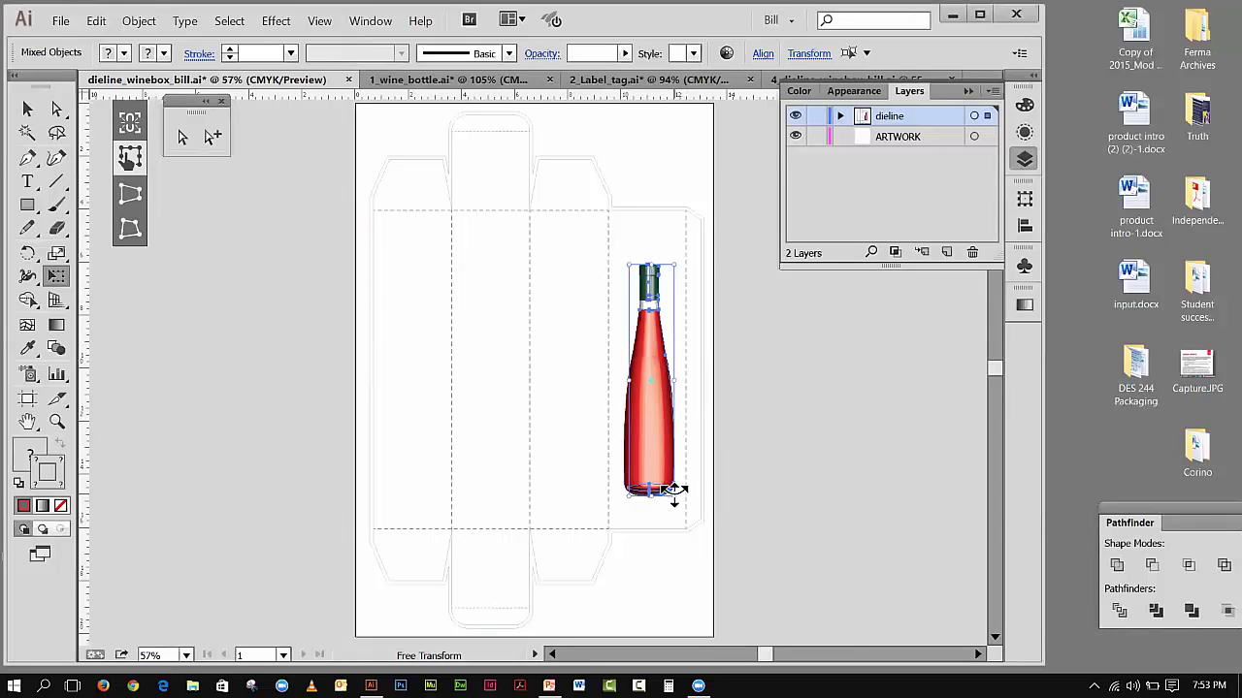
double_click(55, 254)
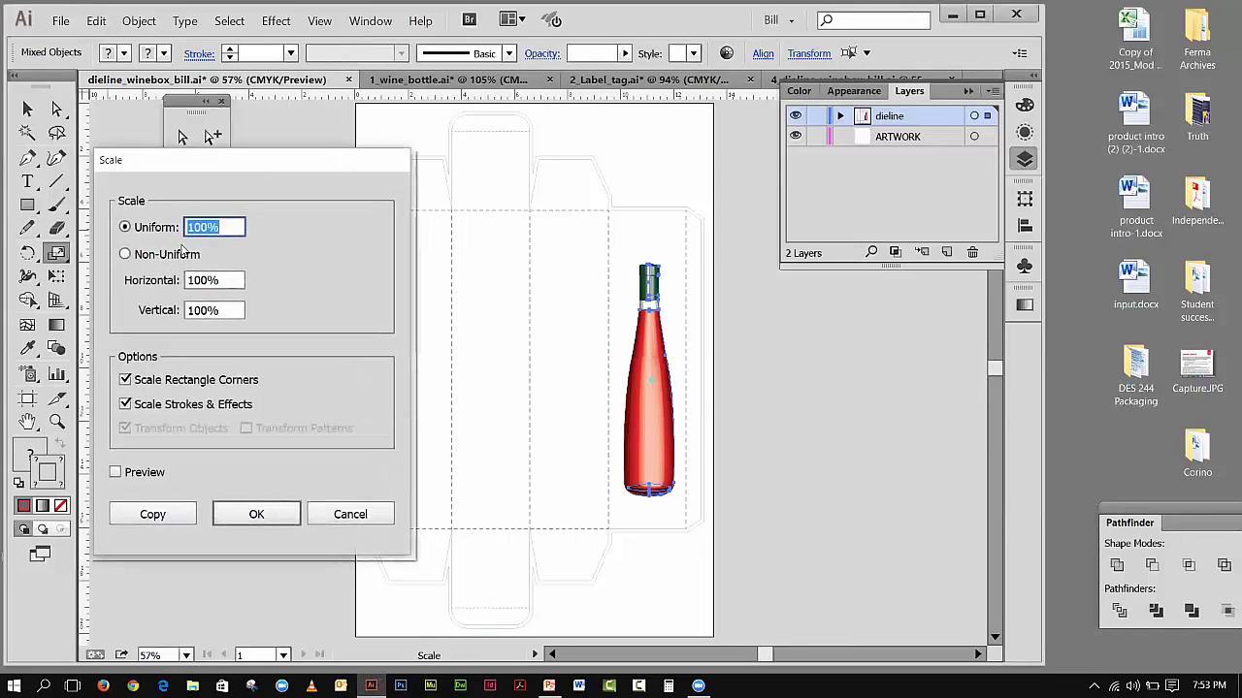
type("110")
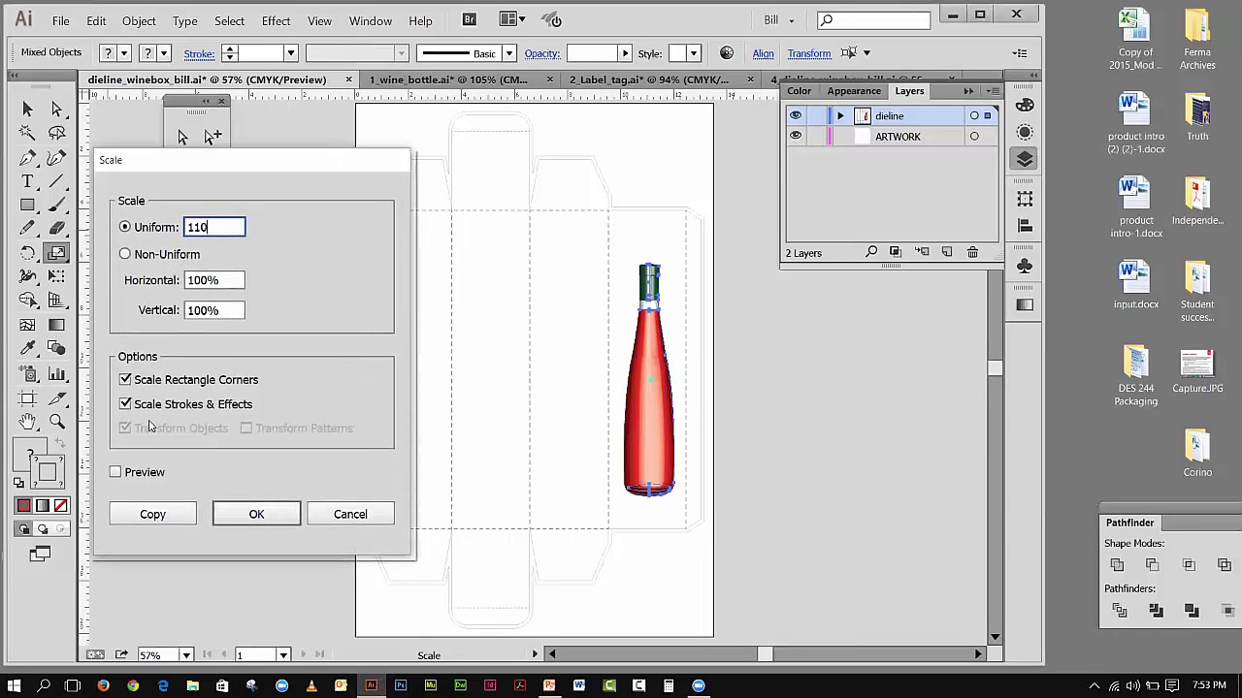
left_click(114, 473)
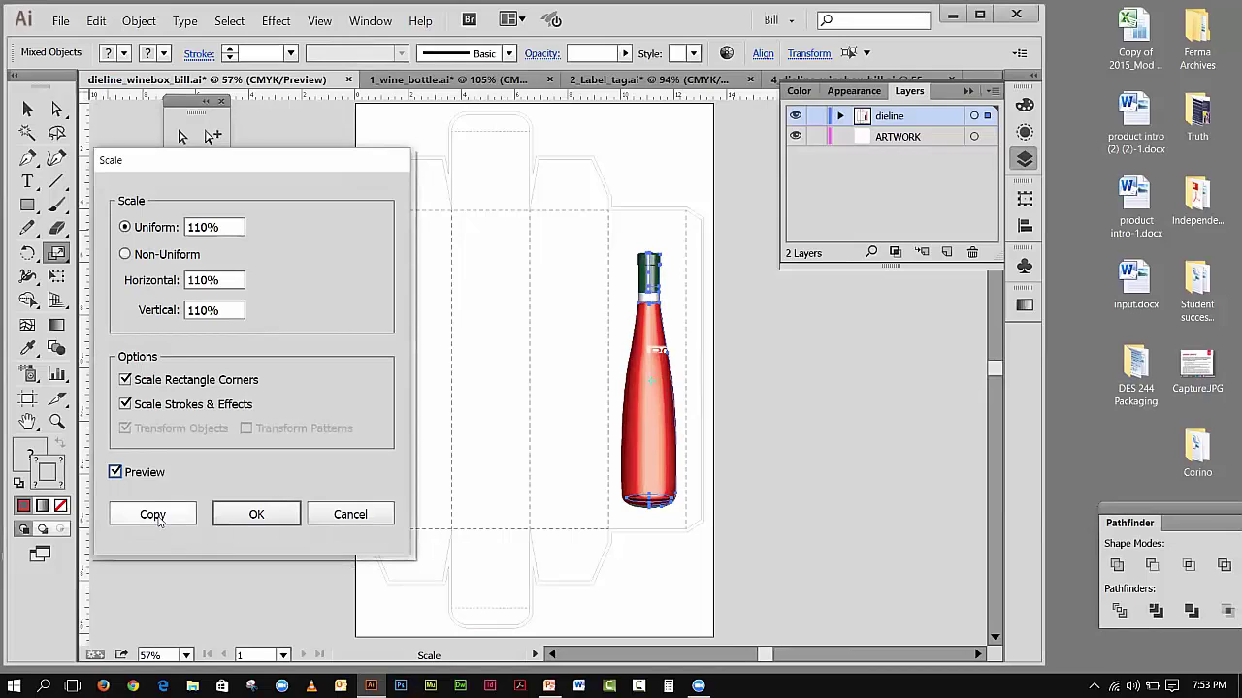
left_click(287, 515)
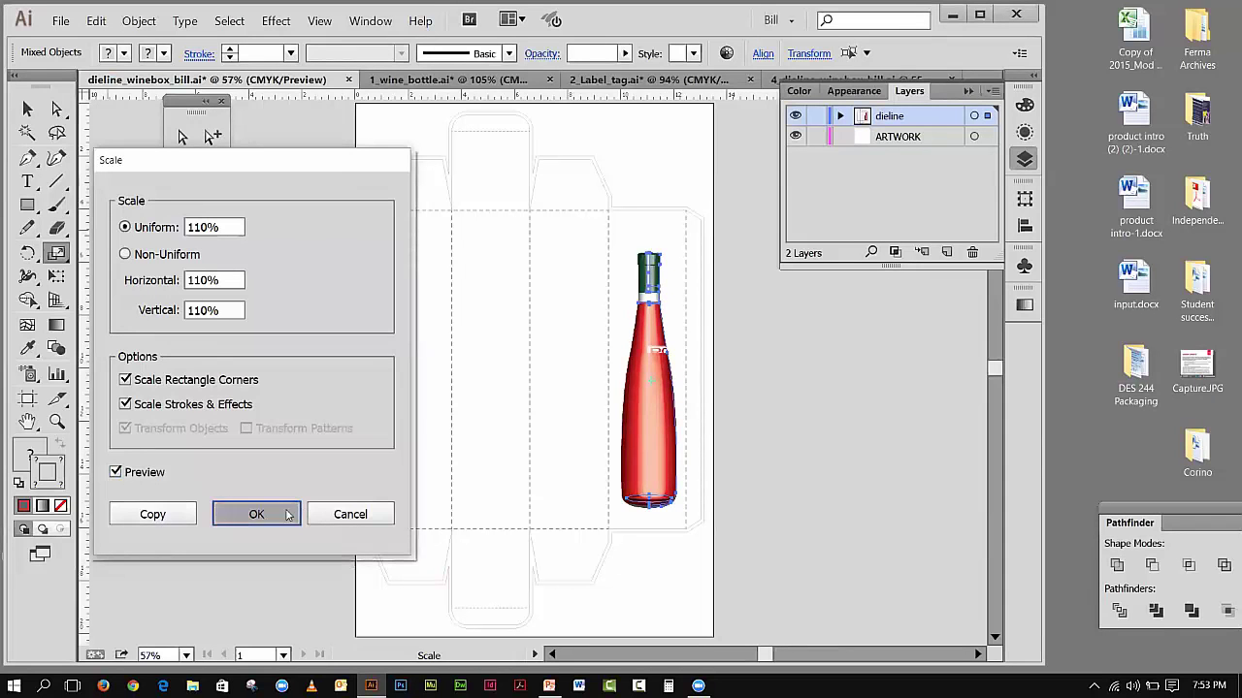
left_click(24, 111)
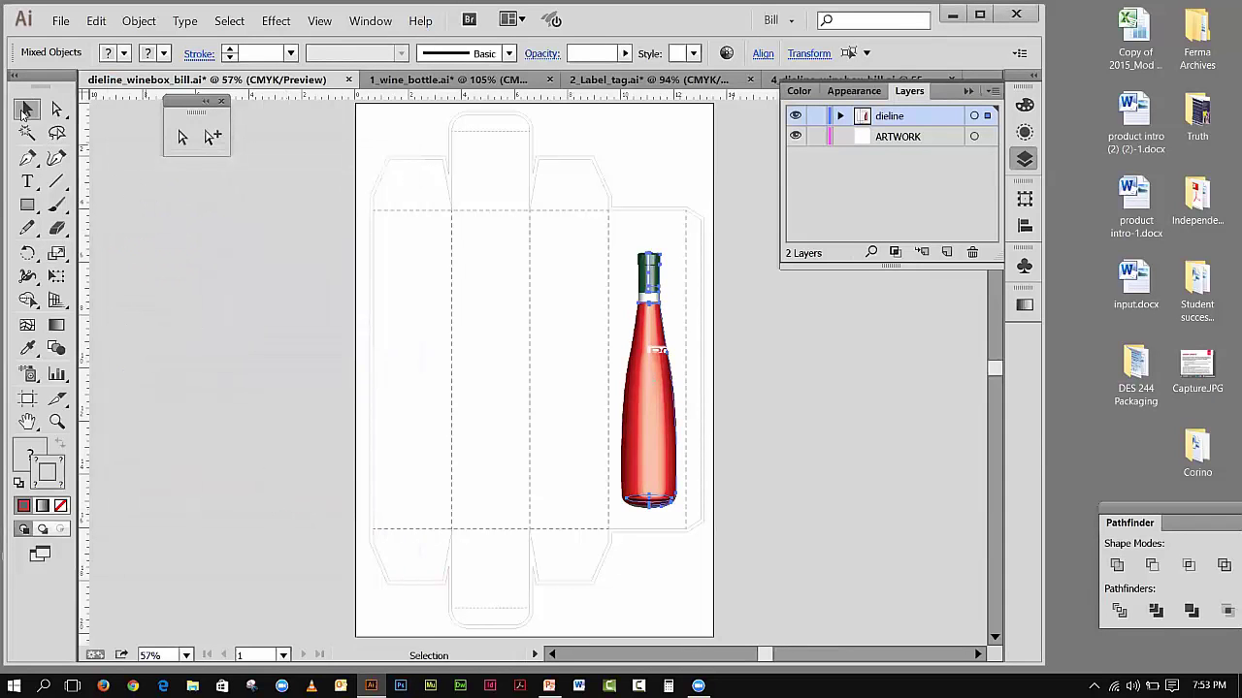
left_click(138, 219)
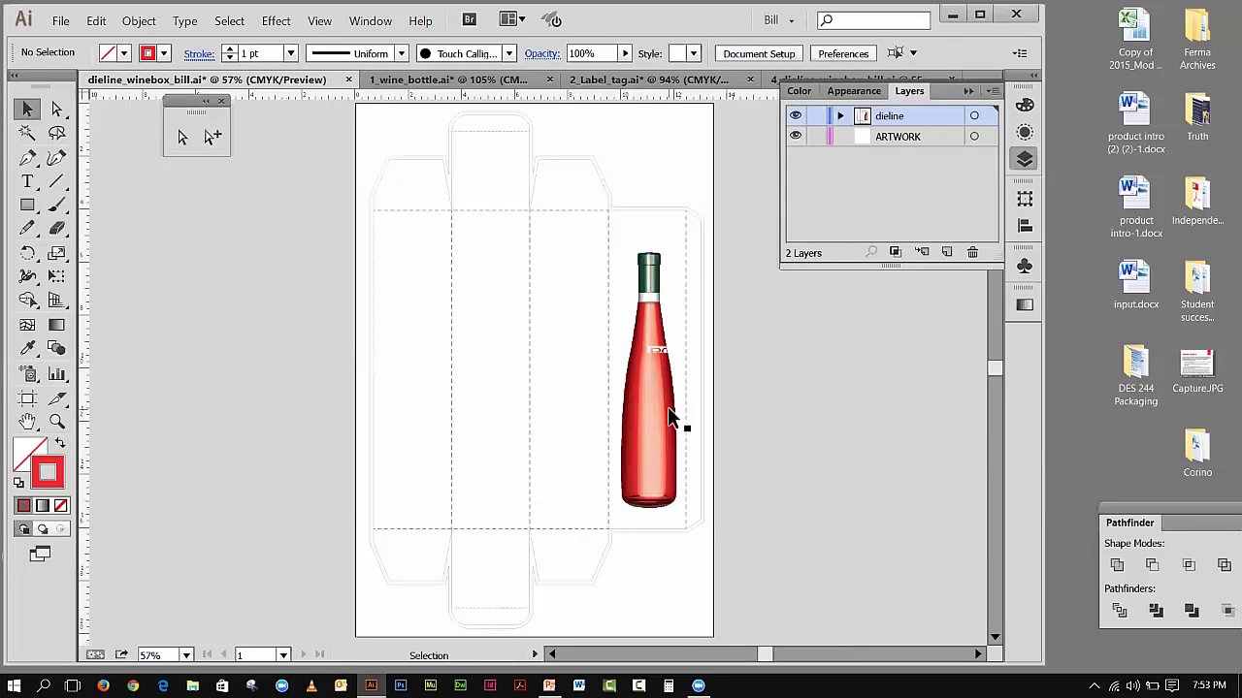
- Show the Appearance panel, select the bottle's body path and open its 3D Revolve (Mapped) effect
left_click(659, 356)
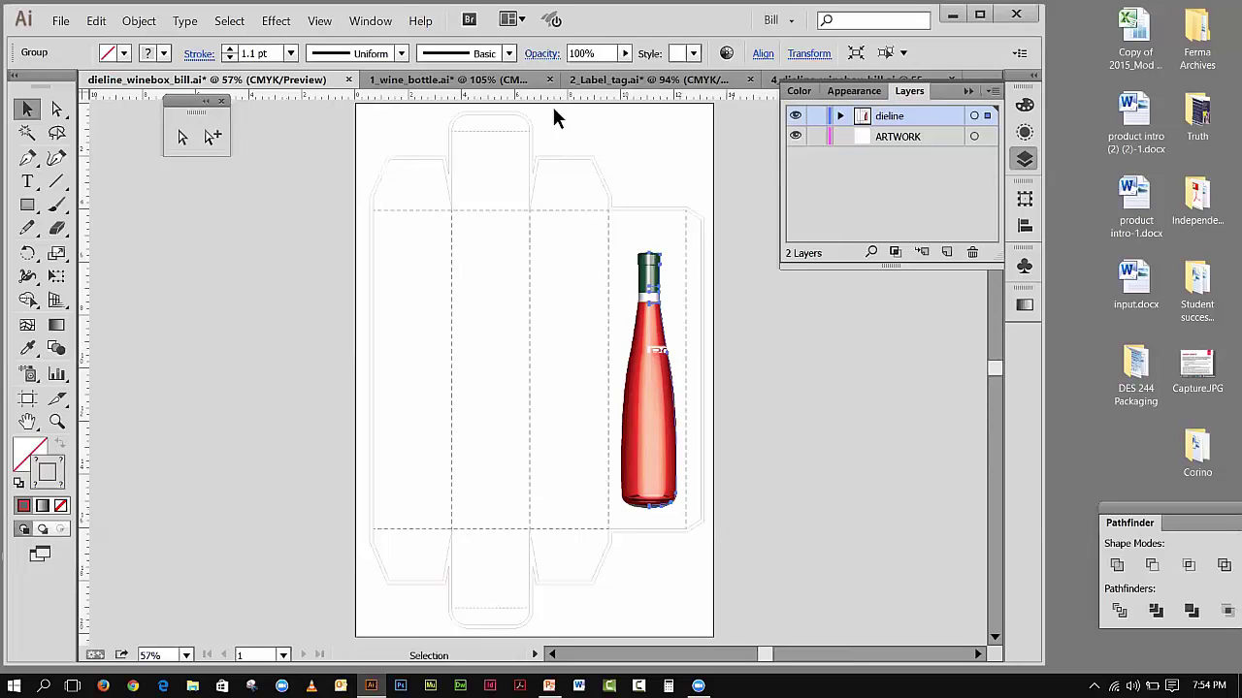
left_click(355, 21)
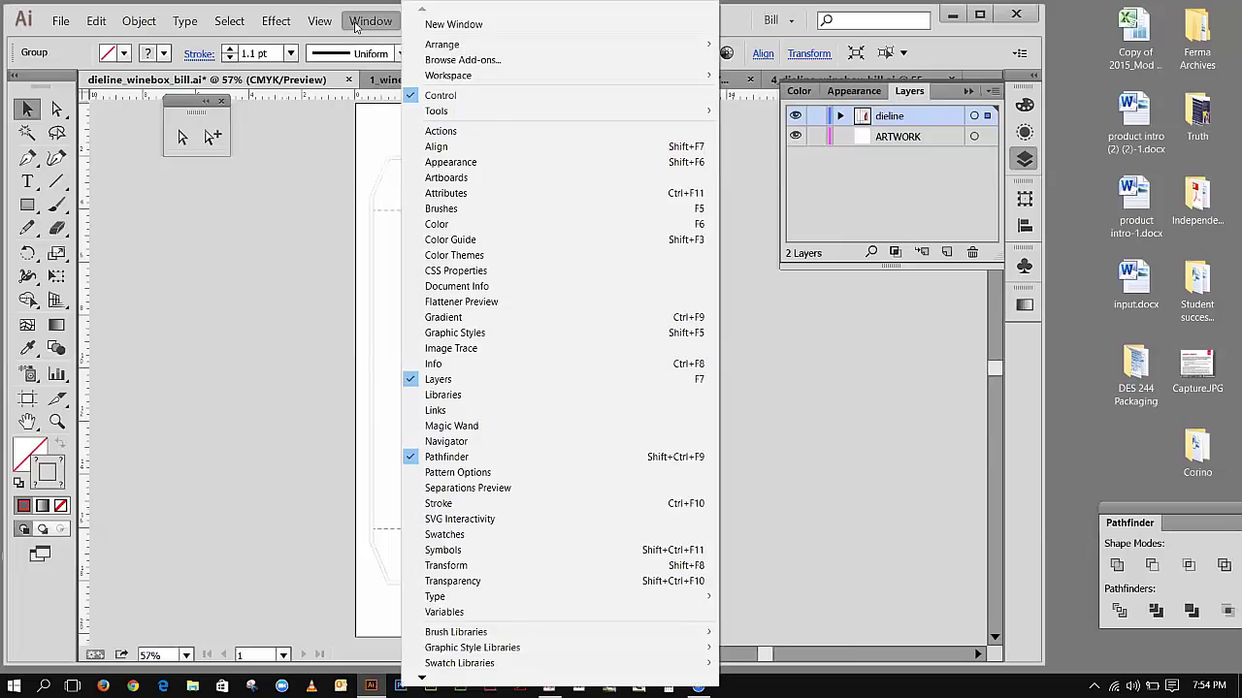
left_click(431, 162)
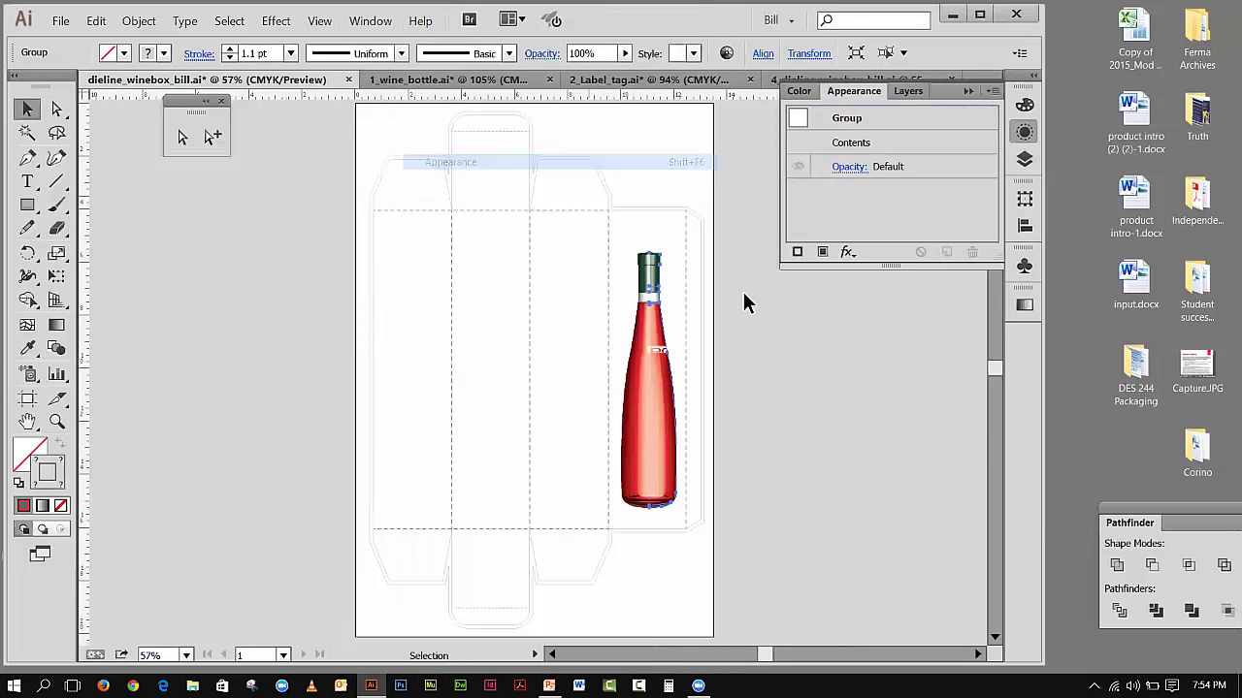
left_click(762, 371)
left_click(665, 352)
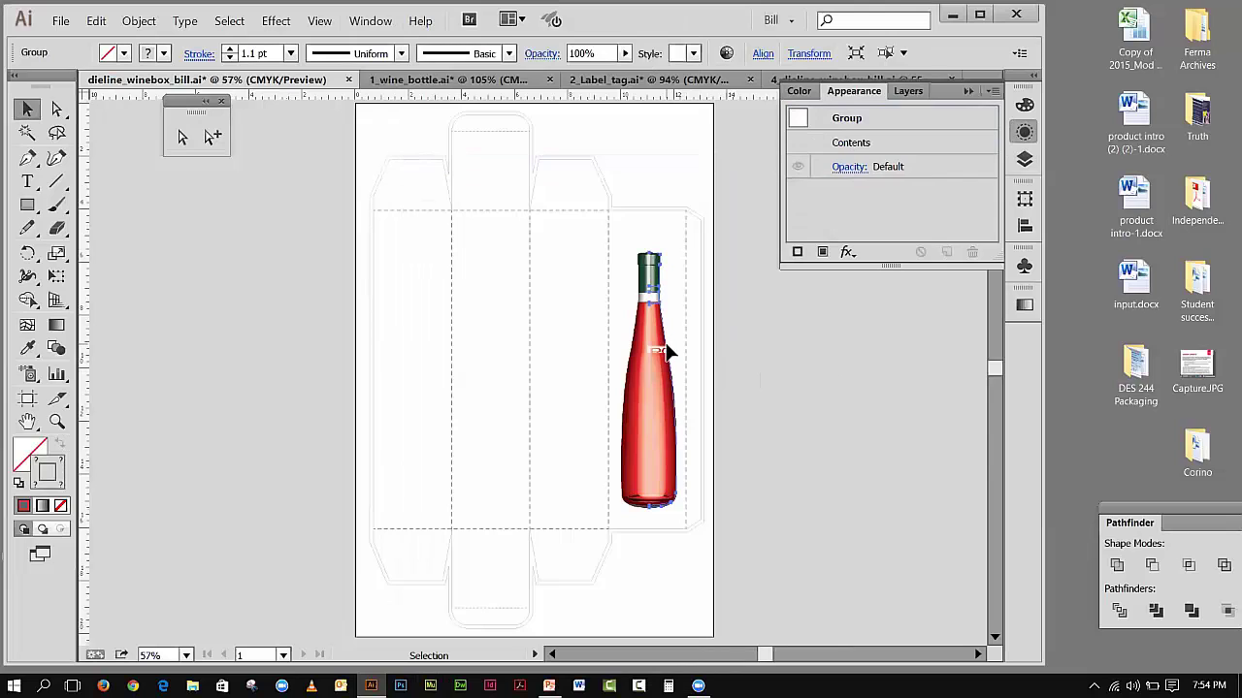
left_click(211, 137)
left_click(684, 402)
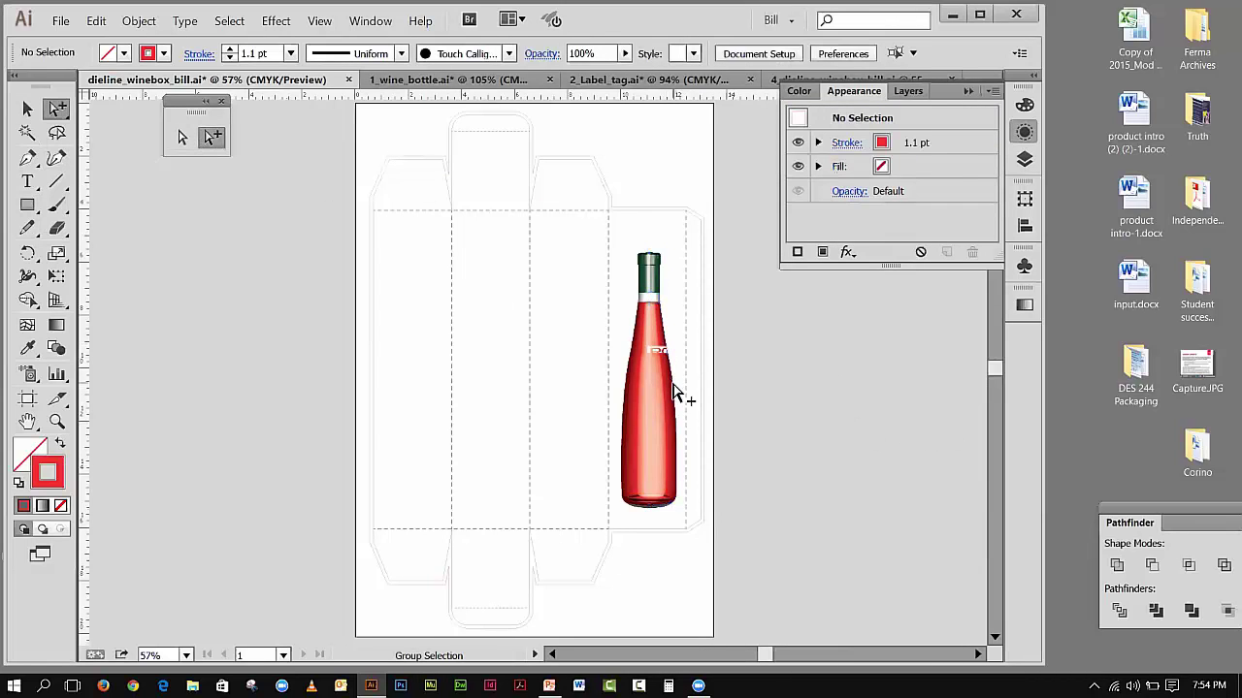
left_click(676, 392)
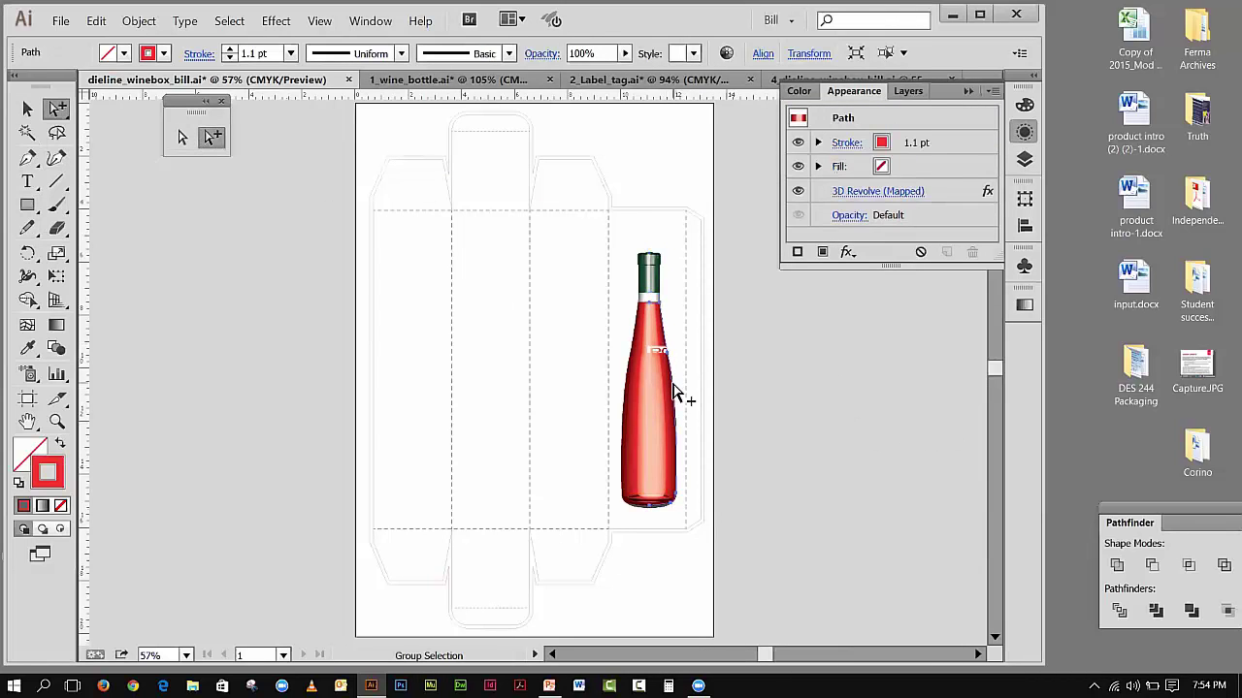
left_click(866, 192)
- Preview the 3D bottle, open Map Art, and step through to the last surface
left_click(703, 436)
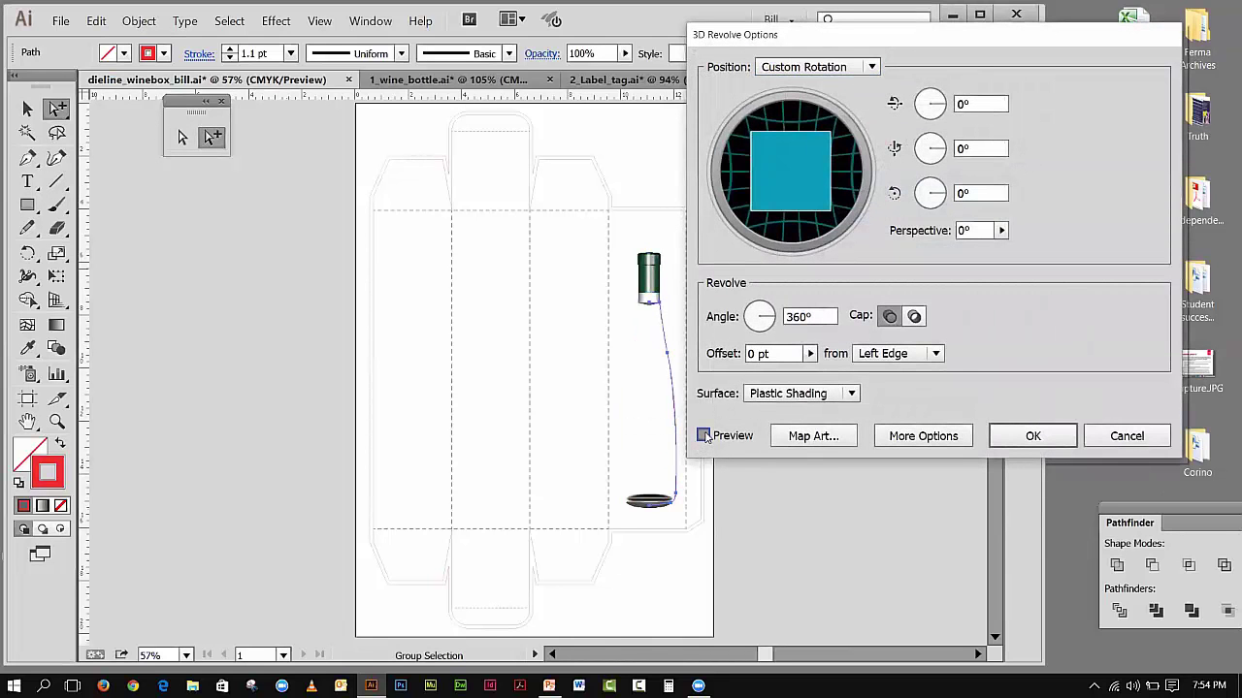
left_click(824, 436)
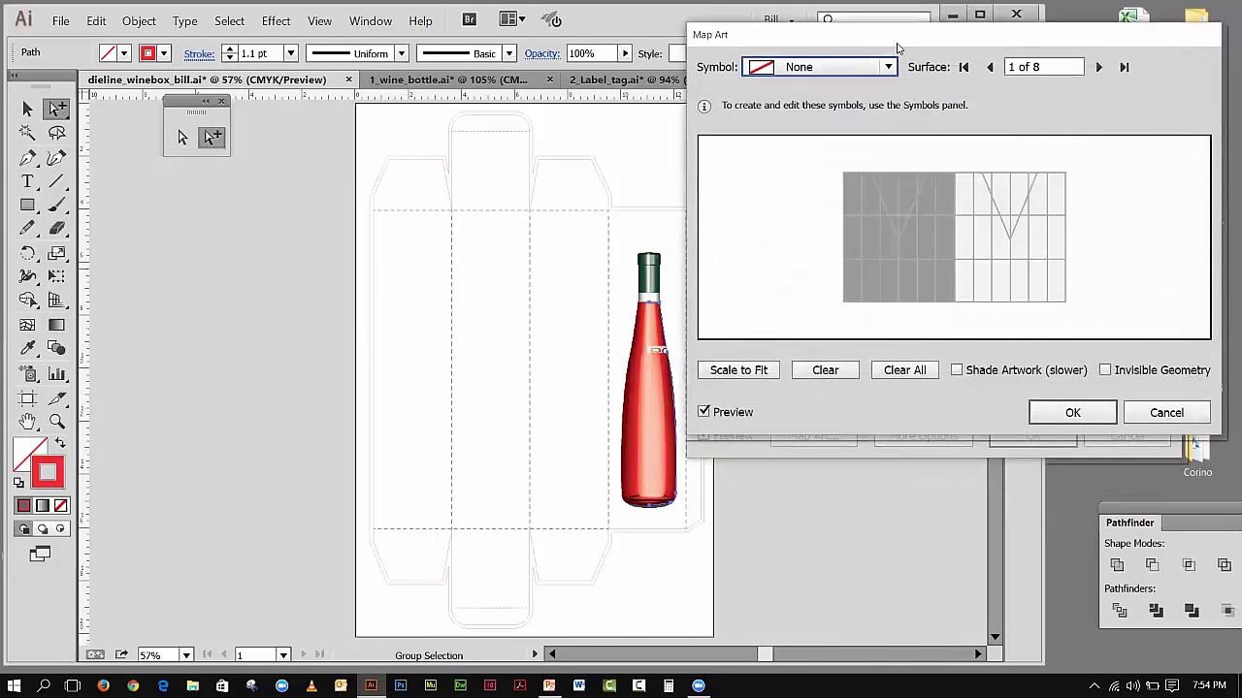
left_click_drag(897, 47, 192, 127)
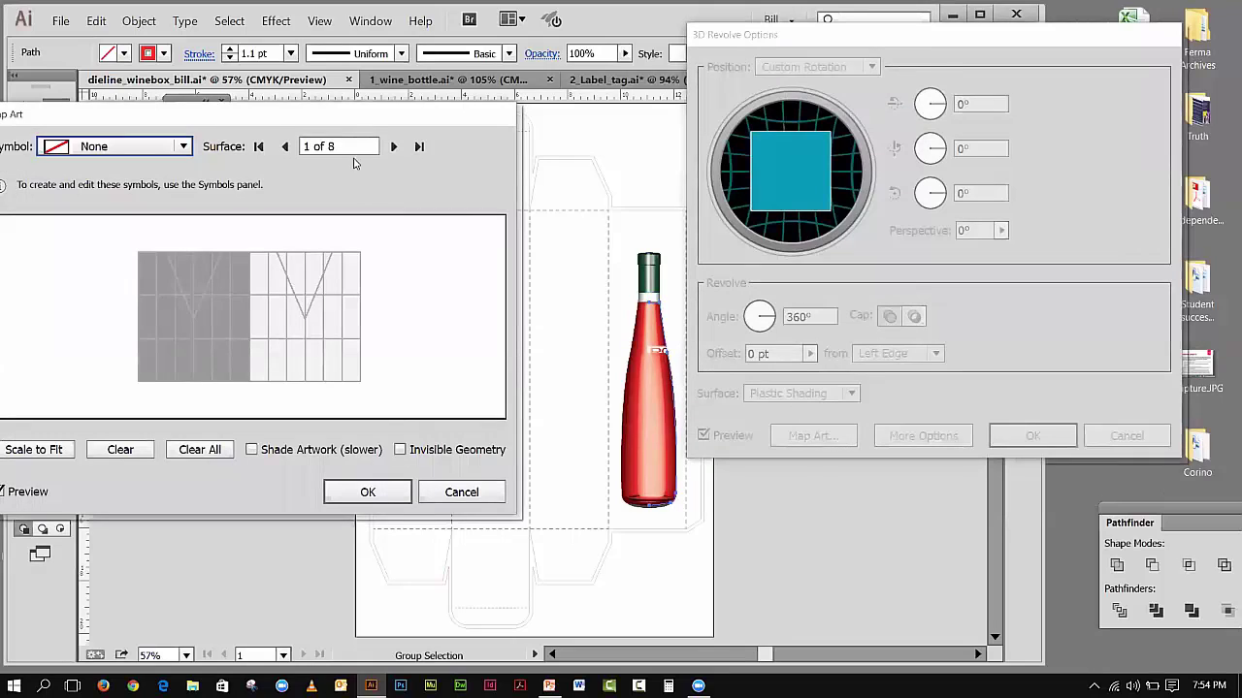
left_click(394, 147)
left_click(394, 148)
left_click(394, 148)
left_click(394, 148)
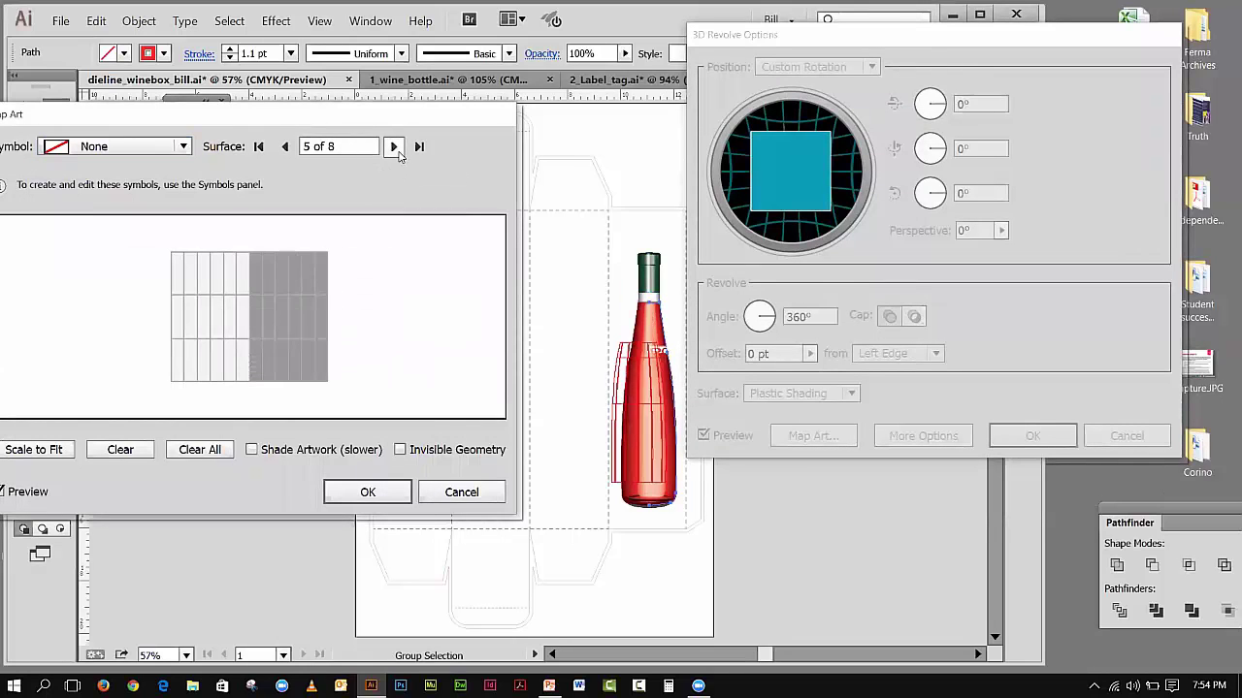
left_click(394, 147)
left_click(394, 147)
left_click(394, 147)
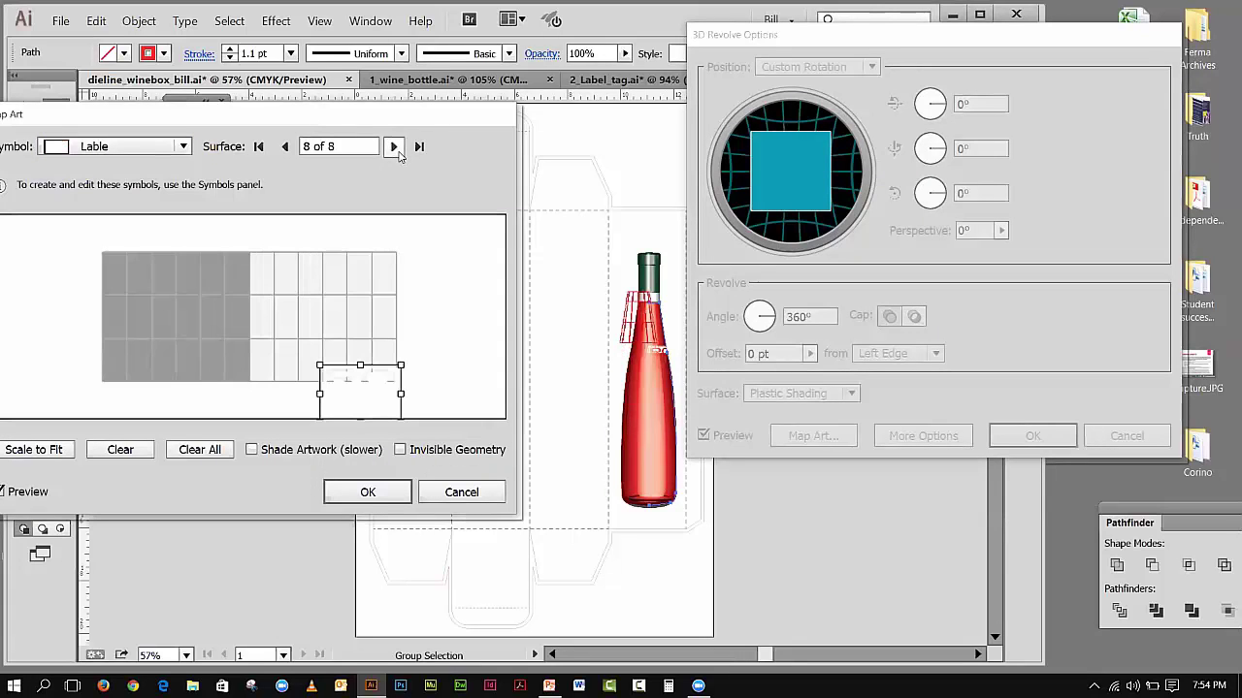
- Move the label artwork on the grid, keep Lable as the symbol, and cycle to surface 5
left_click_drag(374, 407, 343, 349)
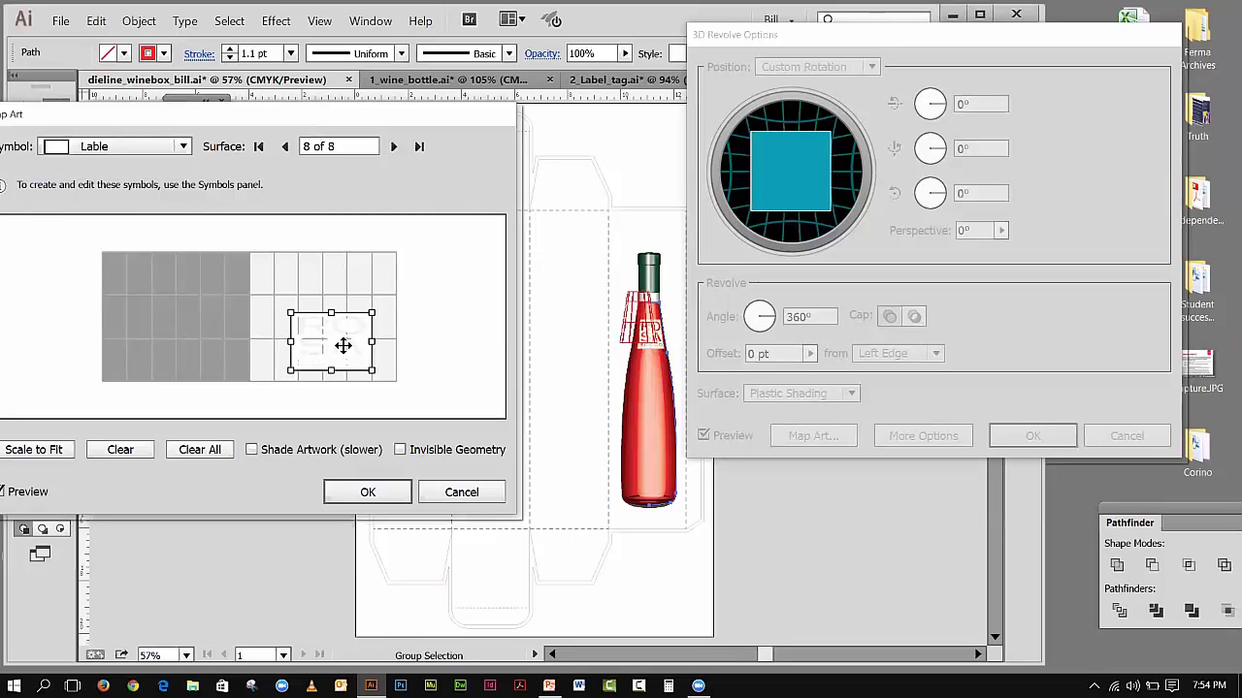
left_click(175, 145)
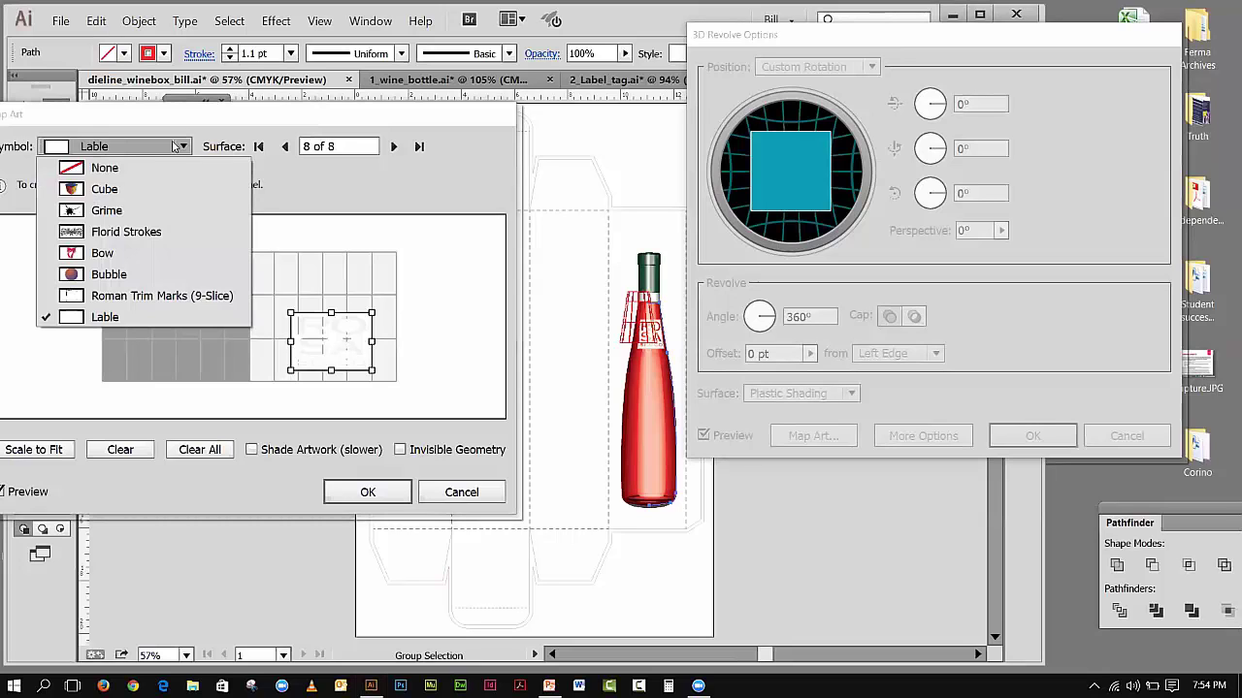
left_click(333, 171)
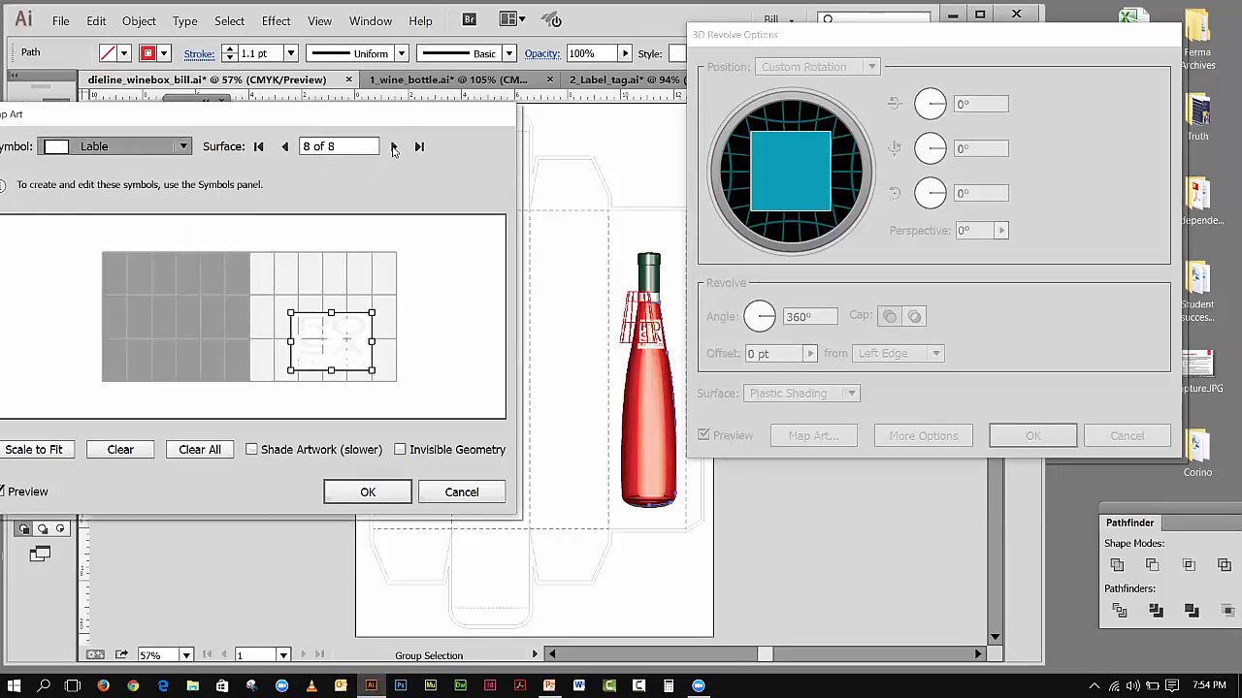
left_click(393, 146)
left_click(394, 146)
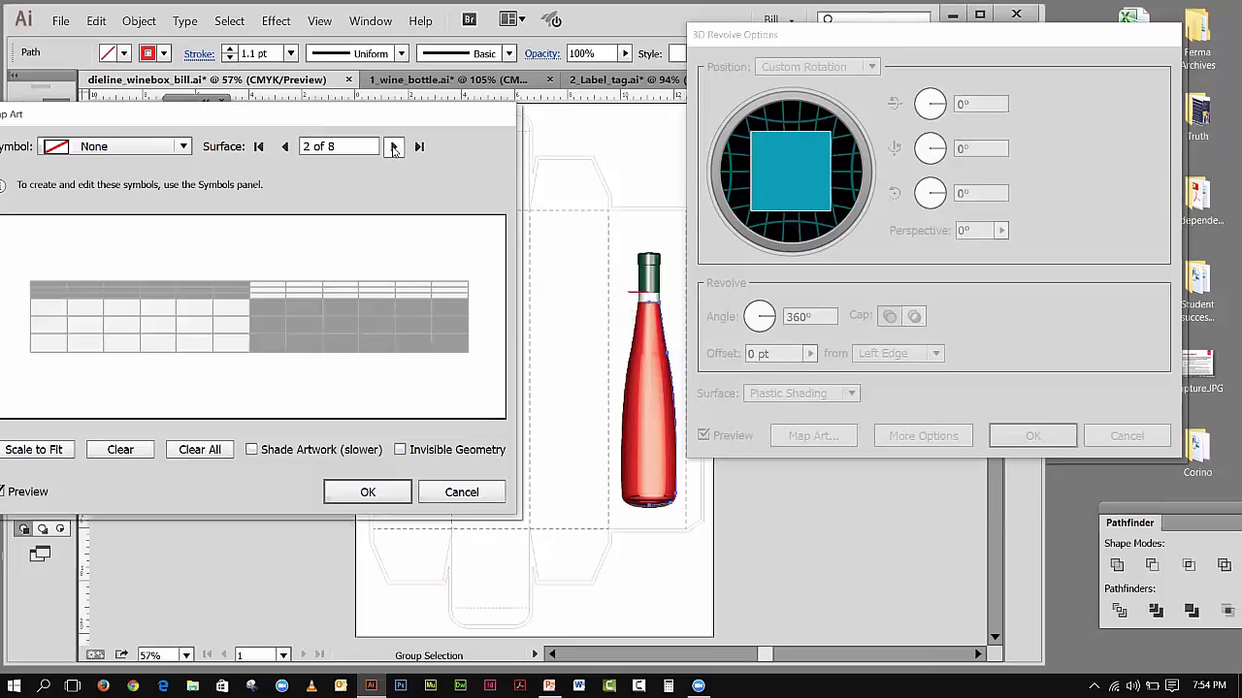
left_click(394, 147)
left_click(394, 146)
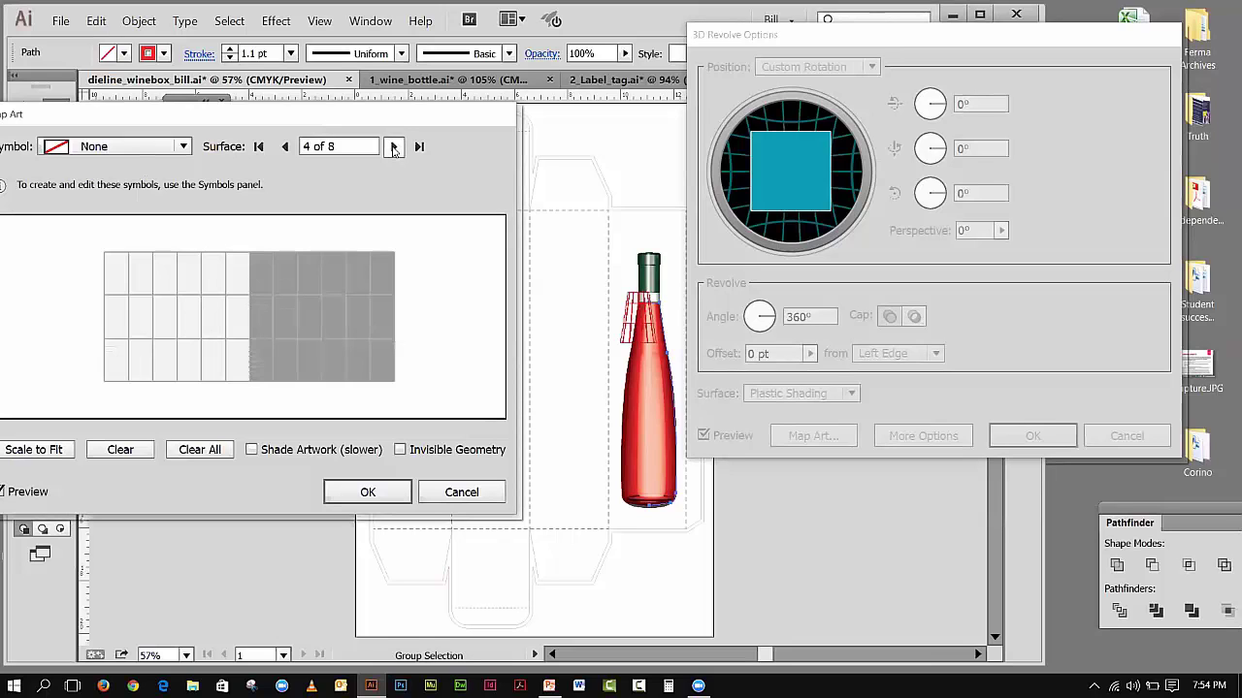
left_click(394, 147)
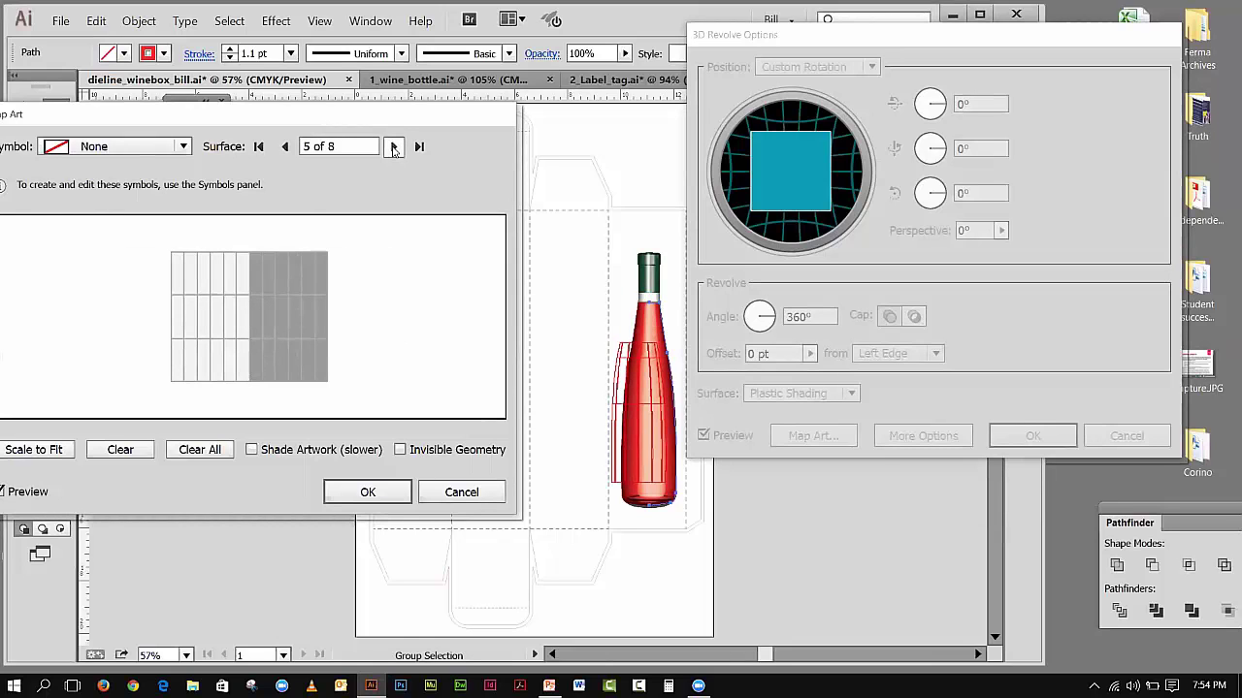
- Apply the Lable symbol to surface 5, shift it left, then move on to surface 7
left_click(182, 147)
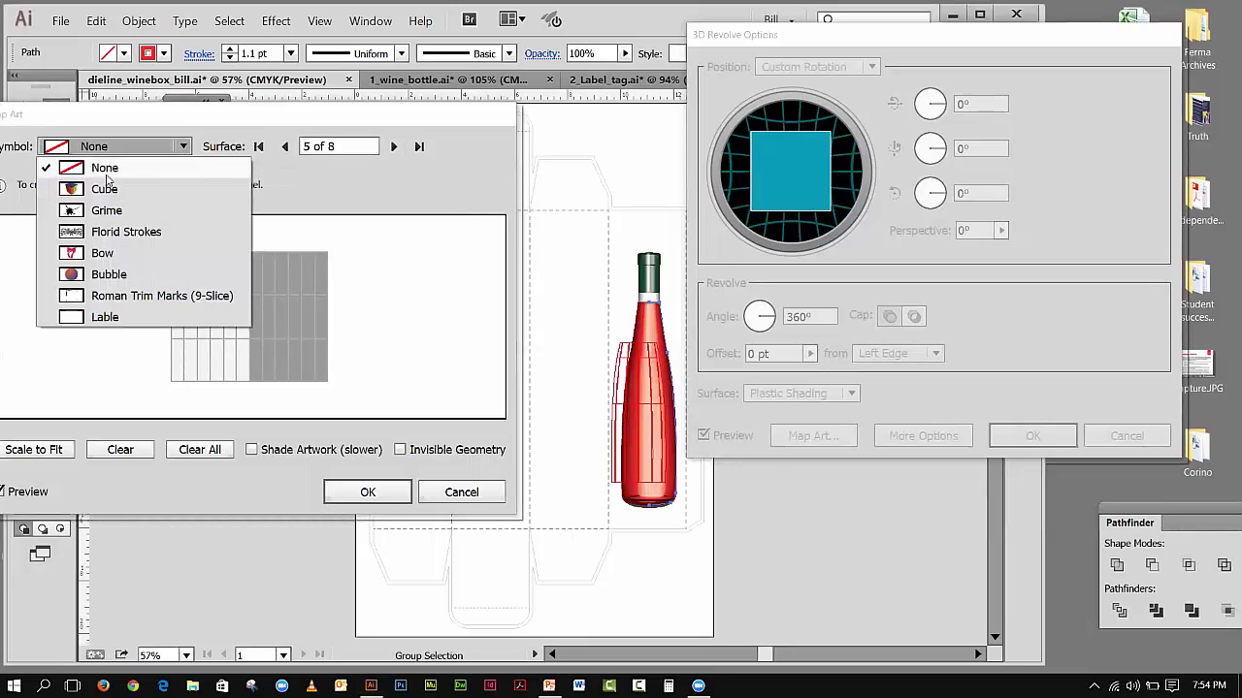
left_click(126, 329)
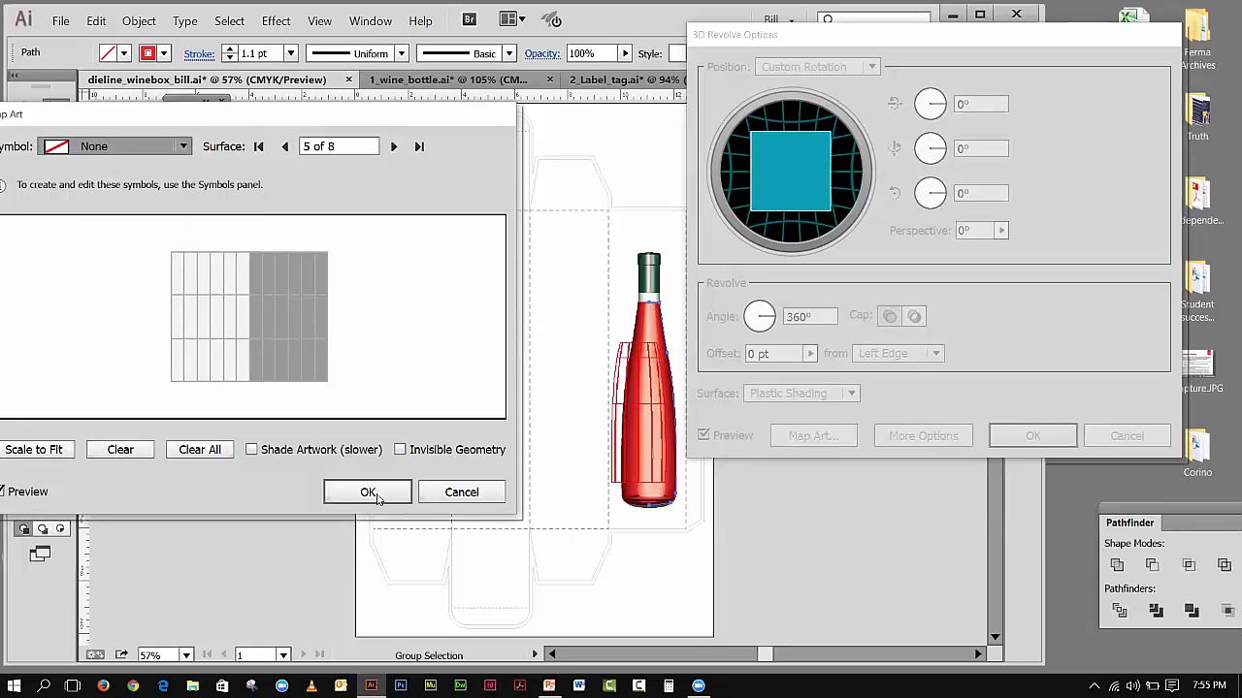
left_click_drag(266, 321, 227, 314)
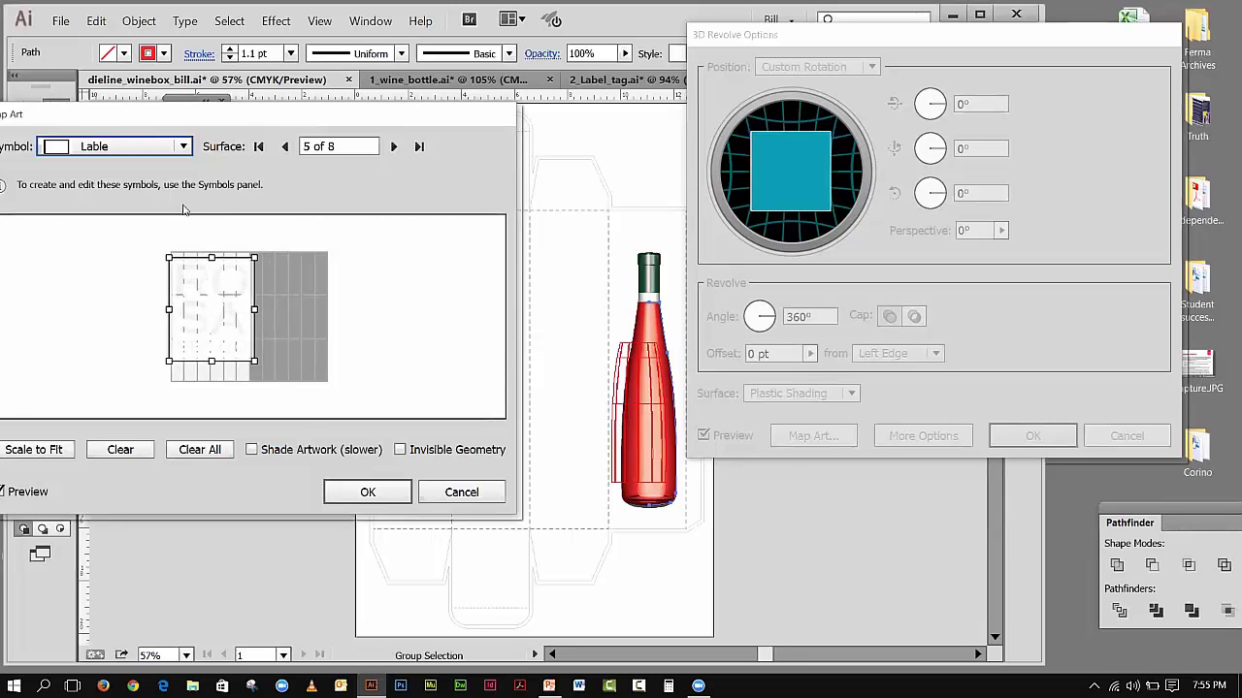
left_click(139, 151)
key("Escape")
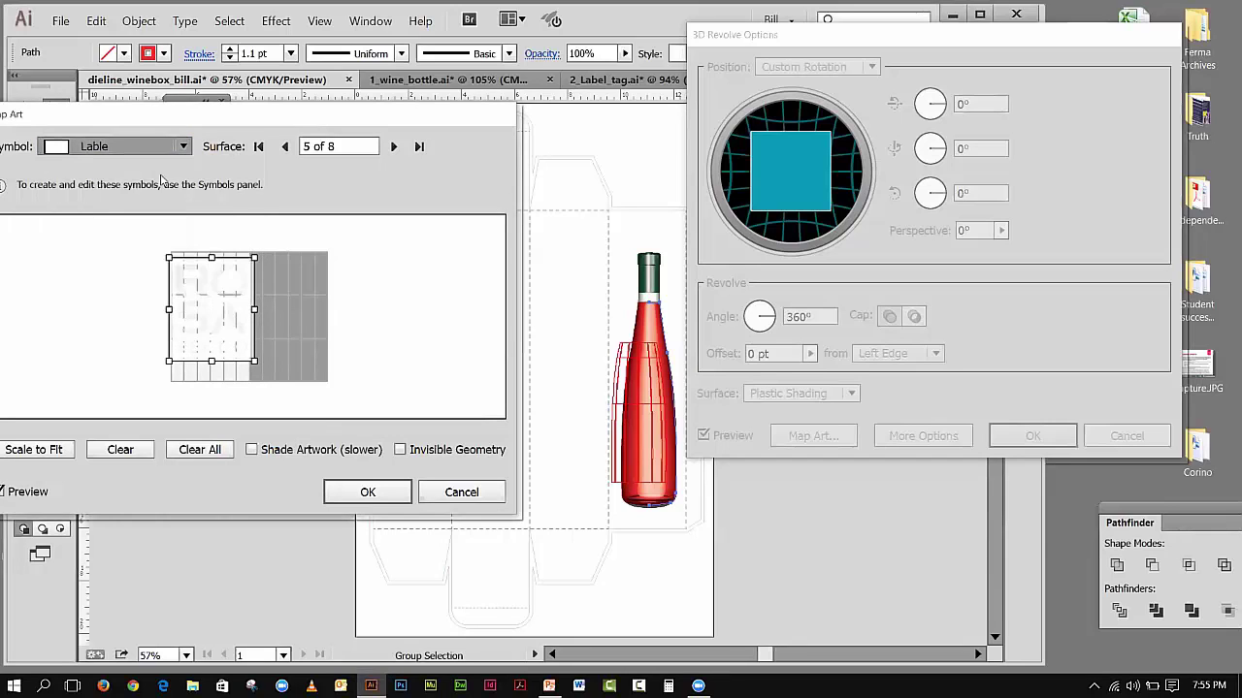
left_click(394, 147)
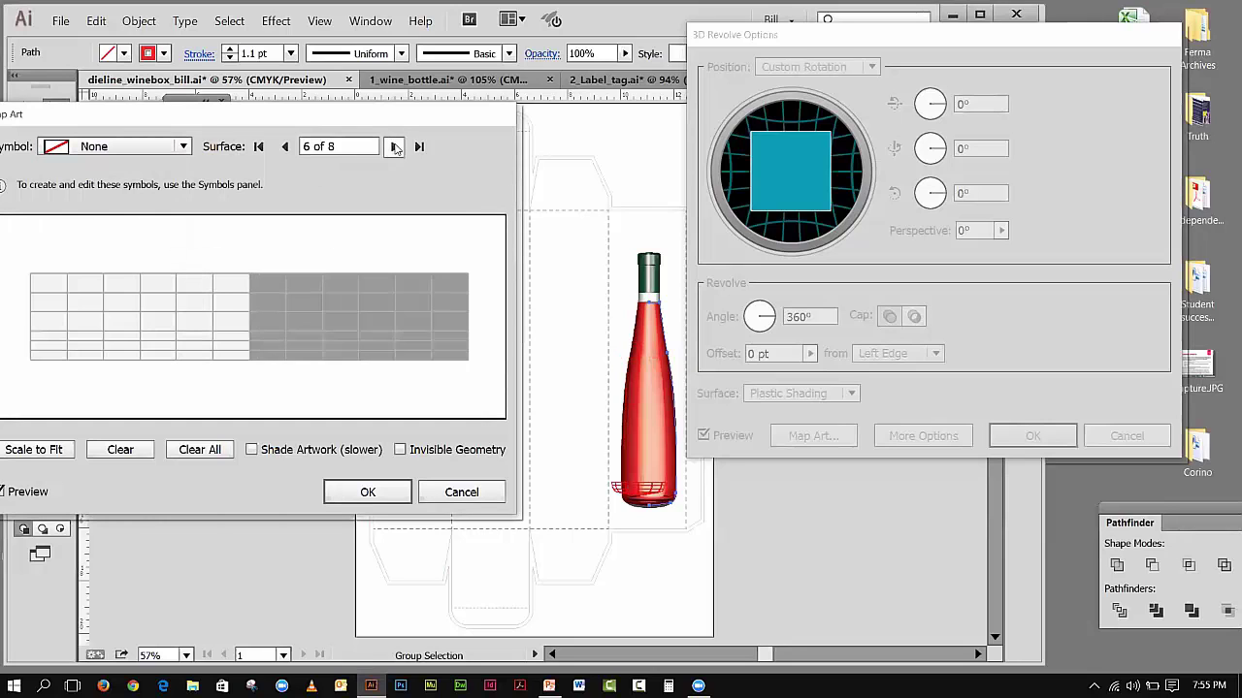
left_click(394, 147)
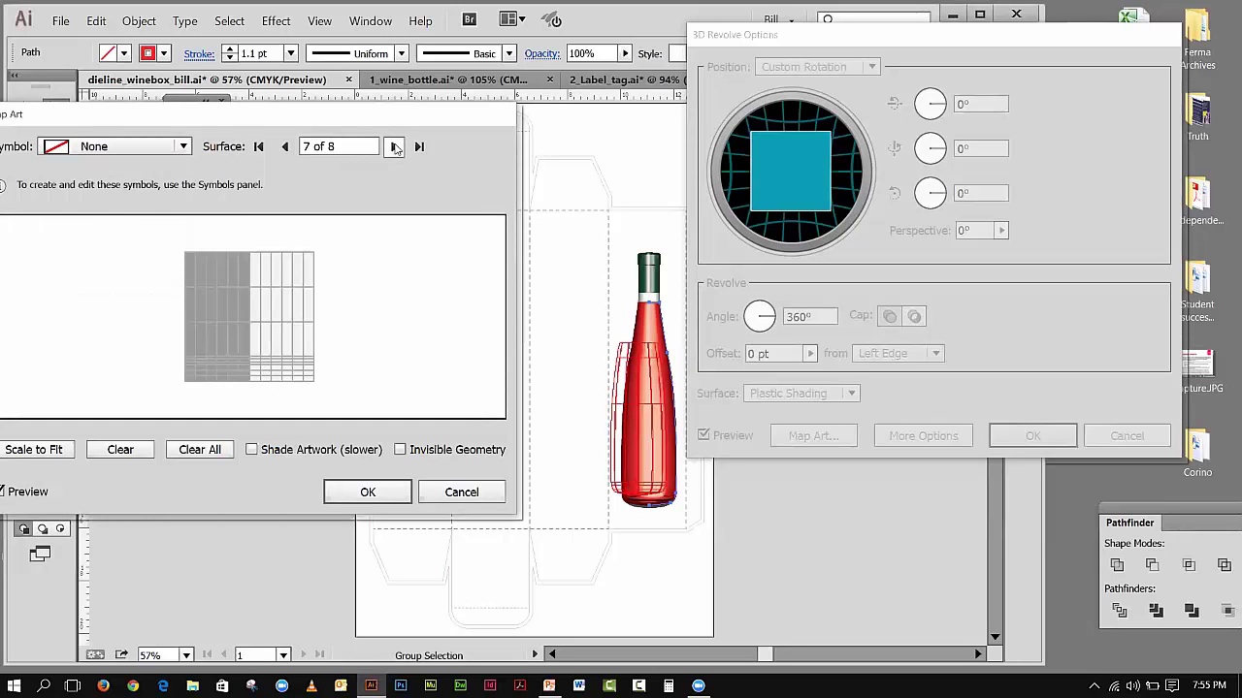
left_click(184, 148)
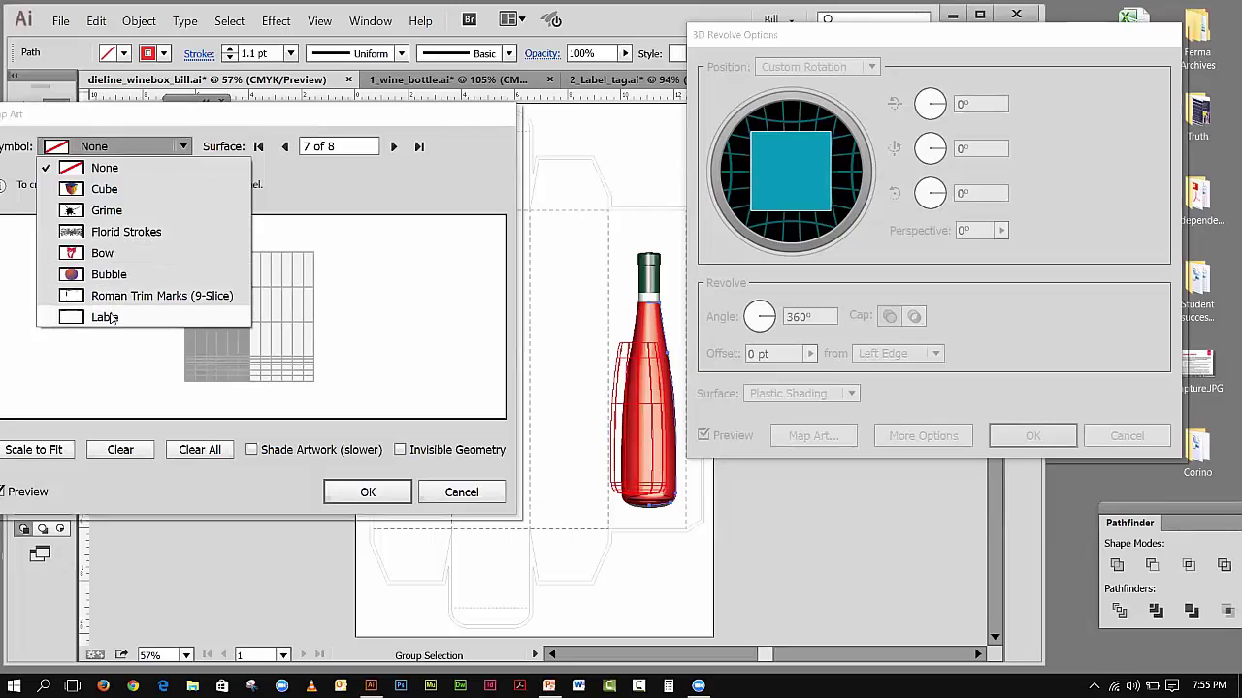
- Map Lable onto surface 7, shrink and position it low on the bottle front, and confirm
key("Escape")
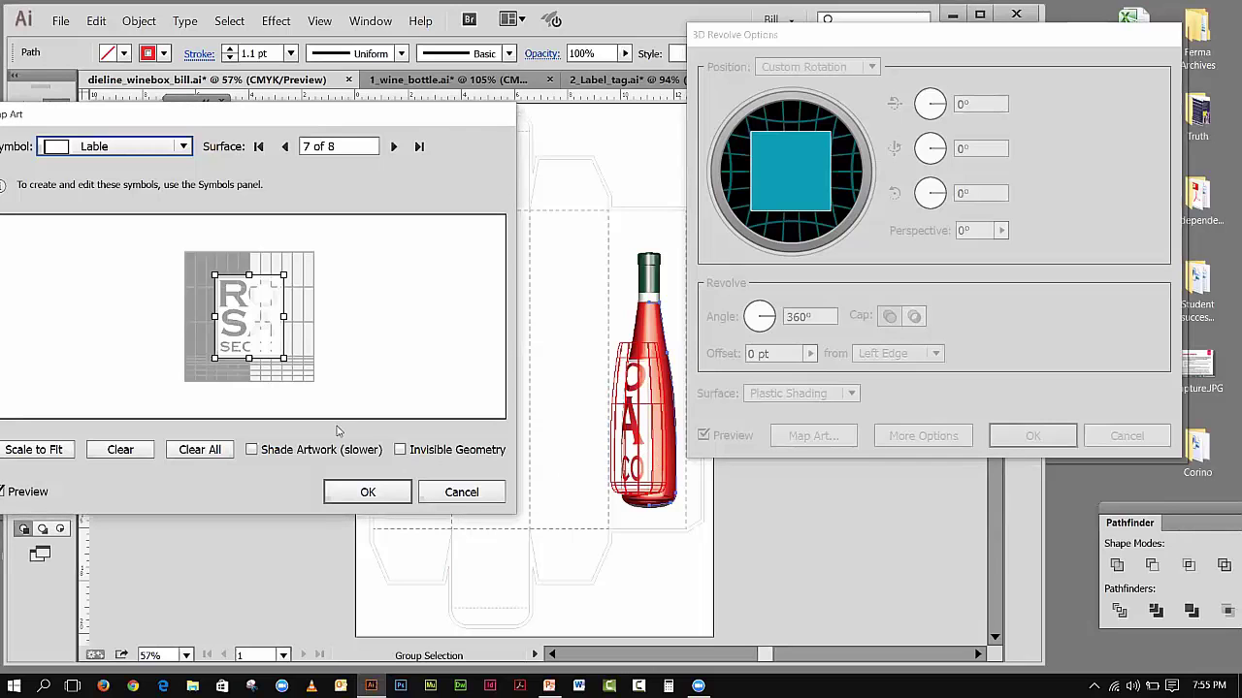
left_click_drag(253, 330, 286, 337)
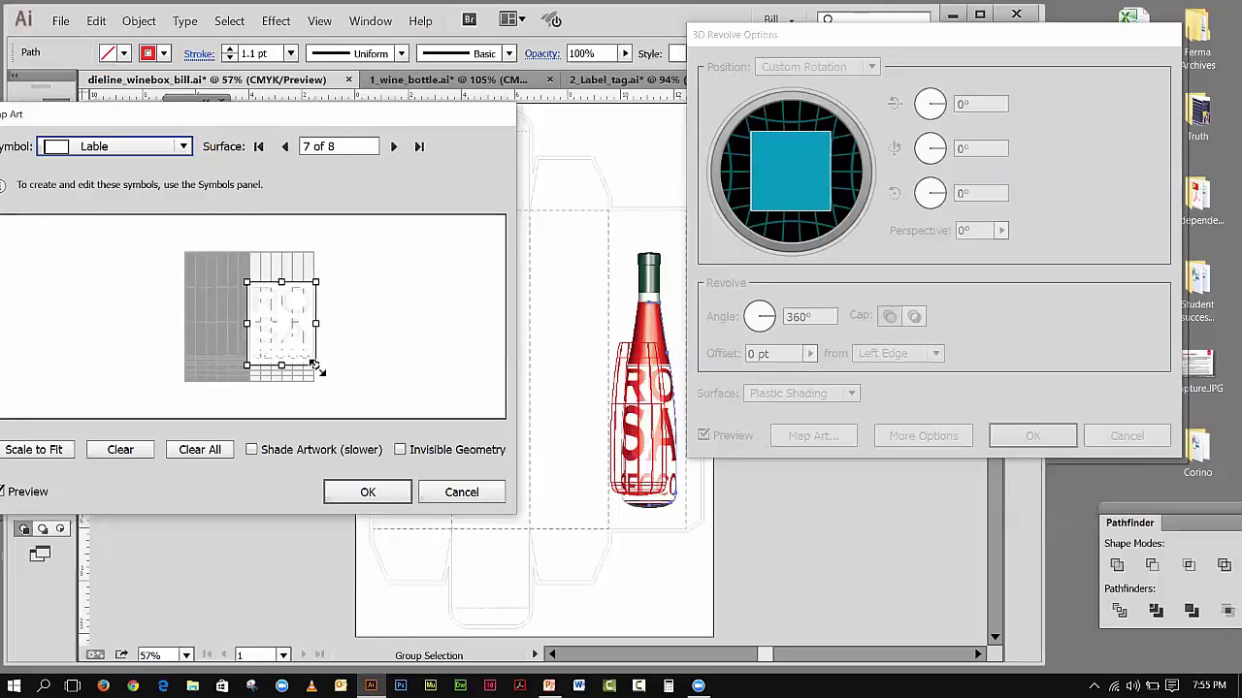
left_click_drag(315, 365, 278, 309)
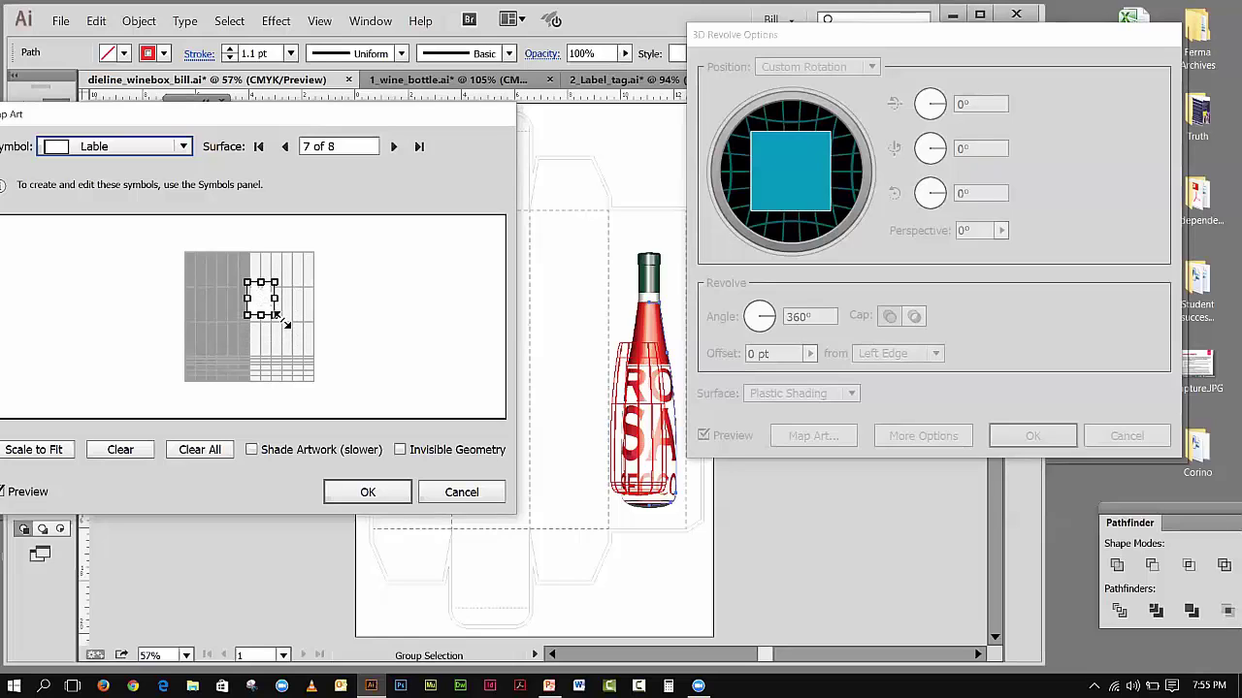
left_click_drag(258, 296, 282, 328)
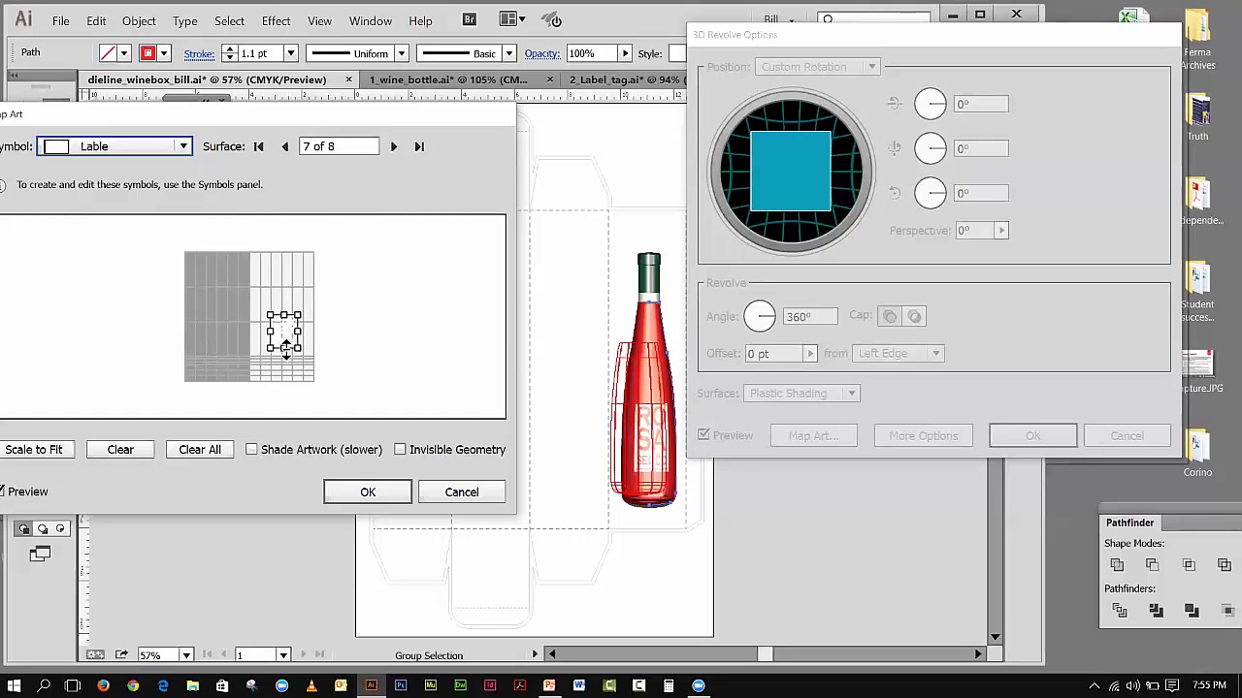
left_click_drag(284, 351, 287, 338)
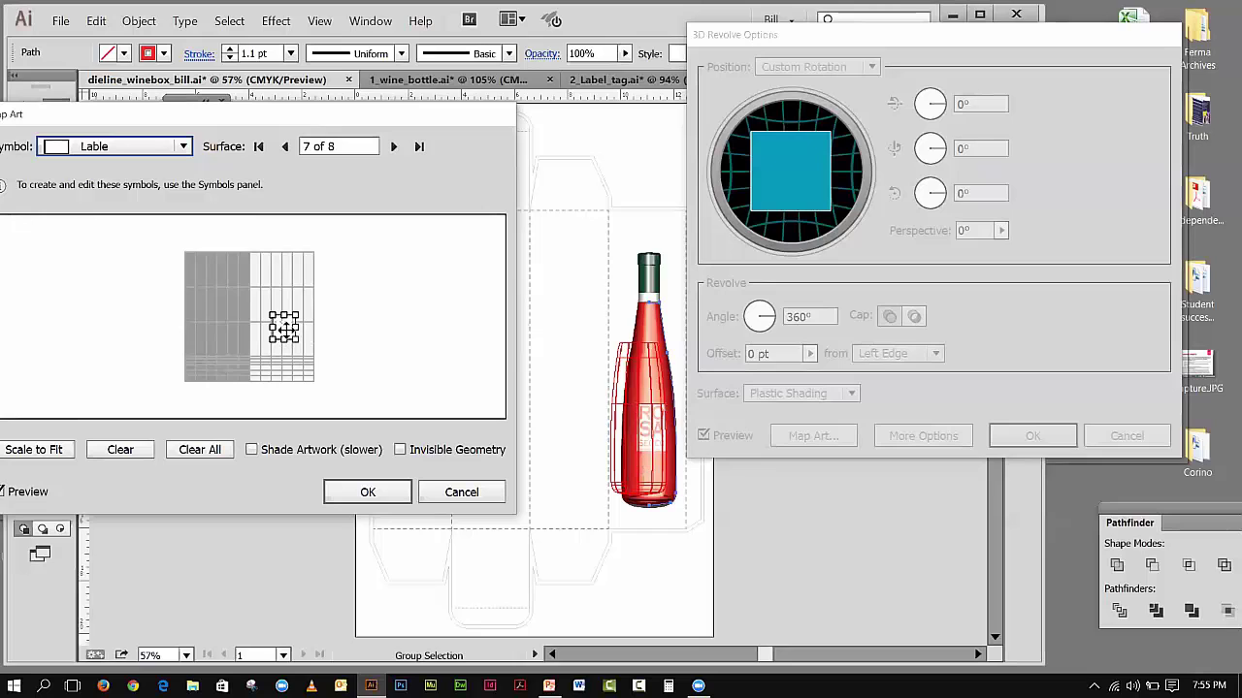
left_click_drag(287, 330, 283, 342)
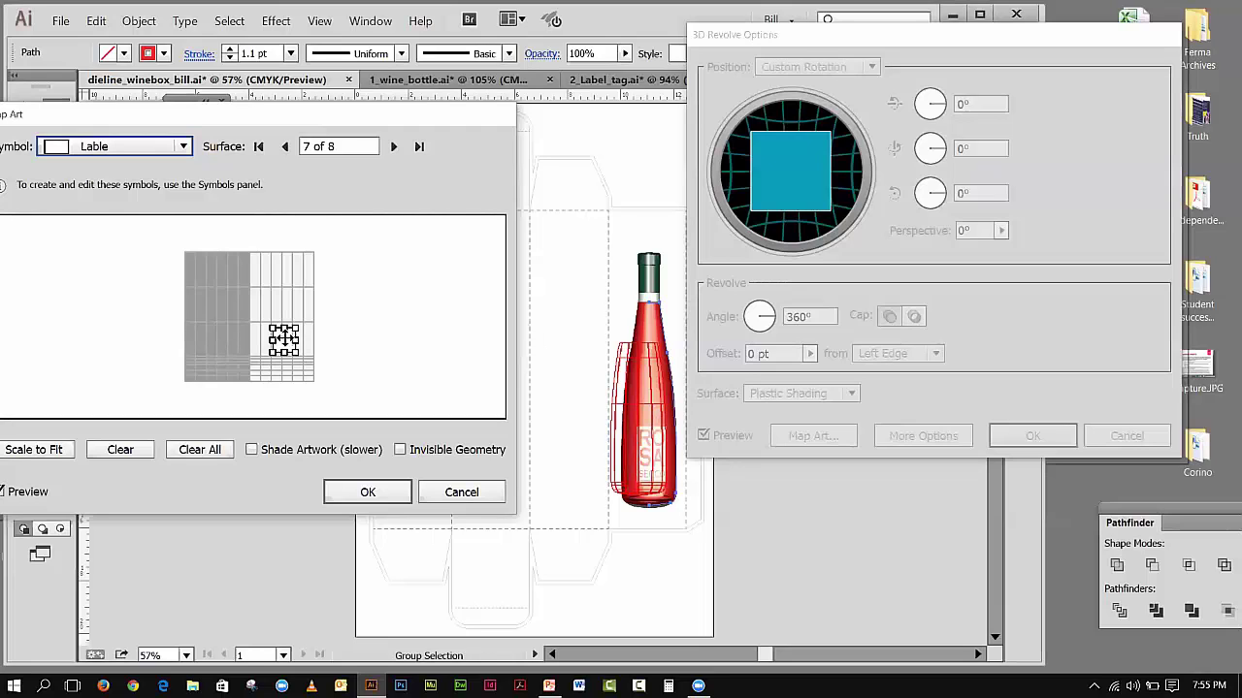
left_click_drag(283, 337, 282, 335)
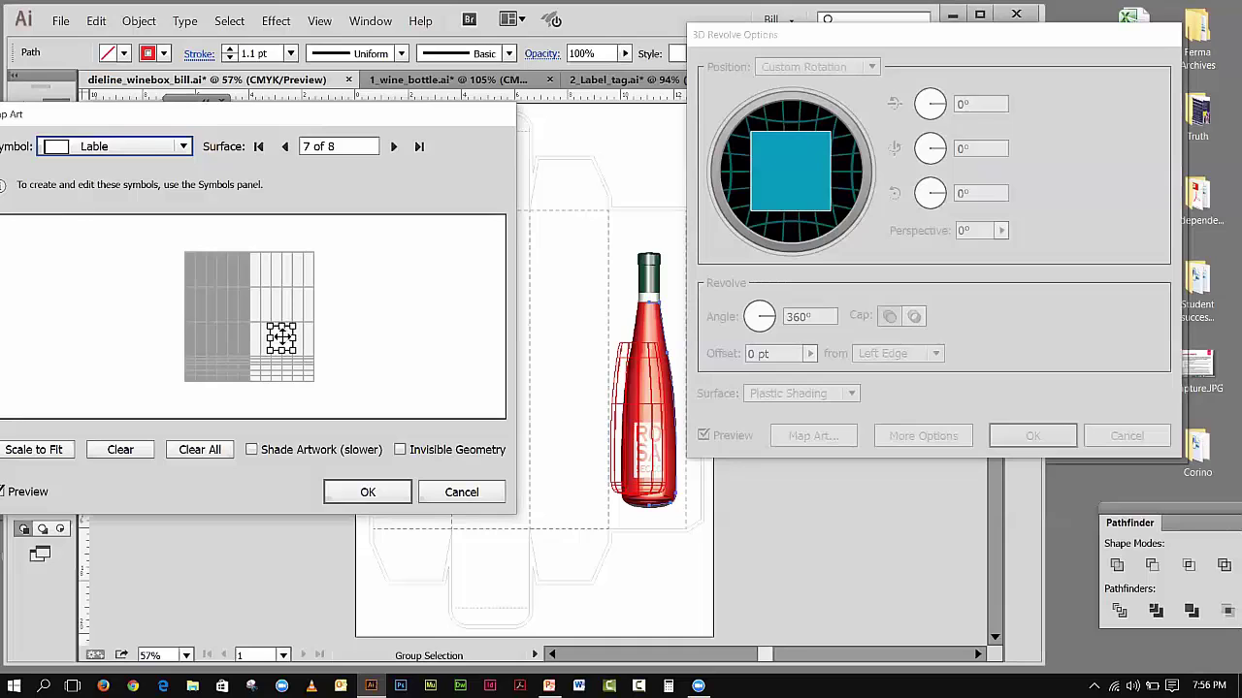
left_click_drag(283, 335, 281, 334)
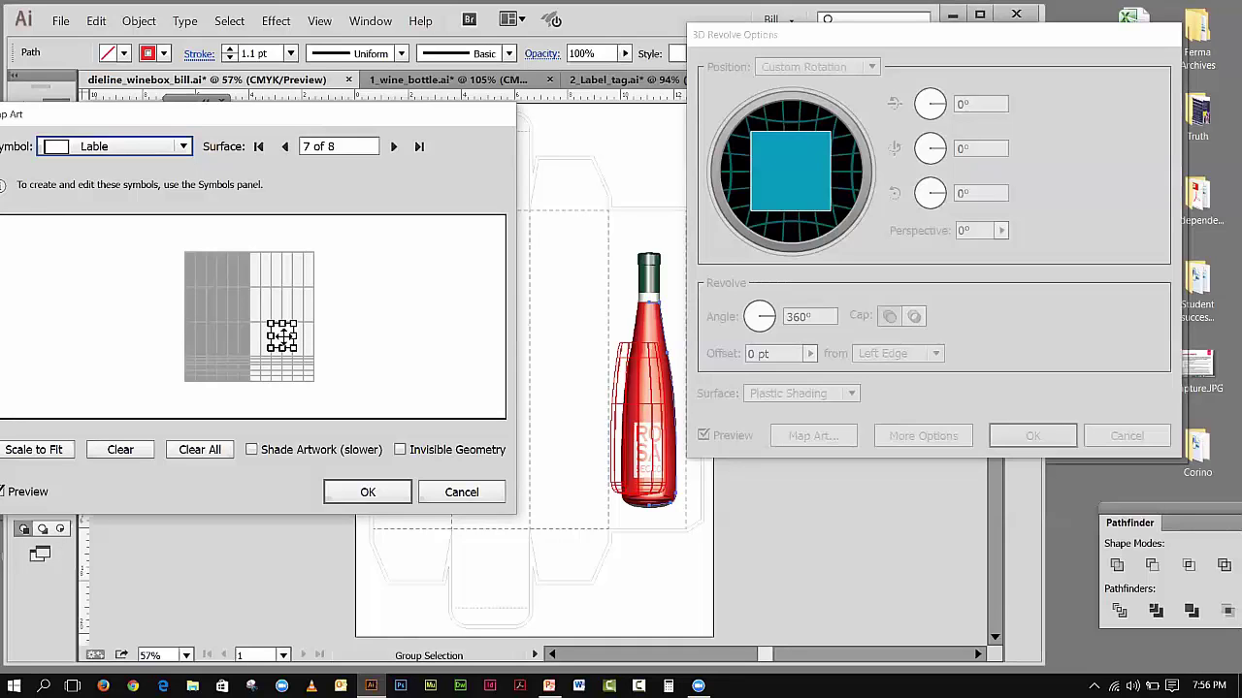
left_click_drag(281, 336, 280, 340)
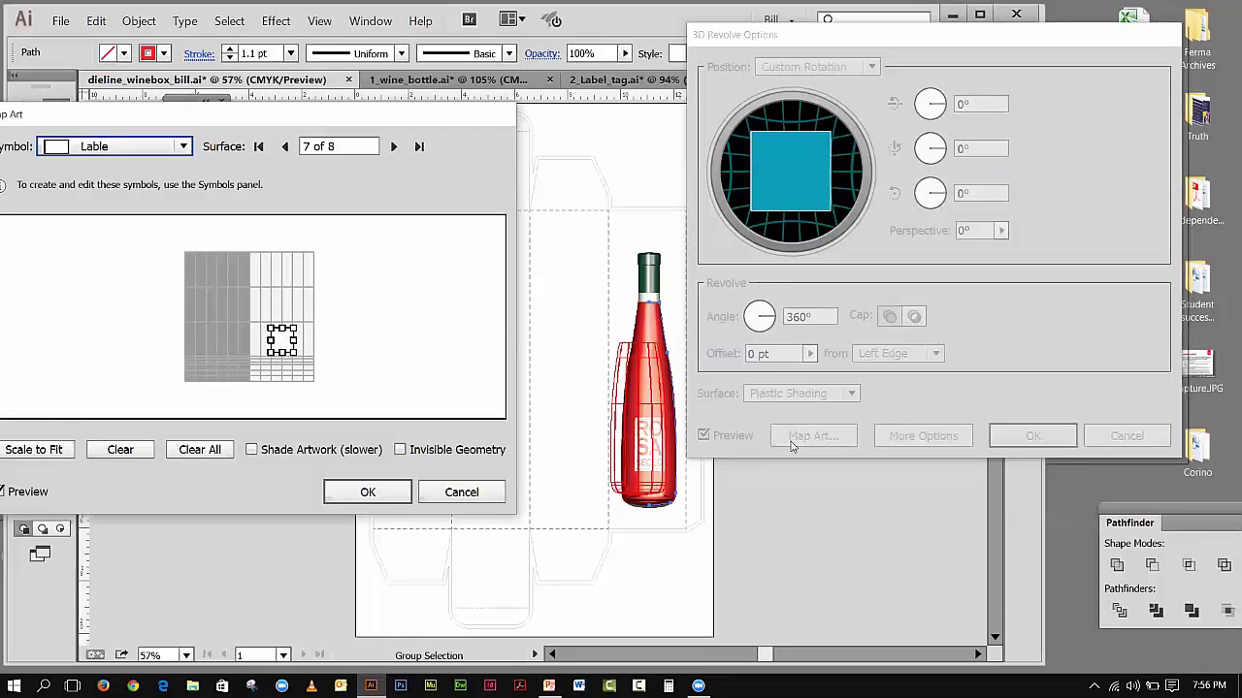
left_click_drag(278, 339, 281, 338)
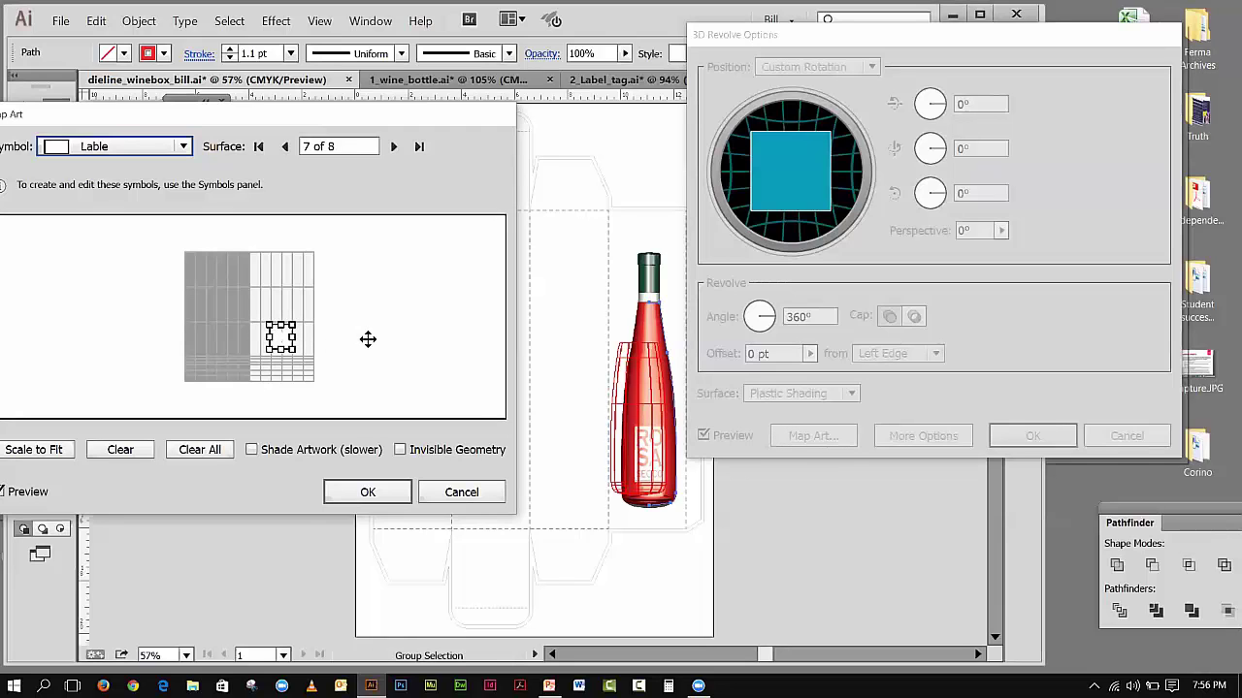
left_click(361, 494)
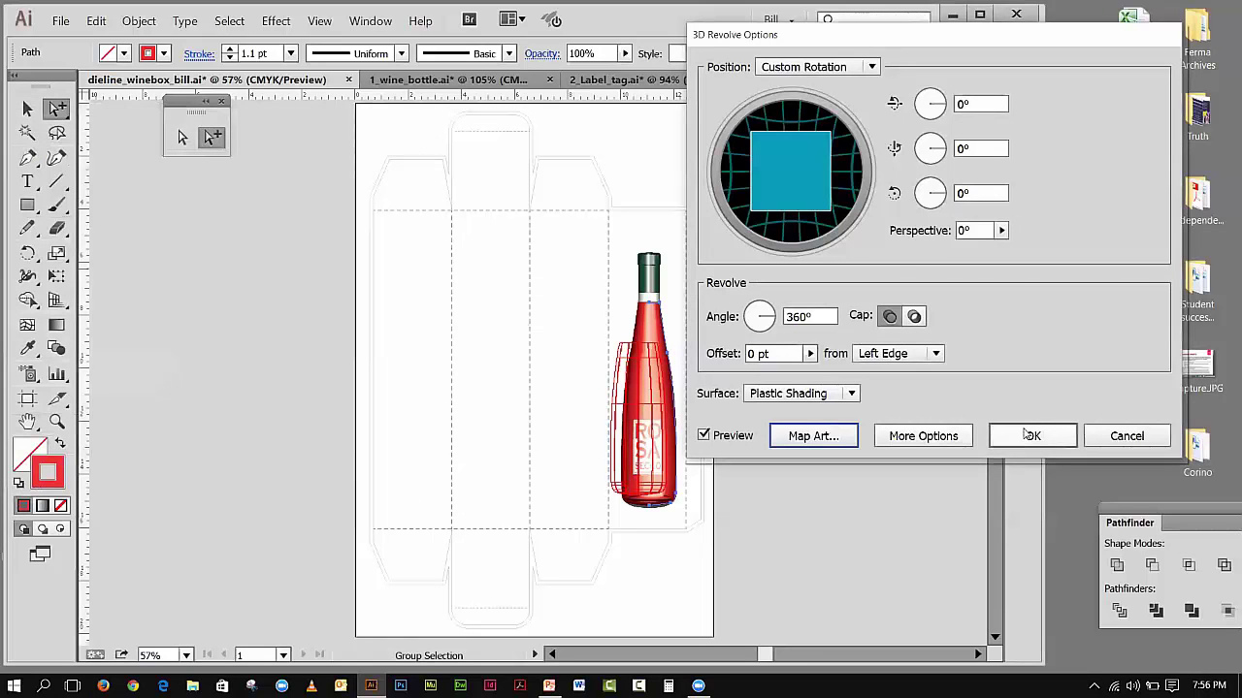
- Confirm the 3D Revolve options and expand the bottle's appearance into plain artwork
left_click(1030, 436)
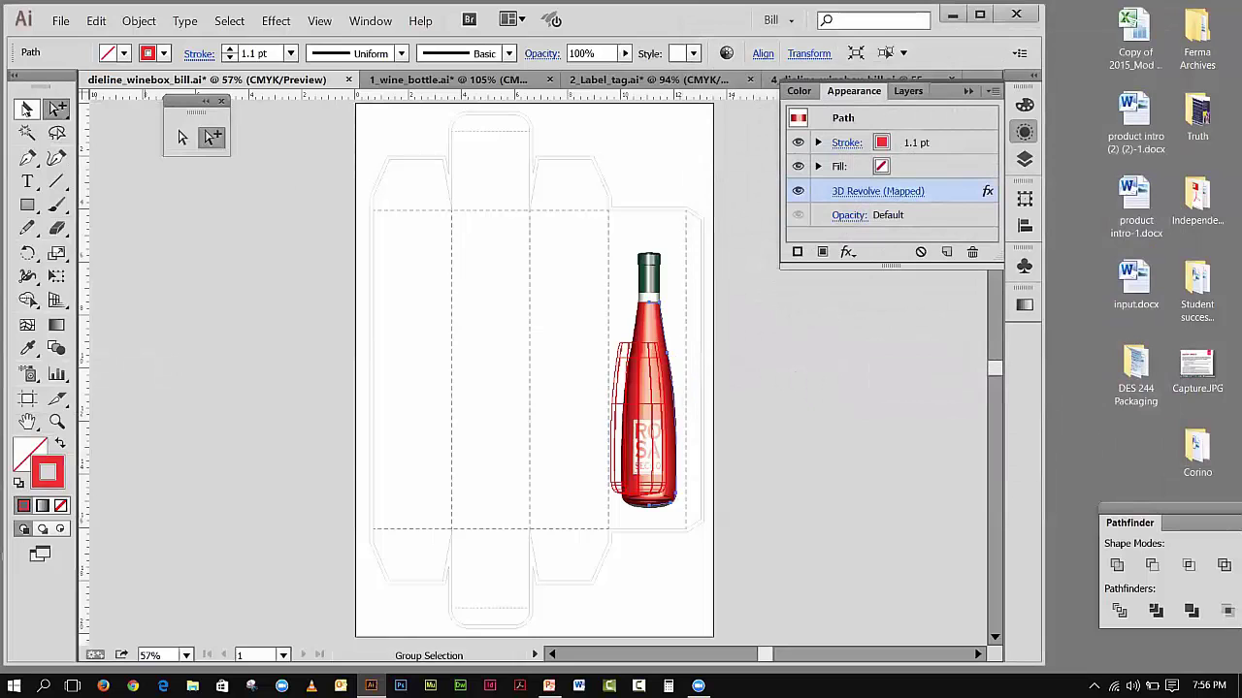
left_click(27, 108)
left_click(724, 398)
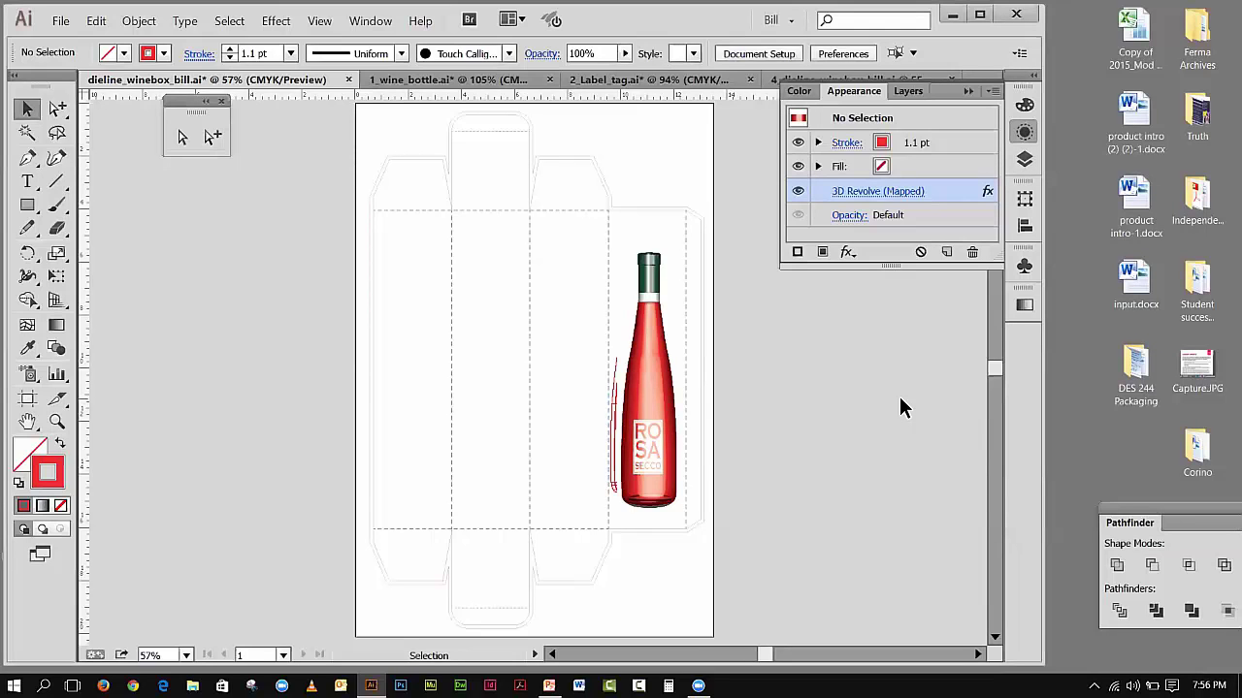
left_click(659, 394)
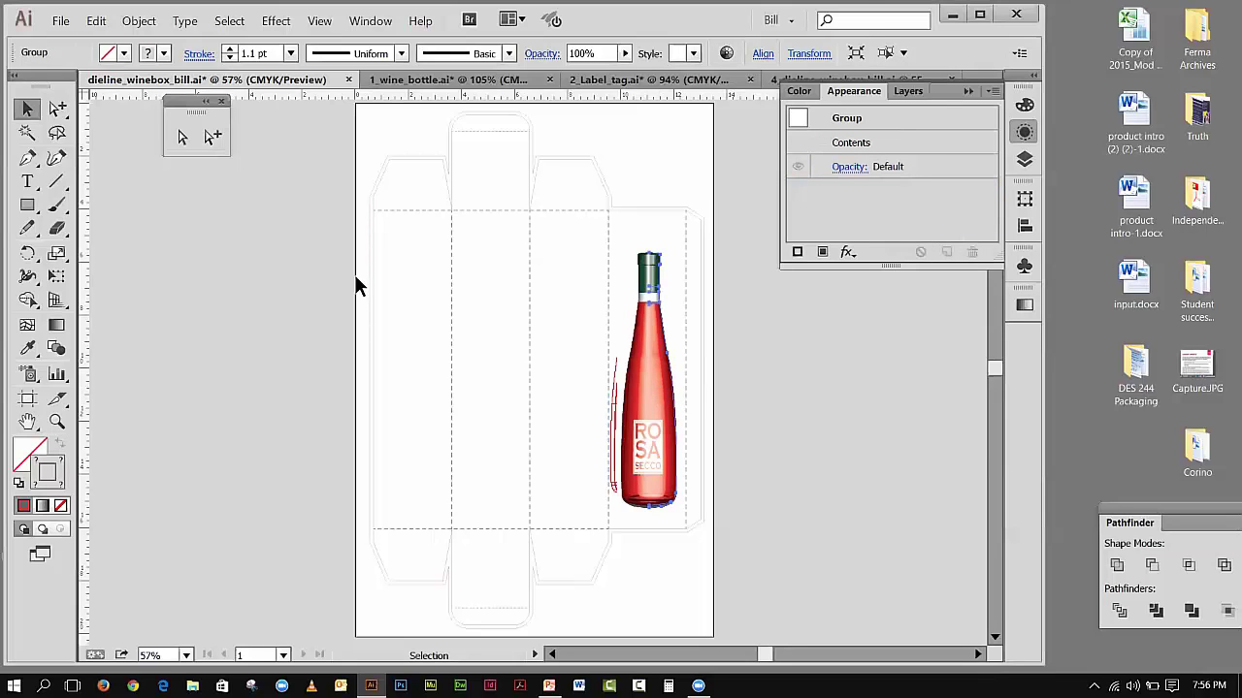
left_click(136, 21)
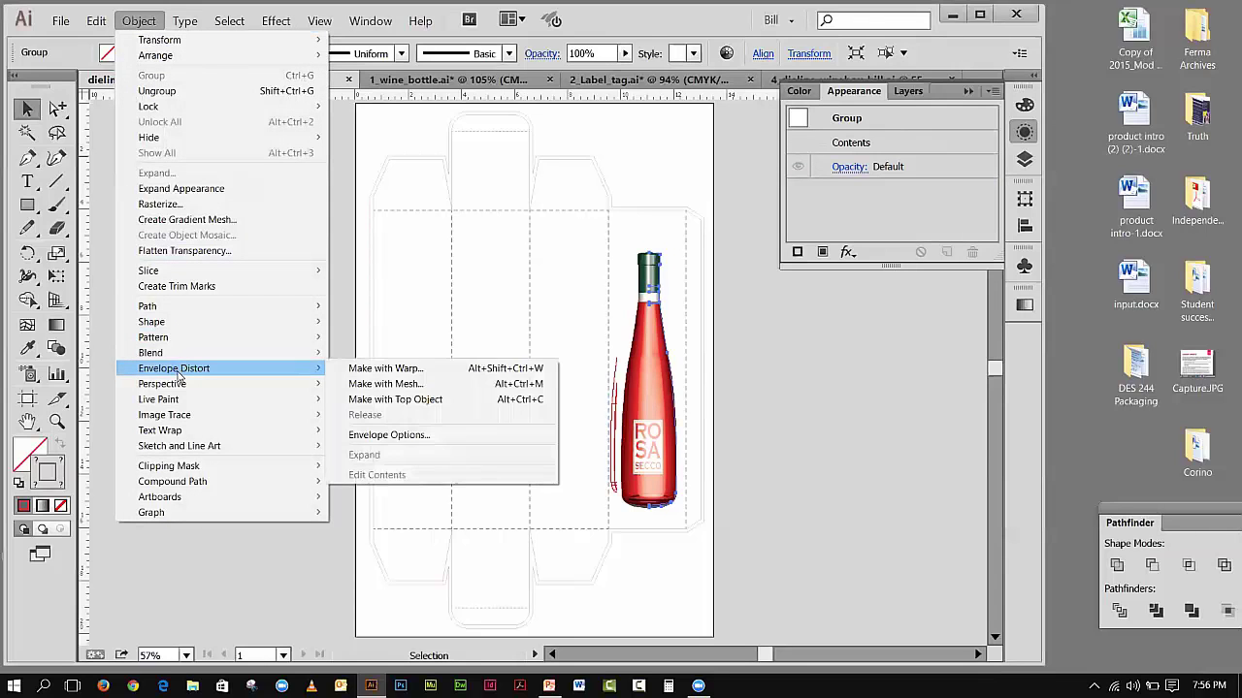
left_click(171, 190)
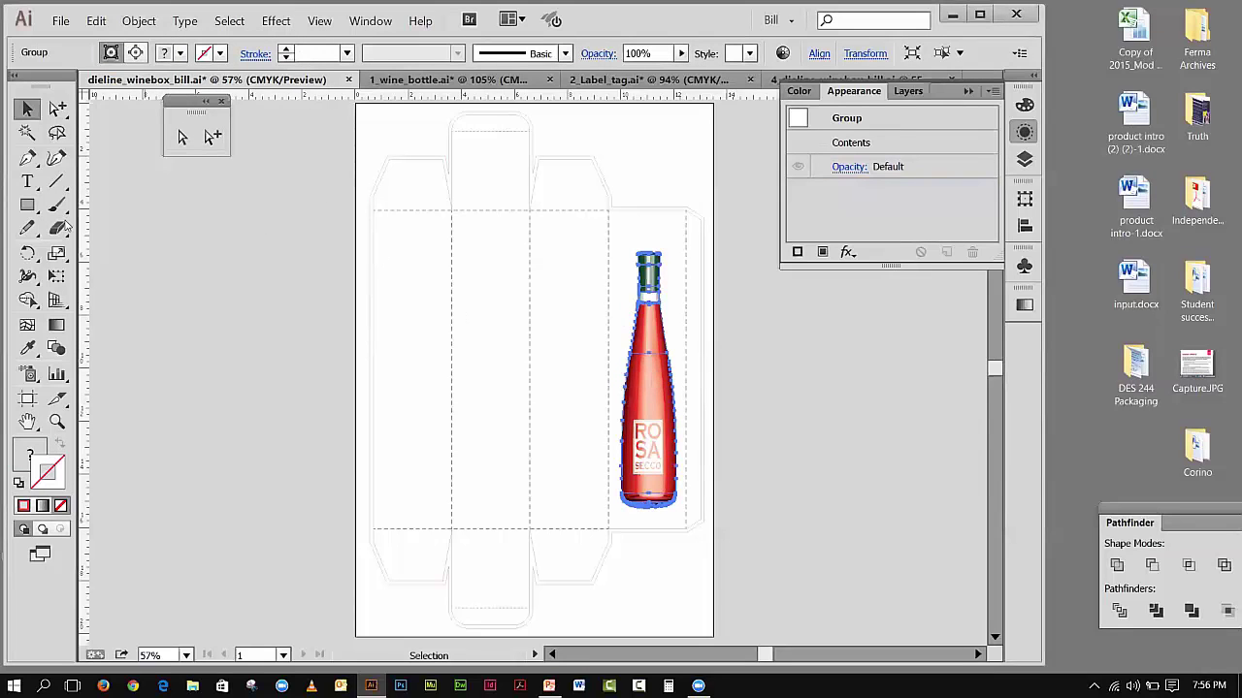
- Select all the expanded bottle pieces on the right panel and group them
left_click(151, 212)
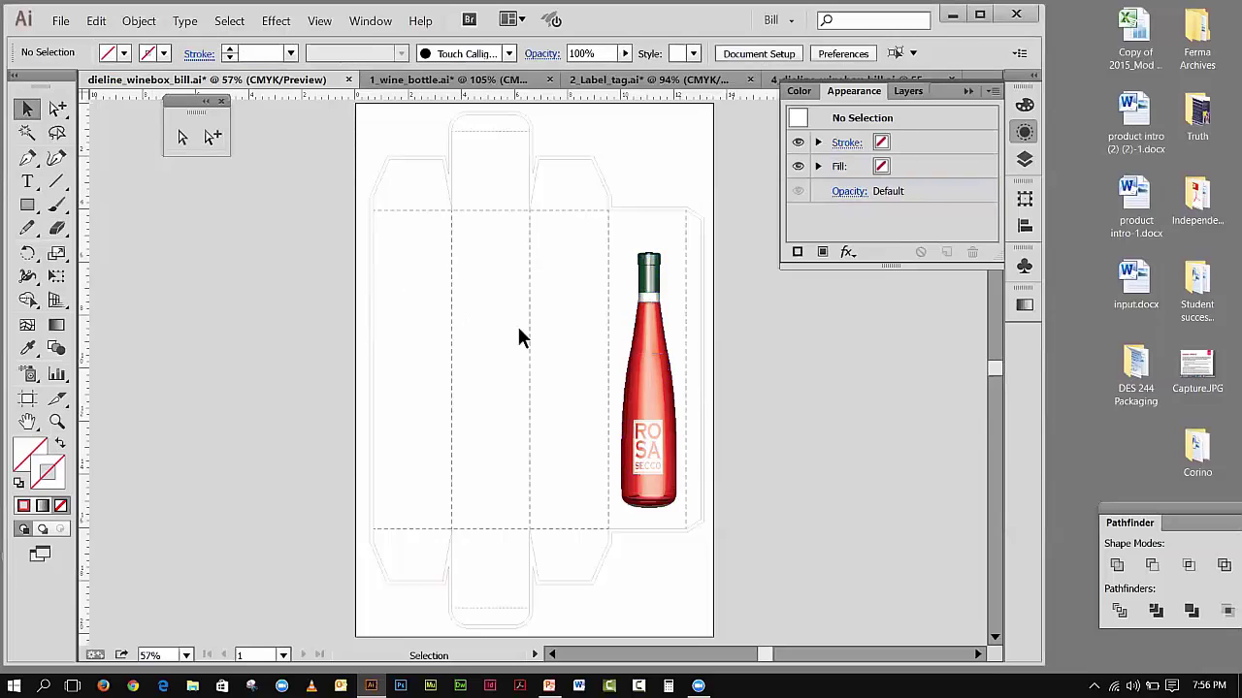
left_click(665, 376)
left_click_drag(765, 399, 818, 410)
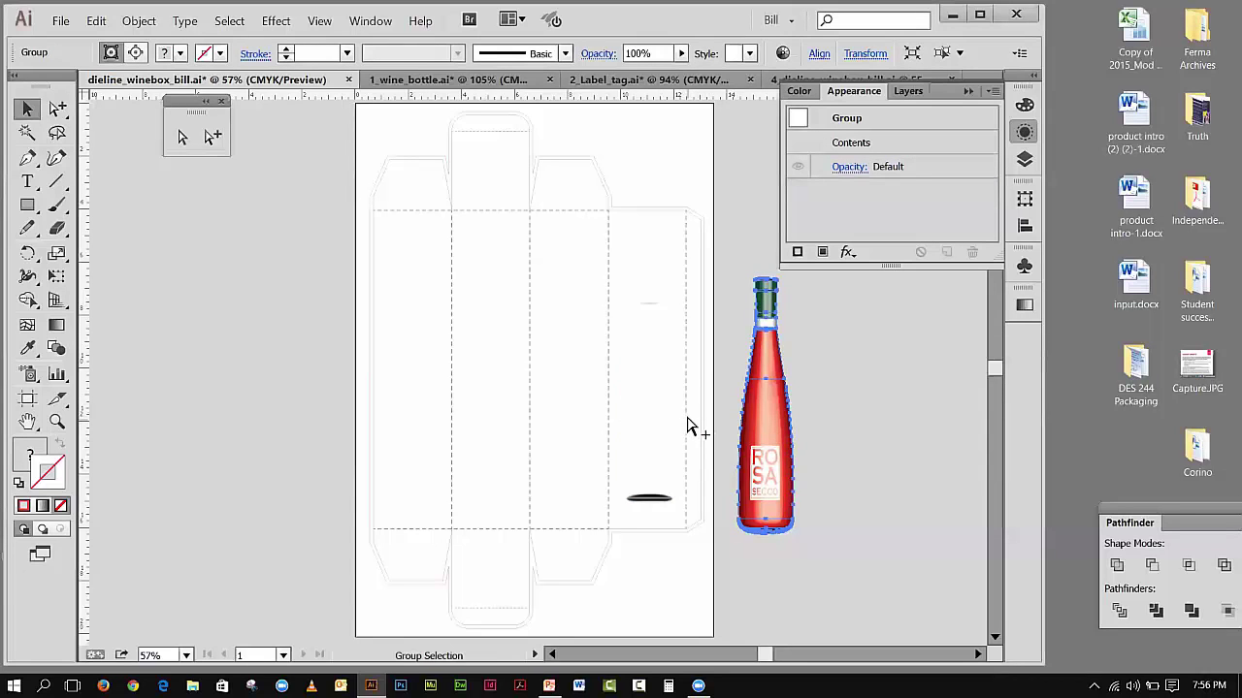
key("ctrl+z")
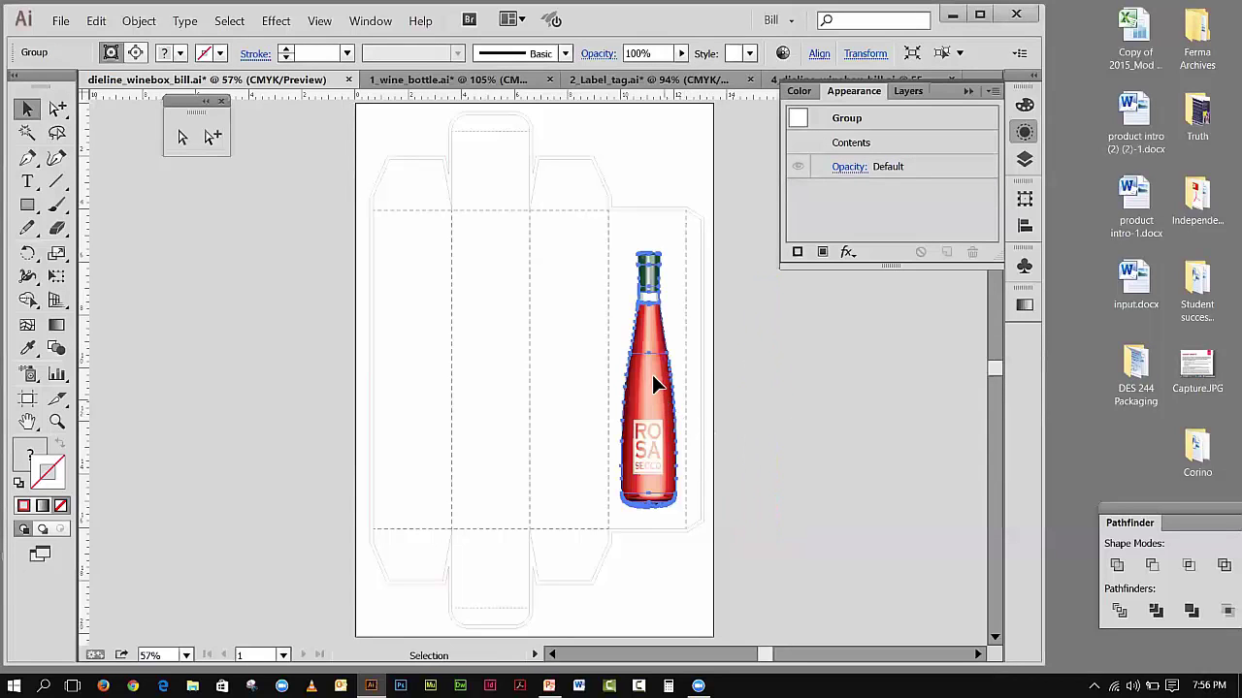
left_click(615, 286)
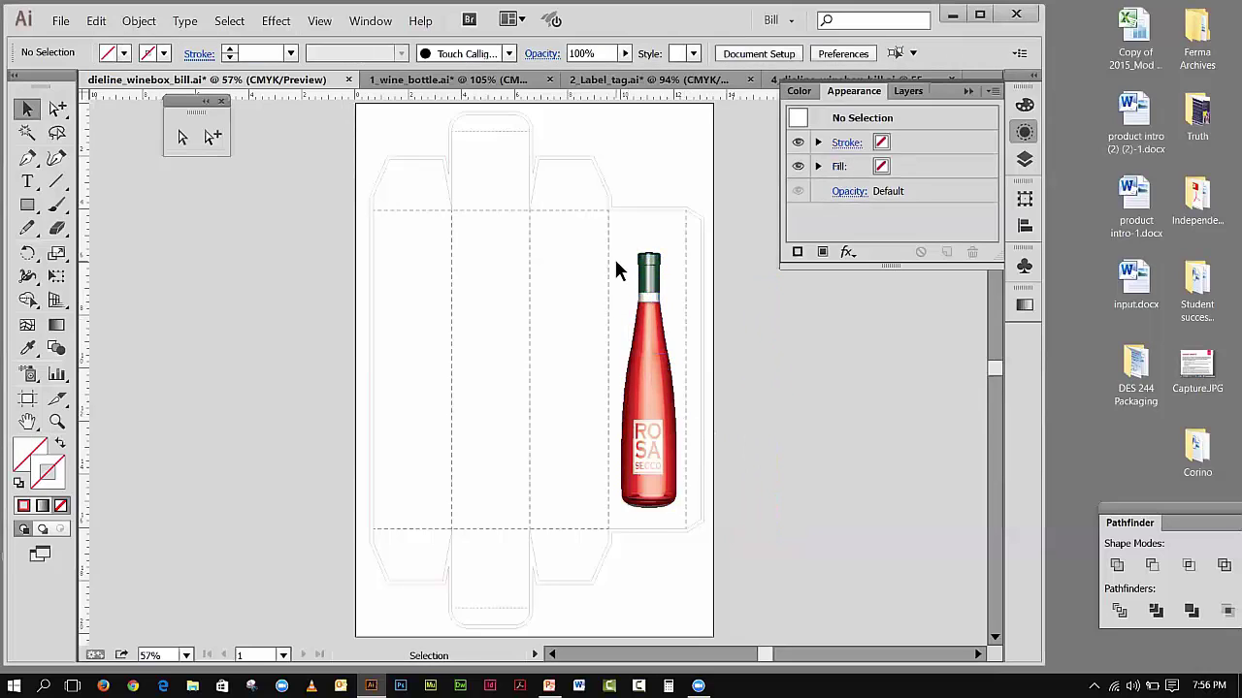
left_click(670, 511)
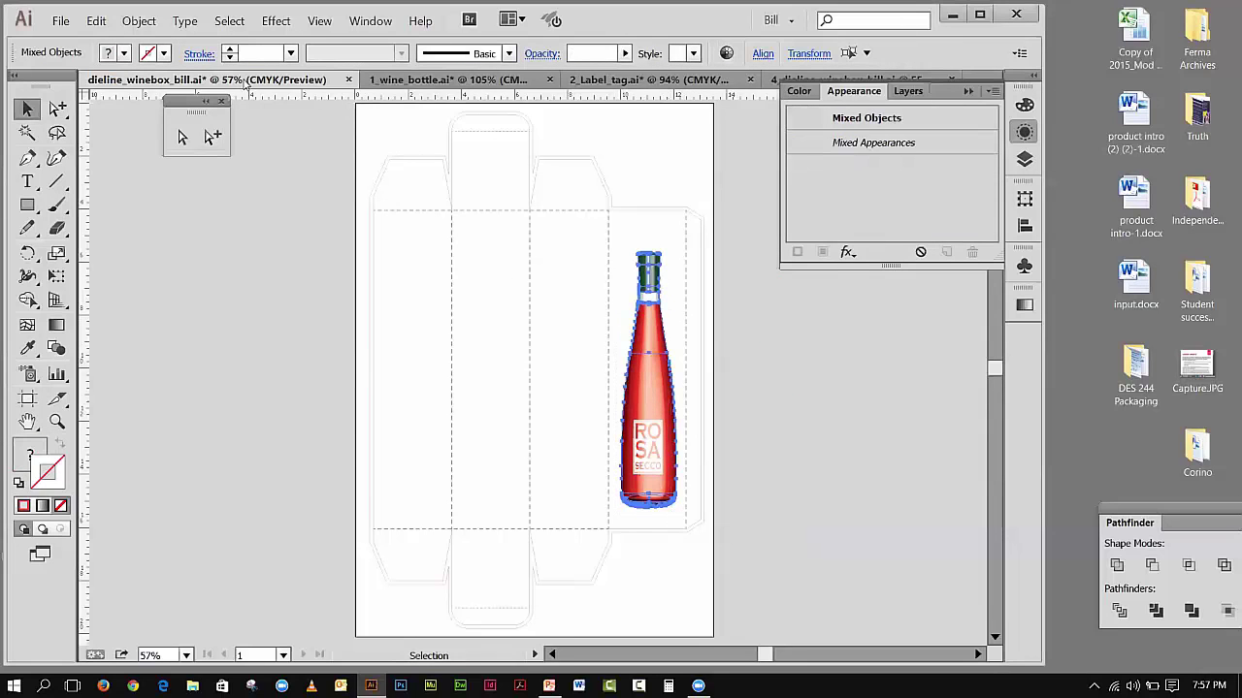
left_click(139, 21)
left_click(147, 77)
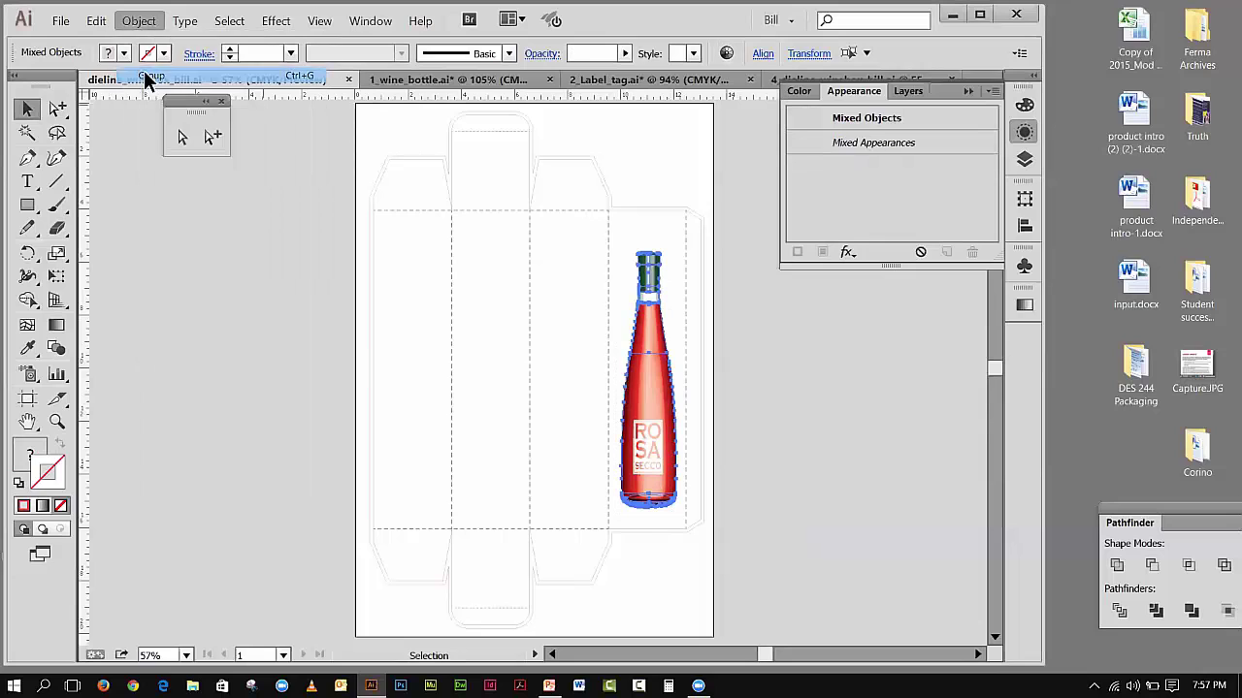
left_click(781, 420)
- Nudge the grouped bottle slightly into place on the right panel and deselect it
mouse_move(643, 403)
left_mouse_down()
mouse_move(634, 407)
mouse_move(639, 396)
left_mouse_up()
left_click(793, 411)
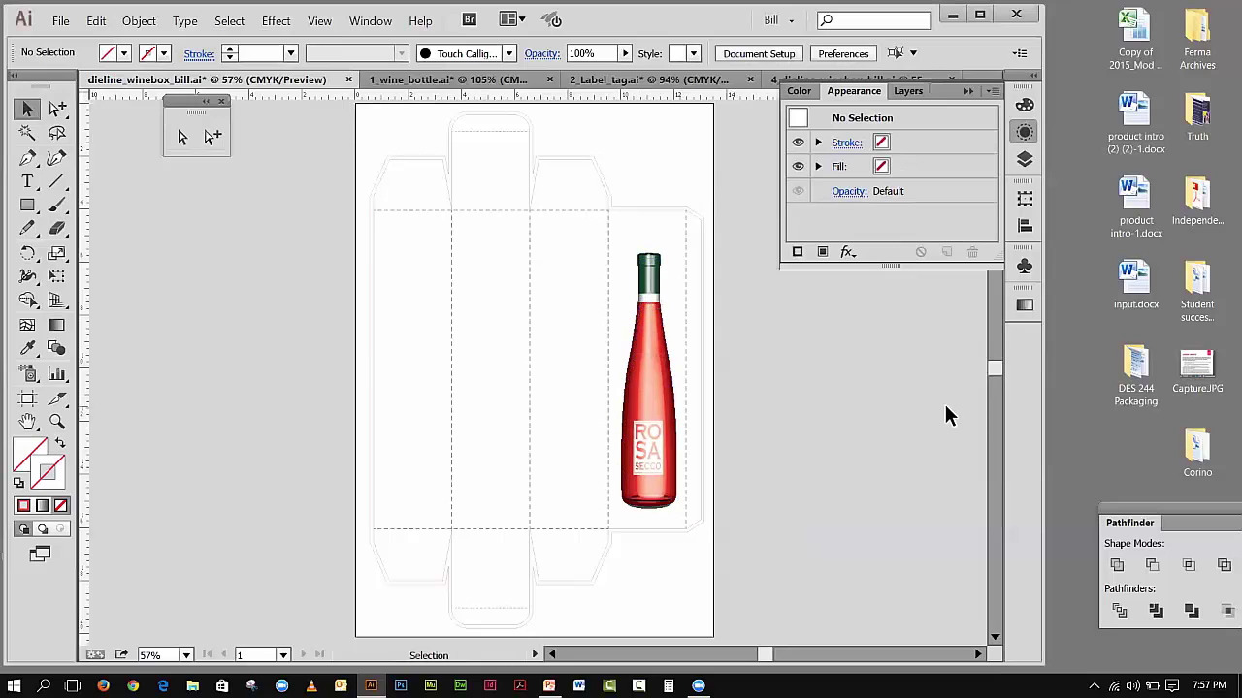
left_click(641, 374)
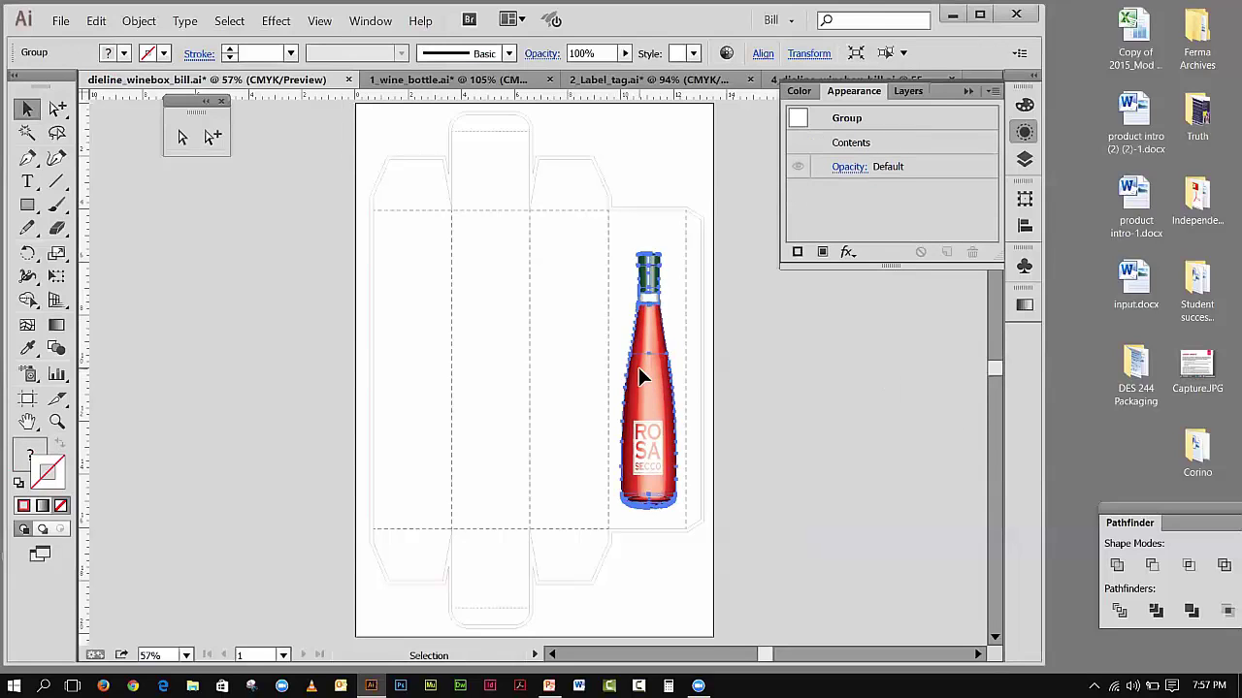
left_click(28, 111)
left_click(158, 250)
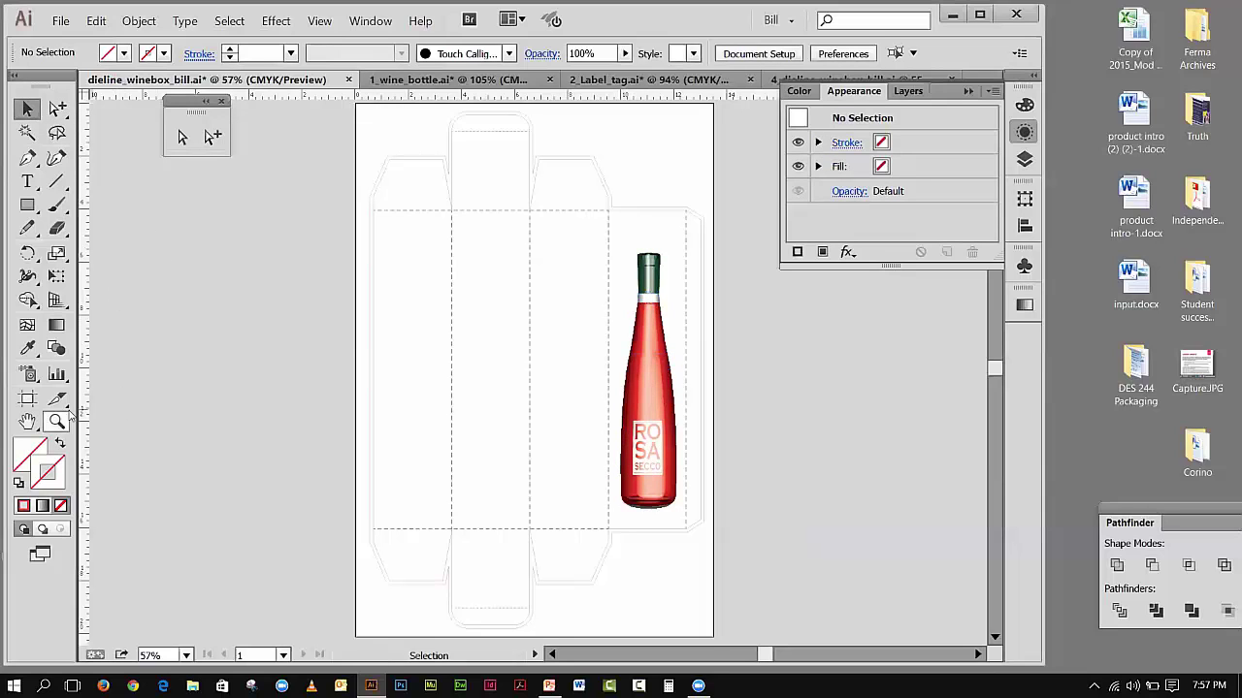
left_click(27, 204)
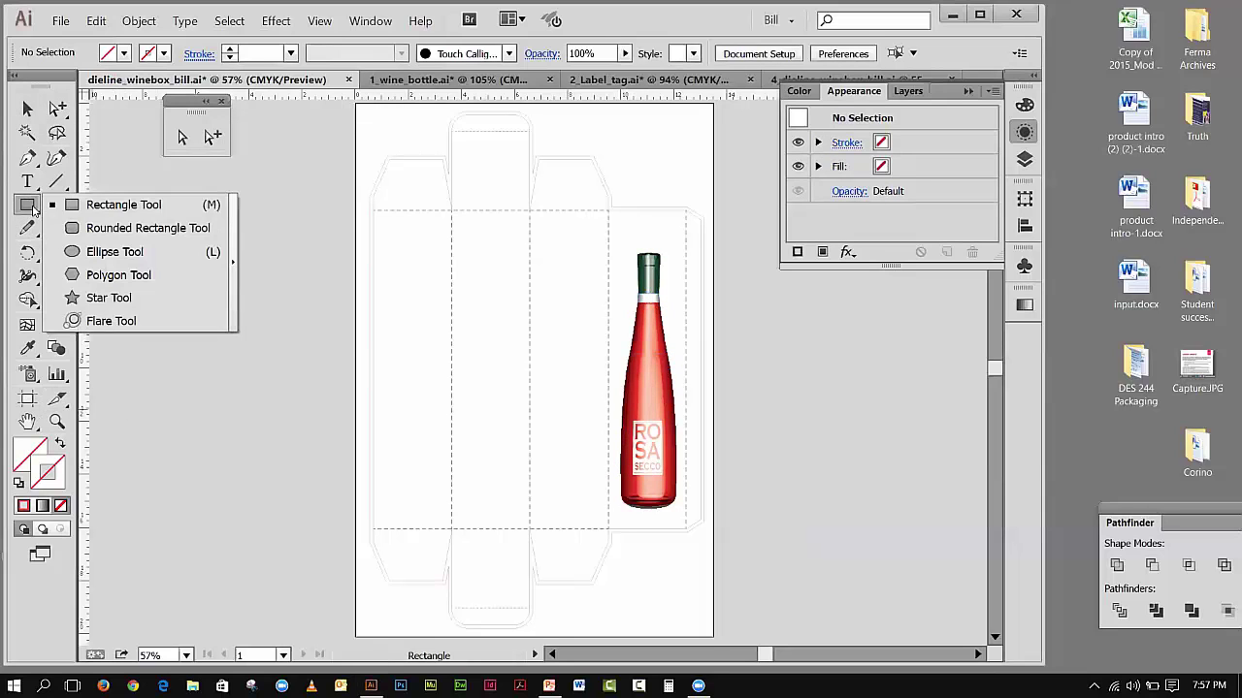
- Draw a rectangle over the right-hand panel and give its fill a white-to-black gradient
left_click(69, 205)
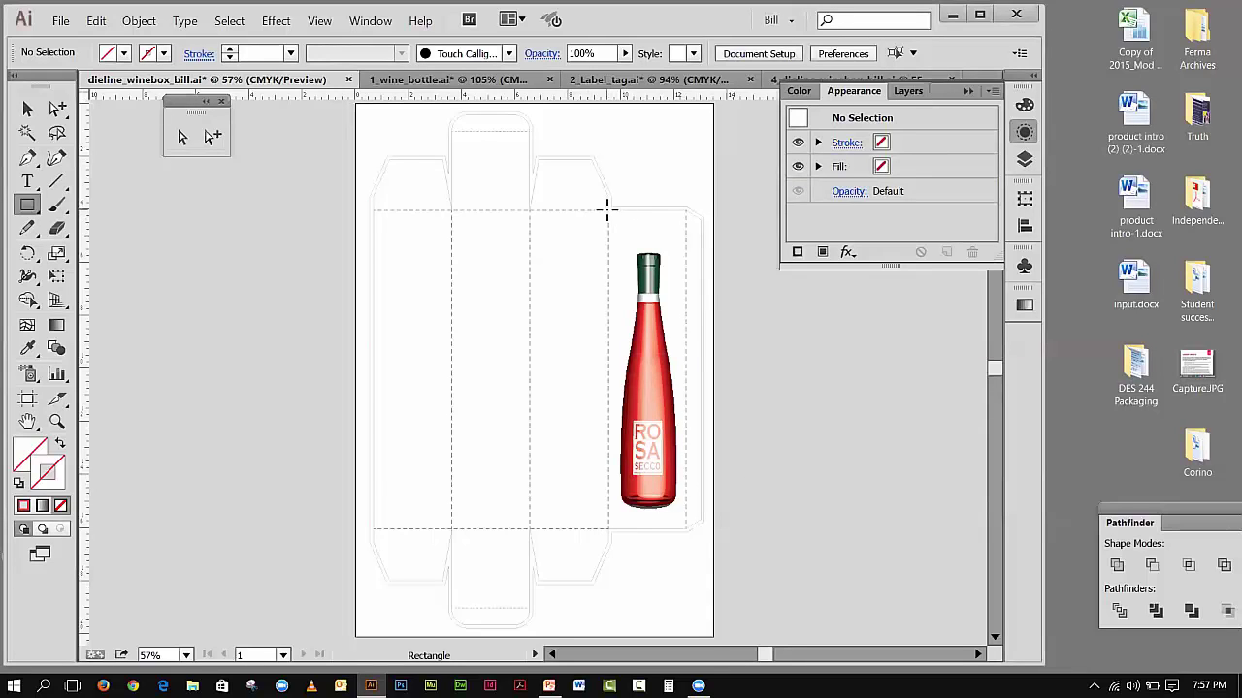
left_click_drag(608, 209, 686, 533)
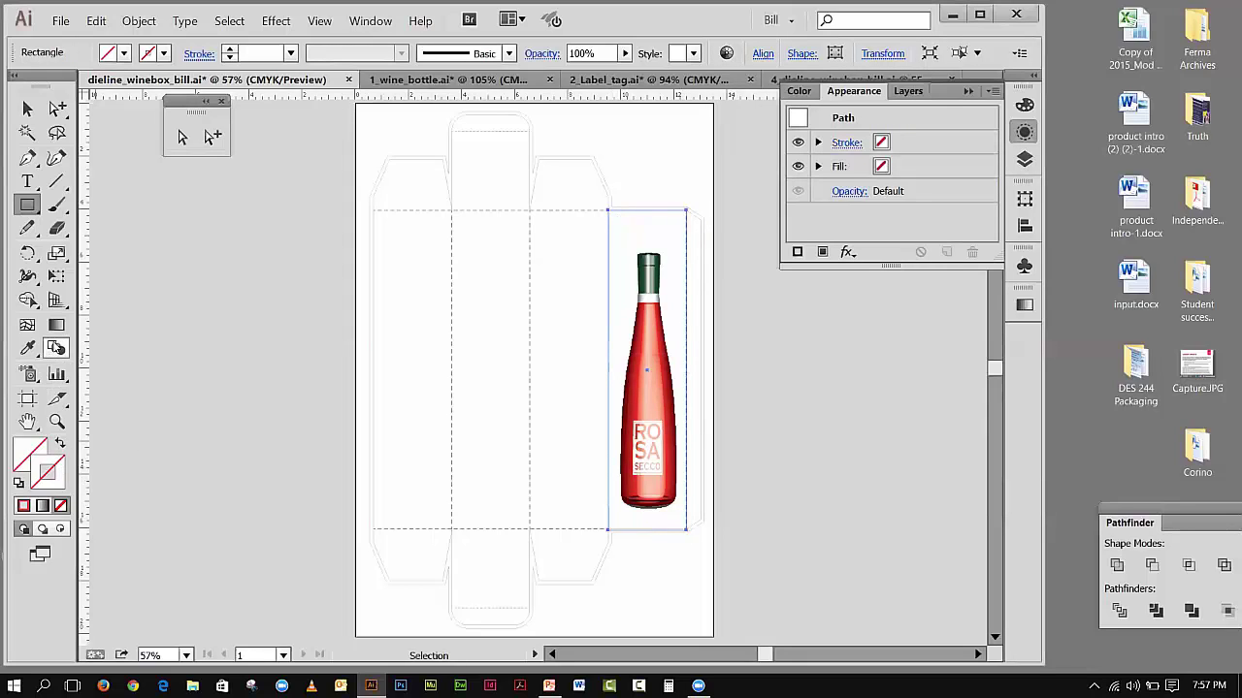
left_click(56, 326)
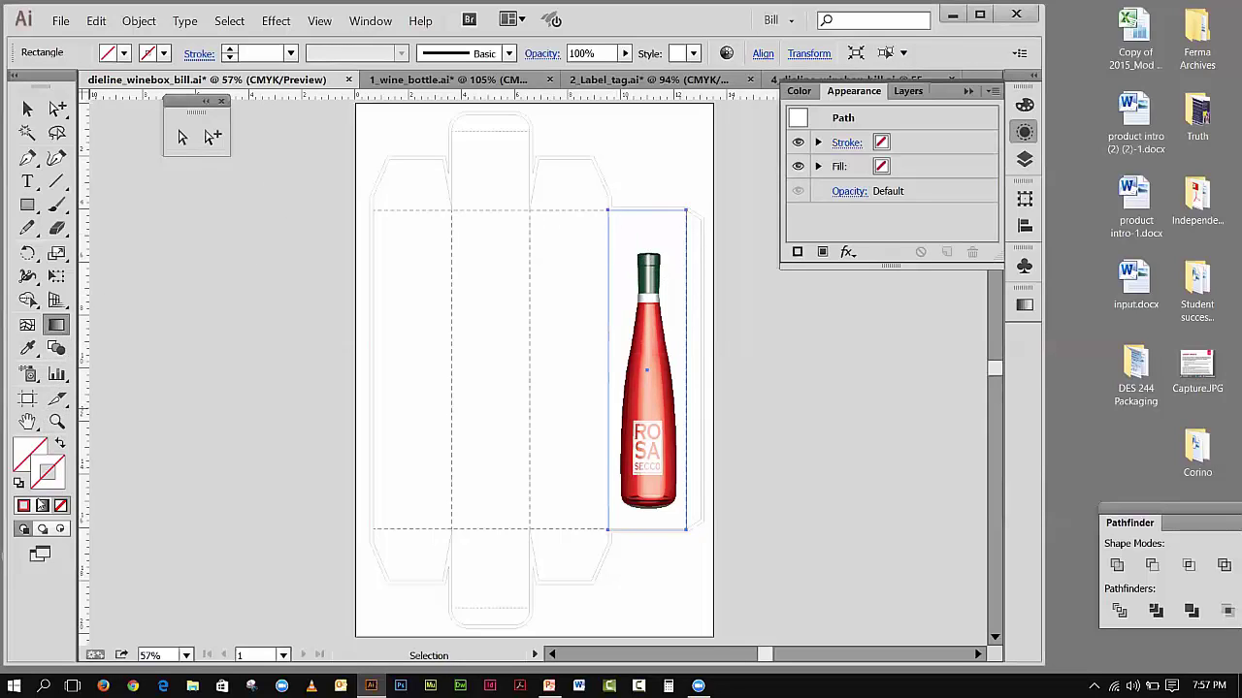
left_click(42, 508)
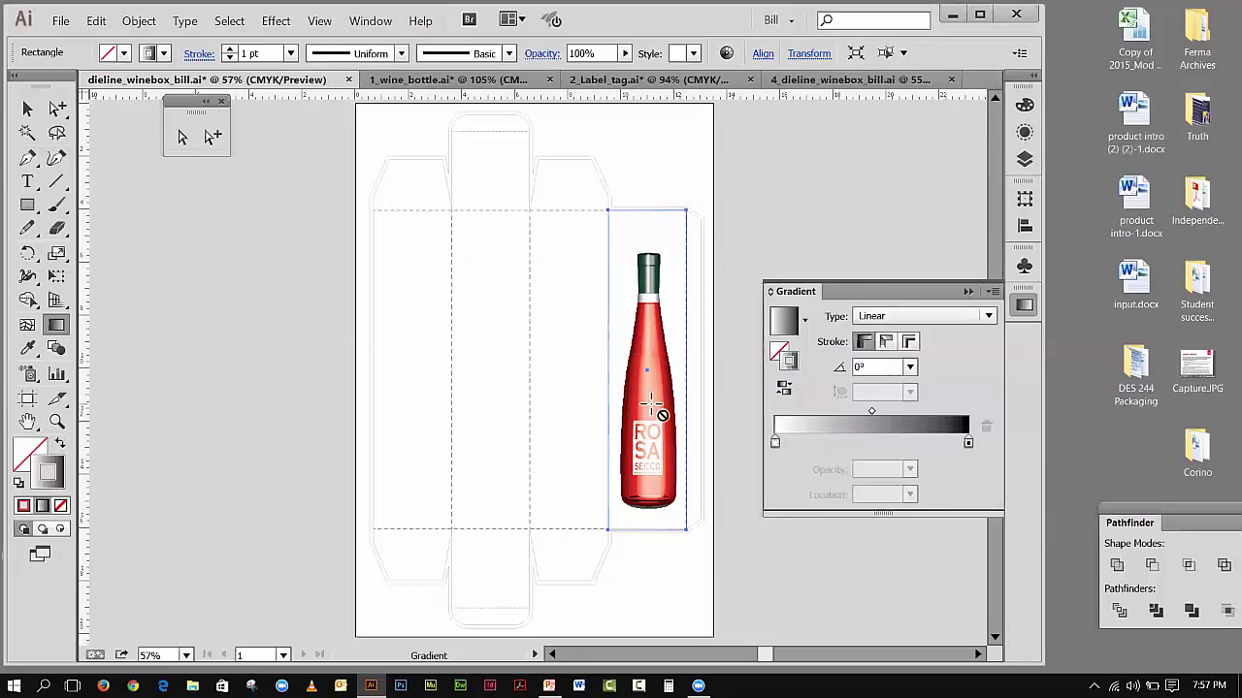
left_click(62, 444)
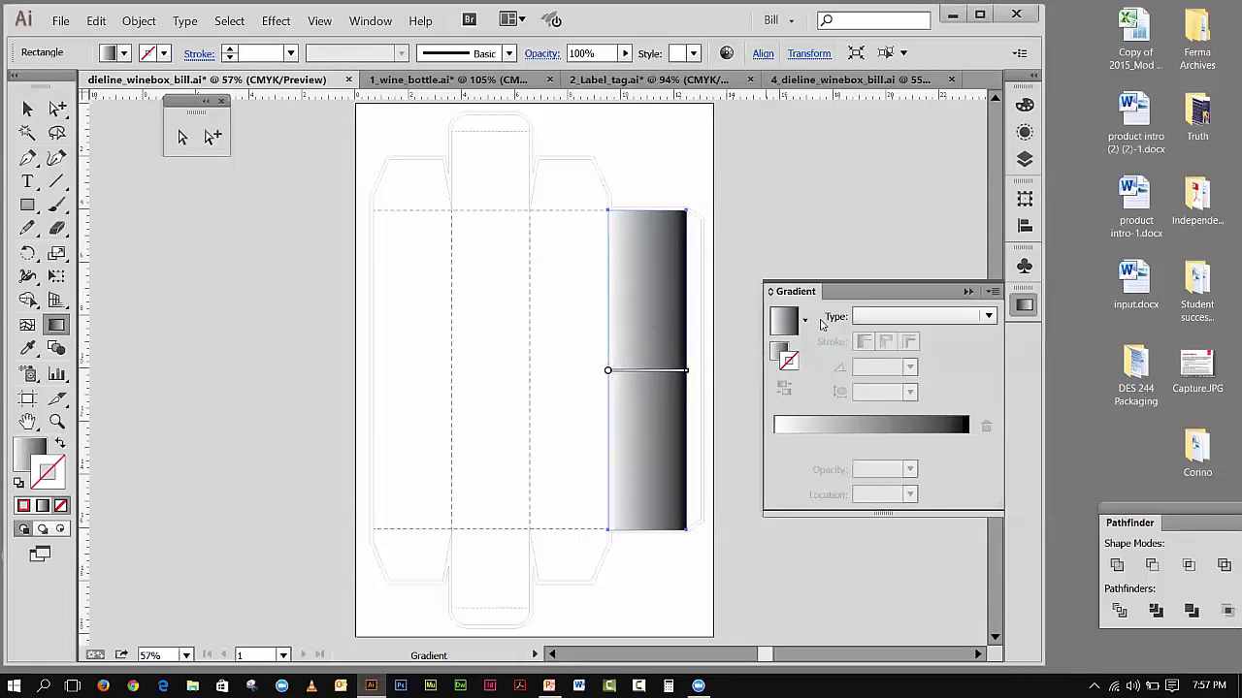
left_click(31, 456)
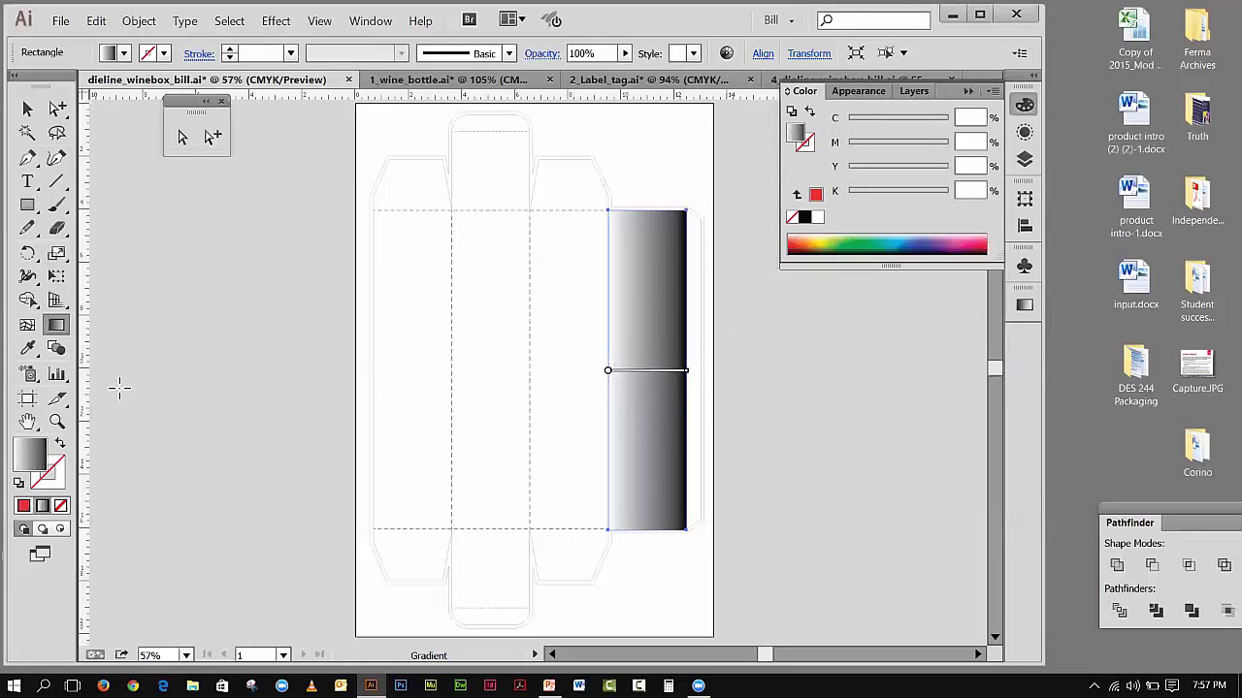
double_click(31, 452)
left_click(984, 287)
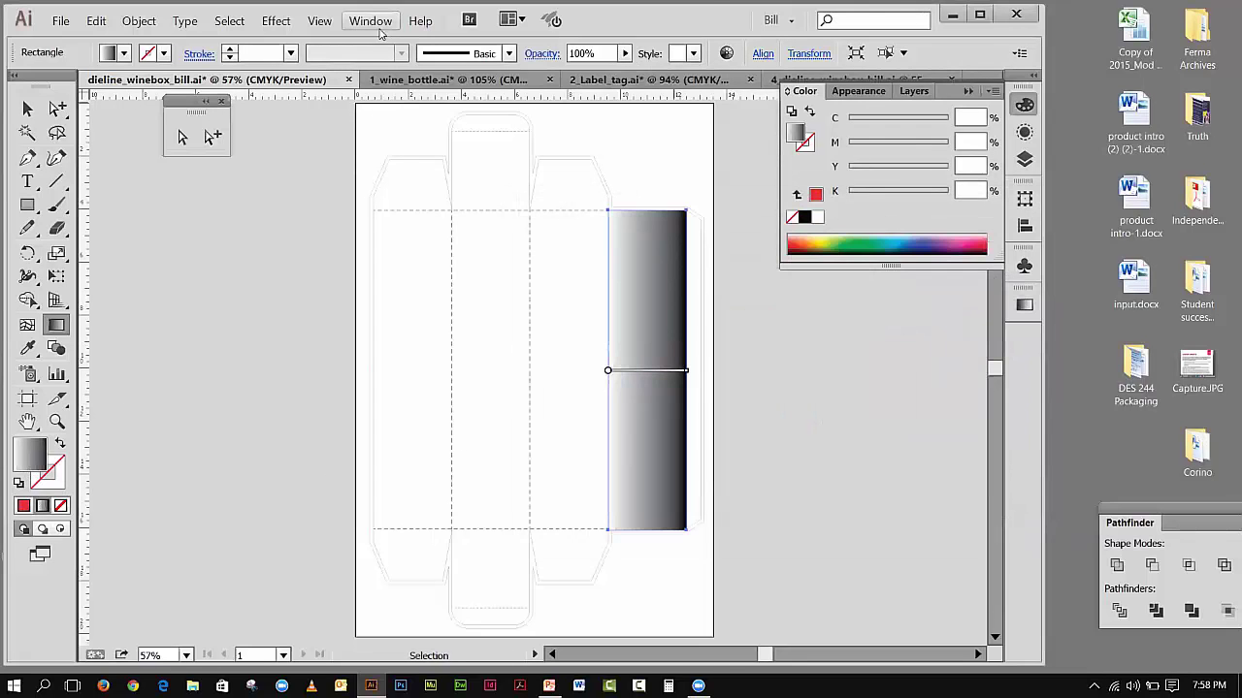
- Set the rectangle's gradient angle to 90° in the Gradient panel so it runs vertically
left_click(373, 21)
left_click(435, 319)
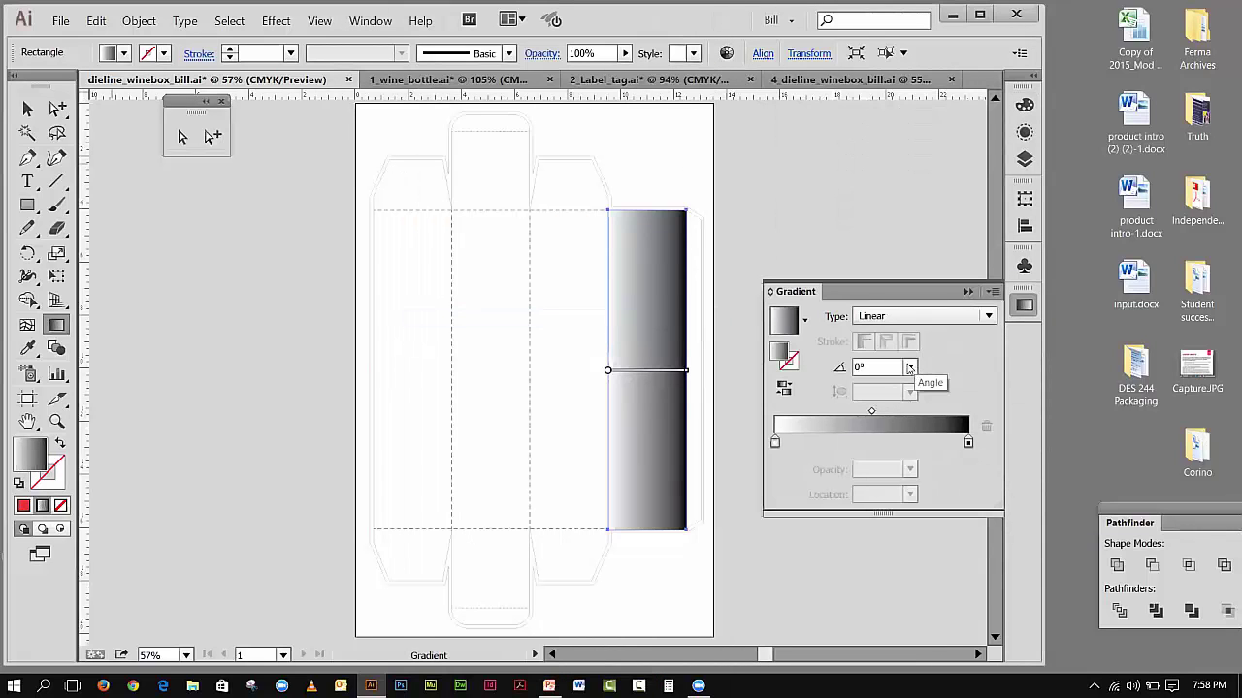
left_click(910, 367)
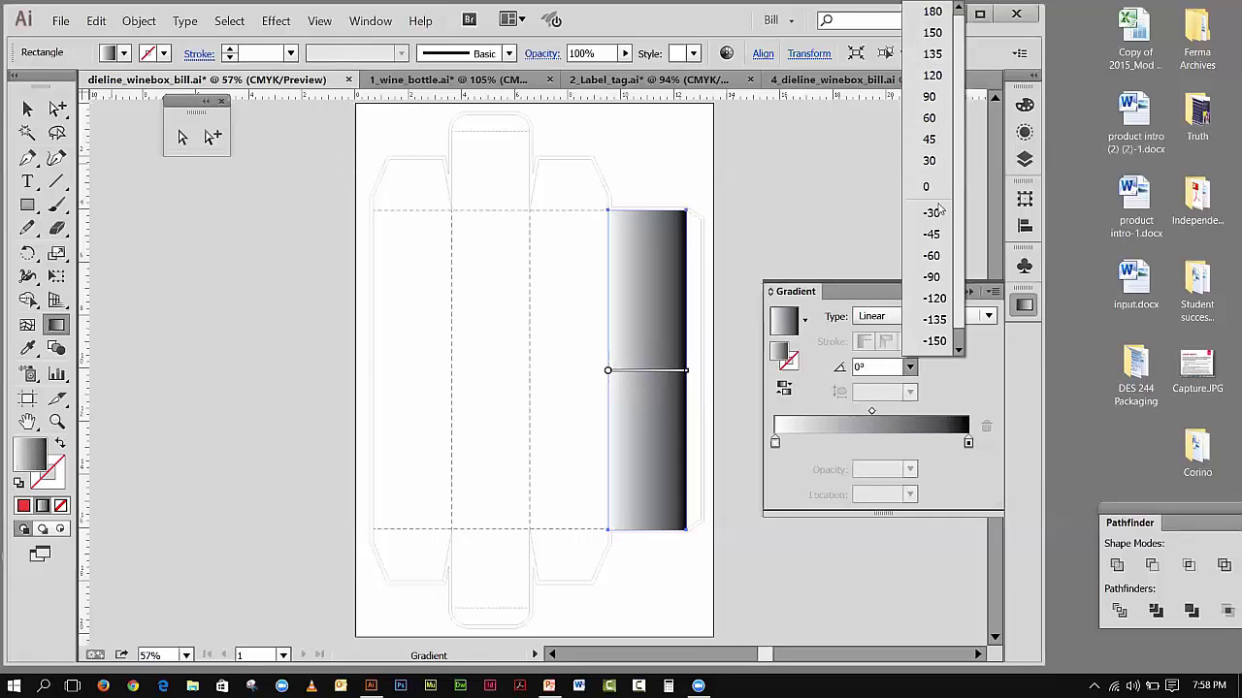
left_click(926, 100)
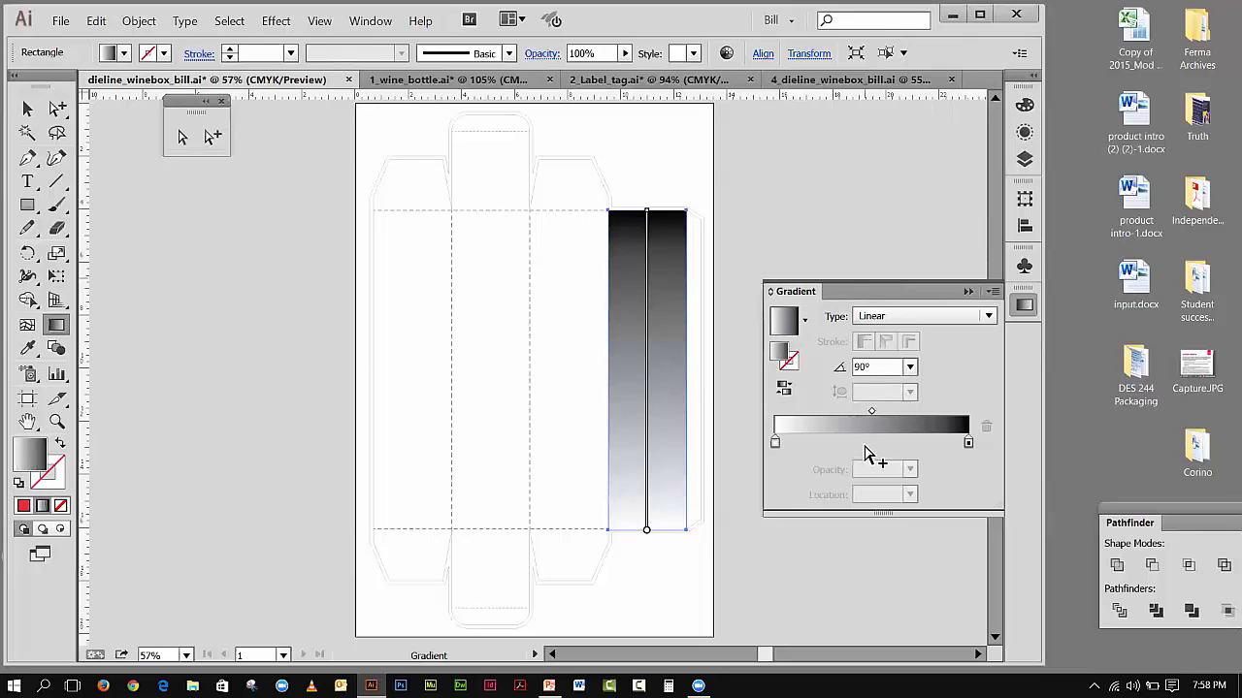
left_click_drag(806, 293, 777, 152)
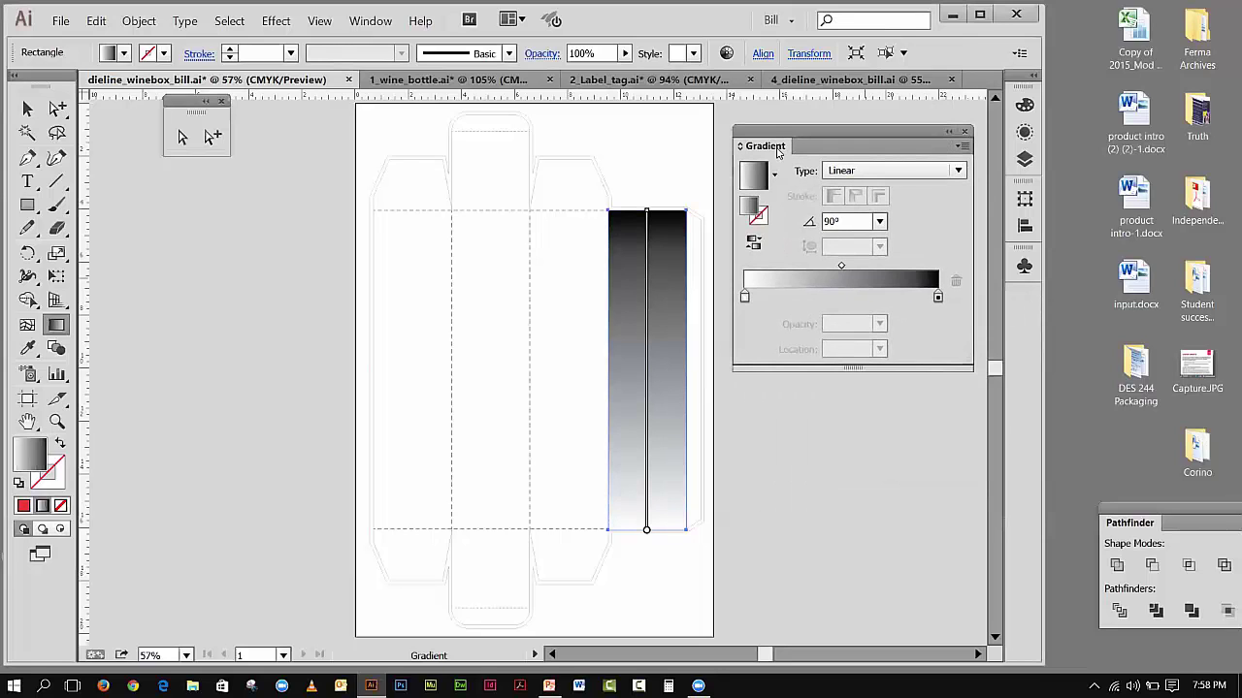
left_click(96, 20)
- Cut the gradient rectangle and paste it in back, behind the ROSA SECCO bottle
left_click(110, 74)
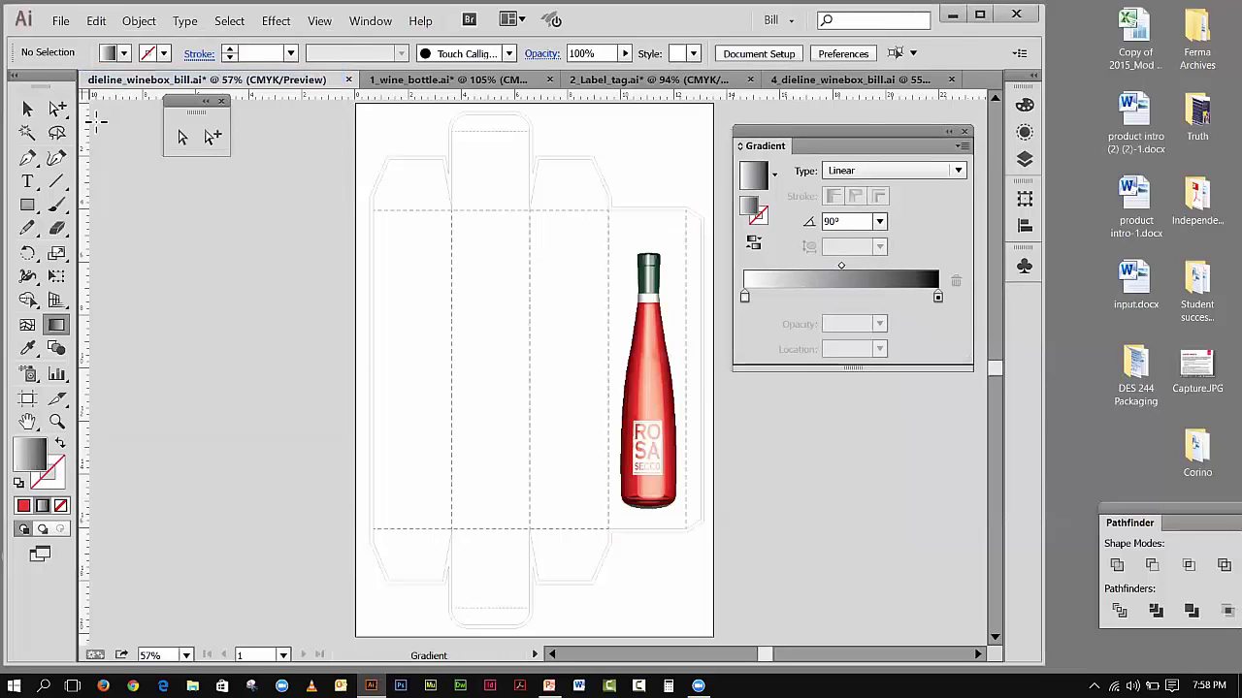
key("v")
left_click(670, 393)
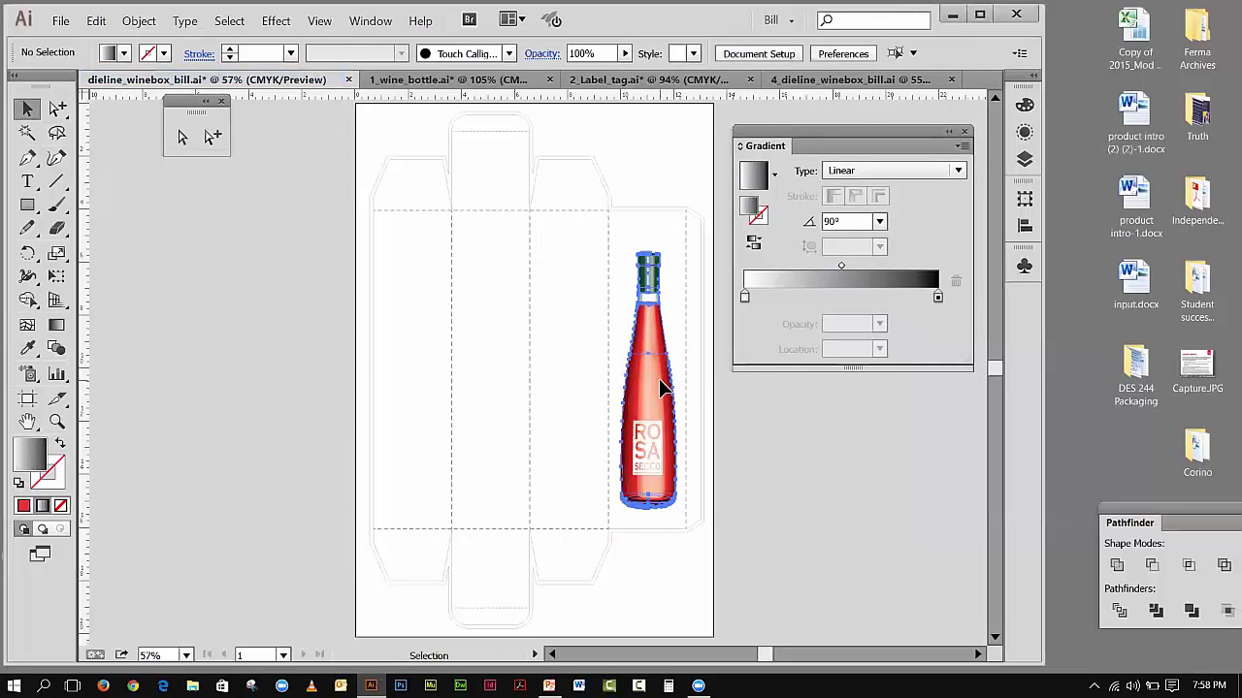
left_click(86, 25)
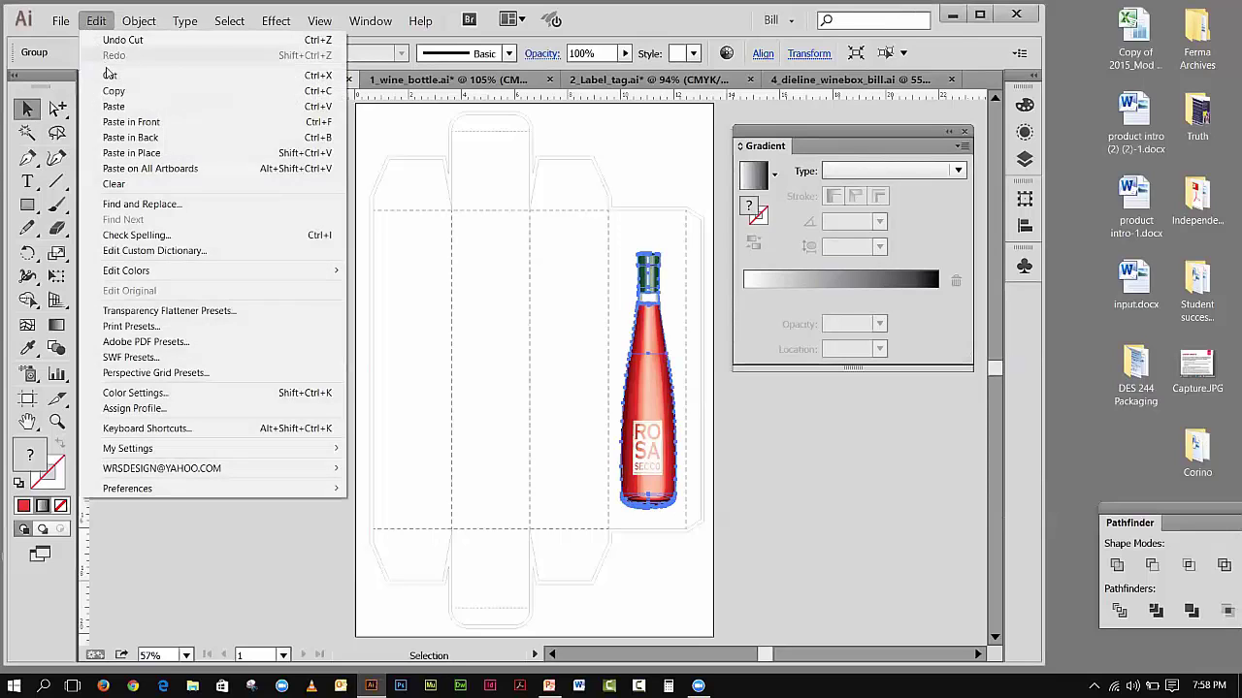
left_click(127, 137)
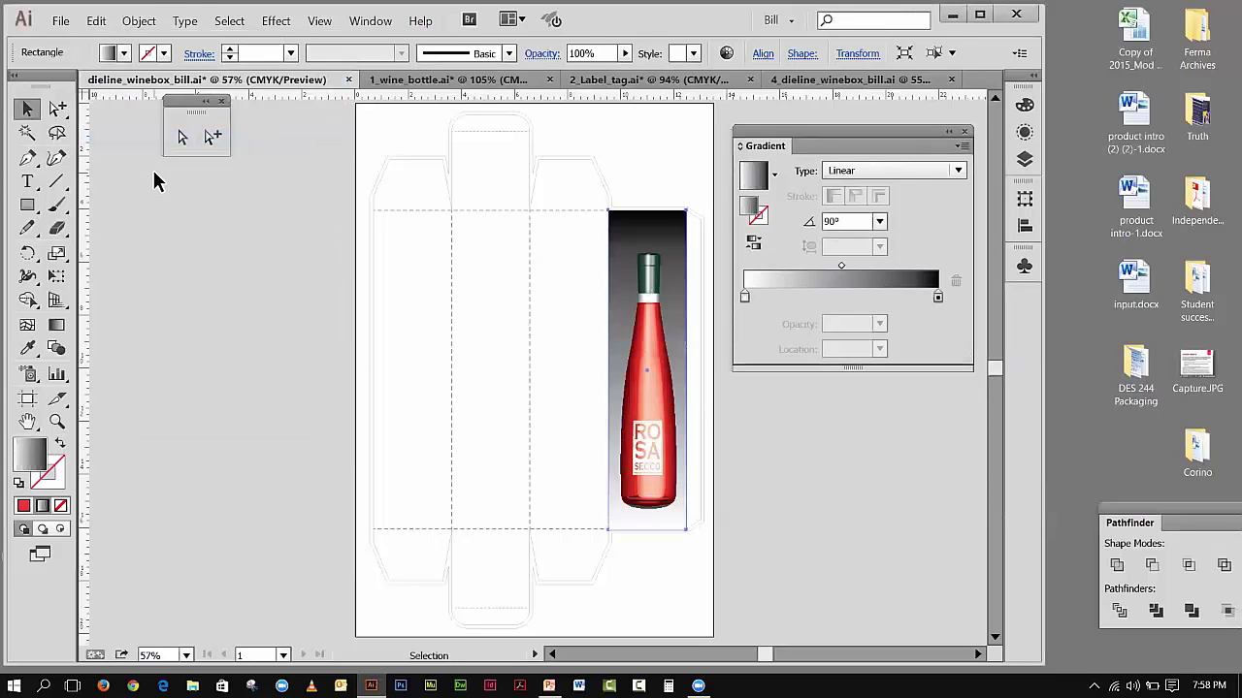
left_click(156, 179)
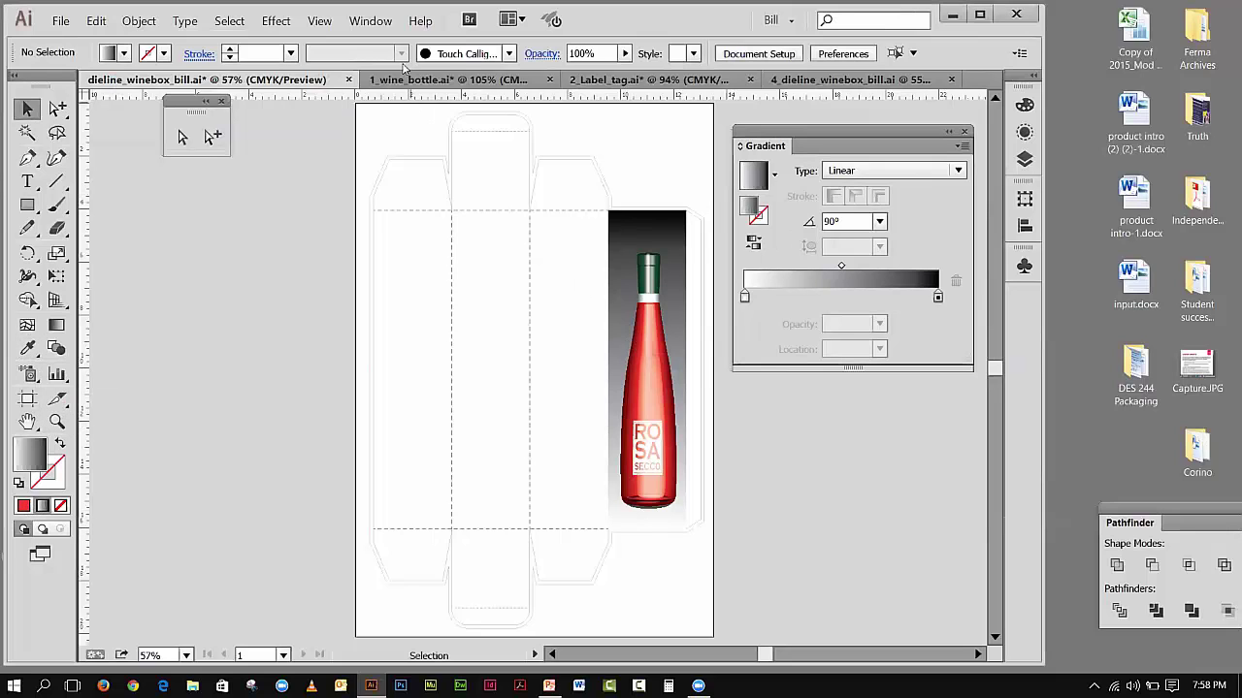
left_click(377, 25)
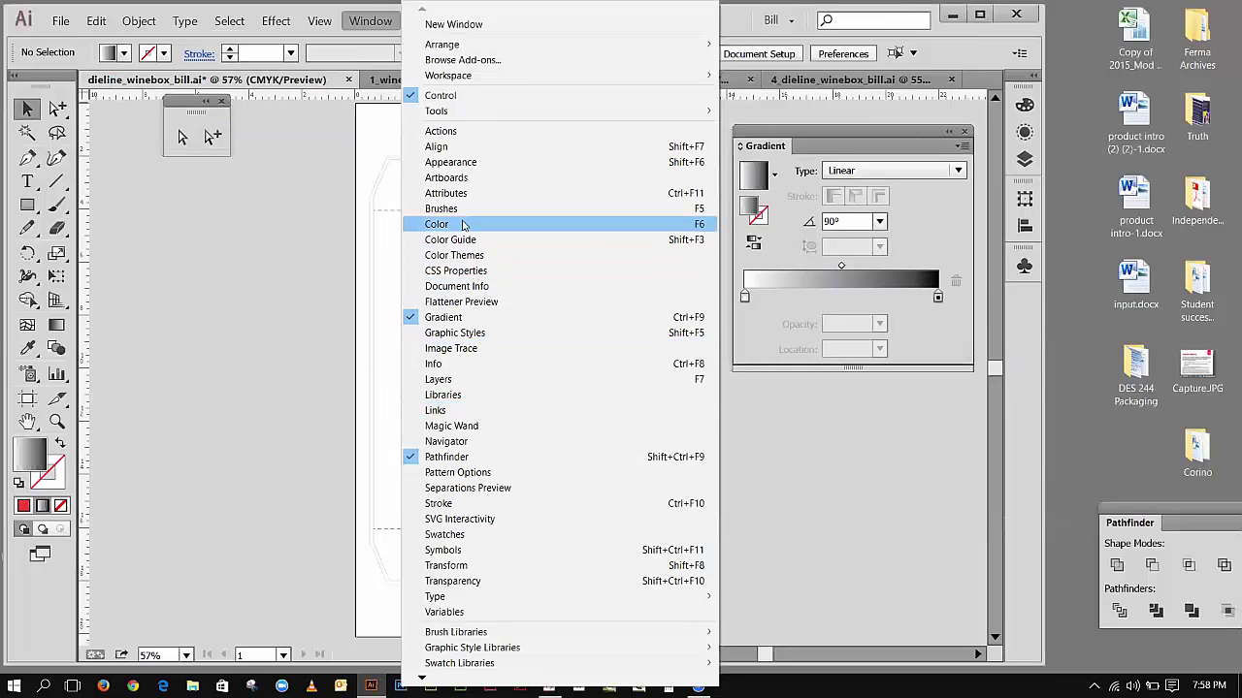
- Open and enlarge the Swatches panel, then delete all unused swatches
left_click(475, 536)
left_click_drag(848, 243, 879, 323)
left_click_drag(869, 463, 880, 580)
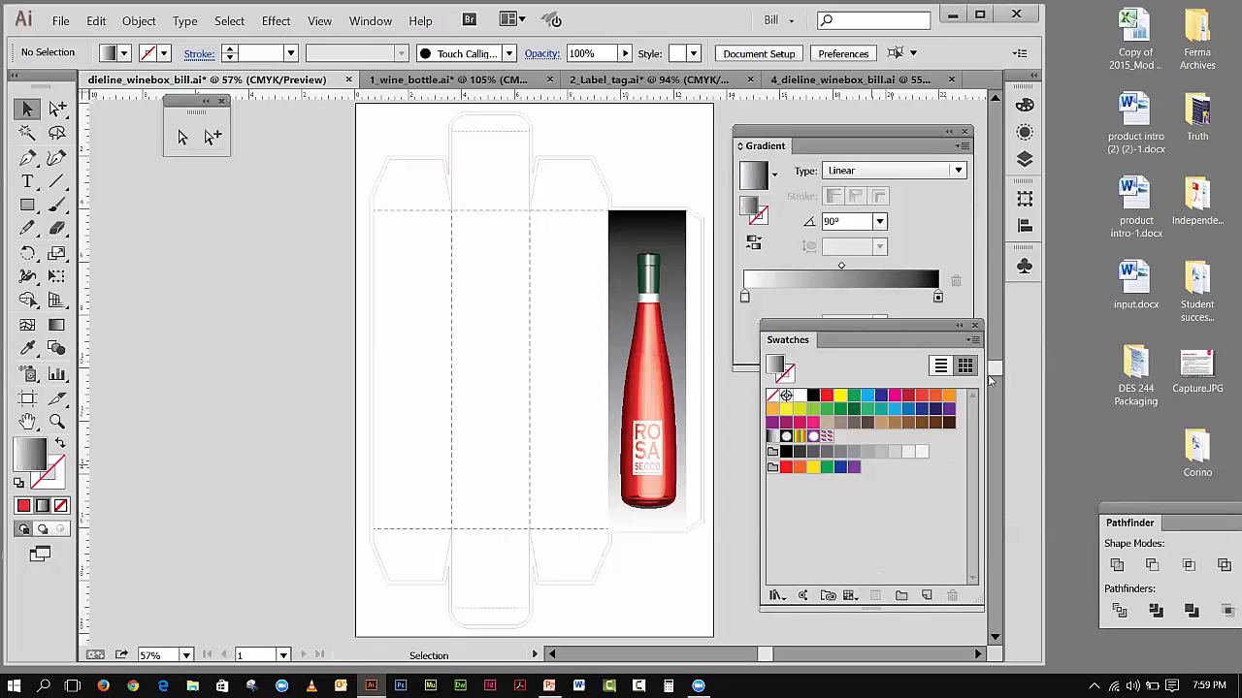
left_click(972, 341)
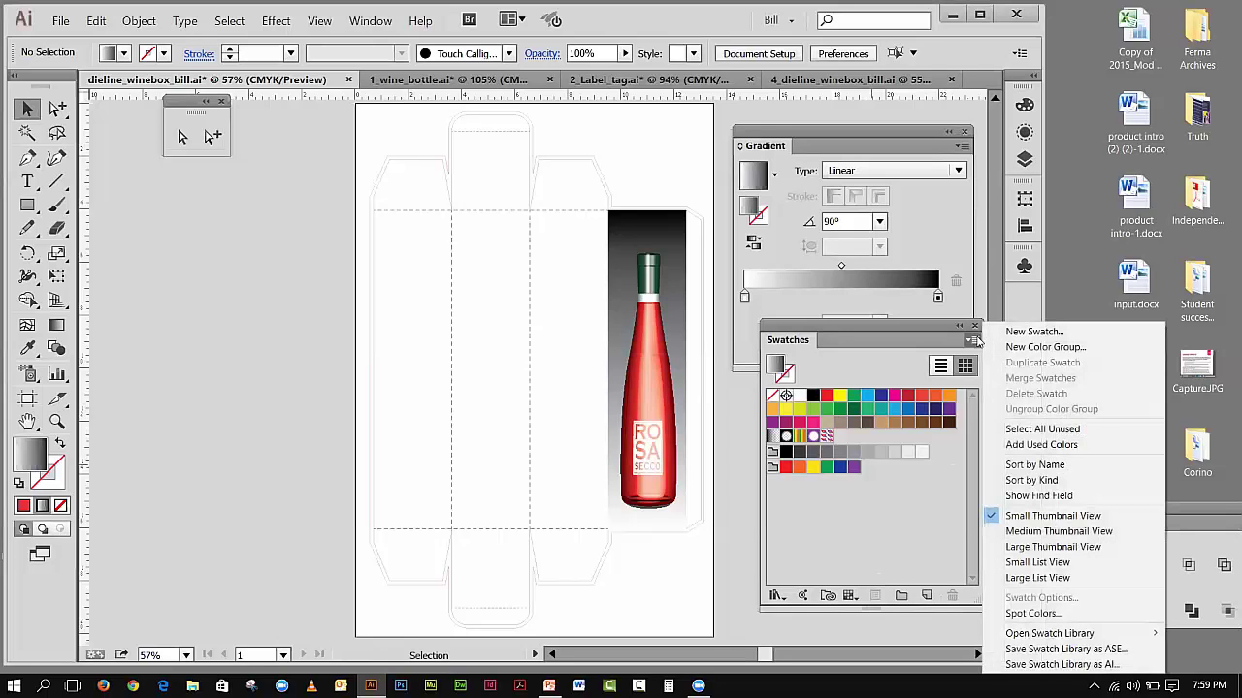
left_click(1036, 430)
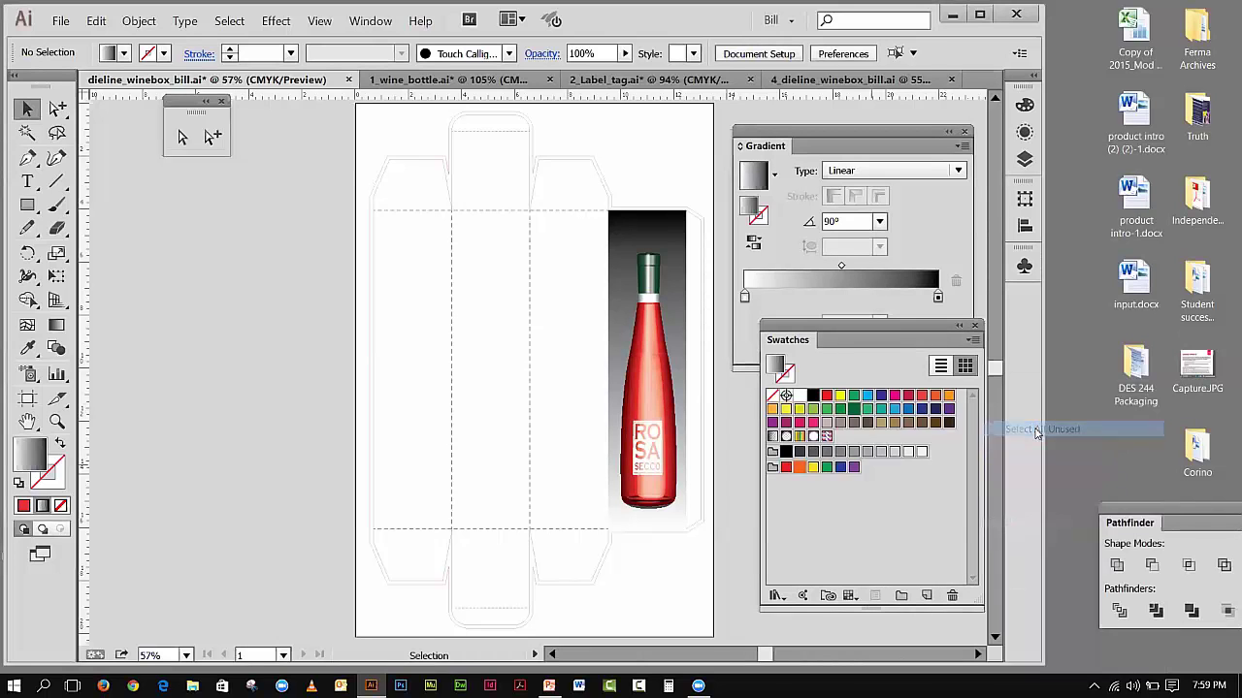
left_click(954, 596)
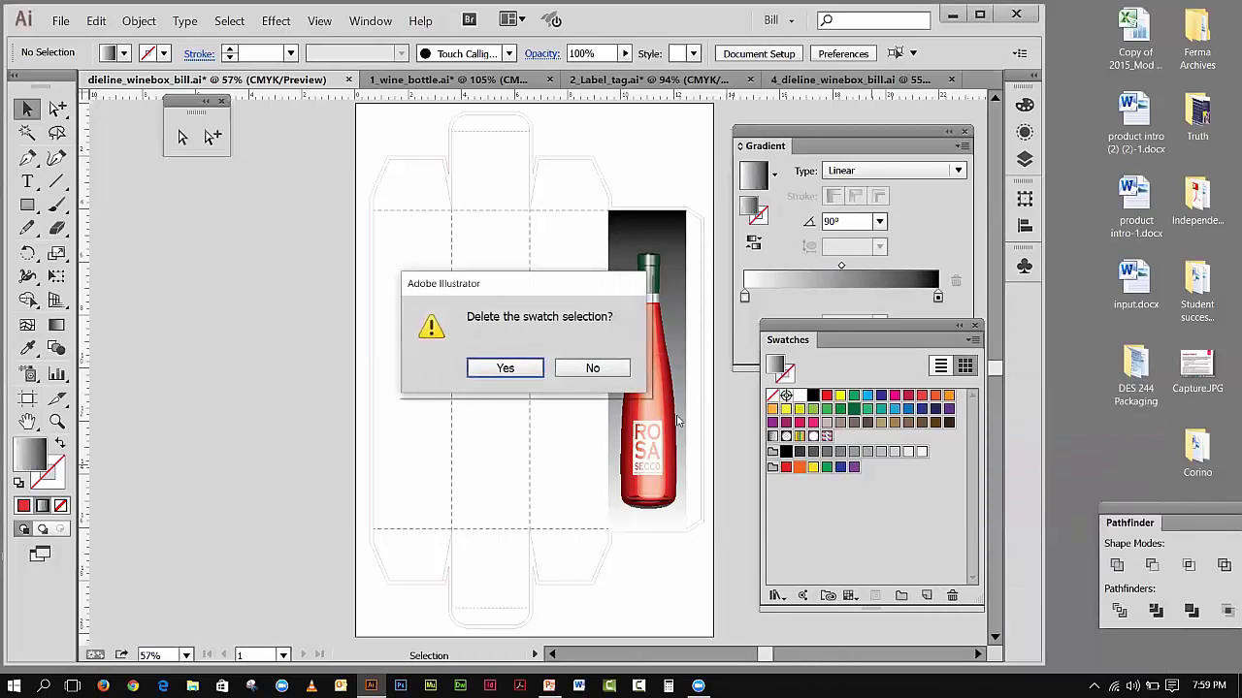
left_click(505, 369)
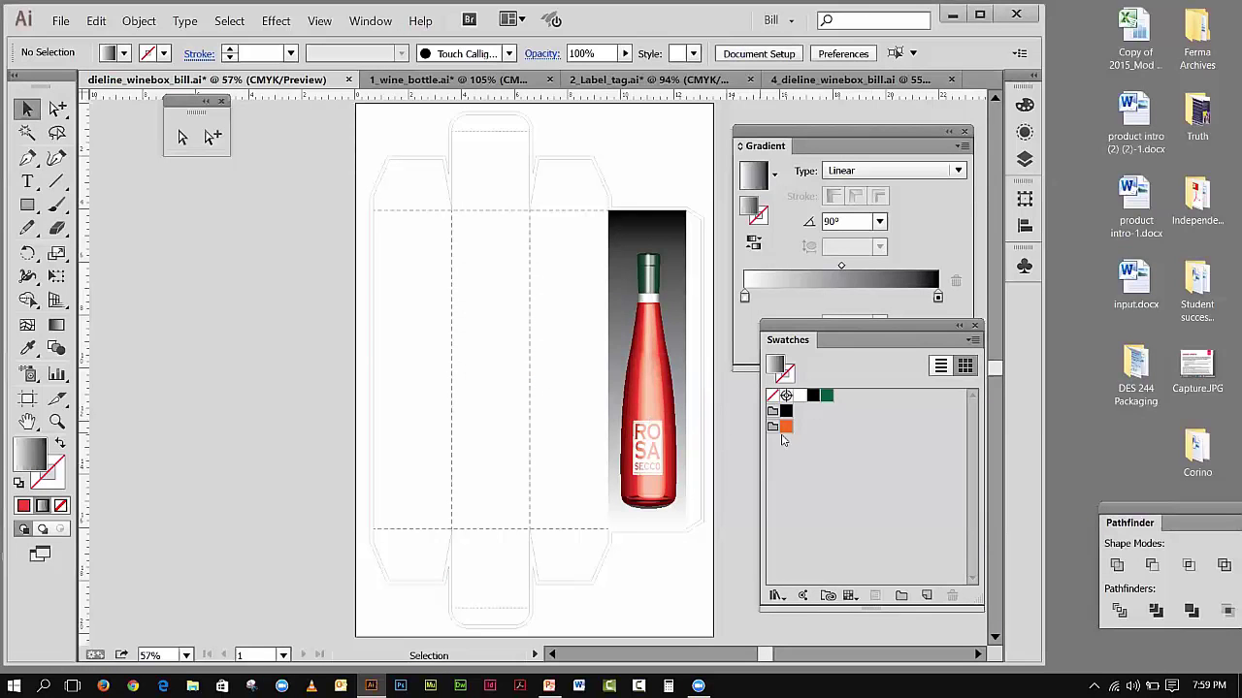
- Delete the leftover orange and black colour groups from the Swatches panel
left_click(772, 427)
left_click(952, 596)
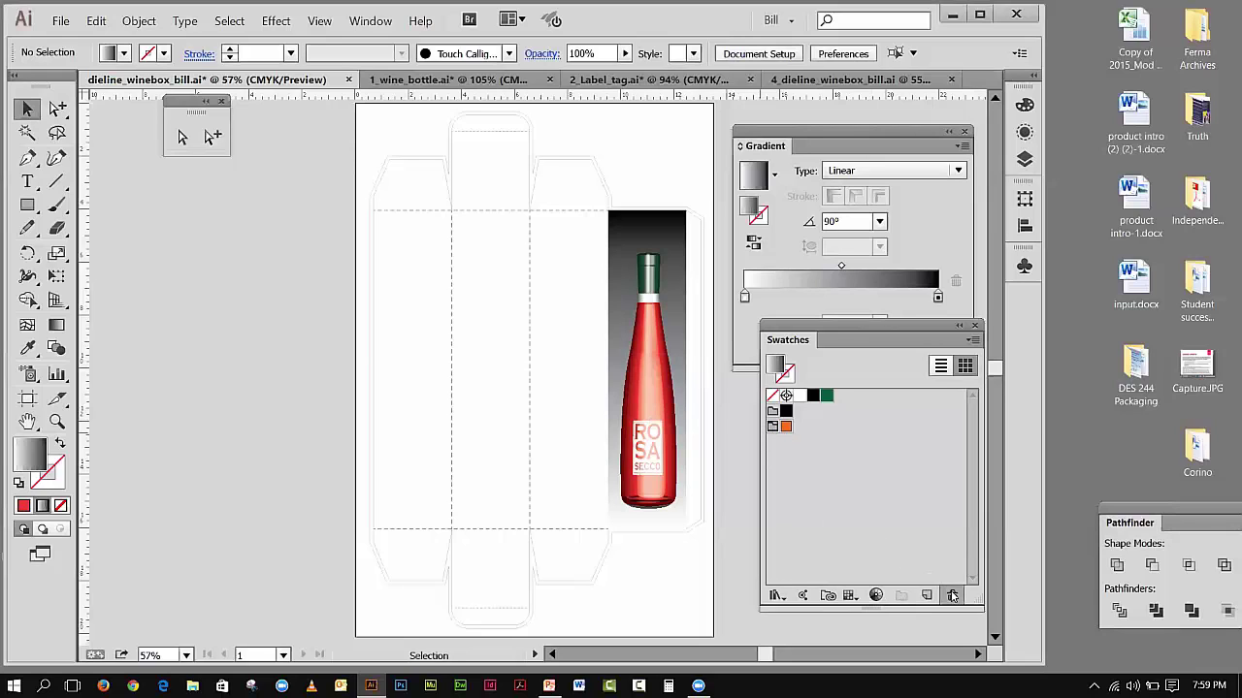
left_click(530, 371)
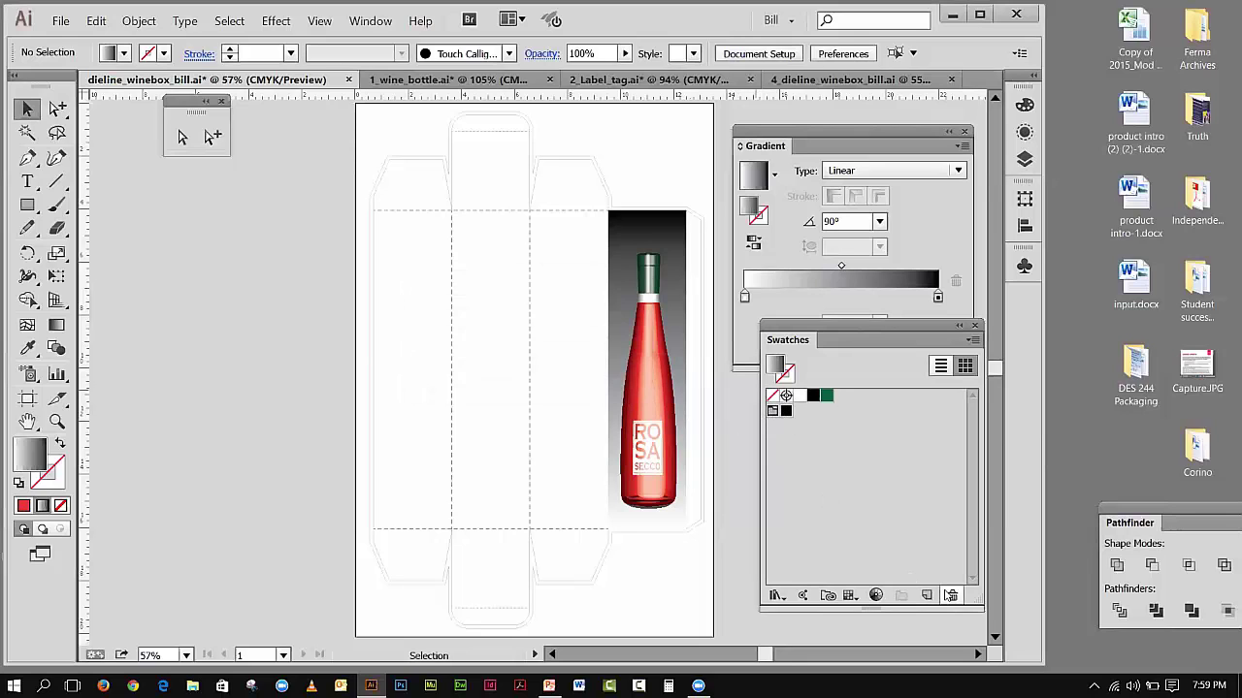
left_click(952, 596)
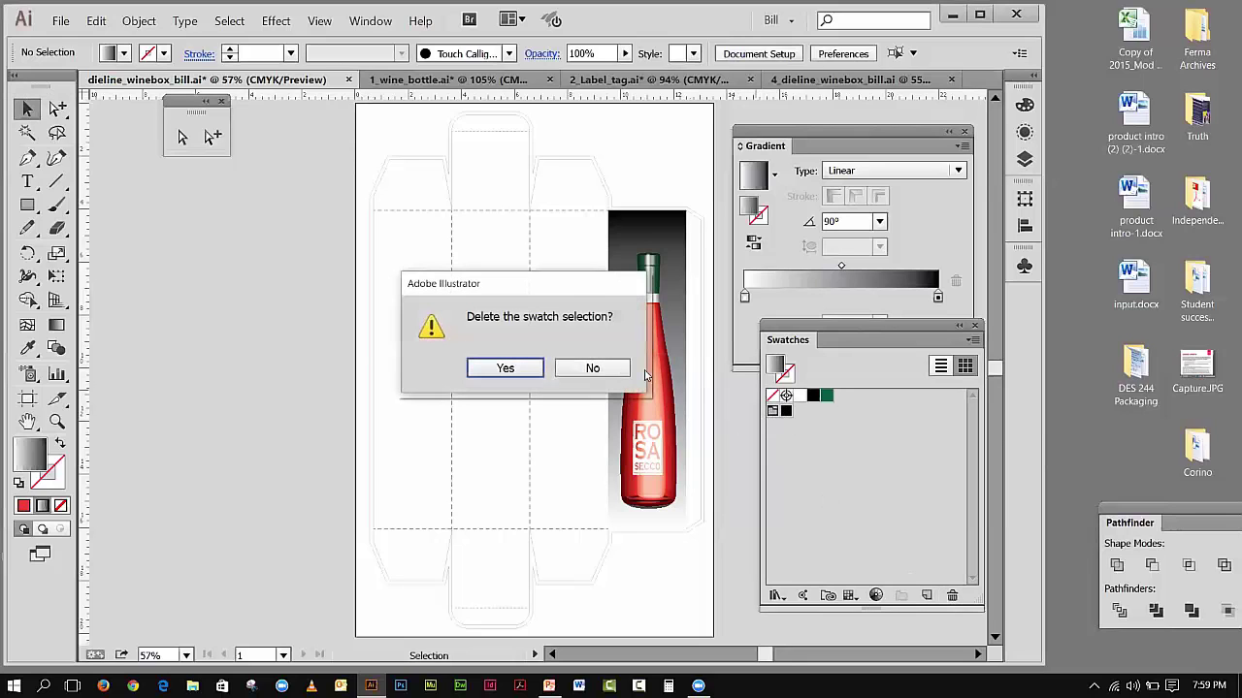
left_click(536, 370)
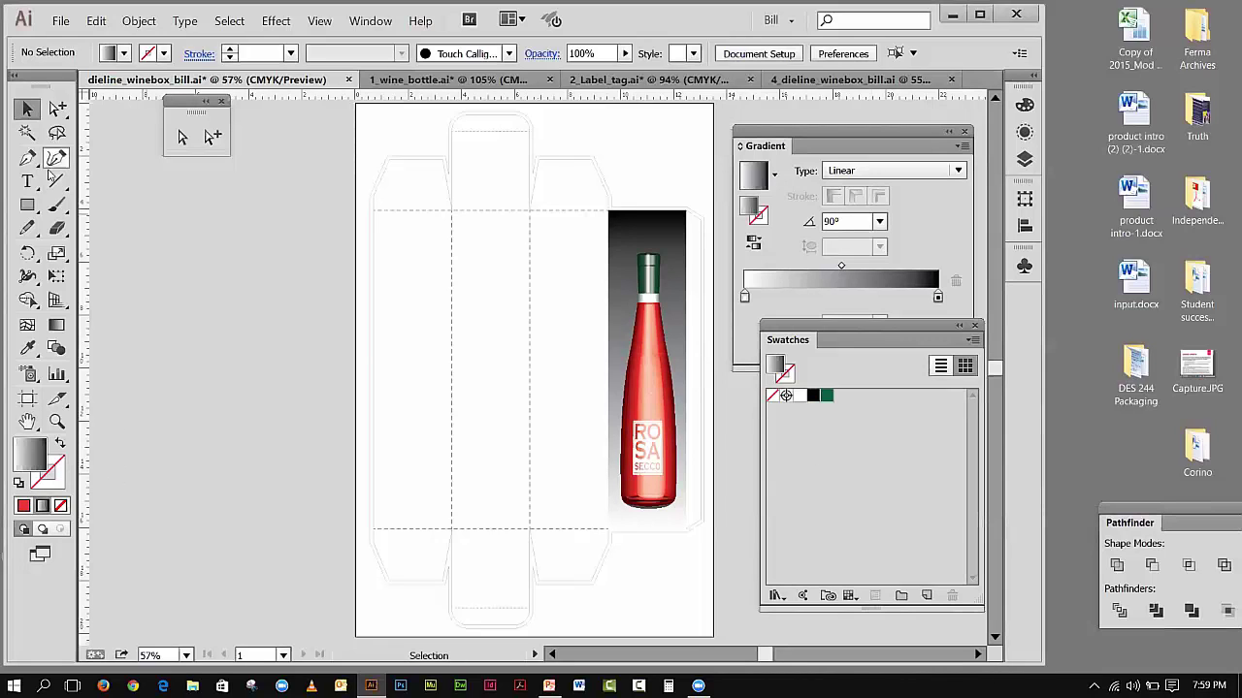
- Save red as a new swatch using a temporary rectangle, then delete the rectangle
left_click(30, 205)
left_click_drag(159, 227, 255, 358)
key("v")
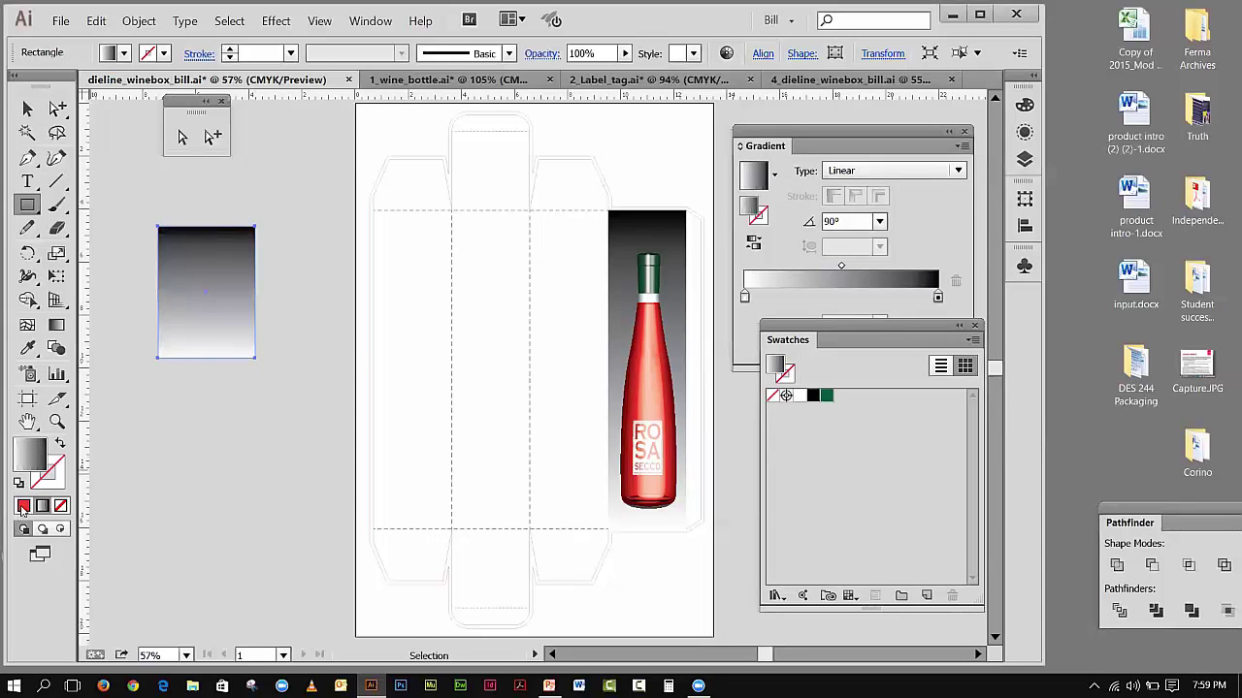
left_click(24, 506)
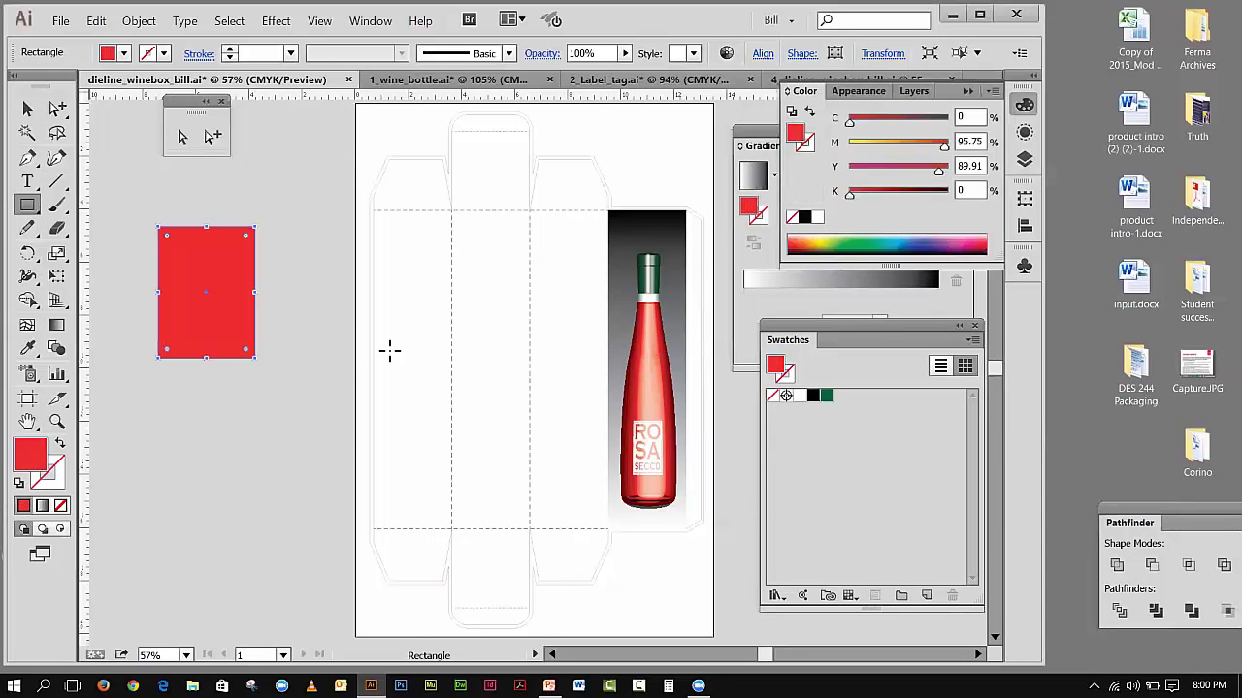
left_click(971, 340)
left_click(1019, 332)
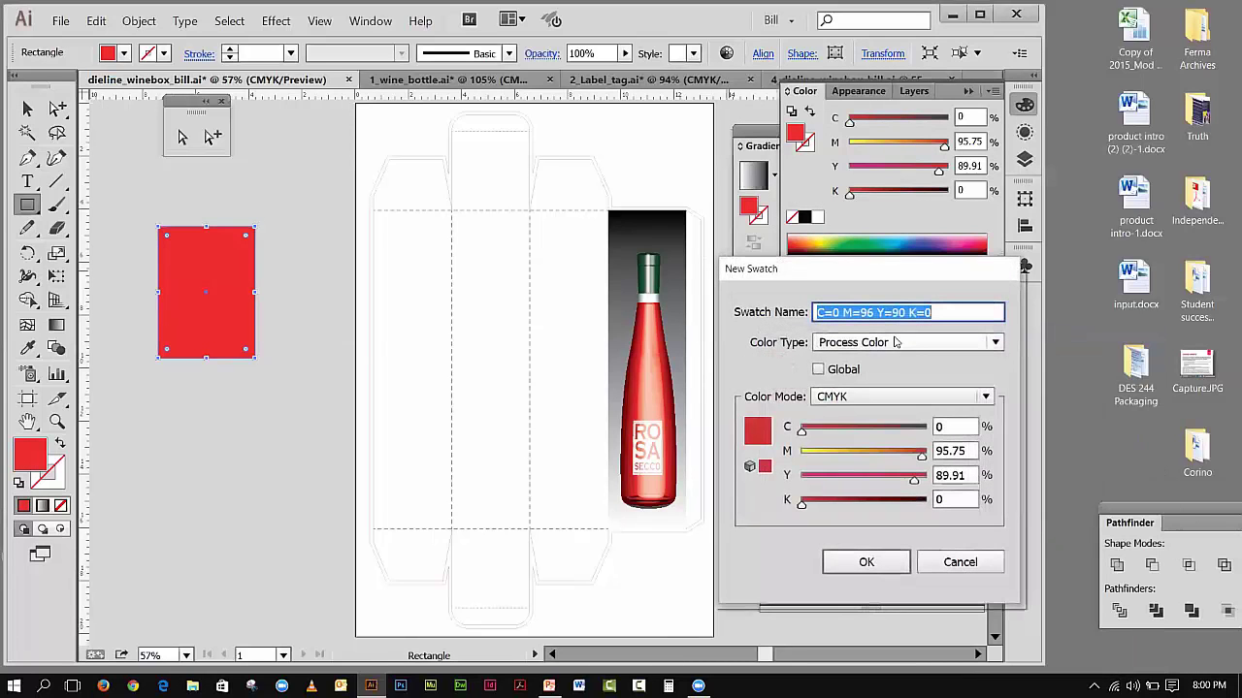
left_click(867, 570)
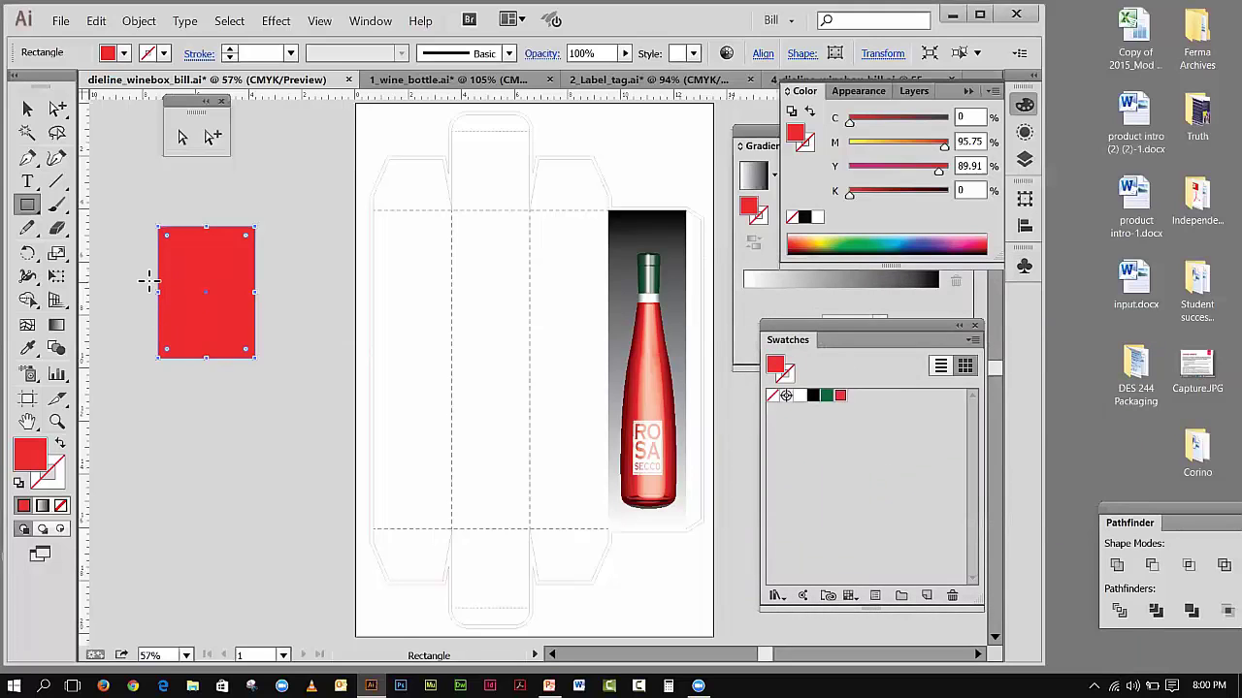
left_click(27, 108)
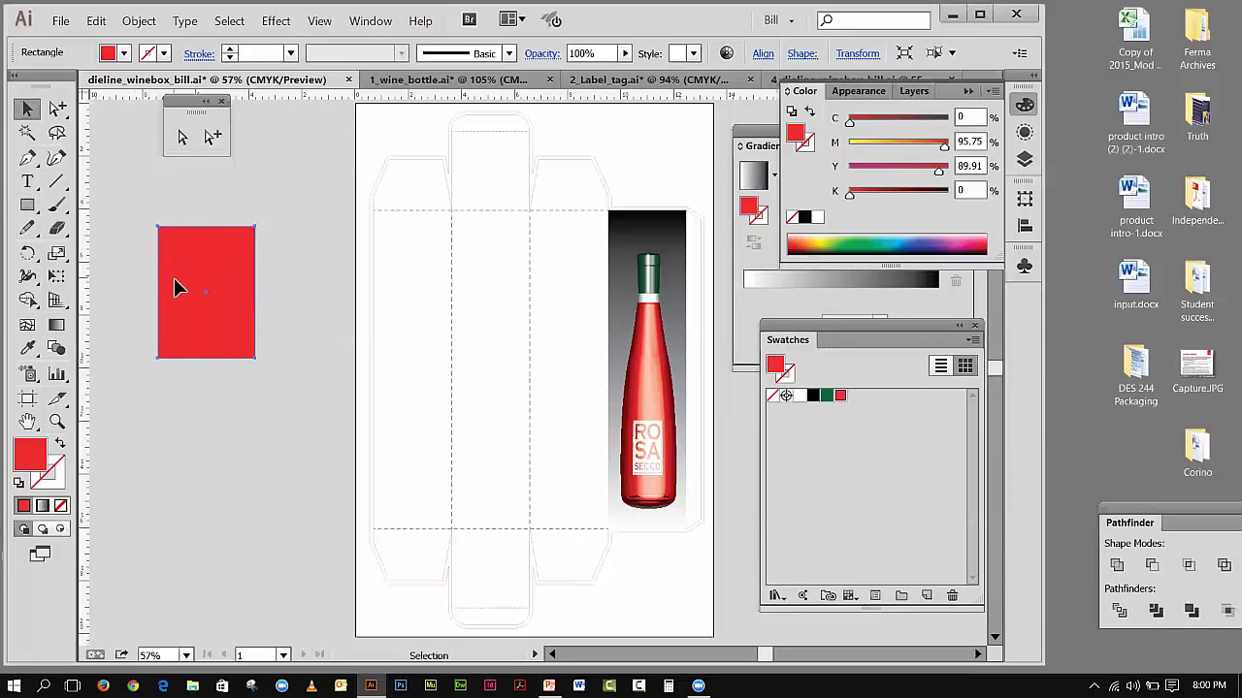
key("Delete")
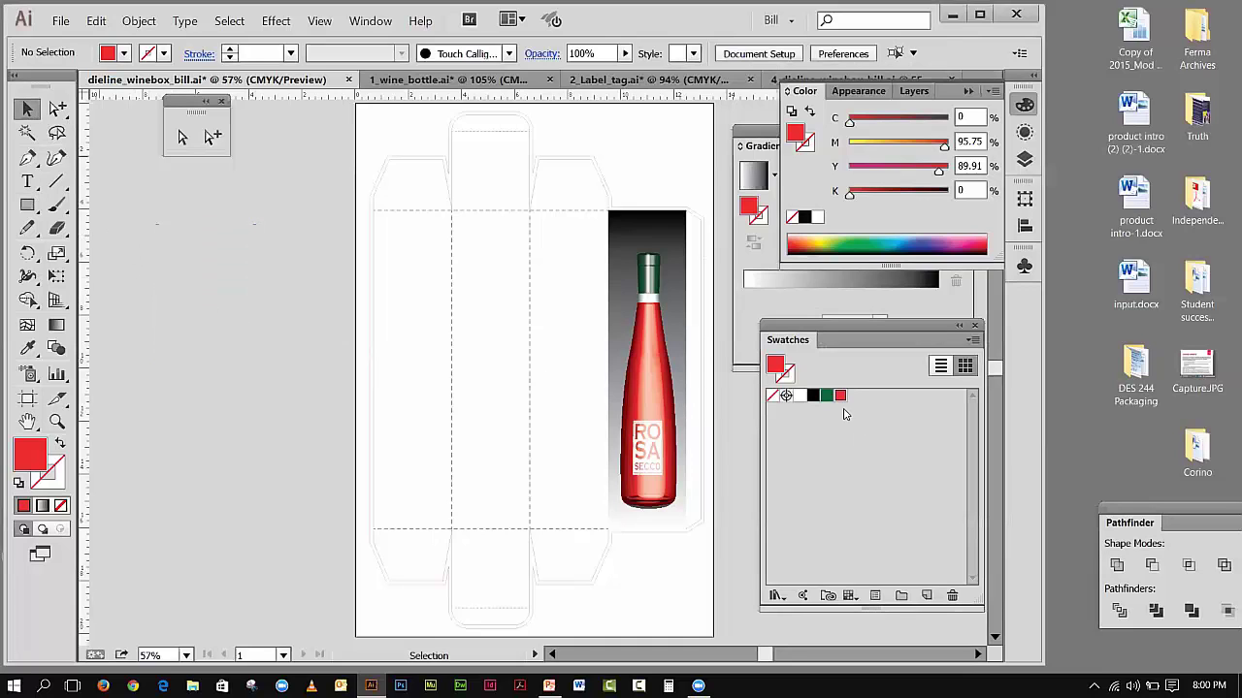
- Apply the red swatch to the starting stop of the background rectangle's gradient
left_click_drag(771, 331, 801, 424)
left_click(658, 218)
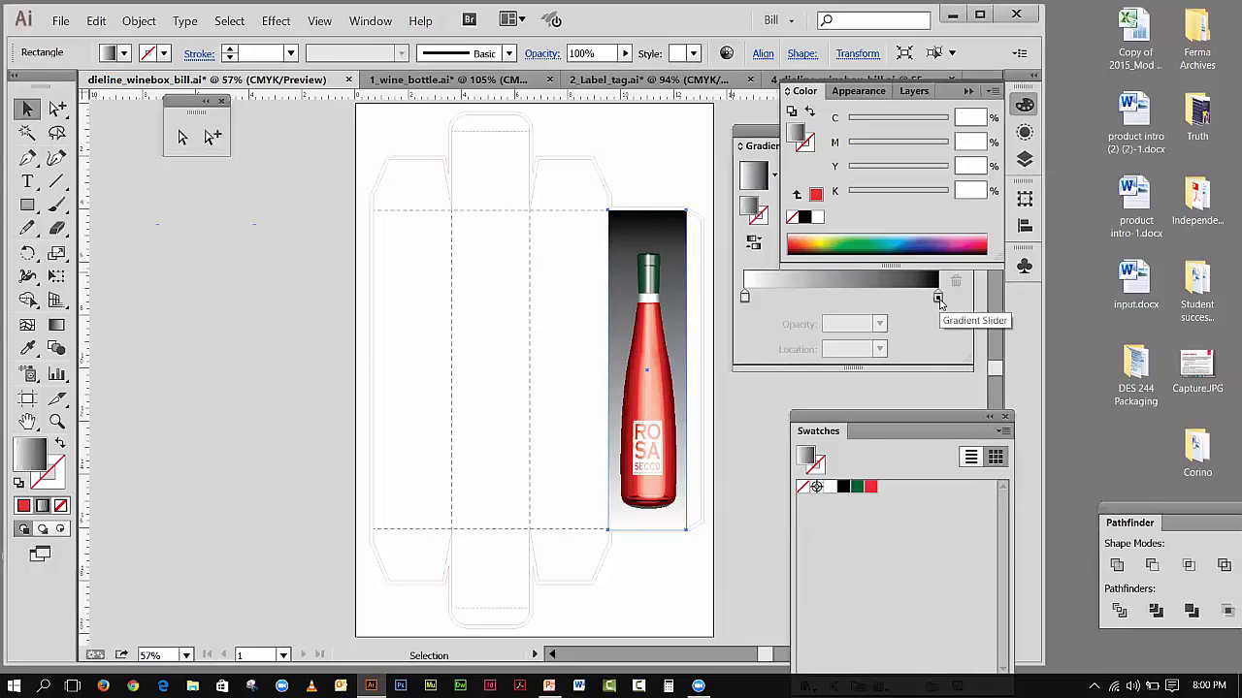
left_click(745, 298)
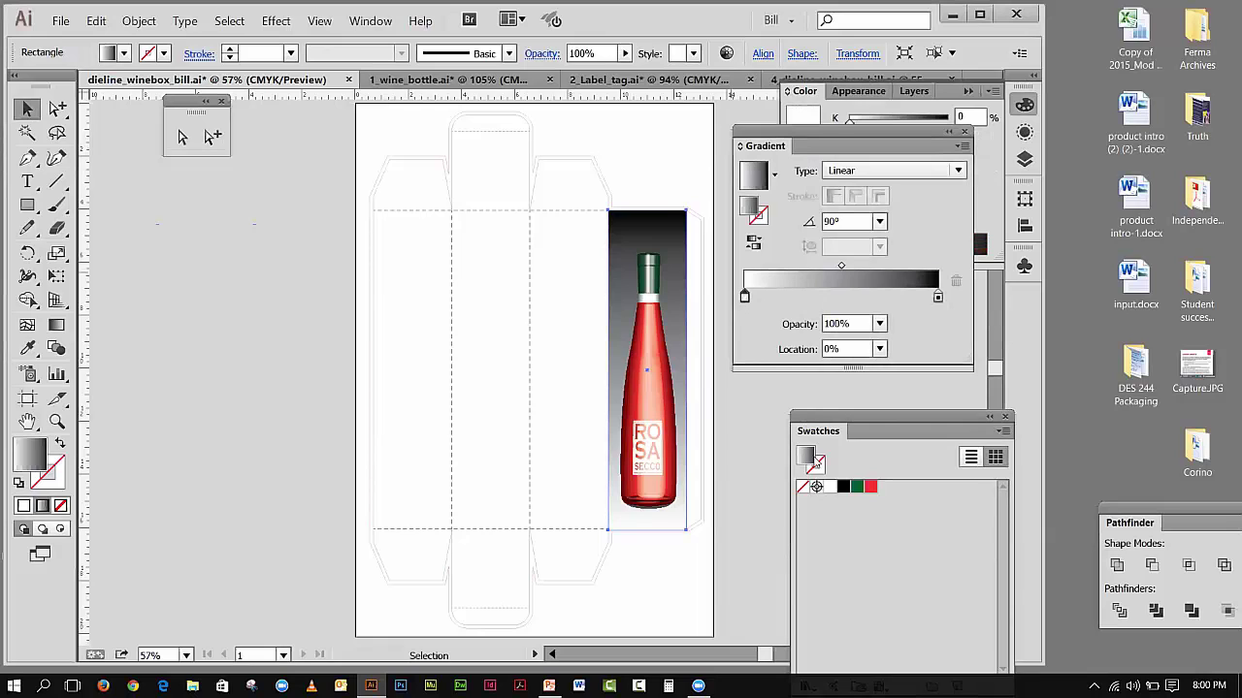
left_click_drag(870, 491, 745, 297)
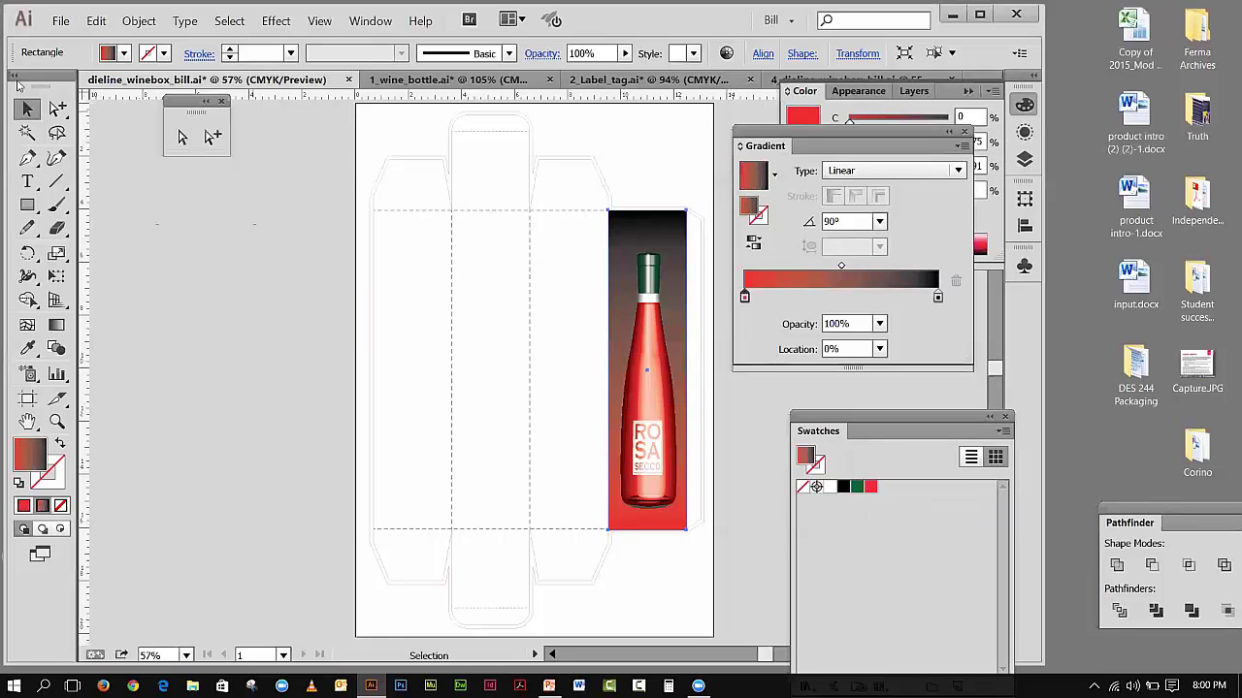
left_click(116, 231)
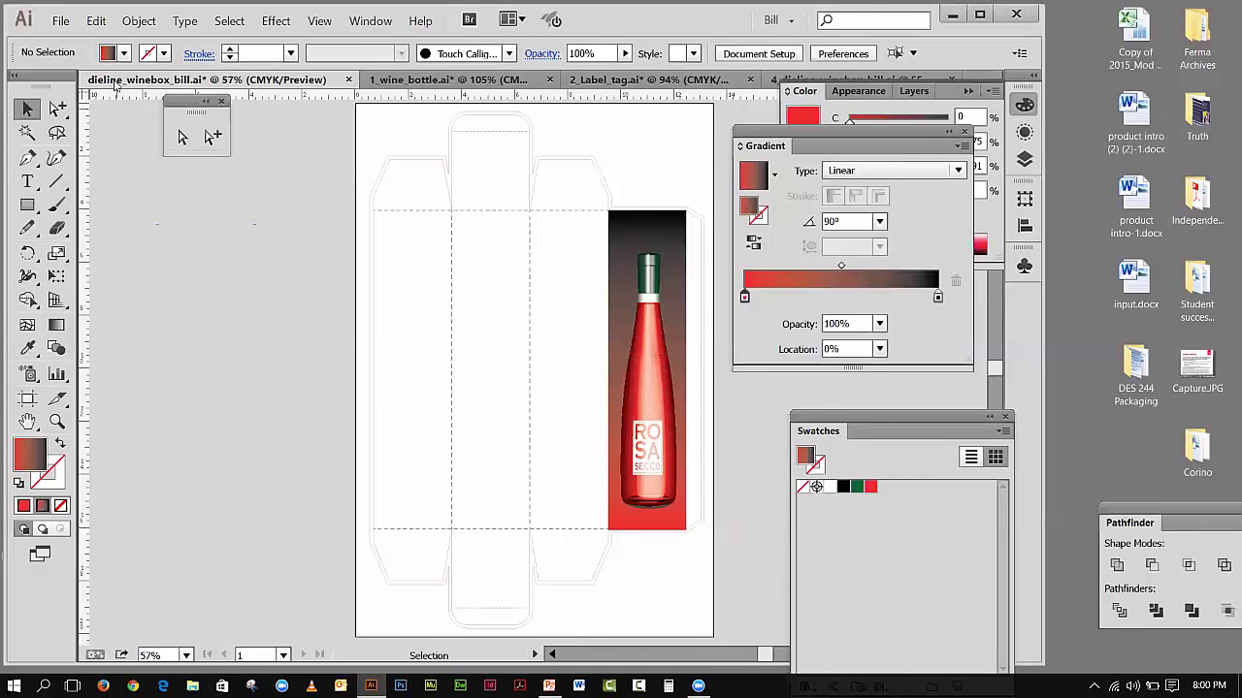
- Collapse the colour panel and switch to the 4_dieline_winebox_bill.ai document
left_click(967, 90)
left_click(836, 78)
left_click(836, 77)
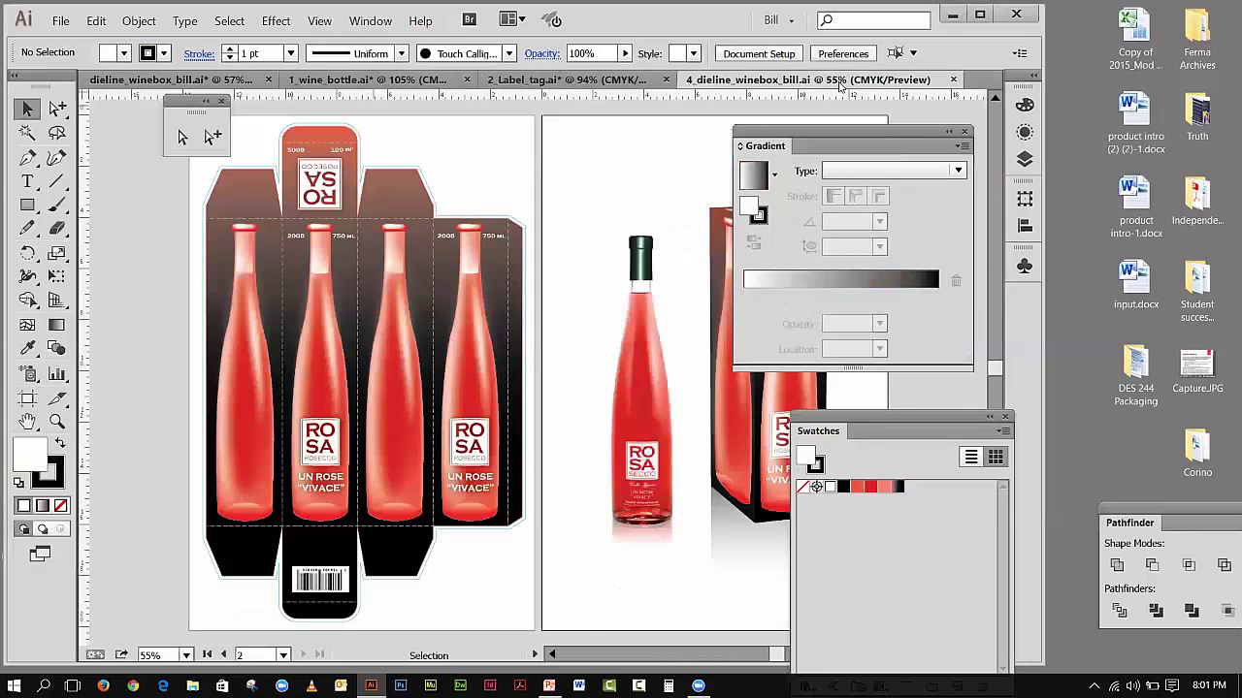
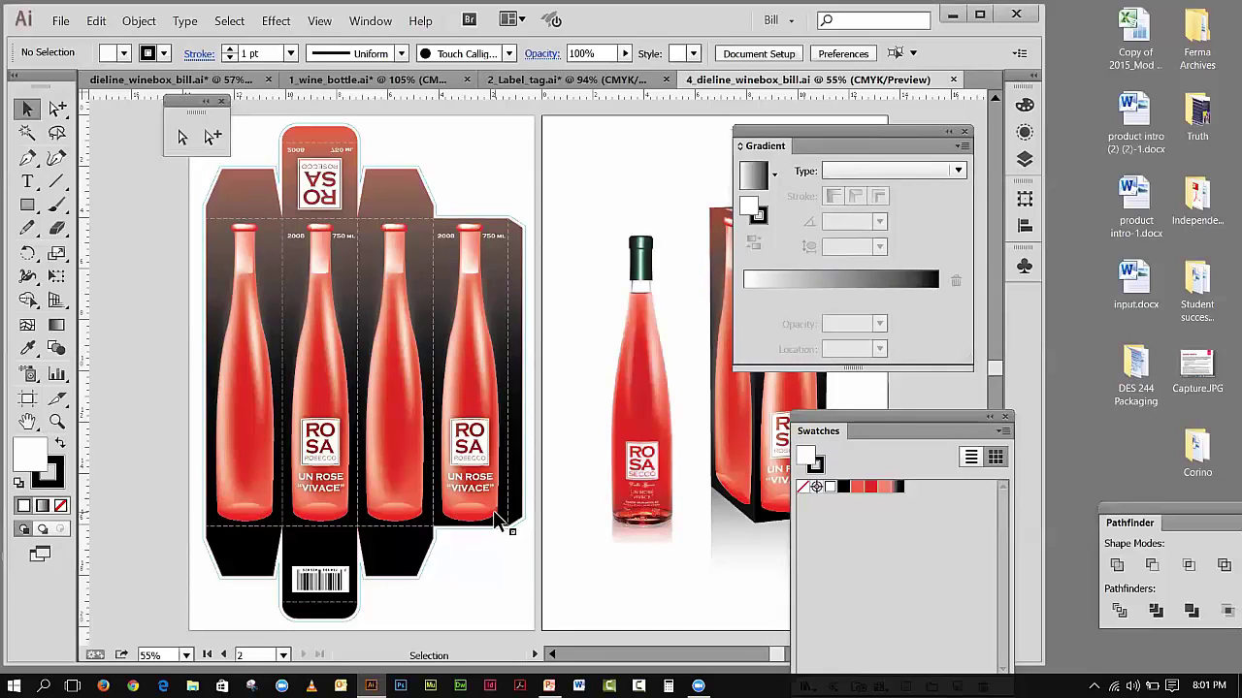
- In dieline_winebox_bill.ai, undo the last two edits to the bottle group, then deselect it
key("ctrl+Tab")
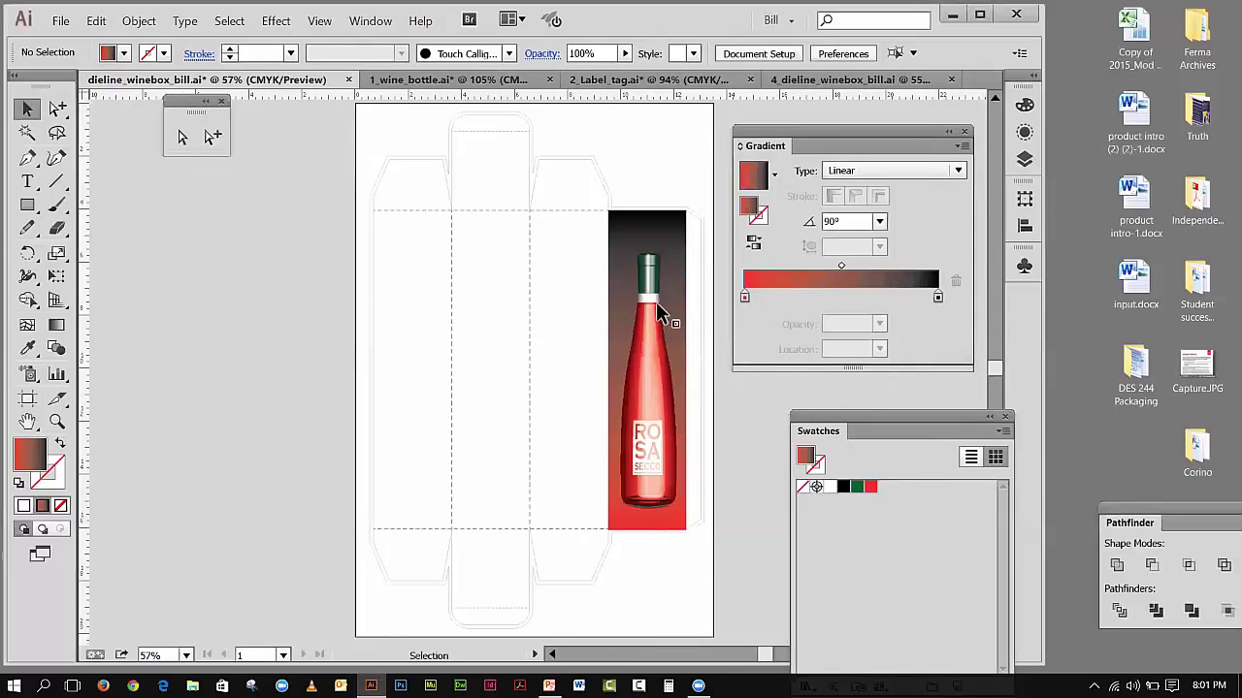
left_click(644, 396)
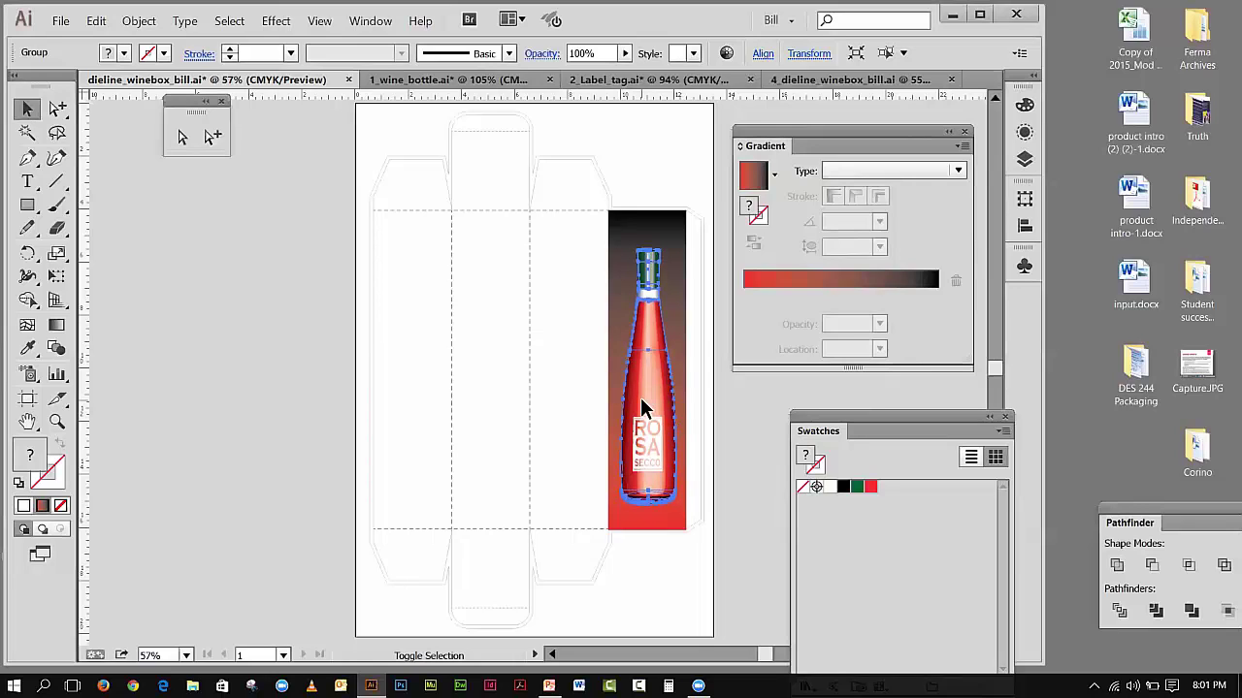
key("ctrl+z")
key("ctrl+z")
key("ctrl+z")
key("ctrl+z")
key("ctrl+z")
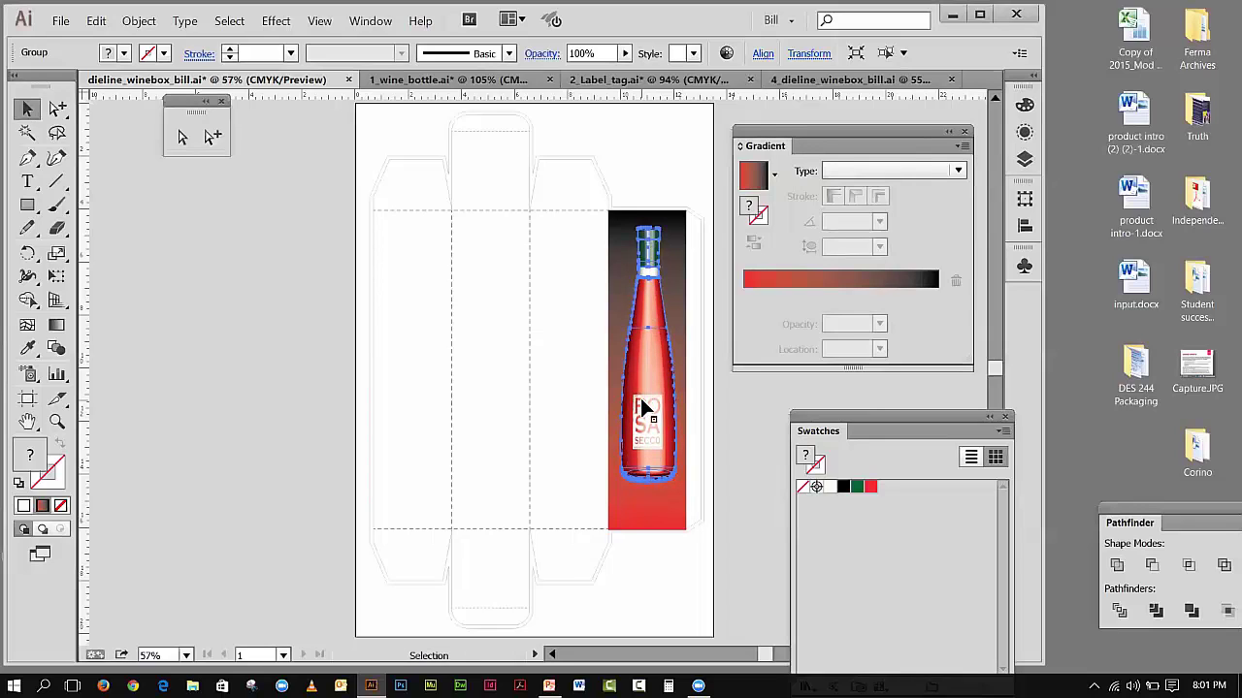
key("ctrl+z")
left_click(252, 327)
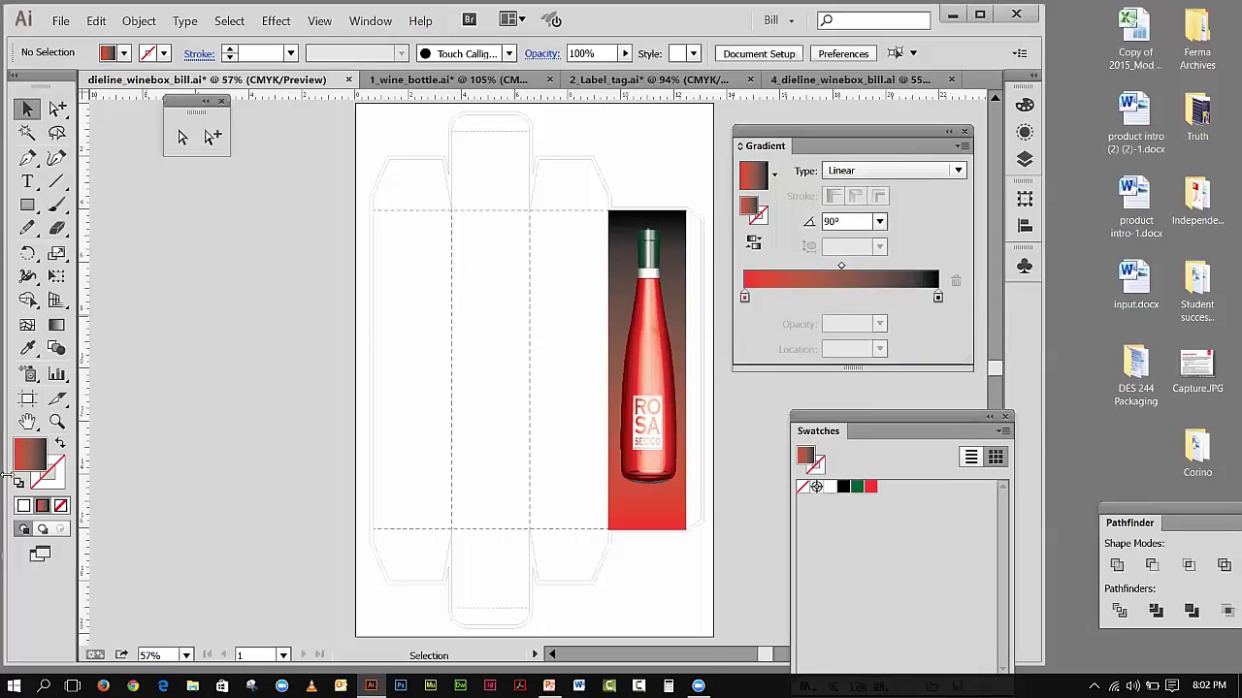
- Type the 2008, 750ml and UN ROSE VIVACE lines above the bottle panel and select them
left_click(30, 183)
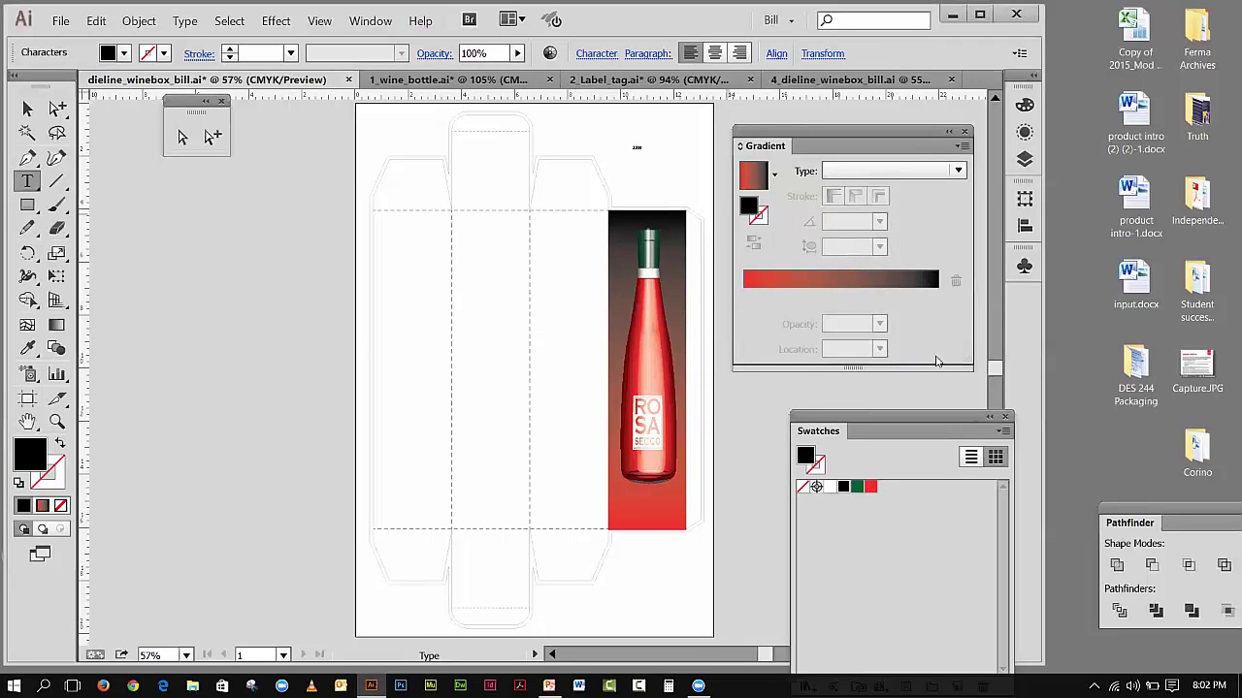
left_click(27, 109)
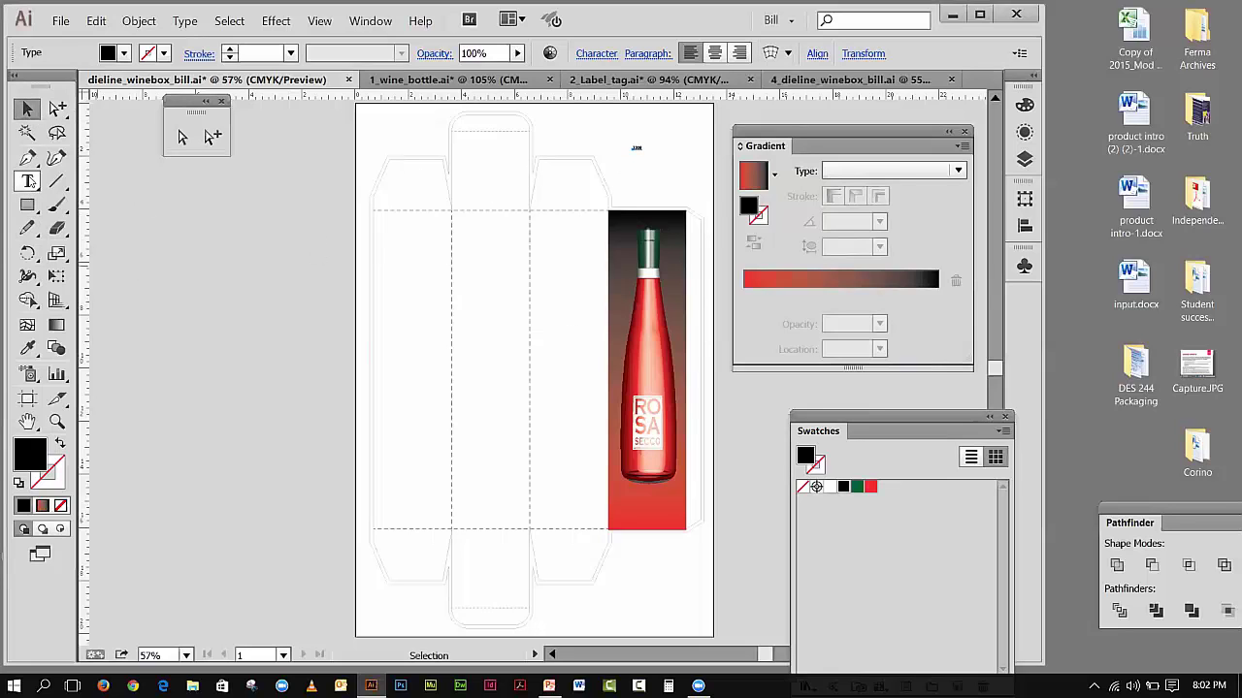
key("t")
left_click(687, 161)
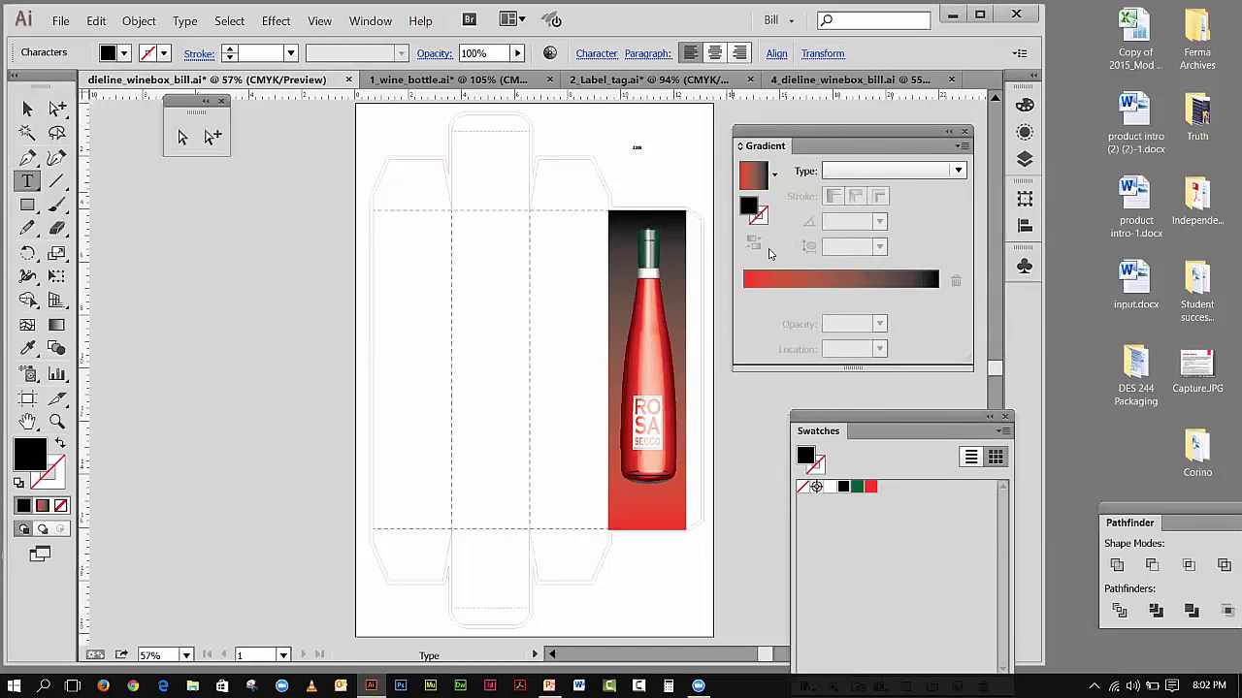
type("i")
key("Escape")
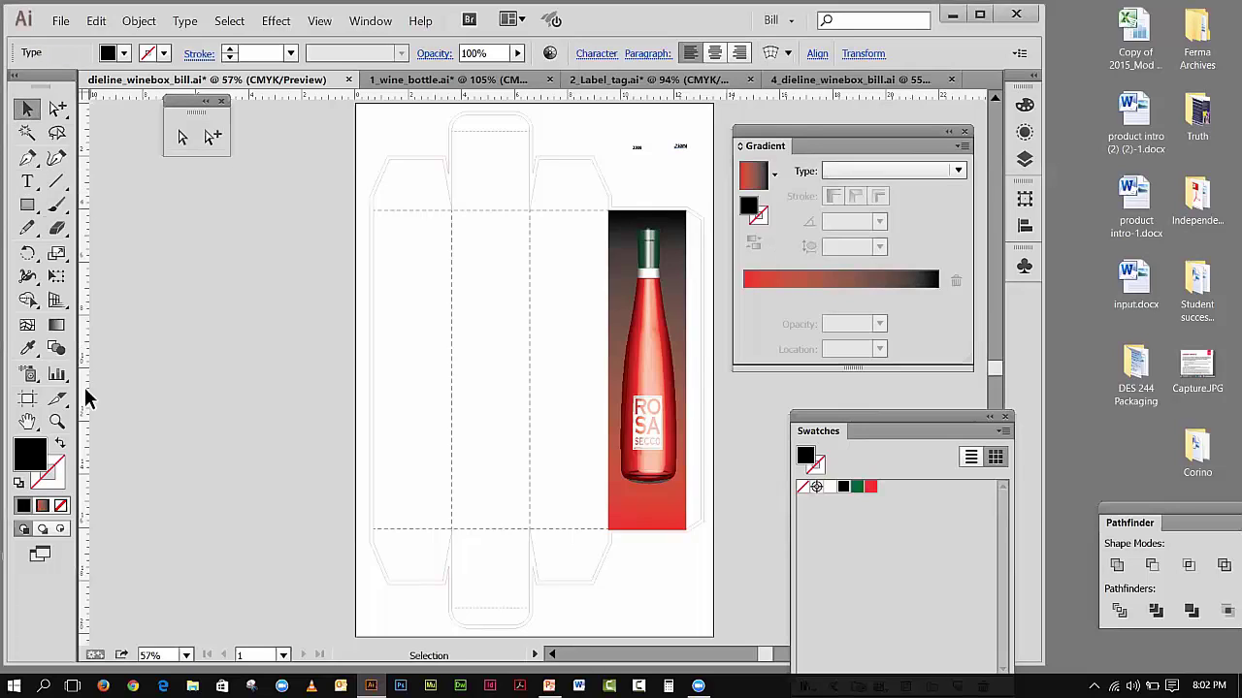
left_click(29, 181)
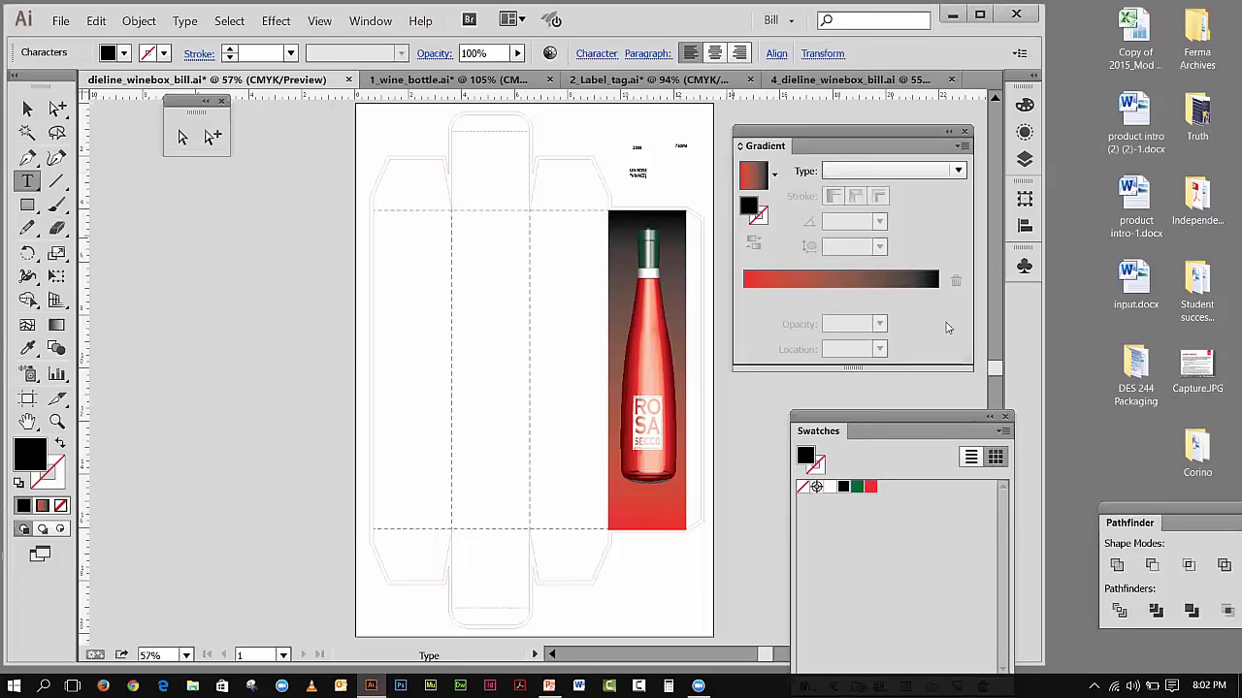
left_click(27, 108)
left_click_drag(608, 137, 710, 194)
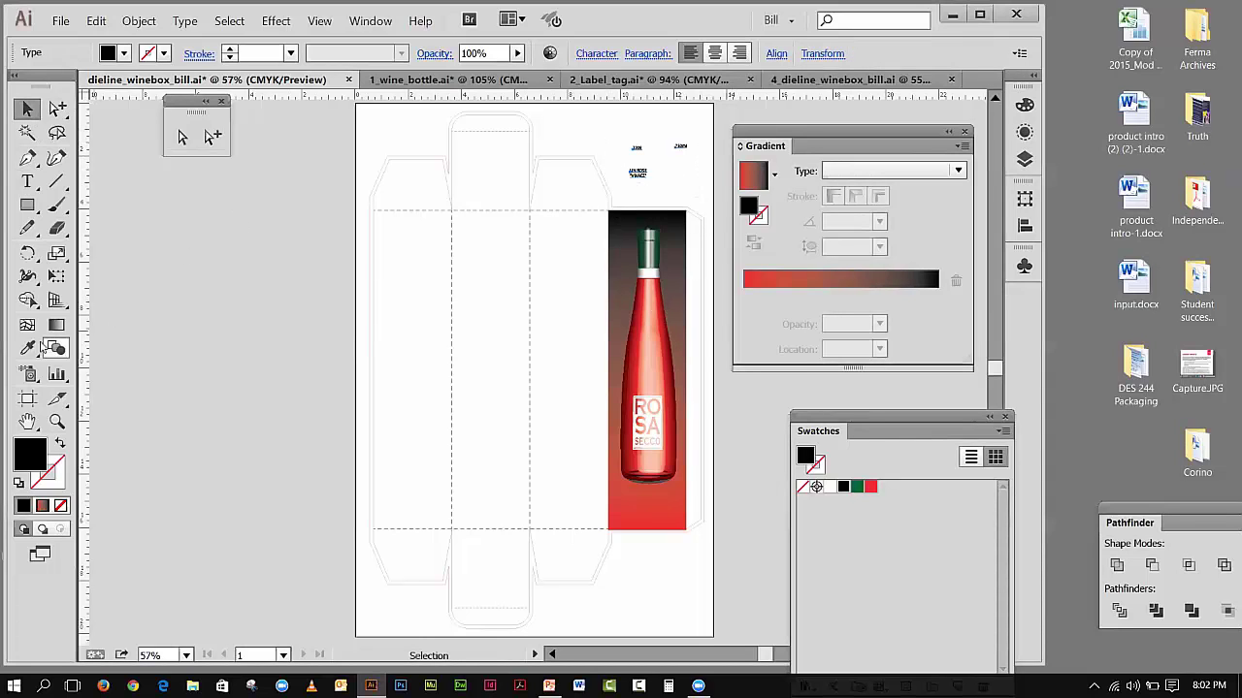
- Scale up the selected text labels and move the Gradient panel aside
left_click(56, 275)
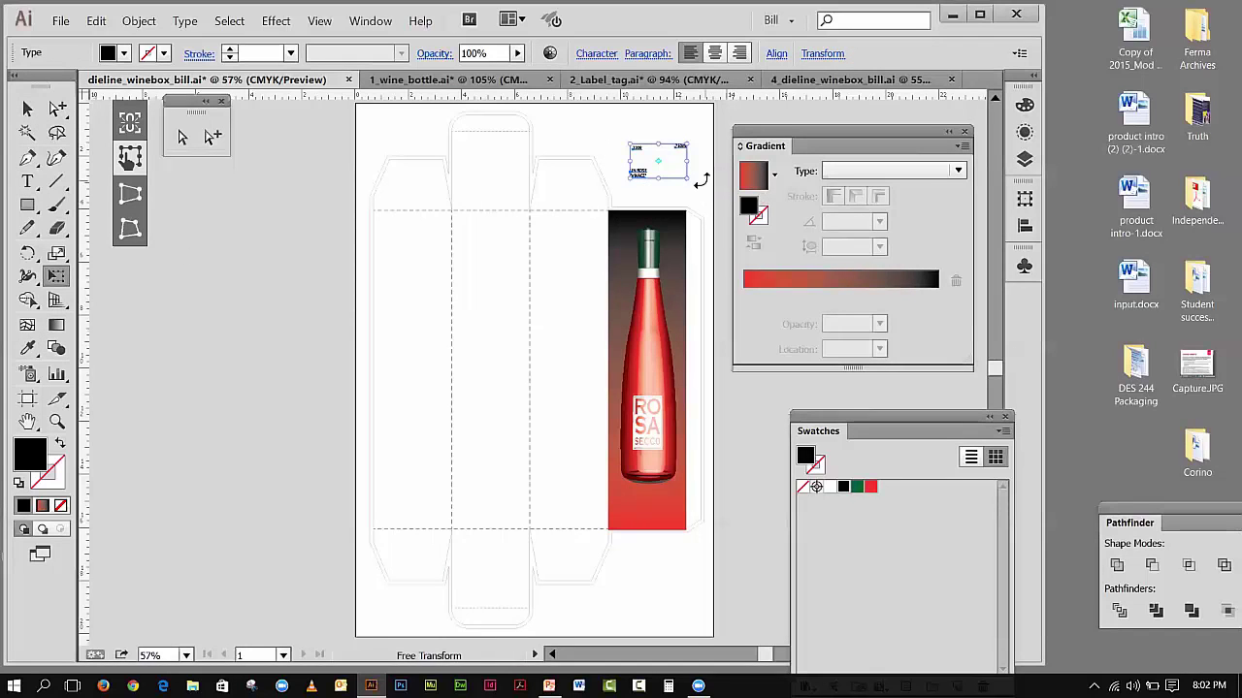
left_click_drag(684, 175, 727, 213)
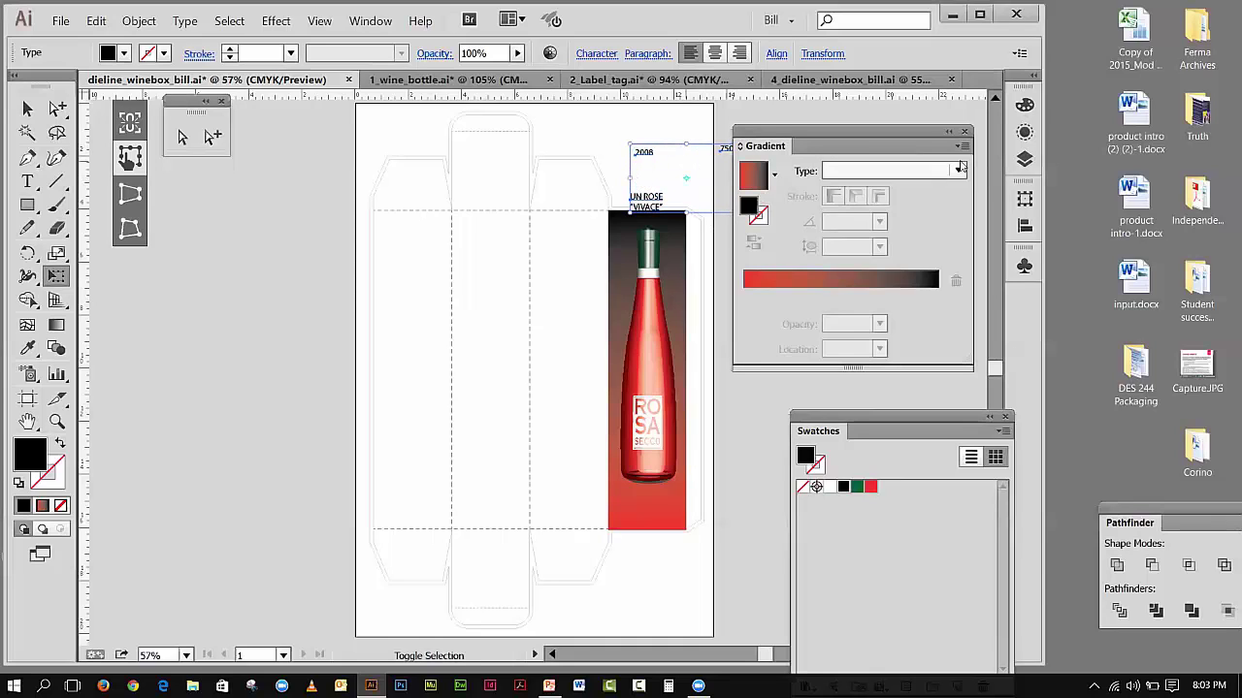
left_click(949, 131)
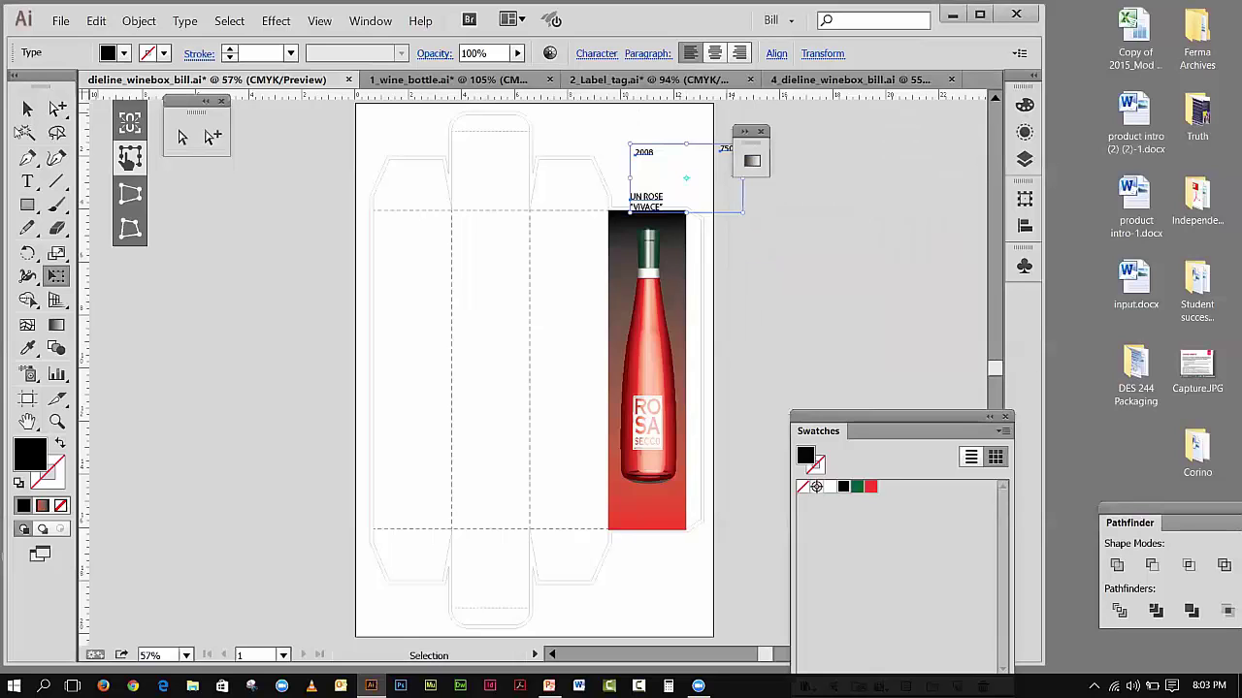
left_click(27, 108)
left_click_drag(767, 132, 917, 148)
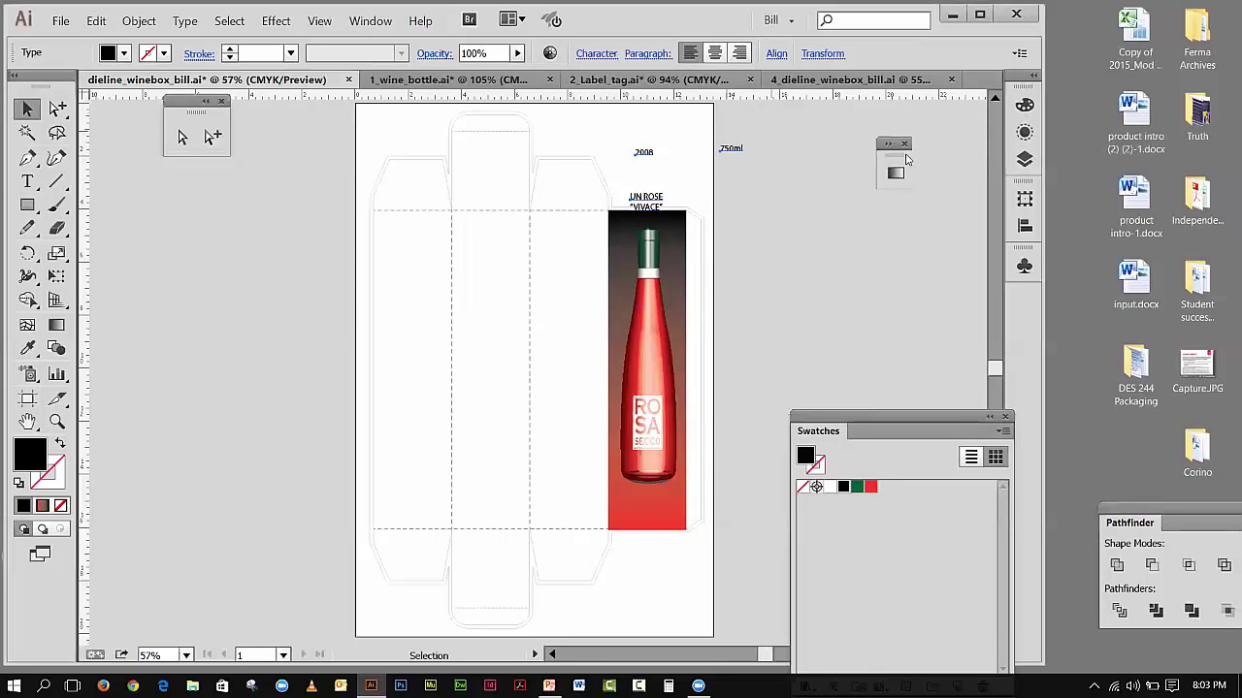
left_click(667, 163)
- Set the 2008 text in Copperplate Gothic Bold
left_click(647, 153)
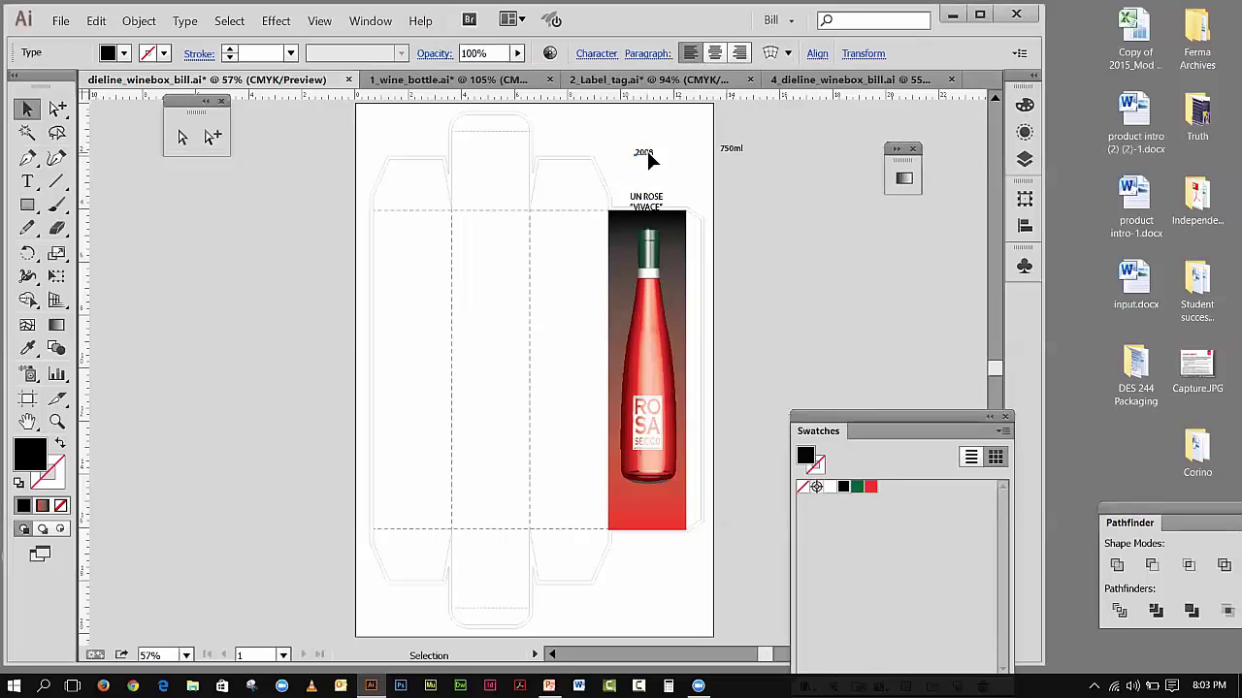
left_click(594, 55)
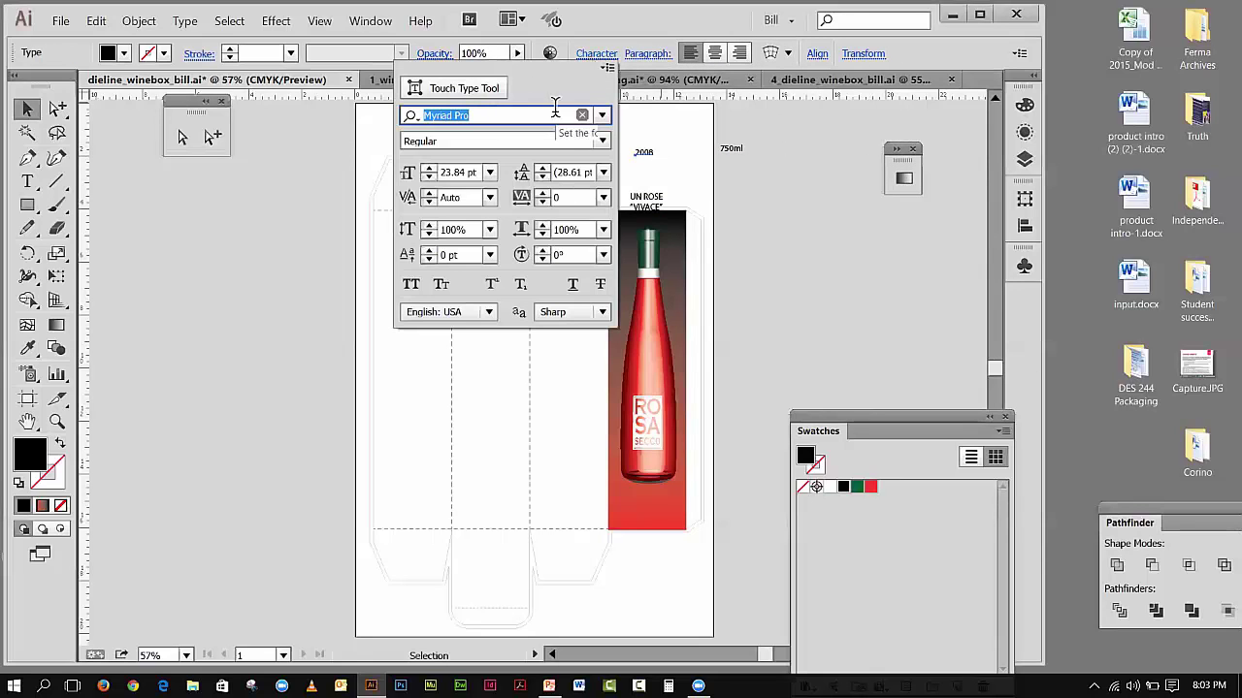
left_click(601, 115)
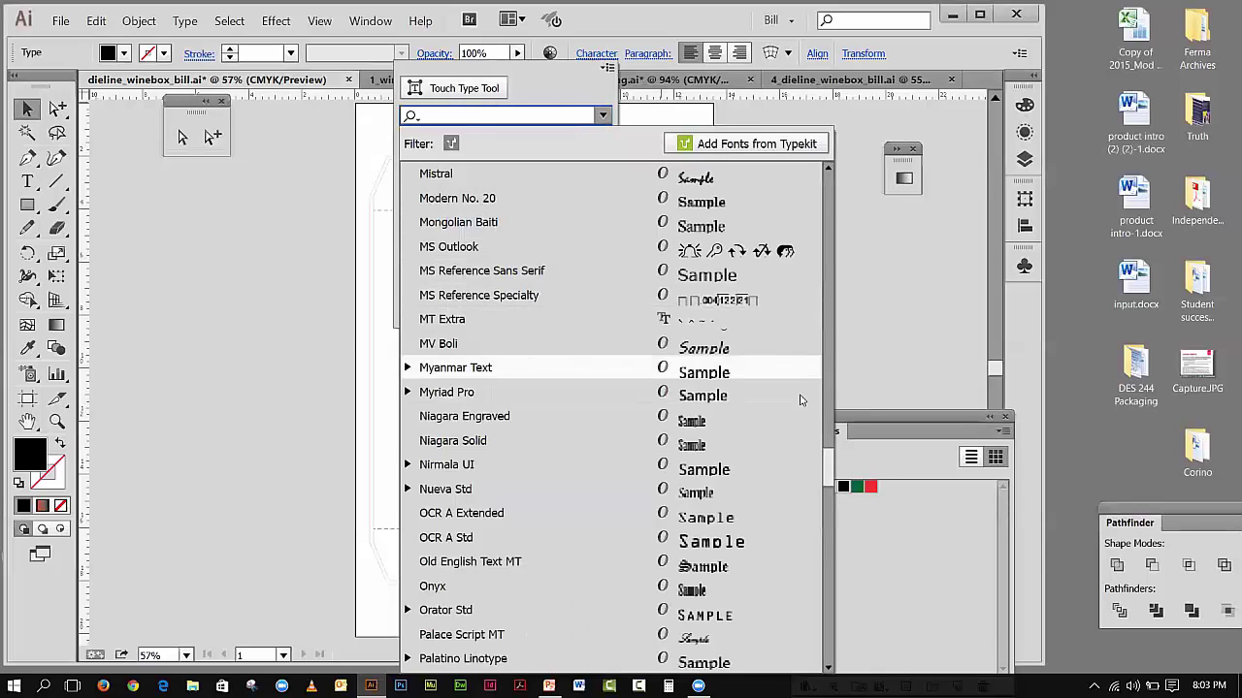
left_click_drag(830, 465, 840, 269)
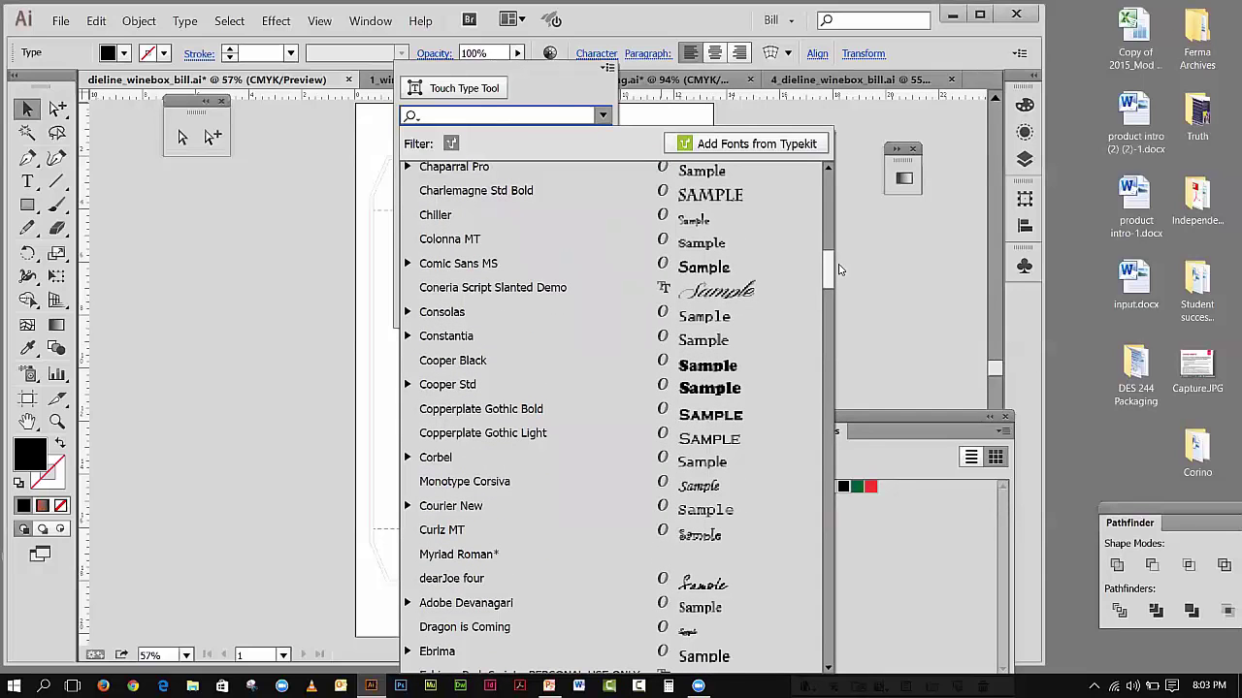
left_click(702, 424)
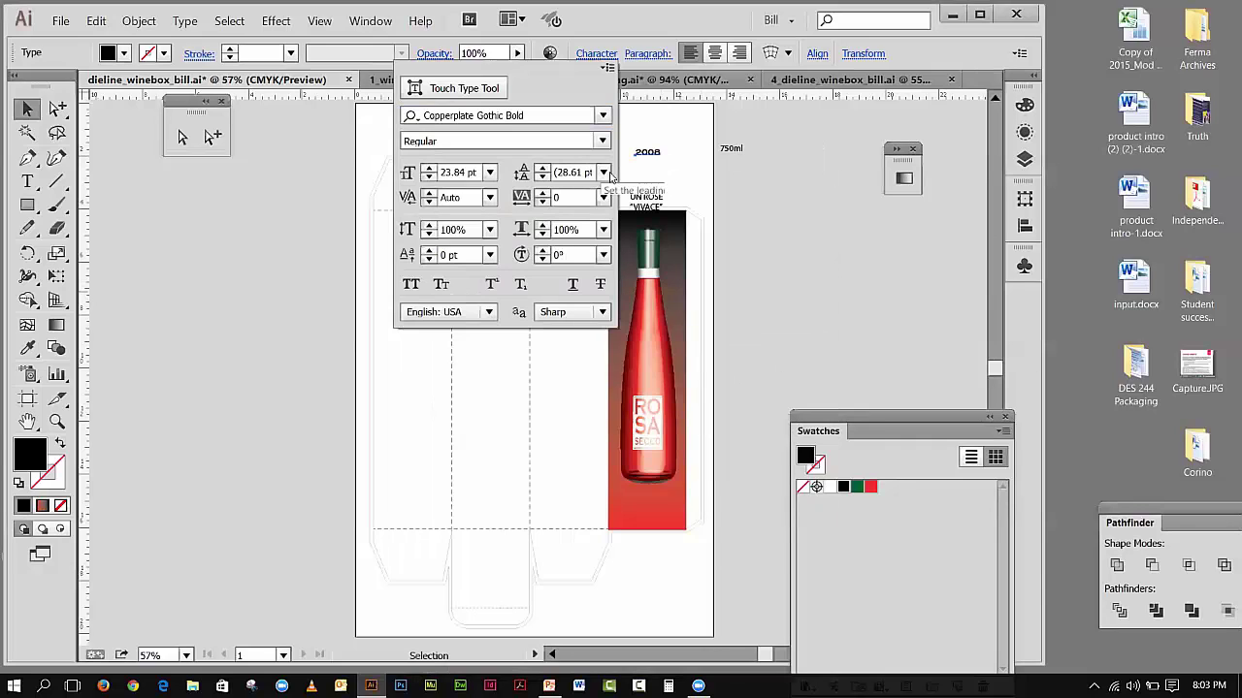
left_click(723, 157)
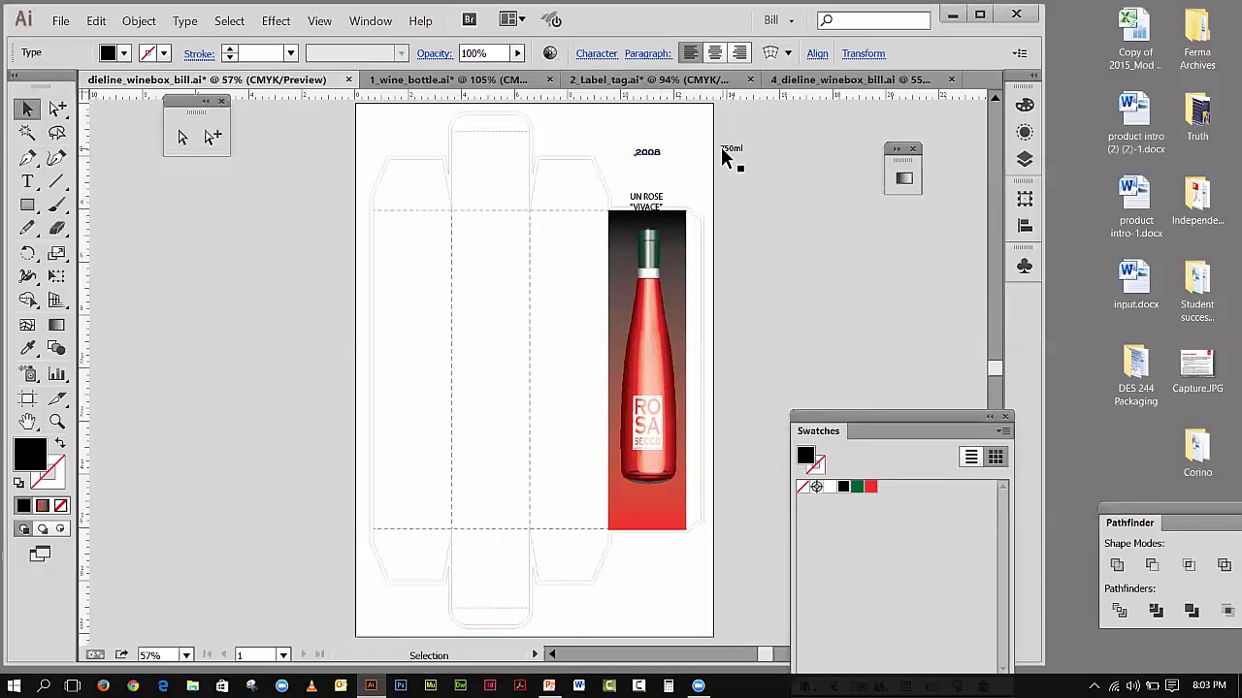
left_click(596, 54)
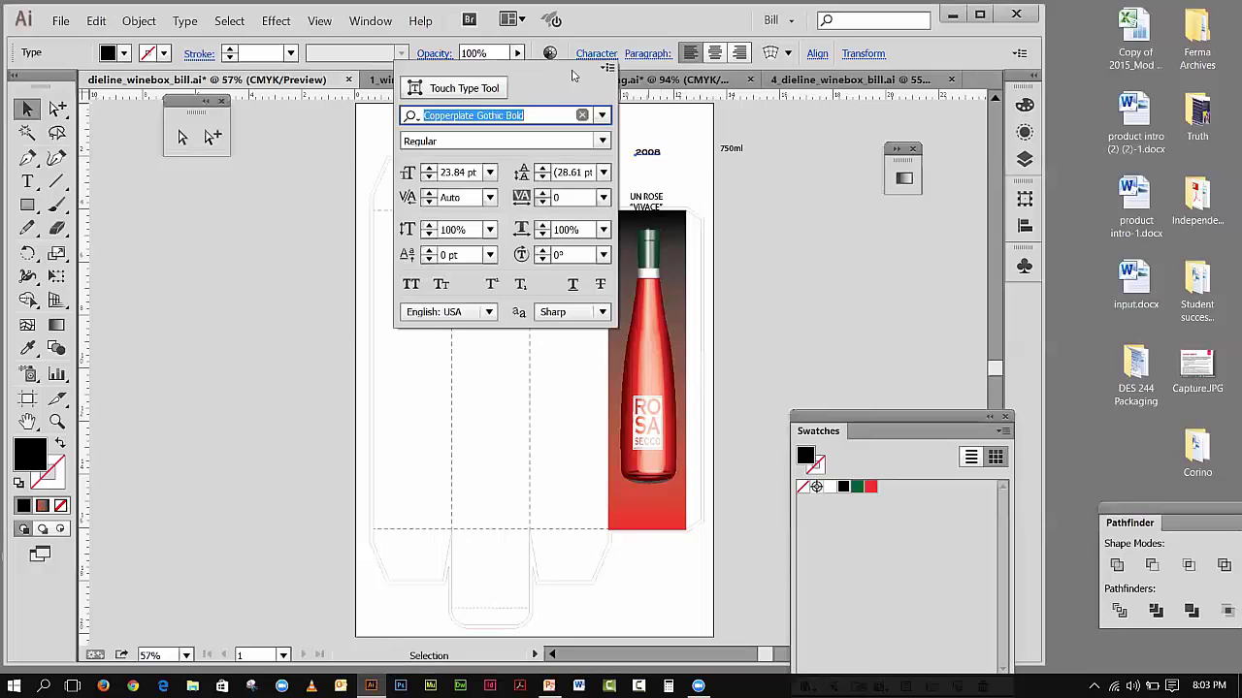
left_click(727, 151)
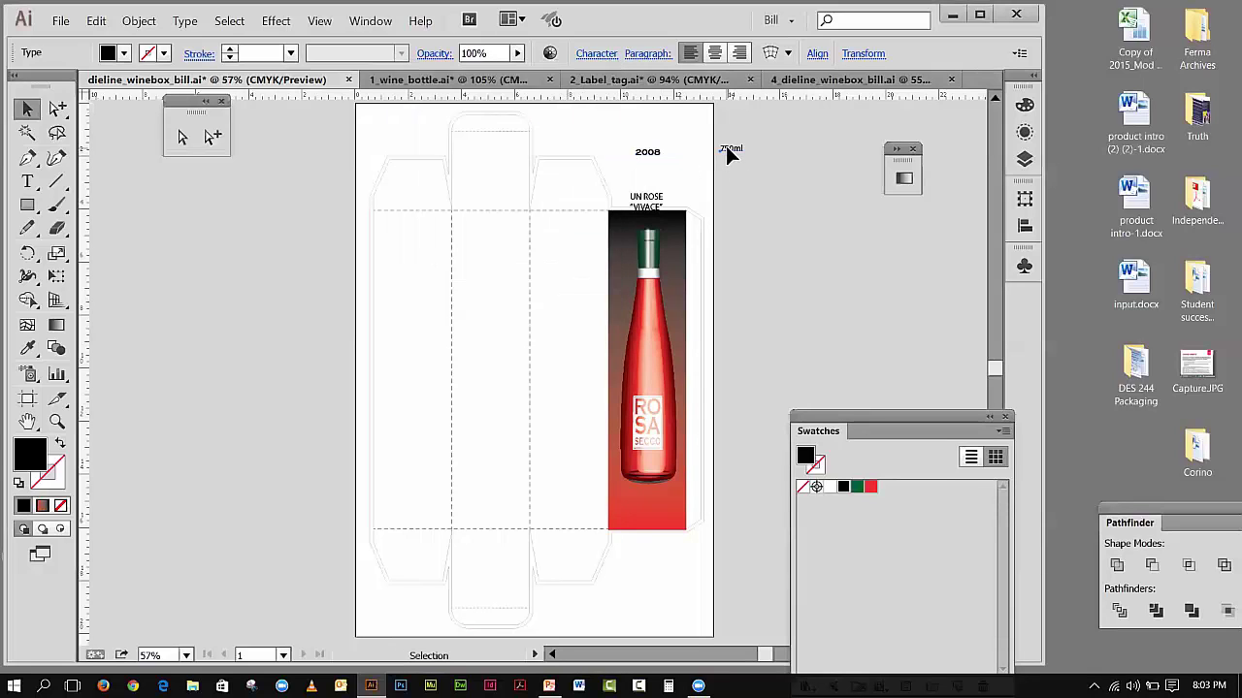
- Copy the 2008 text style onto 750ml and UN ROSE VIVACE with the Eyedropper
left_click(27, 347)
left_click(655, 153)
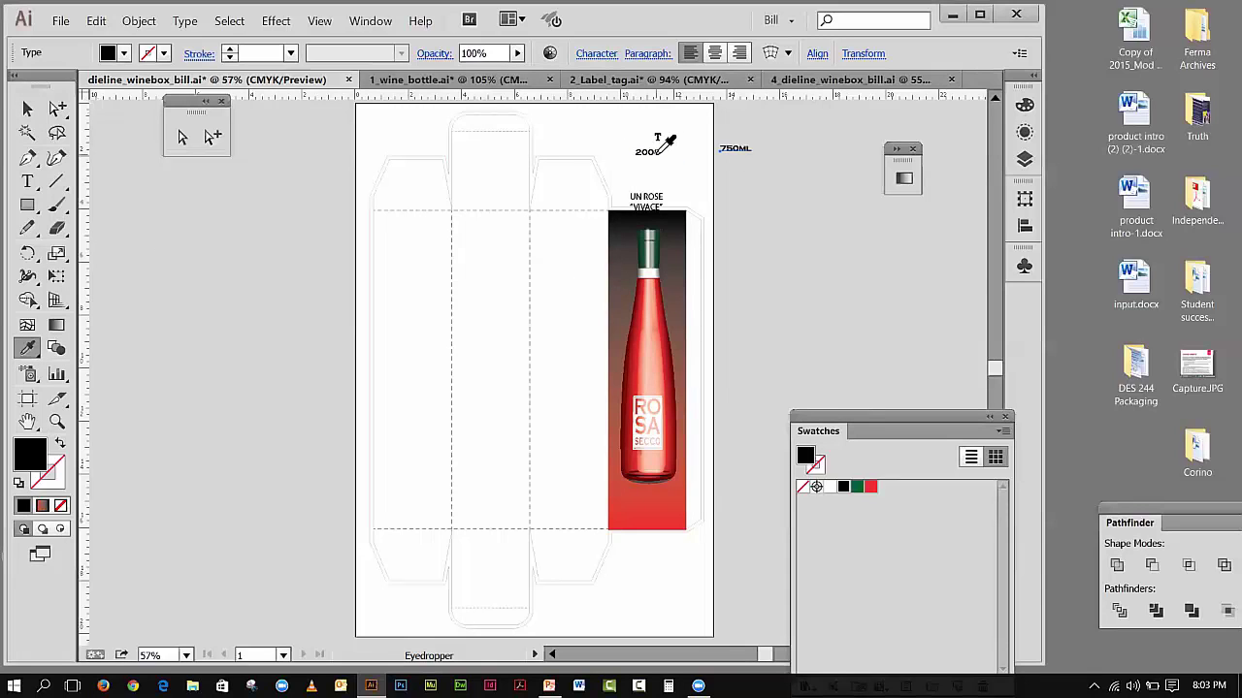
key("v")
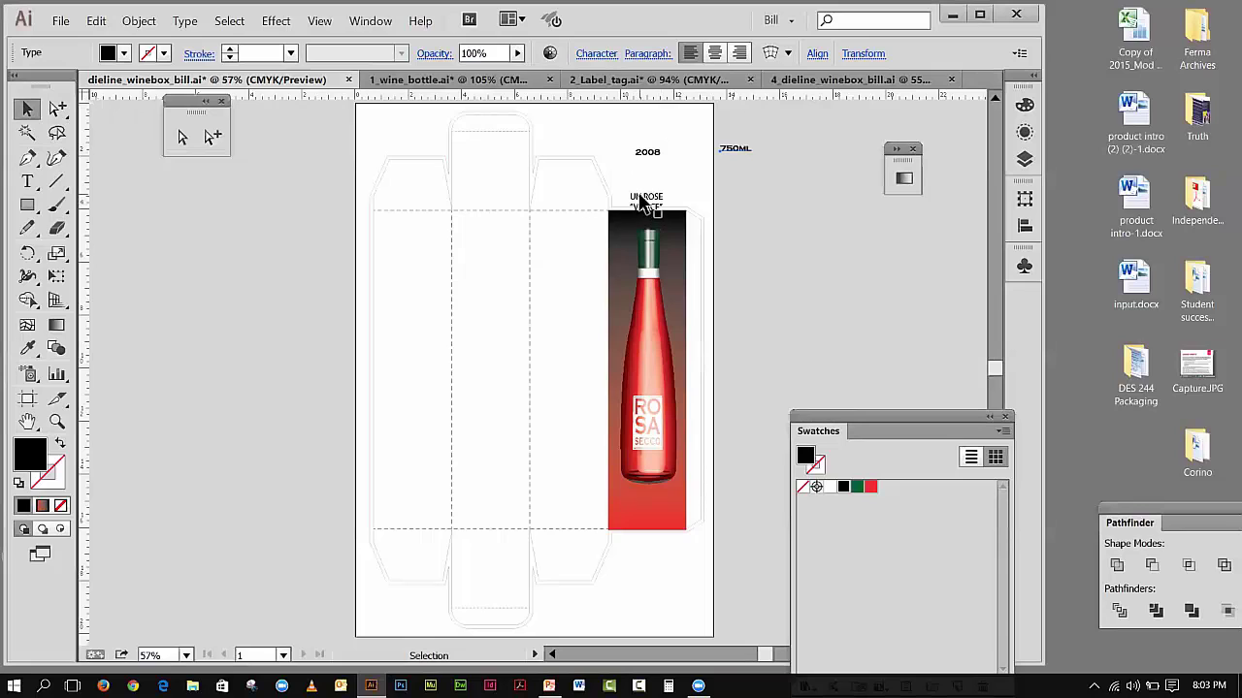
left_click_drag(640, 202, 658, 184)
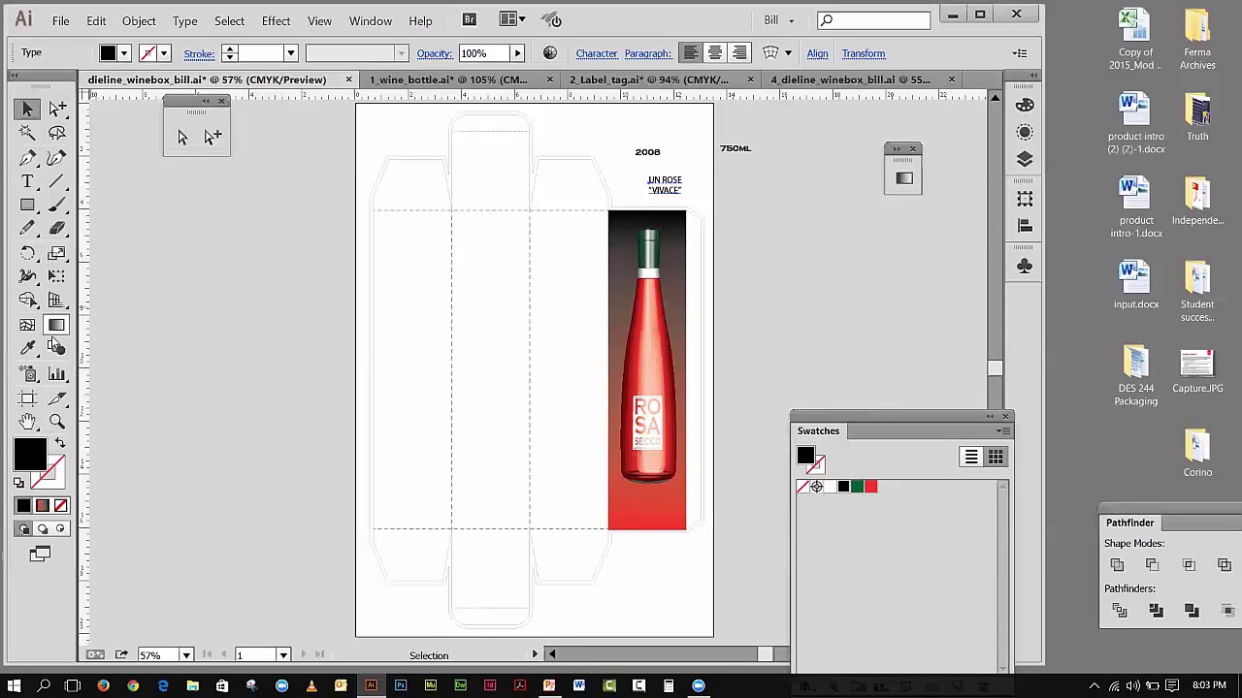
left_click(29, 348)
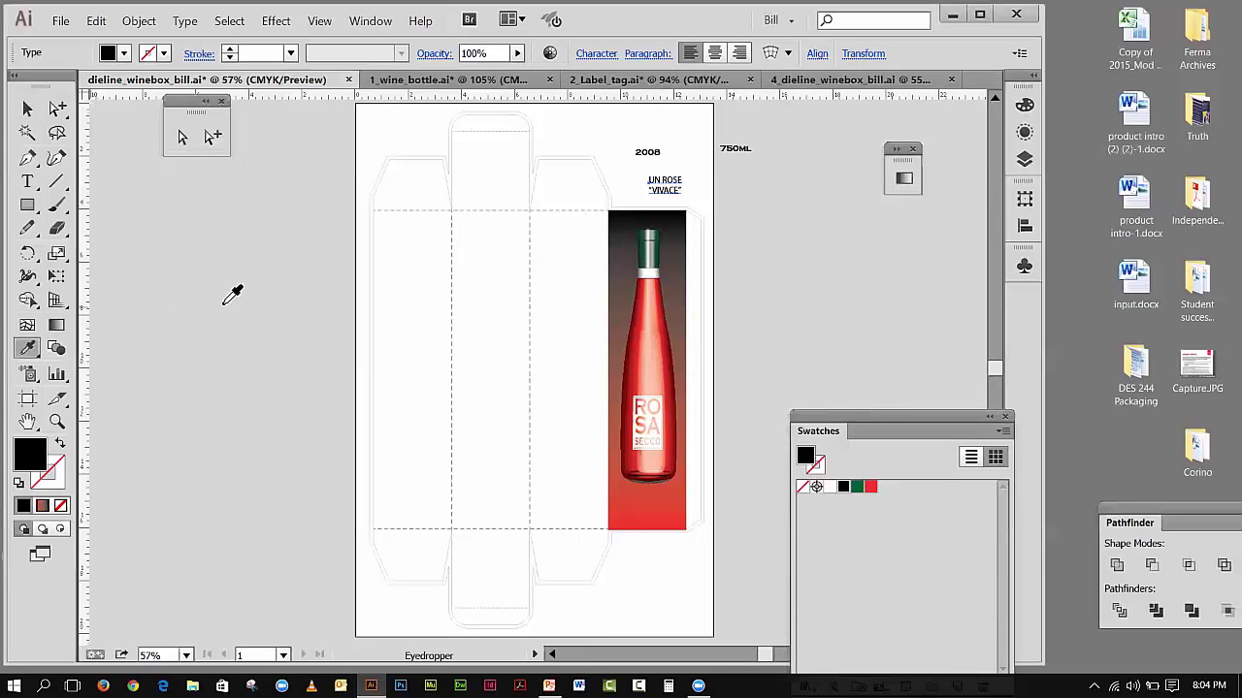
left_click(659, 150)
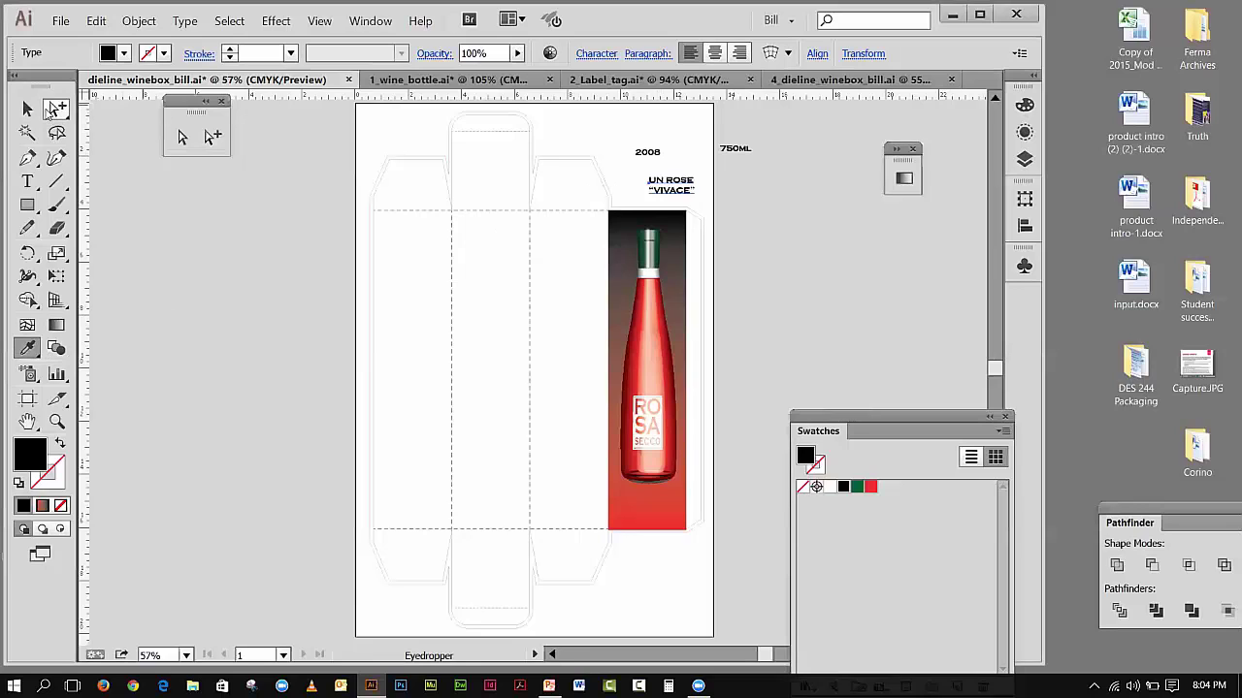
- Move UN ROSE VIVACE to the bottom of the bottle label and enlarge it
left_click(56, 108)
left_click(855, 266)
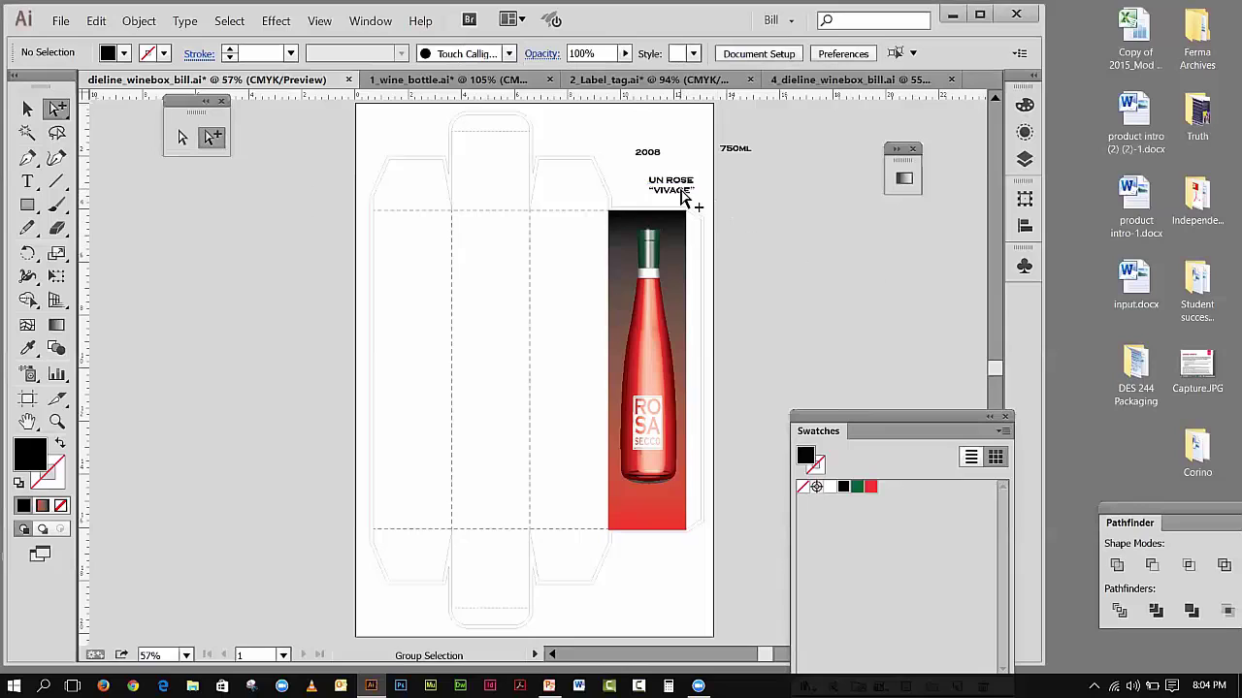
left_click_drag(679, 189, 657, 515)
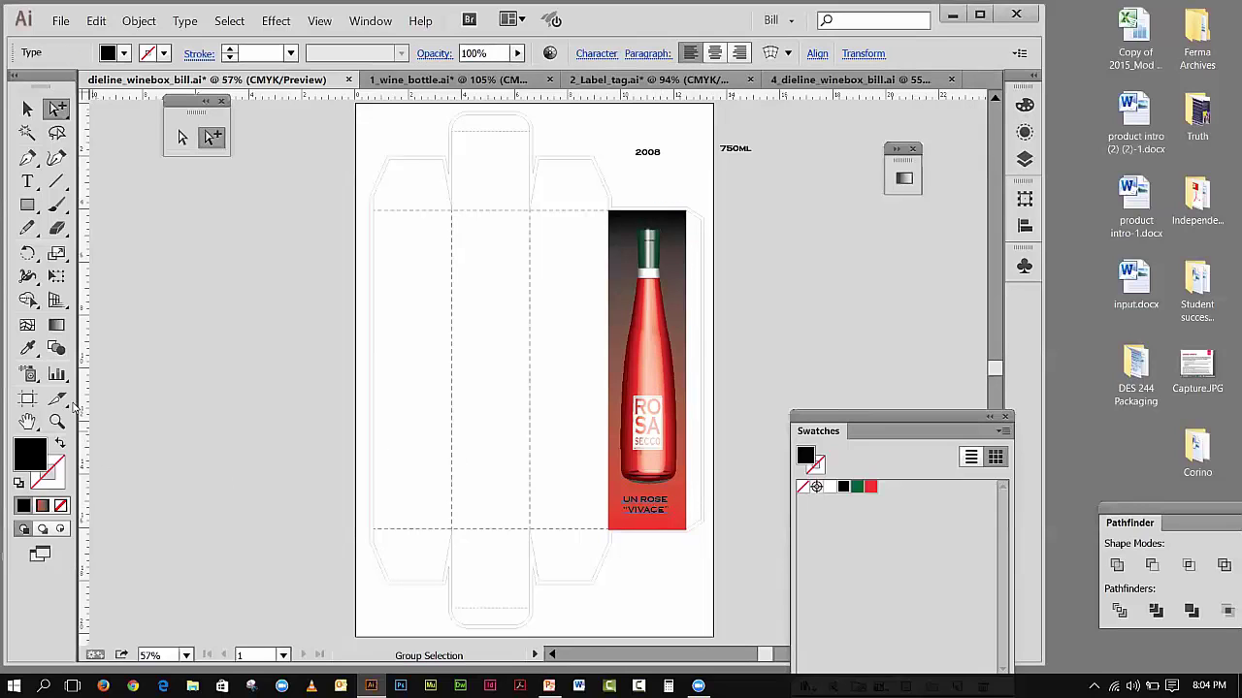
left_click(57, 276)
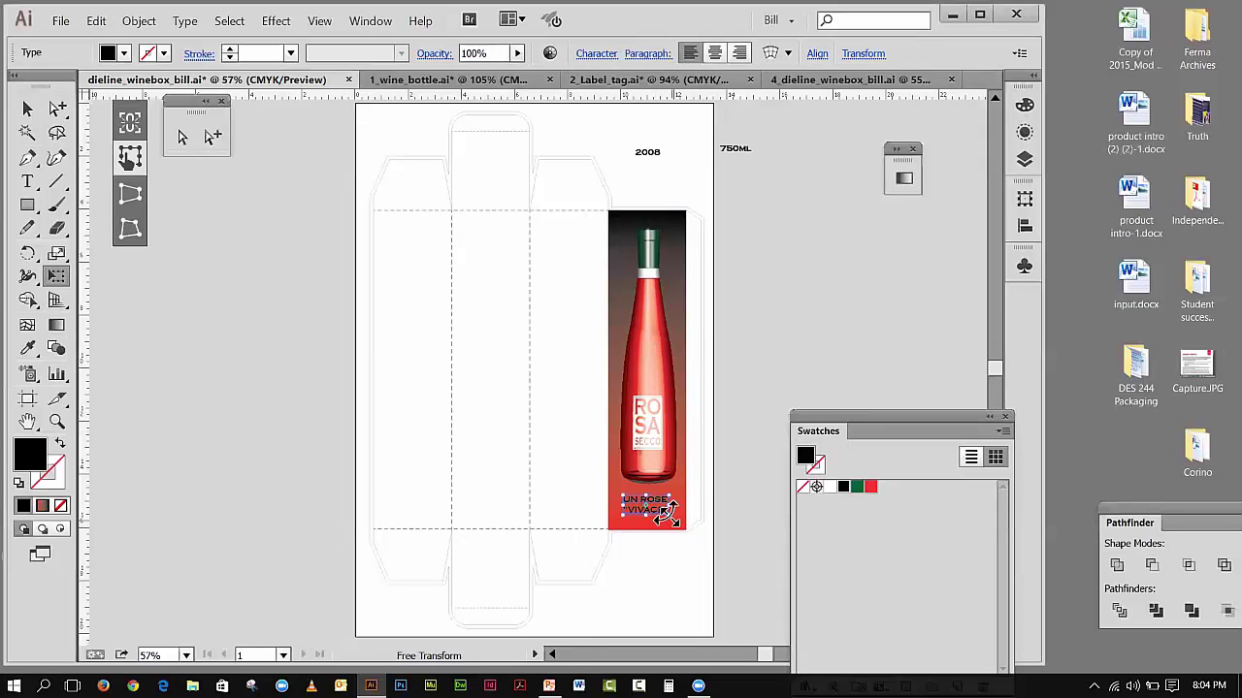
left_click_drag(668, 514, 676, 518)
- Drag the 2008 and 750ML texts onto the top of the label
left_click(304, 281)
left_click(27, 109)
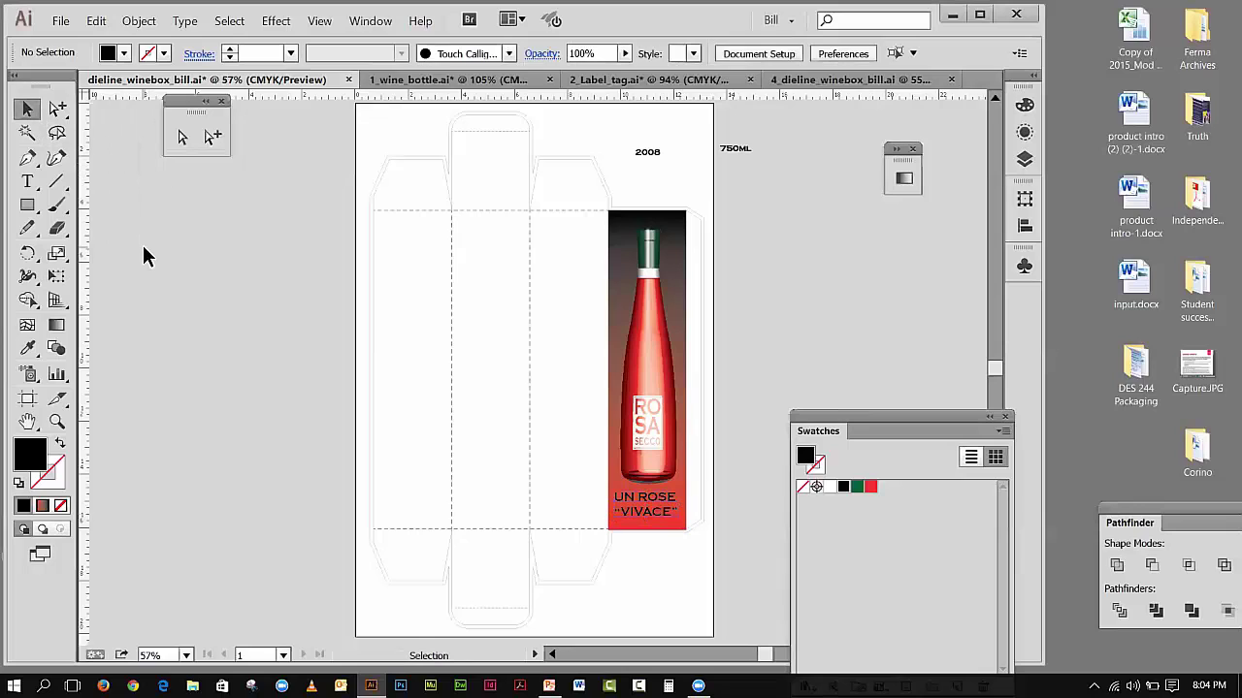
left_click_drag(648, 152, 630, 230)
left_click_drag(730, 148, 667, 229)
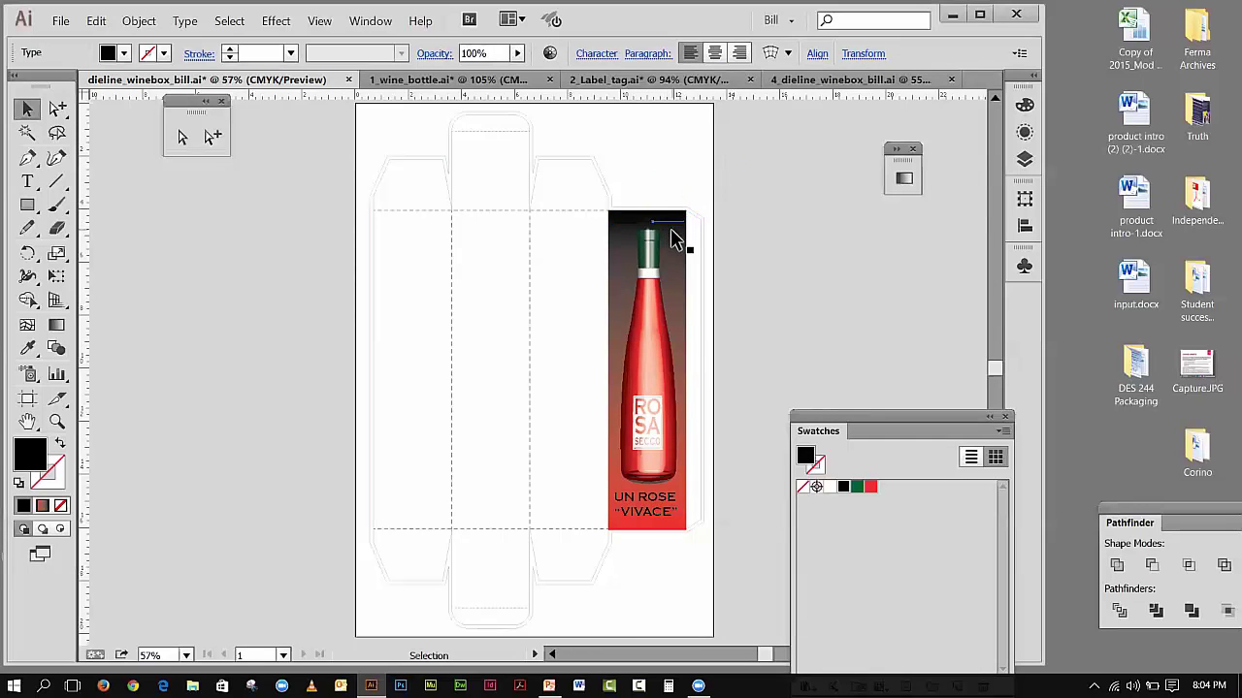
- Zoom in on the label top and make the 2008 and 750ML texts white
left_click(56, 421)
left_click_drag(562, 207, 736, 275)
left_click(29, 106)
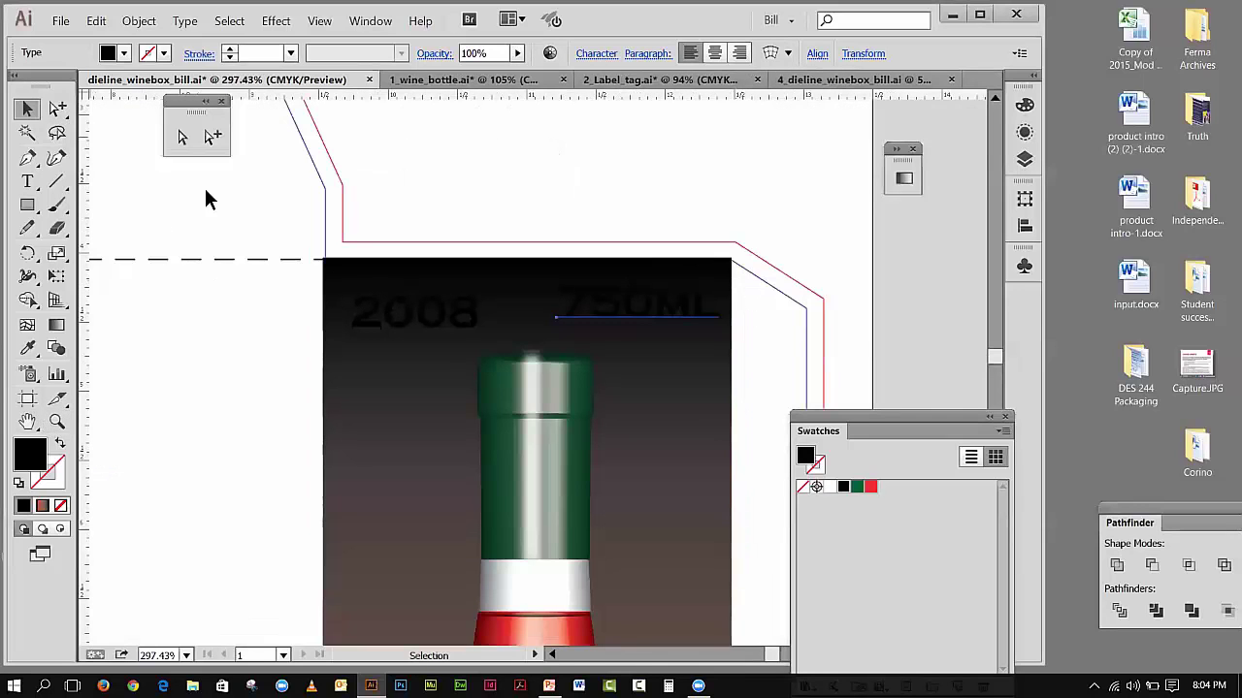
left_click(415, 328)
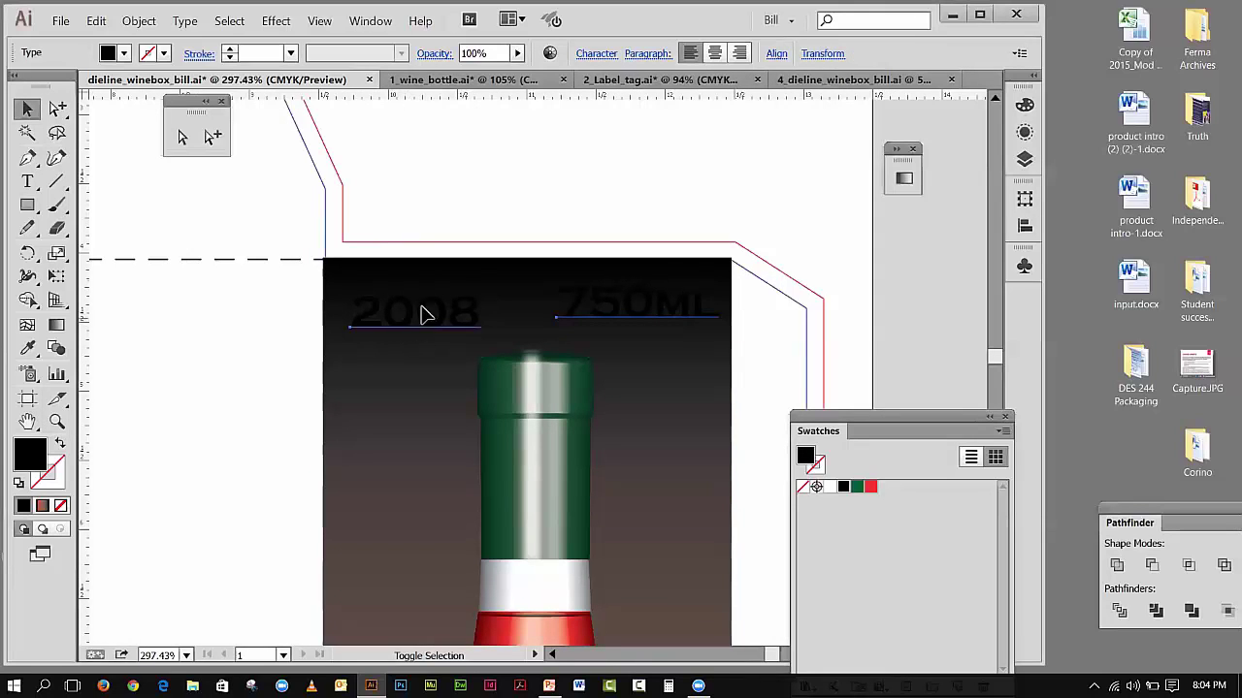
left_click(124, 54)
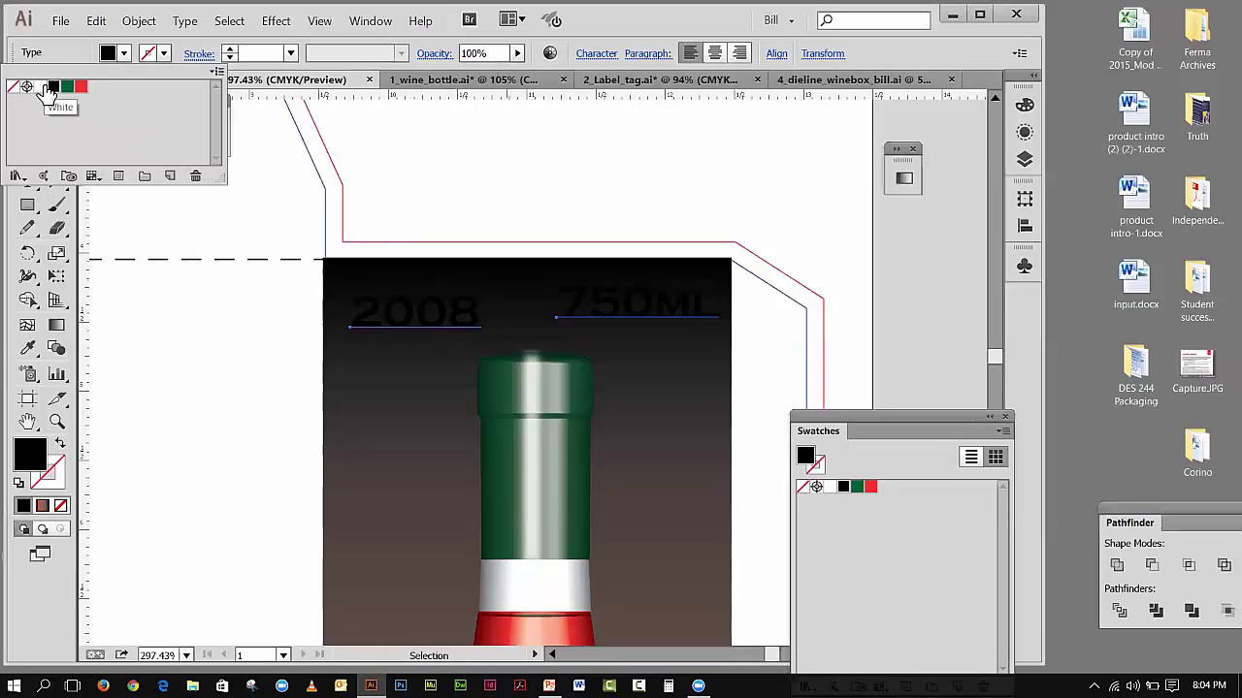
left_click(47, 89)
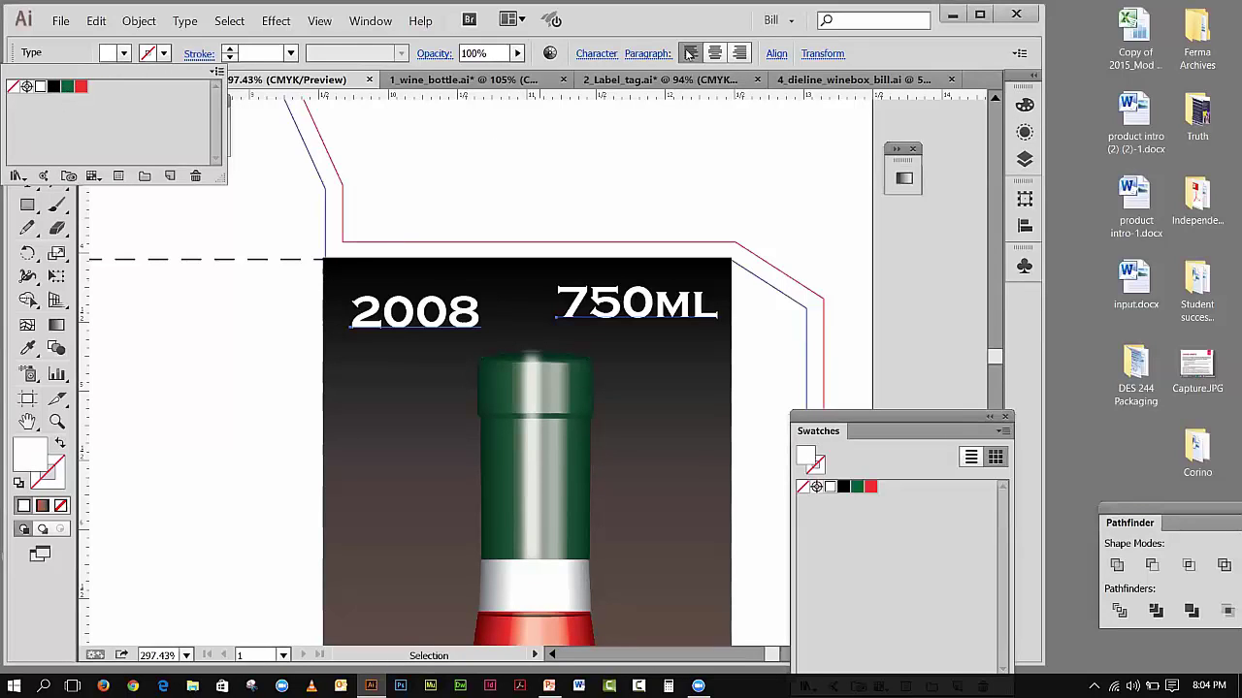
- Vertically centre-align 2008 and 750ML and reduce their font size to 17 pt
left_click(776, 54)
left_click(733, 104)
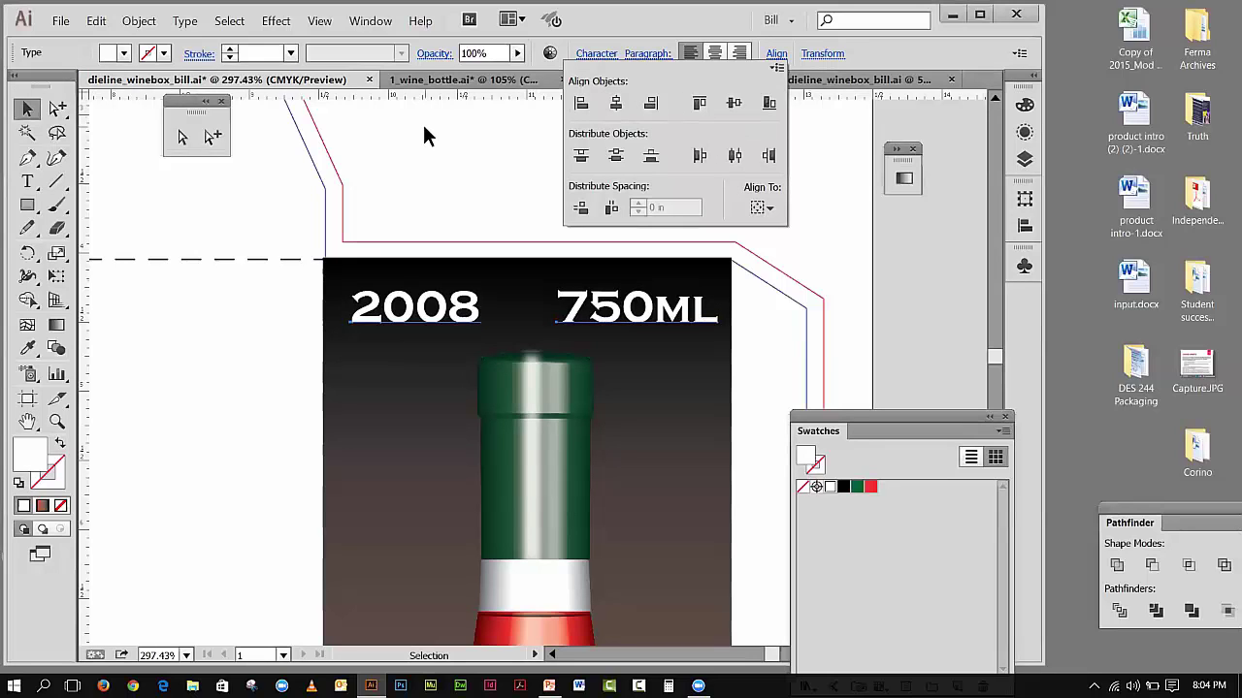
left_click(601, 56)
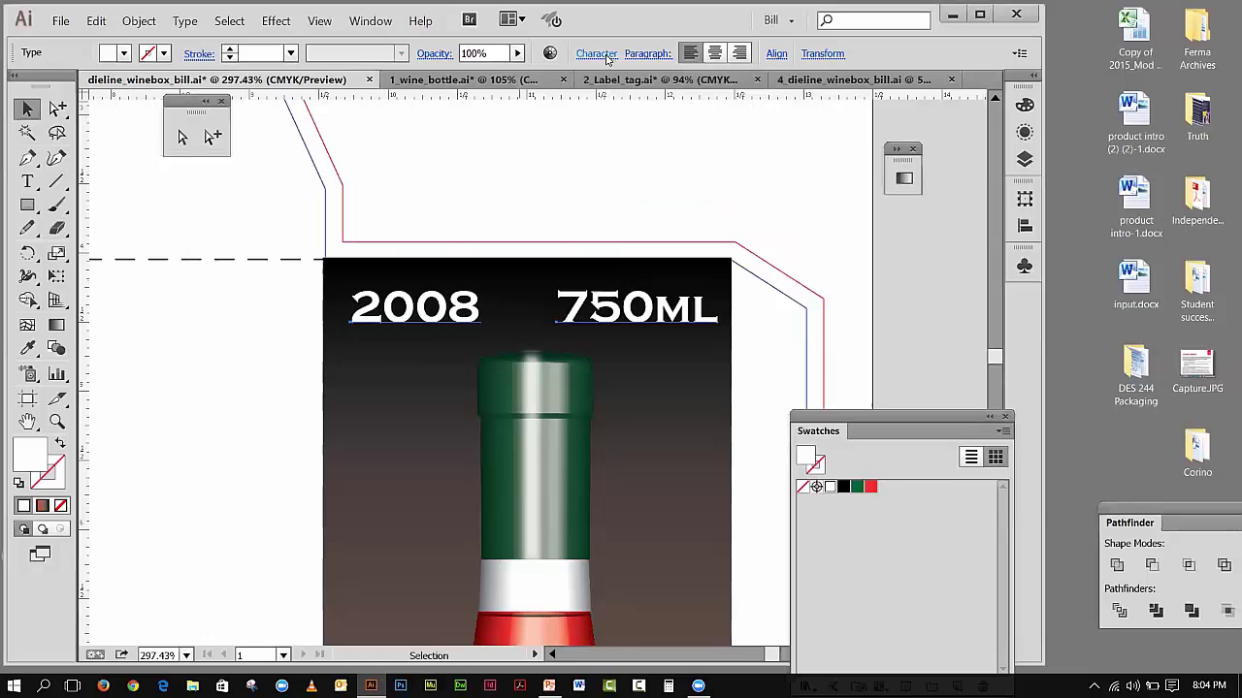
left_click(595, 54)
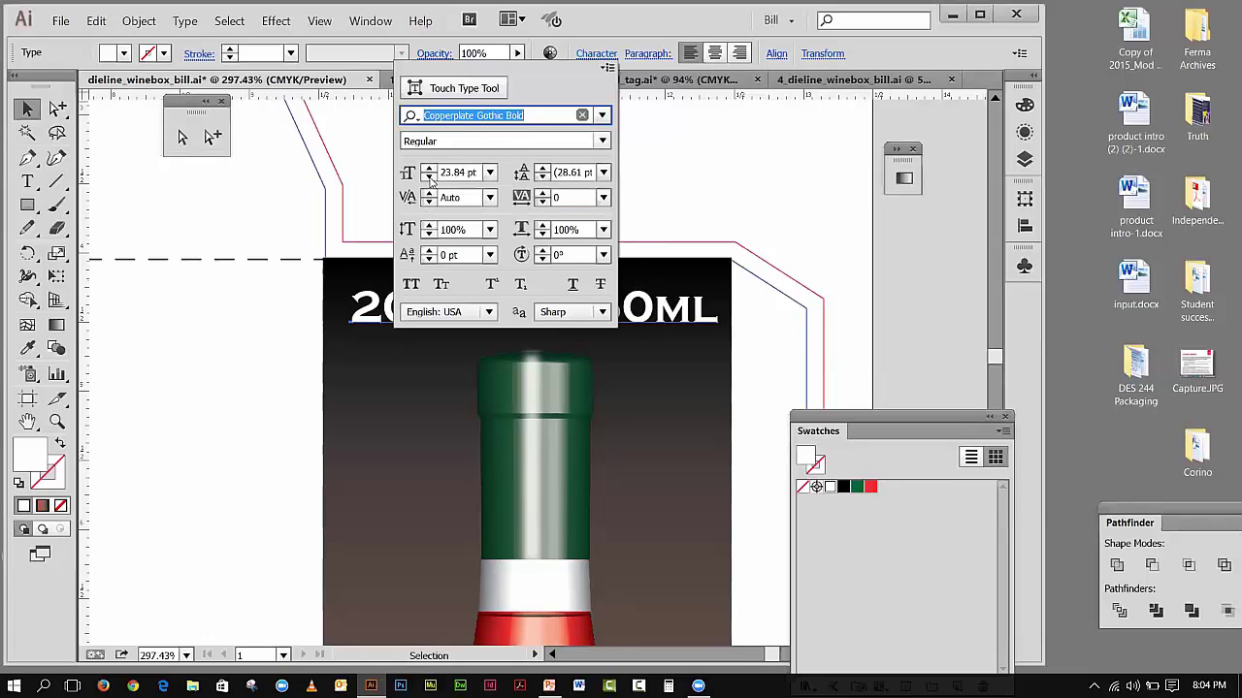
left_click(430, 176)
left_click(430, 176)
left_click(429, 176)
left_click(430, 176)
left_click(429, 176)
left_click(430, 176)
left_click(430, 177)
left_click(27, 108)
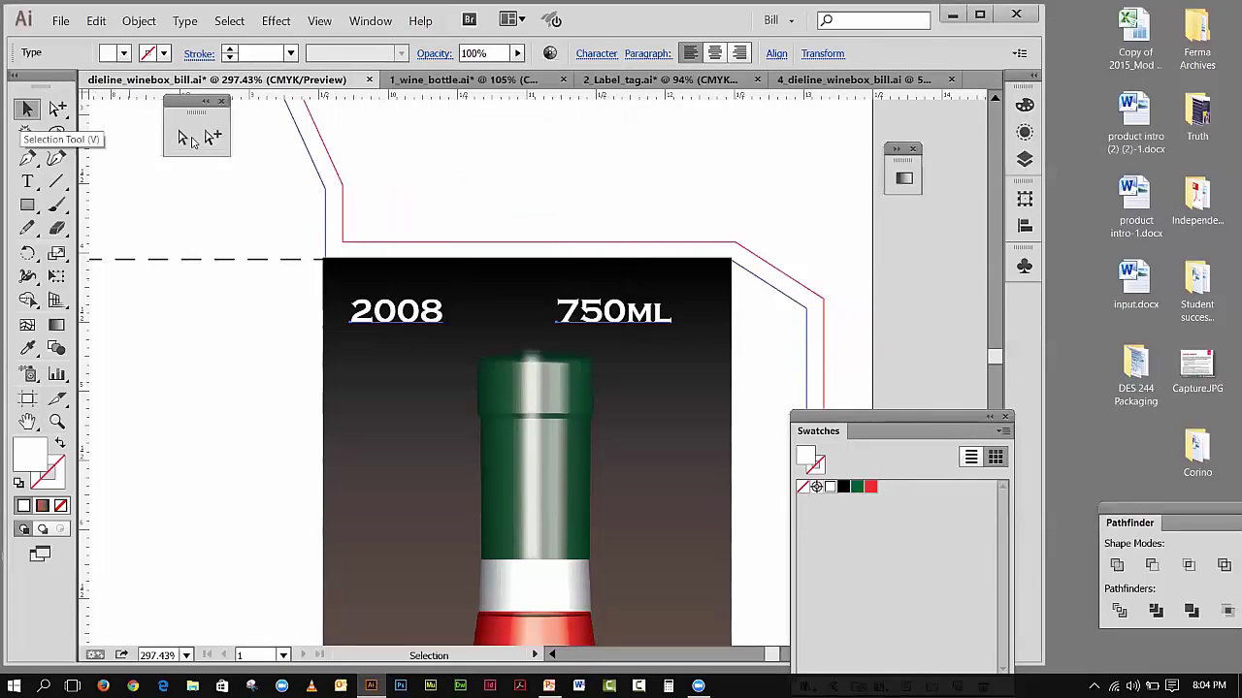
- Nudge both texts slightly up, then nudge 750ML slightly right
left_click(640, 143)
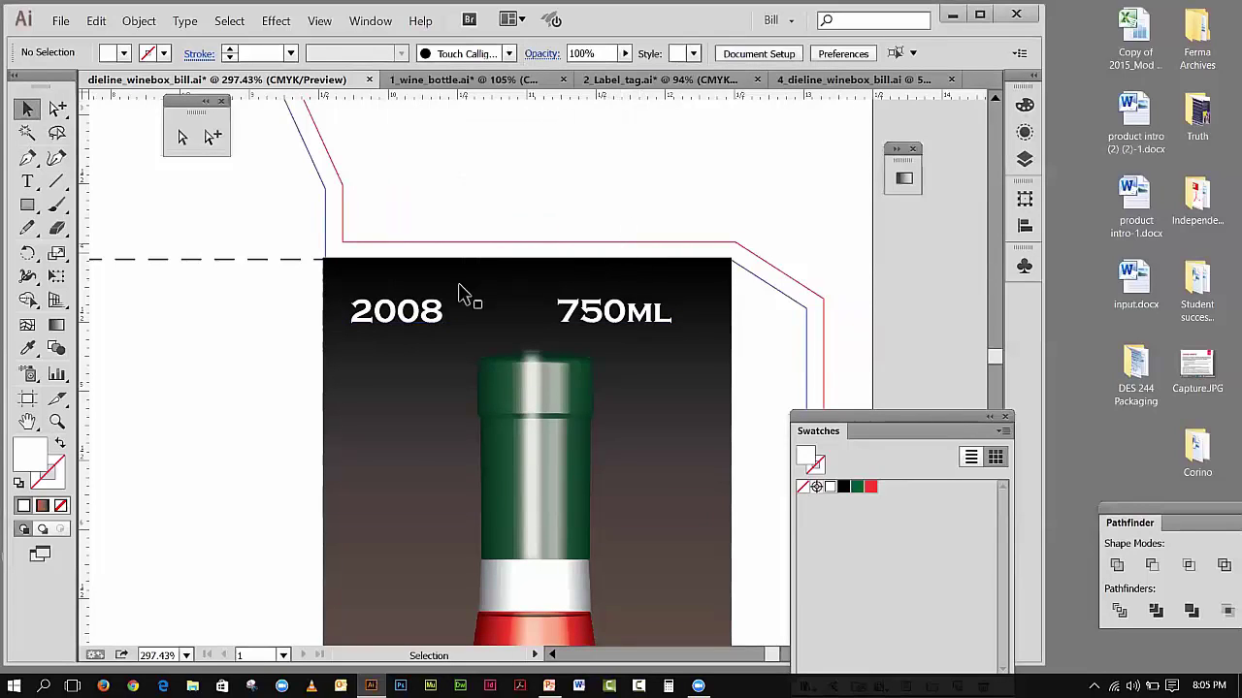
left_click(423, 324)
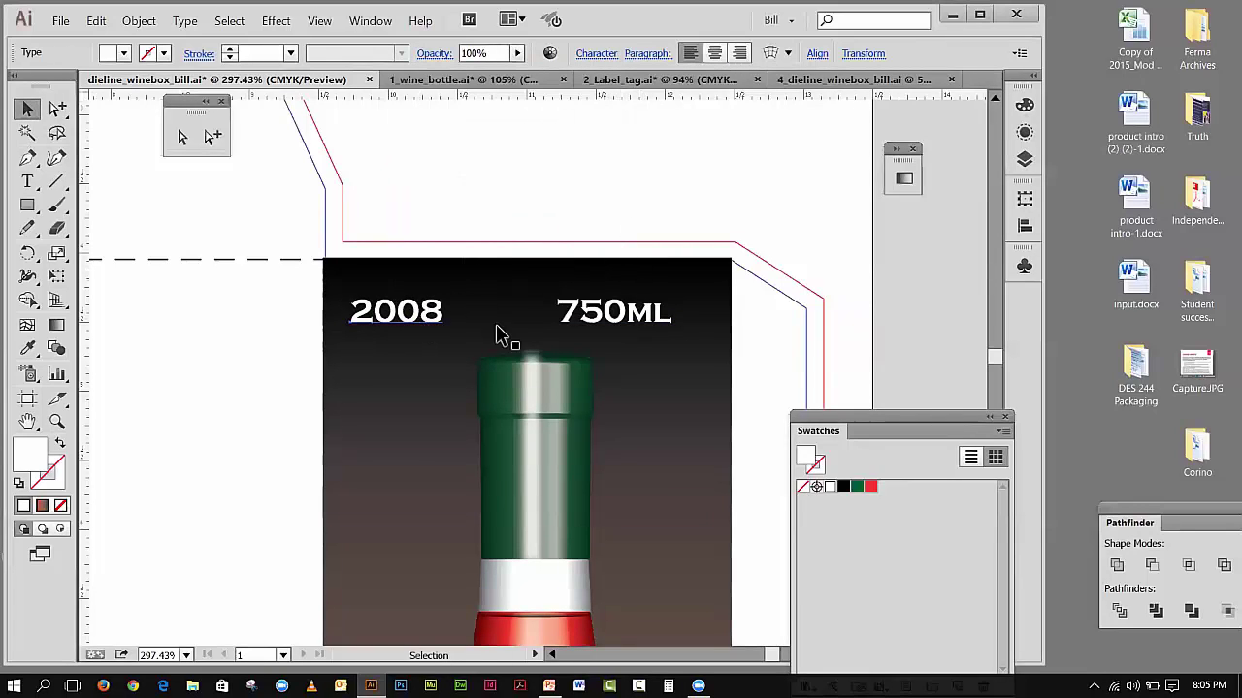
left_click(669, 343, "shift")
key("Up")
key("Up")
key("Up")
key("Up")
key("Up")
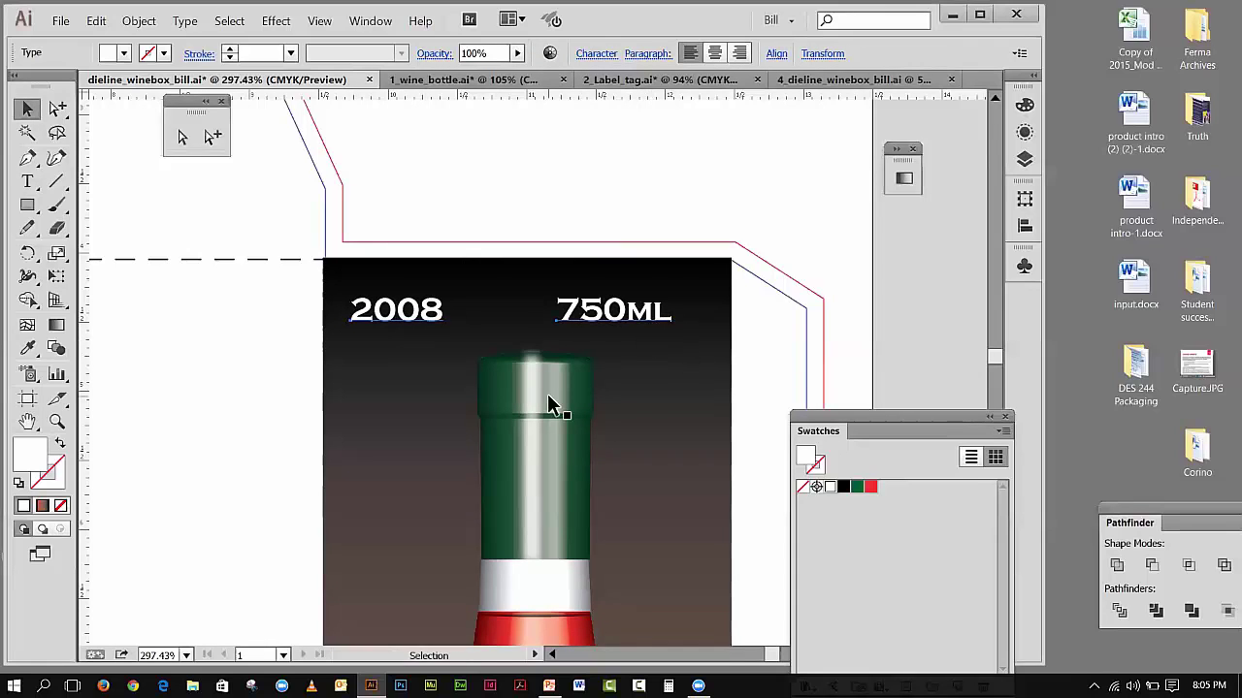
left_click(730, 215)
left_click(627, 313)
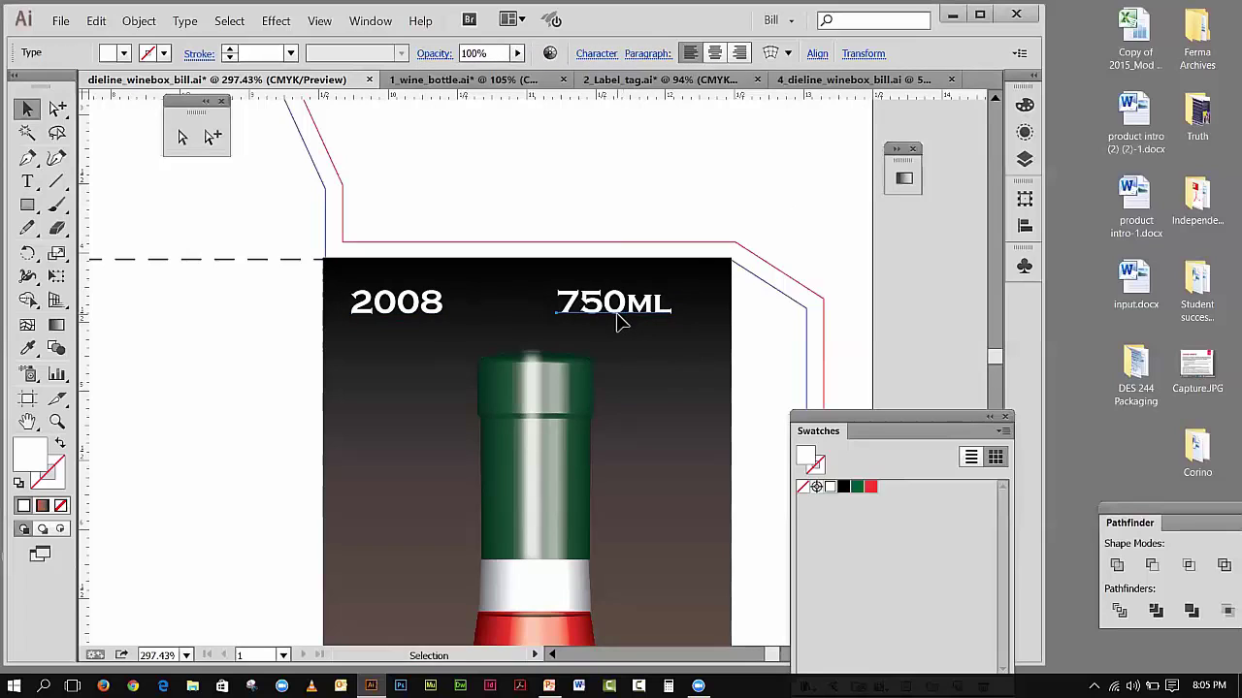
key("Right")
key("Right")
key("Right")
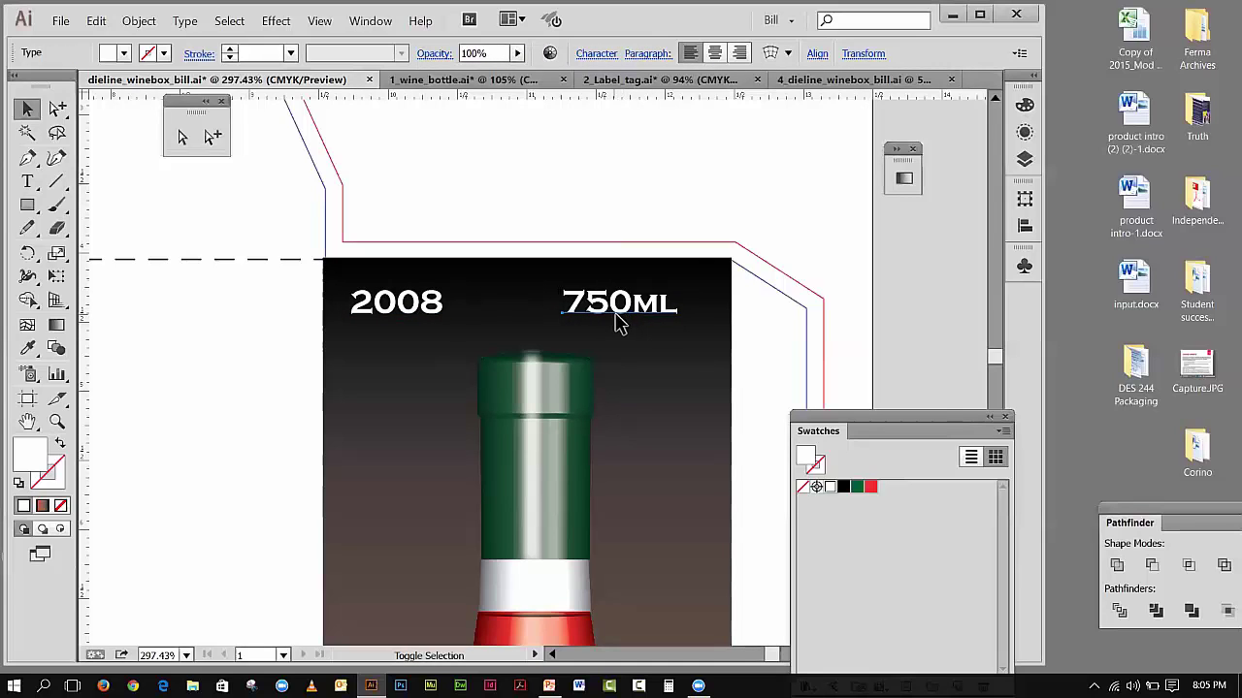
- Insert a space to make '750 ML' and nudge it further right
key("ctrl+shift+a")
double_click(630, 305)
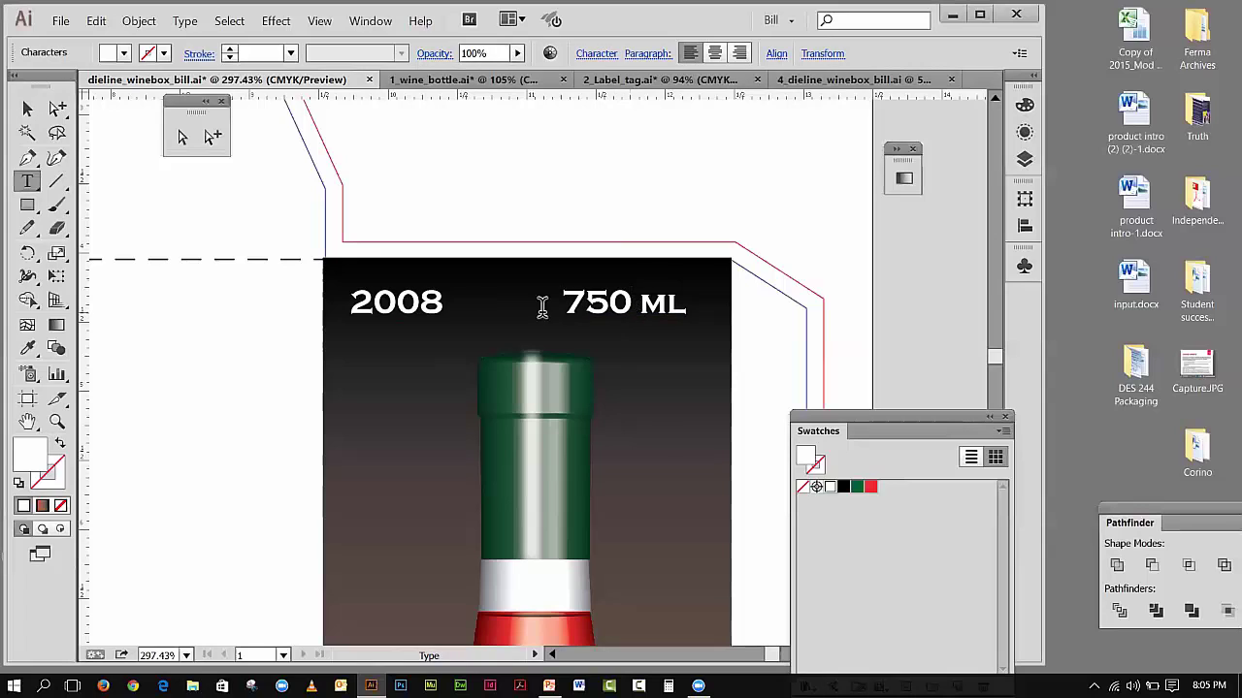
left_click(26, 108)
key("Right")
key("Right")
key("Right")
key("Right")
key("Right")
key("Right")
key("Right")
key("Right")
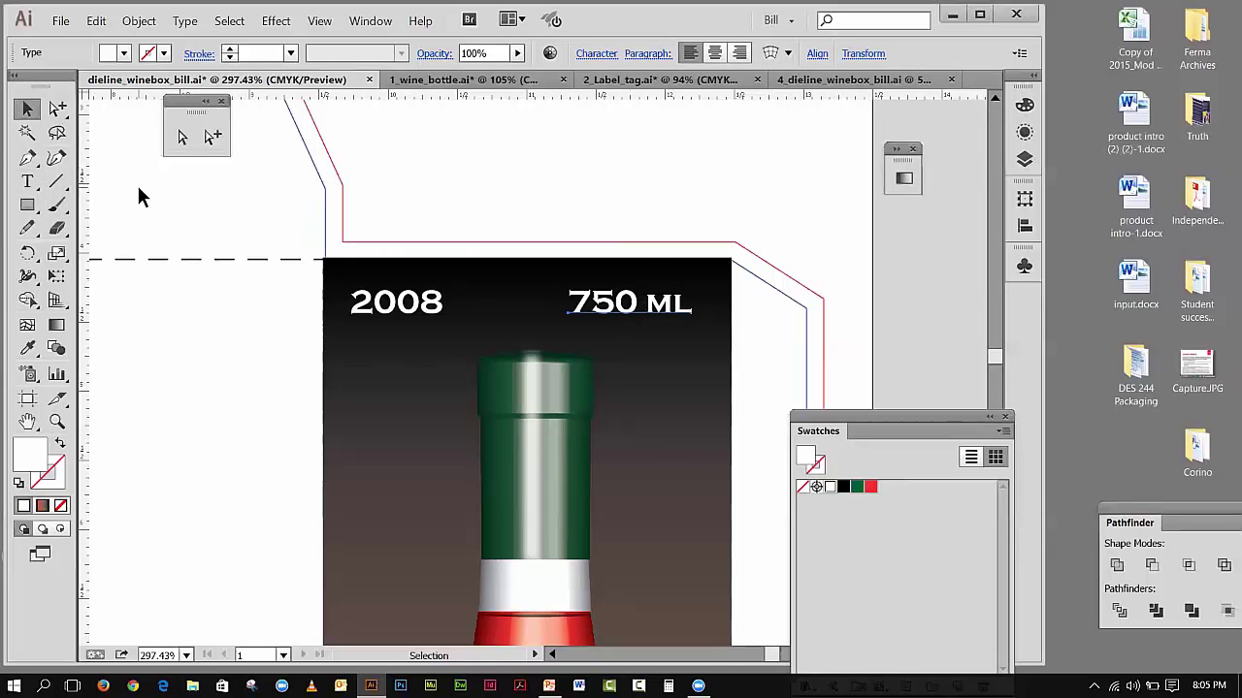
key("Right")
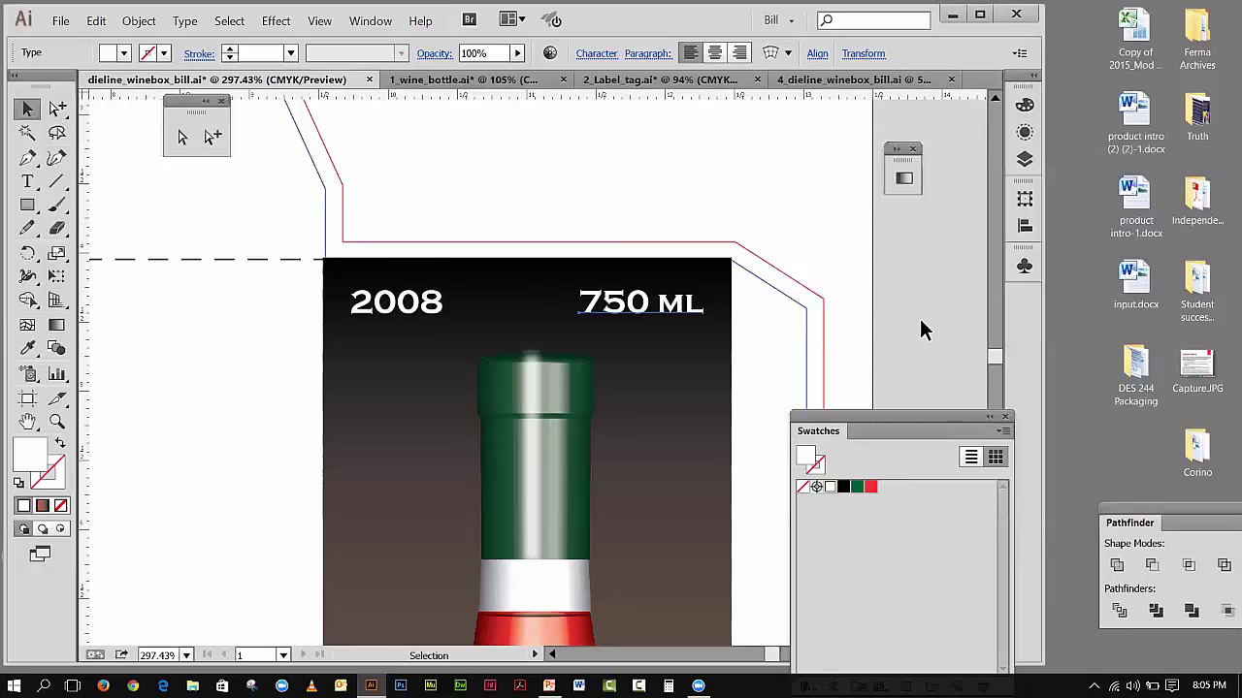
left_click(374, 21)
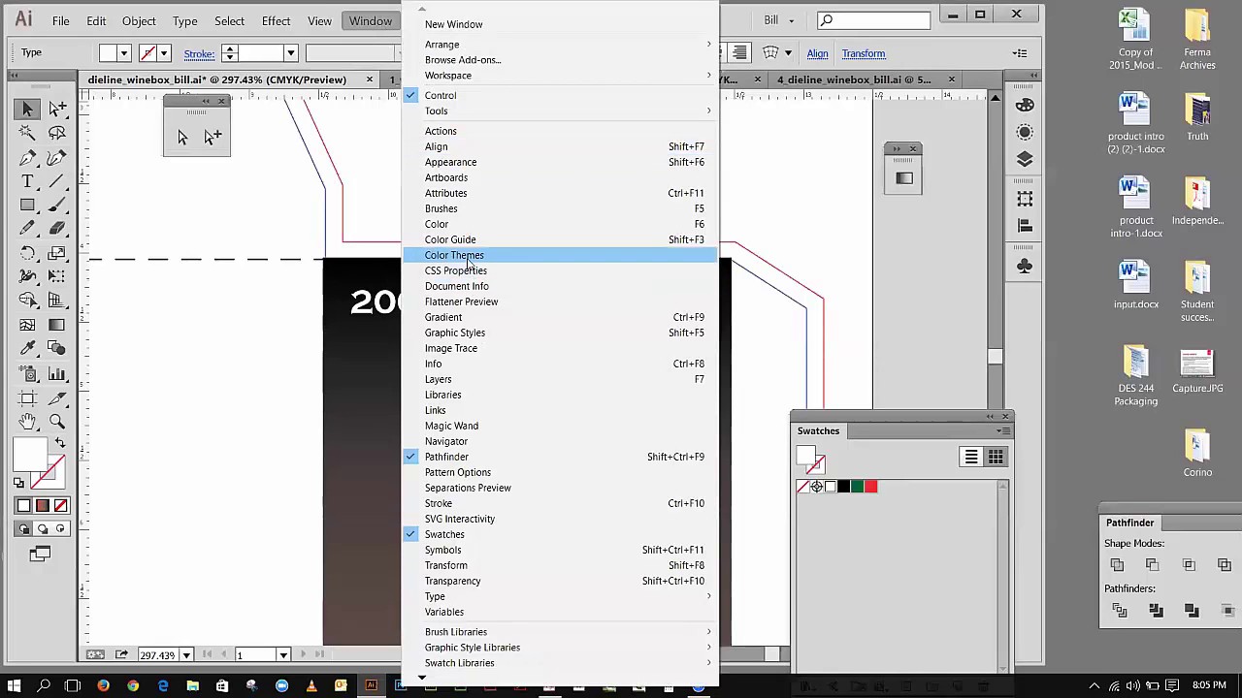
mouse_move(320, 21)
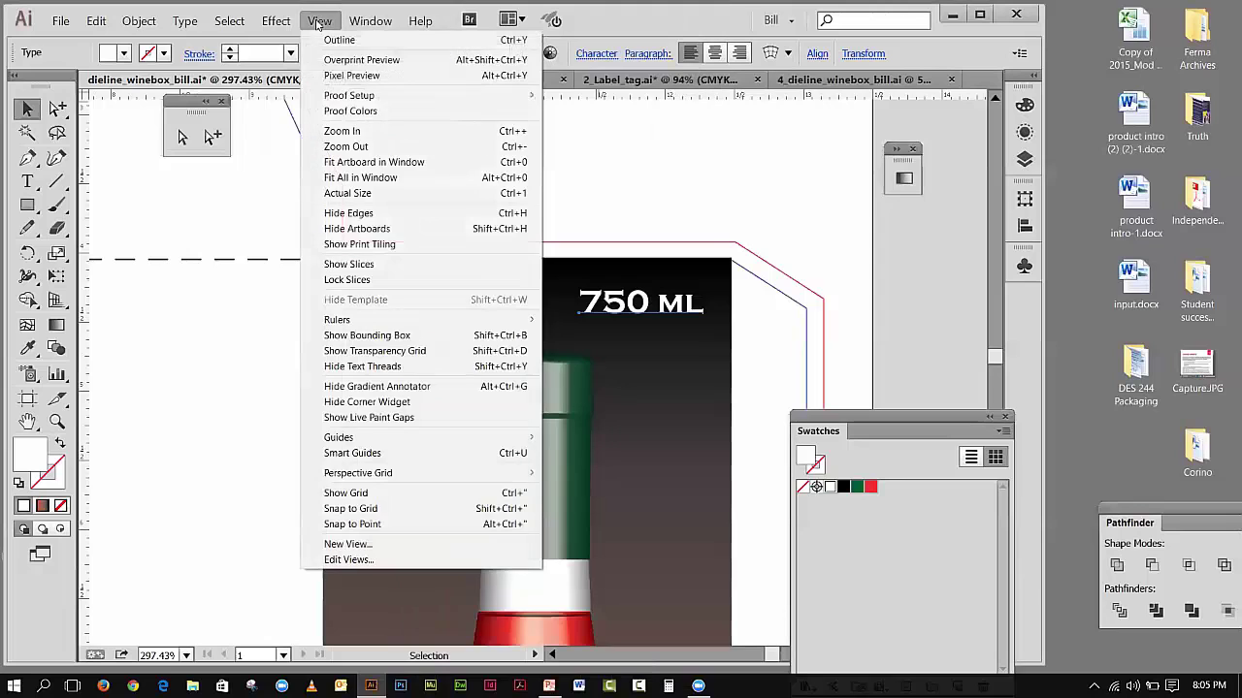
- Fit the artboard in the window and make the UN ROSE VIVACE text white
left_click(369, 162)
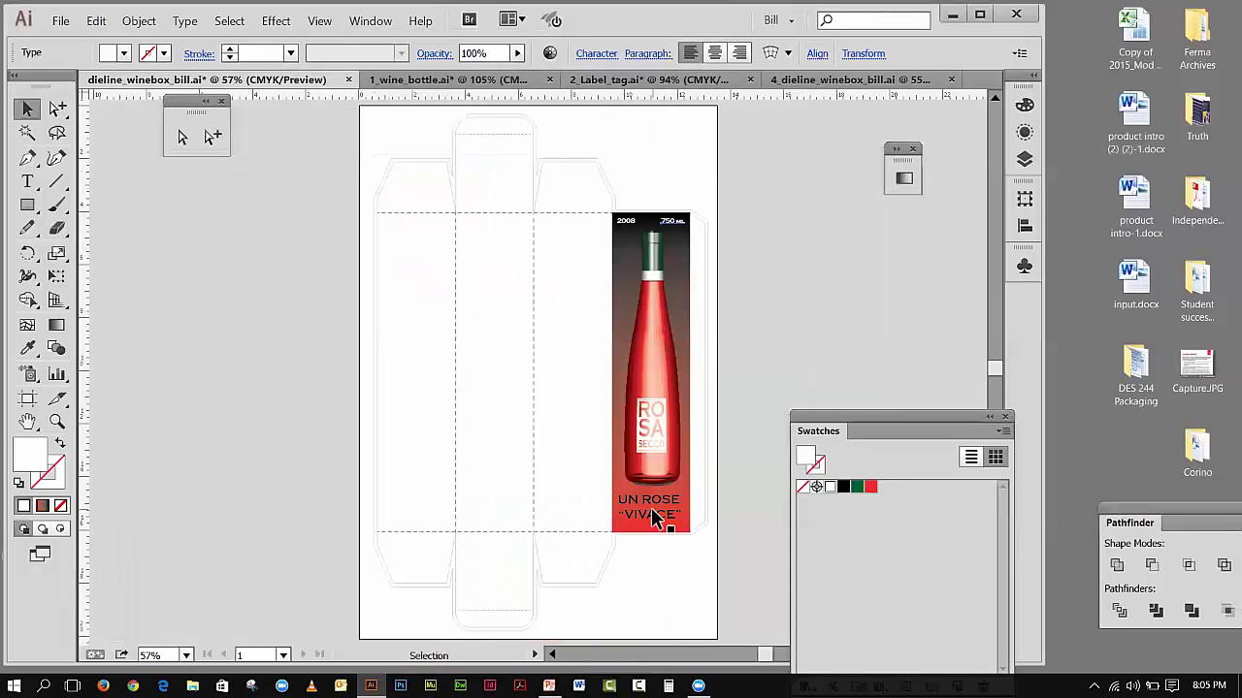
left_click(650, 502)
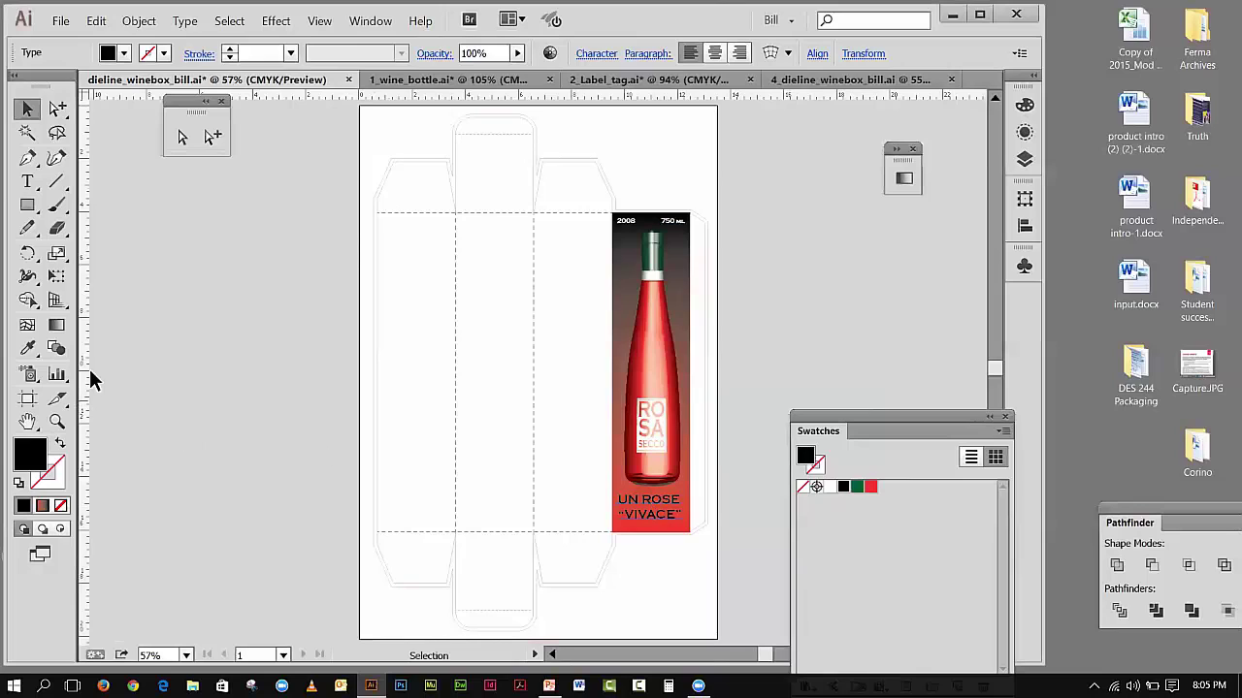
left_click(123, 54)
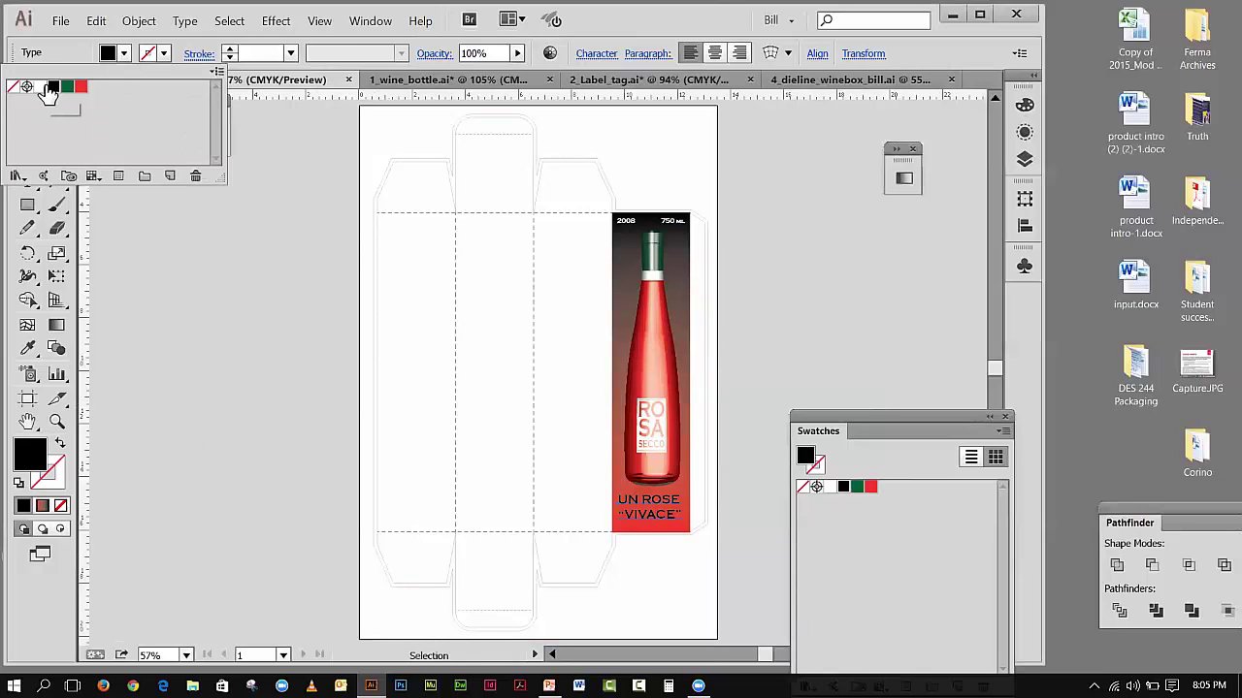
left_click(40, 88)
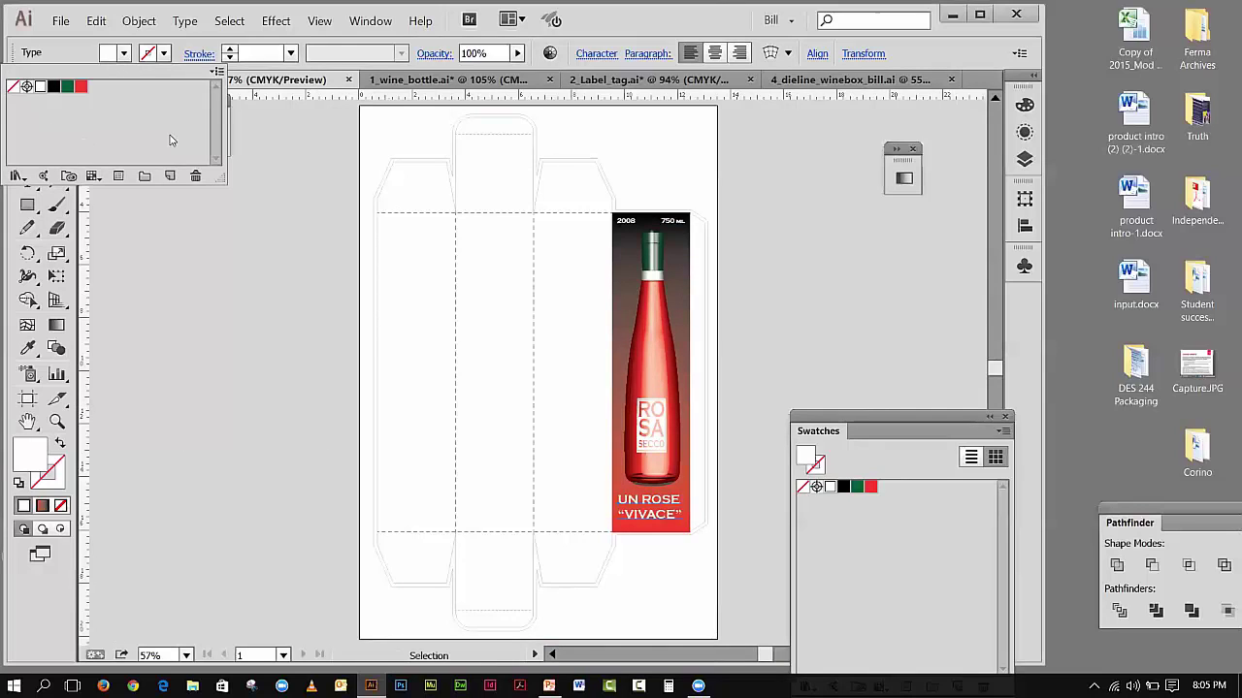
left_click(272, 184)
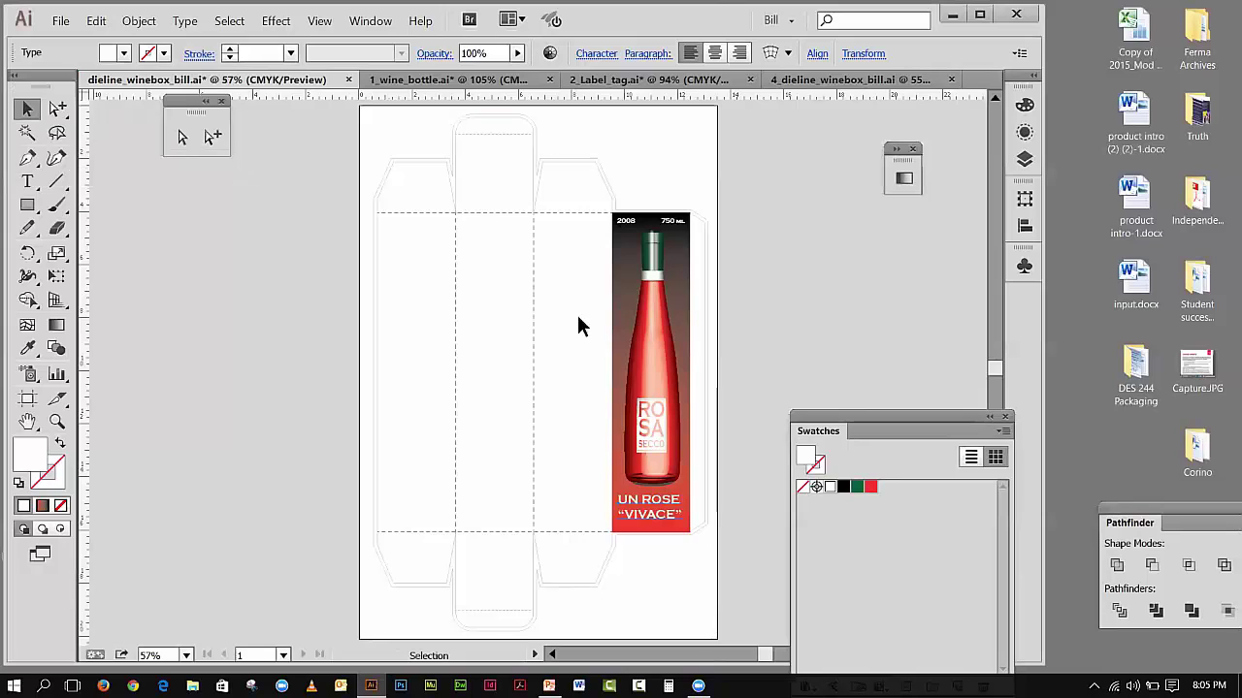
- Nudge the bottle group down two Shift+Down steps on the label panel
left_click(666, 351)
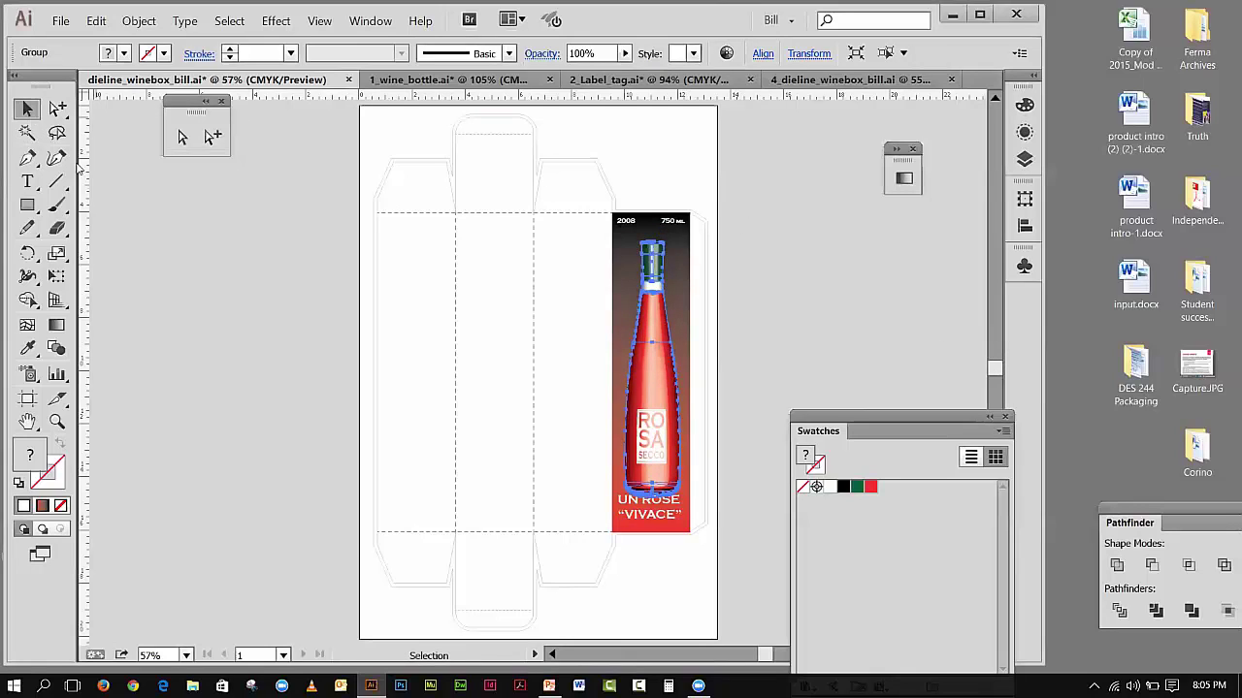
left_click(639, 521)
left_click(657, 485)
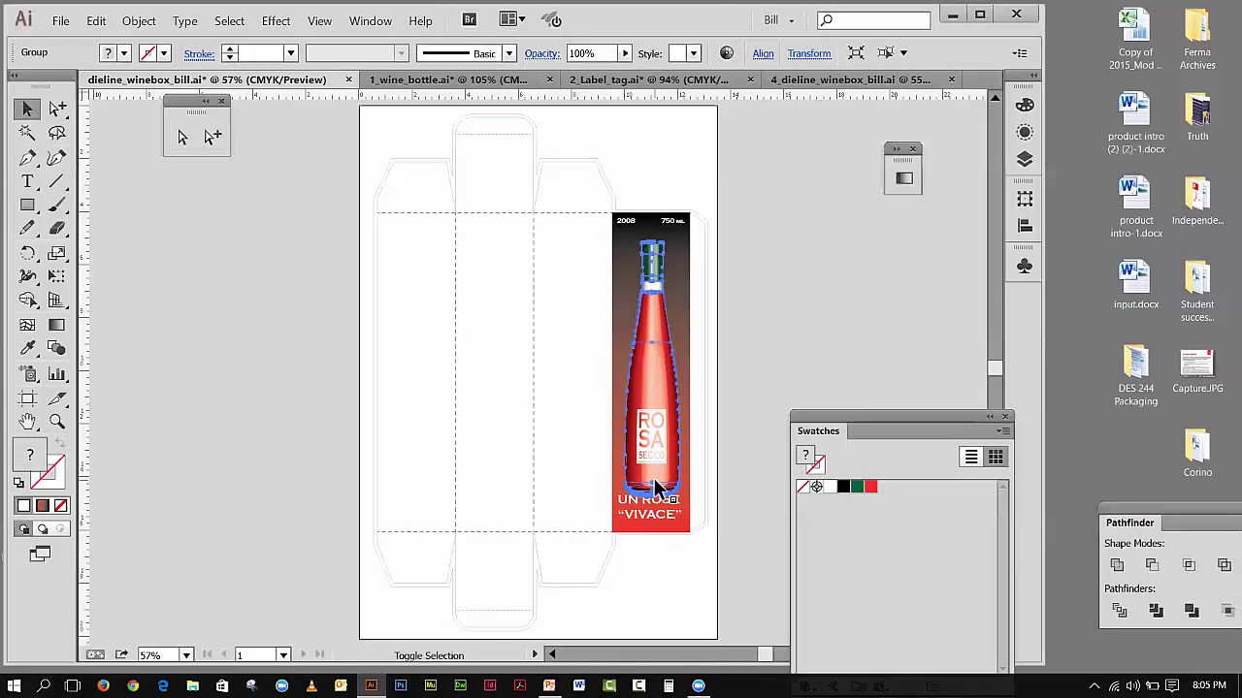
key("shift+Down")
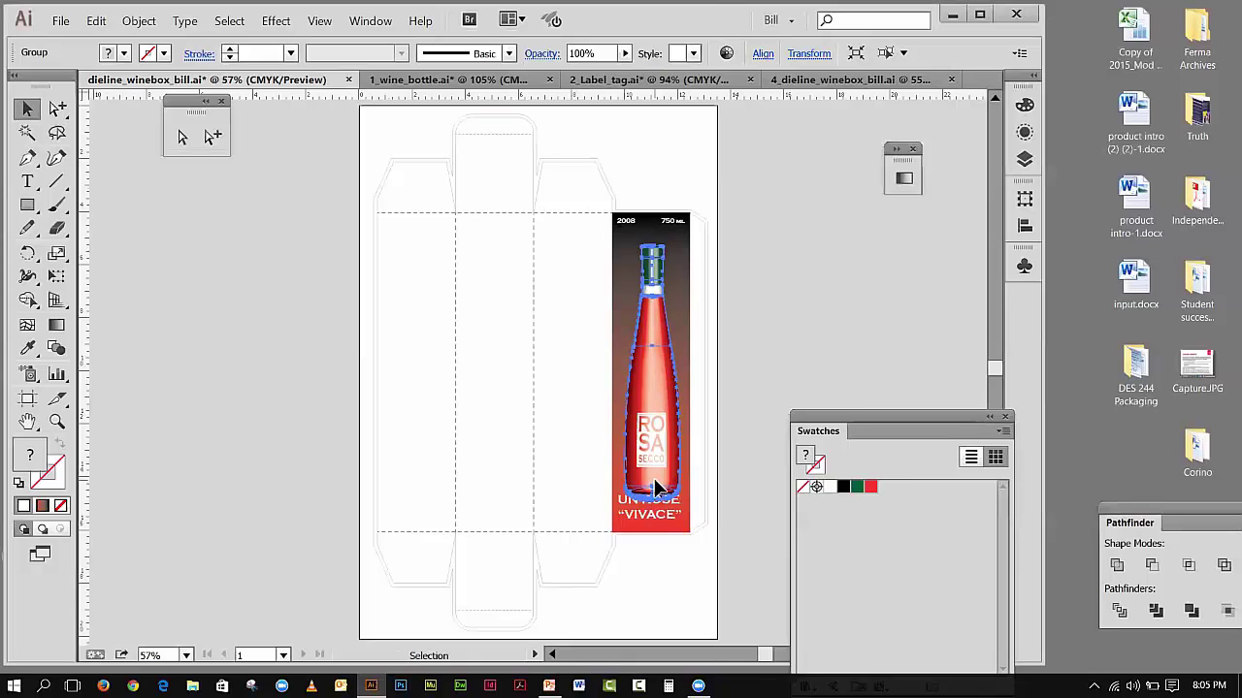
key("shift+Down")
left_click(276, 336)
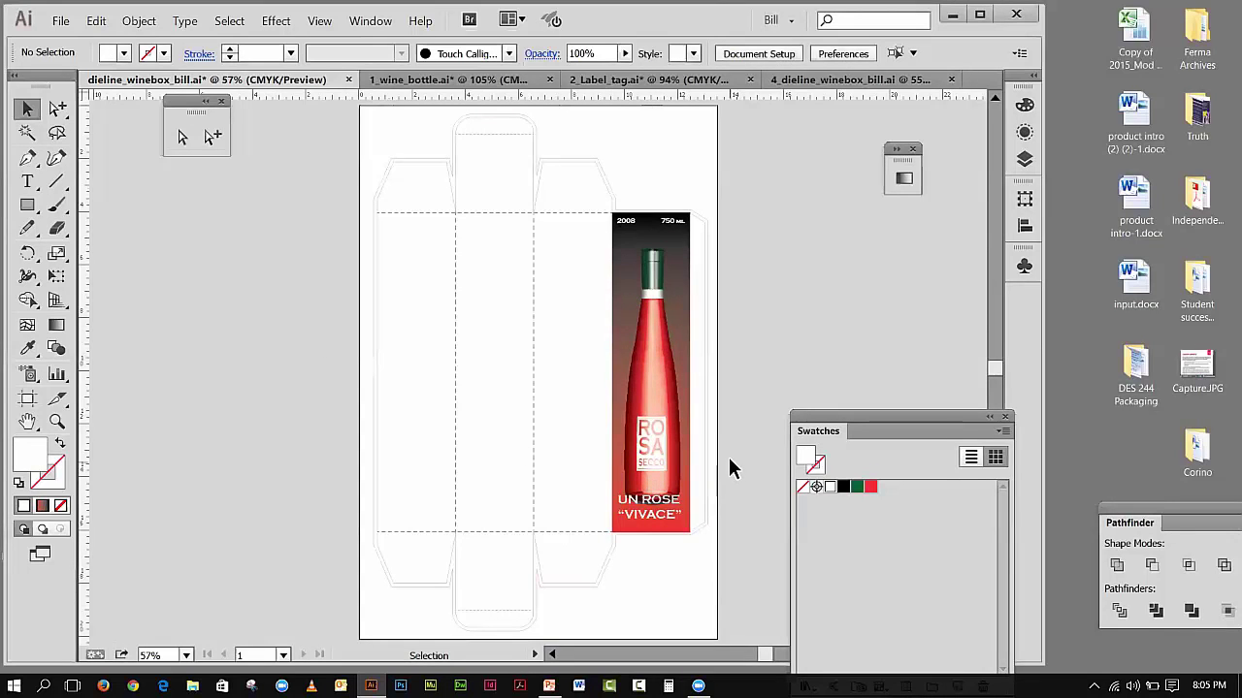
- Group the 2008 and 750 ML texts via Object > Group
left_click(628, 240)
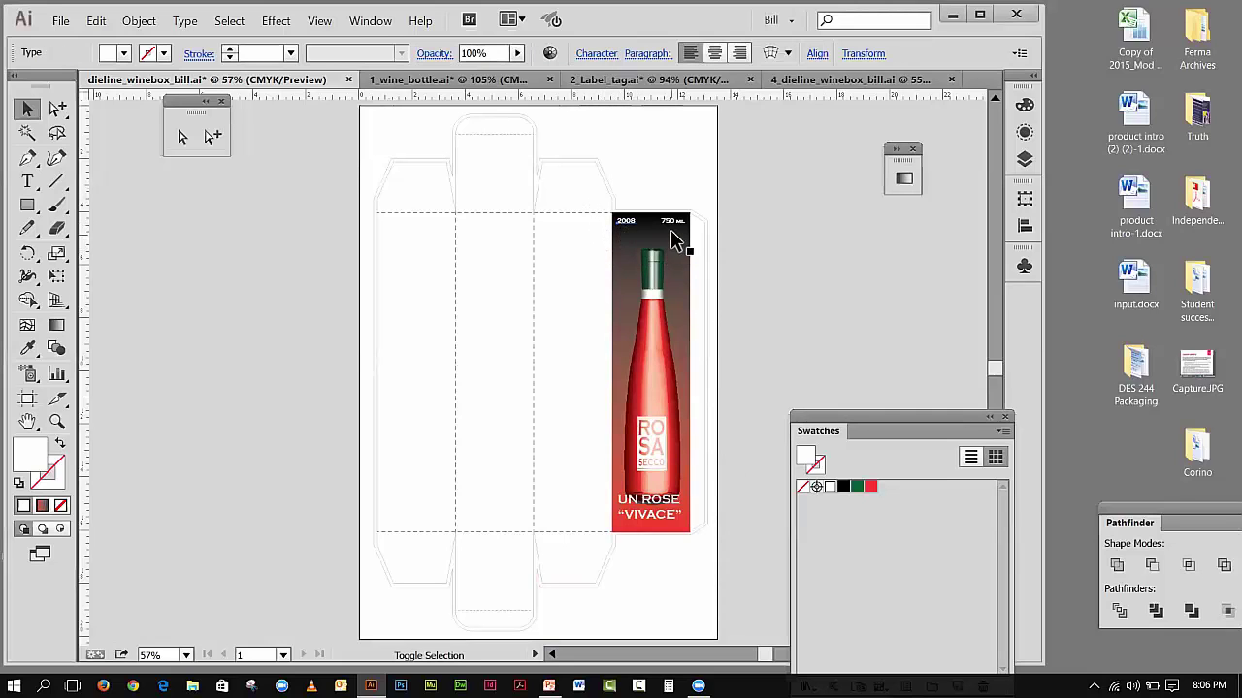
left_click(676, 233, "shift")
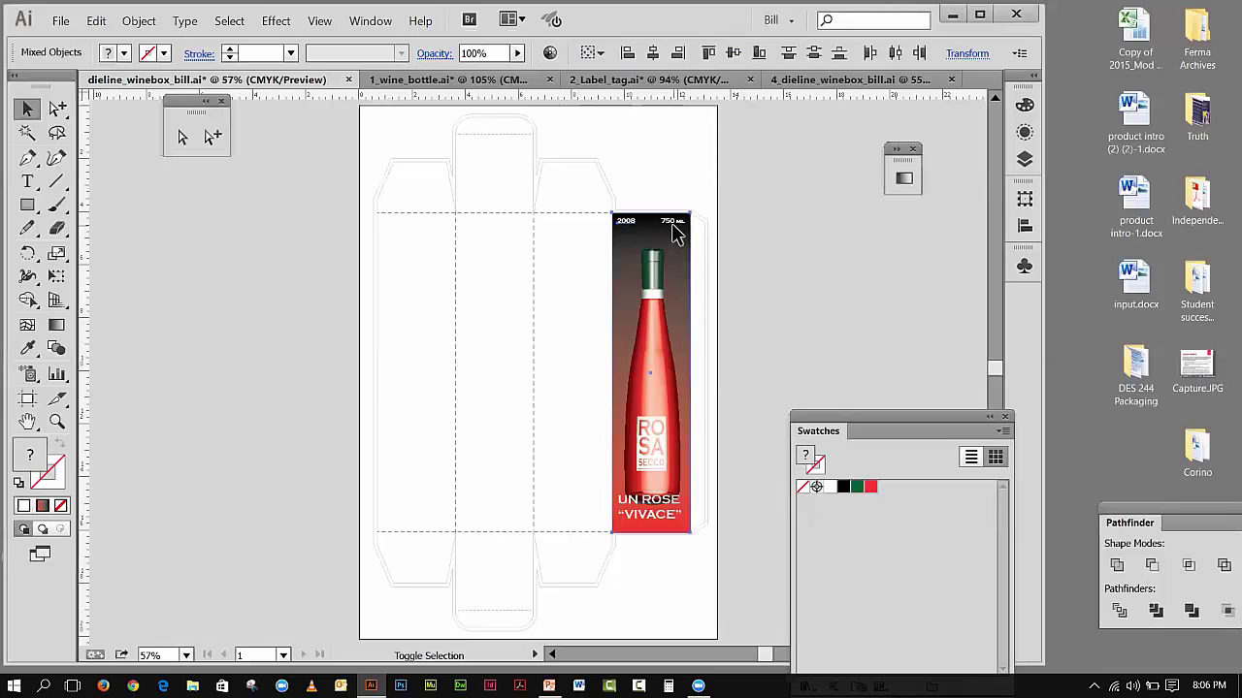
left_click(686, 243, "shift")
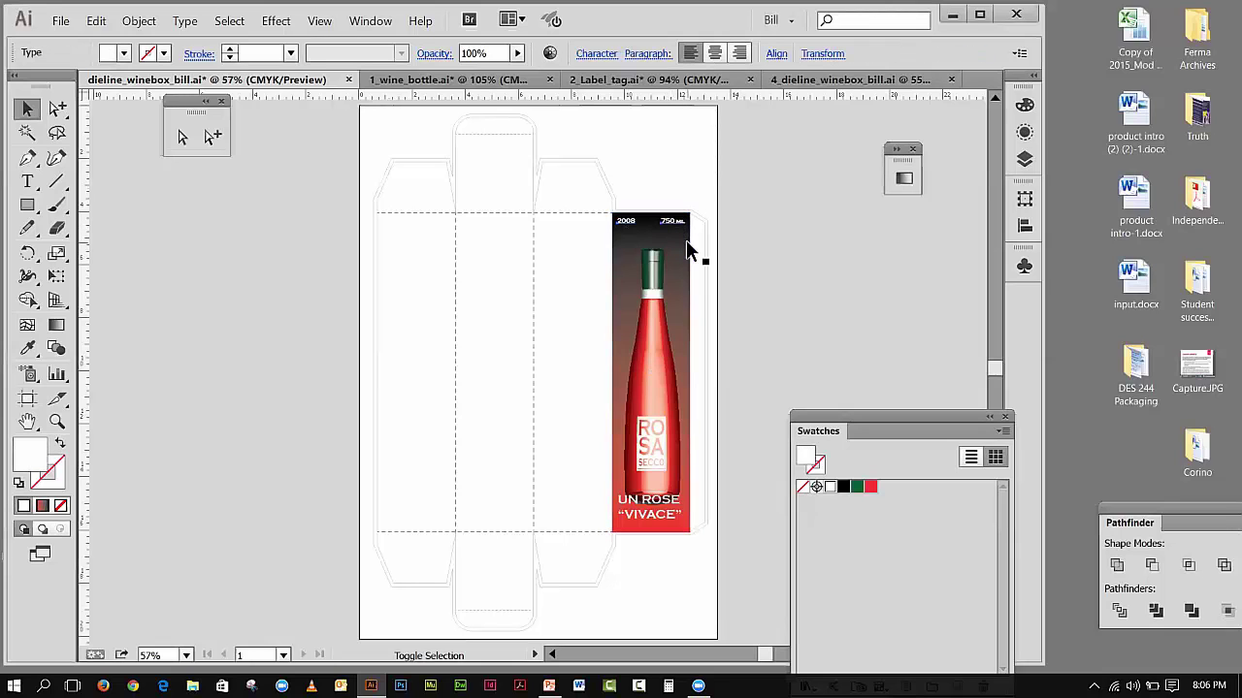
left_click(145, 24)
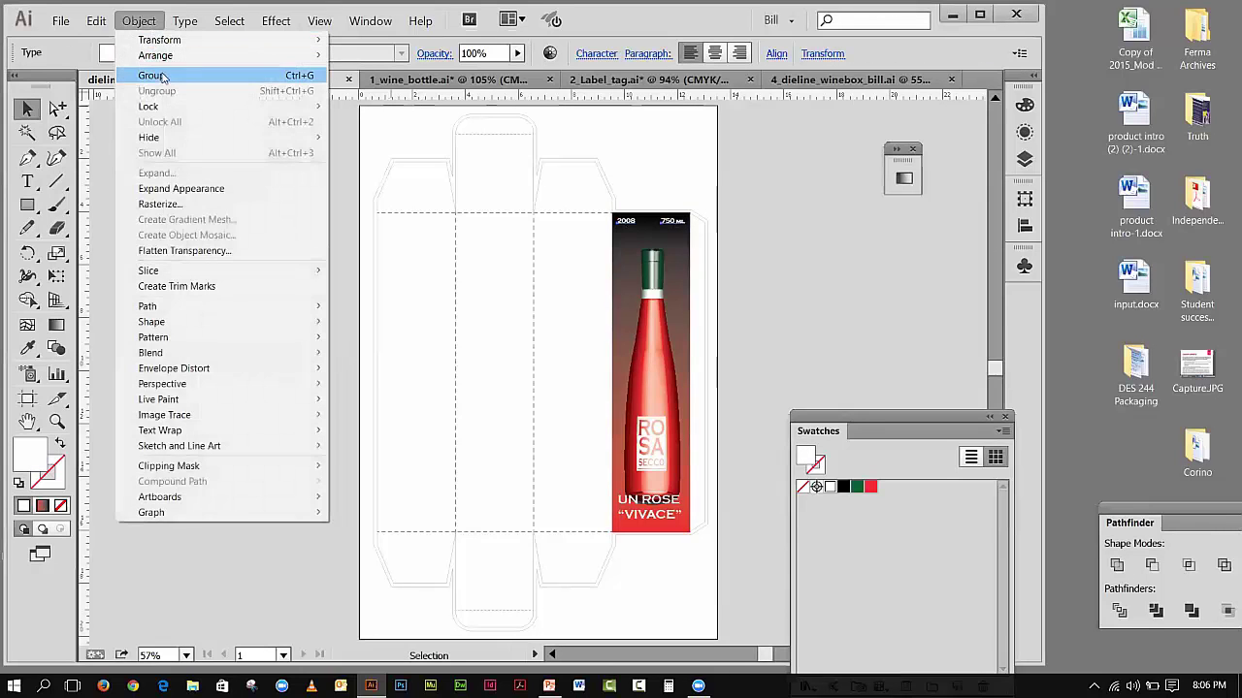
left_click(150, 76)
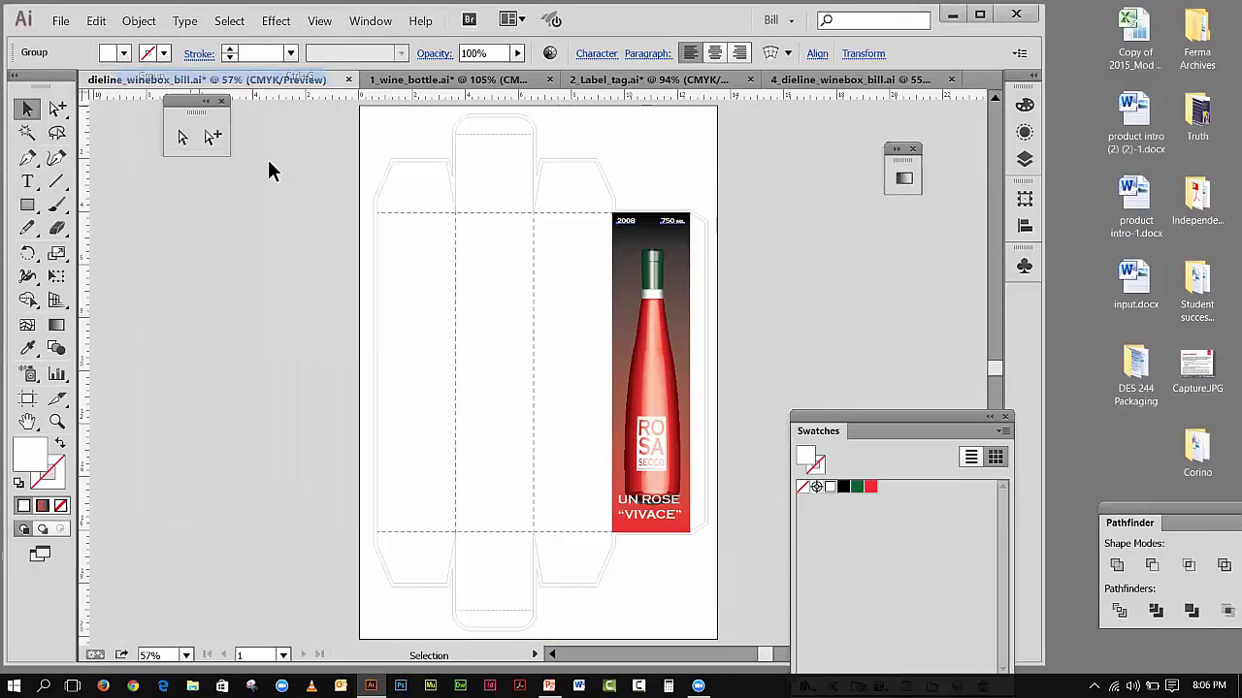
- Select the bottle group and try centering it horizontally, then deselect
left_click(652, 467)
left_click(652, 515, "shift")
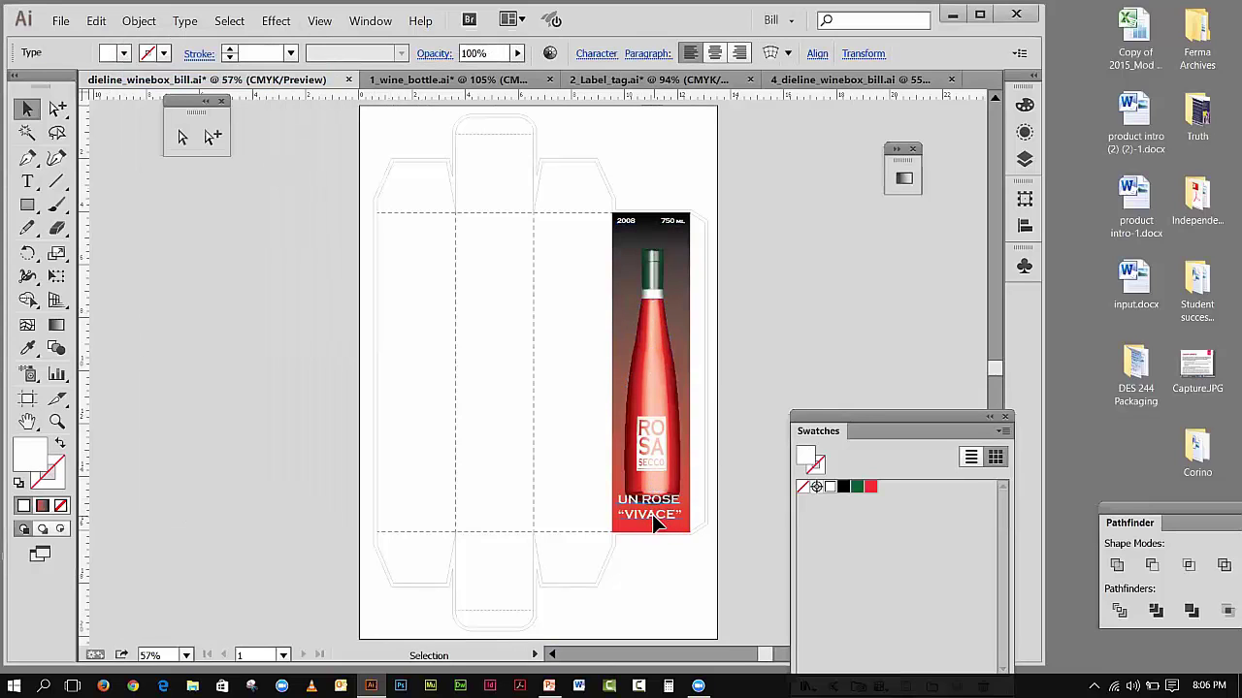
left_click(665, 436, "shift")
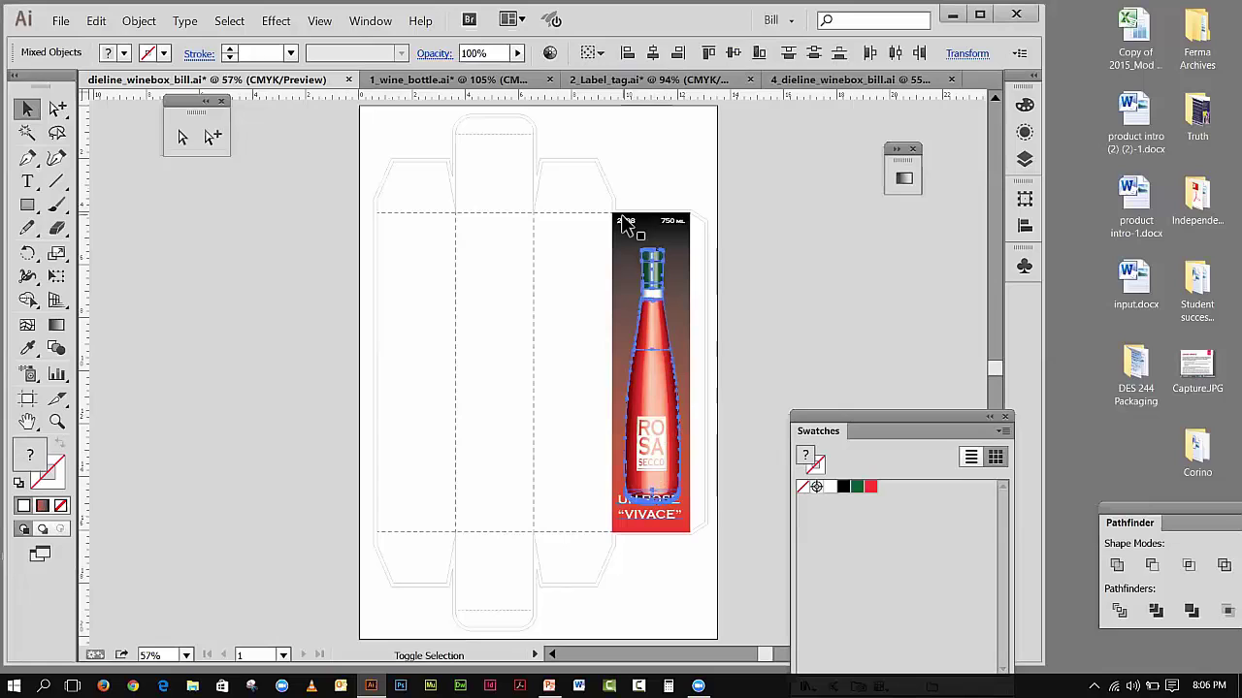
left_click(653, 53)
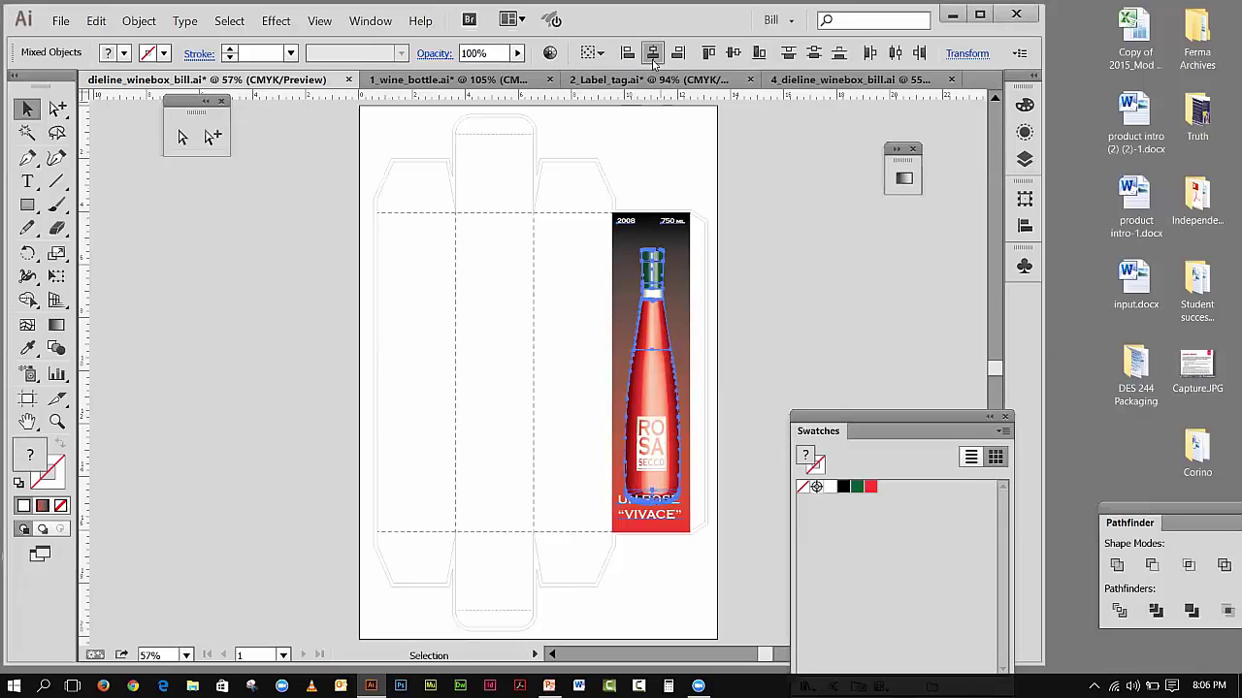
left_click(193, 218)
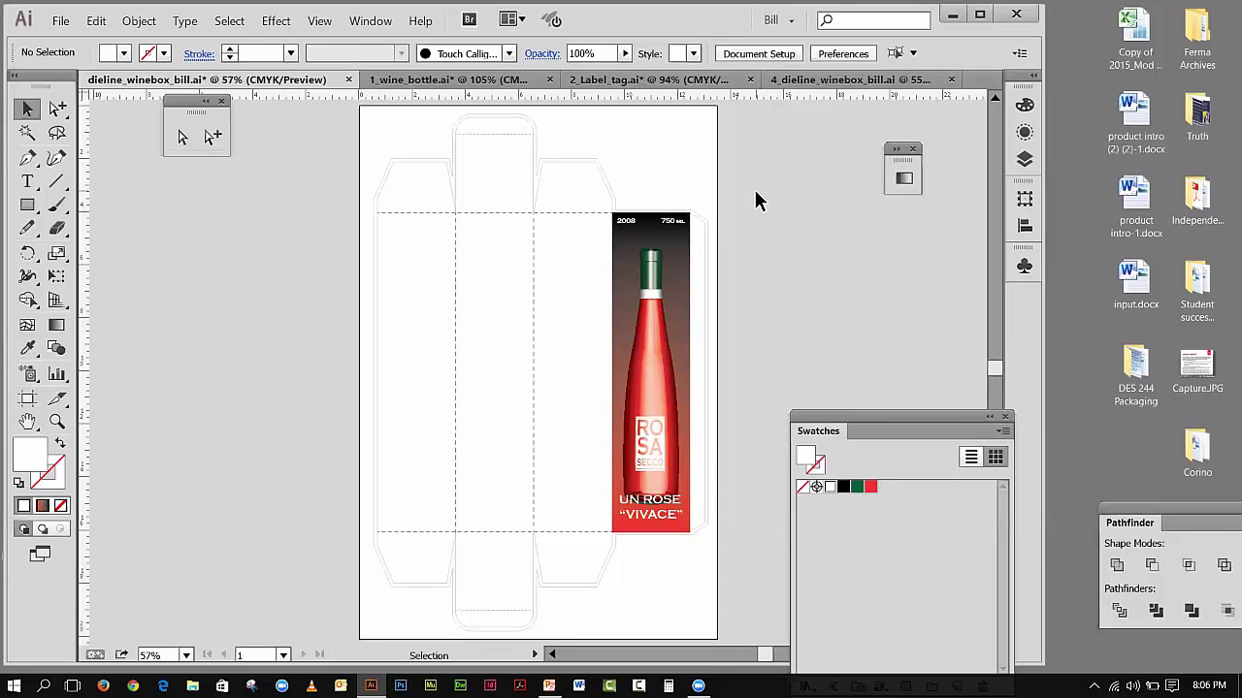
left_click(541, 193)
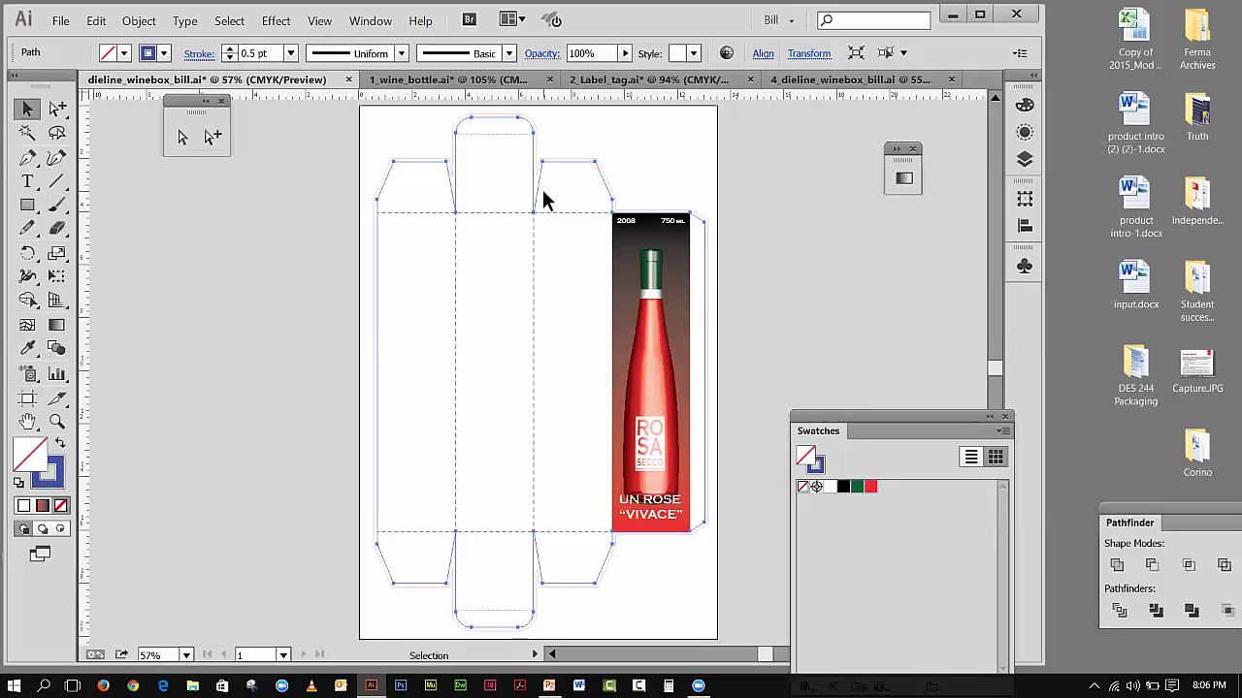
left_click(42, 505)
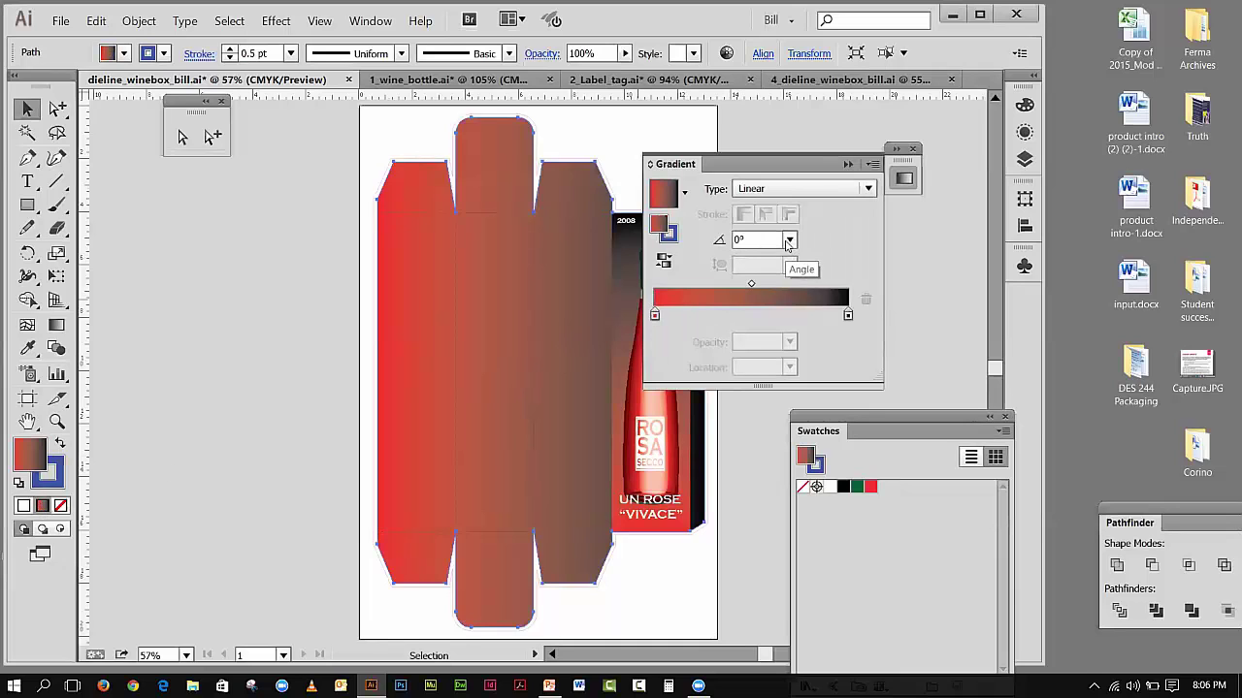
left_click(789, 240)
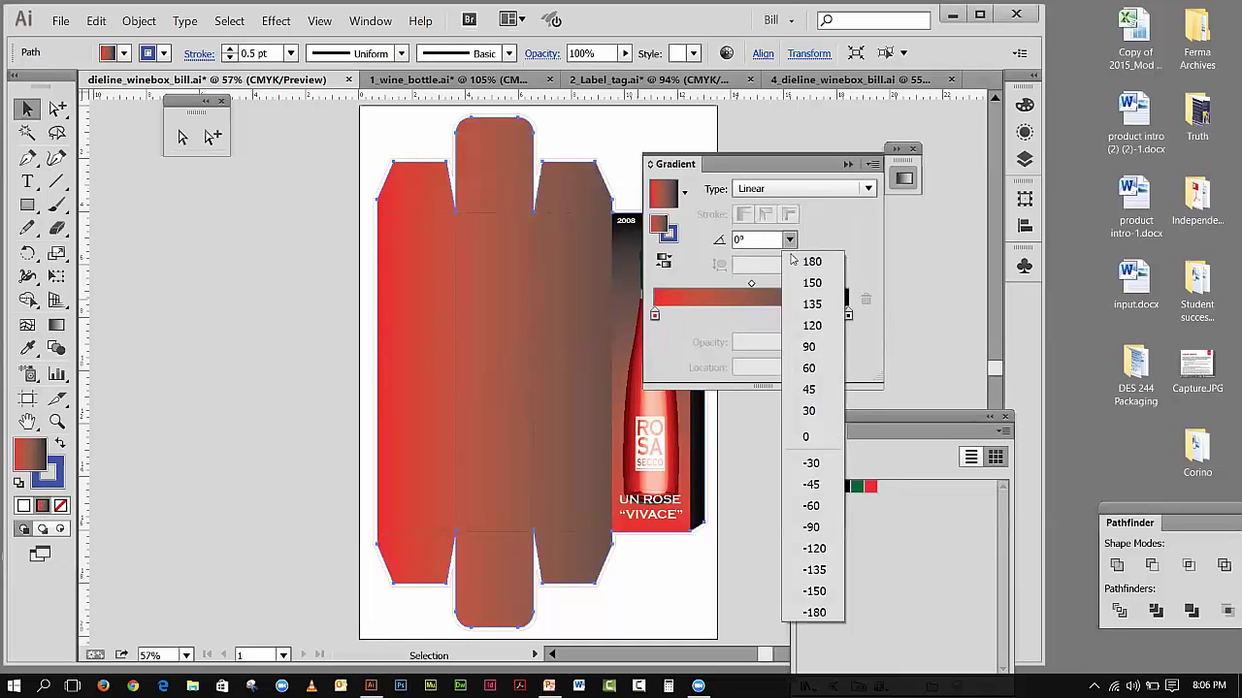
left_click(809, 347)
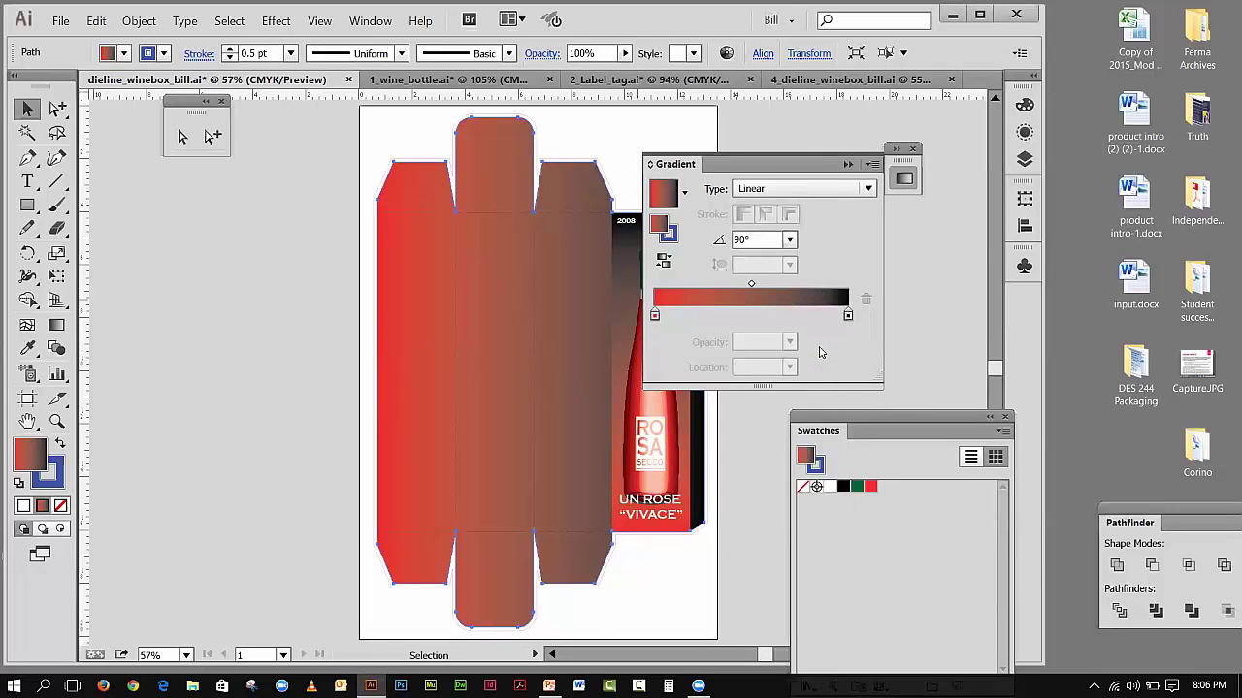
left_click(846, 164)
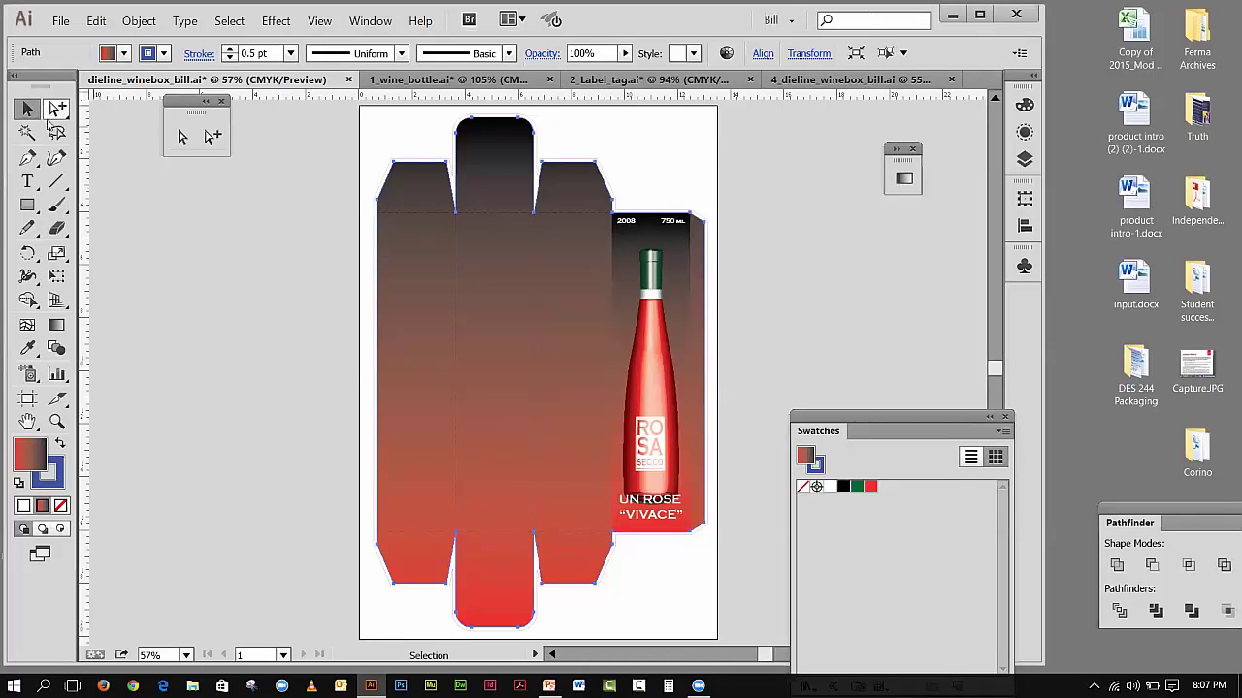
left_click(94, 23)
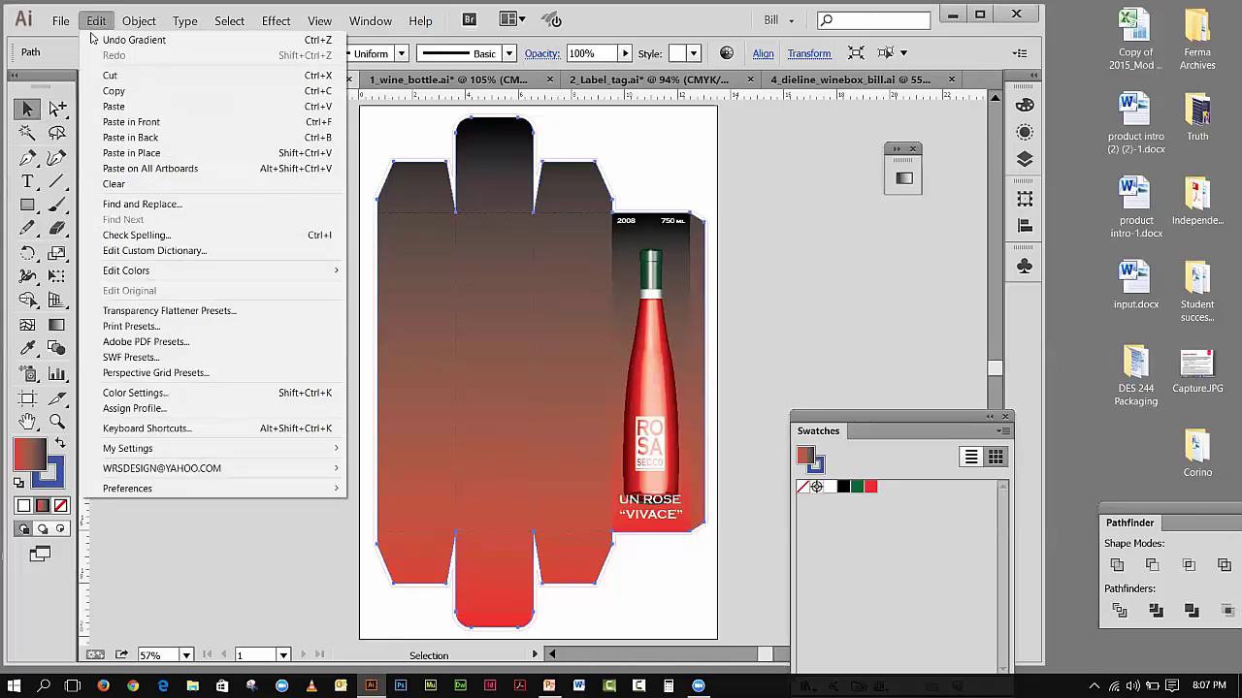
left_click(101, 36)
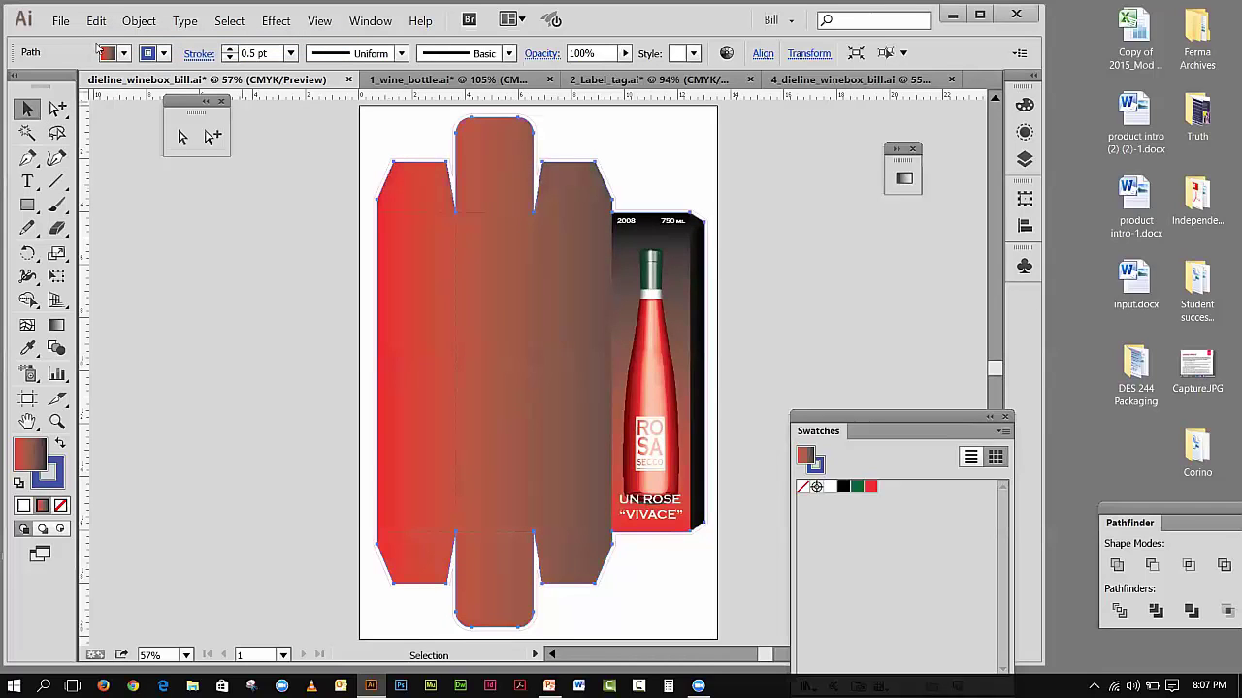
left_click(96, 21)
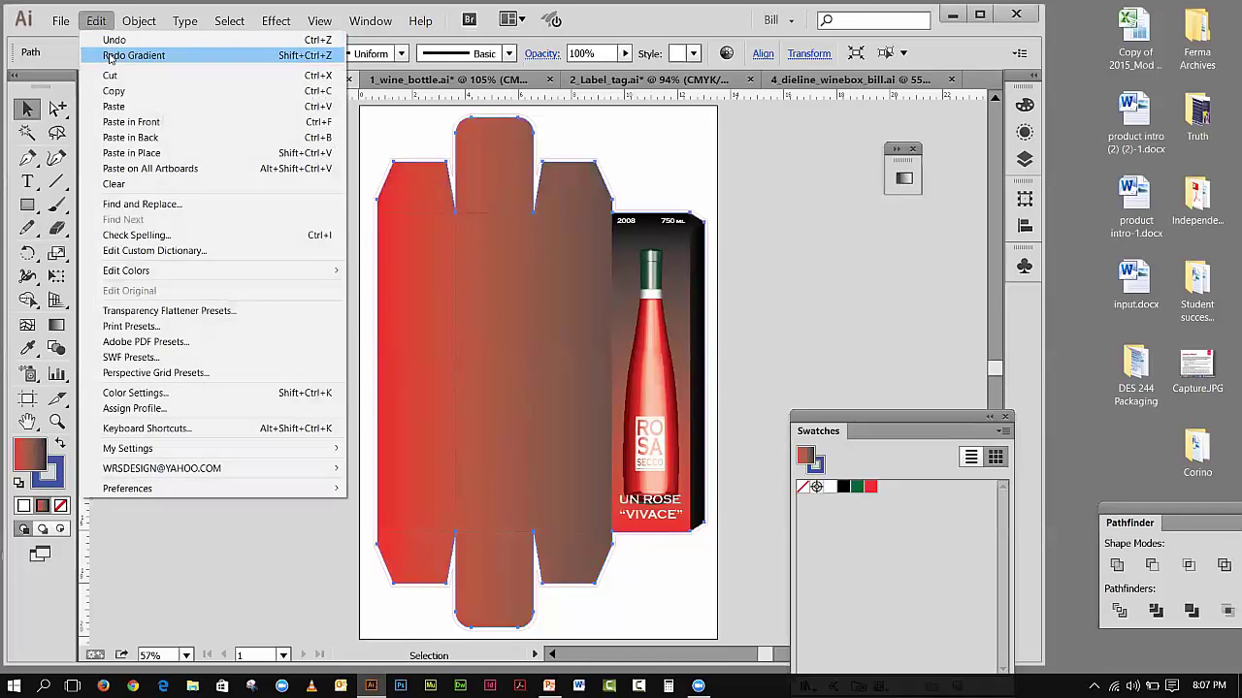
left_click(110, 39)
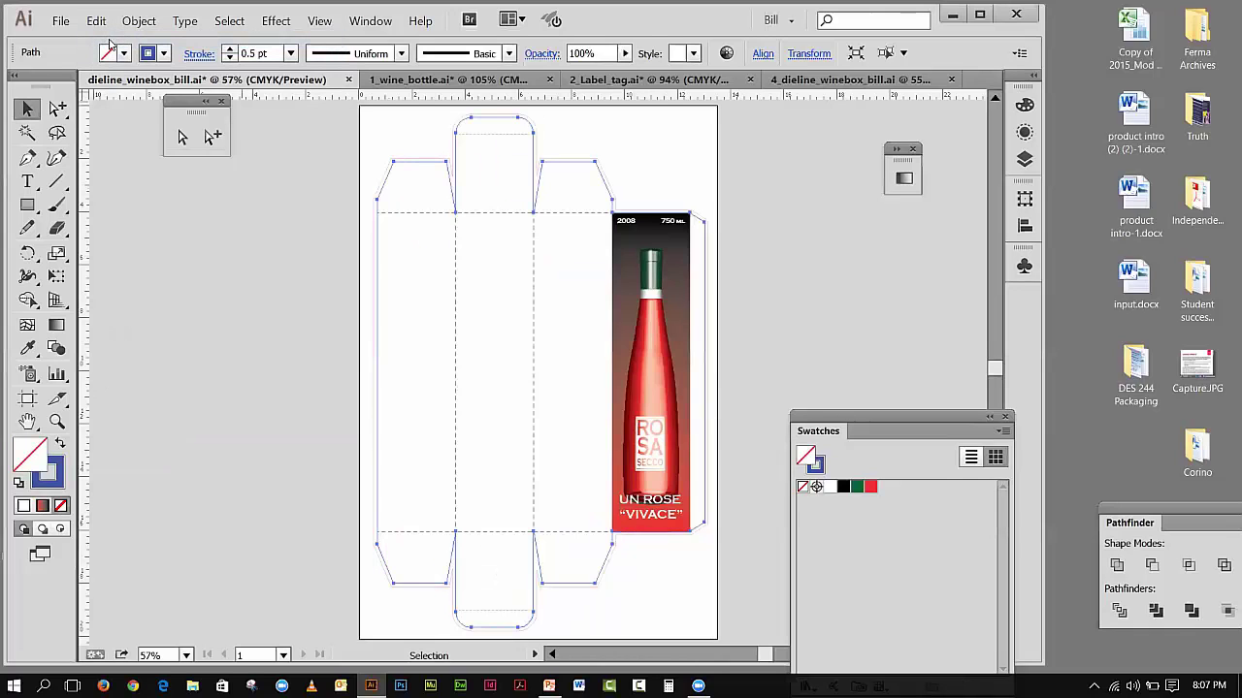
left_click(302, 225)
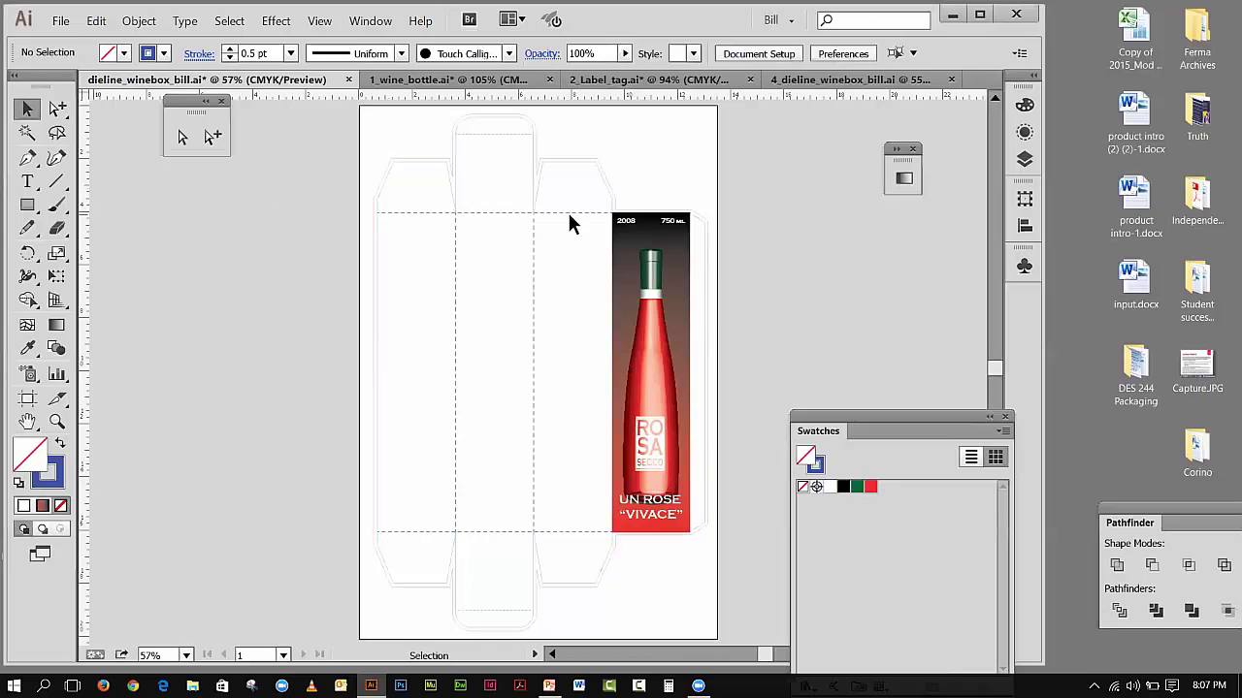
- Select the label background, top text and bottle, then delete all unused symbols
left_click(647, 243)
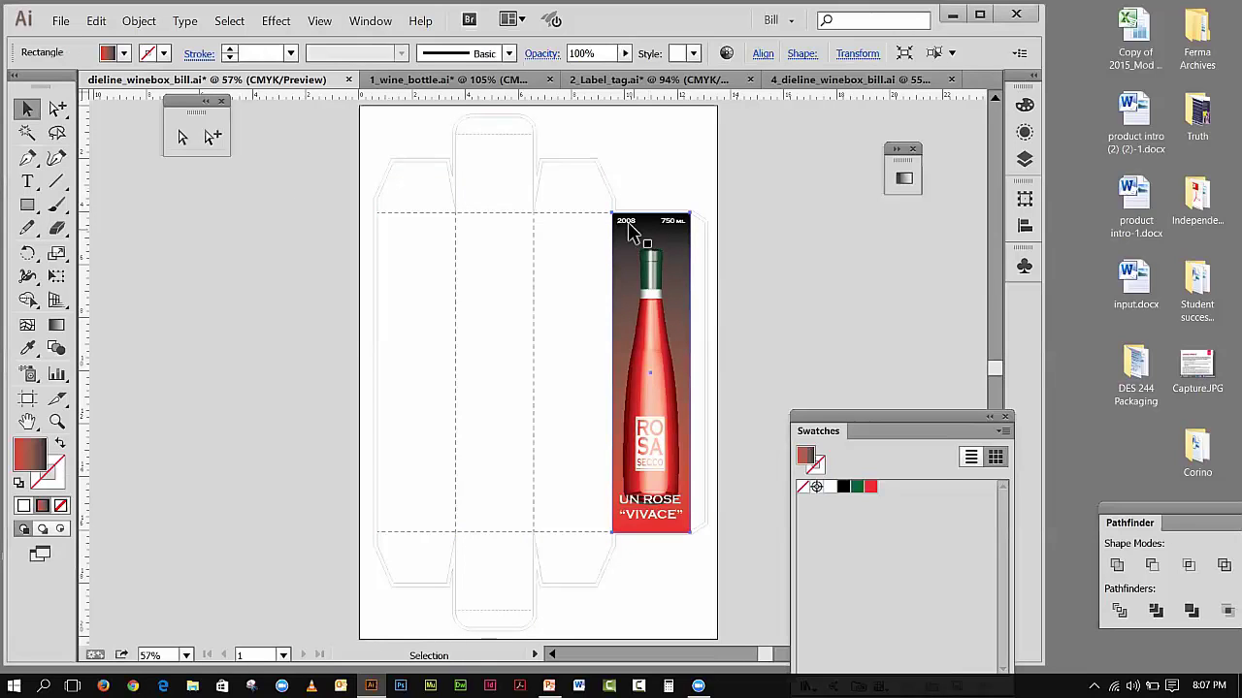
left_click(688, 245, "shift")
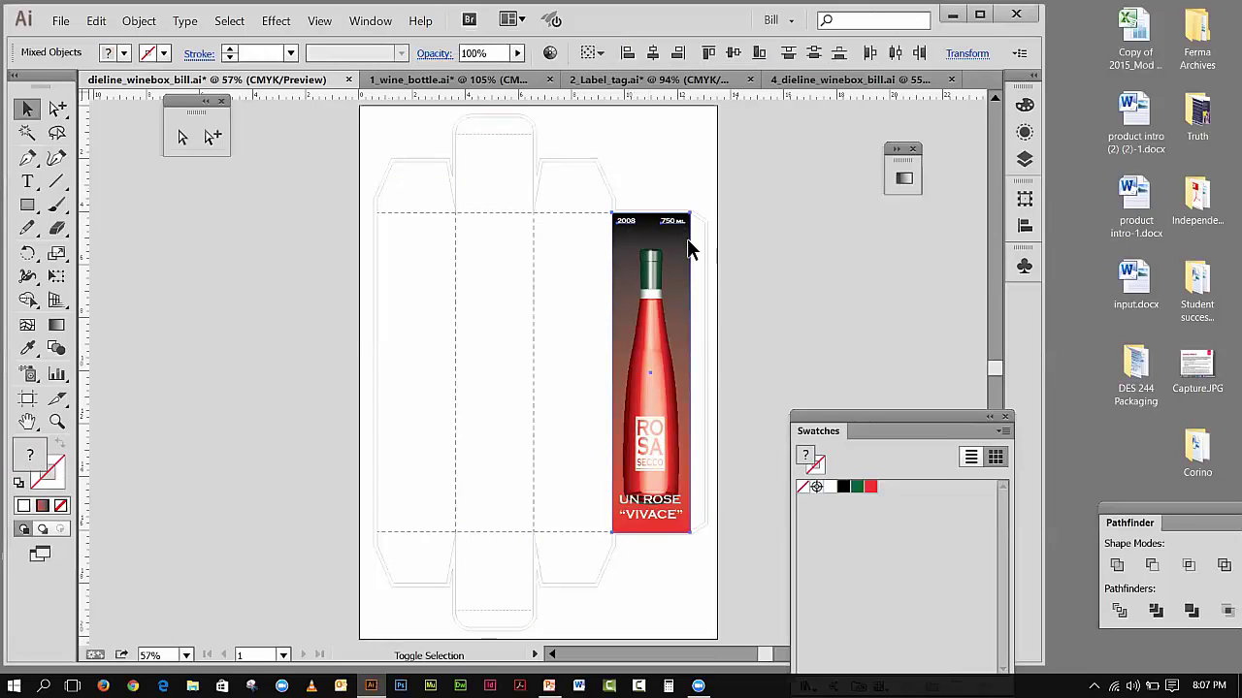
left_click(673, 481, "shift")
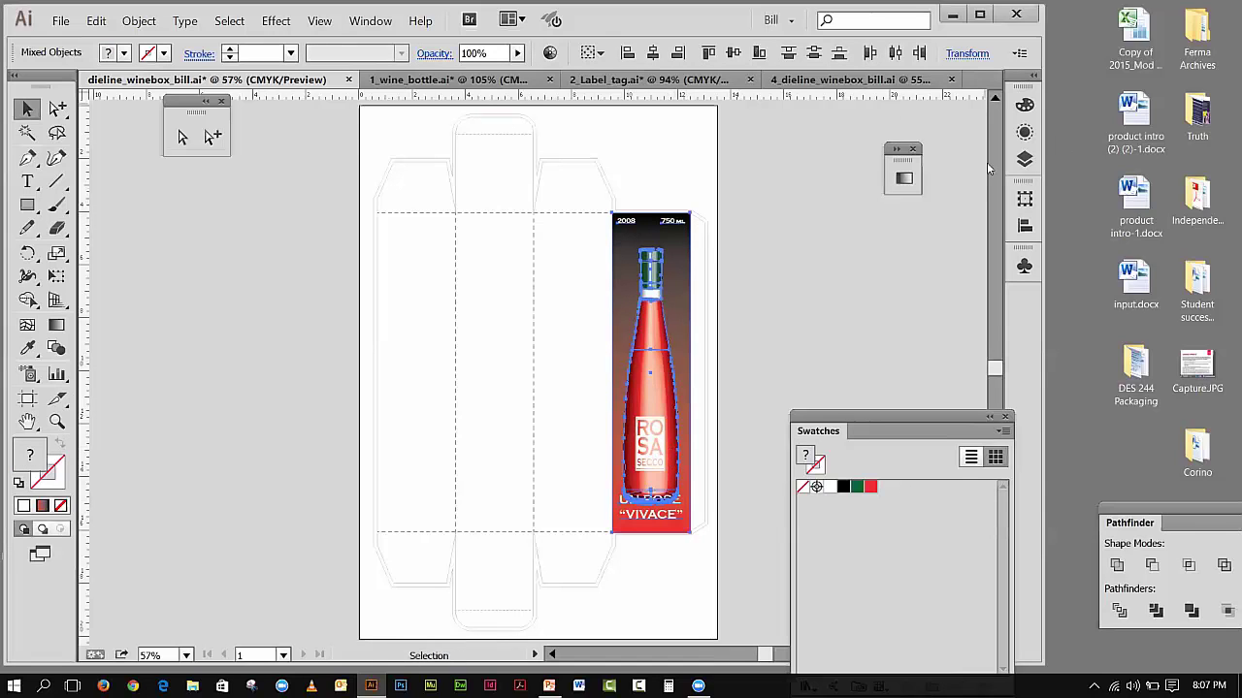
left_click(1024, 265)
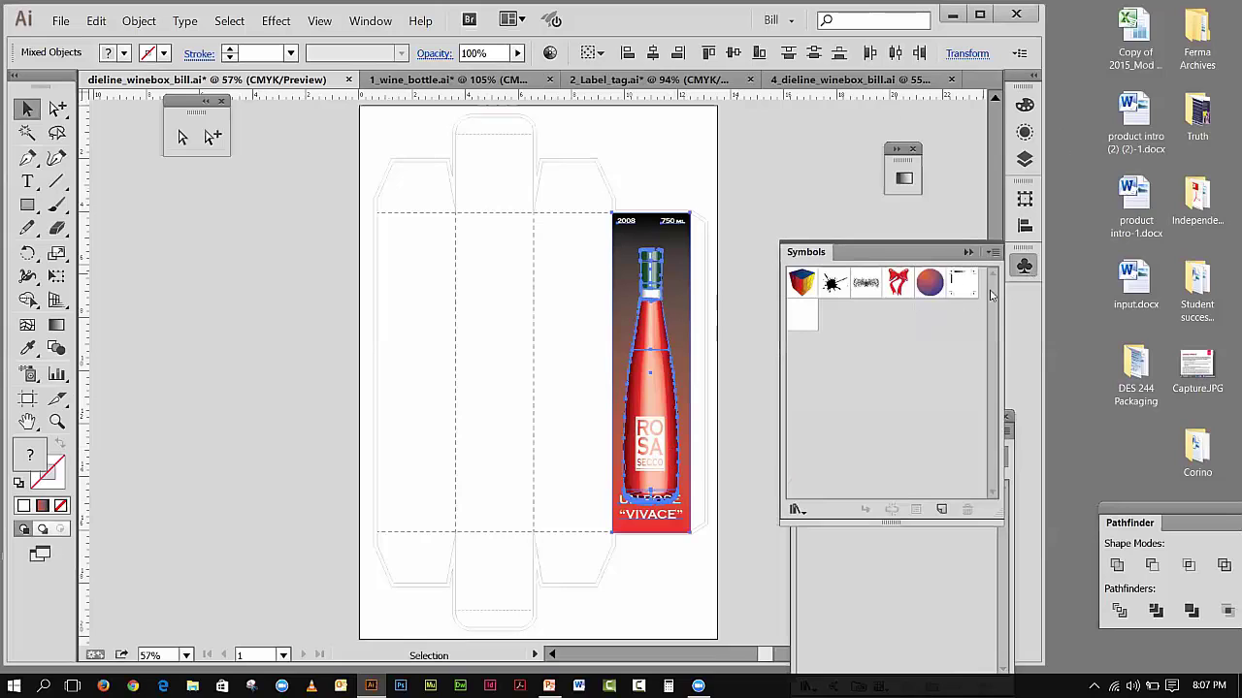
left_click(993, 252)
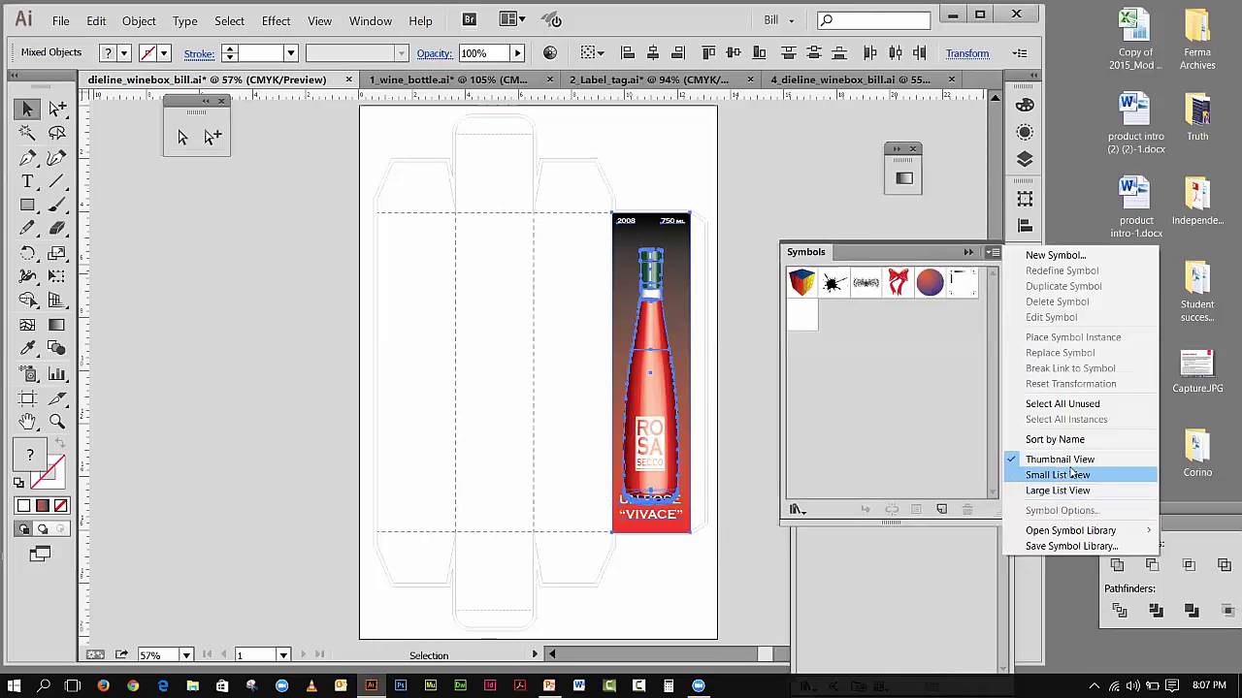
left_click_drag(821, 258, 788, 222)
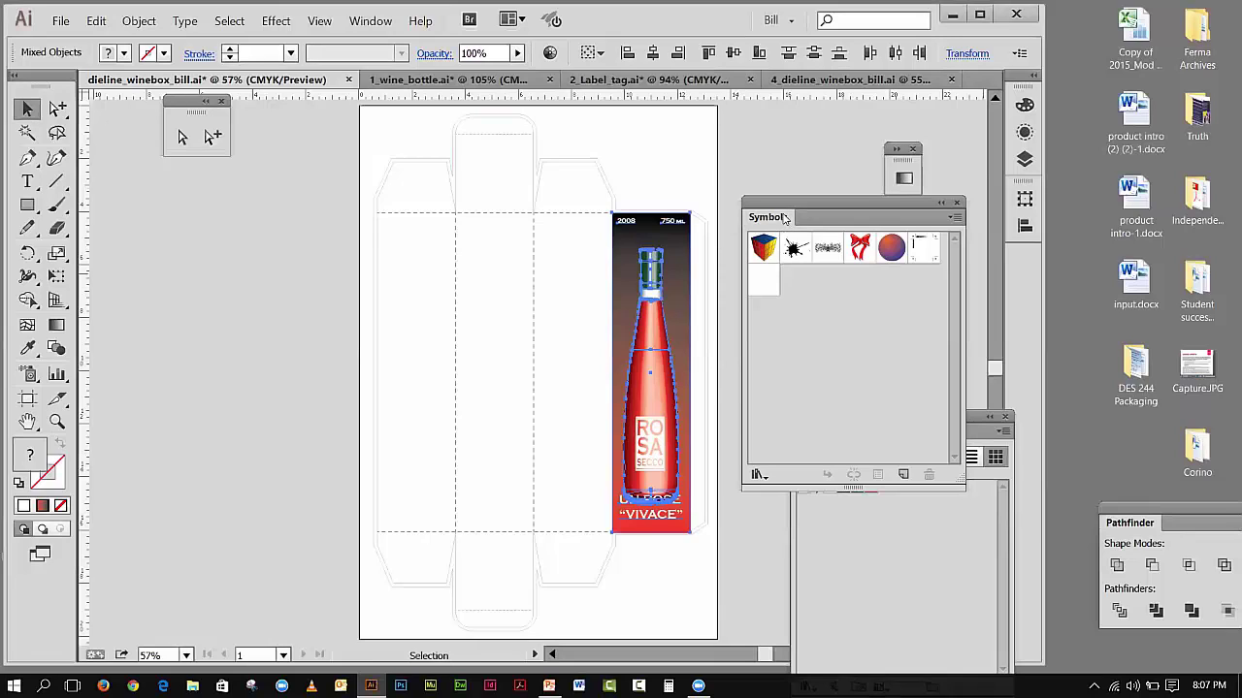
left_click(958, 219)
left_click(1064, 372)
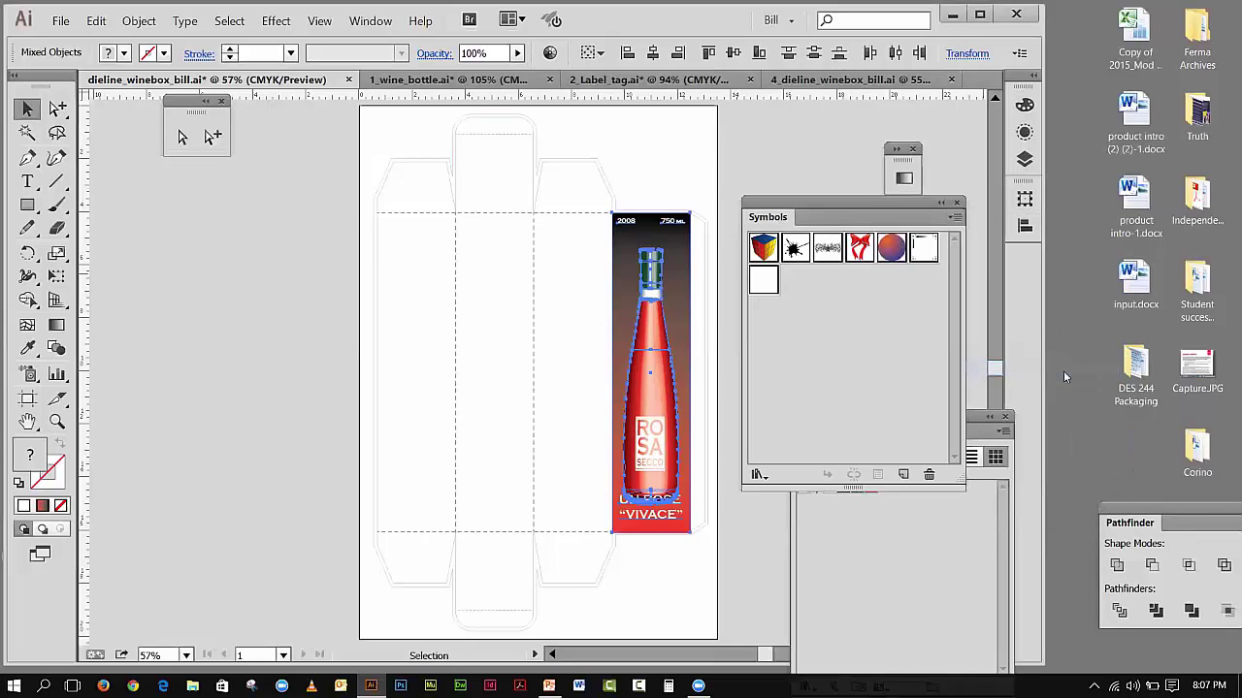
left_click(928, 475)
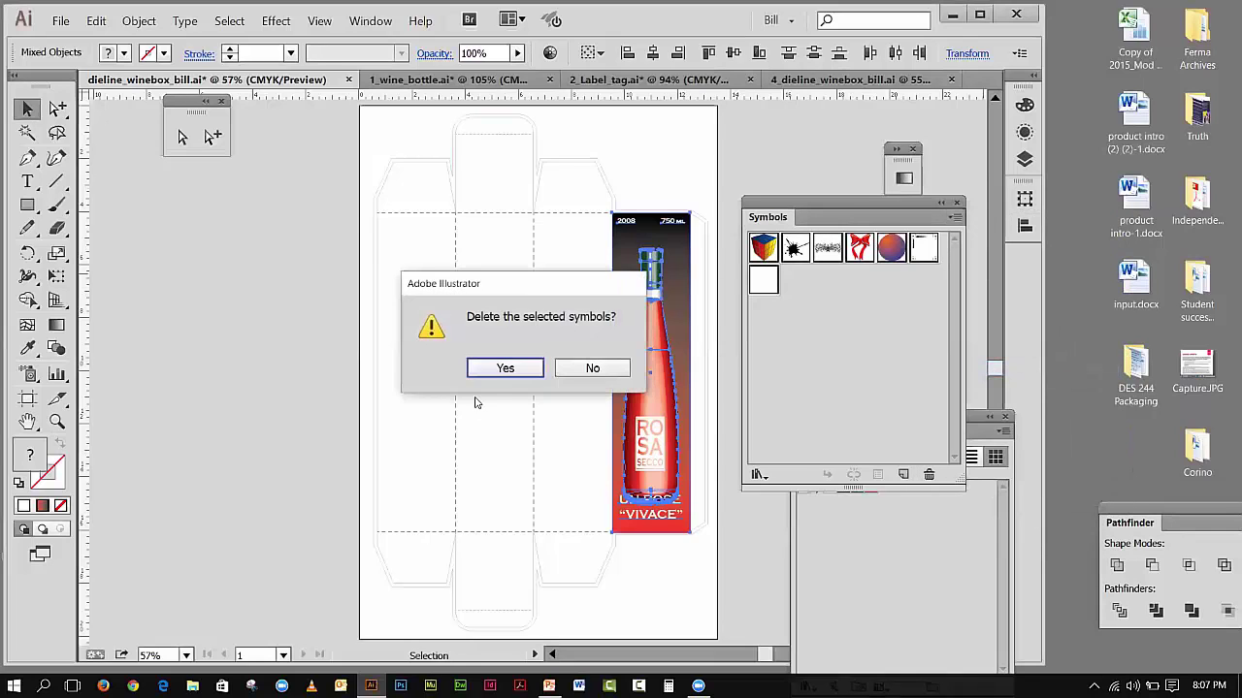
left_click(488, 368)
- Drag the artwork into Symbols and create a Graphic symbol named Front
left_click_drag(672, 342, 805, 306)
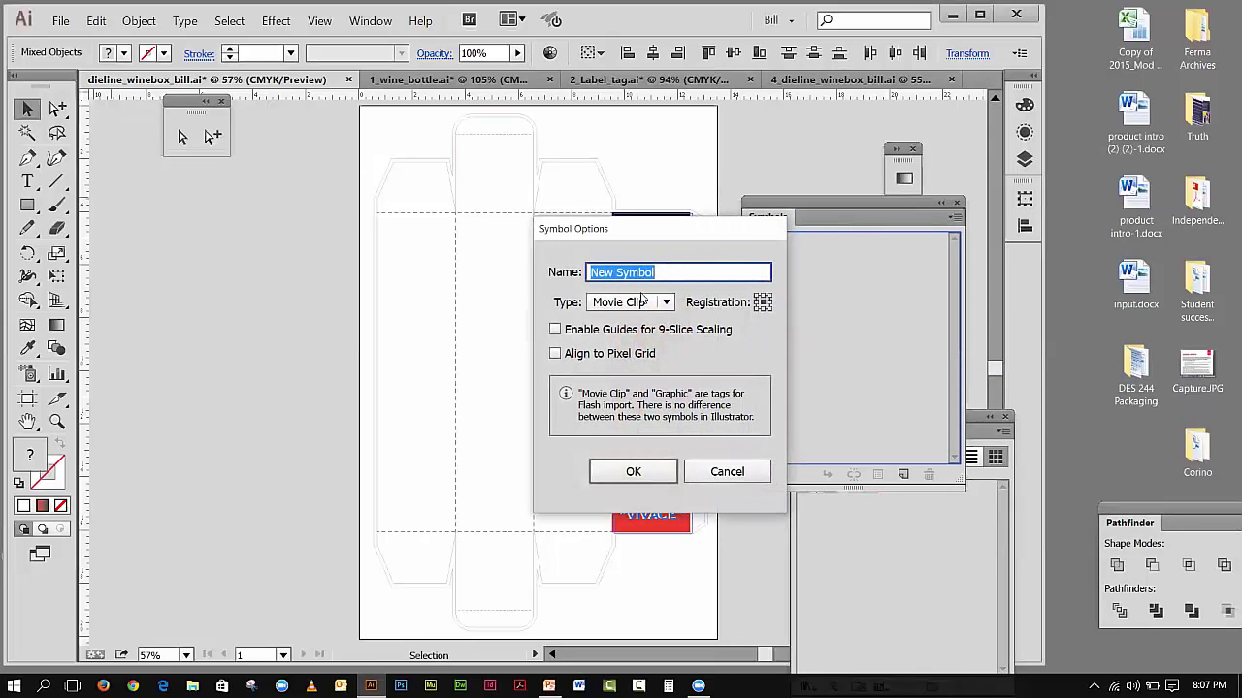
type("Front")
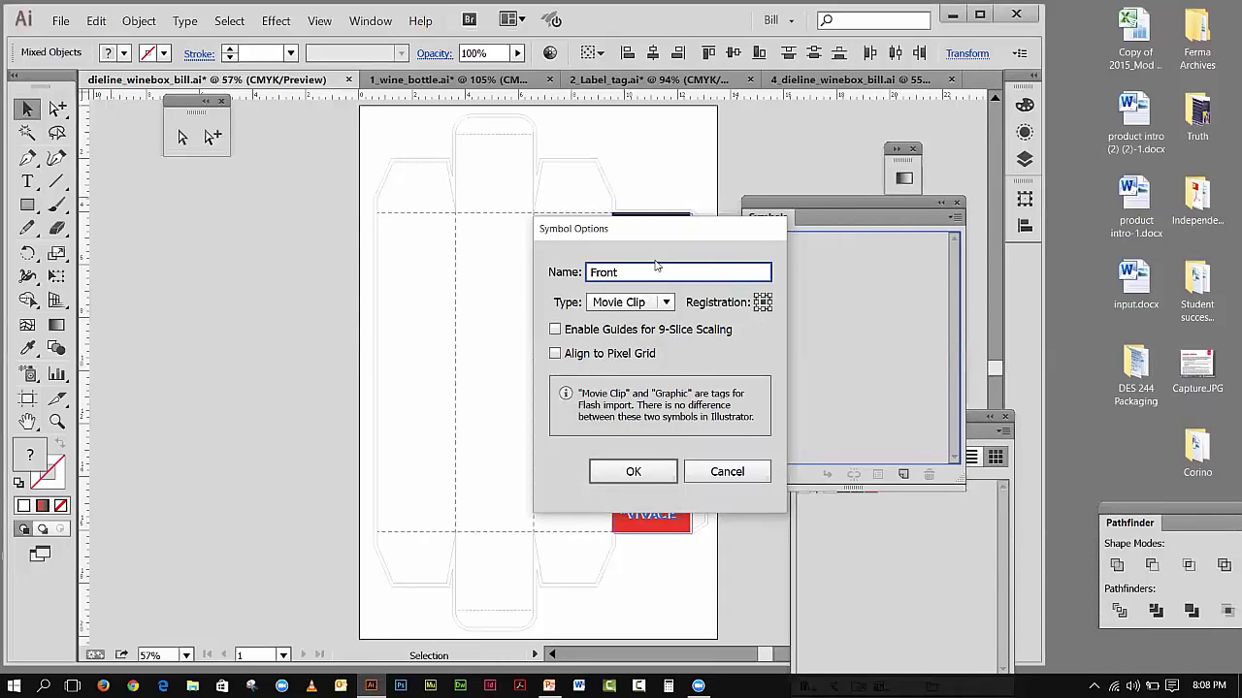
left_click(668, 305)
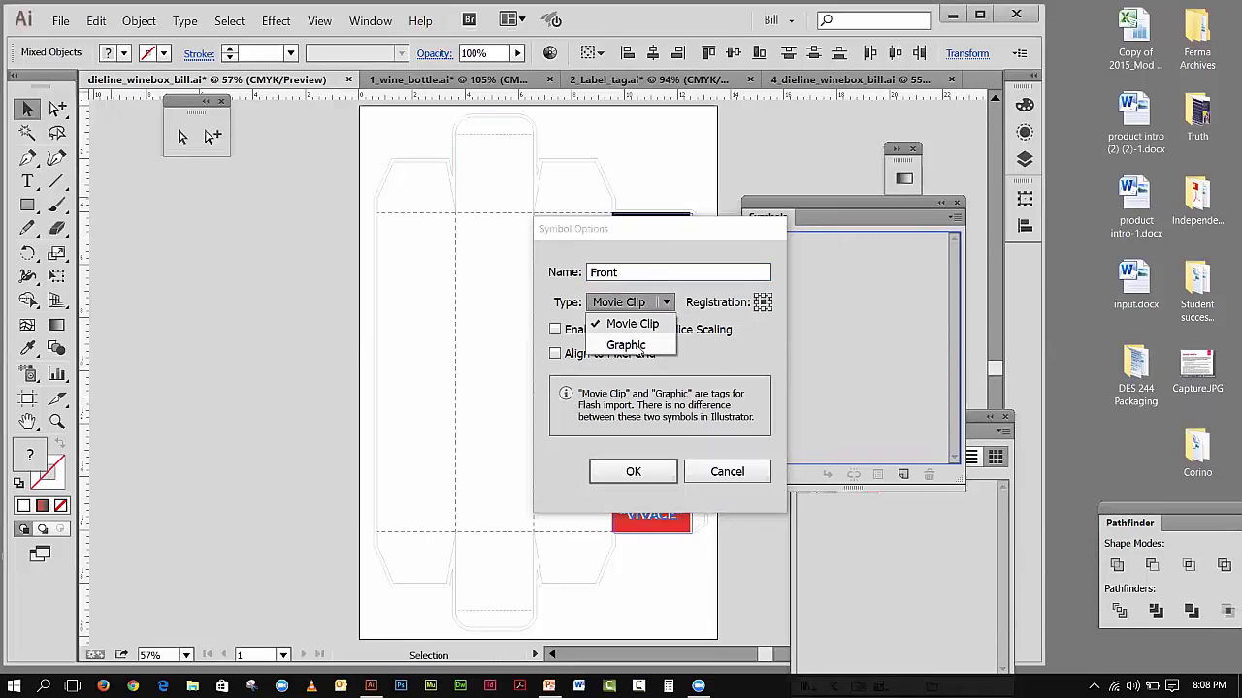
left_click(640, 350)
left_click(654, 474)
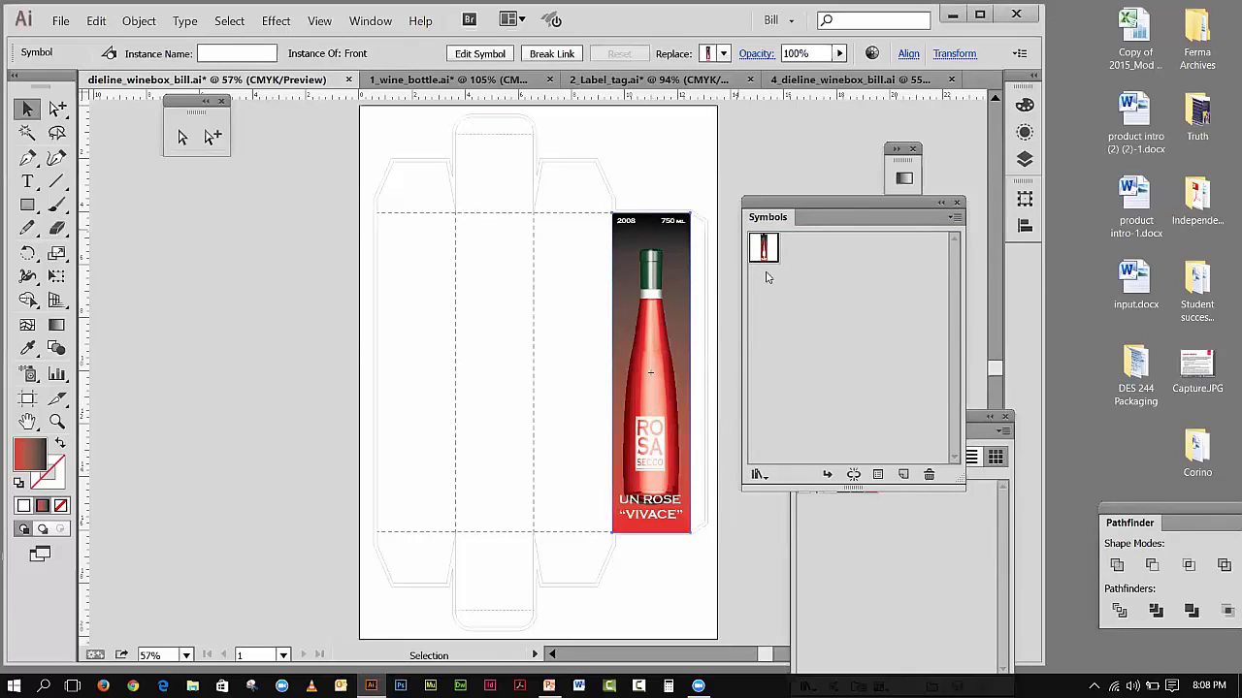
- Draw a rectangle over the top flap and lower its top edge to fit the flap
left_click_drag(757, 209, 863, 260)
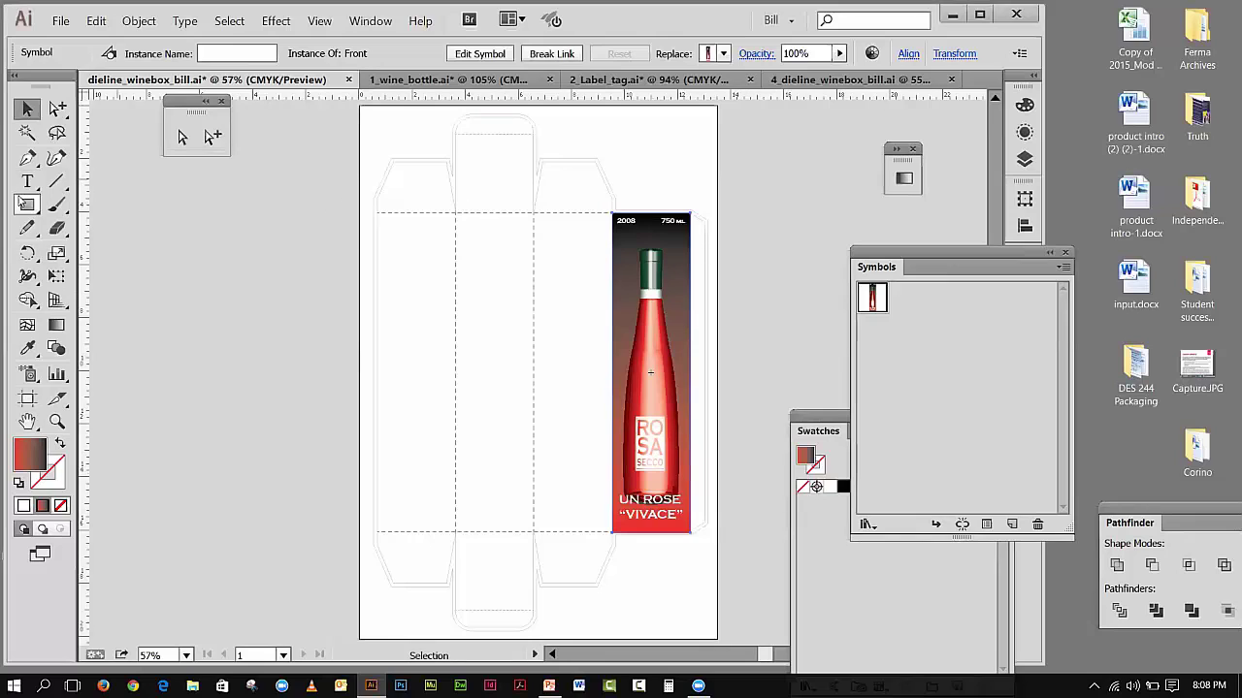
left_click(28, 205)
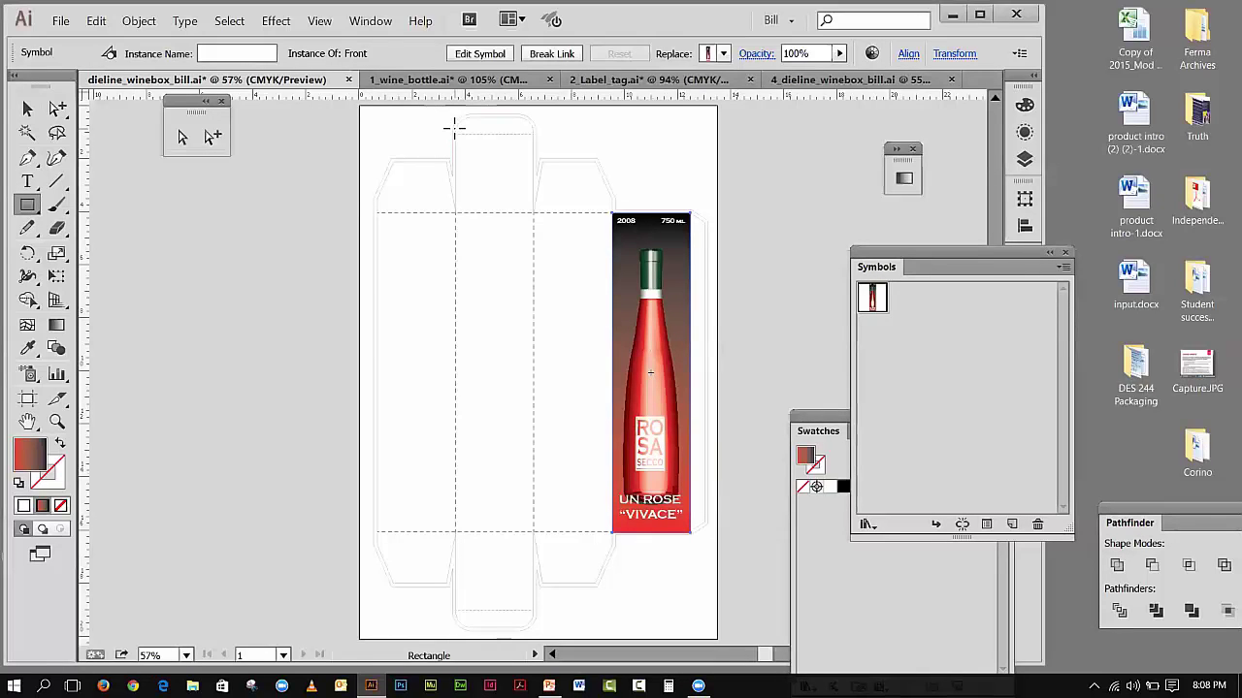
left_click_drag(456, 130, 532, 212)
left_click(26, 109)
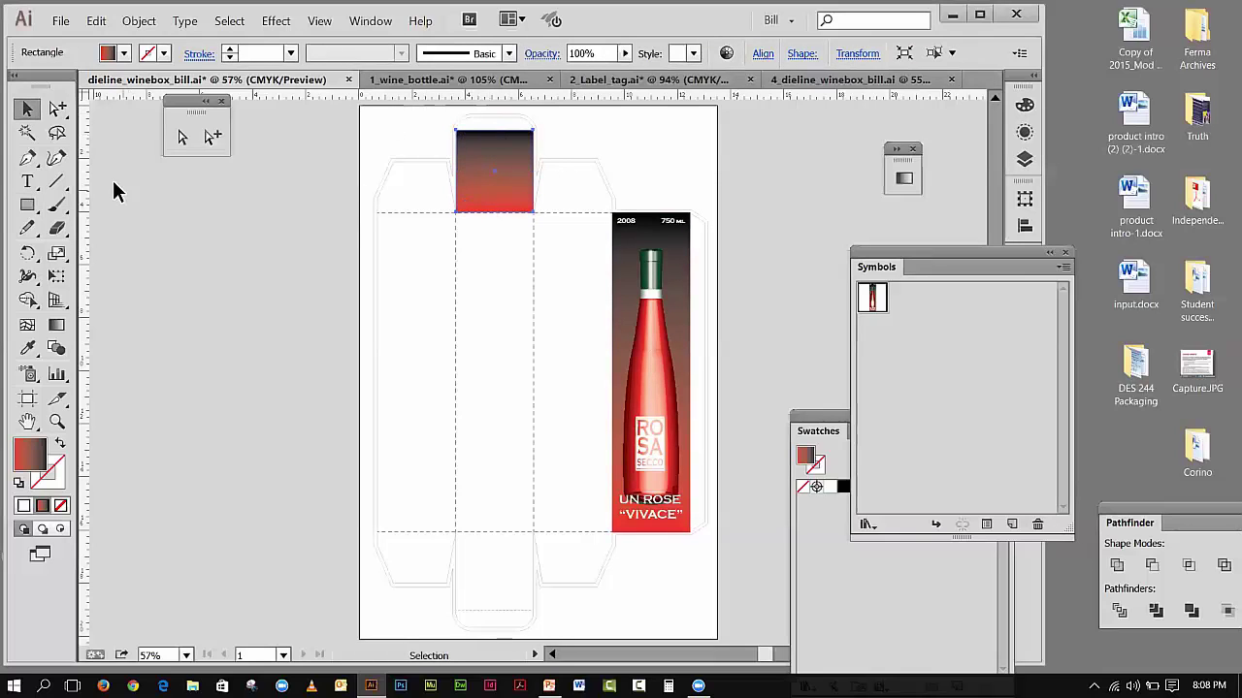
left_click(56, 275)
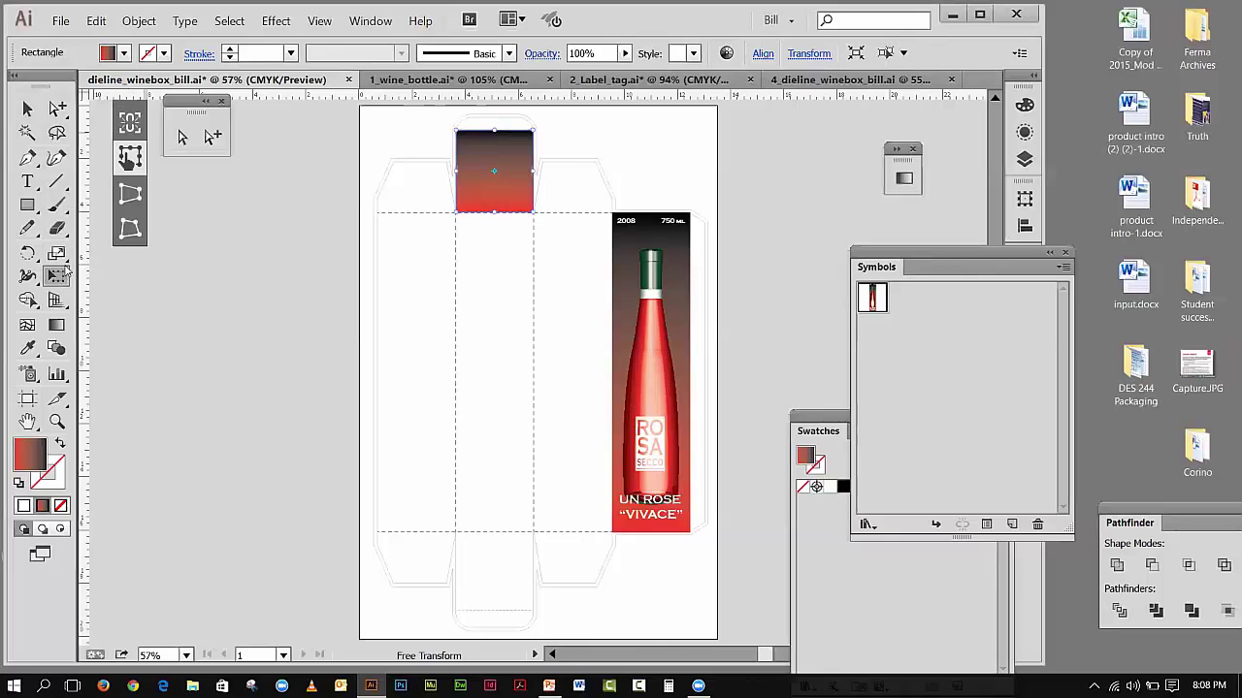
left_click_drag(491, 129, 493, 134)
left_click(27, 108)
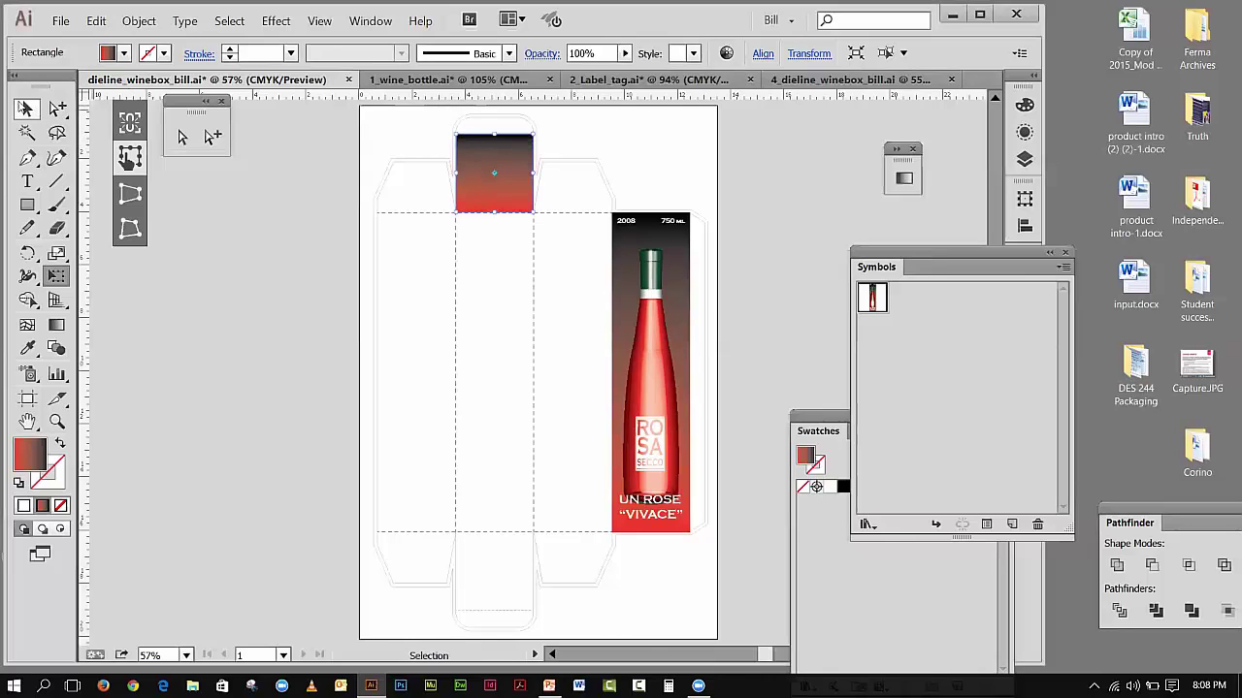
left_click(291, 163)
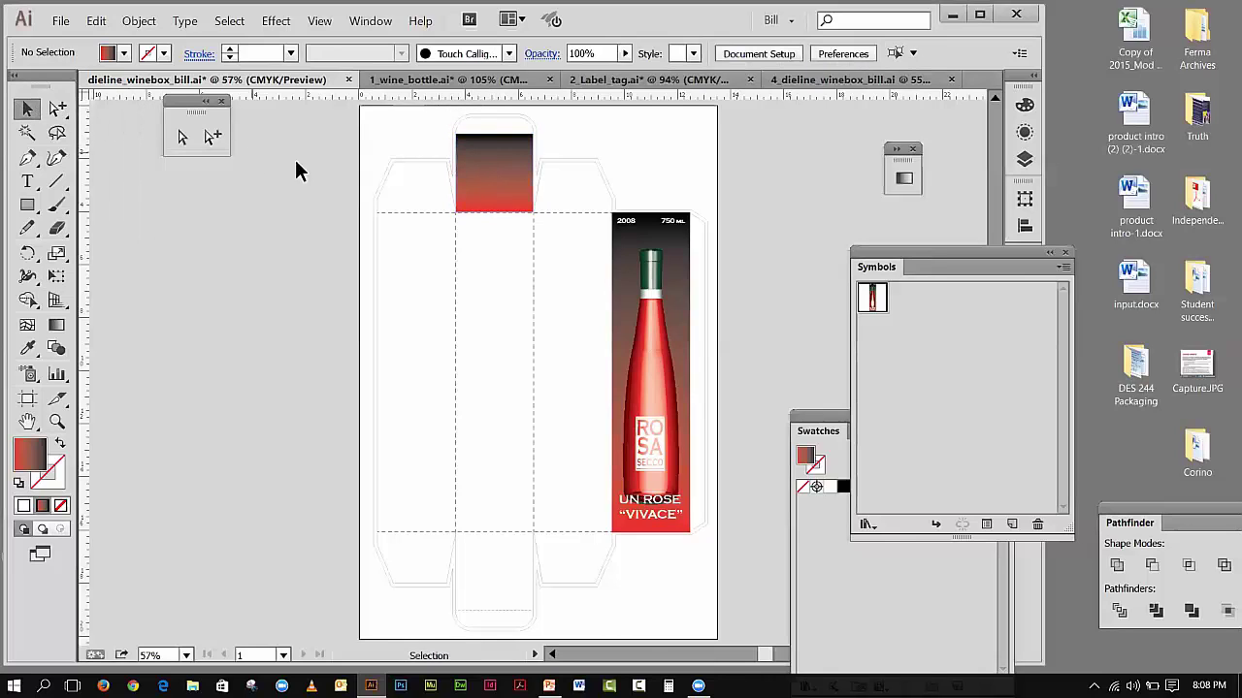
left_click(516, 182)
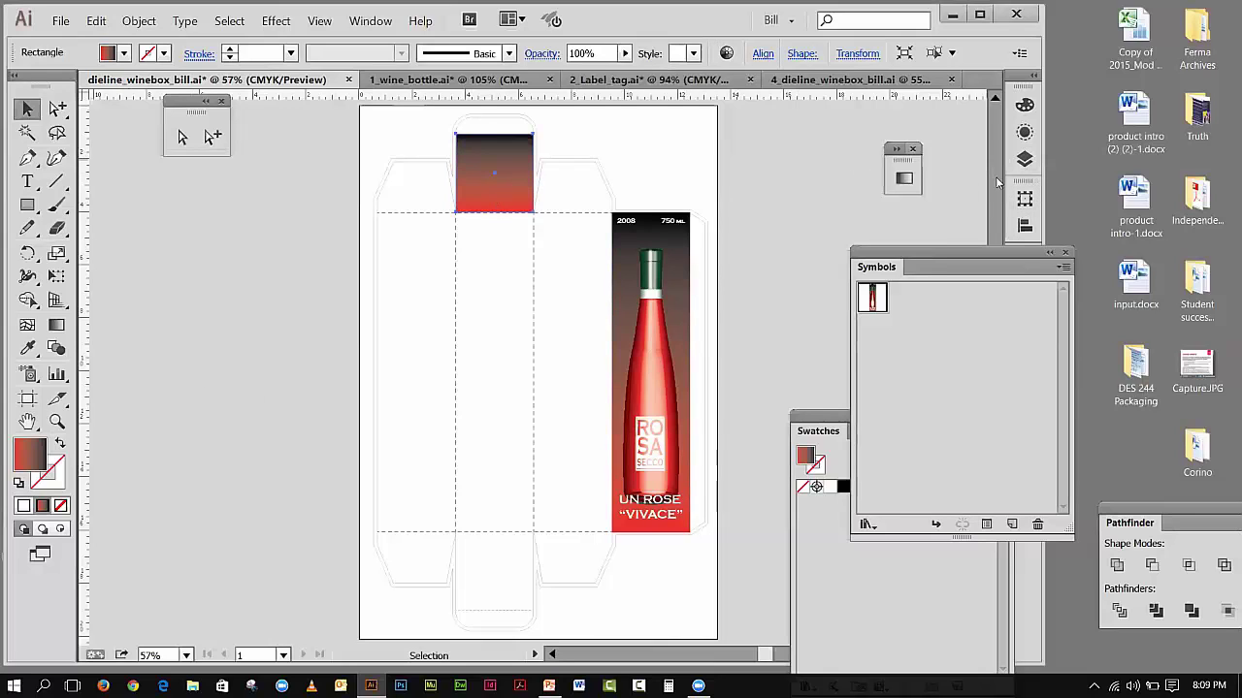
left_click_drag(929, 254, 186, 288)
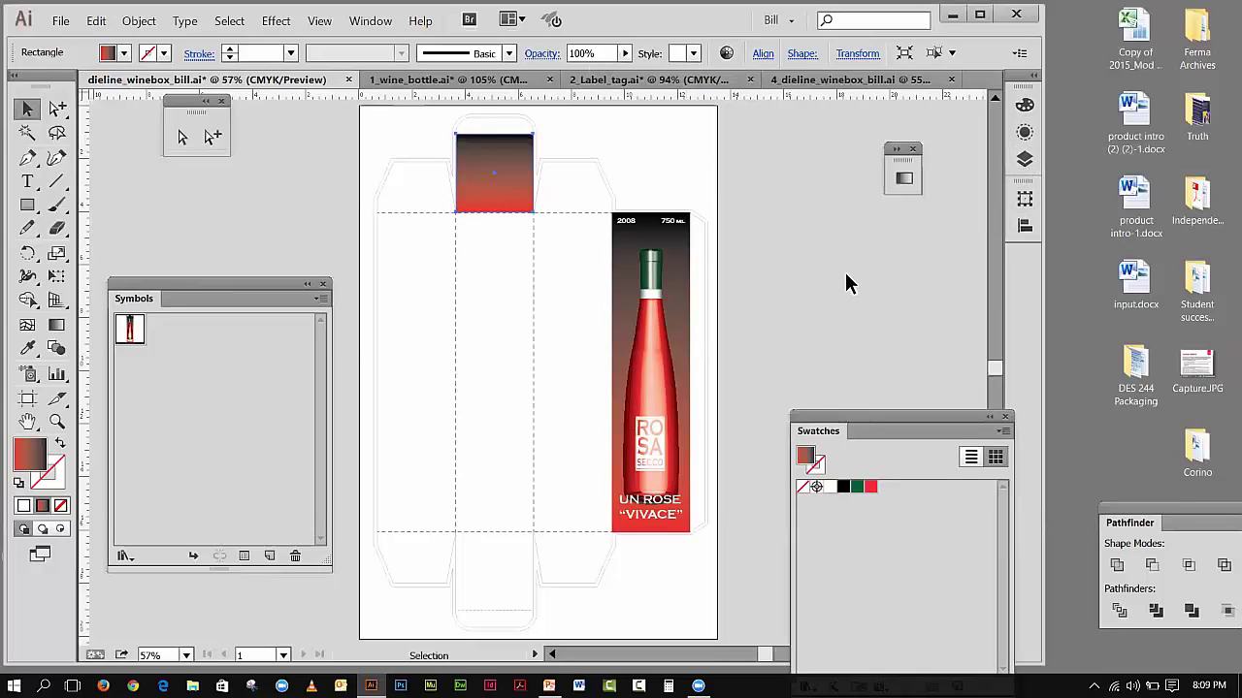
- Adjust the flap gradient so black sits at 0% and the midpoint at 54.83%
left_click(370, 21)
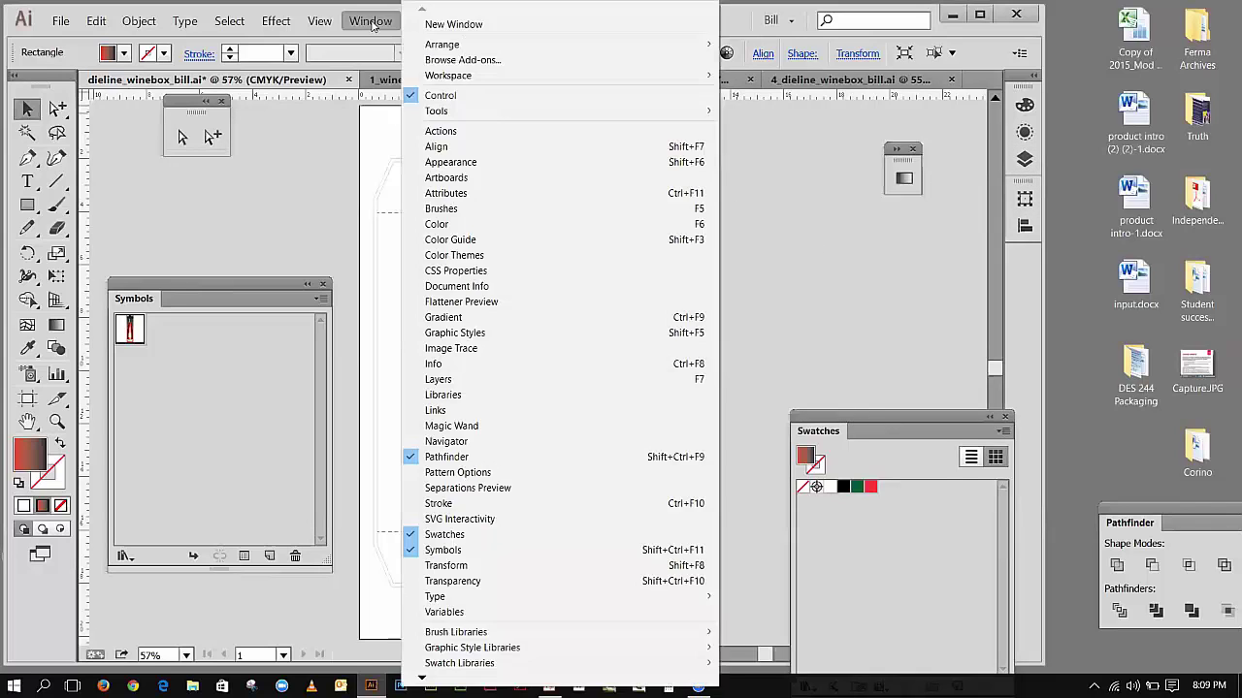
left_click(443, 321)
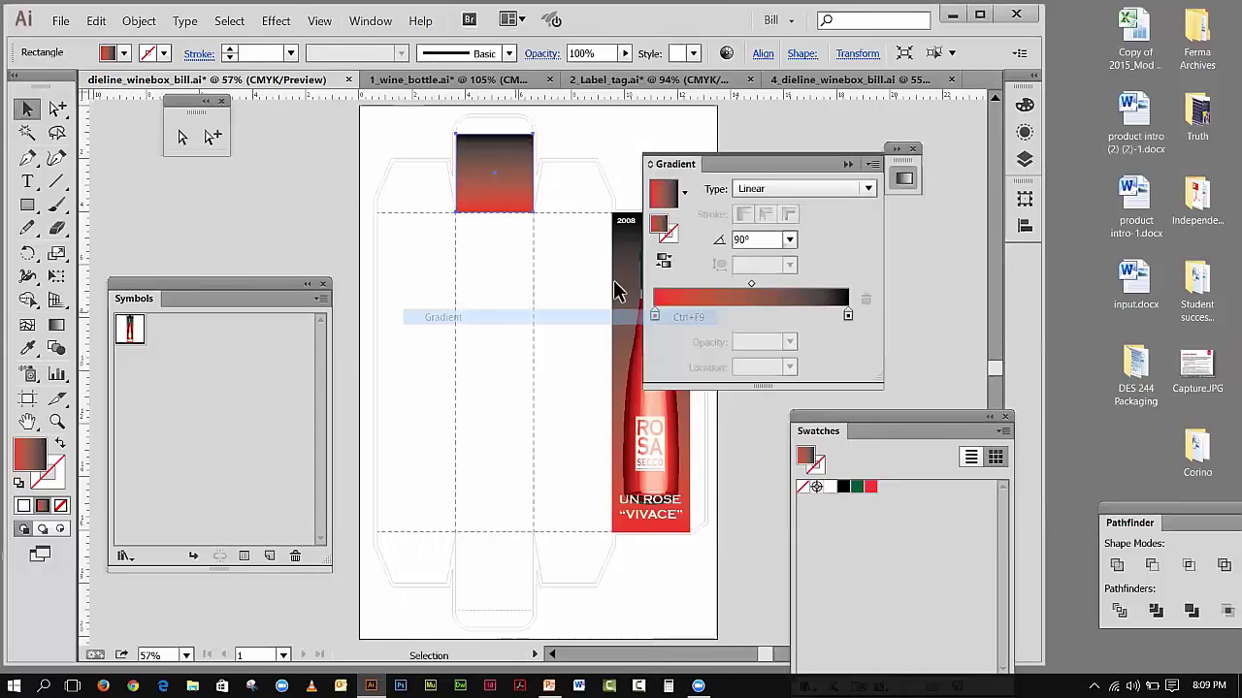
left_click_drag(674, 164, 778, 153)
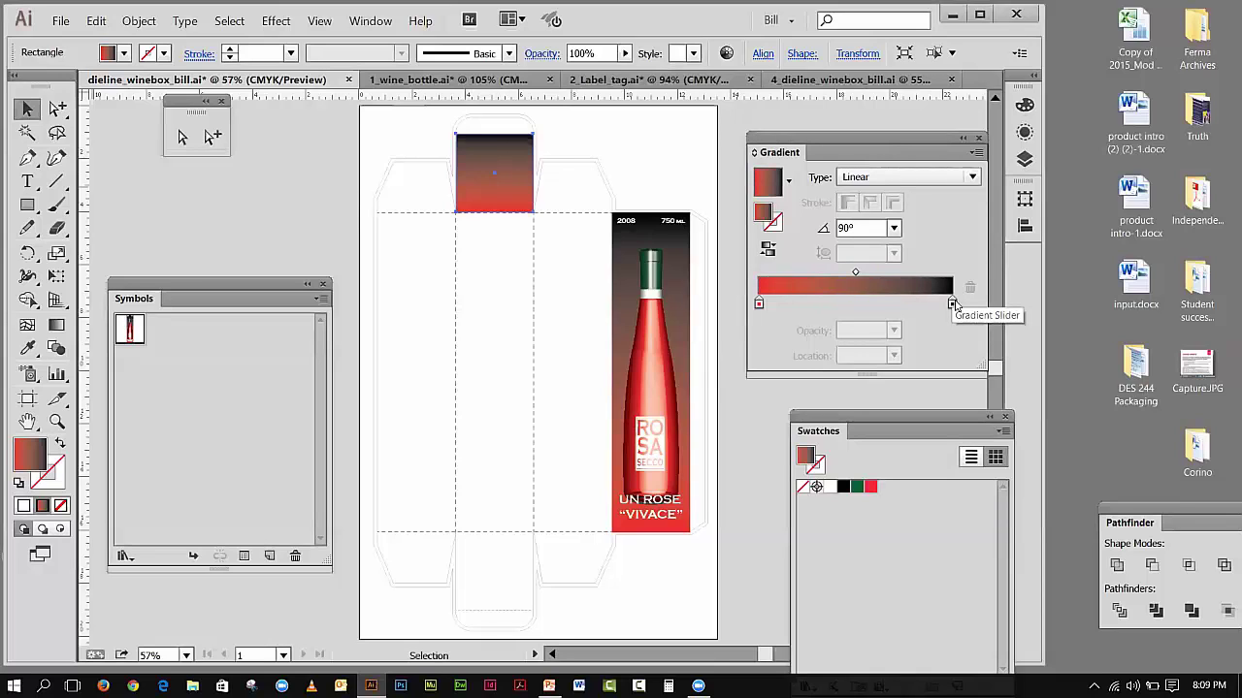
mouse_move(951, 303)
left_mouse_down()
mouse_move(759, 303)
mouse_move(952, 304)
left_mouse_up()
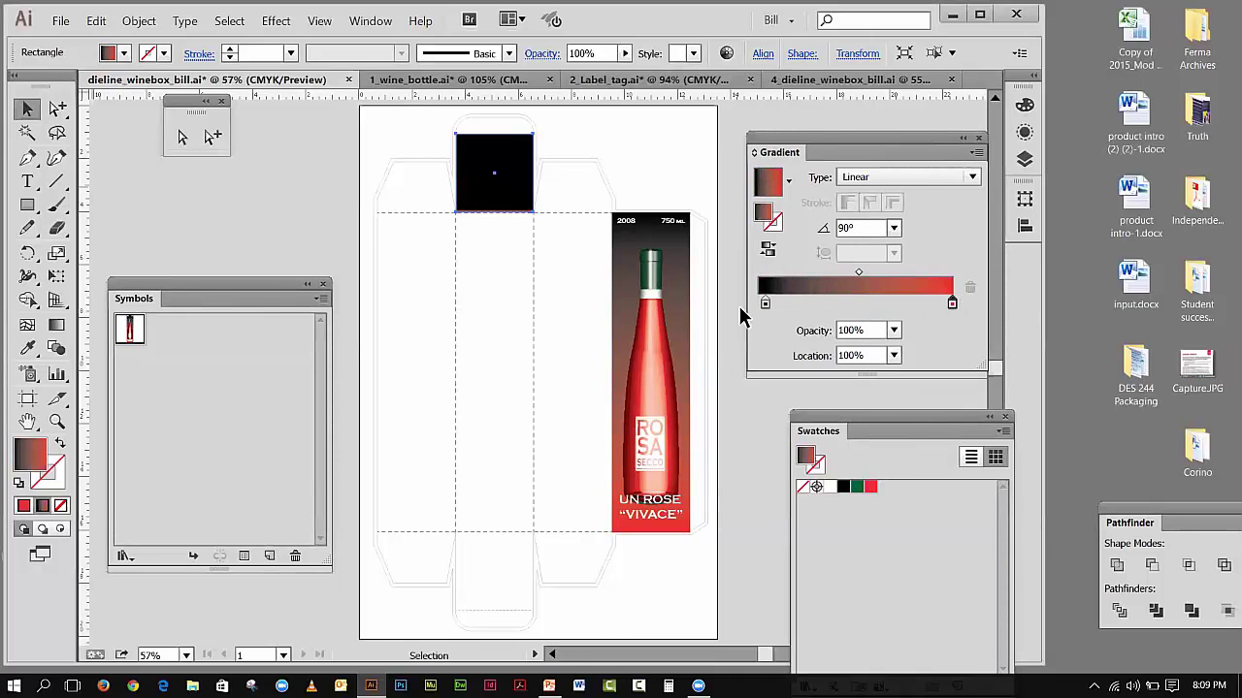
left_click_drag(764, 303, 758, 302)
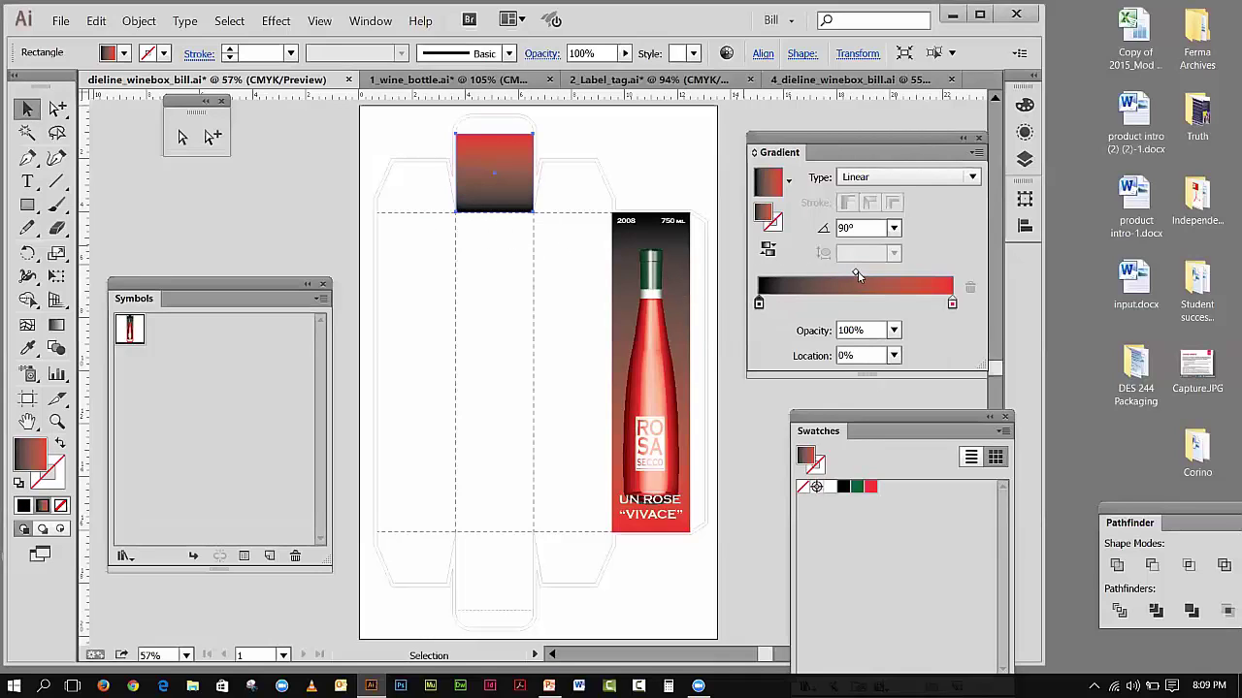
left_click_drag(857, 274, 878, 275)
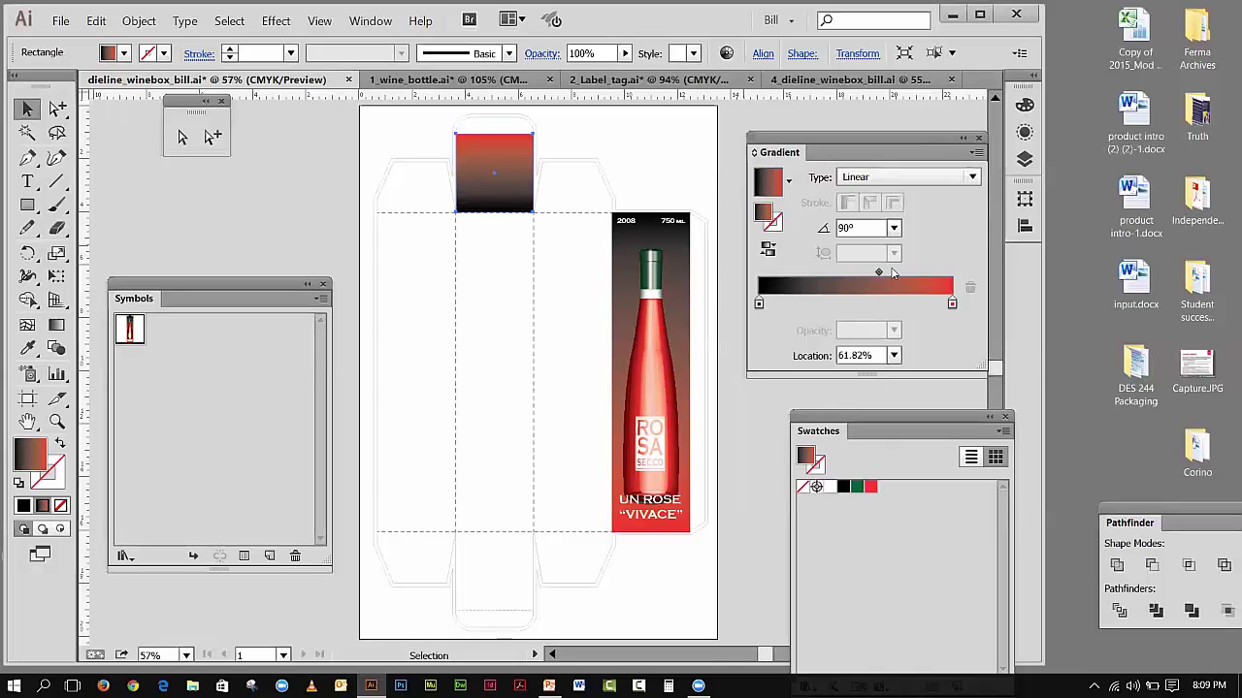
left_click_drag(878, 274, 857, 274)
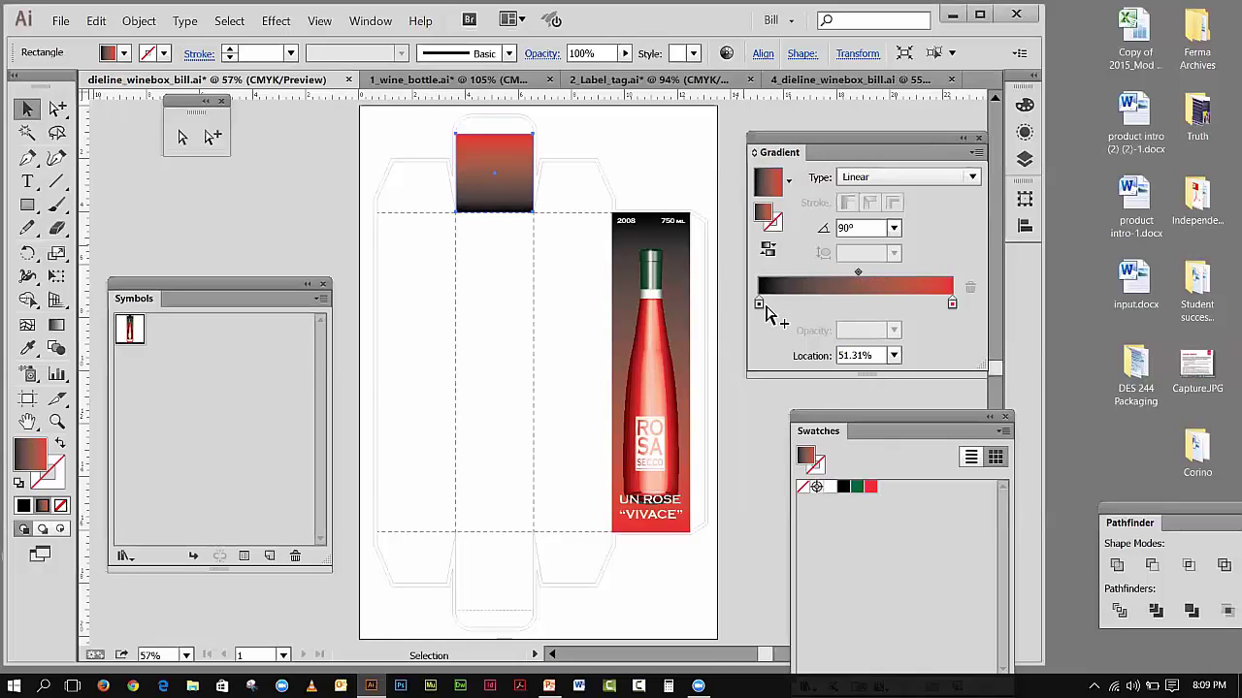
left_click_drag(759, 307, 771, 305)
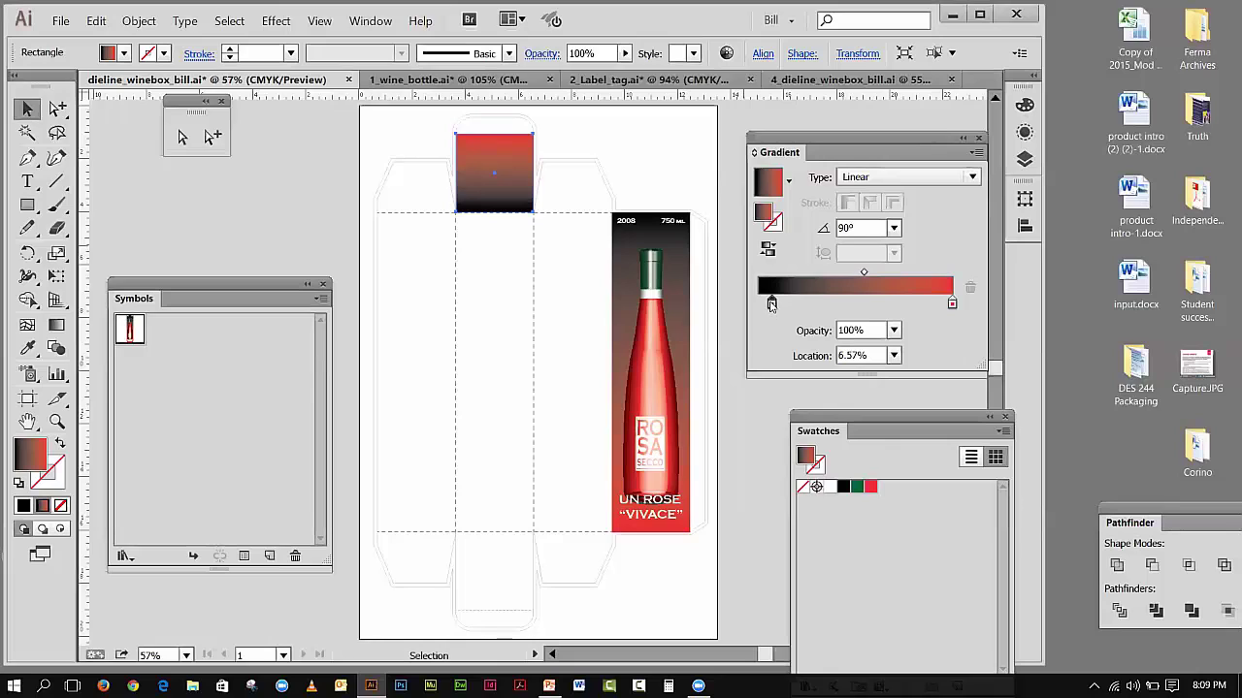
left_click_drag(867, 274, 882, 273)
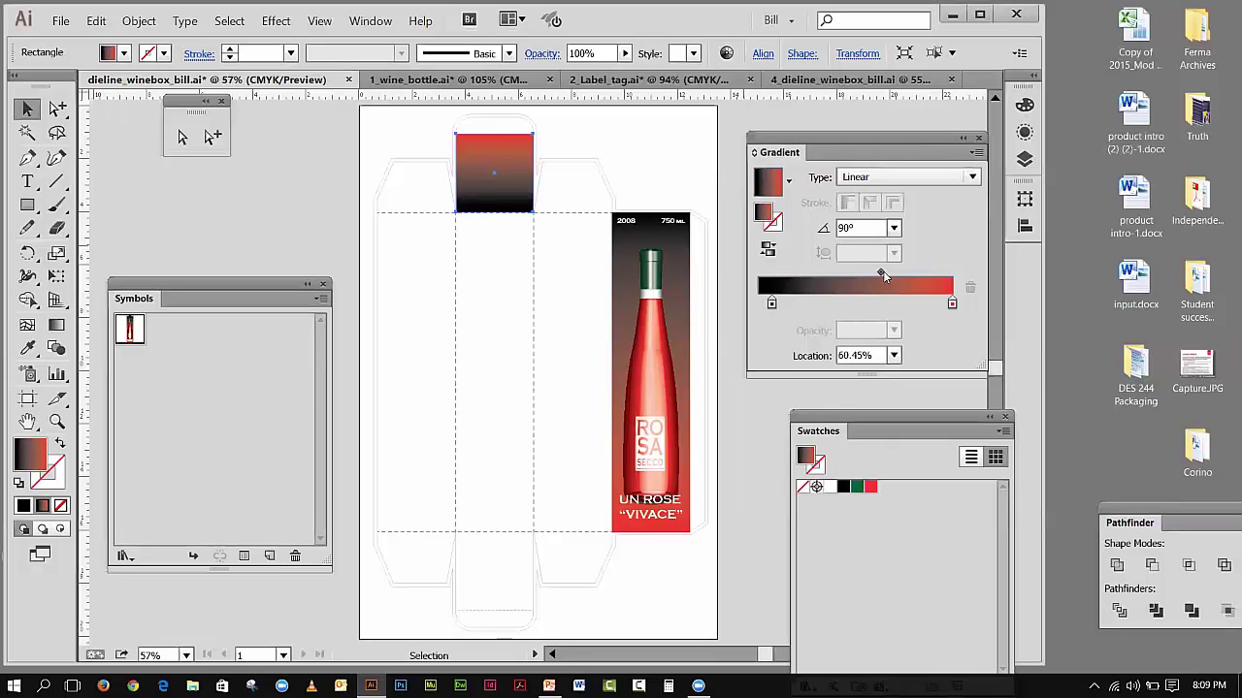
left_click_drag(771, 305, 757, 305)
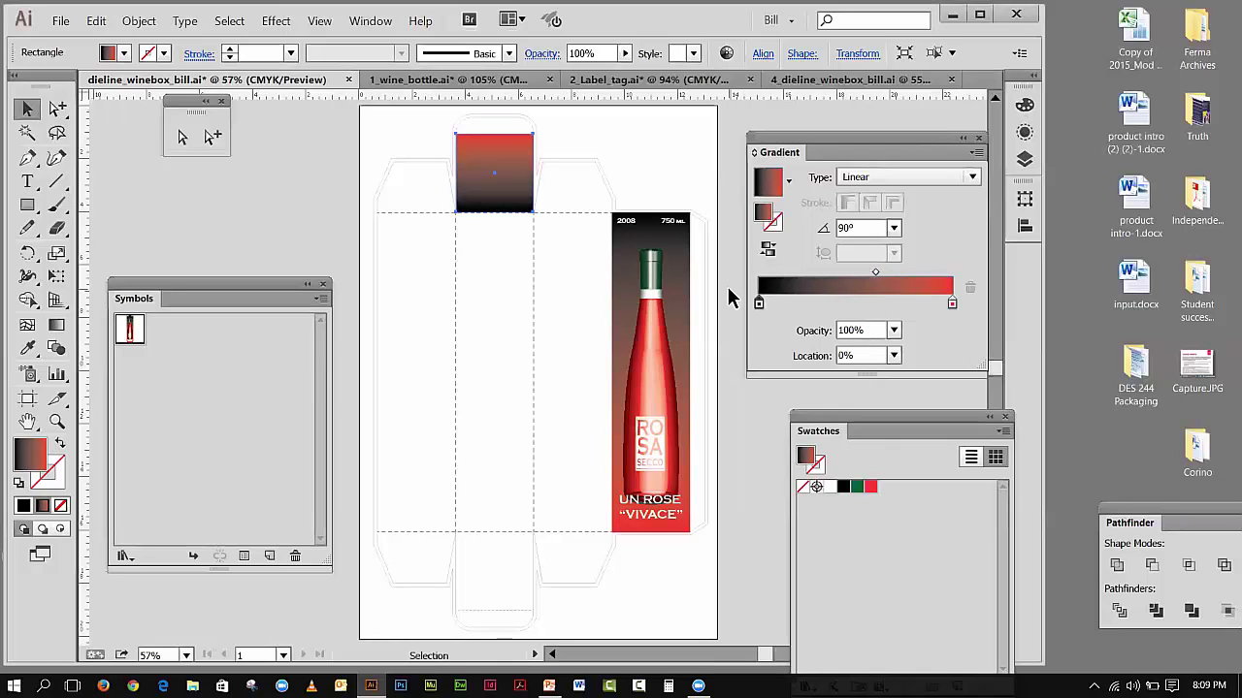
left_click(266, 161)
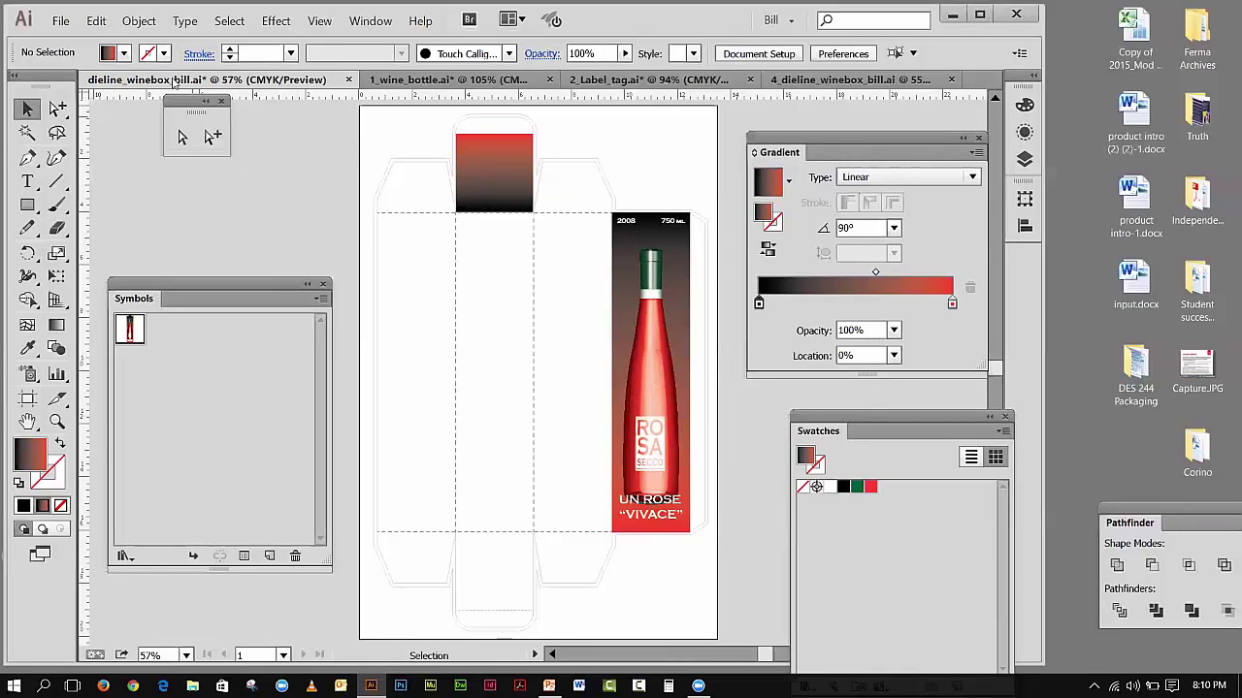
- Copy the ROSA SECCO label artwork from 1_wine_bottle.ai
left_click(441, 78)
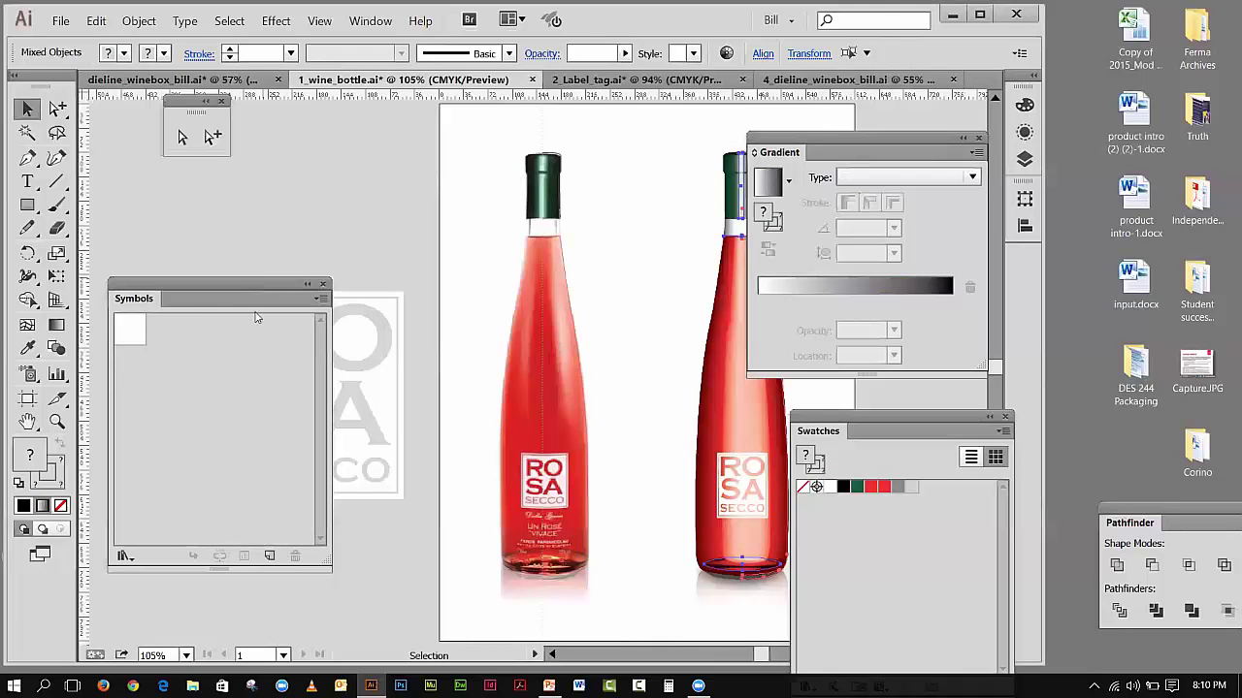
left_click_drag(256, 289, 179, 488)
left_click_drag(198, 256, 421, 470)
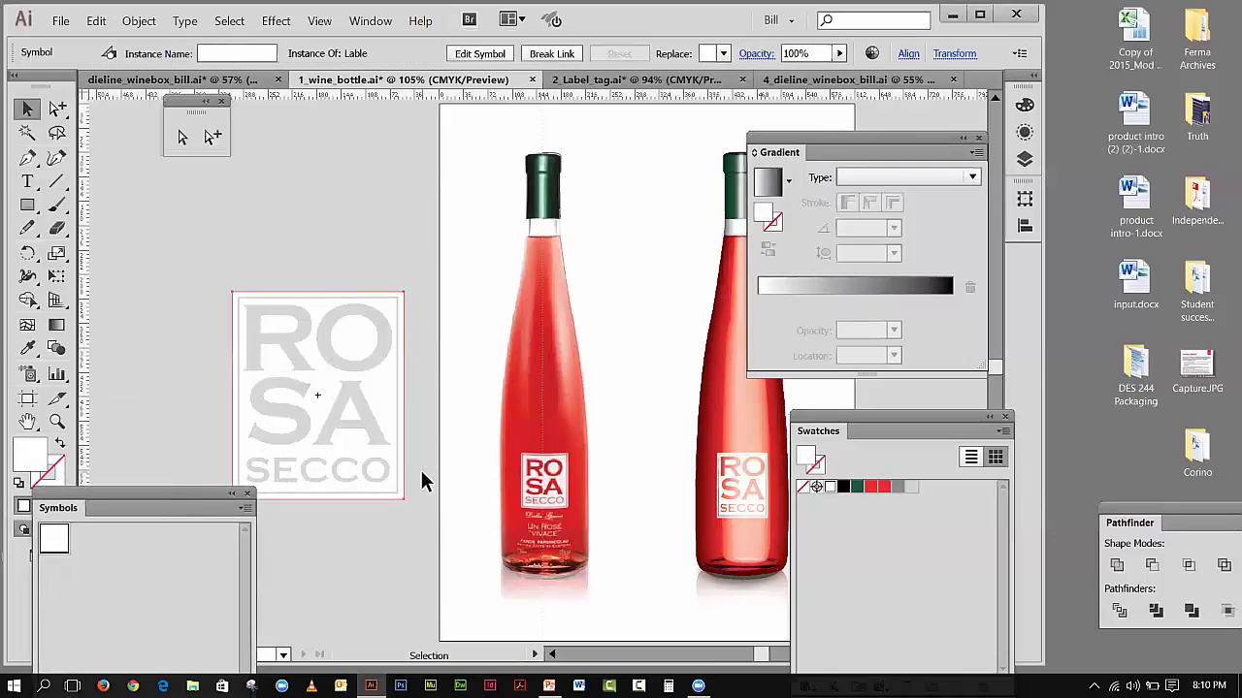
left_click(96, 21)
left_click(116, 91)
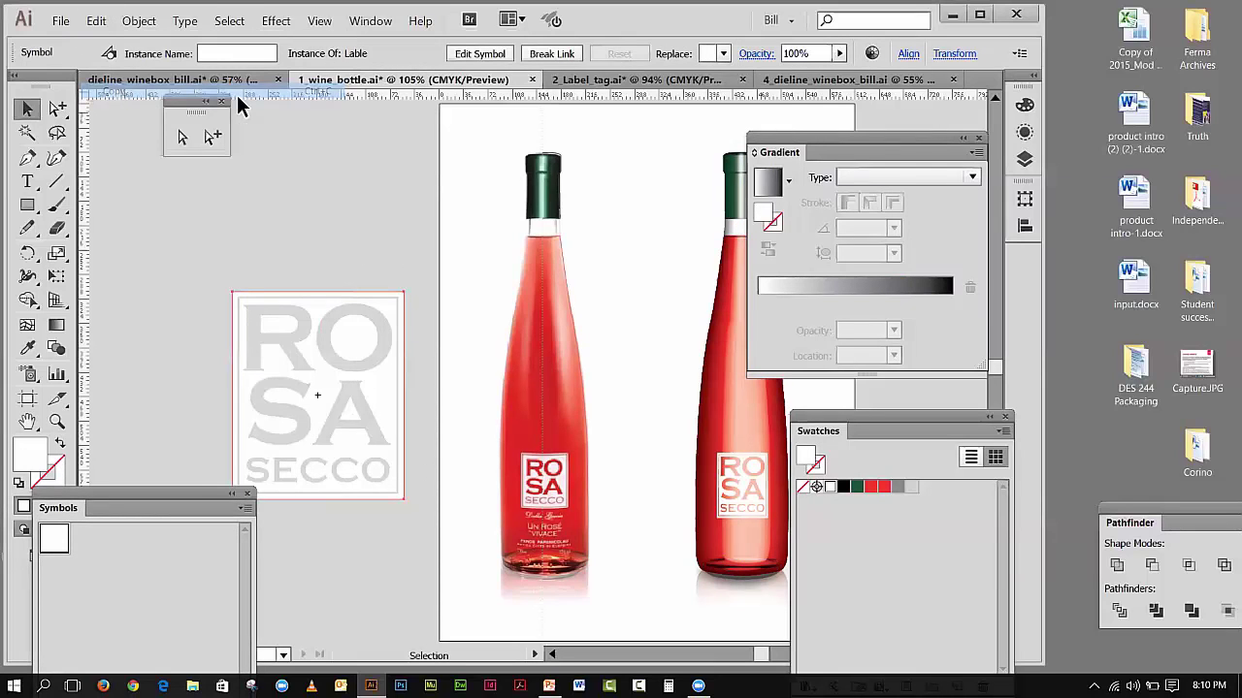
- Paste the label into the dieline document and move the swatches aside
left_click(175, 81)
left_click(97, 21)
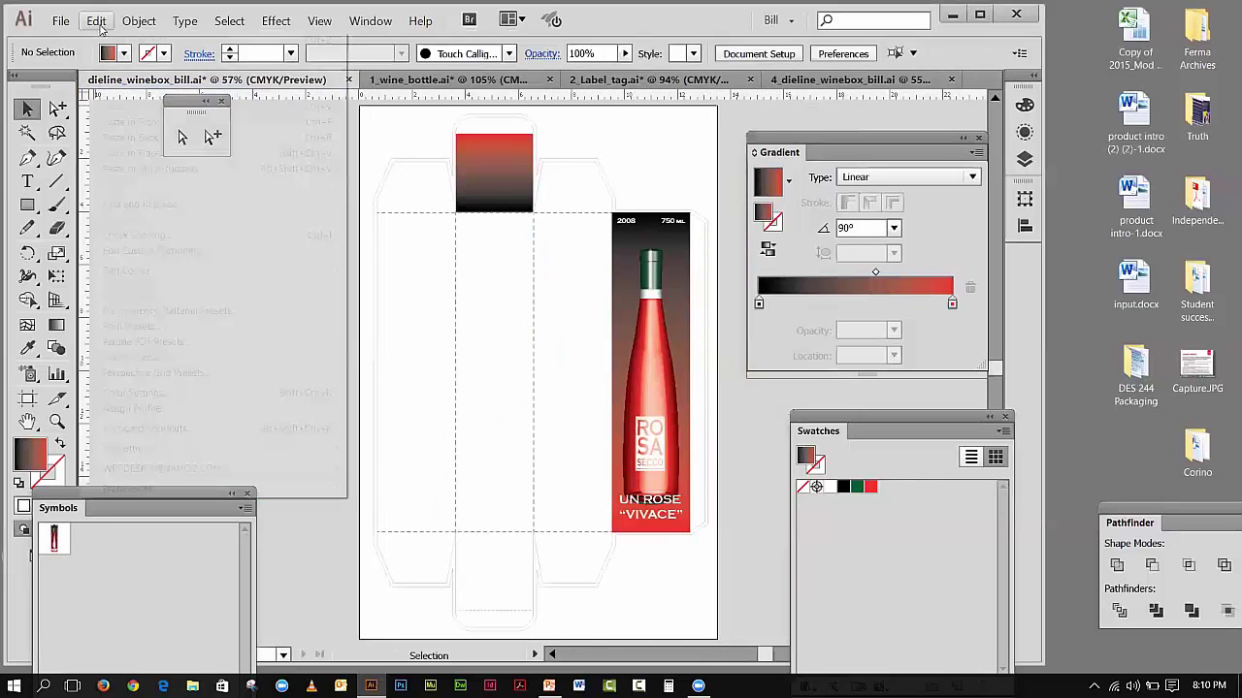
left_click(237, 105)
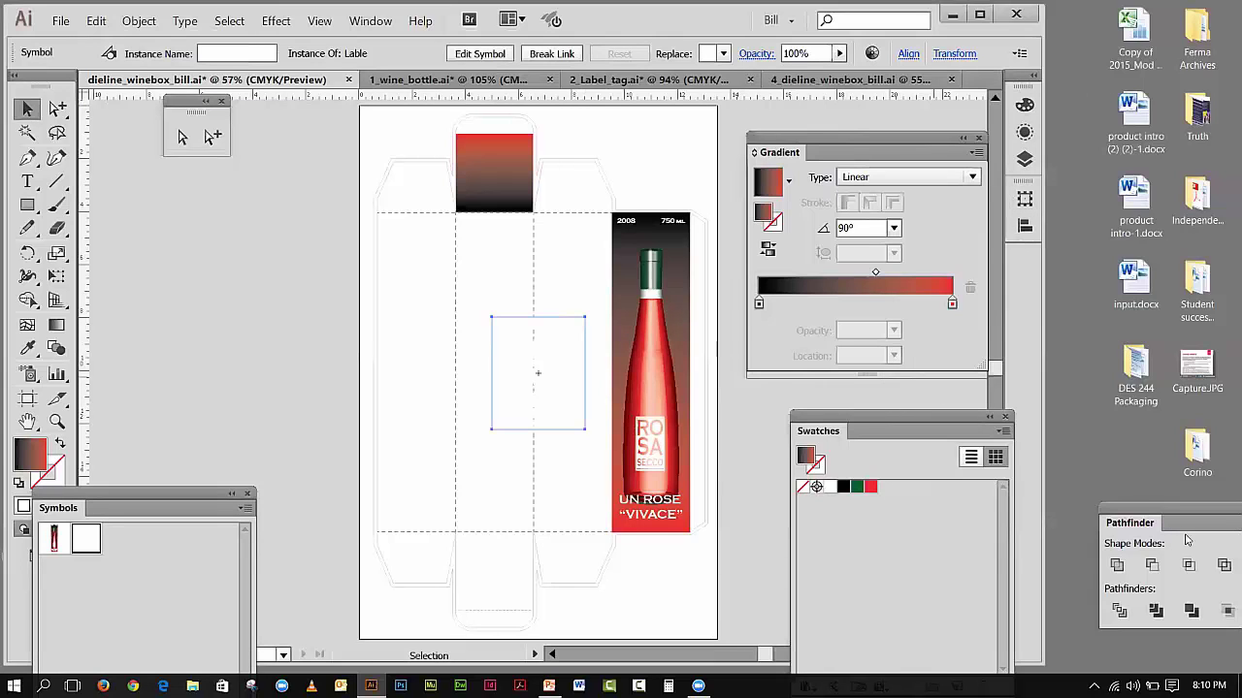
left_click_drag(955, 415, 1134, 444)
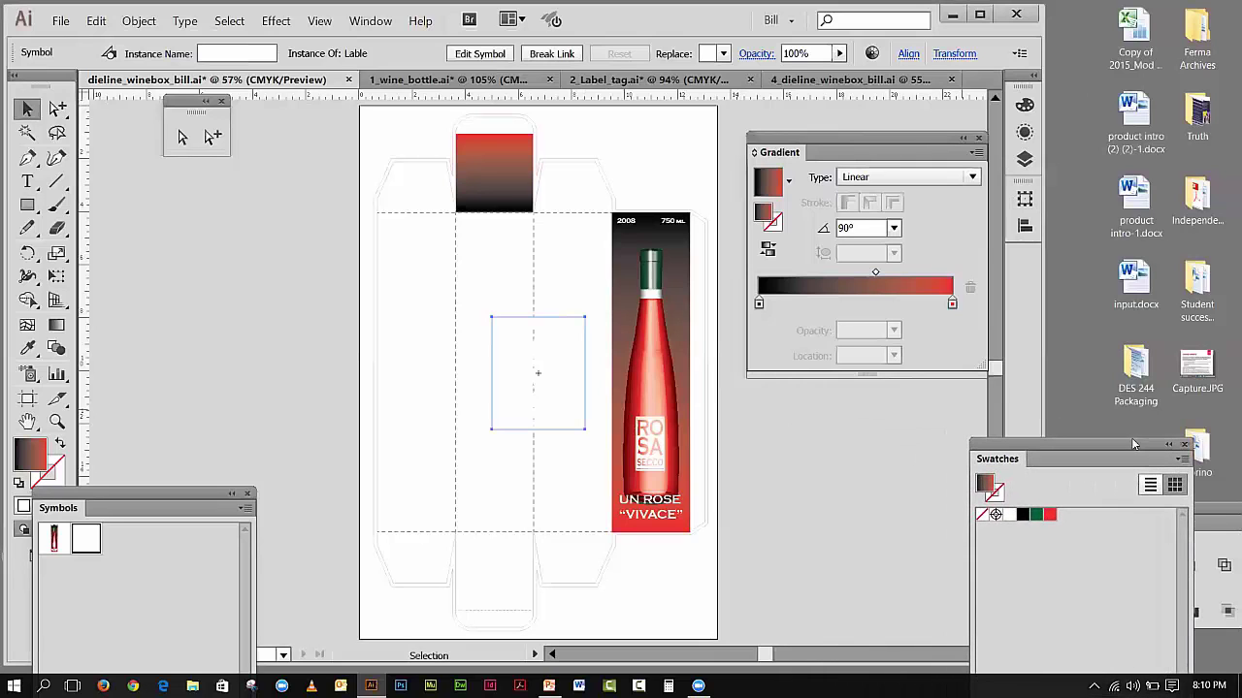
left_click(371, 21)
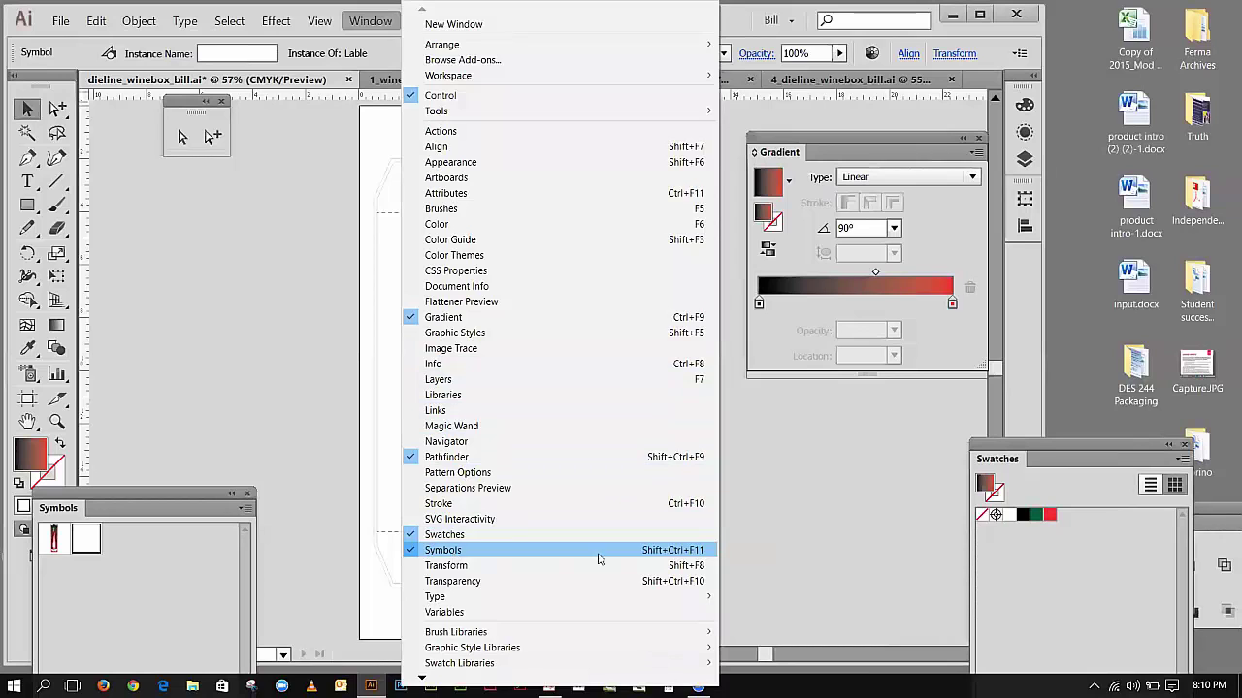
left_click(801, 529)
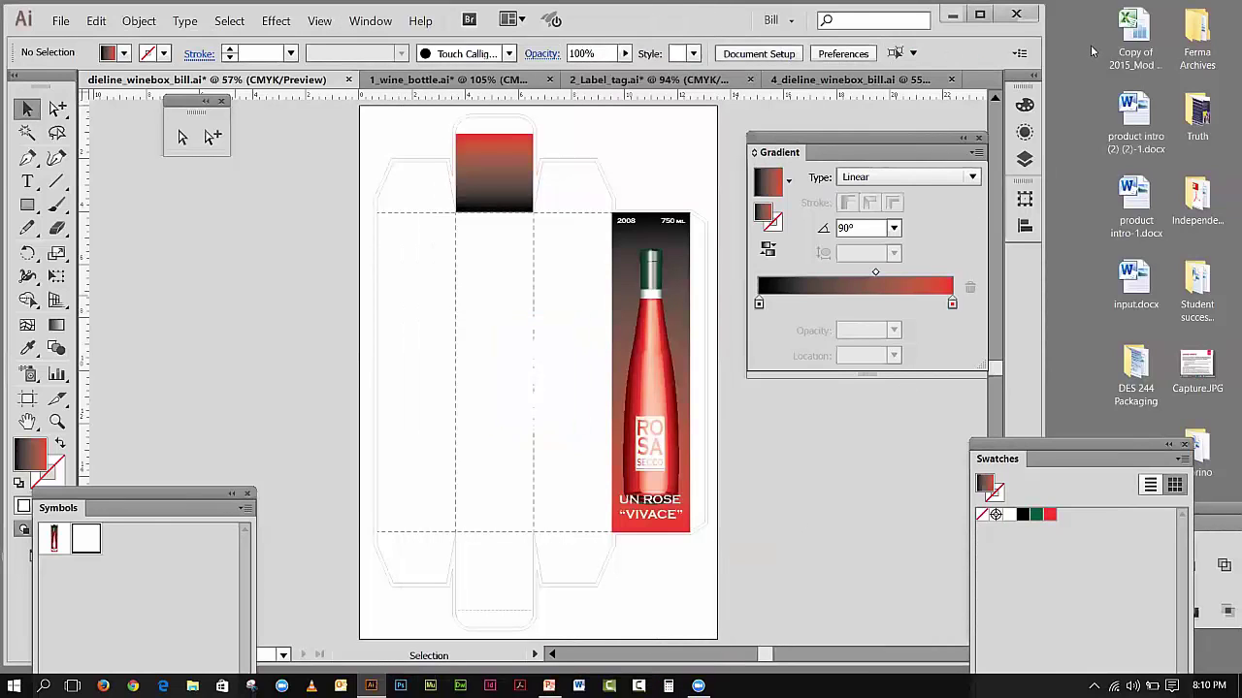
- Place a Lable symbol instance from the Symbols panel onto the gradient top flap
mouse_move(835, 141)
left_mouse_down()
mouse_move(812, 353)
mouse_move(824, 127)
left_mouse_up()
left_click_drag(92, 493, 830, 392)
left_click_drag(574, 374, 529, 335)
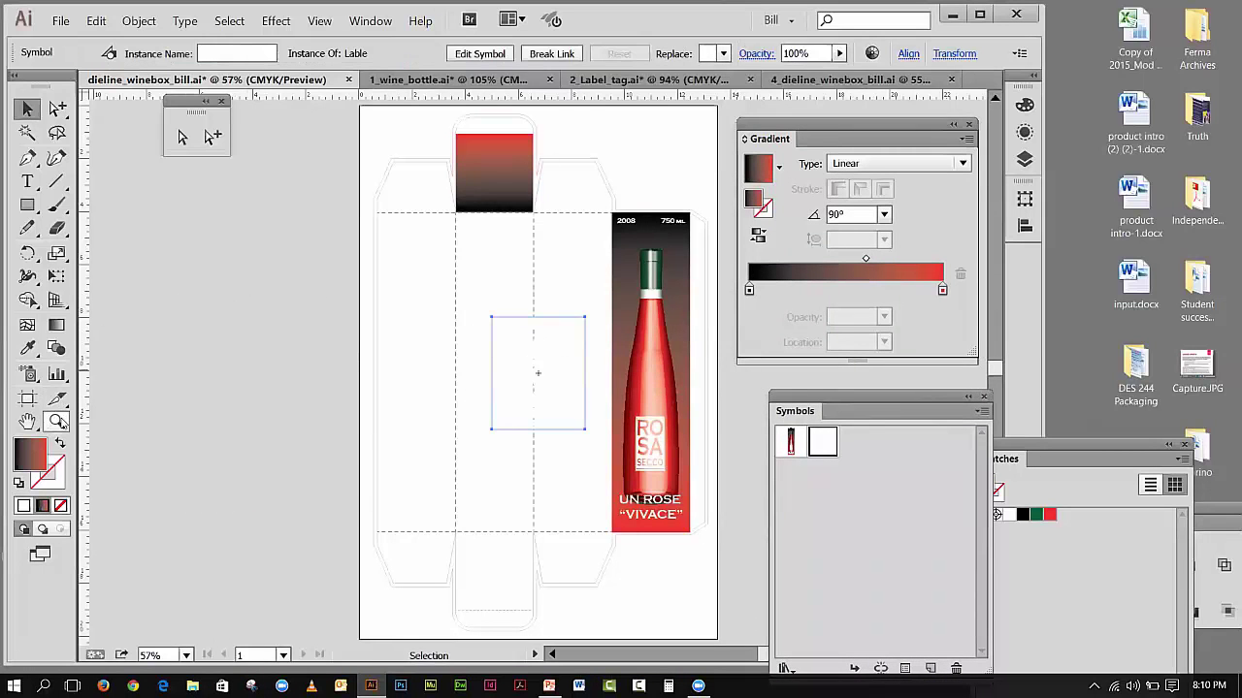
left_click_drag(566, 320, 527, 158)
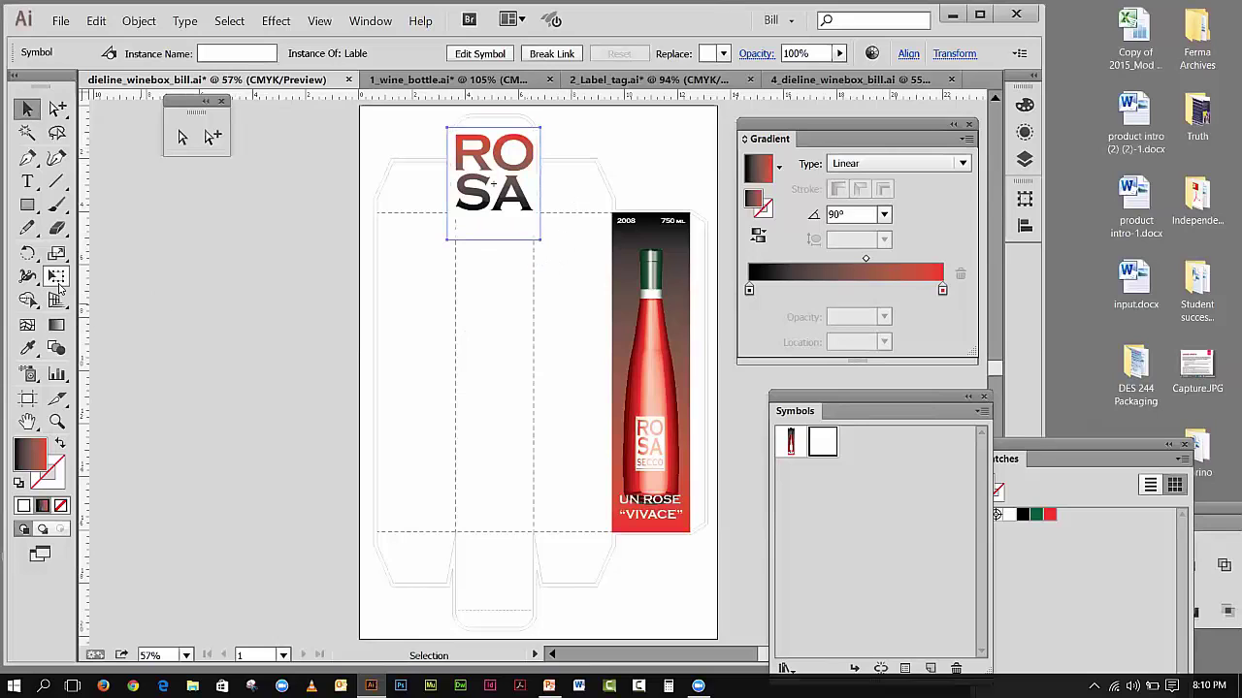
- Rotate the ROSA label 180° with Free Transform and shrink it to fit the flap
key("e")
left_click_drag(548, 288, 464, 120)
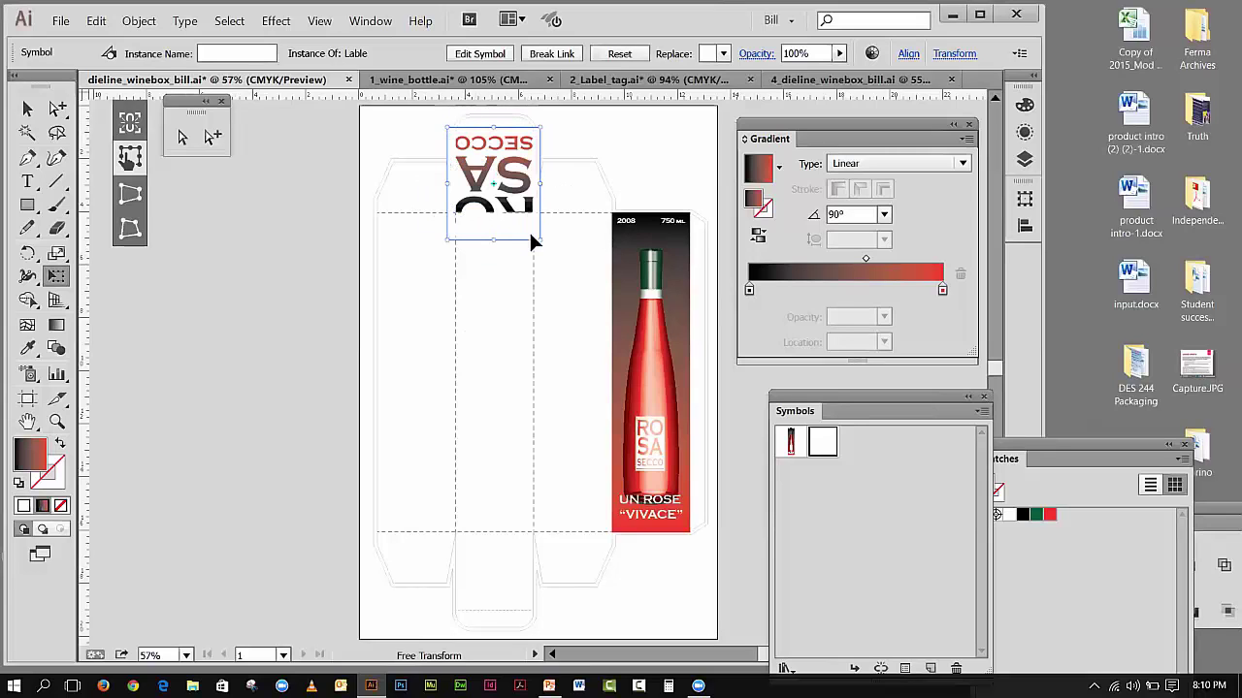
left_click_drag(536, 237, 524, 207)
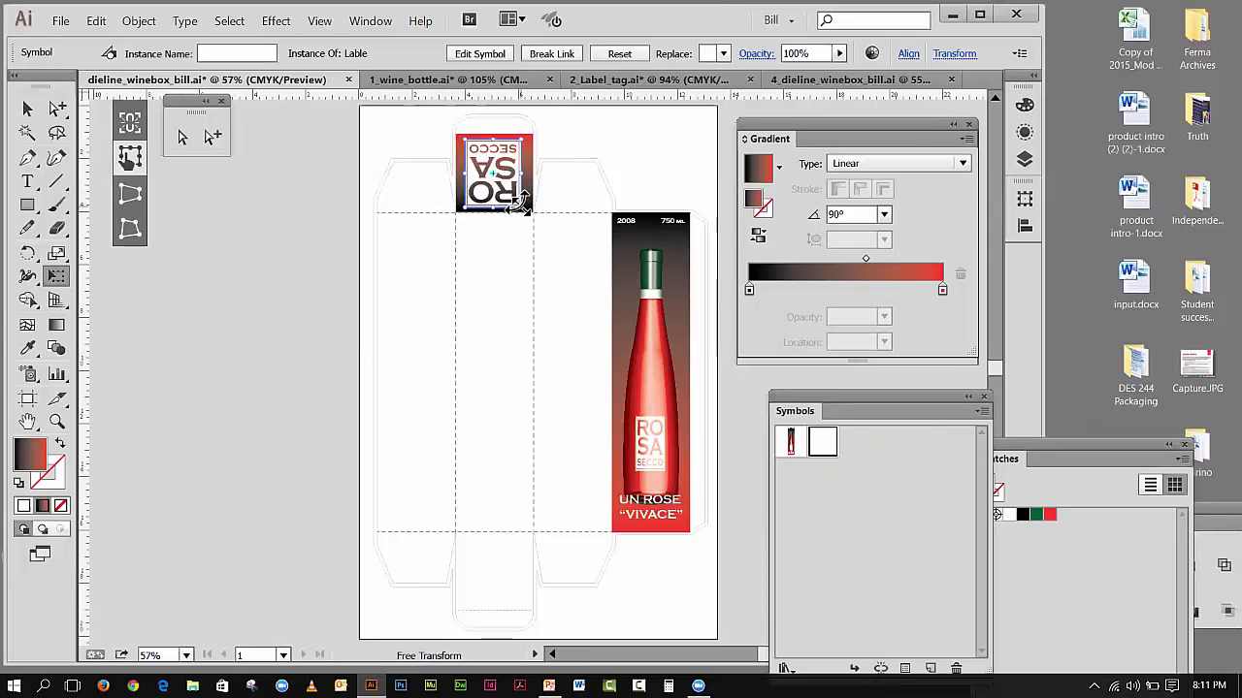
left_click_drag(521, 202, 516, 197)
left_click(27, 109)
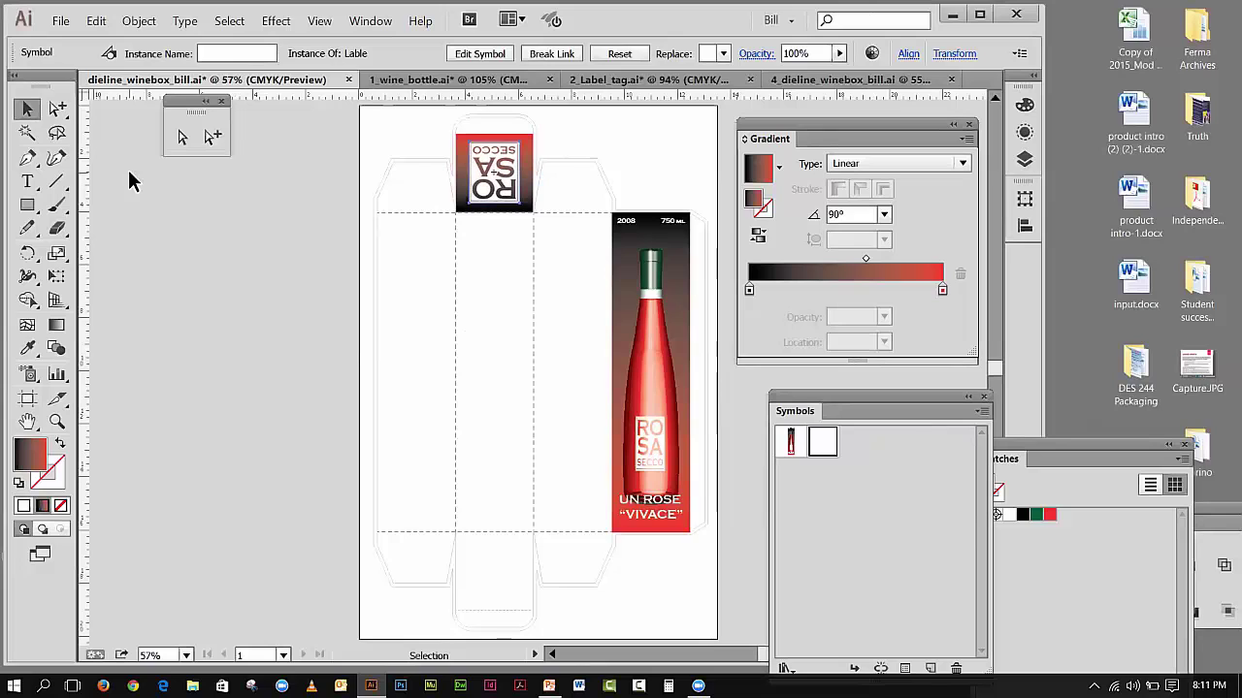
- Show the Layers panel with the dieline and ARTWORK layers, and browse the Object and View menus
left_click(168, 191)
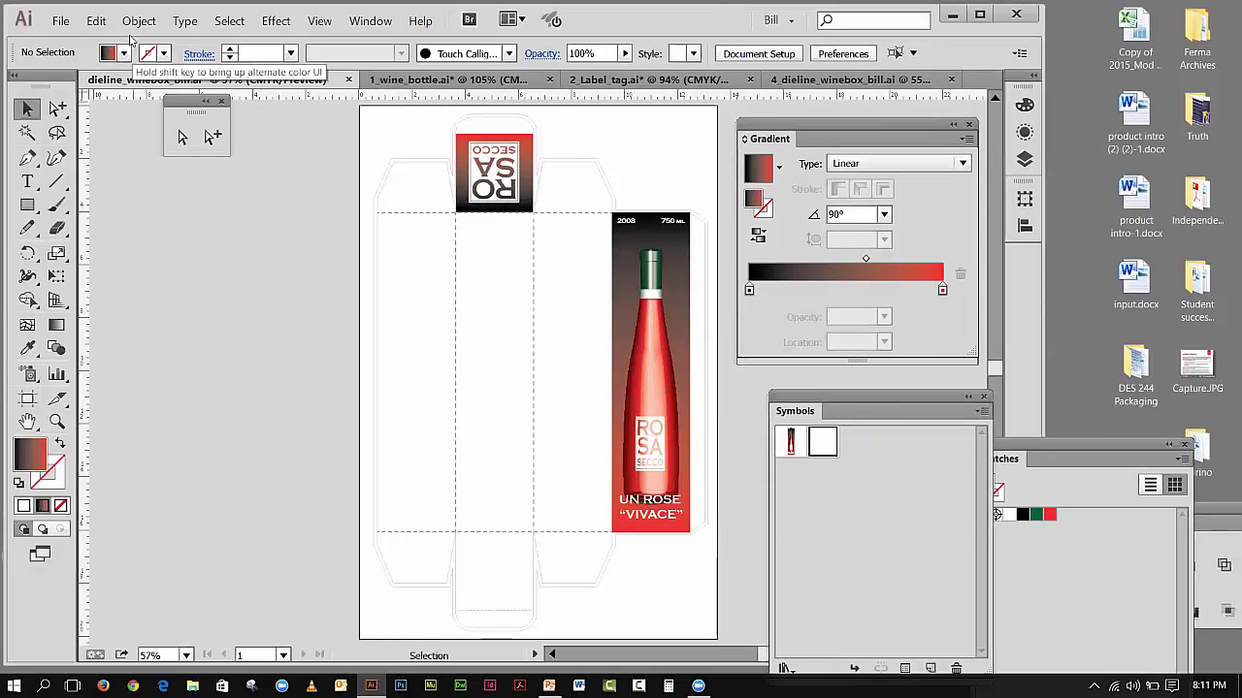
left_click(1025, 159)
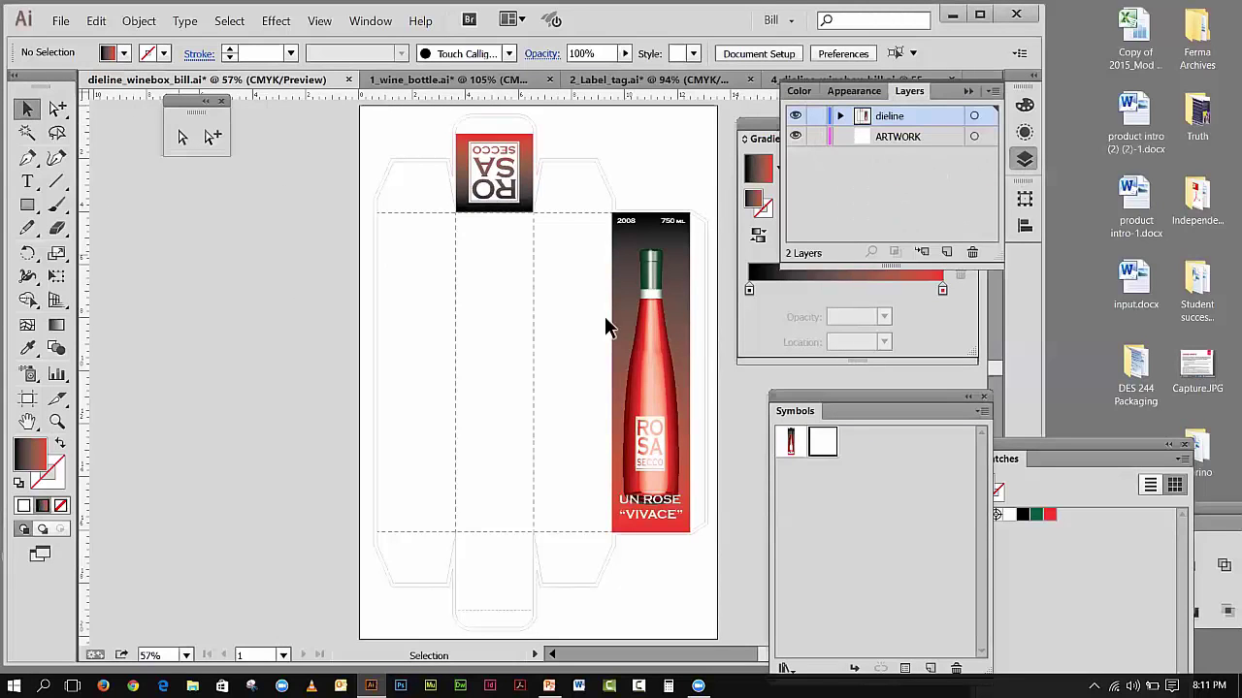
left_click(138, 21)
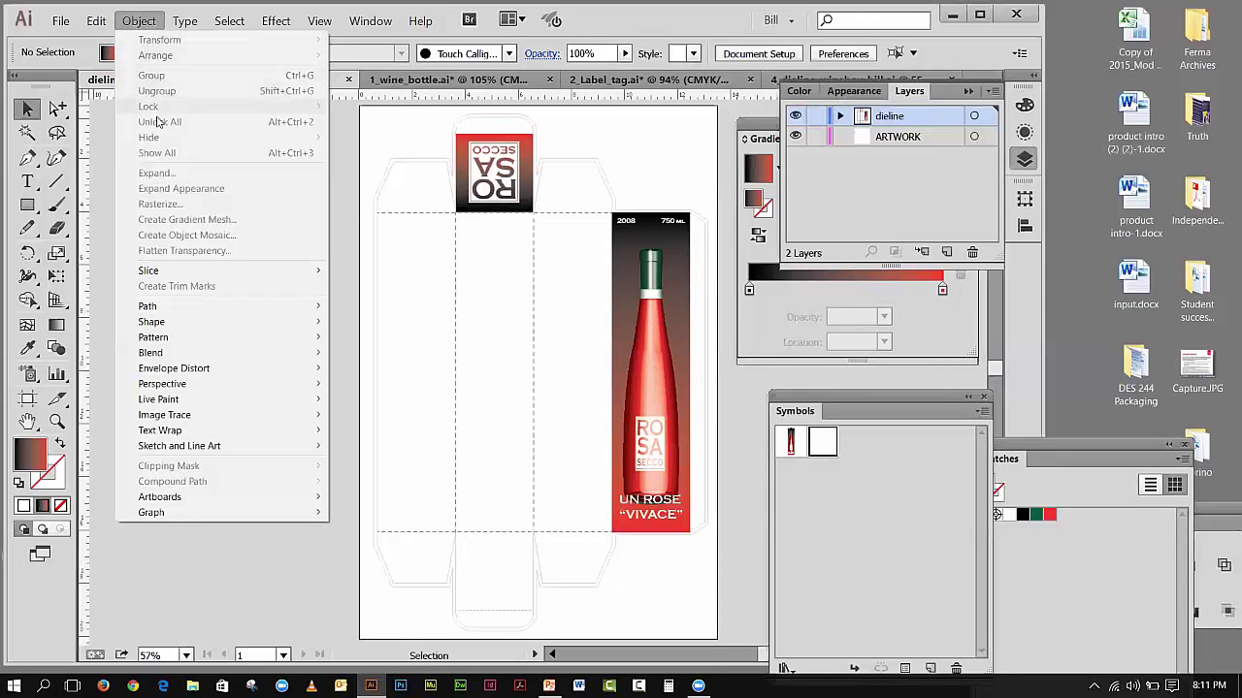
left_click(618, 337)
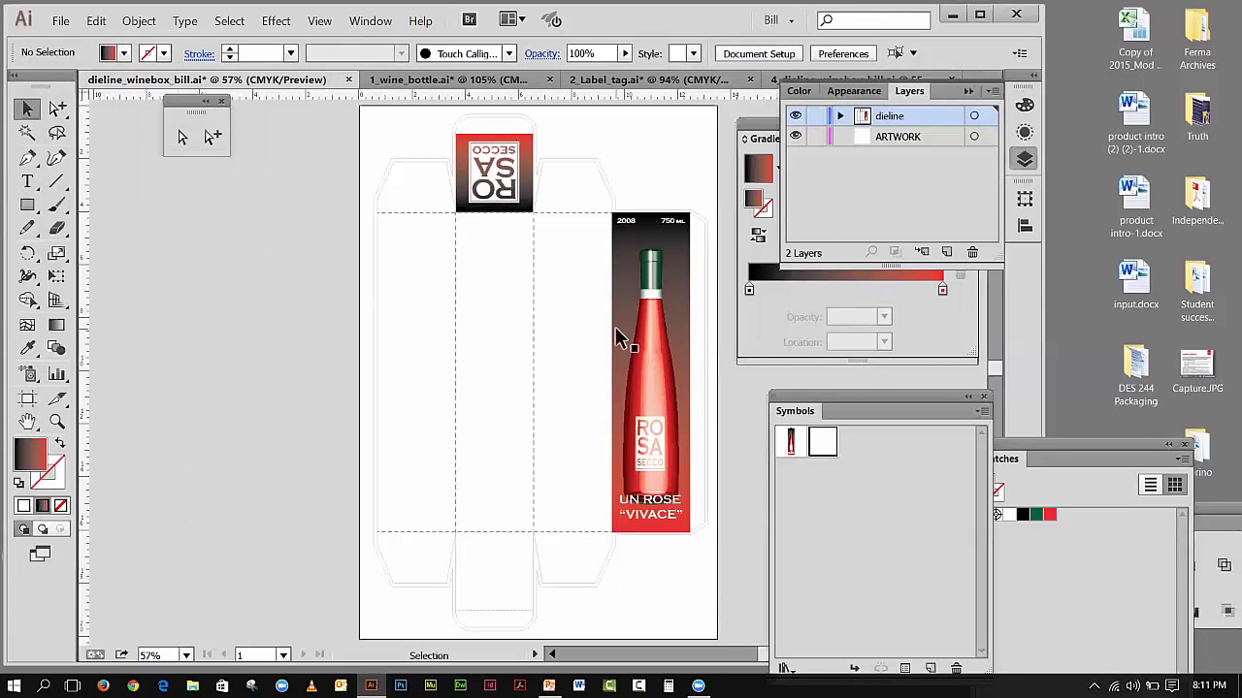
left_click(319, 20)
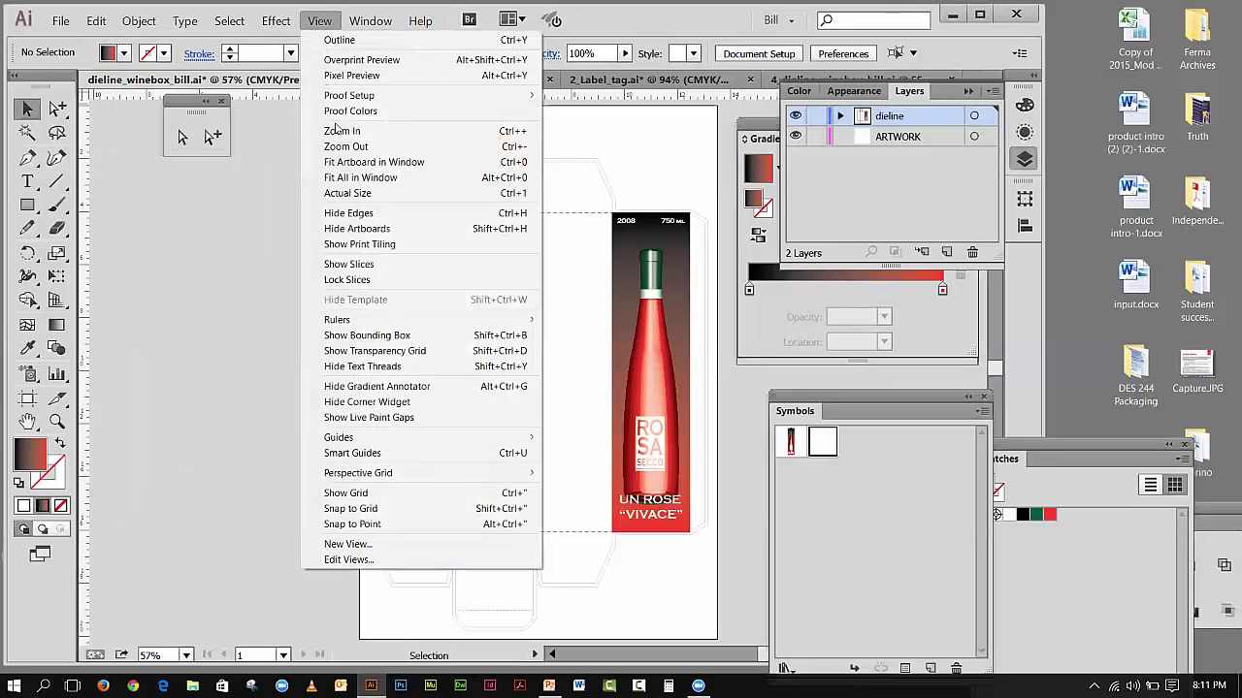
left_click(646, 313)
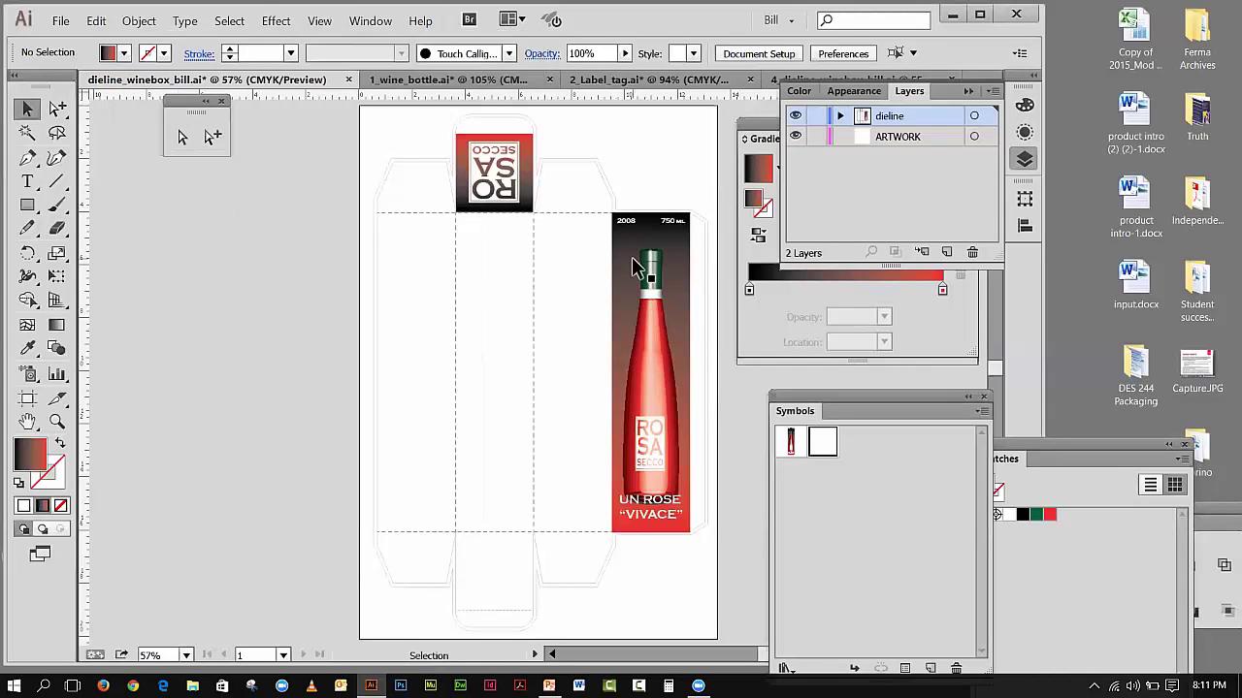
left_click(150, 22)
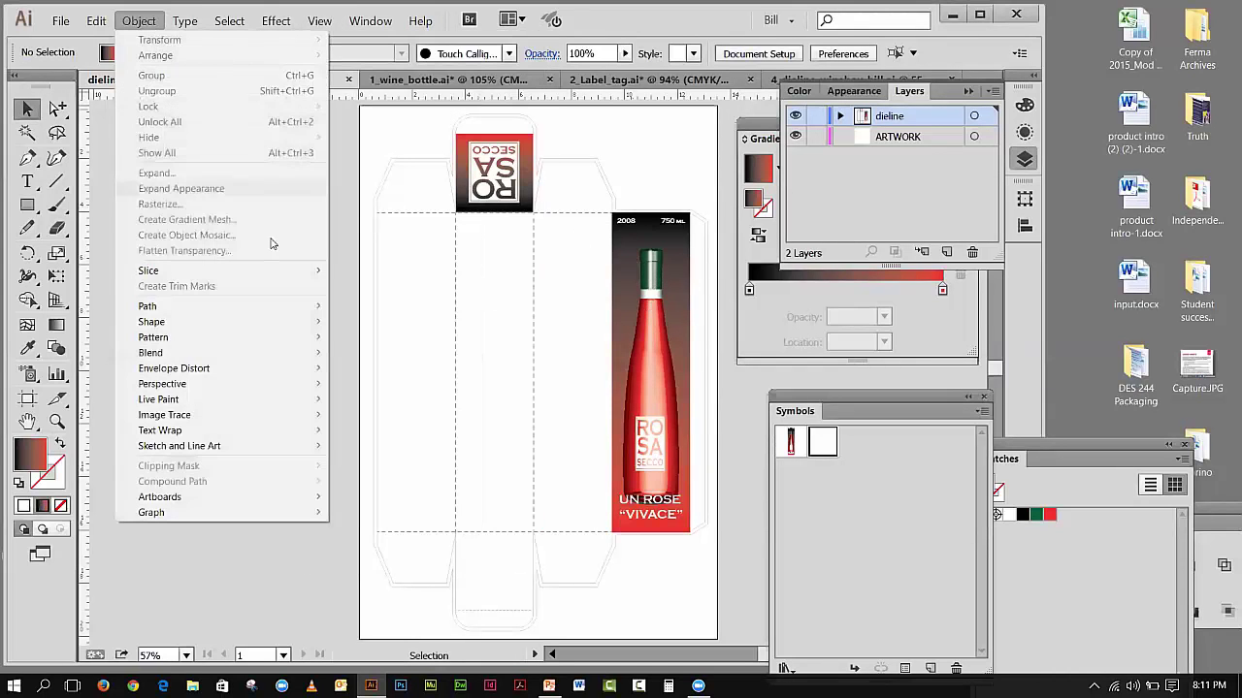
left_click(404, 322)
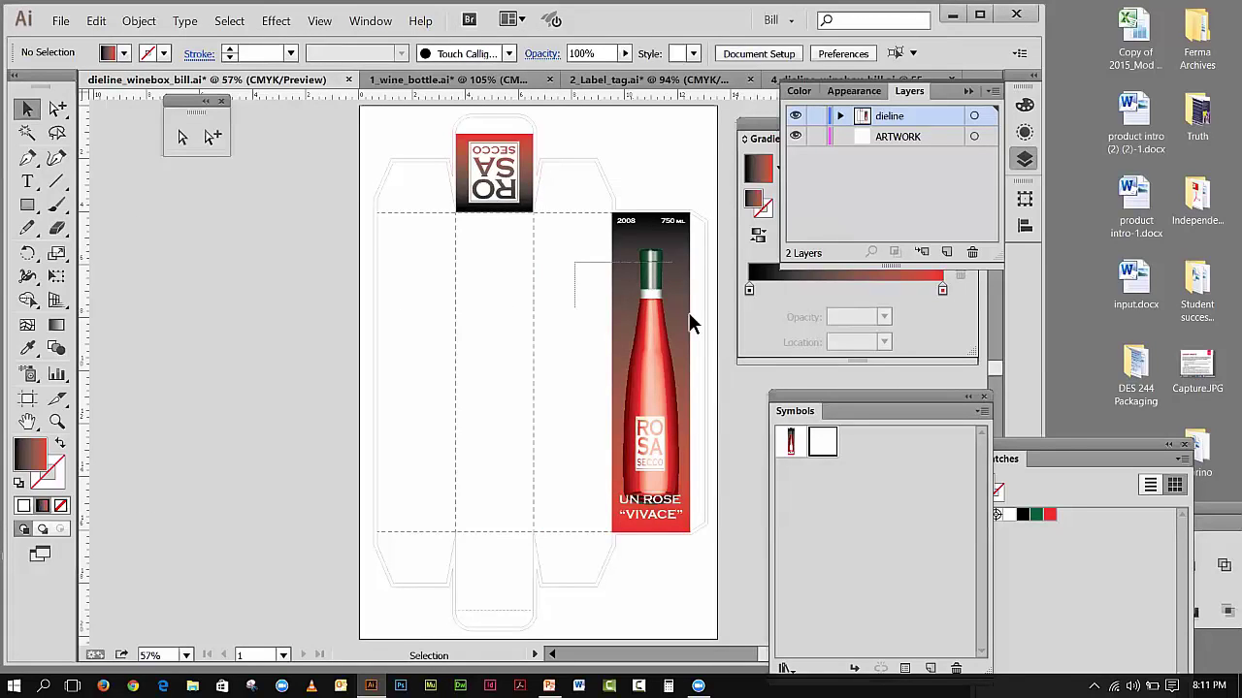
- Alt-drag a copy of the Front bottle symbol onto the centre panel beside the original
key("ctrl+a")
left_click(642, 165)
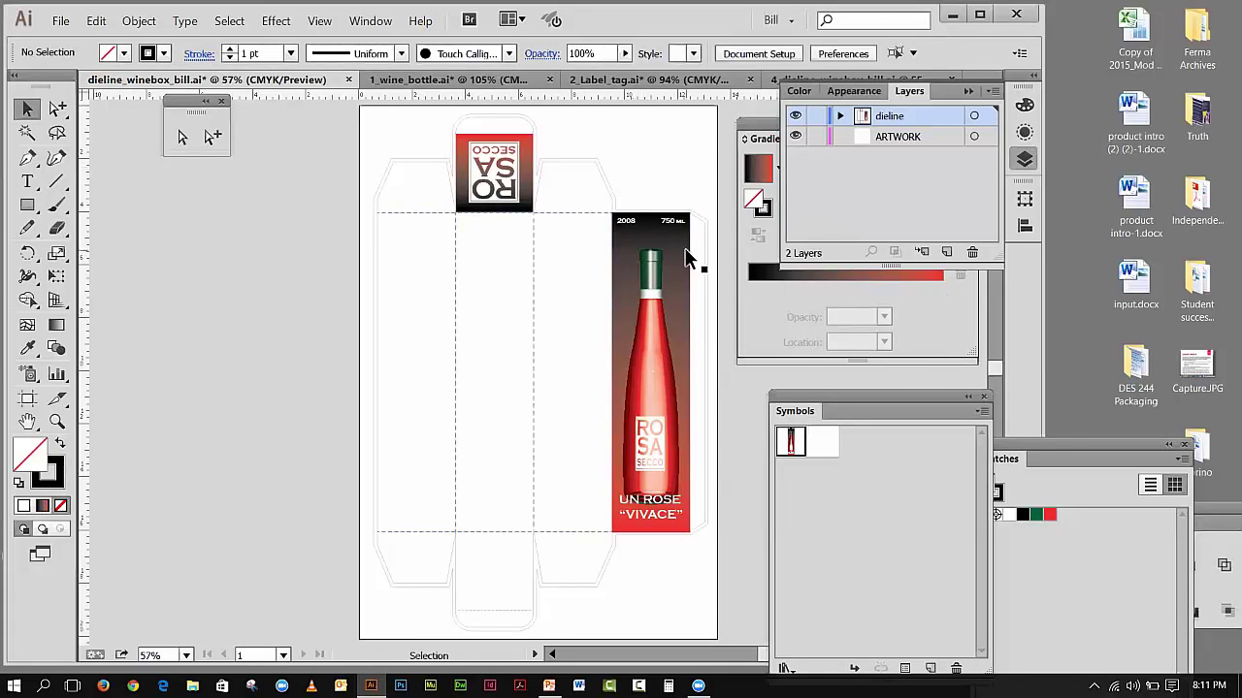
left_click(689, 262)
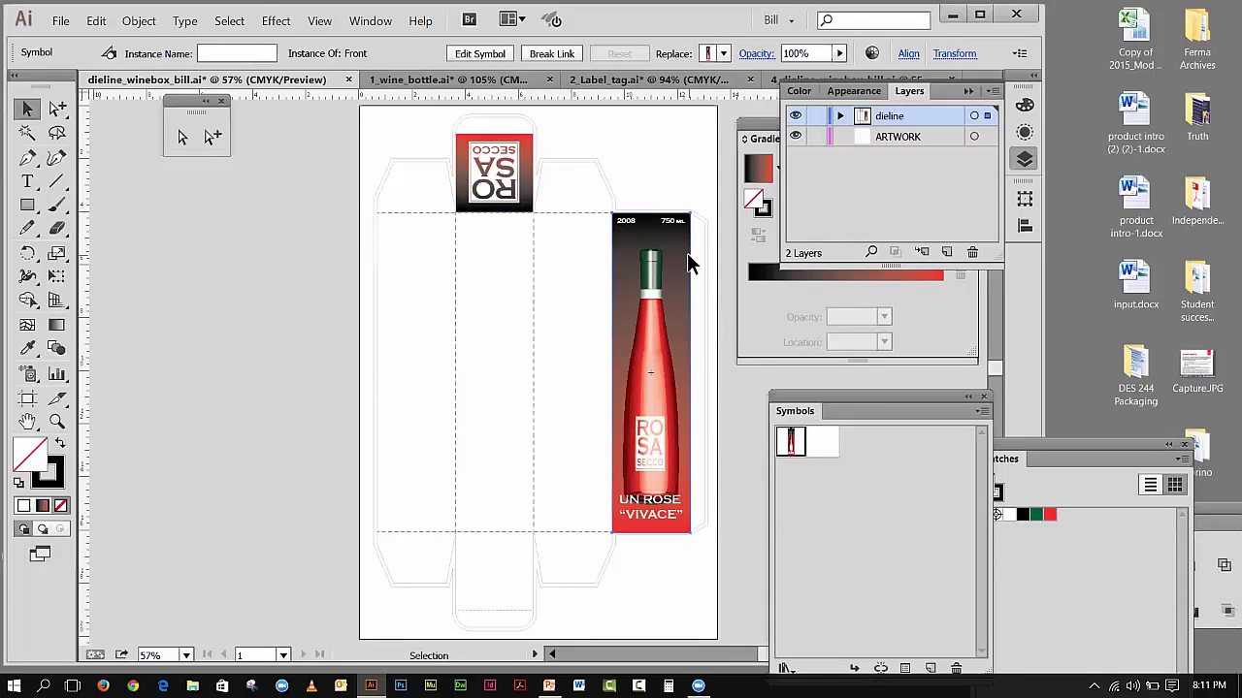
left_click_drag(687, 256, 534, 260)
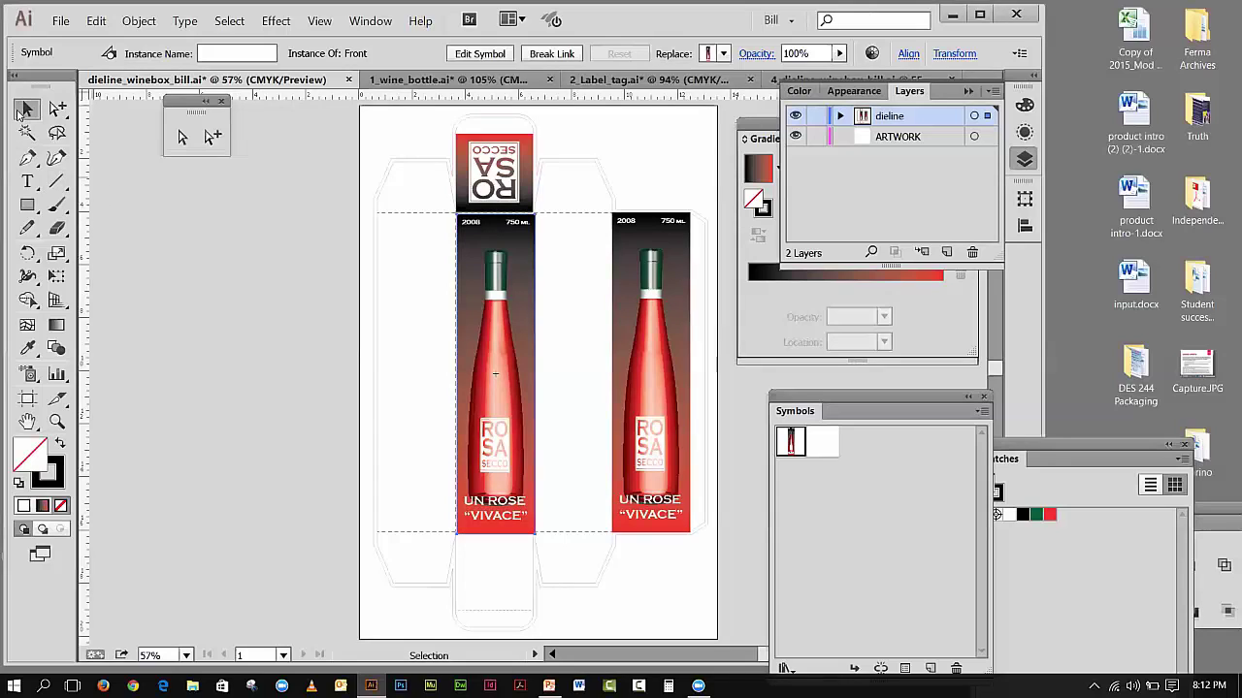
left_click(146, 198)
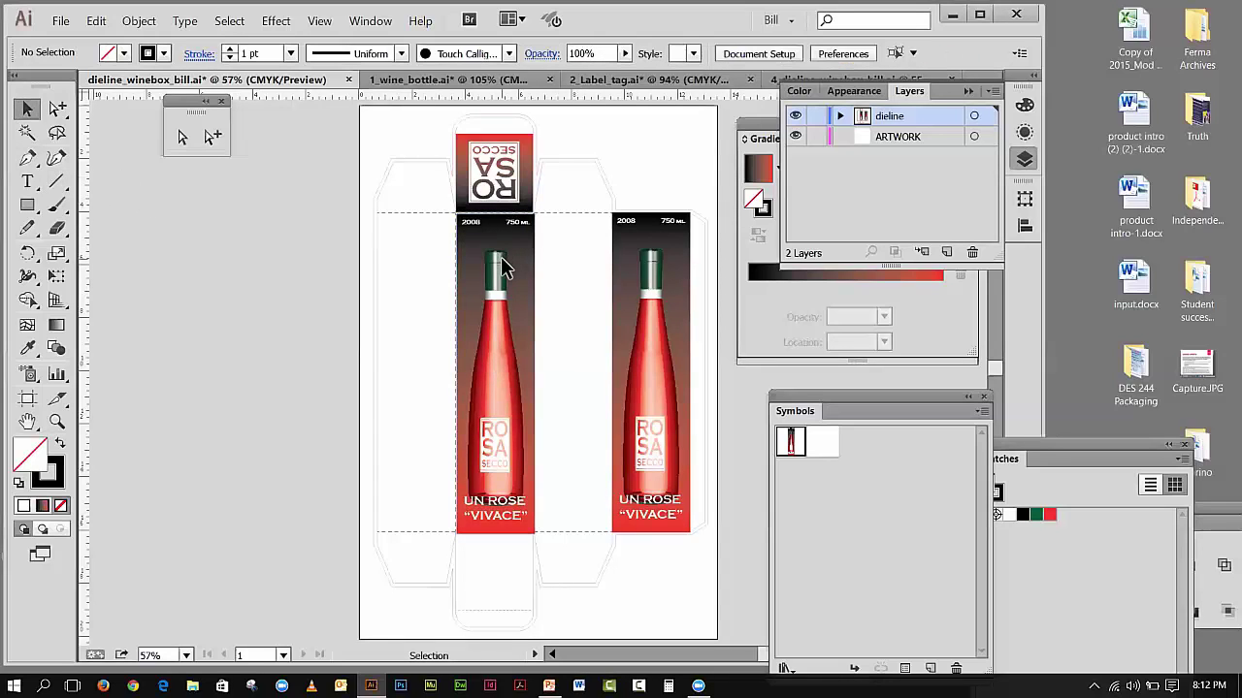
left_click(501, 256)
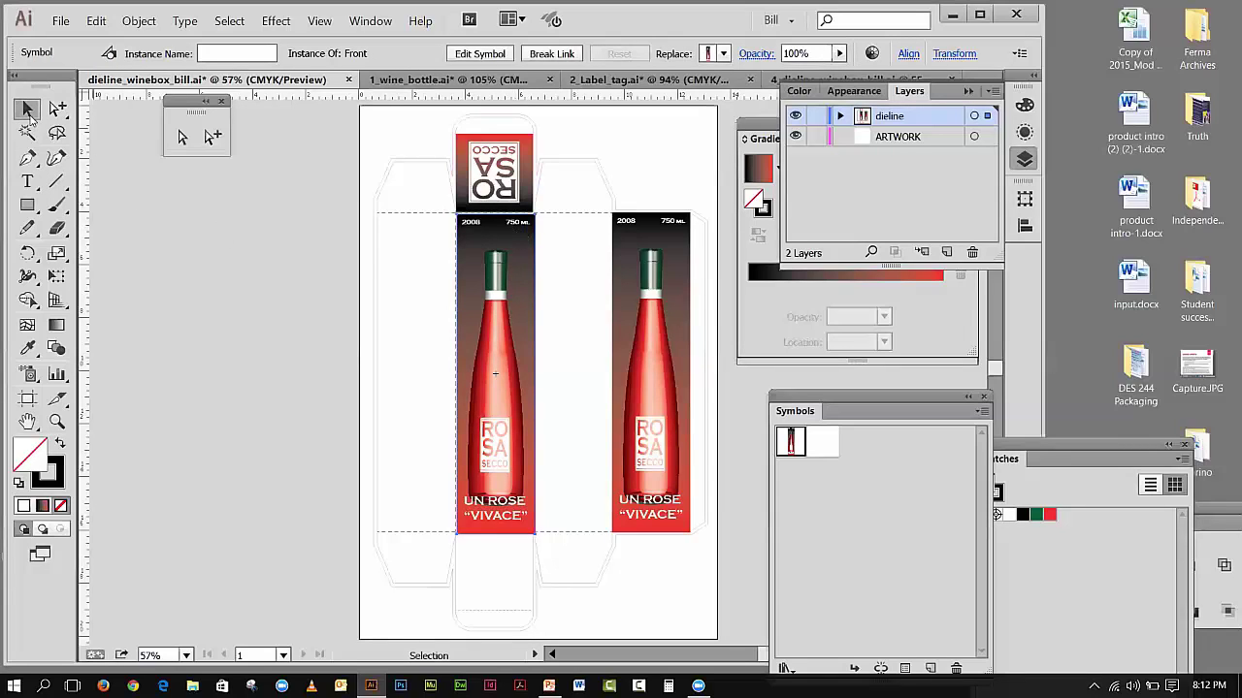
left_click(127, 222)
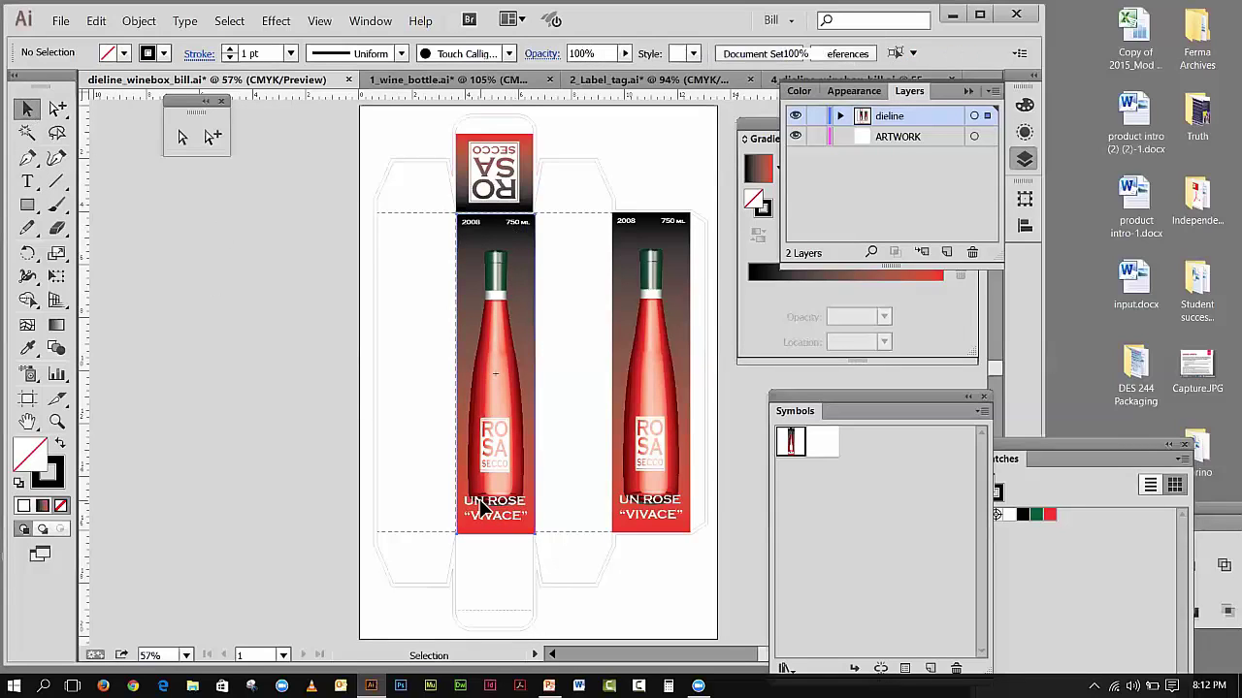
left_click(482, 502)
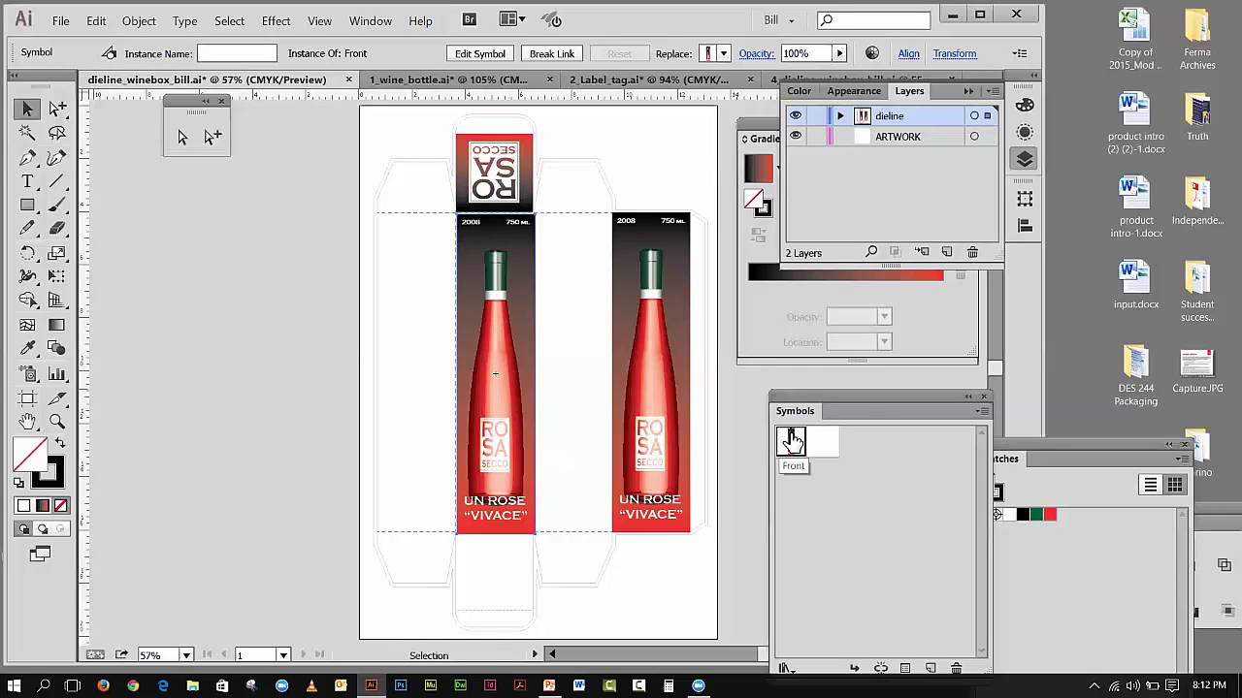
- Duplicate the Front symbol as Front 2 and open it for editing
left_click(982, 410)
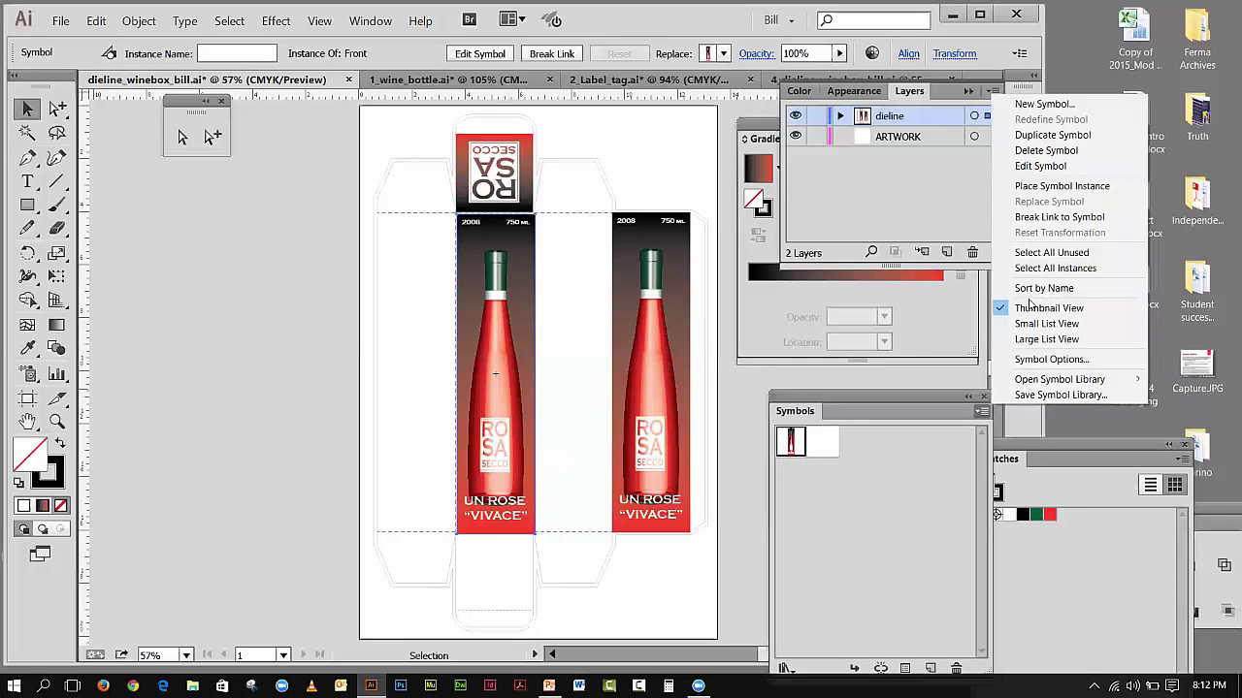
left_click(1051, 136)
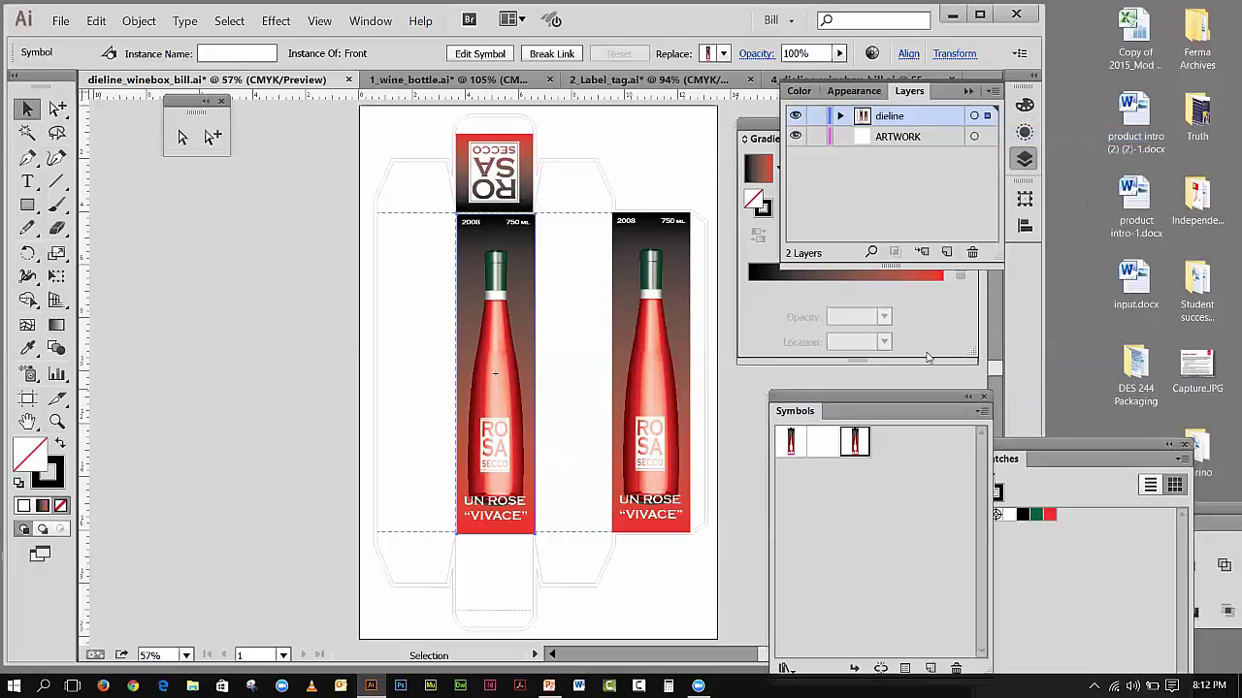
double_click(854, 443)
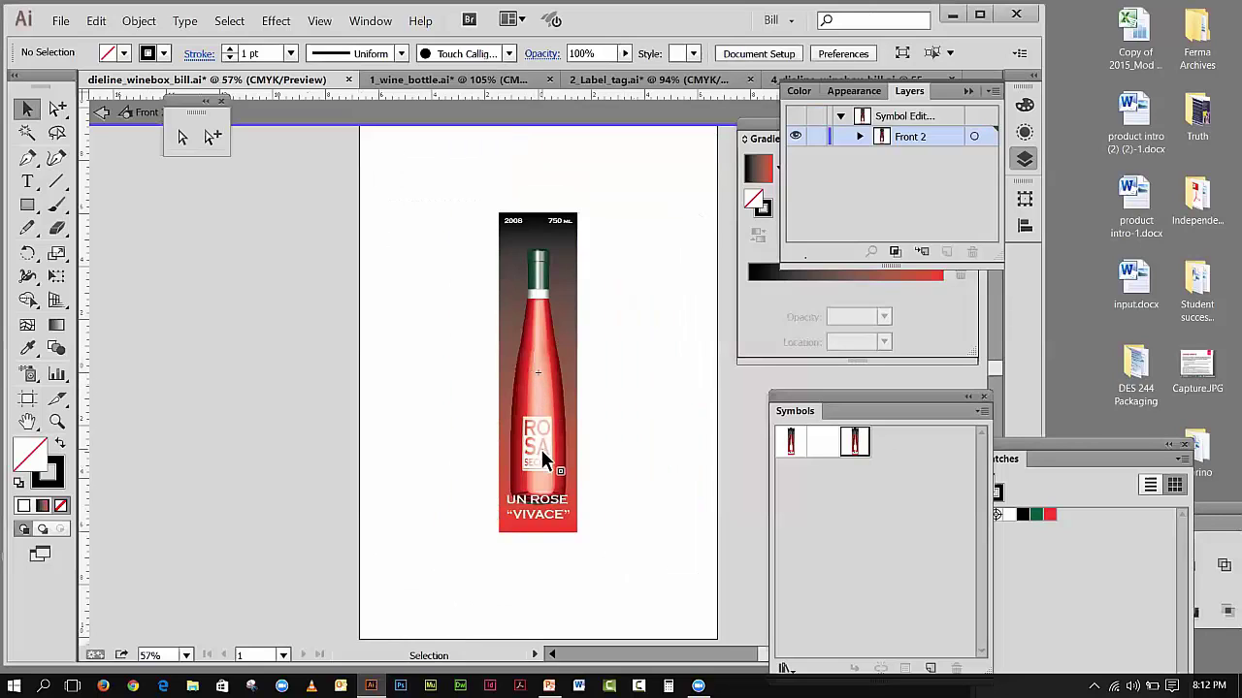
- Delete the UN ROSE VIVACE and 2008 / 750 ML. text from Front 2
left_click(541, 504)
left_click(521, 448)
key("Delete")
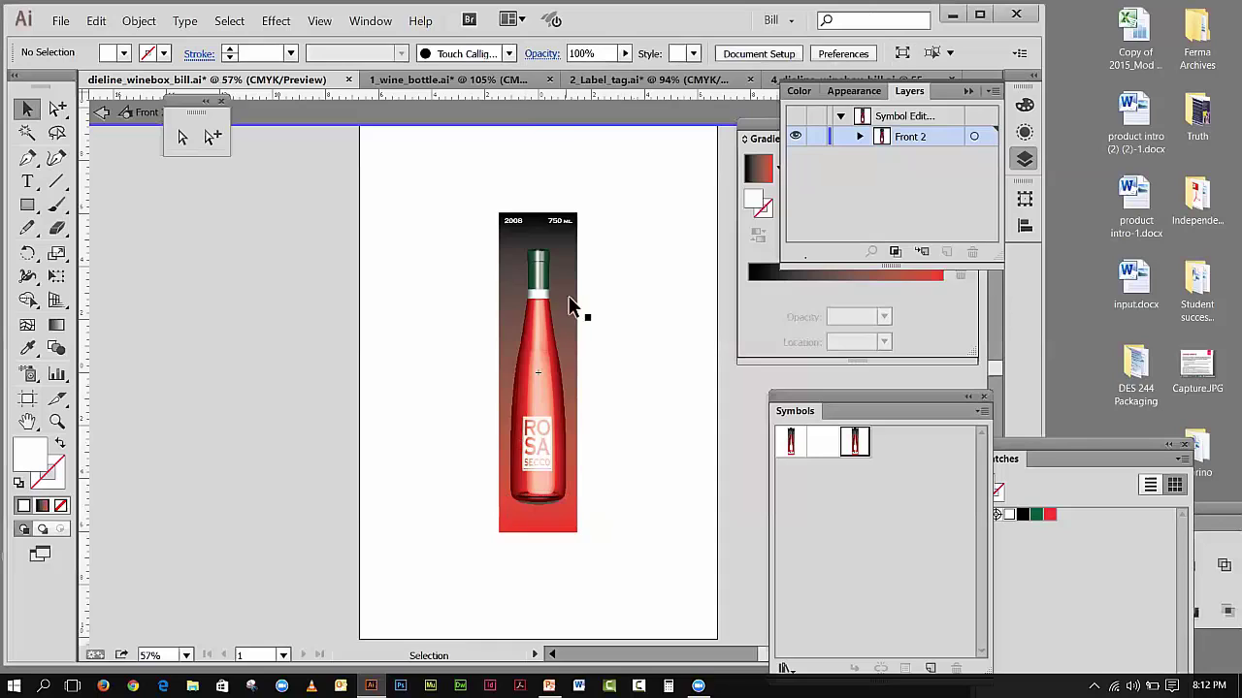
left_click(555, 225)
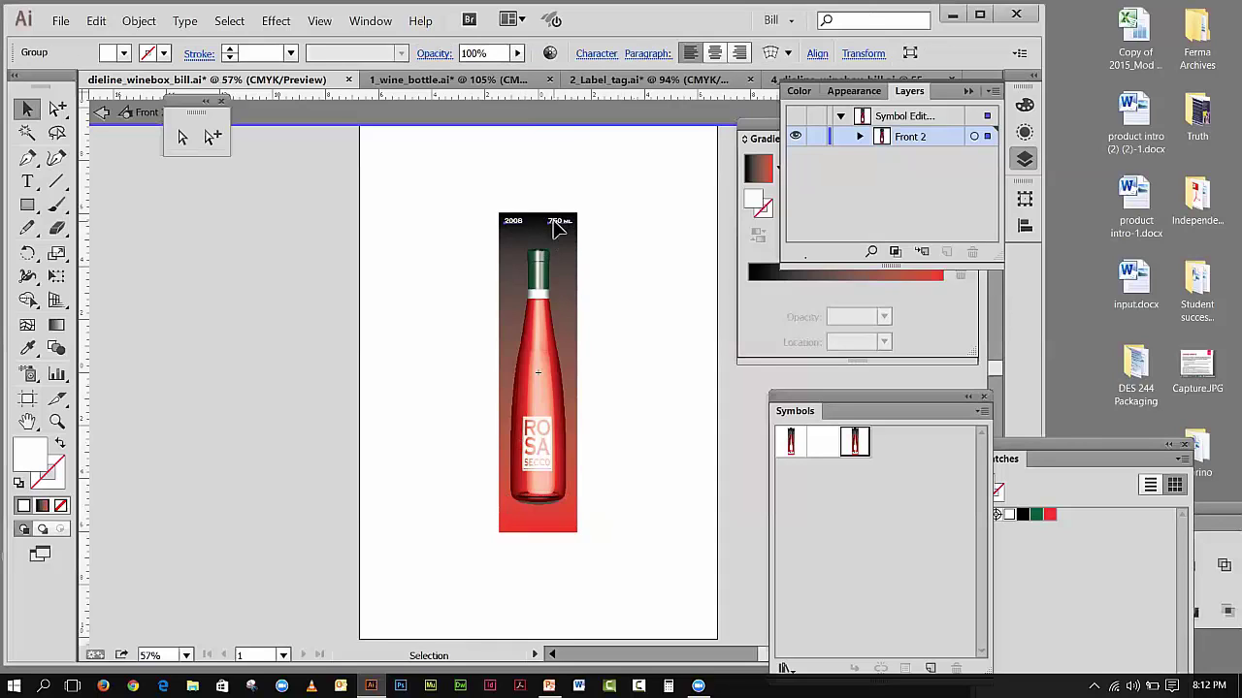
key("Delete")
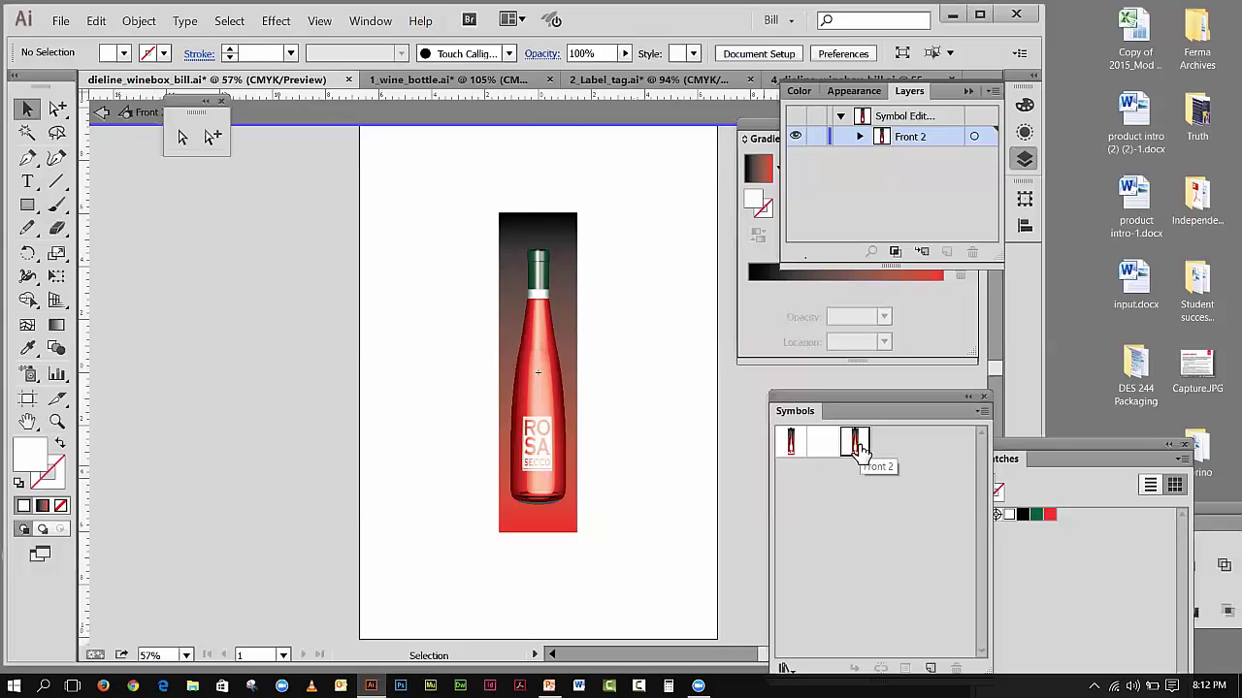
left_click(102, 114)
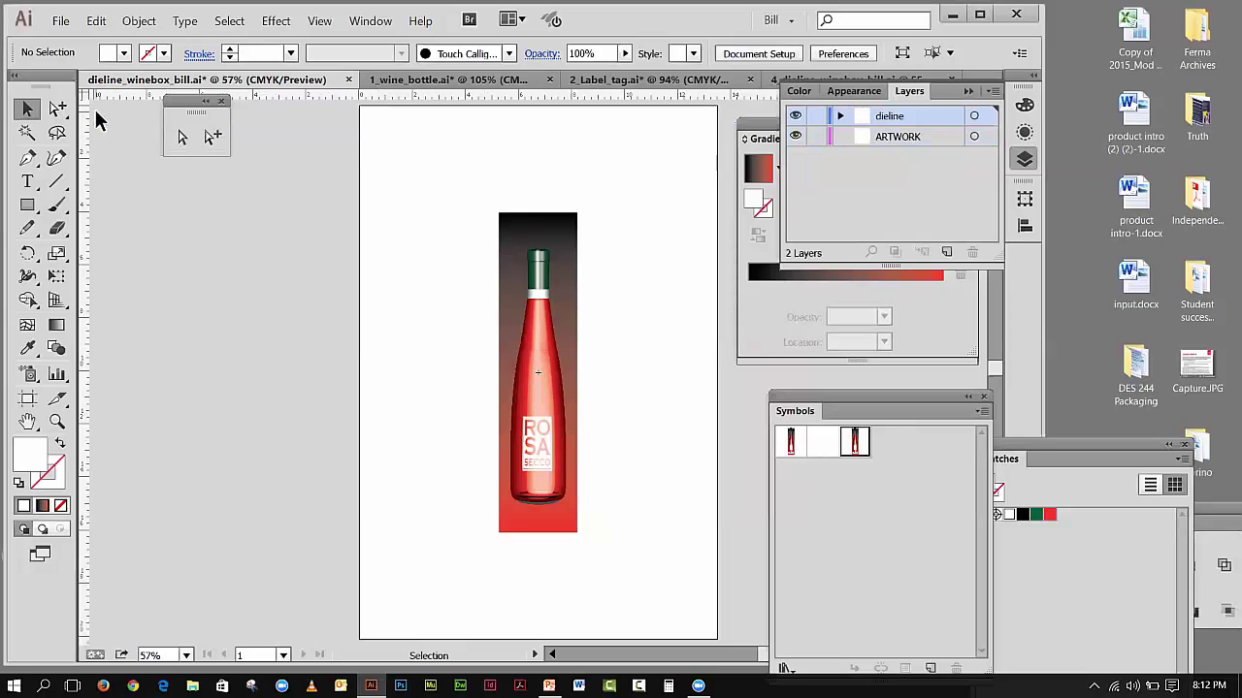
- Rename the Front 2 symbol to 'side' through Symbol Options
left_click(983, 411)
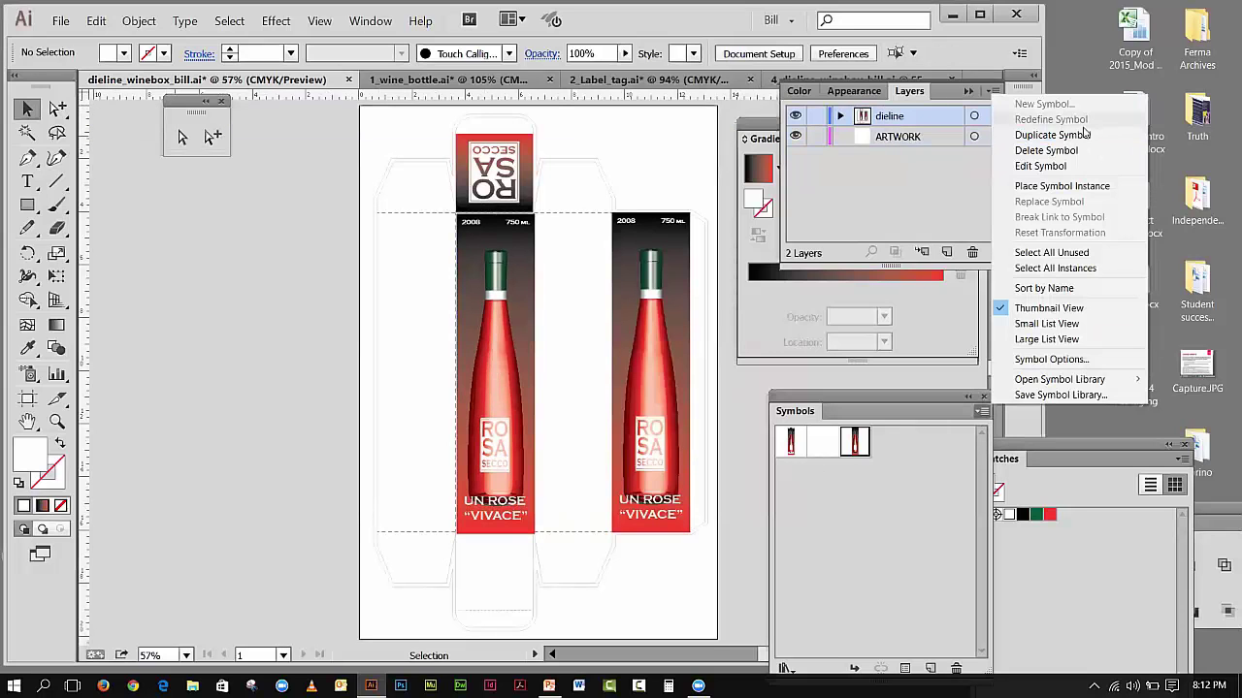
left_click(1061, 359)
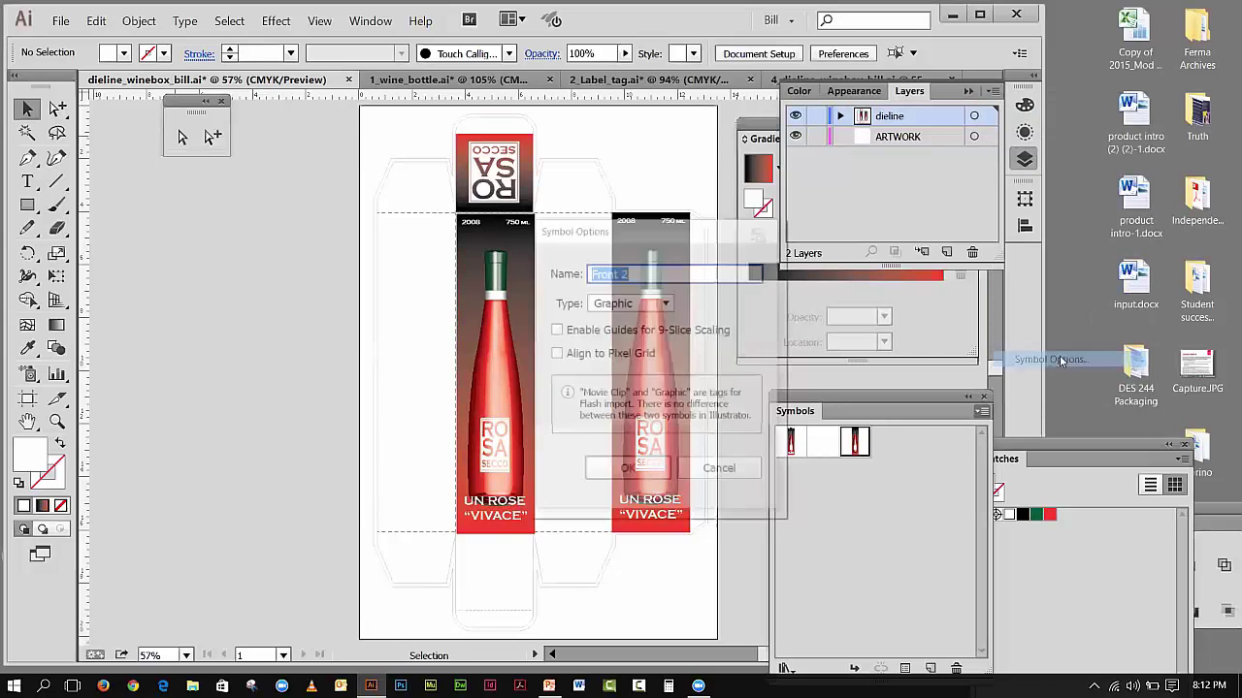
left_click_drag(615, 240, 933, 345)
left_click(971, 346)
type("side")
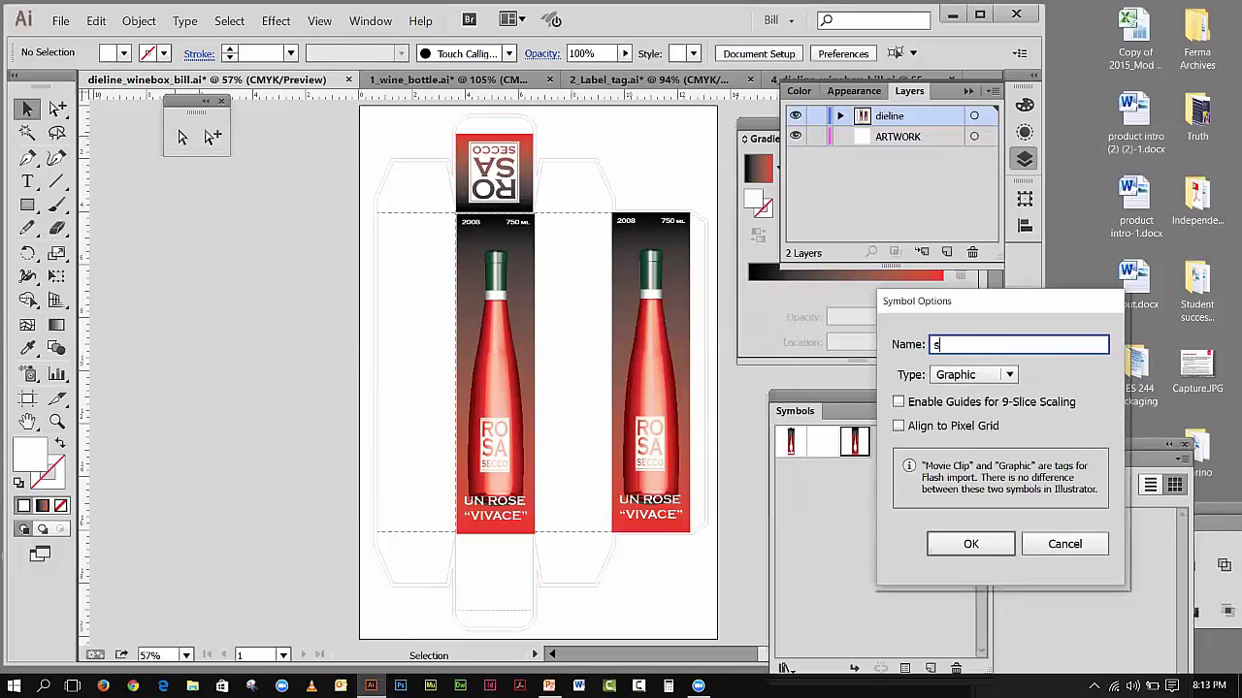
left_click(956, 546)
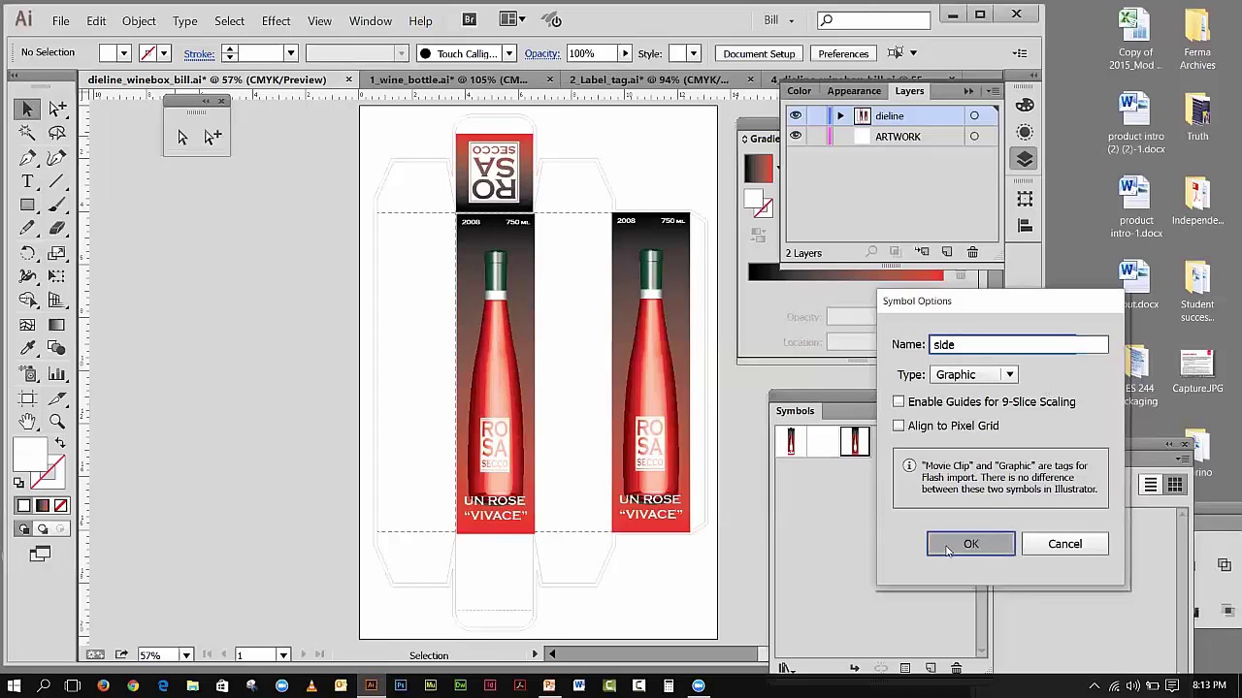
double_click(862, 444)
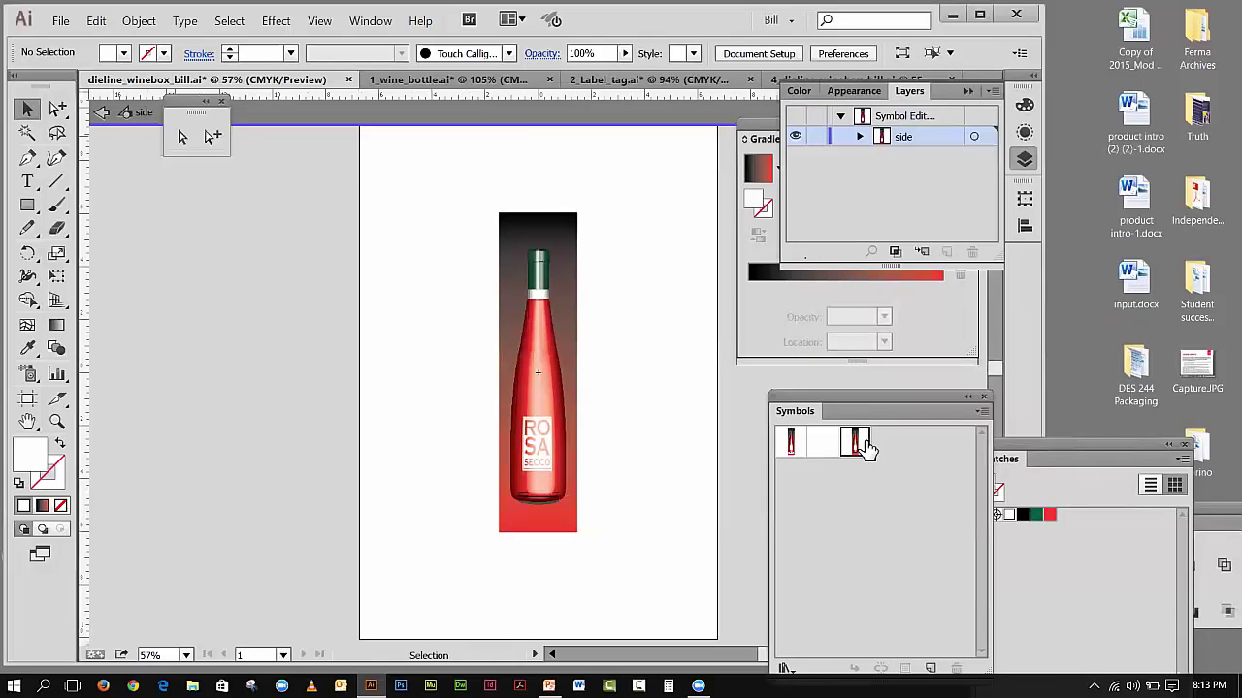
left_click(101, 111)
- Swap the front panel's bottle artwork for an instance of the side symbol
left_click(472, 316)
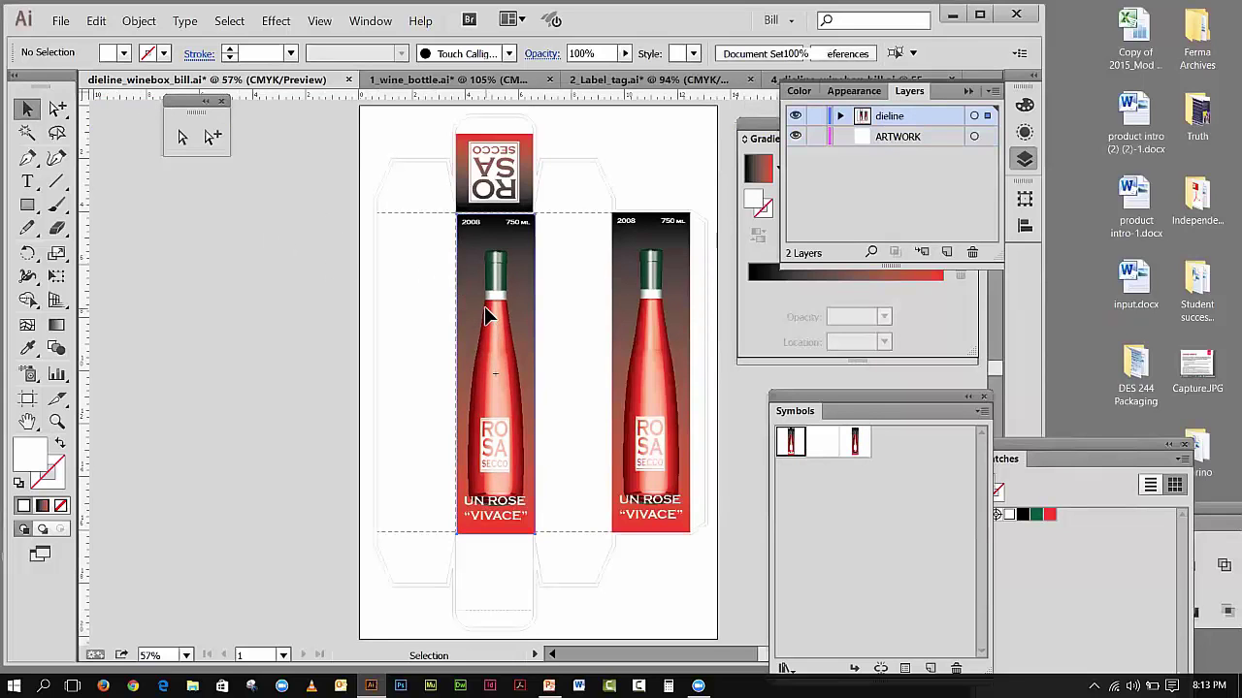
key("Delete")
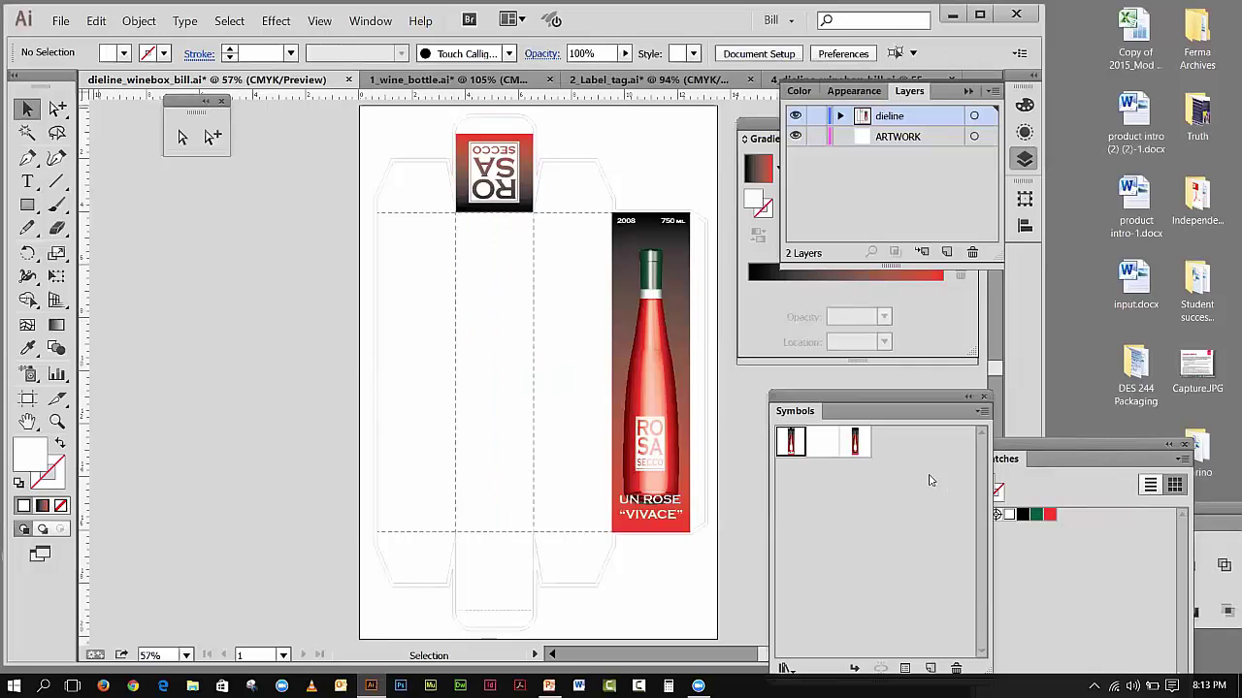
left_click_drag(856, 446, 495, 388)
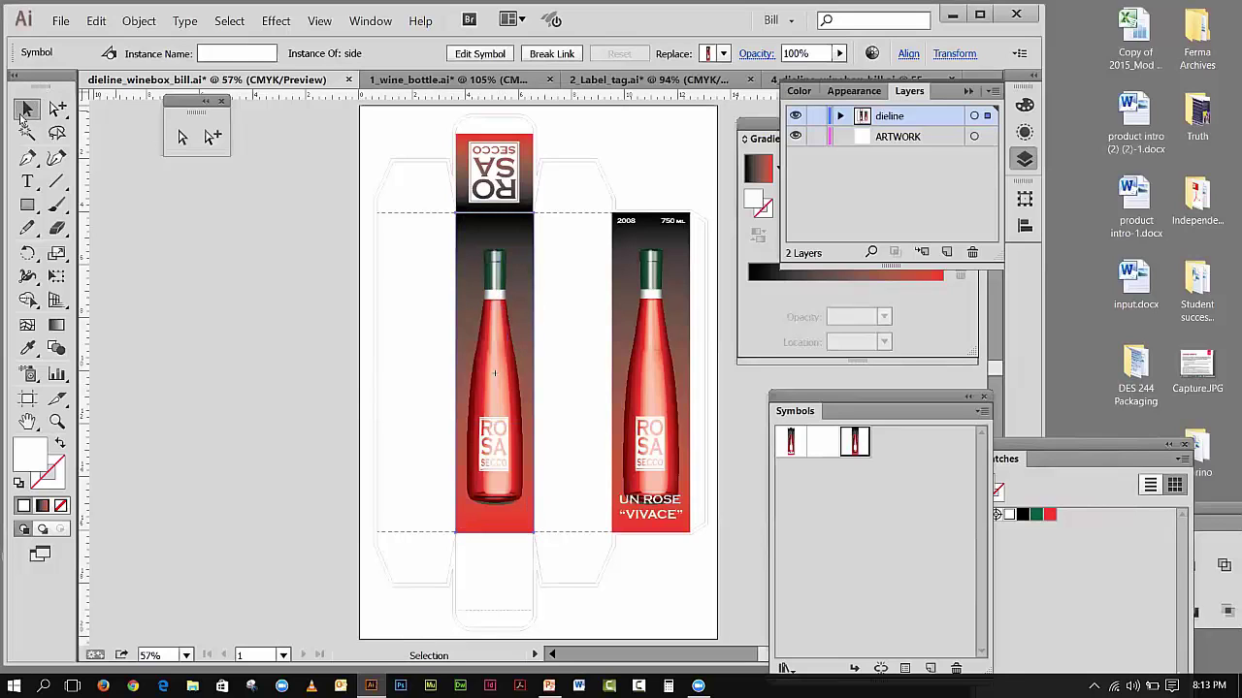
left_click(252, 308)
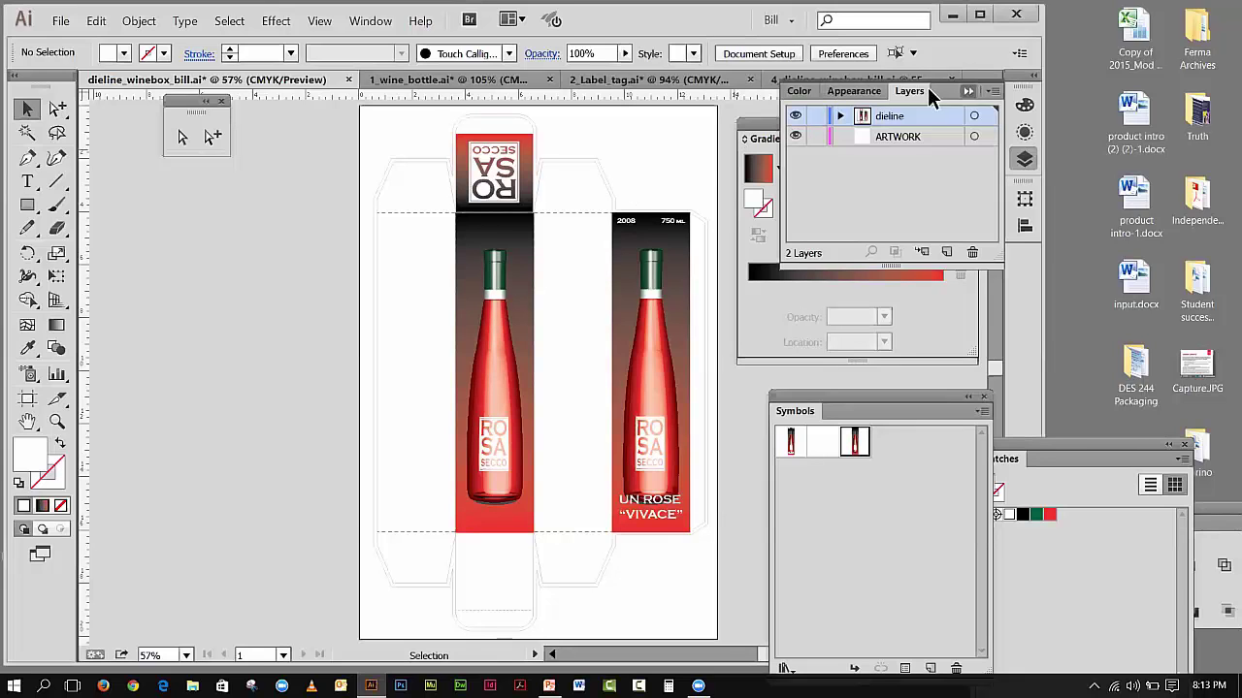
left_click(967, 90)
left_click(820, 80)
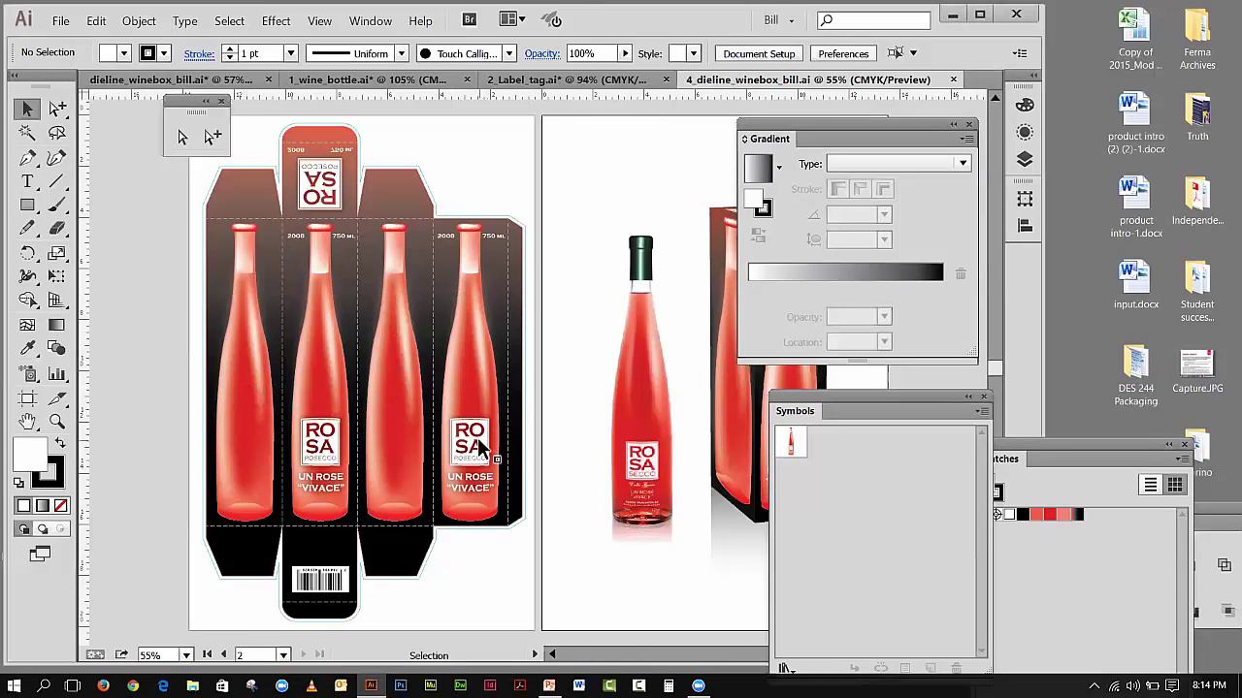
left_click(171, 80)
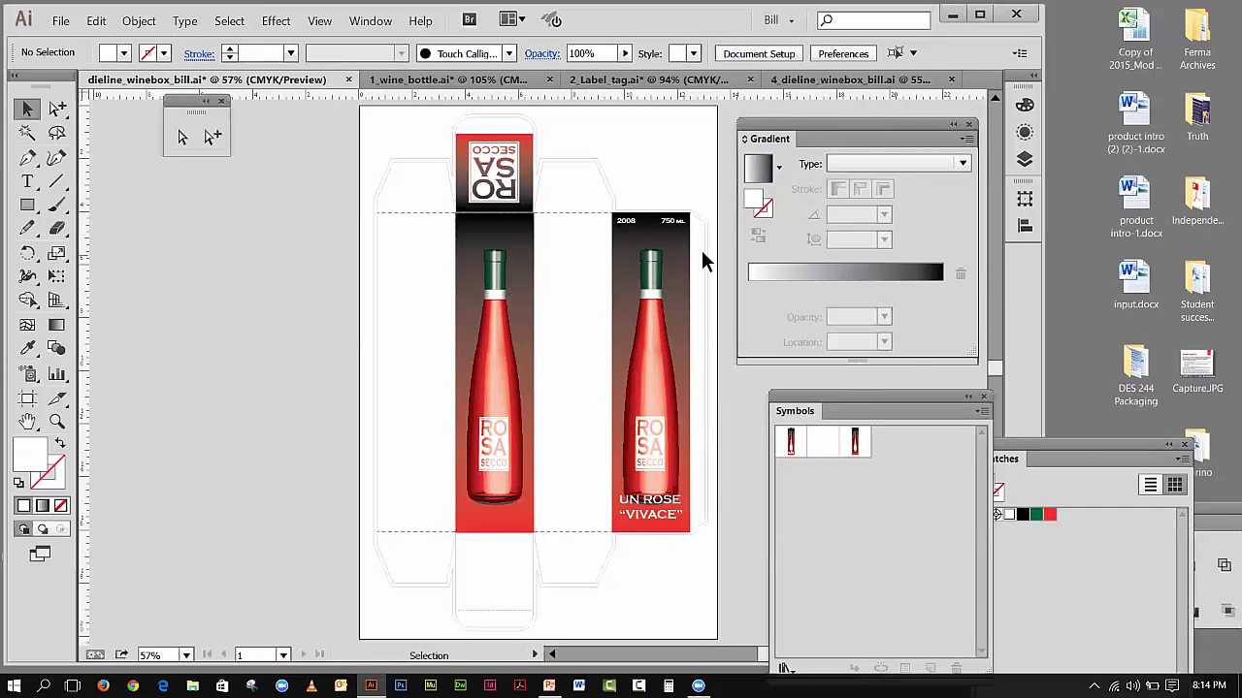
- Collapse the Gradient panel and move the Symbols/Swatches group to the lower right
left_click(954, 125)
left_click_drag(820, 396, 1034, 448)
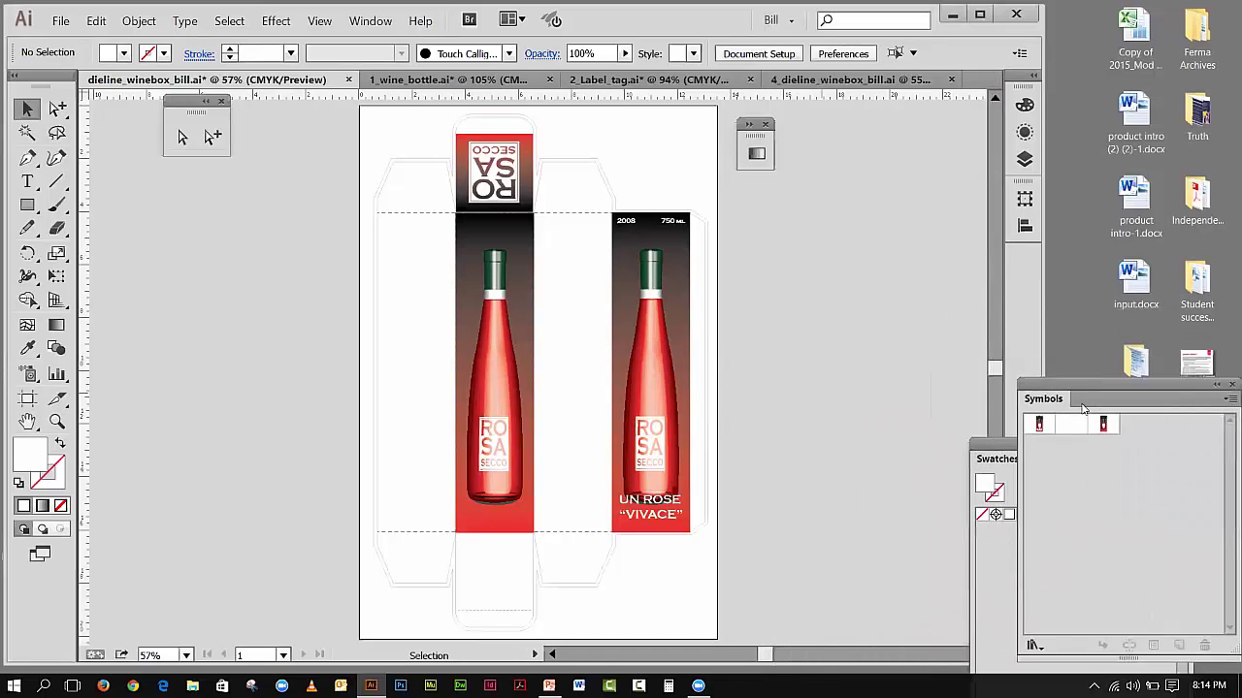
left_click(1114, 441)
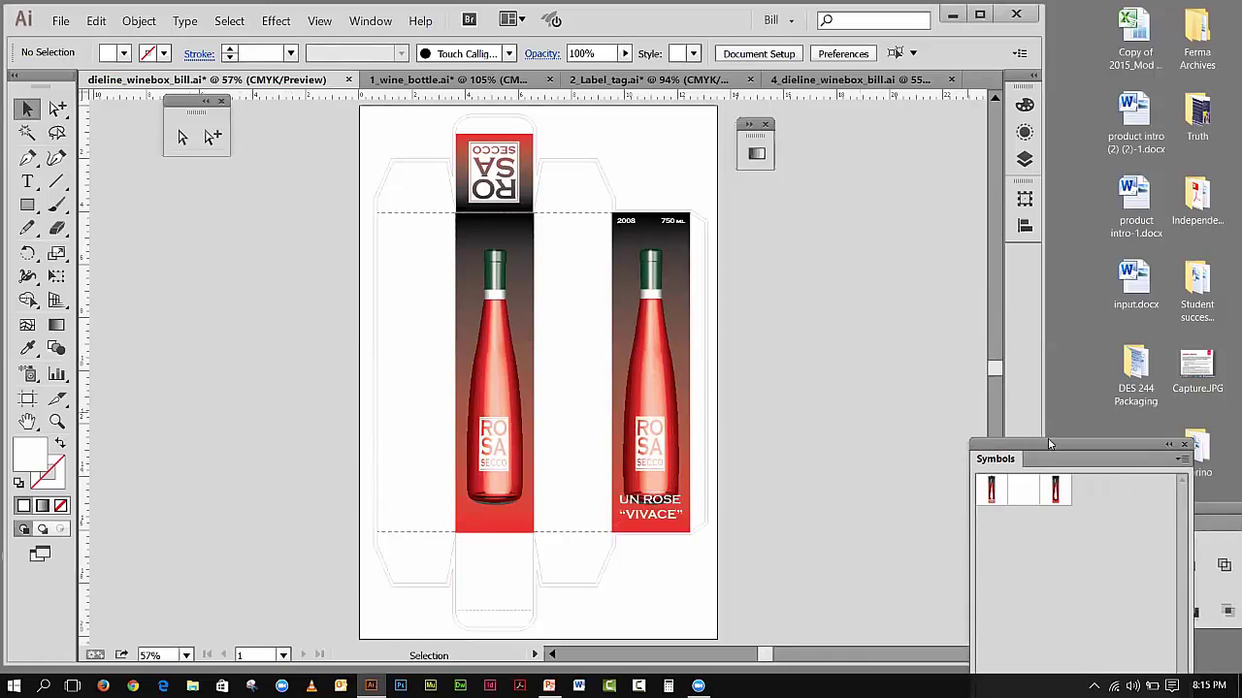
left_click_drag(1048, 444, 951, 362)
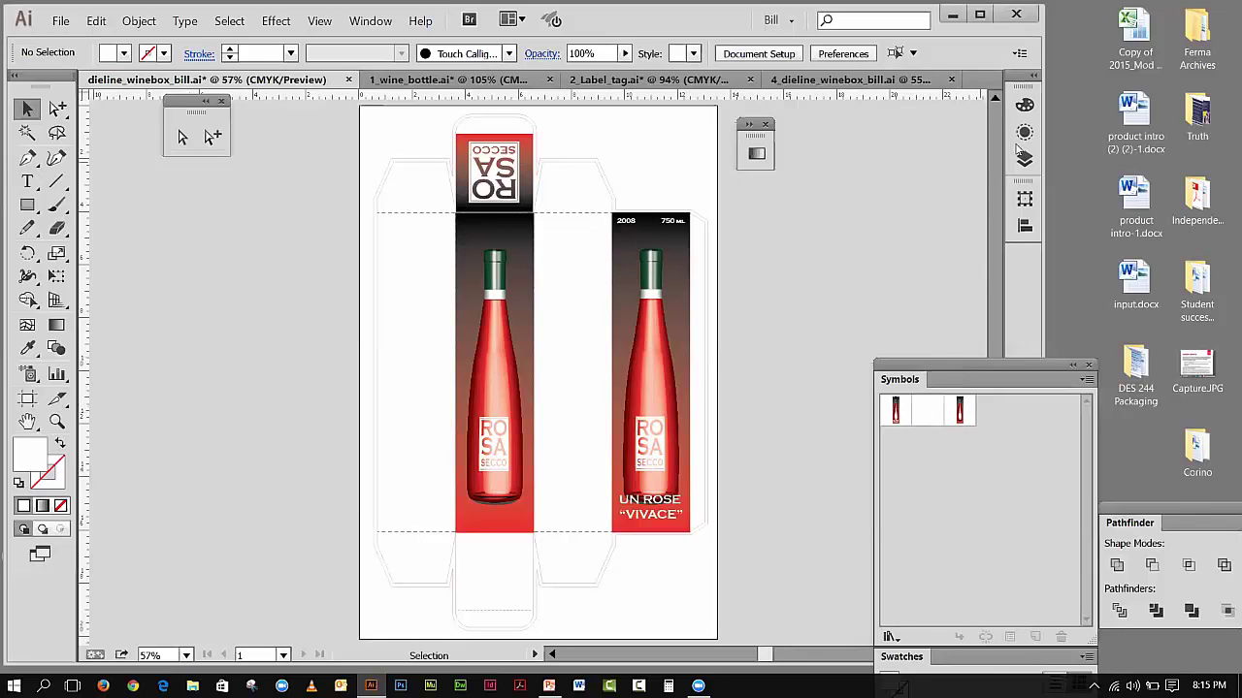
- Add a new artboard from the Artboards panel and name it '3D Model'
left_click(372, 21)
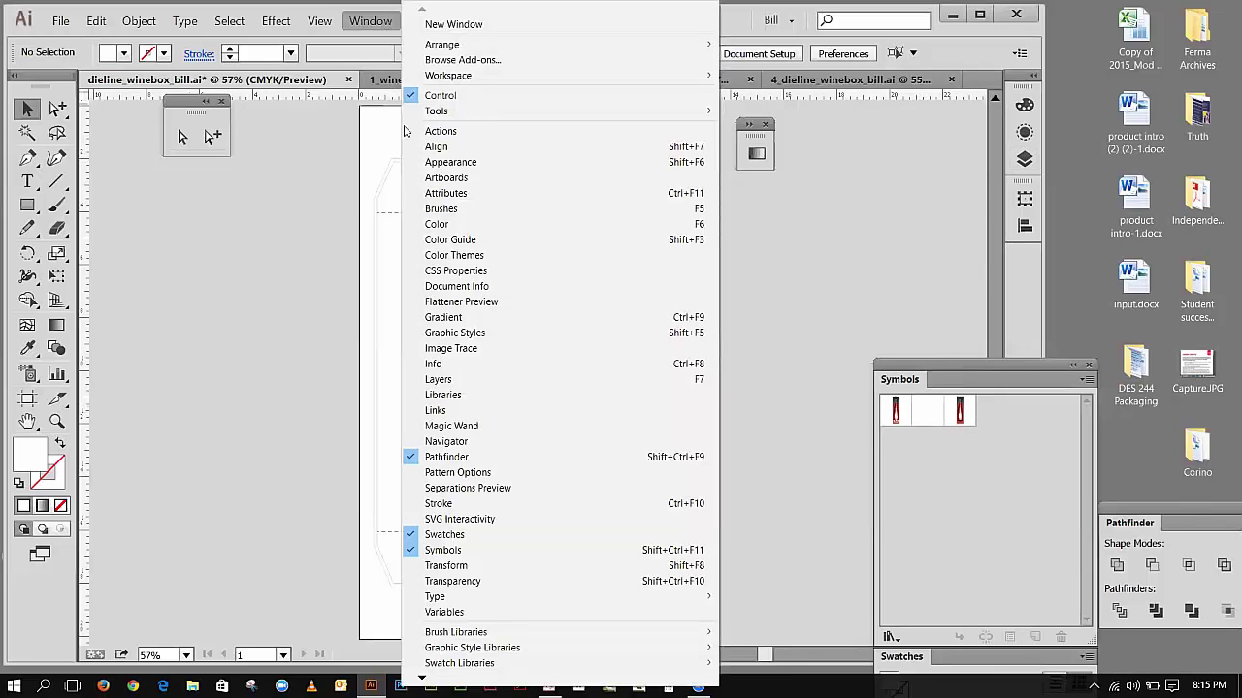
left_click(444, 178)
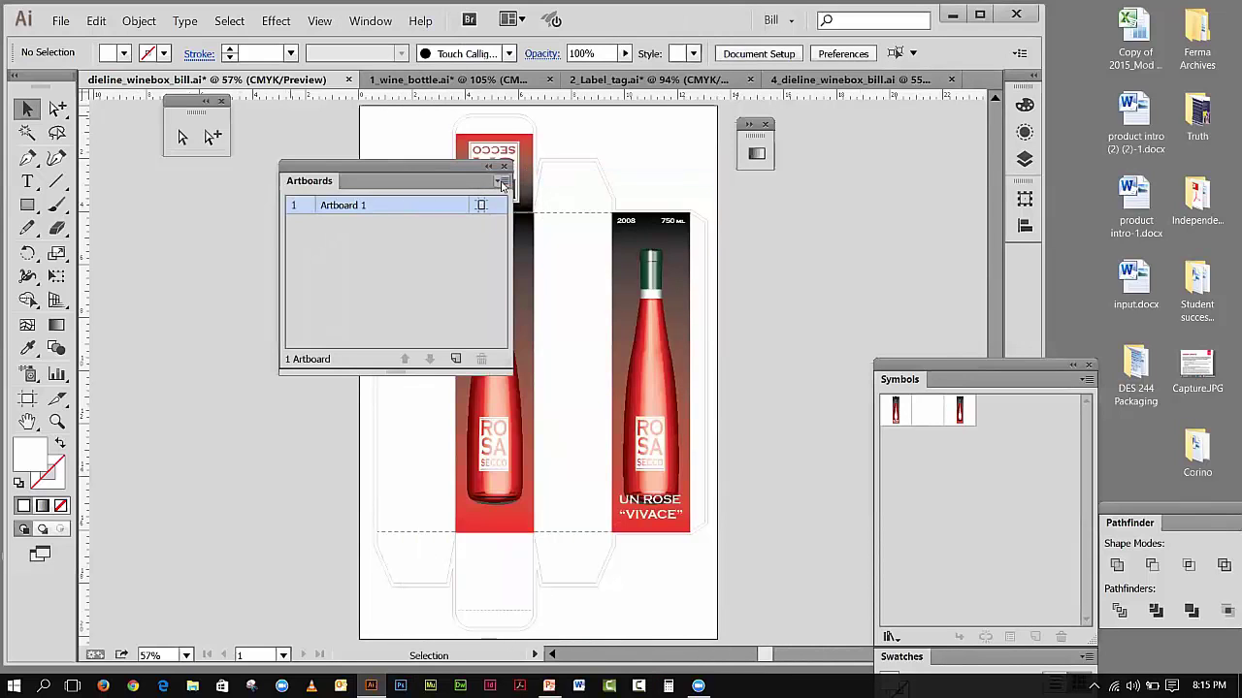
left_click(502, 183)
left_click(561, 185)
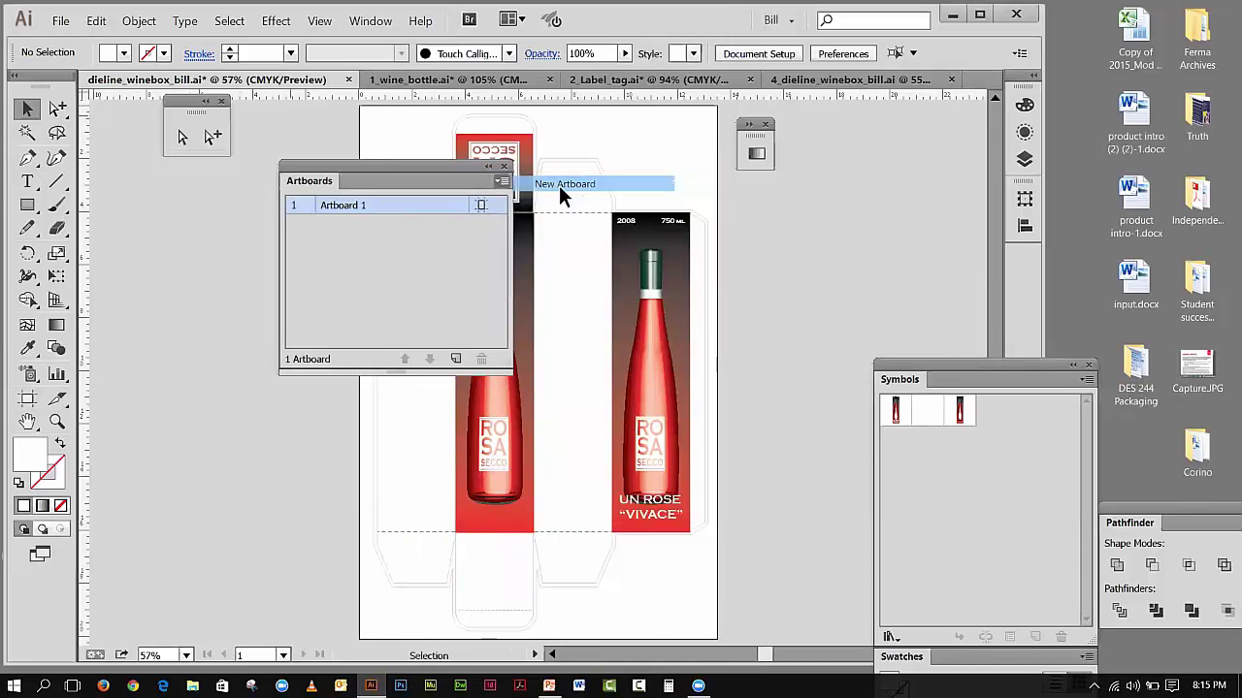
double_click(359, 222)
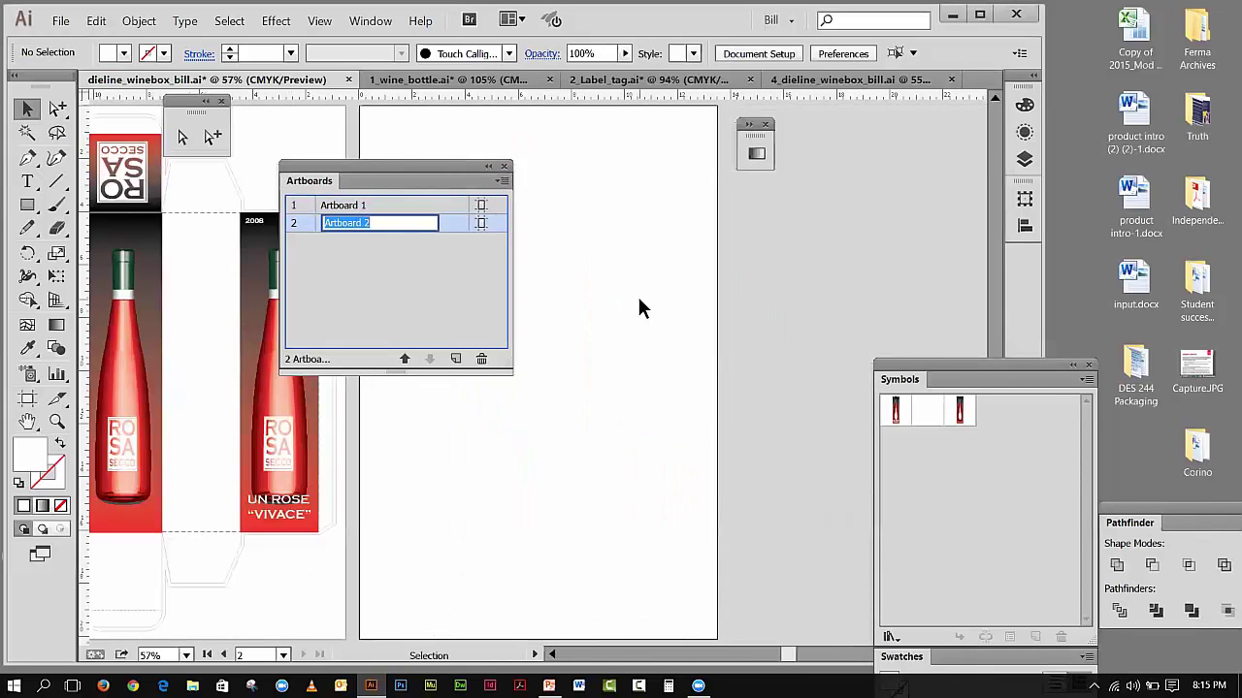
type("3D Model")
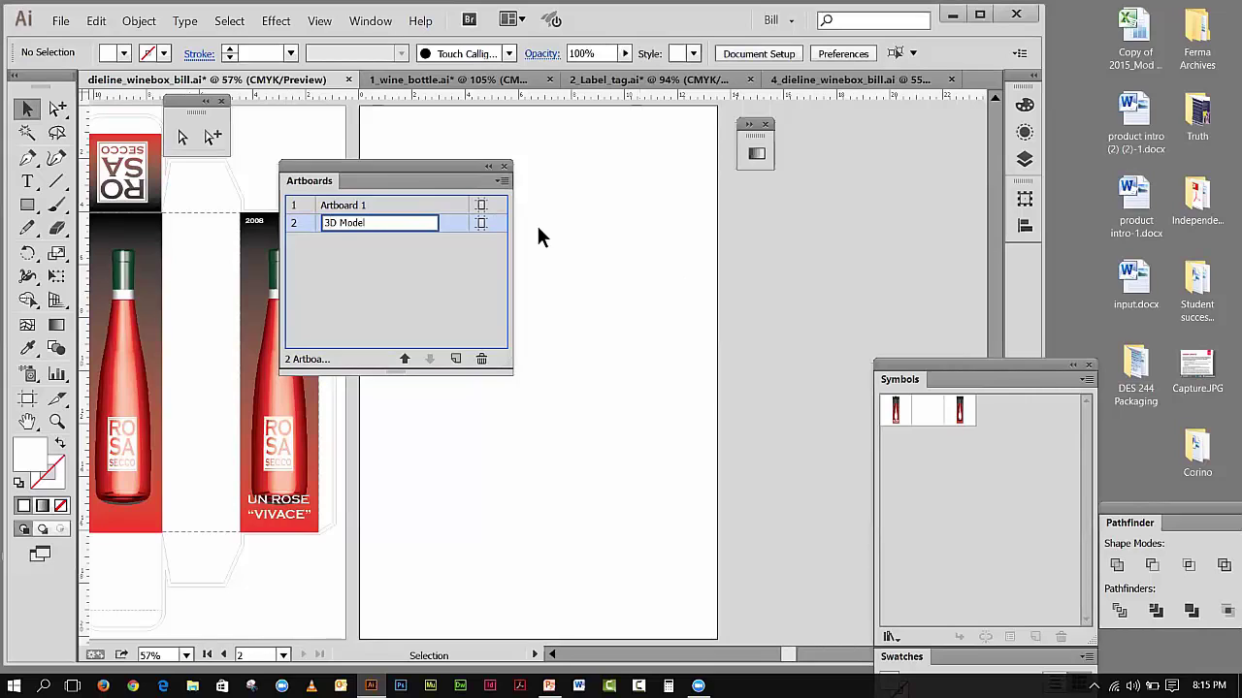
key("Return")
left_click_drag(360, 165, 888, 210)
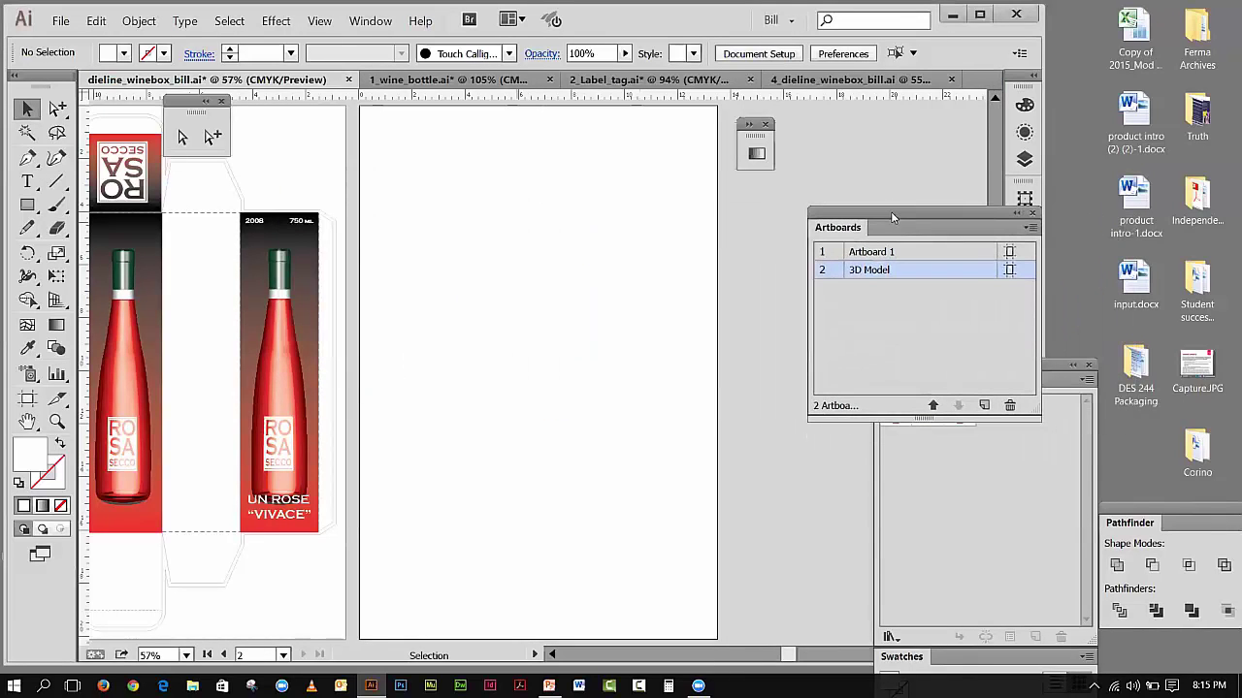
- Draw a rectangle matching the front panel and move it onto the 3D Model artboard
left_click(27, 204)
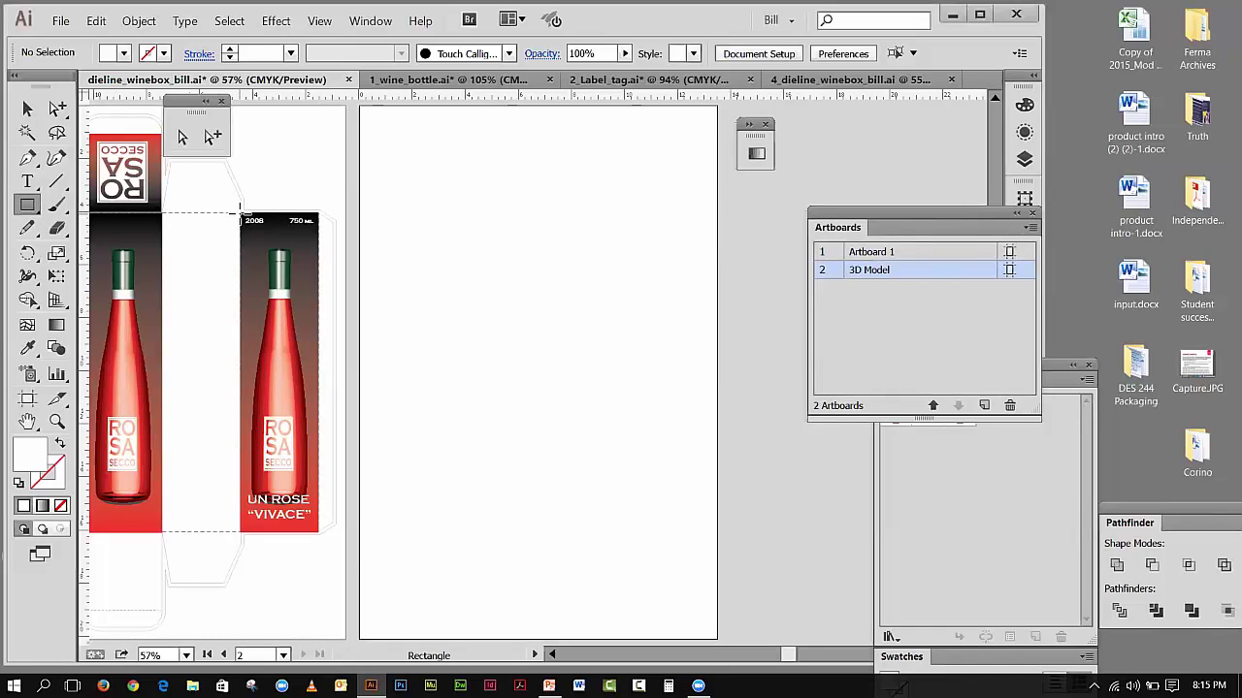
mouse_move(239, 210)
left_mouse_down()
mouse_move(333, 446)
mouse_move(333, 521)
mouse_move(318, 531)
left_mouse_up()
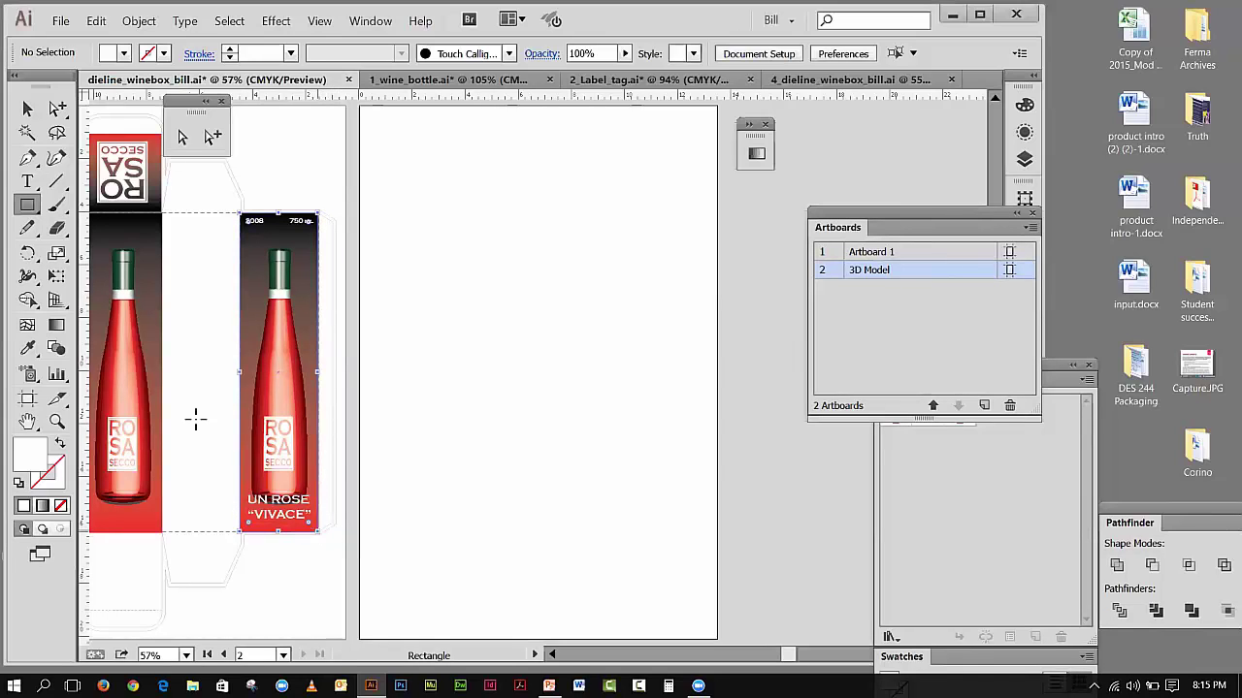
left_click(27, 108)
left_click_drag(297, 277, 577, 268)
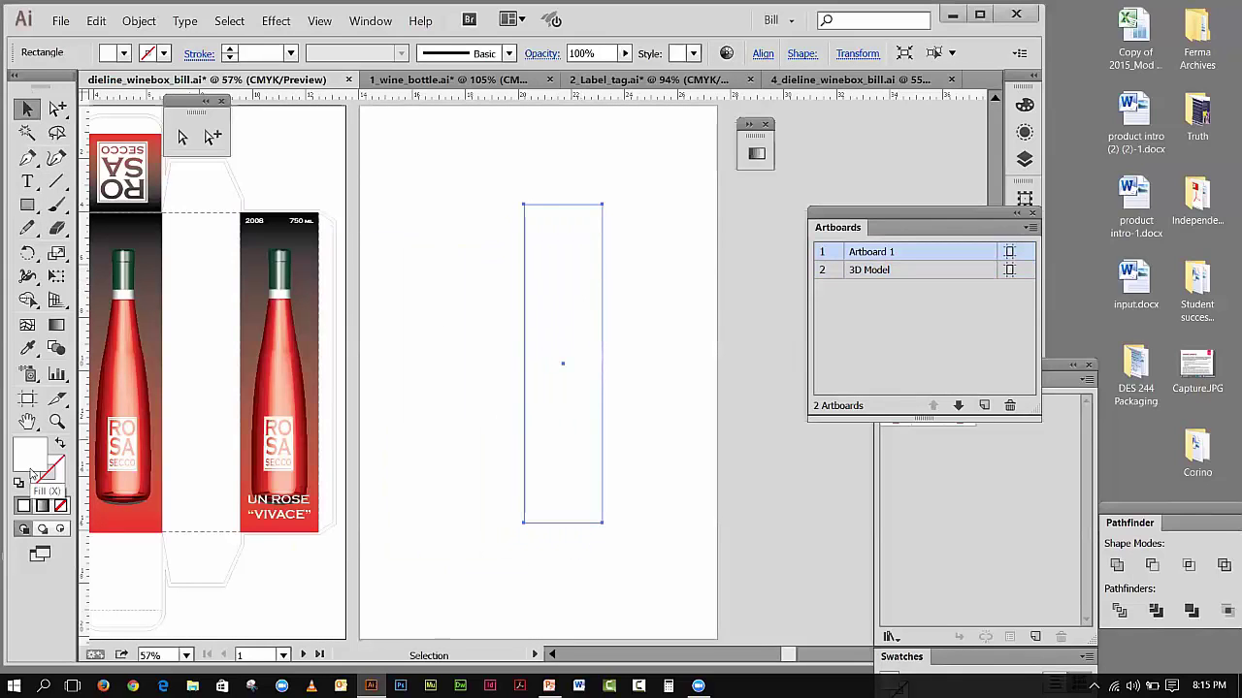
- Fill the rectangle with light grey DDDDDD and nudge it into position
double_click(29, 454)
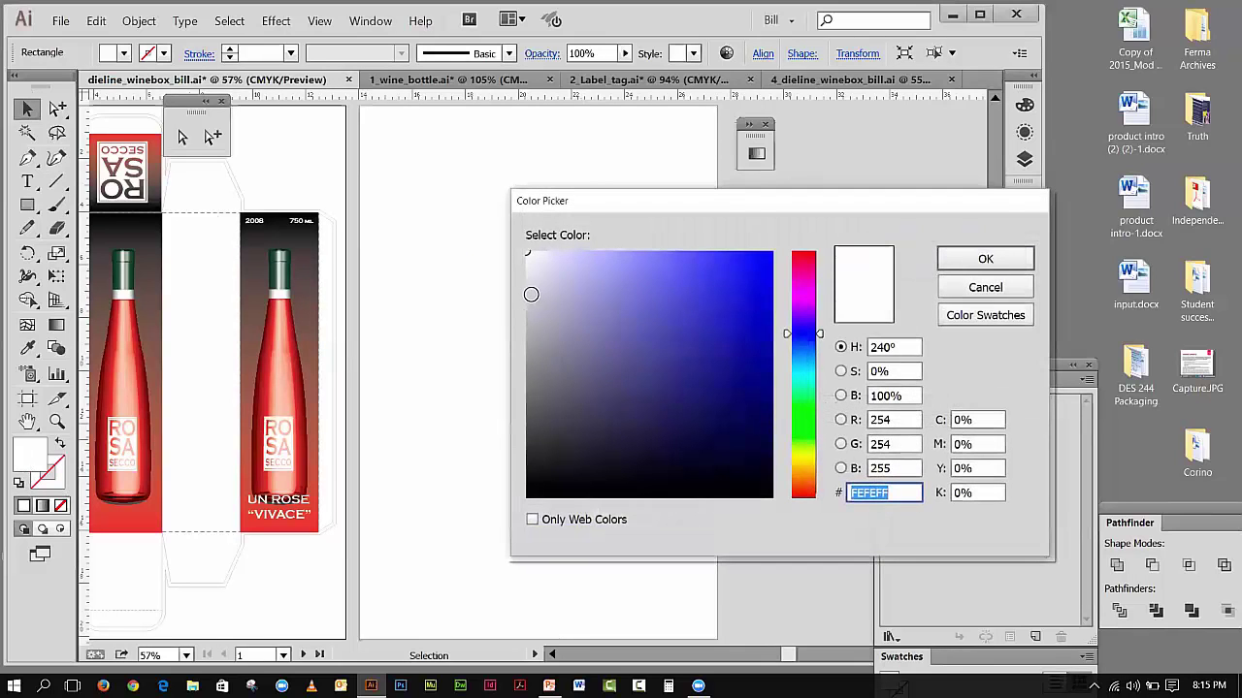
left_click(525, 280)
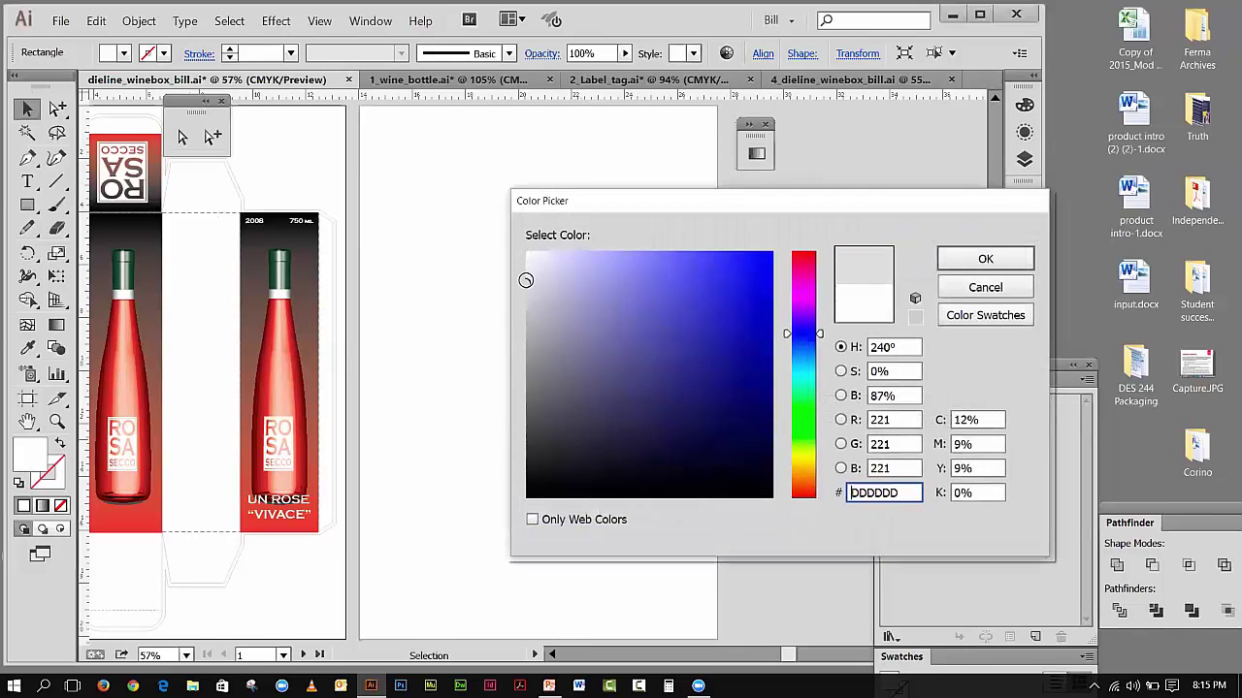
left_click(996, 254)
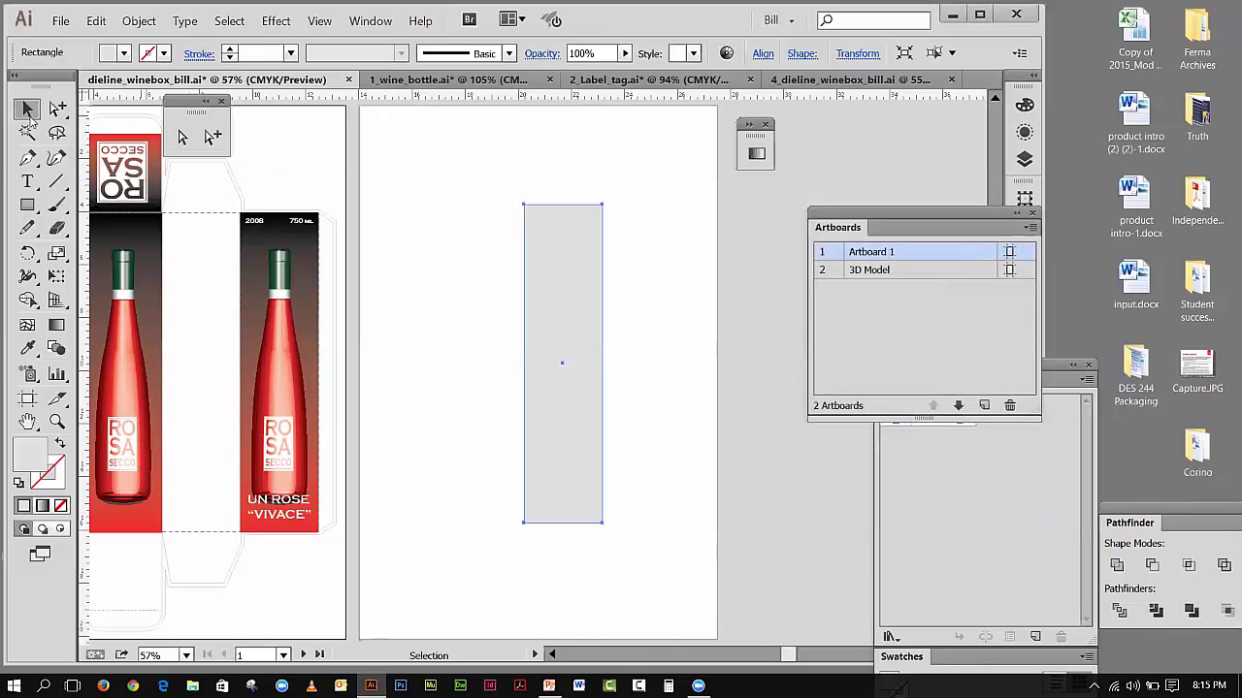
left_click(28, 109)
left_click_drag(577, 286, 564, 295)
left_click(677, 331)
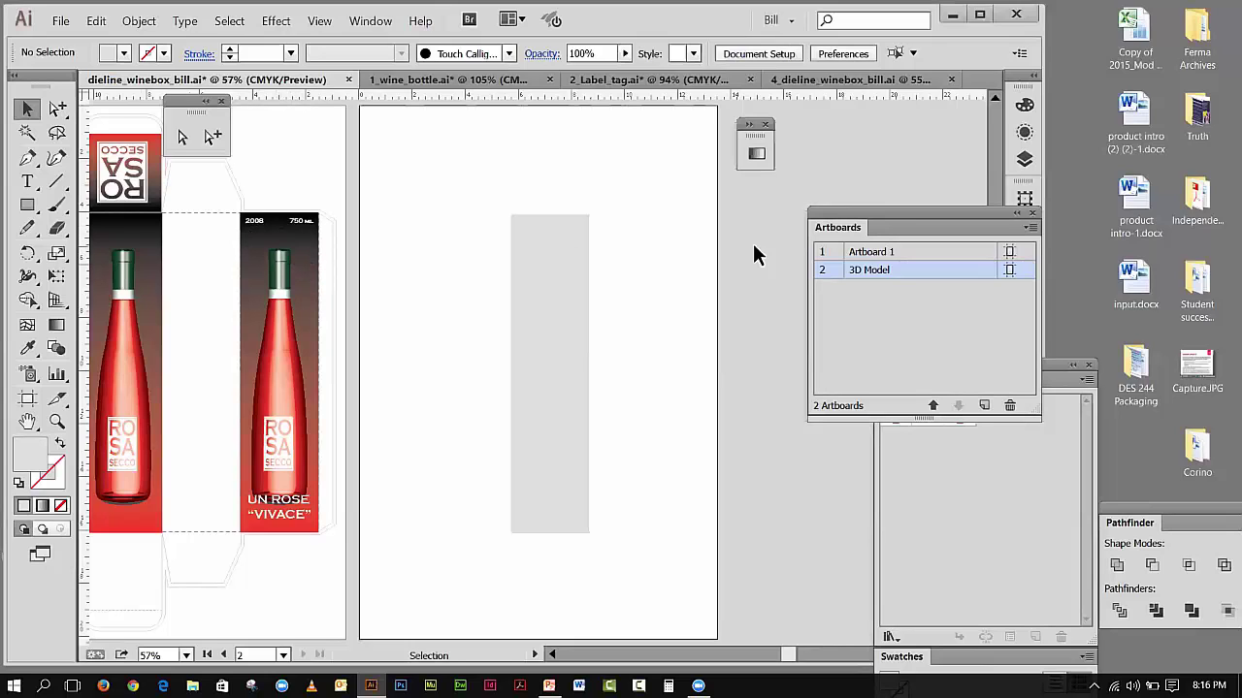
left_click(1017, 212)
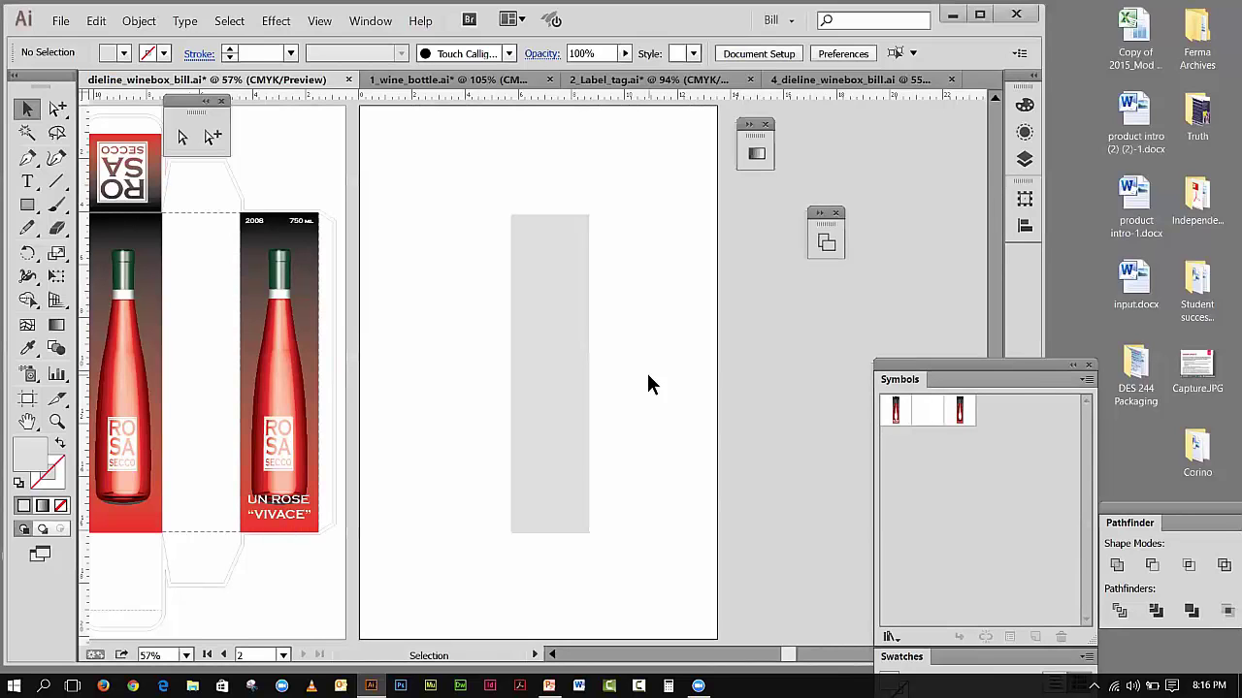
- Select the grey rectangle and dock the collapsed Artboards and Gradient panels with the others
left_click(560, 322)
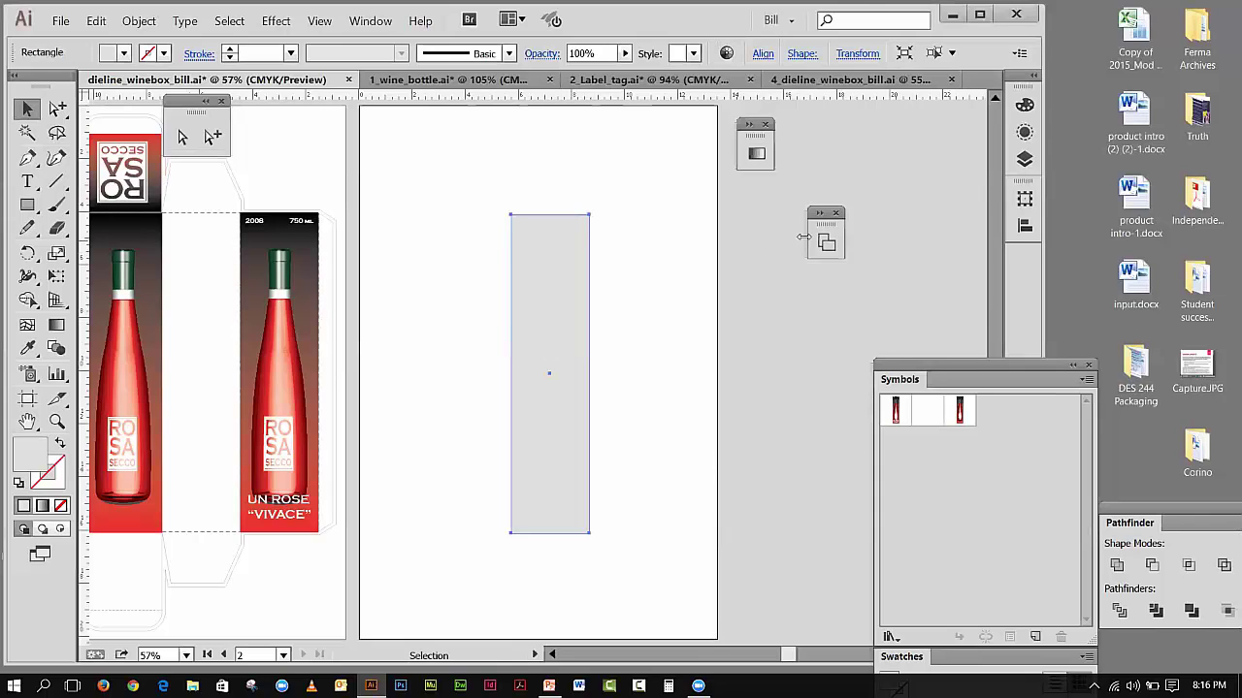
left_click_drag(827, 231, 967, 138)
left_click_drag(753, 142, 968, 196)
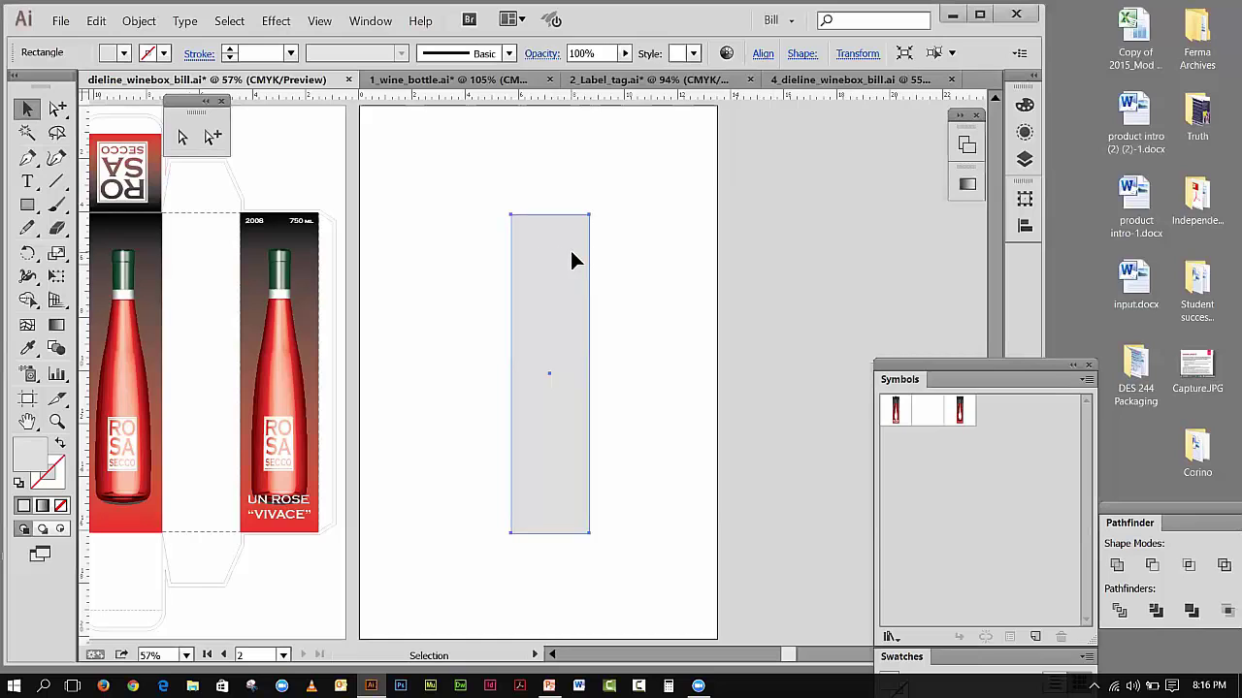
- Float the Appearance panel, collapse the Color/Layers group, and make the panel taller
left_click(370, 23)
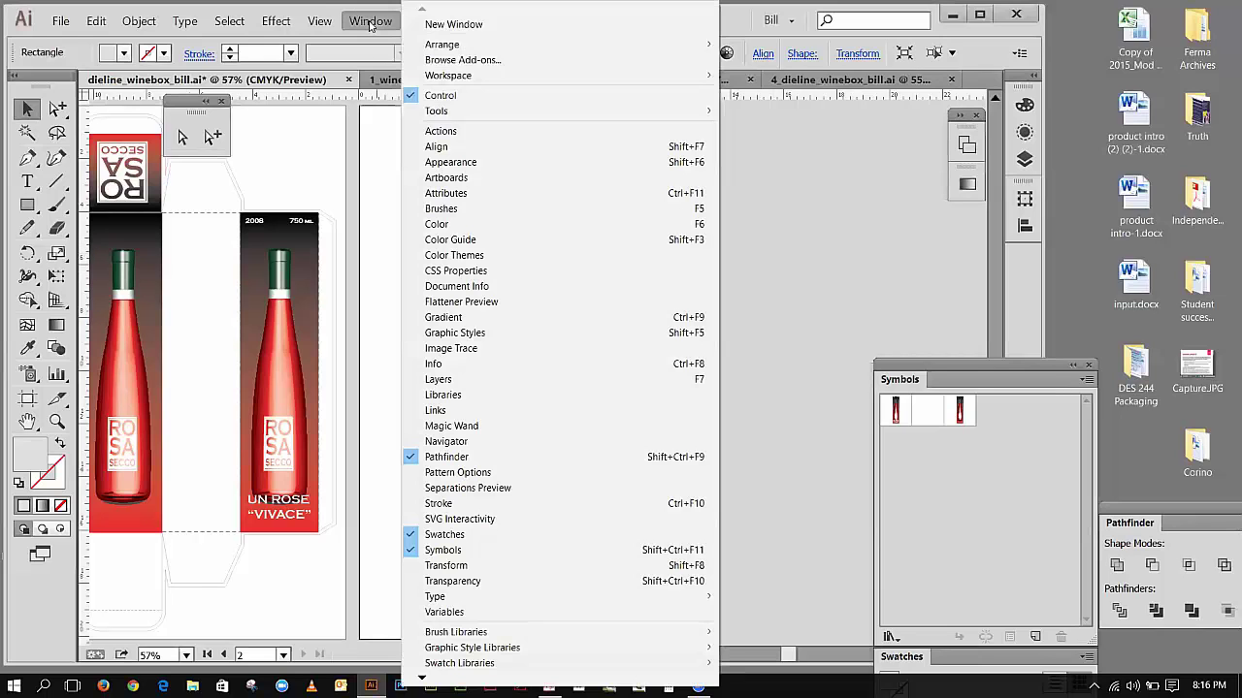
left_click(452, 165)
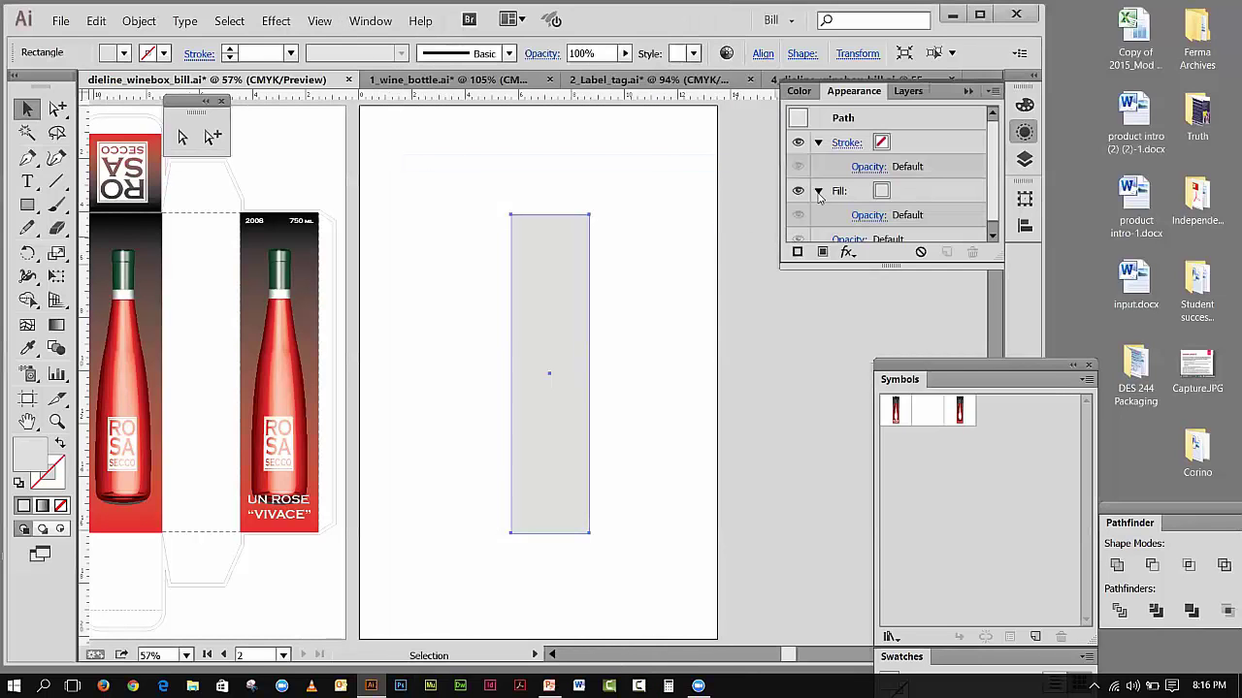
left_click_drag(854, 98, 850, 138)
left_click(968, 92)
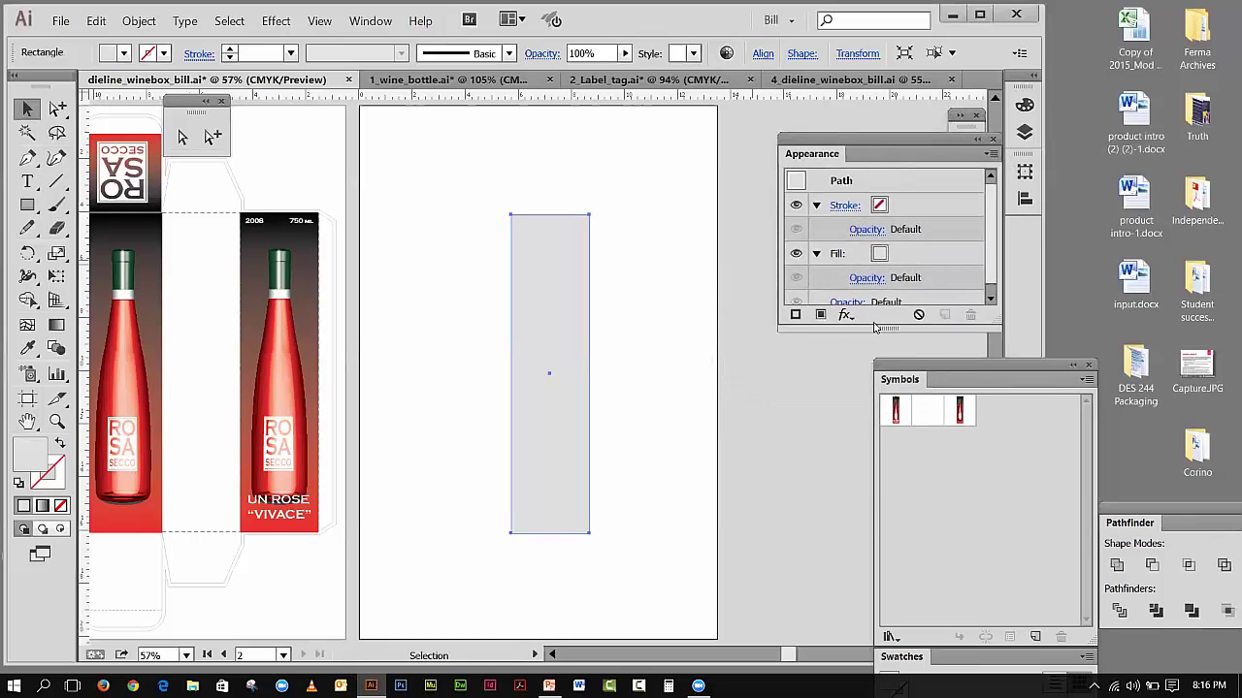
left_click_drag(876, 328, 880, 374)
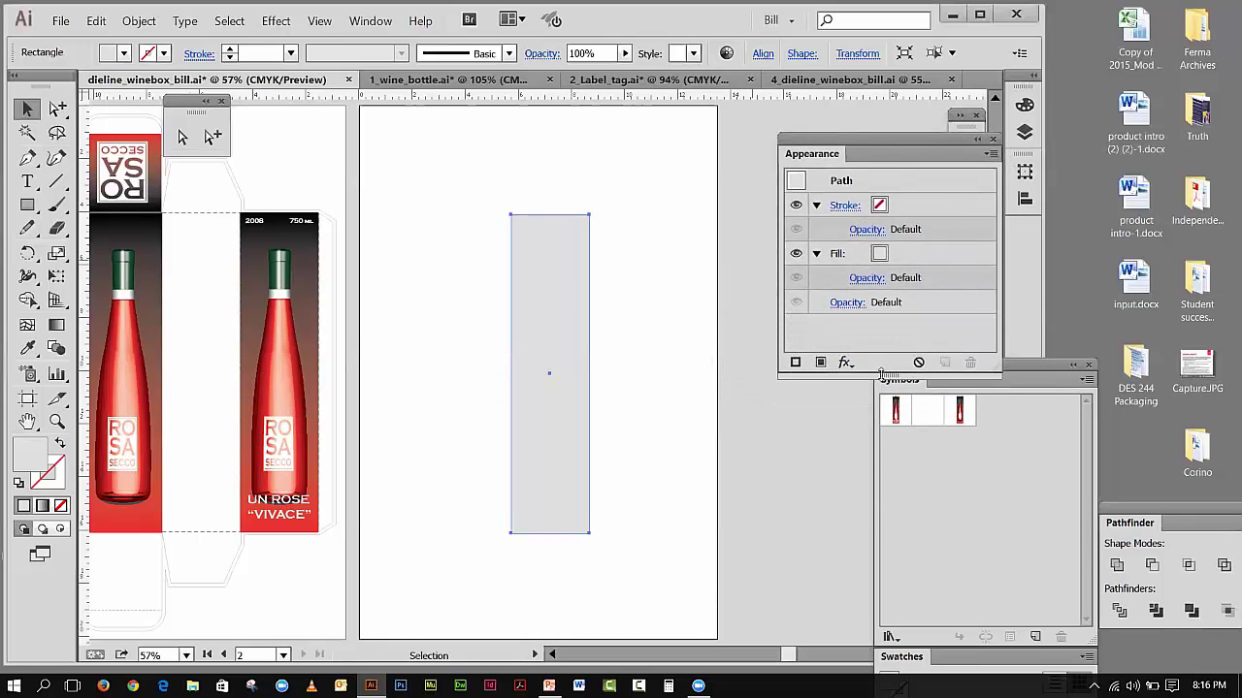
left_click(956, 204)
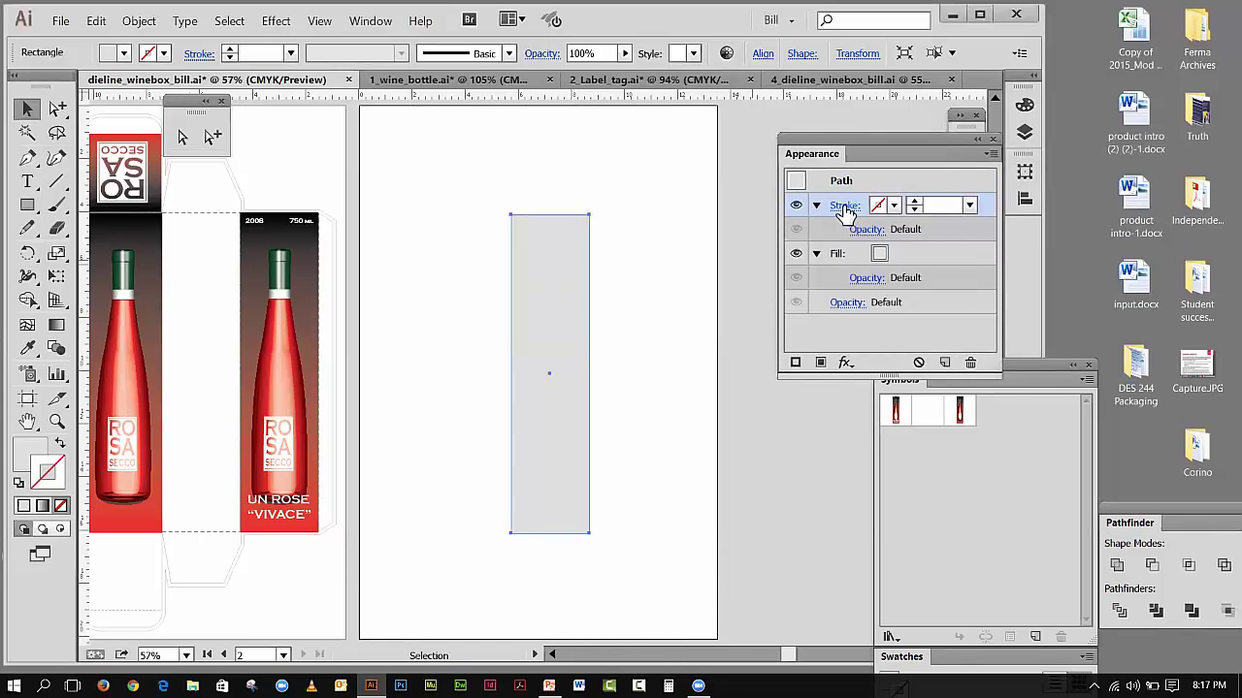
left_click(742, 163)
left_click(580, 242)
- Preview a 3D Extrude & Bevel on the grey rectangle, then cancel it
left_click(274, 20)
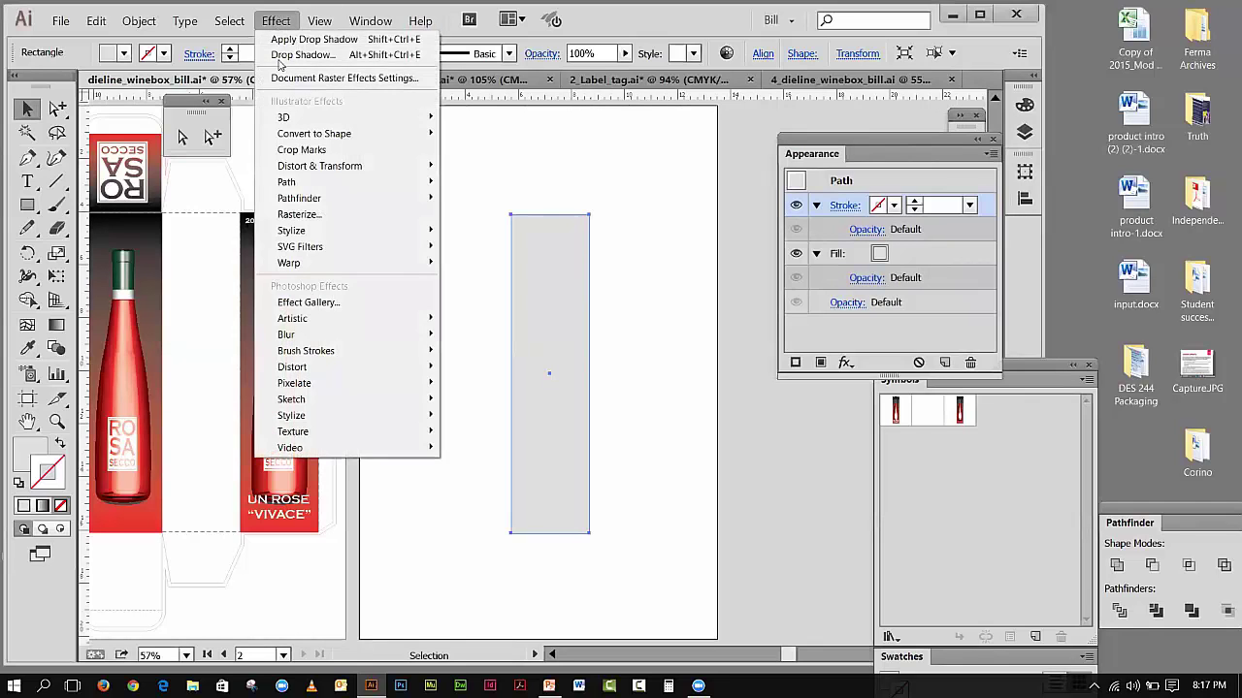
mouse_move(291, 117)
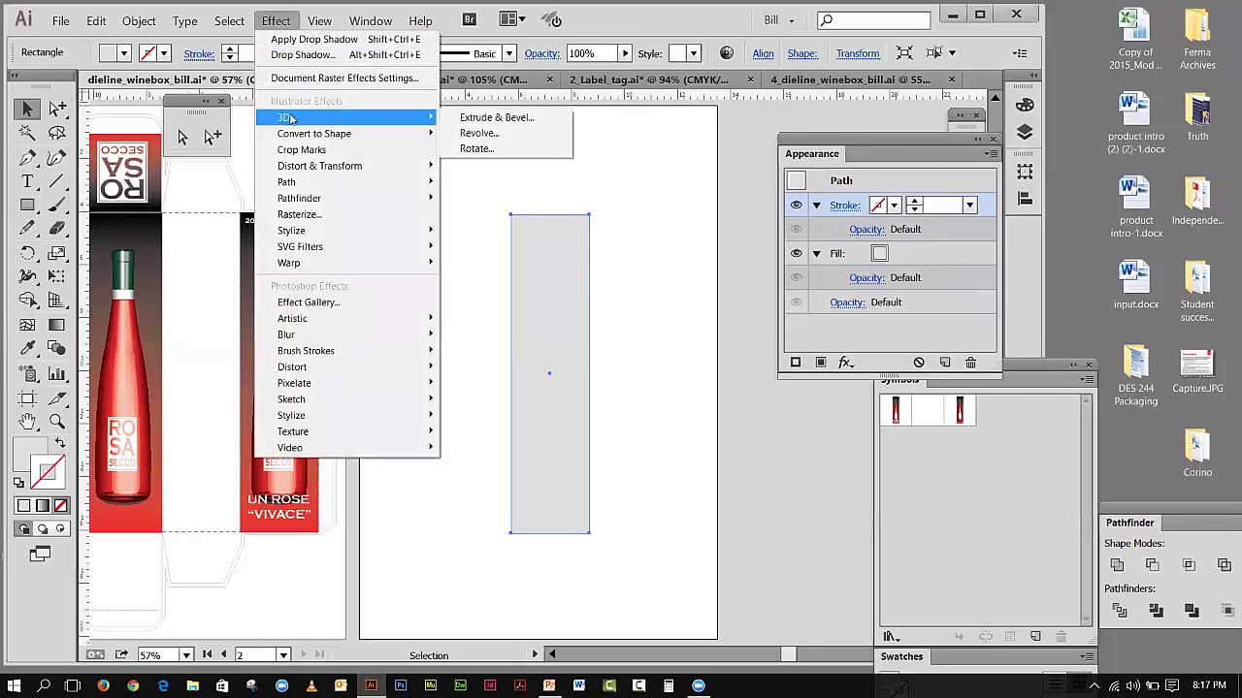
left_click(492, 119)
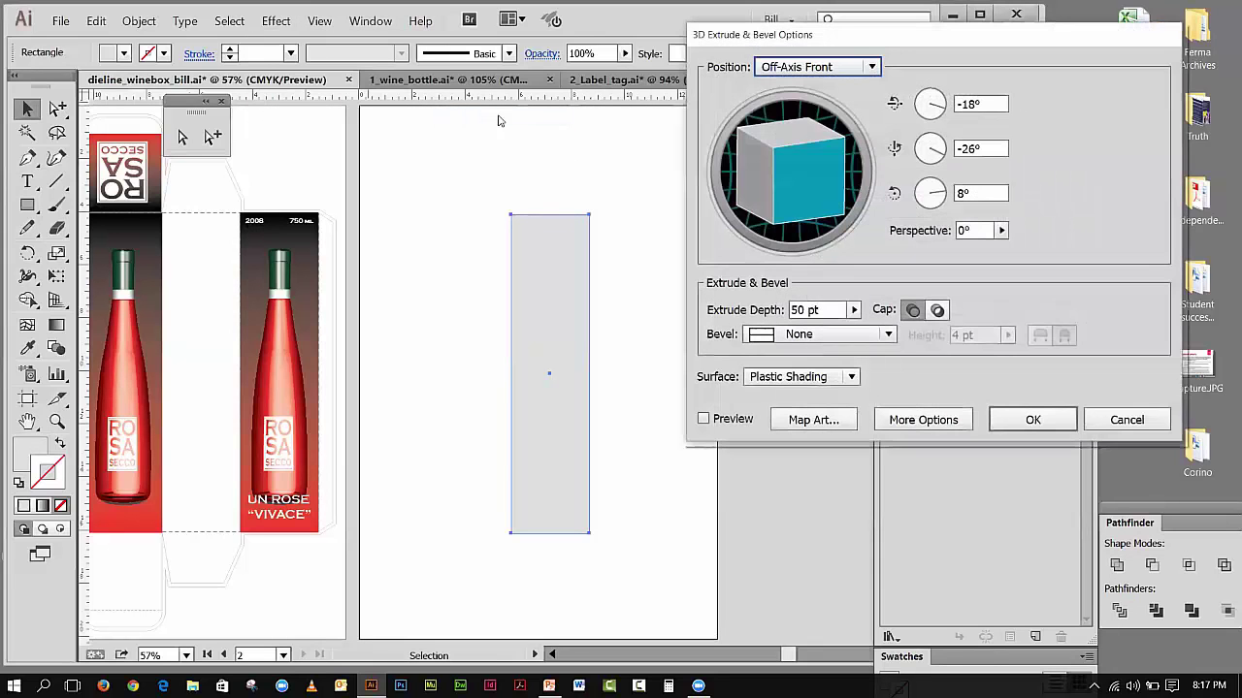
left_click(705, 420)
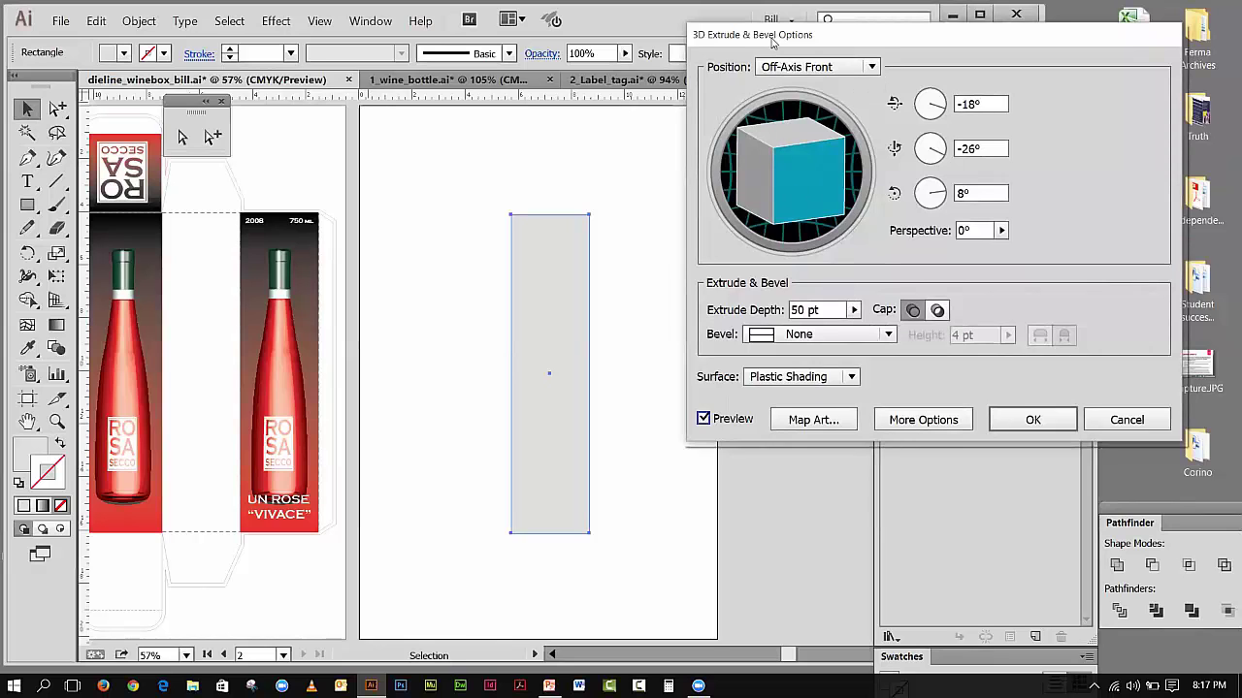
left_click_drag(772, 41, 762, 123)
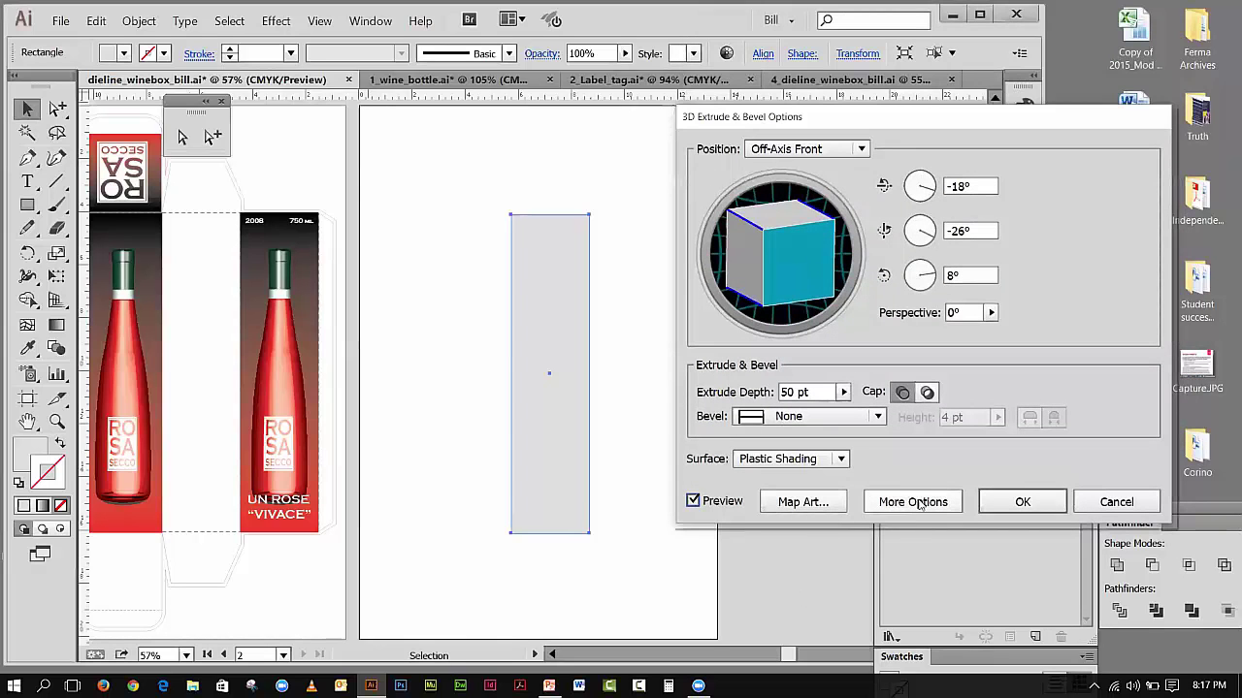
left_click(1085, 501)
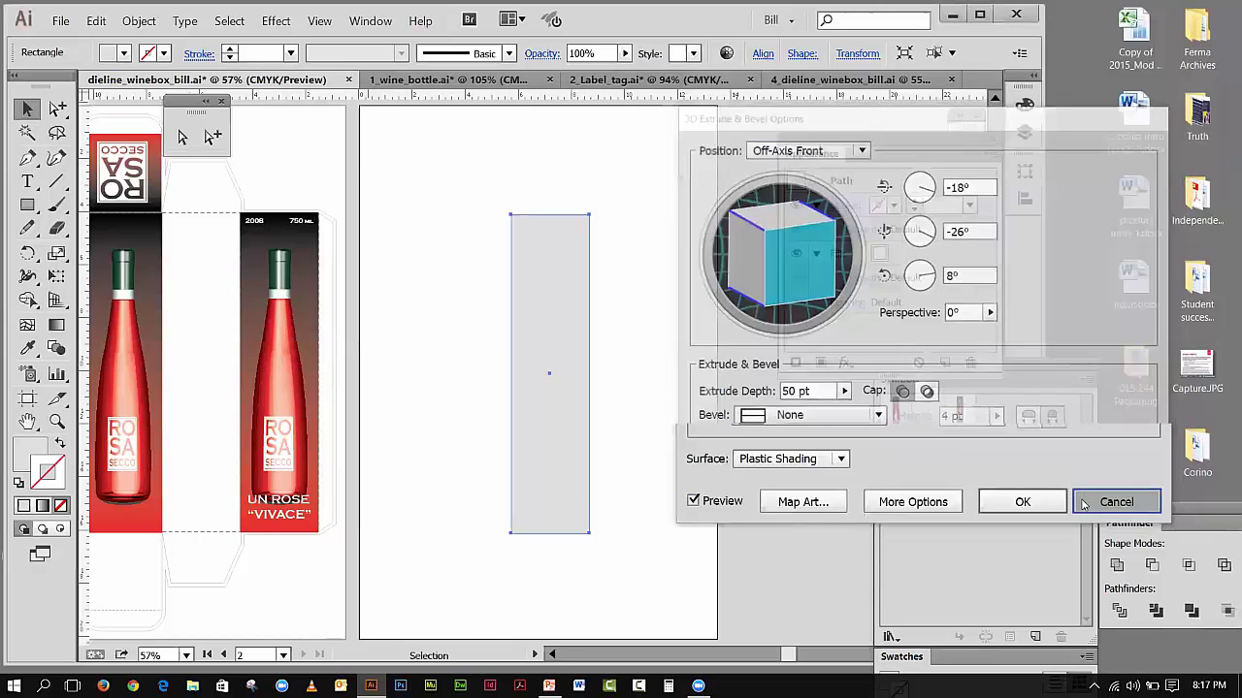
- Preview the extrusion a second time, cancel, and nudge the rectangle slightly left
left_click(640, 337)
left_click(550, 324)
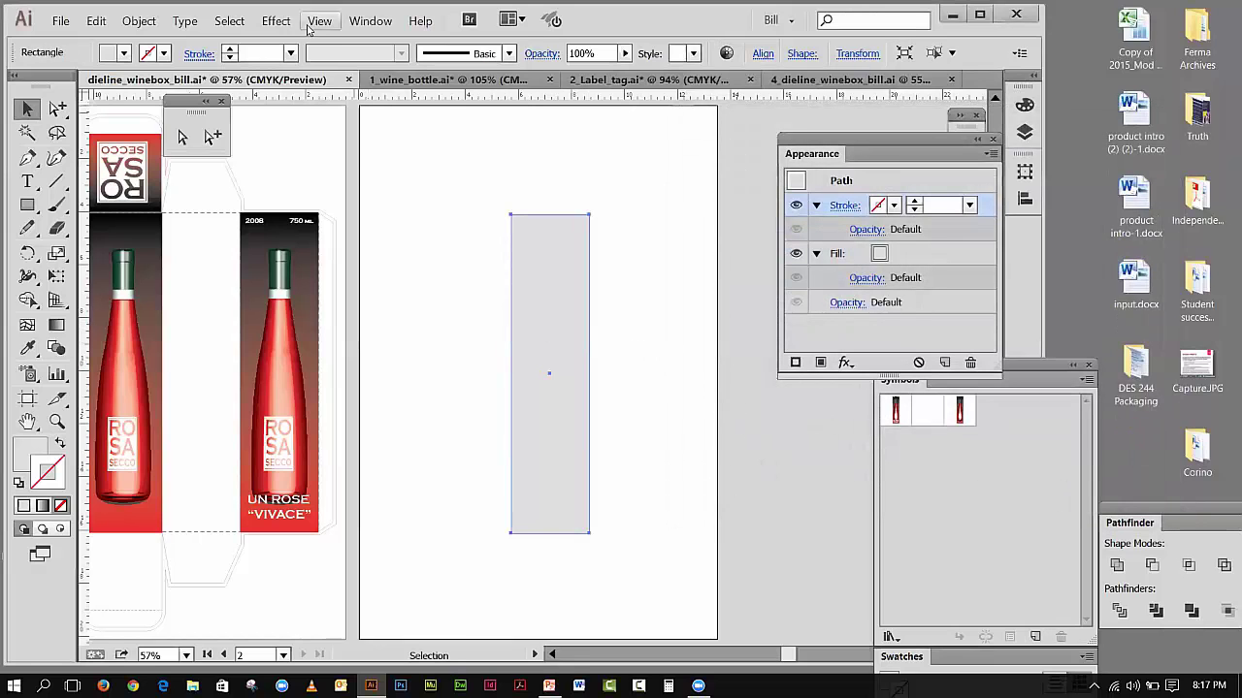
left_click(273, 20)
mouse_move(291, 117)
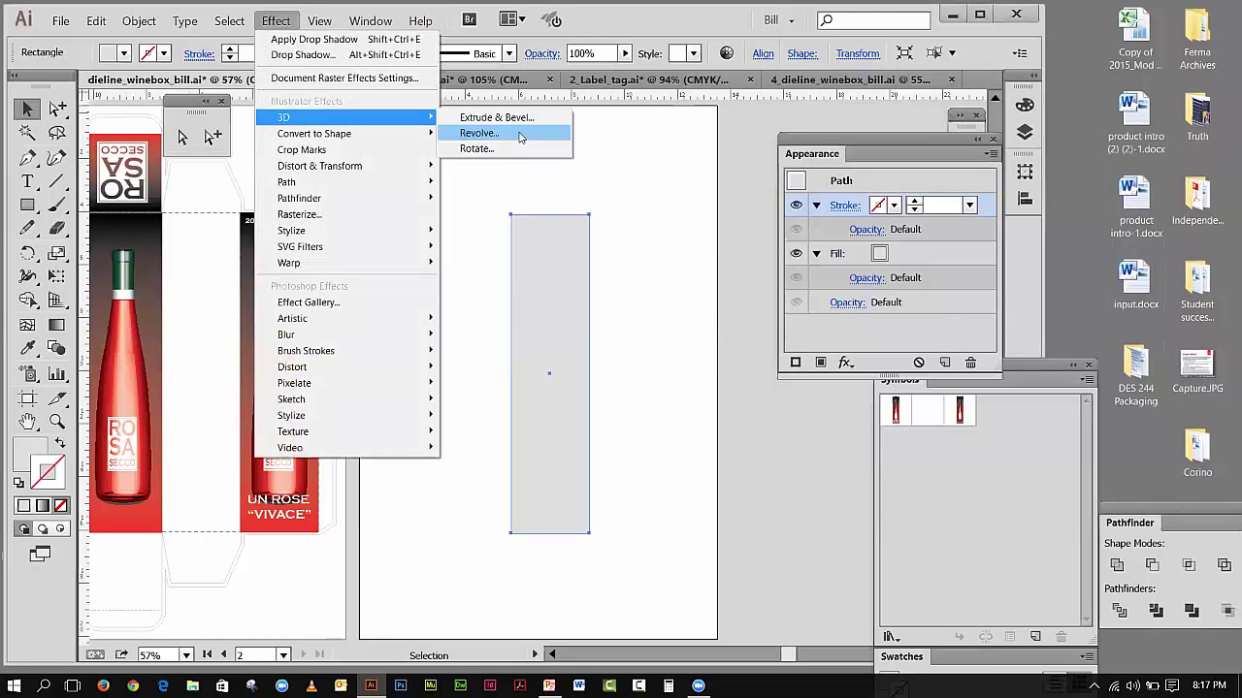
left_click(504, 116)
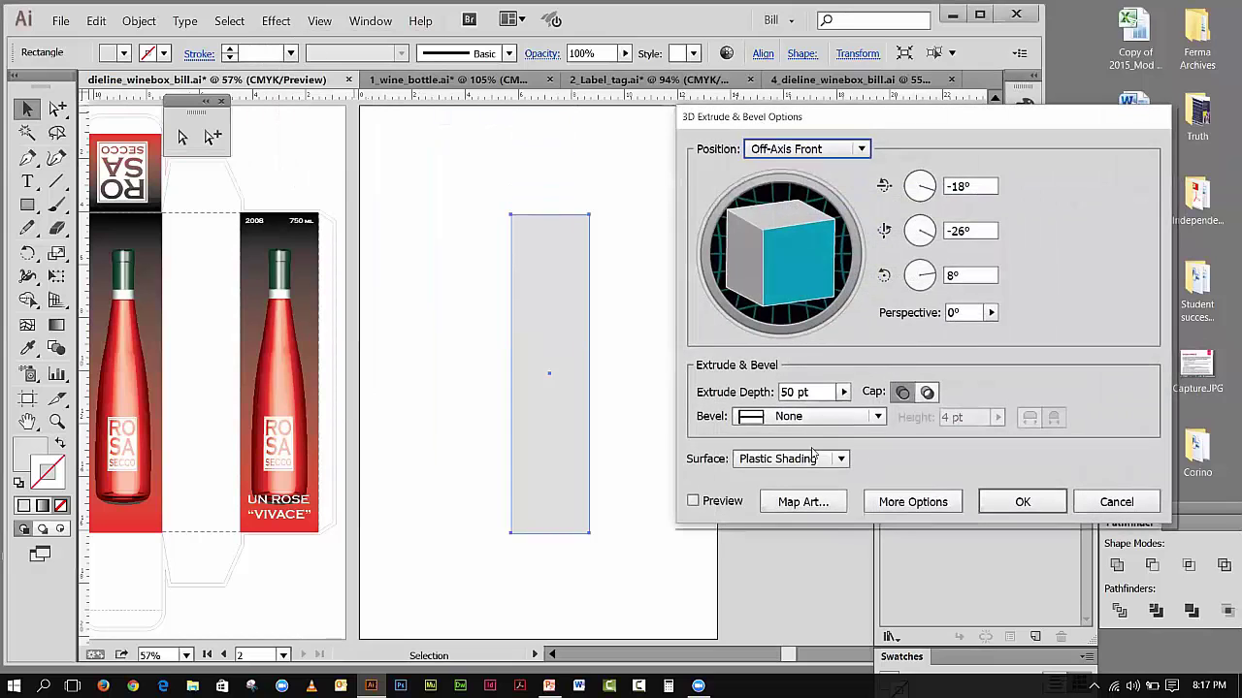
left_click(692, 501)
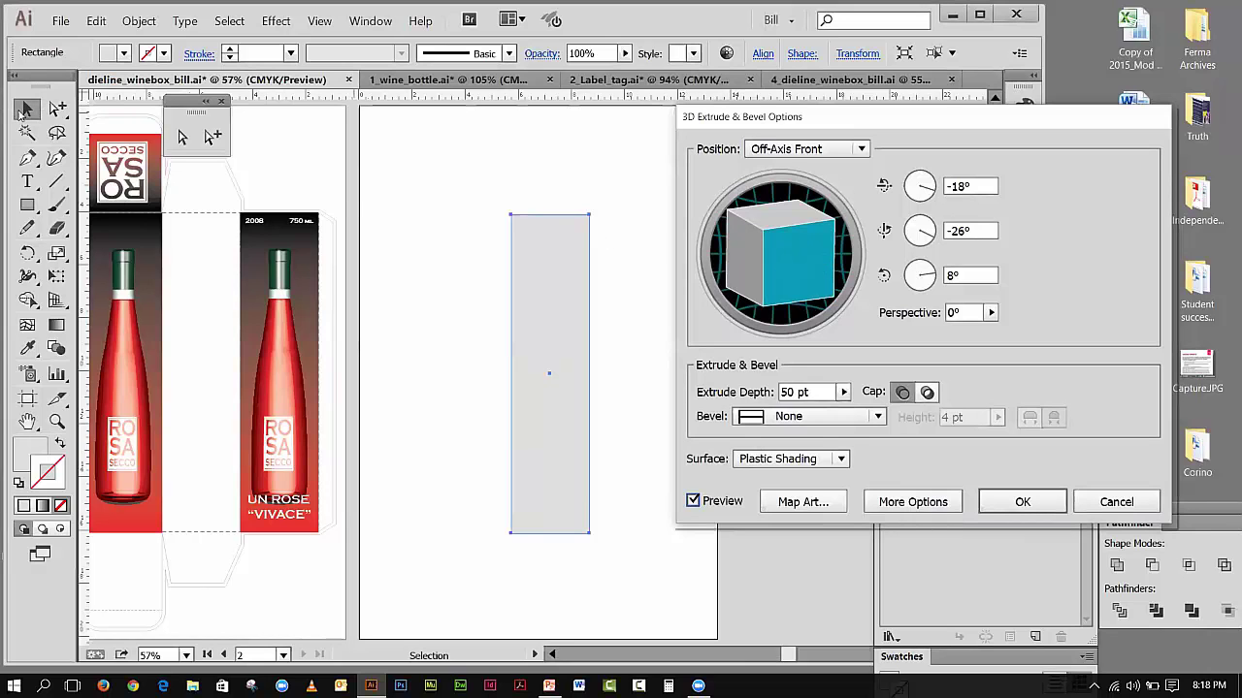
left_click(1111, 513)
left_click_drag(553, 346, 530, 350)
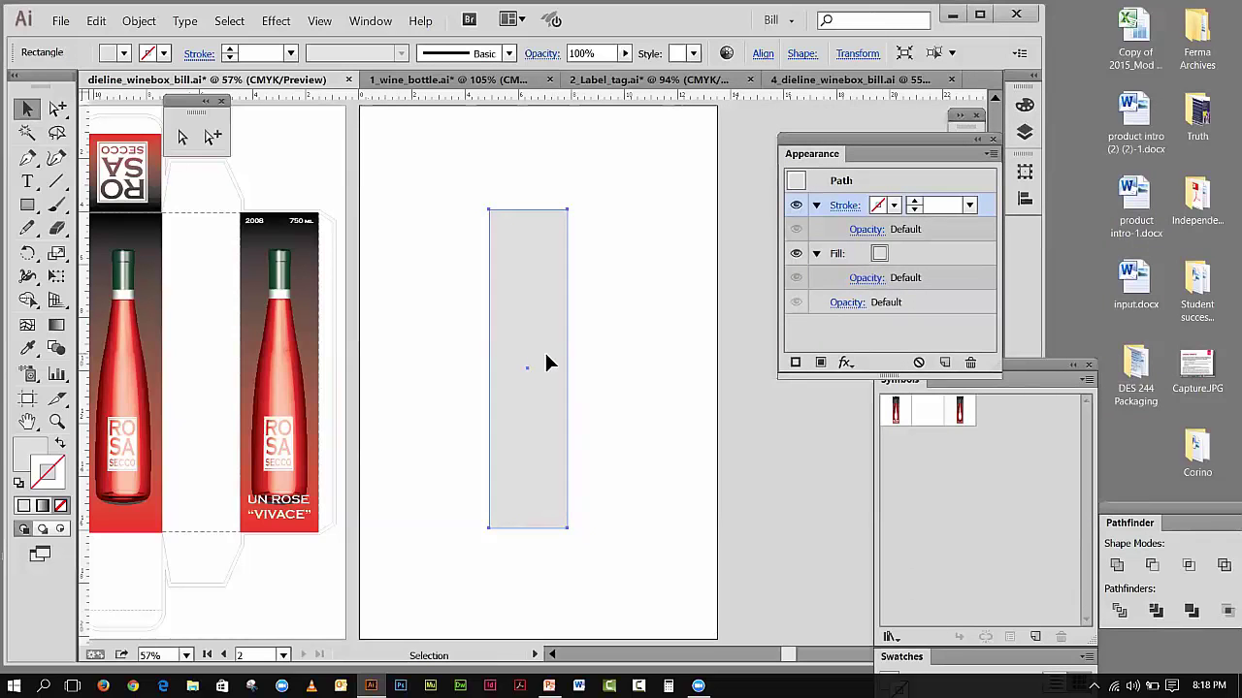
- Open 3D Extrude & Bevel on the grey rectangle and preview it at Isometric Left
left_click(576, 356)
left_click(567, 358)
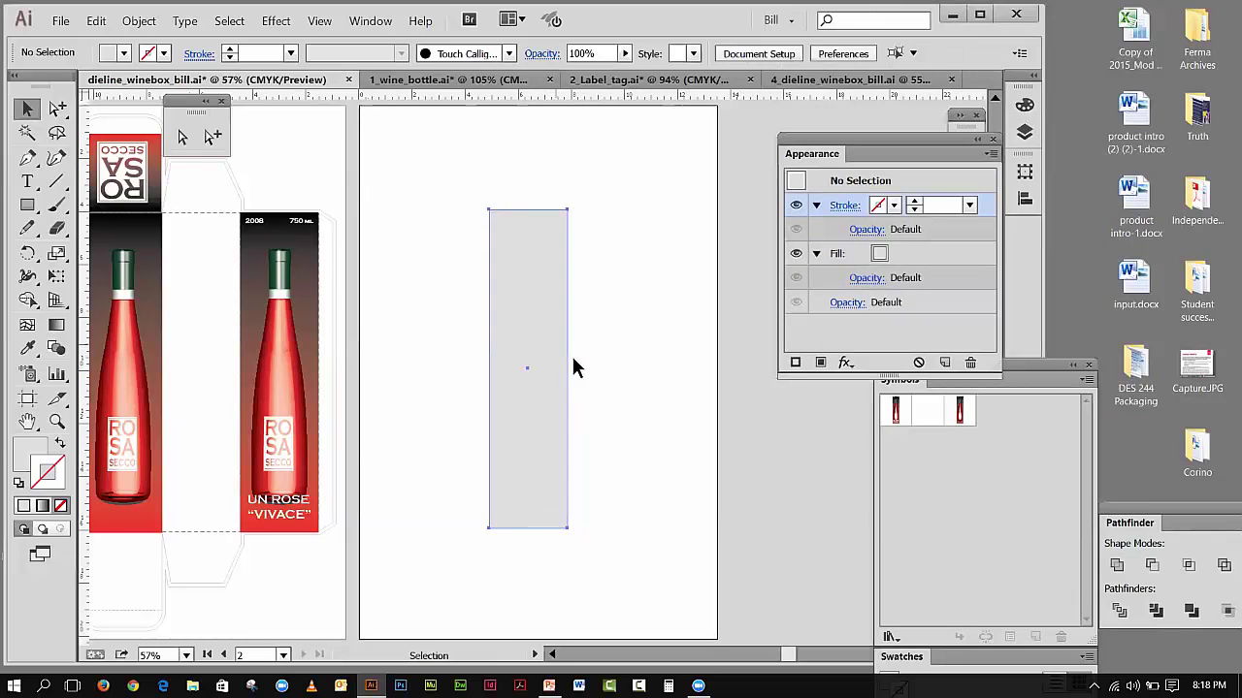
left_click(266, 26)
mouse_move(291, 117)
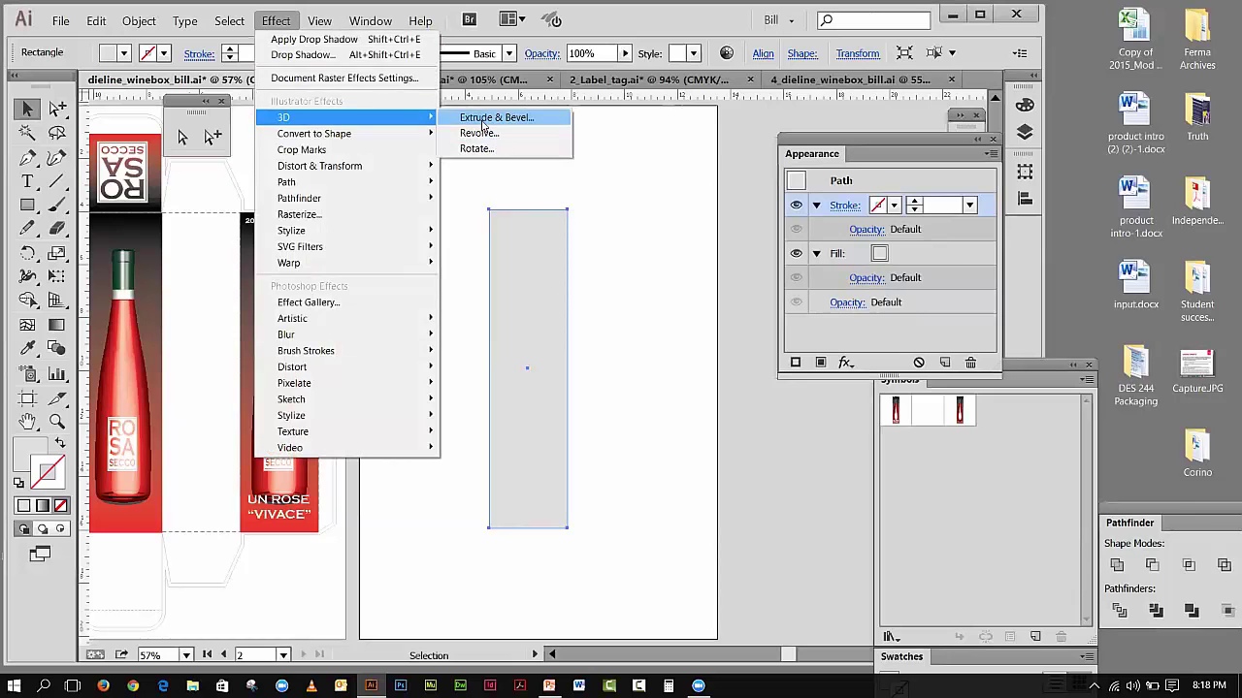
left_click(499, 120)
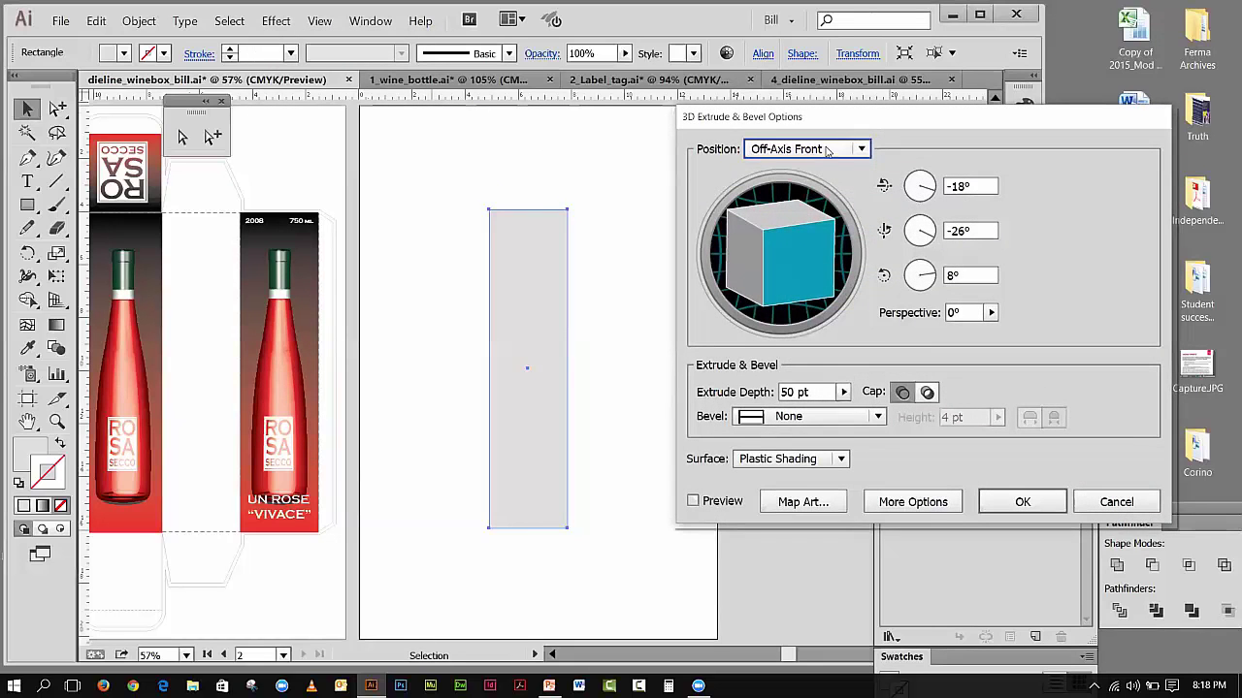
left_click(830, 152)
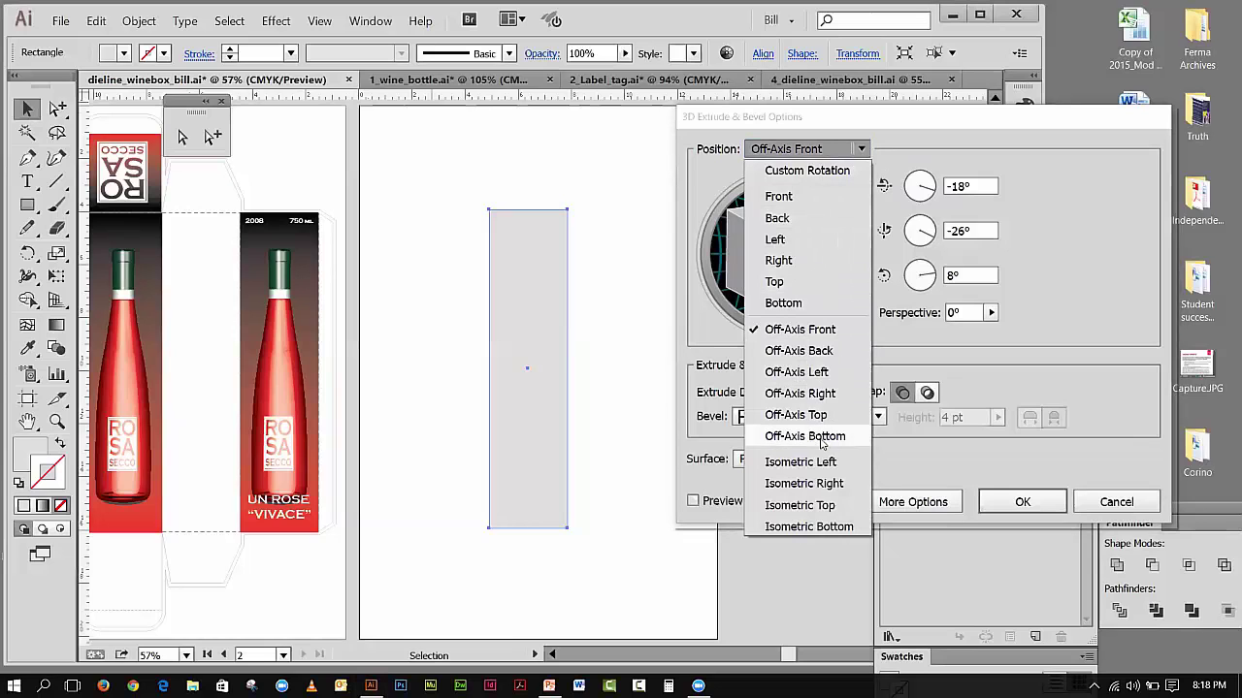
left_click(796, 463)
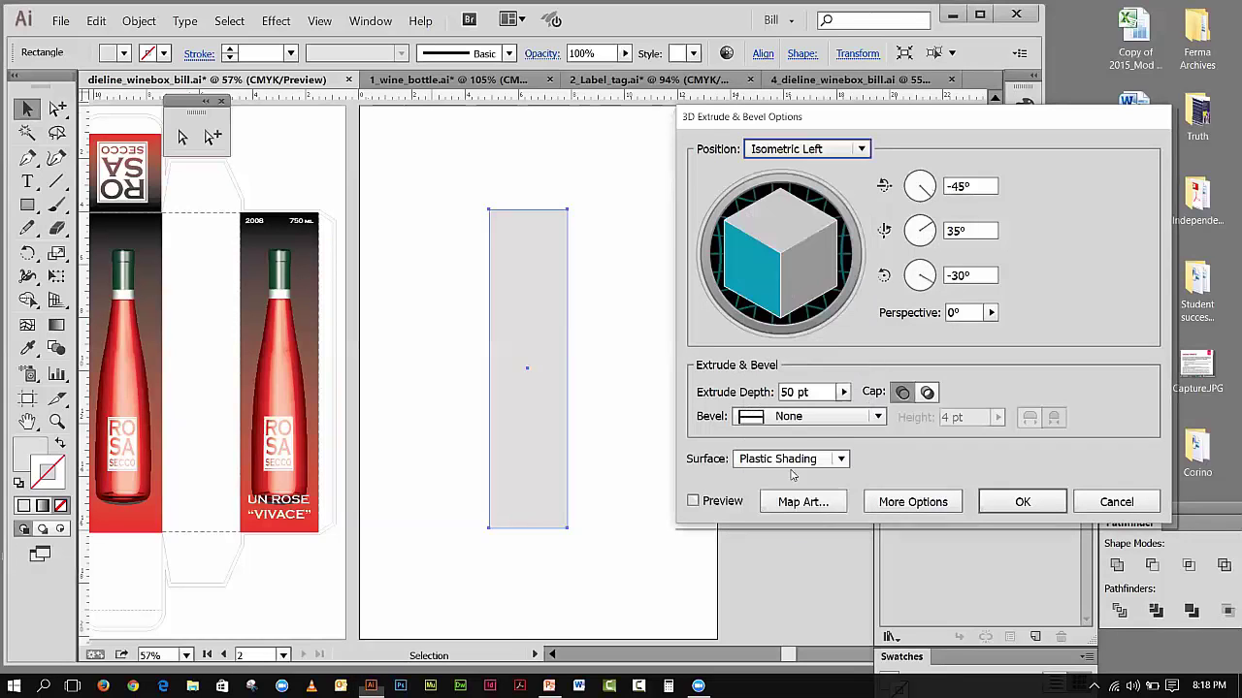
left_click(693, 502)
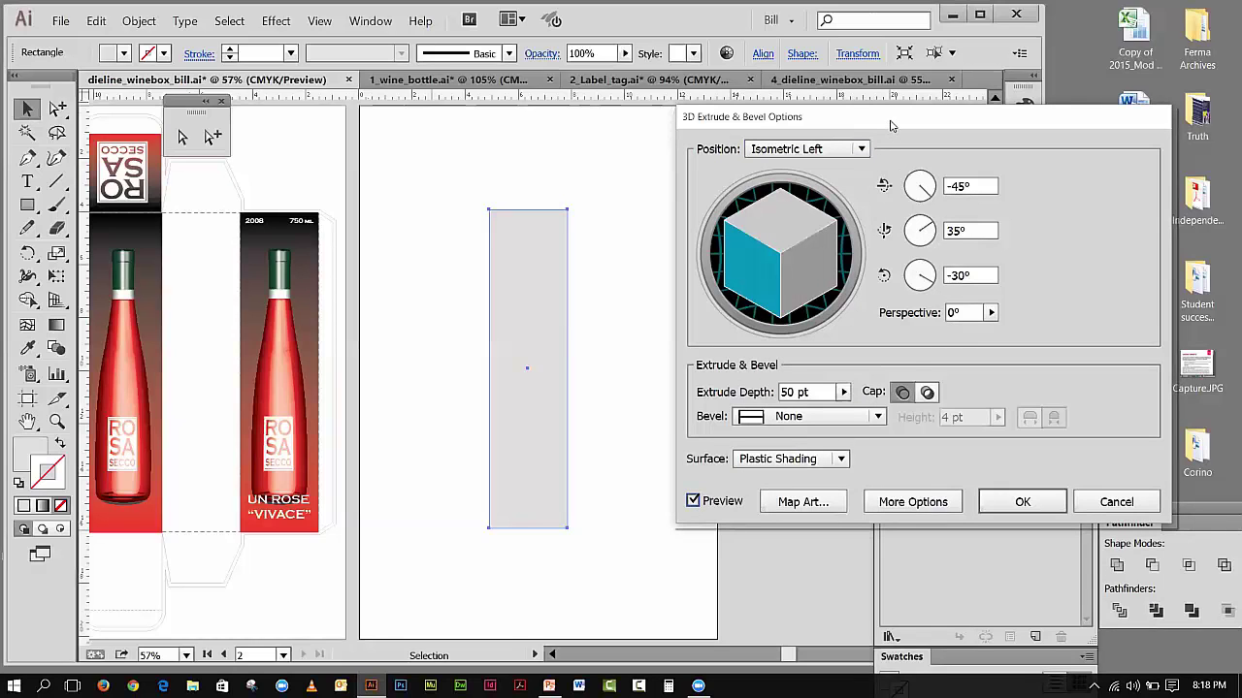
left_click_drag(891, 126, 834, 144)
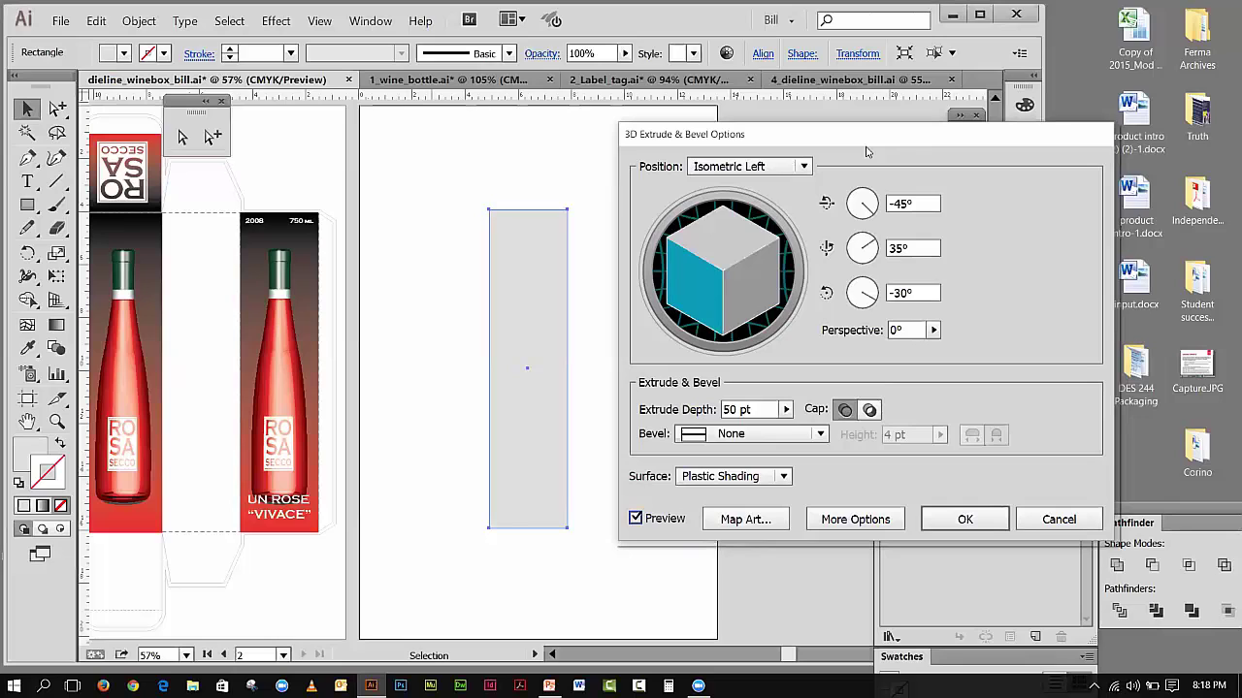
- Return to Off-Axis Front, rotate to -24°/-16° with Diffuse Shading, and try Map Art
left_click(804, 166)
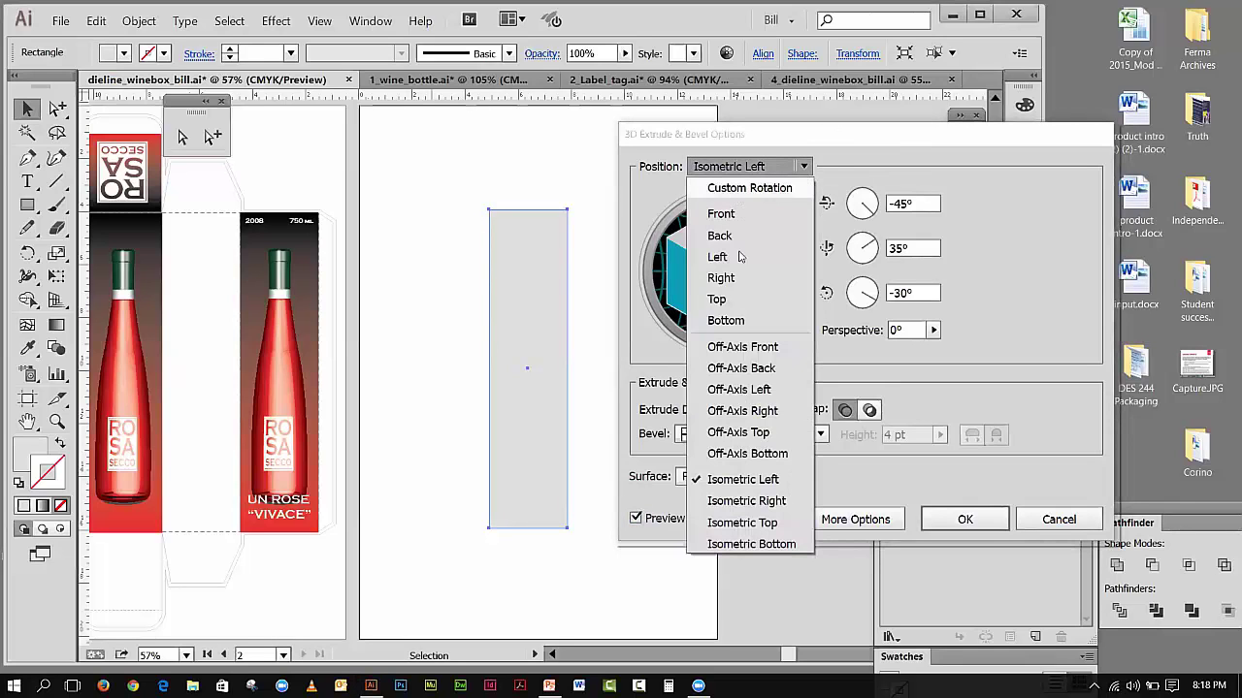
left_click(742, 346)
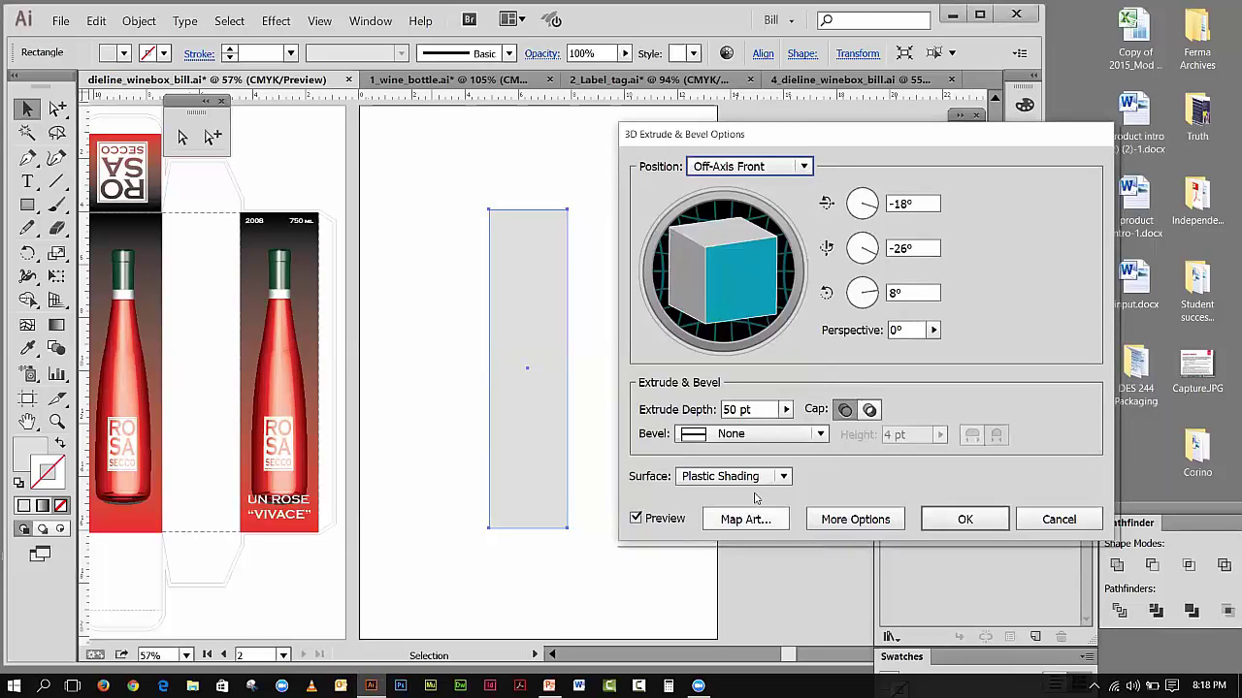
mouse_move(739, 264)
left_mouse_down()
mouse_move(748, 274)
mouse_move(727, 271)
left_mouse_up()
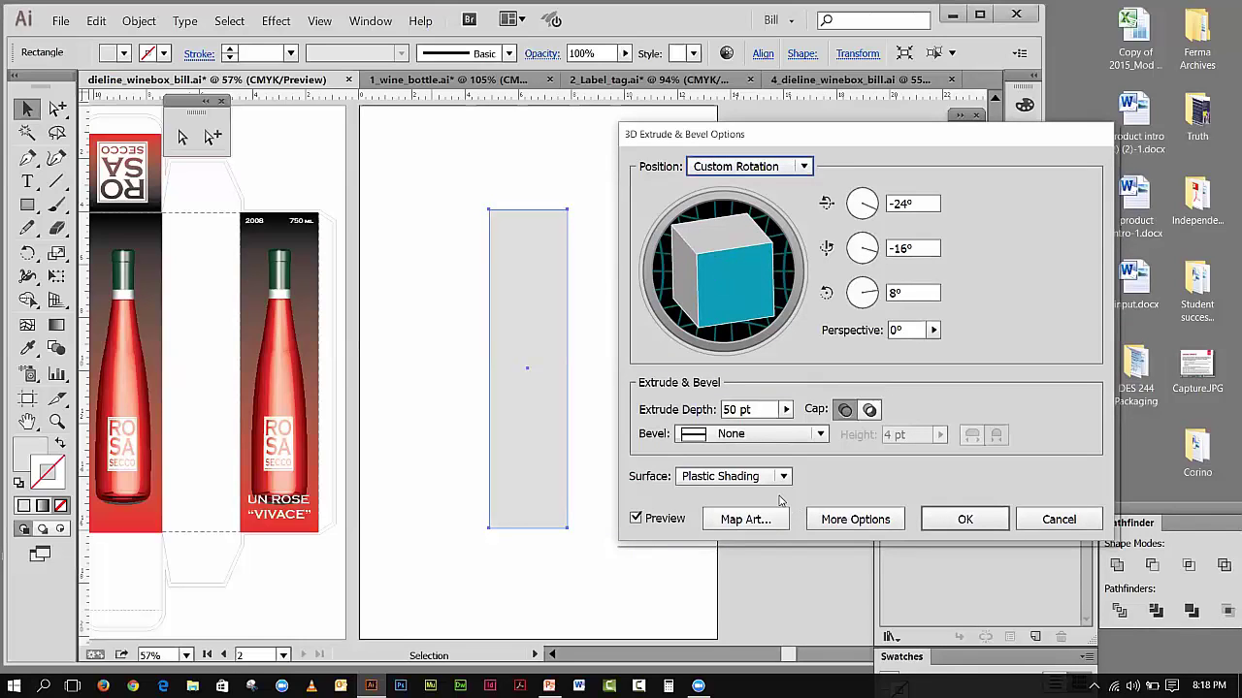
left_click(756, 477)
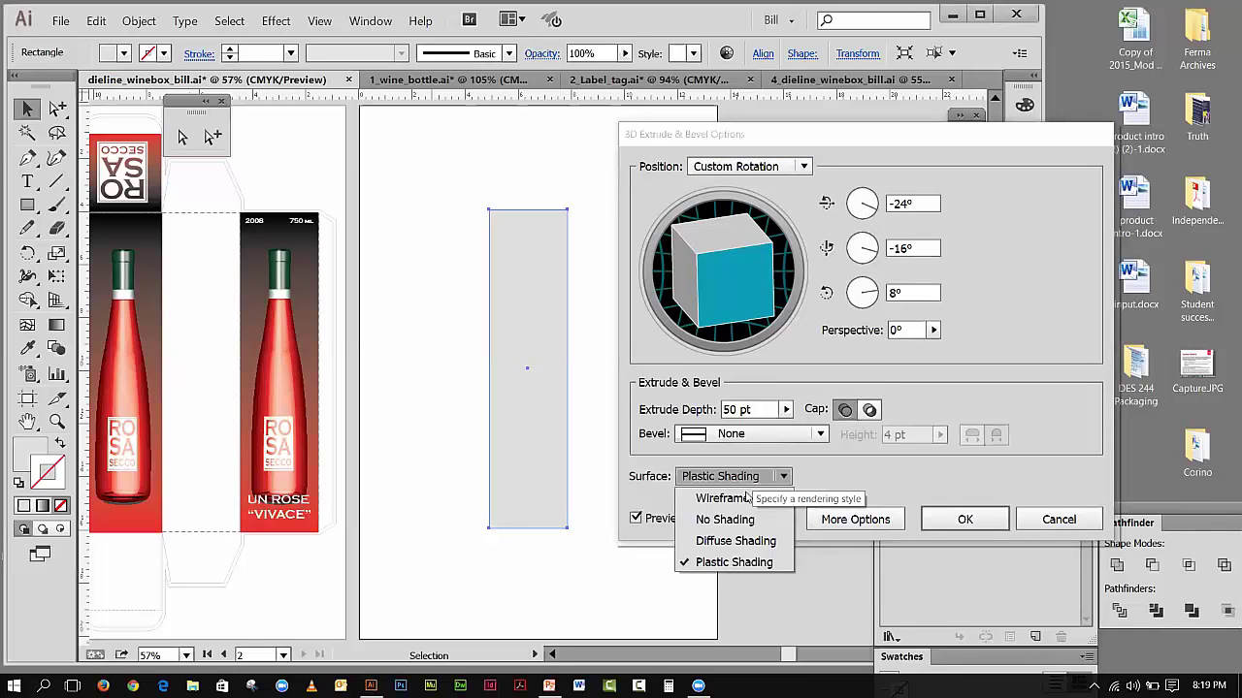
left_click(735, 541)
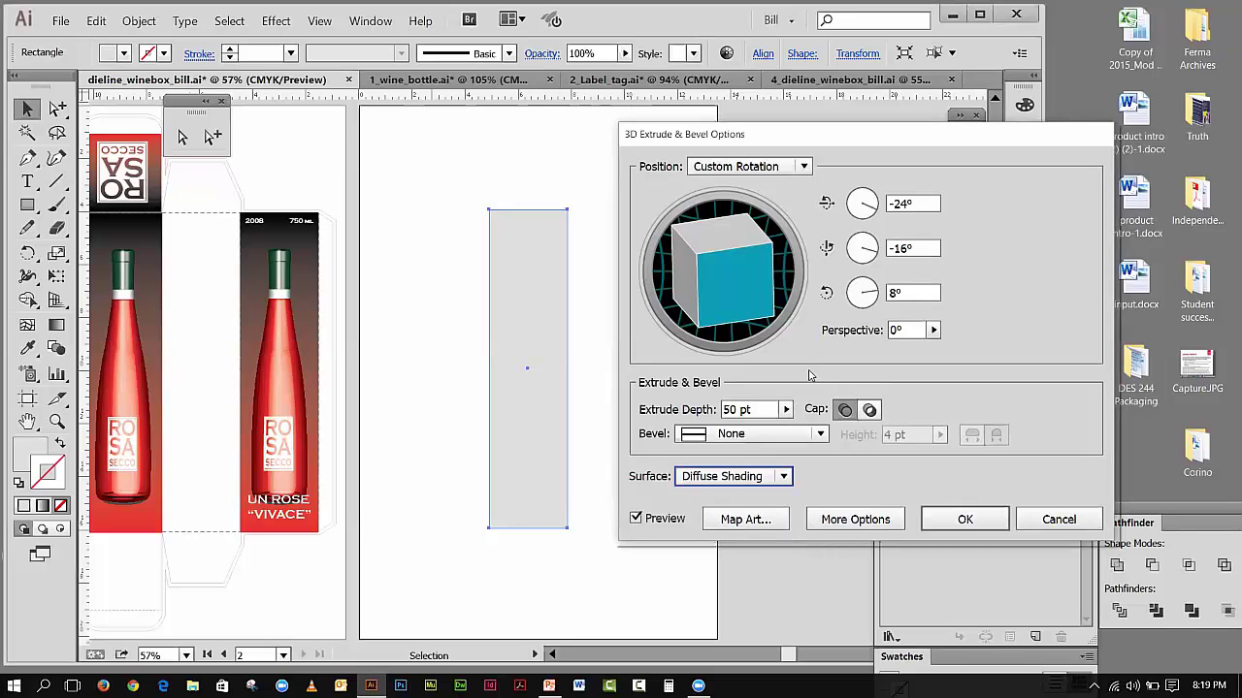
left_click(635, 519)
left_click(634, 520)
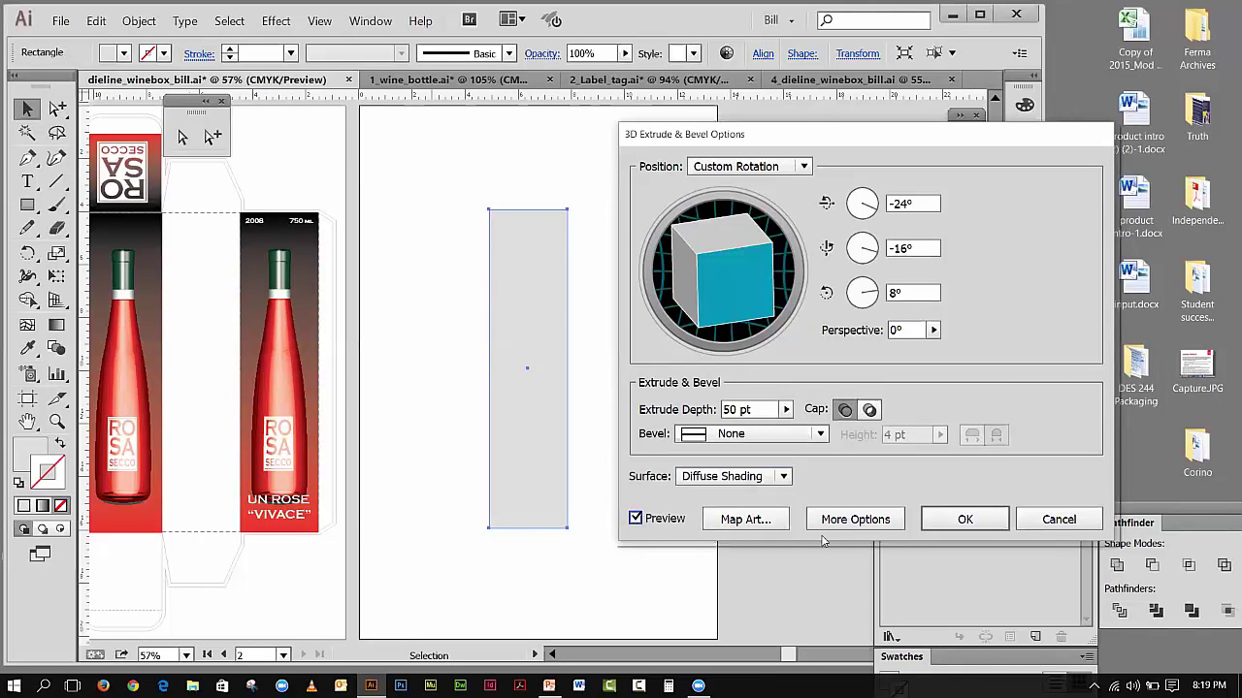
mouse_move(763, 139)
left_mouse_down()
mouse_move(718, 157)
mouse_move(752, 147)
left_mouse_up()
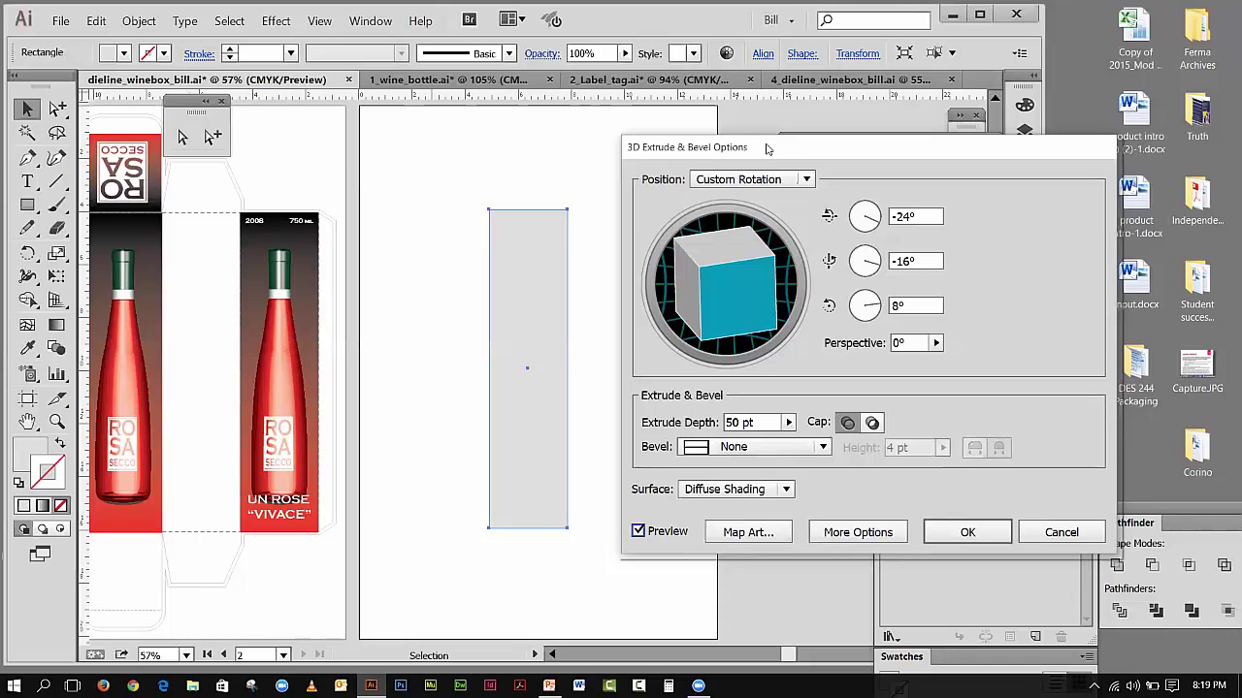
left_click(771, 537)
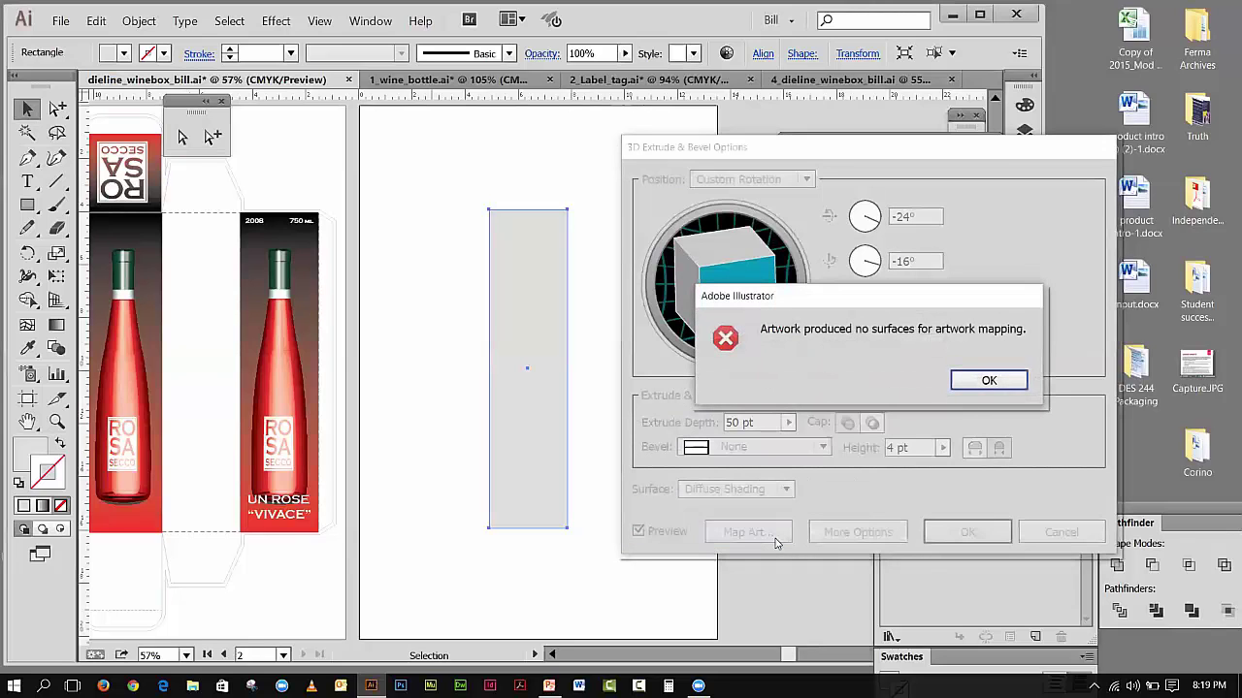
left_click(989, 381)
- Cancel the 3D dialog, nudge the grey panel down-right, and reselect it without applying effects
left_click(1027, 536)
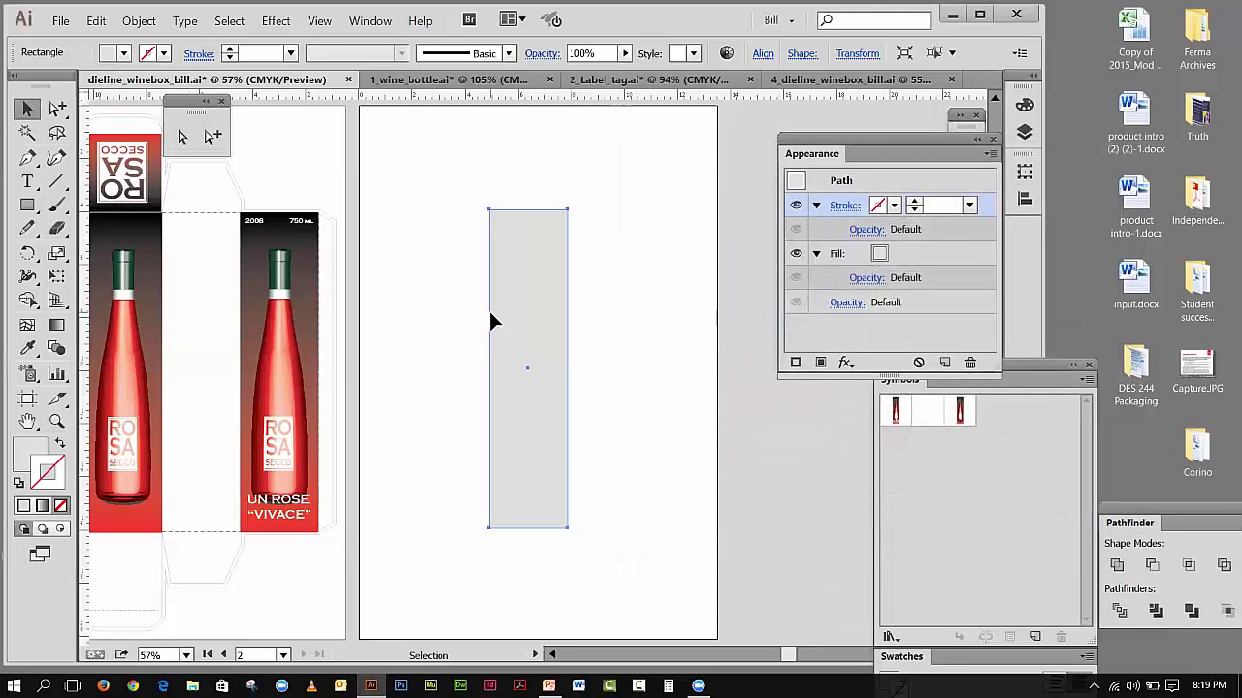
mouse_move(499, 314)
left_mouse_down()
mouse_move(612, 326)
mouse_move(508, 319)
left_mouse_up()
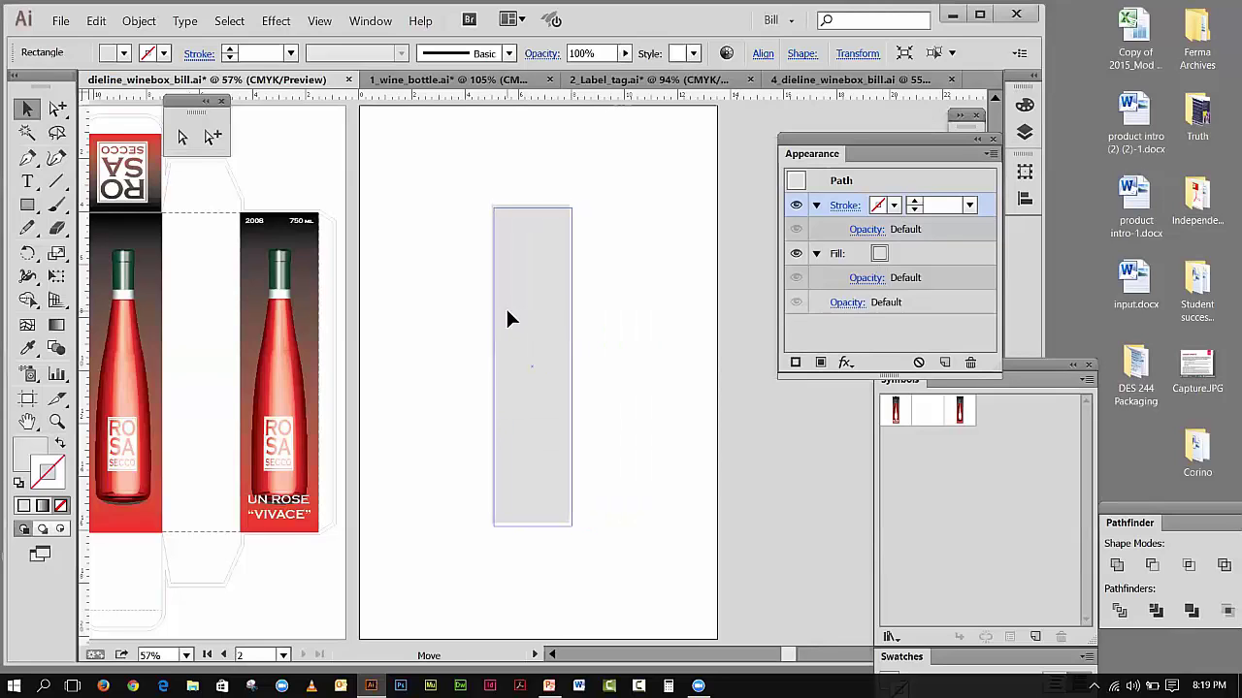
left_click(456, 287)
left_click(514, 315)
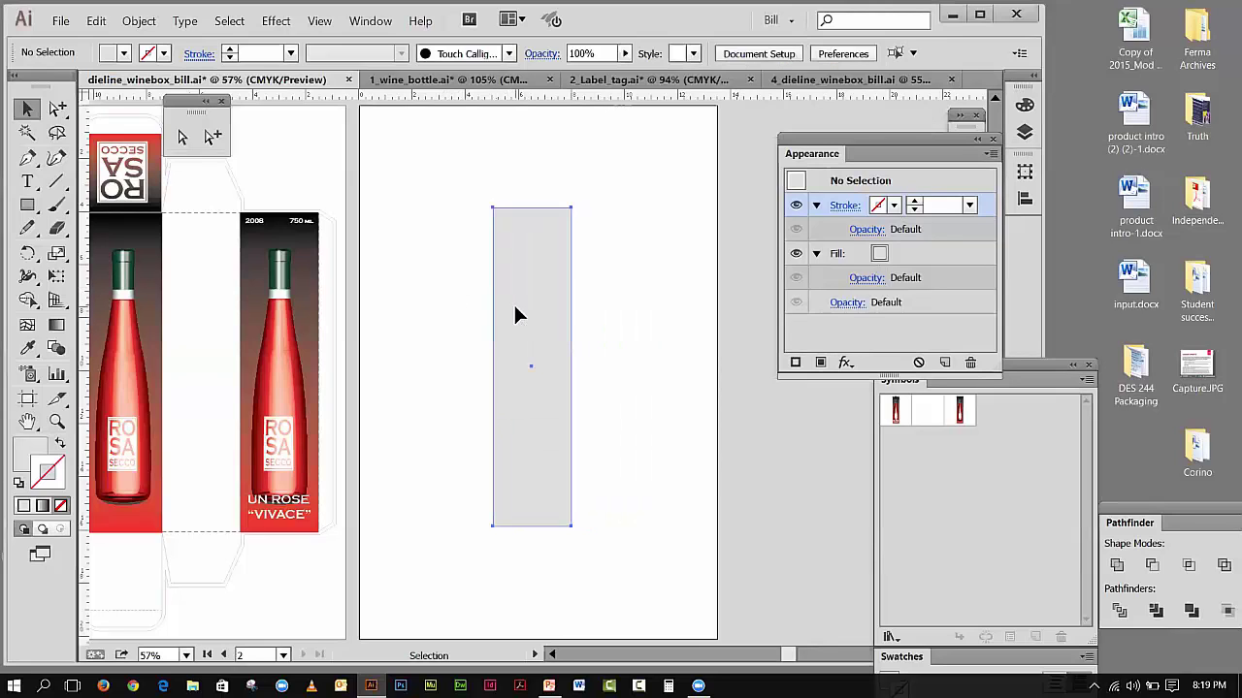
left_click(287, 28)
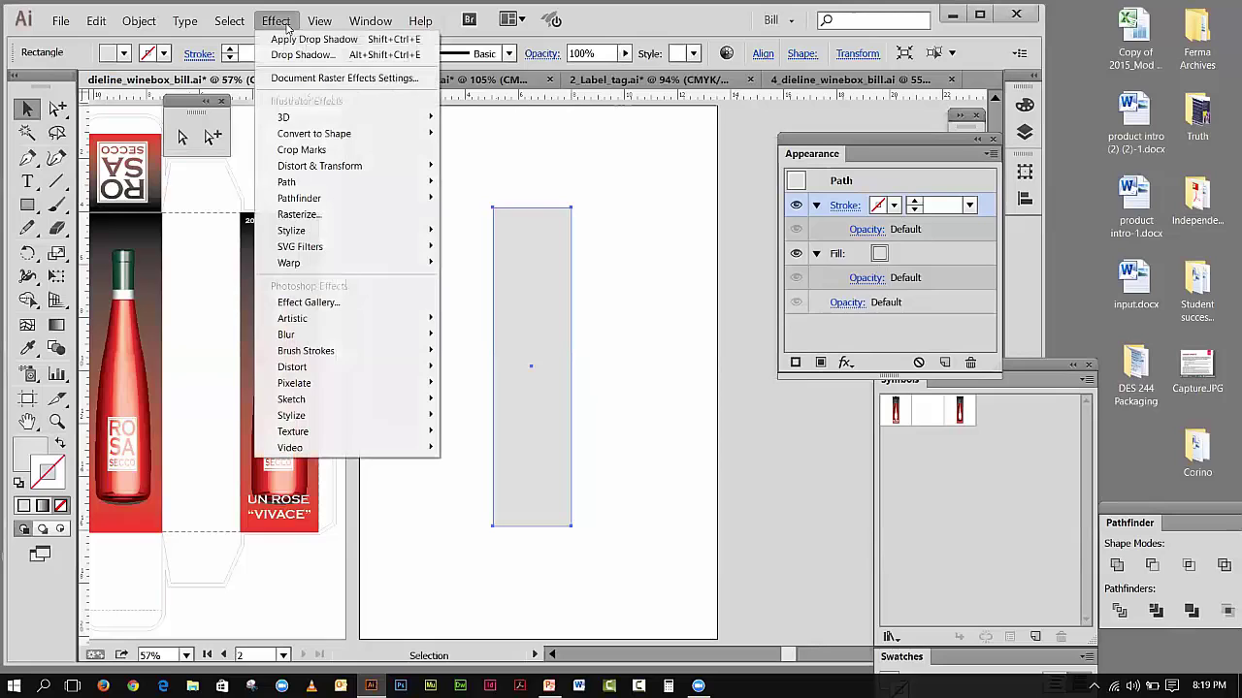
mouse_move(388, 117)
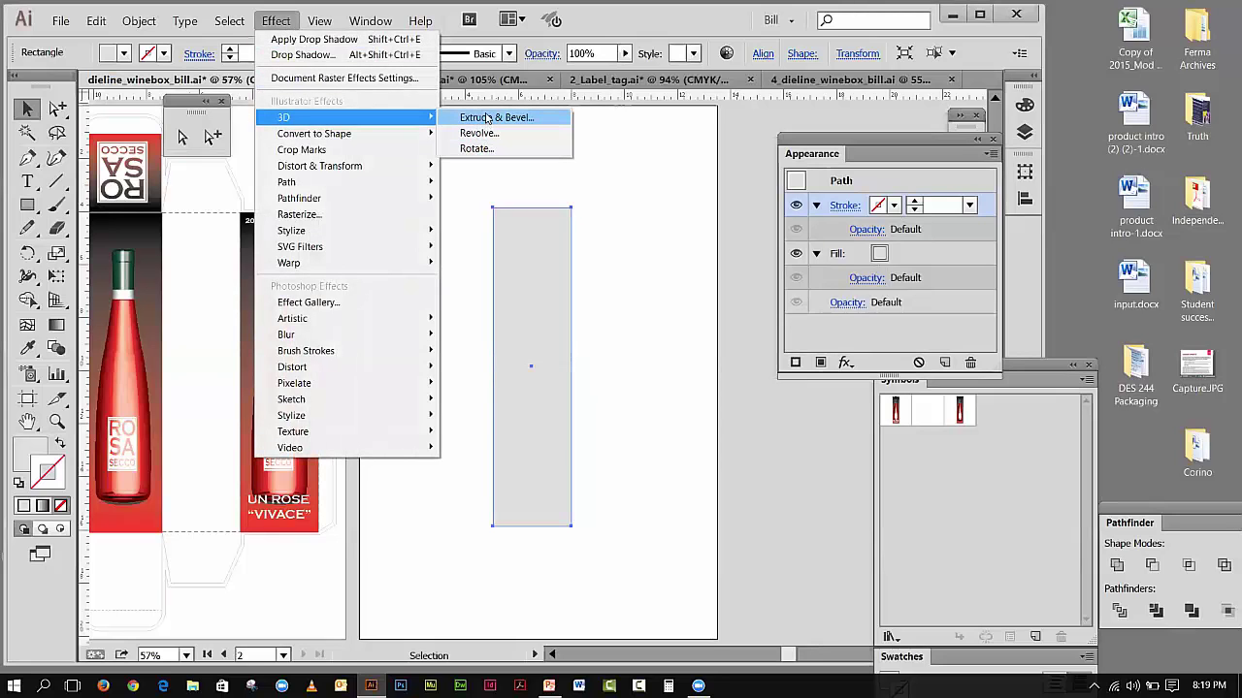
left_click(620, 171)
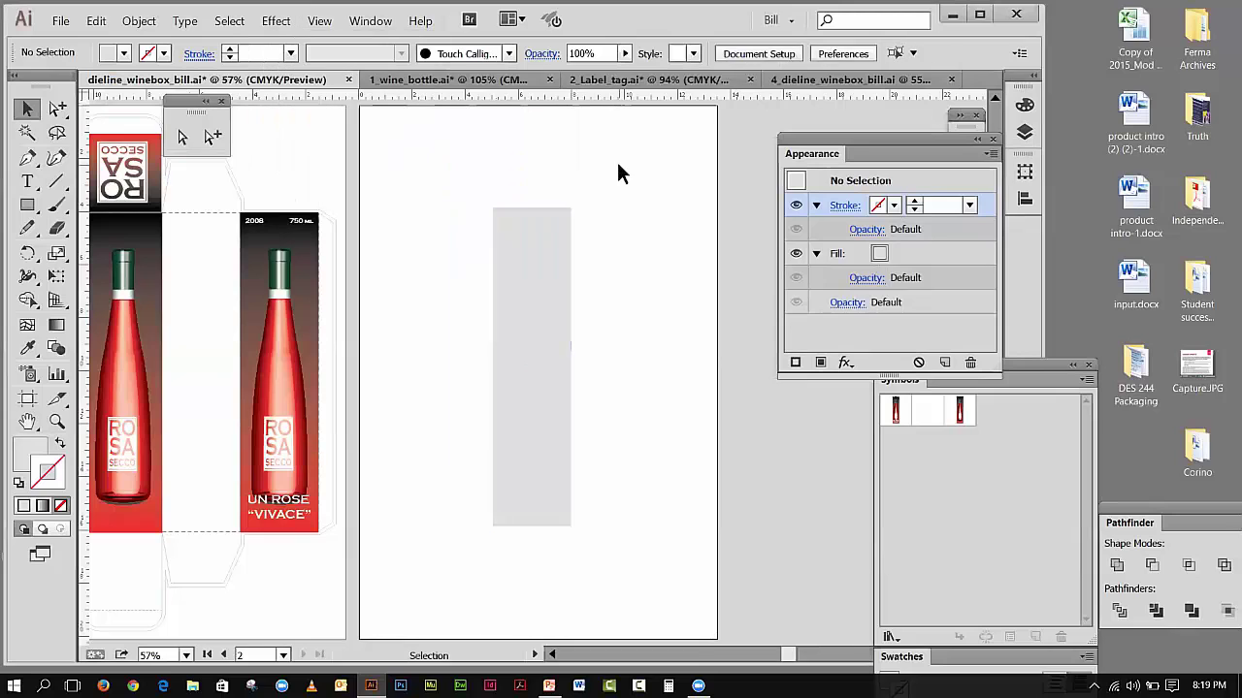
- Trace an open Pen path through the panel's top-left, top-right, bottom-right and bottom-left corners
left_click(29, 208)
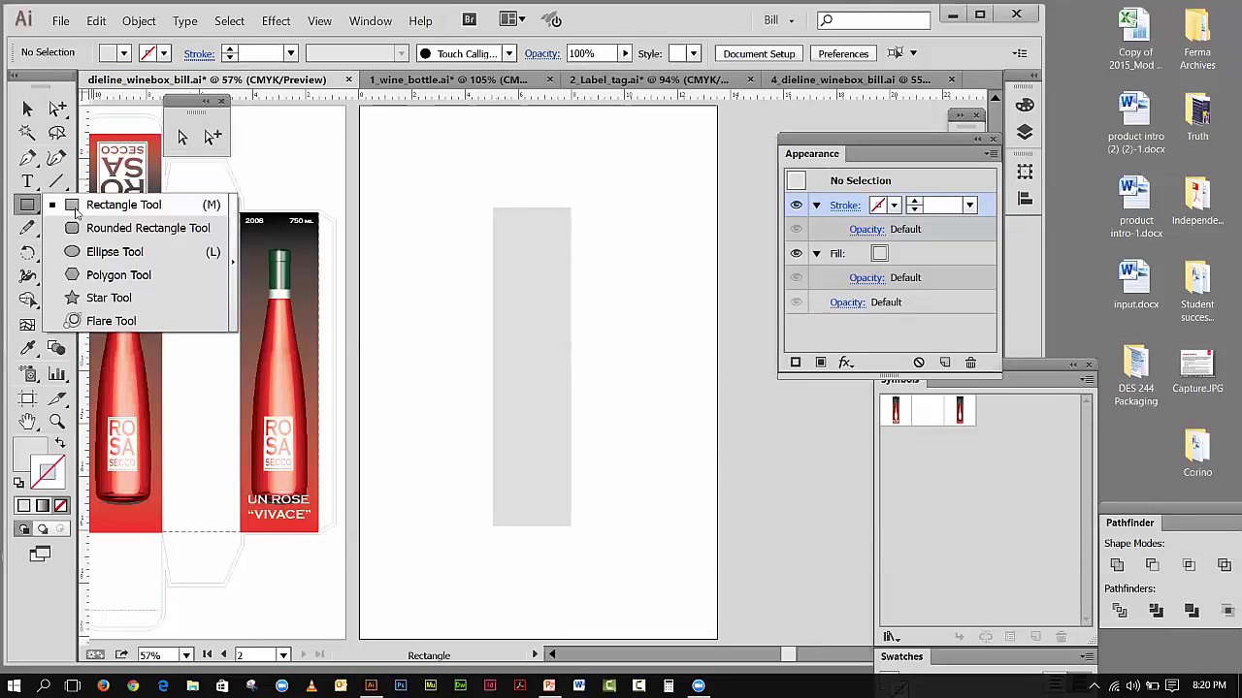
left_click(82, 208)
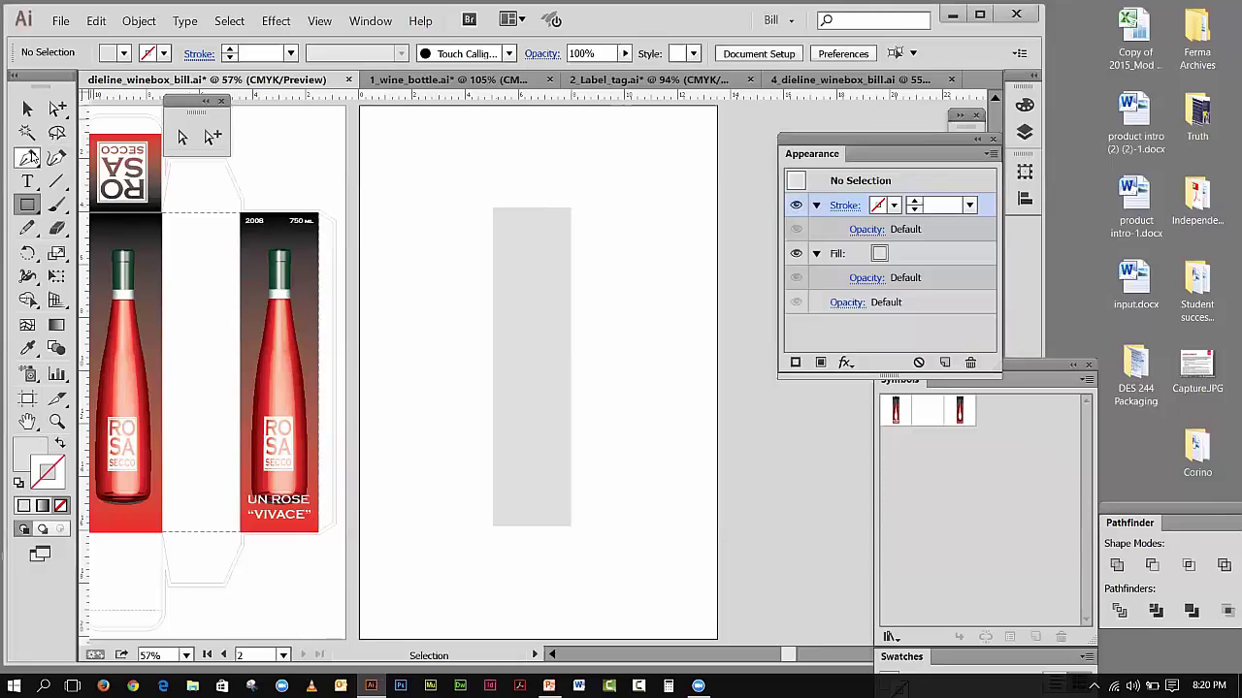
left_click(27, 158)
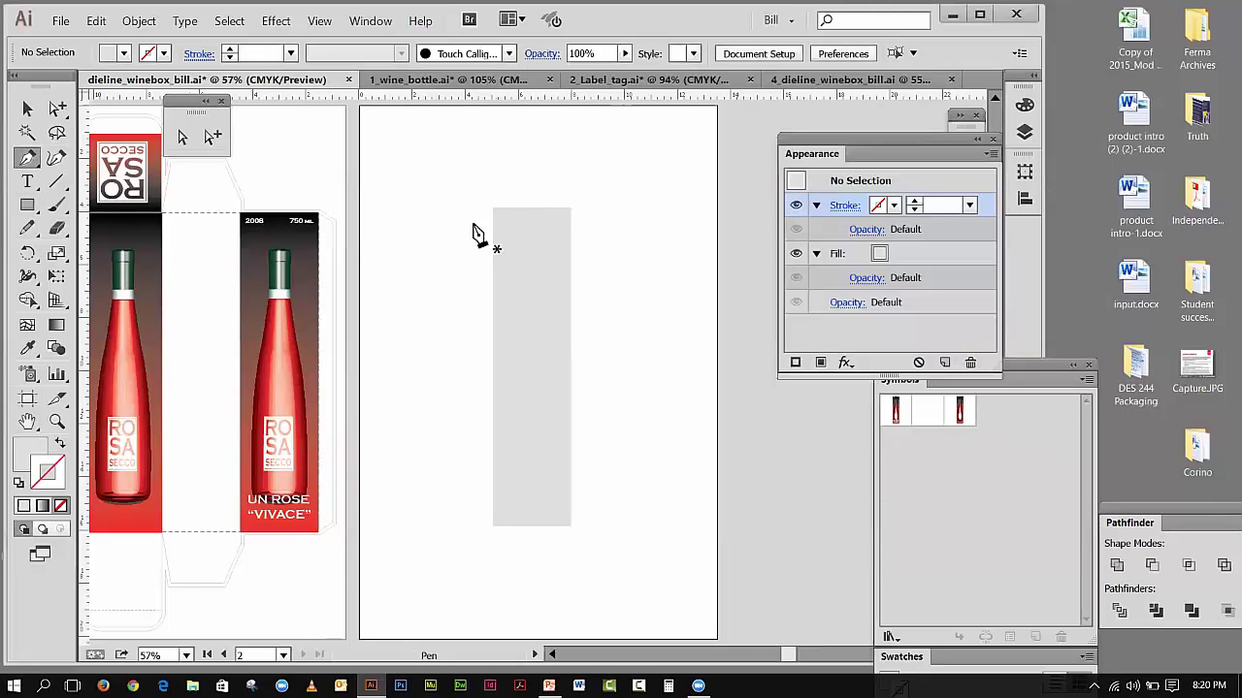
left_click(528, 206)
left_click(570, 207, "shift")
left_click(571, 526, "shift")
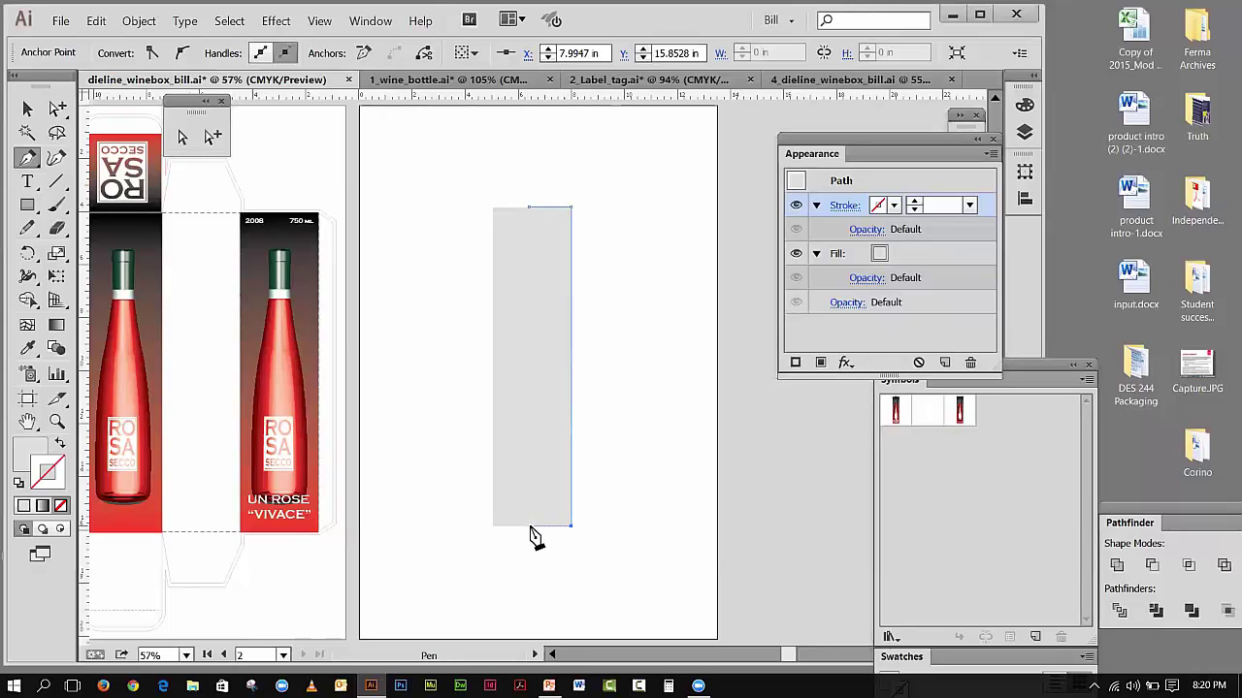
left_click(530, 527)
left_click(28, 110)
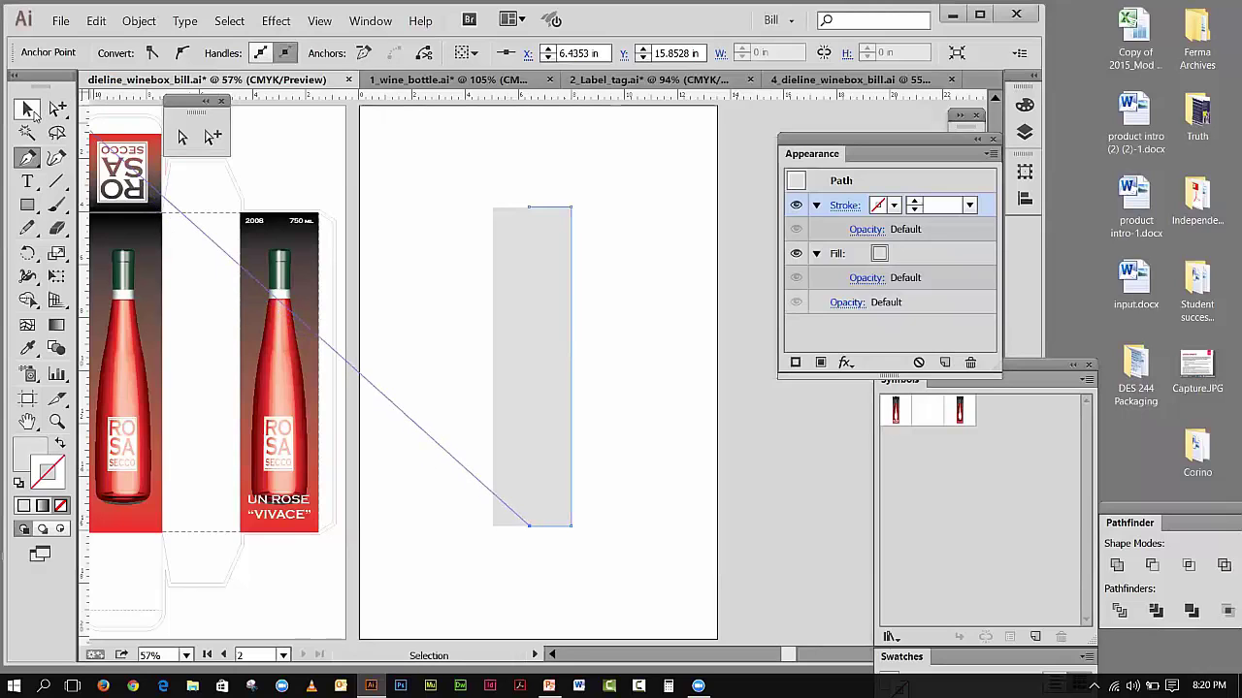
- Make the bracket path stroke-only, preview a 3D extrusion, cancel, and move it right
left_click(58, 443)
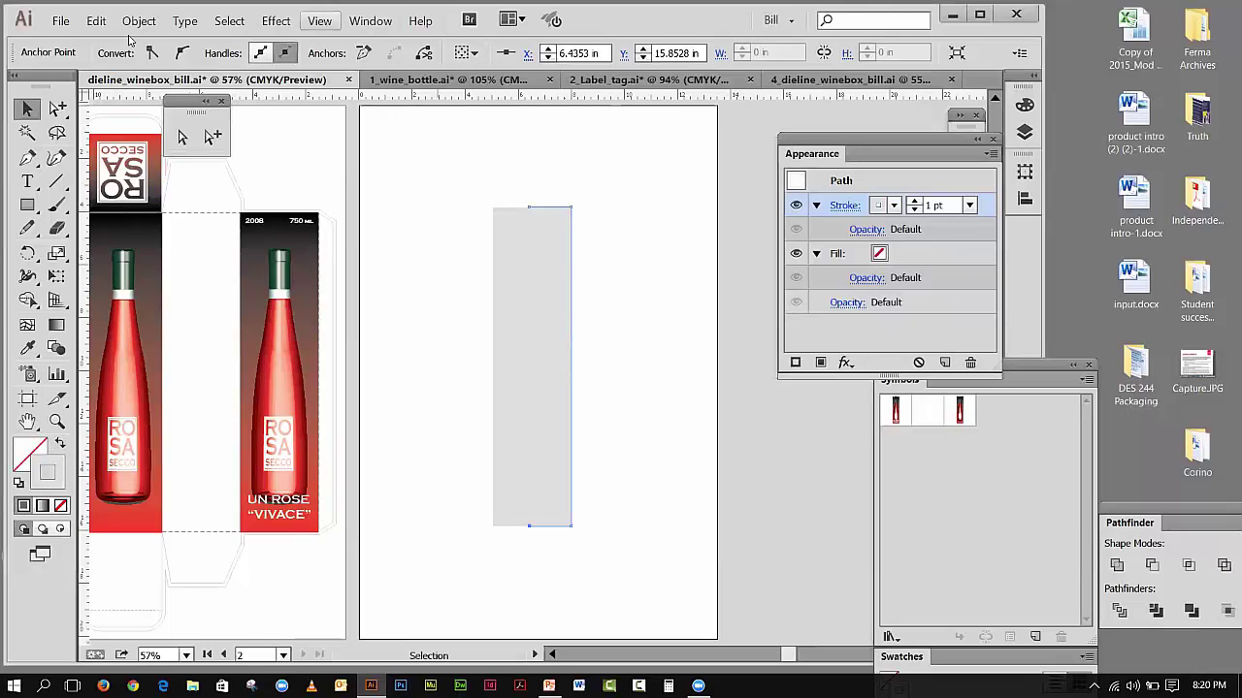
left_click(632, 317)
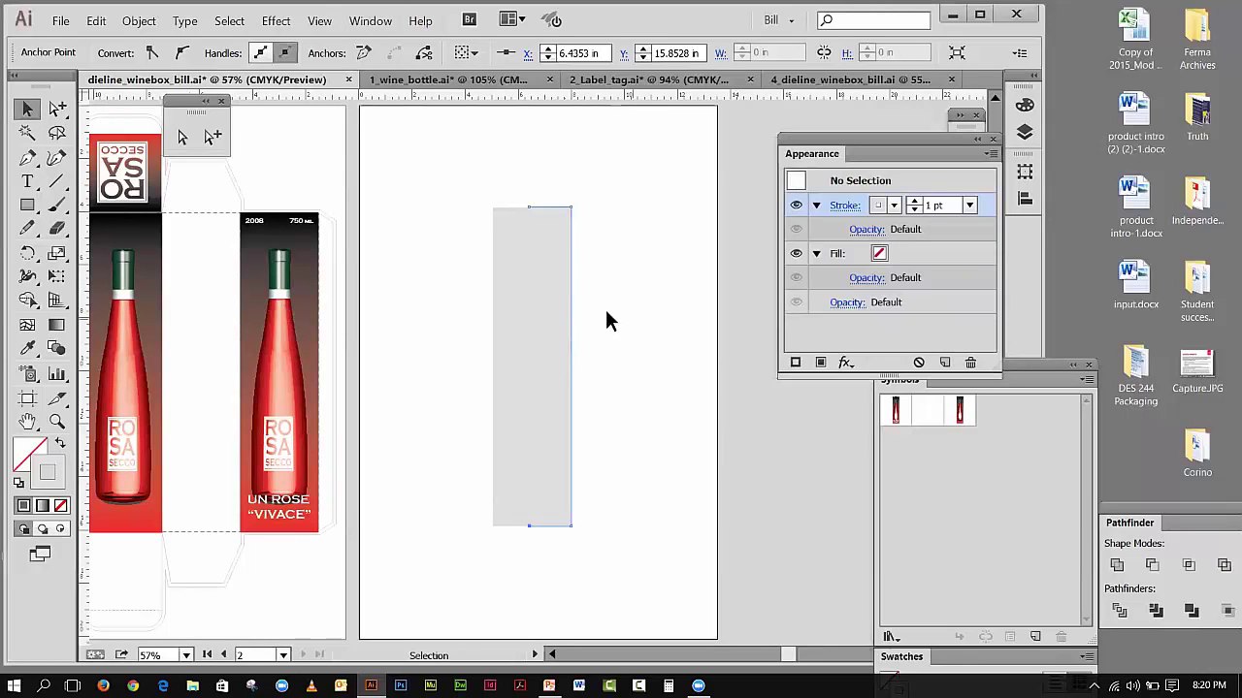
left_click(572, 303)
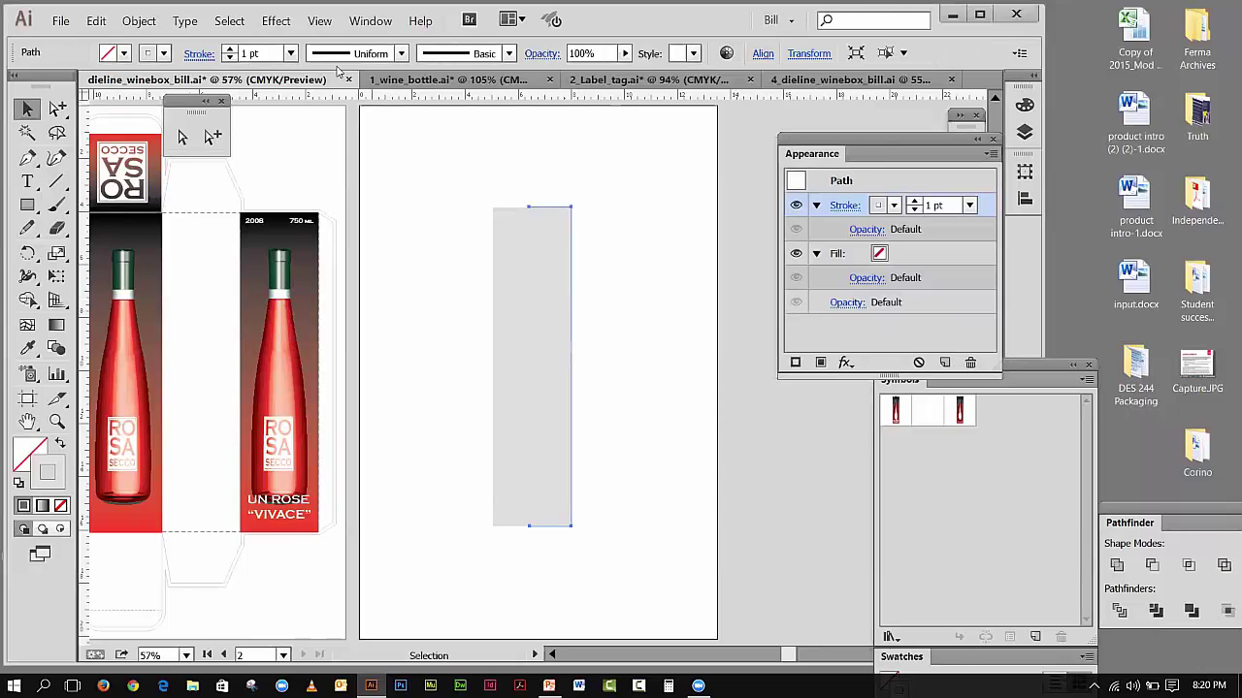
left_click(277, 20)
mouse_move(320, 117)
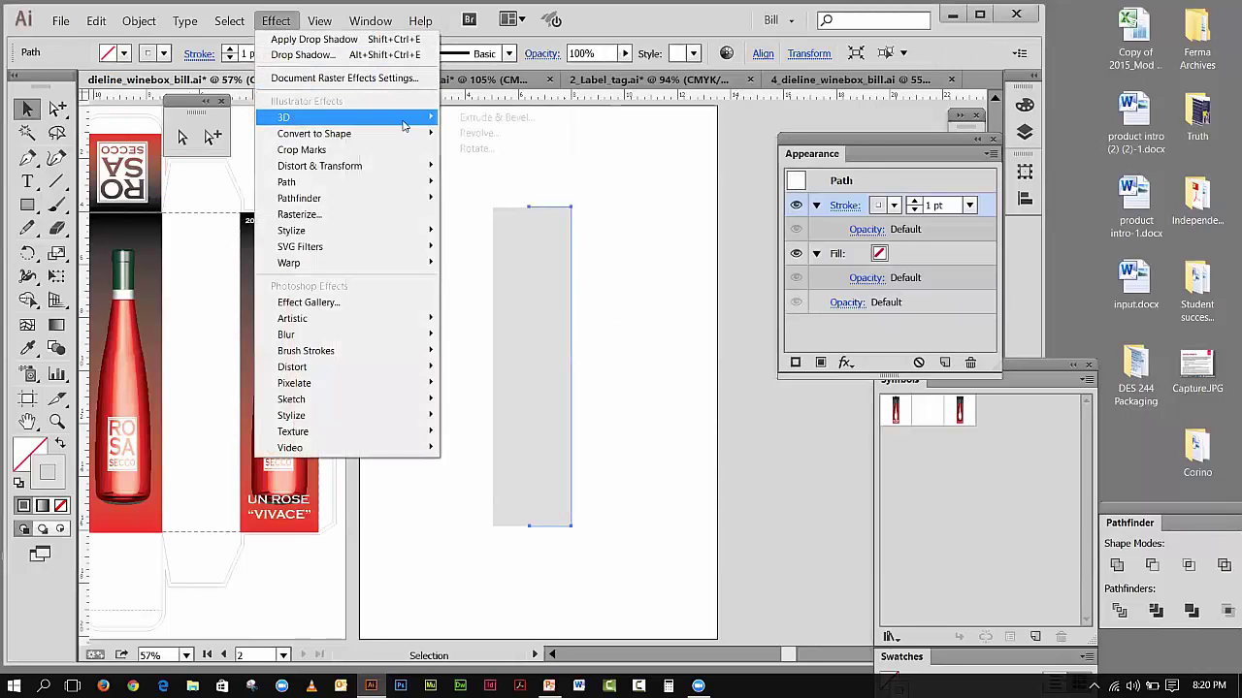
left_click(459, 124)
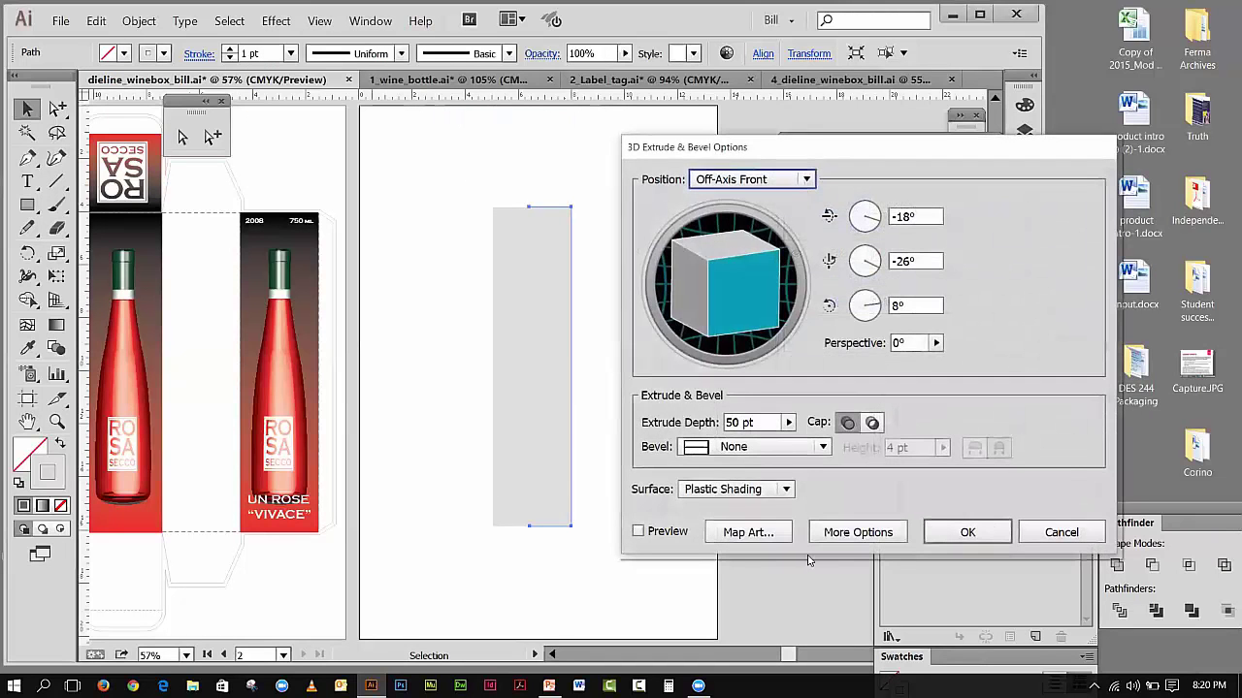
left_click(638, 532)
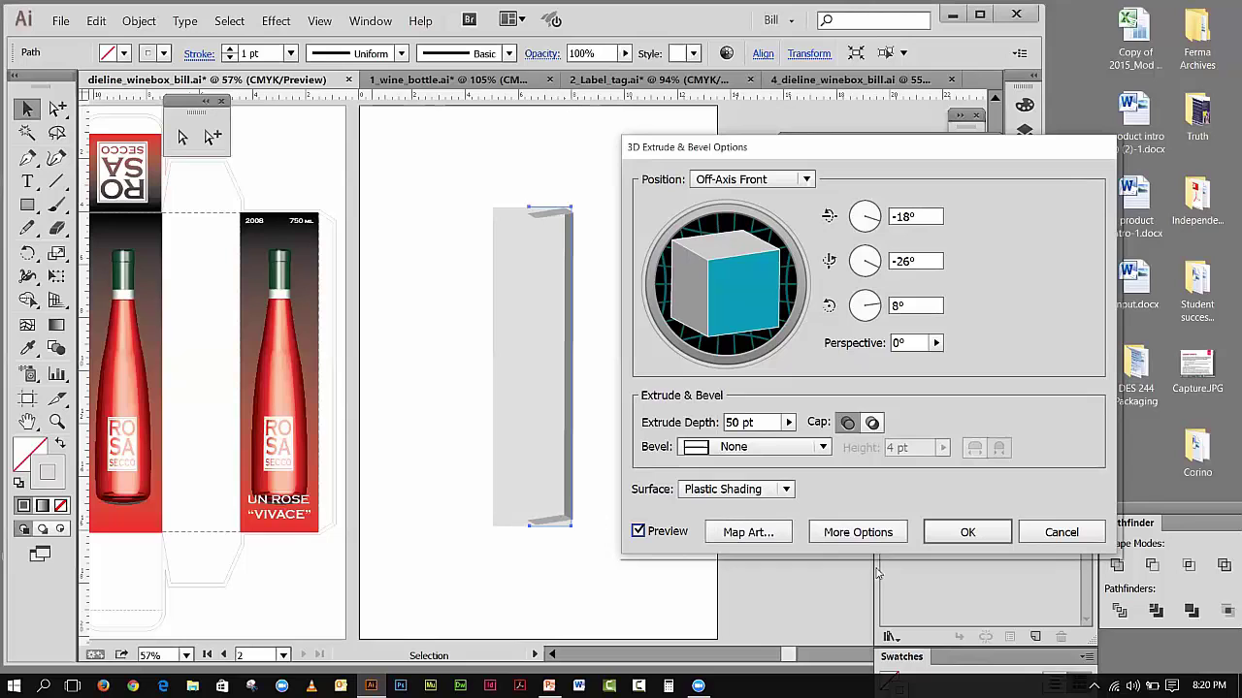
left_click(1055, 535)
left_click_drag(569, 231, 664, 292)
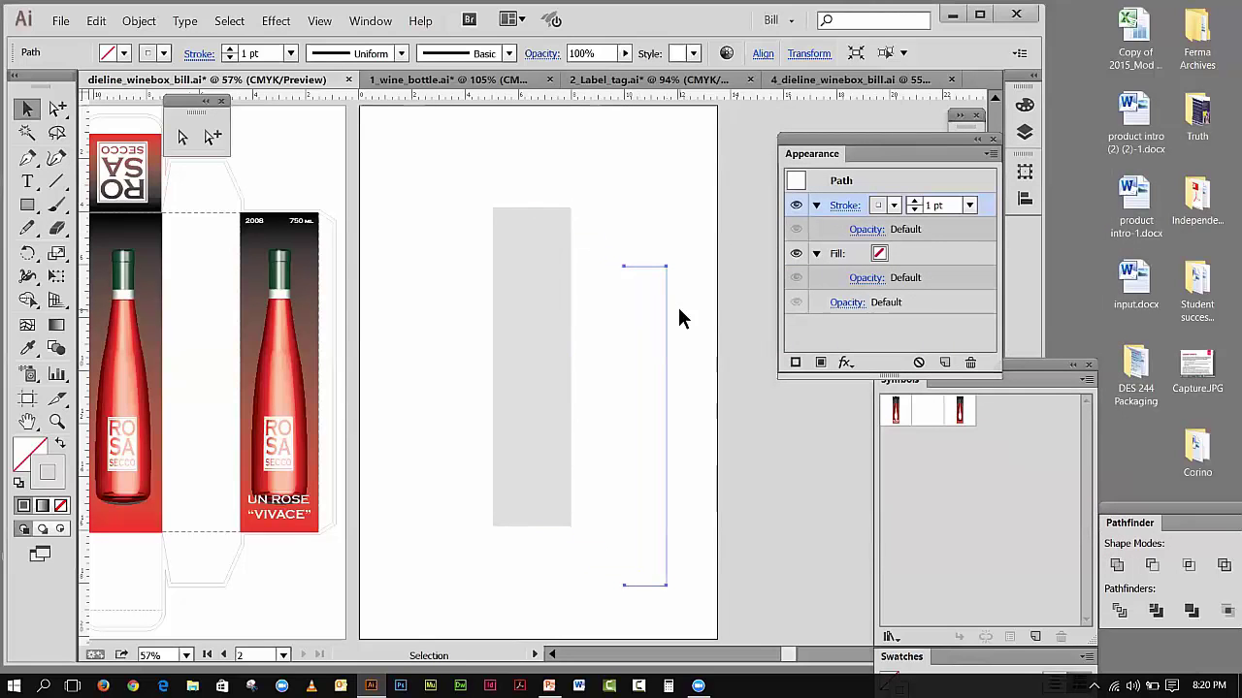
- Move the grey panel to the right
left_click(679, 317)
left_click(543, 278)
left_click_drag(542, 271, 644, 269)
- Lock the grey panel and draw a rounded rectangle matching its size over it
left_click(29, 207)
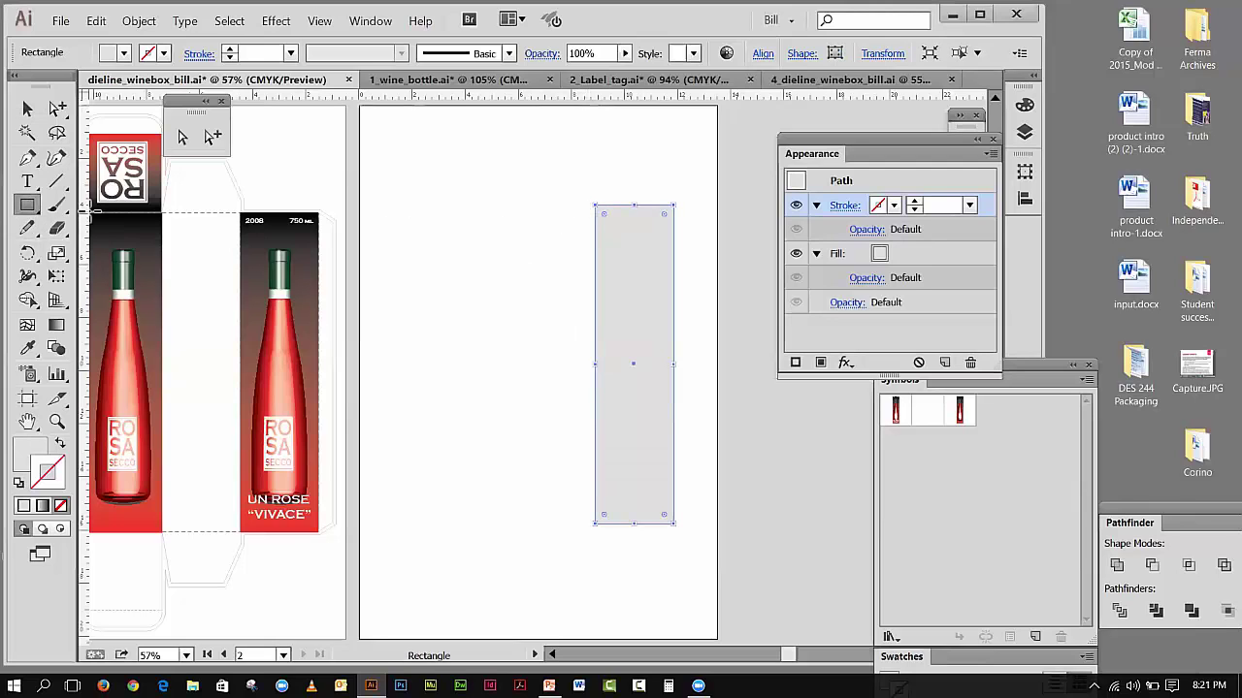
left_click(30, 207)
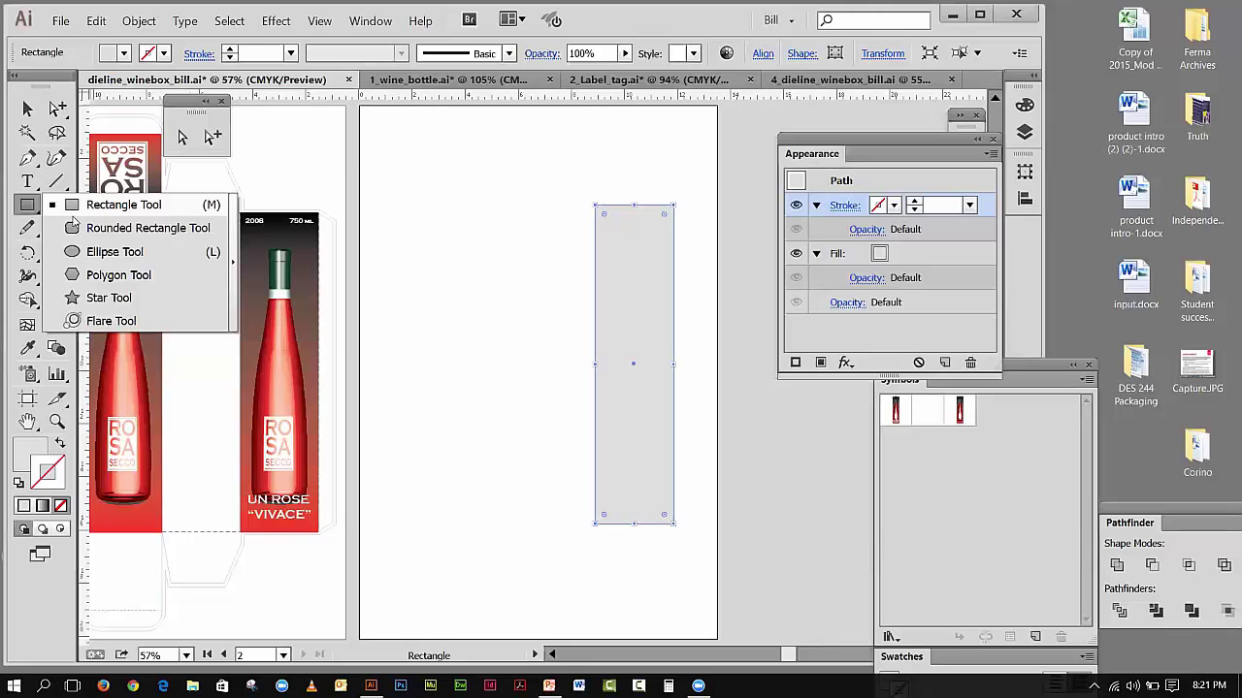
left_click(76, 227)
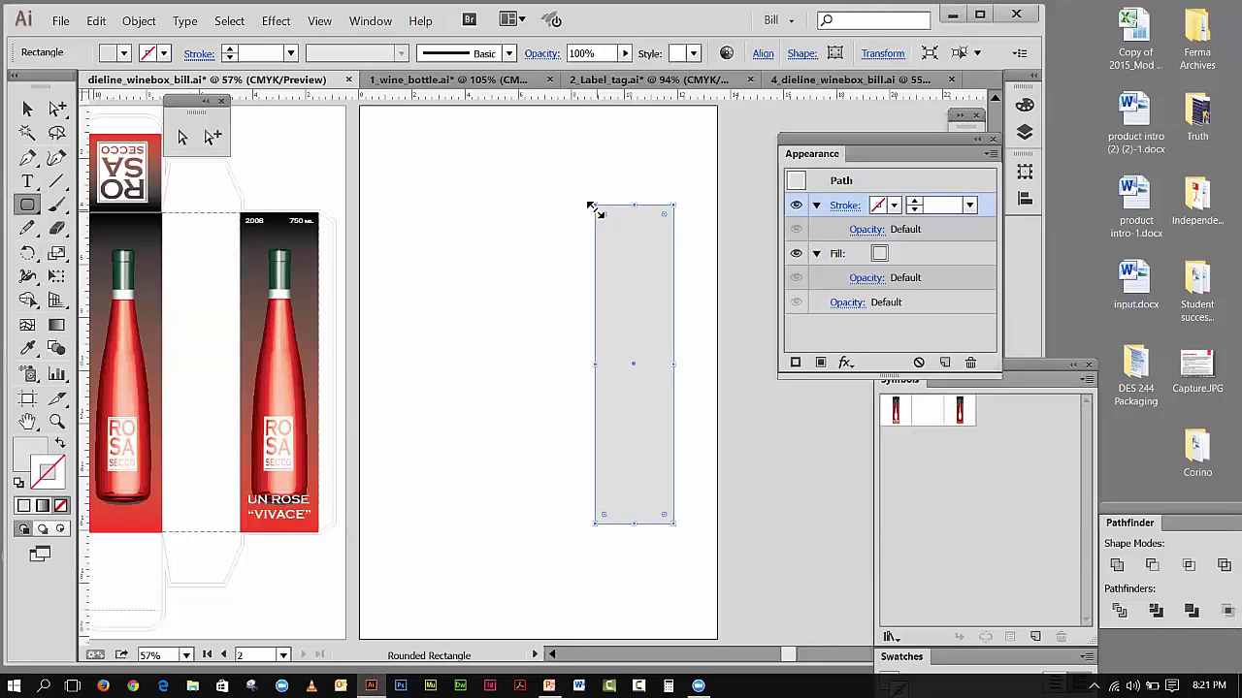
mouse_move(596, 205)
left_mouse_down()
mouse_move(595, 230)
mouse_move(592, 205)
left_mouse_up()
left_click(139, 20)
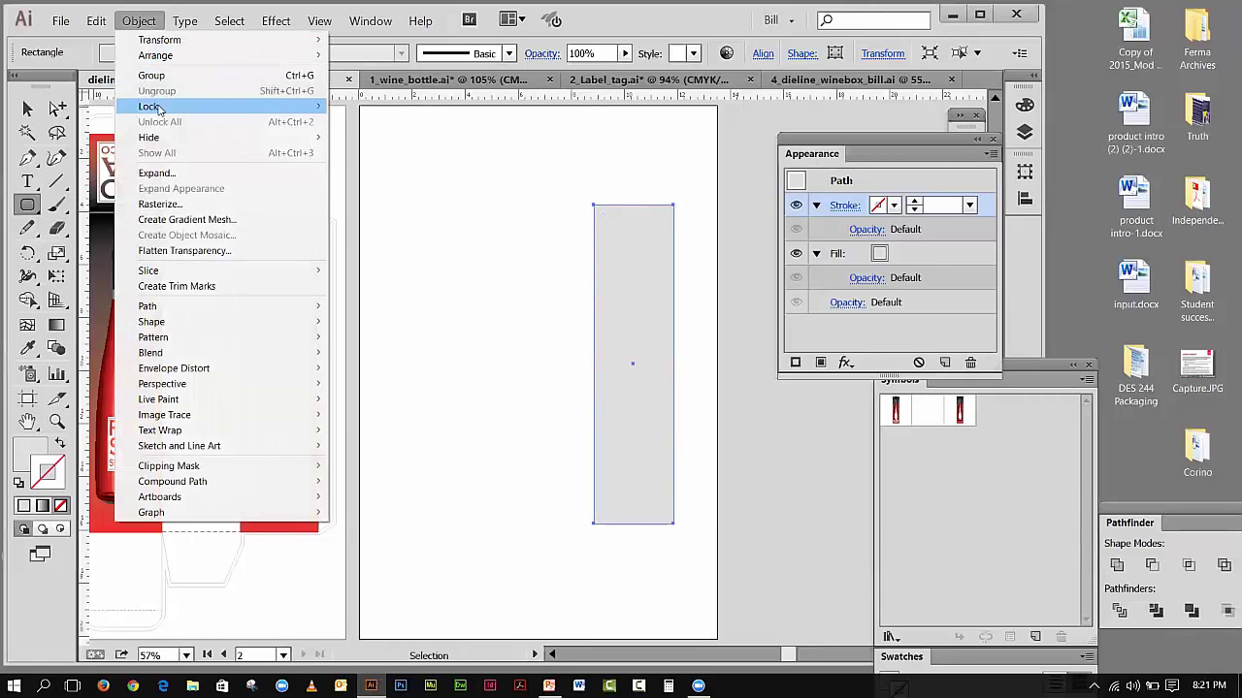
mouse_move(158, 107)
left_click(341, 106)
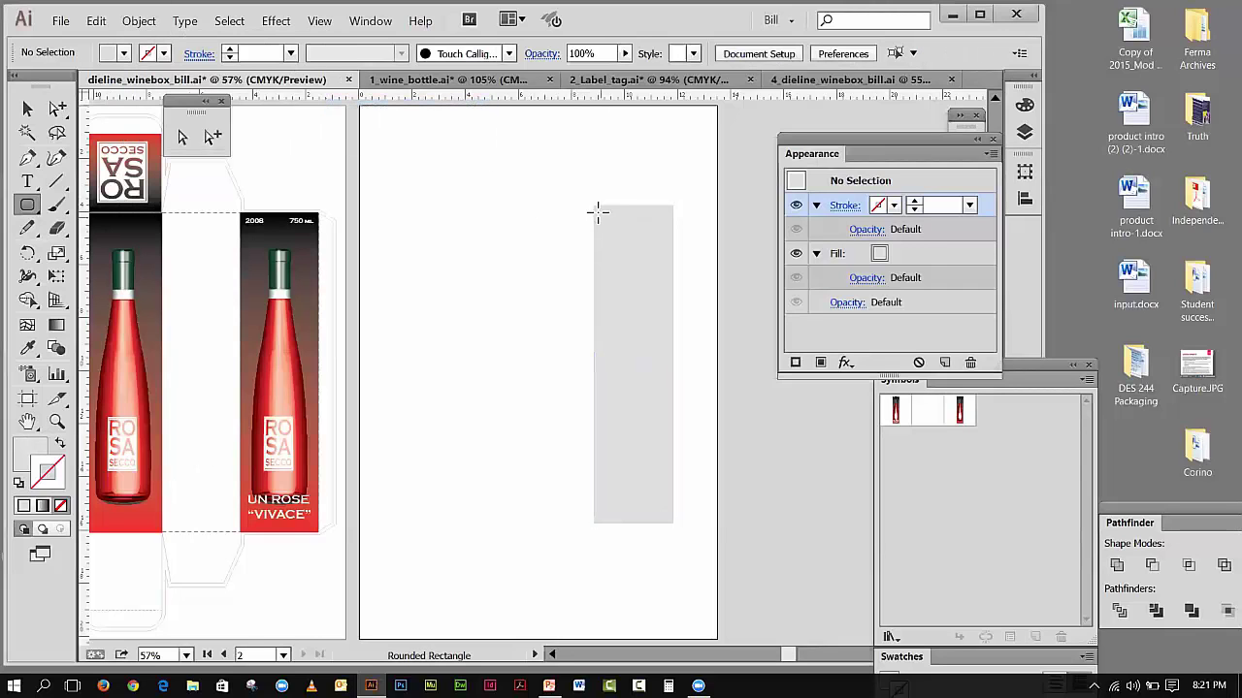
left_click_drag(593, 206, 673, 525)
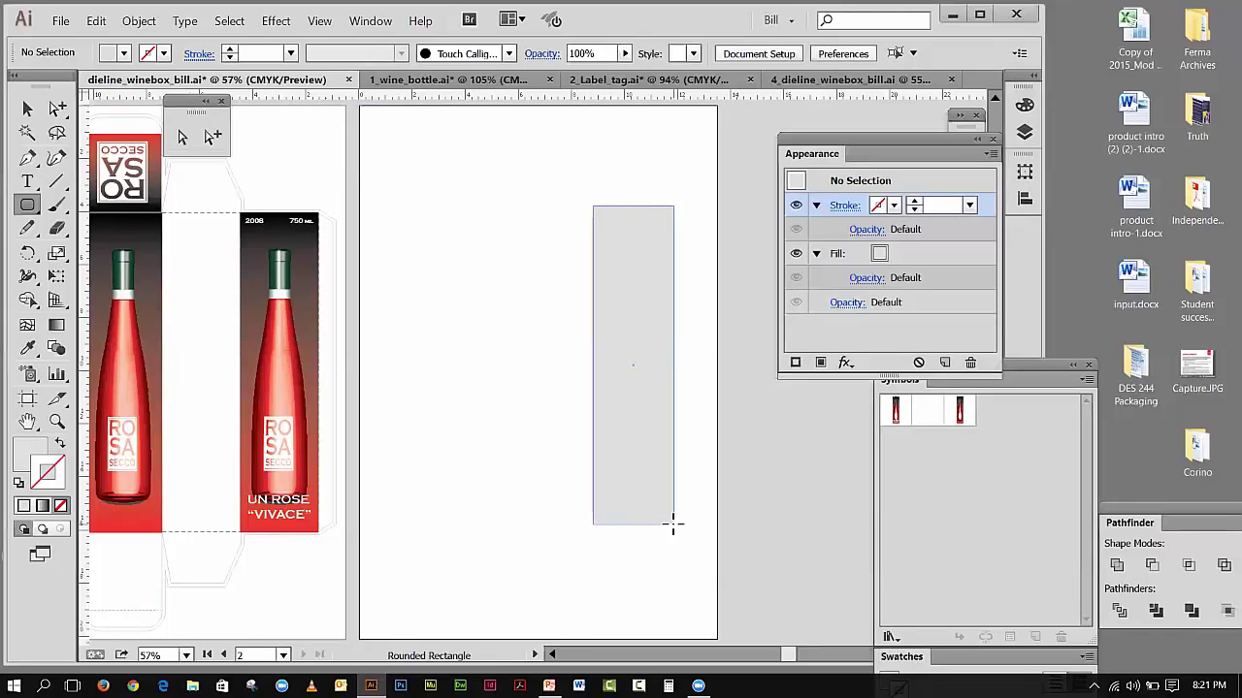
left_click_drag(673, 524, 672, 519)
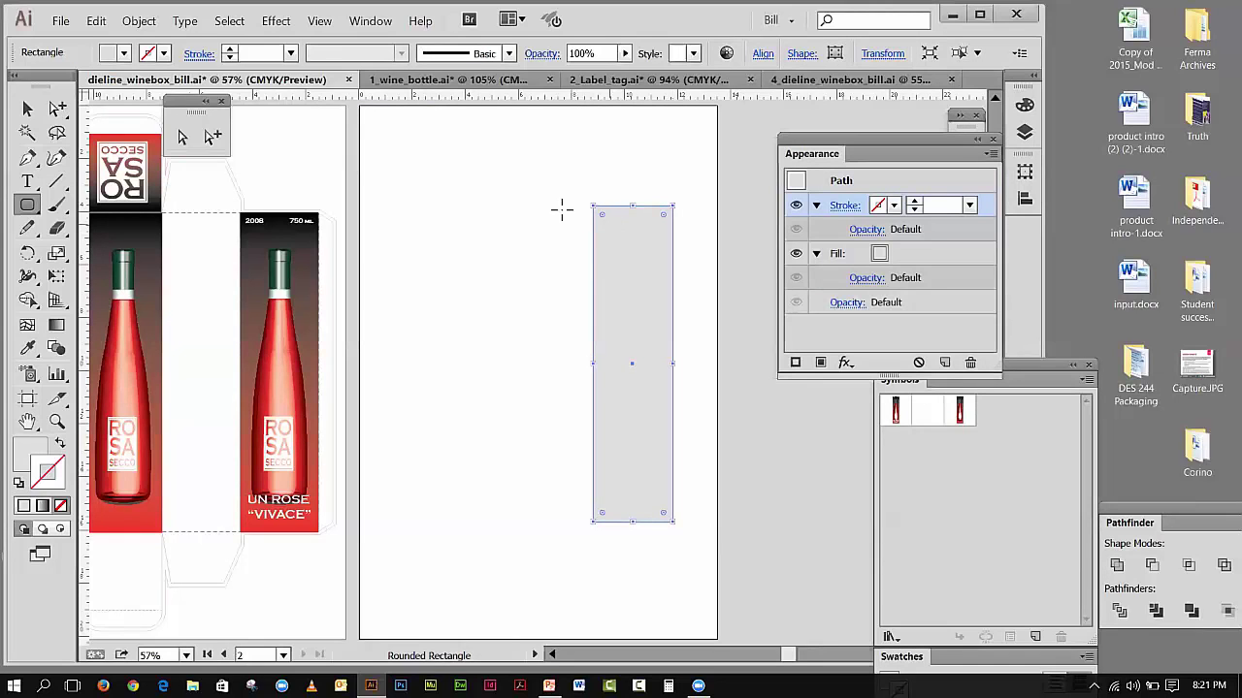
- Preview a 3D extrusion on the new rectangle, cancel it, and deselect everything
left_click(281, 22)
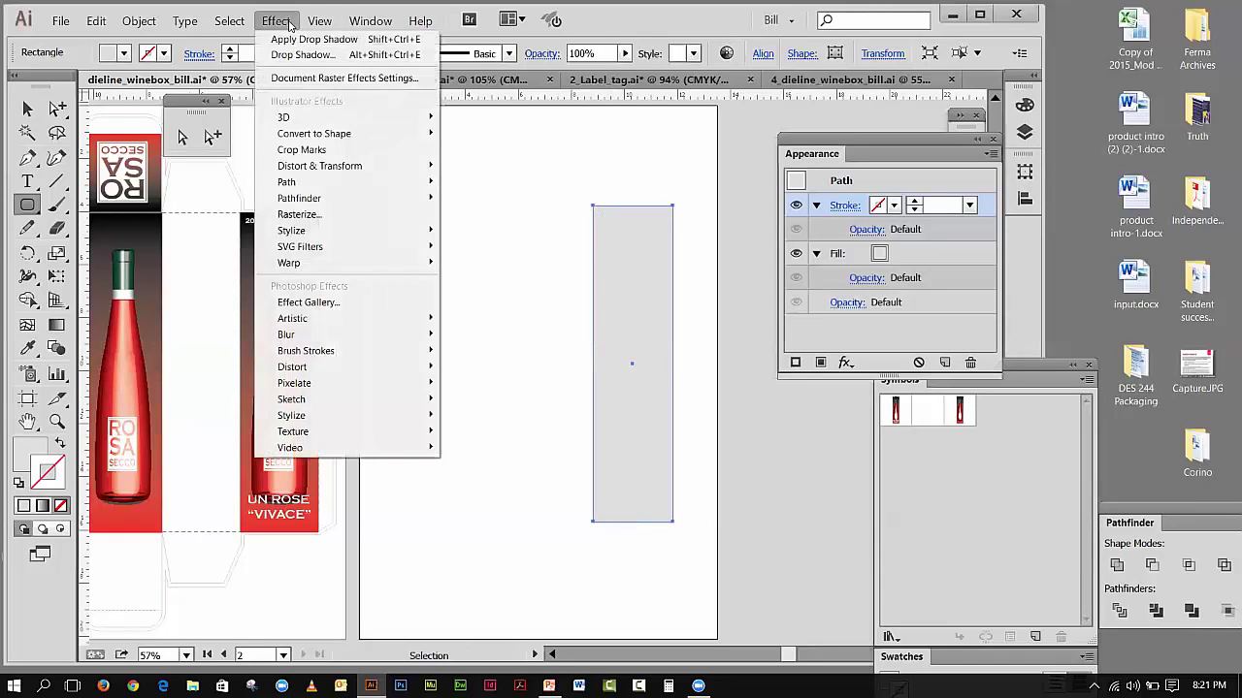
mouse_move(372, 118)
left_click(475, 119)
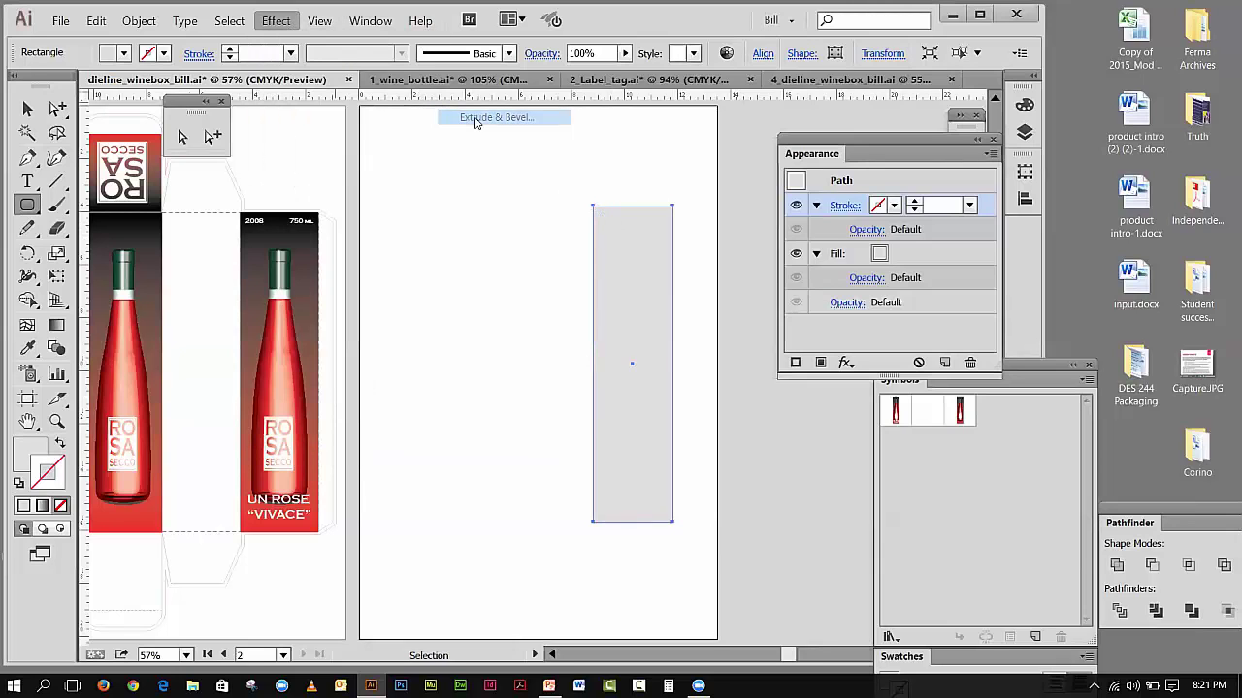
left_click(638, 532)
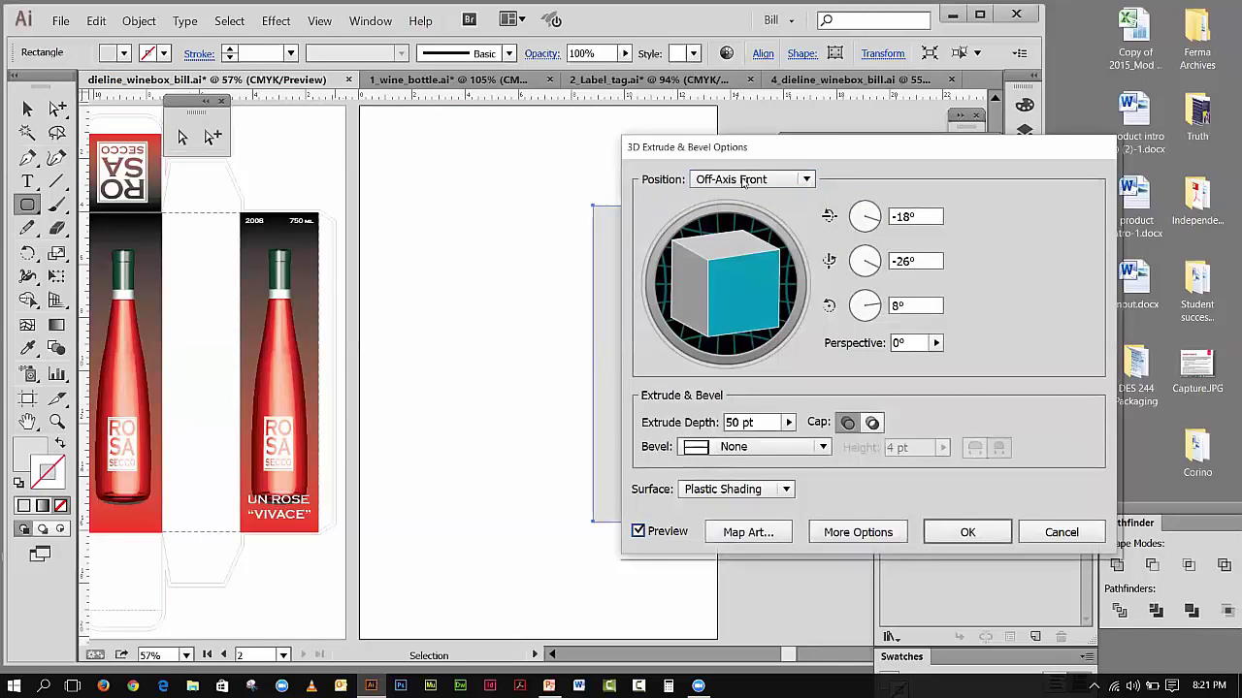
left_click_drag(874, 163, 1022, 171)
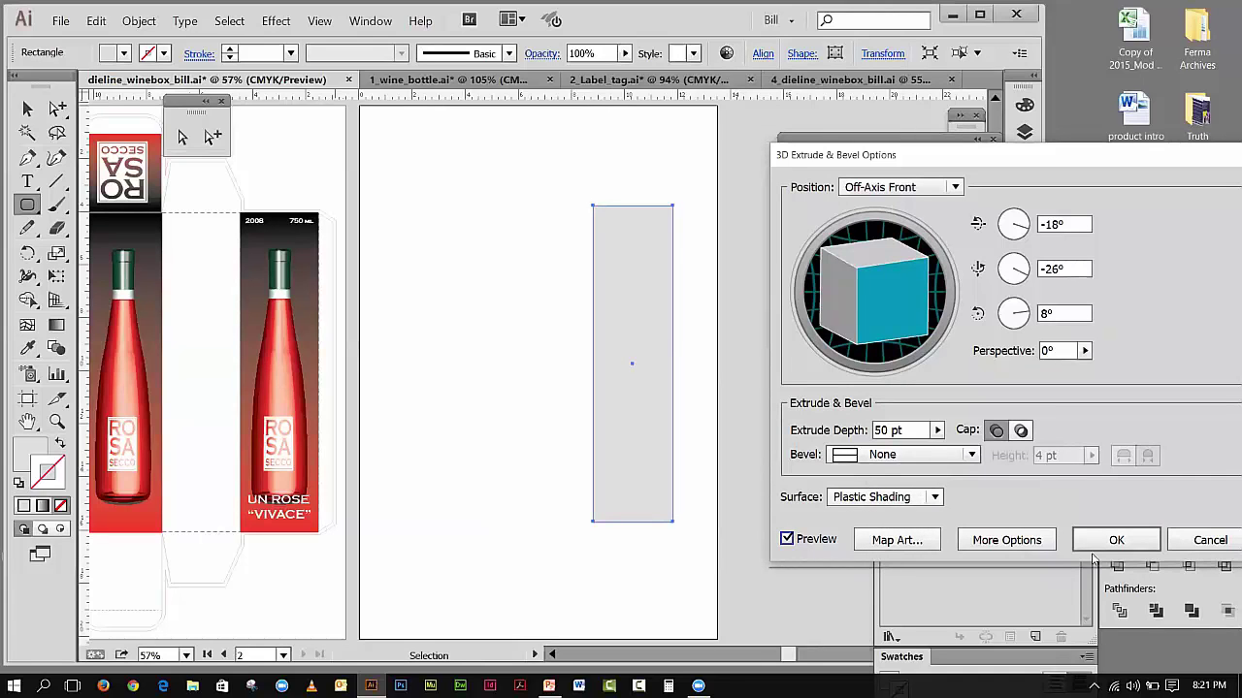
left_click(1193, 541)
key("v")
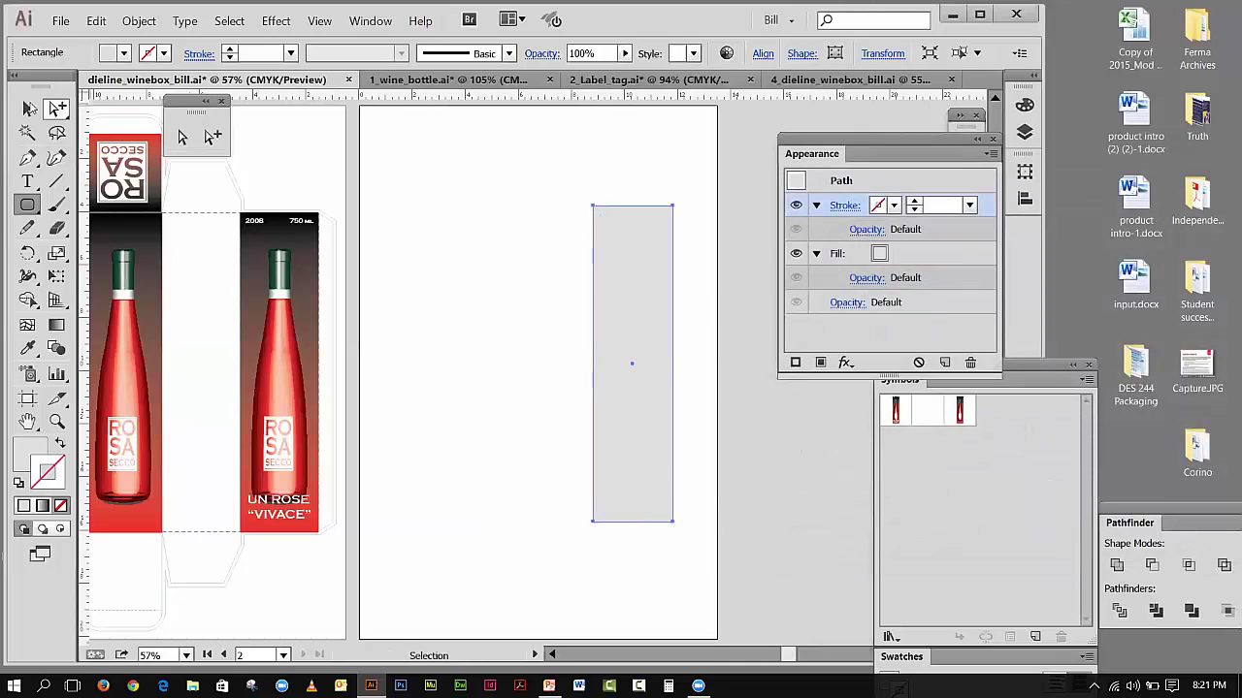
left_click(527, 260)
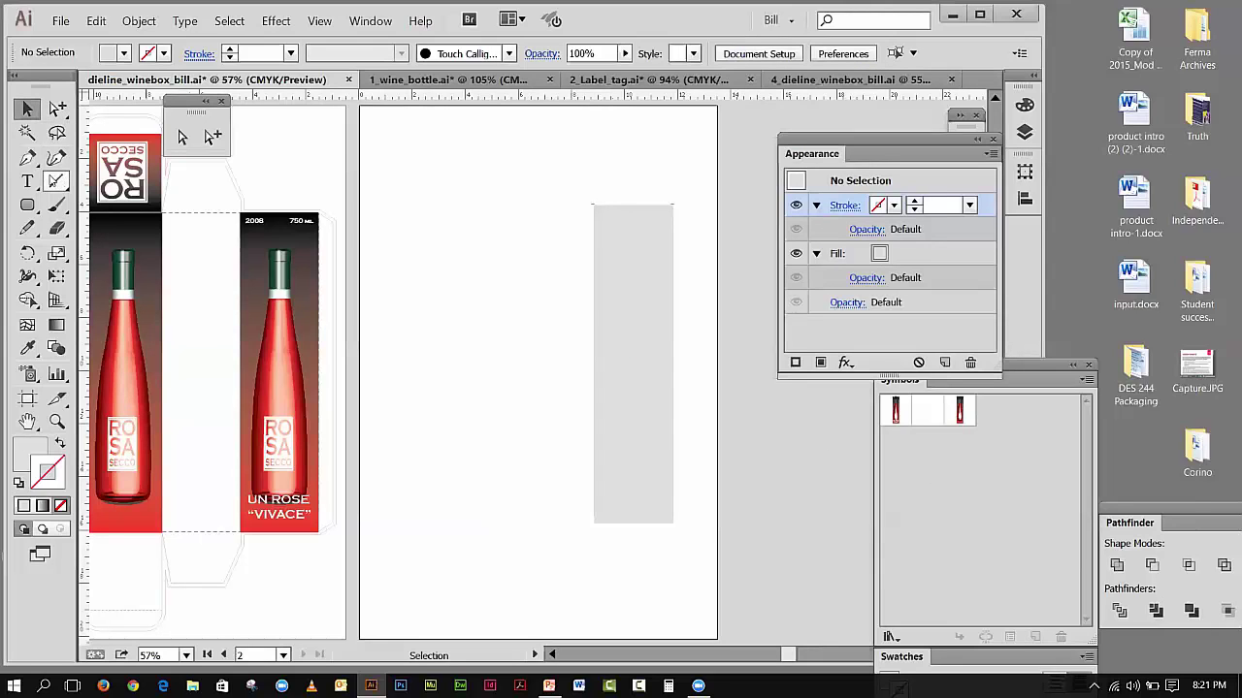
- Trace a stroke-only Pen path around the rectangle's four corners, closing at top-left
left_click(27, 157)
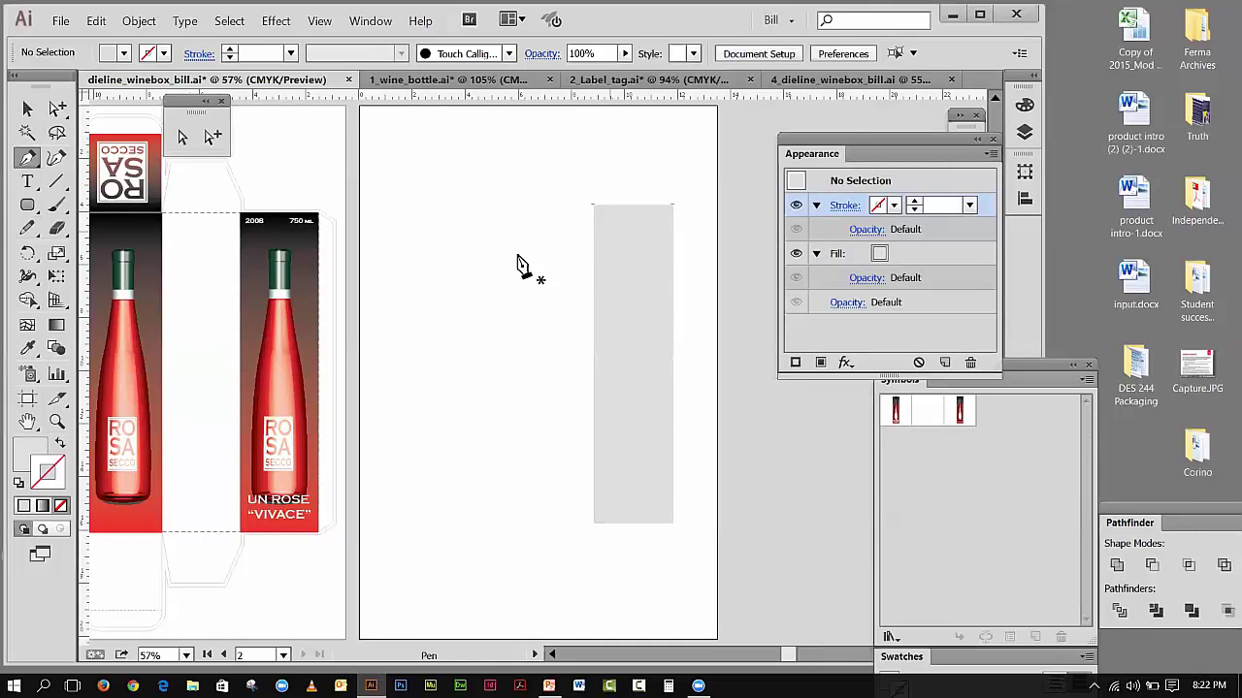
left_click(60, 443)
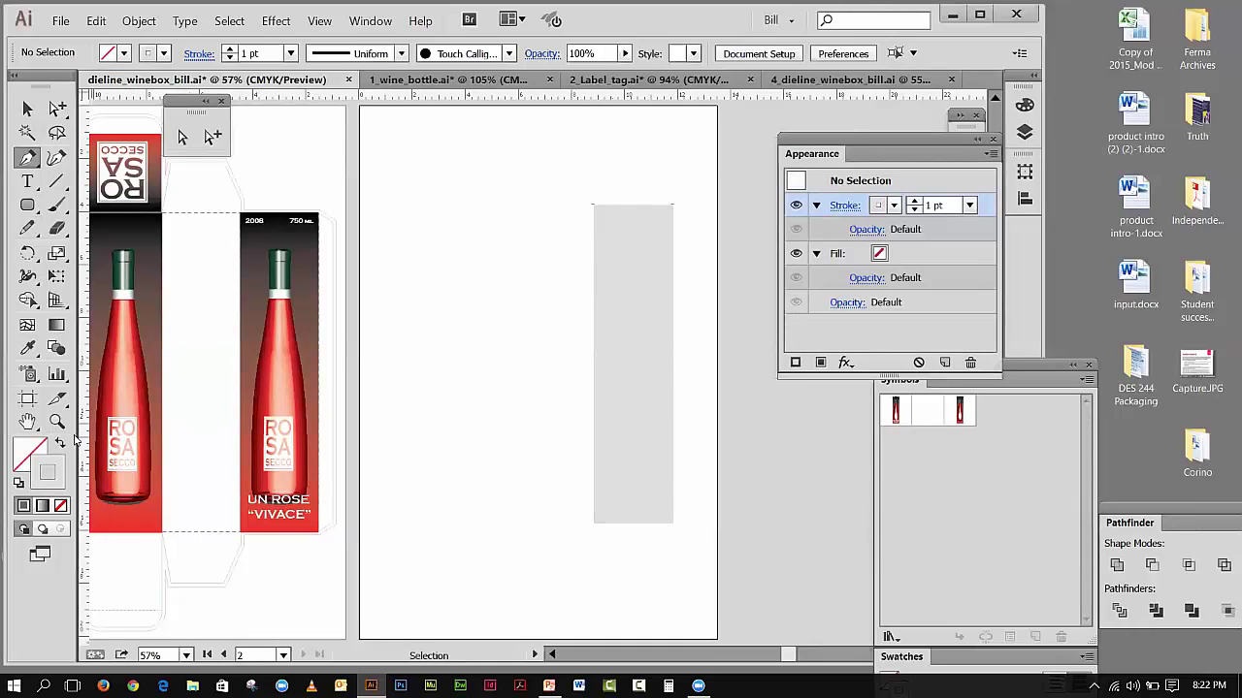
left_click(593, 205)
left_click(674, 205)
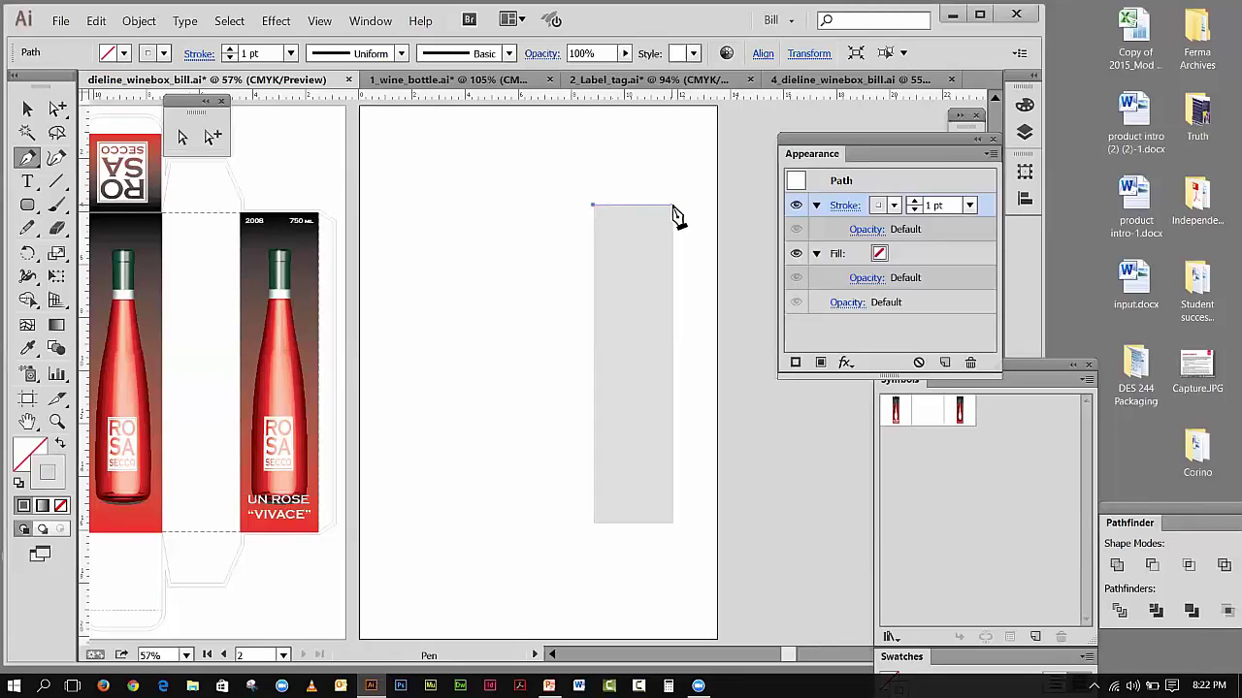
left_click(673, 205)
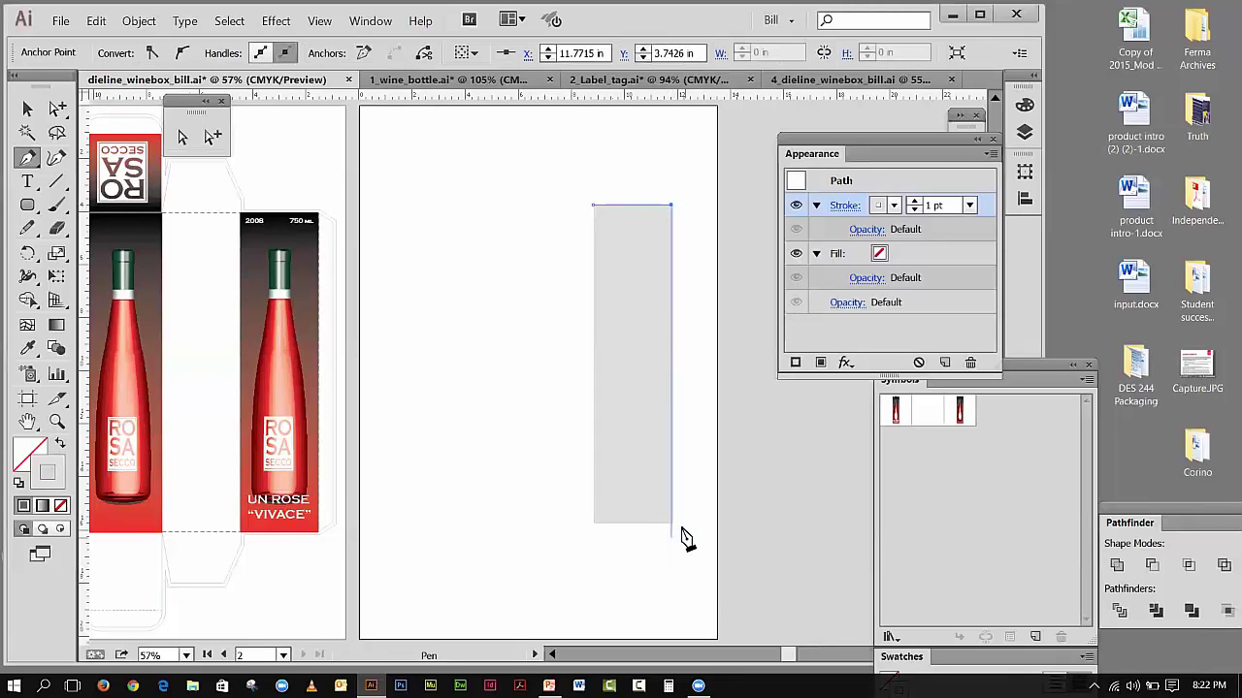
left_click(673, 524, "shift")
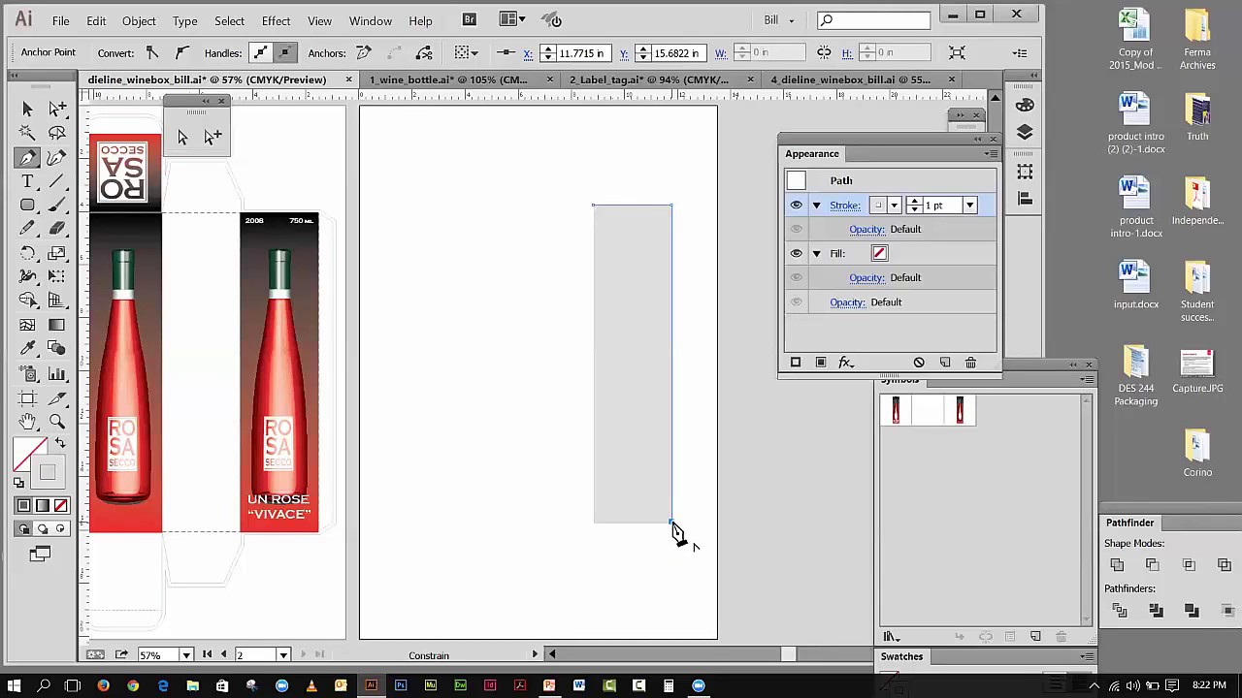
left_click(594, 522, "shift")
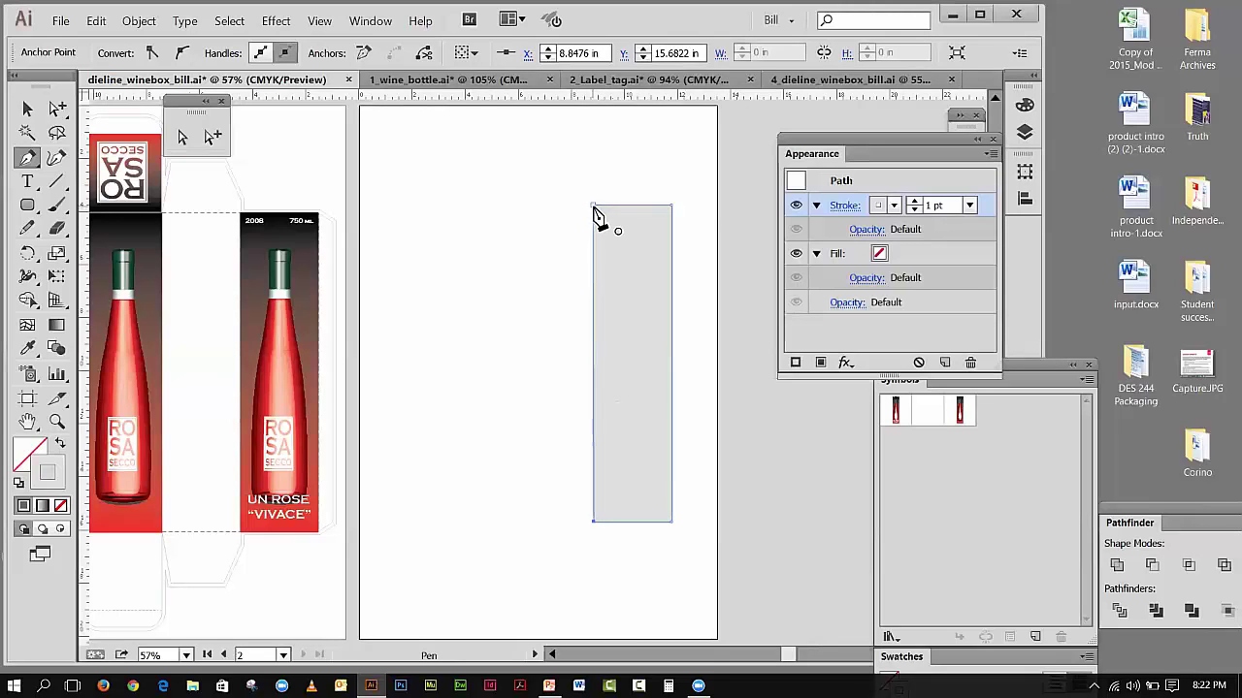
left_click(594, 206)
left_click(27, 109)
- Zoom in to check the corner, undo two edits, fit the artboard, and re-close the path
left_click(590, 238)
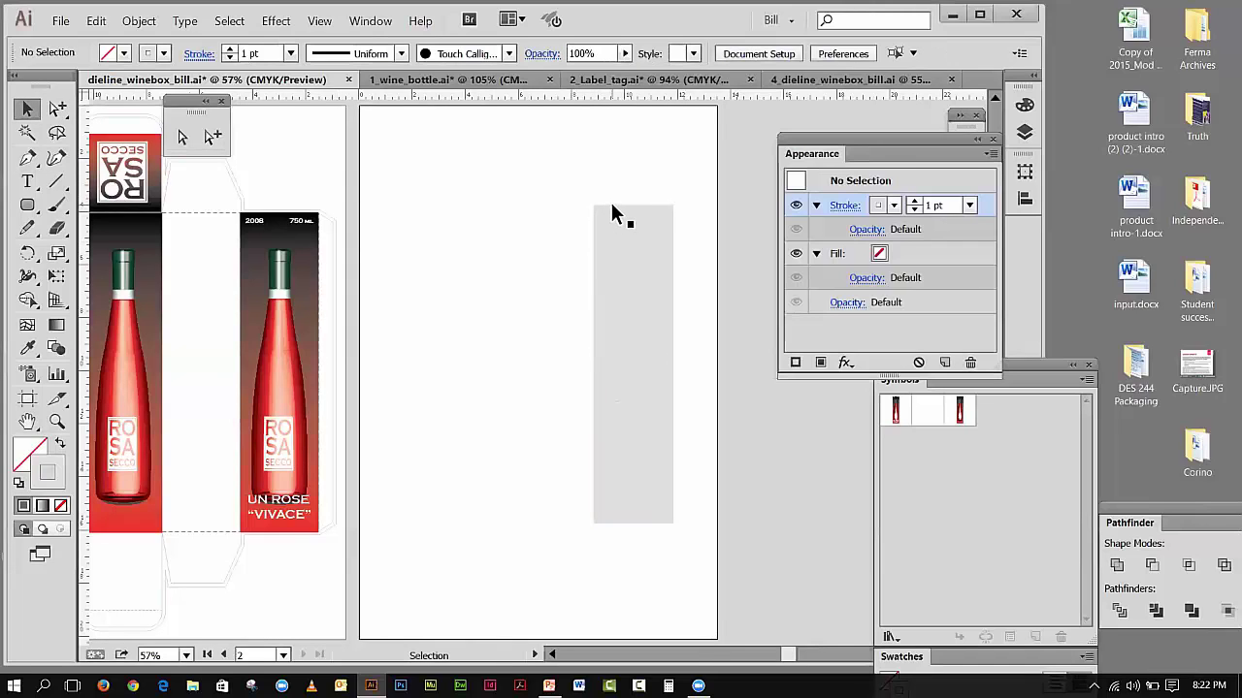
left_click(612, 207)
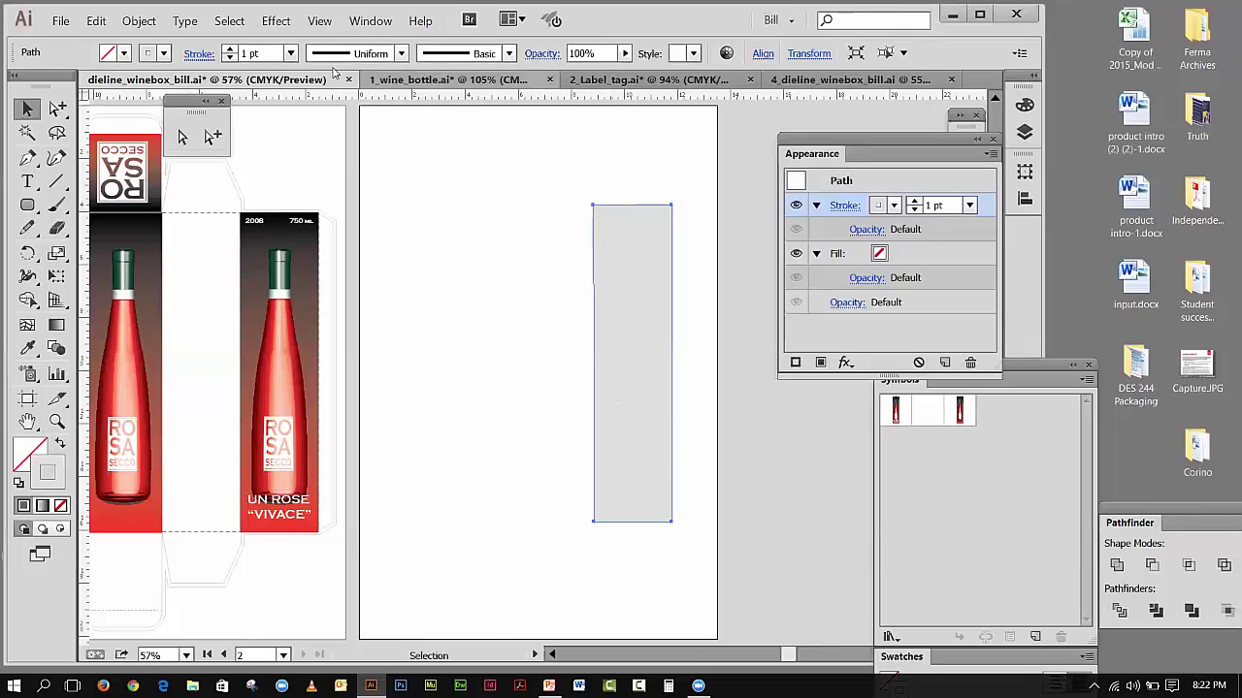
left_click(57, 421)
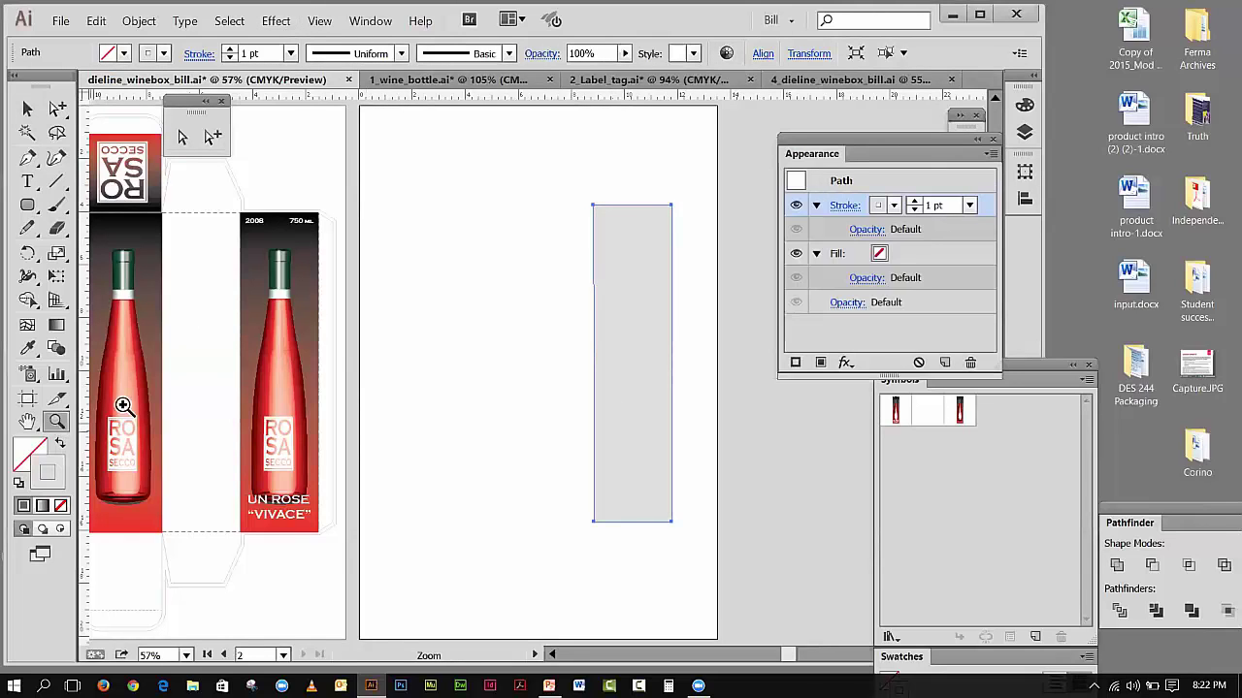
left_click_drag(566, 180, 613, 254)
key("ctrl")
left_click(108, 23)
left_click(107, 36)
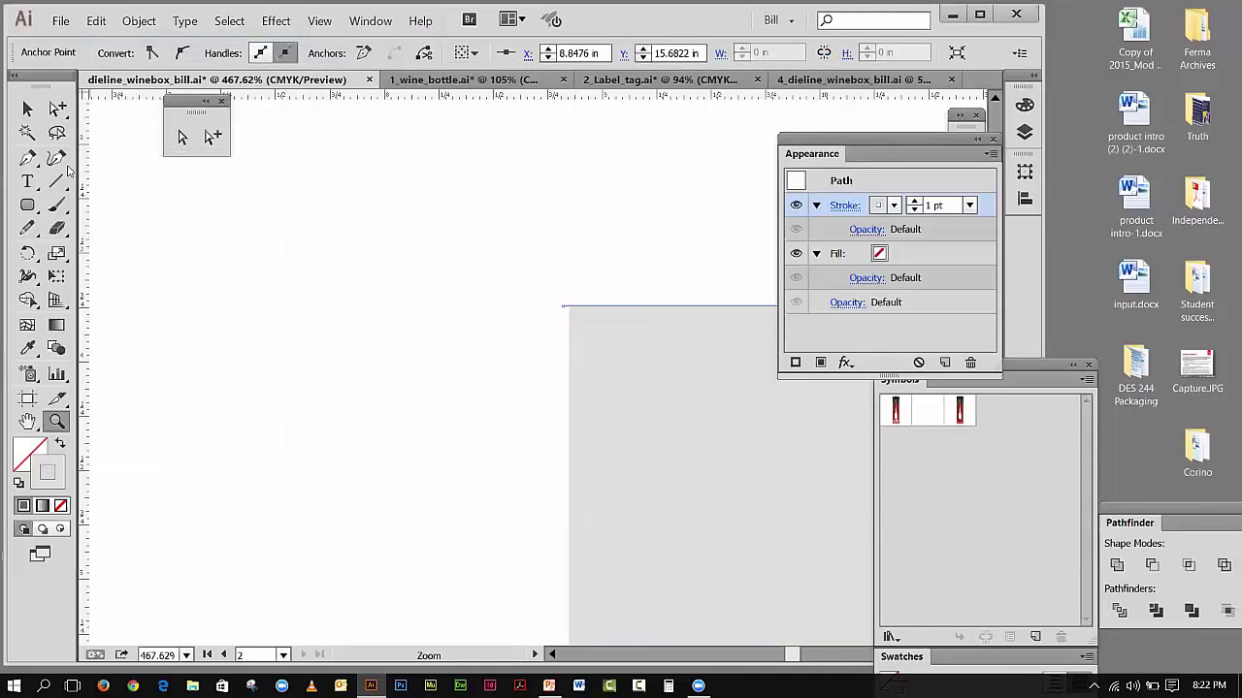
left_click(27, 157)
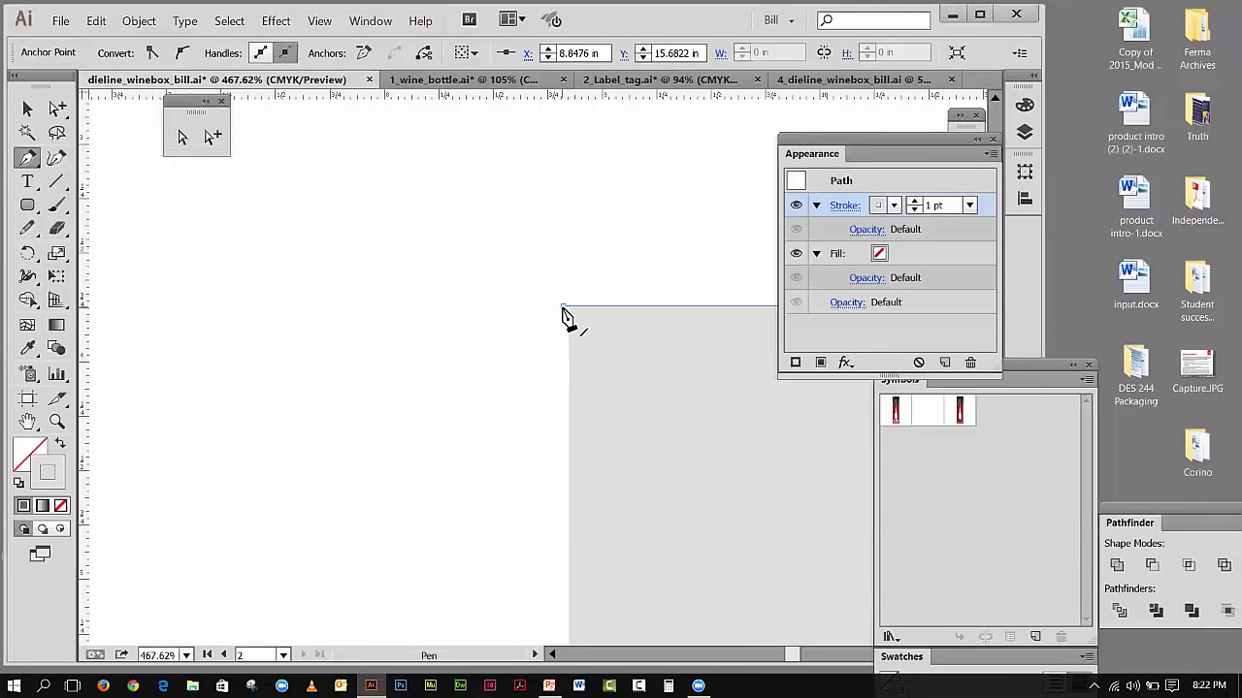
left_click(320, 21)
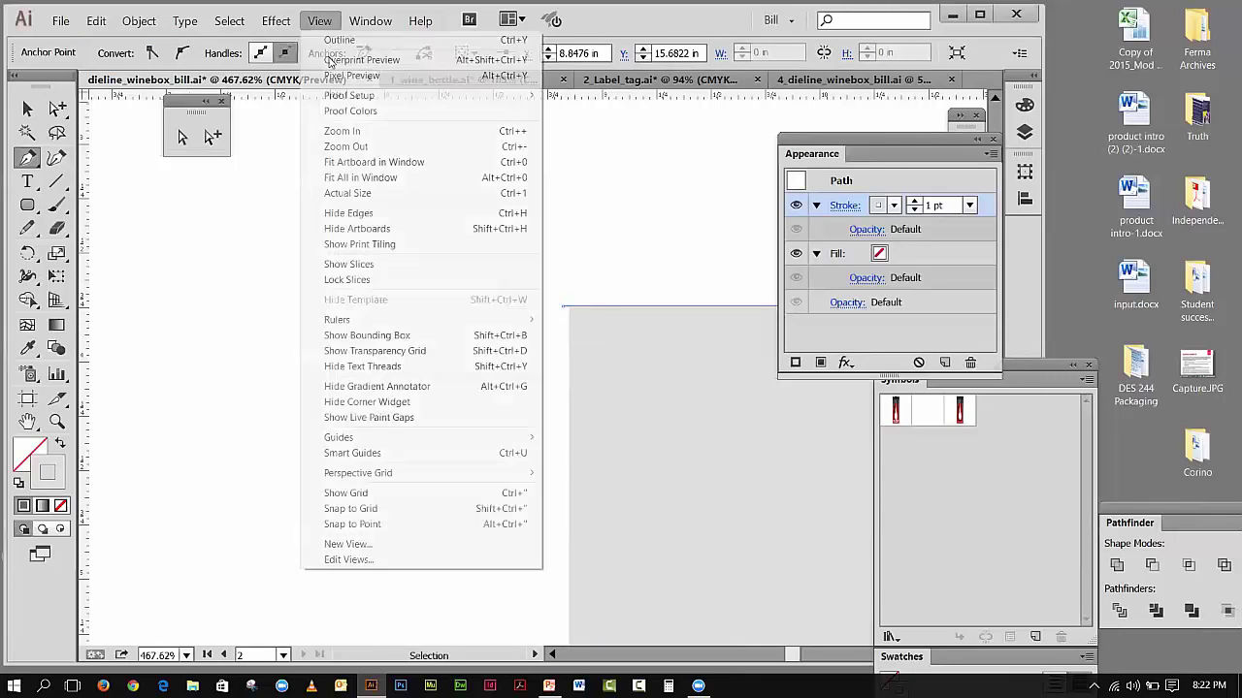
left_click(355, 164)
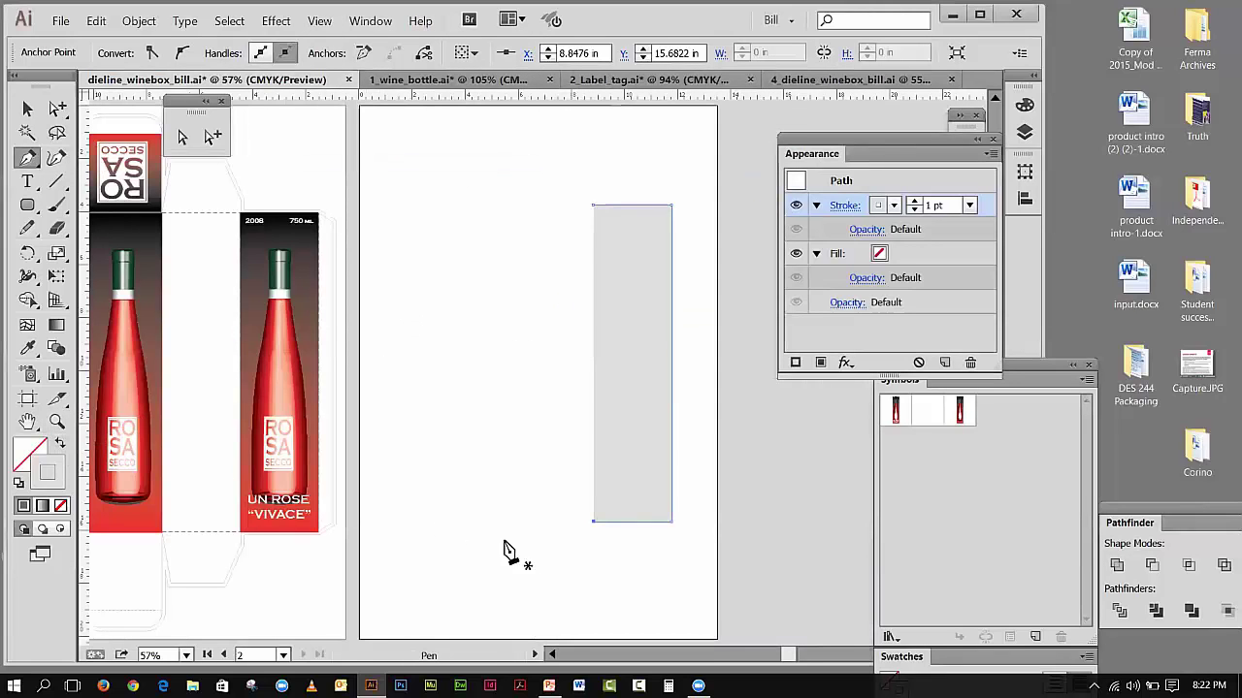
left_click(592, 523)
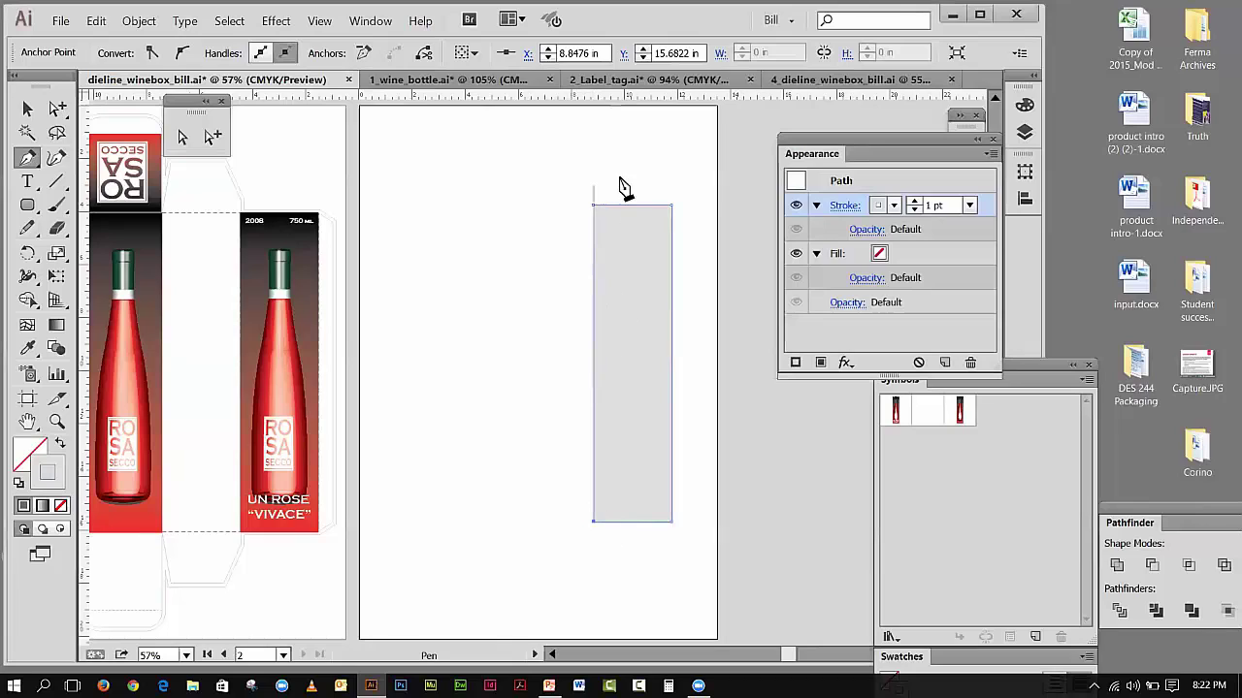
left_click(595, 208)
- Move the traced path left of the grey rectangle and swap it to fill with no stroke
key("v")
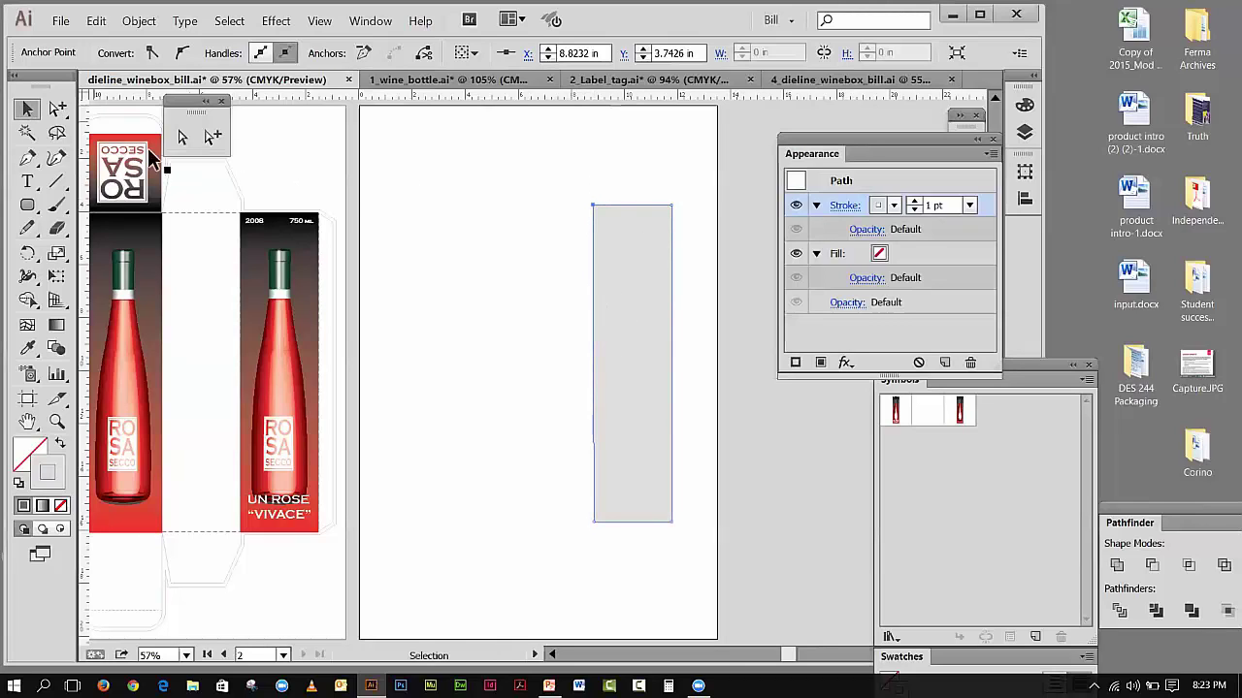
left_click(474, 243)
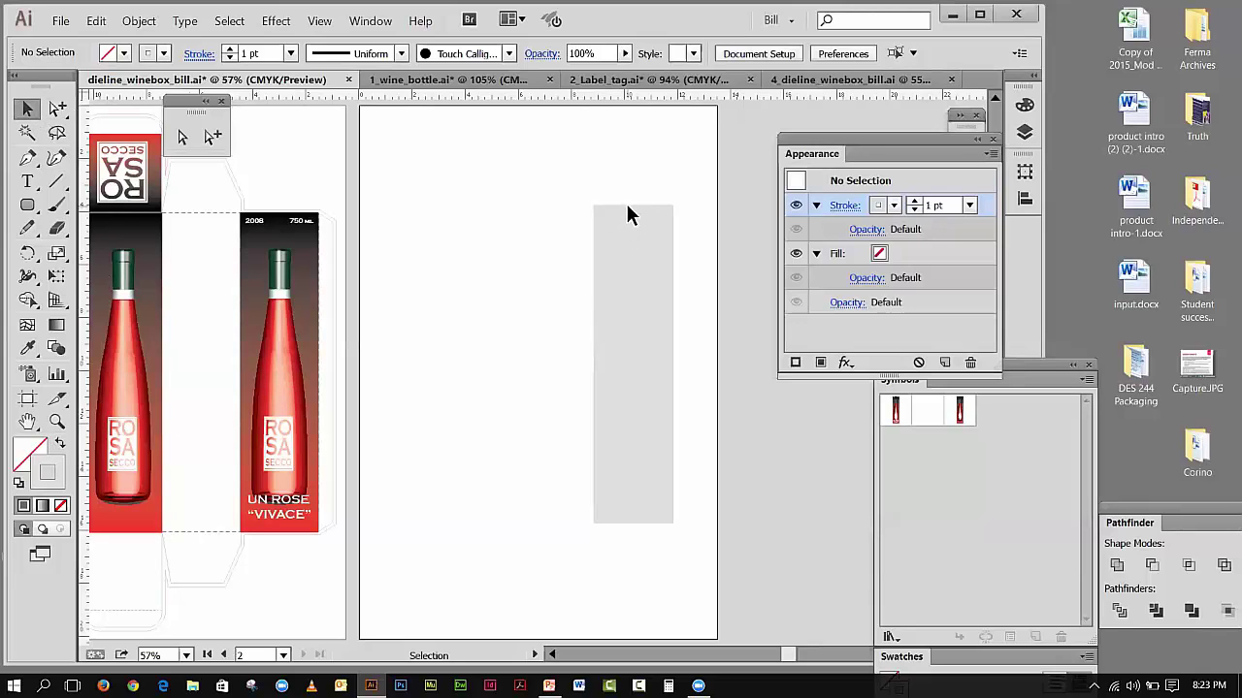
left_click(310, 23)
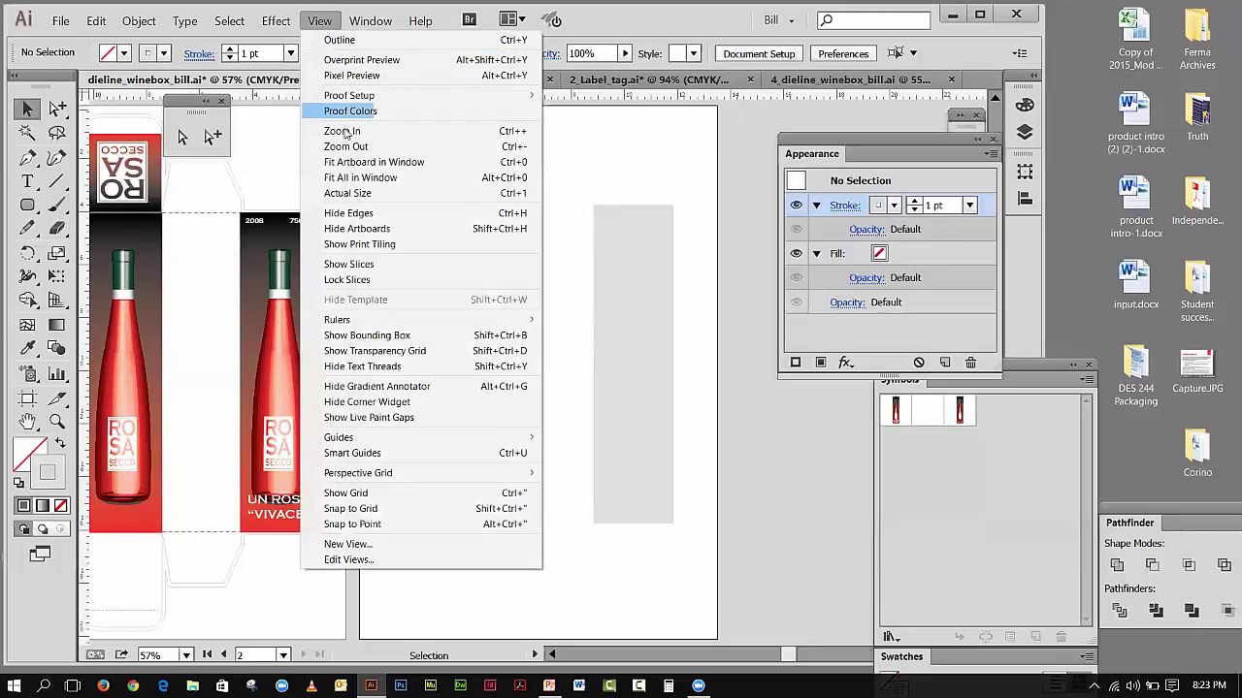
left_click(648, 138)
left_click(648, 240)
left_click_drag(651, 250, 501, 215)
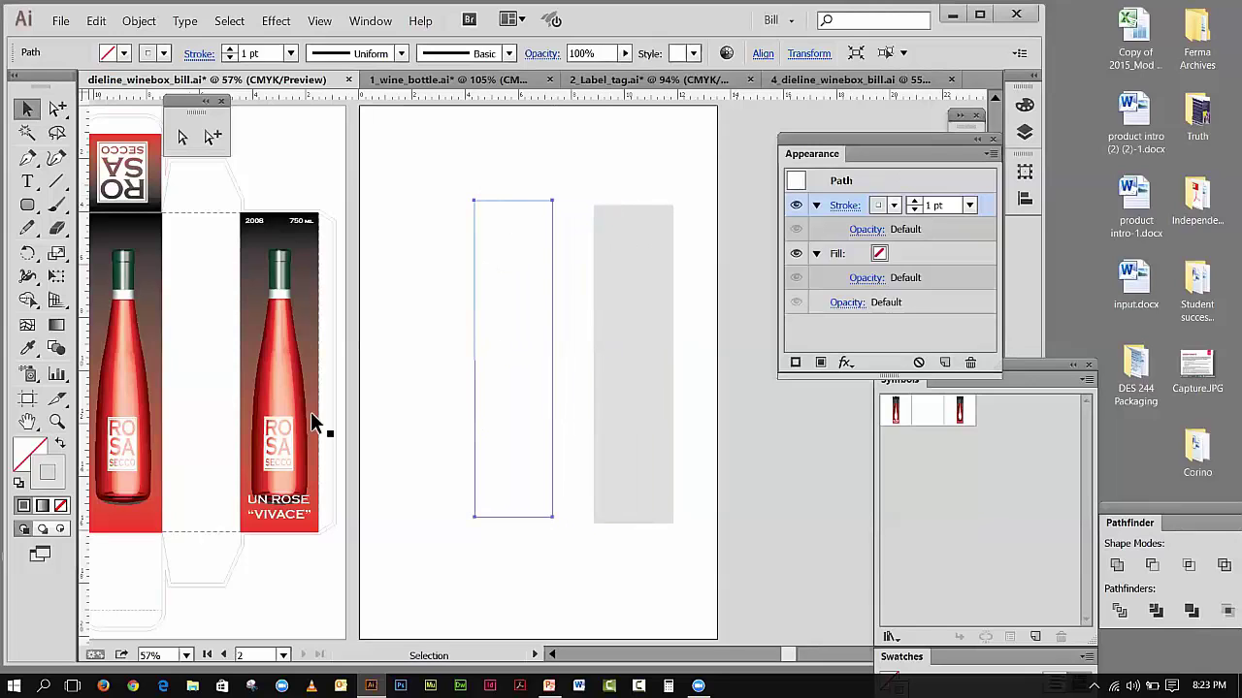
left_click(59, 445)
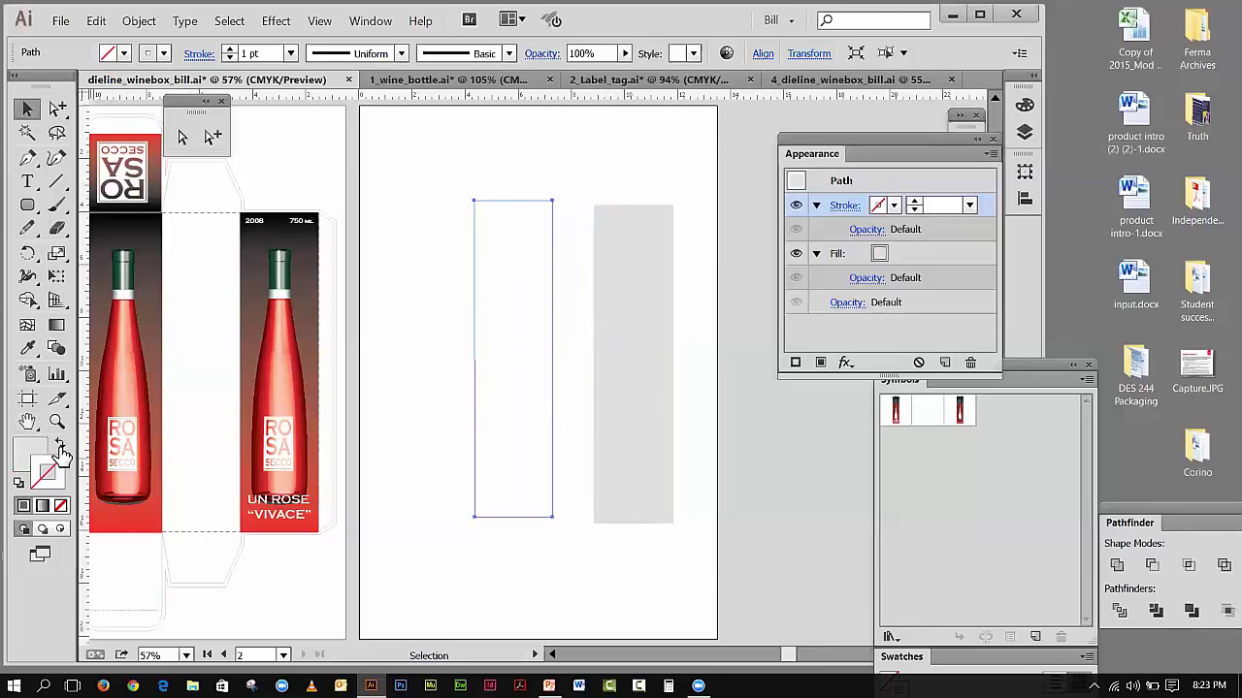
- Open 3D Extrude & Bevel for the traced path with Preview turned on
left_click(278, 21)
mouse_move(300, 119)
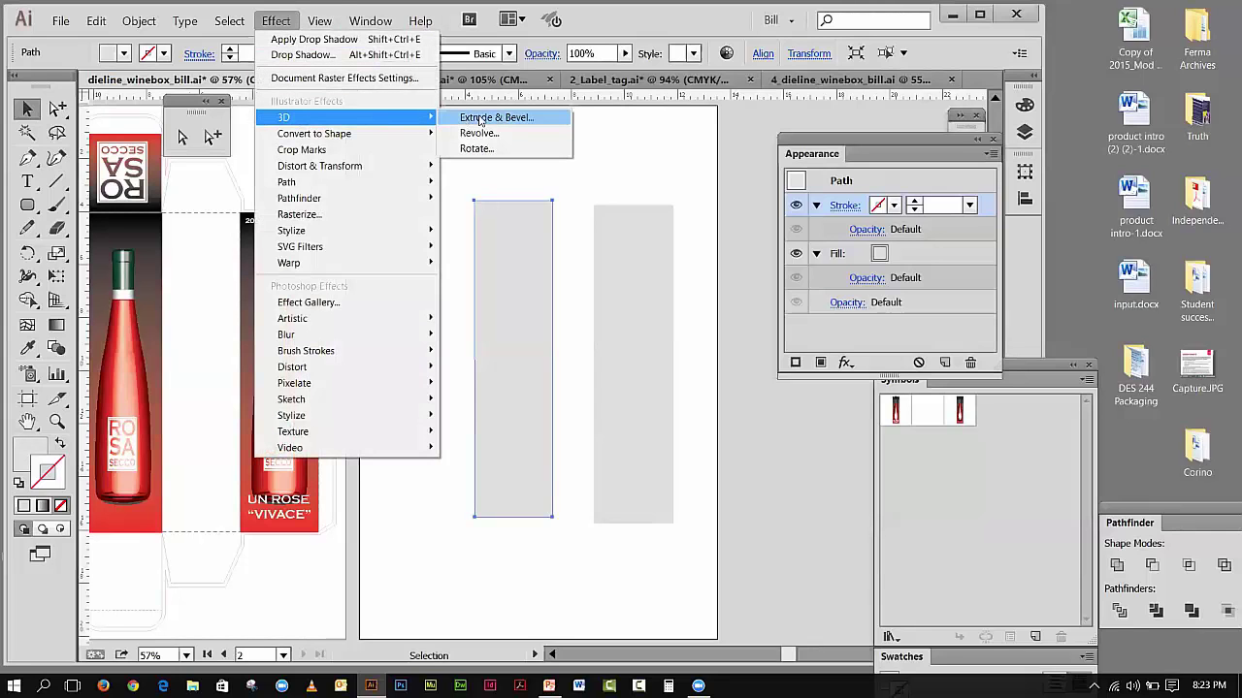
left_click(494, 118)
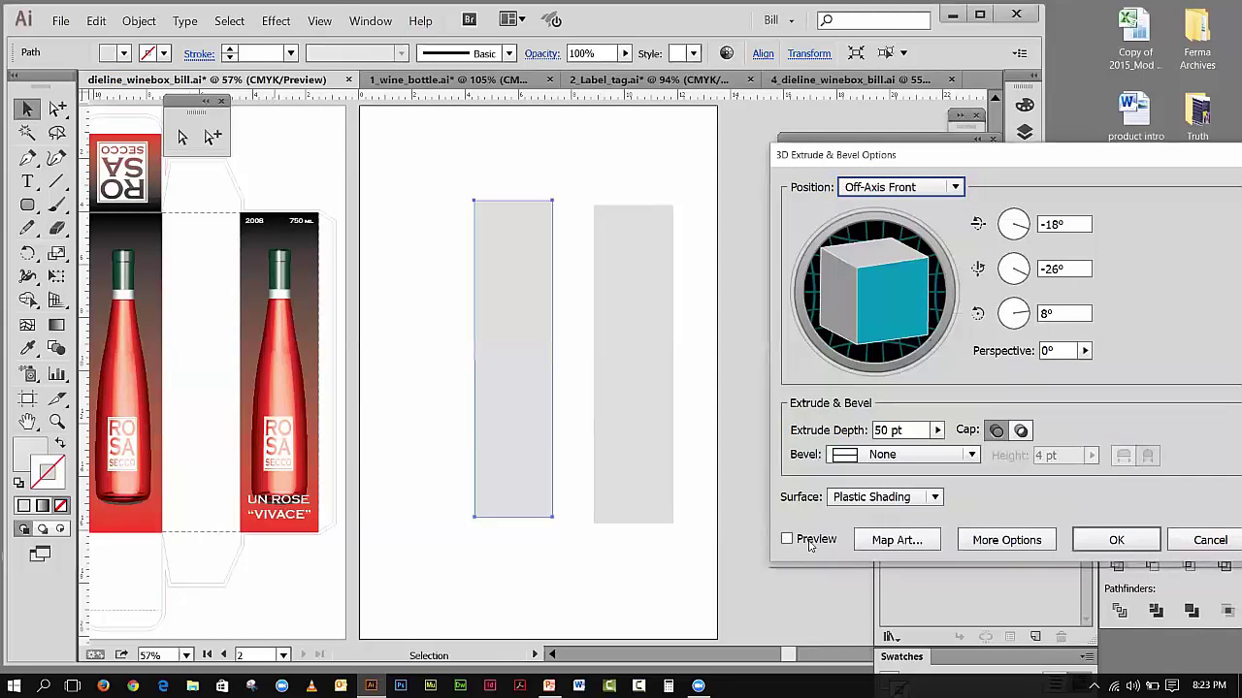
left_click(787, 541)
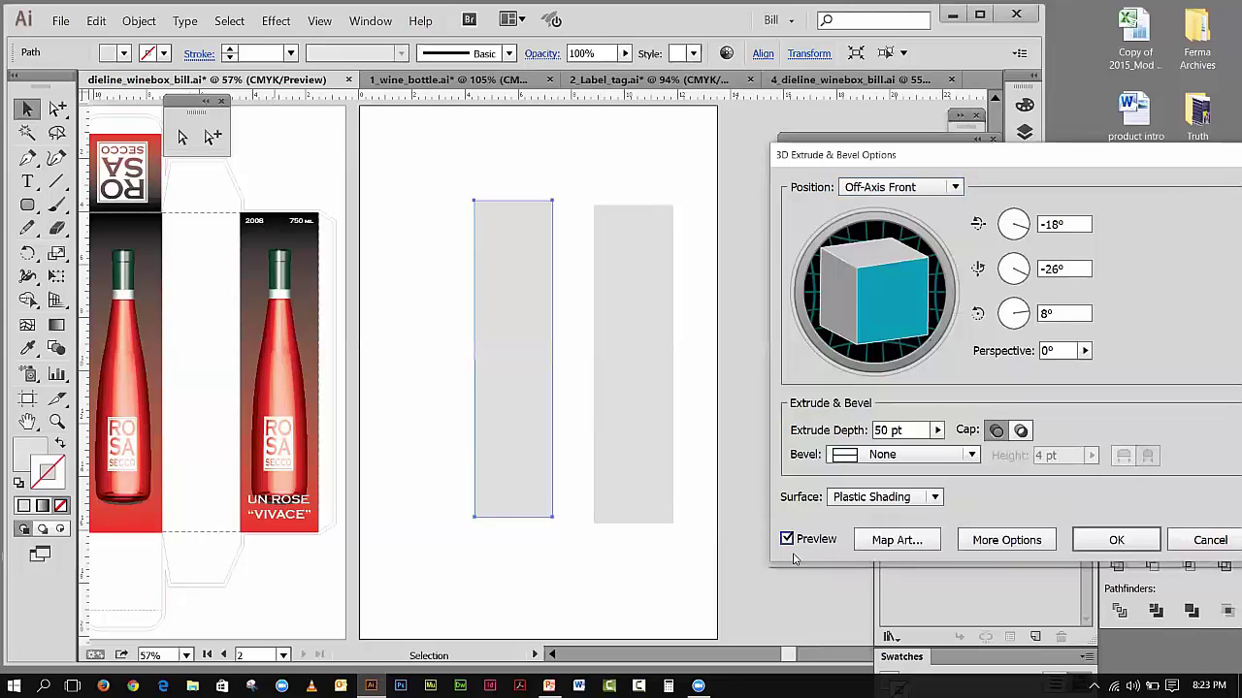
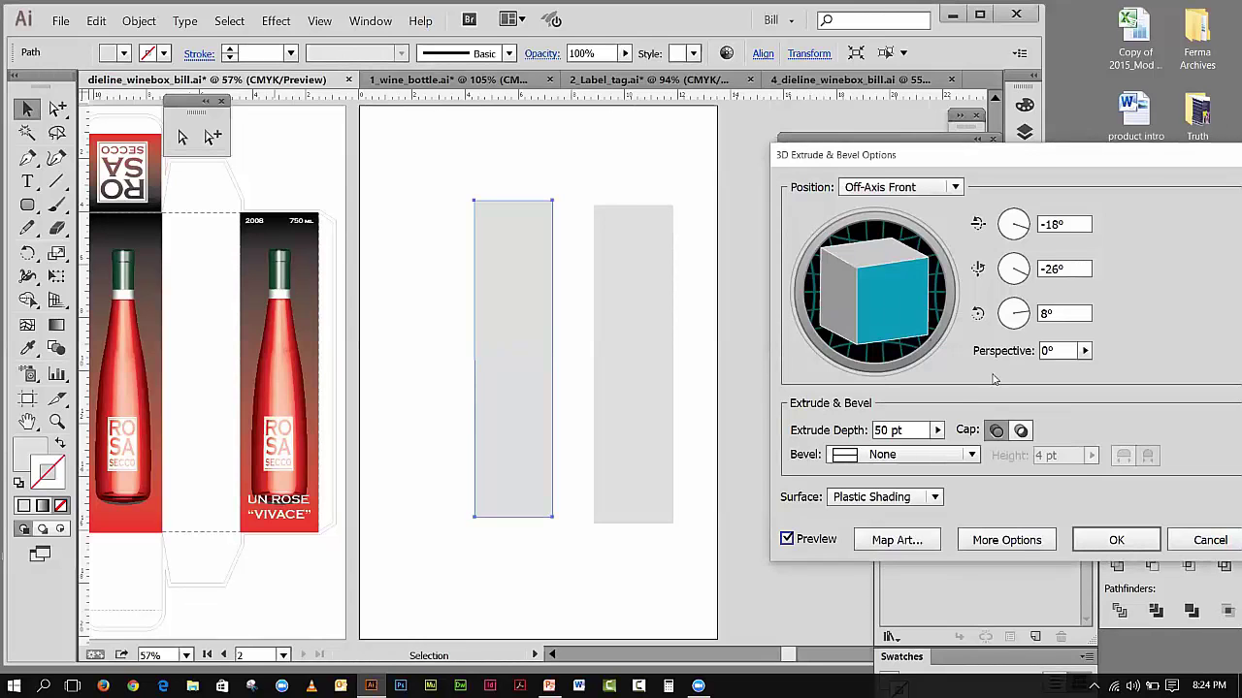
- Confirm the 3D extrude settings, switch to 4_dieline_winebox_bill.ai and dock the loose panels
left_click(1210, 540)
left_click(844, 80)
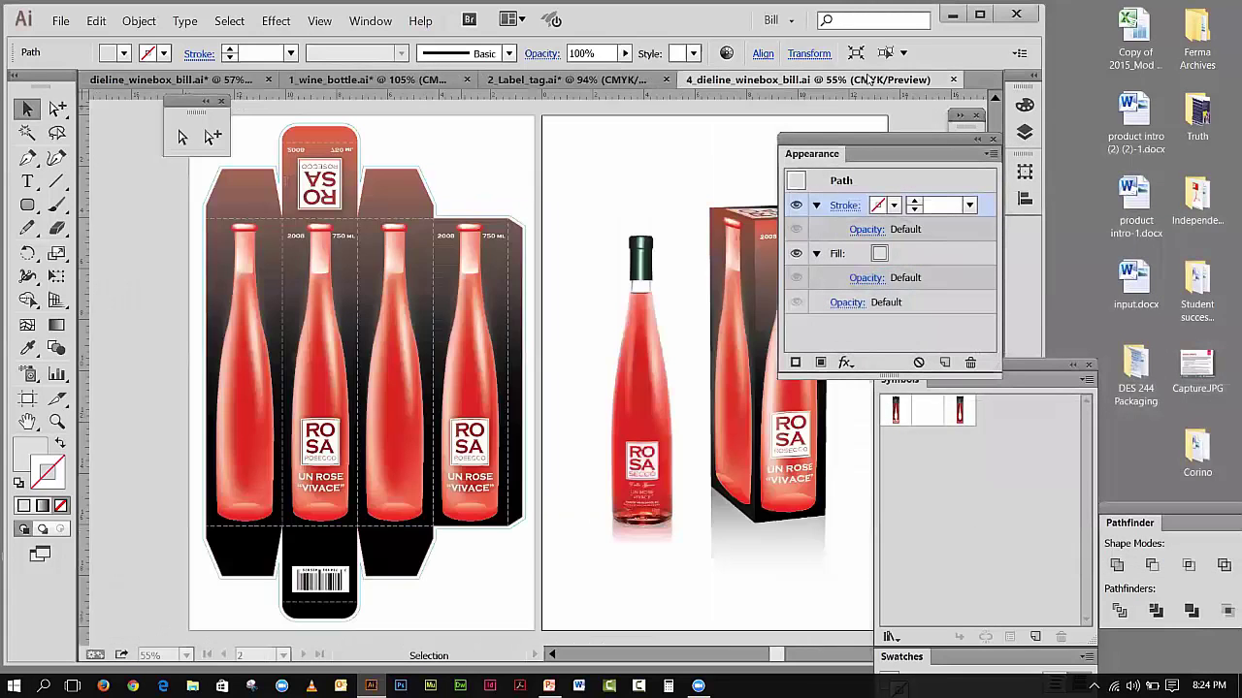
left_click(976, 139)
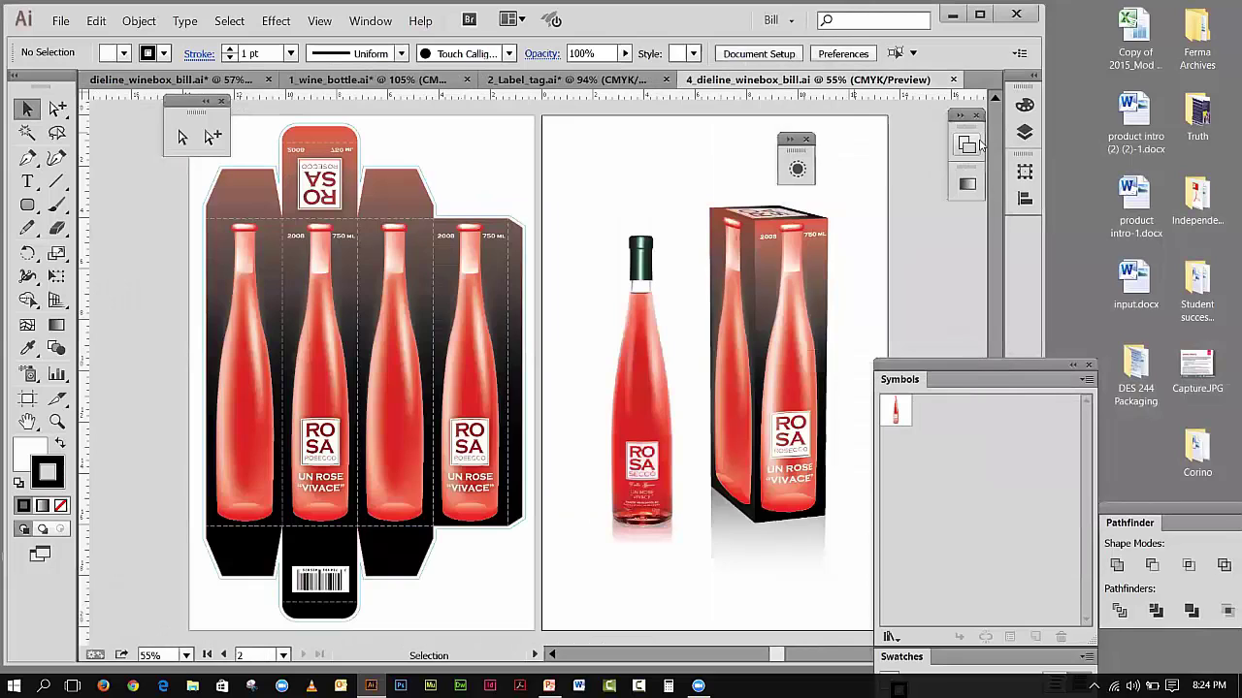
left_click_drag(967, 136, 1026, 107)
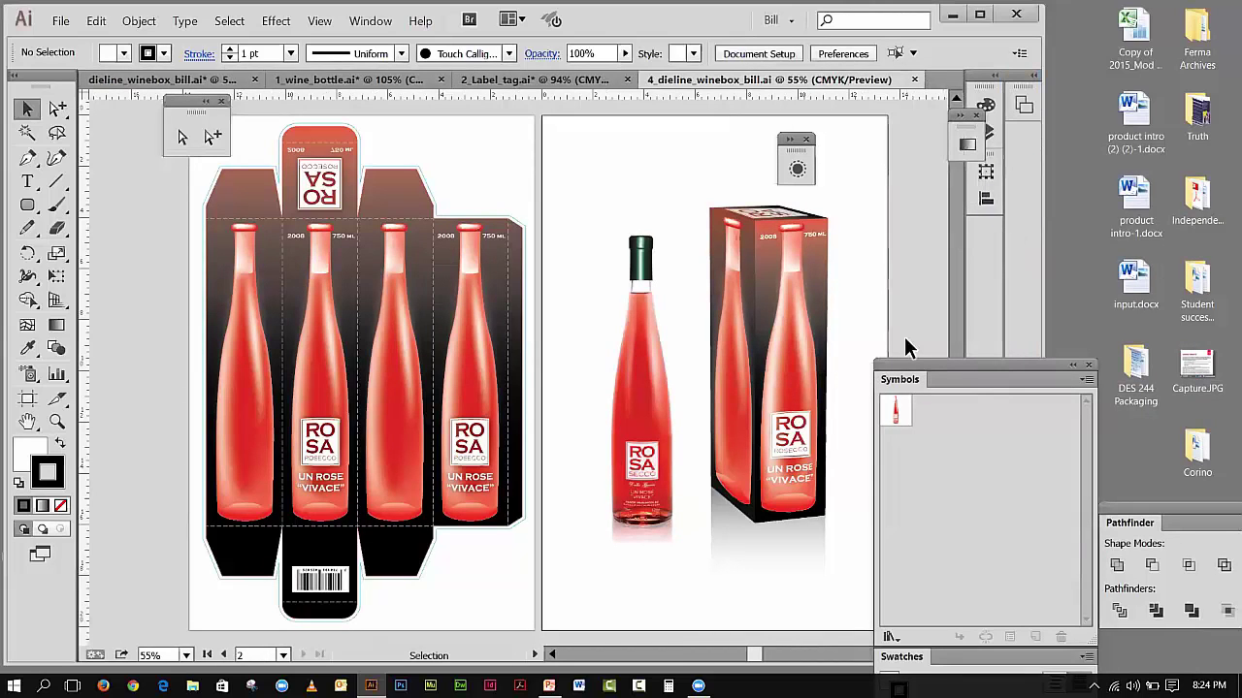
left_click(1073, 364)
left_click_drag(894, 381, 985, 241)
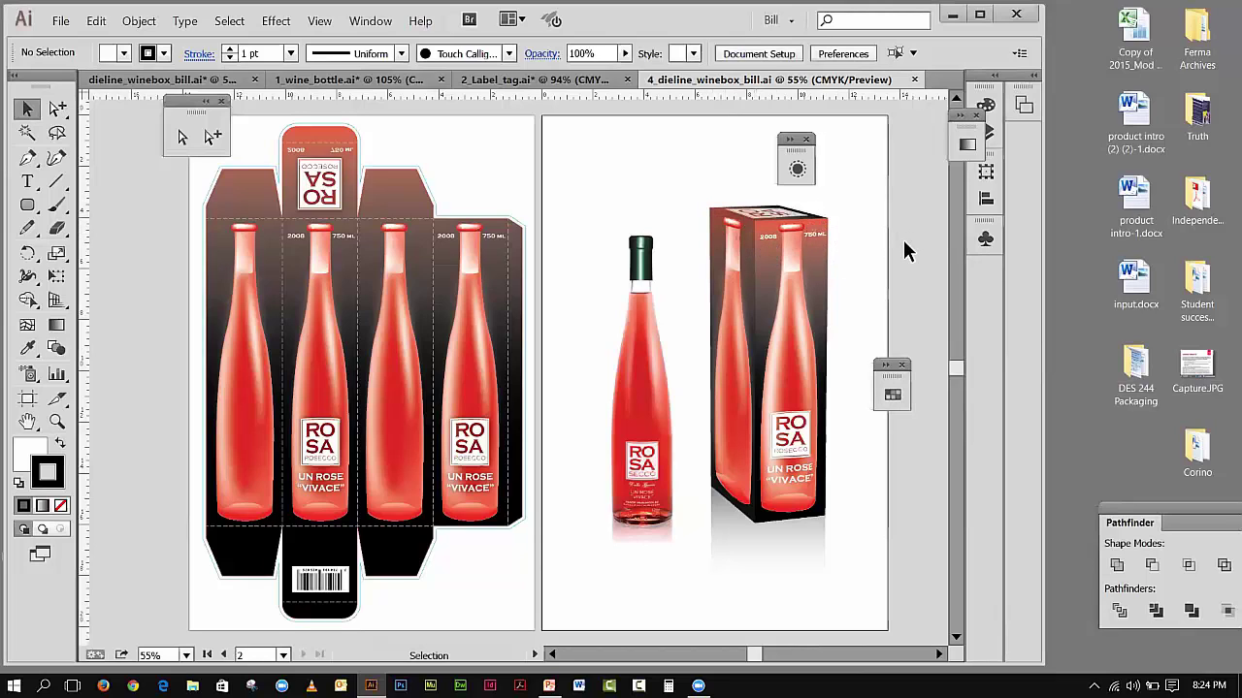
- Bring up the Symbols panel from the dock and reposition it clear of the artwork
left_click(805, 258)
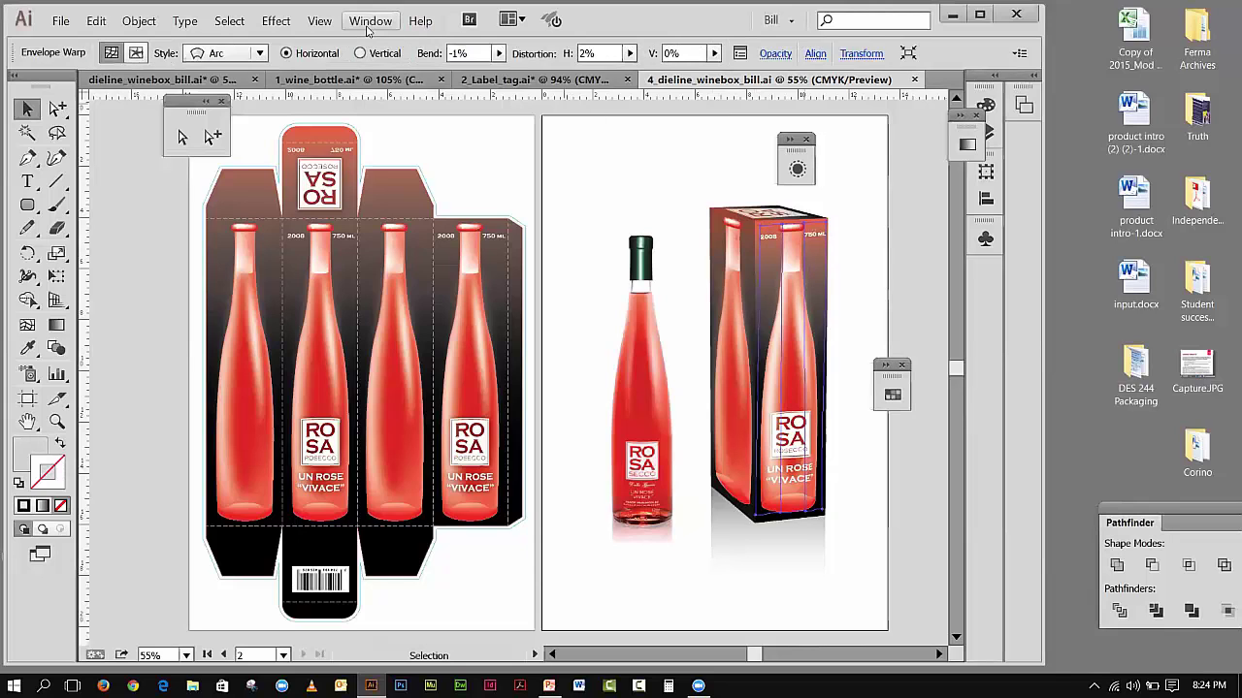
left_click(985, 238)
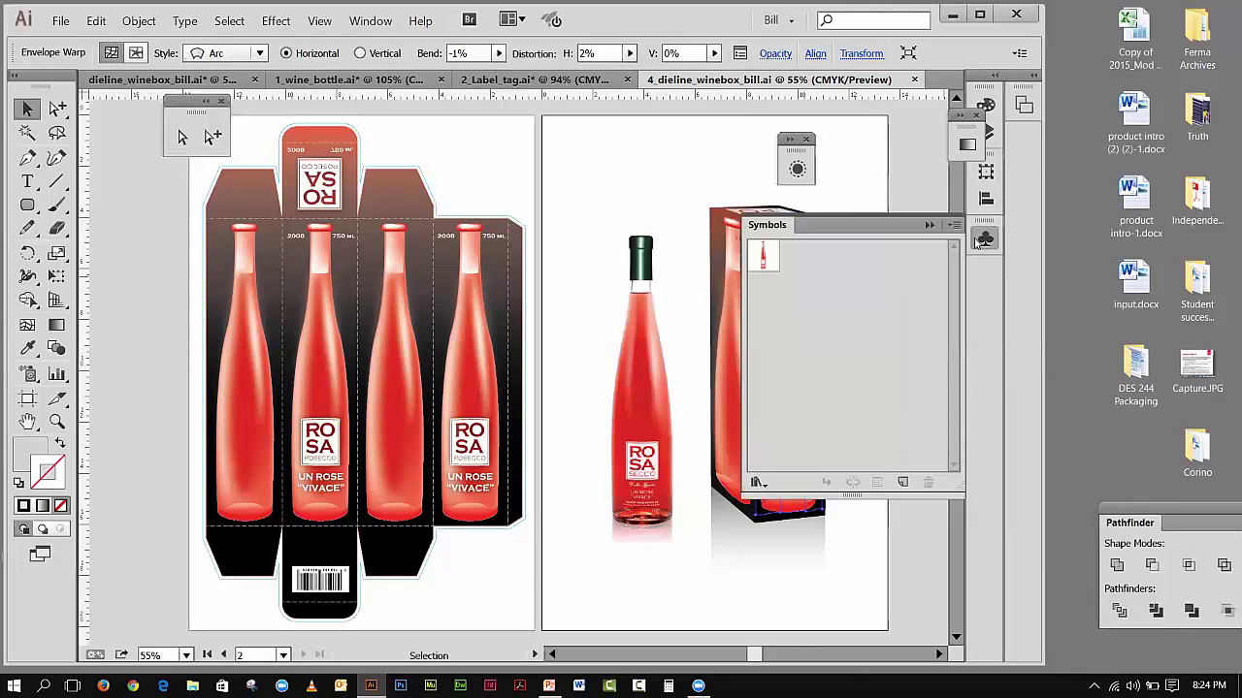
left_click_drag(779, 226, 901, 258)
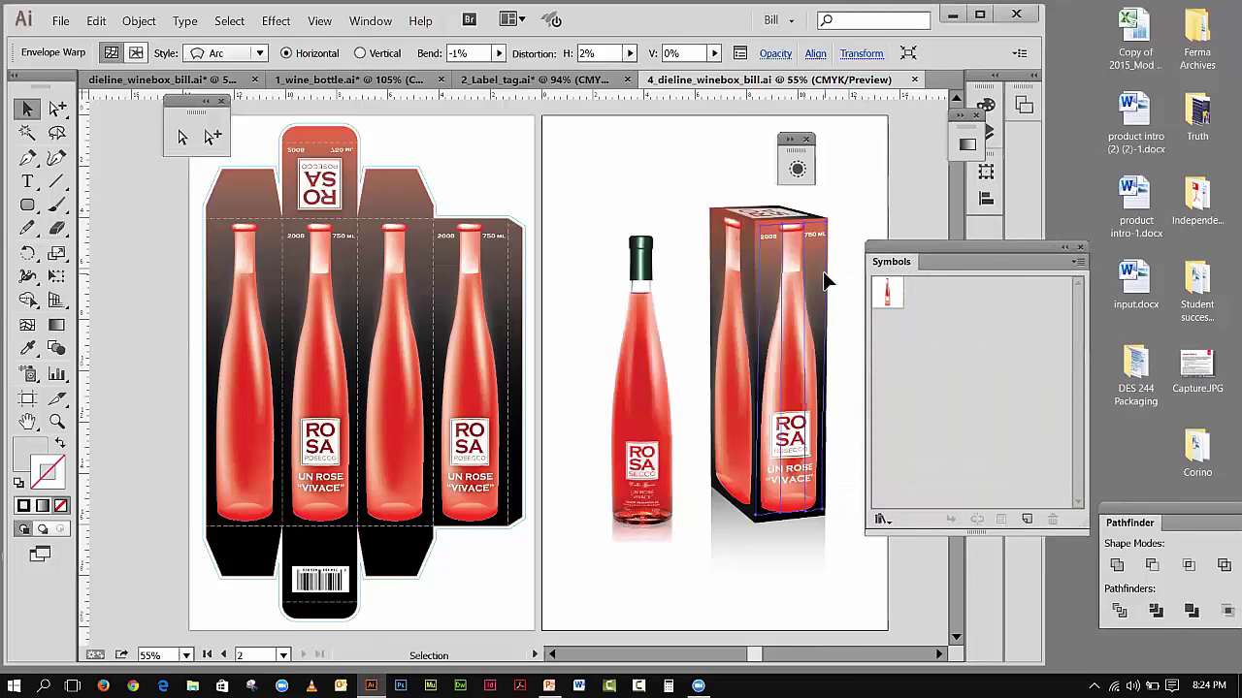
left_click(859, 243)
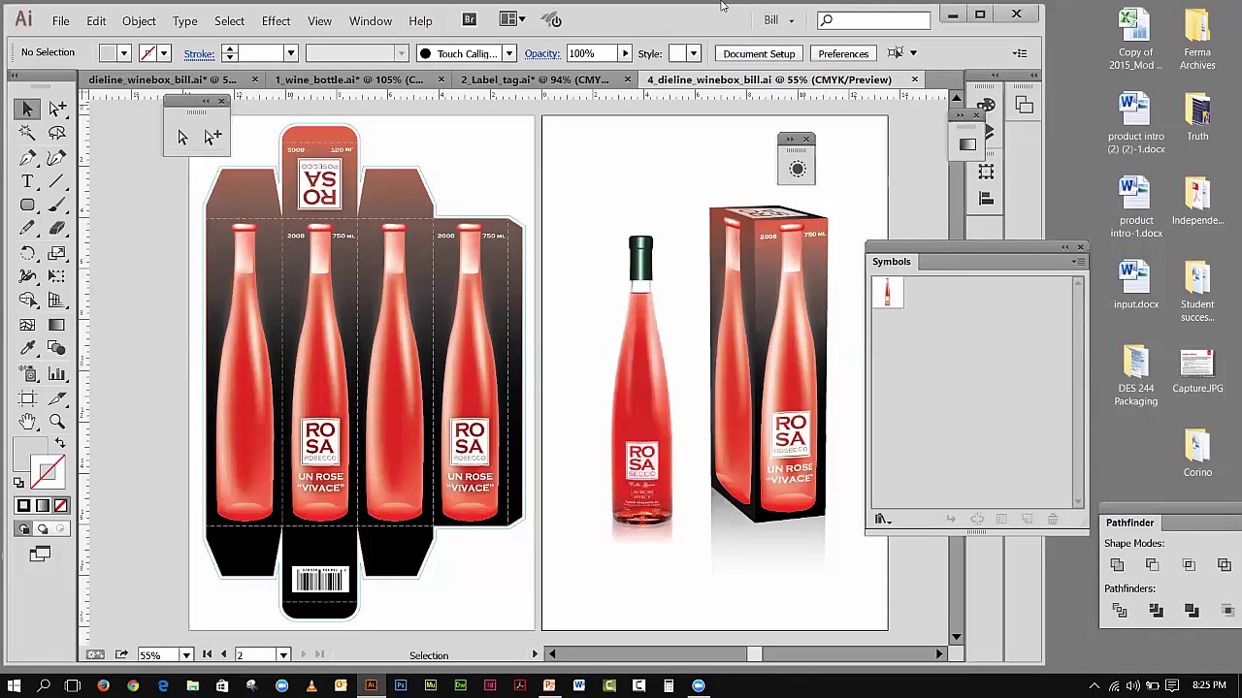
- In 1_wine_bottle.ai, hide and lock the drop shadow layer
left_click(346, 80)
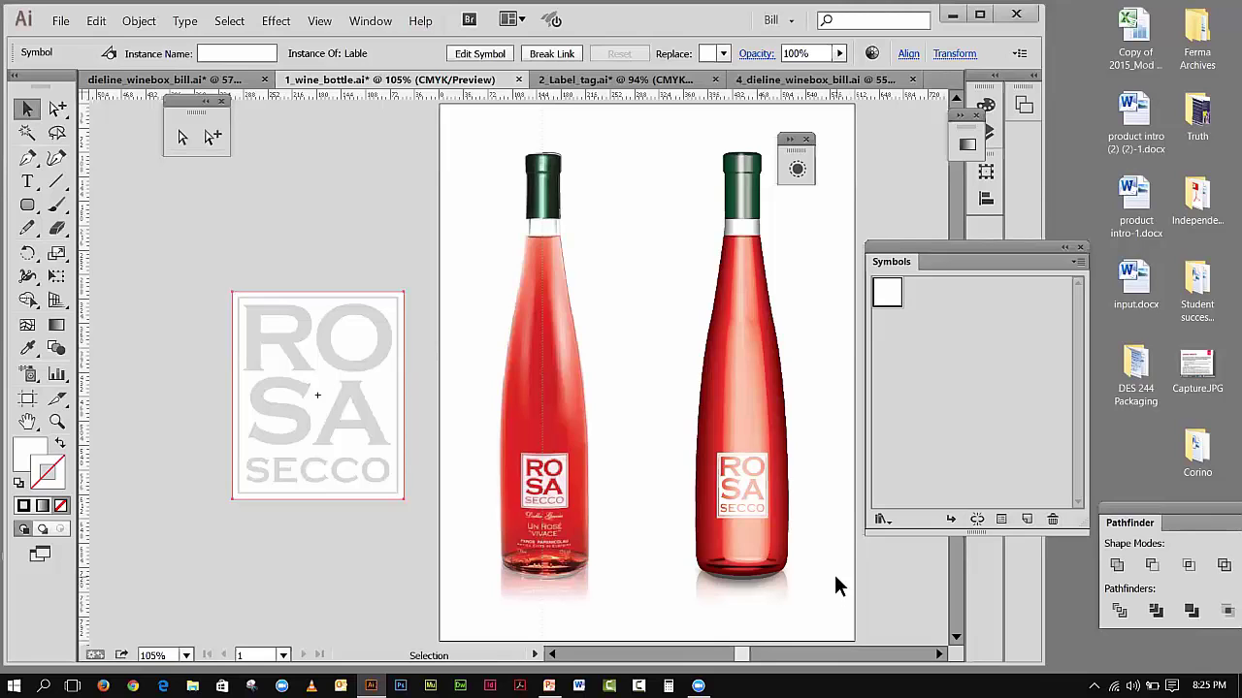
left_click(760, 583)
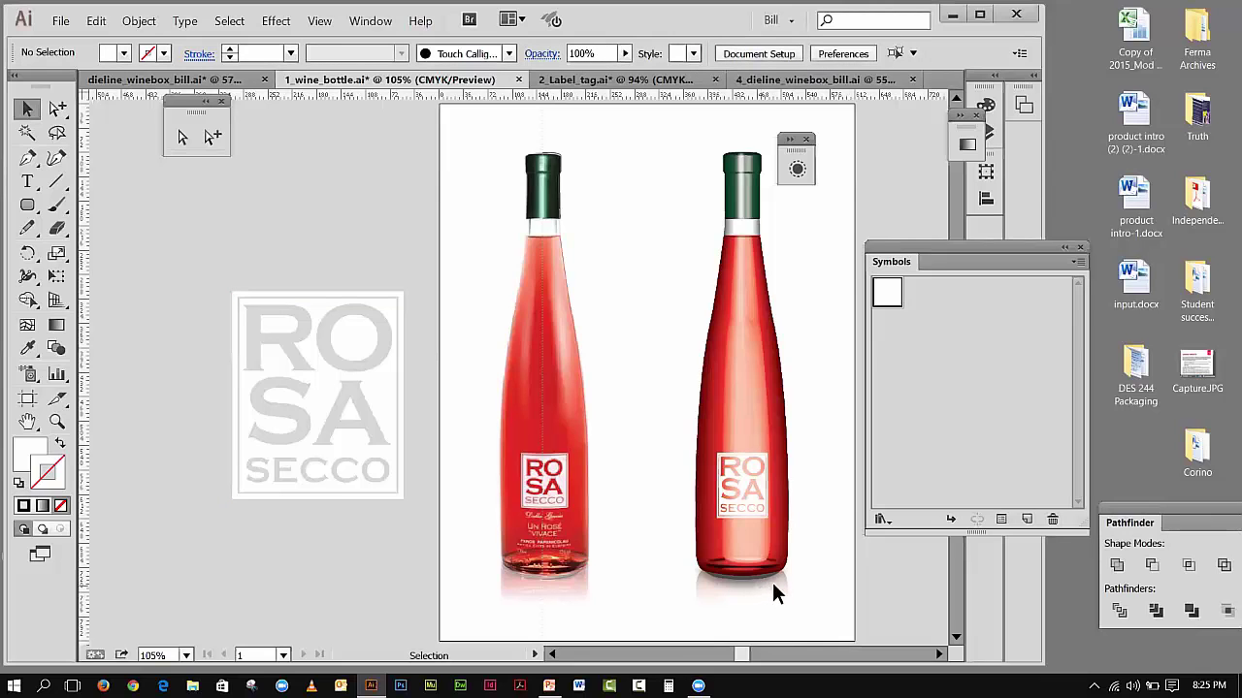
left_click_drag(964, 132, 985, 339)
left_click(985, 132)
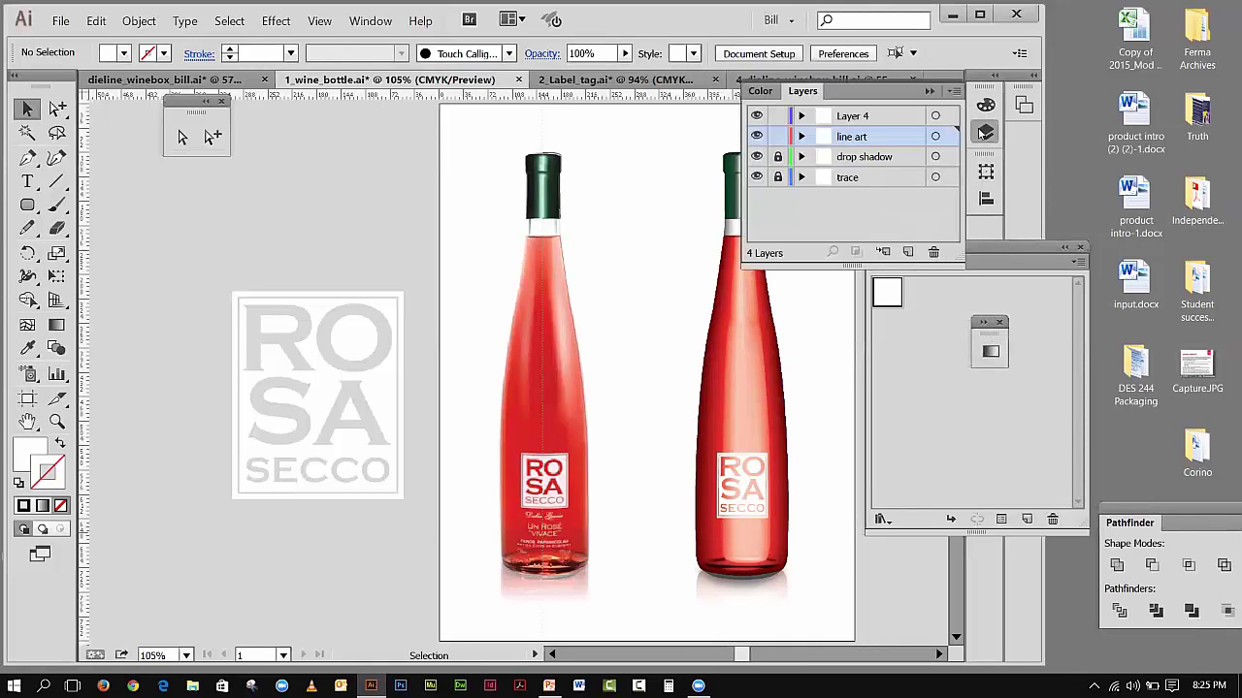
left_click(778, 157)
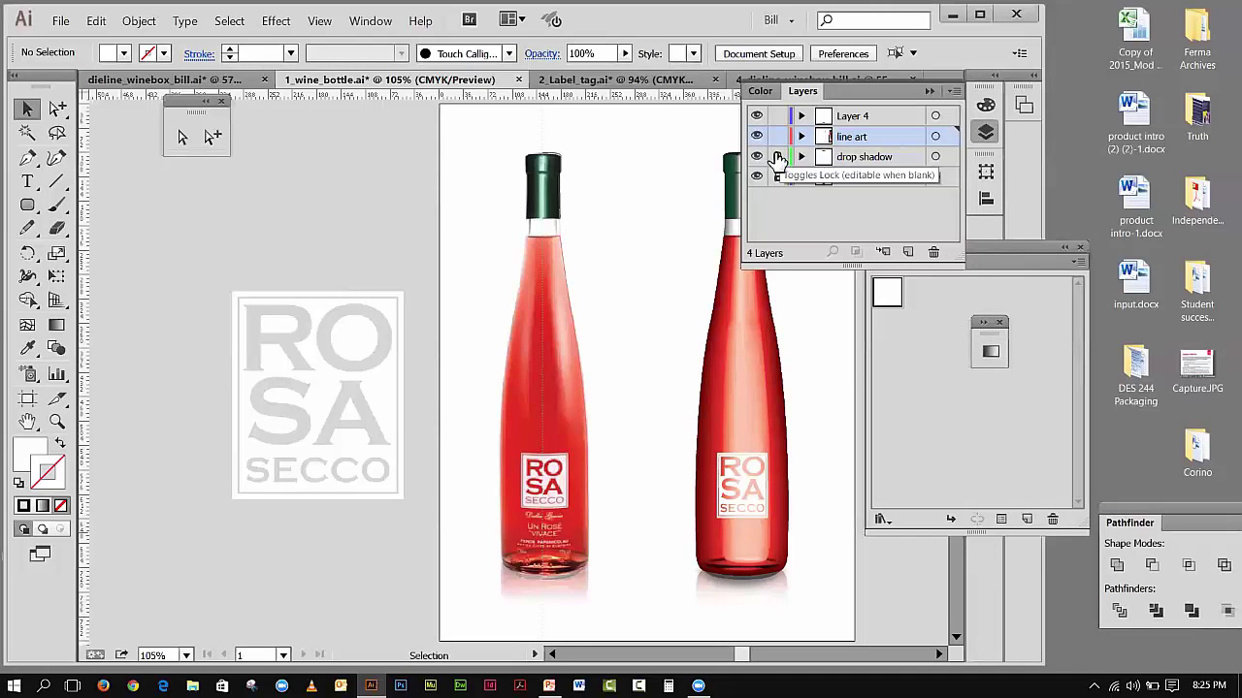
left_click(756, 157)
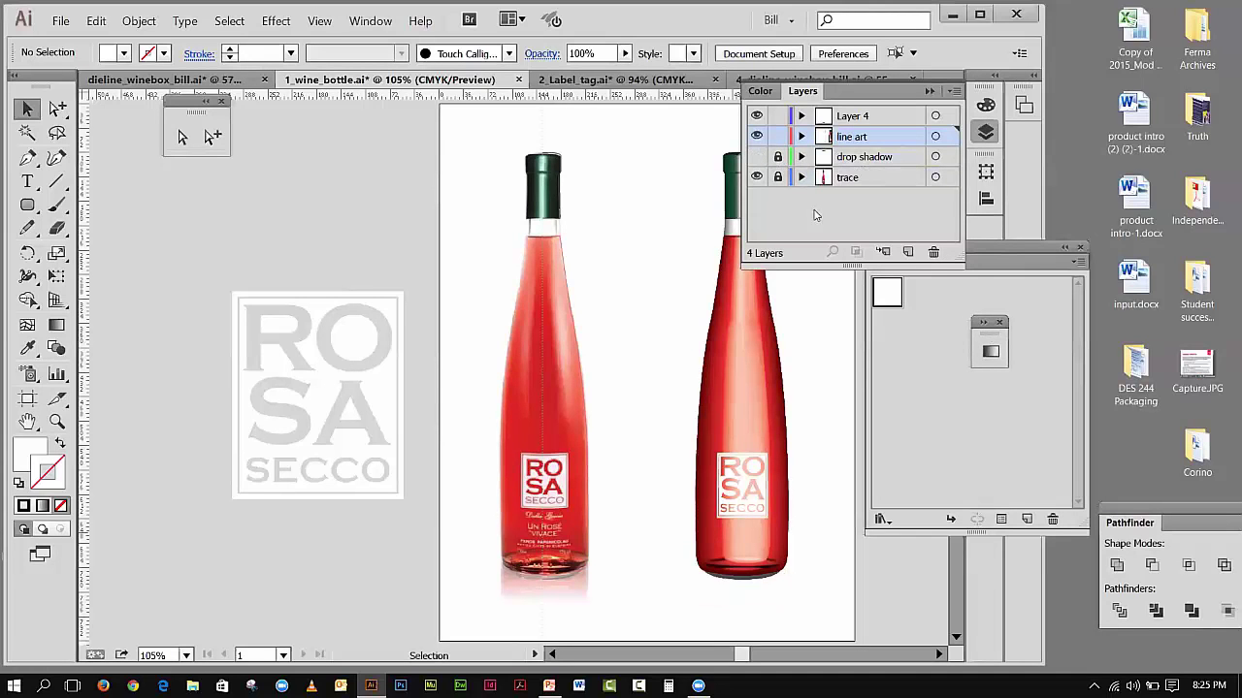
- Add a layer named 'new Drop' and place it below line art
left_click(907, 252)
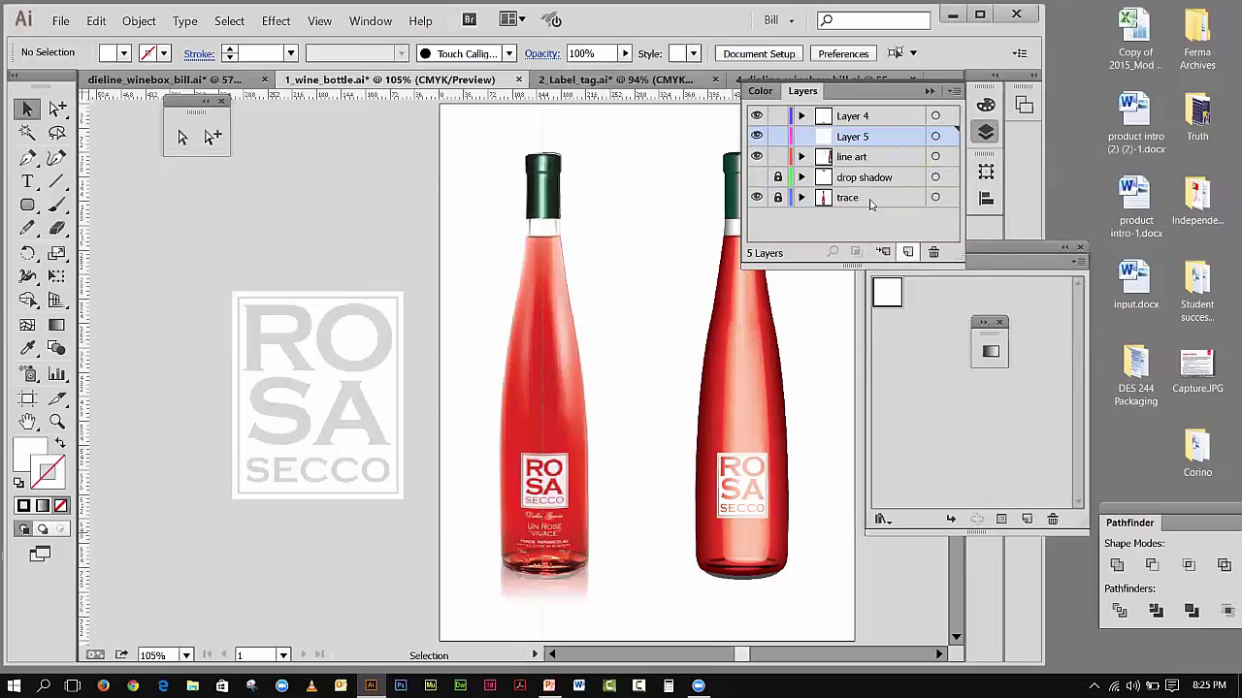
double_click(849, 137)
type("new ")
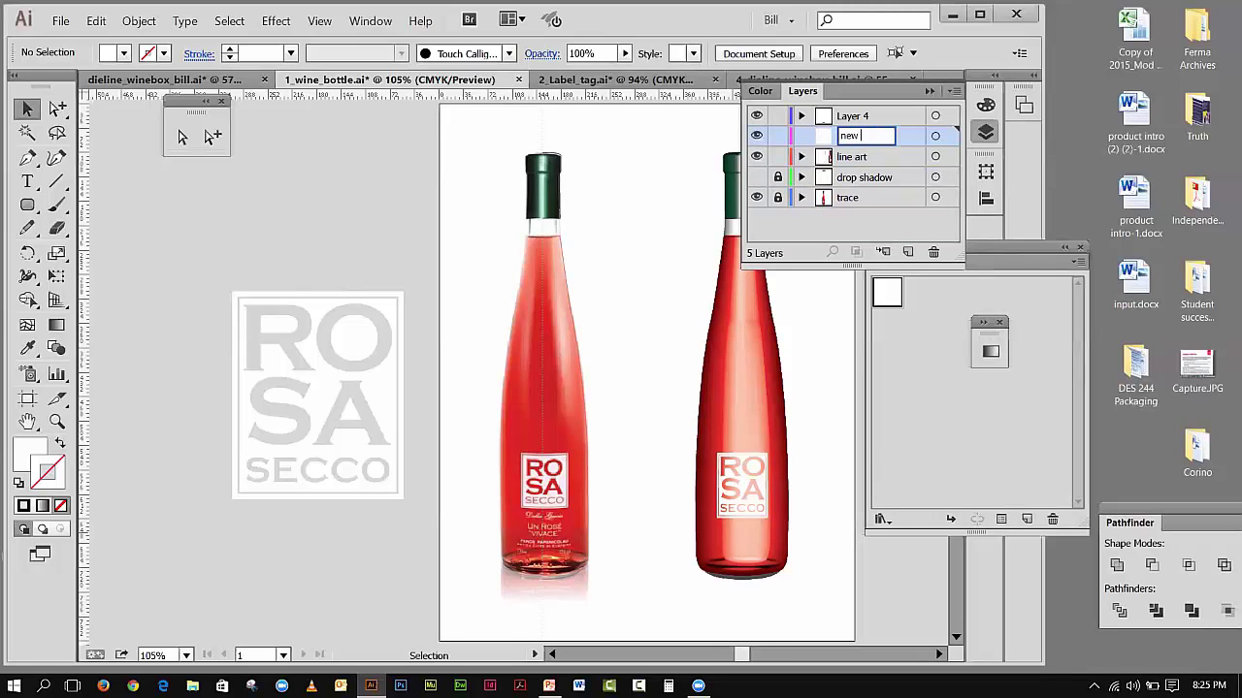
type("Drop")
left_click(848, 242)
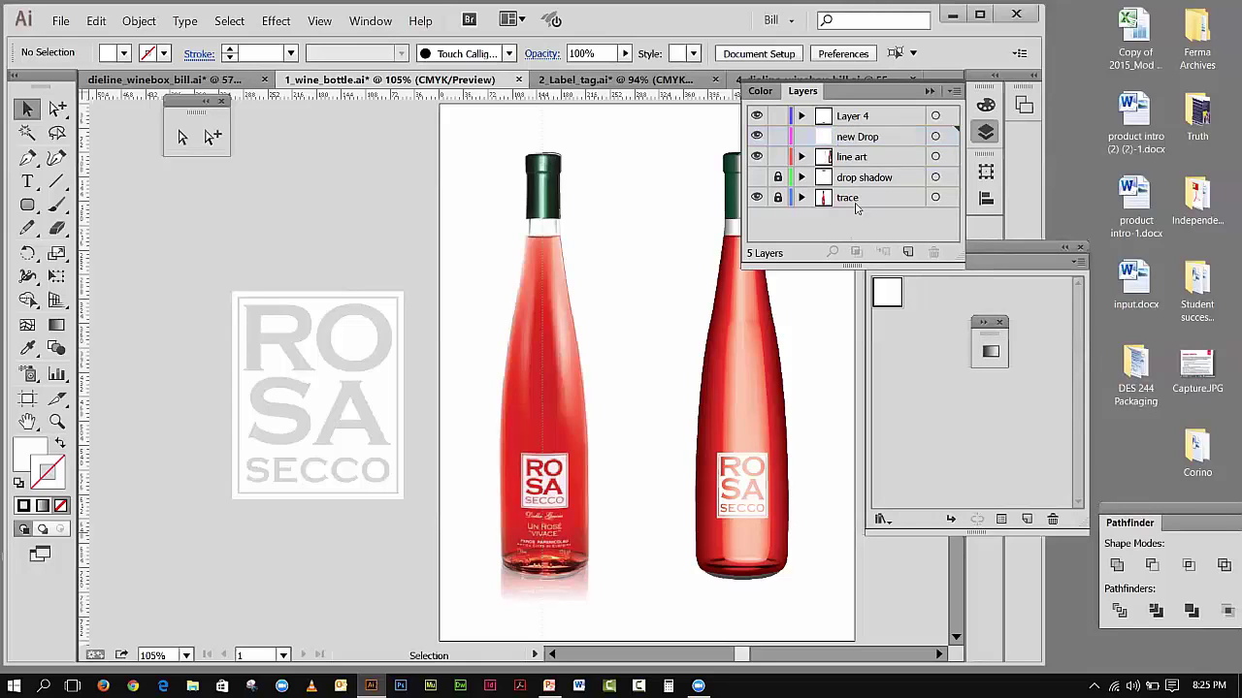
left_click_drag(854, 140, 860, 175)
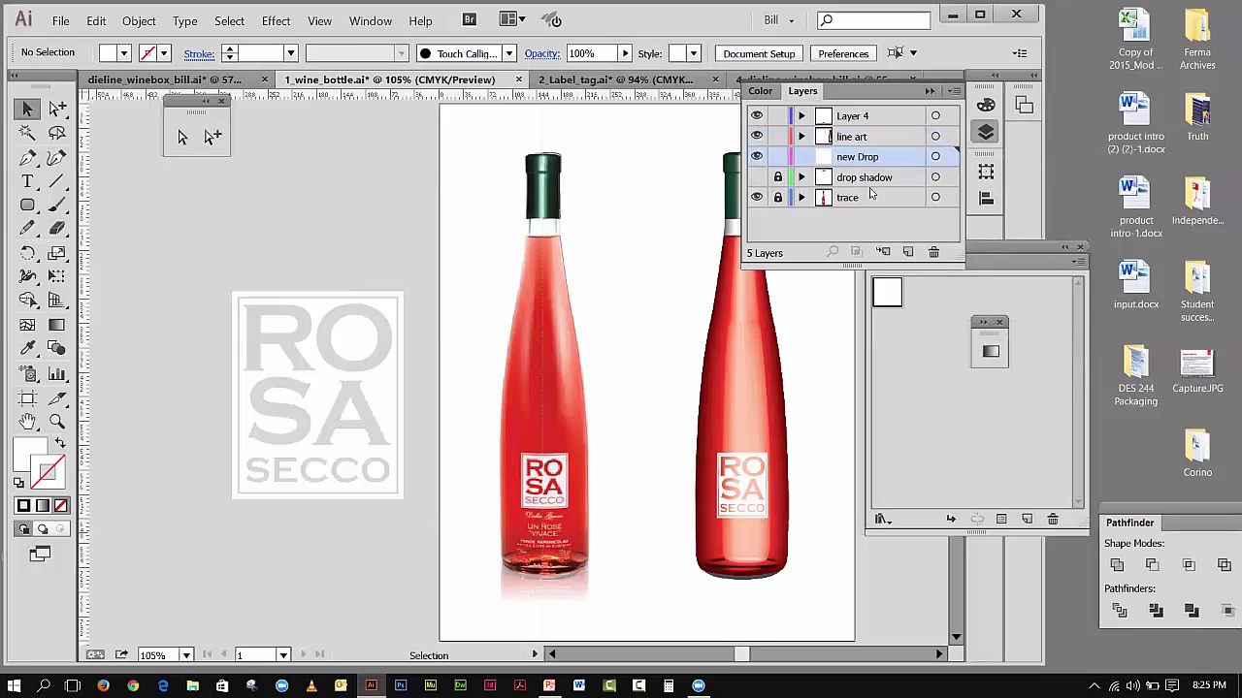
- Redock the floating panels with Layers on its own, and select the right bottle group
left_click(1062, 249)
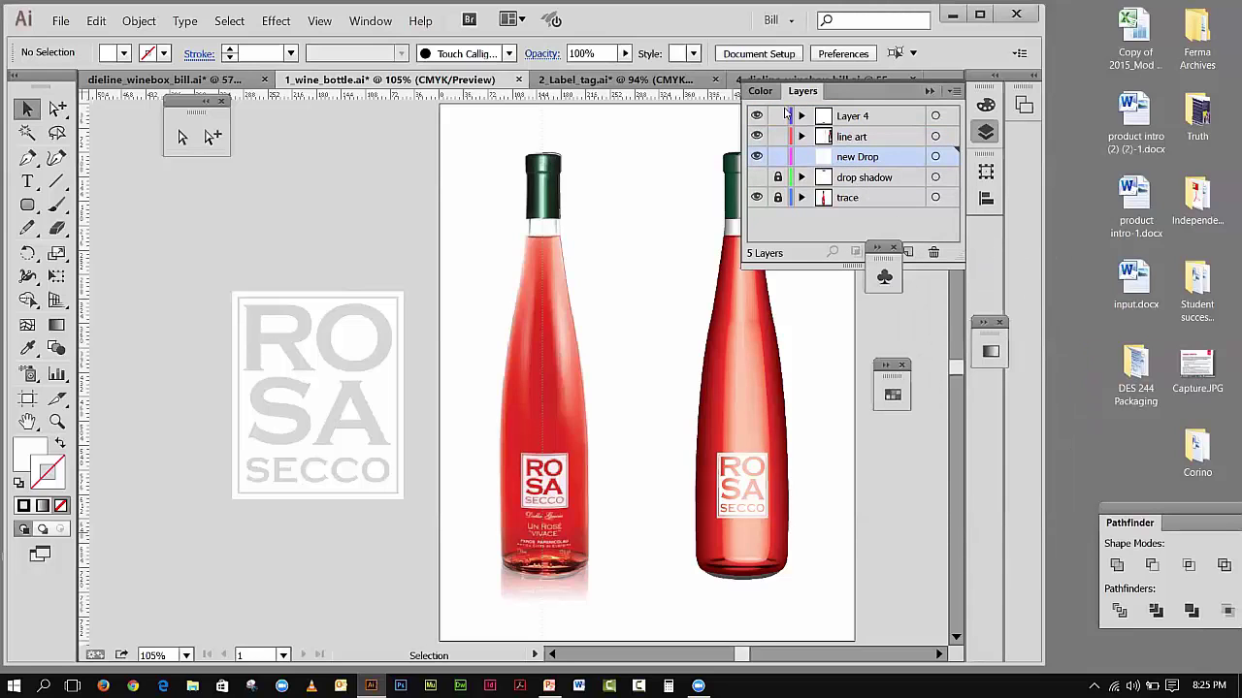
left_click_drag(802, 93, 109, 229)
left_click(929, 92)
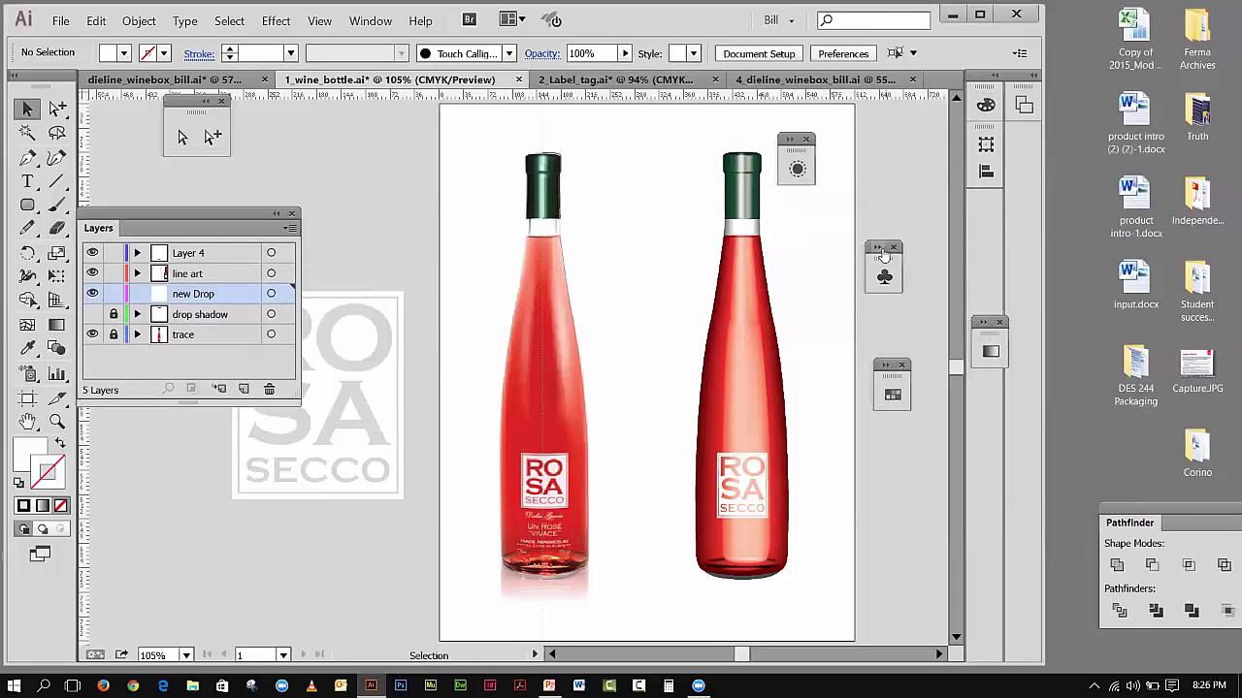
left_click_drag(982, 247, 986, 233)
left_click_drag(881, 384, 986, 254)
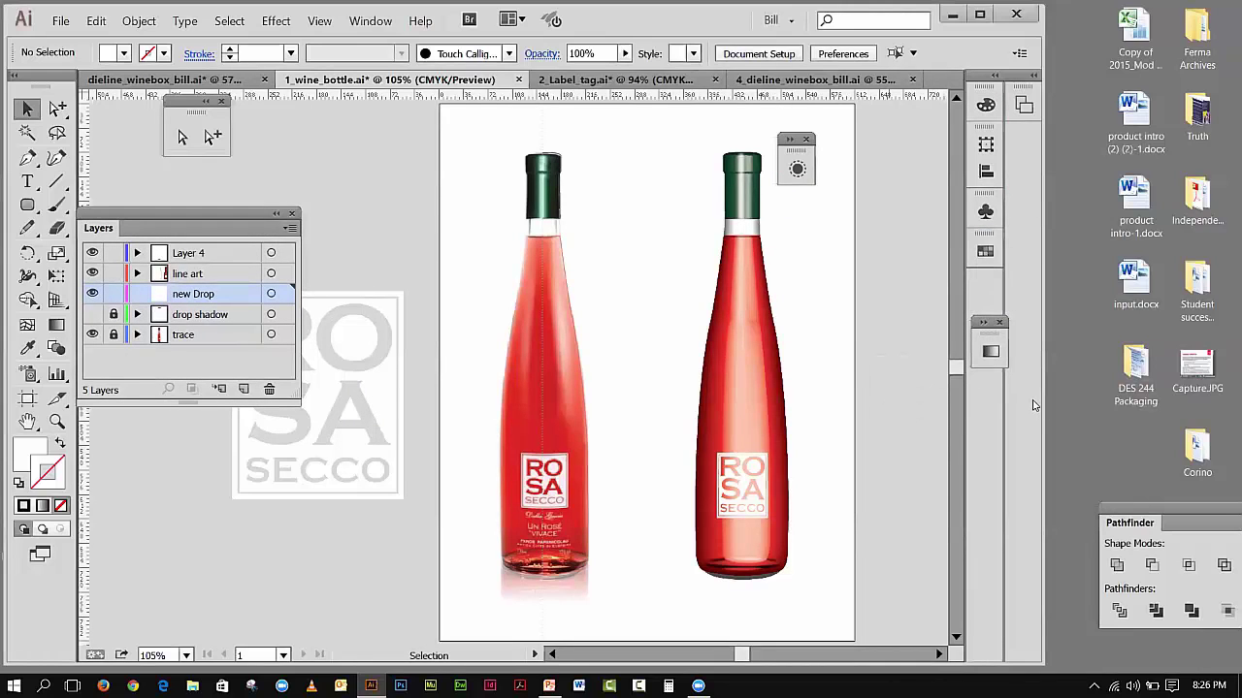
left_click_drag(795, 139, 986, 103)
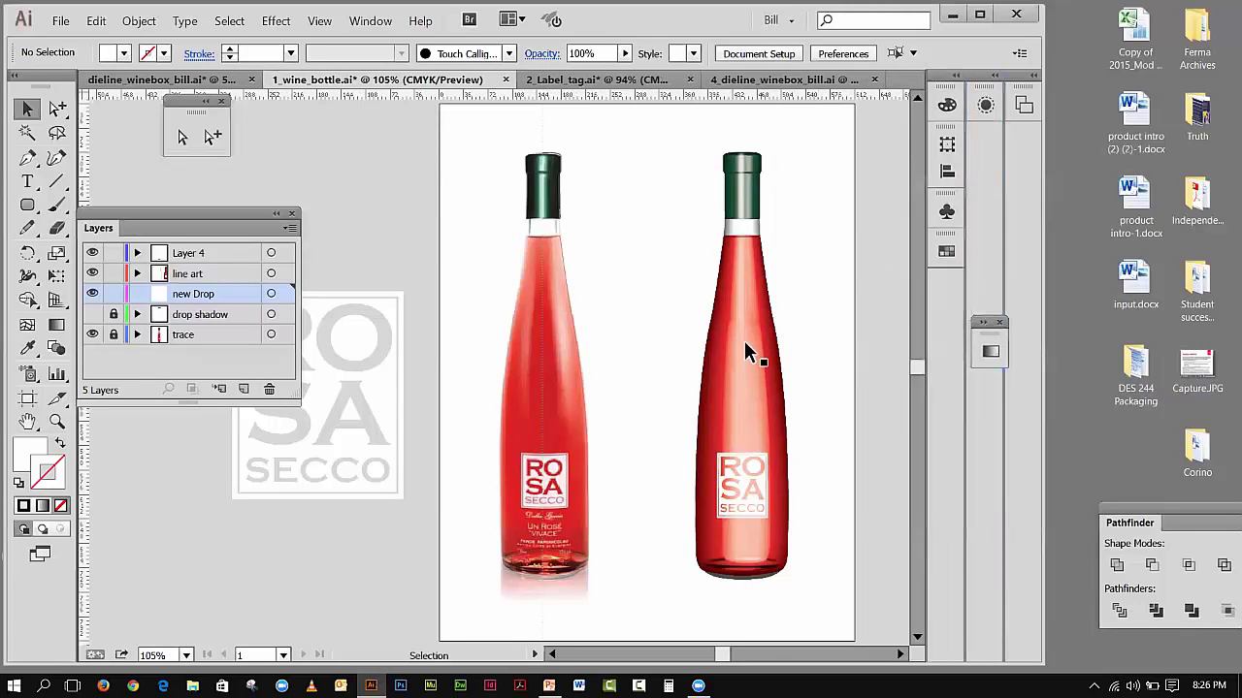
left_click(748, 341)
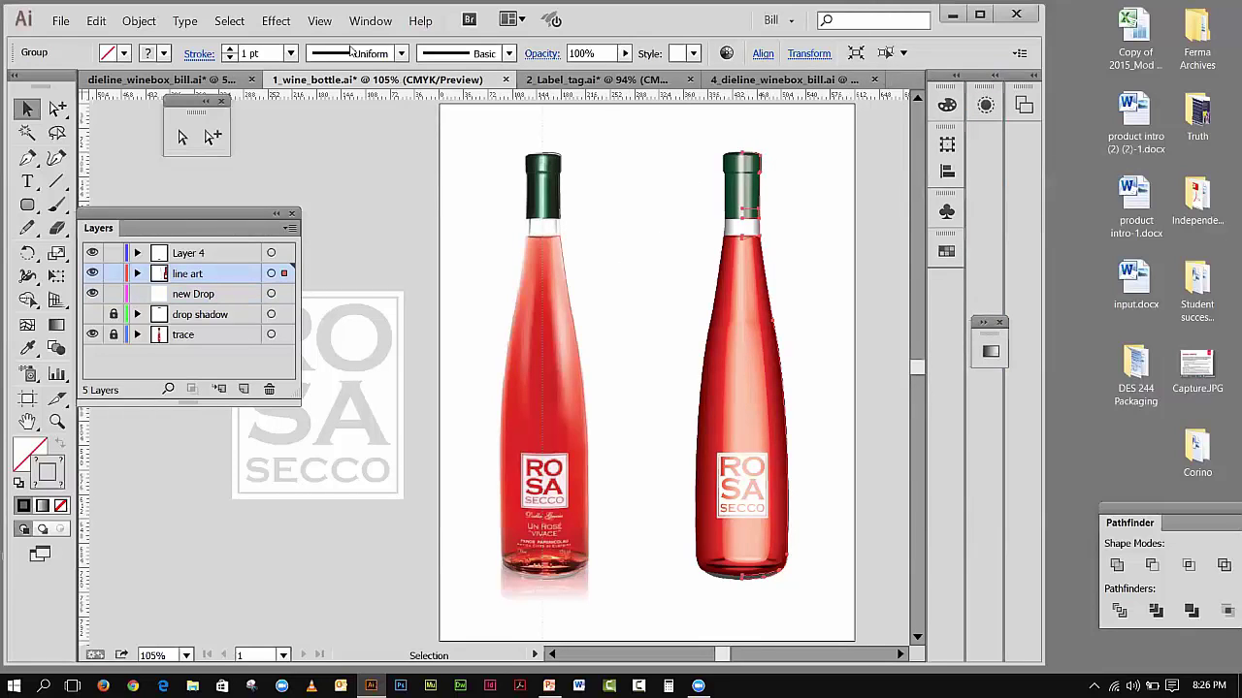
- Expand the bottle's appearance, then copy it and paste a copy behind
left_click(140, 21)
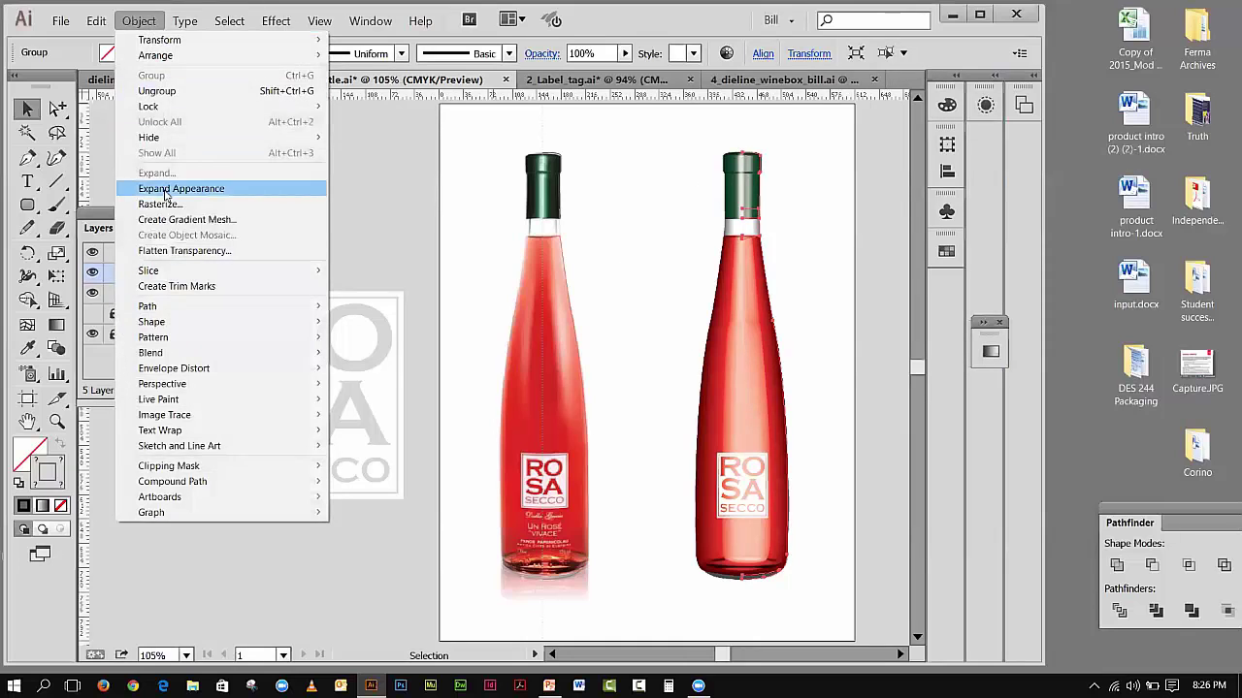
left_click(174, 188)
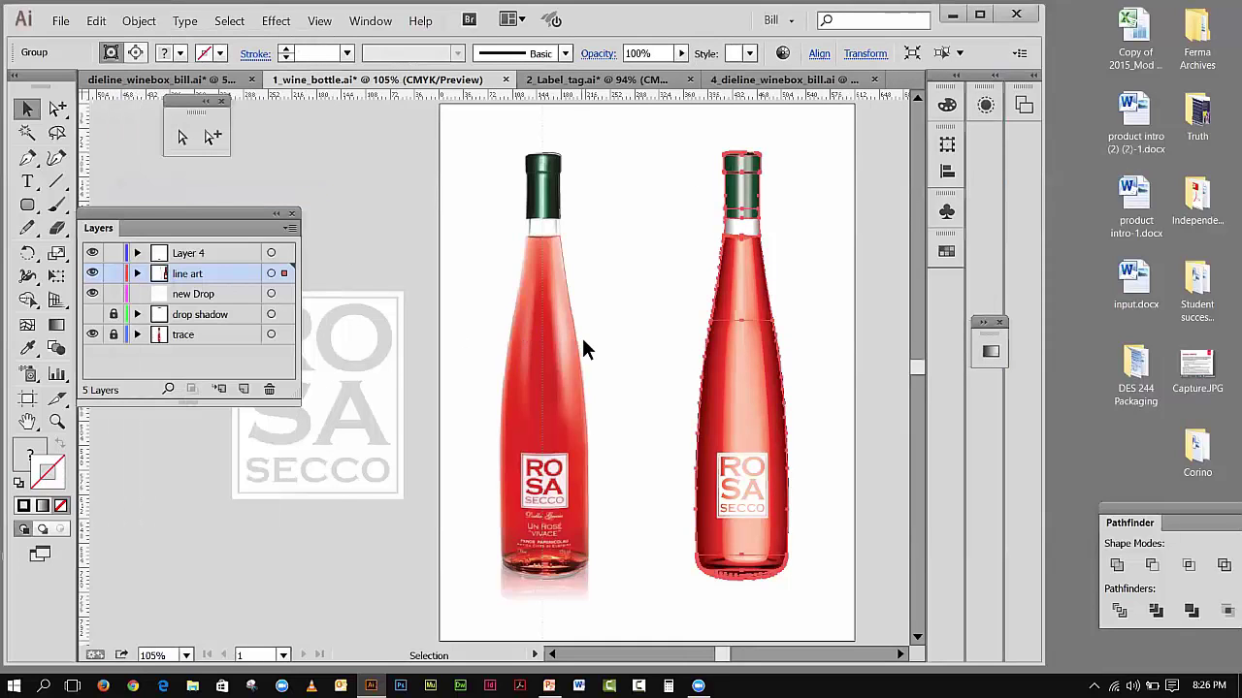
left_click(96, 21)
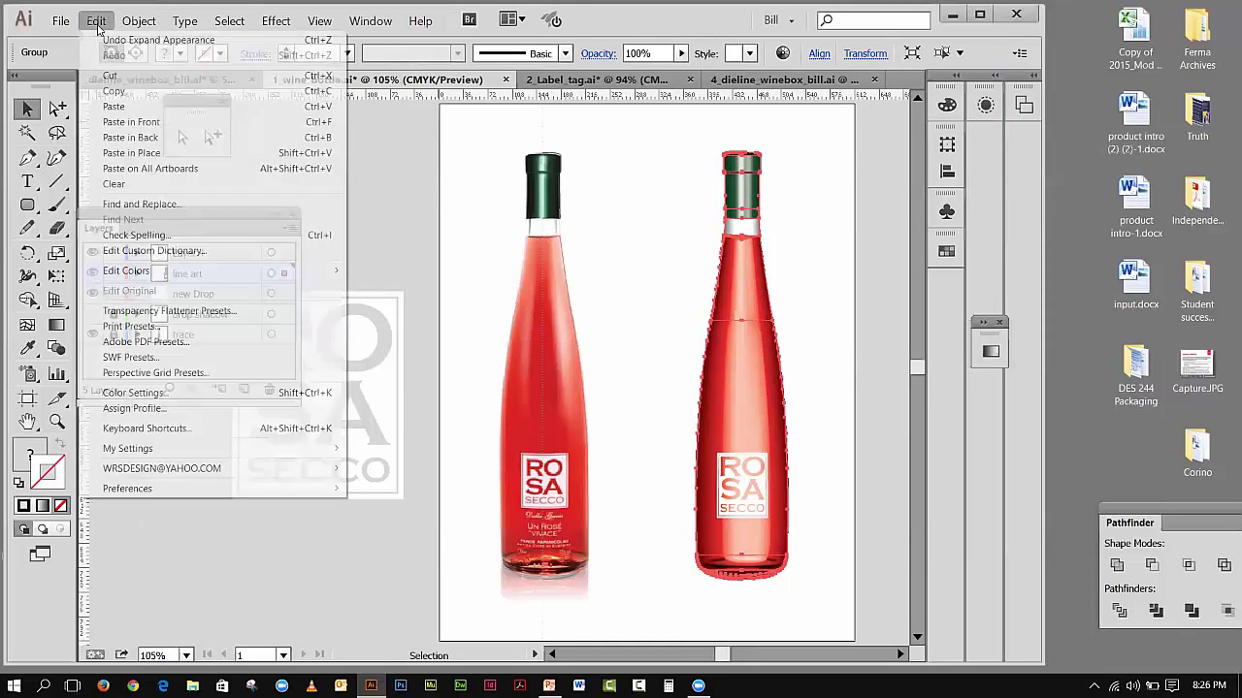
left_click(101, 90)
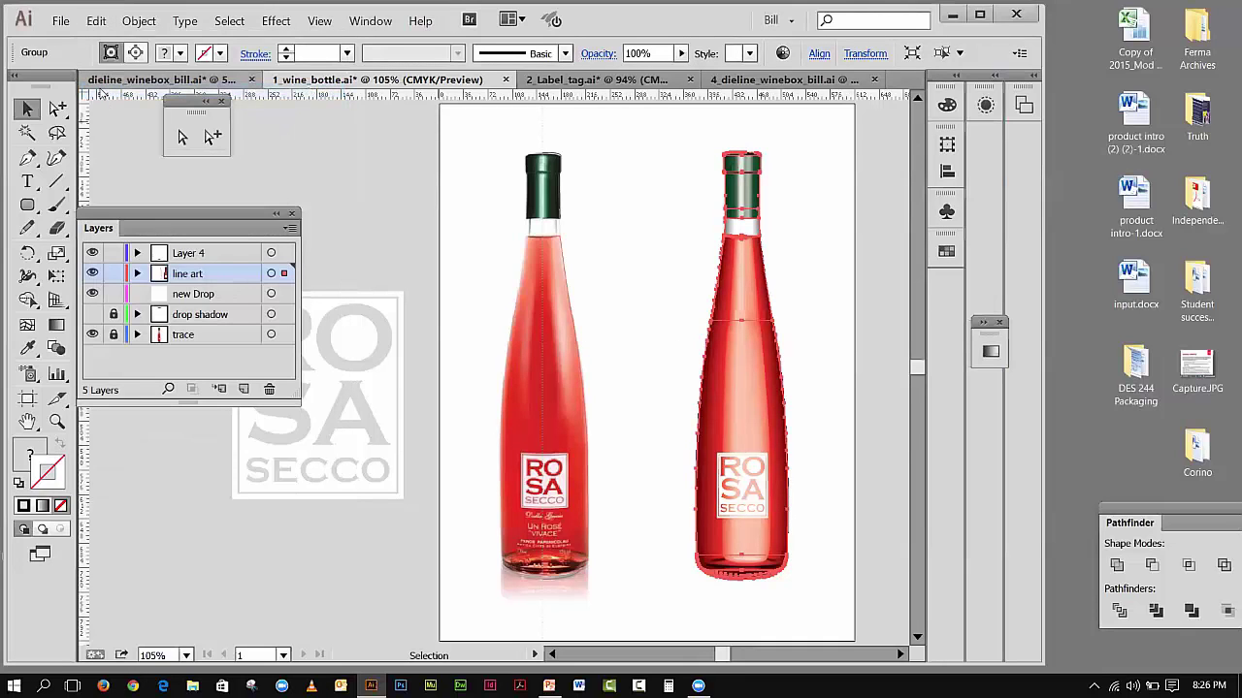
left_click(96, 20)
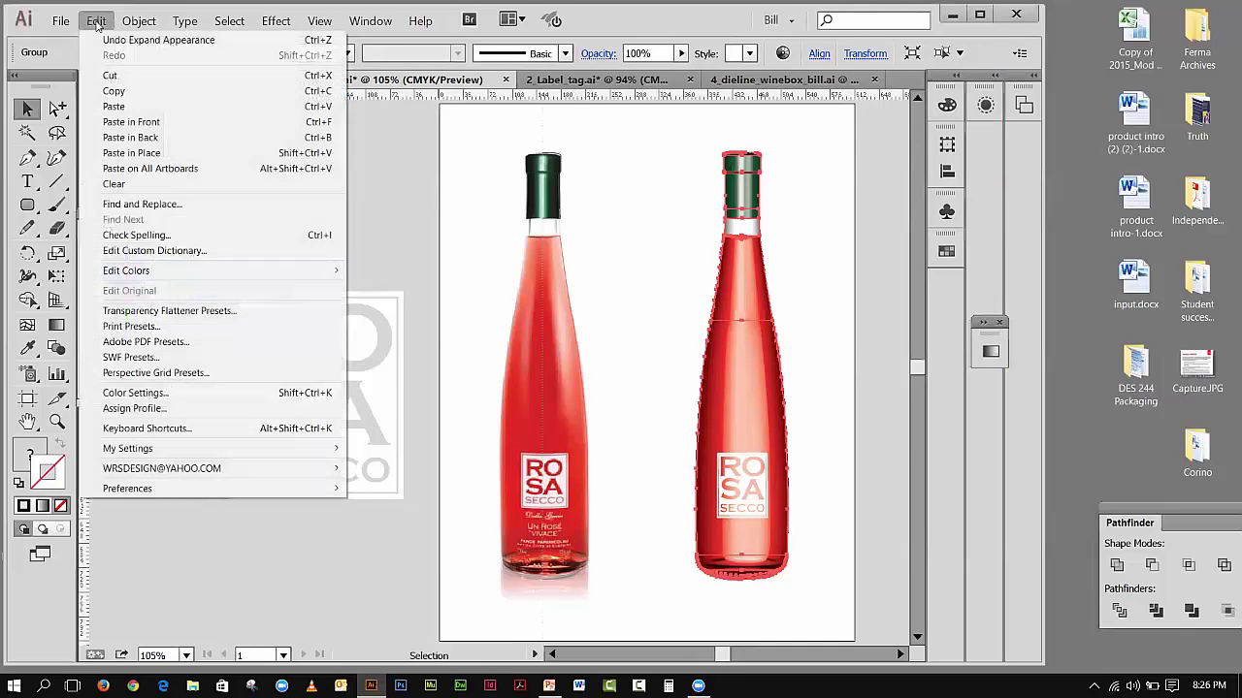
left_click(120, 138)
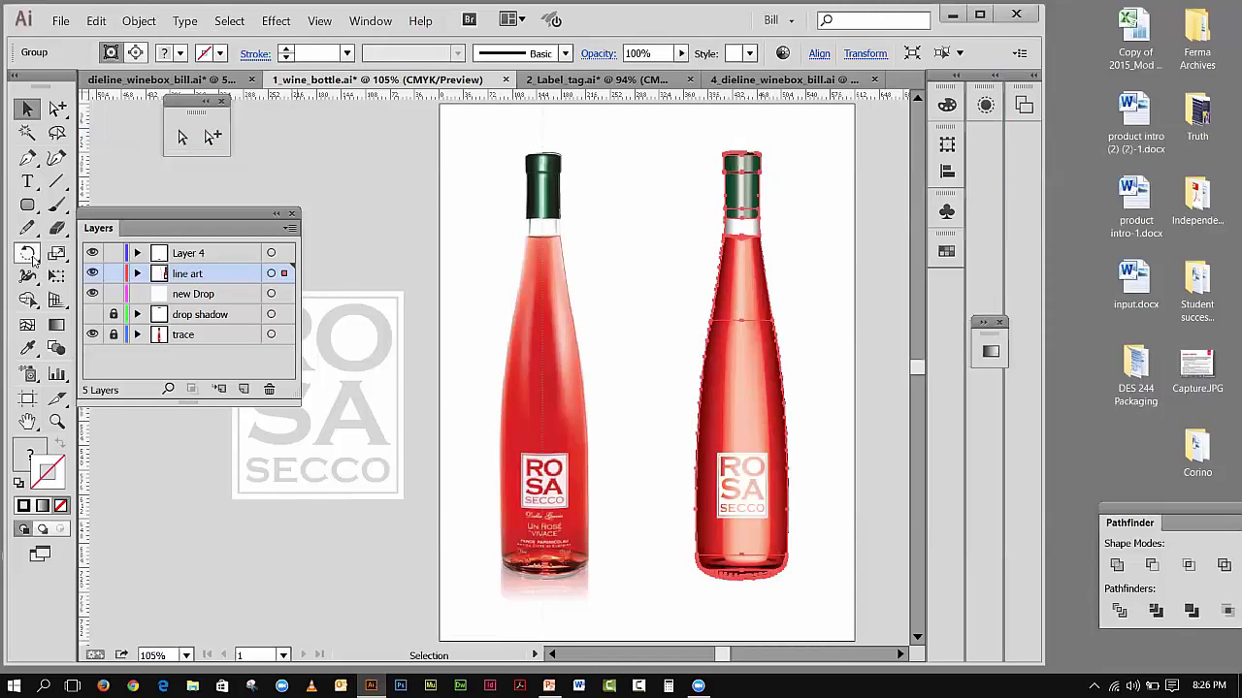
- Reflect the bottle copy across the horizontal axis
left_click_drag(32, 260, 66, 277)
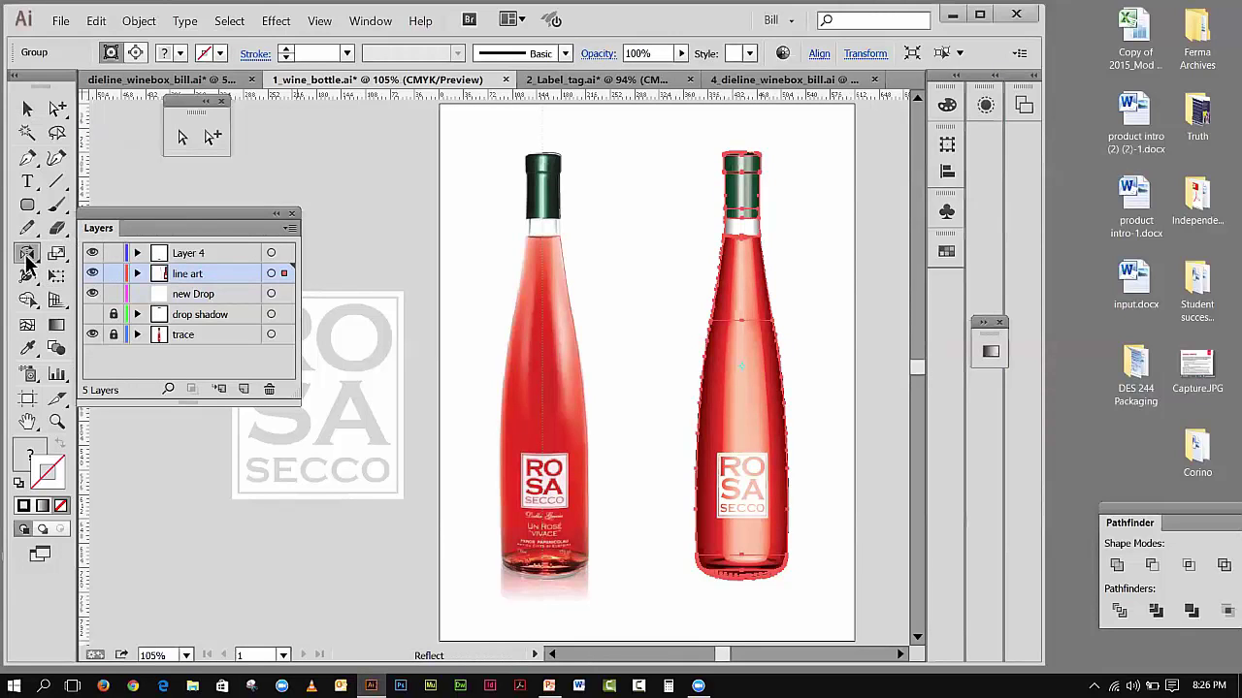
double_click(27, 259)
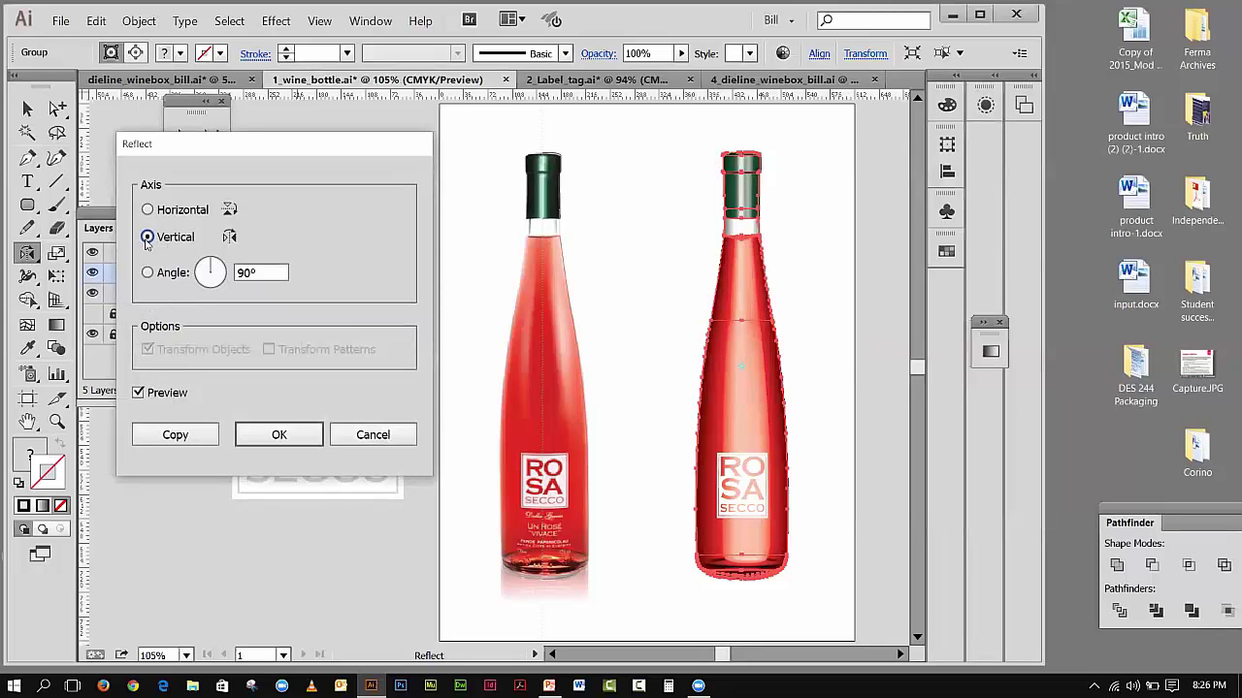
left_click(148, 210)
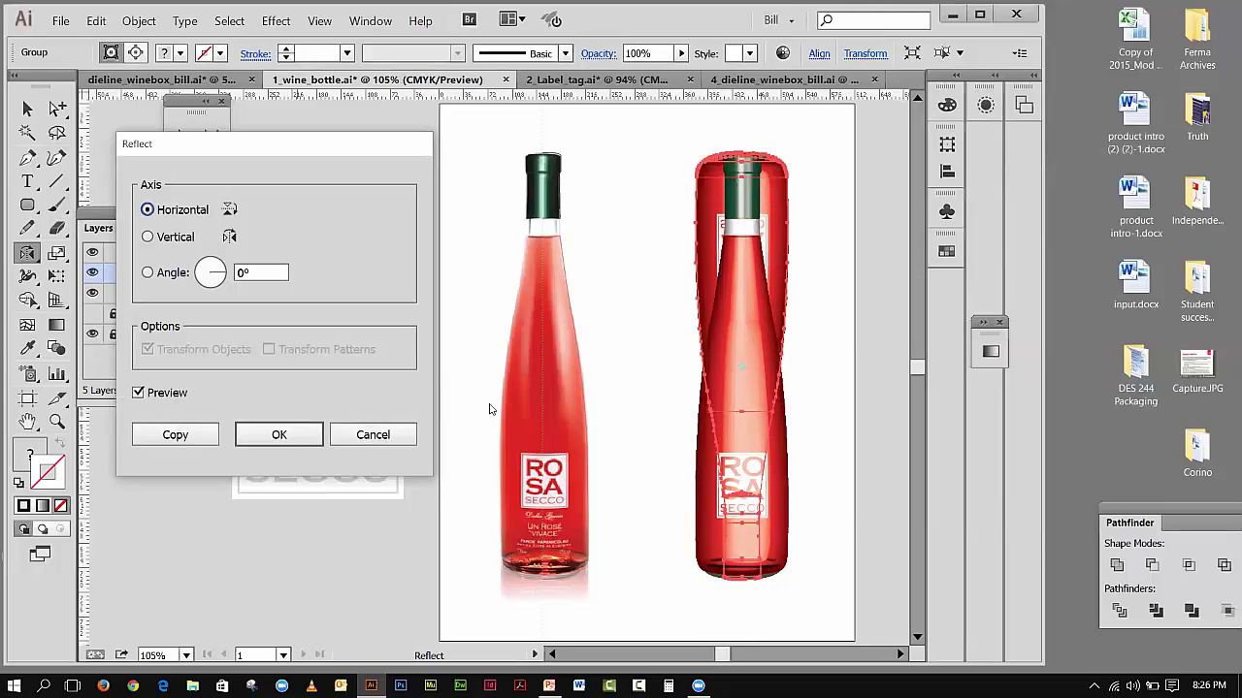
left_click(257, 436)
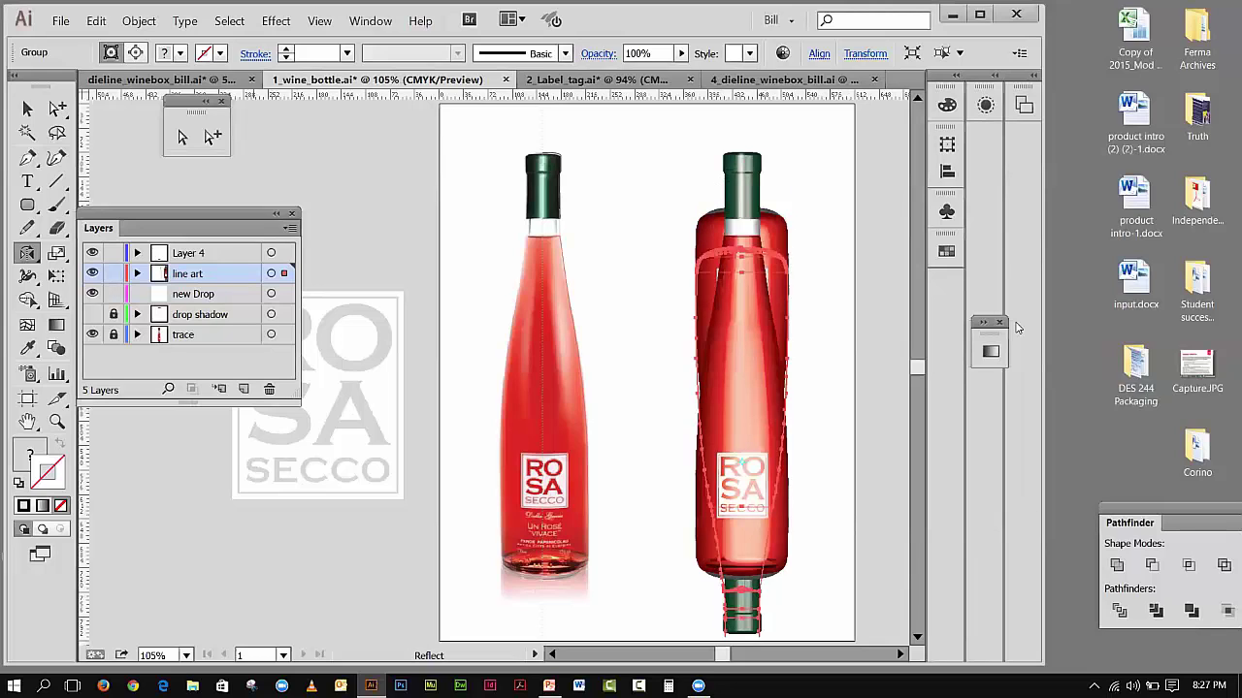
- Nudge the flipped copy down eight Shift+Down steps until it sits under the bottle base
key("shift+Down")
key("shift+Down")
key("shift+Down")
key("shift+Down")
key("shift+Down")
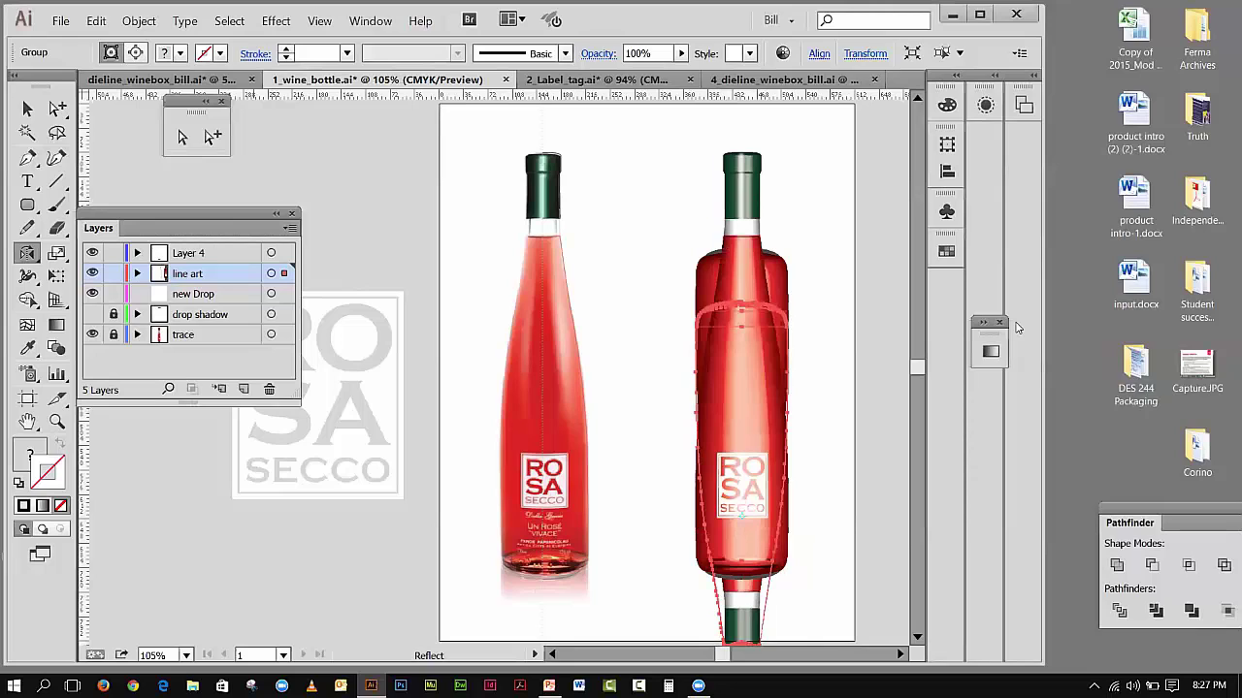
key("shift+Down")
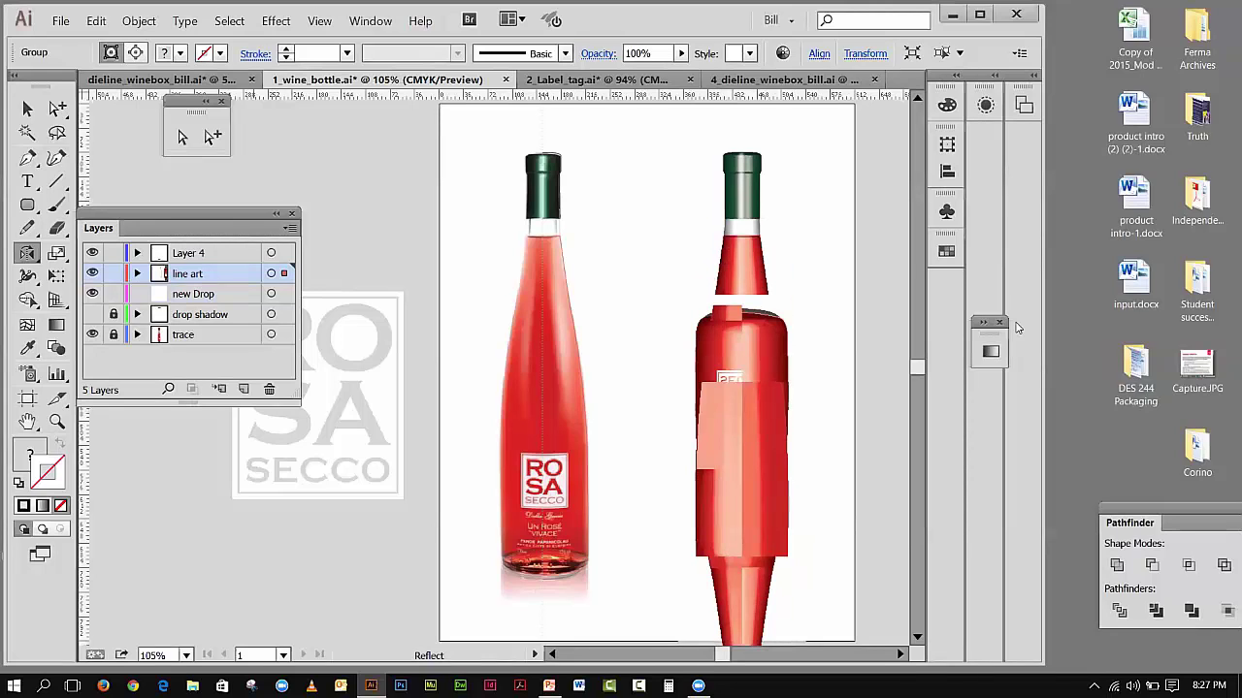
key("shift+Down")
key("shift+Down")
key("shift+Down")
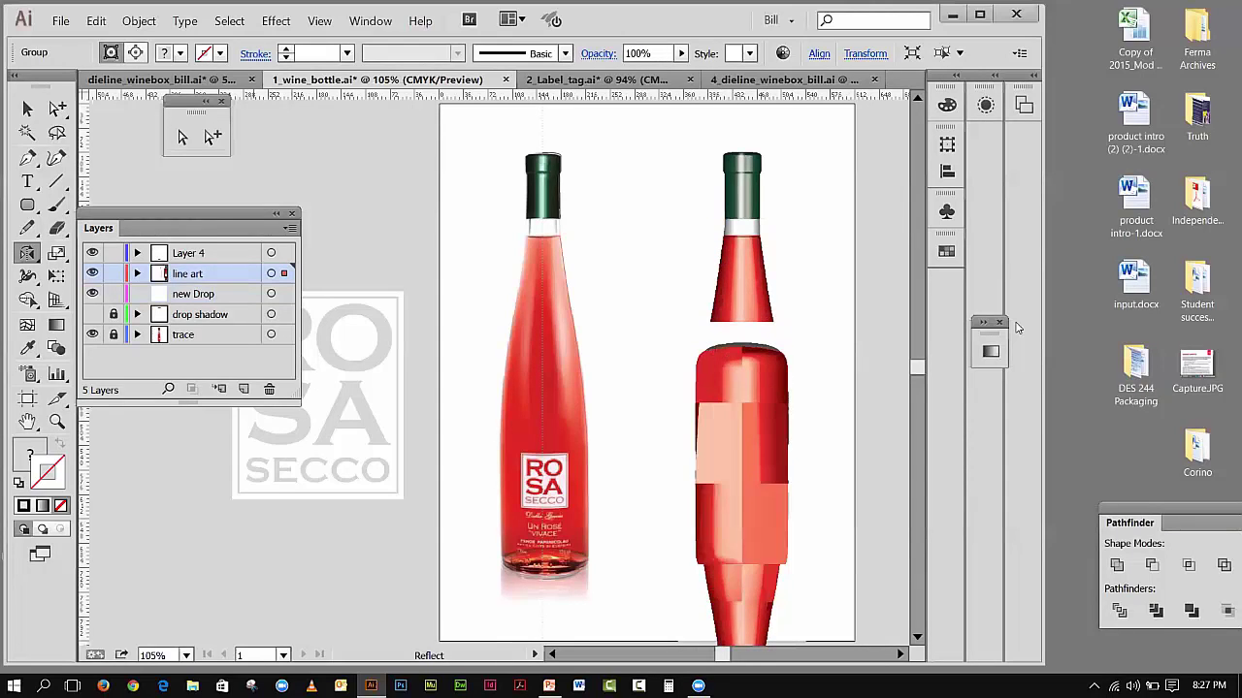
key("shift+Down")
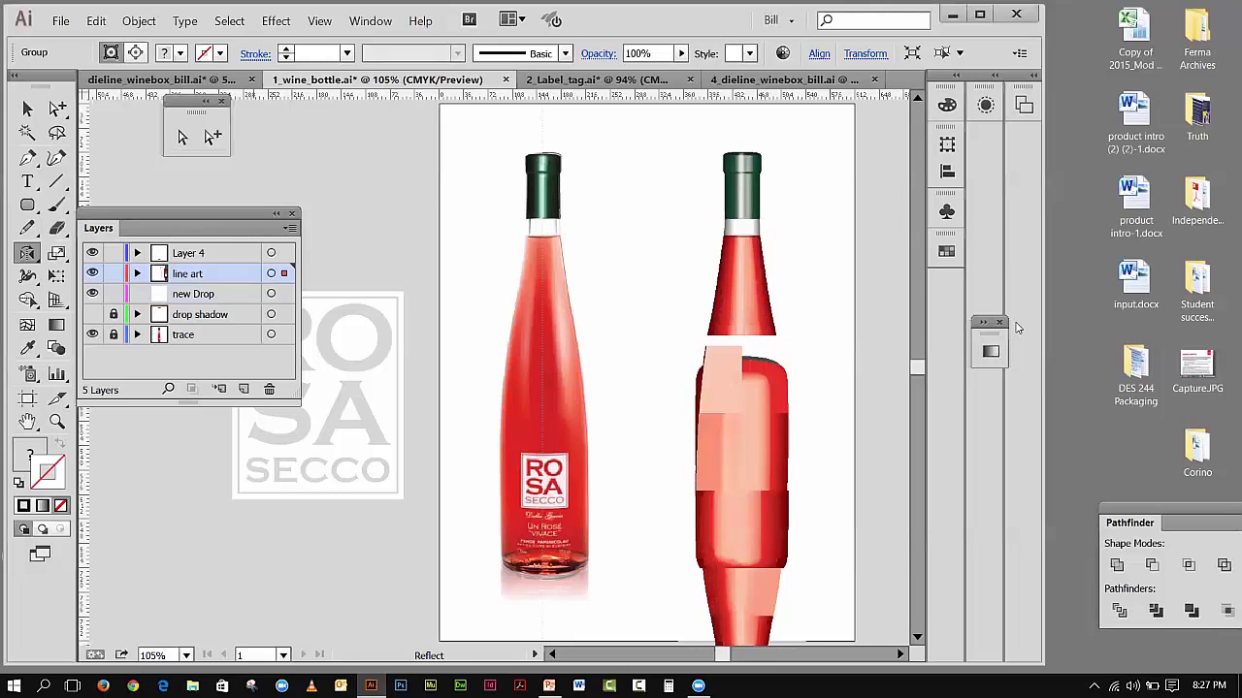
key("shift+Down")
key("shift+Down")
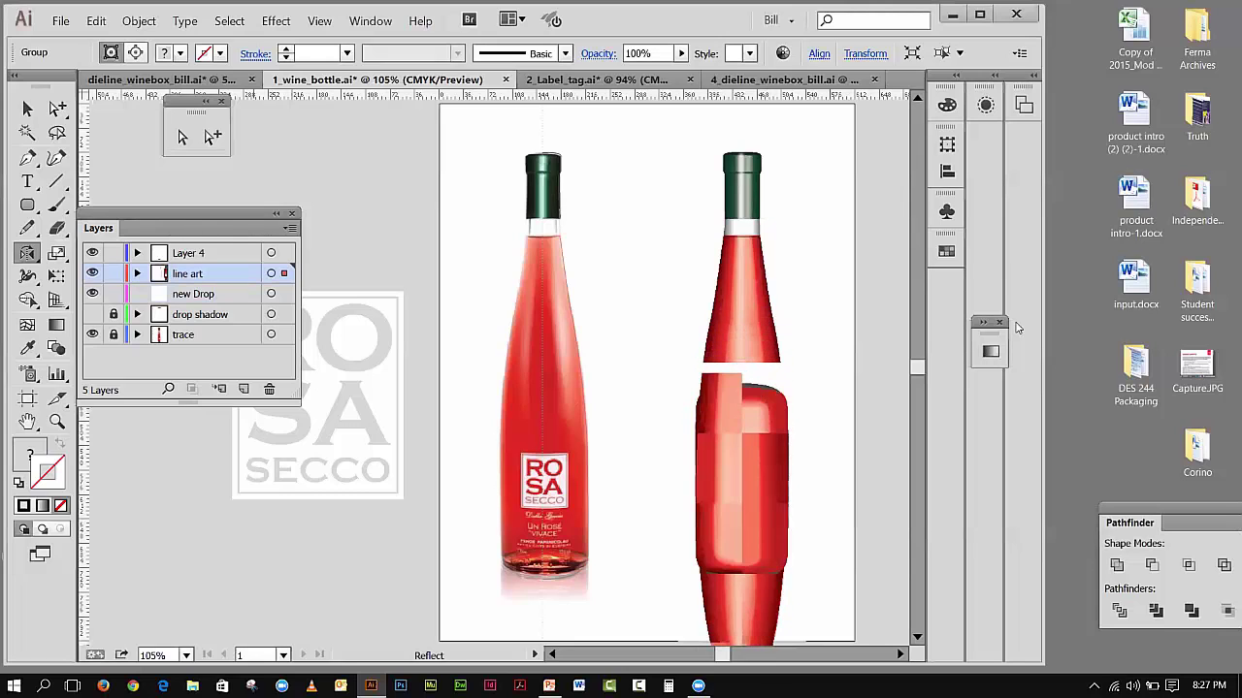
key("shift+Down")
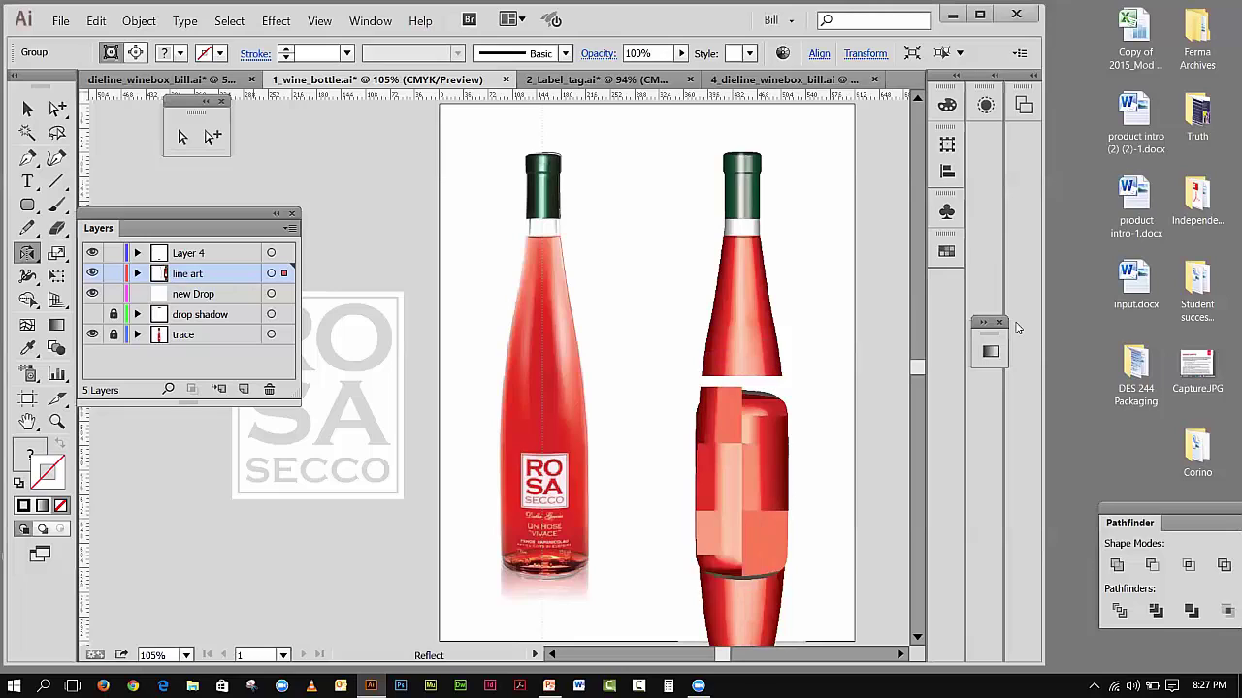
key("shift+Down")
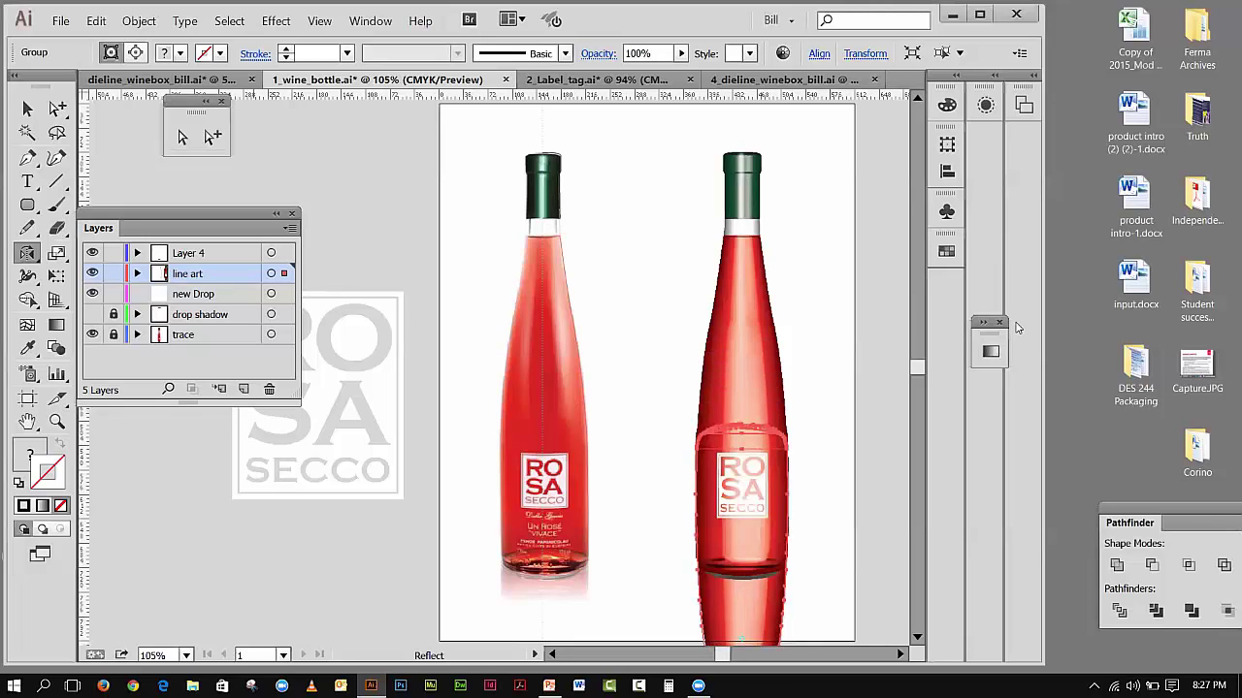
key("shift+Down")
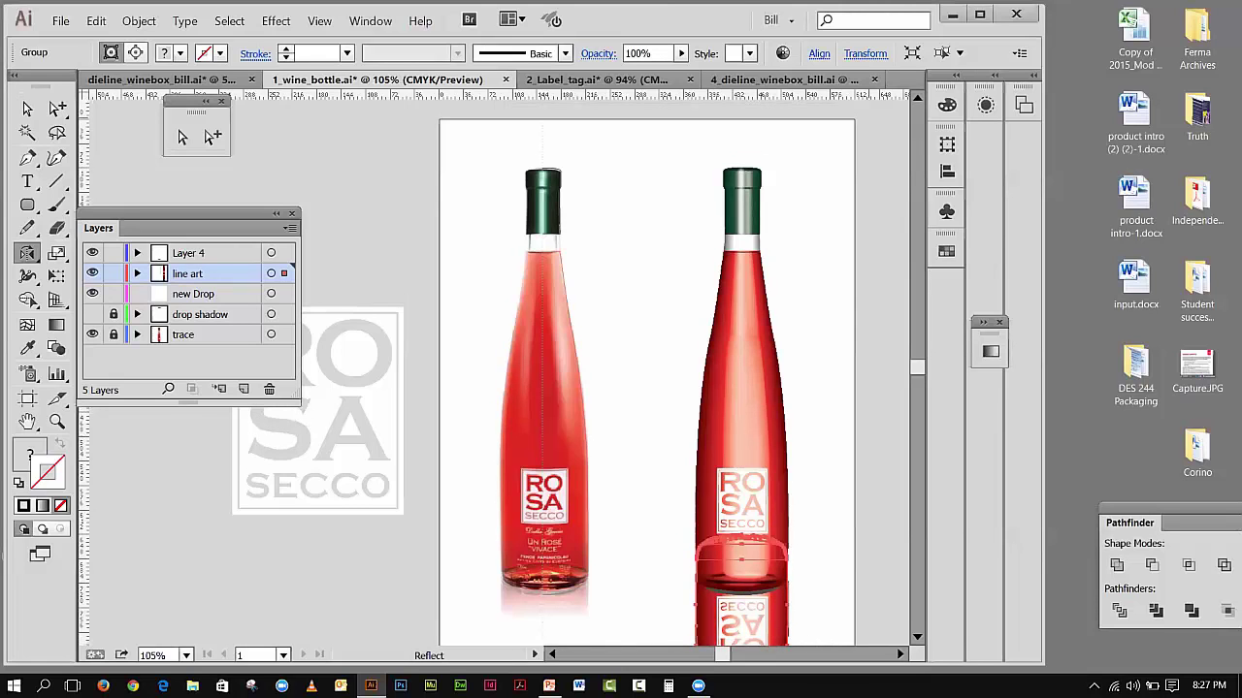
- Deselect, then select the right bottle's reflection on its own
key("v")
left_click(601, 259)
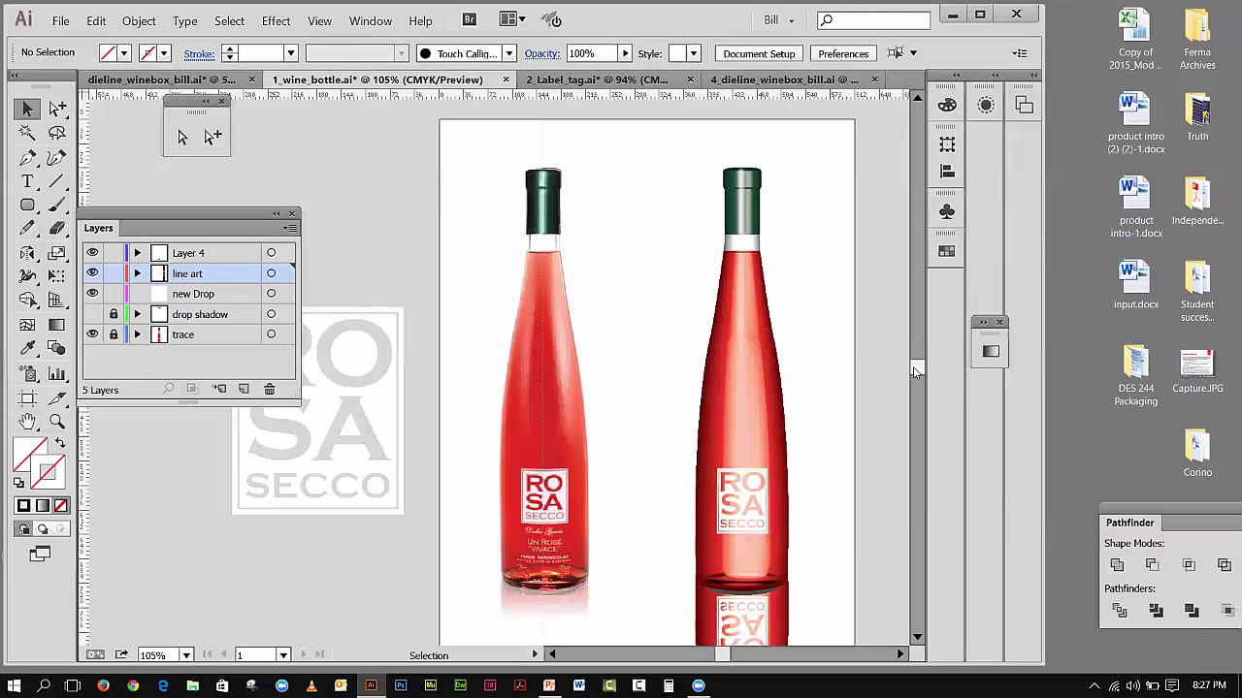
scroll(913, 381, "down", 5)
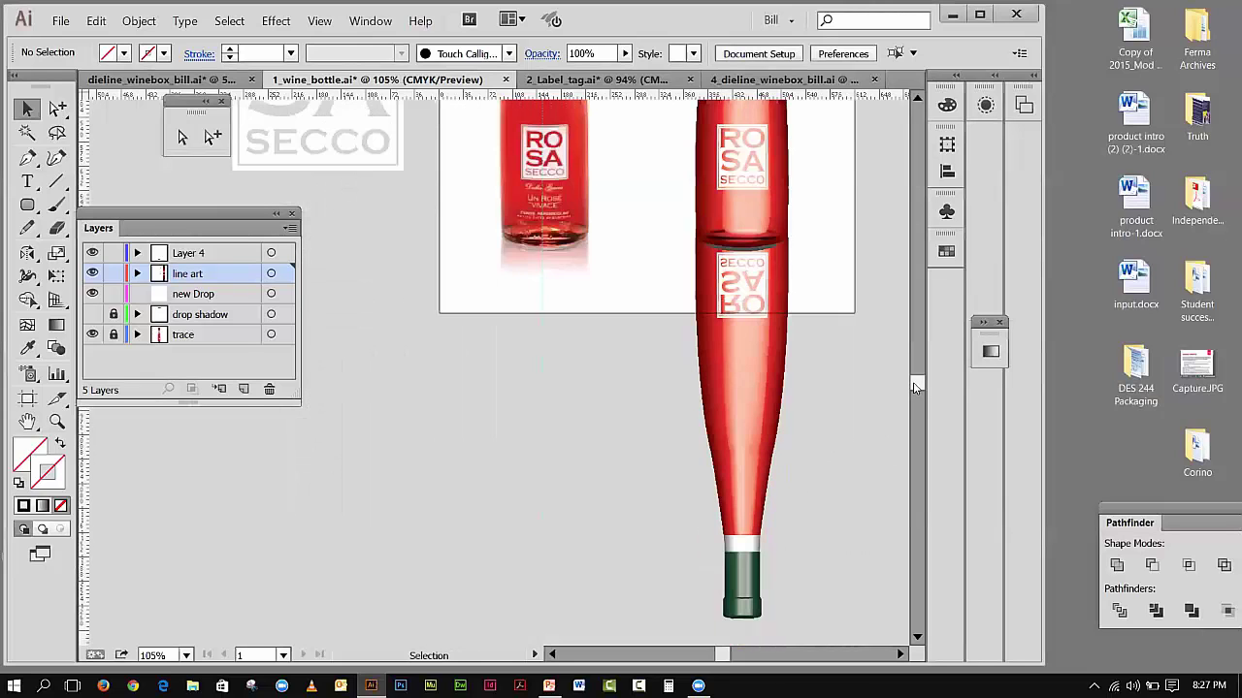
scroll(912, 381, "up", 4)
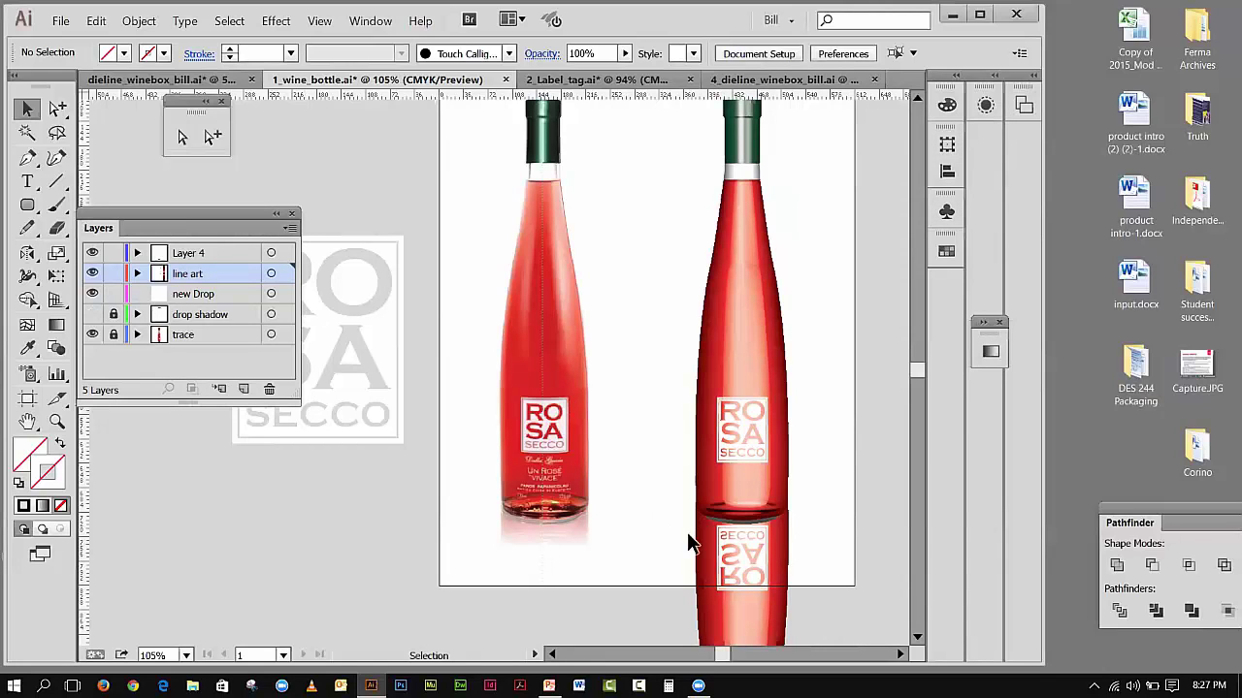
left_click(730, 559)
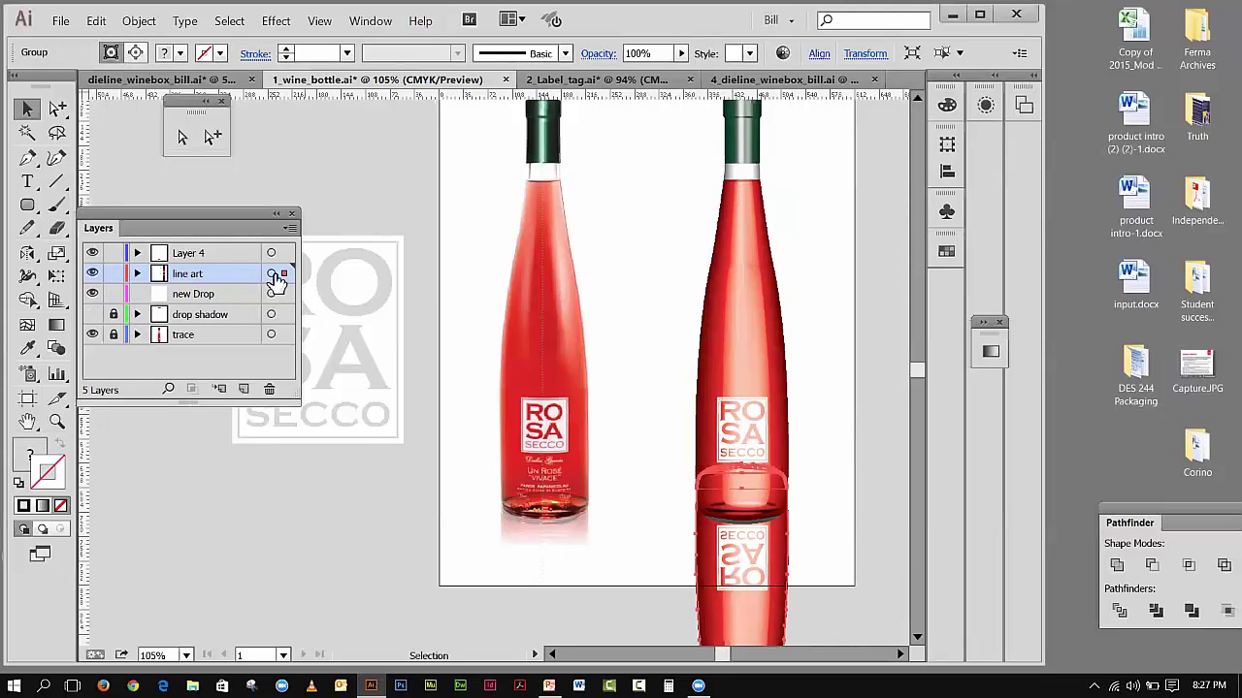
- Move the reflection to new Drop, lock line art, and toggle Layer 4 and new Drop visibility to check
left_click_drag(284, 275, 285, 293)
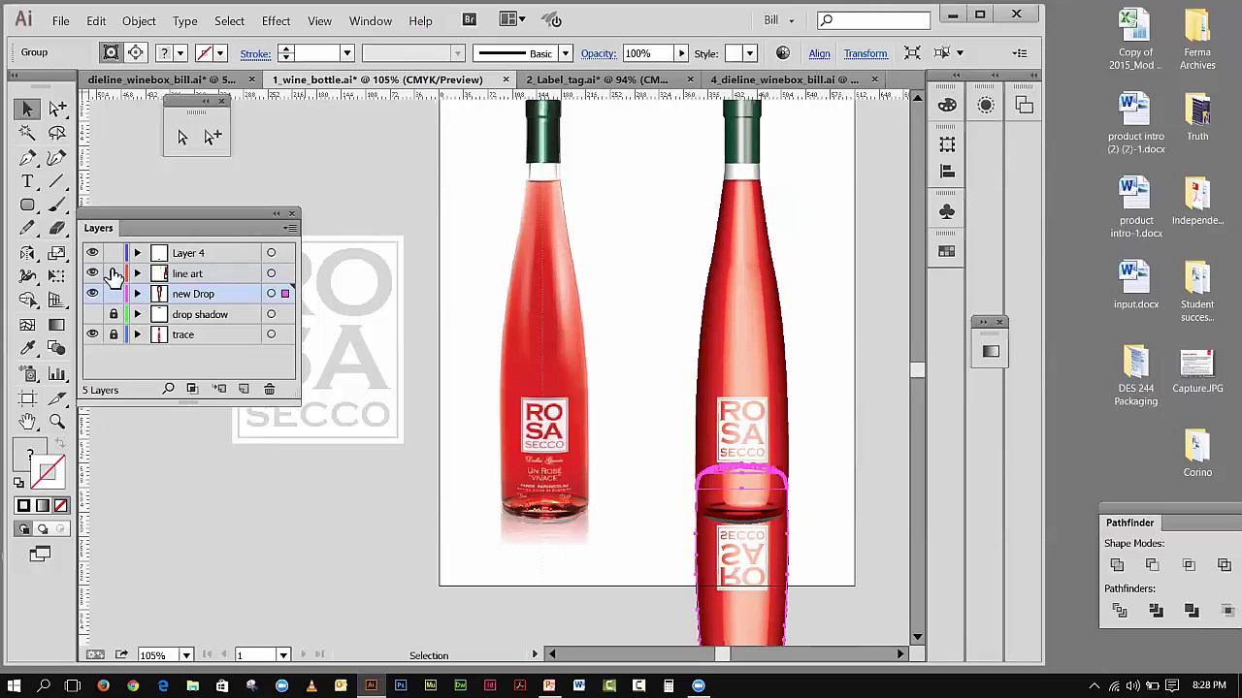
left_click(114, 274)
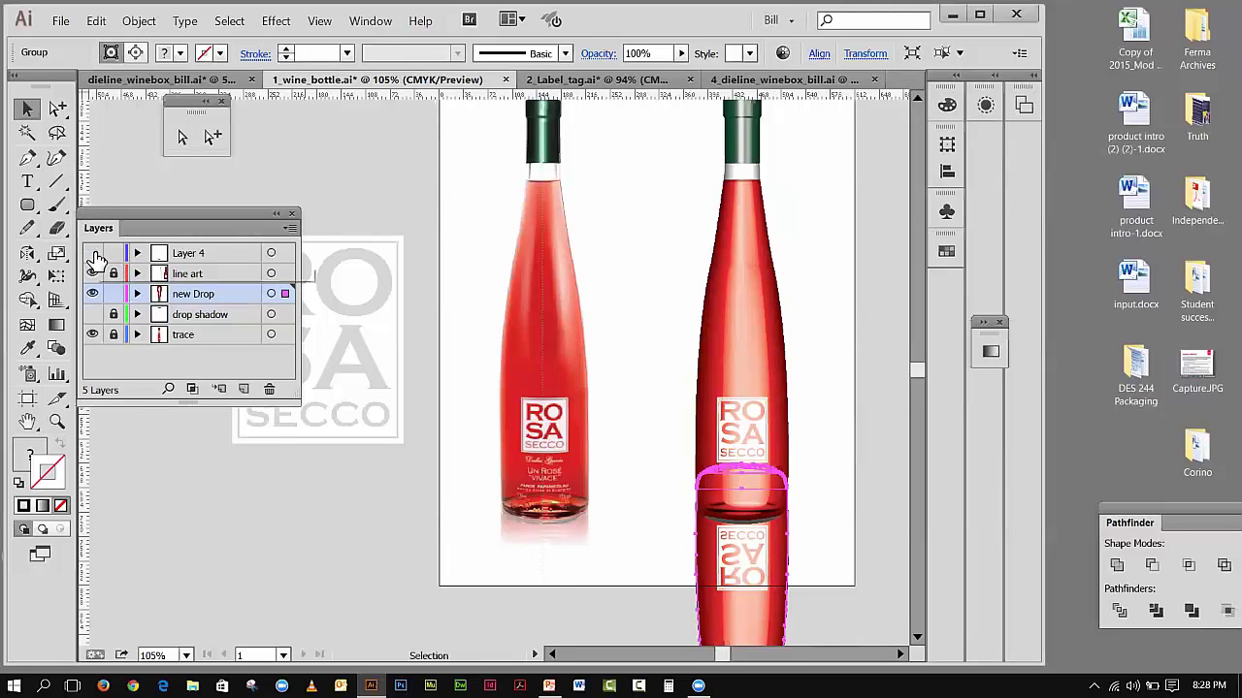
left_click(94, 254)
left_click(95, 256)
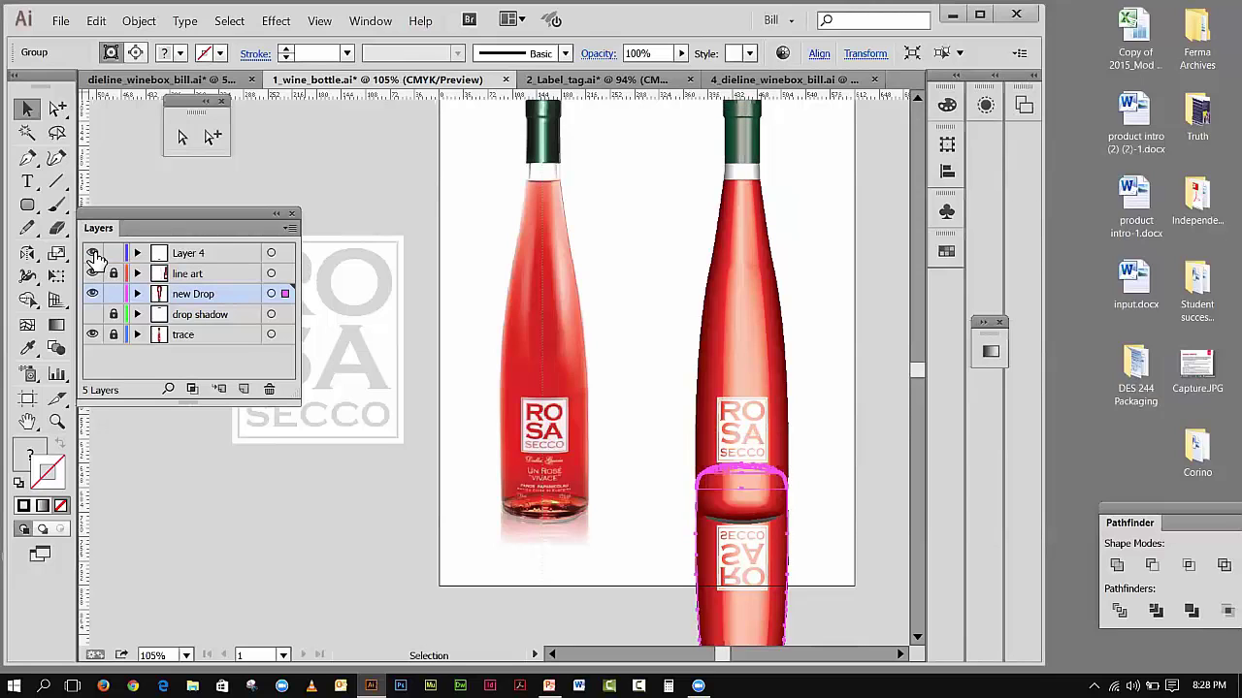
left_click(95, 255)
left_click(94, 255)
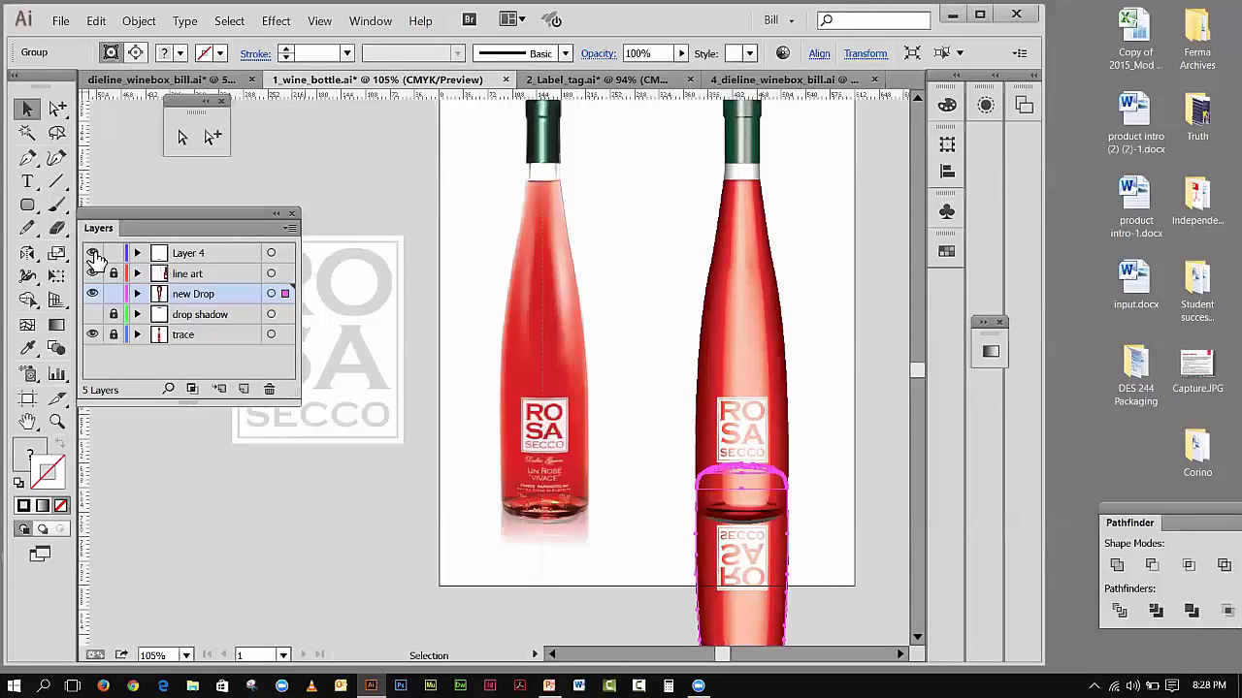
left_click(94, 256)
left_click(95, 257)
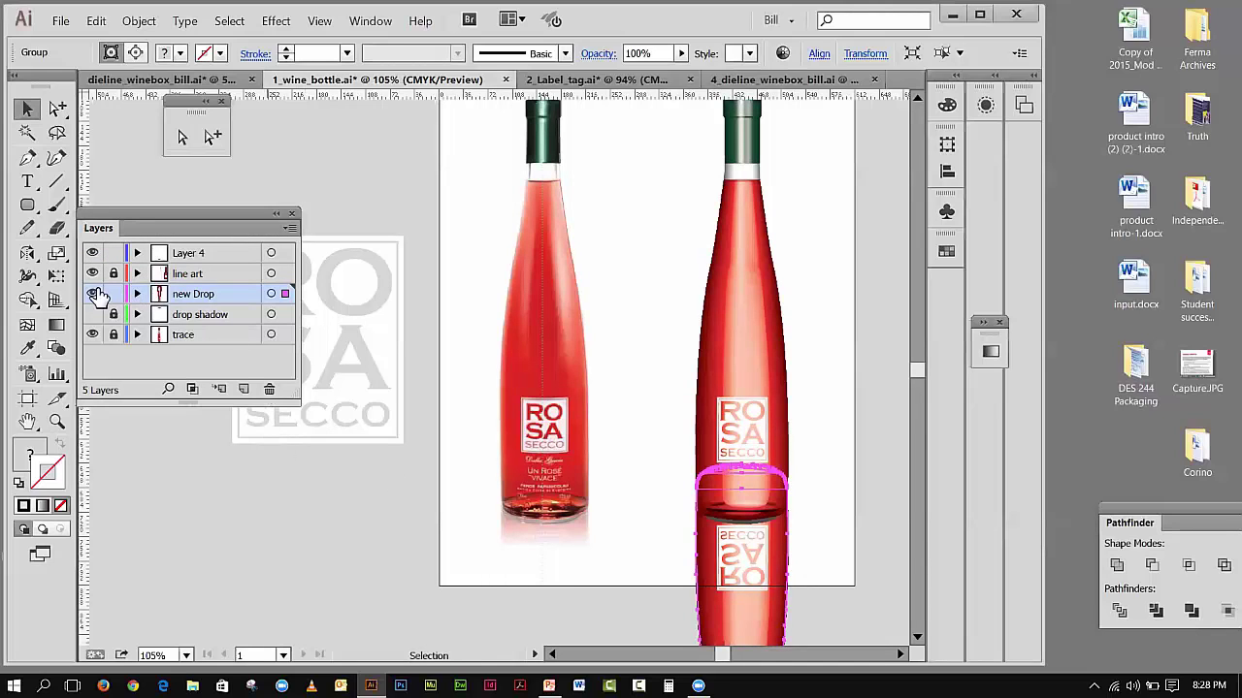
left_click(93, 294)
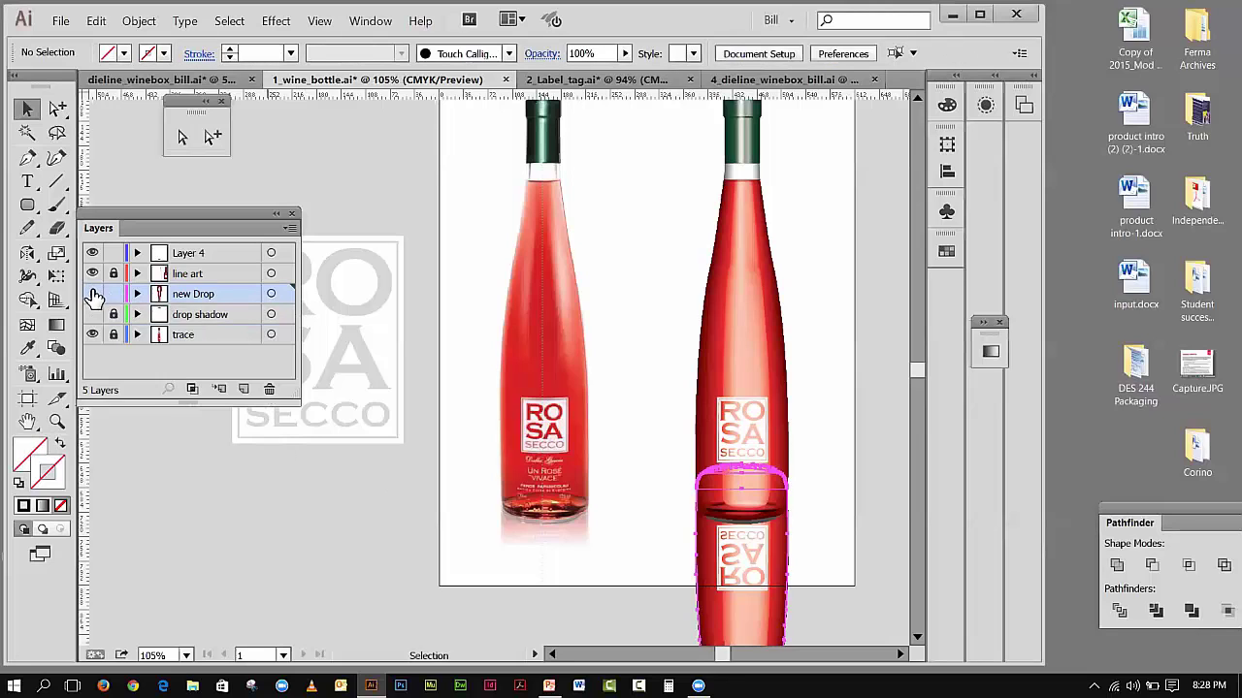
left_click(93, 294)
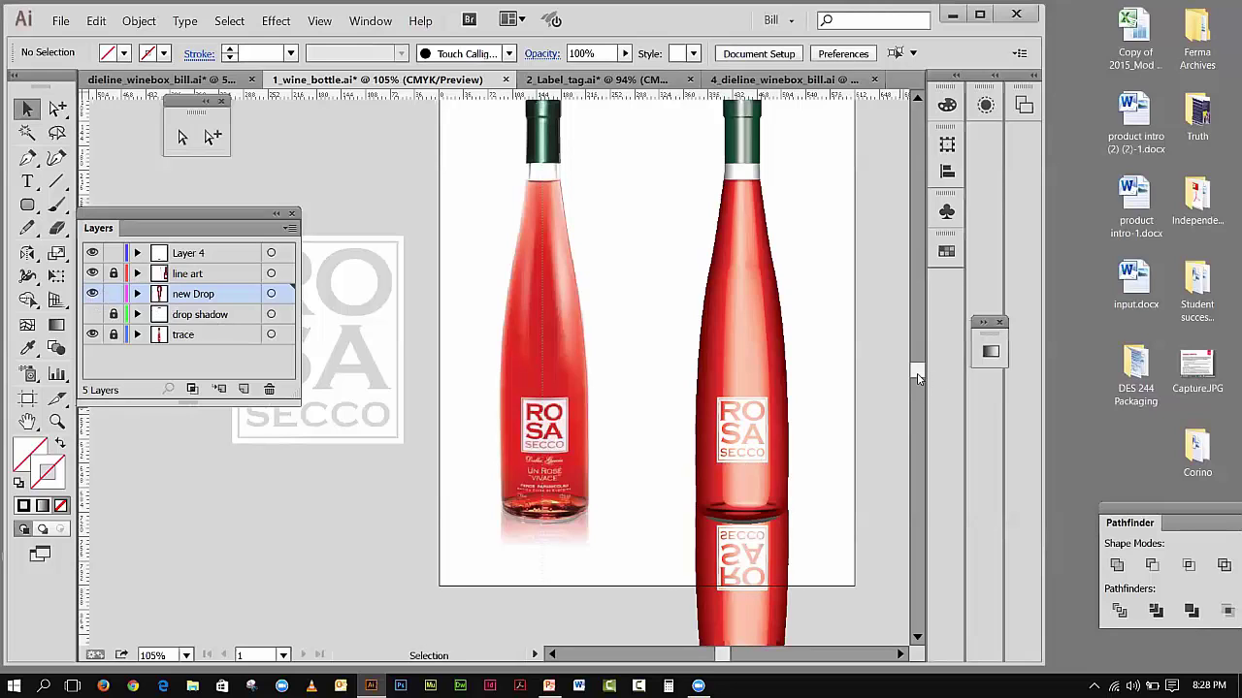
scroll(916, 377, "down", 3)
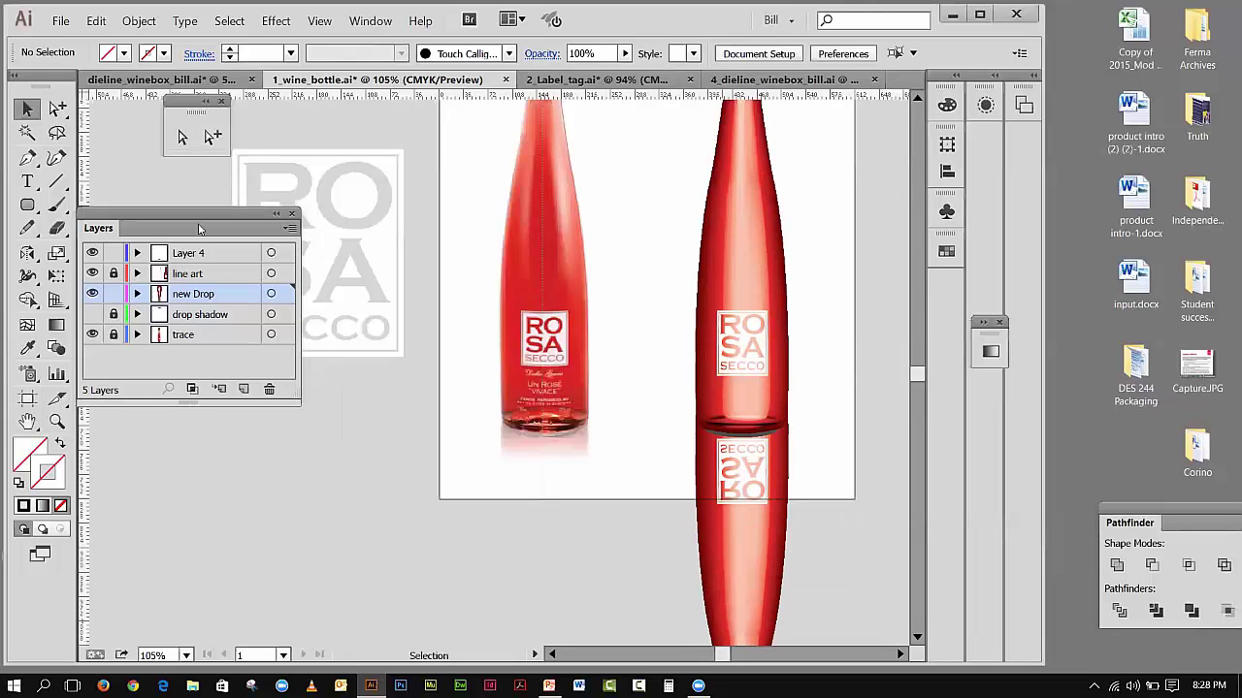
- Draw a rectangle over the bottle's reflection and give it a gradient fill
left_click(35, 209)
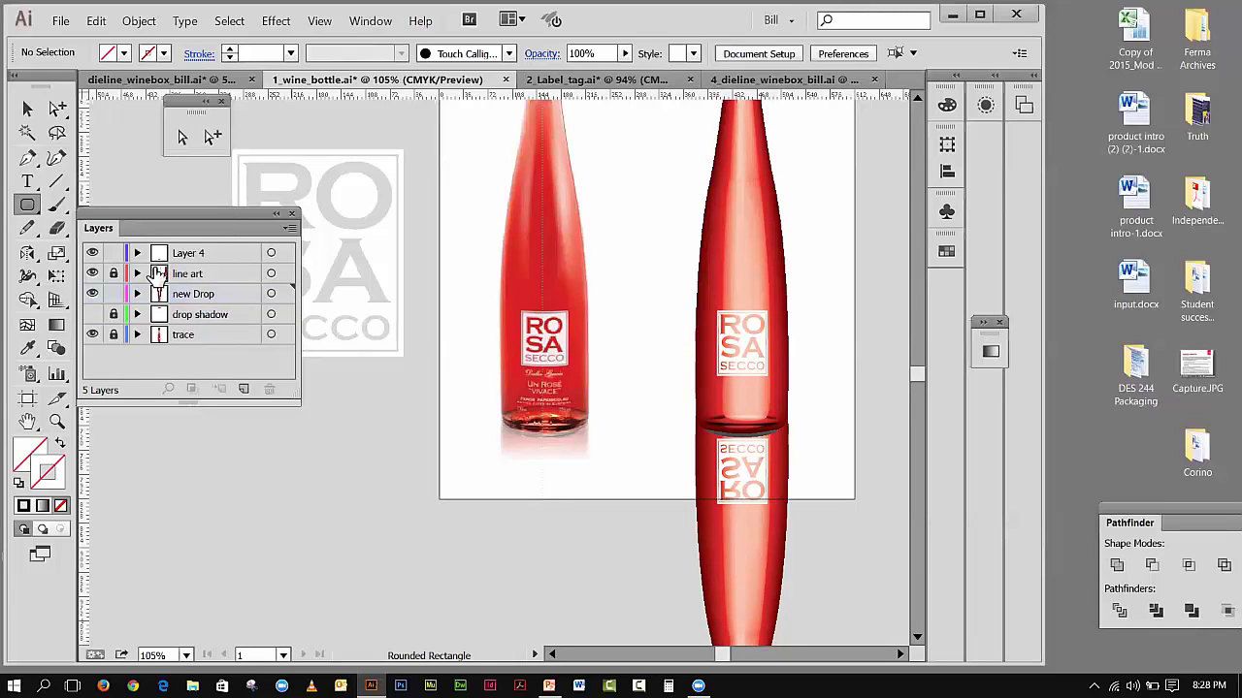
left_click(28, 205)
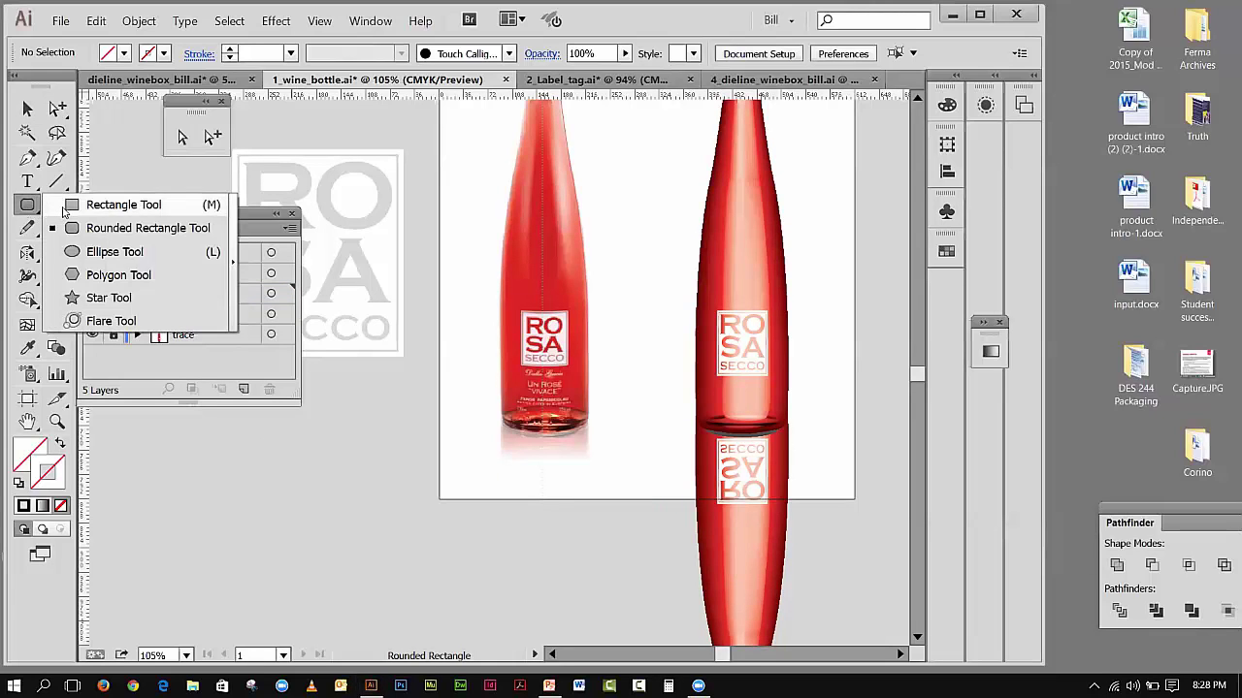
left_click(66, 206)
left_click_drag(676, 381, 804, 544)
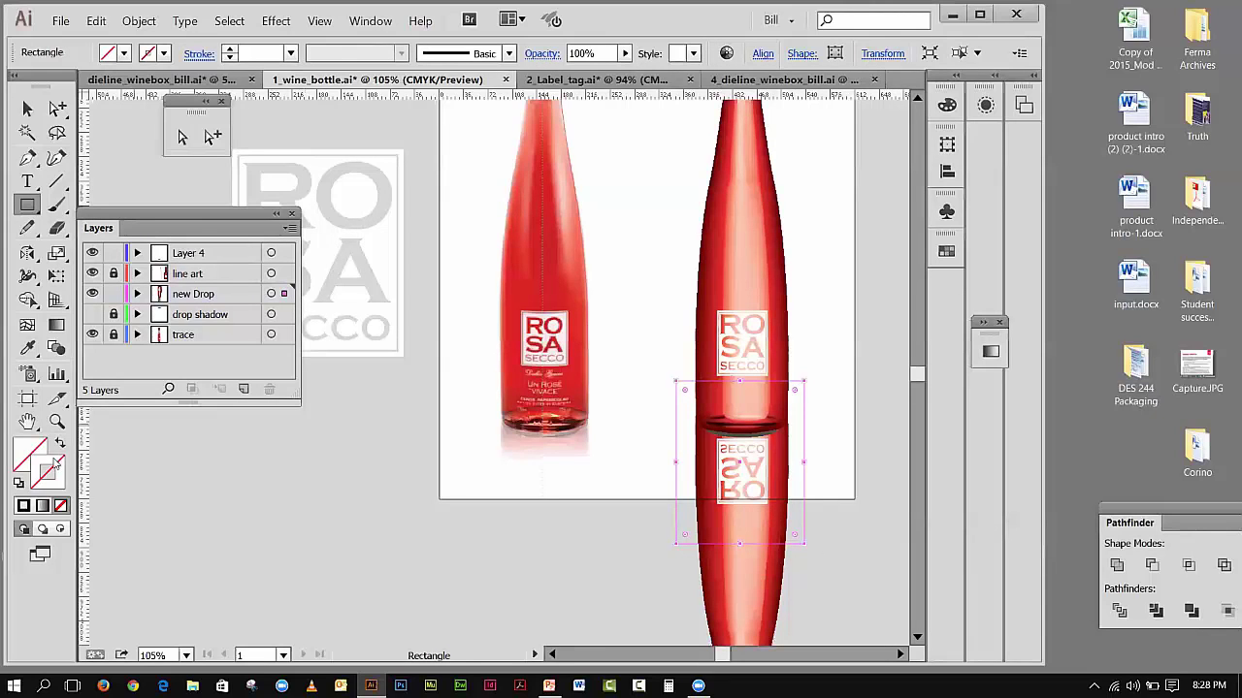
left_click(43, 508)
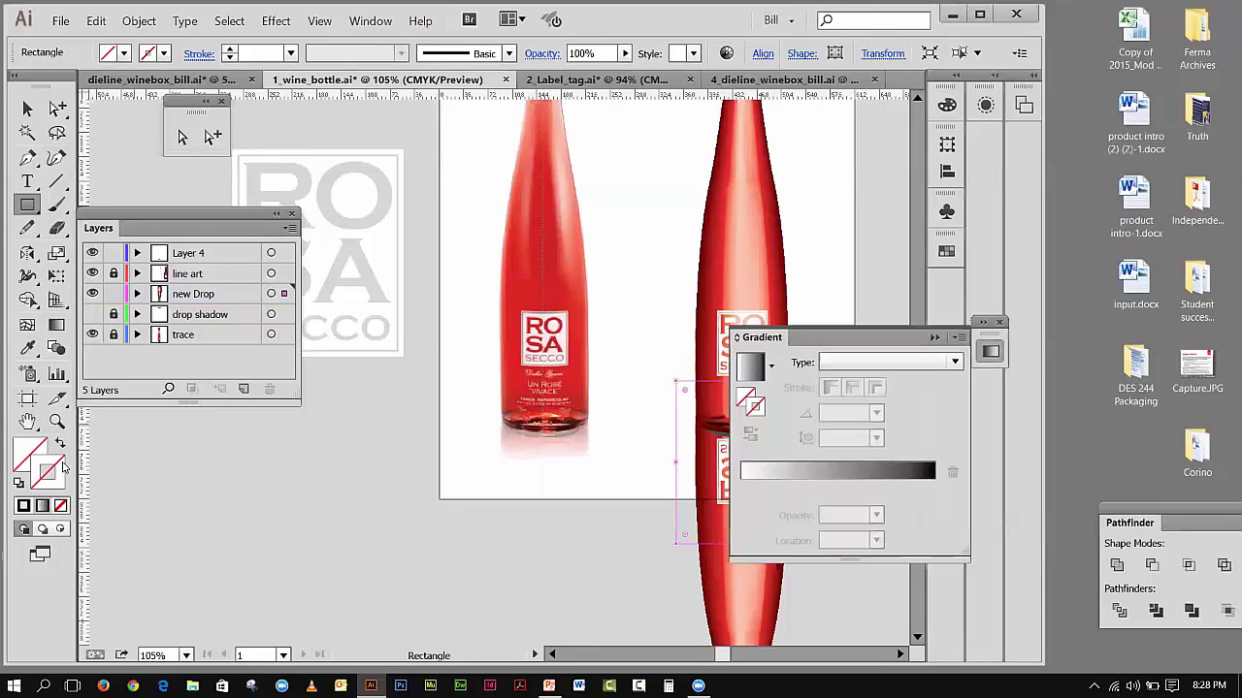
left_click(60, 444)
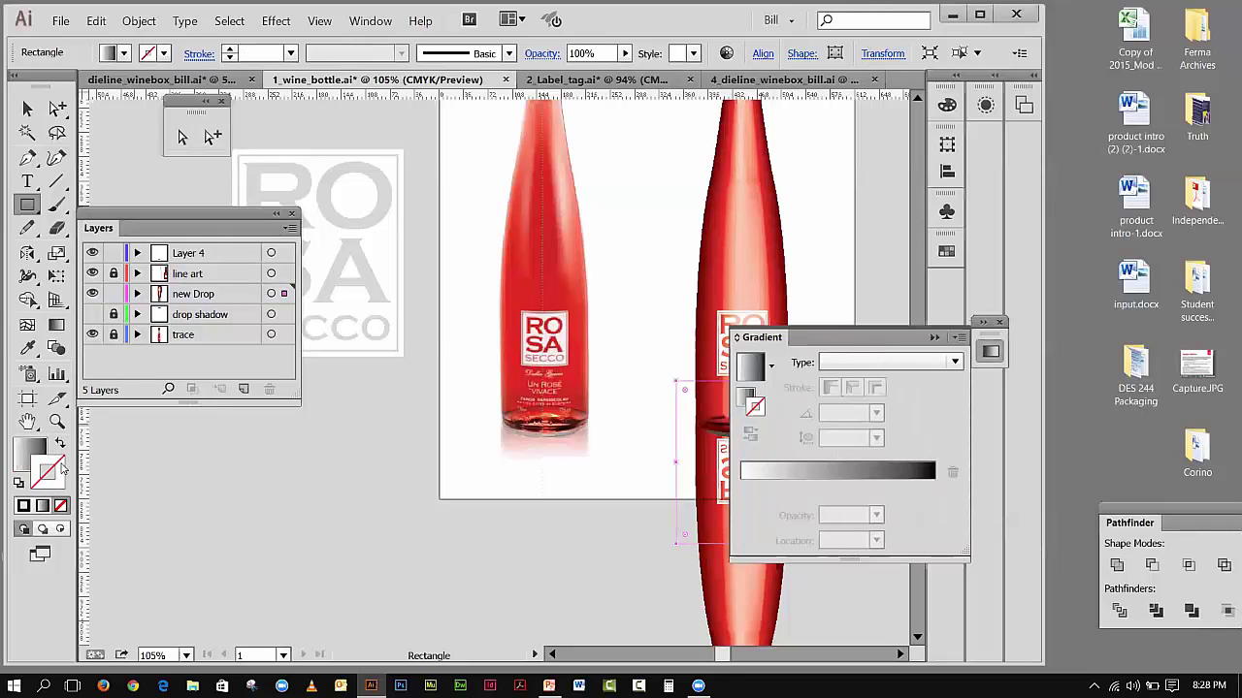
left_click(59, 444)
- Set the rectangle's gradient angle to 90°
left_click(933, 338)
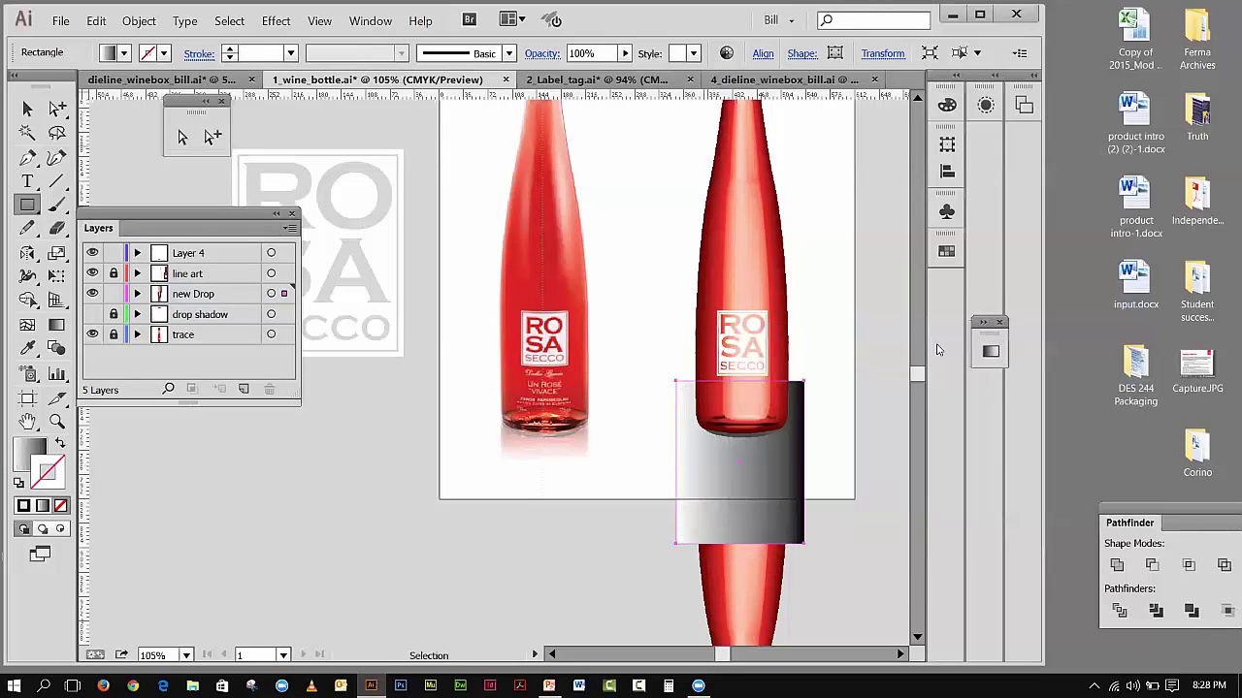
left_click(990, 352)
left_click_drag(764, 340, 269, 303)
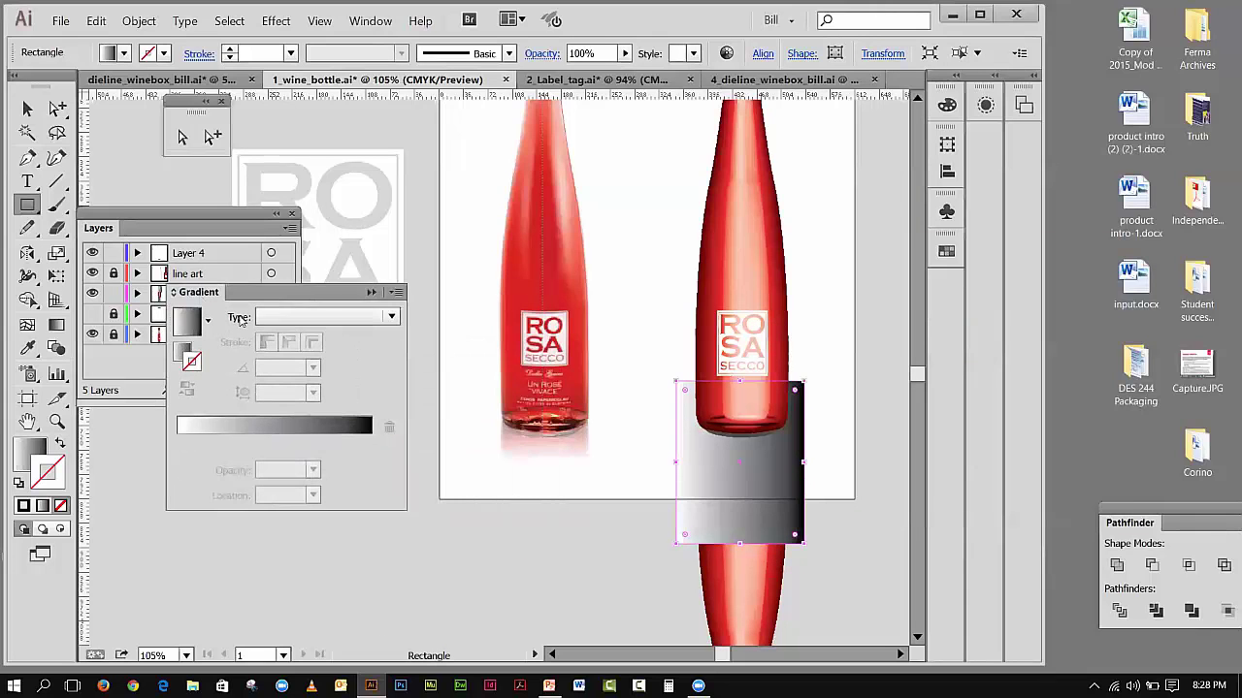
left_click(21, 444)
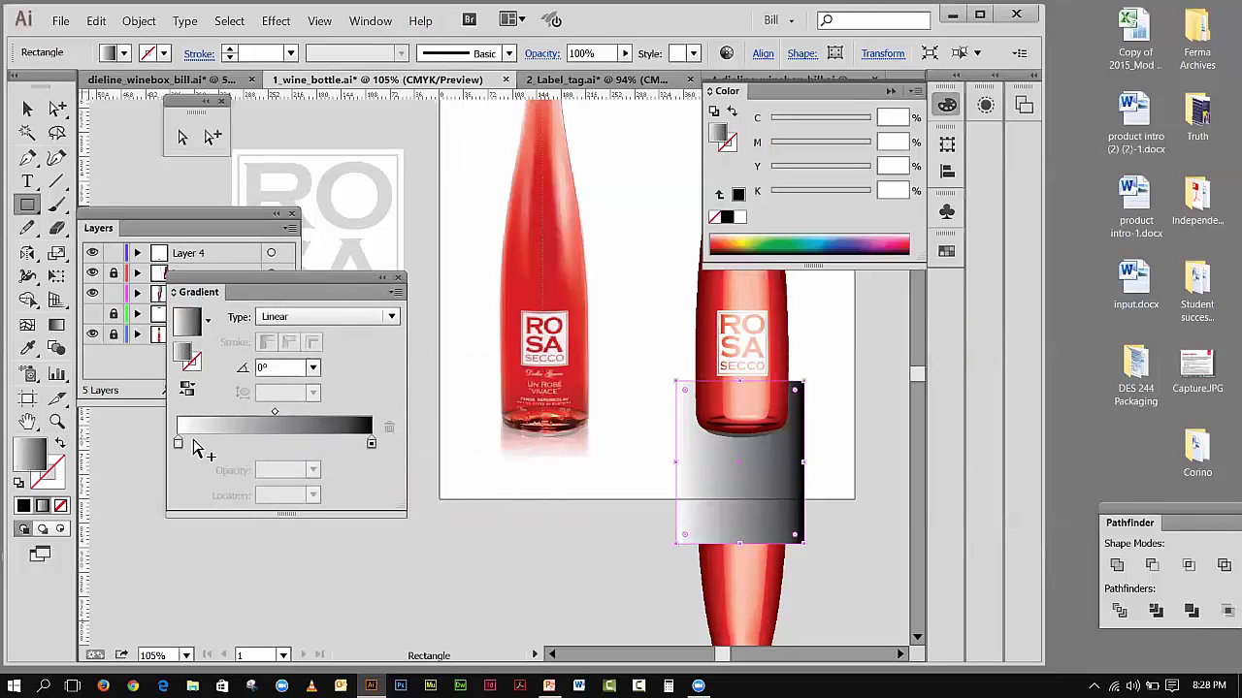
left_click(312, 368)
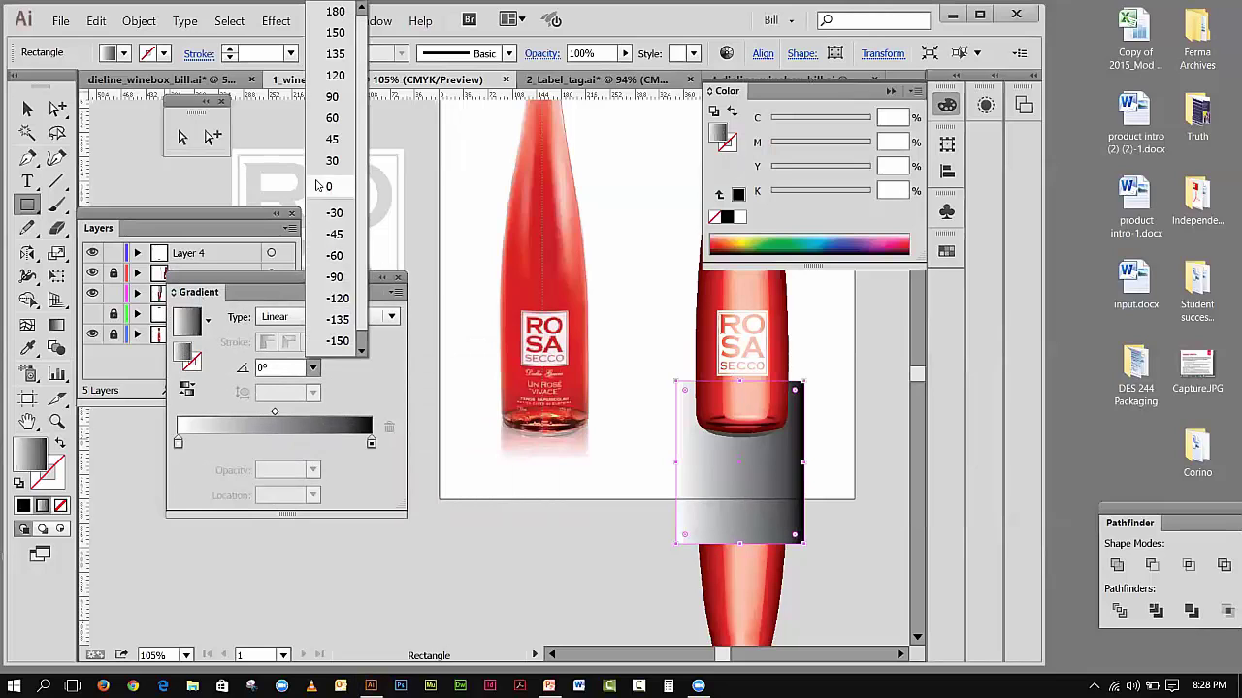
left_click(330, 98)
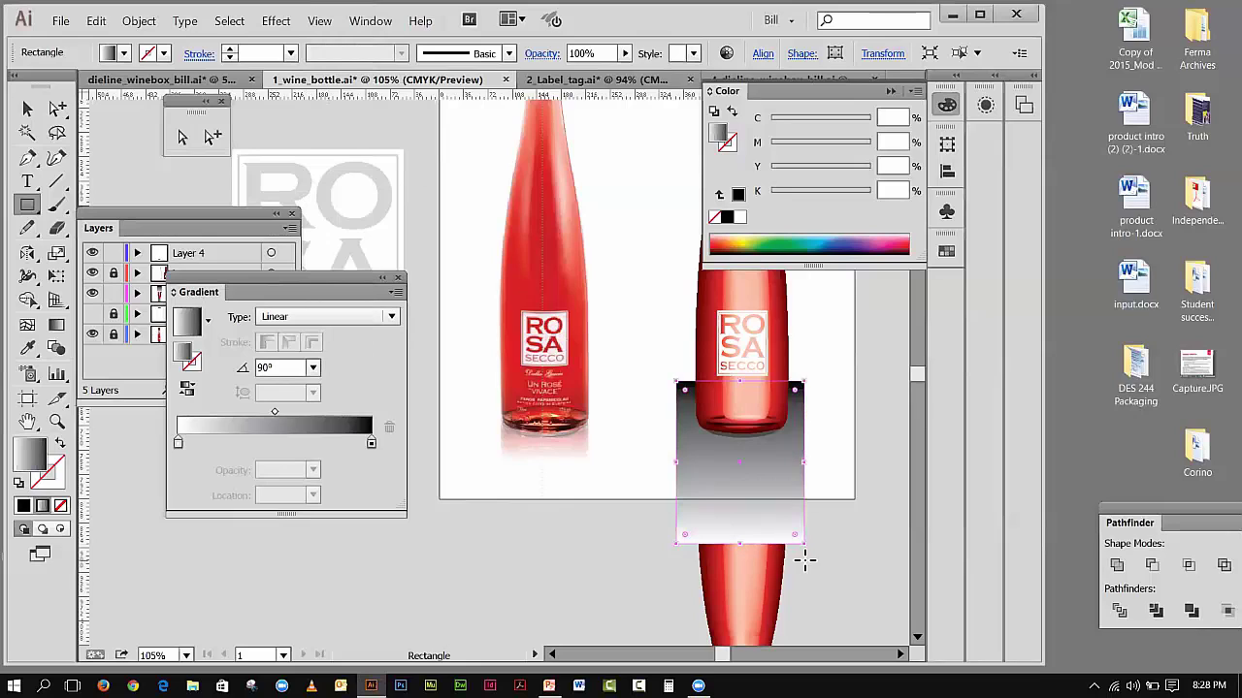
- Select the gradient rectangle together with the flipped bottle copy
left_click(35, 110)
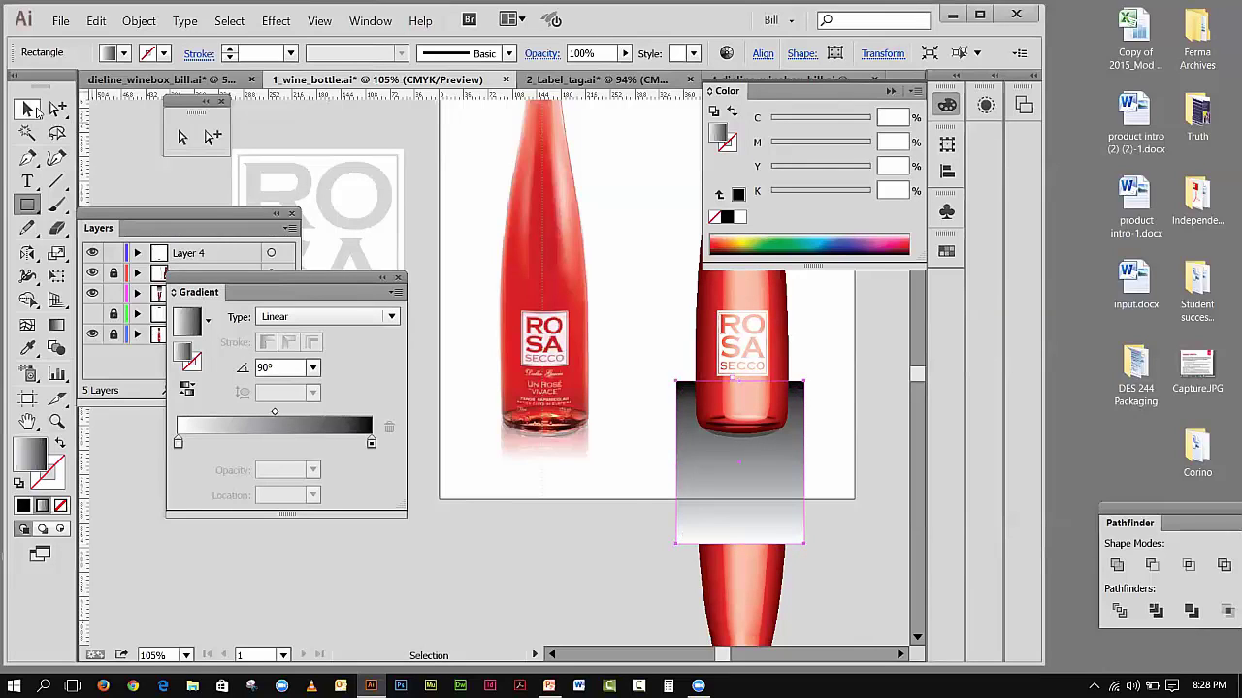
left_click_drag(632, 500, 779, 562)
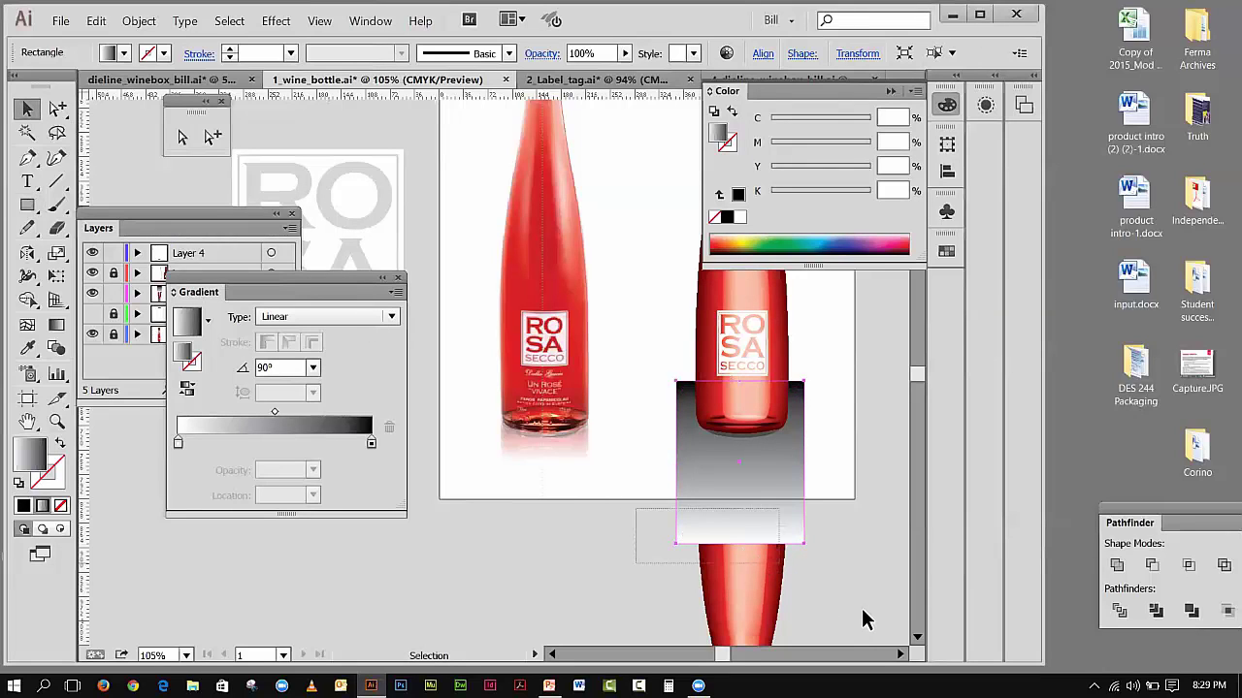
left_click_drag(866, 621, 868, 624)
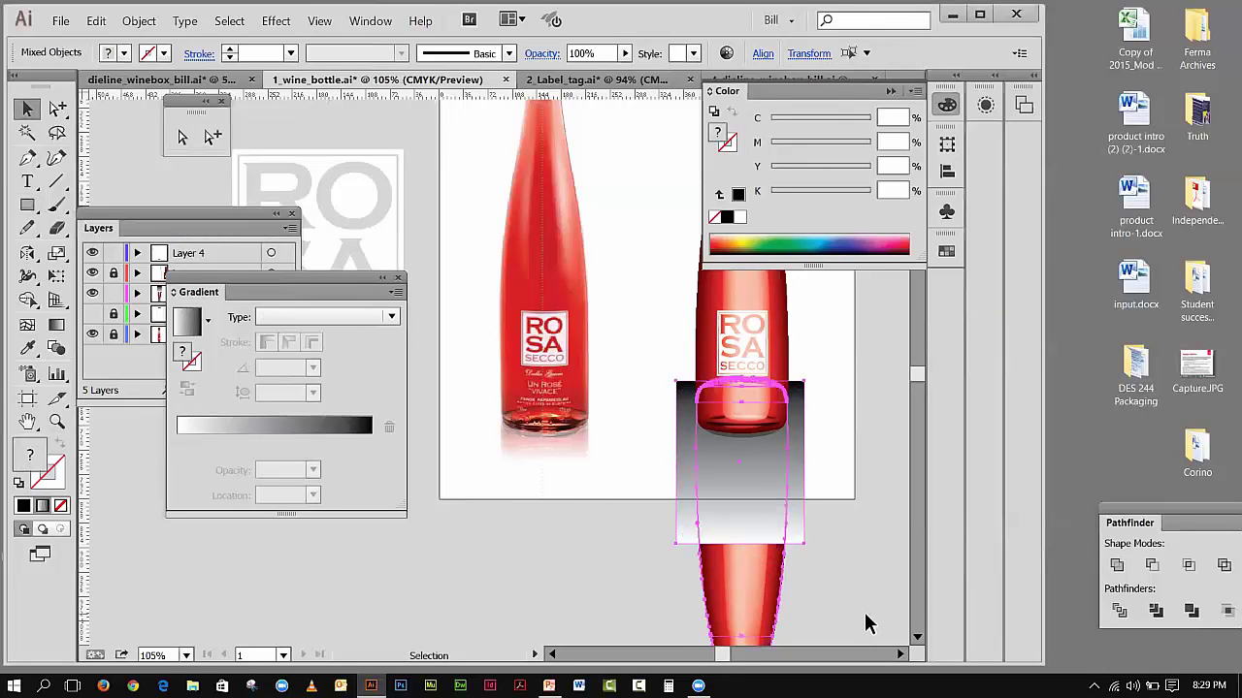
- Apply Make Opacity Mask from the Transparency panel, then reselect the reflection group
left_click(374, 20)
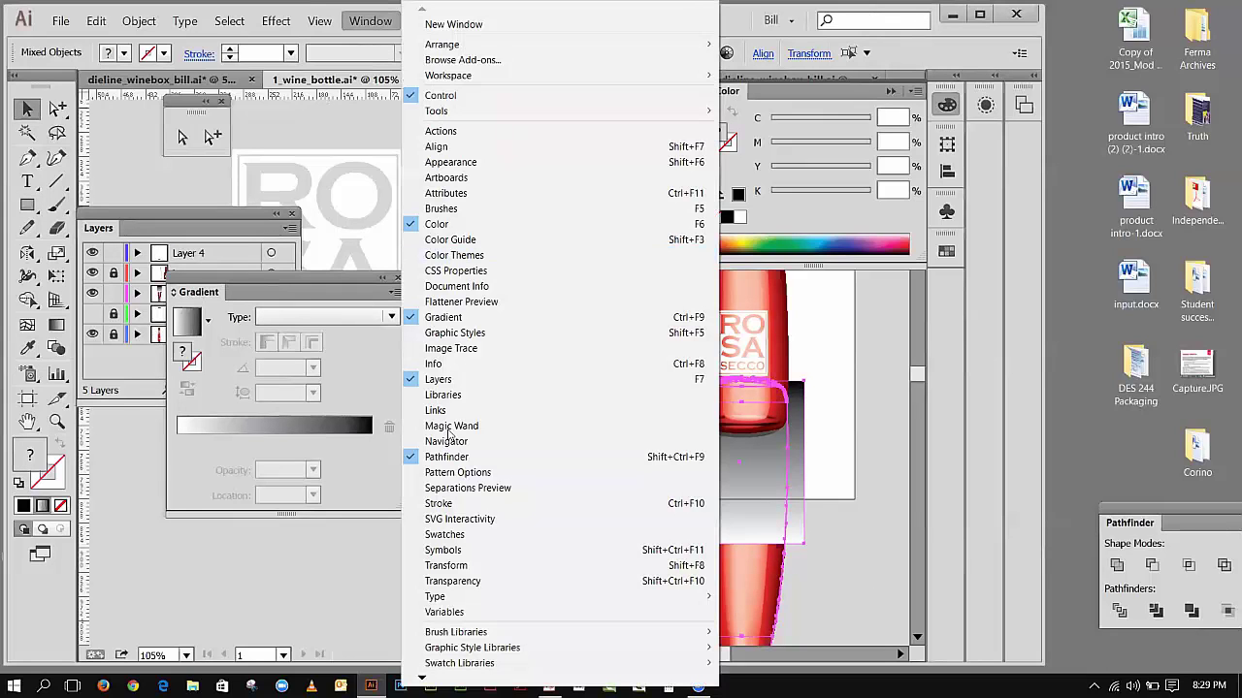
left_click(473, 582)
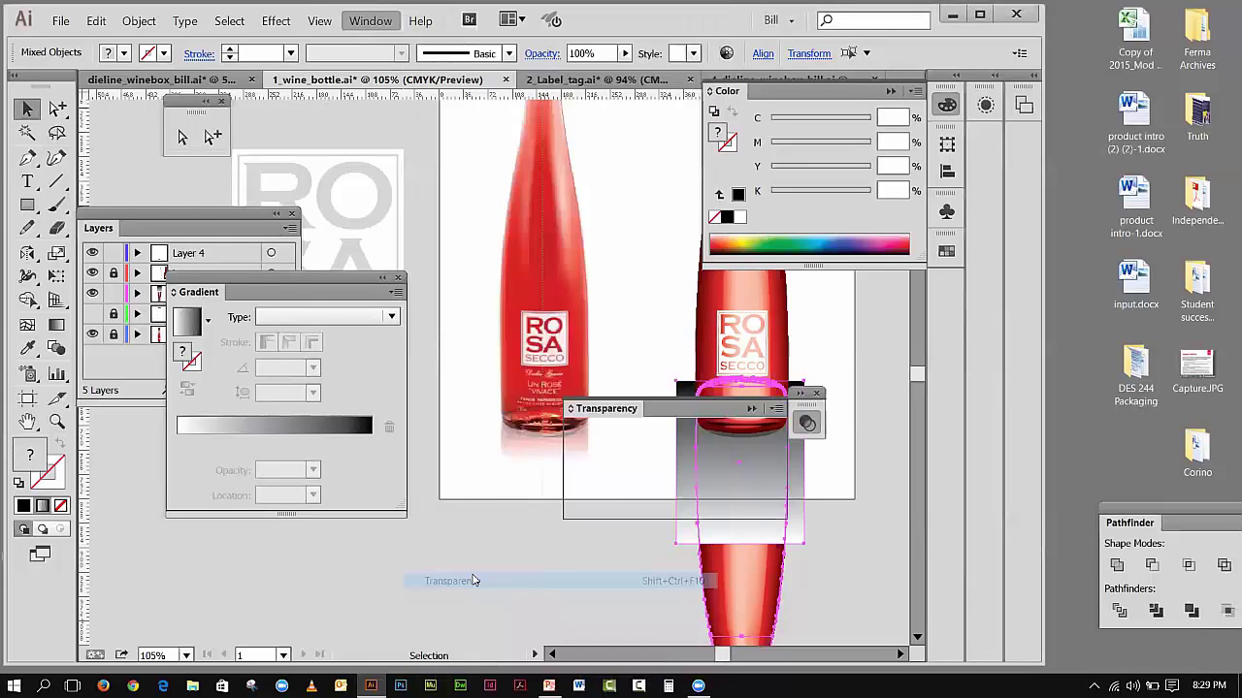
left_click_drag(611, 411, 254, 432)
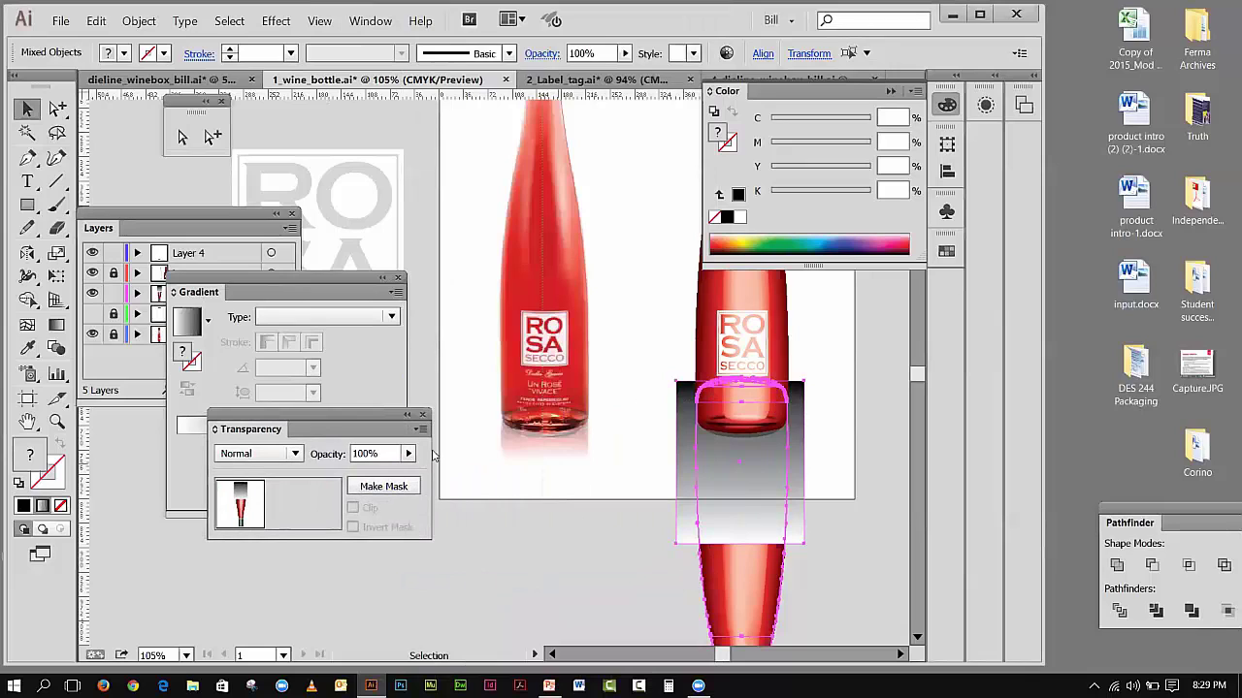
left_click(421, 430)
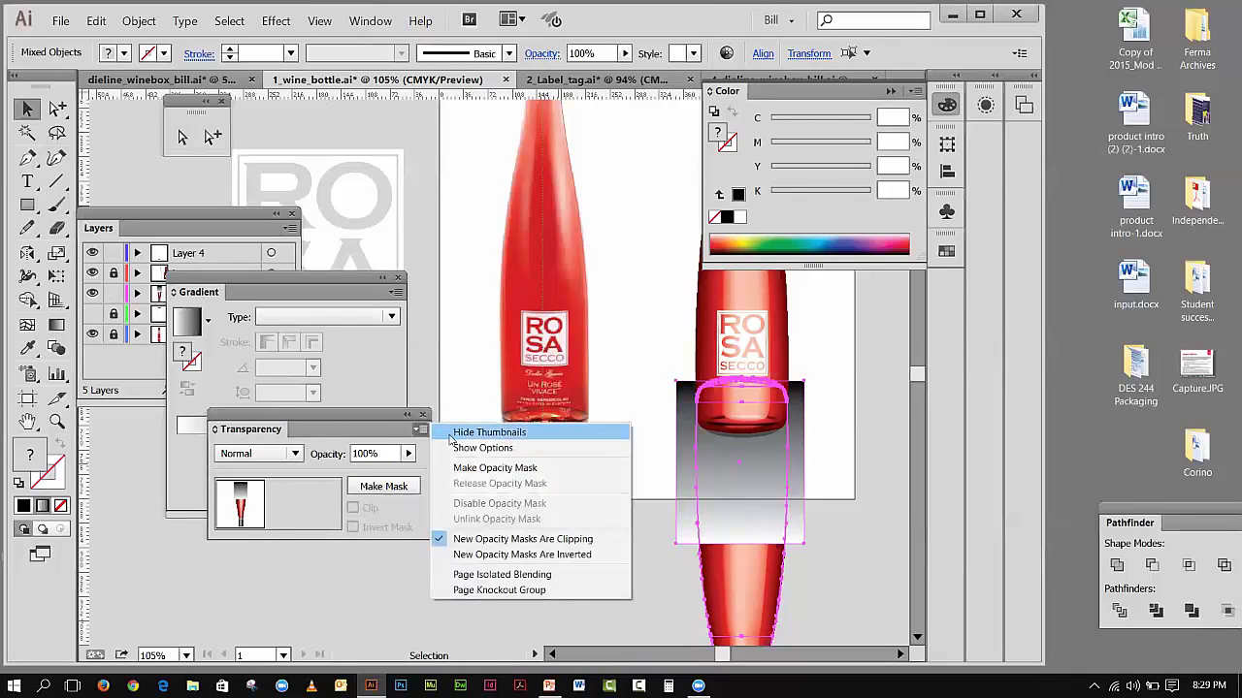
left_click(457, 468)
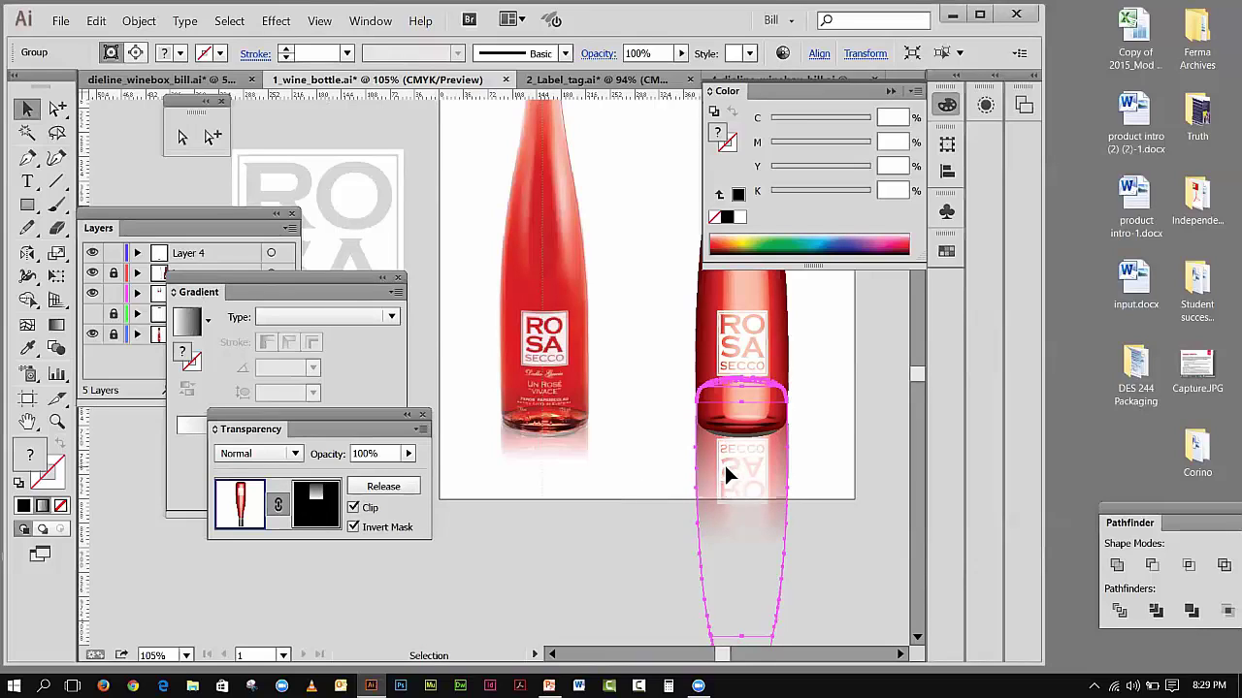
left_click(843, 488)
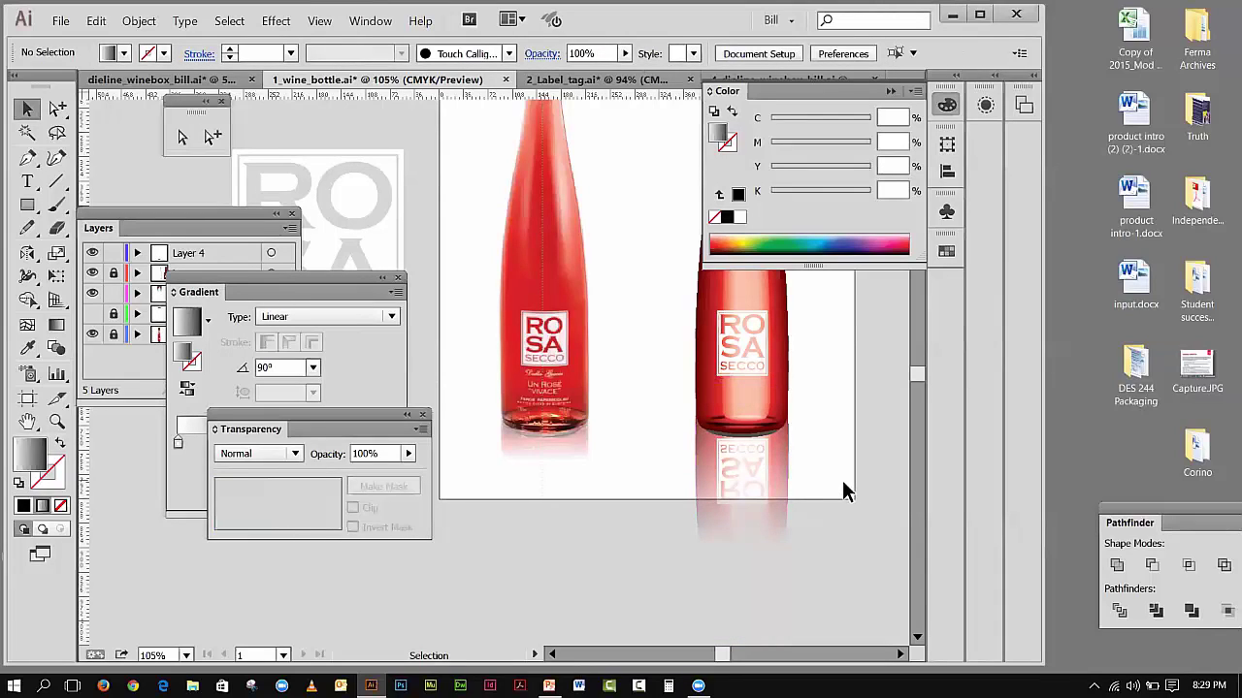
left_click(762, 489)
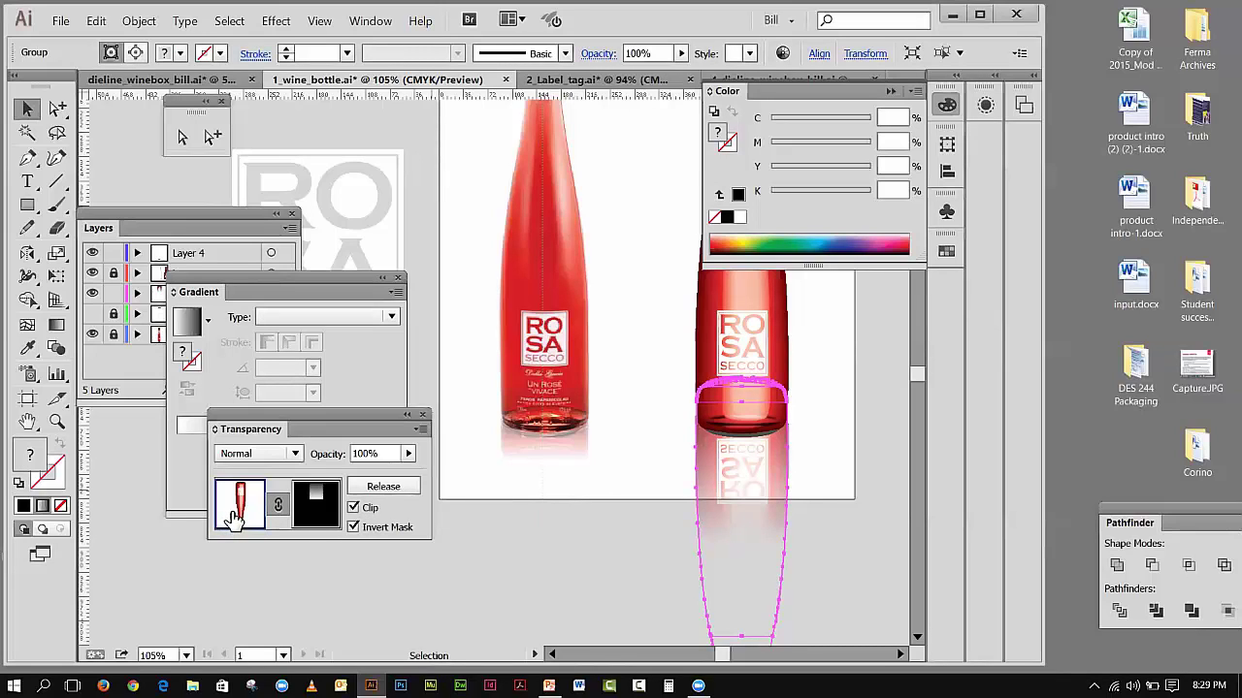
- Enter the reflection's opacity mask and shift the gradient midpoint toward the dark end
left_click(314, 522)
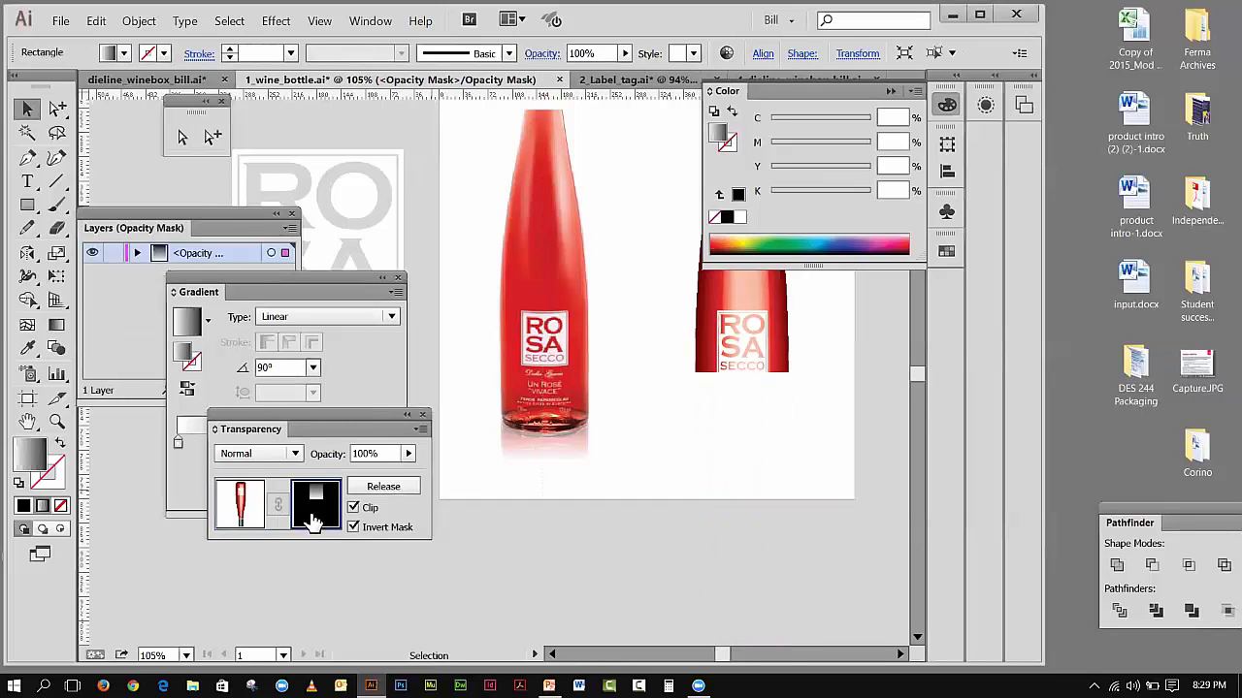
left_click_drag(285, 425, 496, 511)
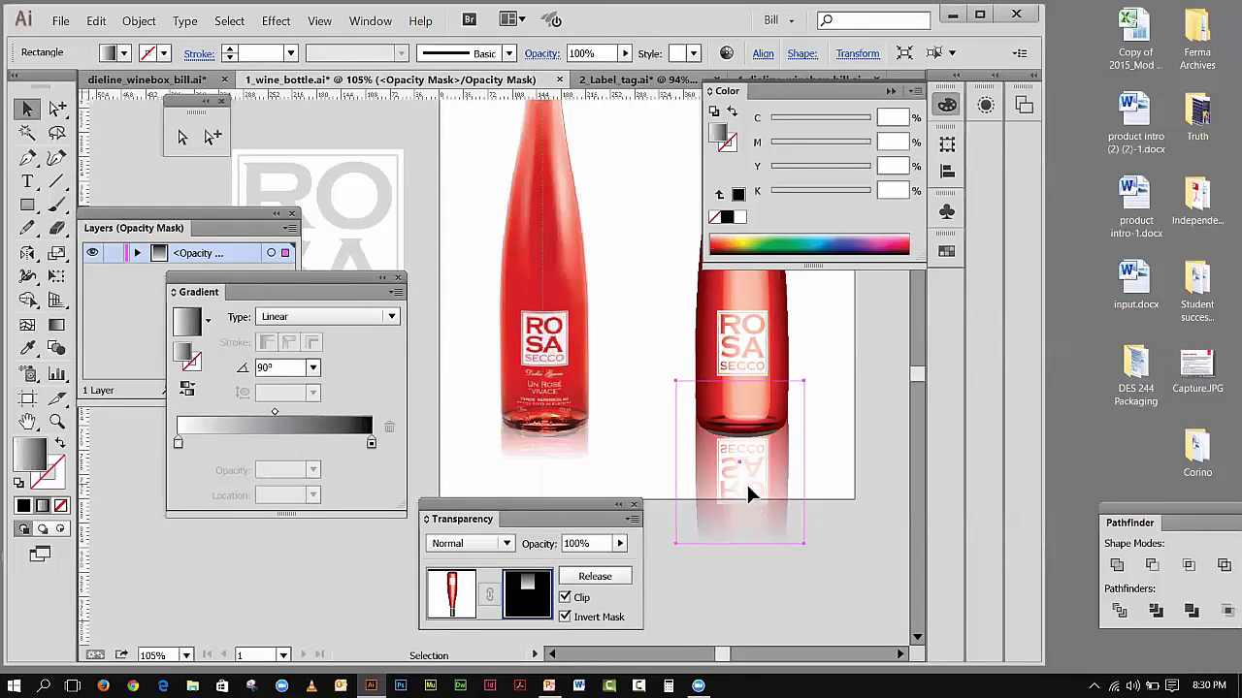
left_click(179, 445)
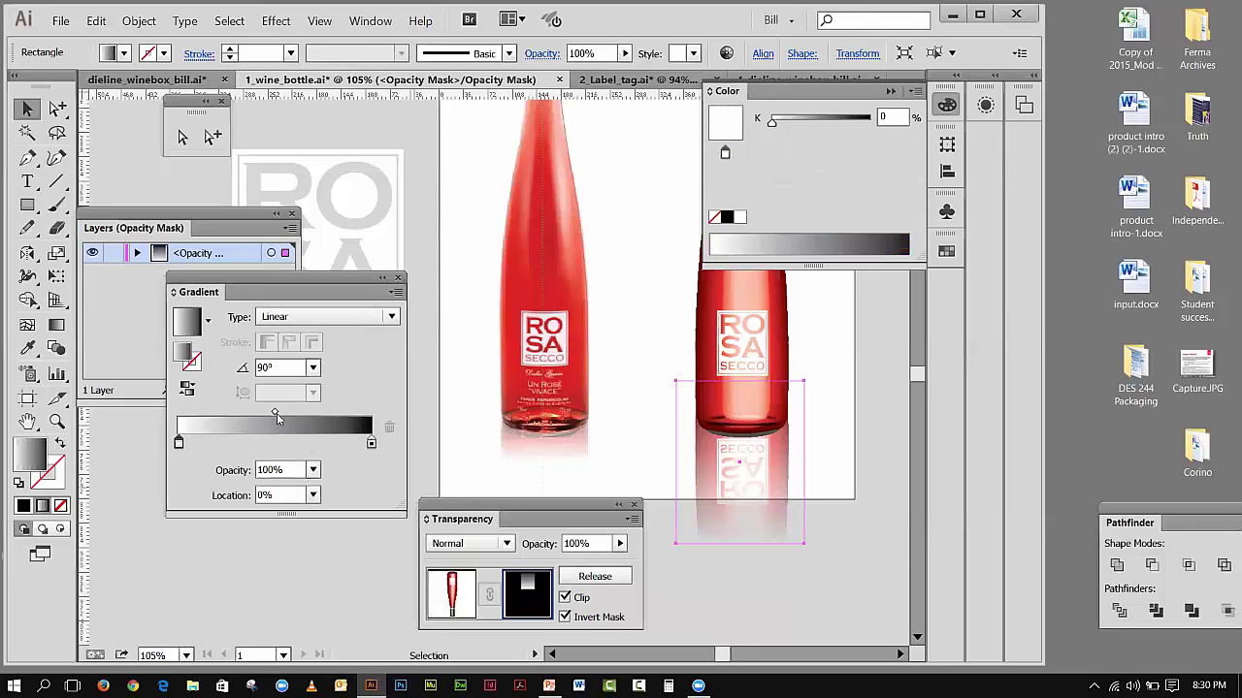
left_click_drag(275, 415, 301, 413)
left_click(558, 473)
left_click(718, 496)
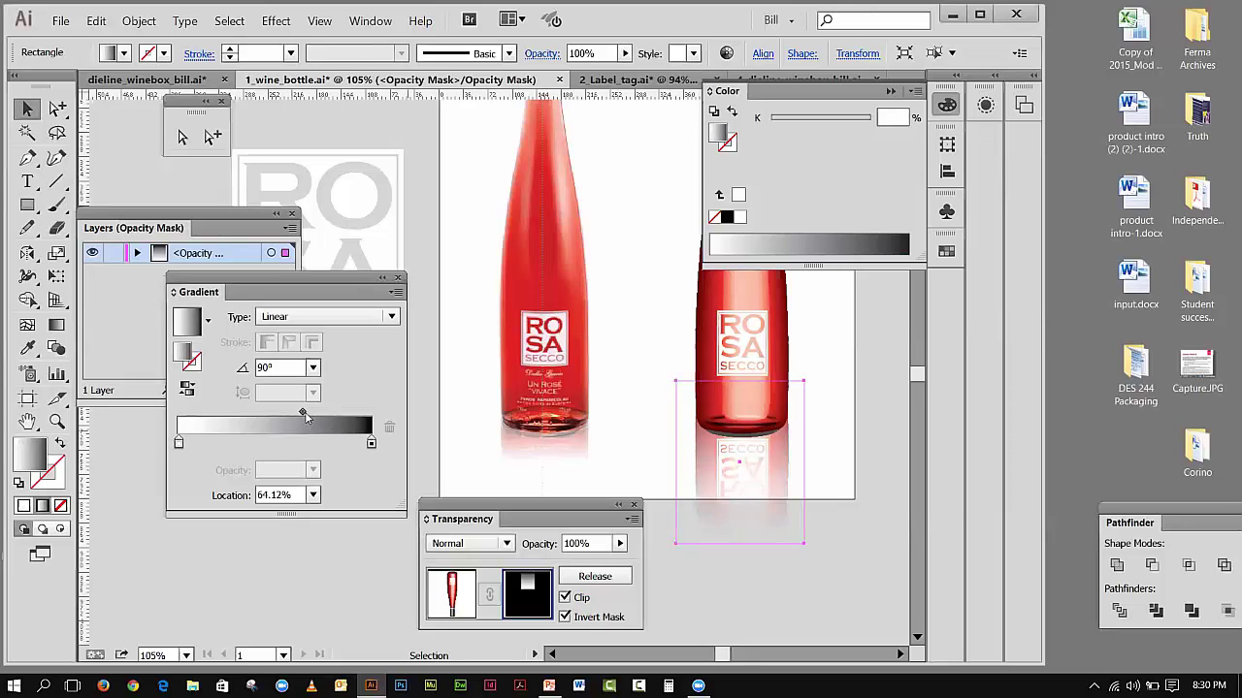
- Settle the mask gradient midpoint at about 78% with the black stop at 100%
left_click_drag(305, 416, 331, 415)
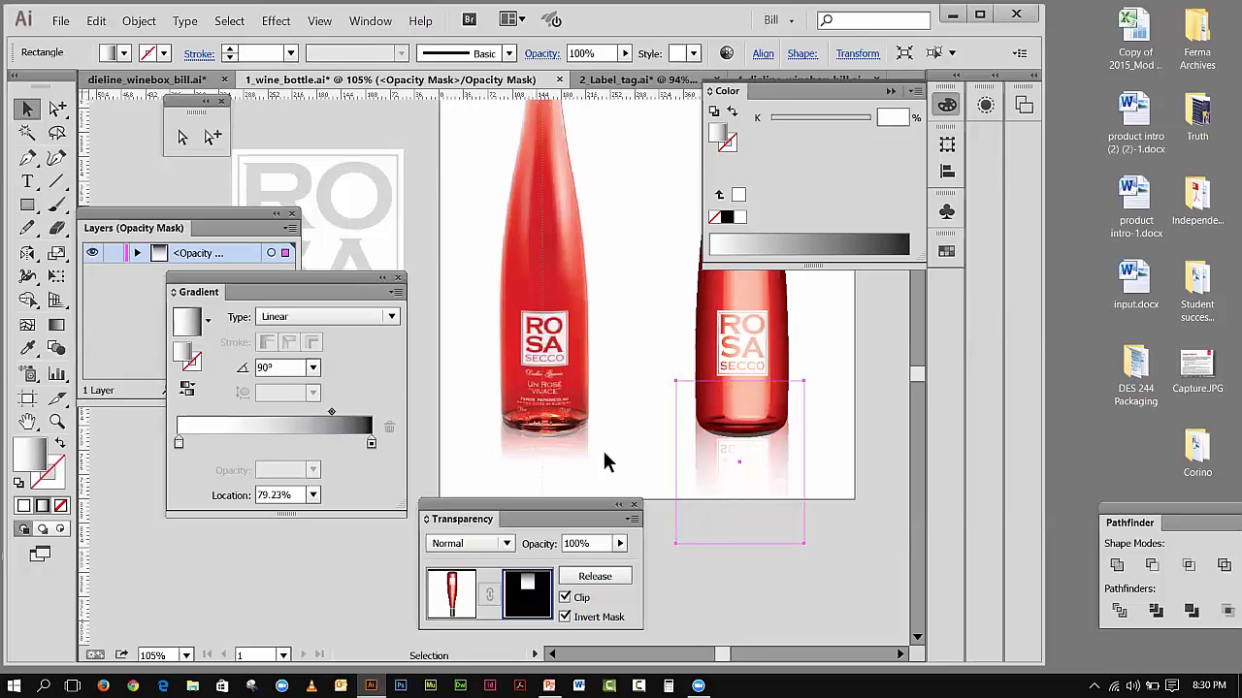
left_click_drag(333, 415, 340, 415)
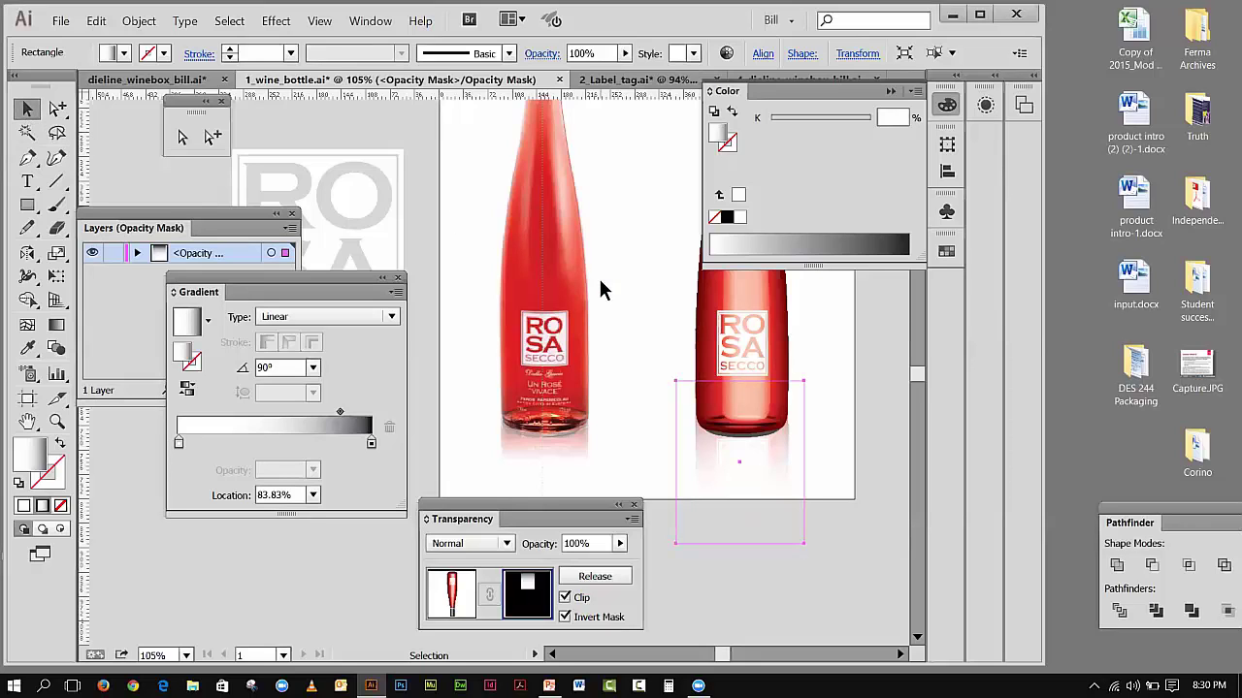
left_click_drag(370, 444, 364, 445)
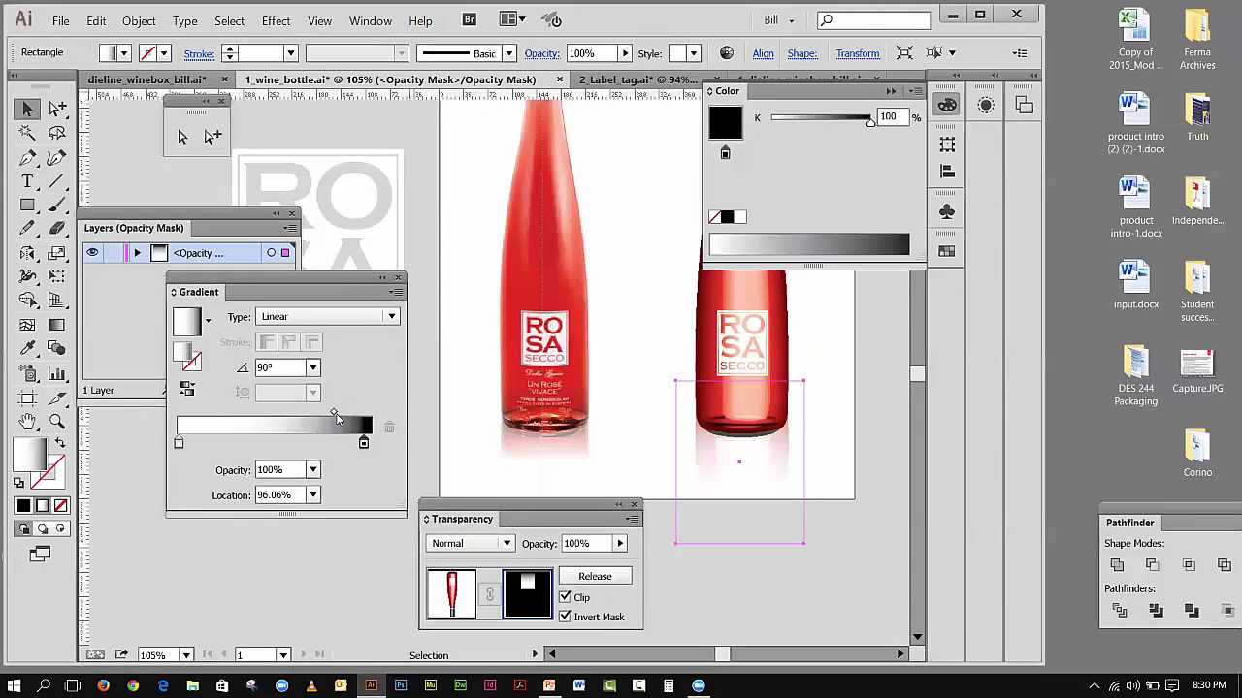
left_click_drag(334, 416, 324, 415)
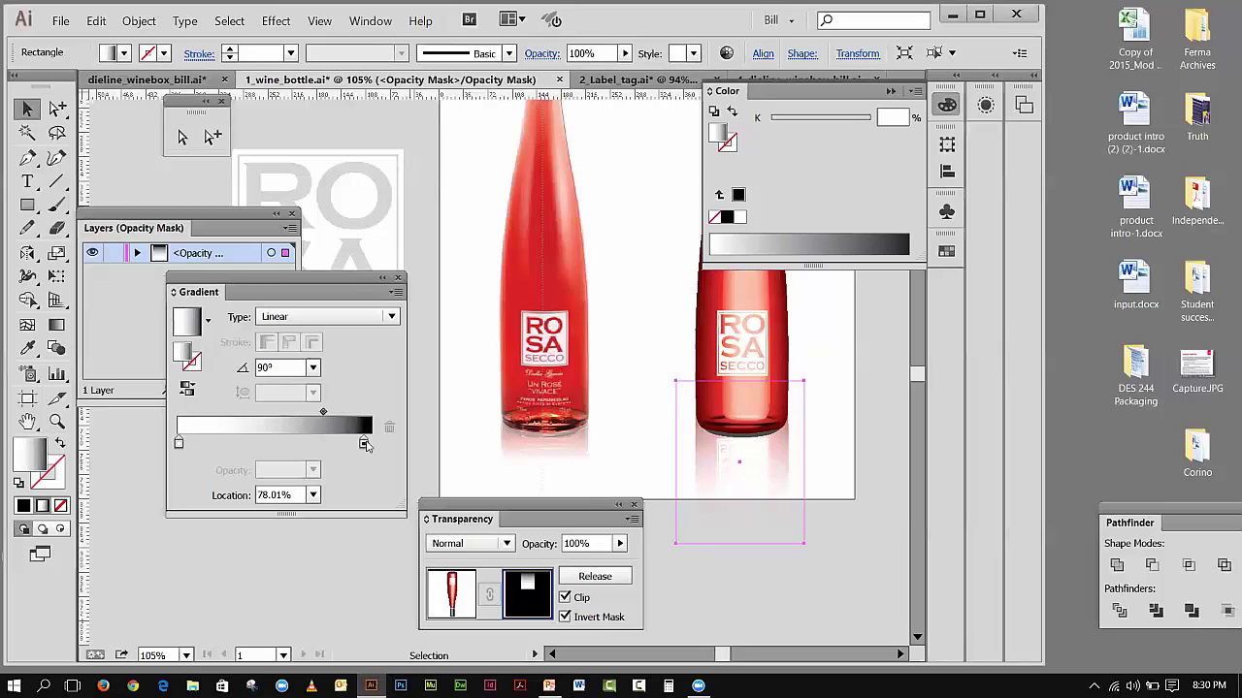
left_click_drag(364, 445, 385, 449)
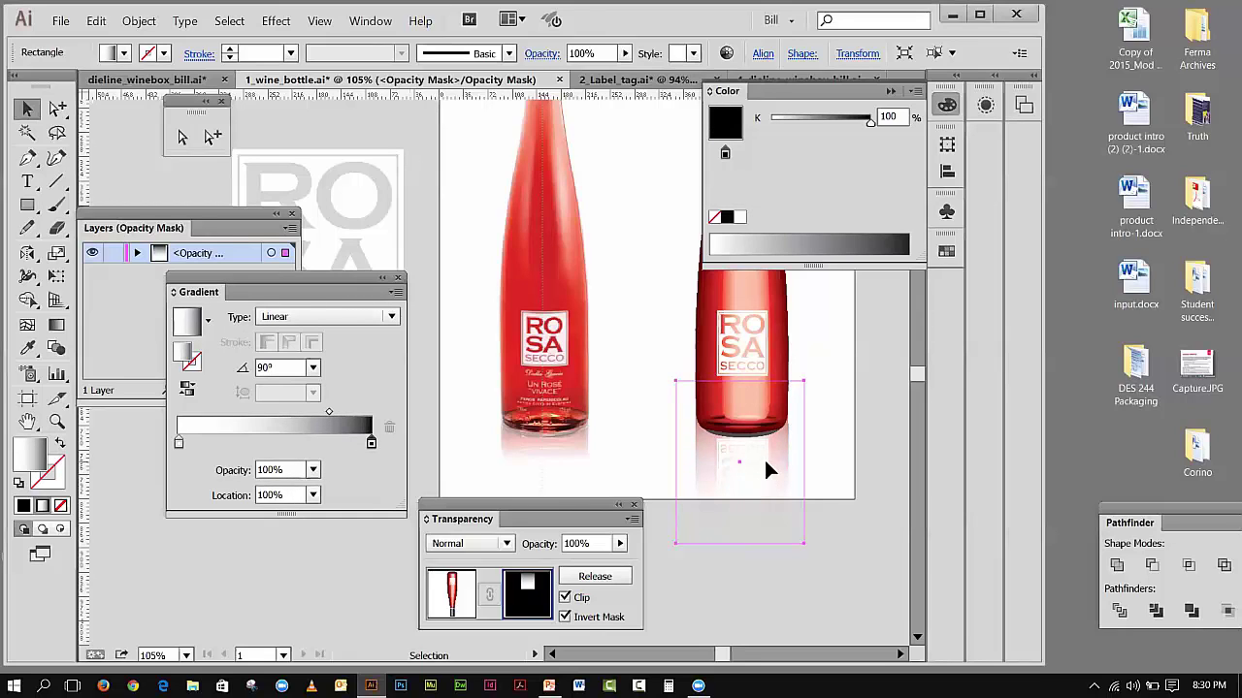
left_click(643, 286)
left_click(891, 90)
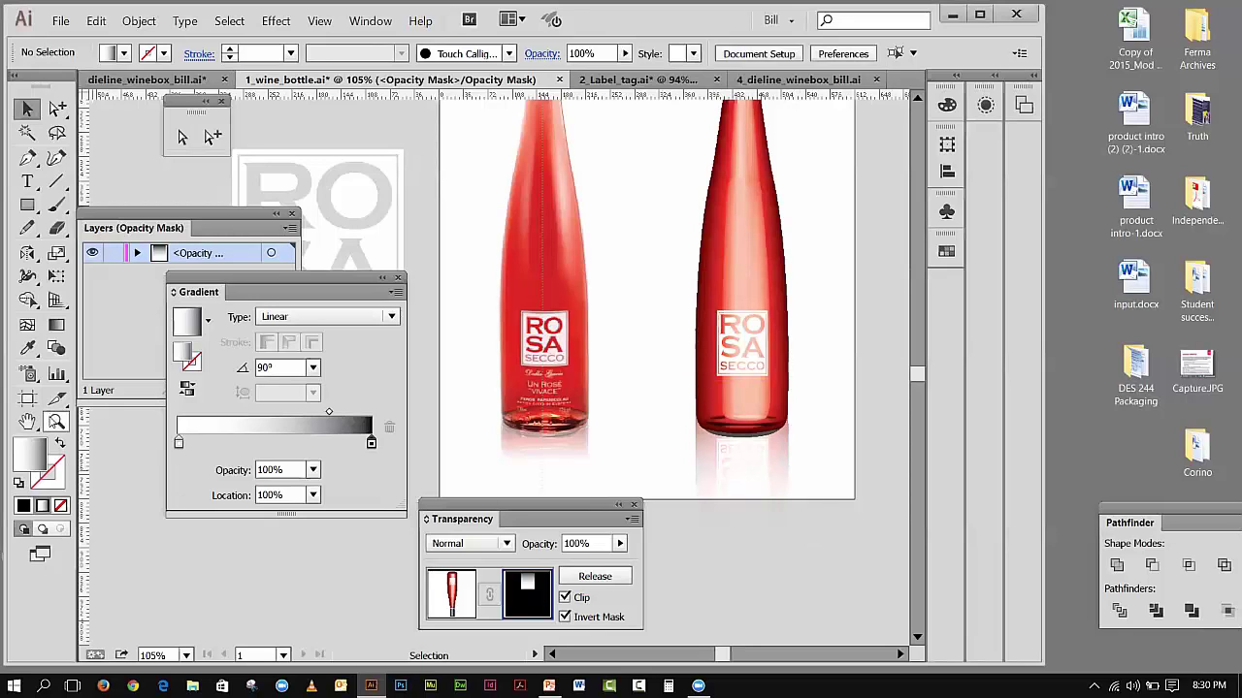
- Zoom into the right bottle's base and select the large mask rectangle with Group Selection
left_click(55, 420)
left_click_drag(658, 391, 879, 463)
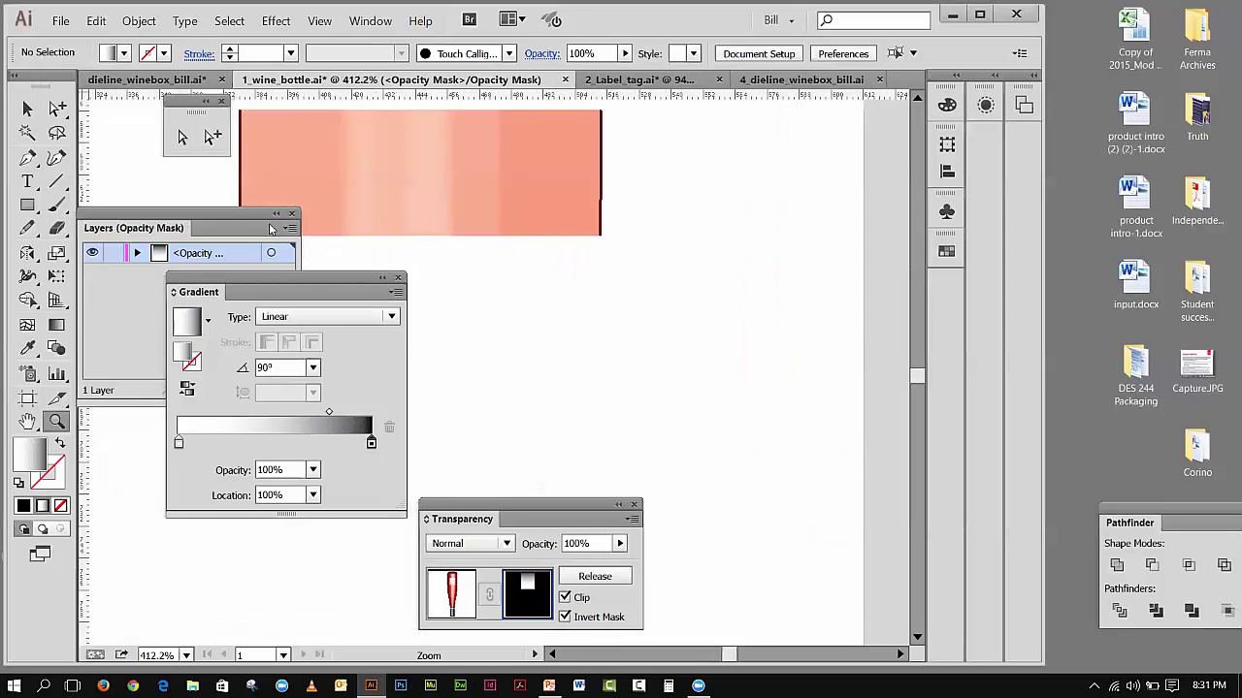
left_click(382, 278)
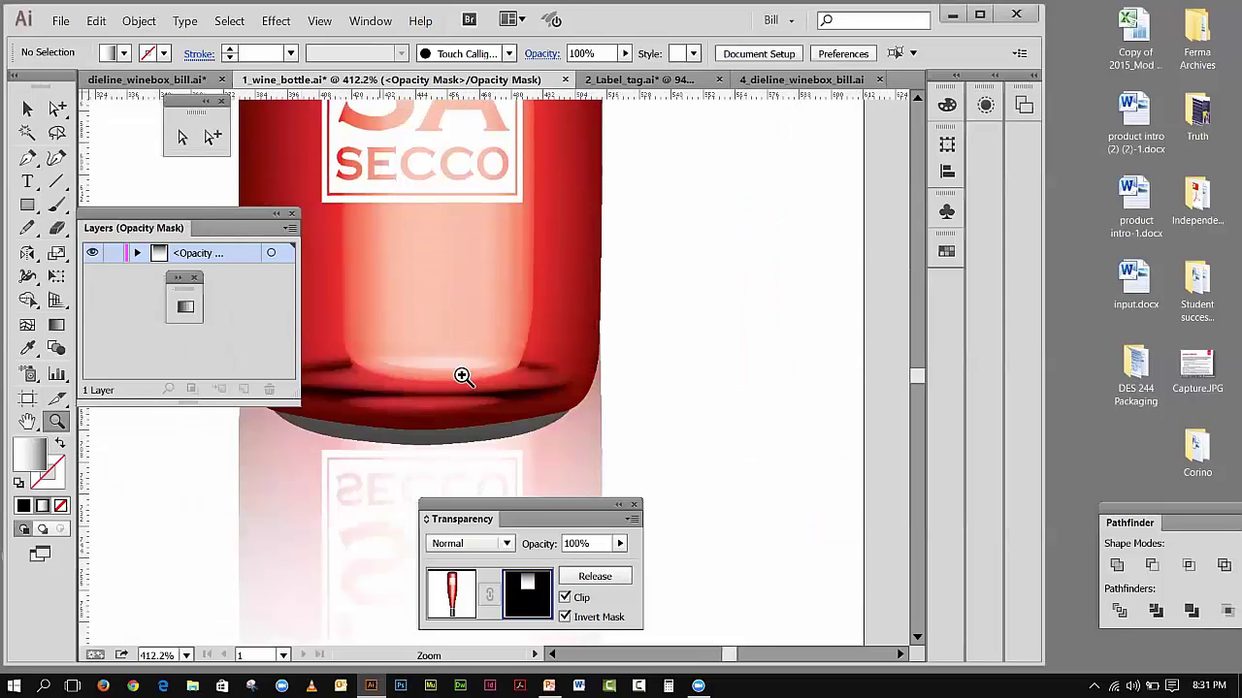
left_click(26, 110)
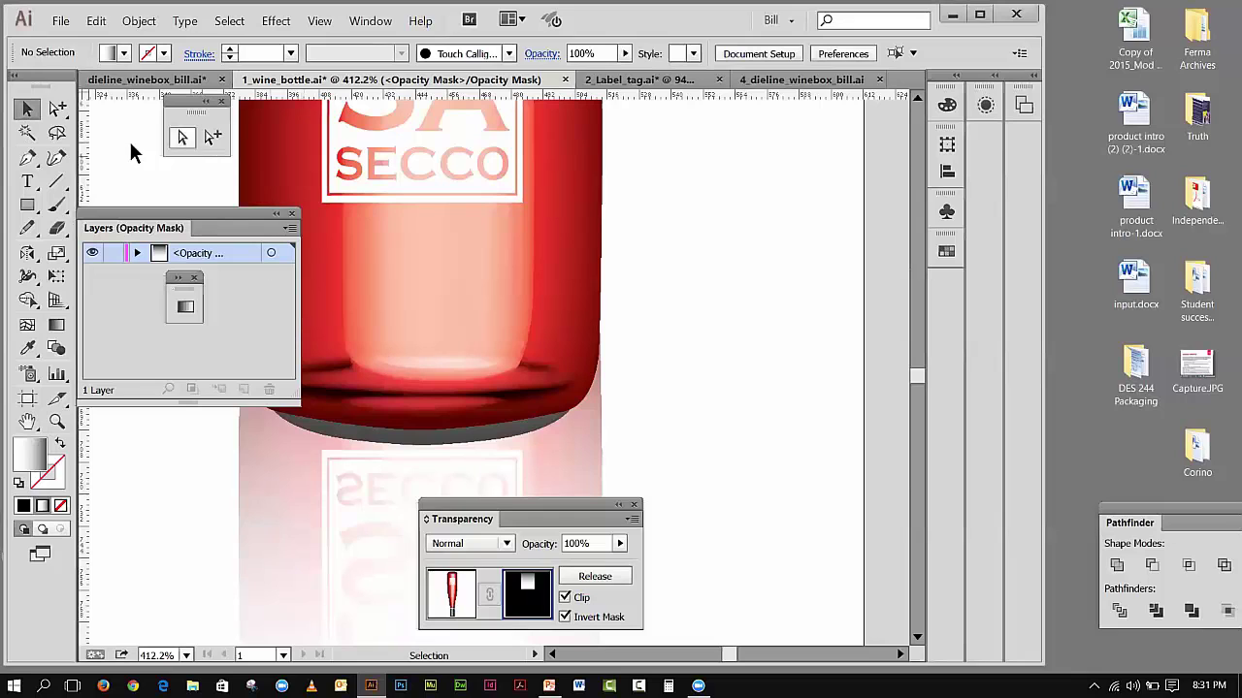
left_click(58, 110)
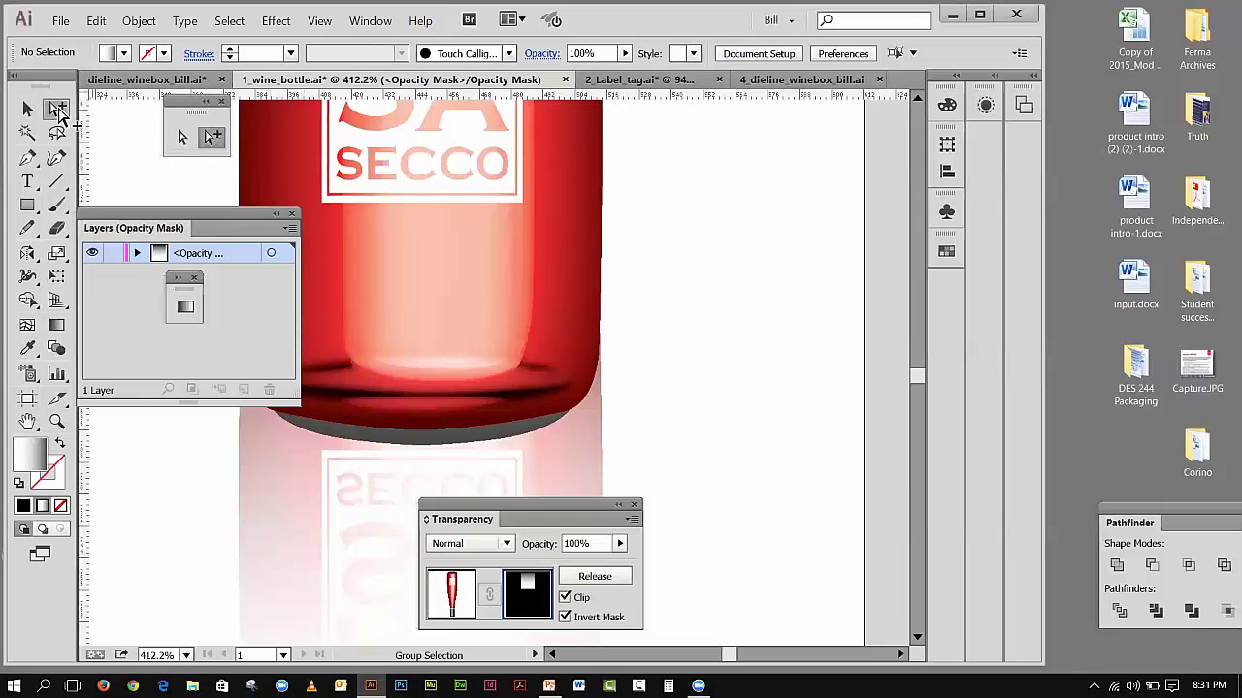
left_click(464, 442)
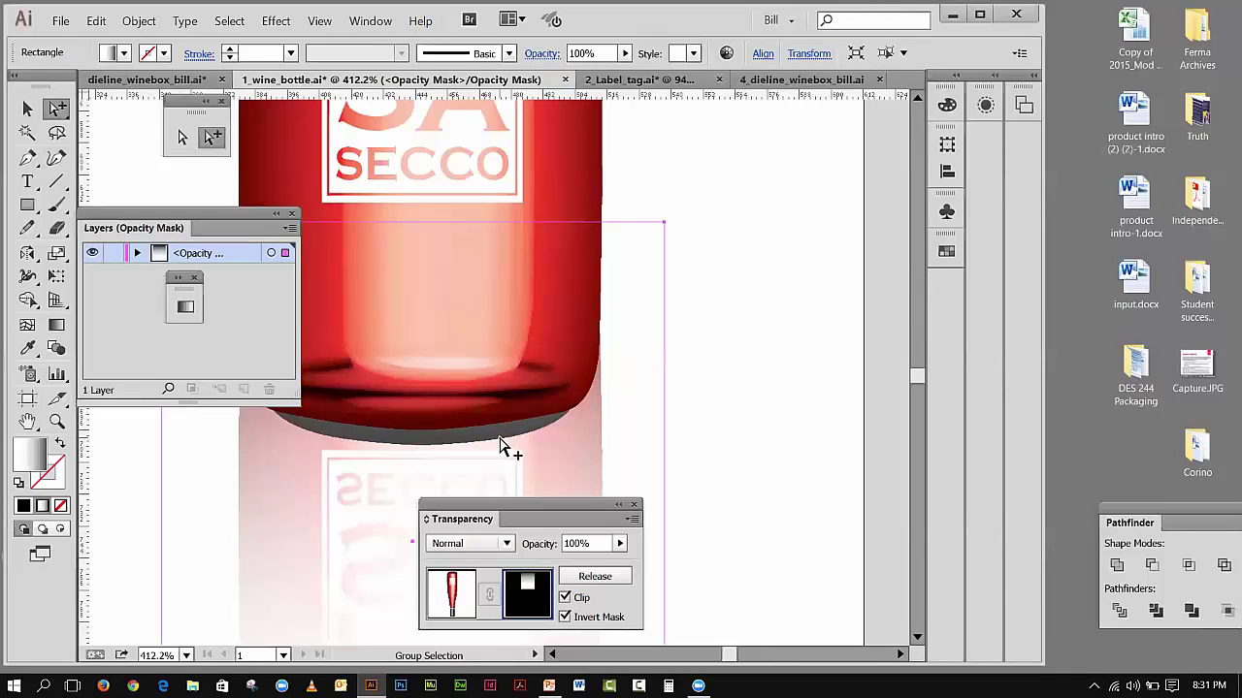
left_click(139, 20)
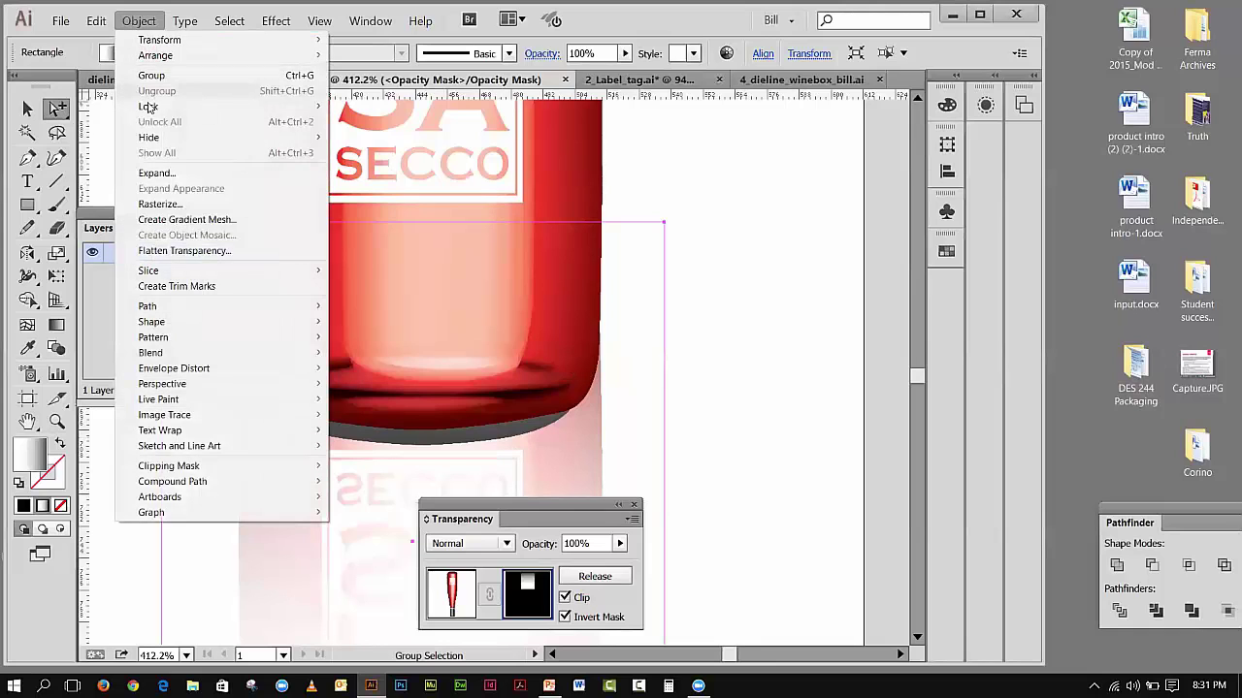
- Lock the mask rectangle, move the Layers panel aside, and exit opacity-mask editing
mouse_move(323, 112)
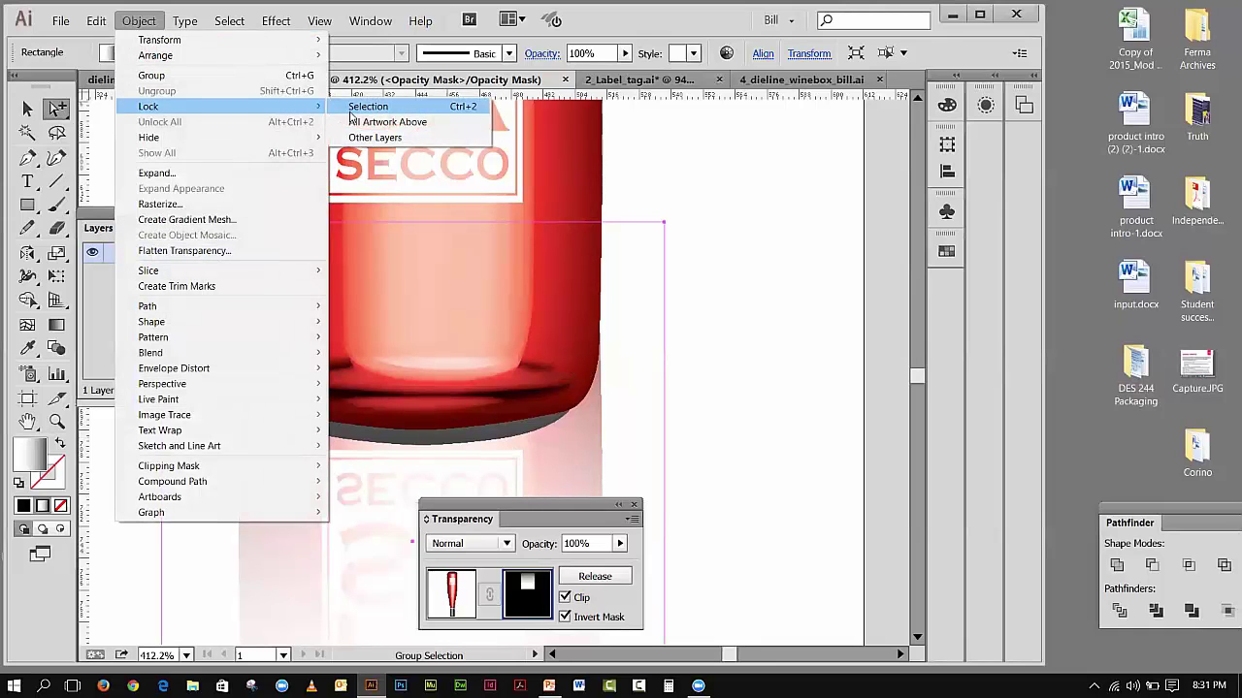
left_click(364, 105)
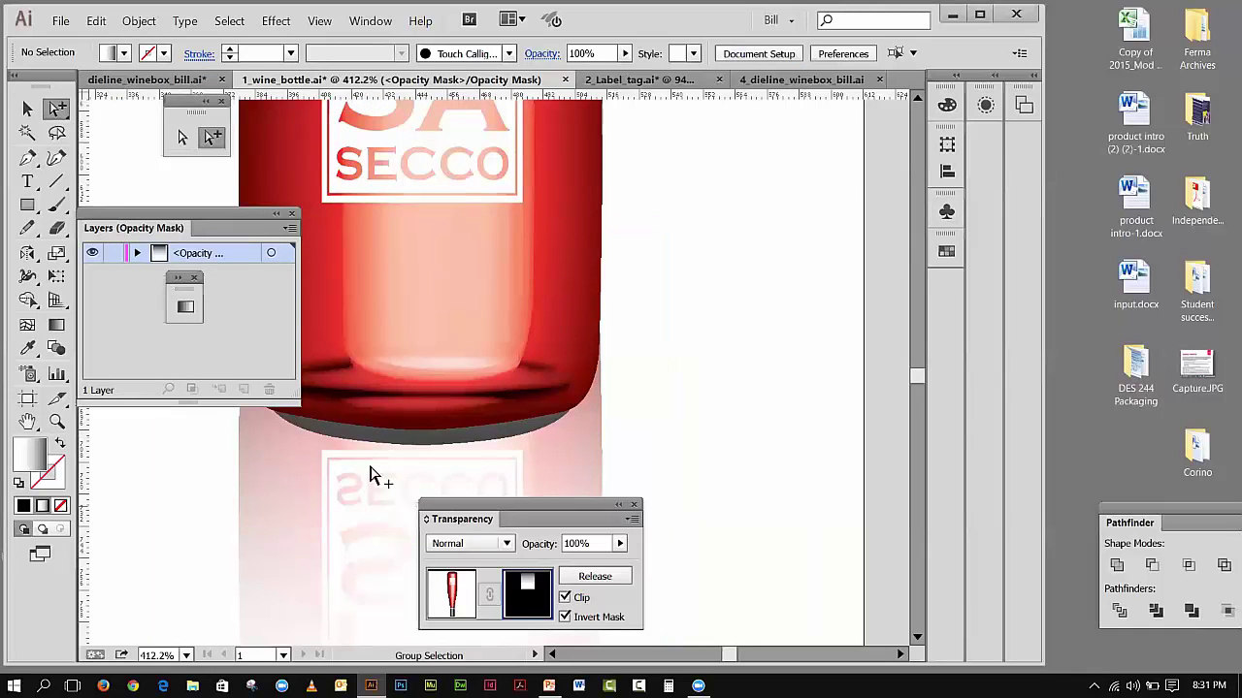
left_click_drag(150, 220, 764, 214)
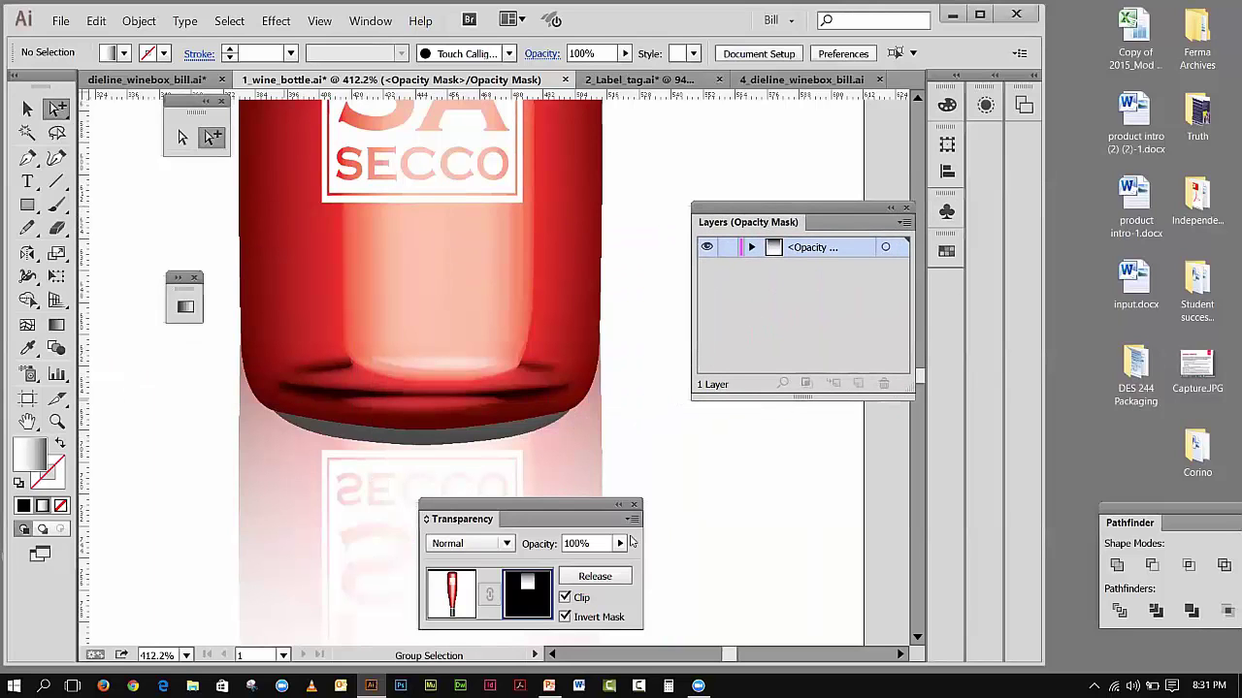
left_click(454, 594)
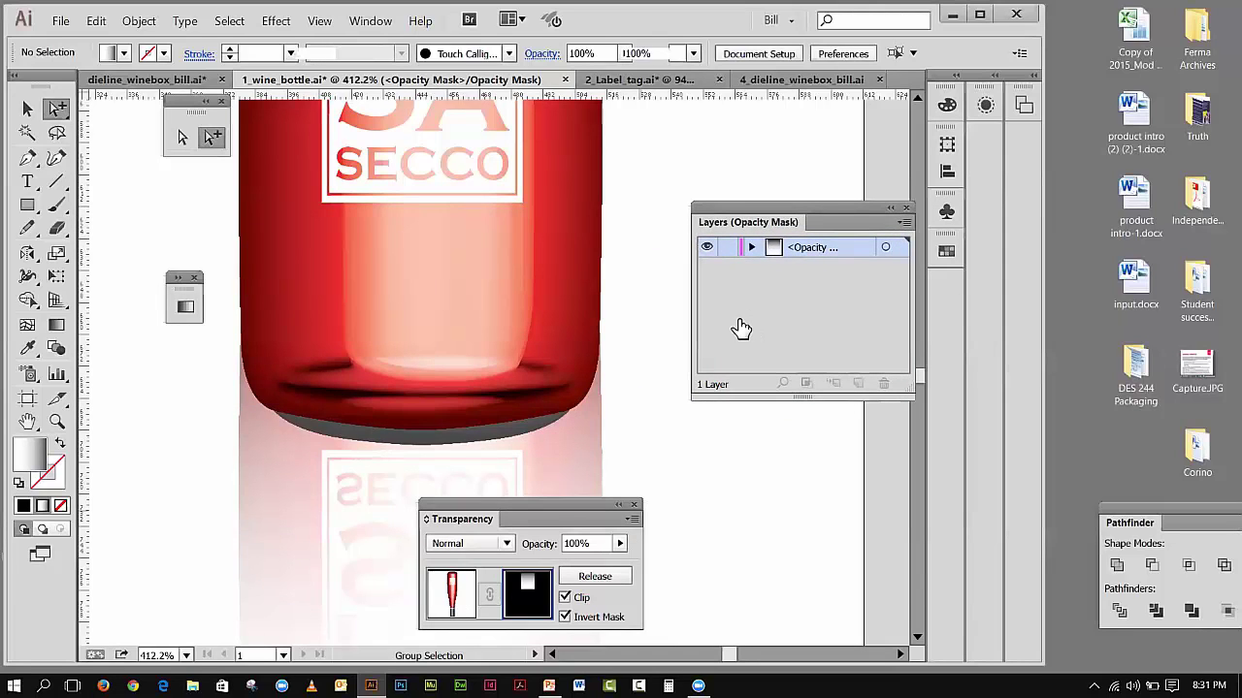
- Lock the trace layer
left_click(529, 599)
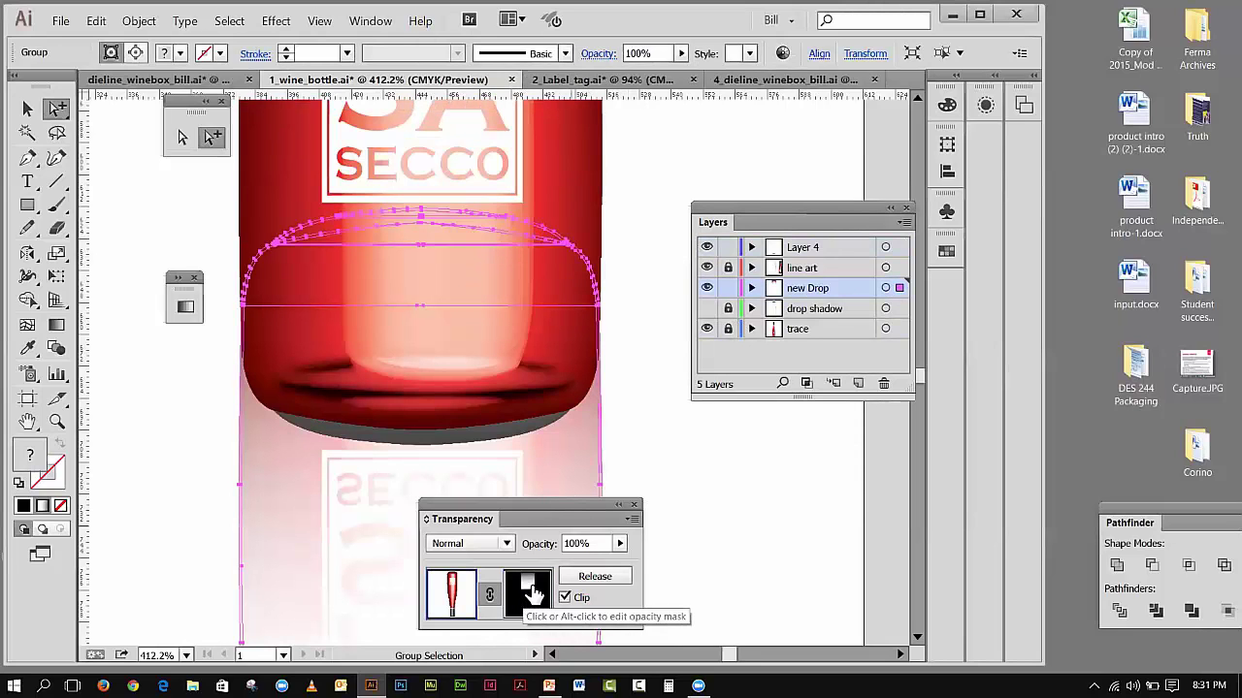
left_click(812, 446)
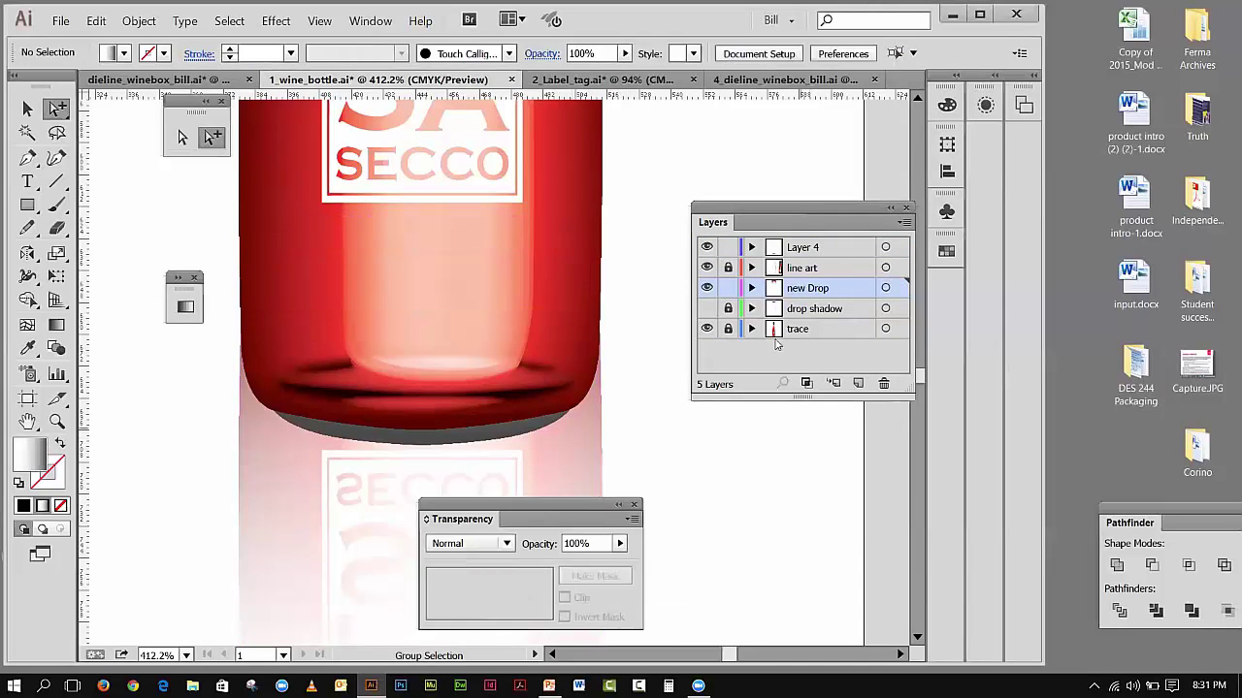
left_click(497, 319)
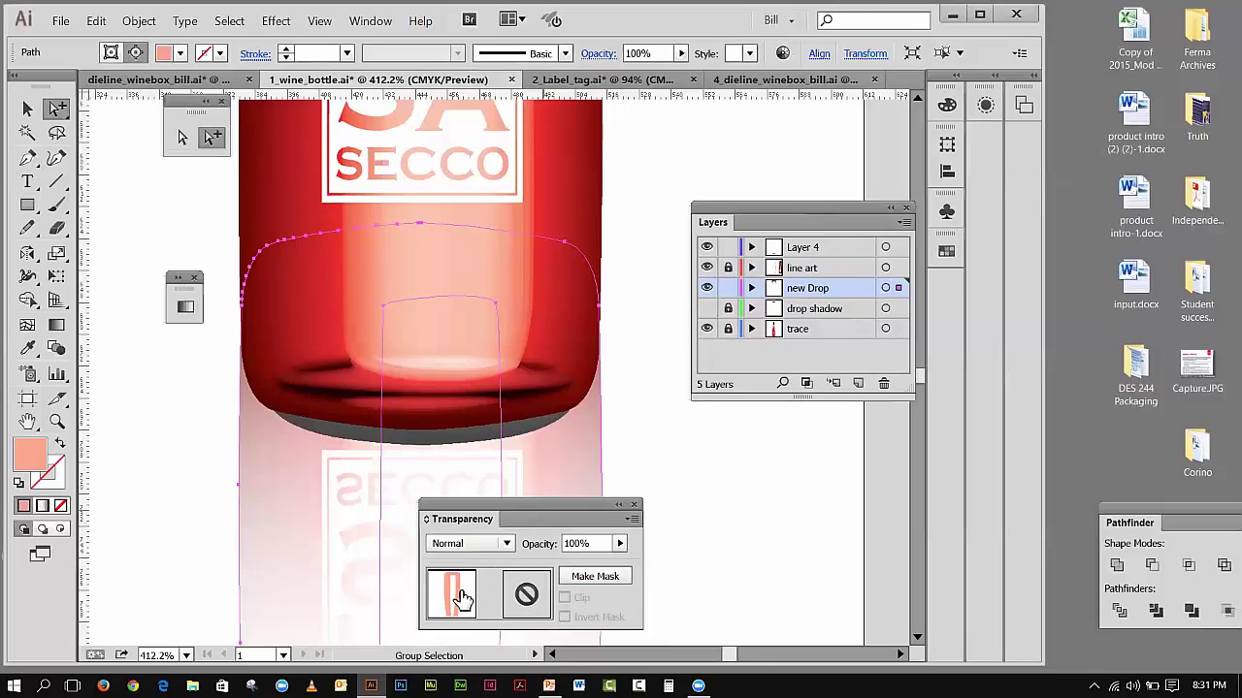
left_click(728, 329)
- Select the whole reflection group and reopen its opacity mask for editing
left_click(631, 408)
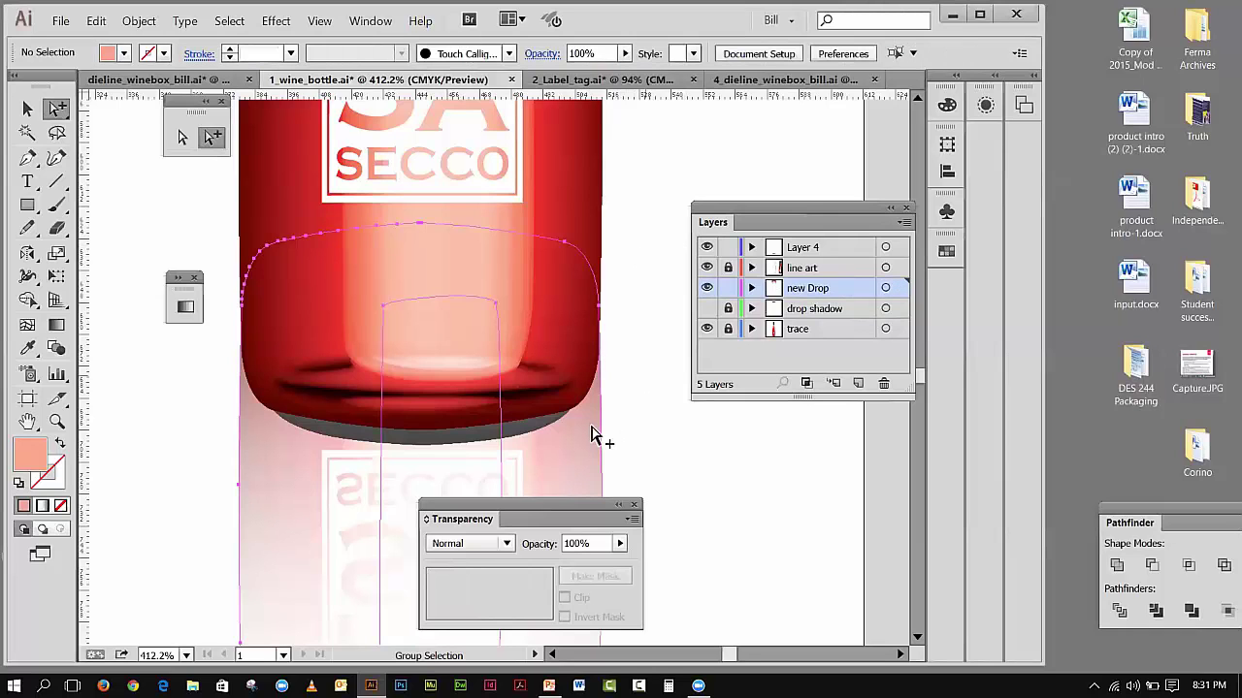
left_click_drag(673, 439, 596, 496)
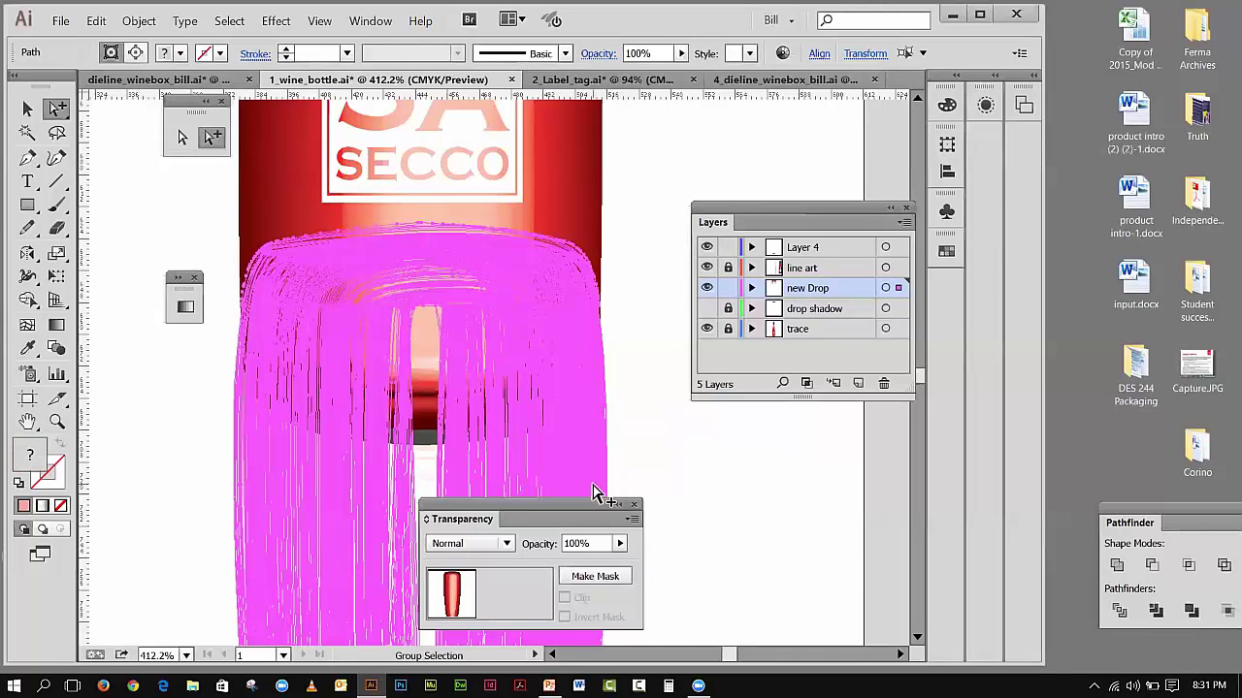
left_click(662, 472)
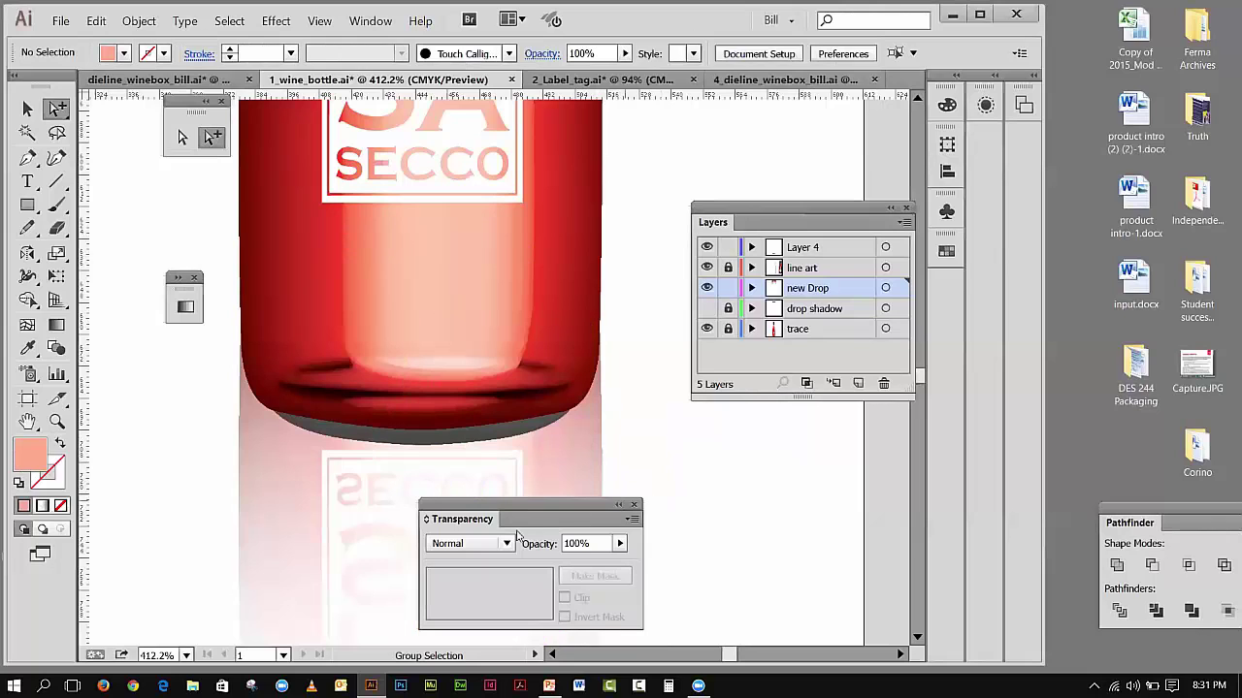
left_click(444, 493)
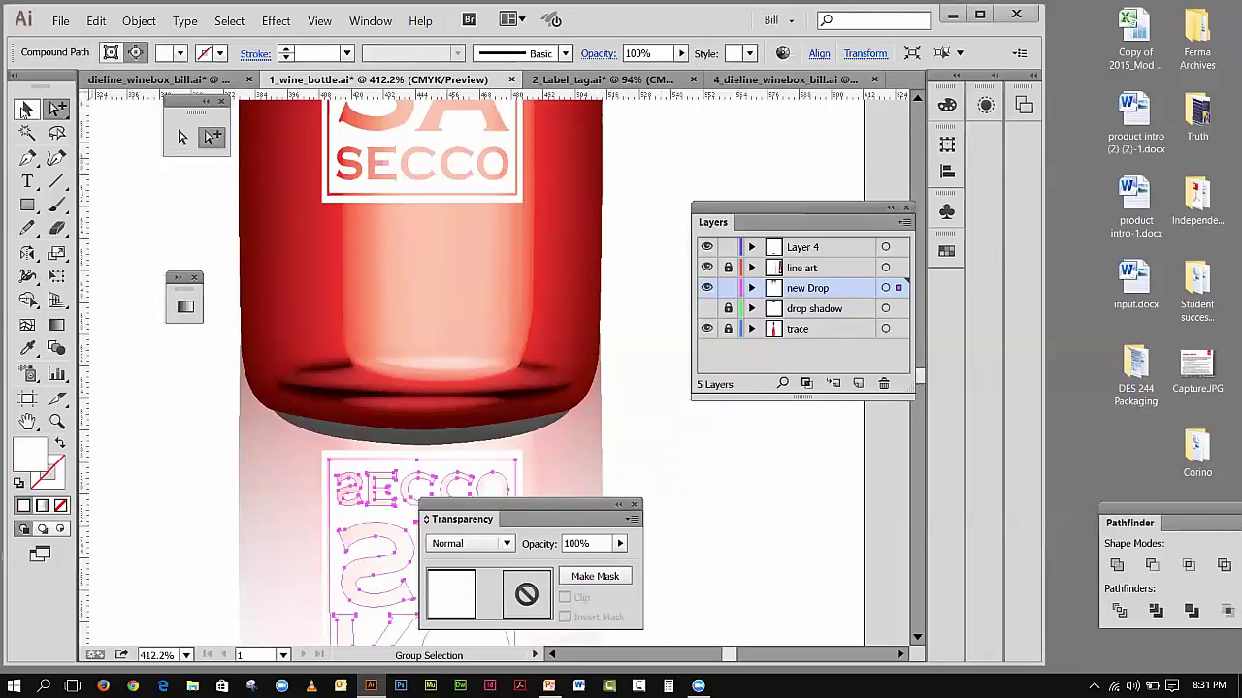
left_click(24, 109)
left_click(202, 442)
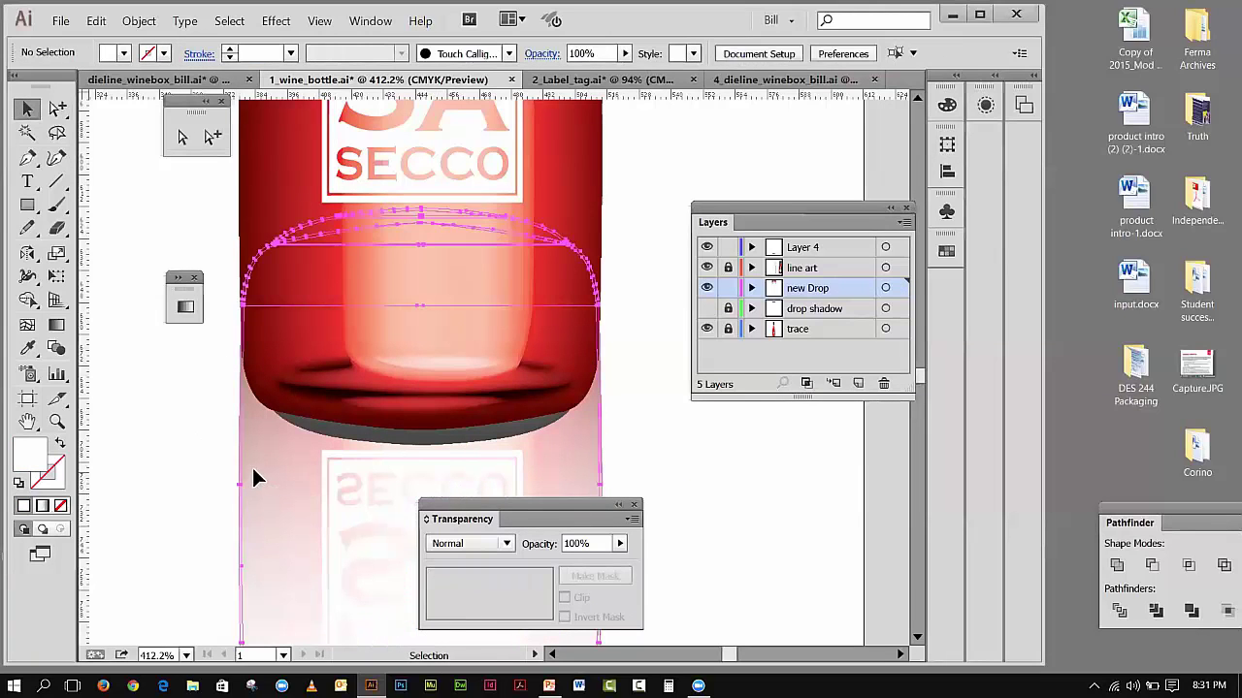
key("ctrl+a")
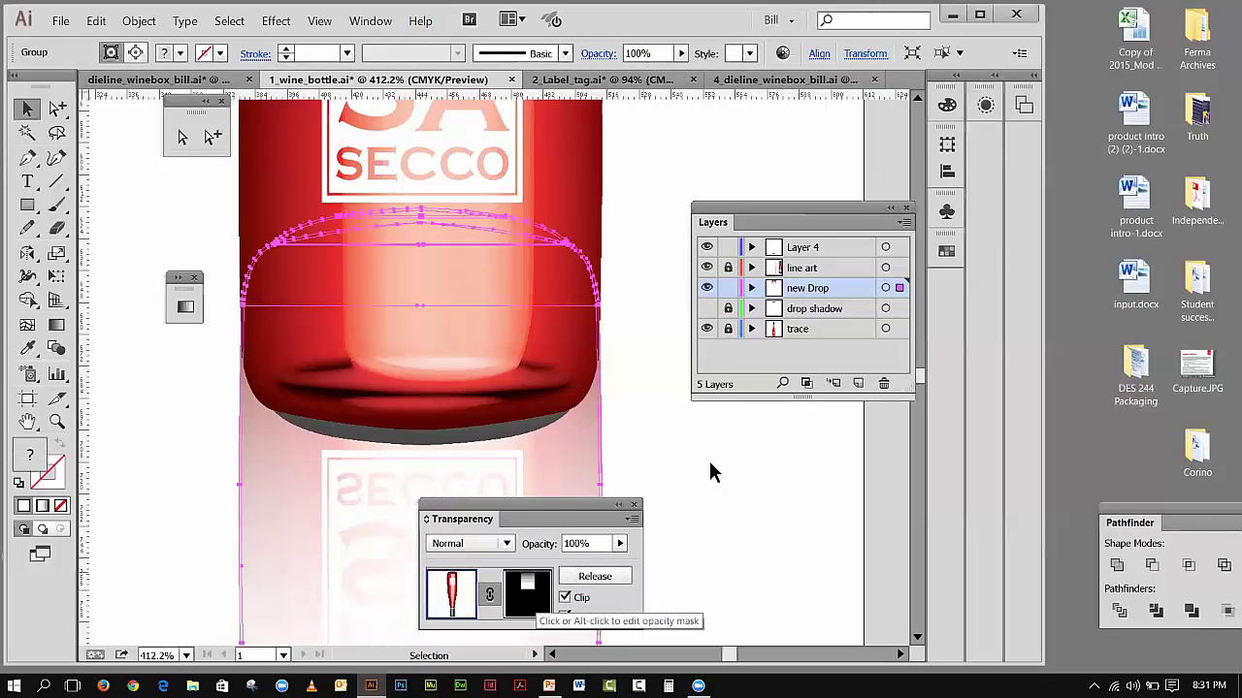
left_click(524, 604)
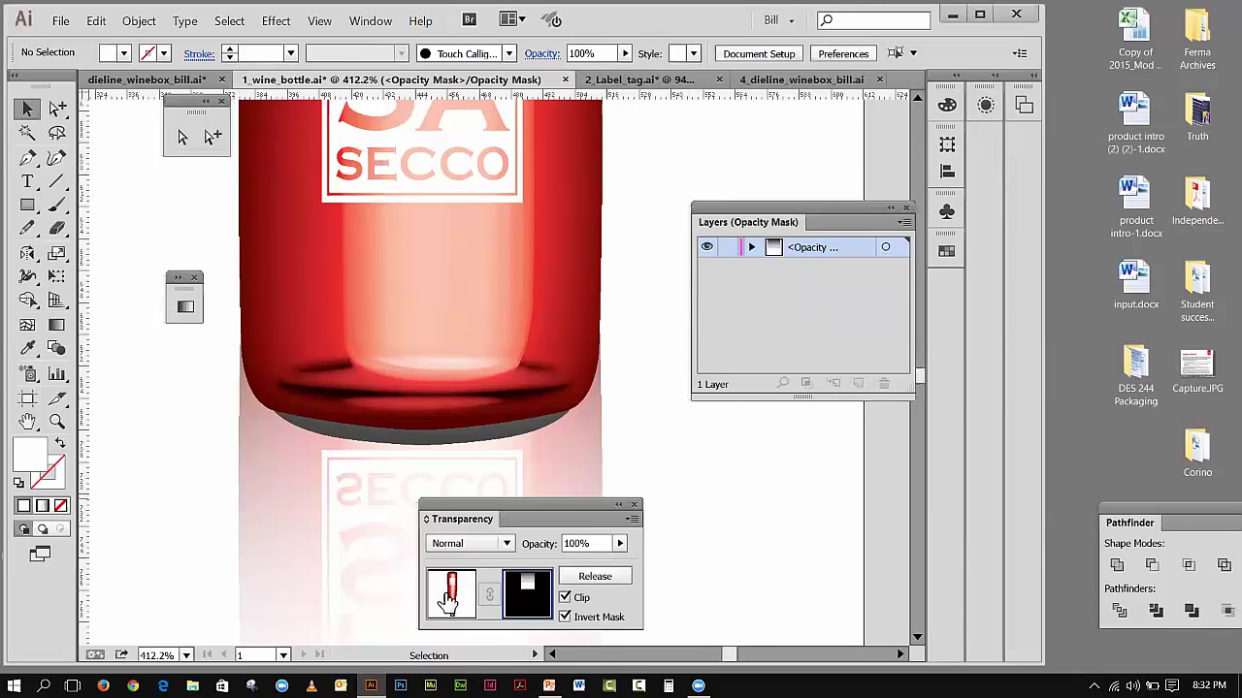
- Leave opacity-mask editing and return to the reflection artwork
left_click(448, 602)
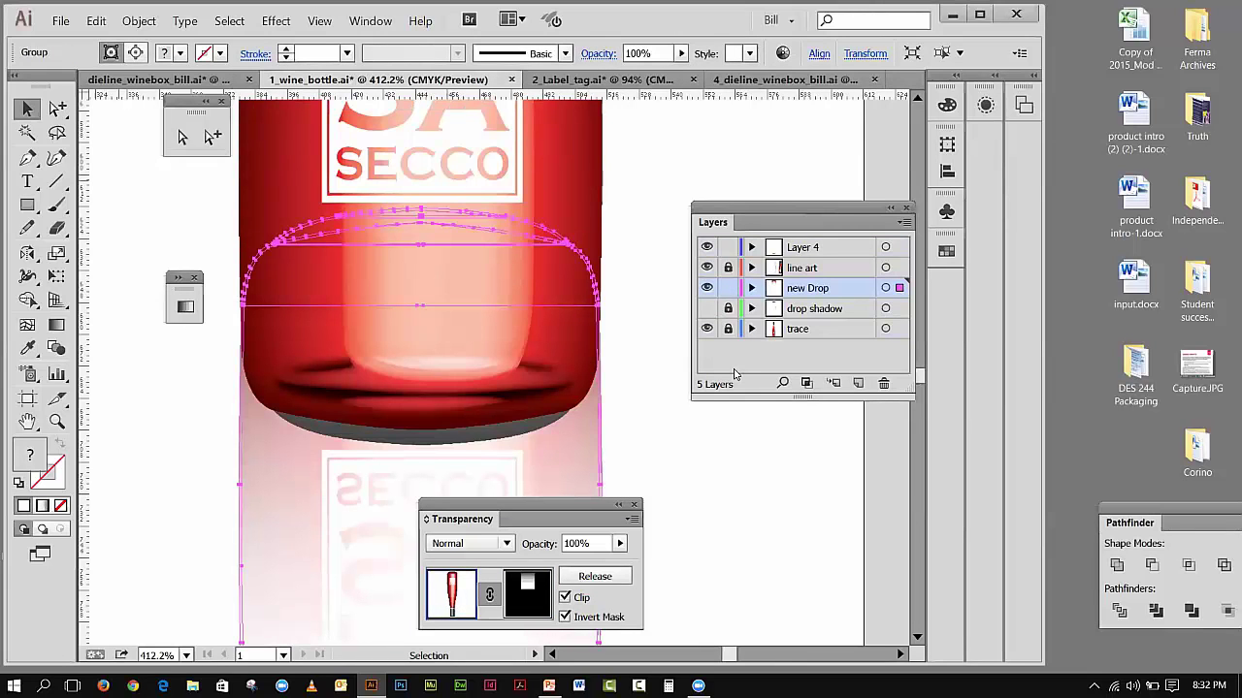
left_click(524, 594)
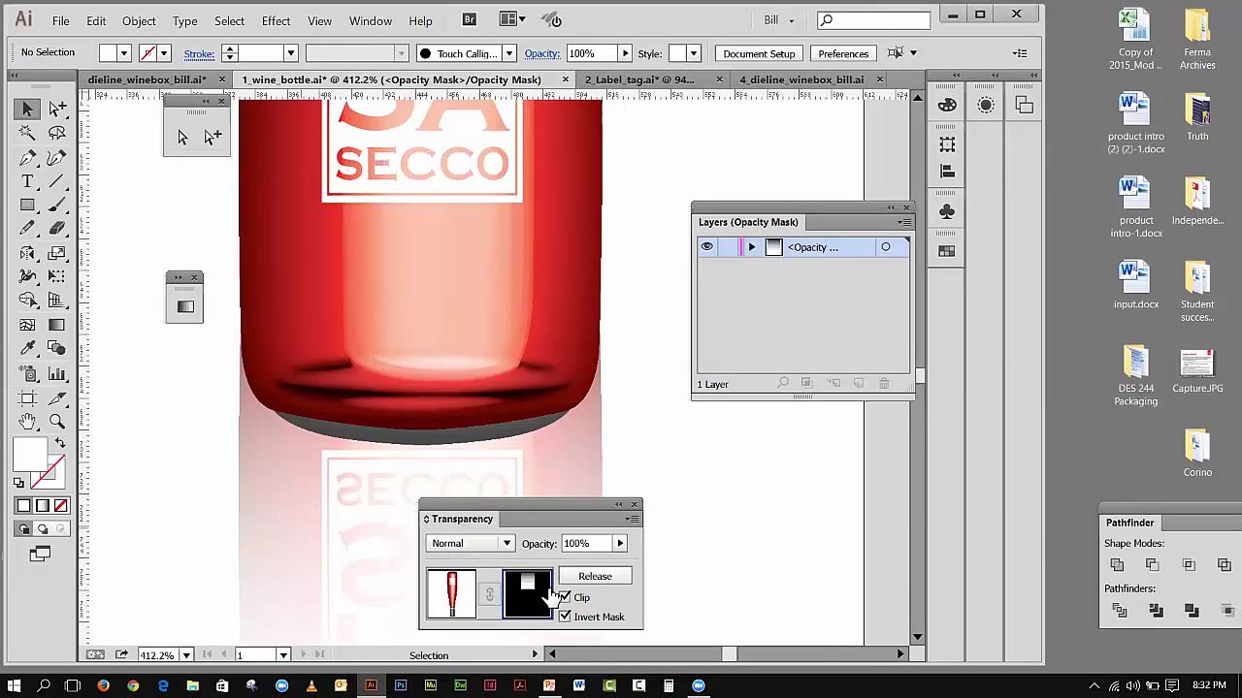
left_click(457, 590)
left_click(456, 590)
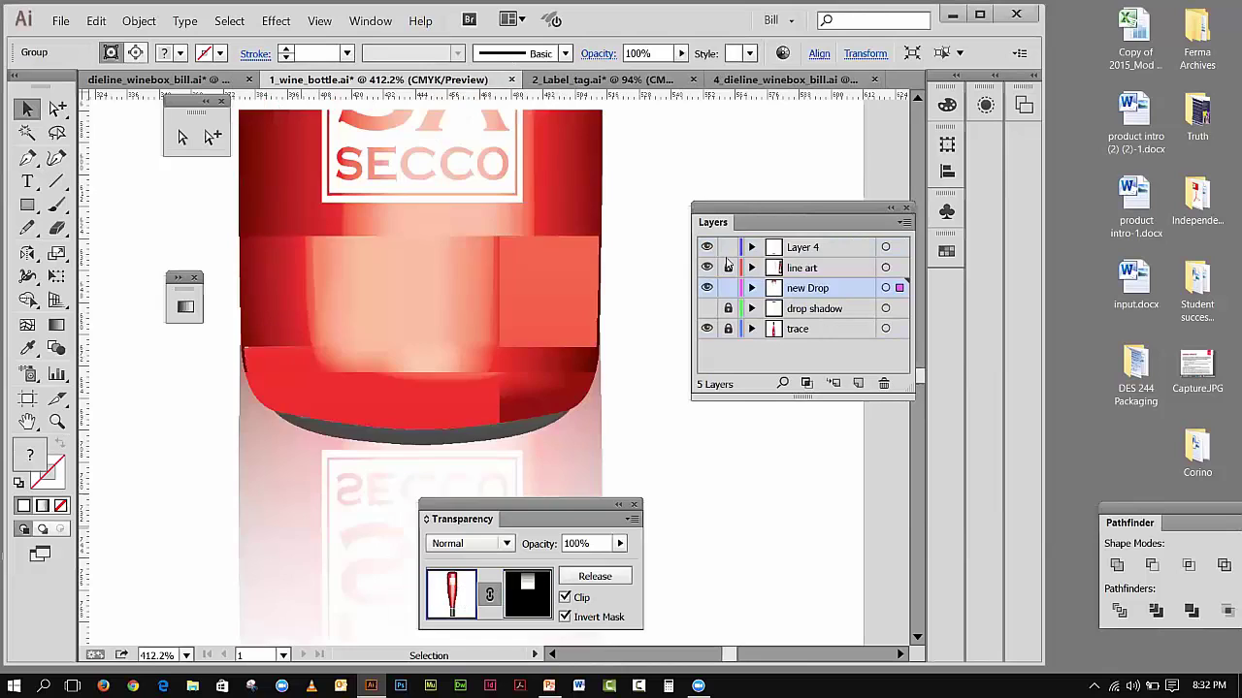
- Unlock the drop shadow layer and select the bottle's bottom path
left_click(727, 309)
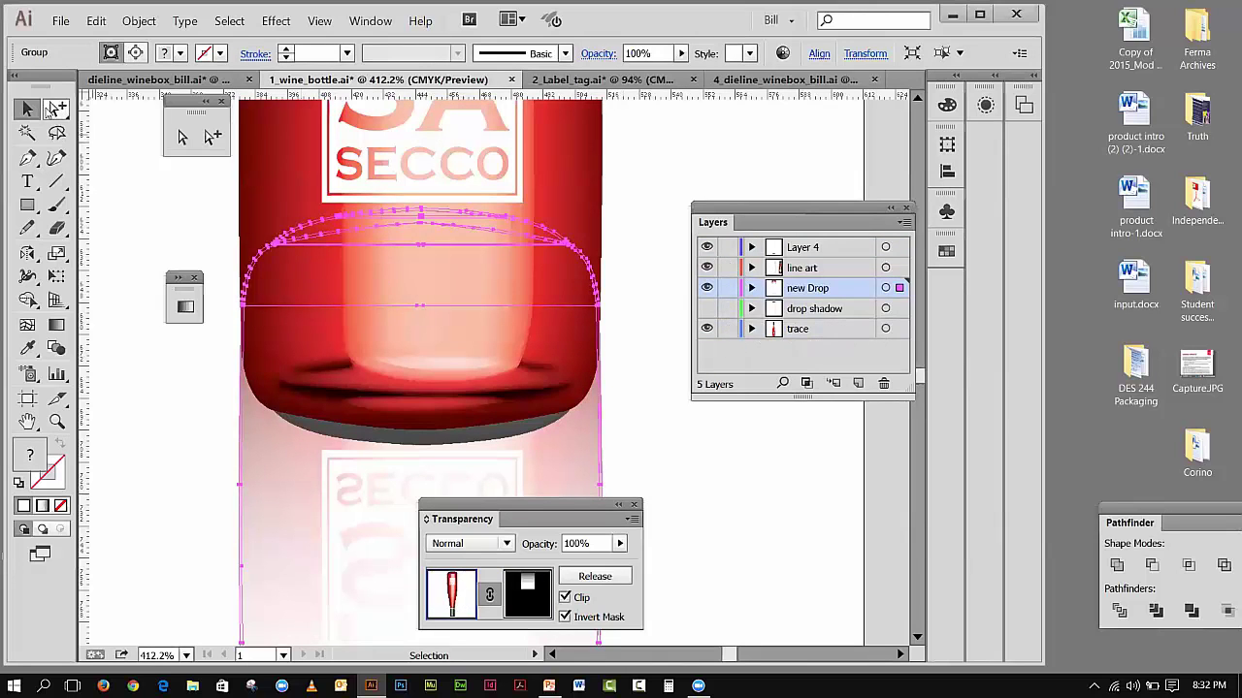
left_click(545, 423)
left_click(545, 423)
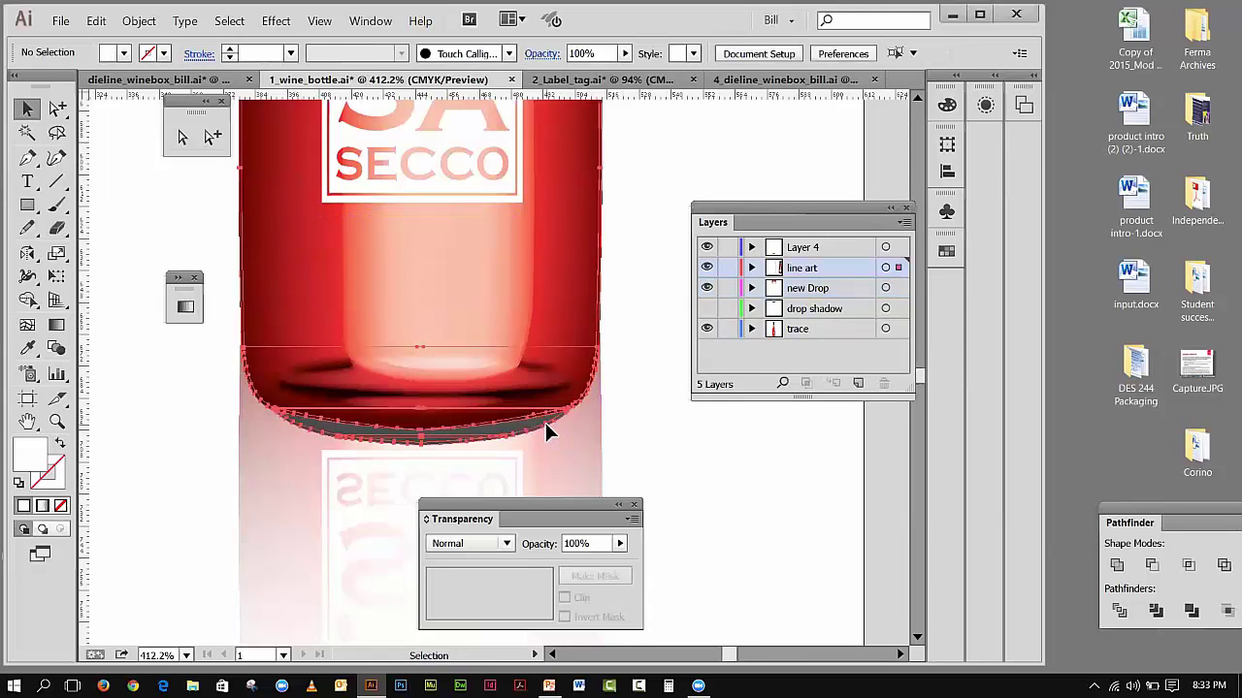
- Pick the bottle's bottom path with Direct Selection, then clear the selection
left_click(146, 160)
left_click(213, 137)
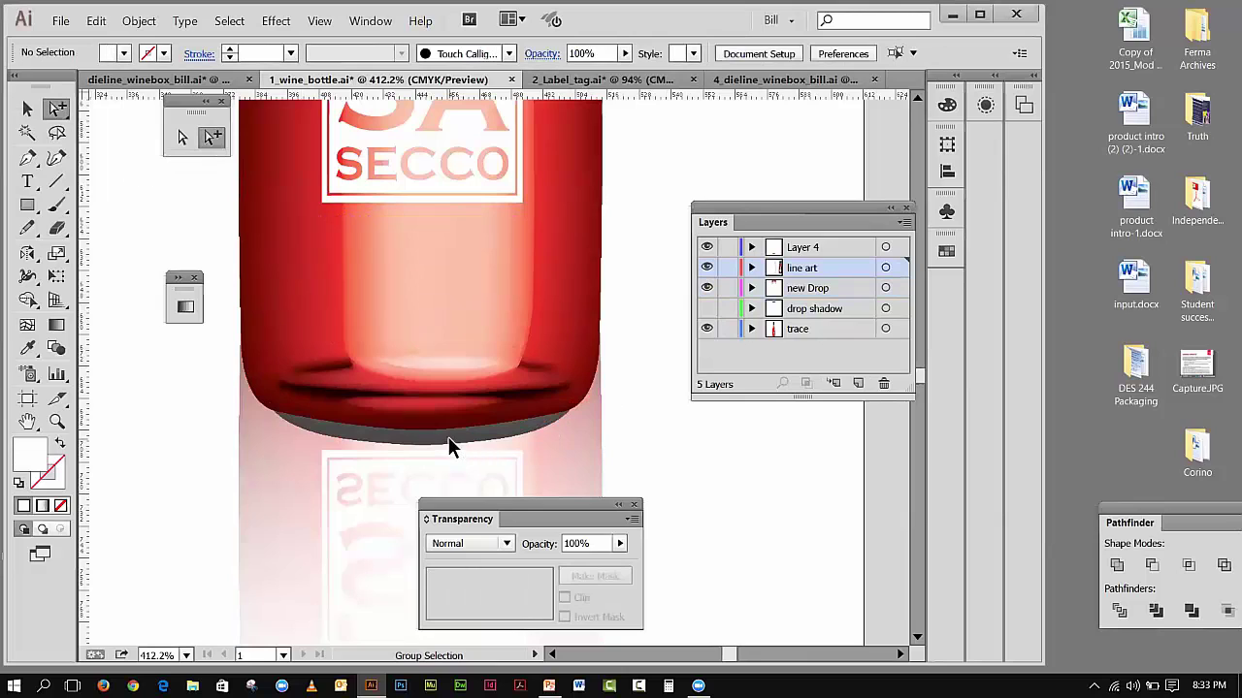
left_click(449, 441)
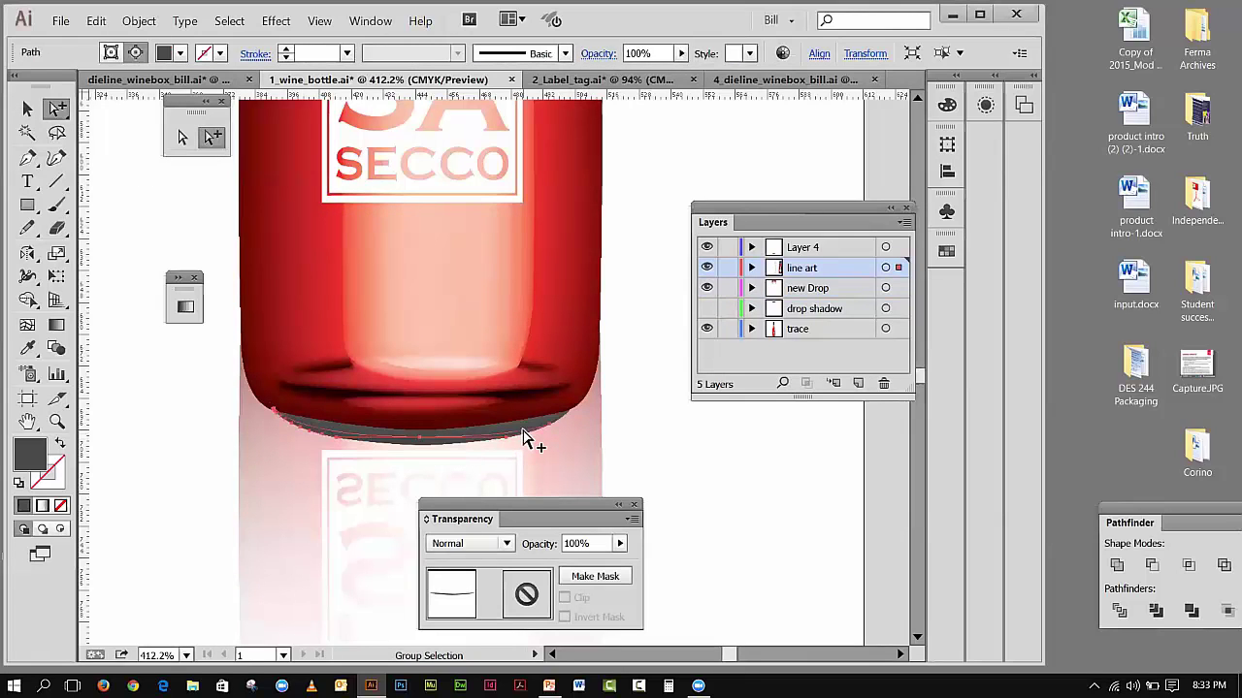
left_click(720, 448)
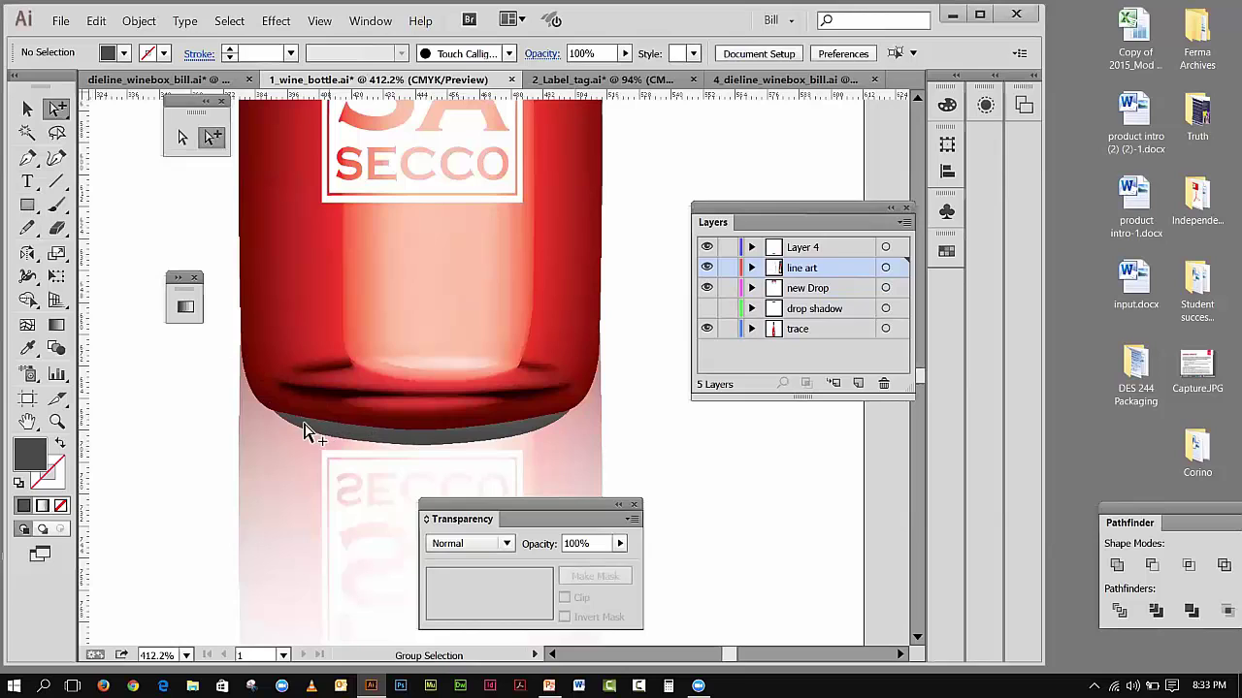
- Draw an ellipse across the bottle's base with a black fill and no stroke
left_click_drag(32, 211, 66, 245)
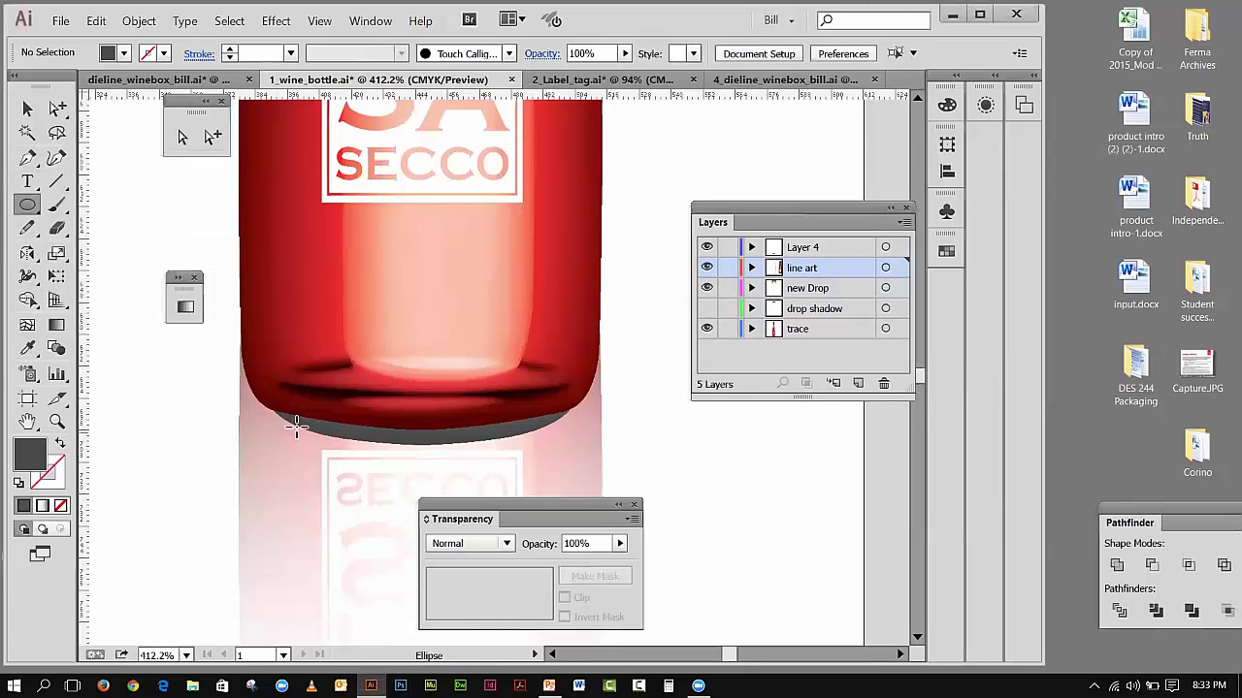
left_click_drag(282, 416, 573, 457)
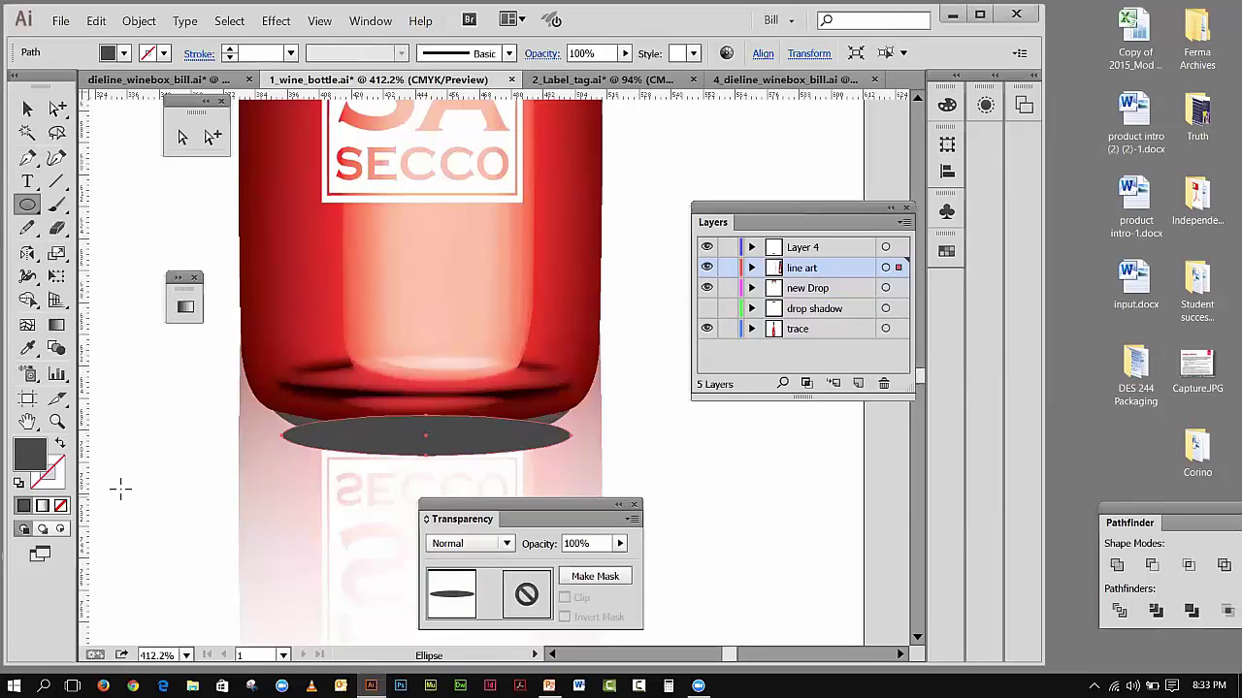
left_click(19, 483)
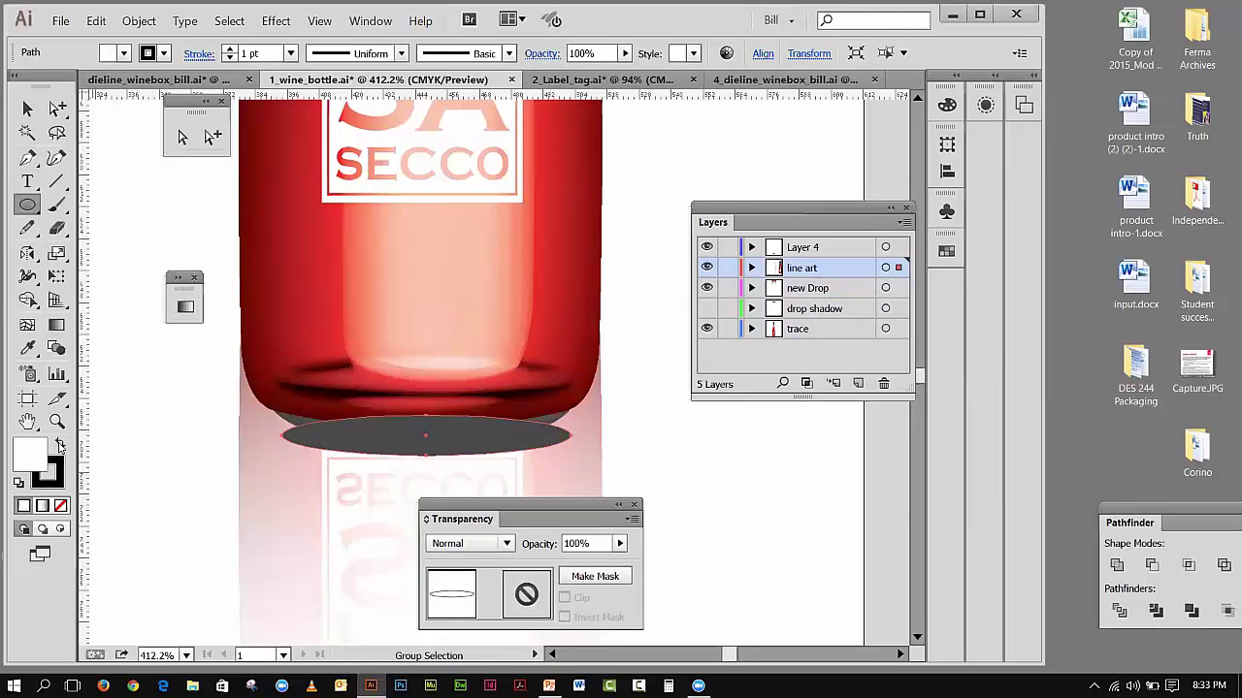
left_click(60, 444)
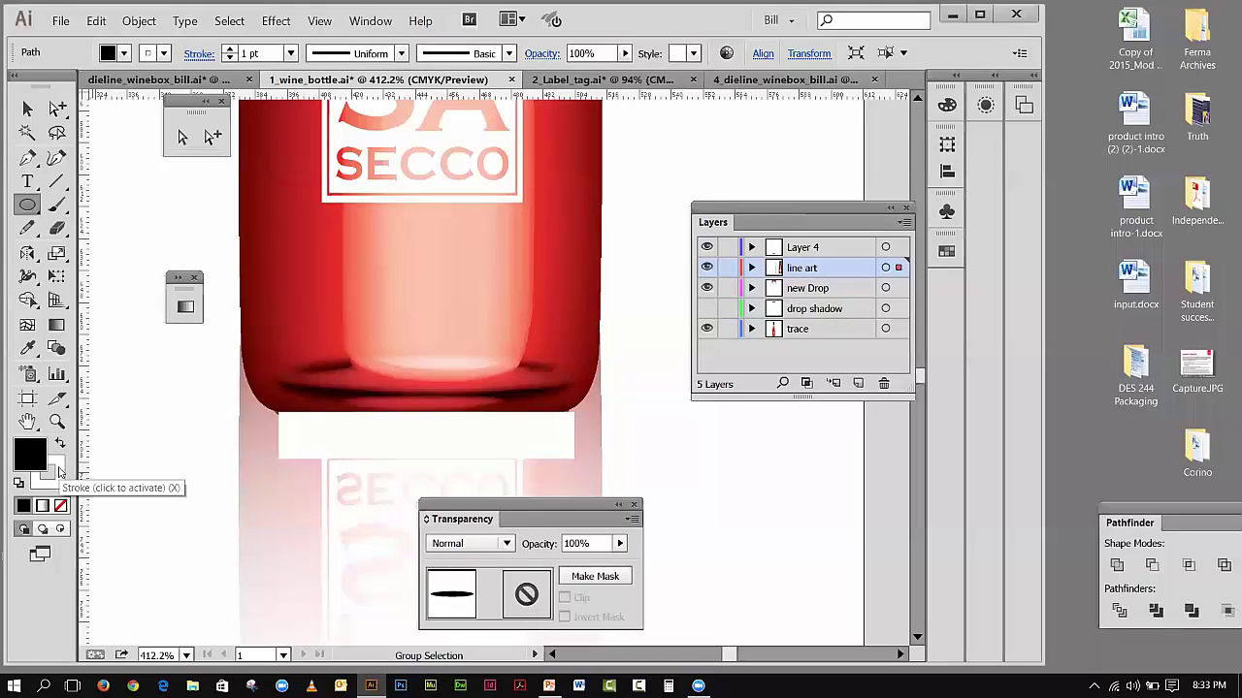
left_click(59, 472)
left_click(60, 506)
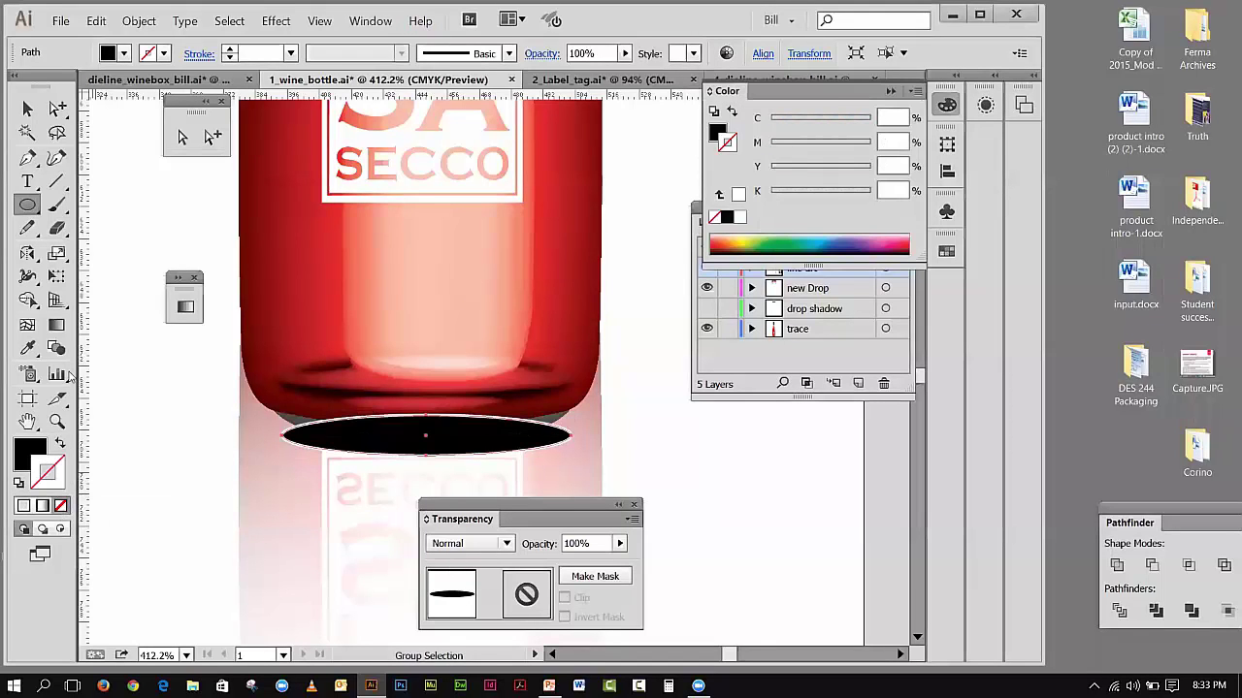
- Copy the black ellipse to the clipboard
left_click(27, 109)
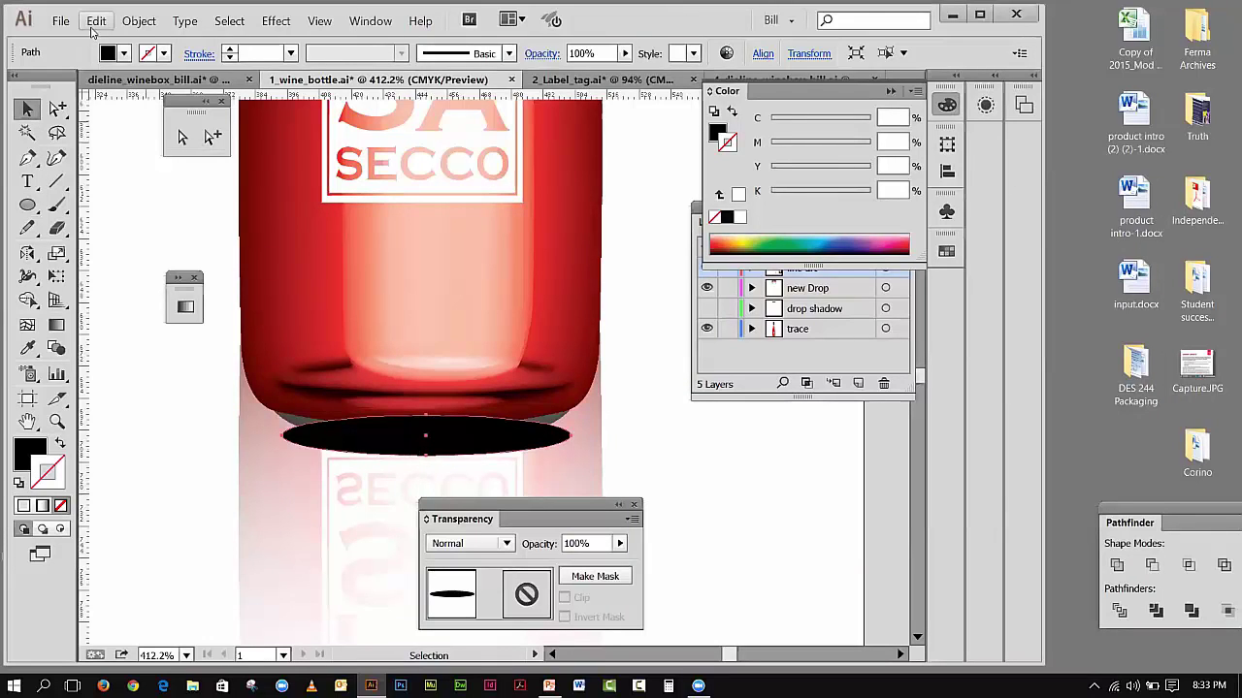
left_click(96, 20)
left_click(112, 82)
left_click(438, 473)
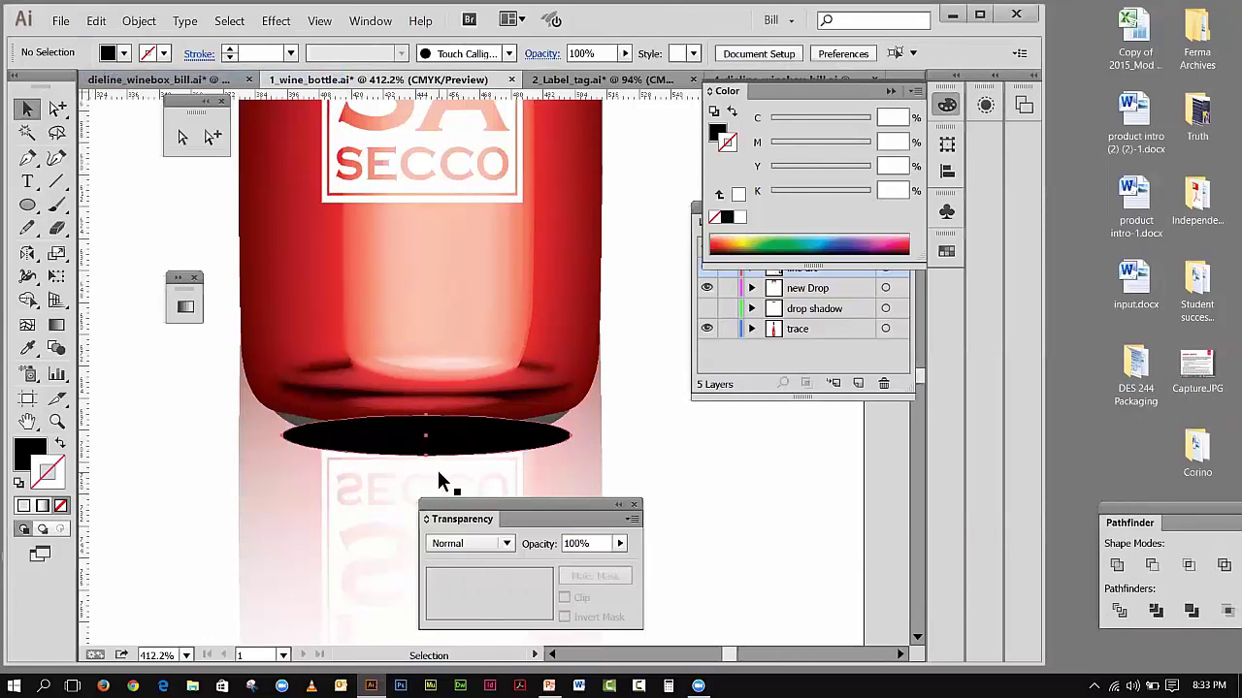
- Lock the Drop layer and paste the ellipse in back behind the bottle
left_click(438, 394)
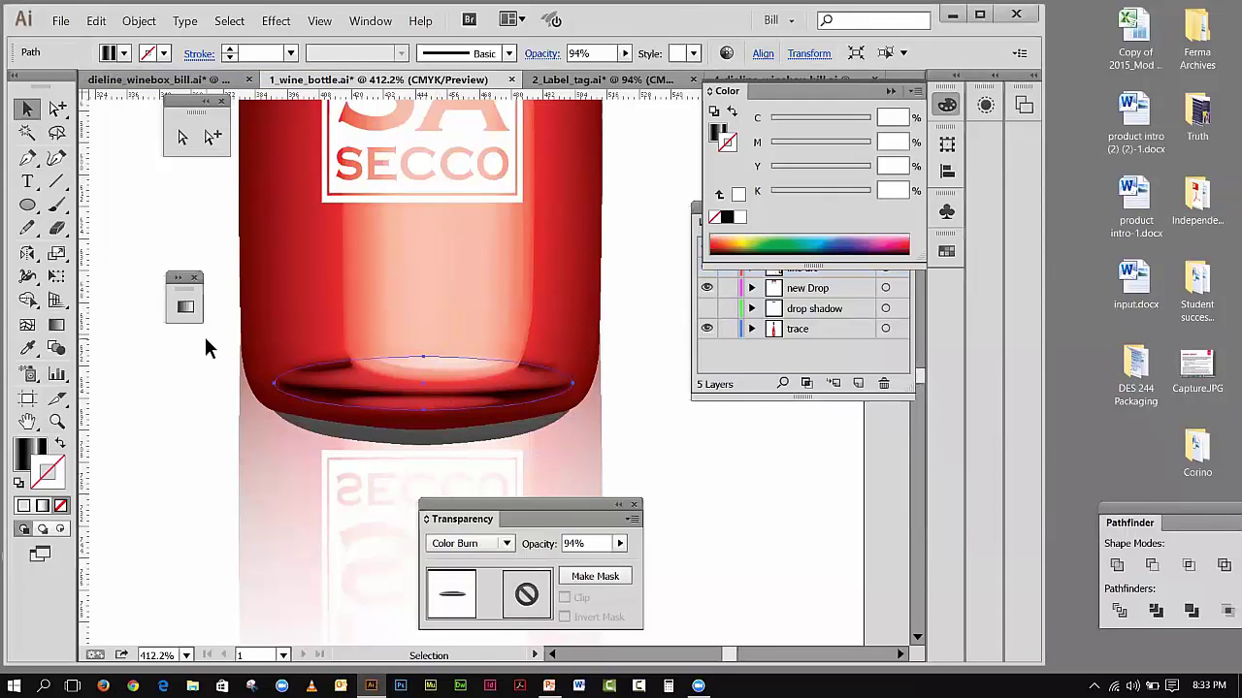
left_click(813, 378)
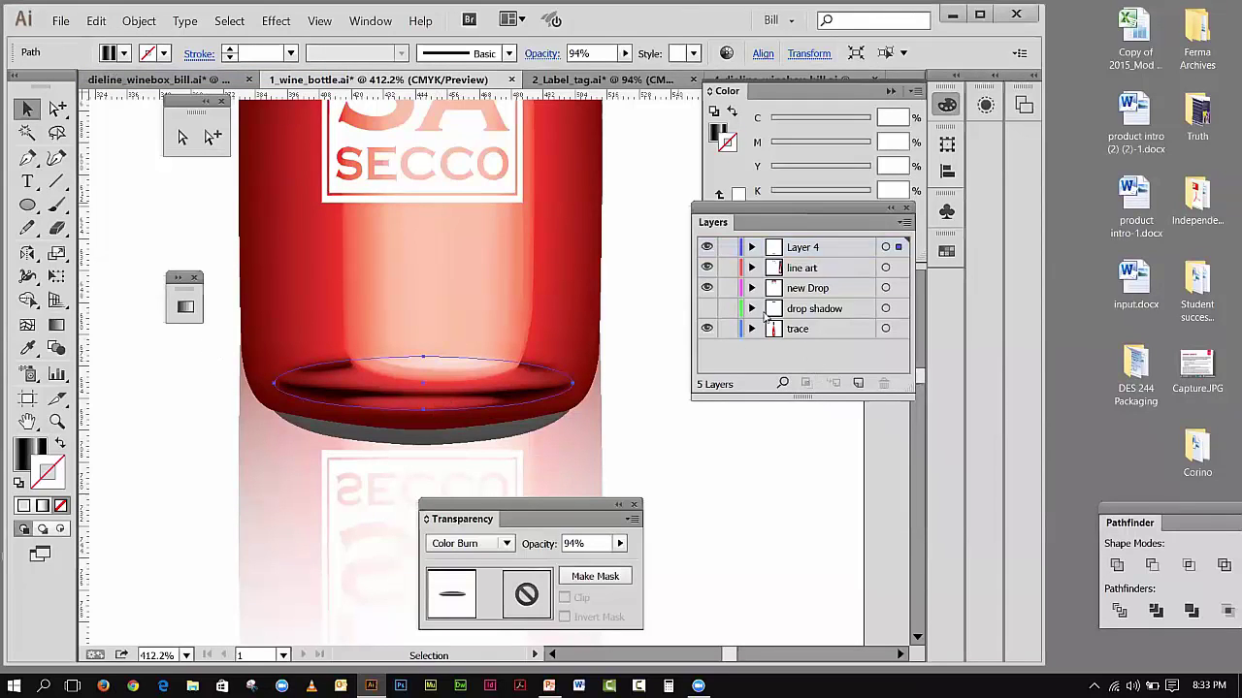
left_click(728, 288)
left_click_drag(155, 357, 659, 467)
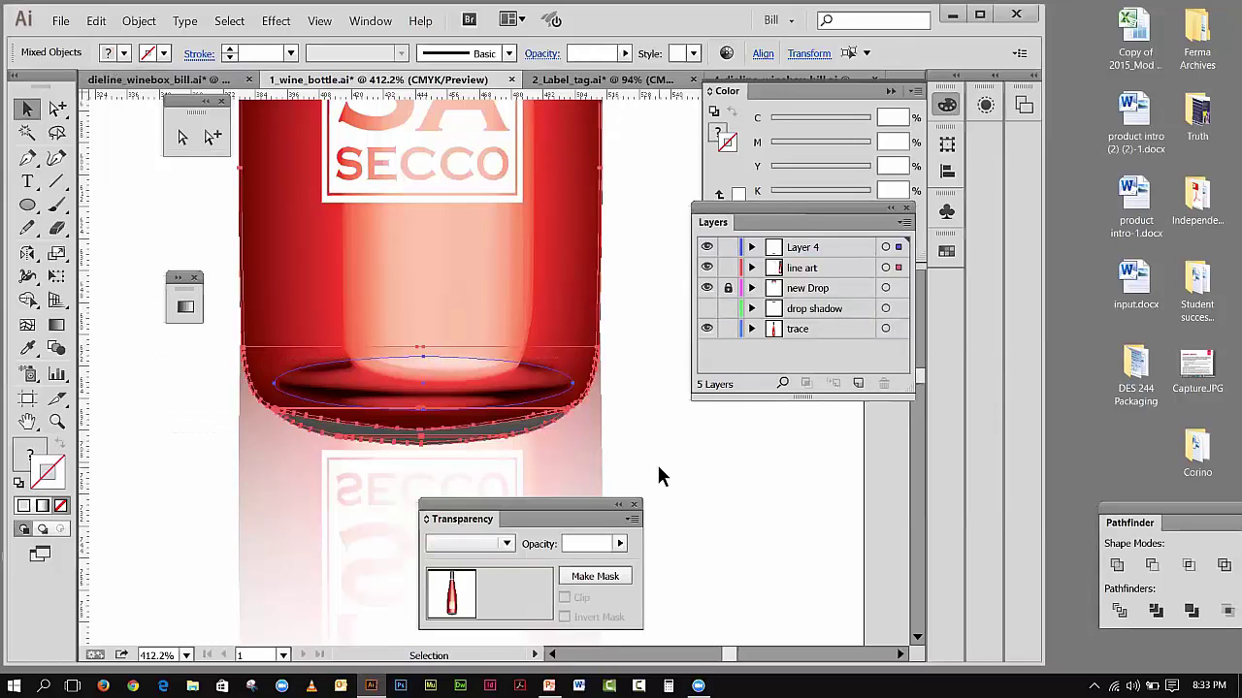
left_click(96, 20)
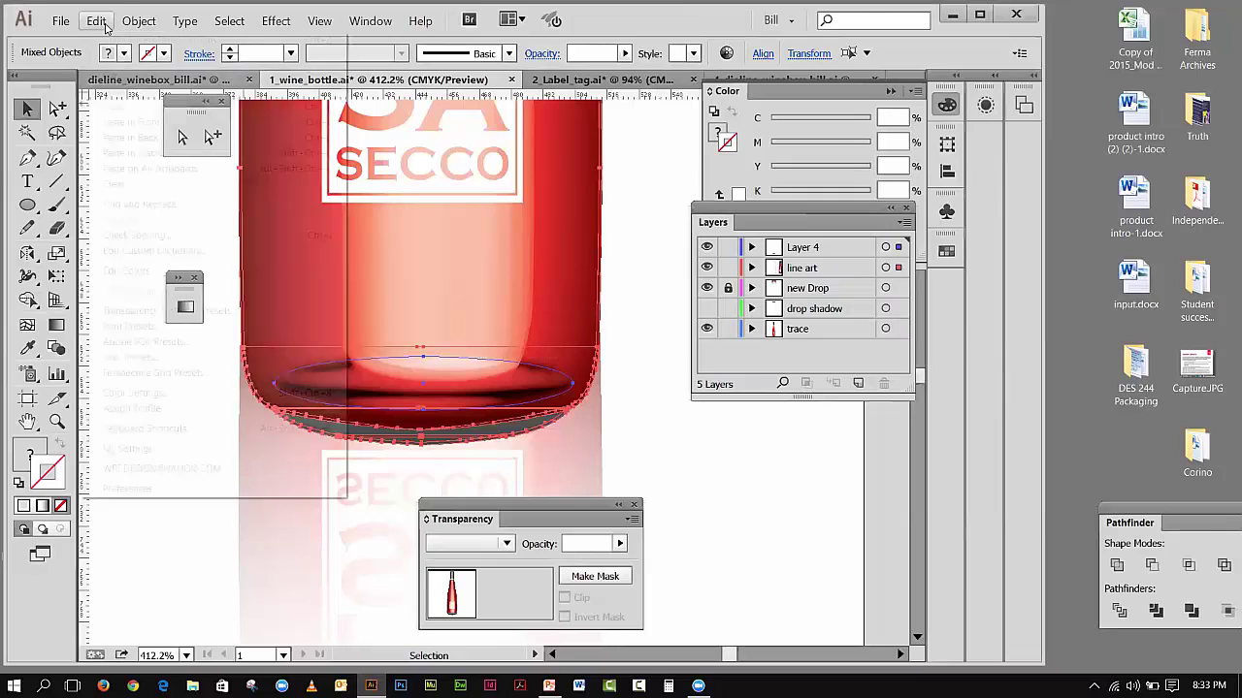
left_click(130, 139)
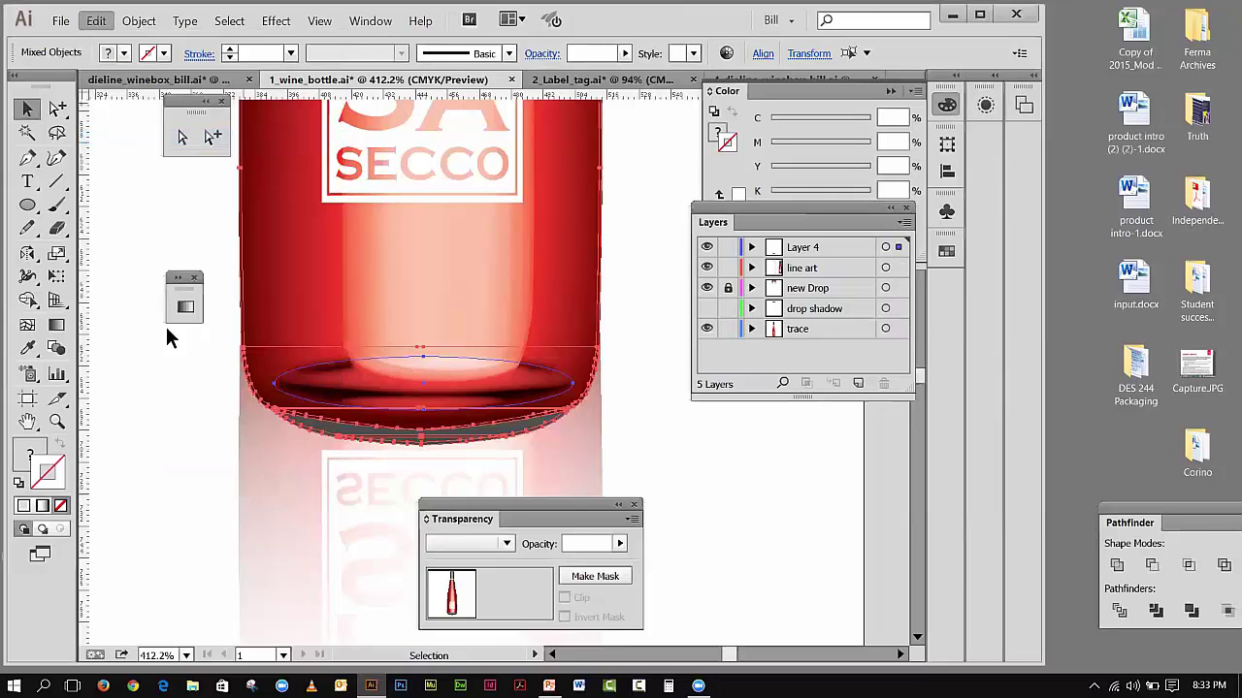
left_click(114, 349)
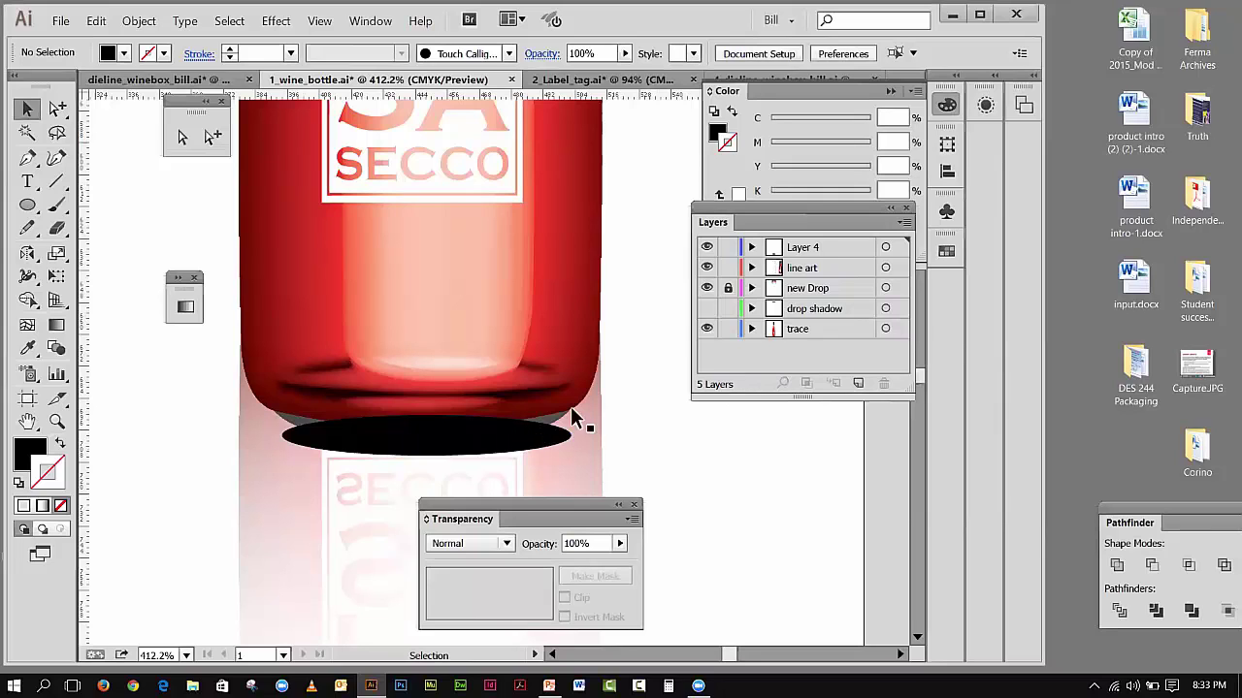
- Move the black ellipse into the line art layer, cutting and pasting it in front
left_click(515, 444)
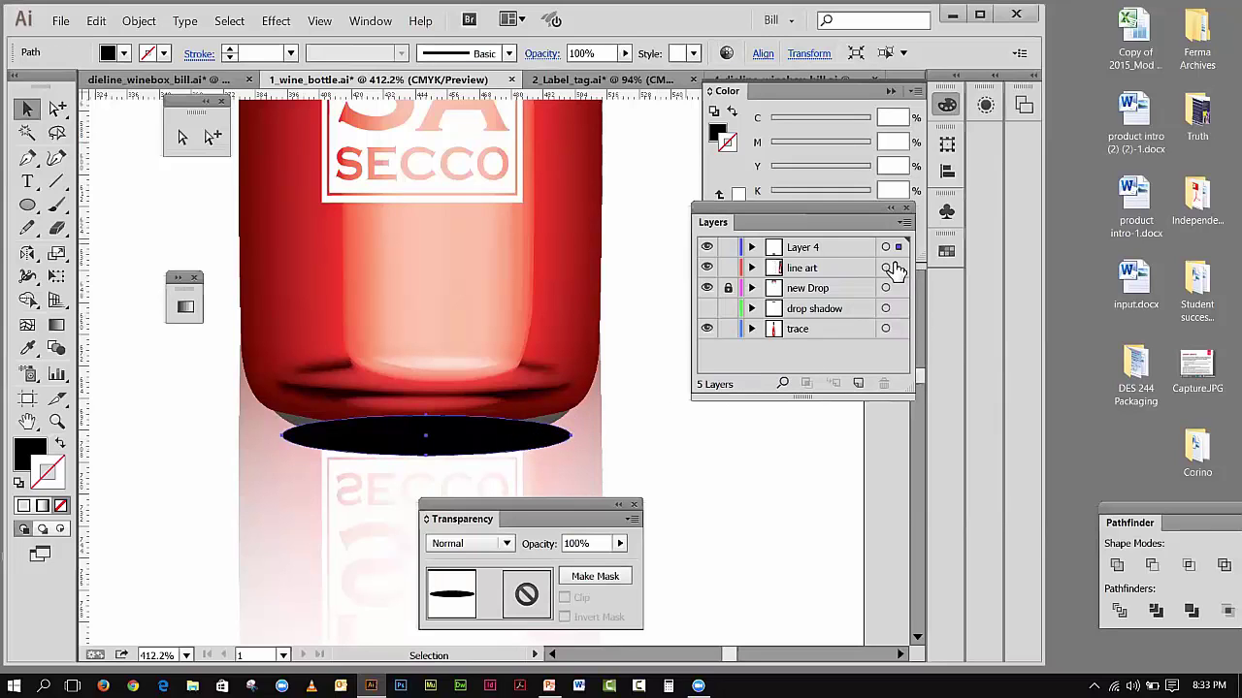
left_click_drag(898, 248, 910, 281)
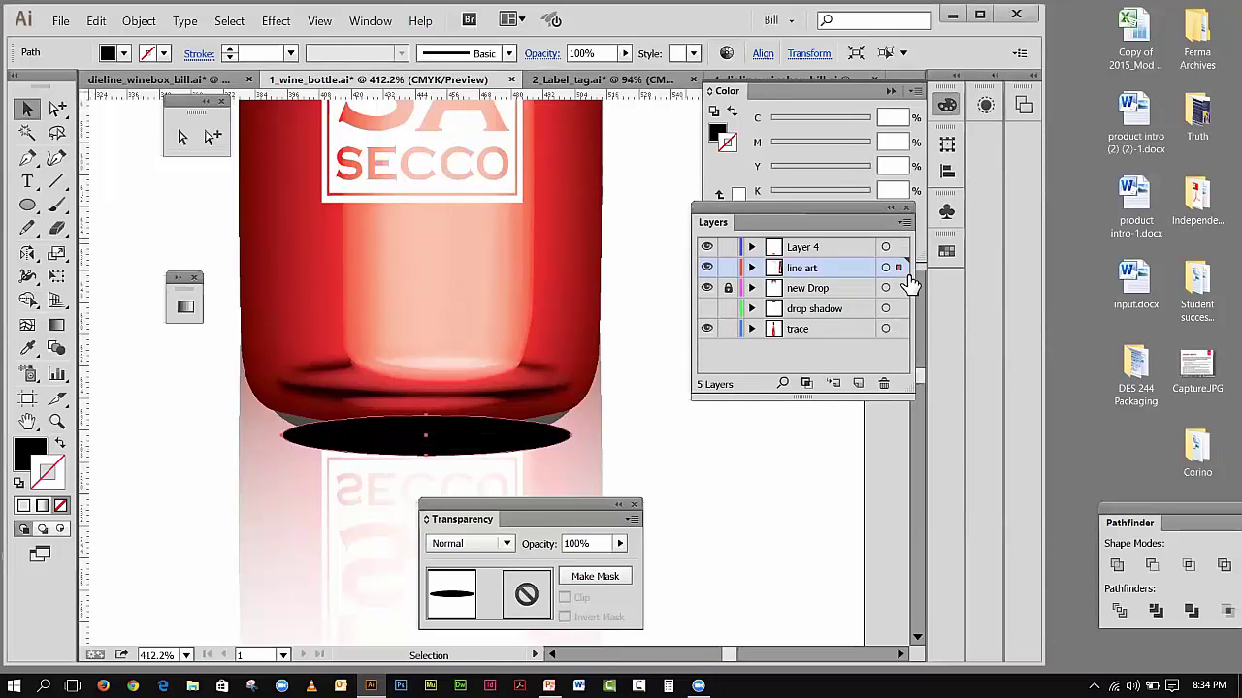
left_click(97, 20)
left_click(200, 189)
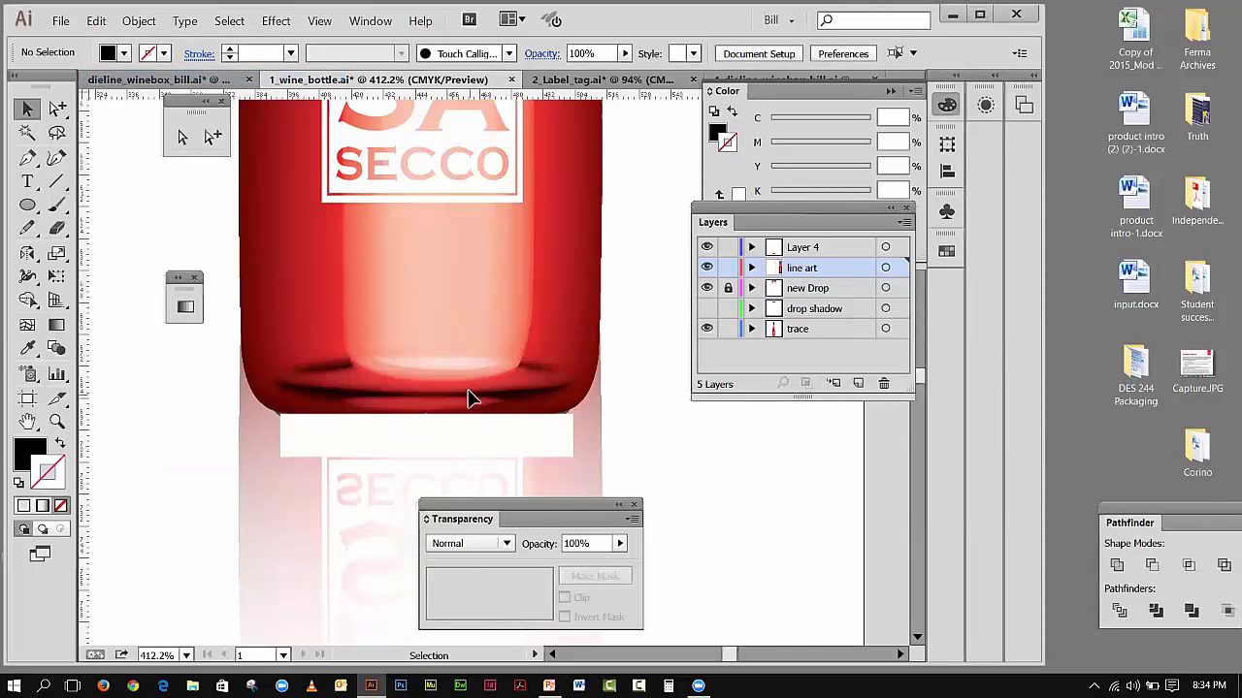
key("ctrl+f")
- Move the bottle-base art to line art and paste the ellipse behind it
left_click_drag(160, 342, 657, 436)
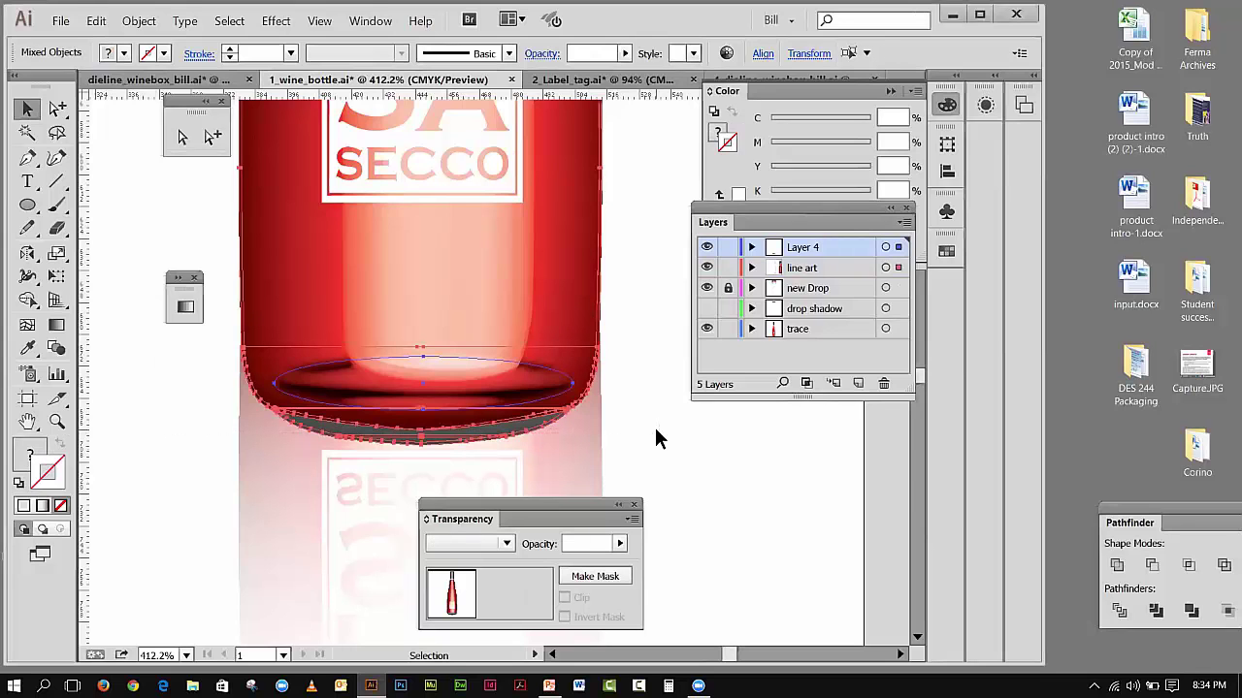
left_click(96, 20)
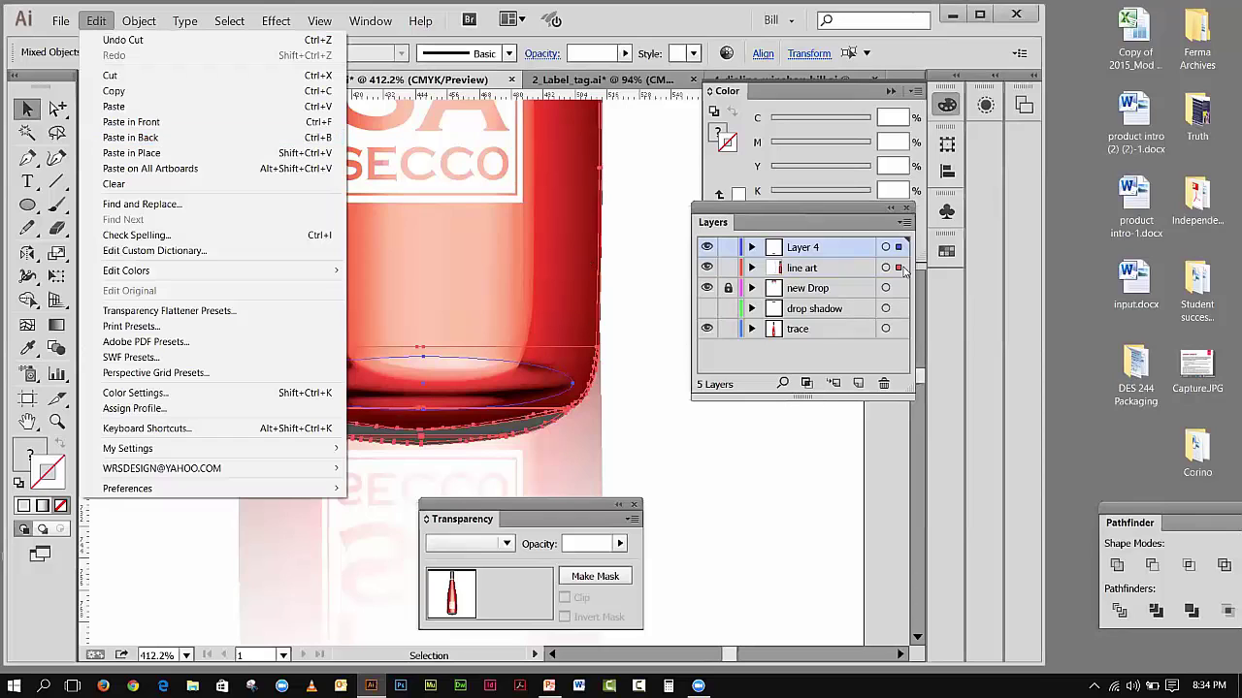
left_click(898, 252)
left_click_drag(896, 250, 903, 277)
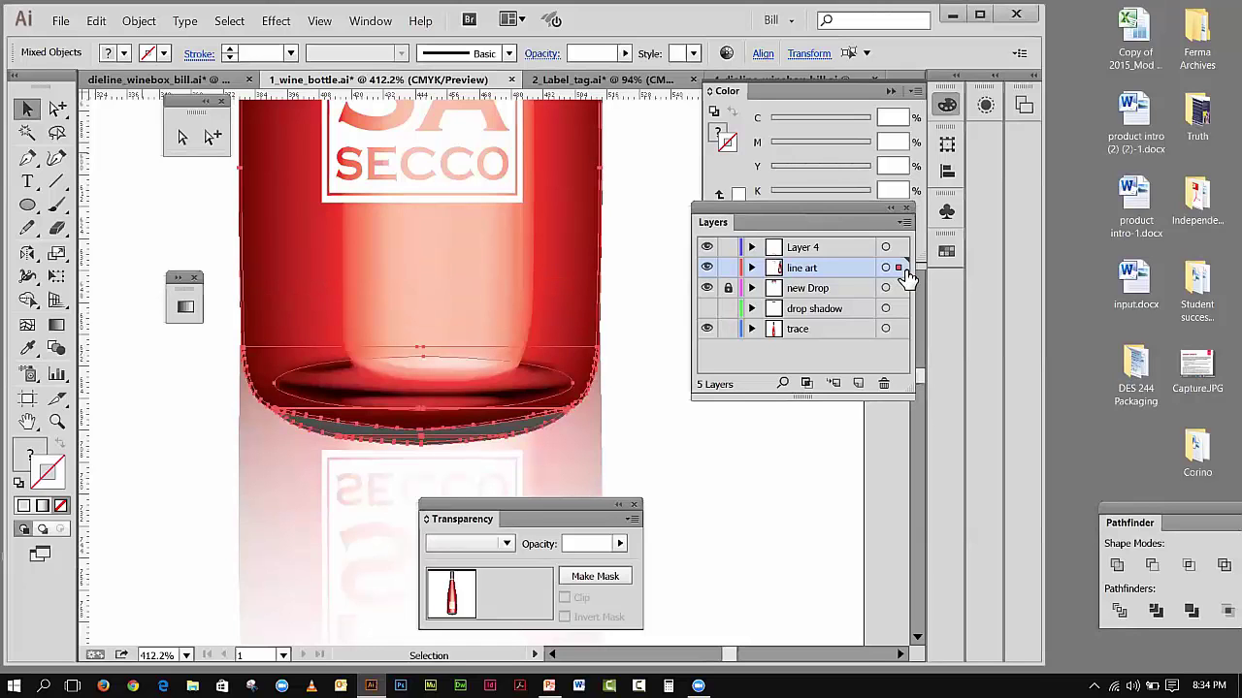
left_click(96, 20)
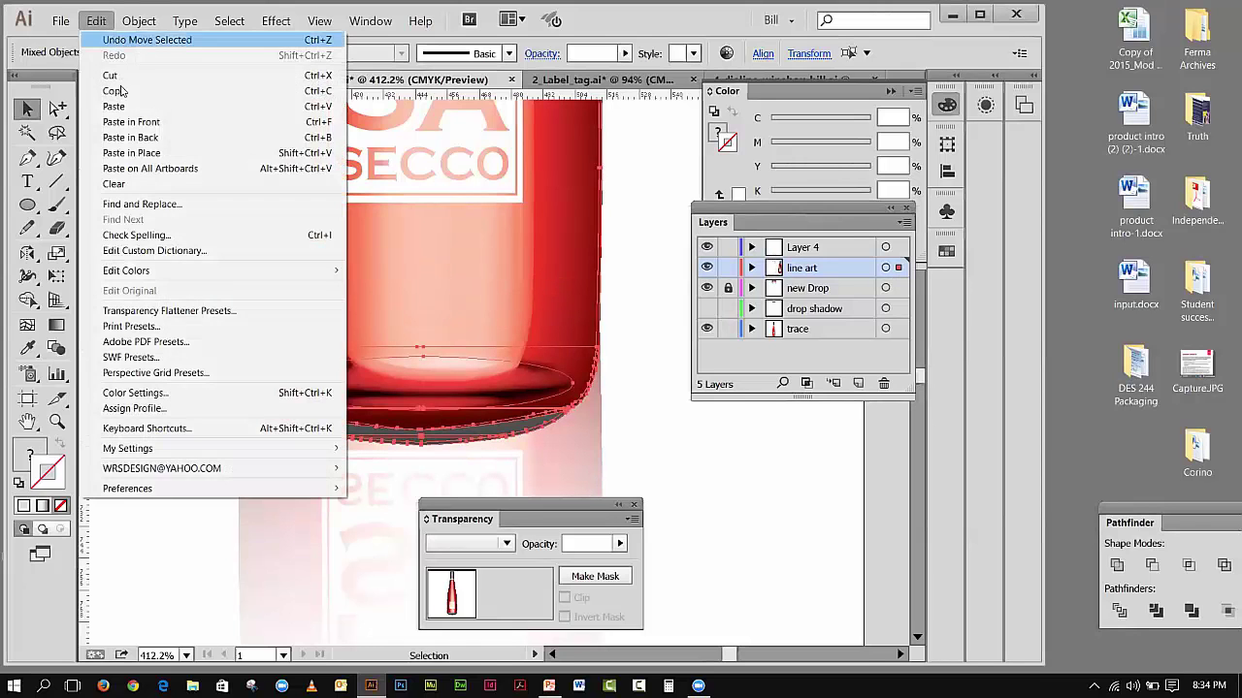
left_click(126, 138)
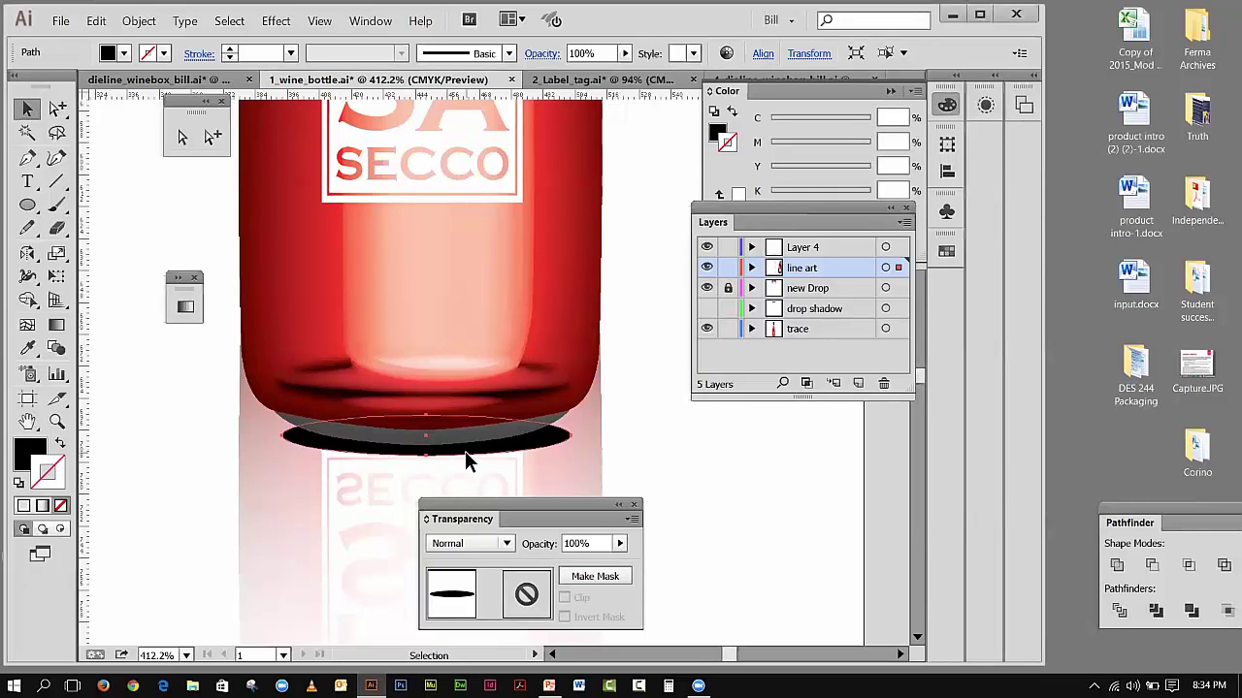
key("ctrl+shift+e")
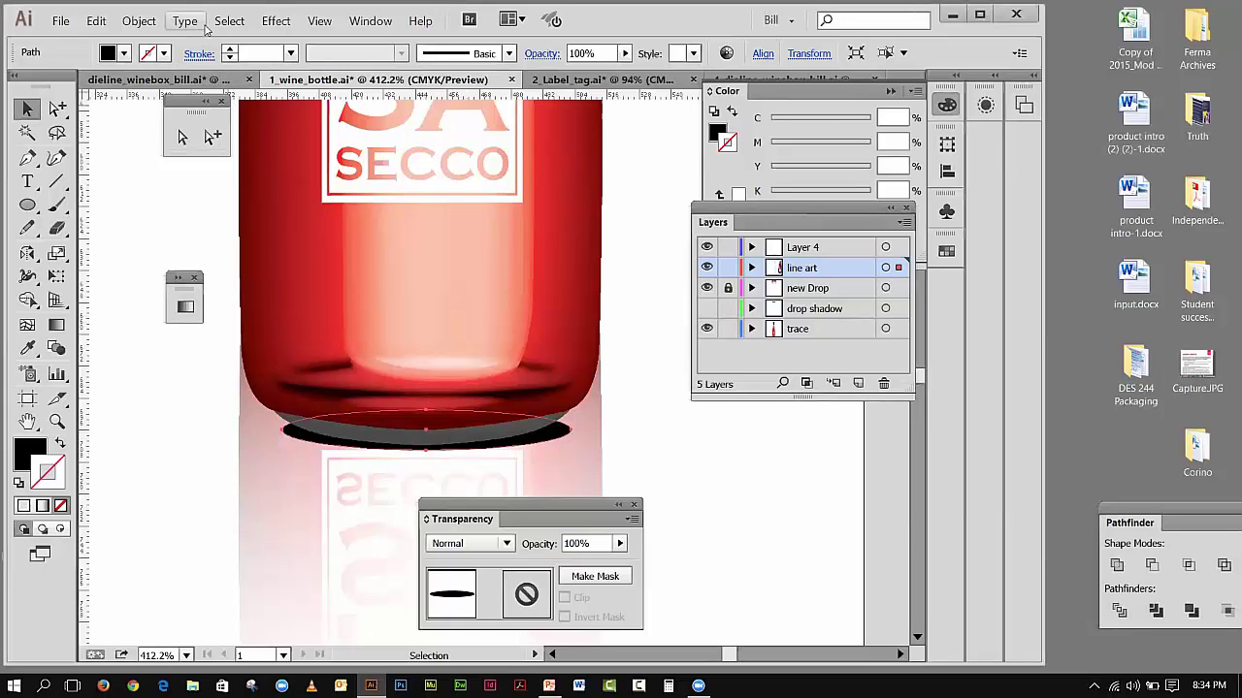
- Apply a Gaussian Blur with a 9.3-pixel radius to the shadow ellipse
left_click(263, 24)
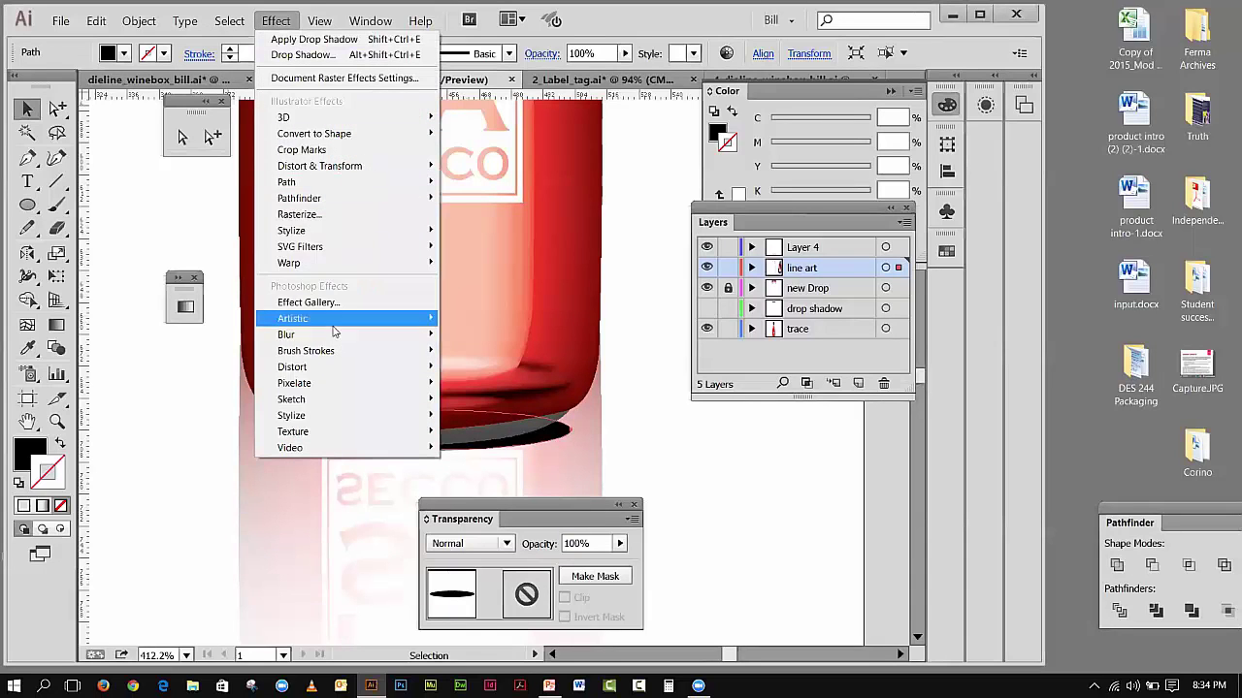
mouse_move(332, 339)
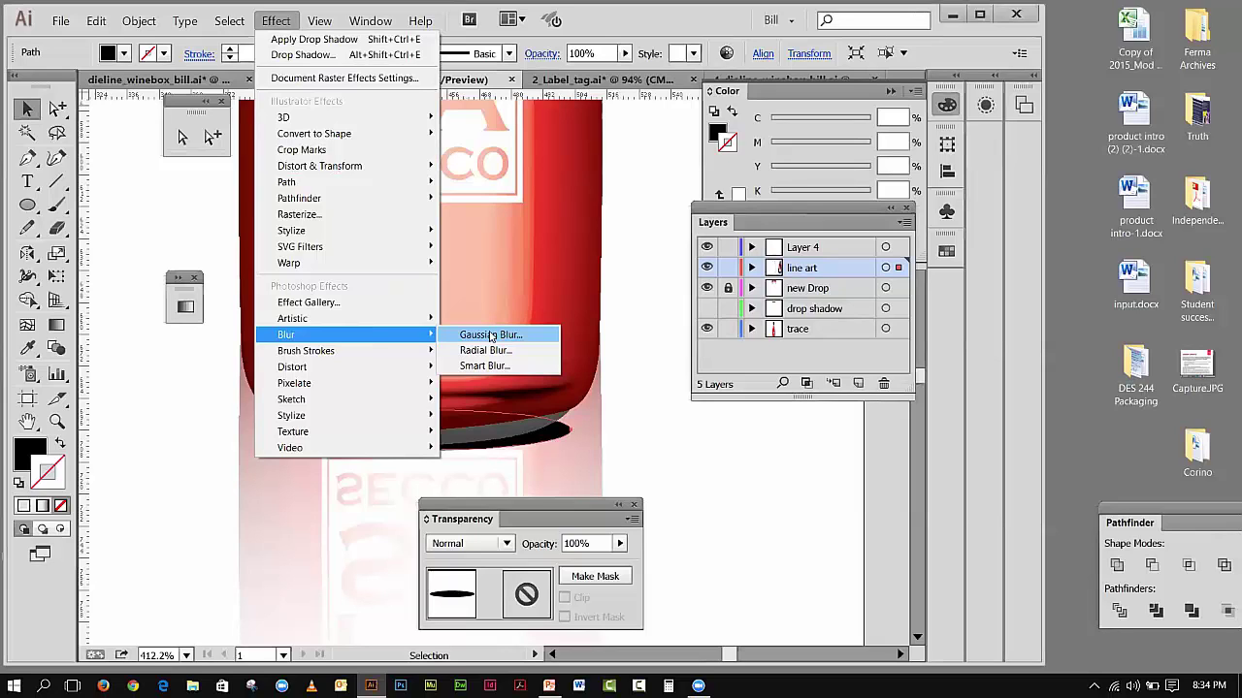
left_click(491, 334)
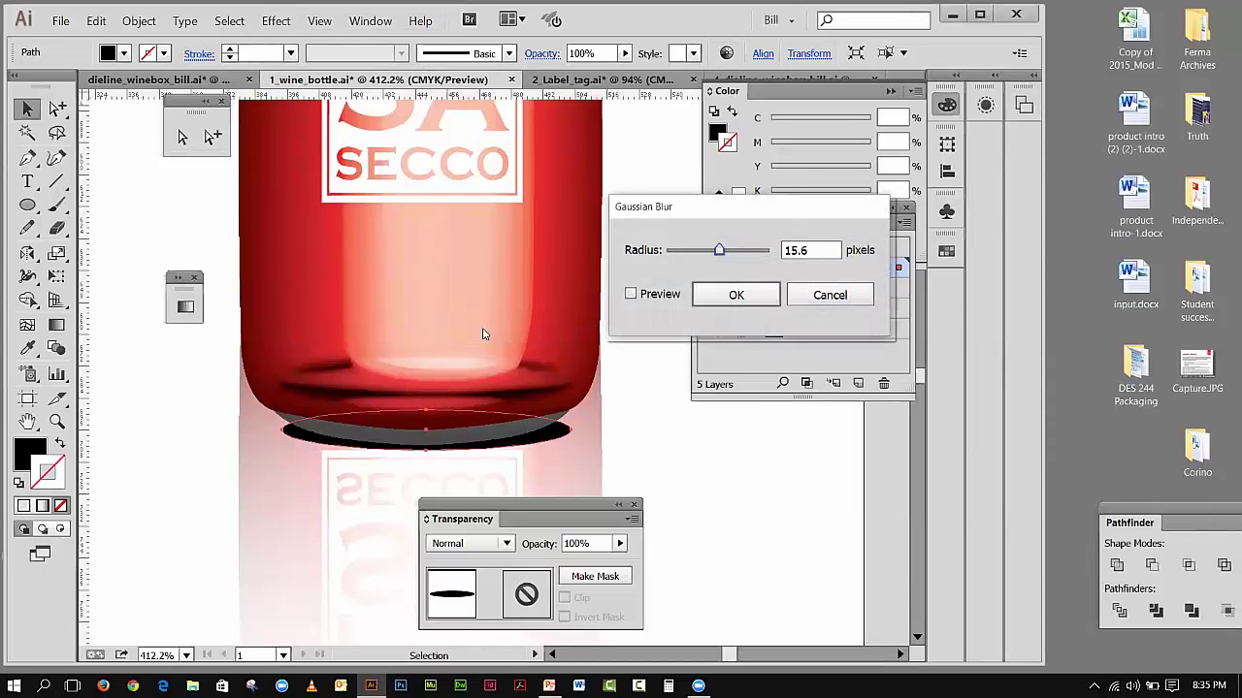
left_click_drag(628, 214, 693, 242)
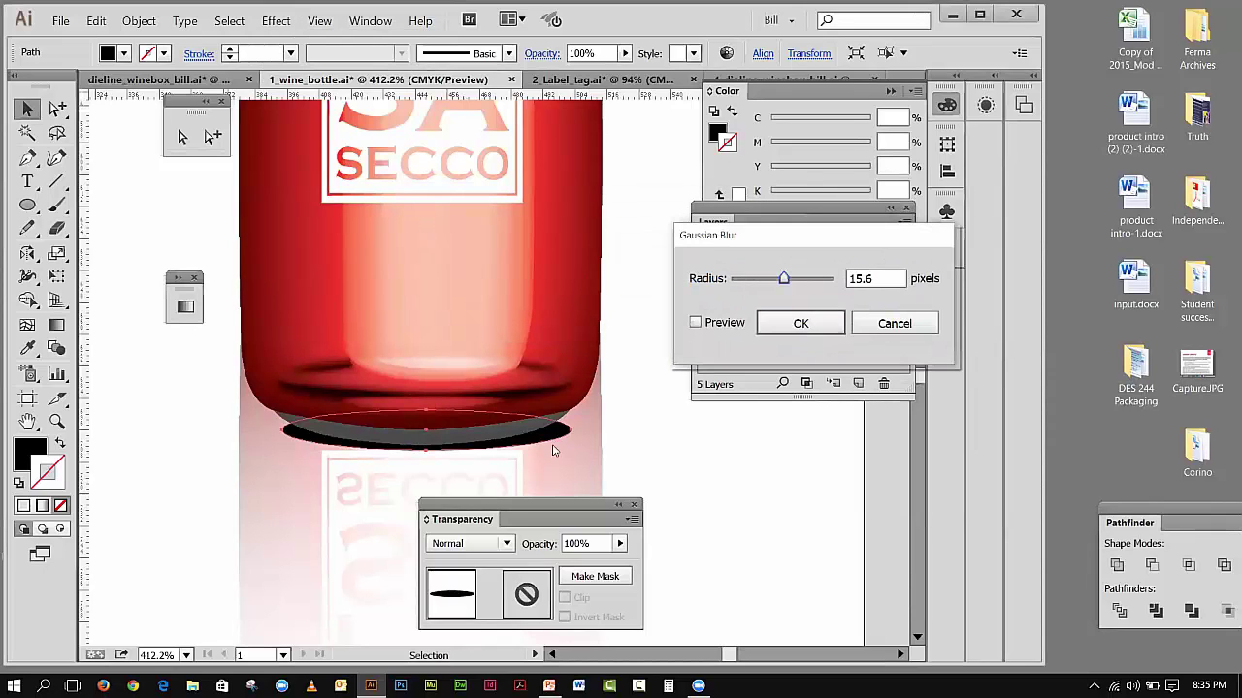
left_click(696, 323)
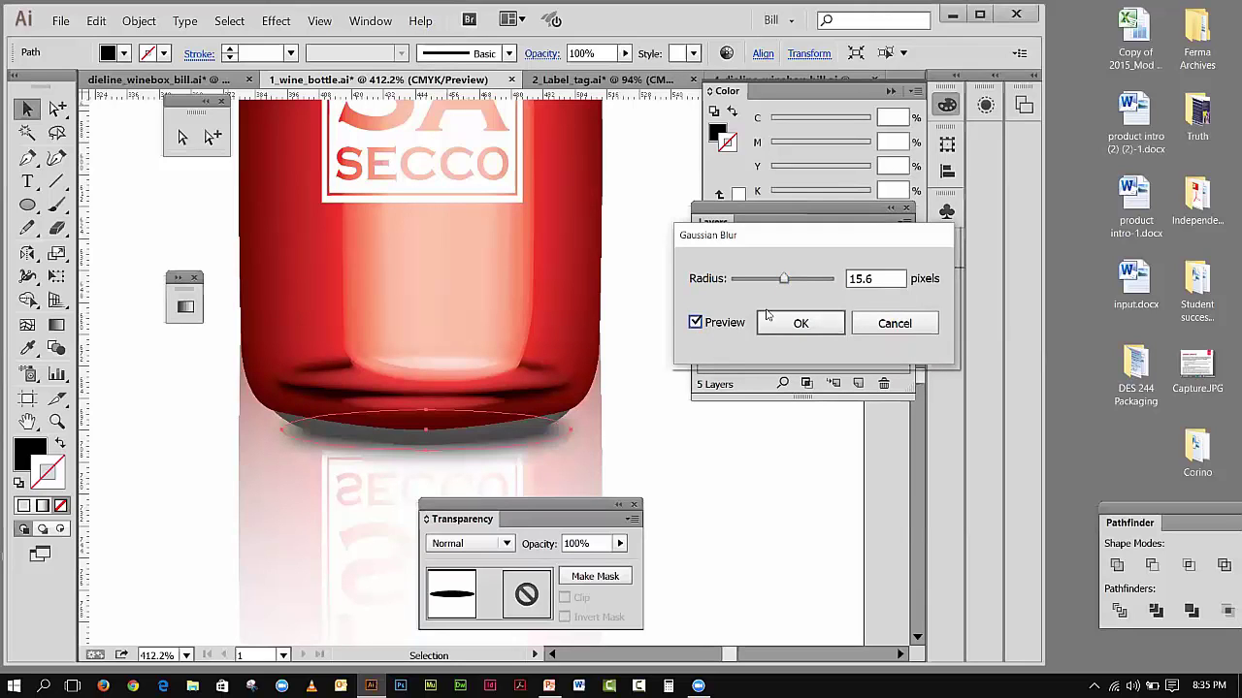
left_click_drag(786, 283, 780, 283)
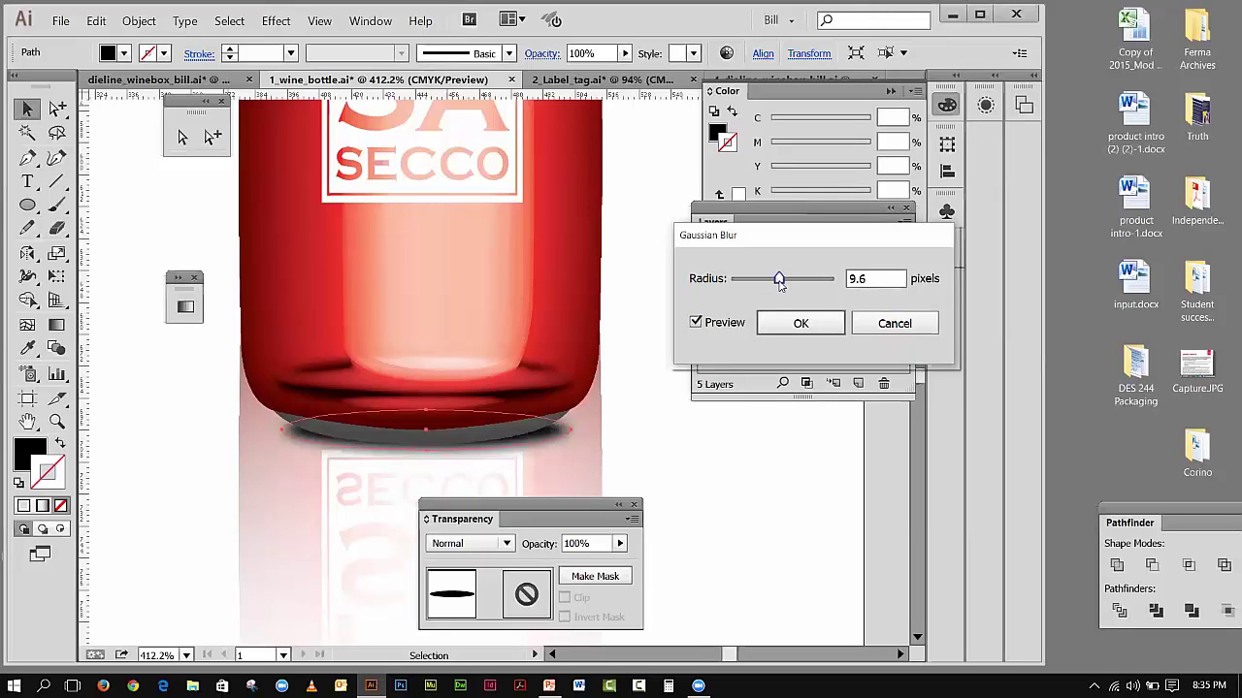
left_click_drag(780, 282, 777, 283)
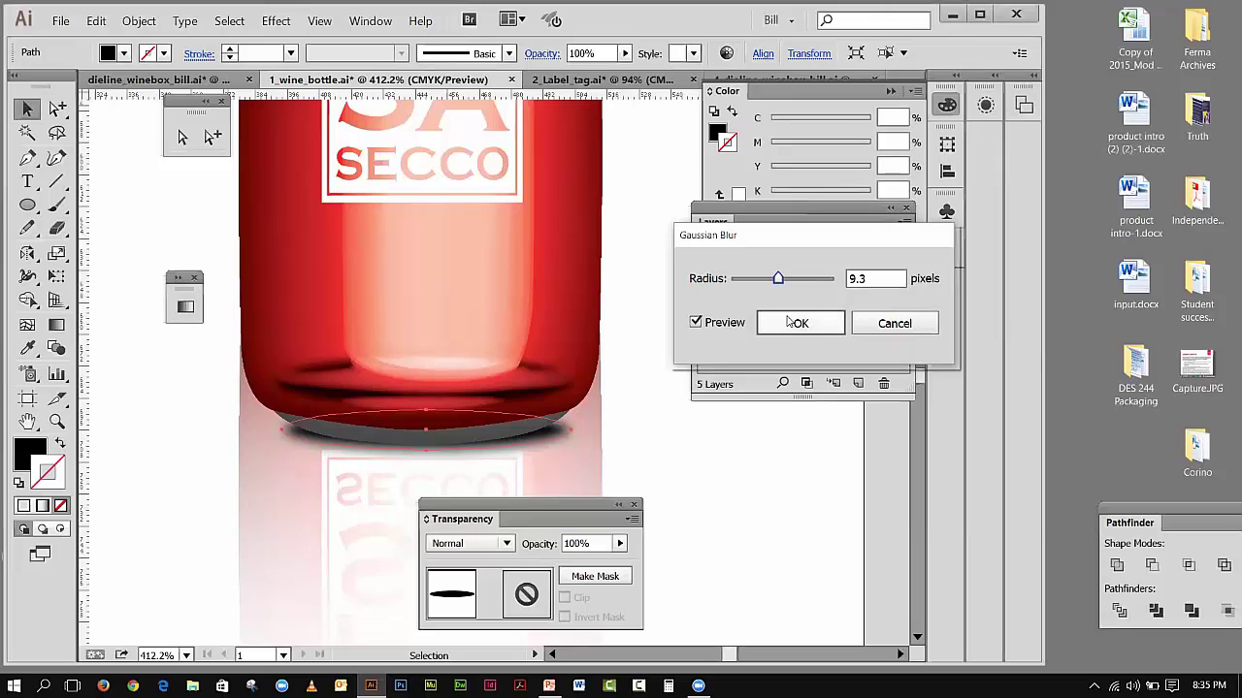
left_click(792, 323)
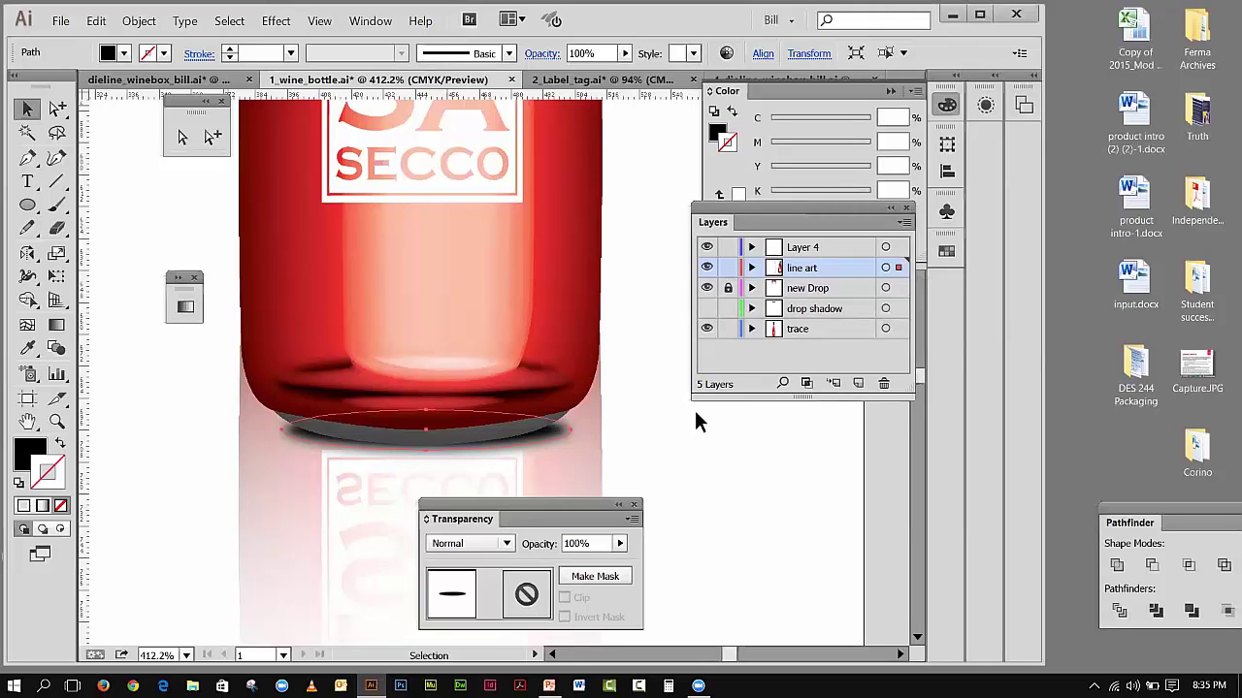
- Try the Multiply blend mode on the shadow, then undo the recent changes
left_click(506, 544)
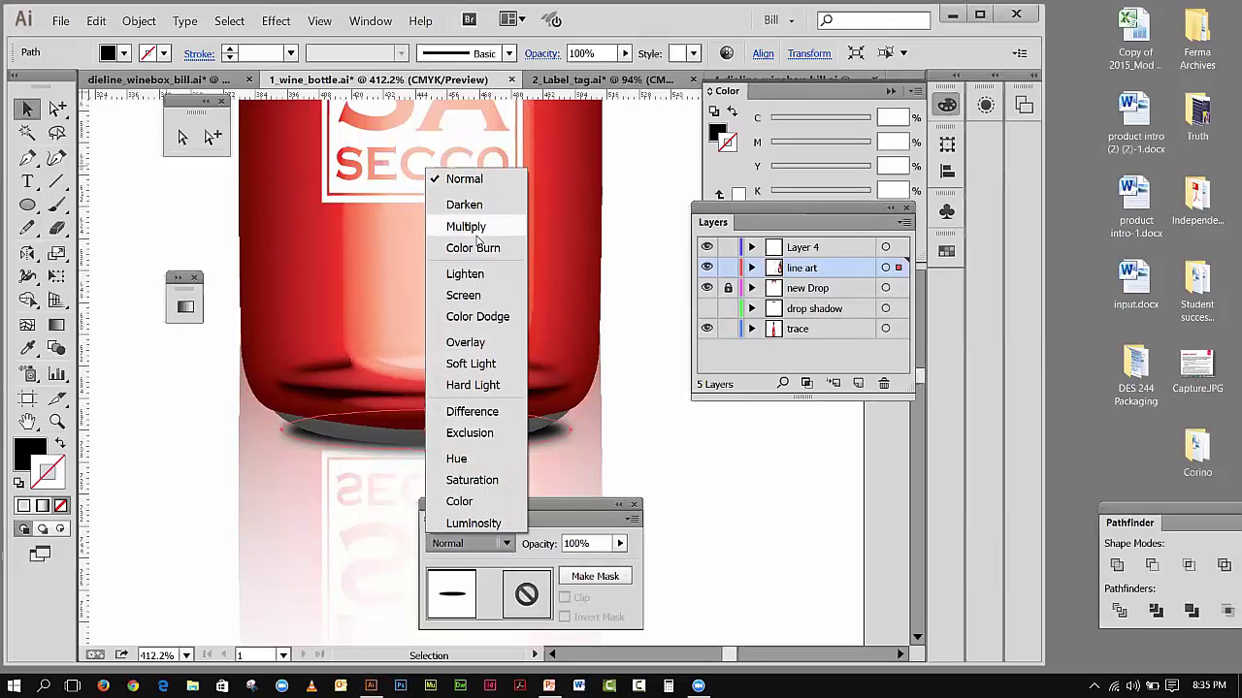
key("Escape")
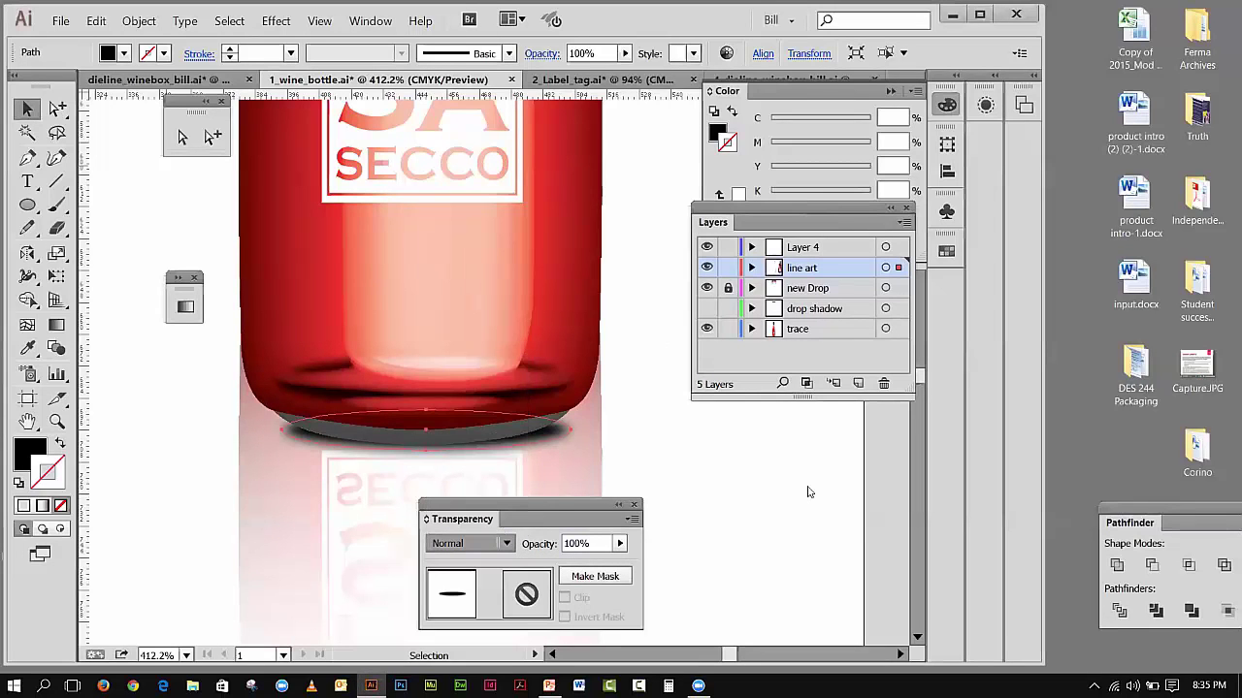
key("Down")
key("Down")
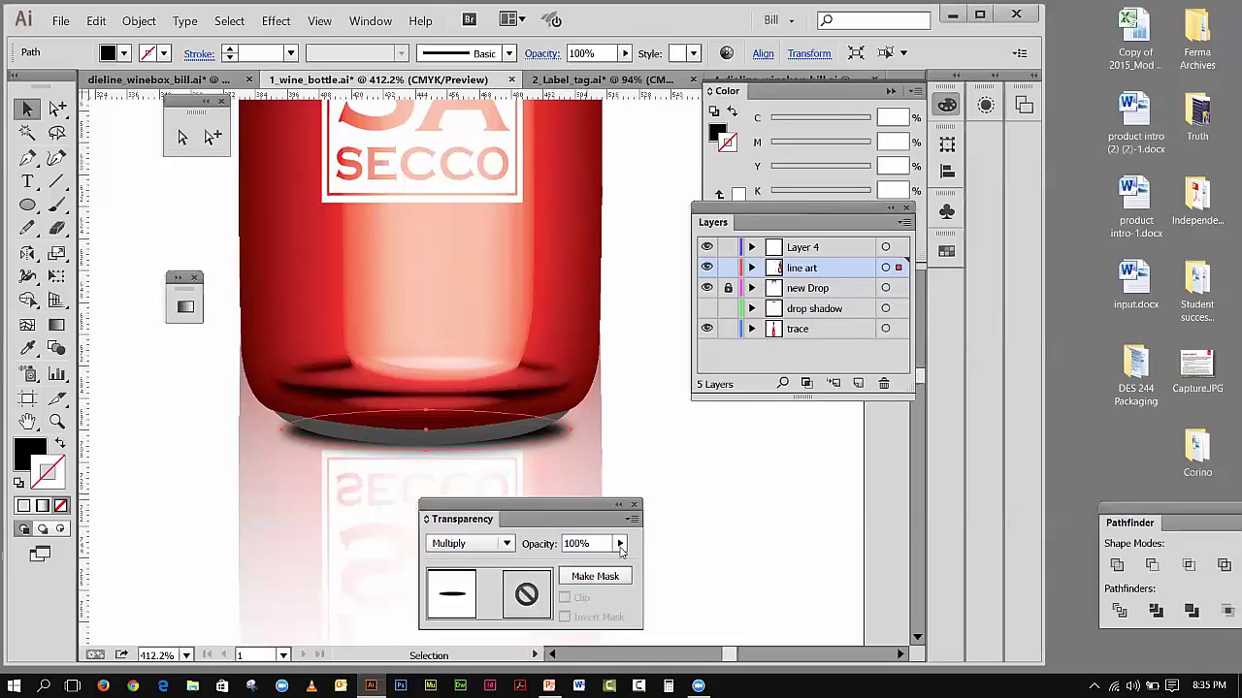
key("ctrl+z")
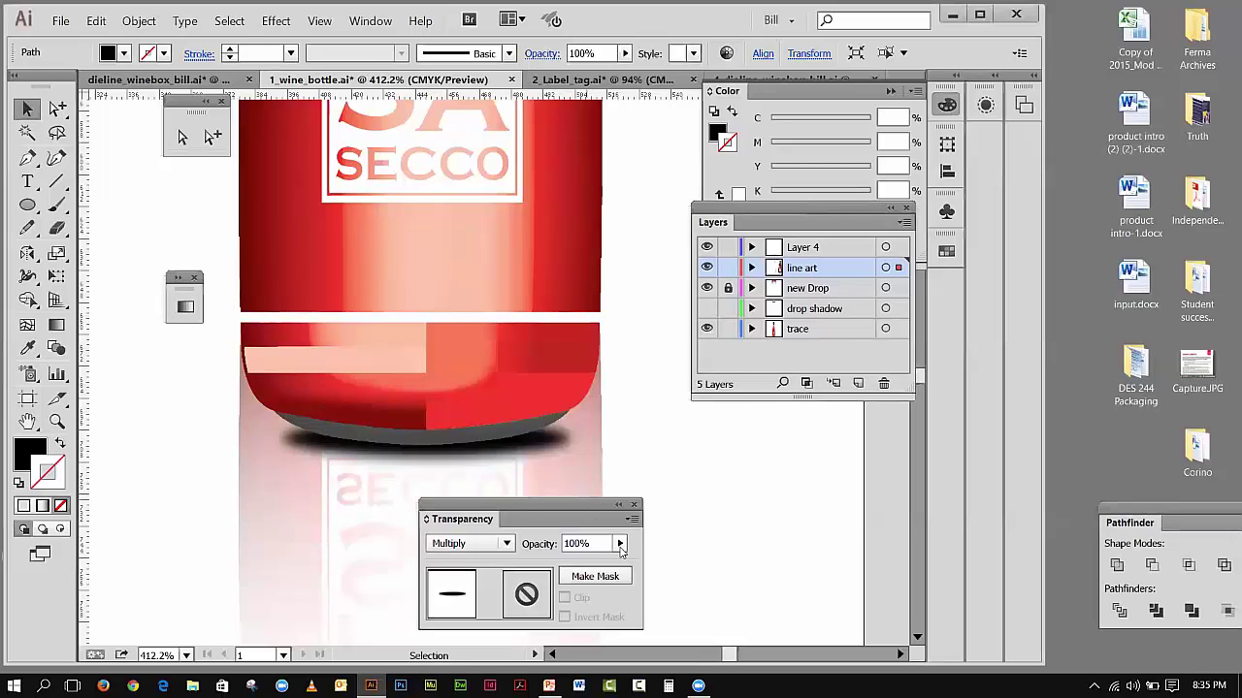
key("ctrl+z")
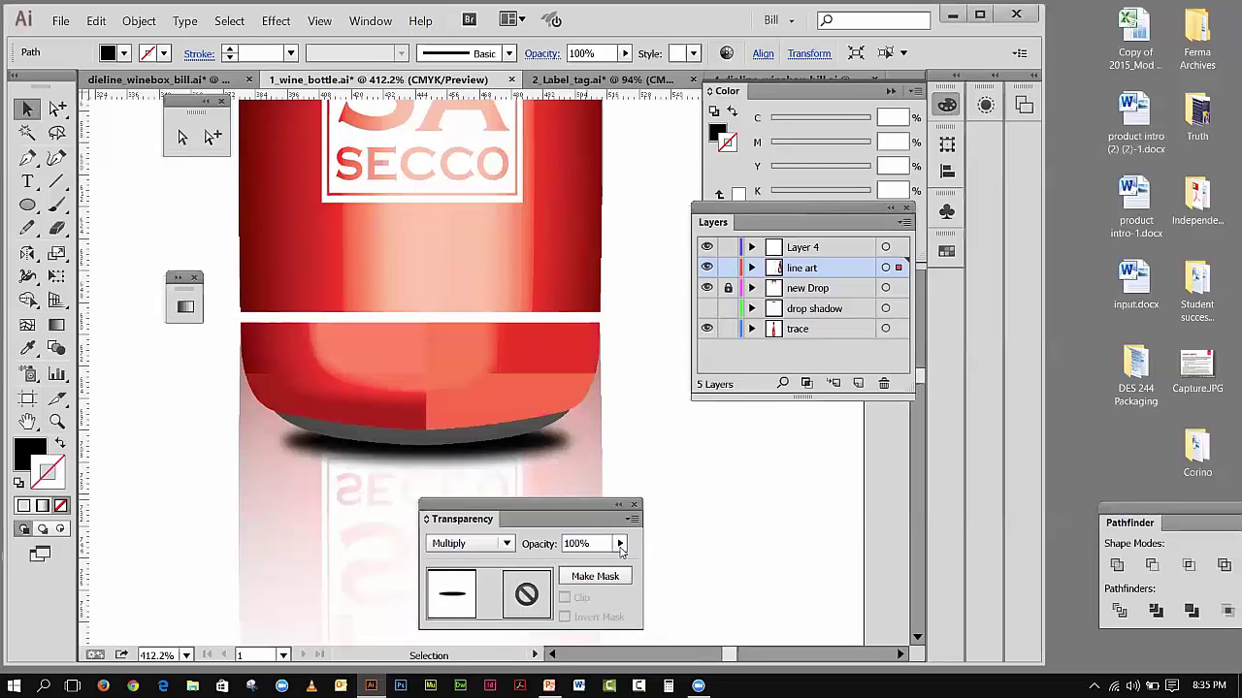
key("ctrl+z")
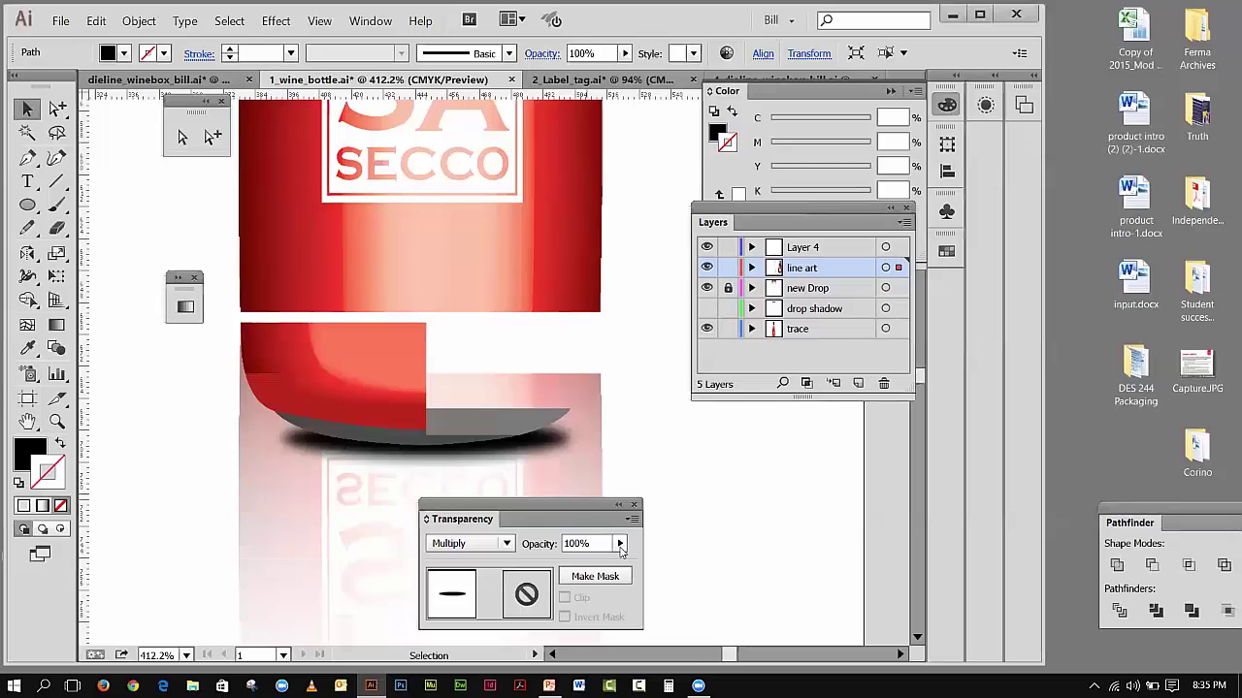
key("ctrl+z")
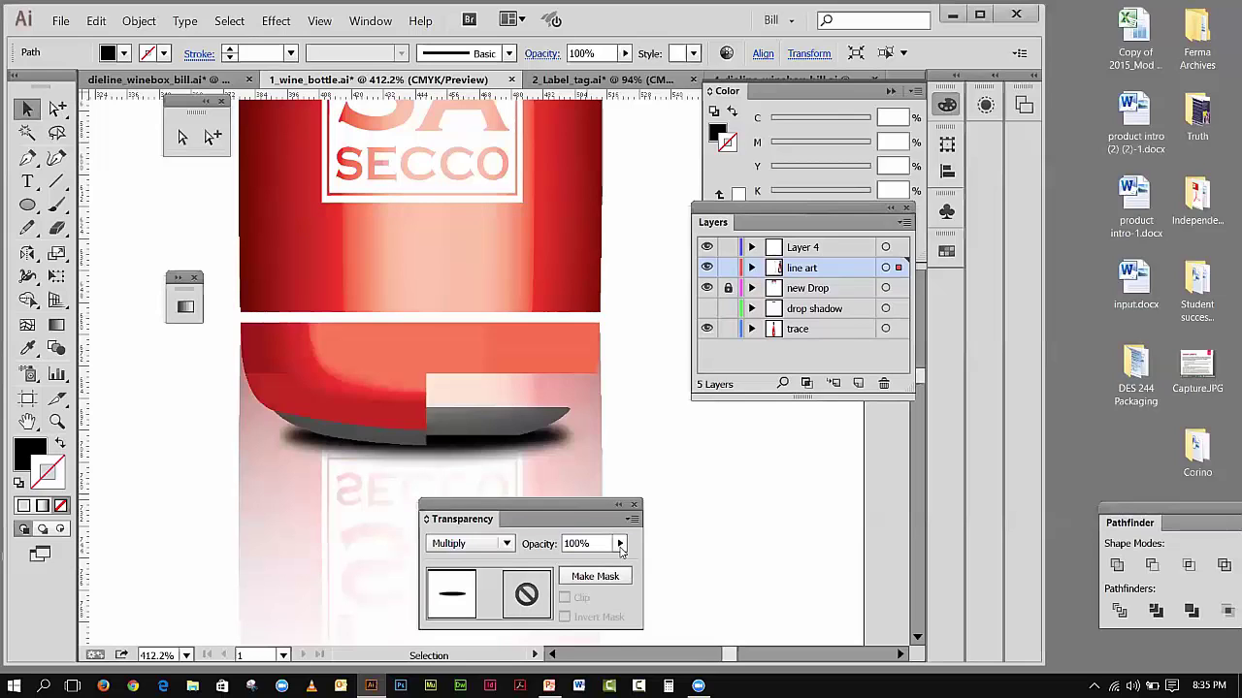
key("ctrl+z")
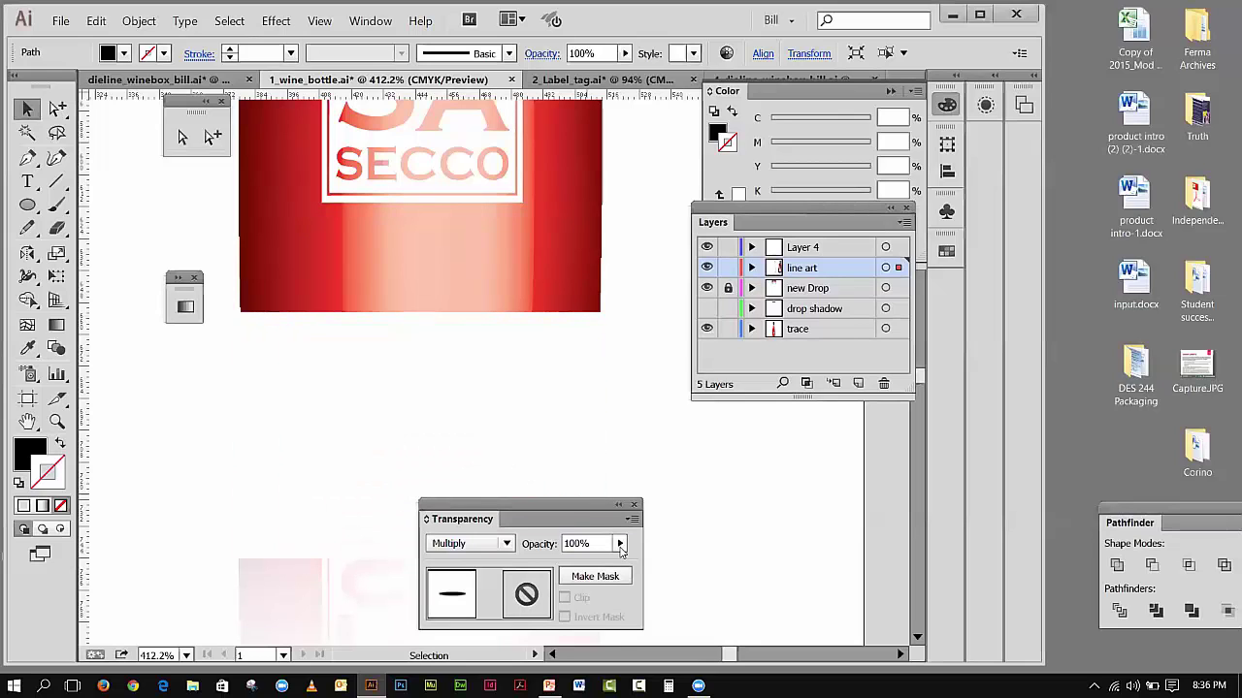
key("ctrl+z")
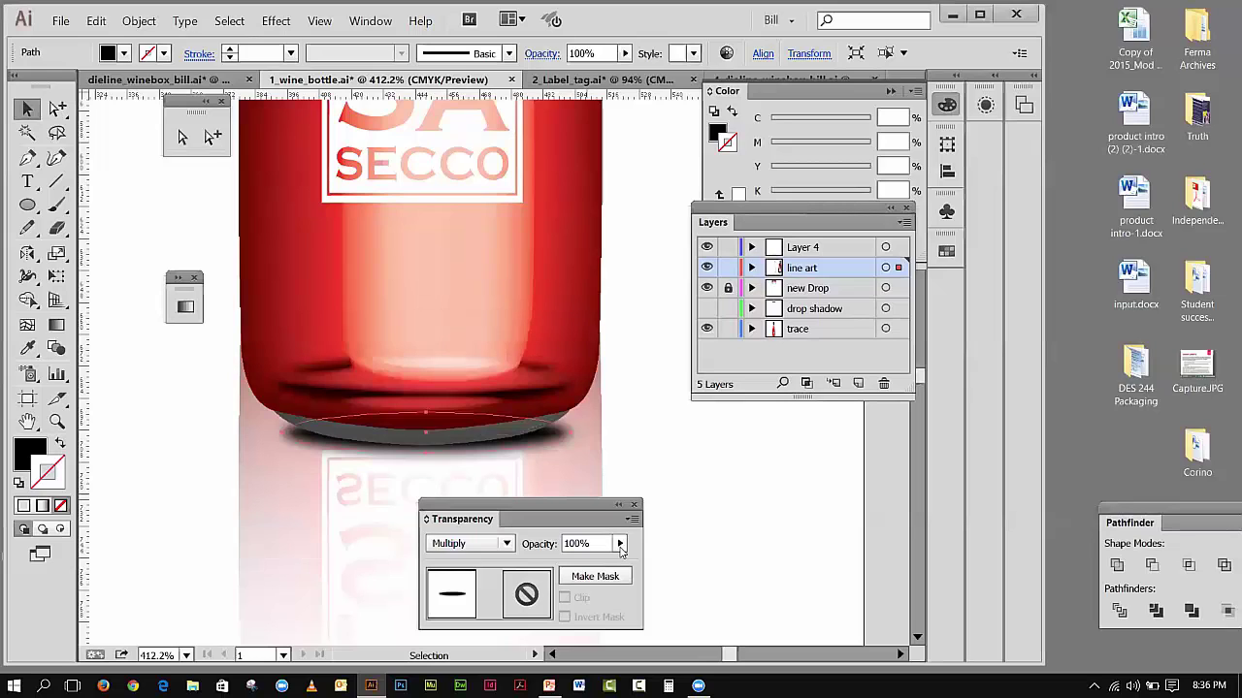
- Set the shadow ellipse's opacity to 89% and deselect it
left_click(619, 545)
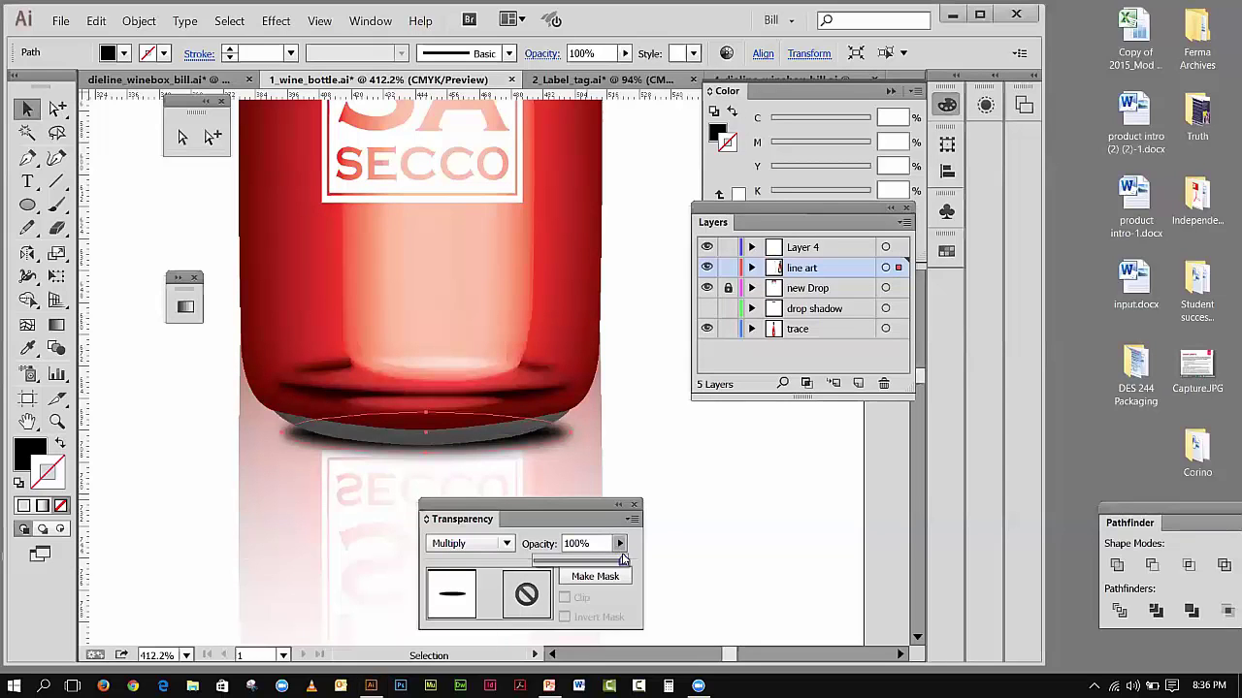
left_click_drag(622, 559, 608, 563)
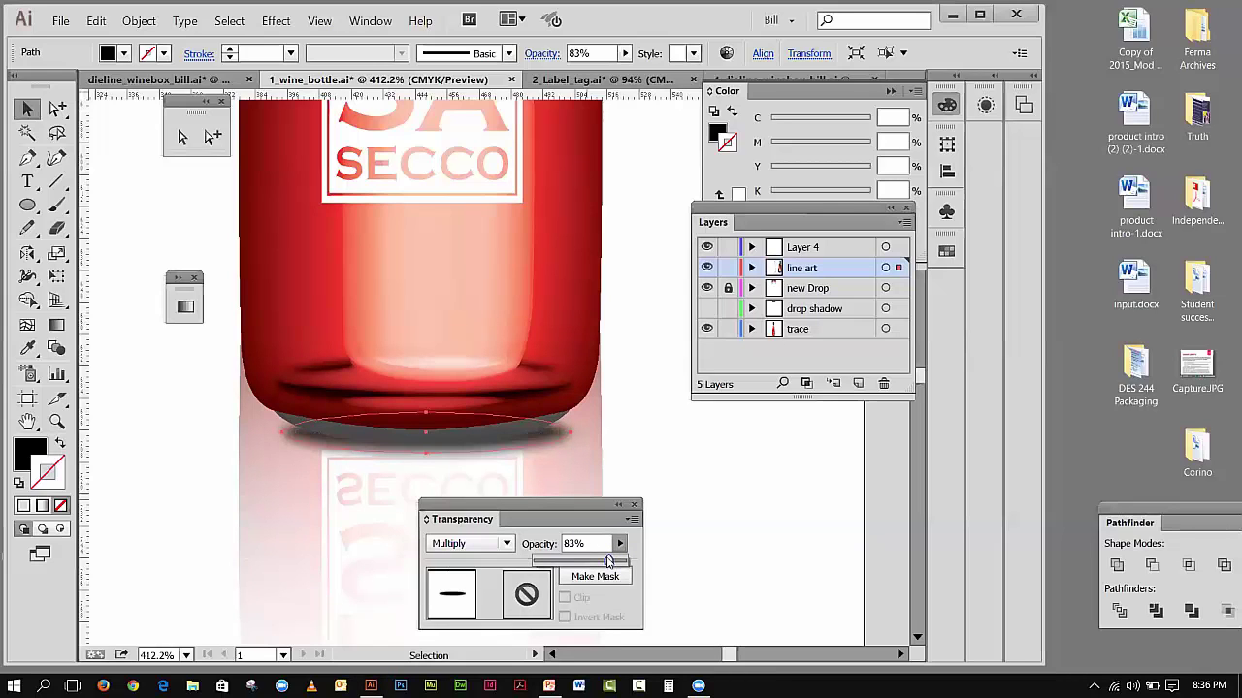
left_click_drag(608, 561, 614, 562)
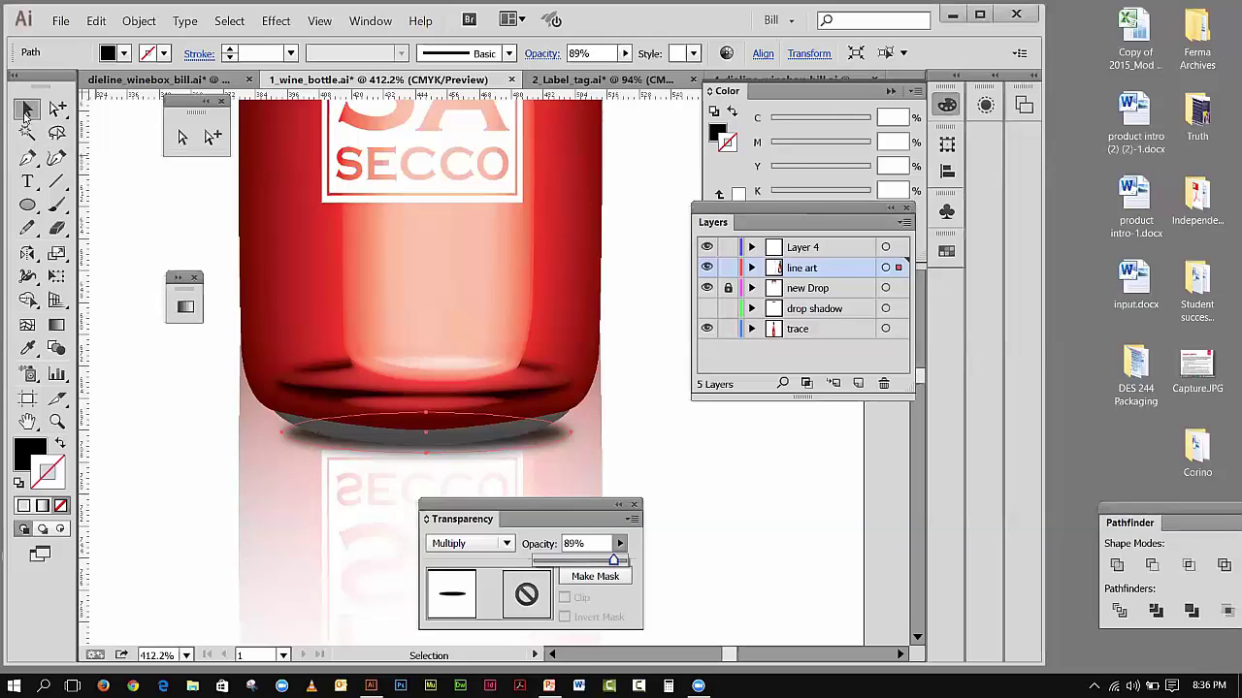
left_click(107, 193)
left_click(324, 20)
- Fit the artboard in the window and unlock the Drop layer
left_click(378, 162)
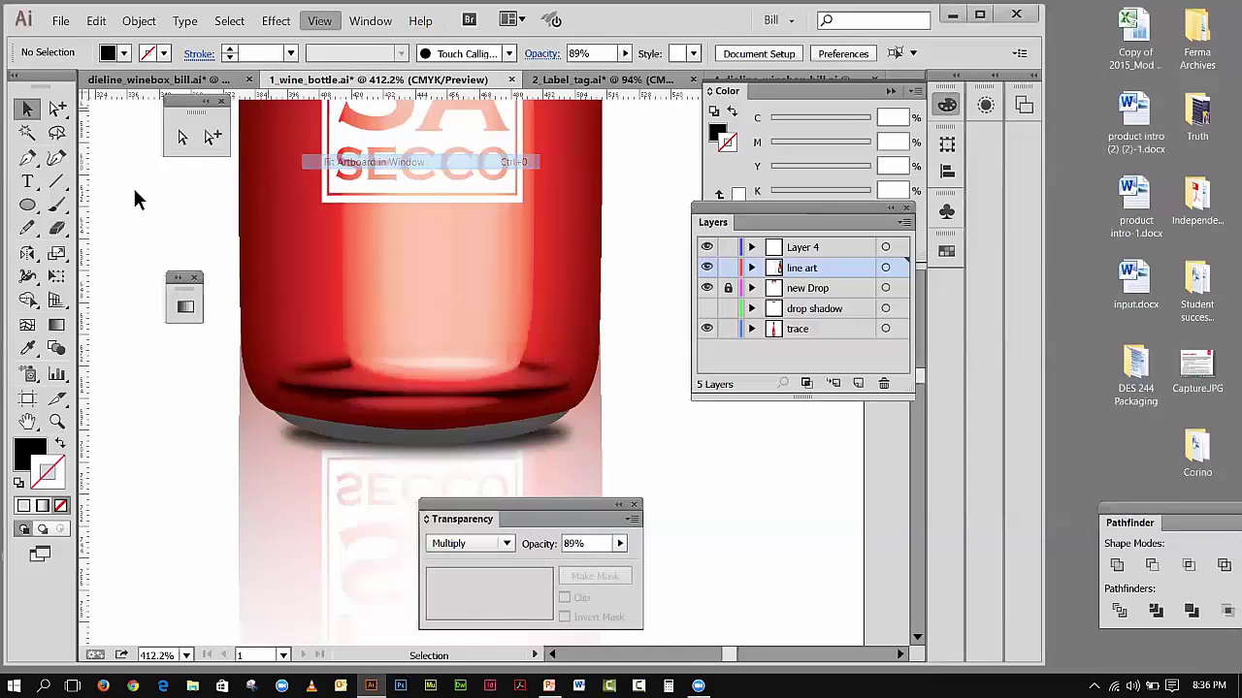
left_click_drag(519, 511, 830, 487)
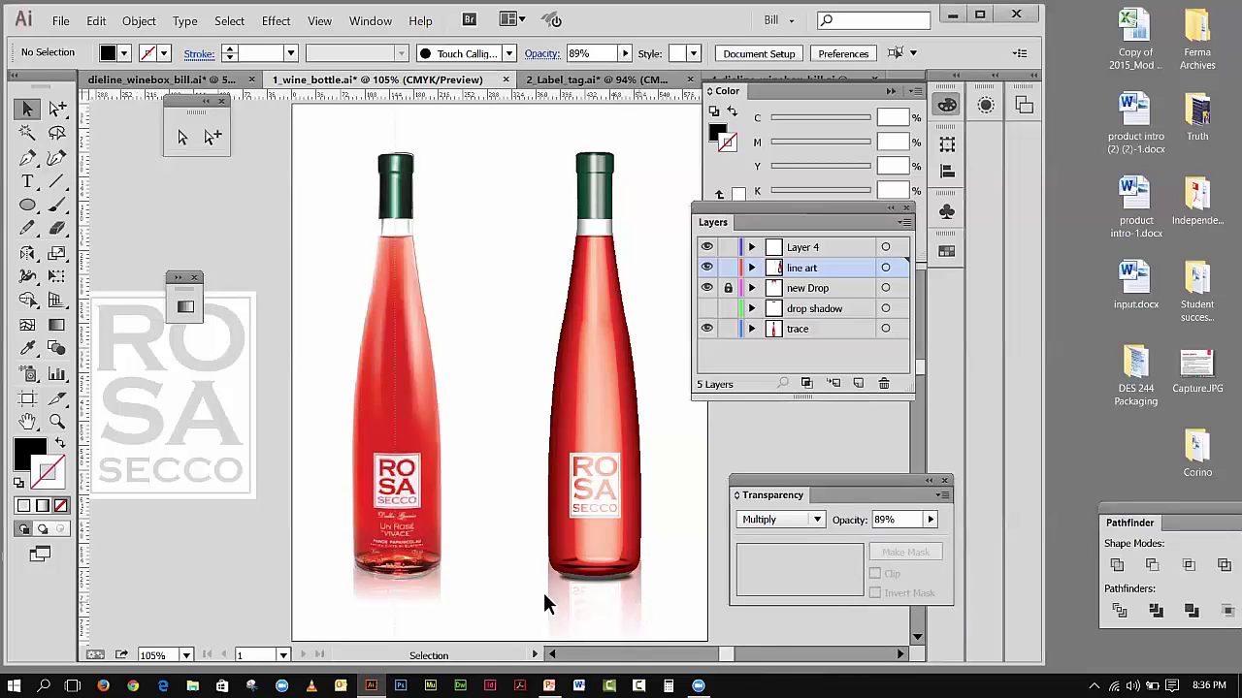
left_click(728, 289)
- Narrow the reflection group symmetrically with Free Transform so it tapers inward
left_click_drag(640, 627, 657, 615)
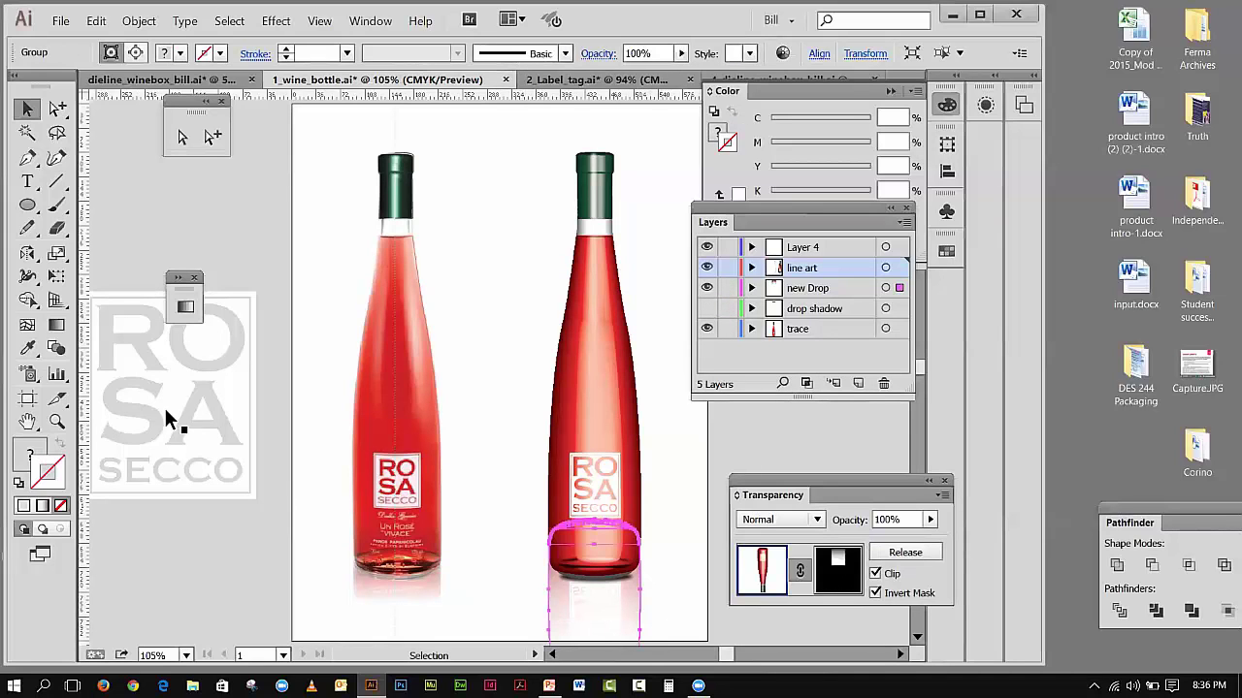
left_click(58, 276)
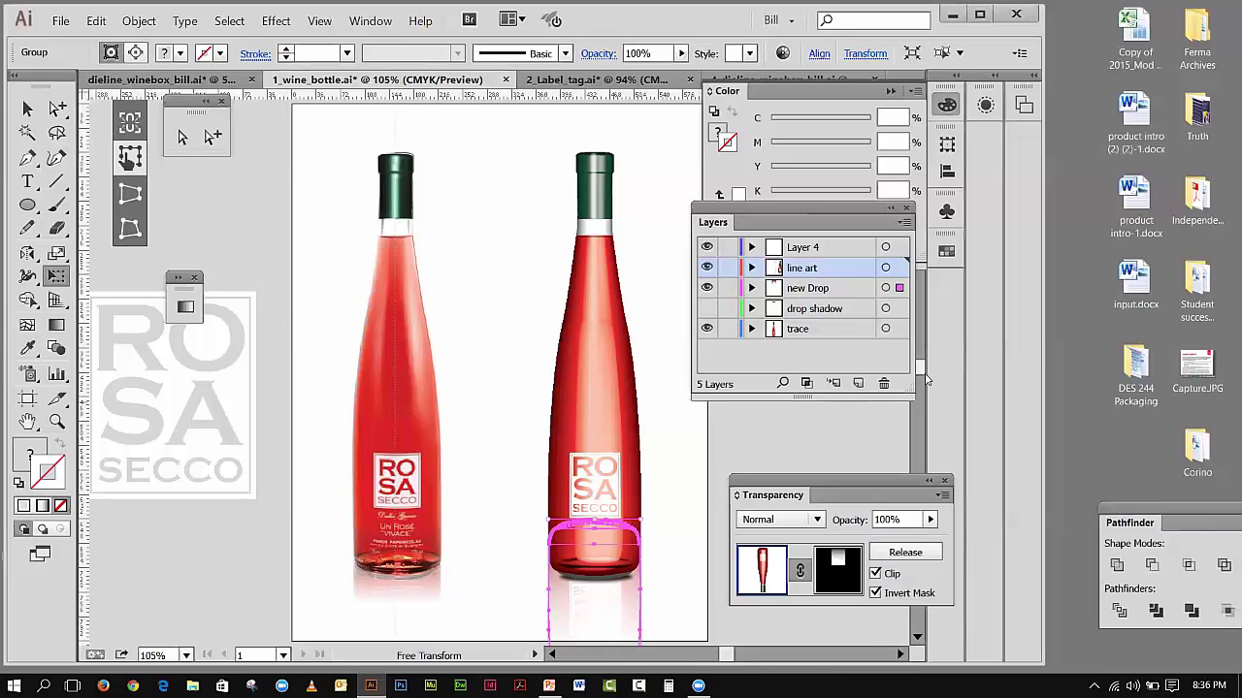
left_click_drag(923, 373, 925, 381)
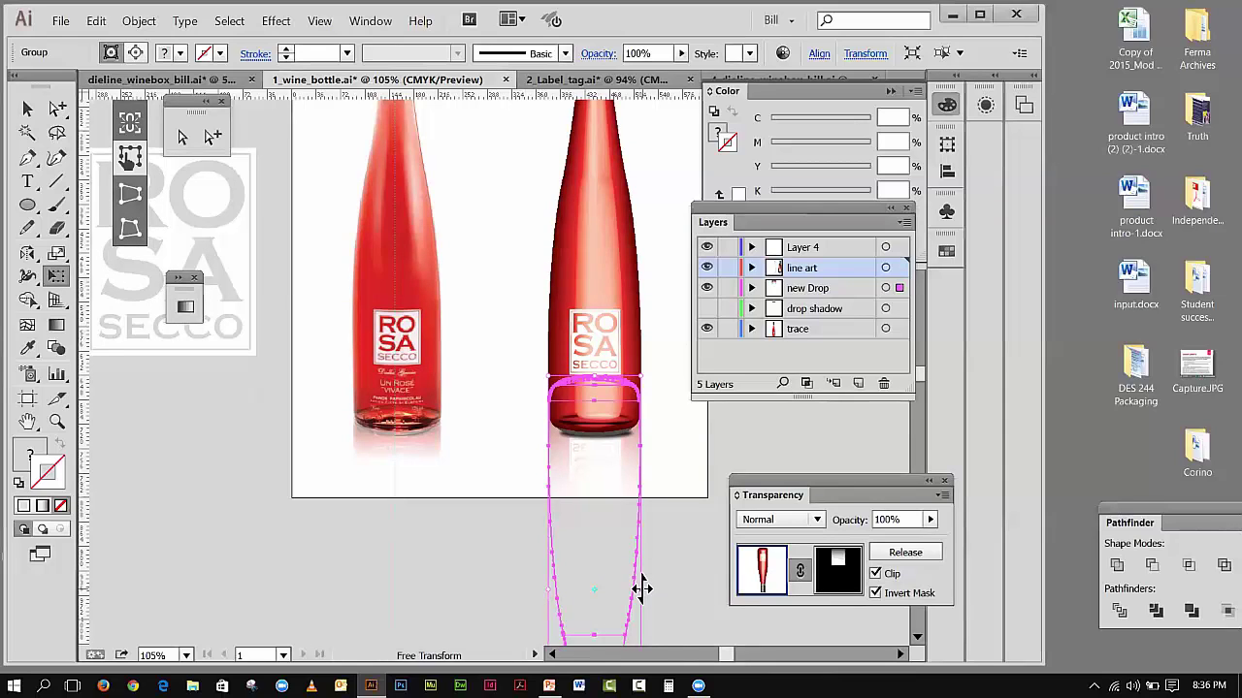
left_click_drag(637, 588, 631, 589)
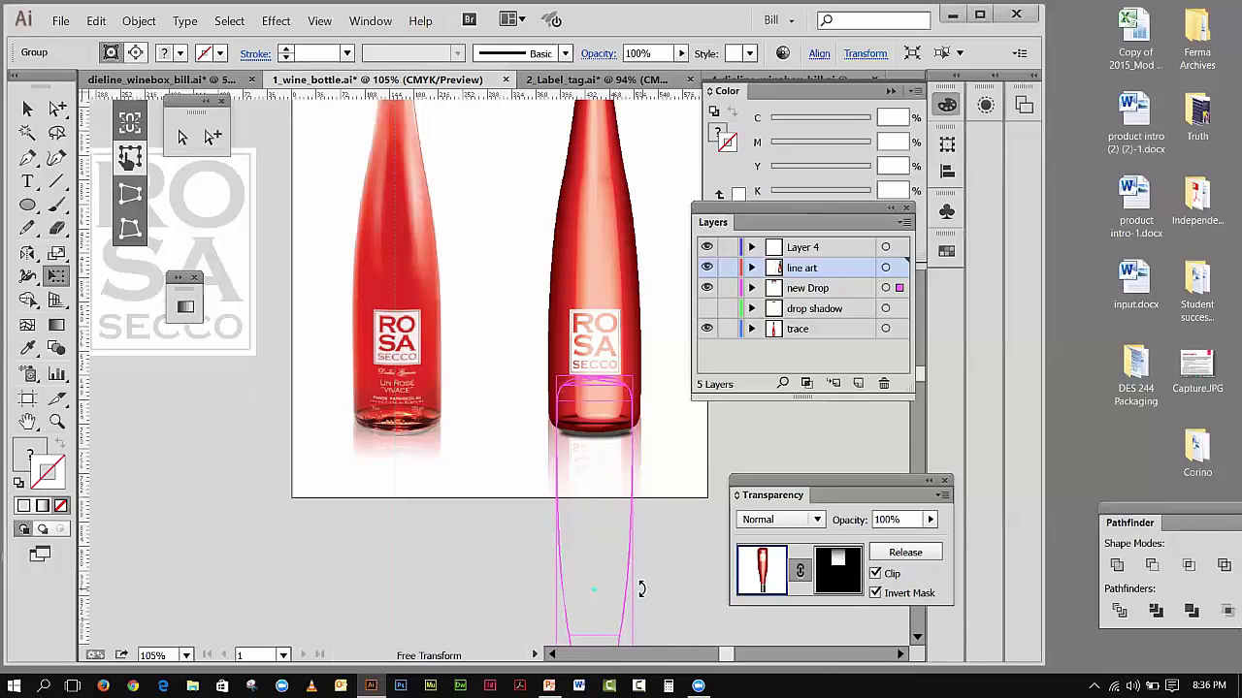
left_click(25, 110)
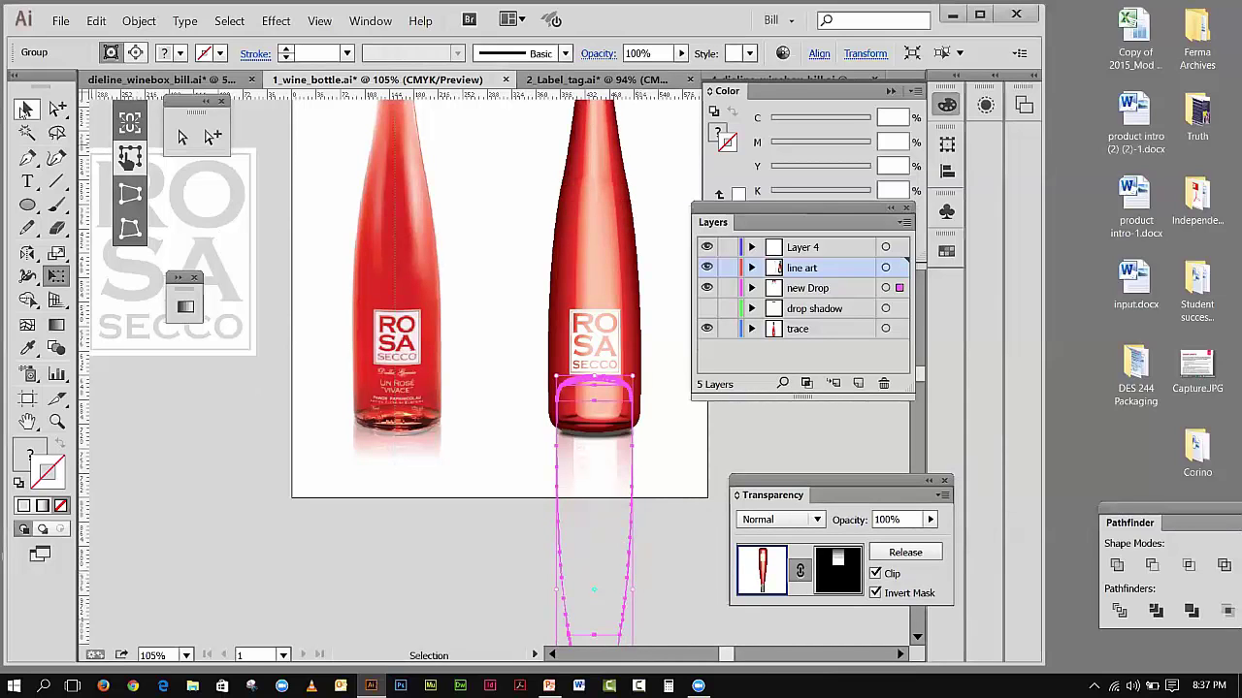
left_click(338, 444)
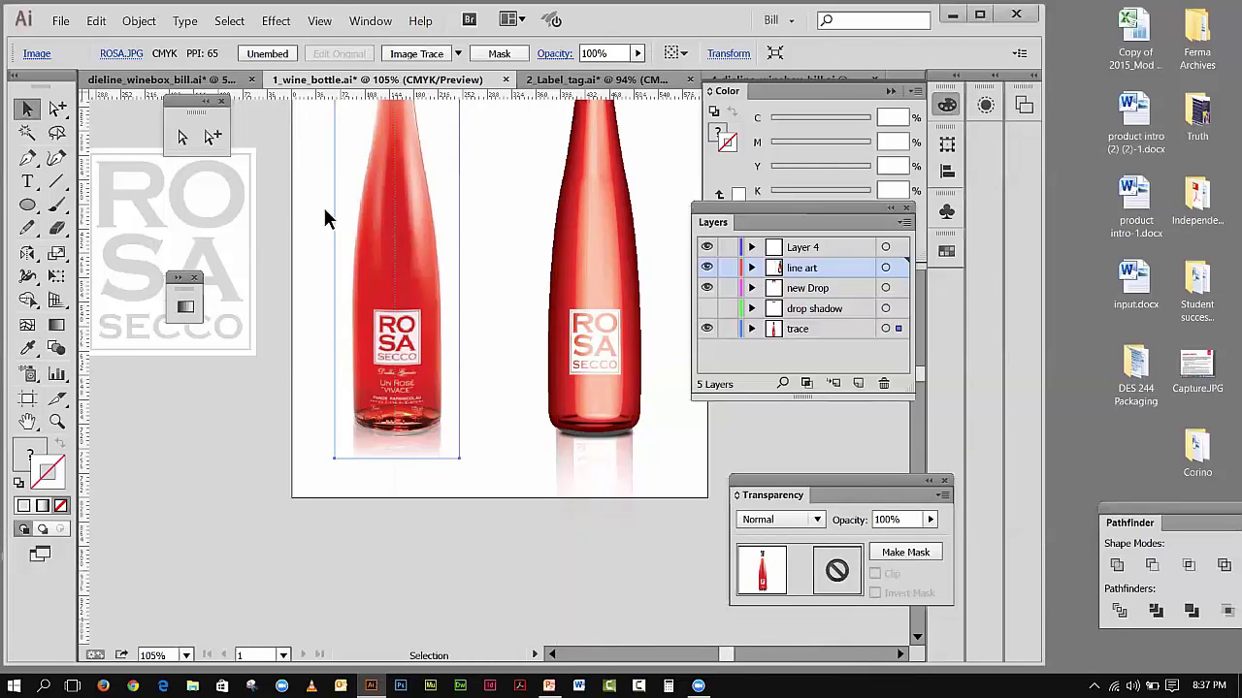
- Fit the artboard in view, close the Color panel, move Transparency aside, collapse Layers
left_click(320, 20)
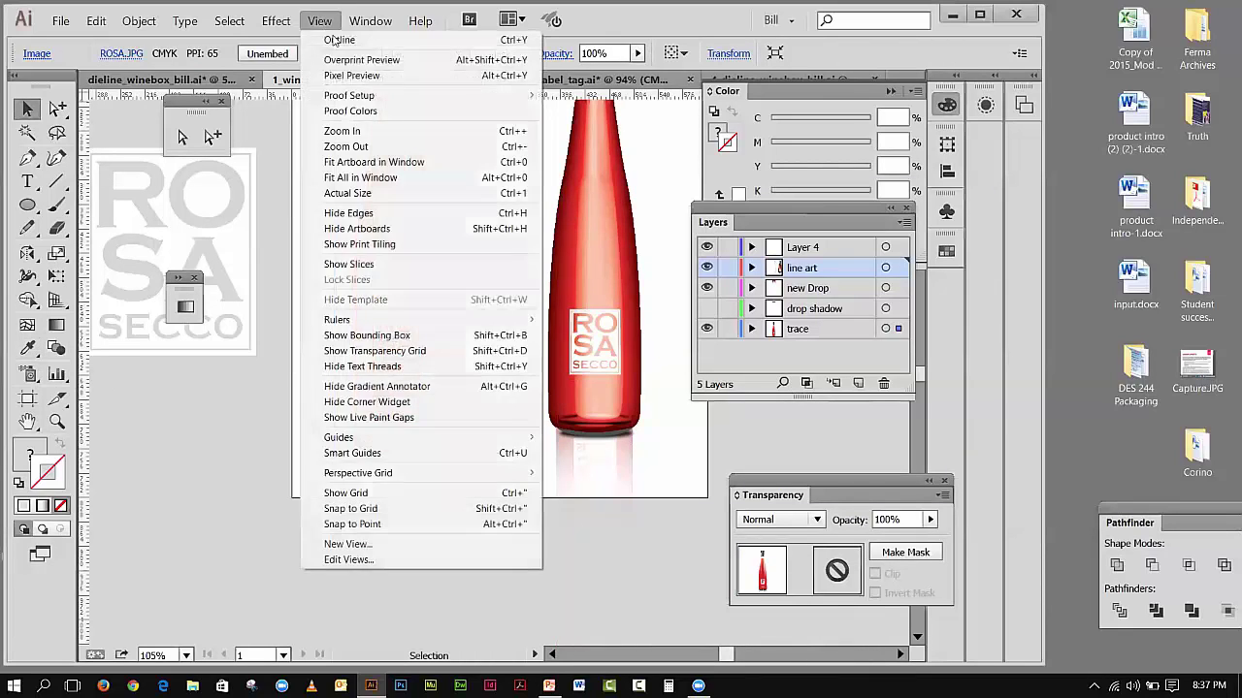
left_click(368, 162)
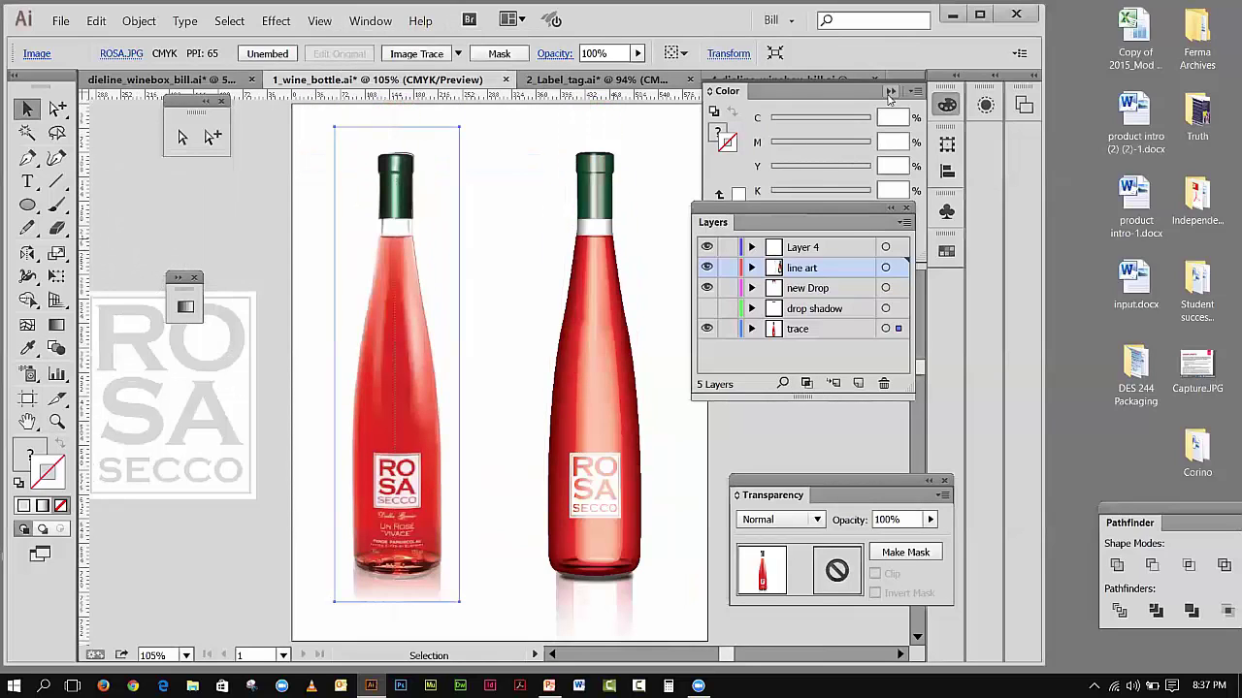
left_click(891, 90)
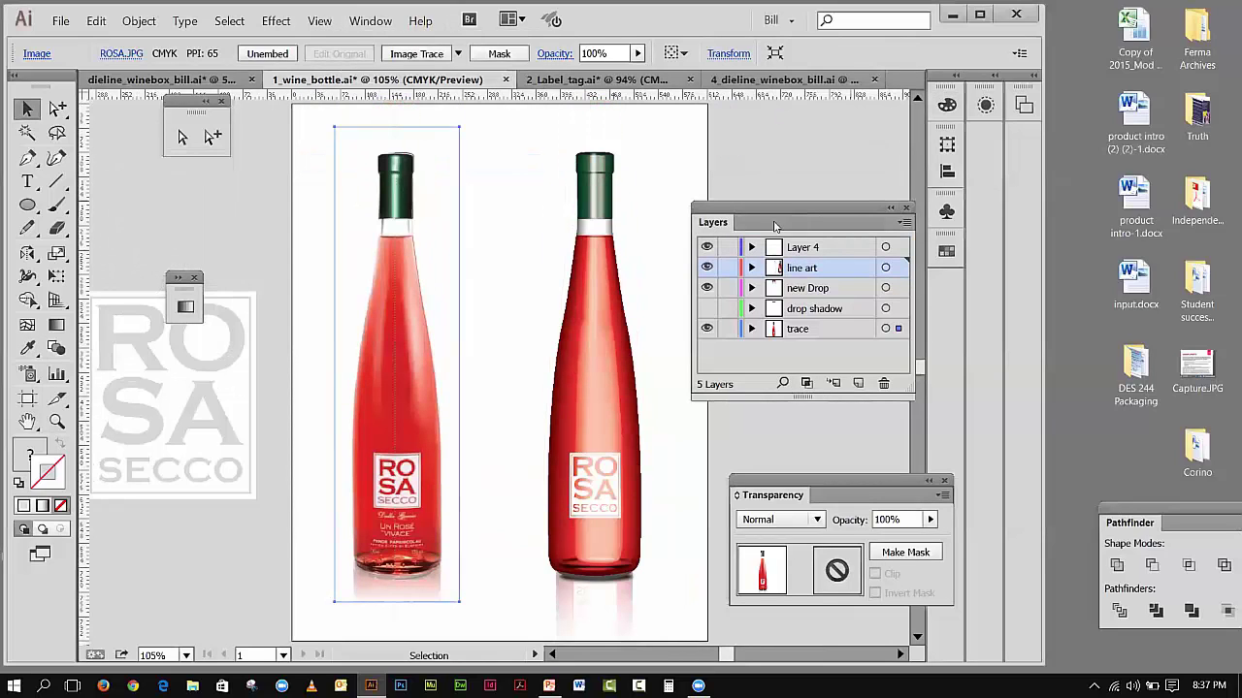
left_click_drag(813, 489, 850, 150)
left_click(888, 211)
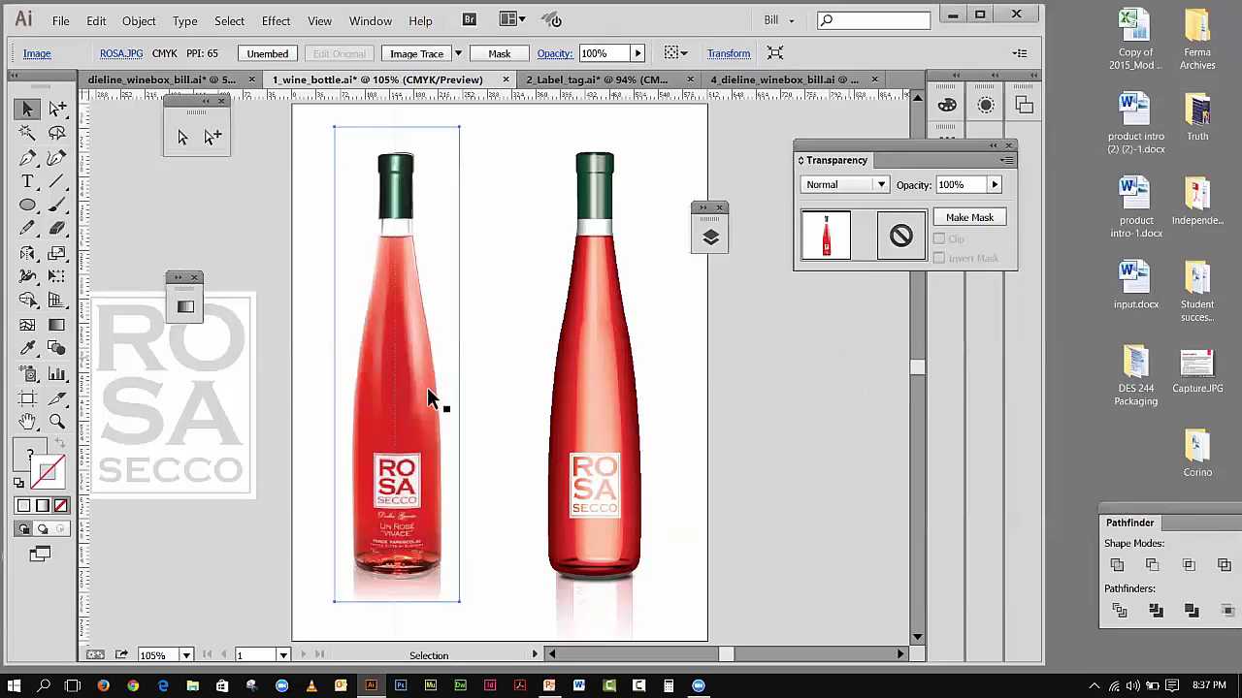
- Draw a tall rectangle to the right of the bottles
left_click(27, 206)
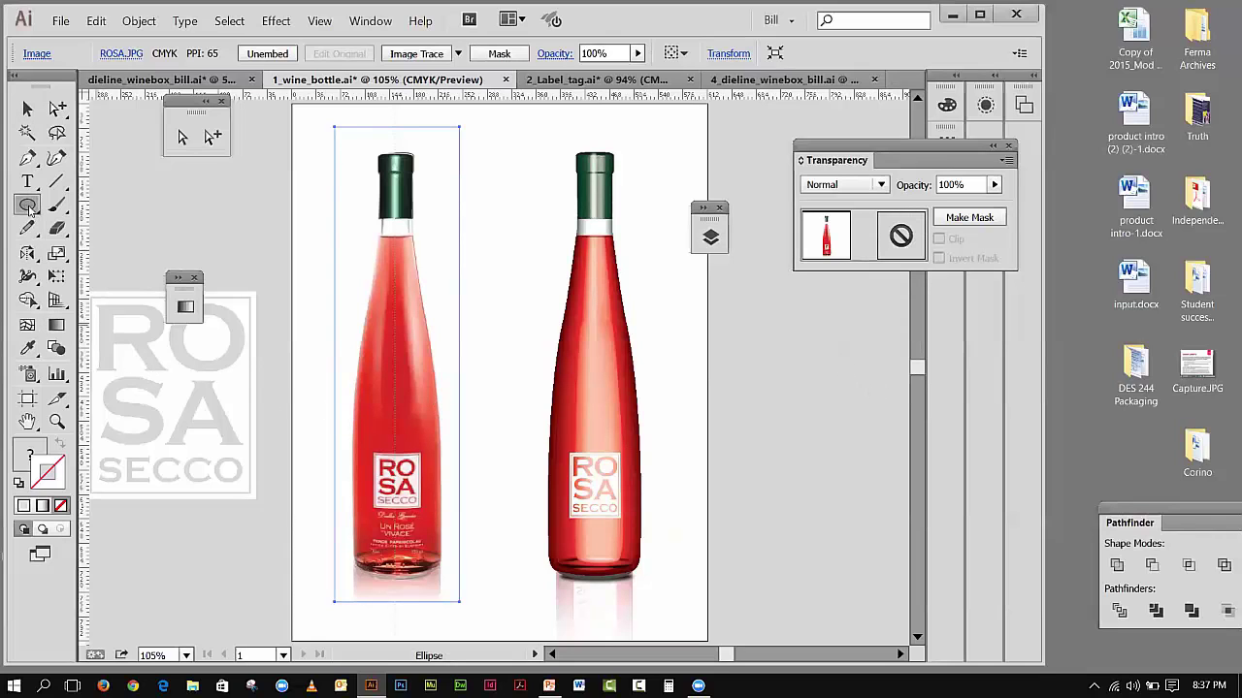
left_click(87, 204)
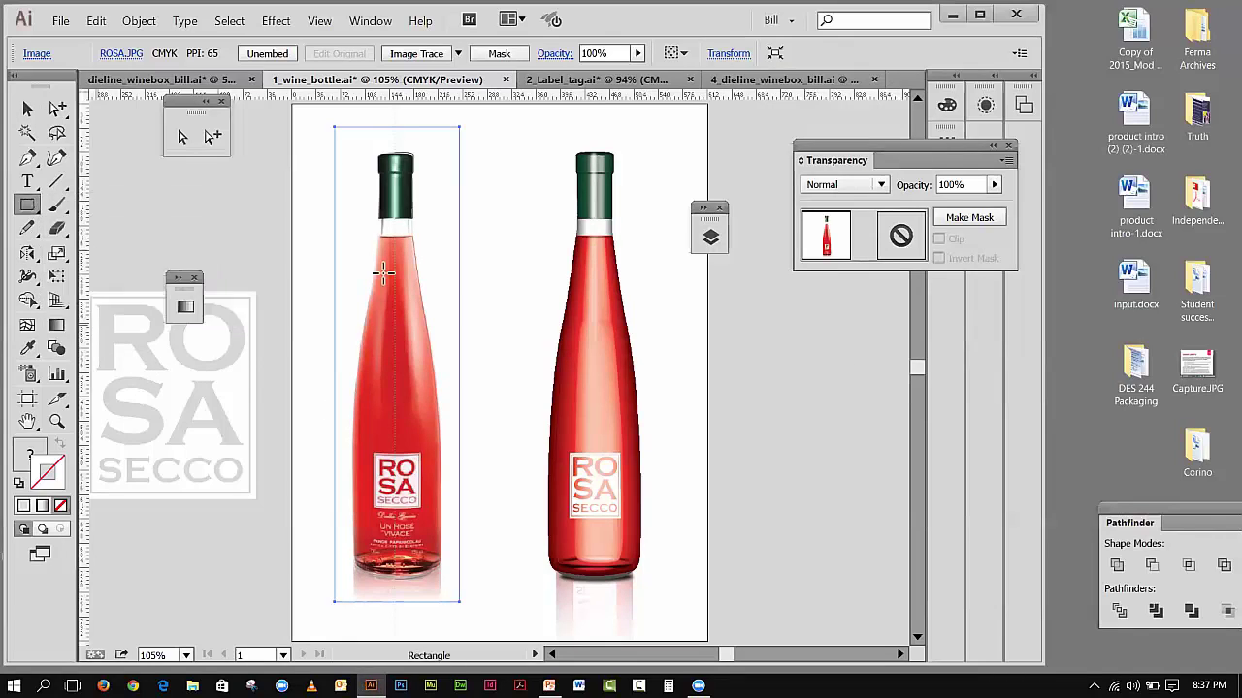
left_click_drag(682, 342, 753, 493)
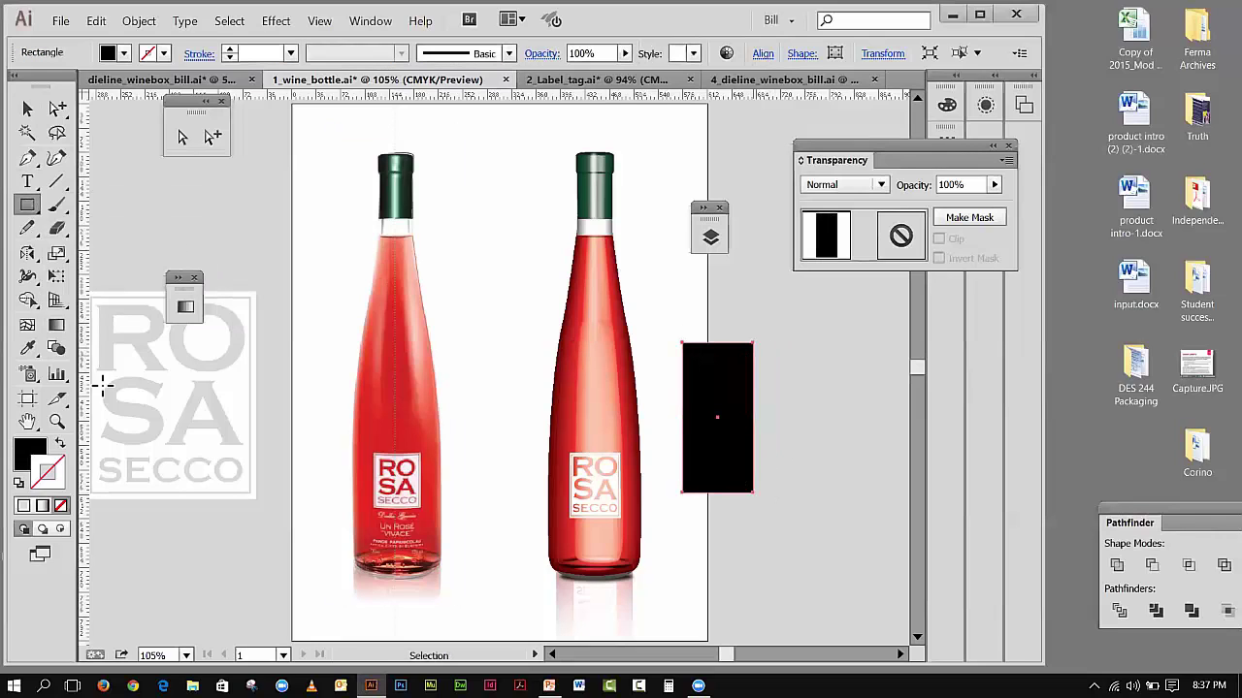
- Apply a 3D Extrude & Bevel effect to the rectangle, previewing it first
left_click(277, 20)
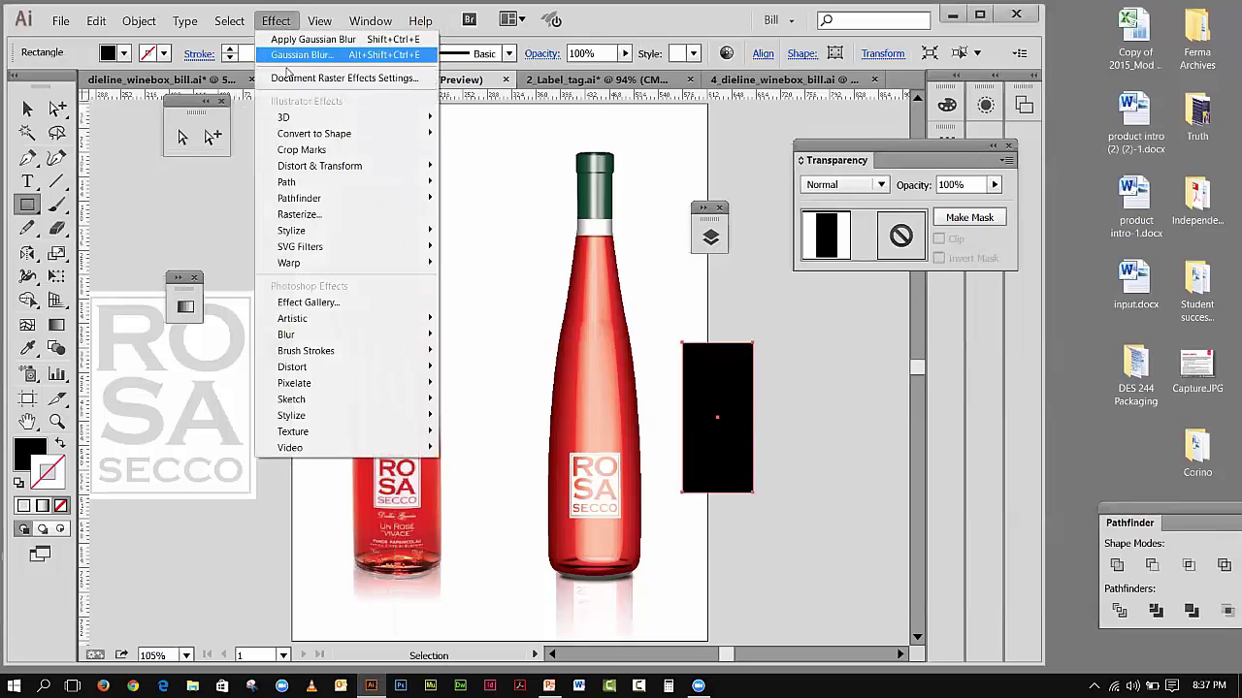
mouse_move(408, 118)
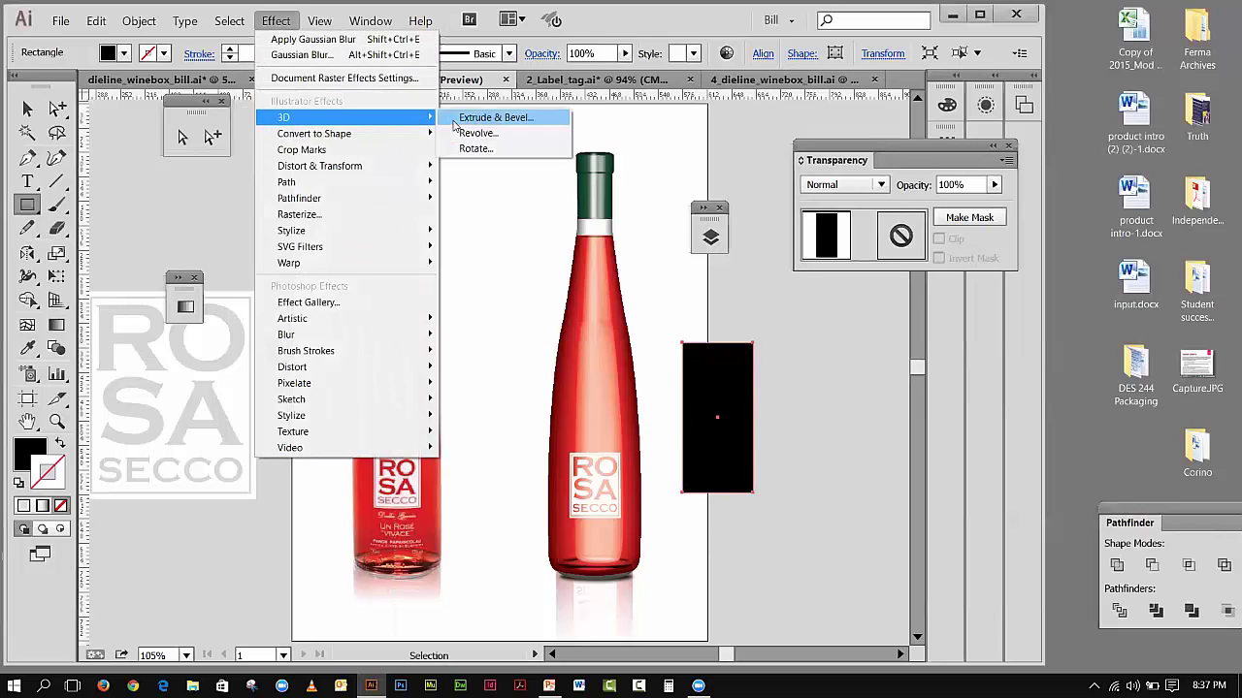
left_click(460, 117)
left_click(787, 539)
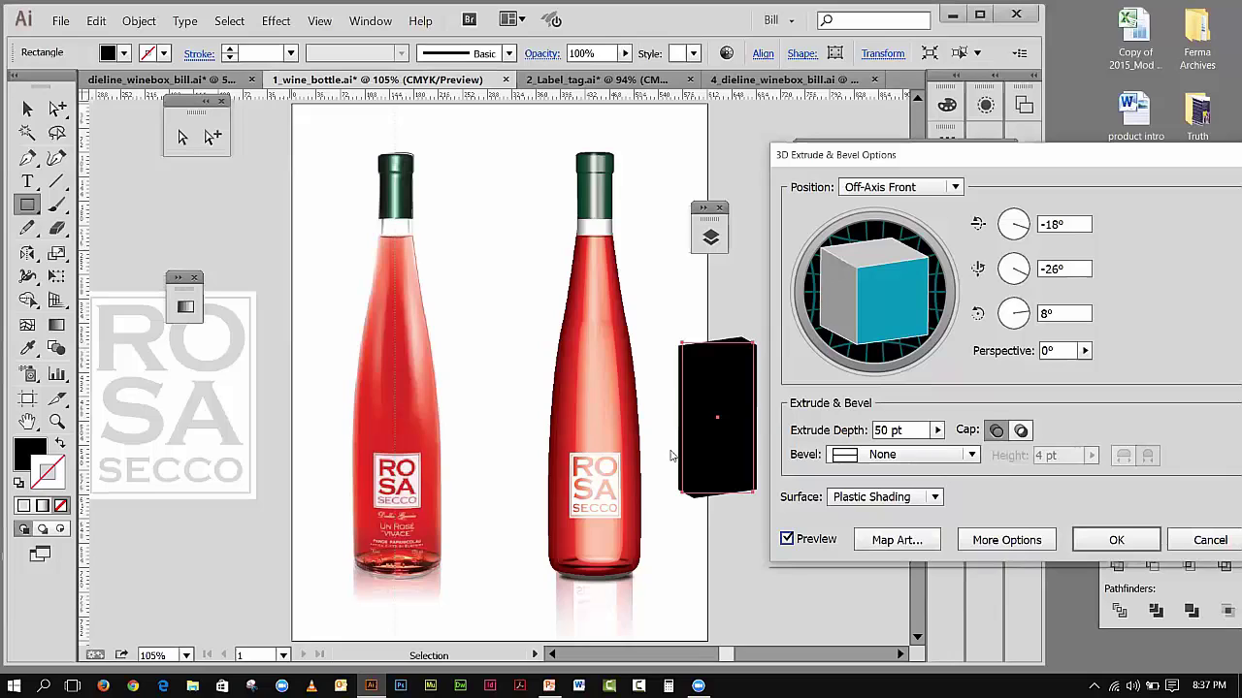
left_click(1155, 546)
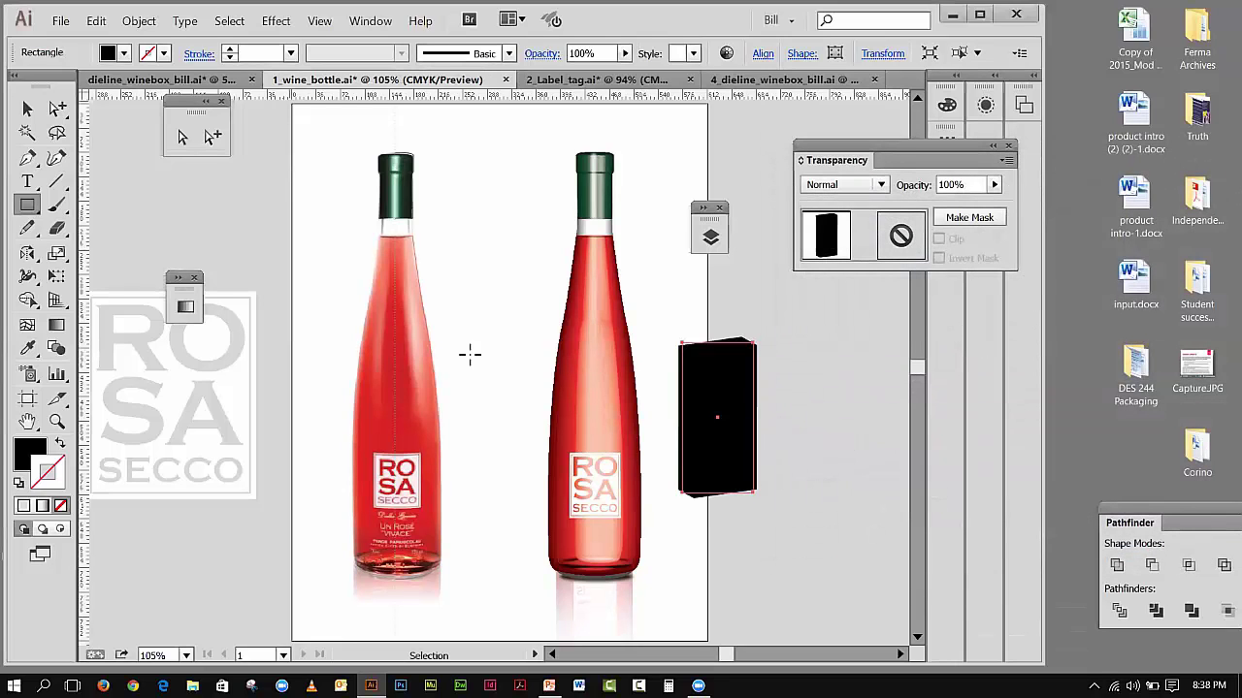
- Select the outlined rectangle beside the artboard, undo, then select both bottles
left_click(28, 110)
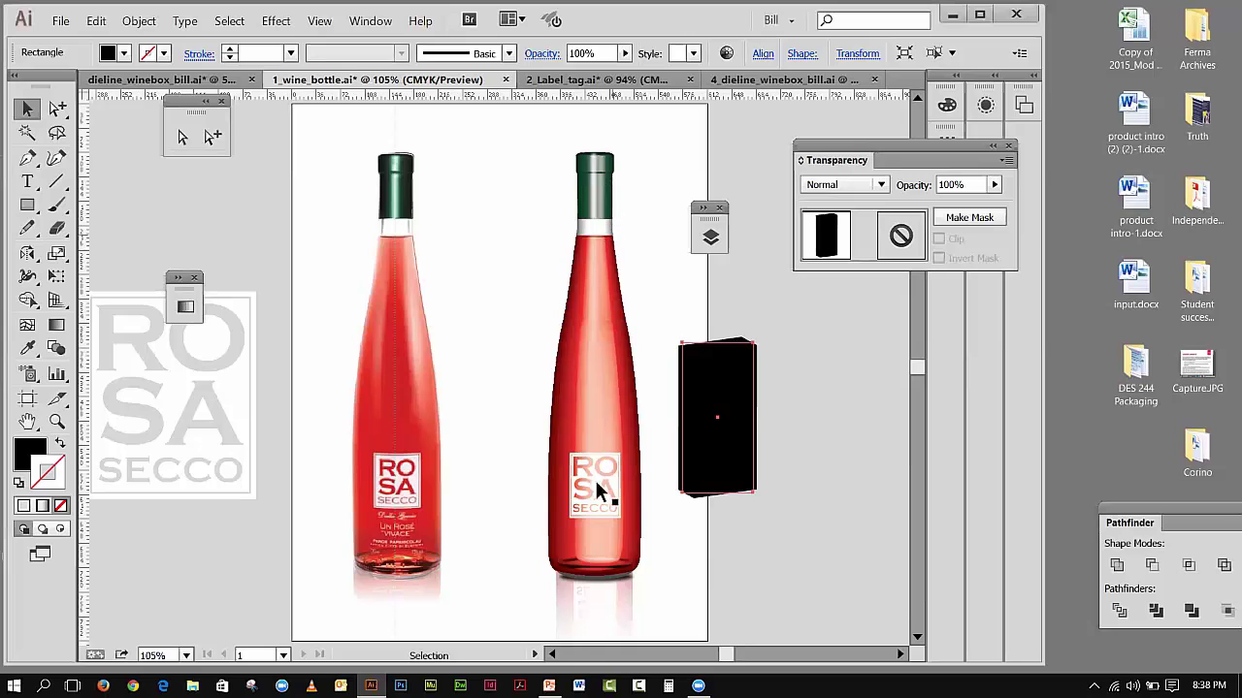
left_click(758, 360)
key("ctrl+z")
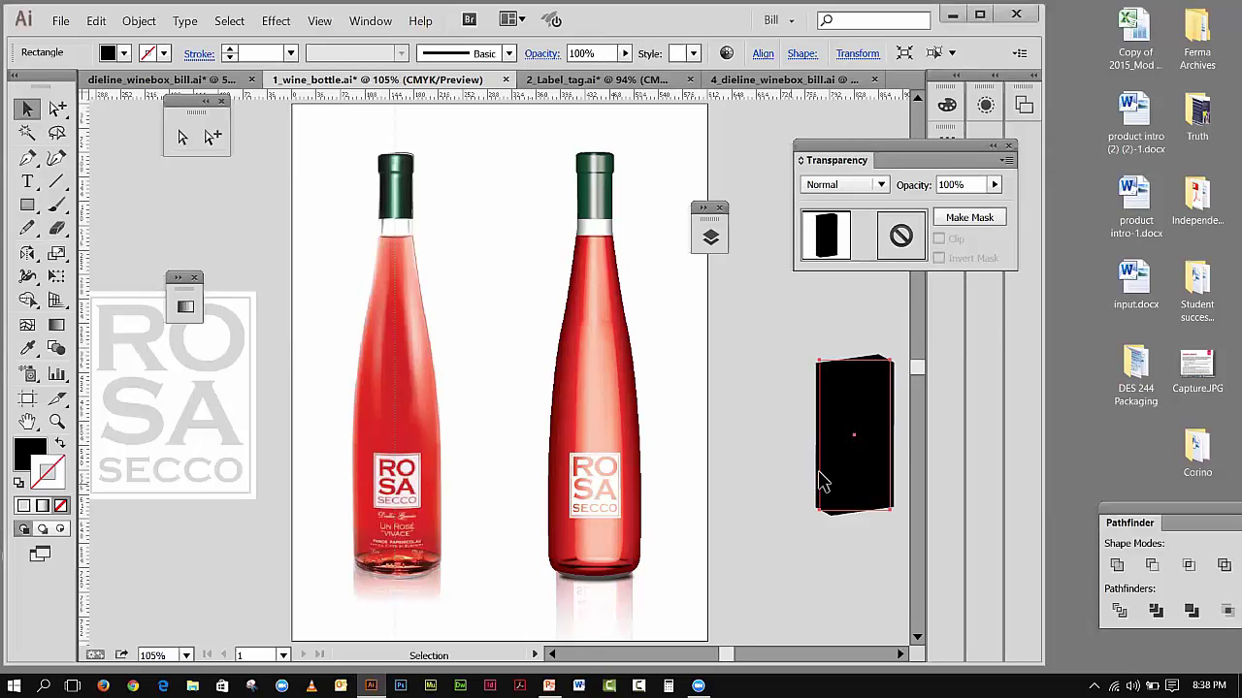
left_click_drag(321, 143, 686, 611)
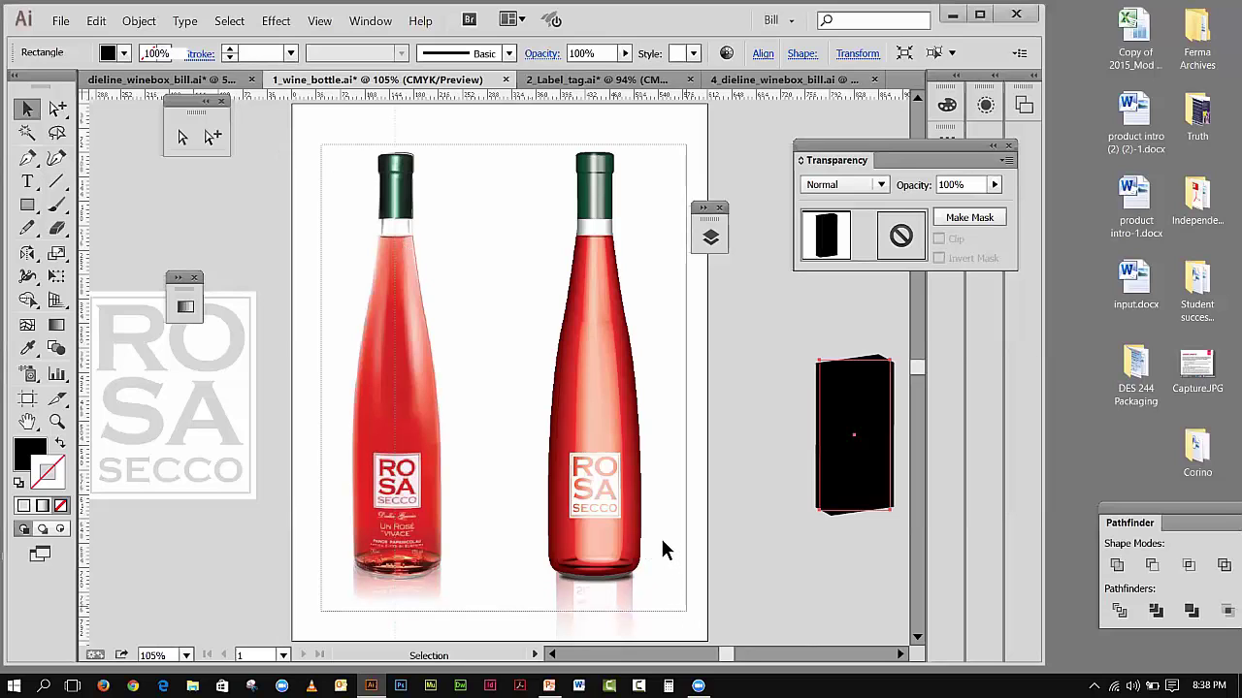
left_click_drag(660, 550, 686, 611)
- Move the drawn bottle artwork left of the artboard and switch to dieline_winebox_bill
left_click_drag(912, 160, 790, 142)
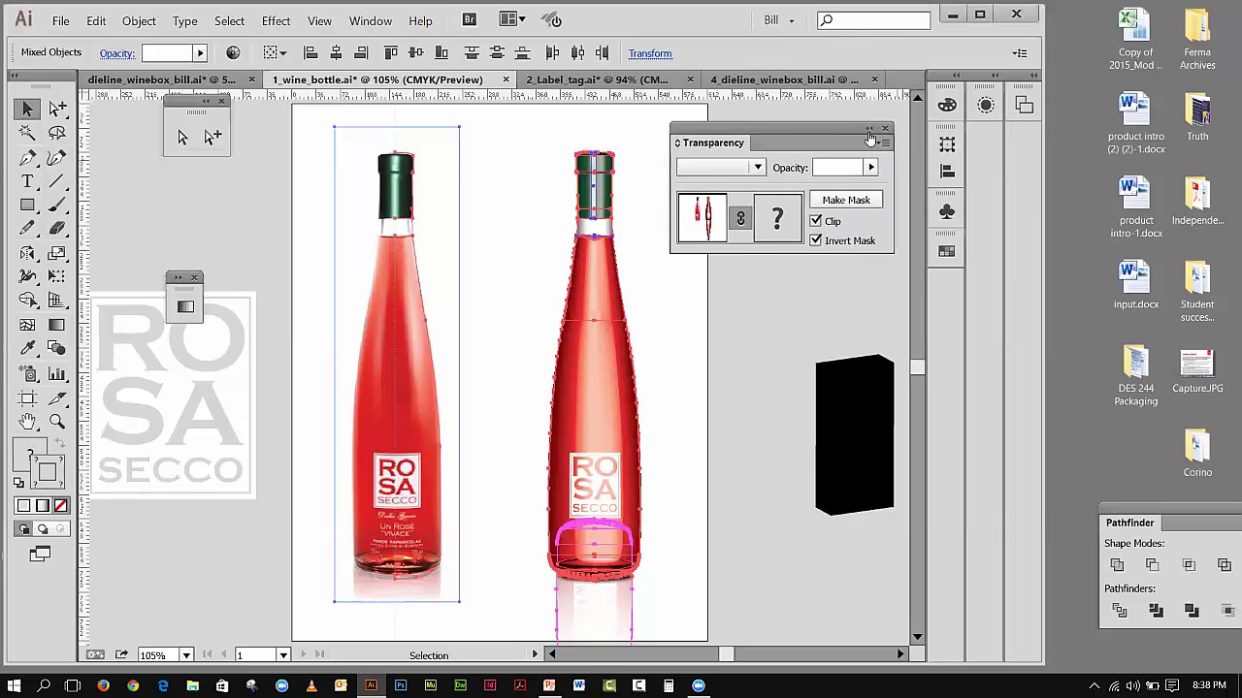
left_click(869, 128)
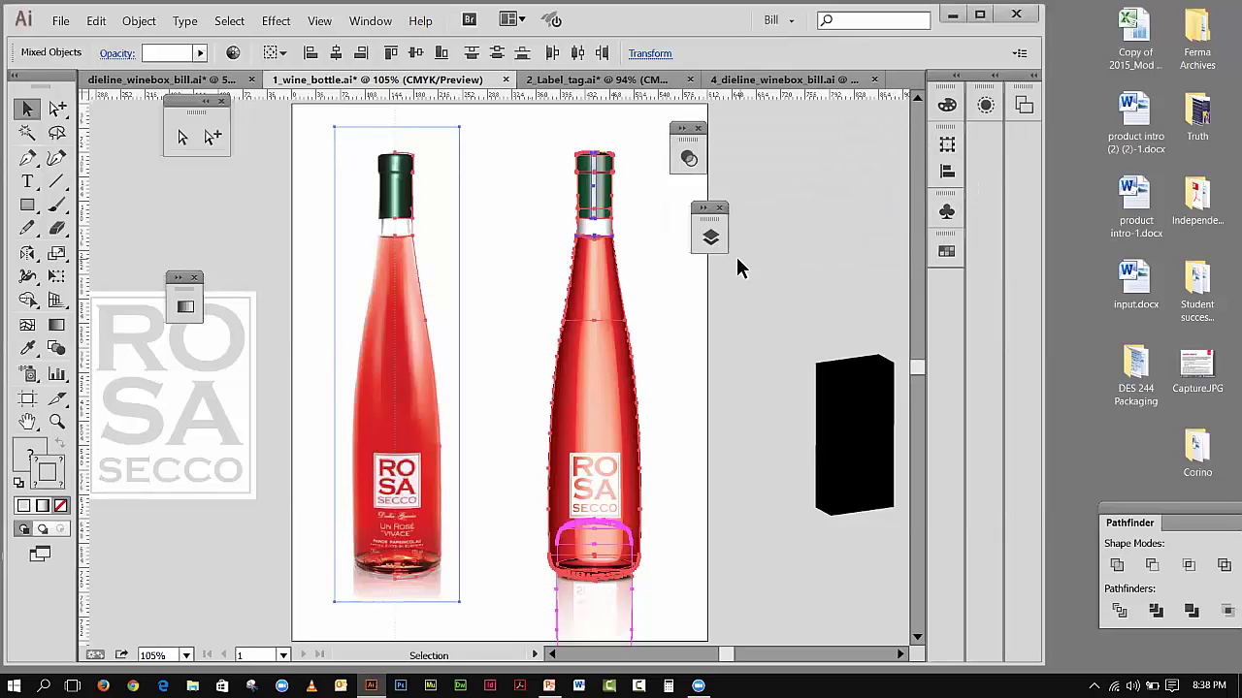
left_click(710, 238)
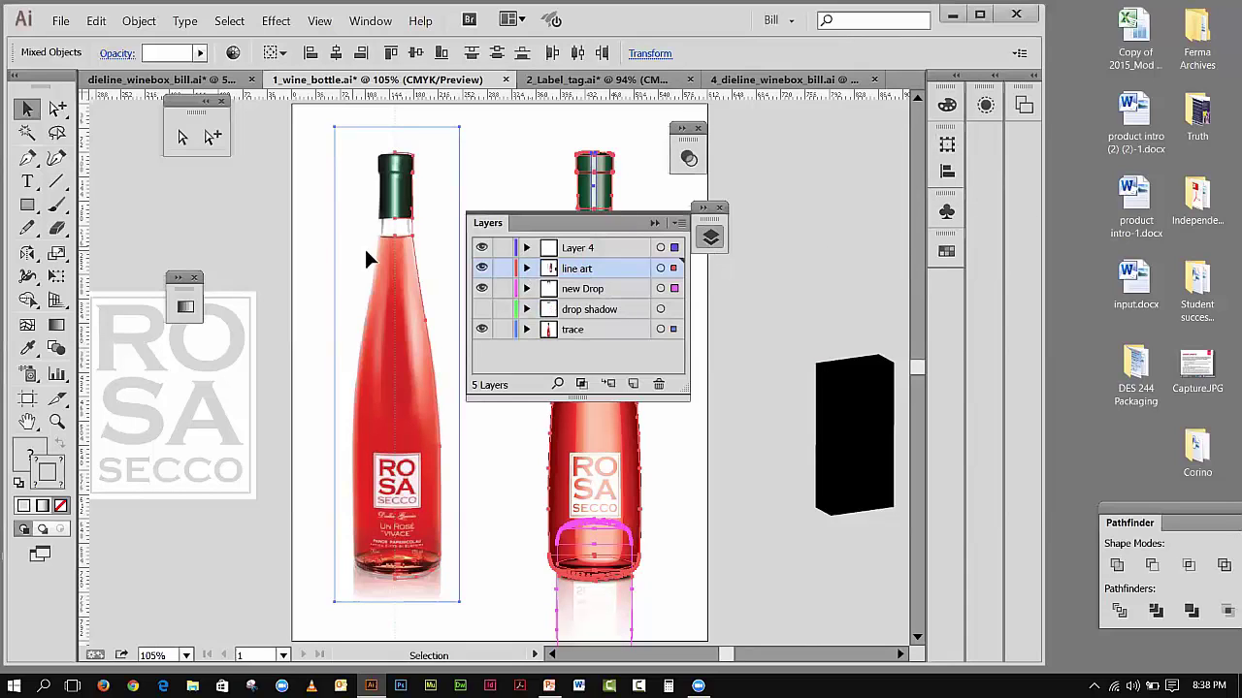
left_click_drag(604, 470, 196, 457)
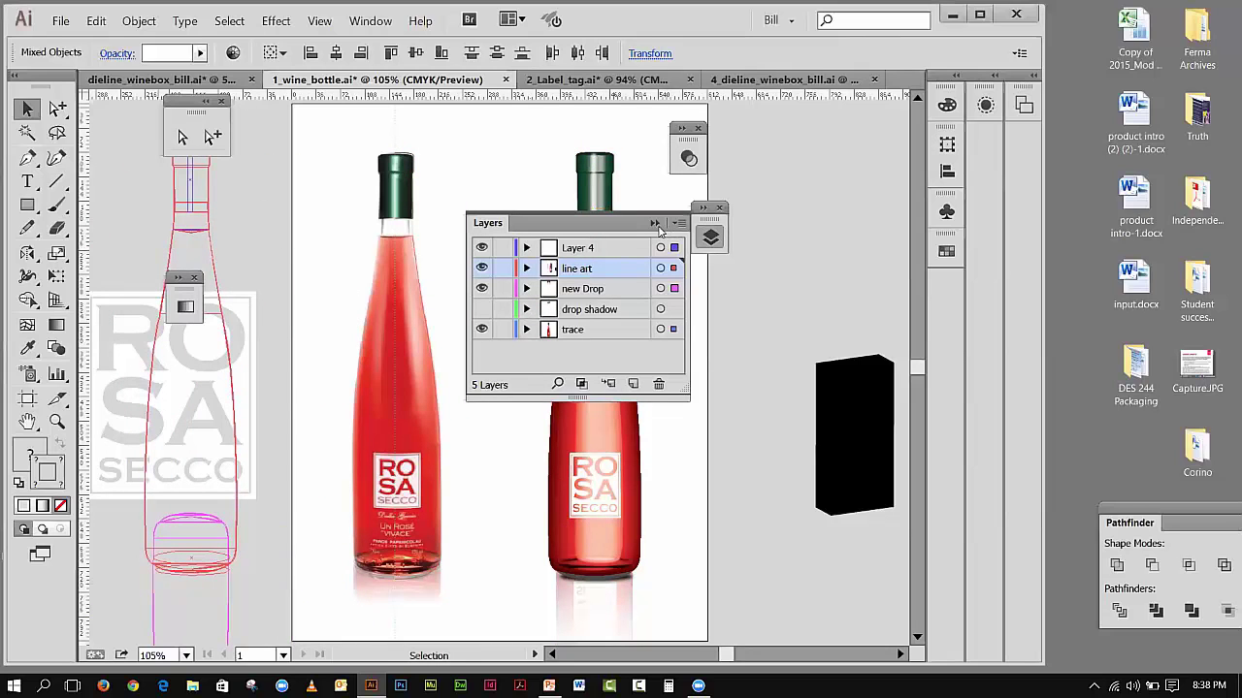
left_click(655, 224)
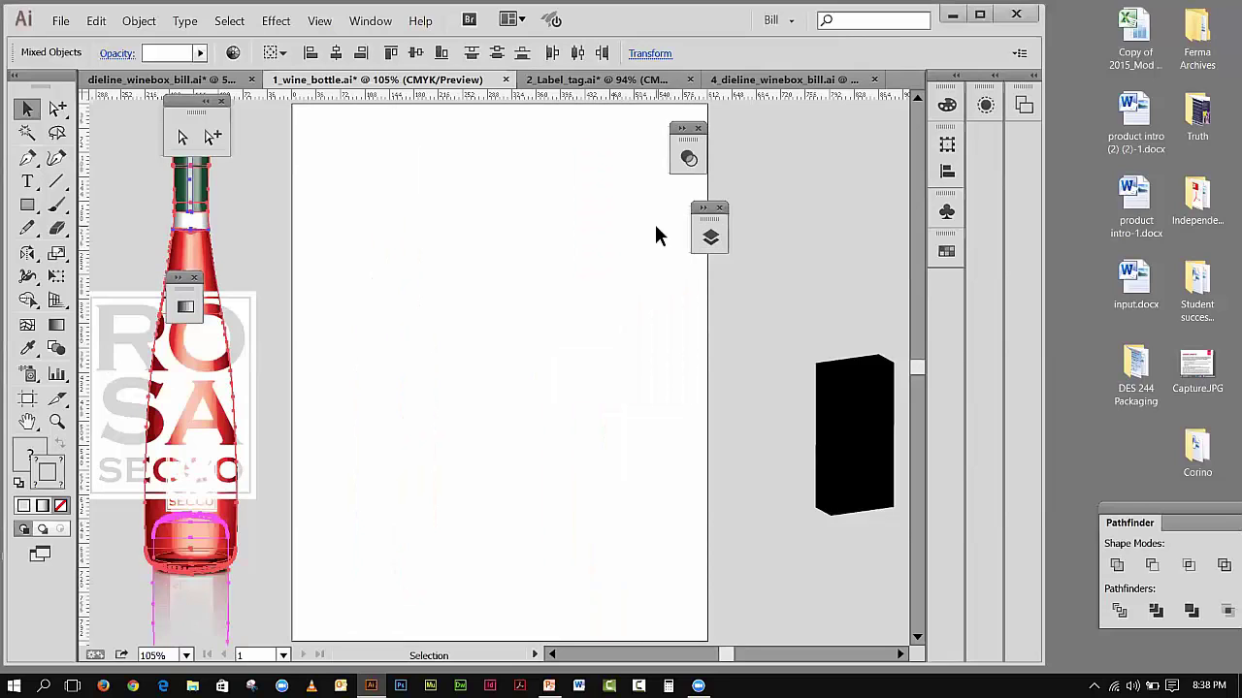
left_click(140, 234)
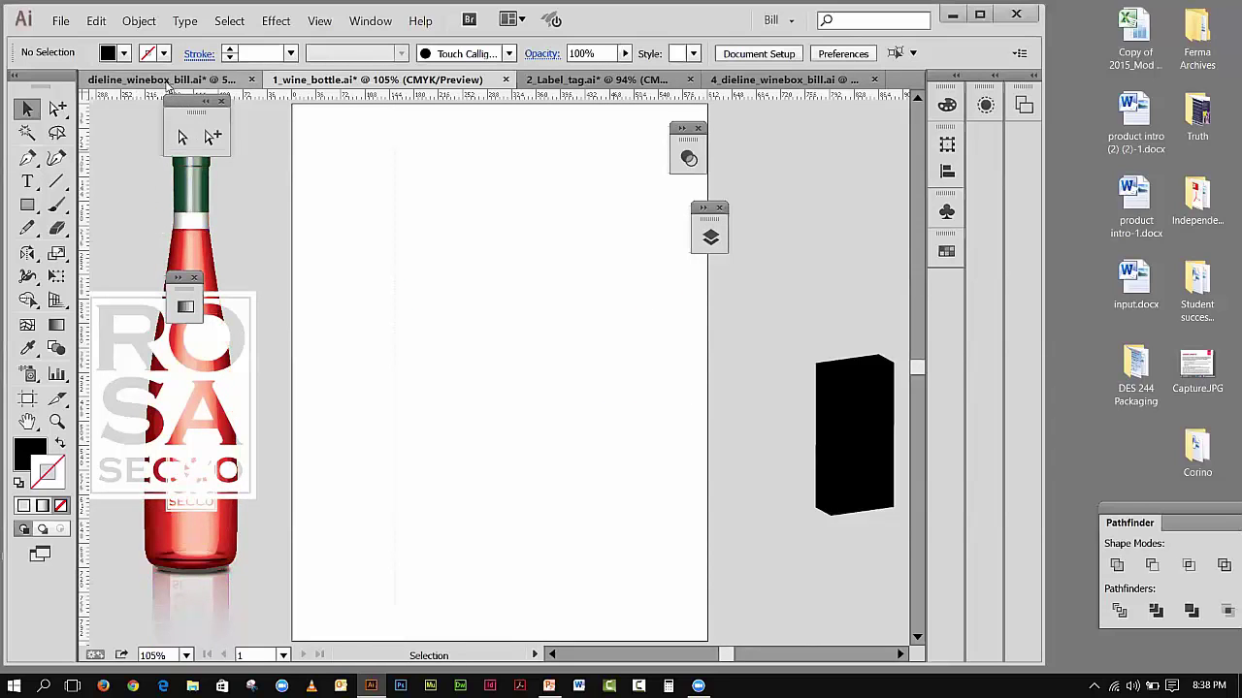
left_click(167, 82)
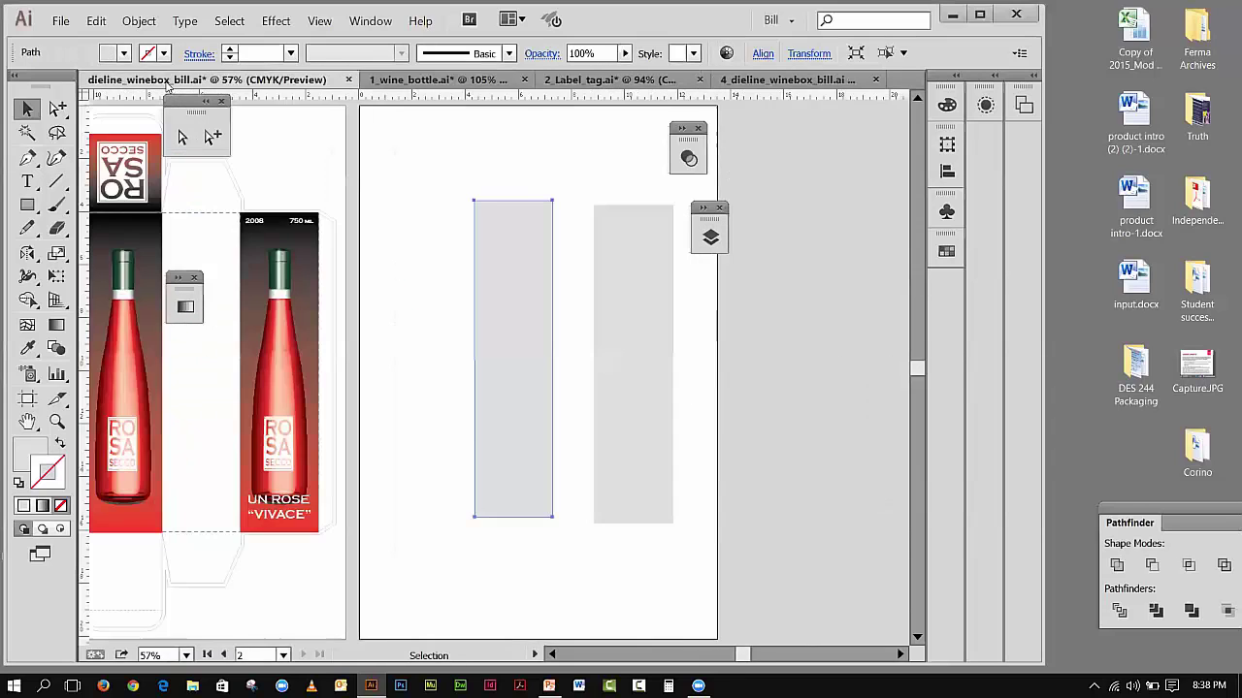
- Copy the grey panel rectangle from the dieline document
right_click(502, 246)
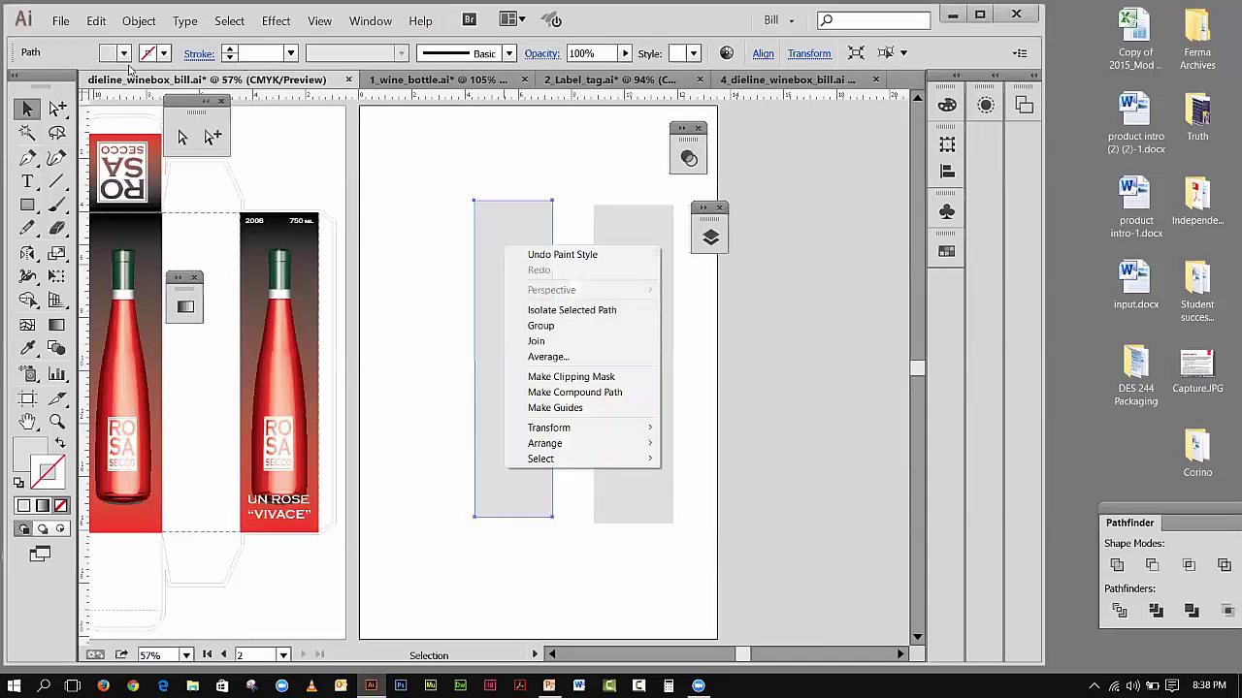
left_click(96, 20)
left_click(112, 89)
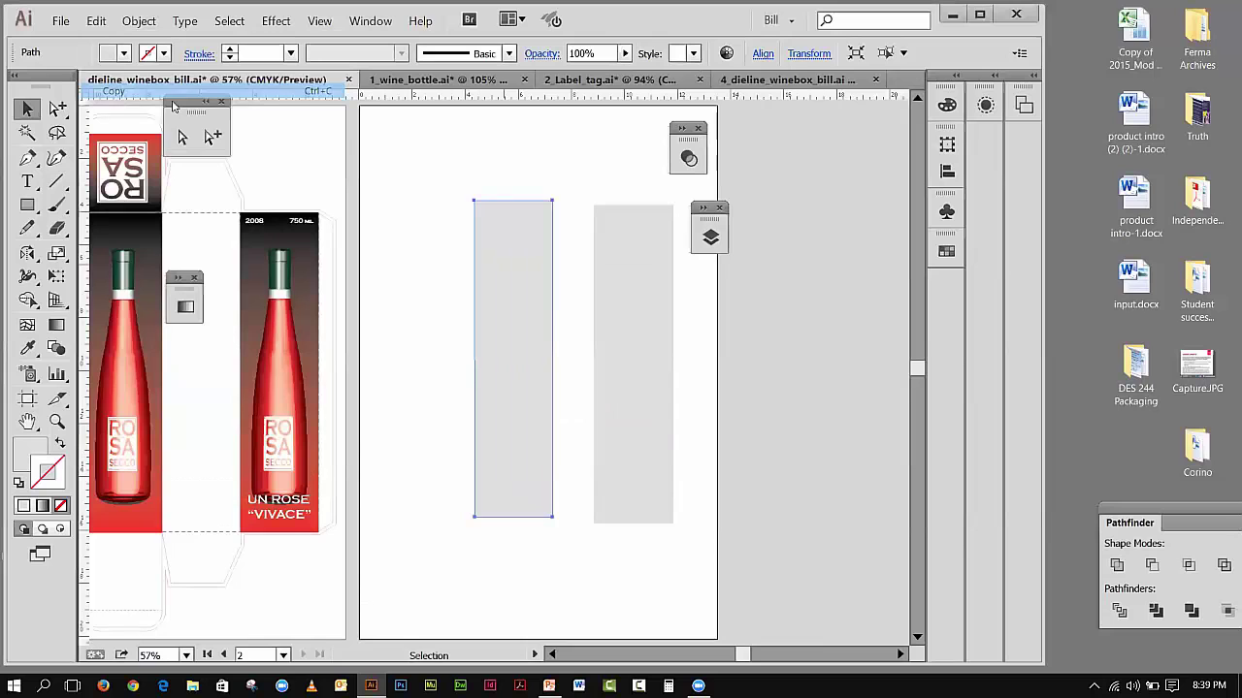
- Paste the rectangle in place into the 1_wine_bottle.ai document
left_click(766, 79)
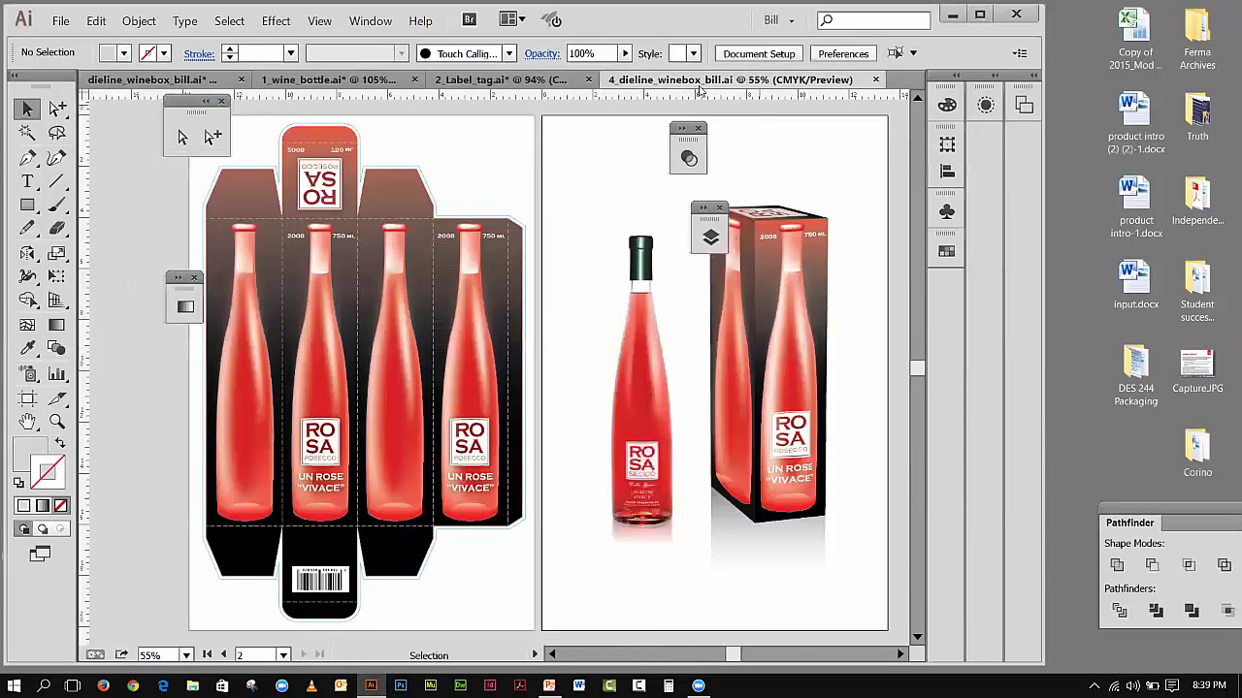
left_click(543, 80)
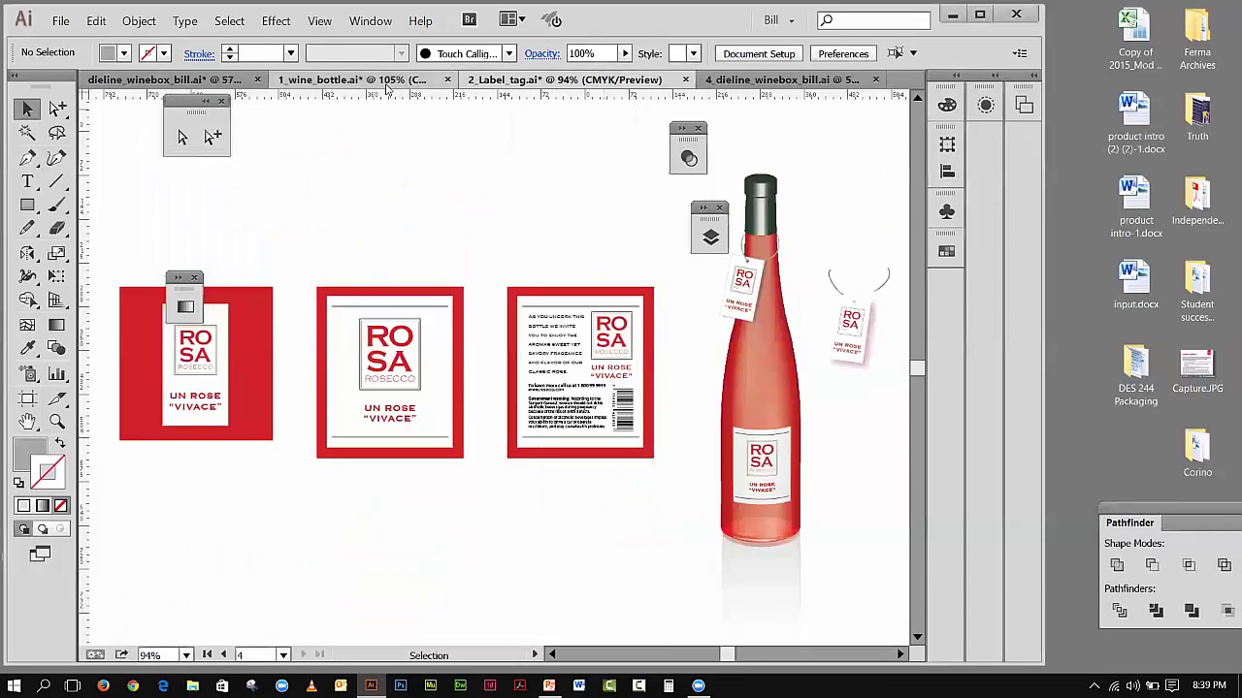
left_click(349, 80)
left_click(96, 20)
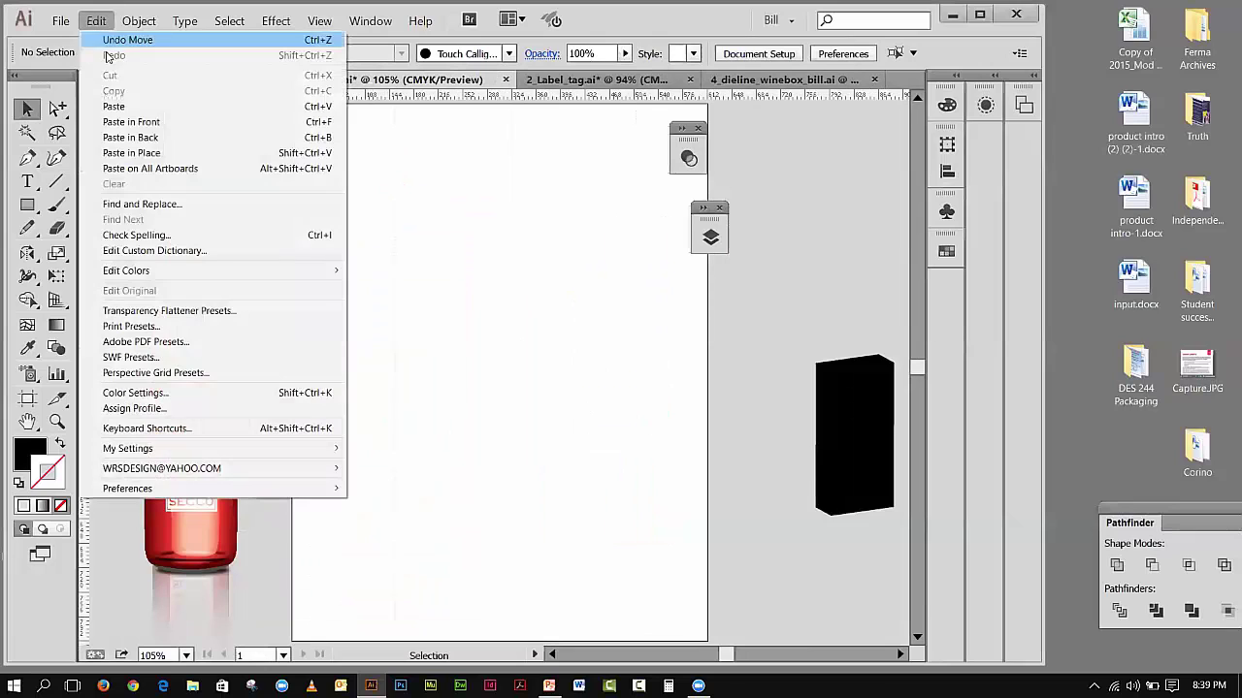
left_click(154, 157)
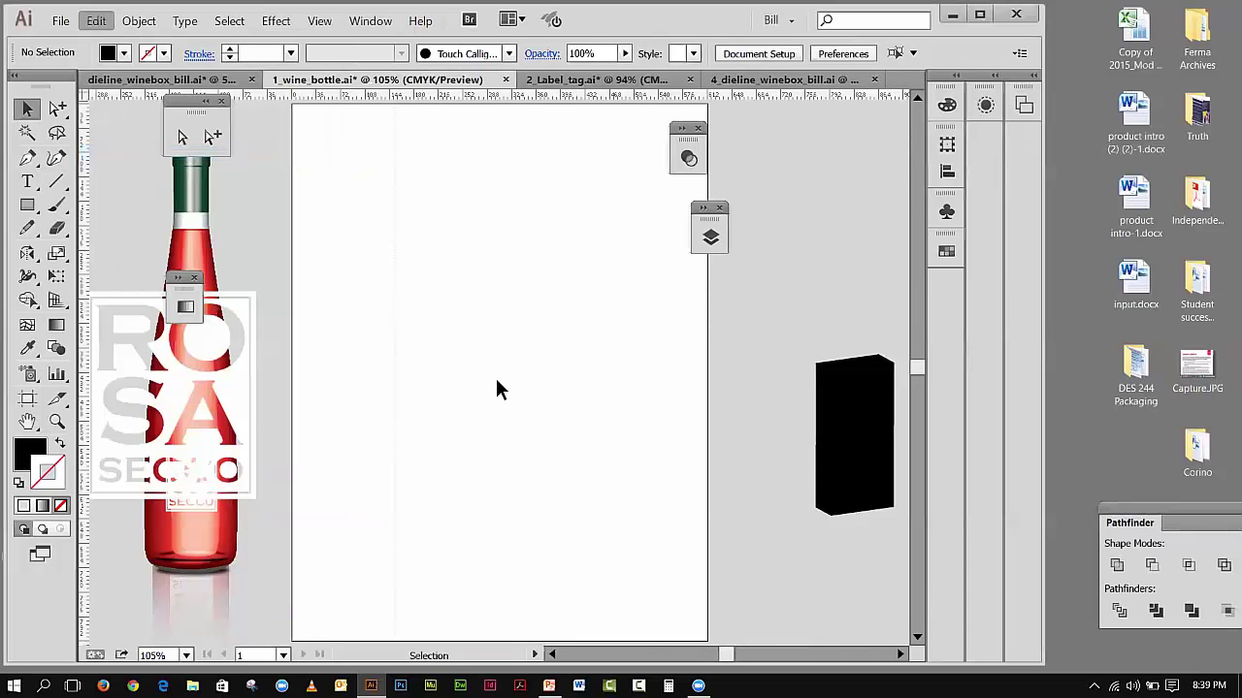
- Move the pasted rectangle up onto the artboard and zoom out to see everything
left_click_drag(540, 377, 466, 260)
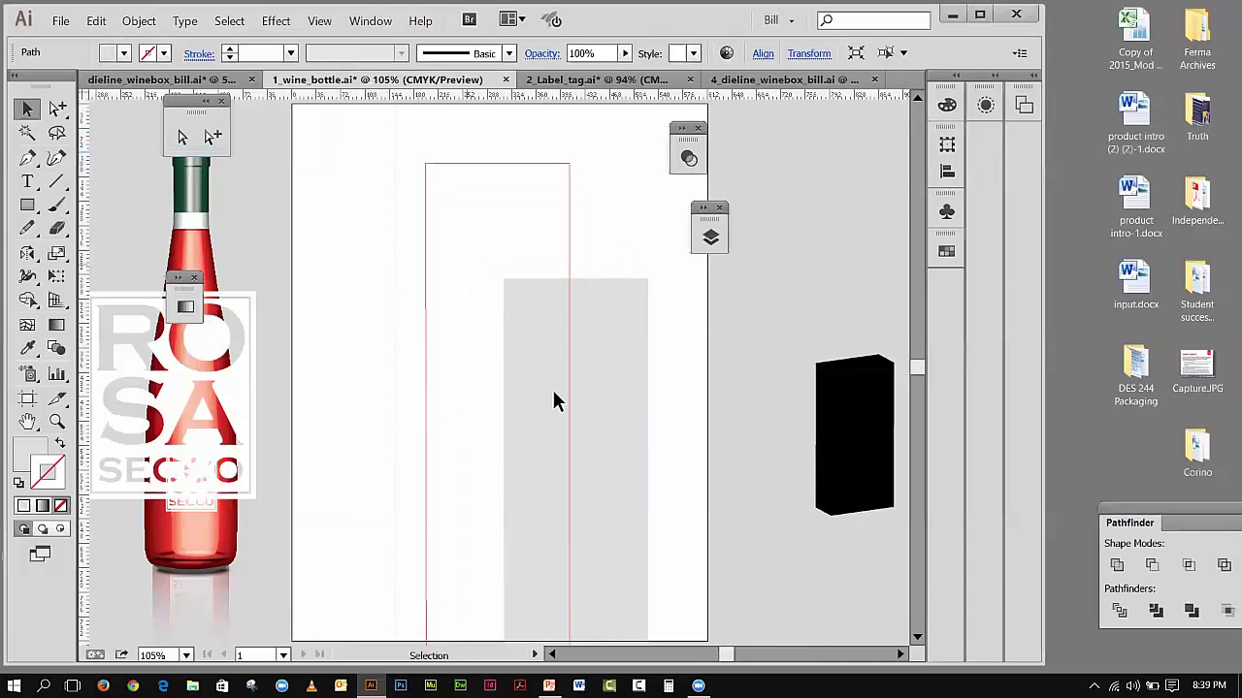
left_click(321, 22)
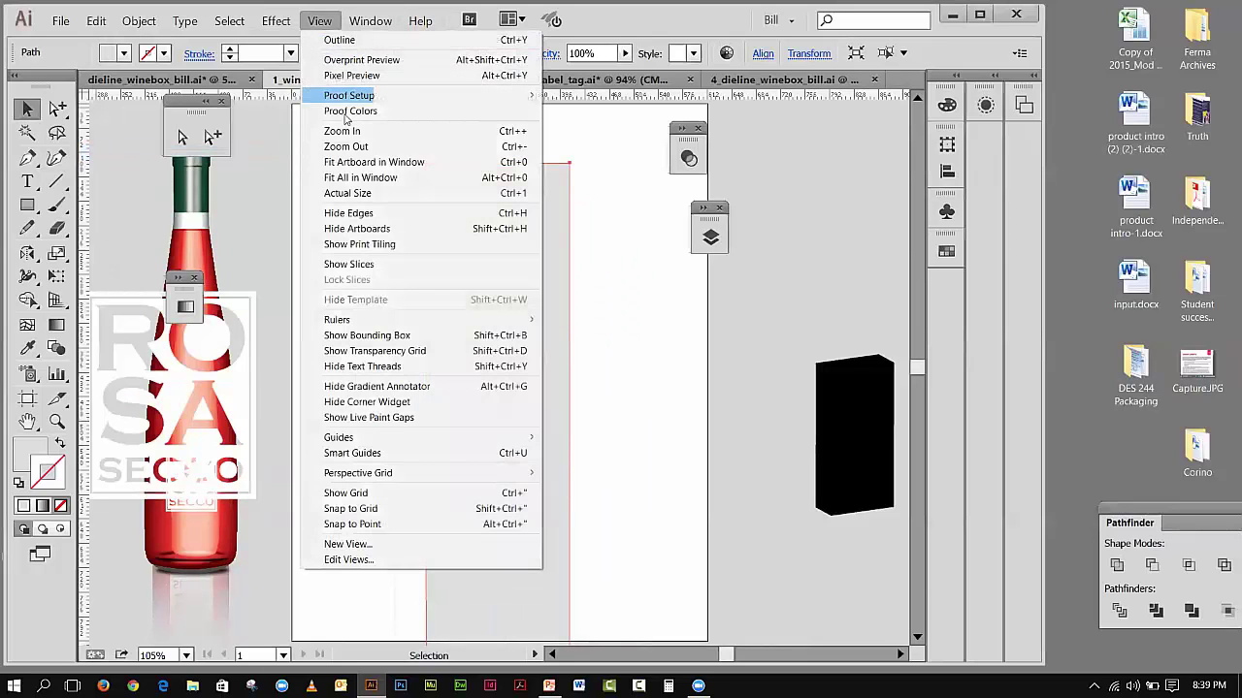
left_click(356, 163)
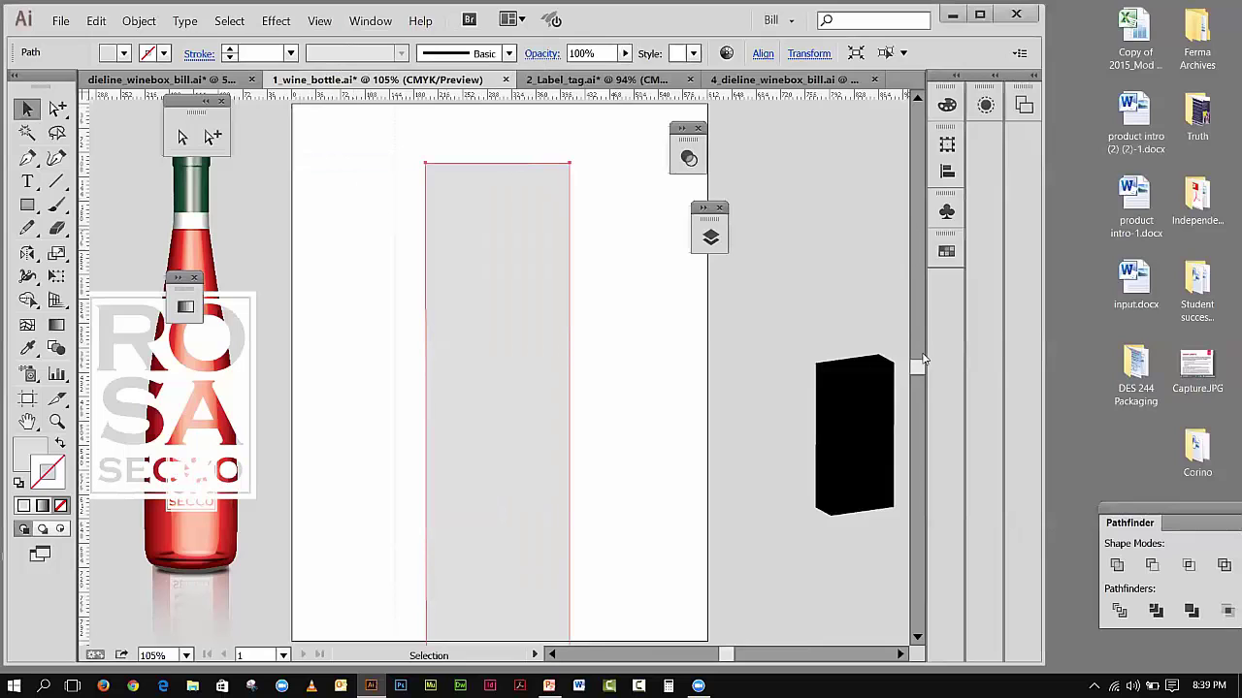
left_click_drag(928, 381, 928, 354)
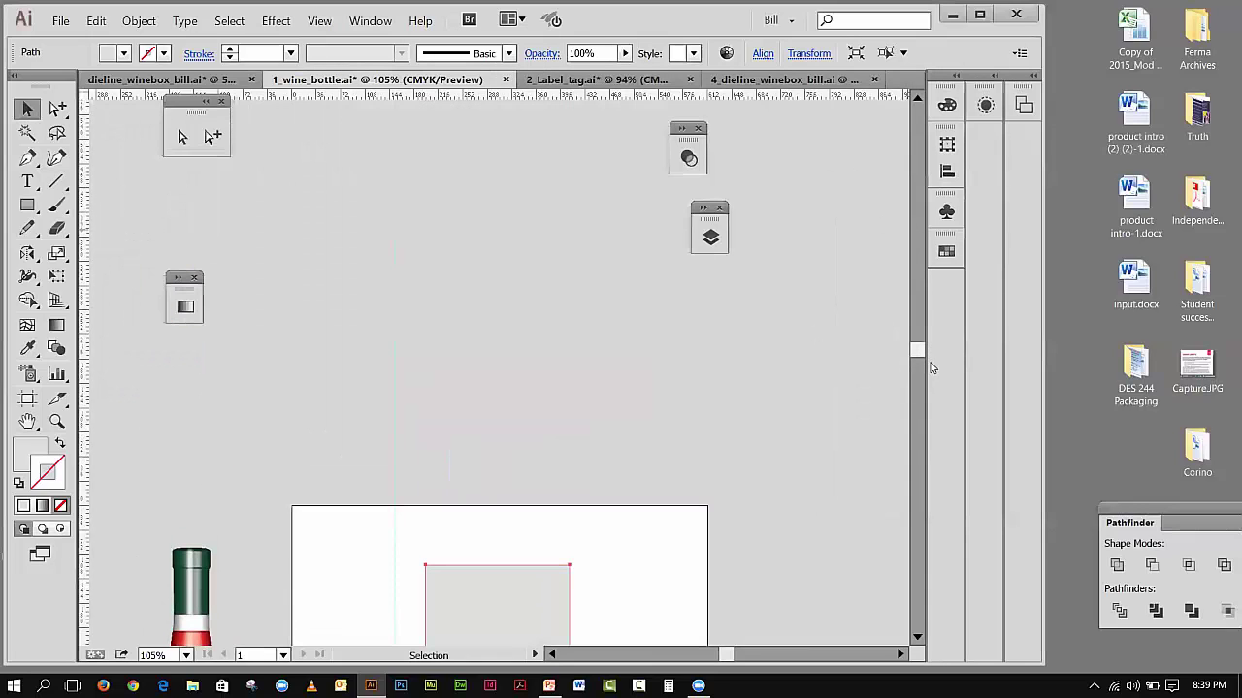
scroll(414, 428, "down", 3)
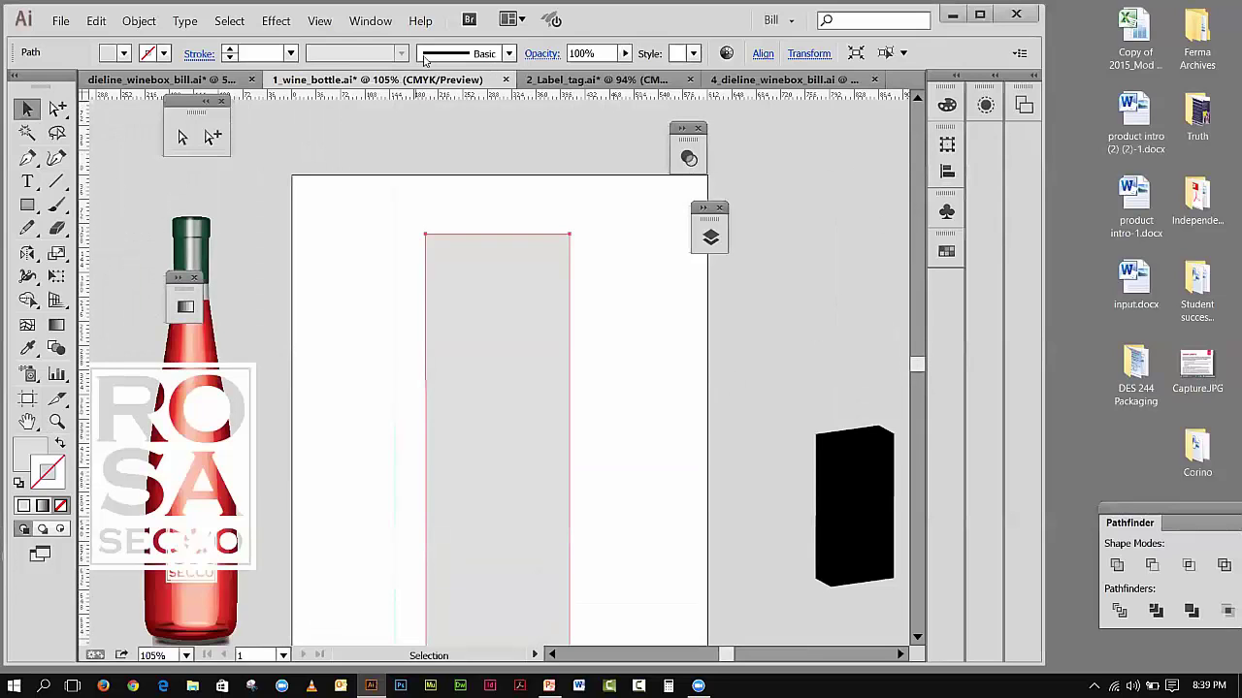
left_click(320, 20)
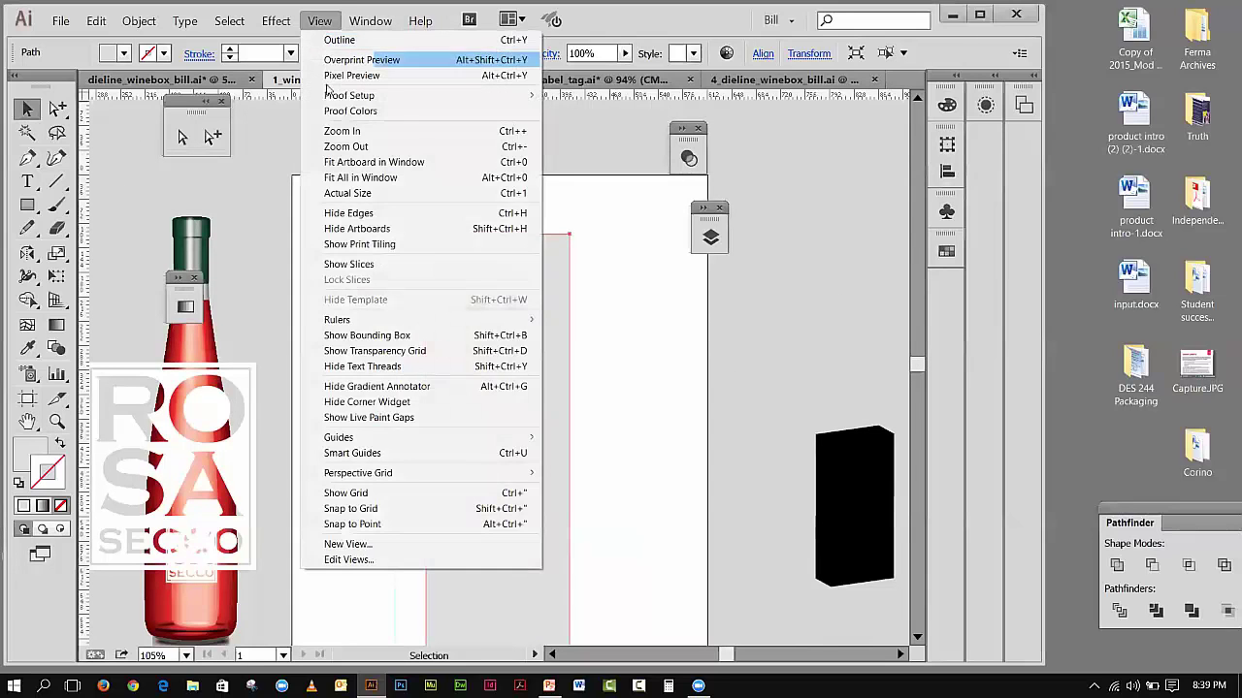
left_click(341, 153)
left_click(319, 20)
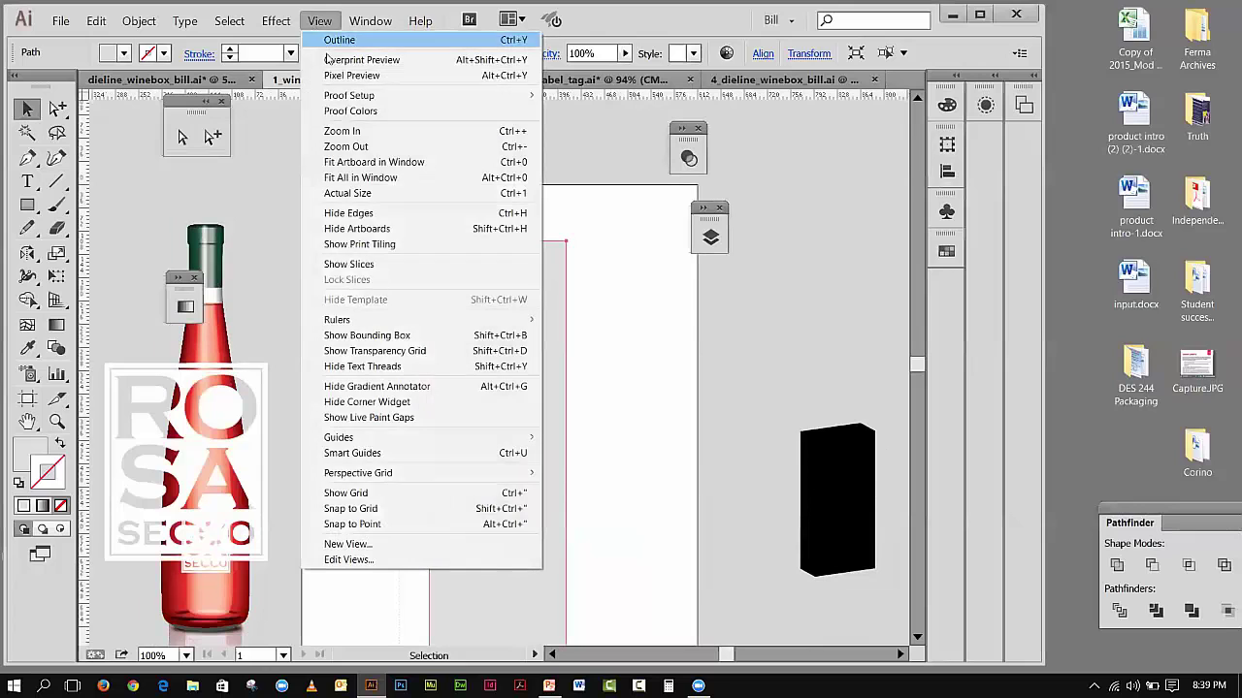
left_click(352, 150)
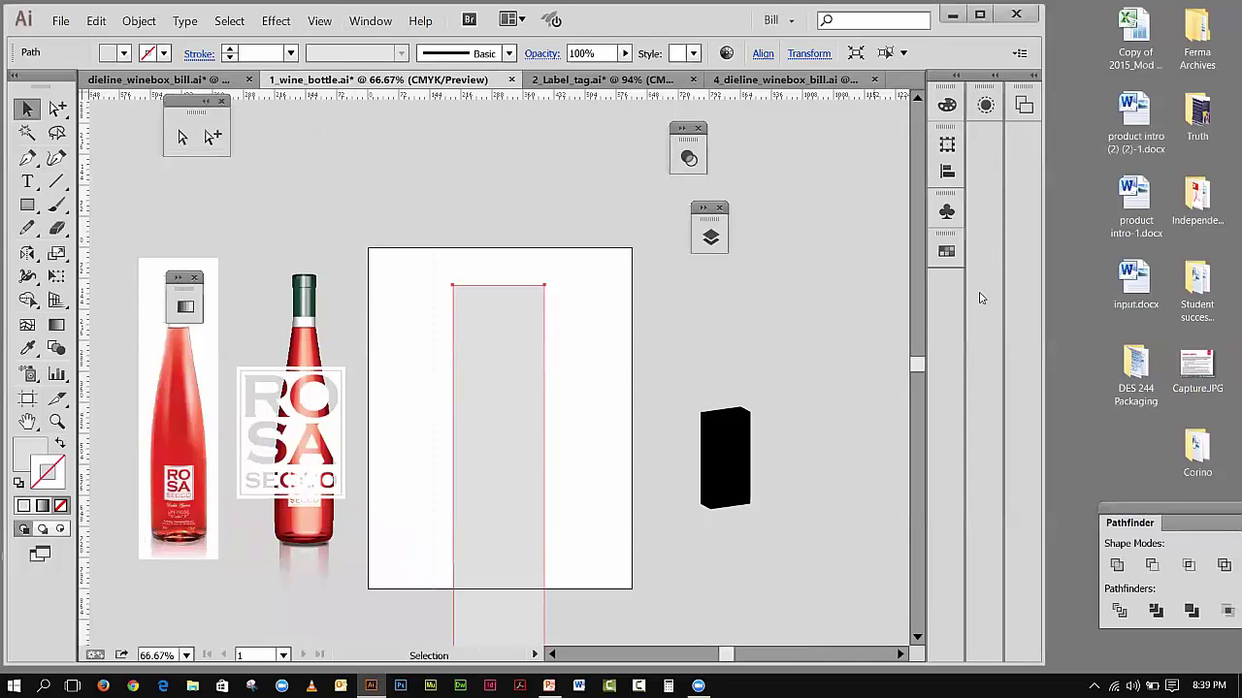
scroll(919, 370, "down", 3)
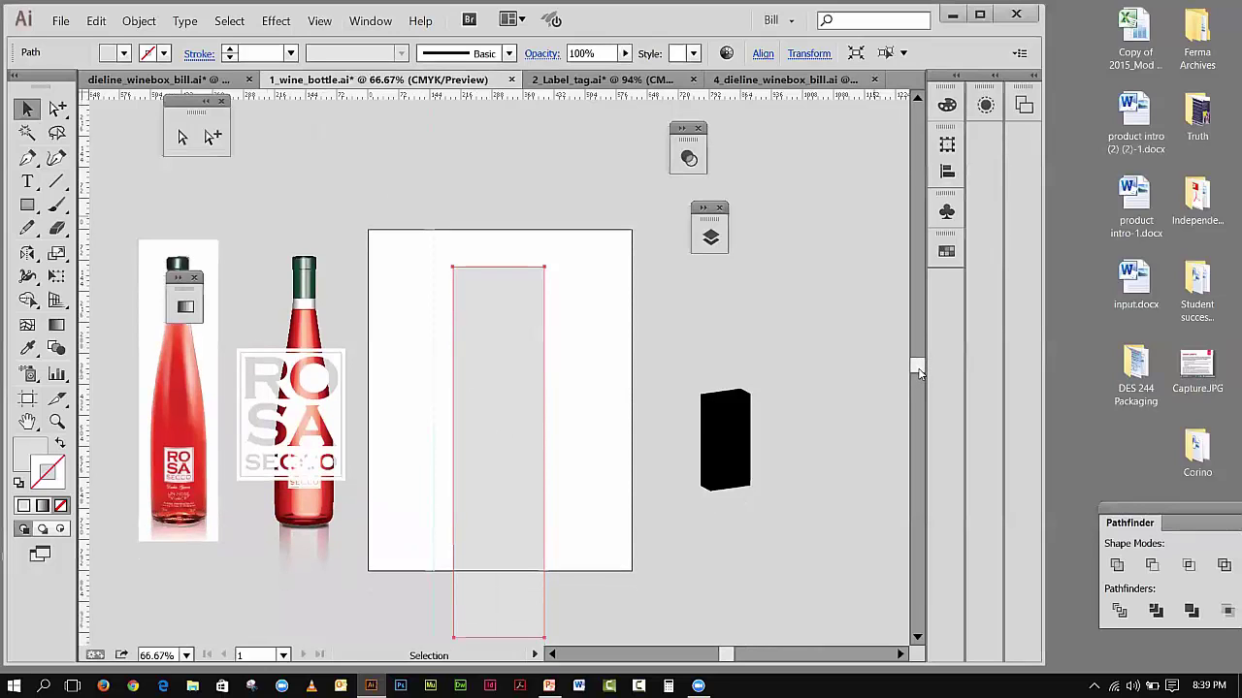
- Stretch Artboard 1 downward with the Artboard tool so it encloses the rectangle
left_click(27, 397)
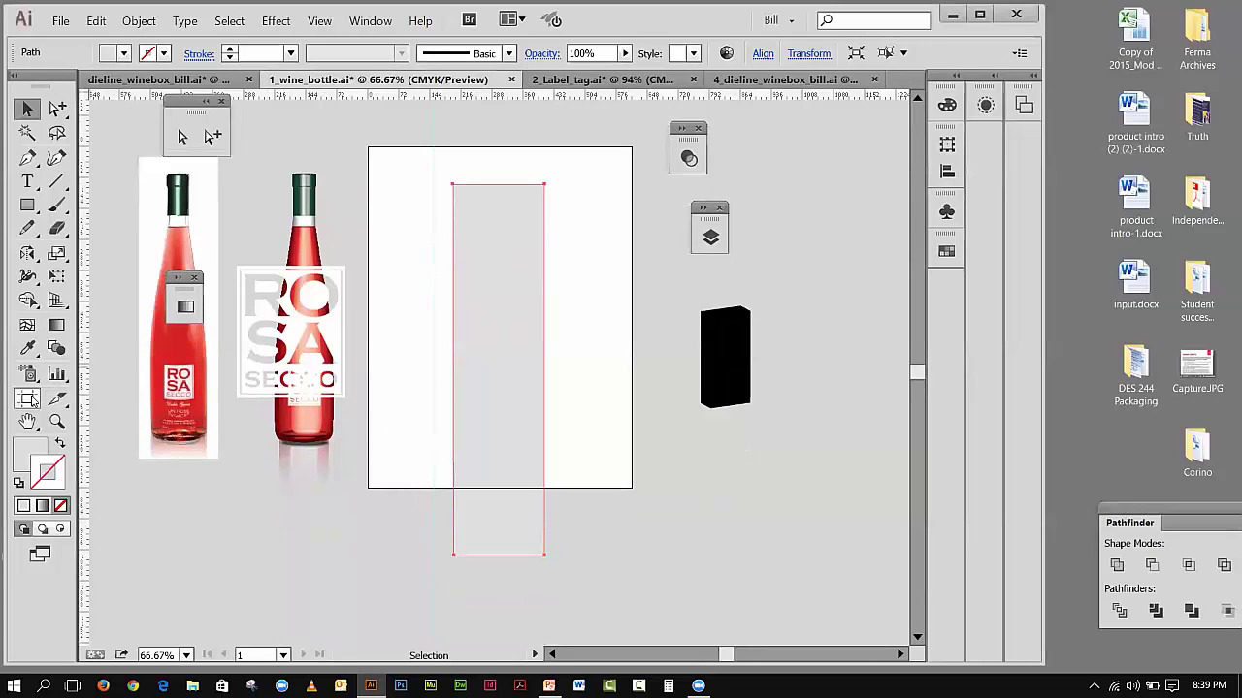
left_click(558, 488)
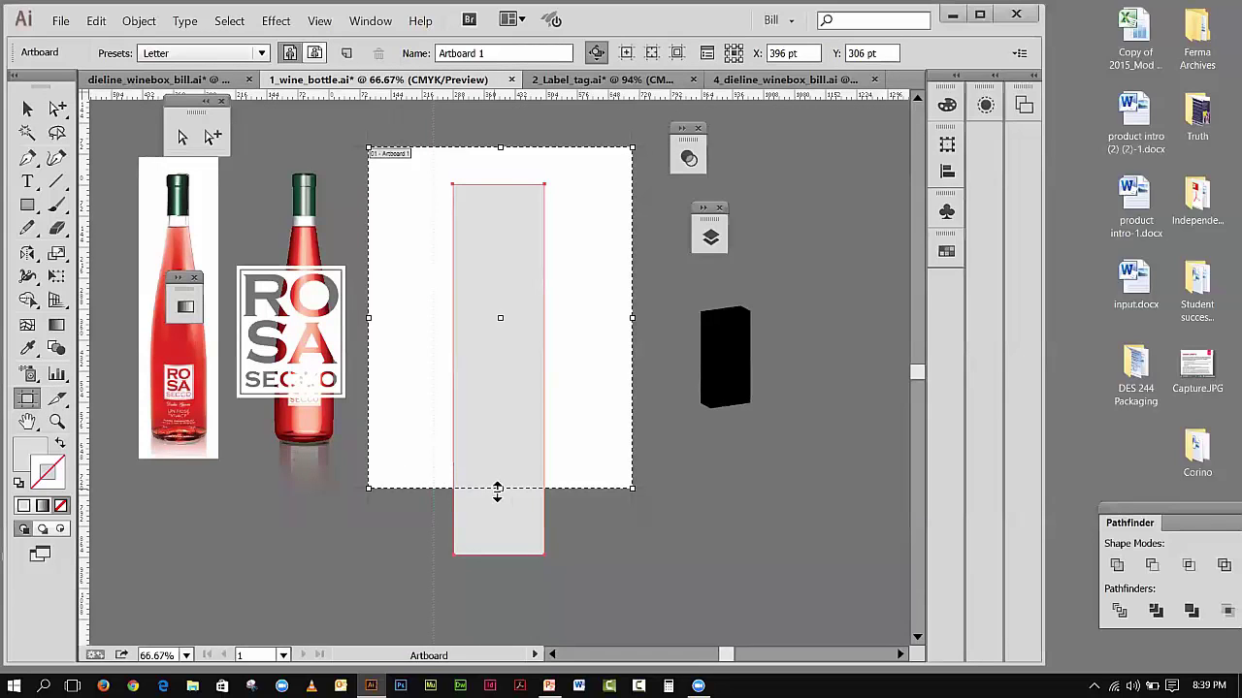
left_click_drag(500, 488, 506, 590)
left_click(27, 107)
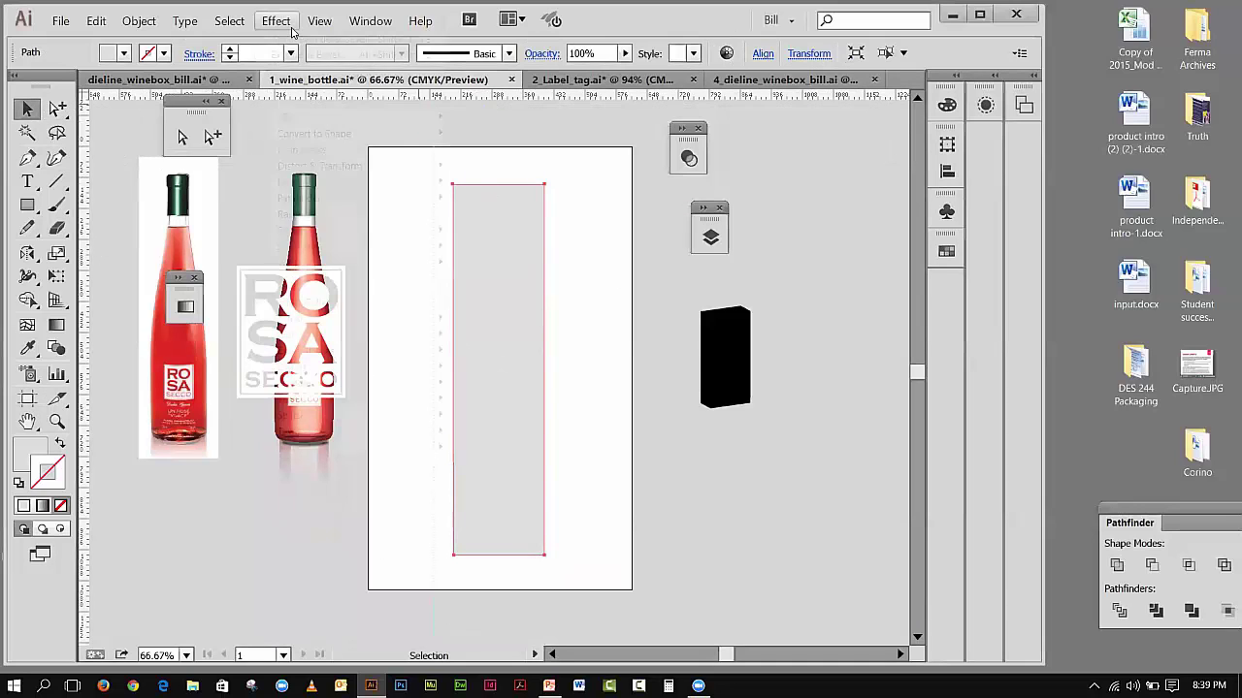
- Apply 3D Extrude & Bevel to the rectangle with live Preview turned on
left_click(287, 22)
mouse_move(307, 117)
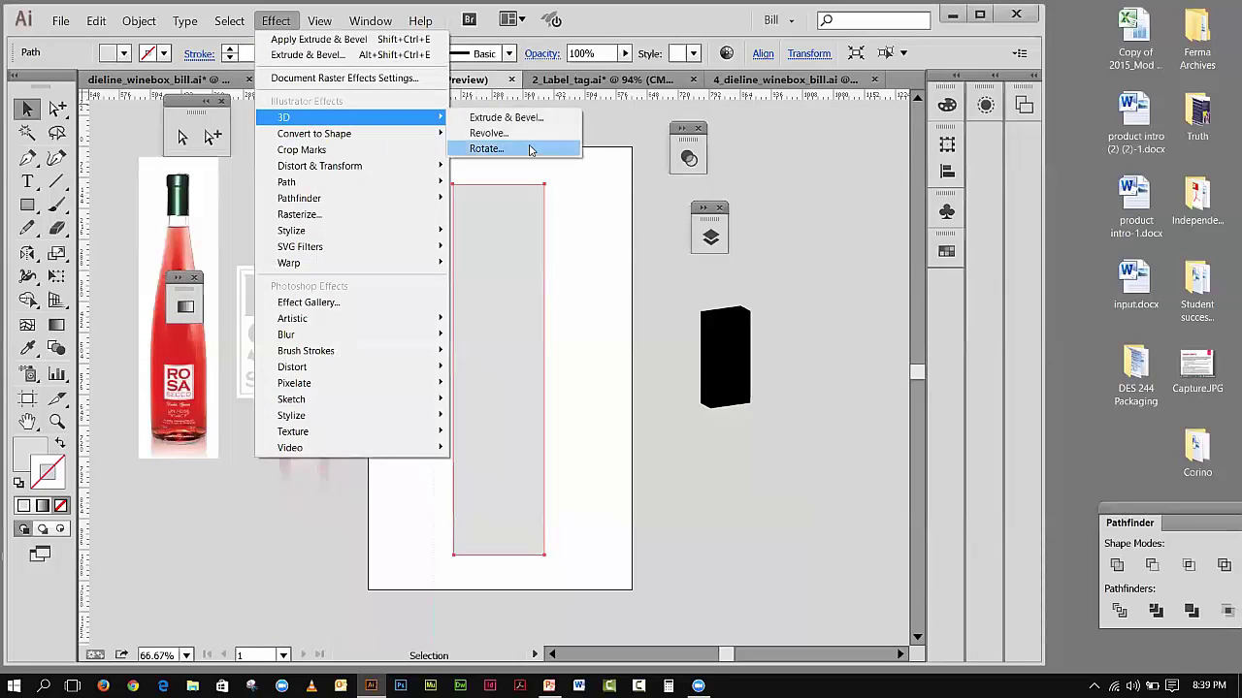
left_click(493, 117)
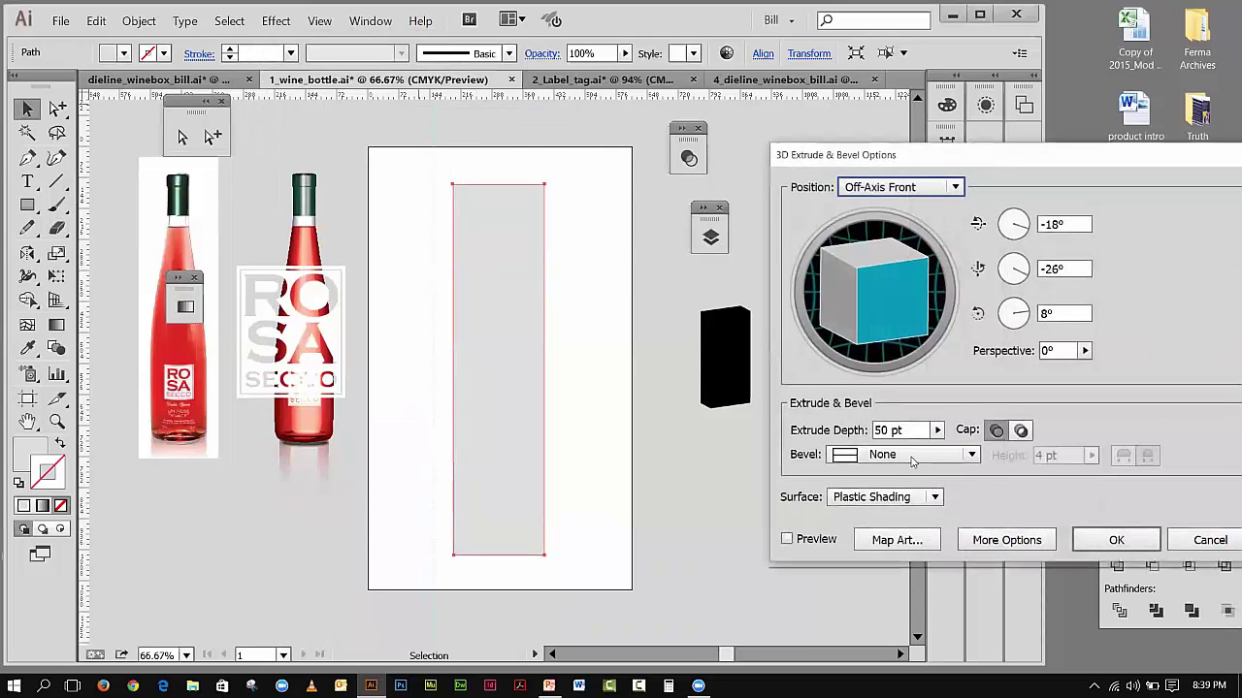
left_click(788, 540)
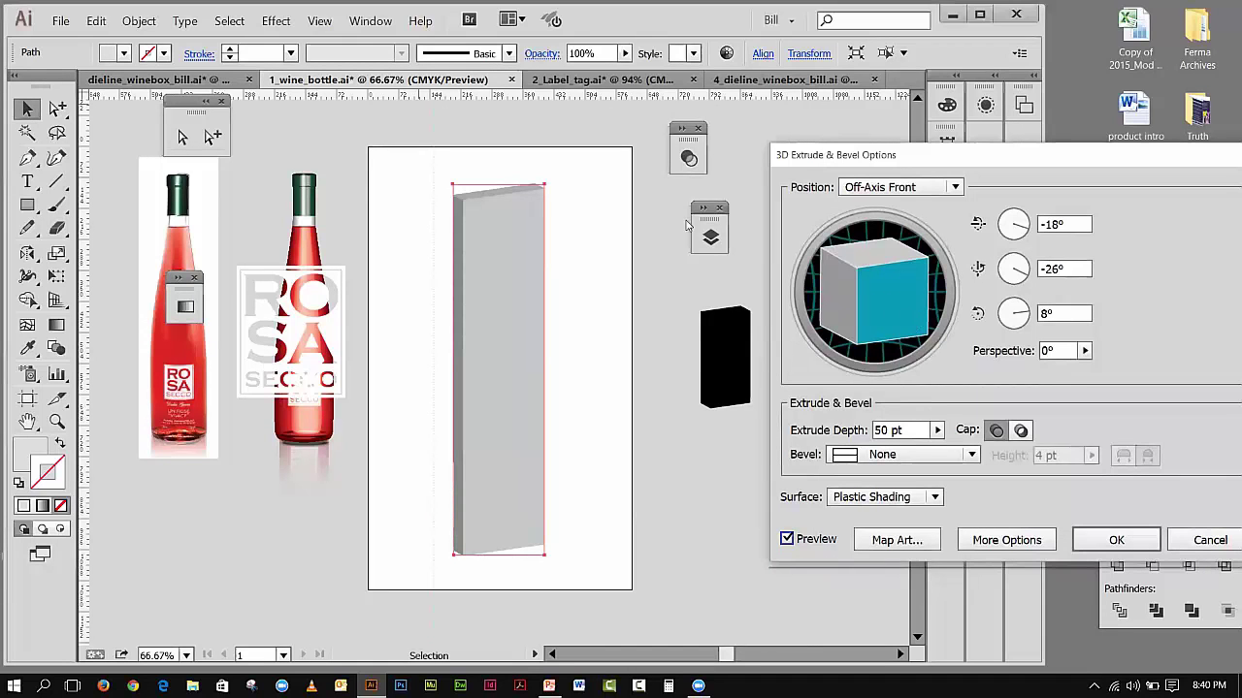
- Set the Extrude Depth to 285 pt and confirm the effect
left_click(937, 429)
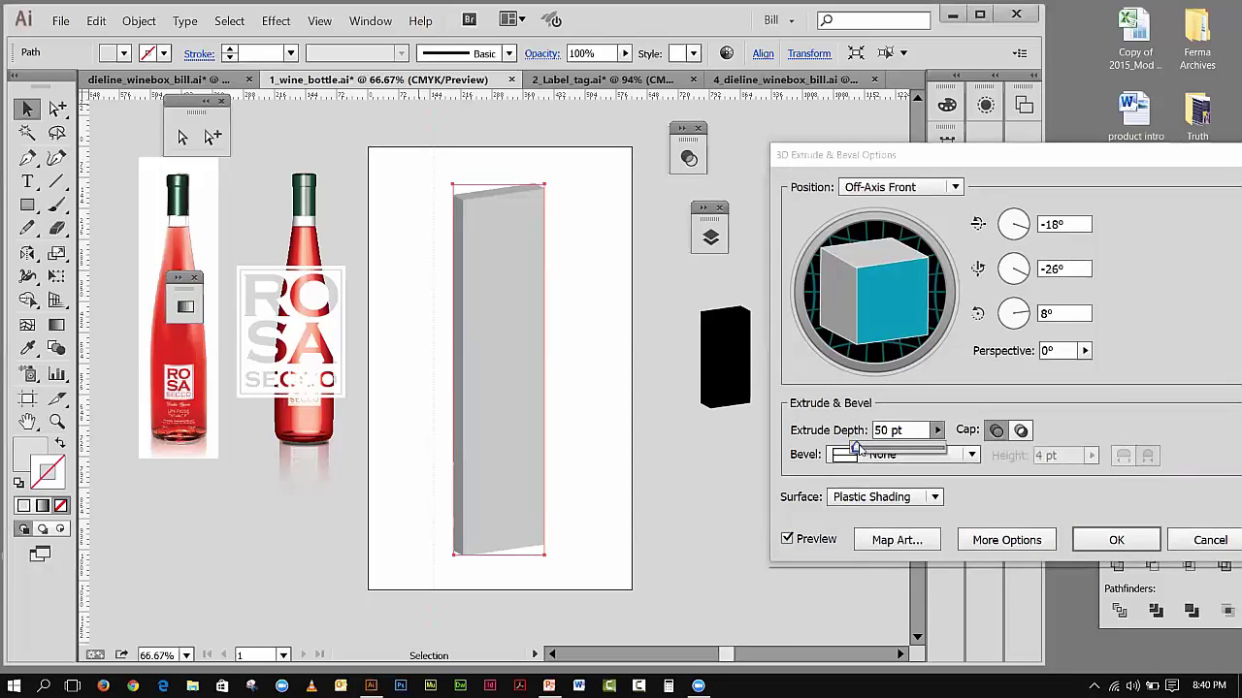
left_click_drag(857, 451, 863, 452)
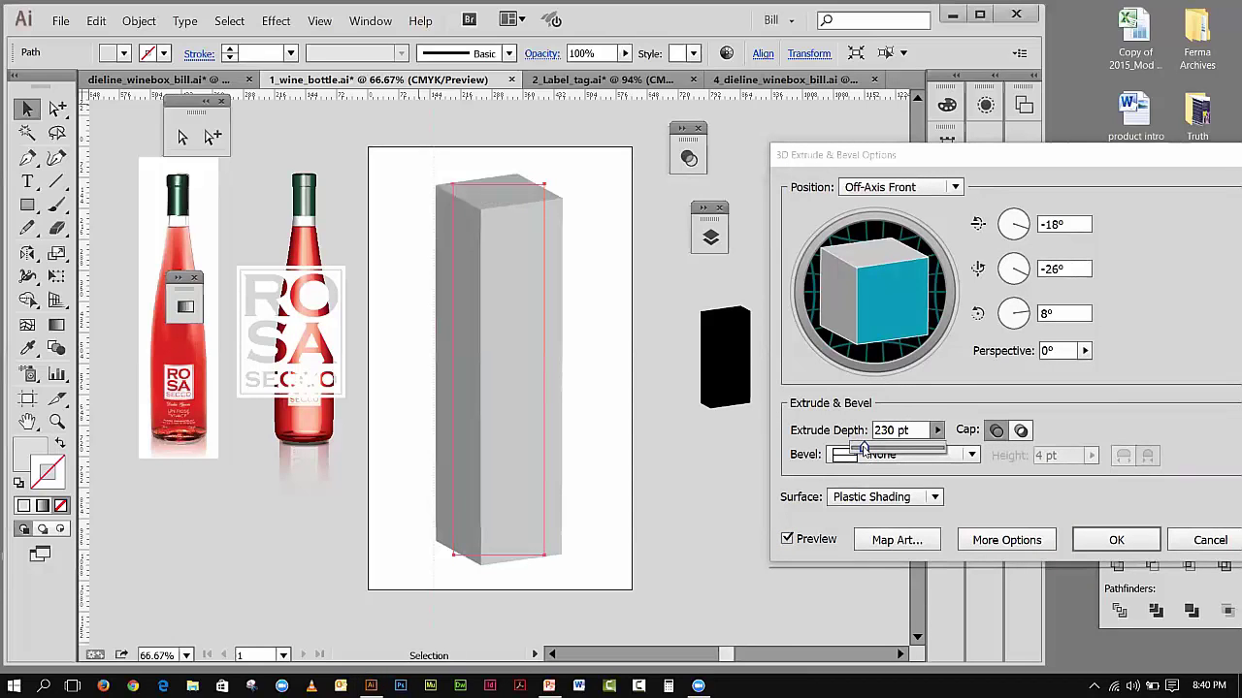
left_click_drag(862, 449, 866, 450)
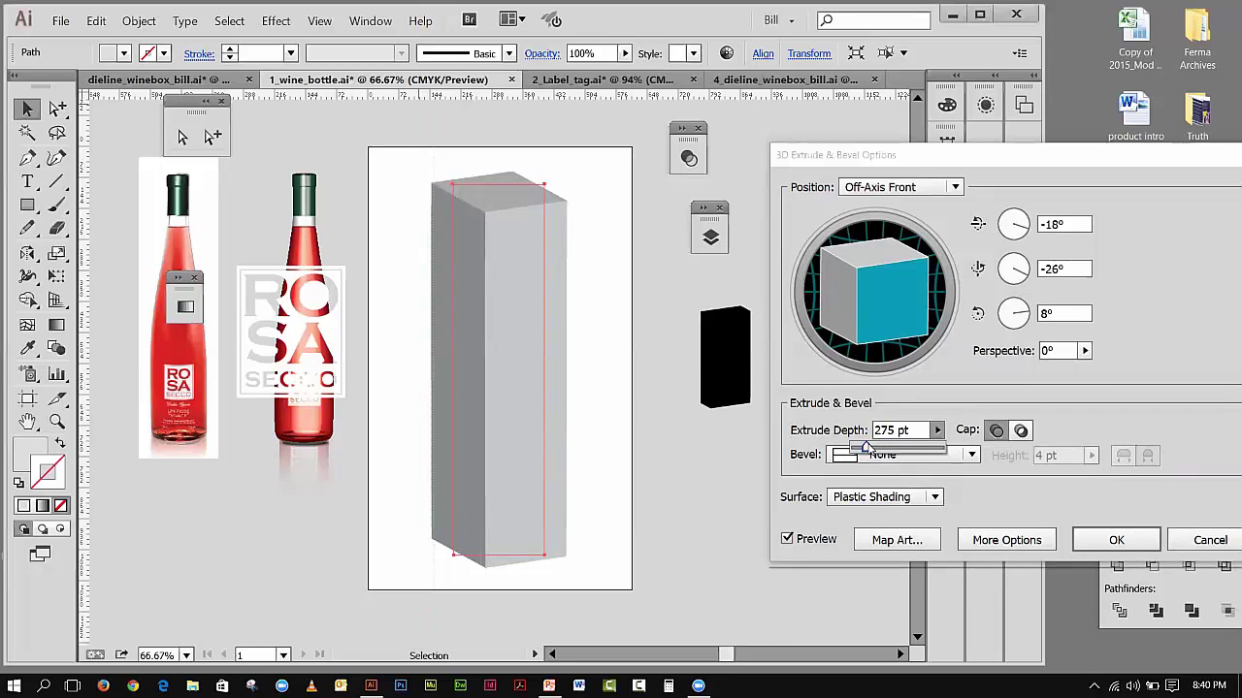
left_click(886, 430)
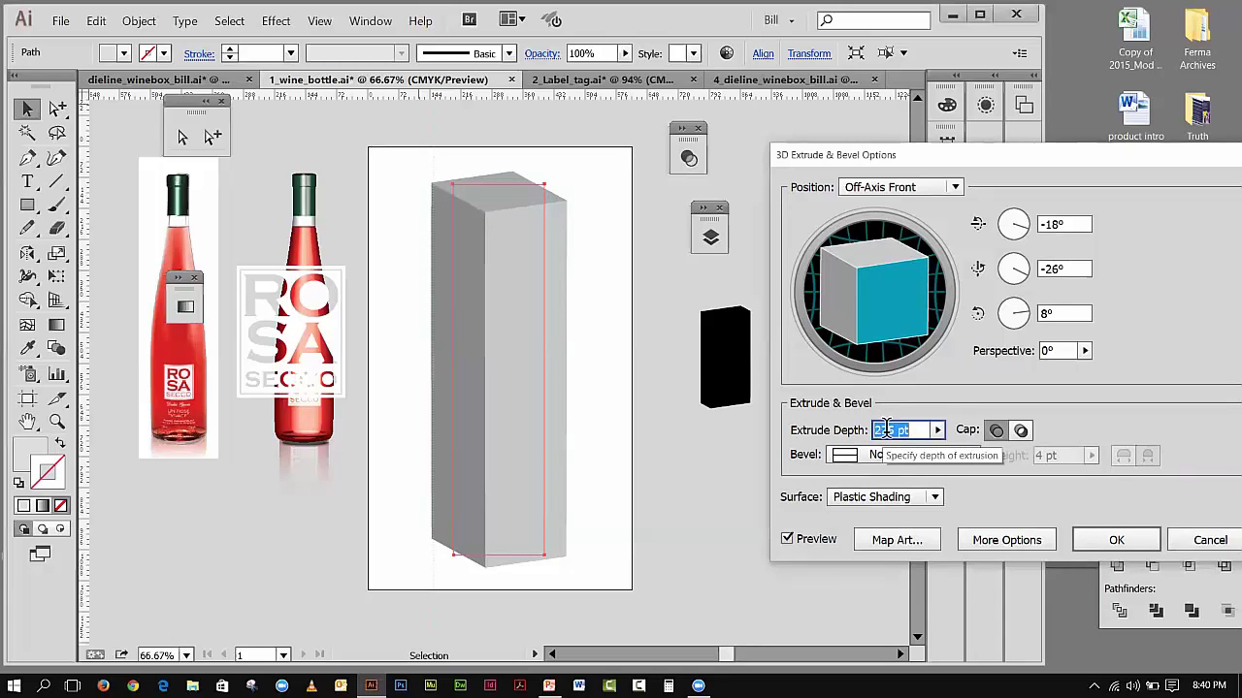
left_click(880, 430)
left_click_drag(879, 429, 887, 431)
type("8")
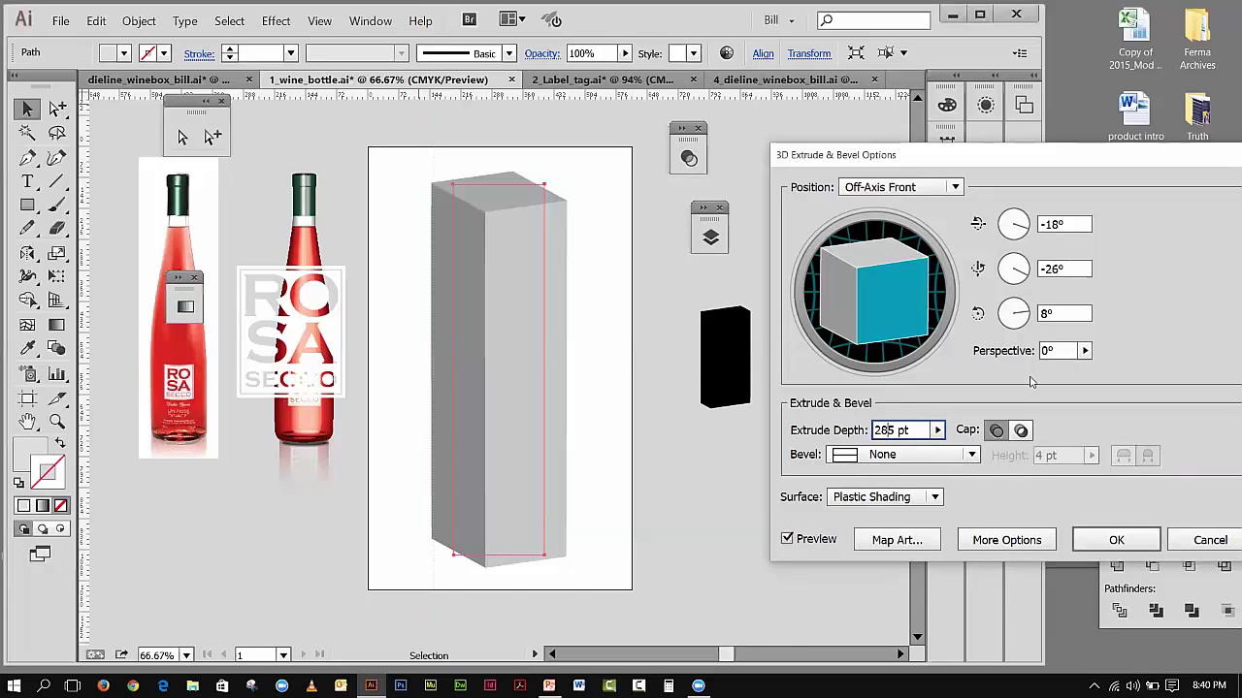
left_click(1110, 538)
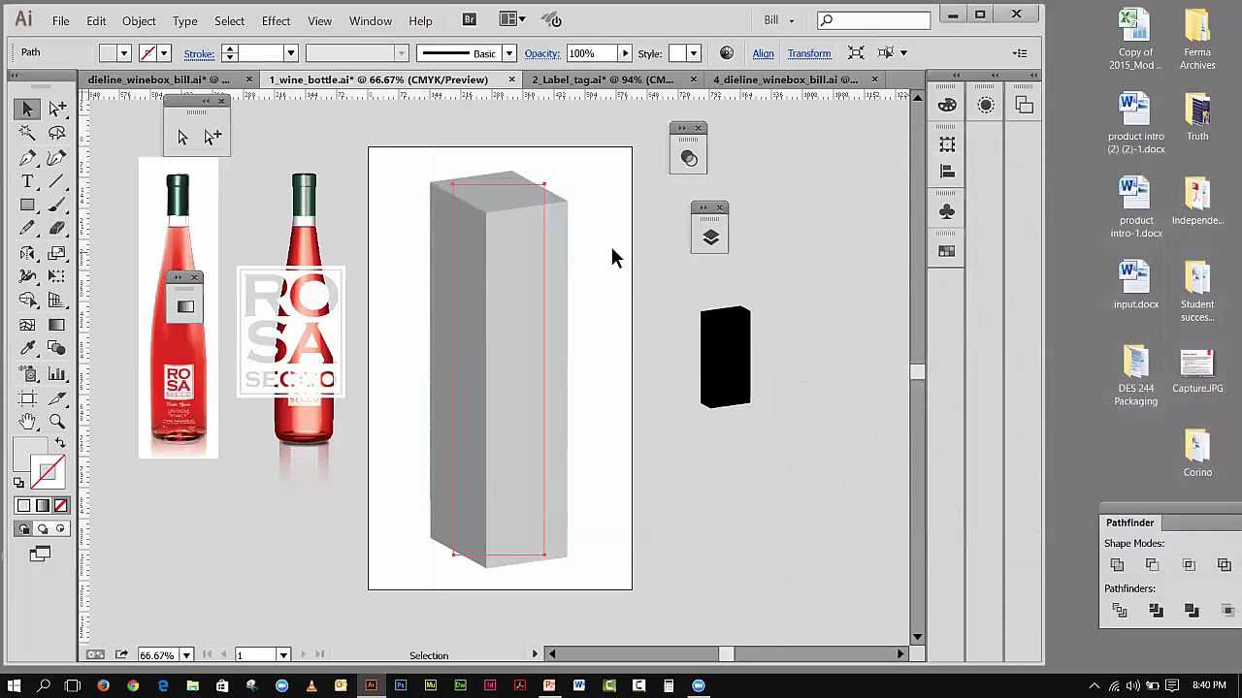
- Delete the black placeholder box beside the extruded grey box
left_click(662, 379)
left_click(706, 363)
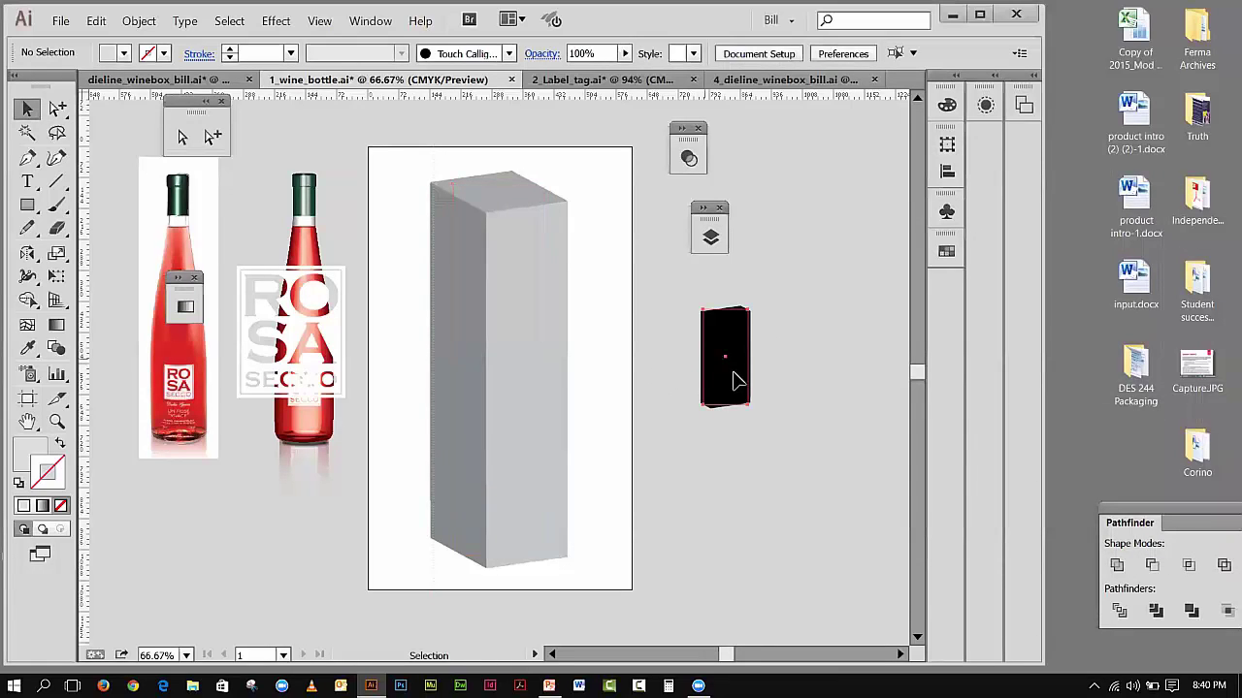
key("Delete")
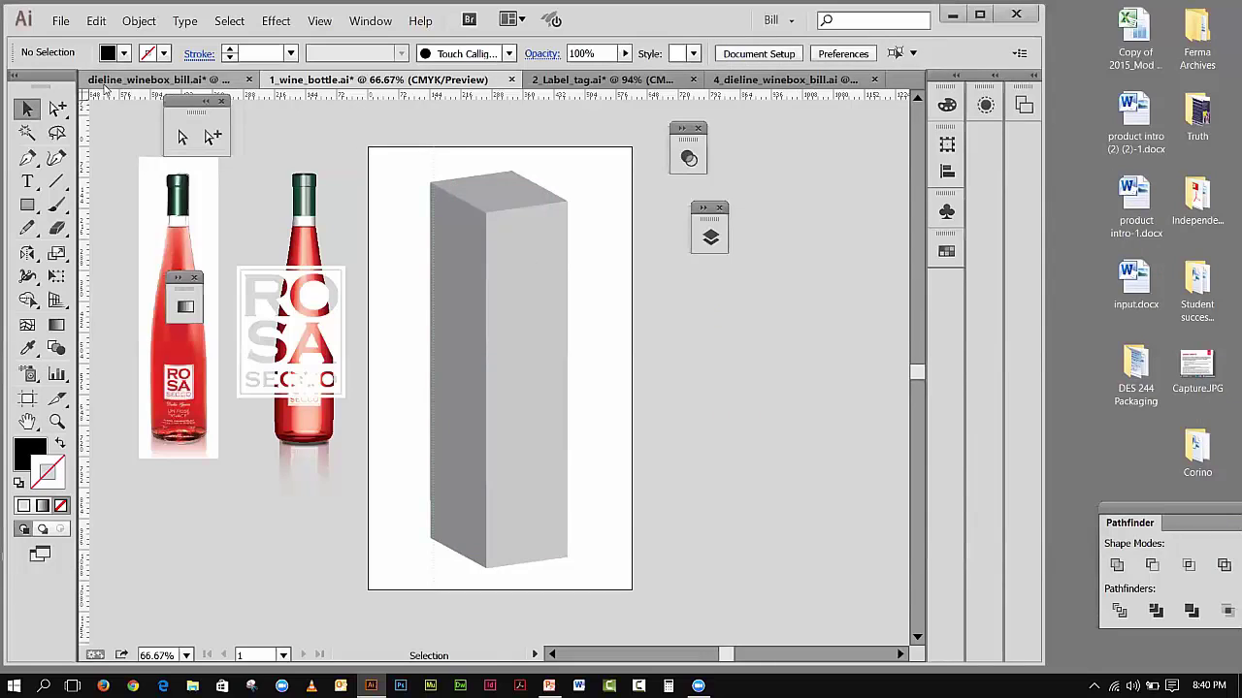
- Place an instance of the side bottle panel symbol on the dieline artboard and copy it
left_click(161, 80)
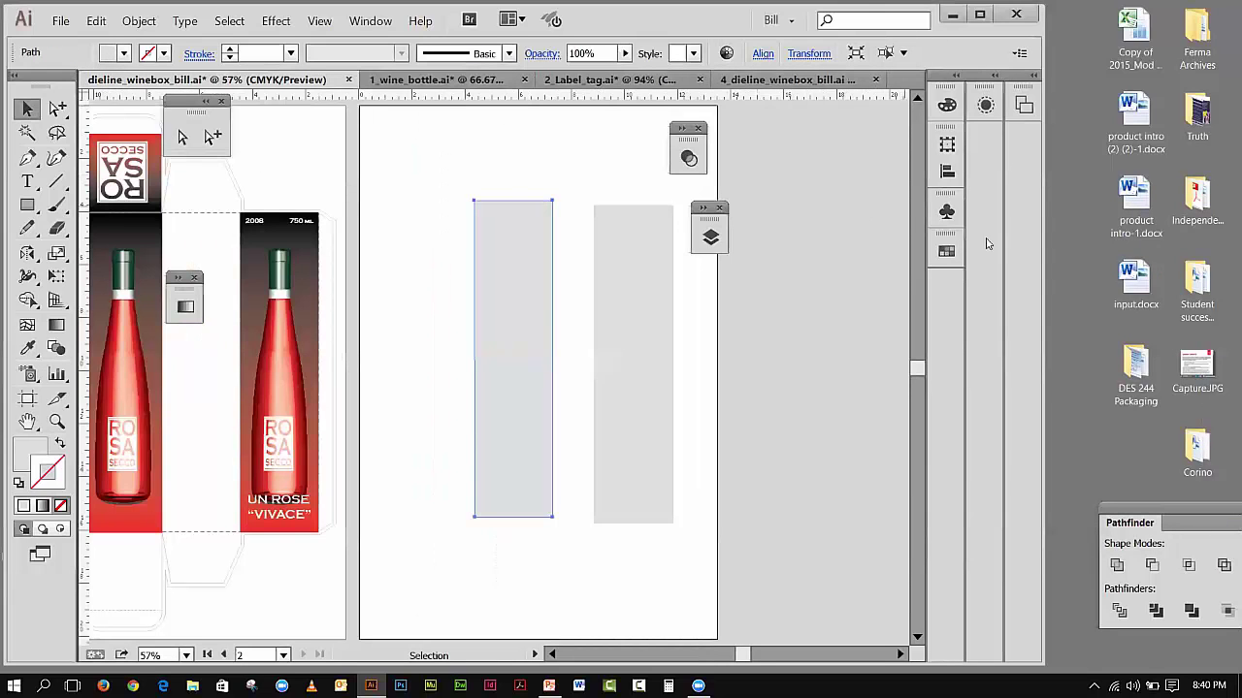
left_click(947, 212)
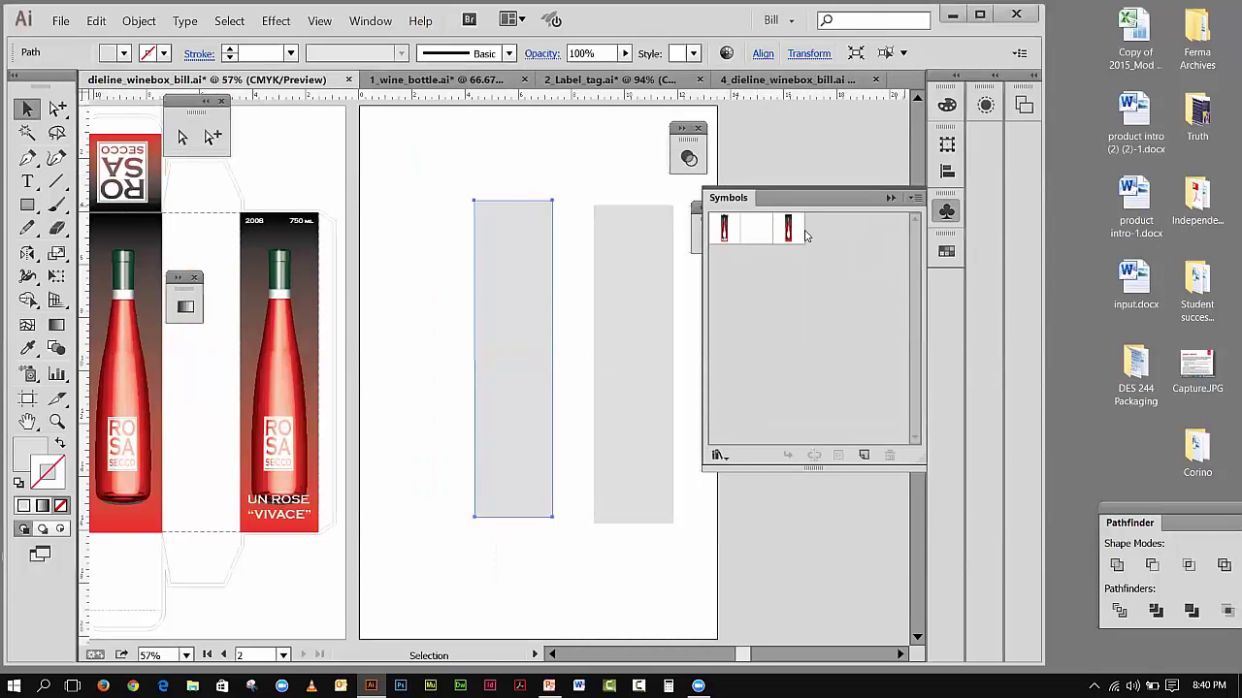
left_click(788, 230)
left_click_drag(409, 288, 402, 292)
left_click(96, 21)
left_click(101, 85)
- Paste the side panel into the wine bottle document, then delete the pasted instance
left_click(419, 82)
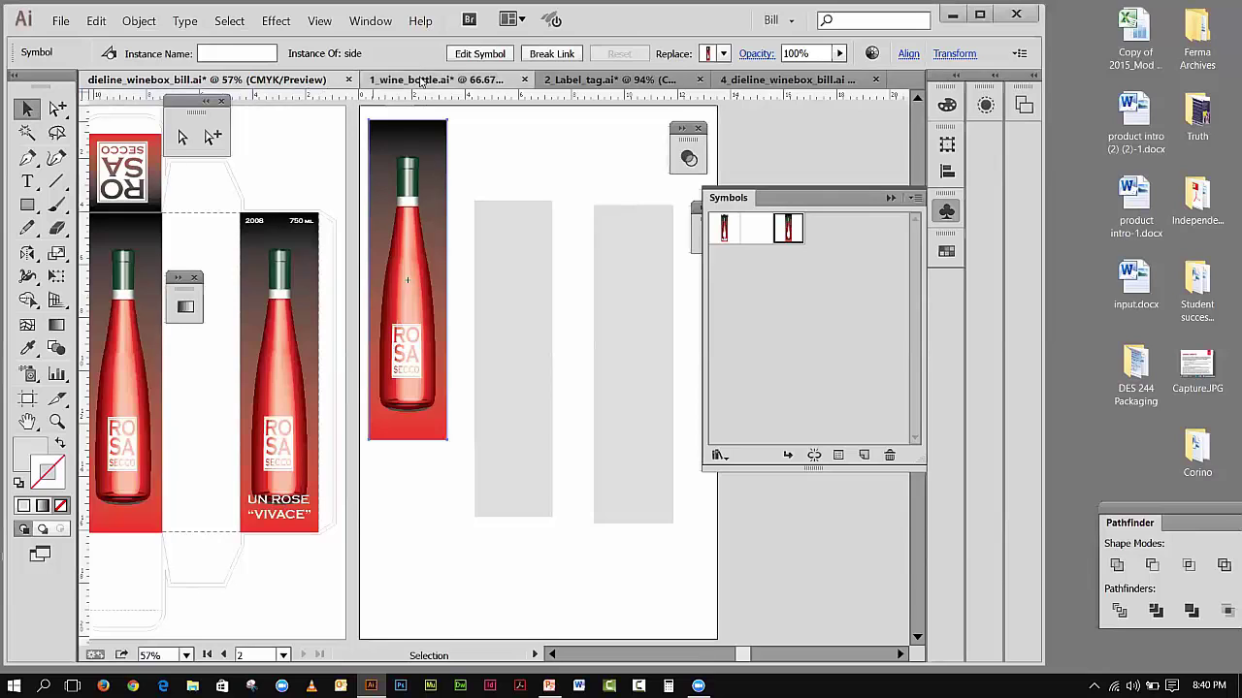
left_click(96, 20)
left_click(113, 105)
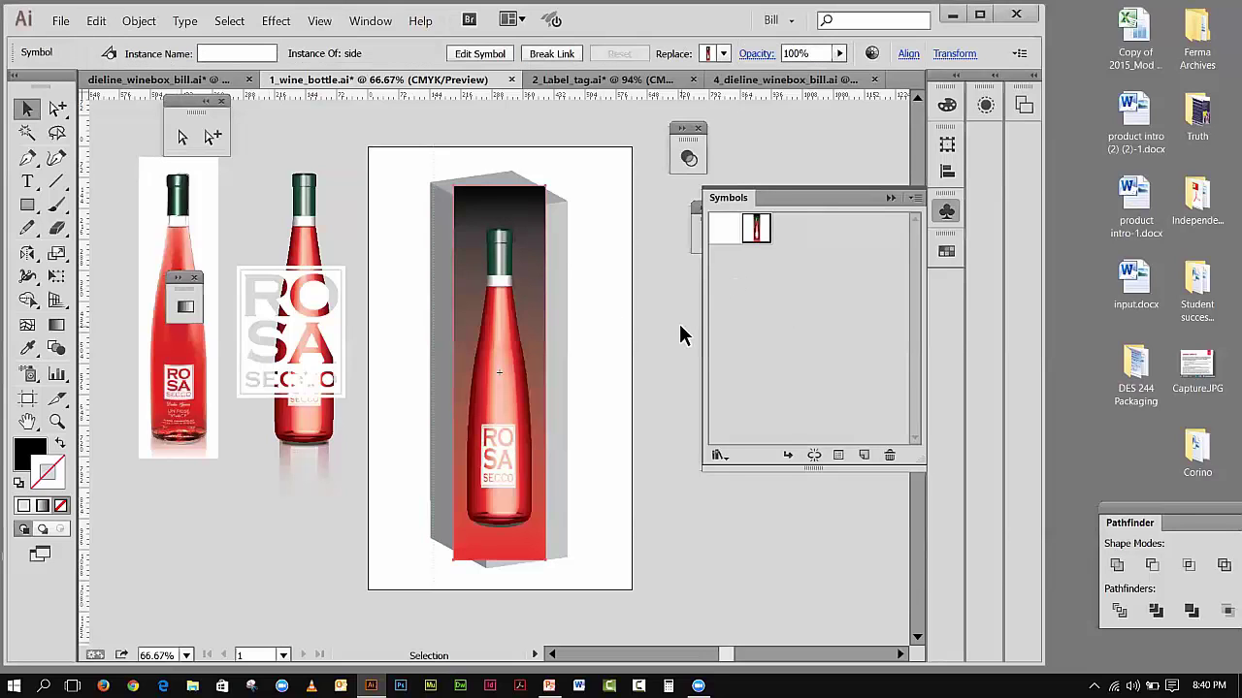
key("Delete")
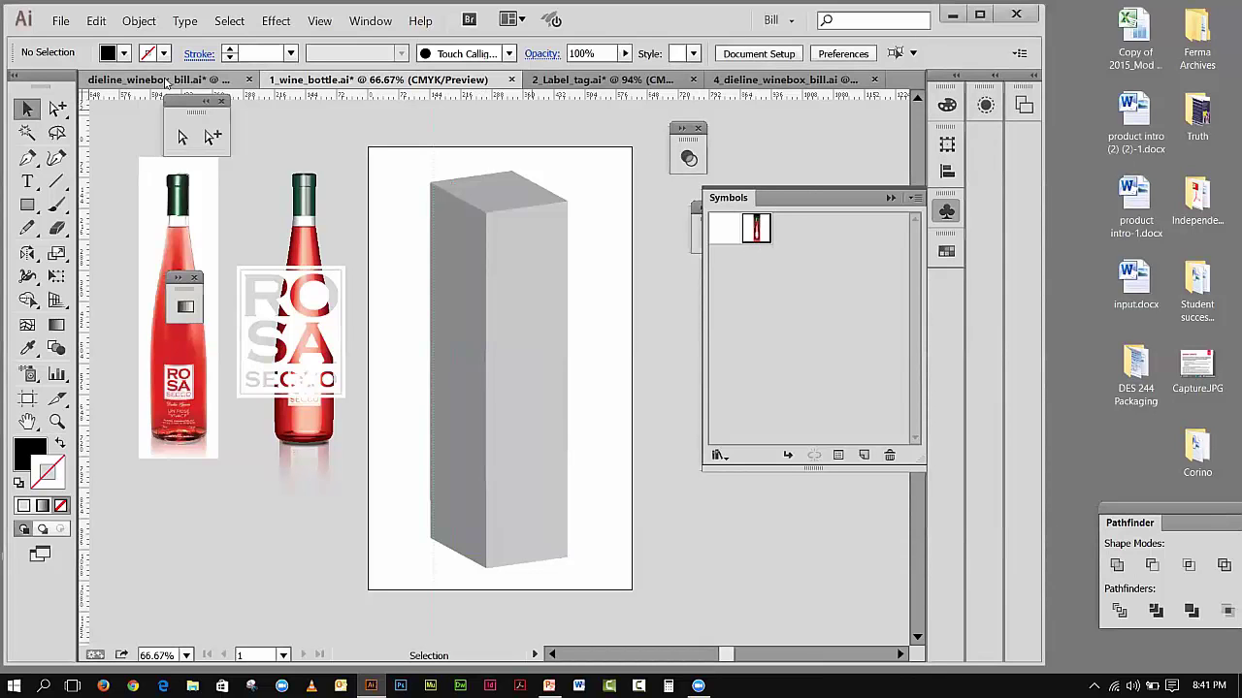
- Drag the Front symbol (UN ROSE VIVACE) onto the dieline artboard and copy the instance
left_click(168, 85)
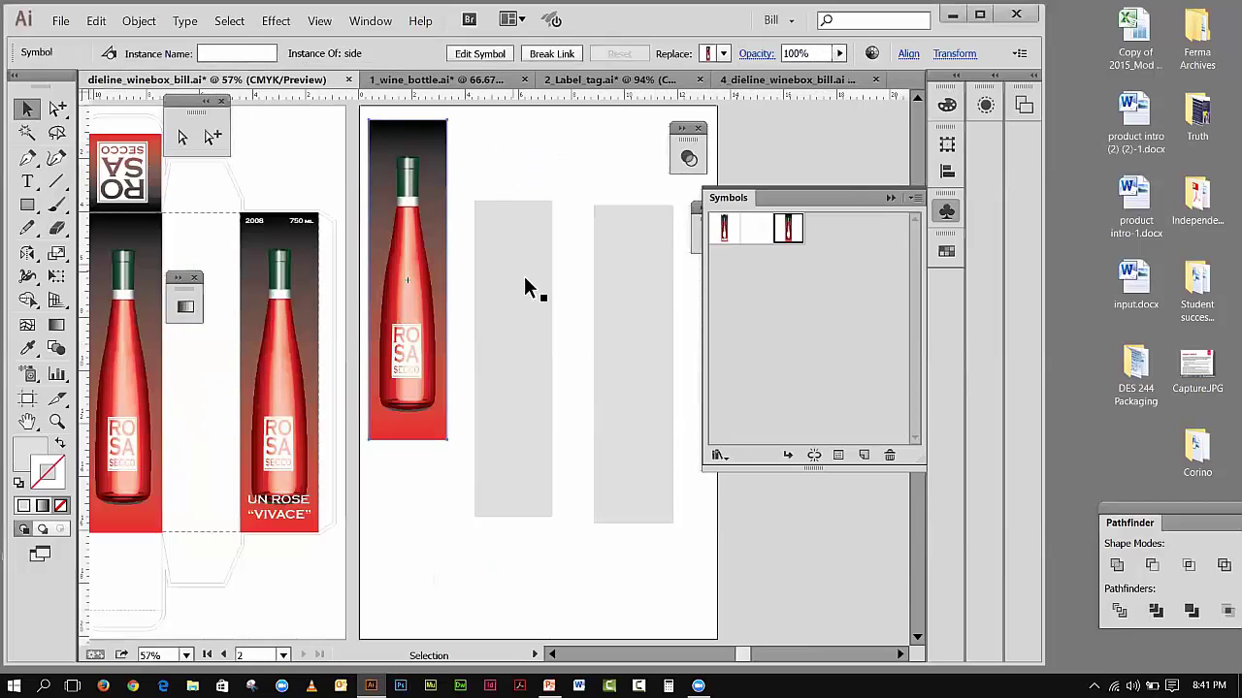
left_click(726, 230)
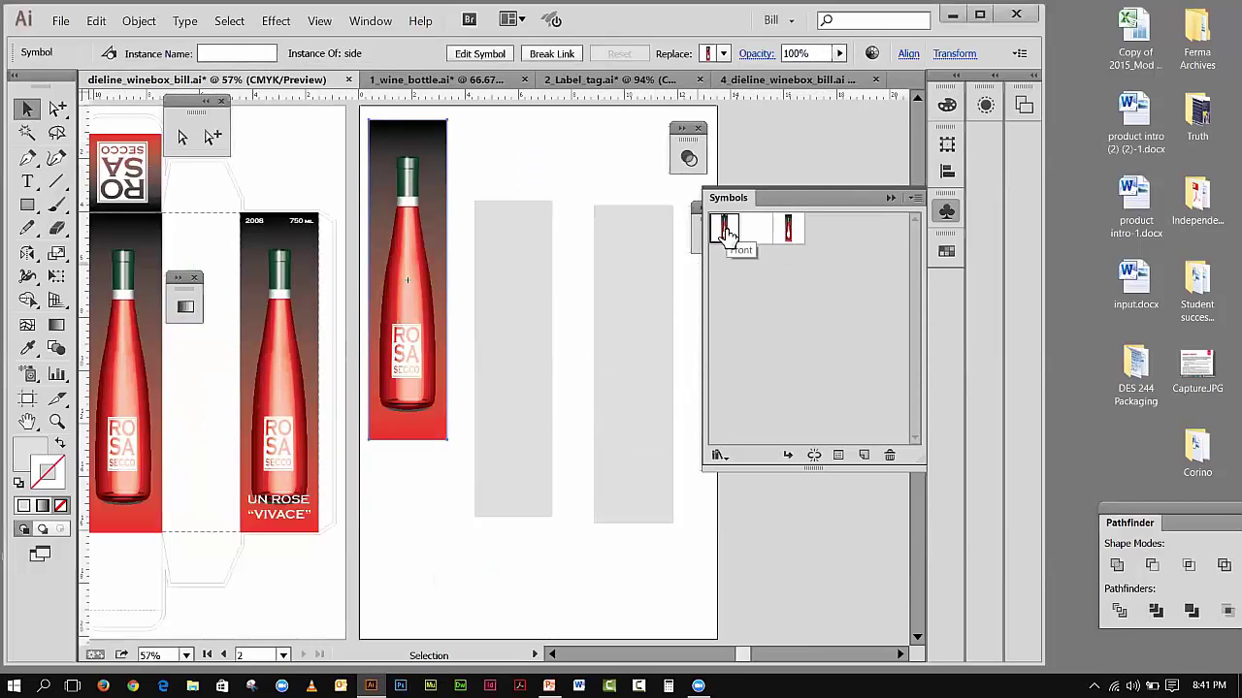
left_click_drag(728, 233, 559, 299)
left_click(96, 20)
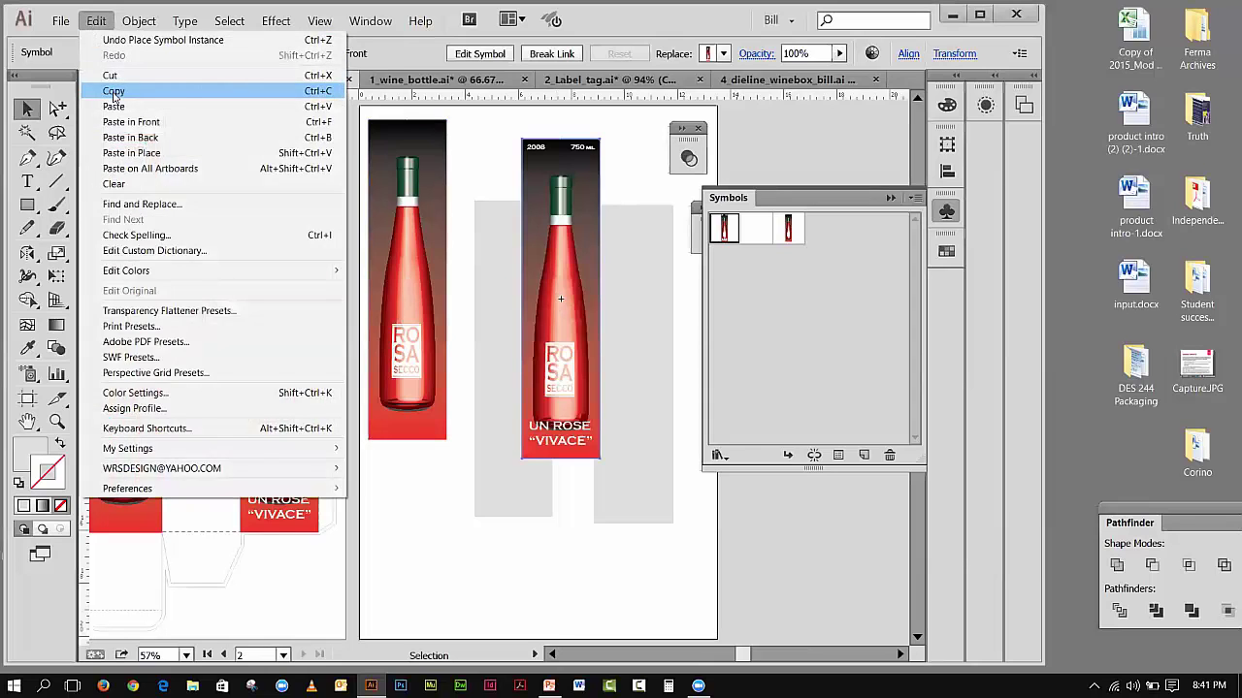
left_click(114, 87)
left_click(394, 89)
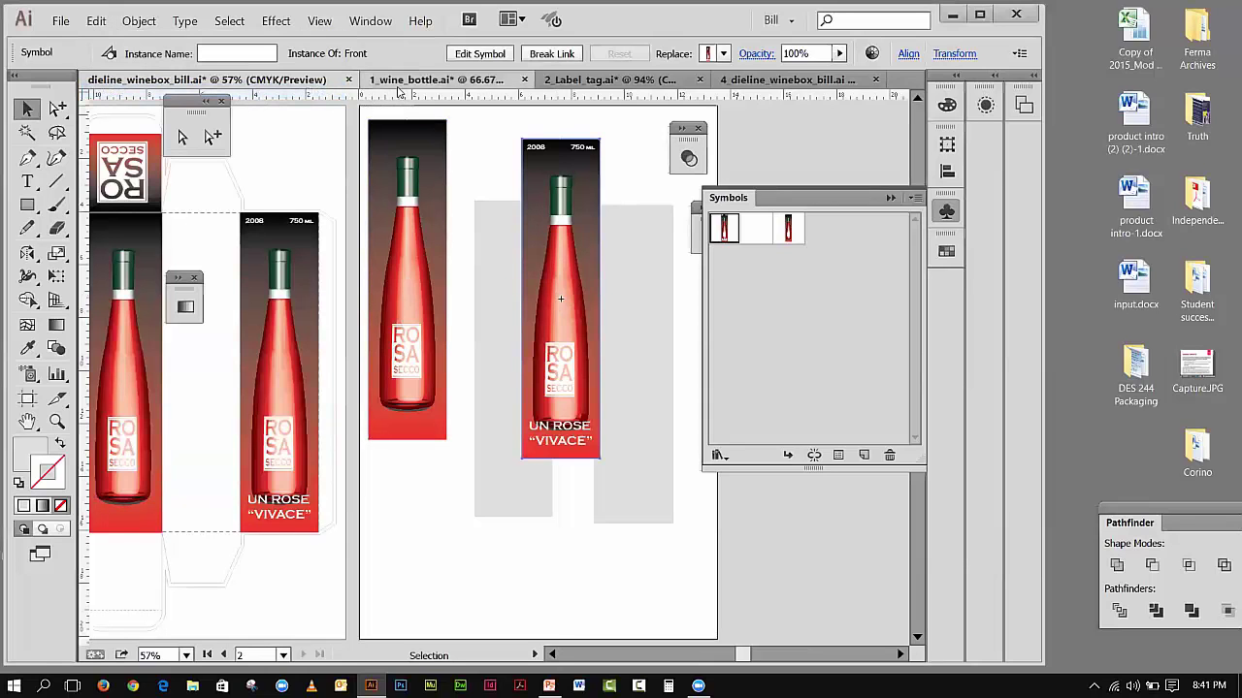
- Paste the Front panel into the wine bottle document with Ctrl+V, then delete it
left_click(96, 21)
left_click(121, 90)
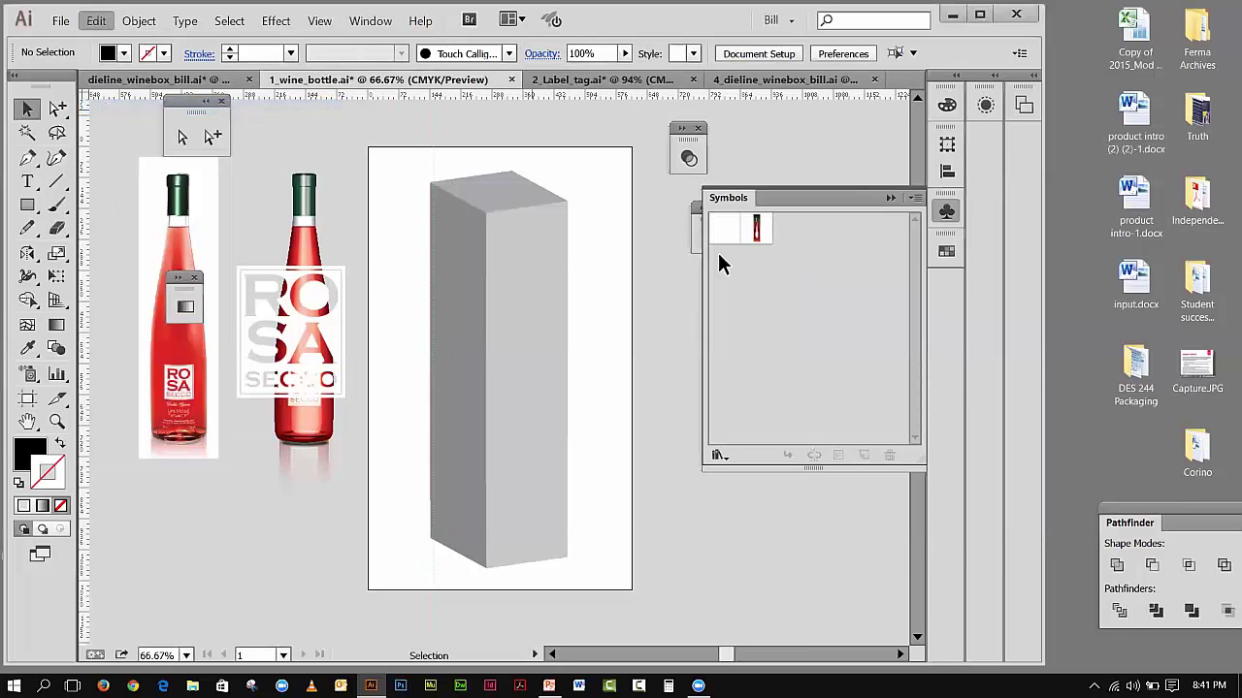
key("ctrl+v")
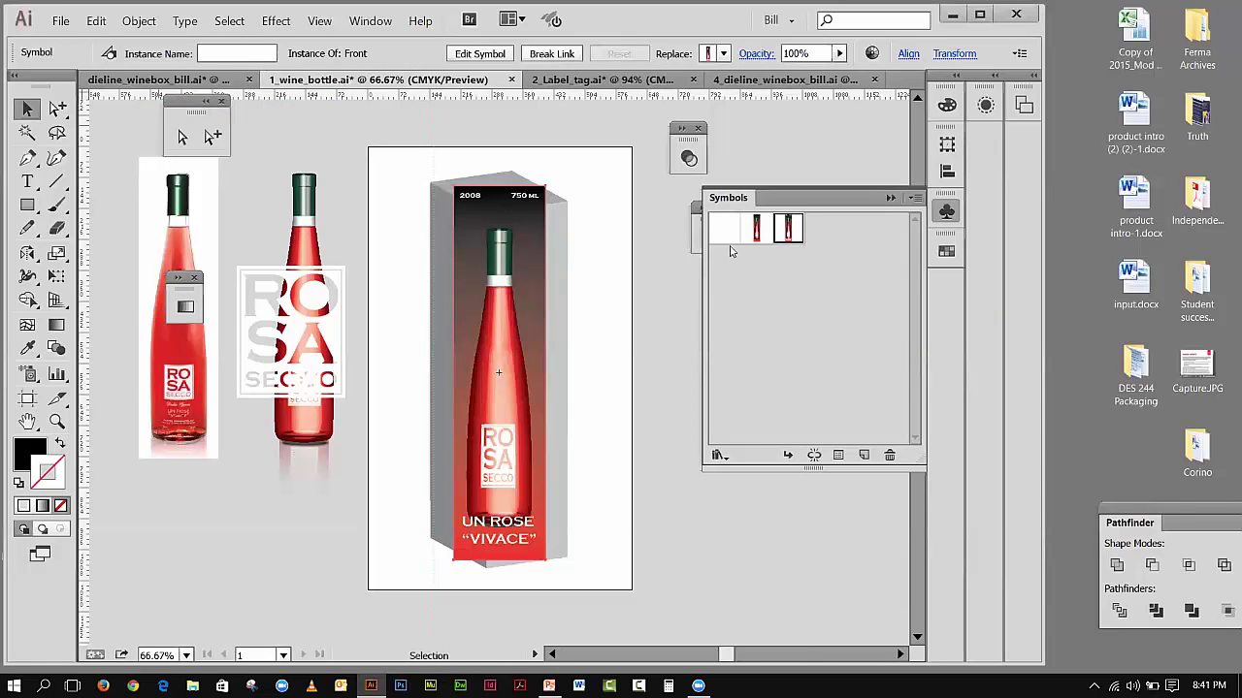
key("Delete")
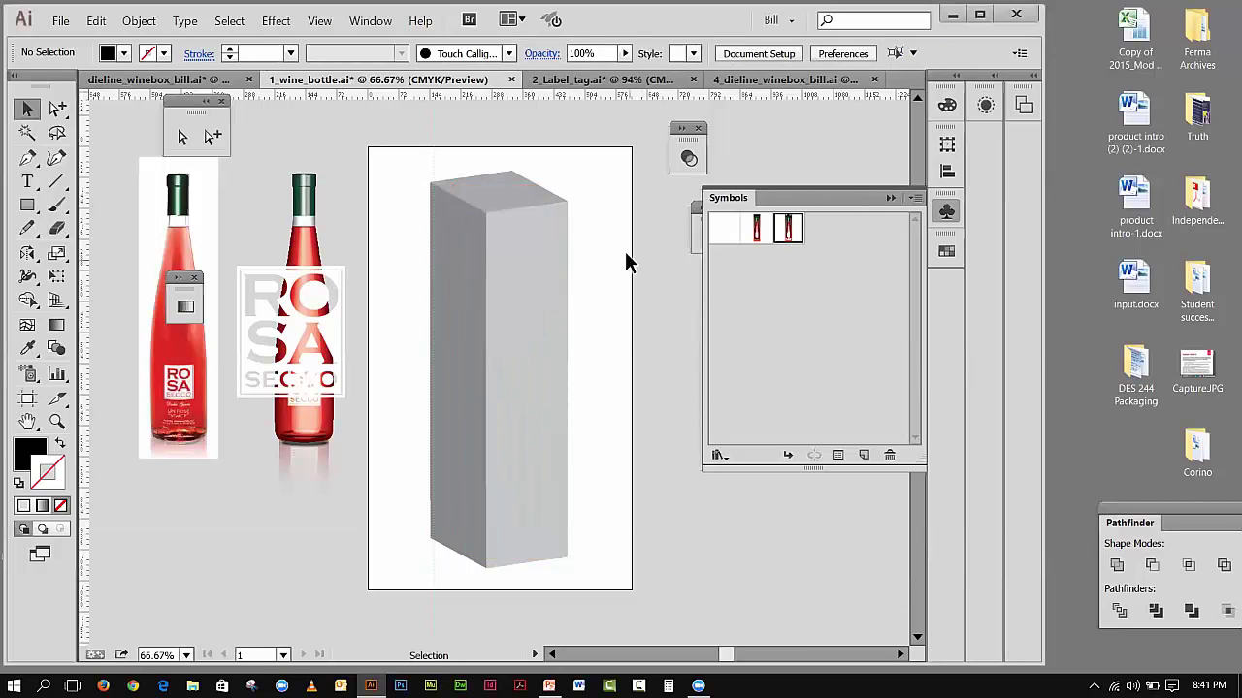
- Place a ROSA SECCO Lable symbol instance on the dieline and copy it
left_click(145, 80)
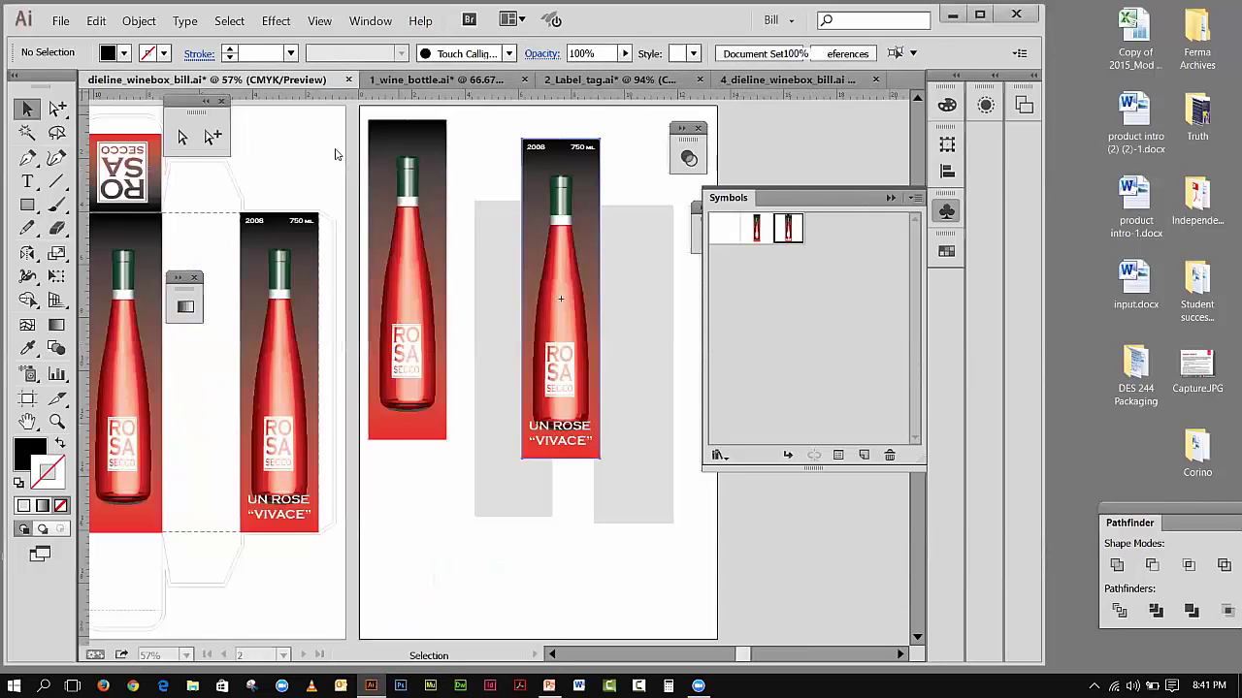
left_click_drag(760, 232, 656, 442)
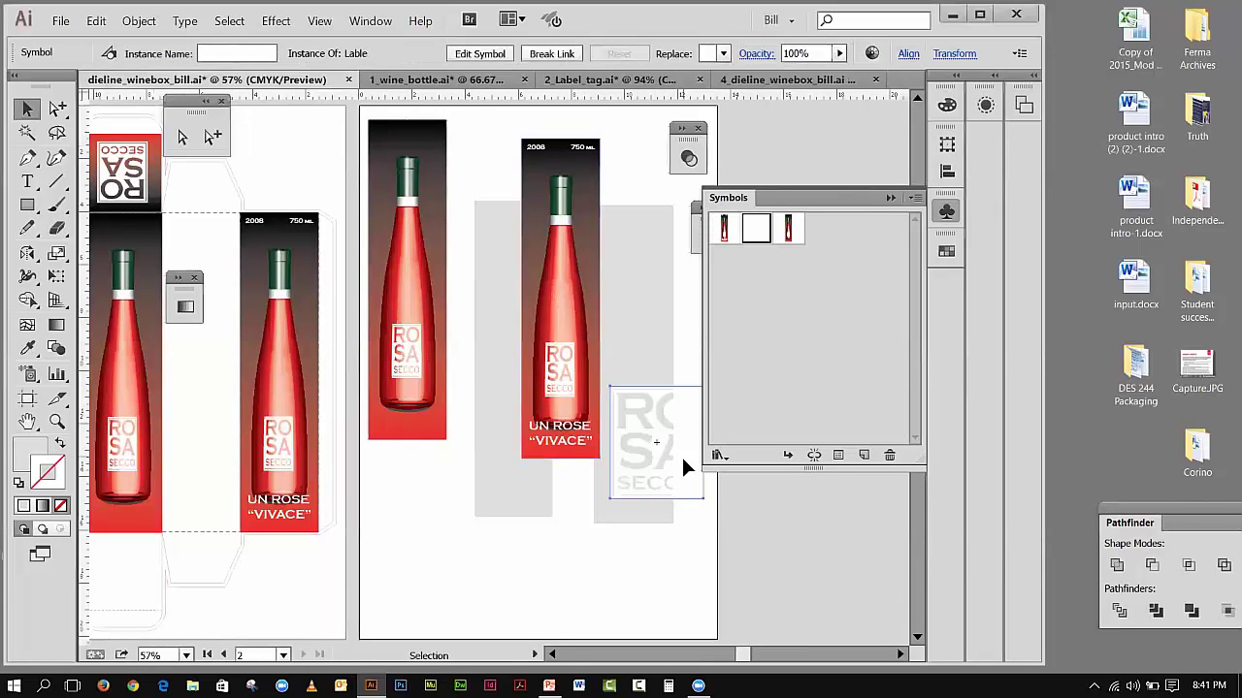
left_click(95, 21)
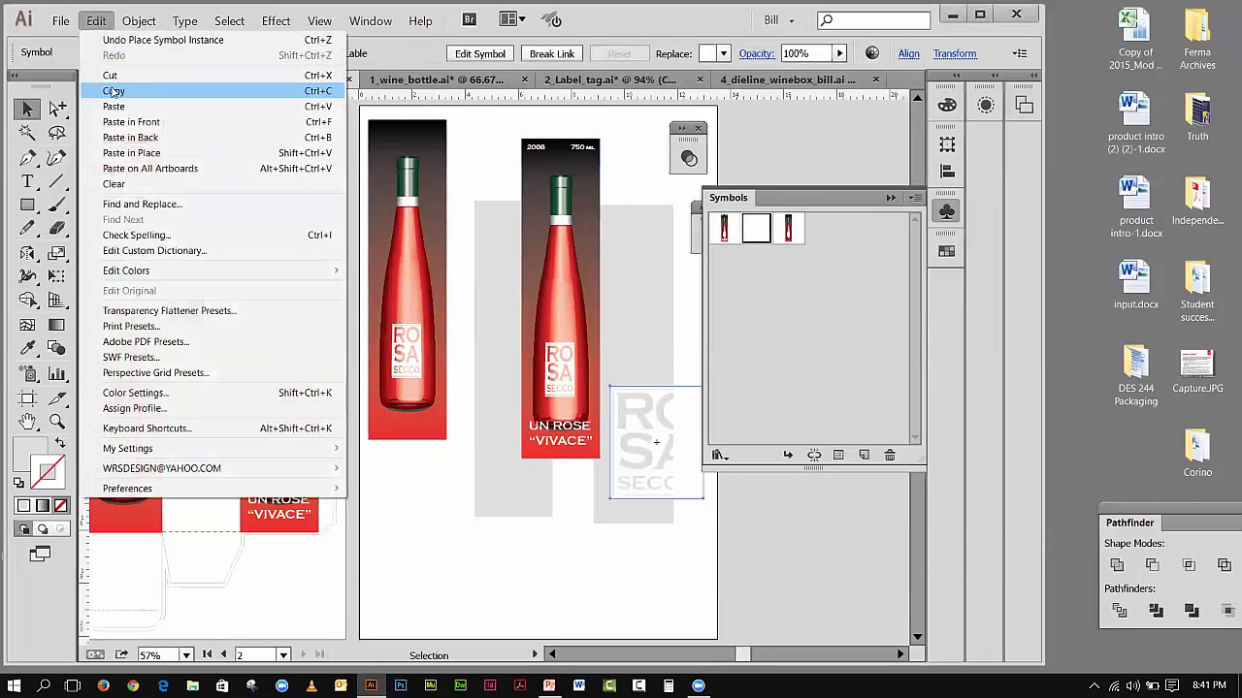
left_click(208, 93)
- Paste the label into the wine bottle document, undo it, and return to the dieline
left_click(393, 81)
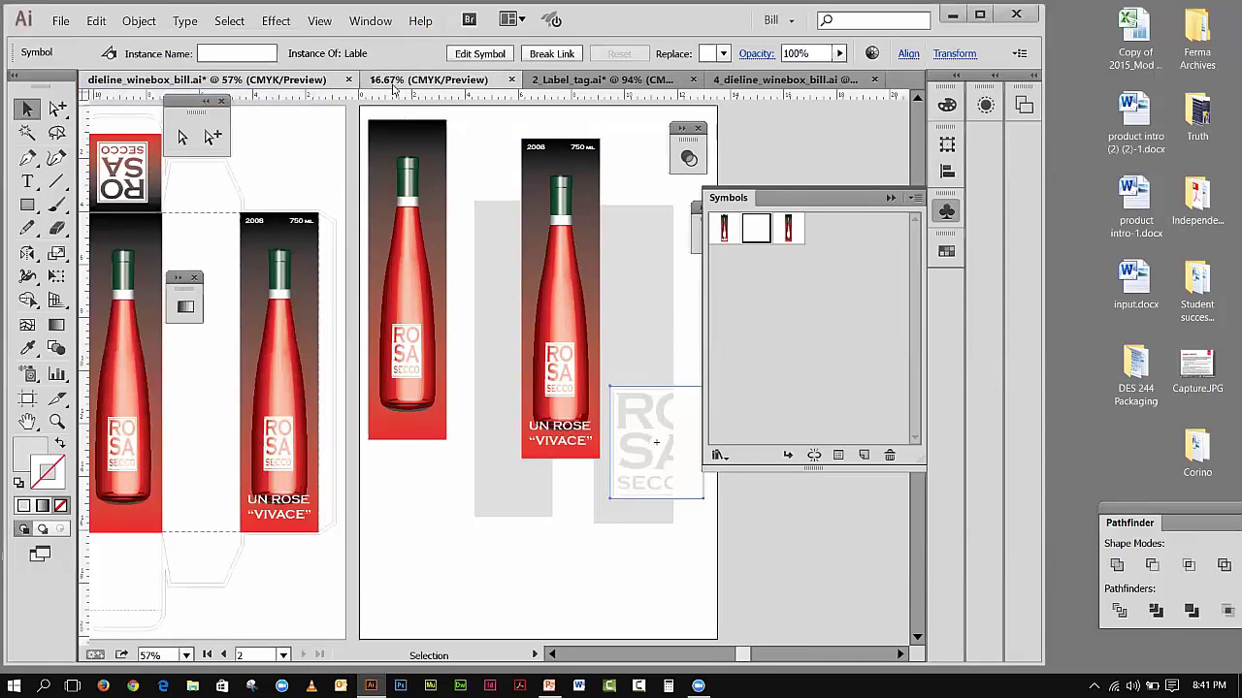
left_click(96, 20)
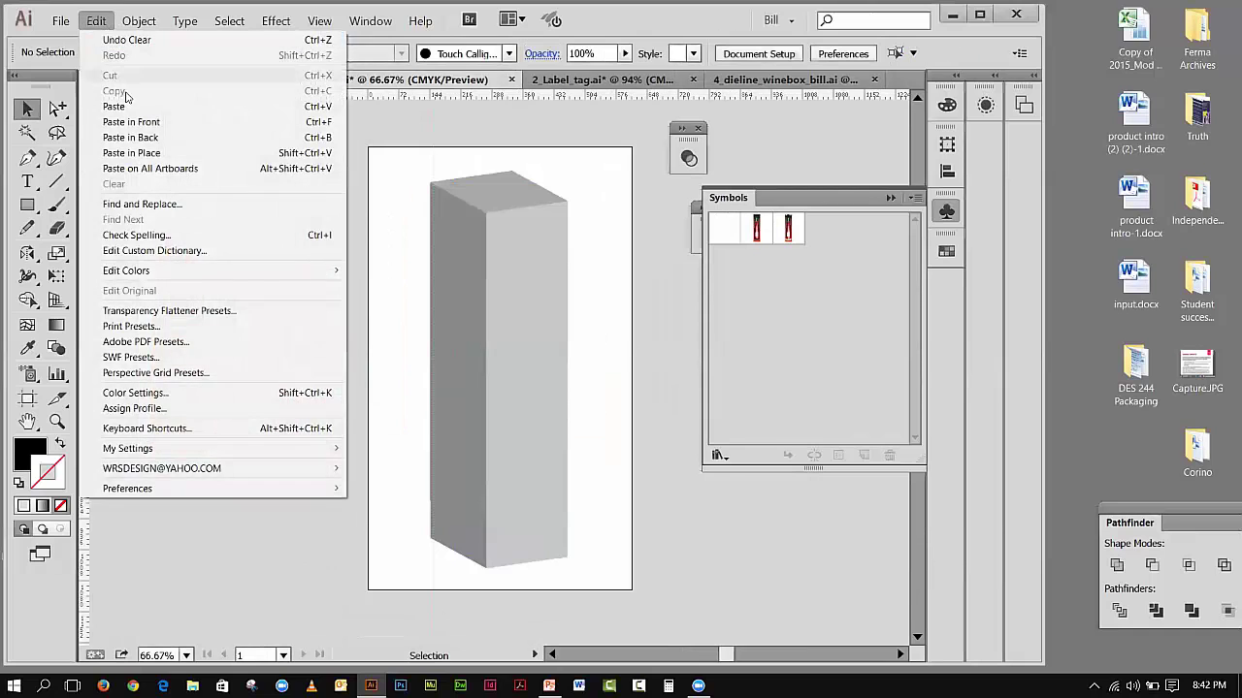
left_click(126, 106)
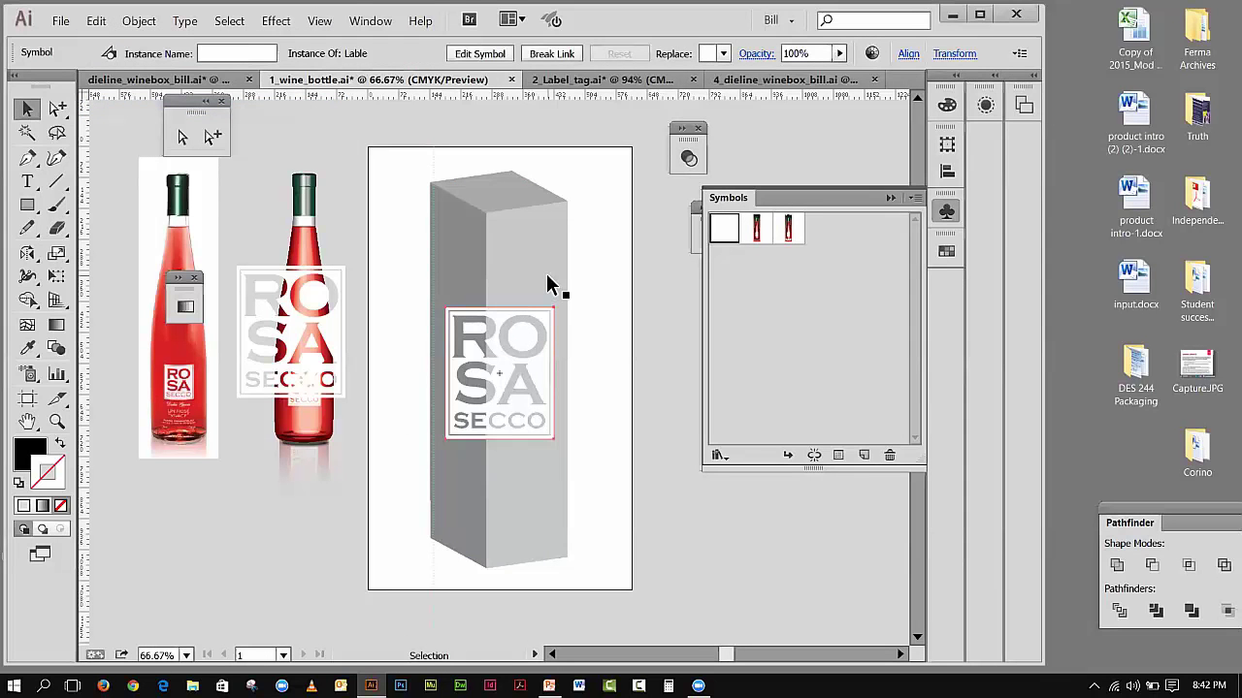
key("ctrl+z")
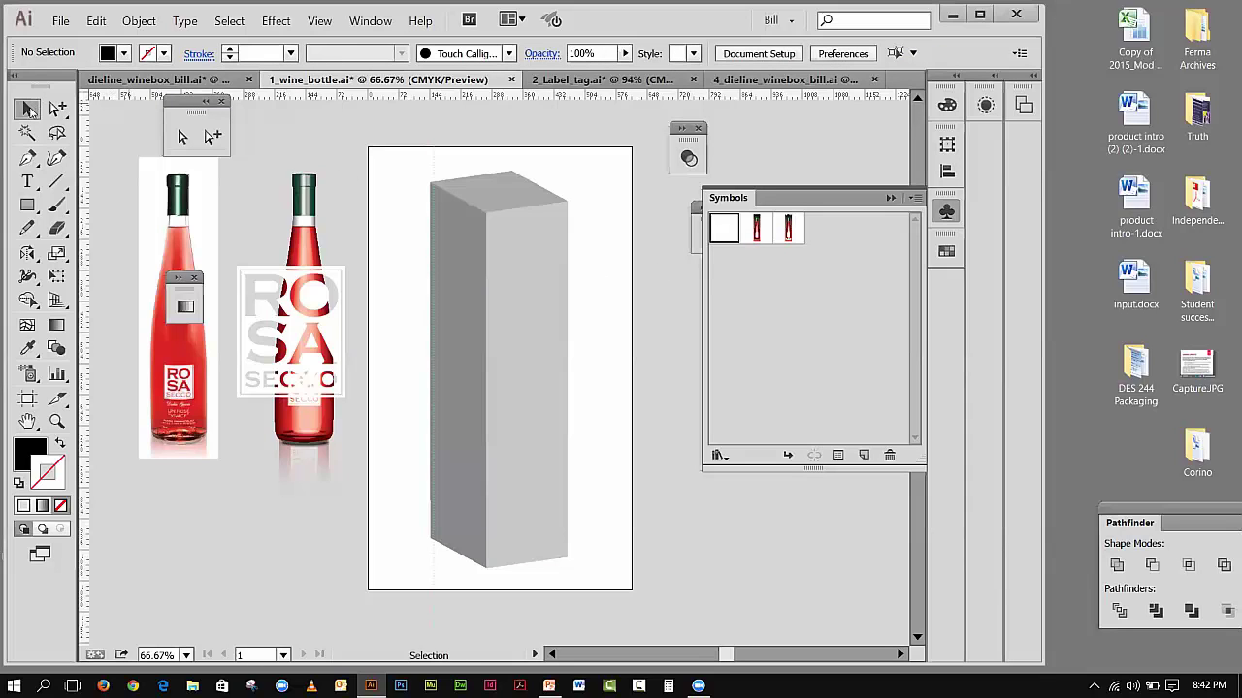
left_click(155, 79)
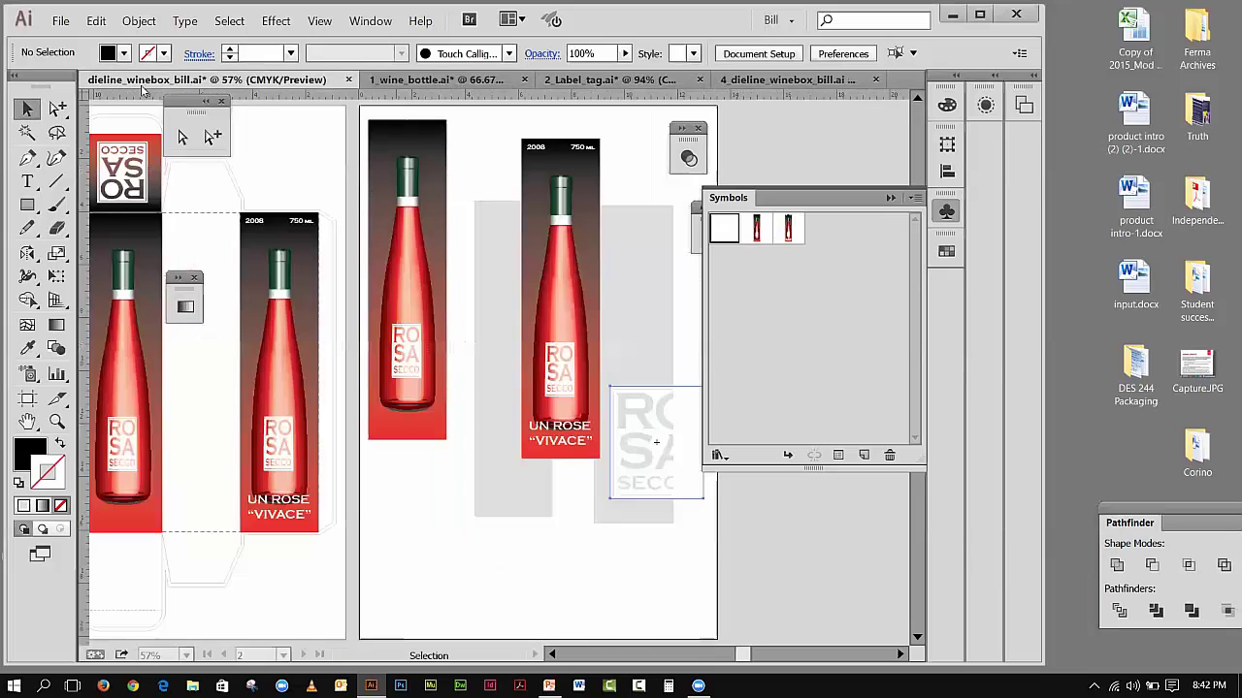
- Drag the upside-down ROSA SECCO top flap into Symbols as Graphic symbol 'top2', then check it in isolation mode
left_click(144, 163)
left_click(143, 163)
left_click_drag(143, 163, 865, 332)
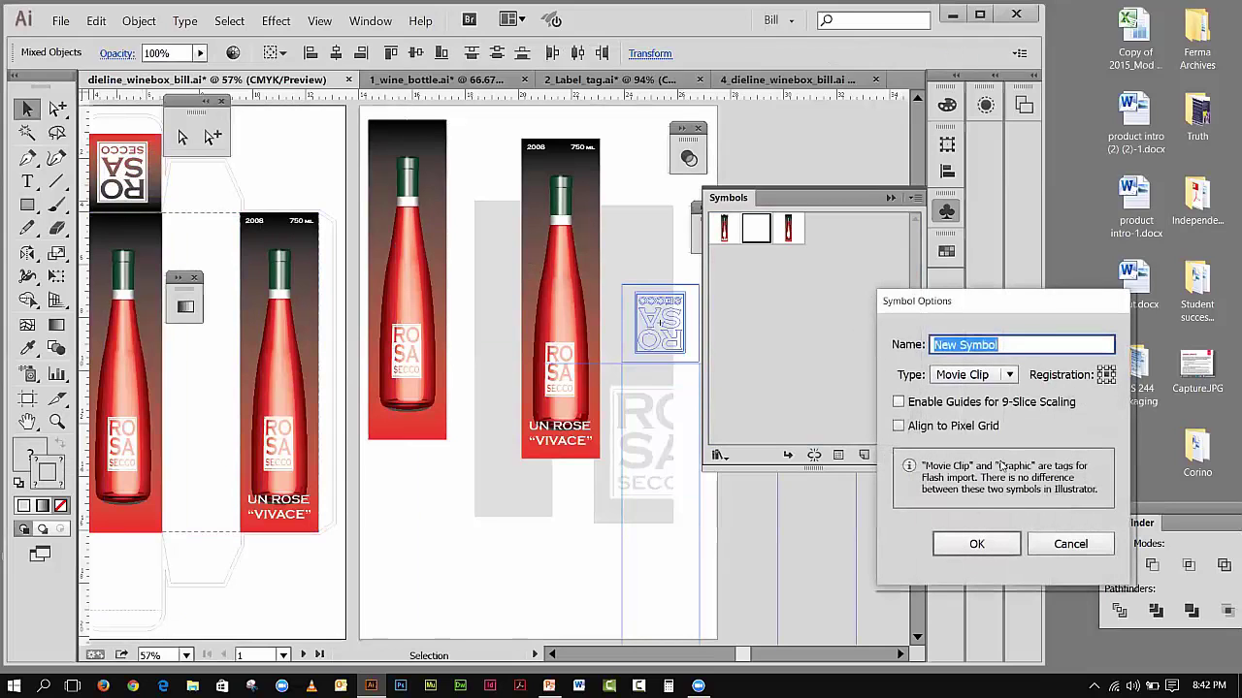
type("top2")
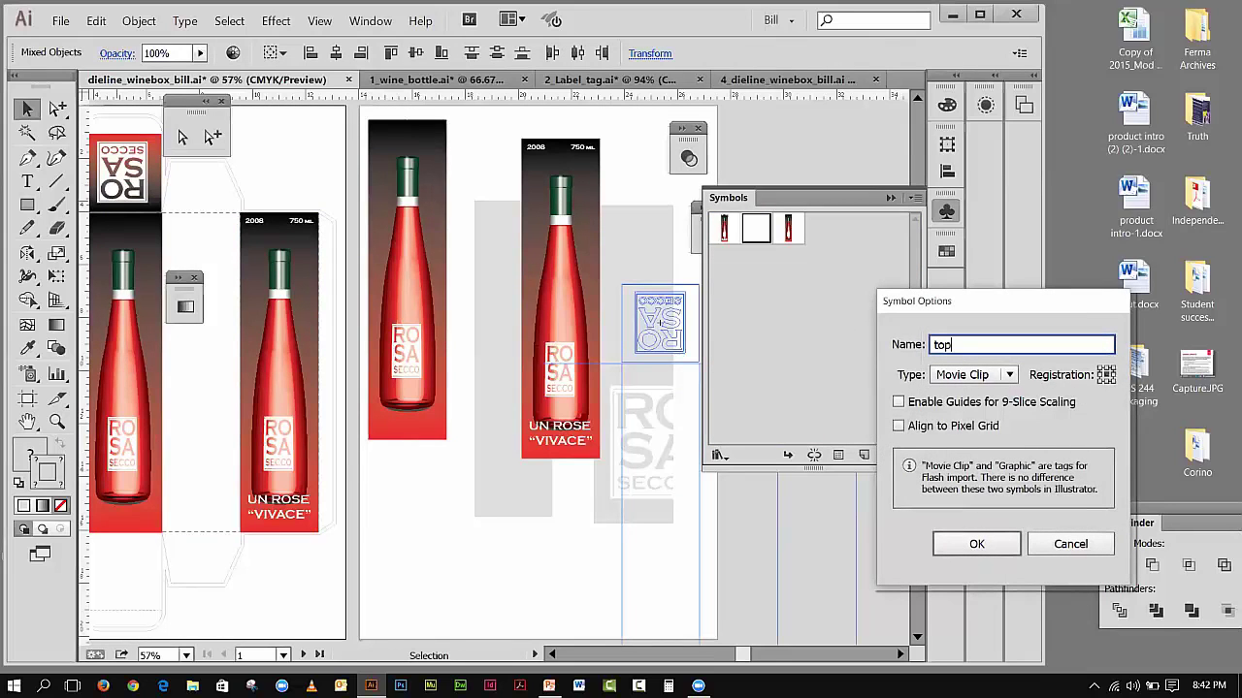
left_click(1007, 377)
left_click(968, 418)
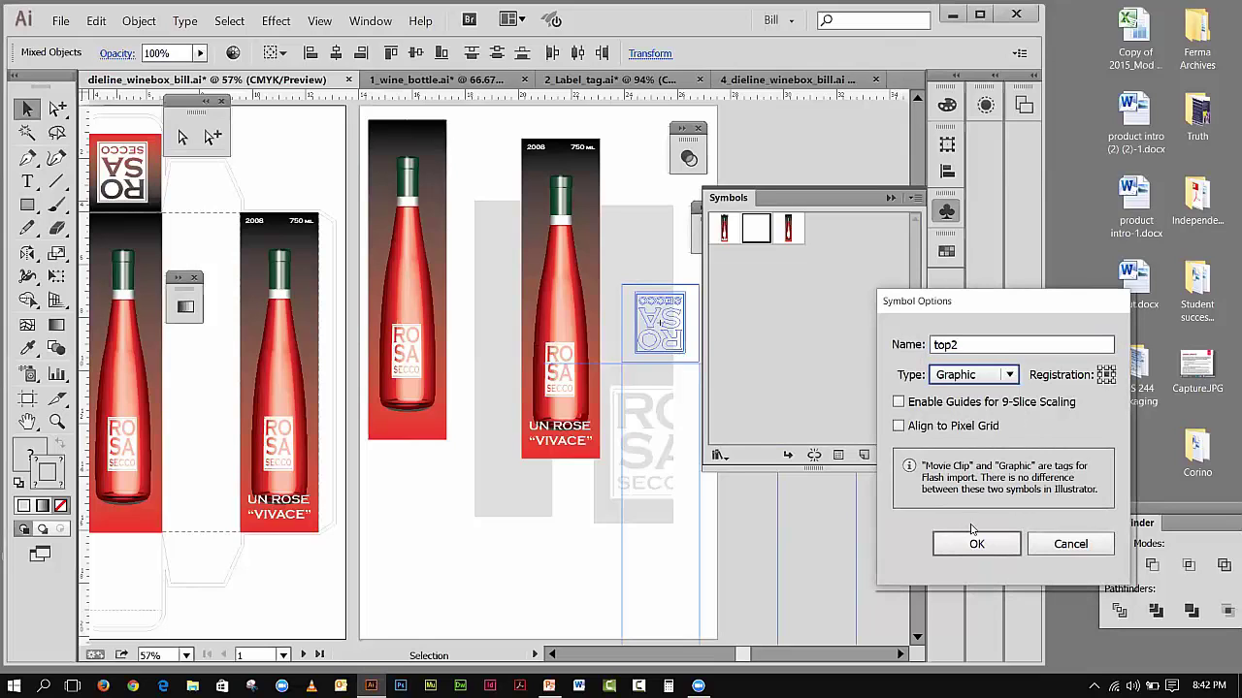
left_click(977, 545)
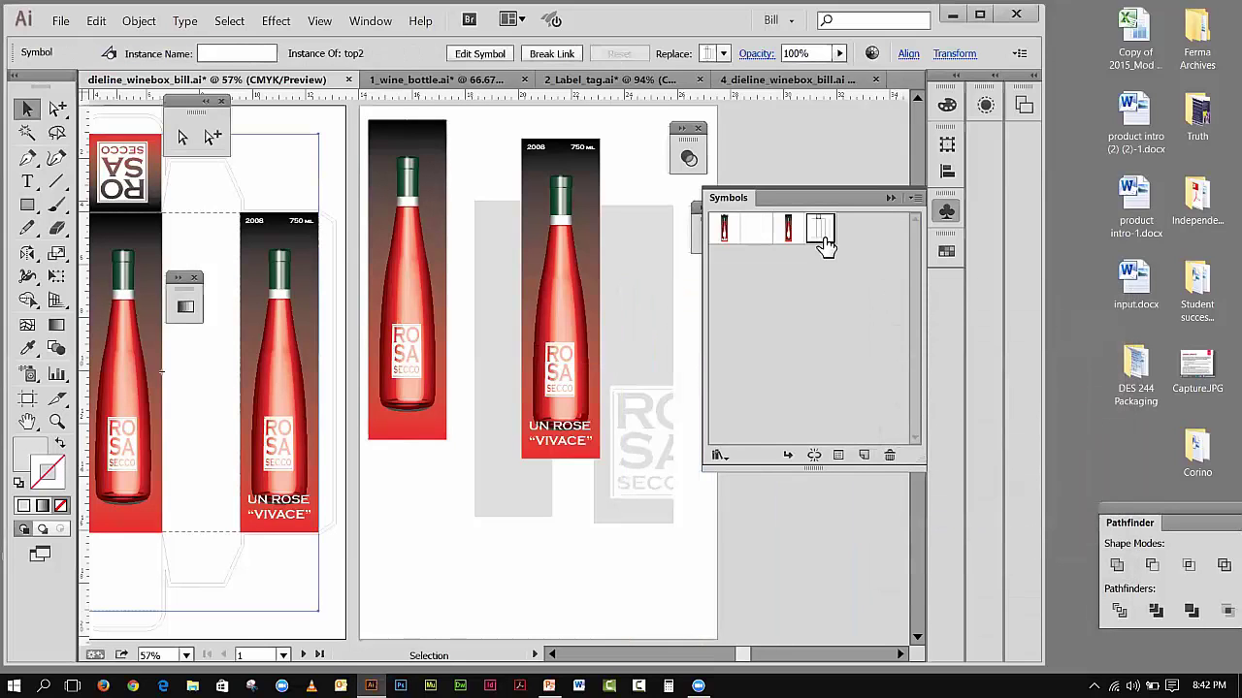
double_click(822, 233)
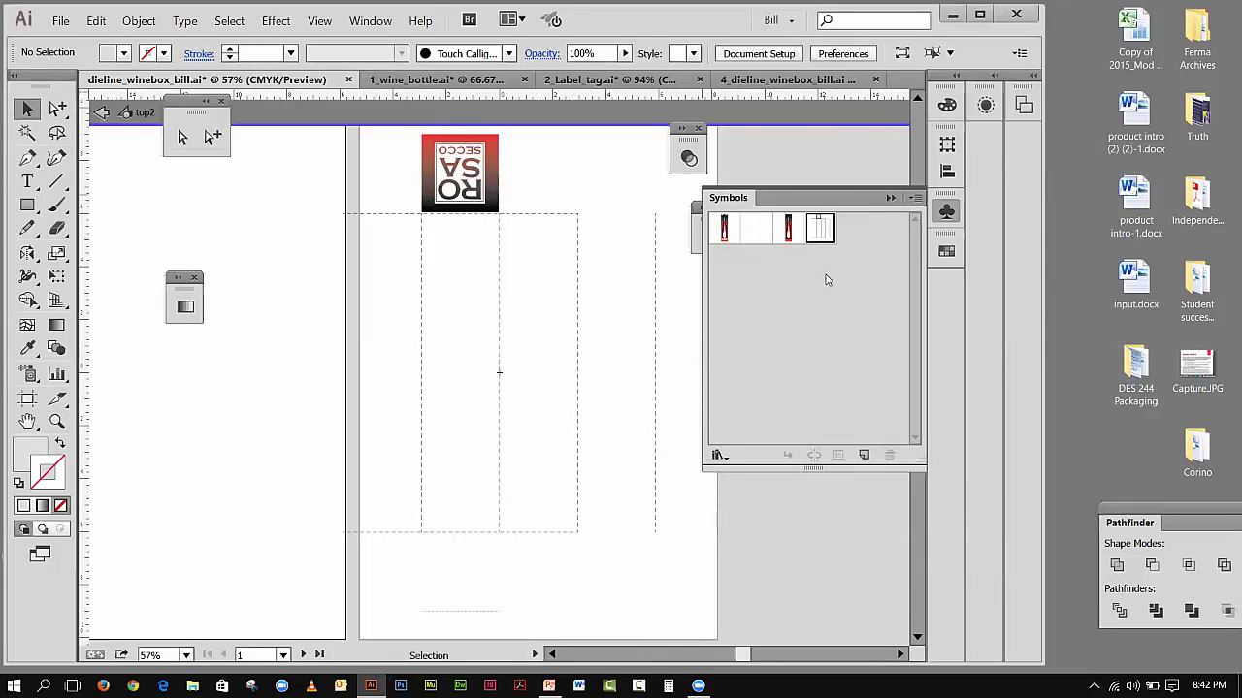
left_click(102, 113)
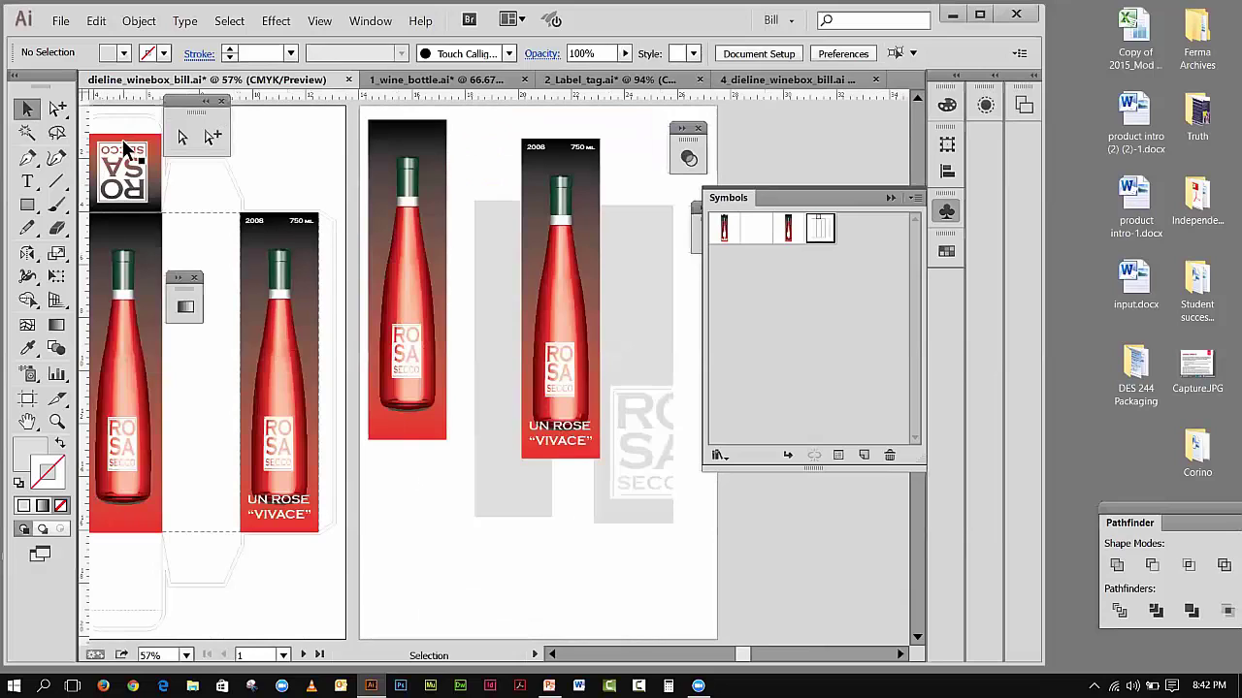
left_click(125, 150)
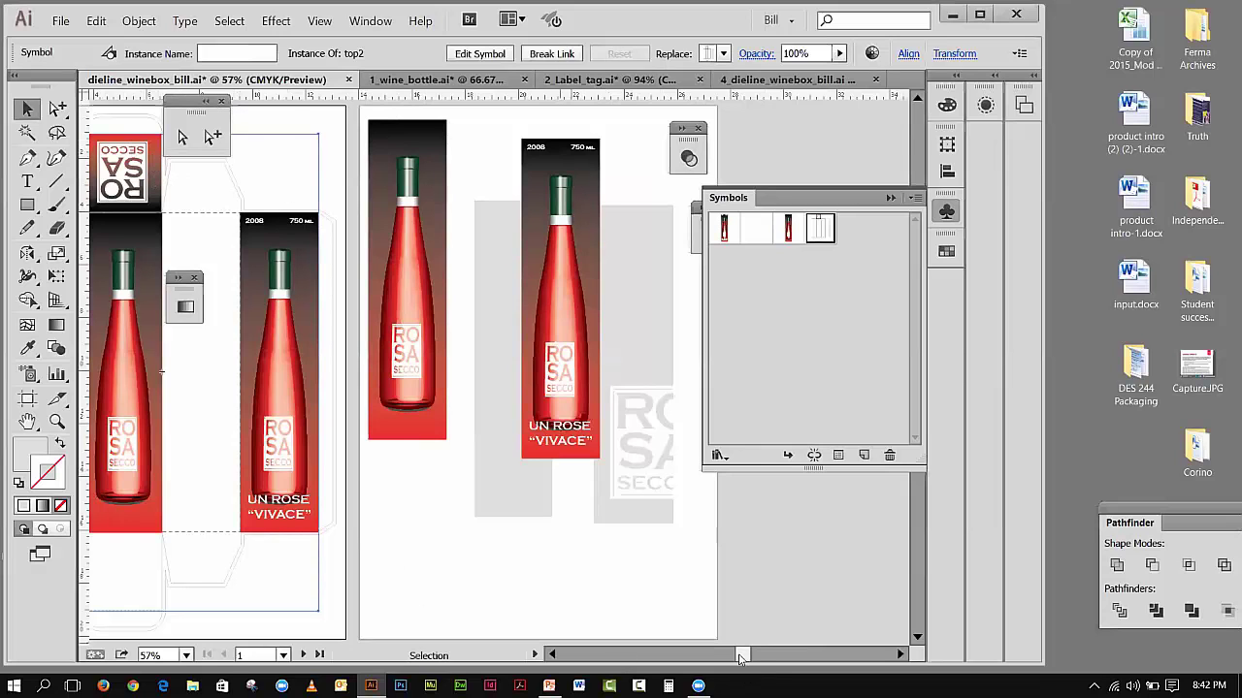
scroll(739, 658, "left", 5)
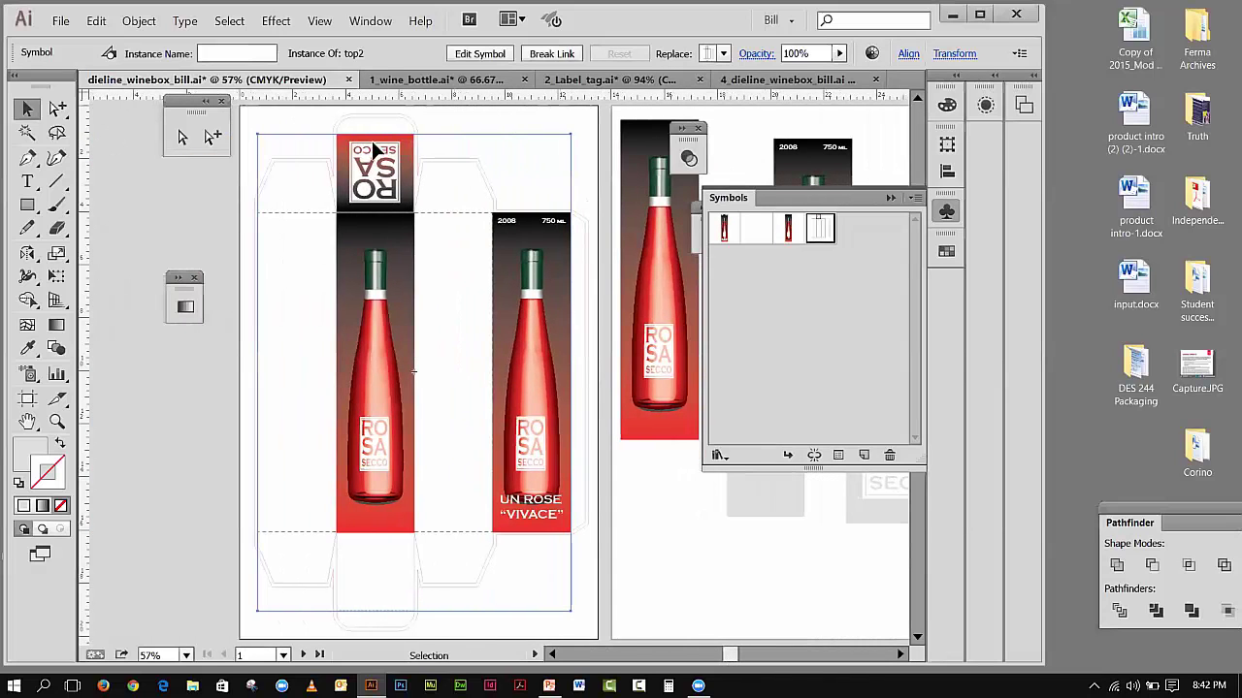
left_click(275, 177)
left_click(337, 165)
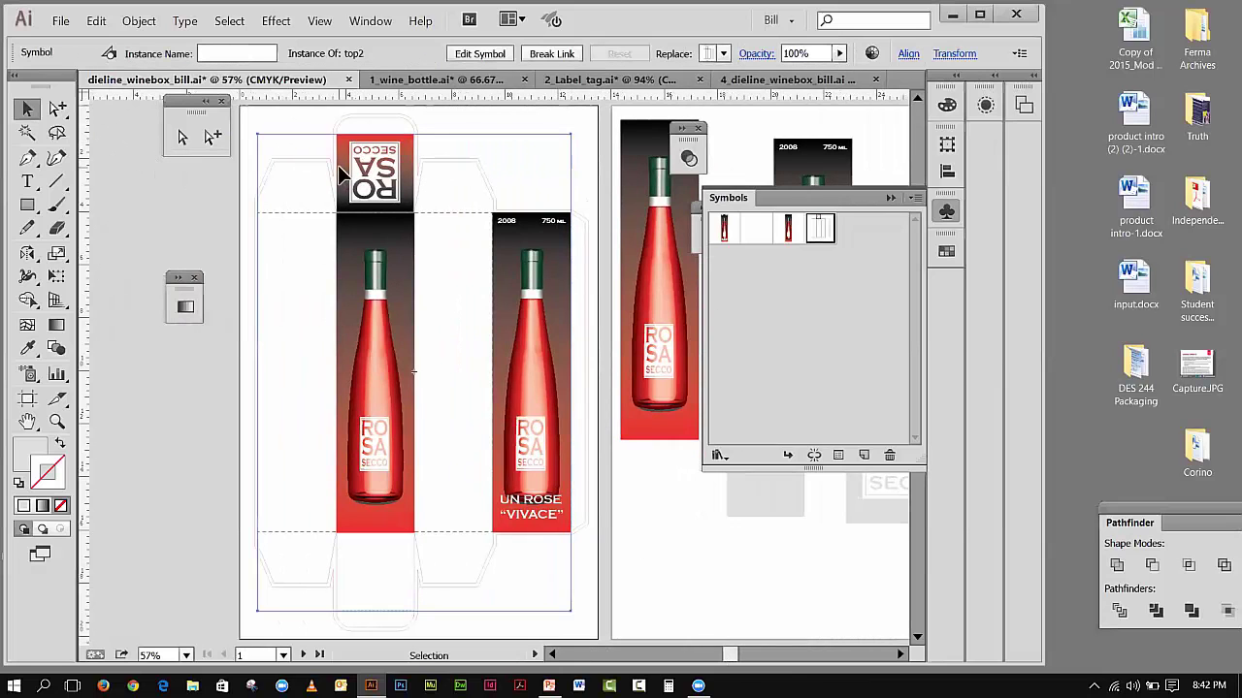
left_click(100, 21)
mouse_move(139, 21)
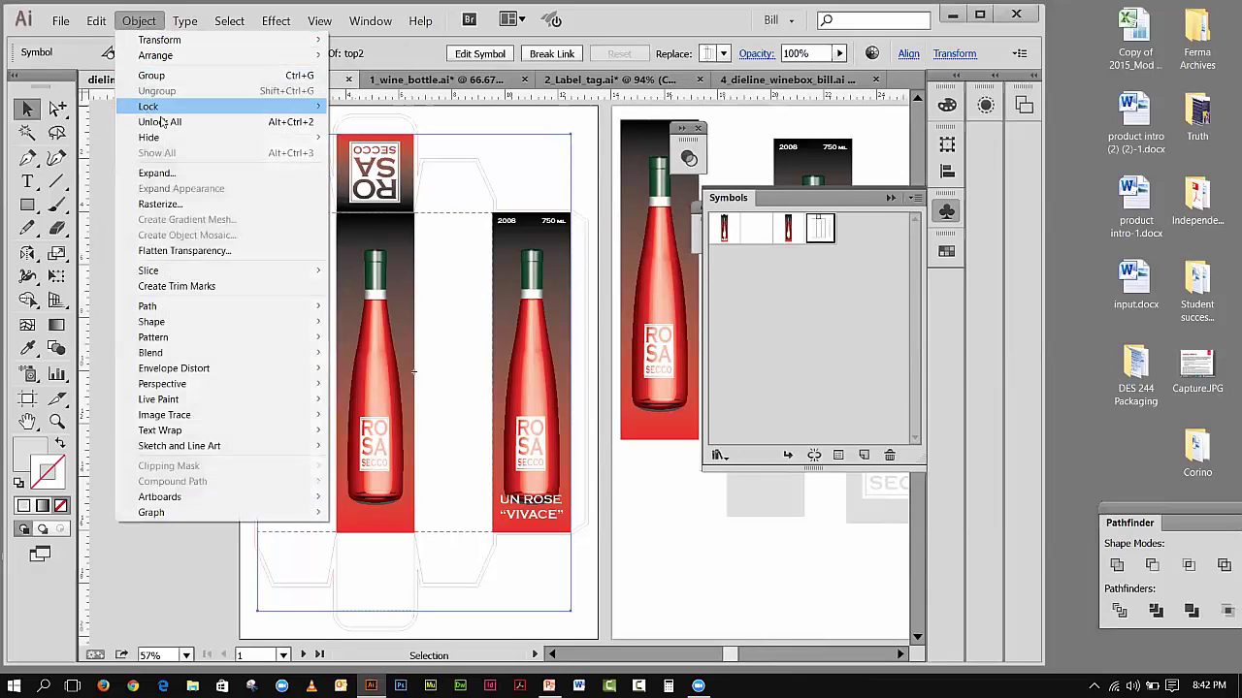
mouse_move(161, 108)
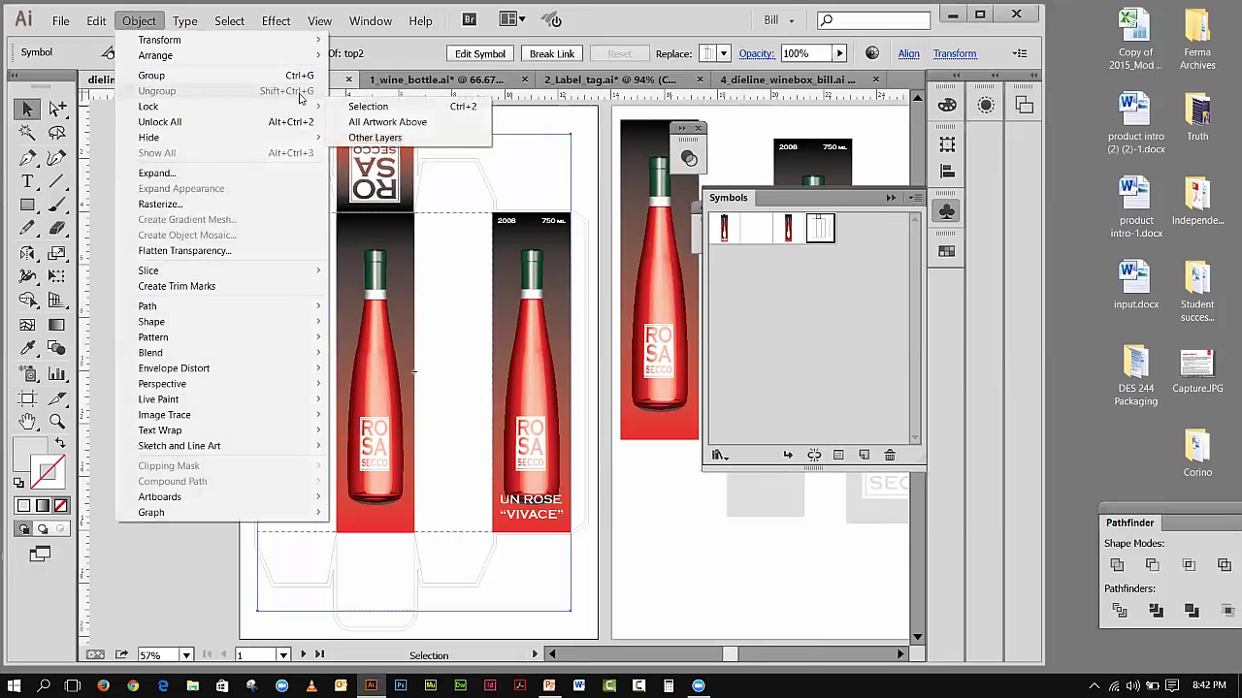
left_click(360, 107)
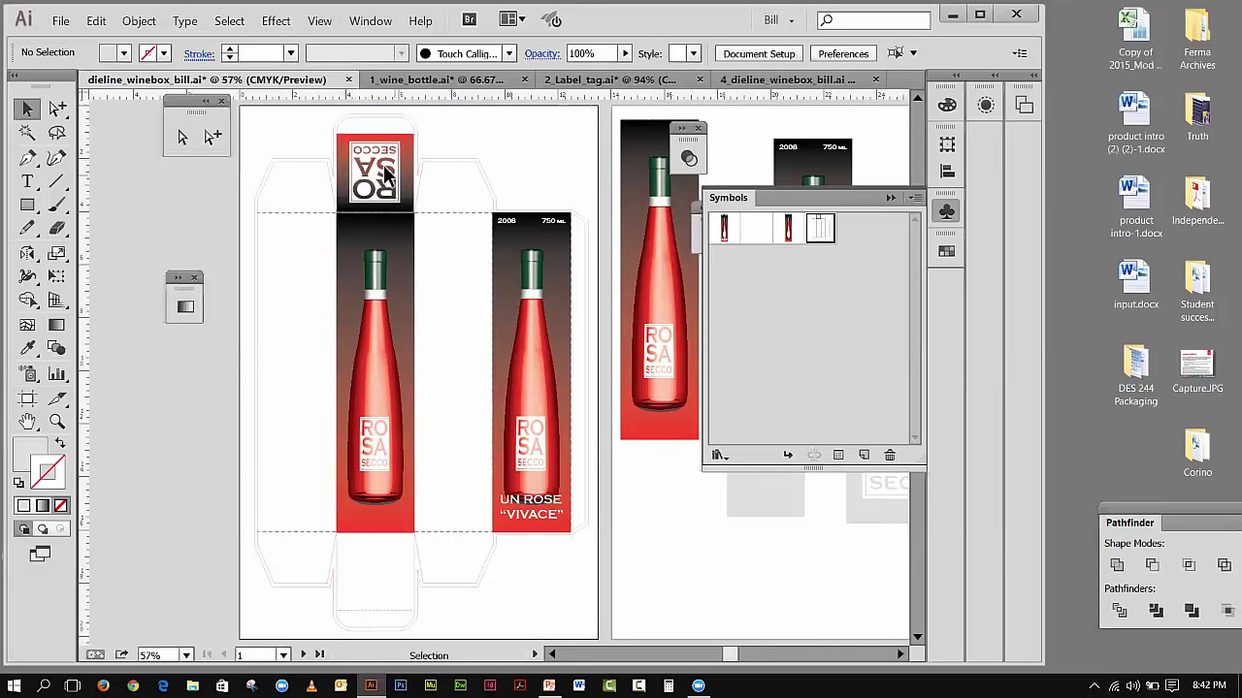
left_click(373, 152)
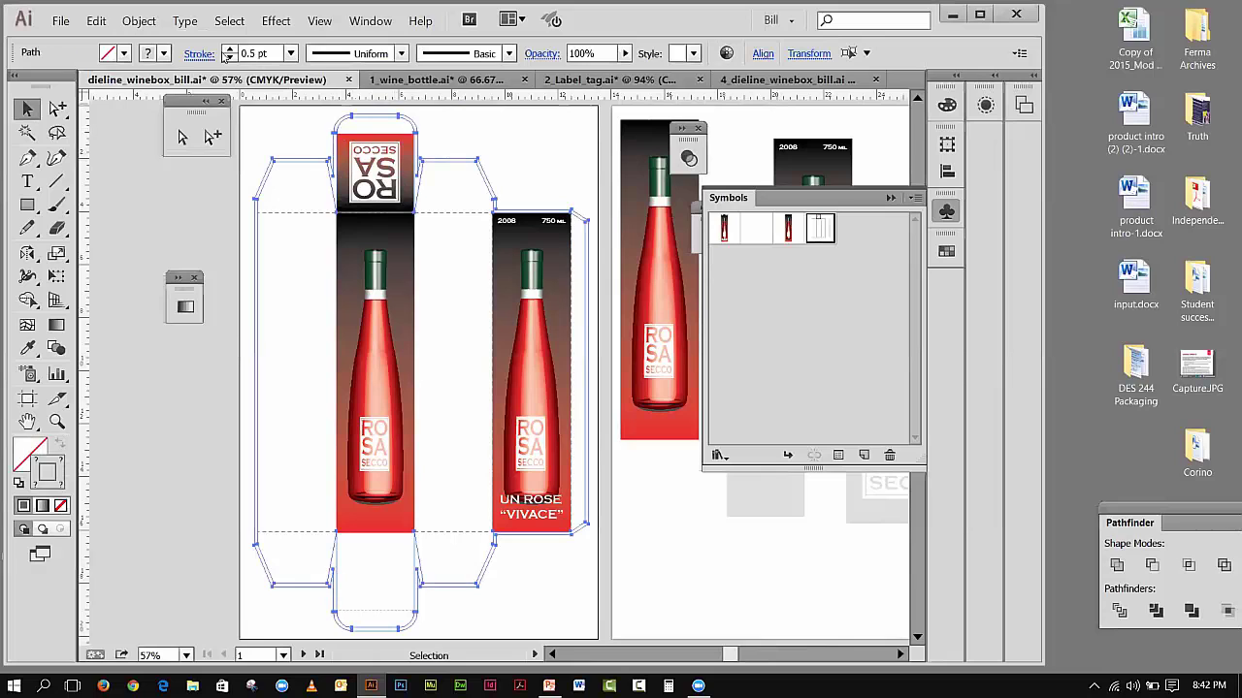
left_click(139, 21)
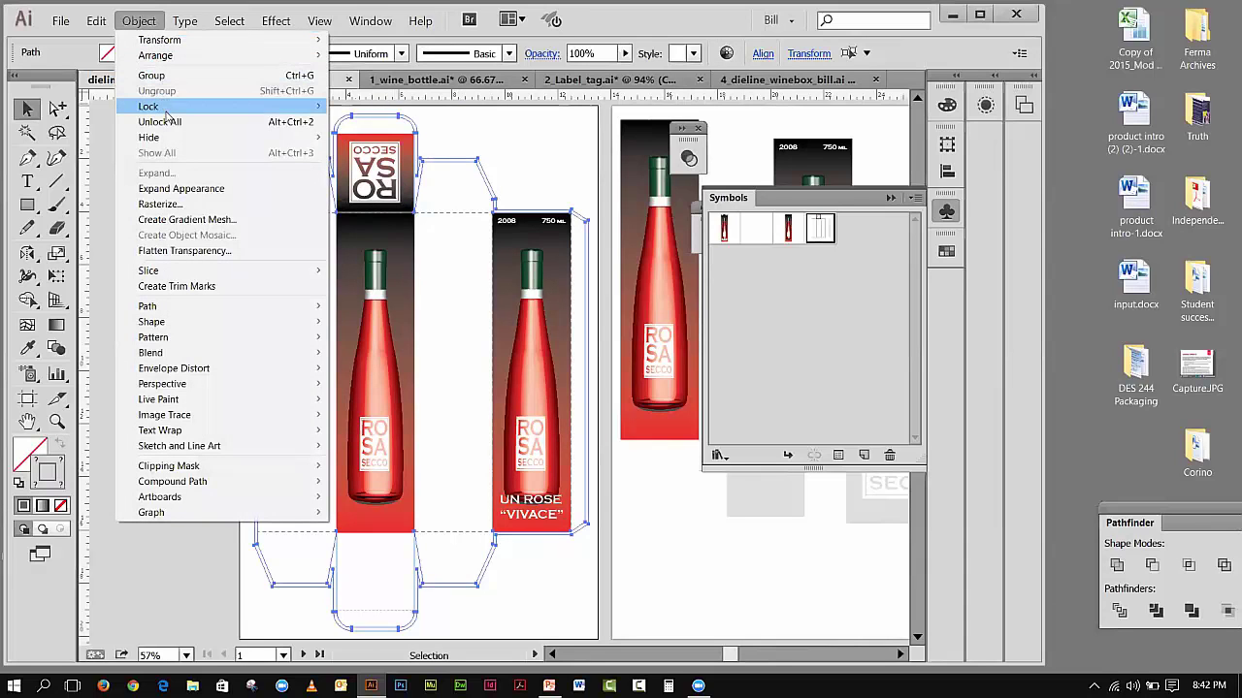
mouse_move(165, 106)
left_click(345, 107)
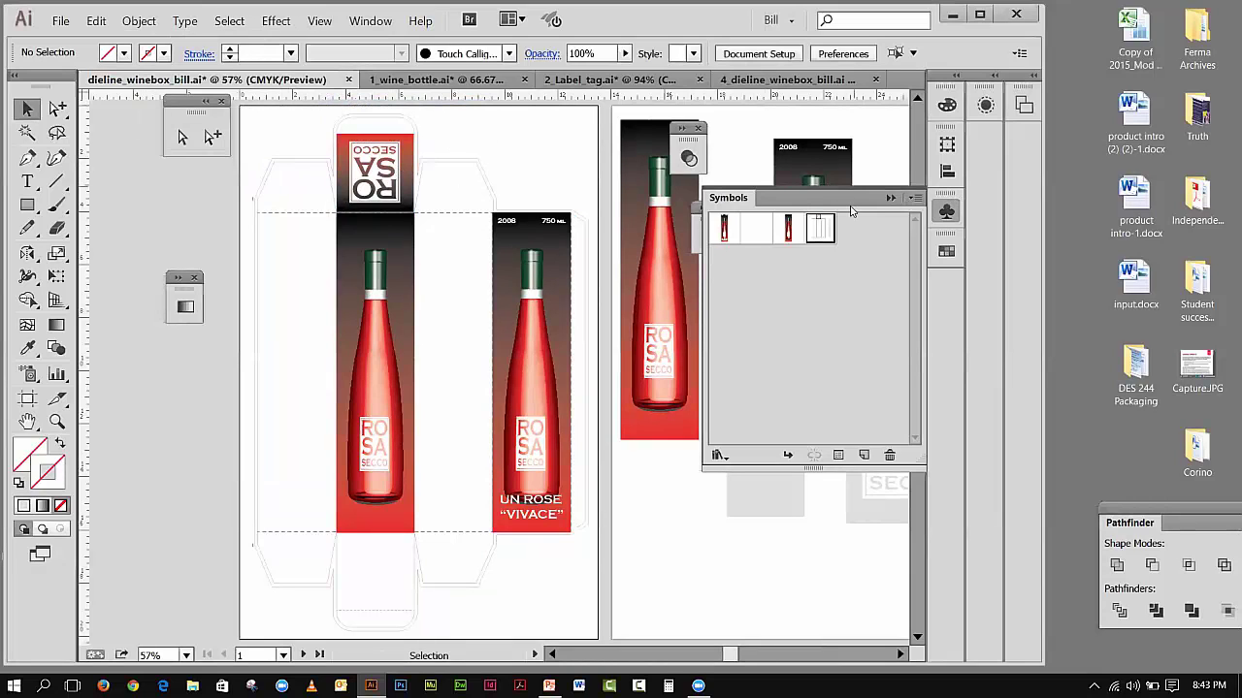
left_click(1021, 107)
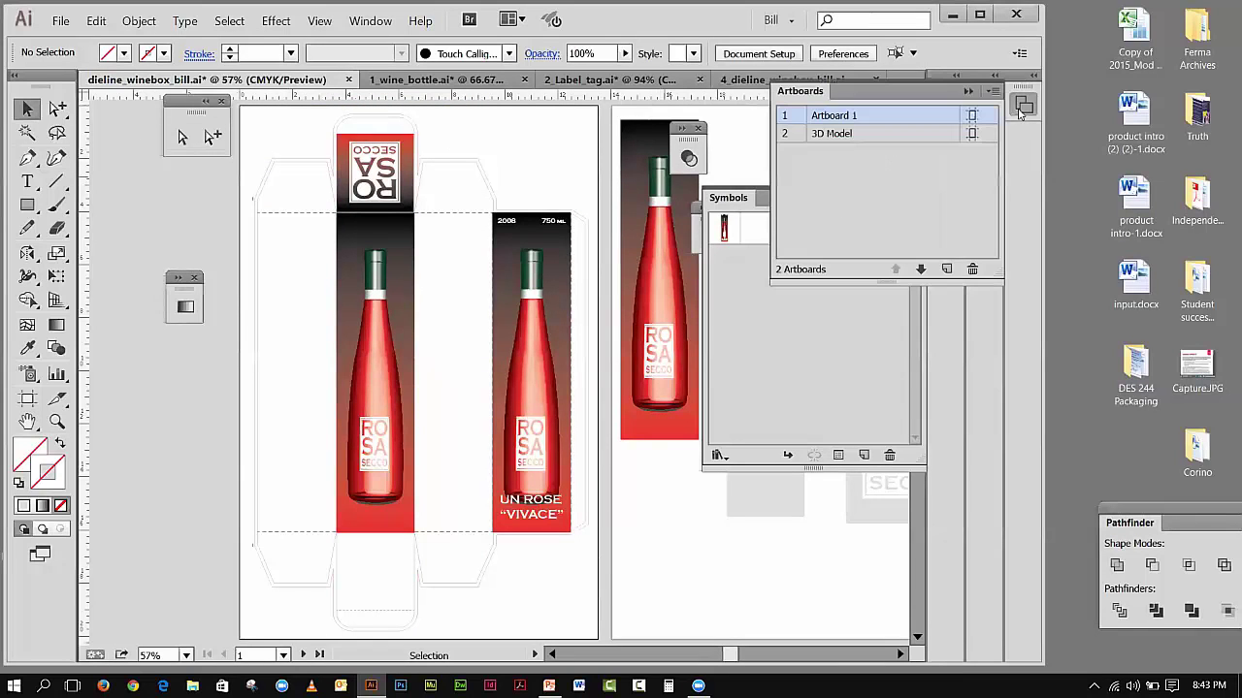
left_click(1022, 106)
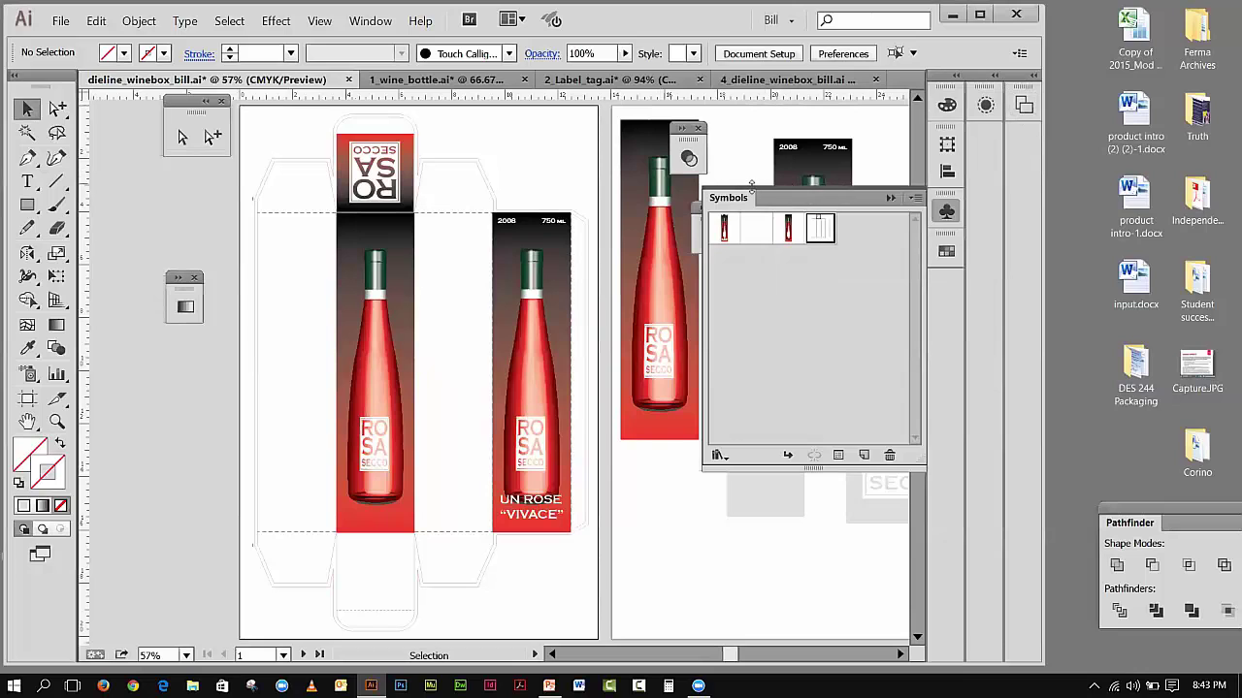
left_click_drag(753, 200, 788, 307)
left_click(712, 239)
left_click(712, 239)
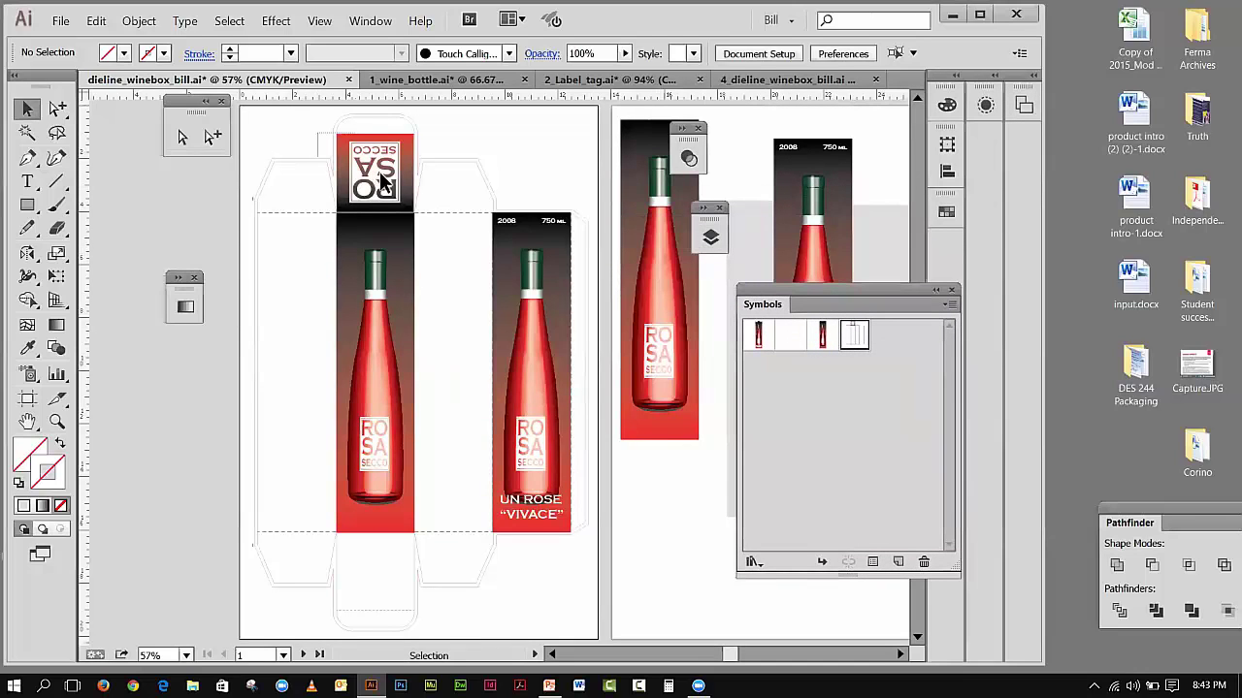
left_click(139, 21)
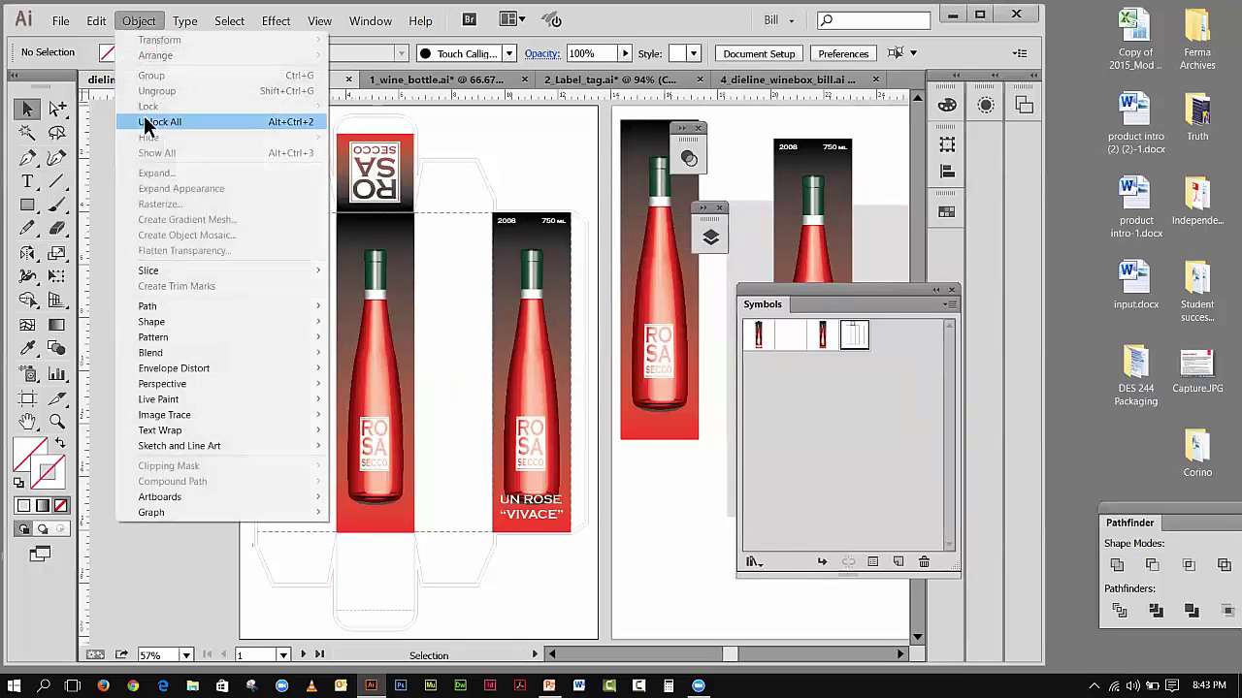
left_click(146, 123)
left_click(150, 165)
left_click(347, 146)
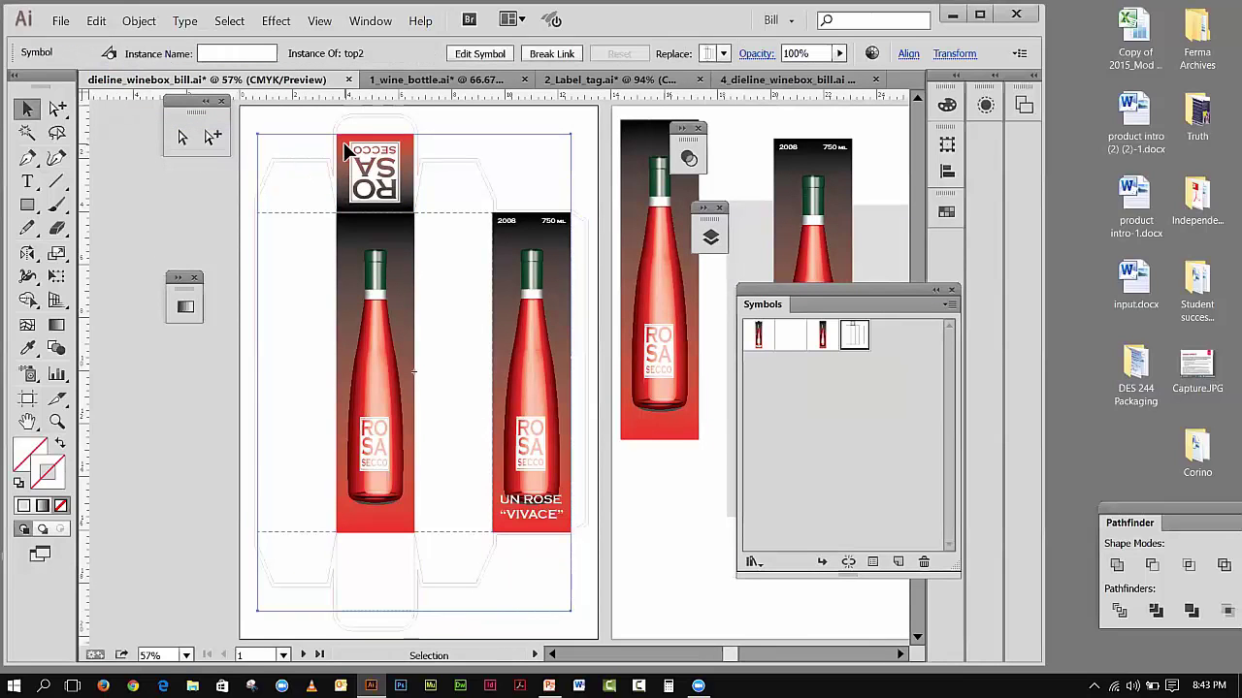
left_click_drag(462, 254, 448, 120)
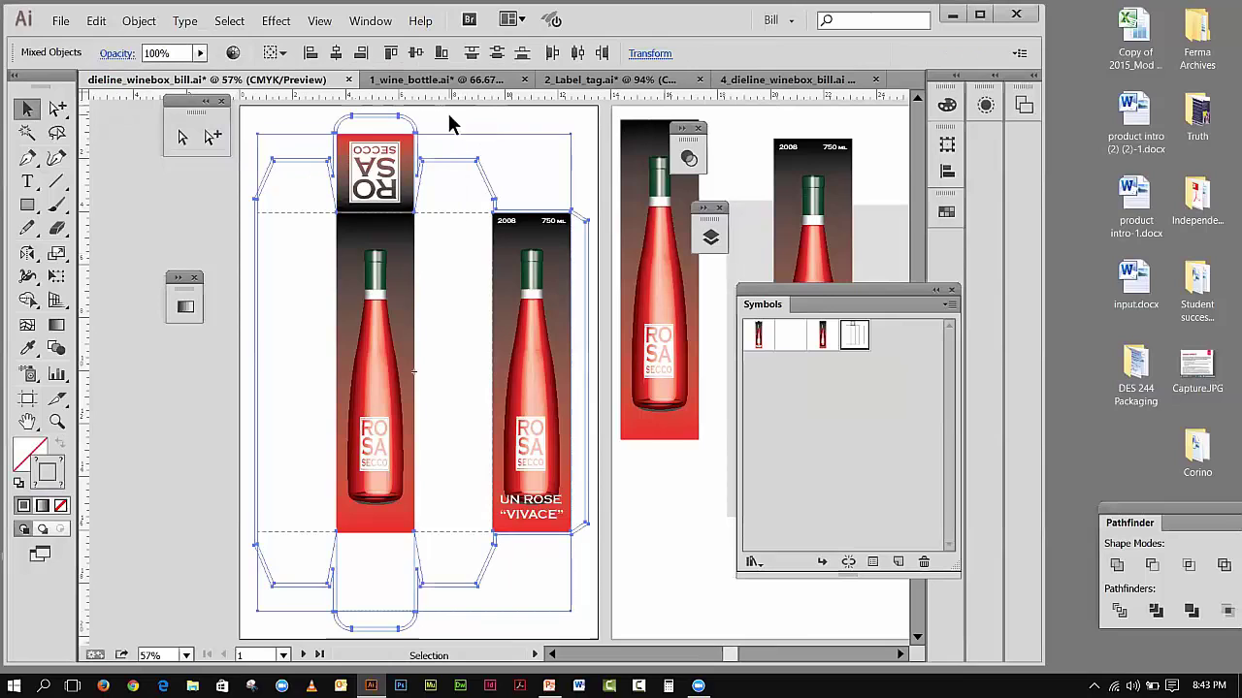
left_click(419, 150)
left_click(377, 147)
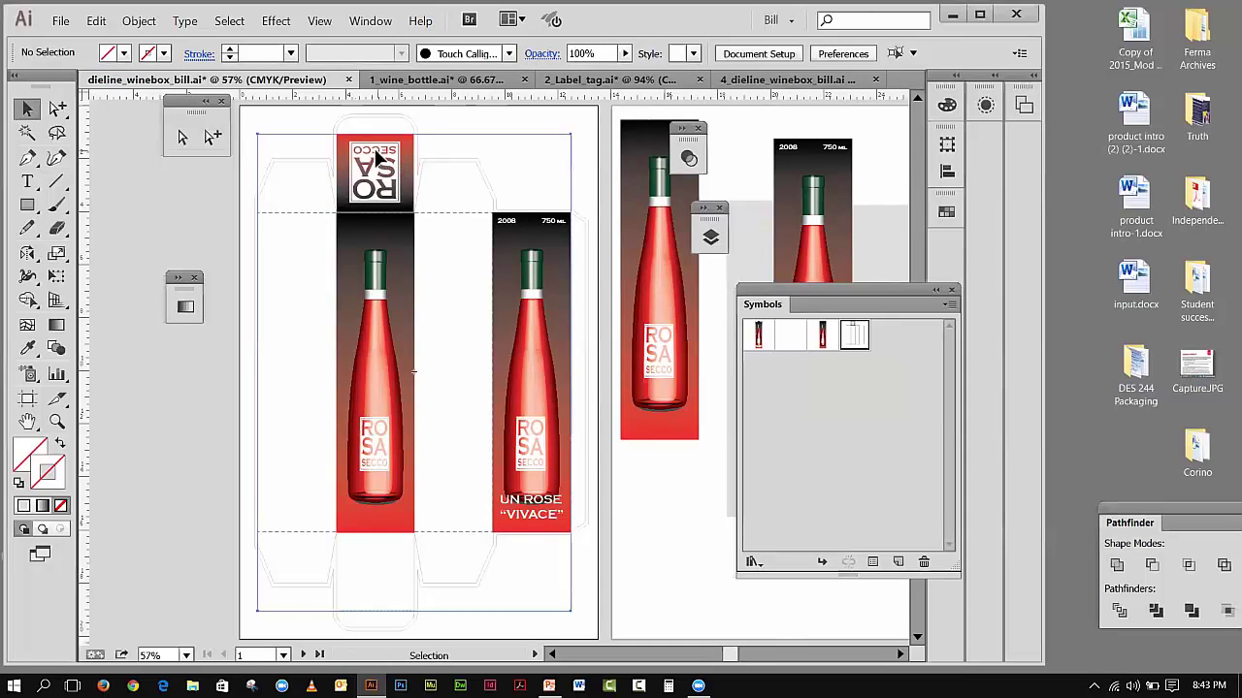
left_click(139, 20)
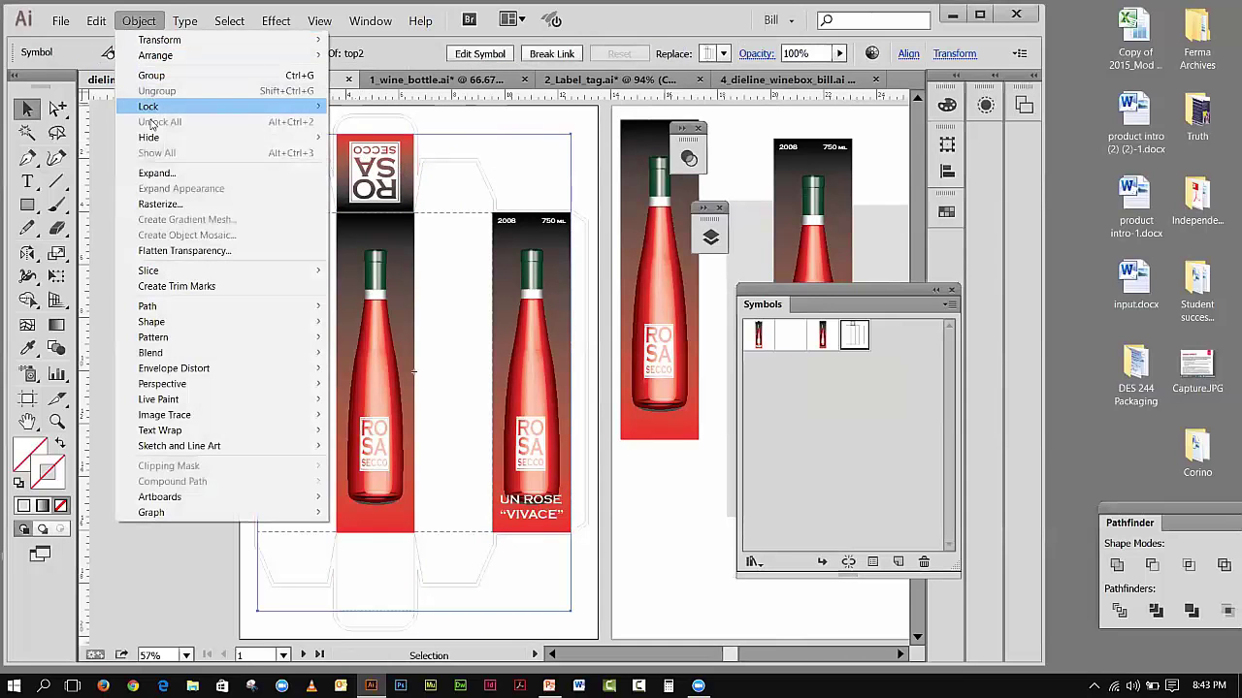
left_click(260, 150)
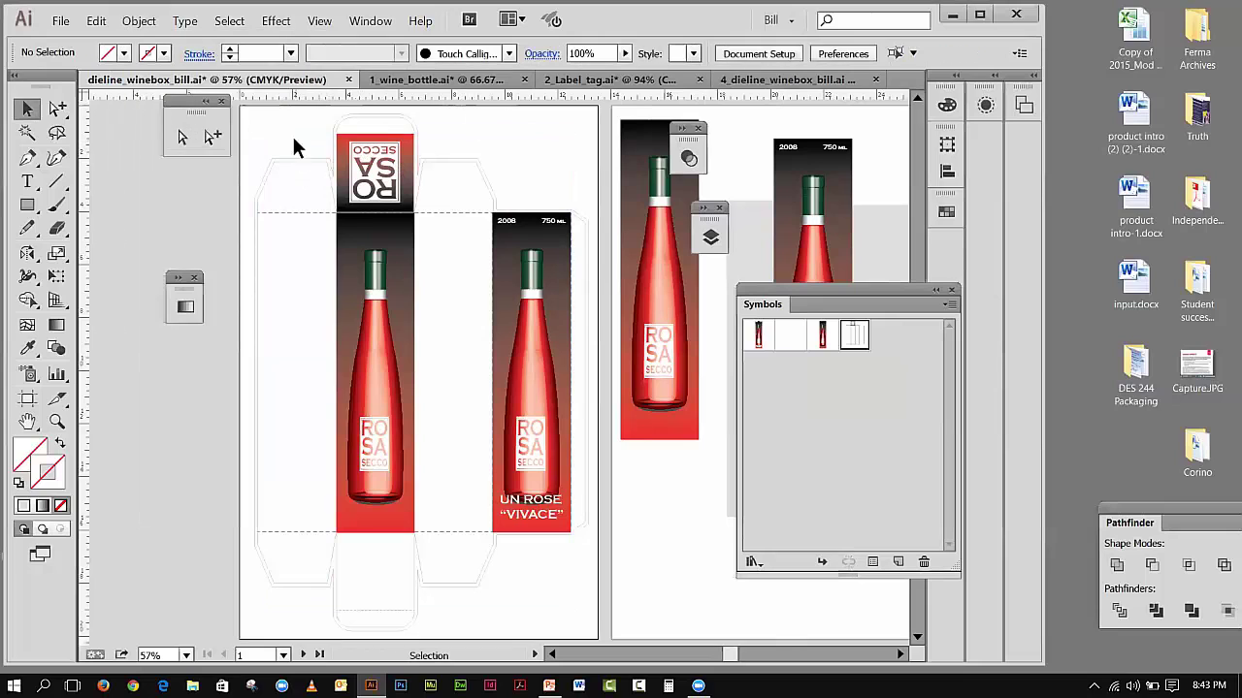
left_click(415, 159)
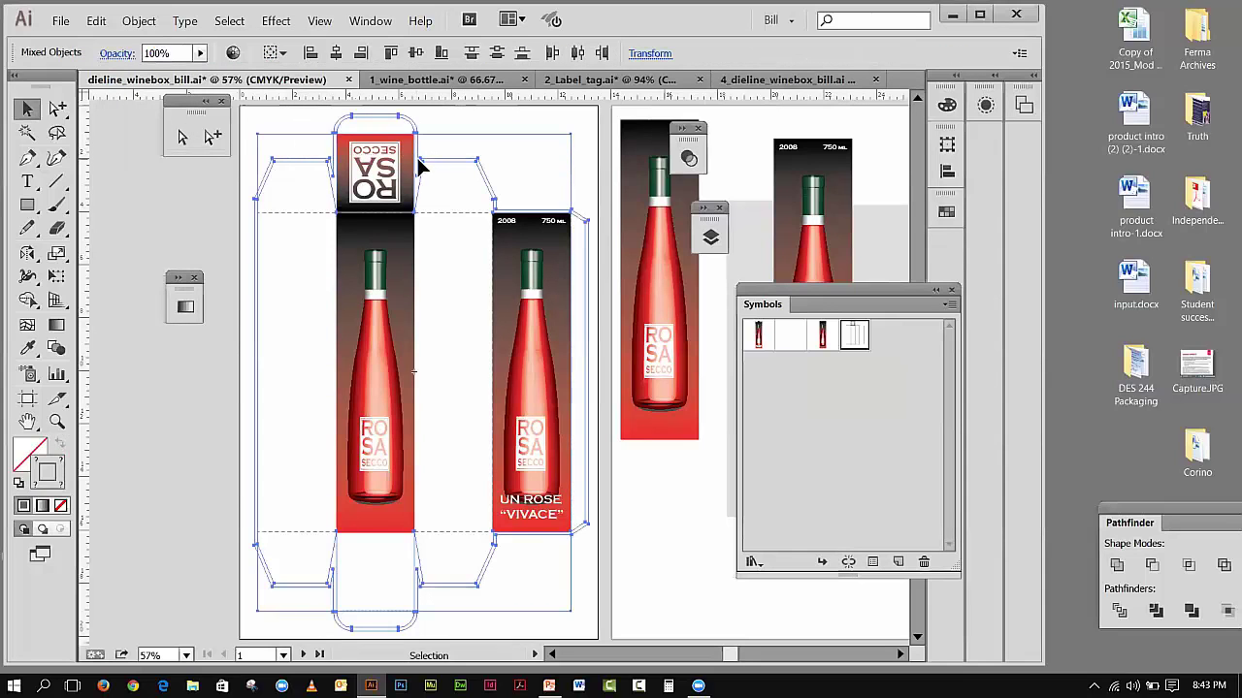
left_click(138, 21)
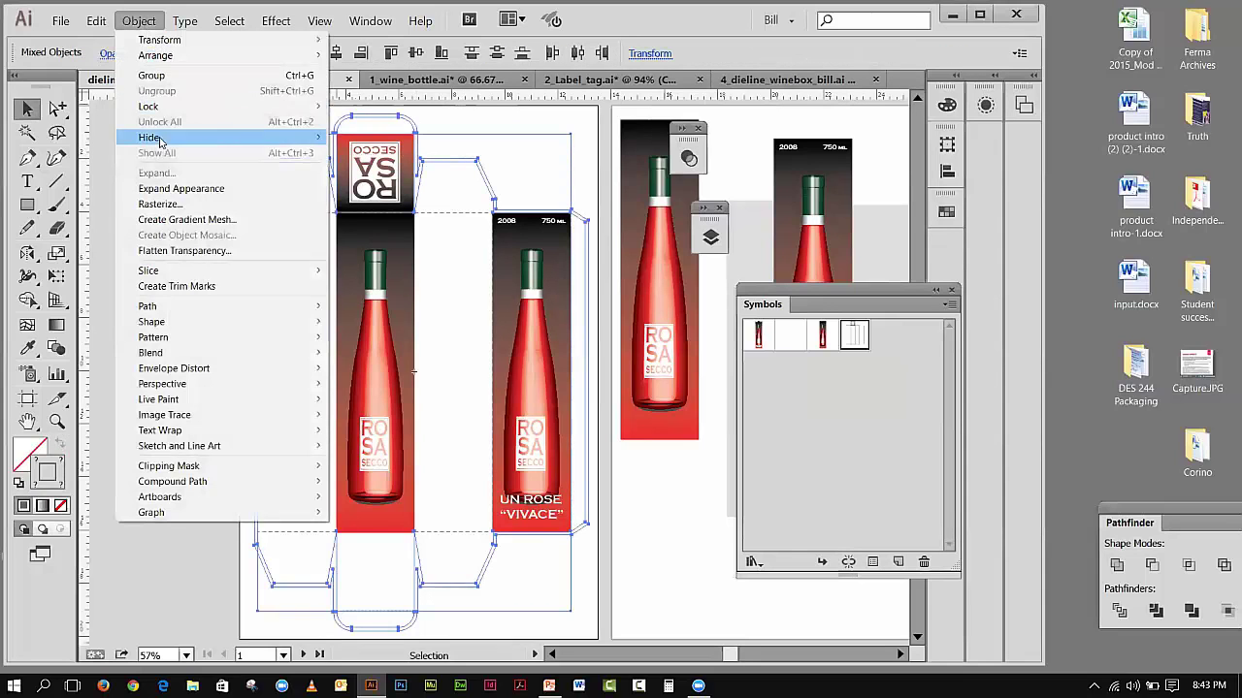
left_click(352, 138)
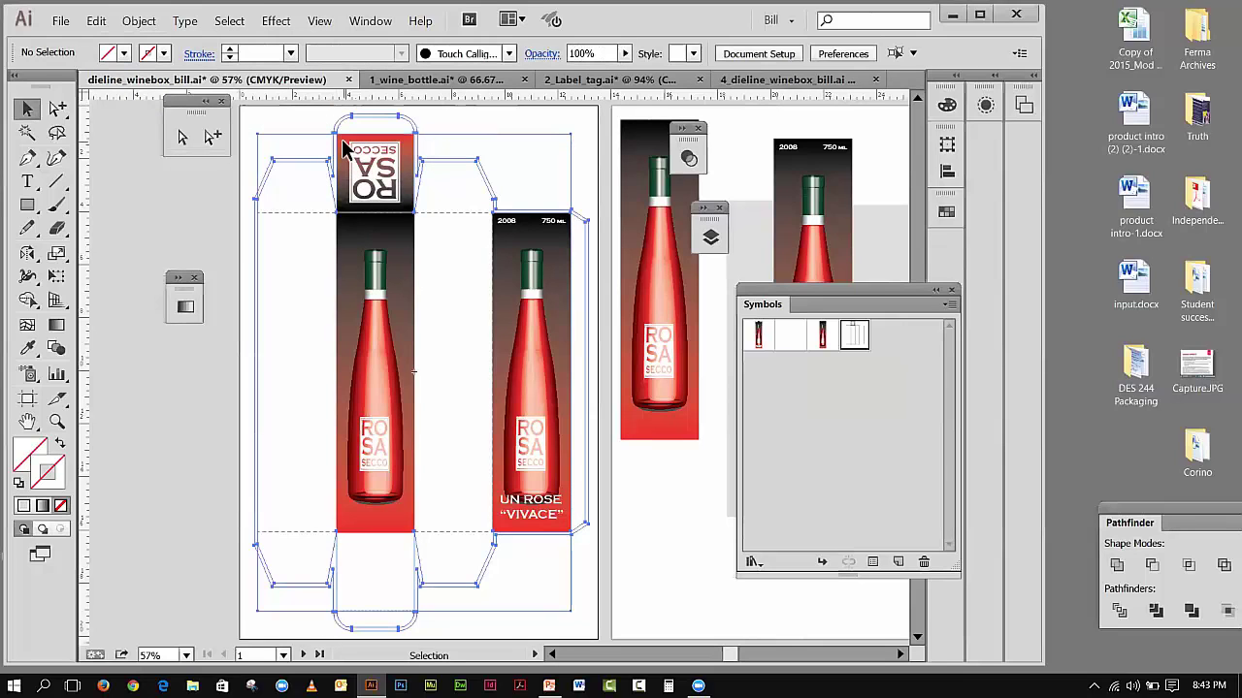
left_click(97, 21)
left_click(119, 41)
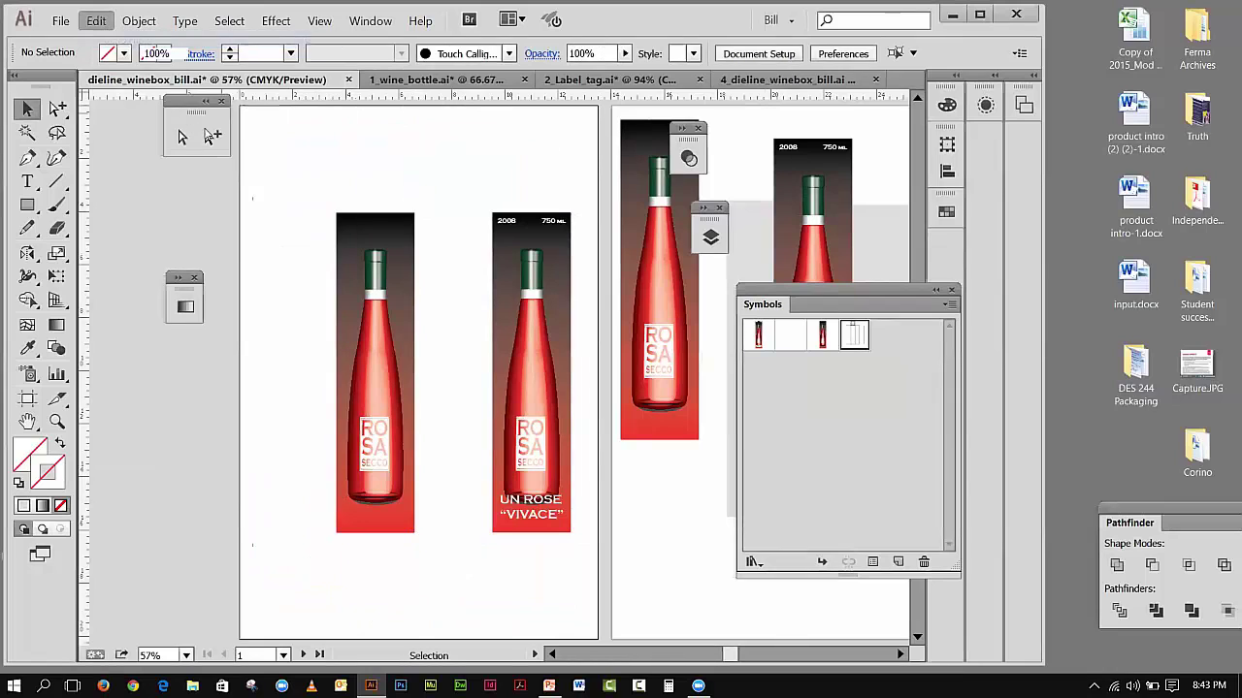
left_click(298, 116)
left_click(344, 154)
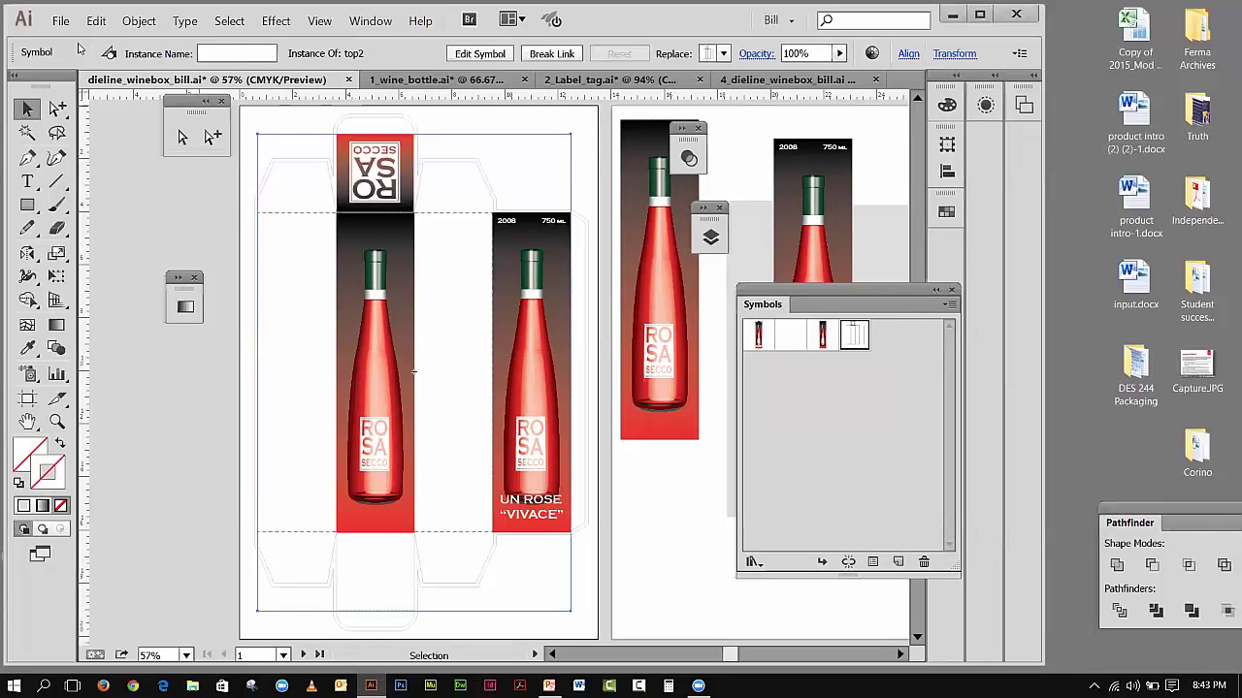
key("ctrl+shift+a")
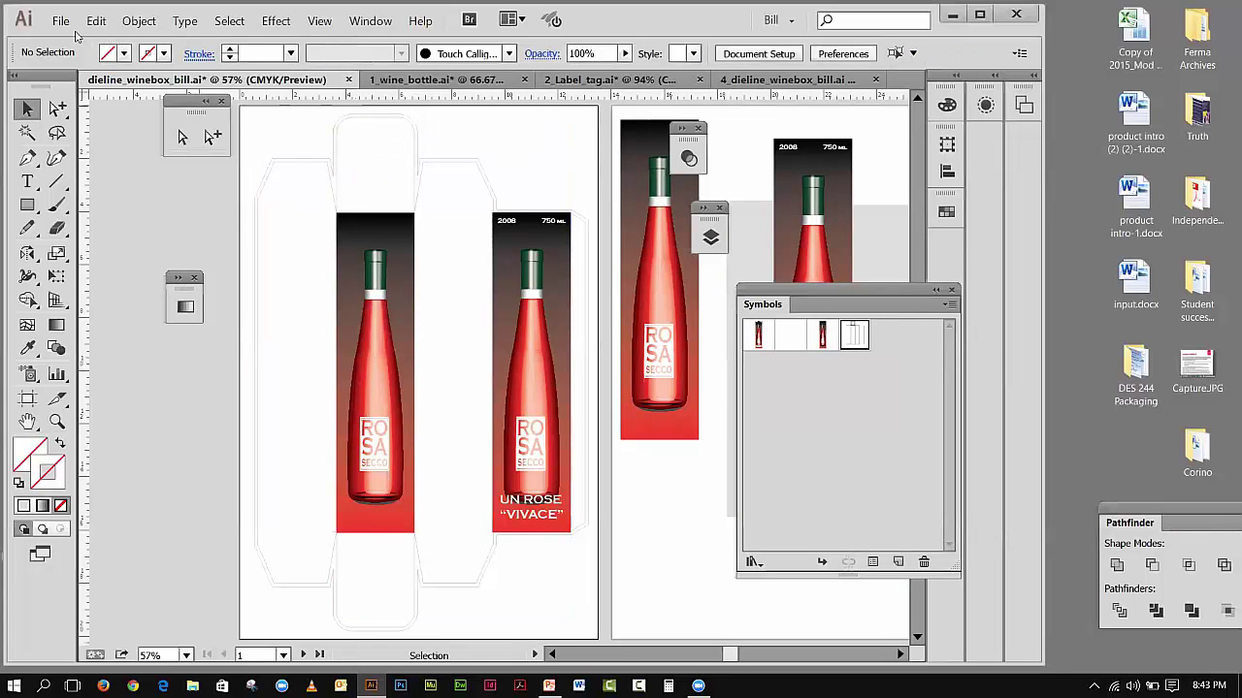
left_click(96, 21)
left_click(100, 41)
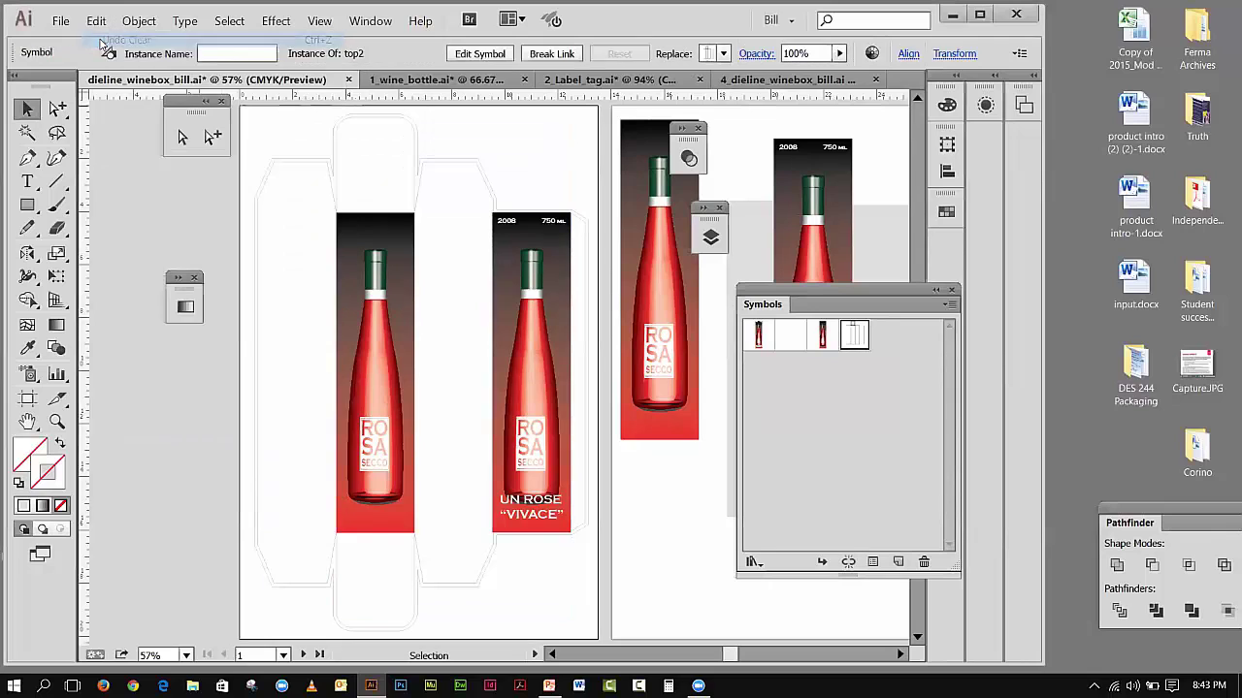
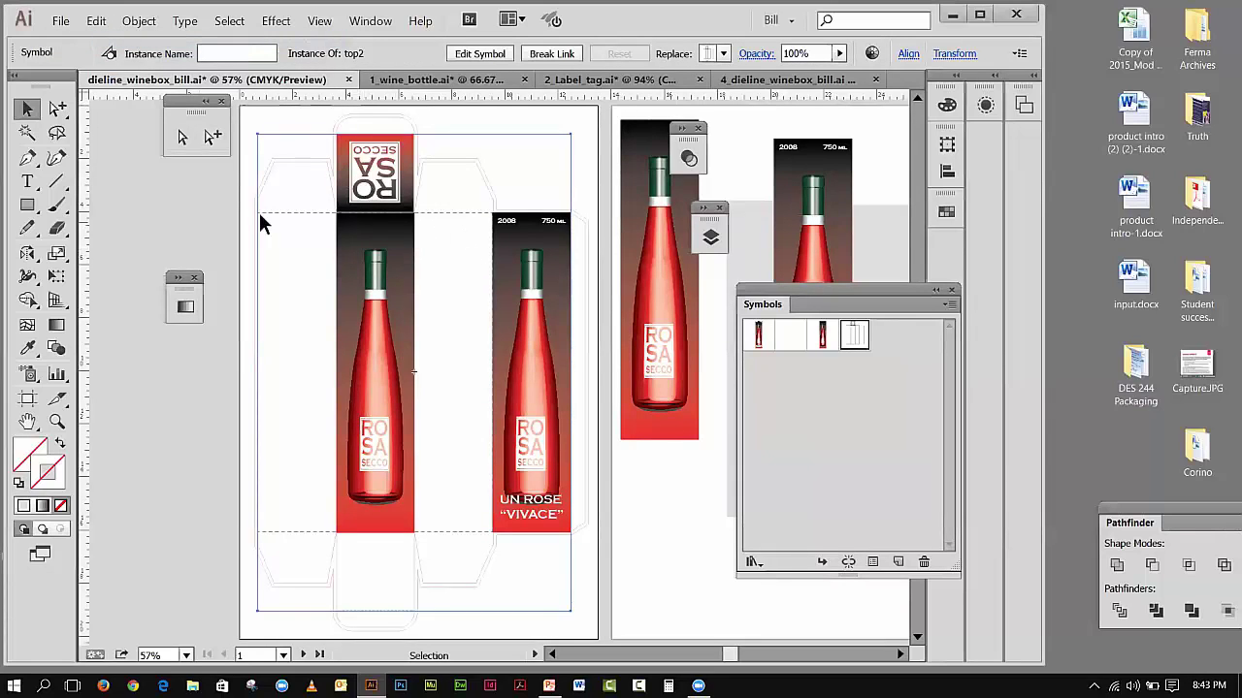
- Add a new layer and lock the dieline and ARTWORK layers
left_click(711, 238)
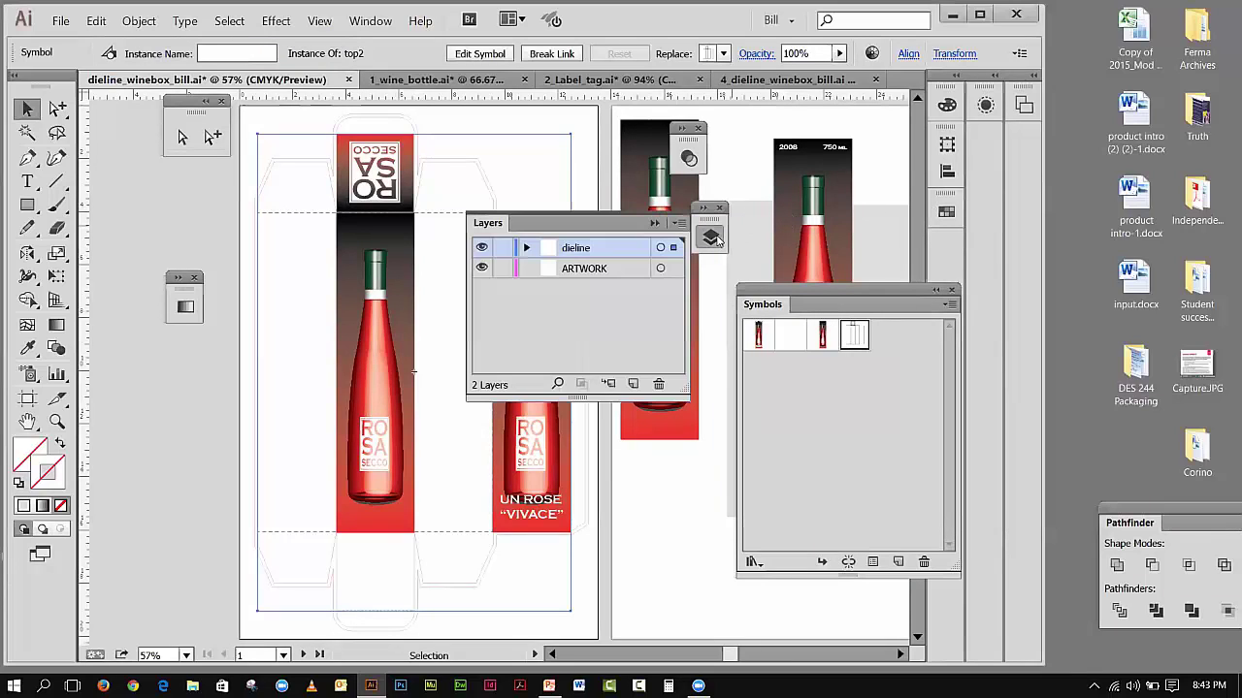
left_click(632, 385)
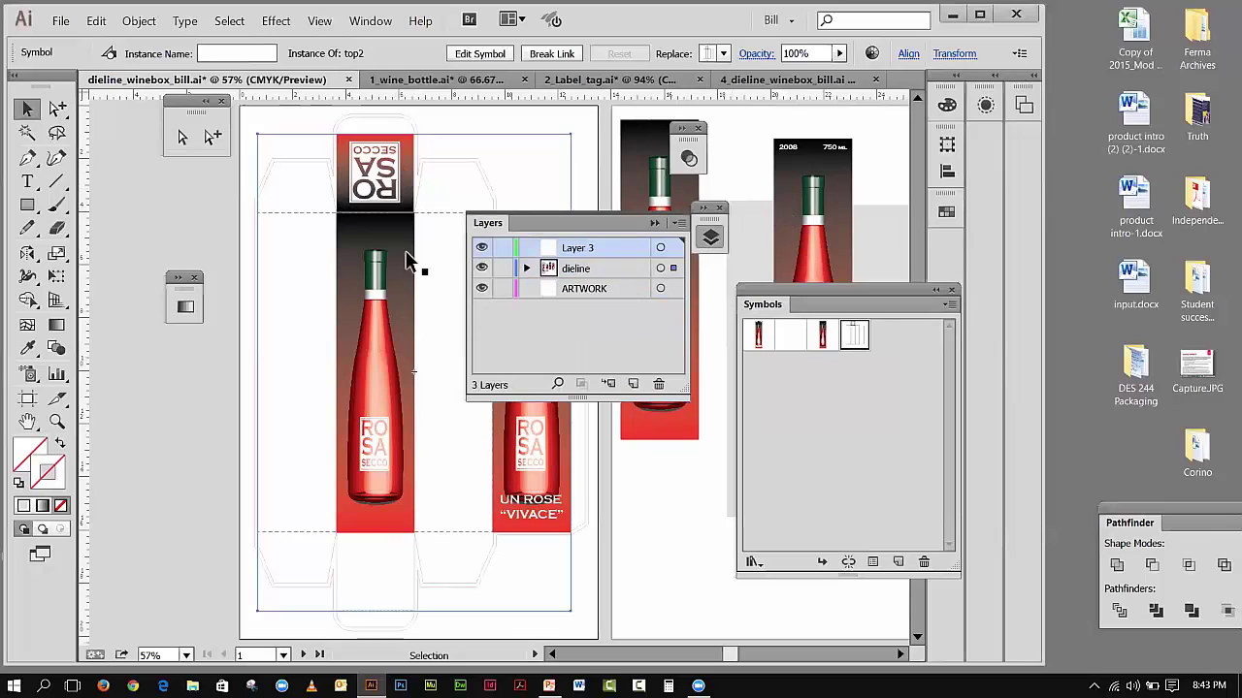
left_click_drag(503, 288, 503, 268)
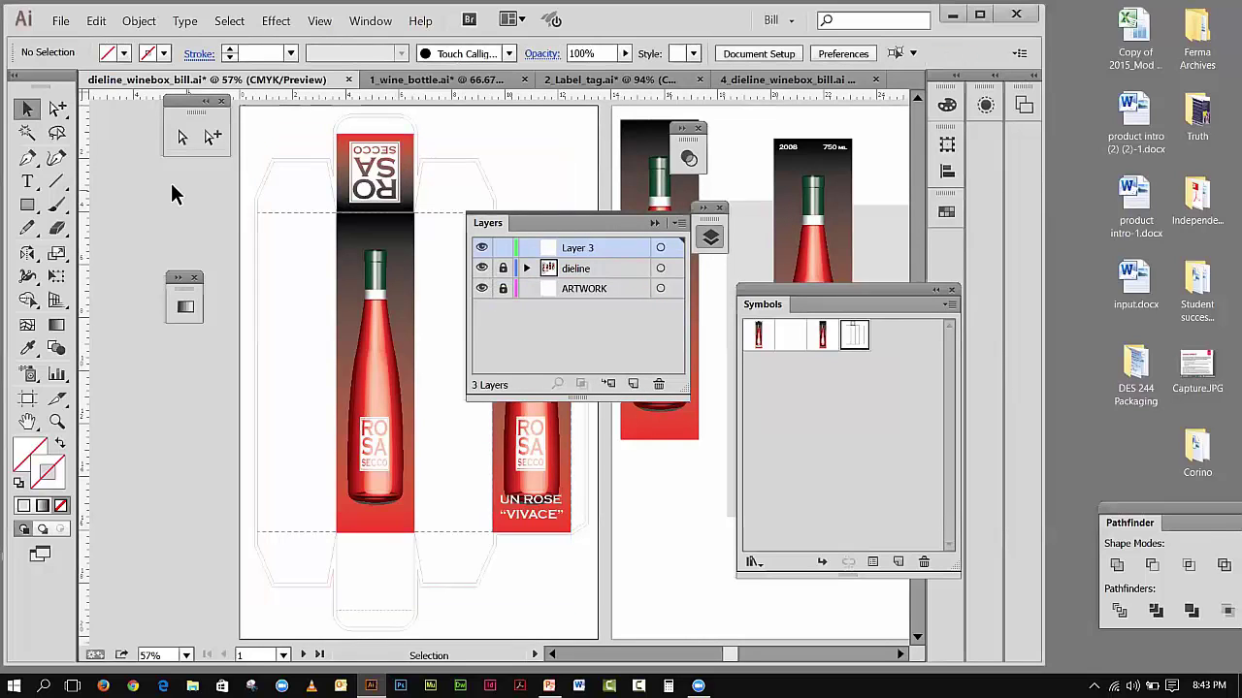
- Draw a rectangle over the top label panel and fill it with black sampled via Eyedropper
left_click(27, 204)
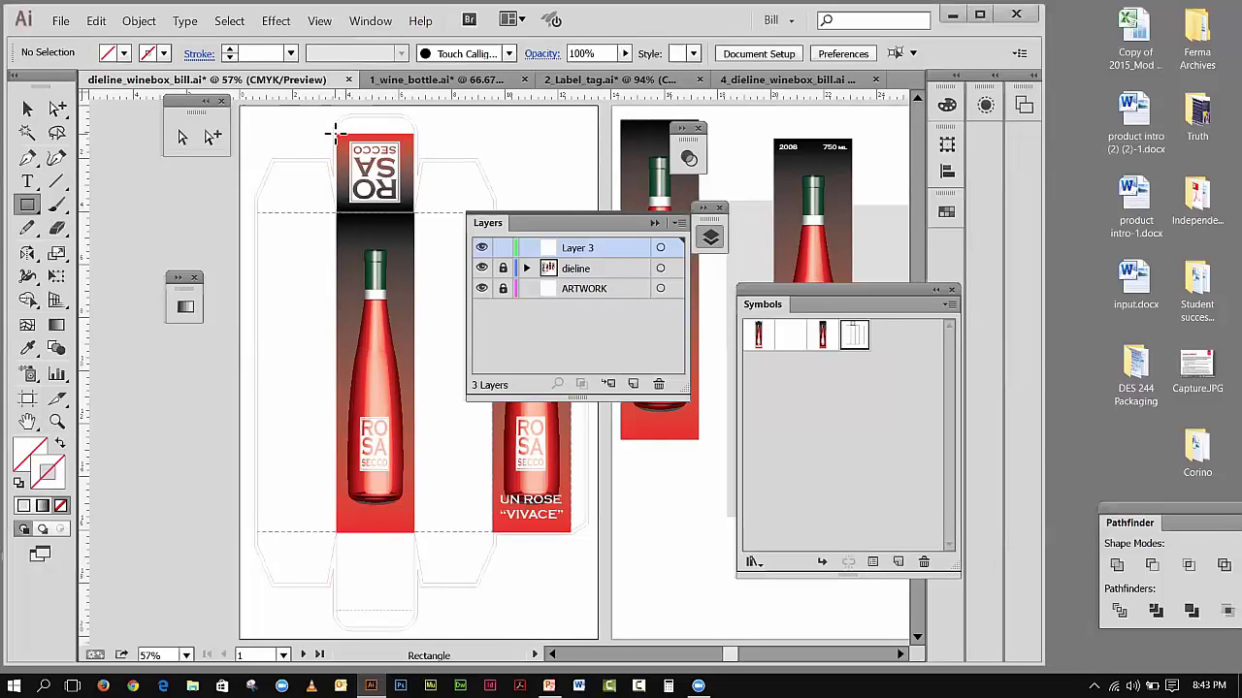
left_click_drag(336, 132, 415, 216)
left_click(29, 349)
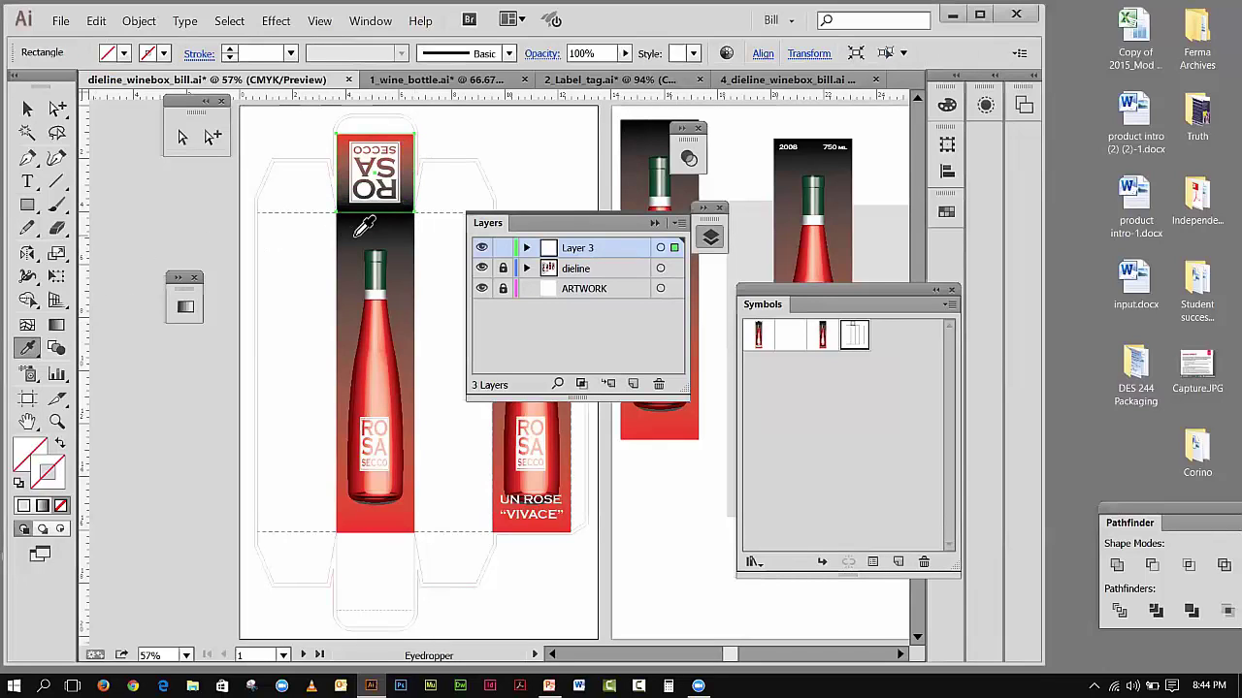
left_click(344, 200)
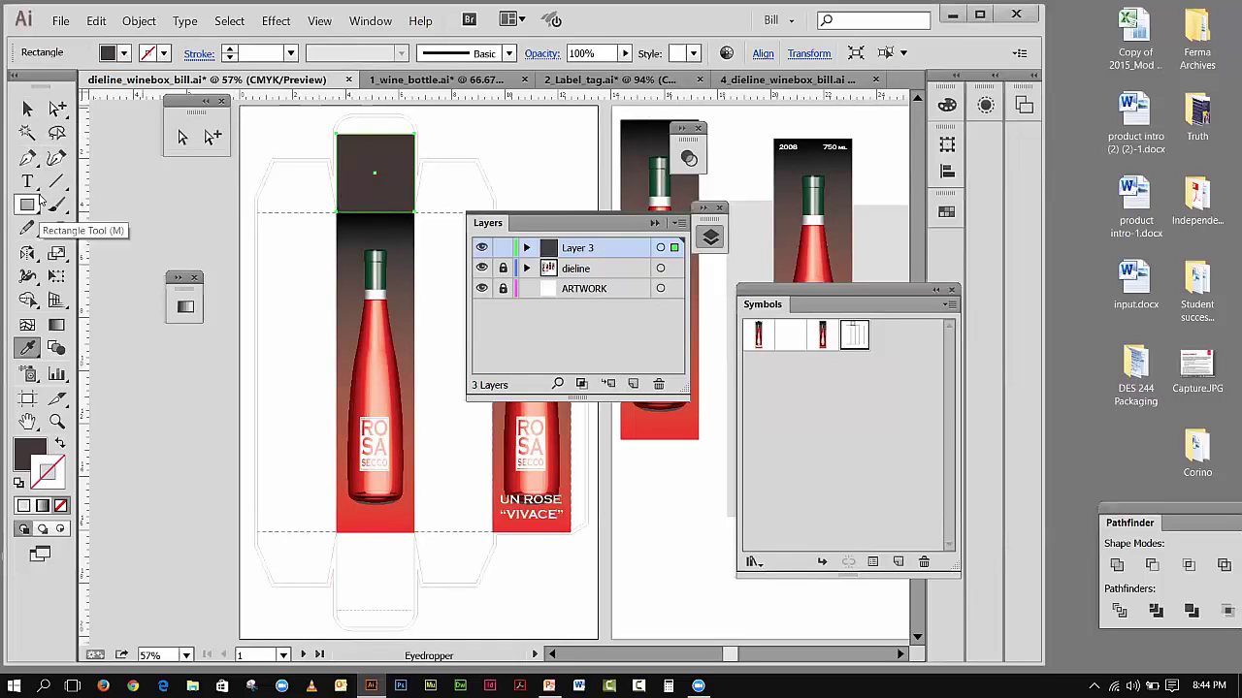
key("slash")
left_click(29, 110)
key("i")
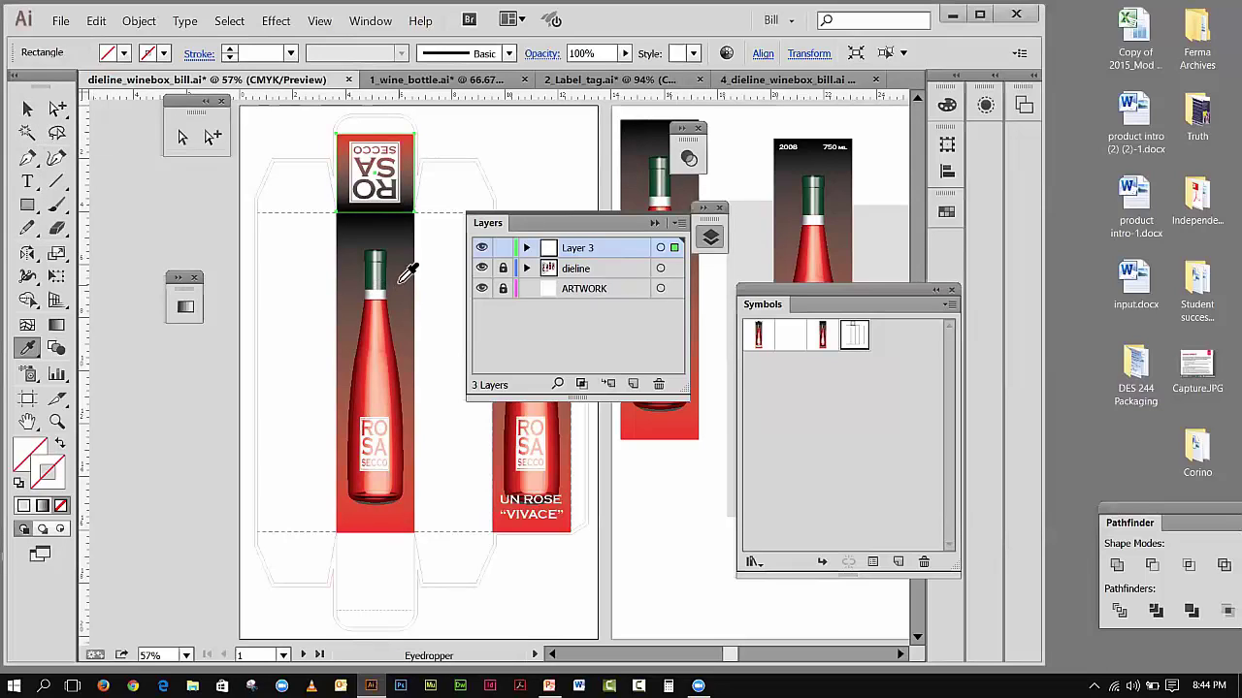
left_click(351, 238)
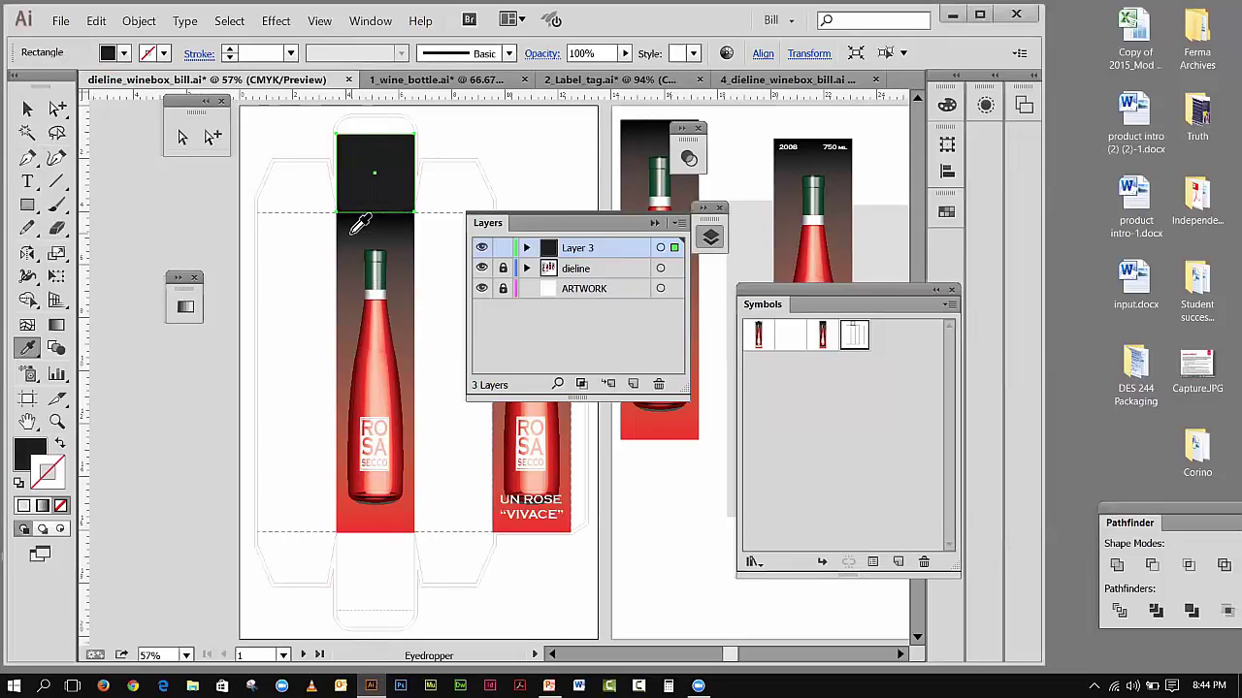
left_click(32, 111)
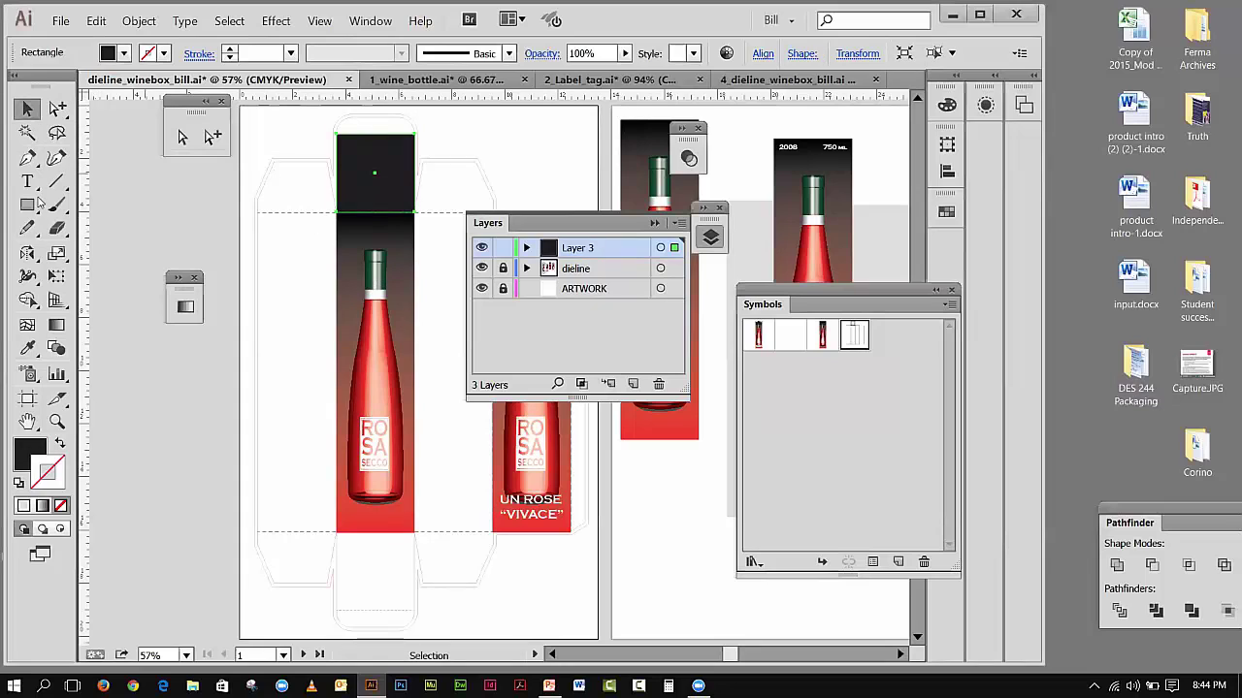
- Give the rectangle a gradient fill and set its stroke to None
left_click(41, 506)
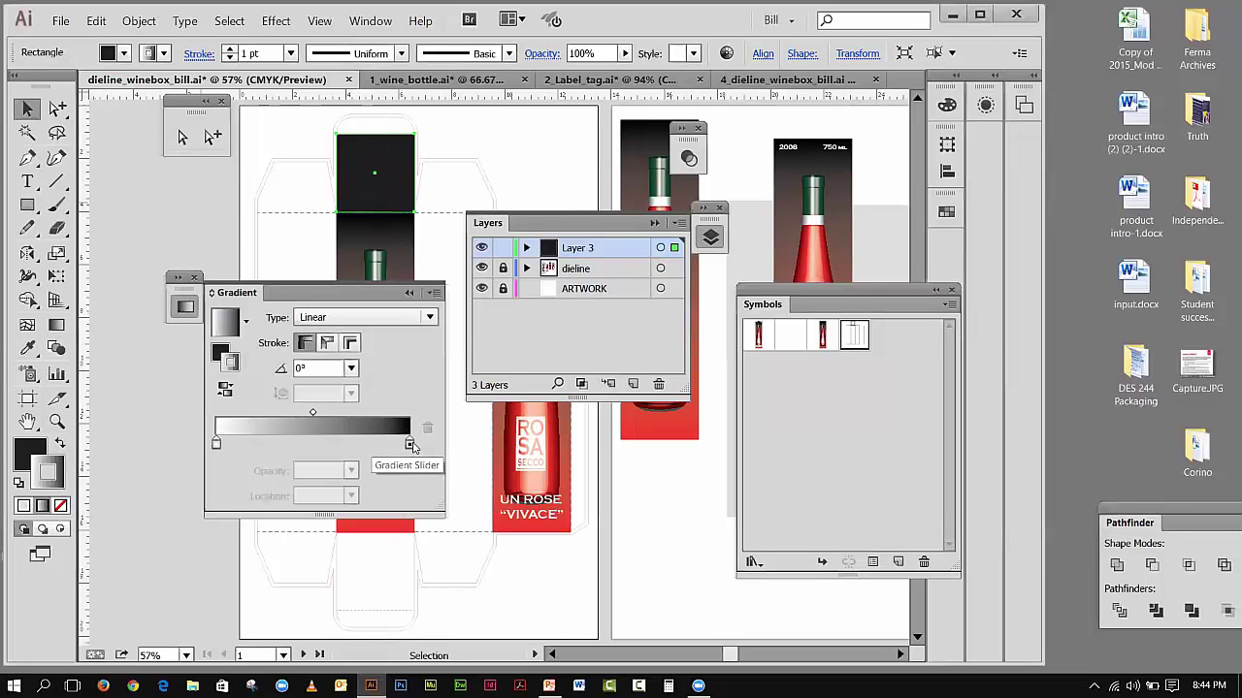
left_click(61, 442)
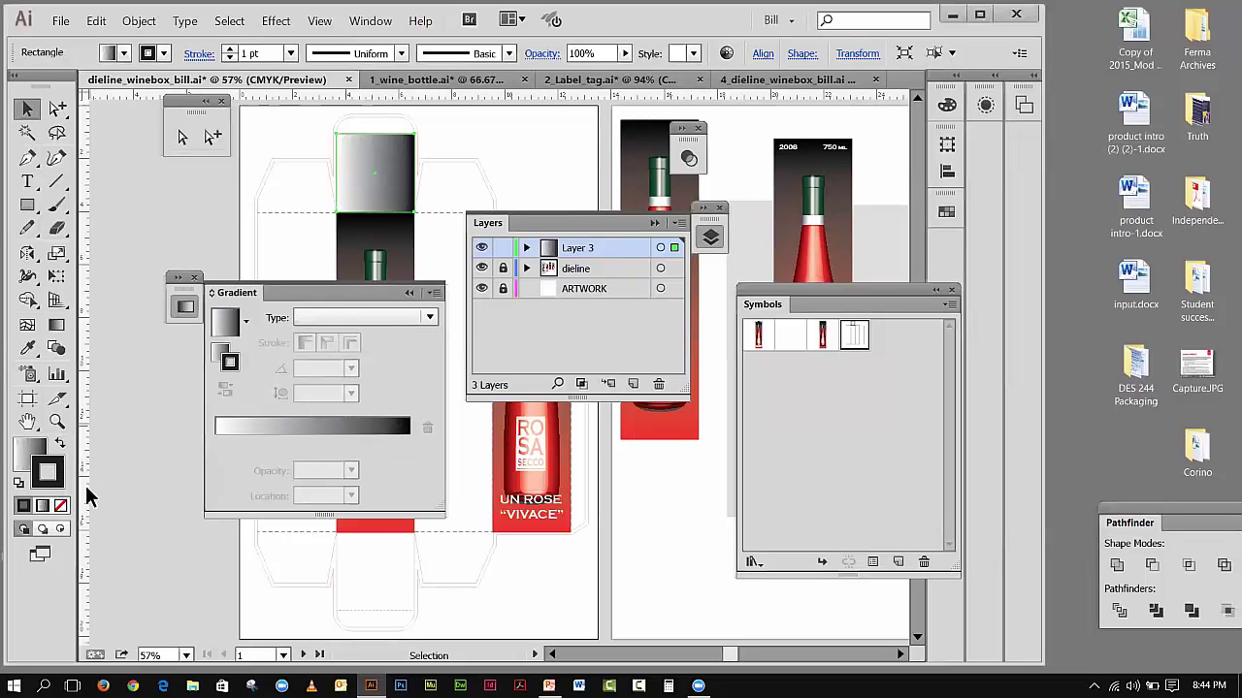
key("slash")
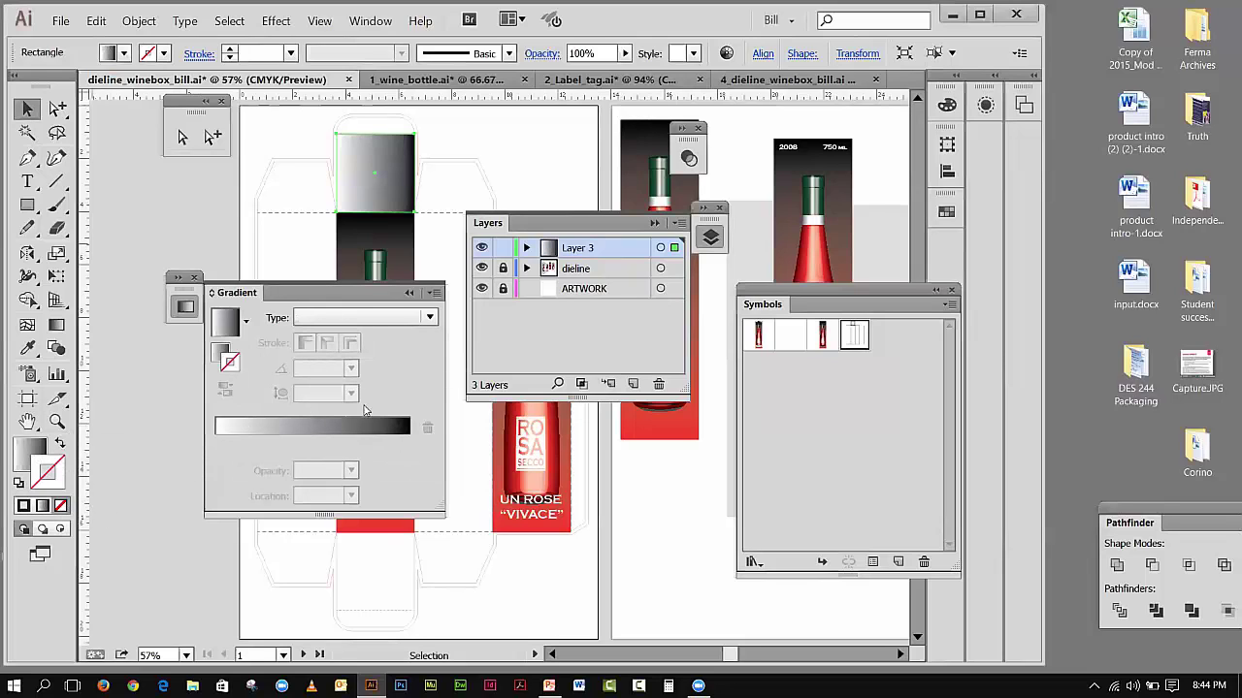
left_click(30, 452)
left_click(215, 423)
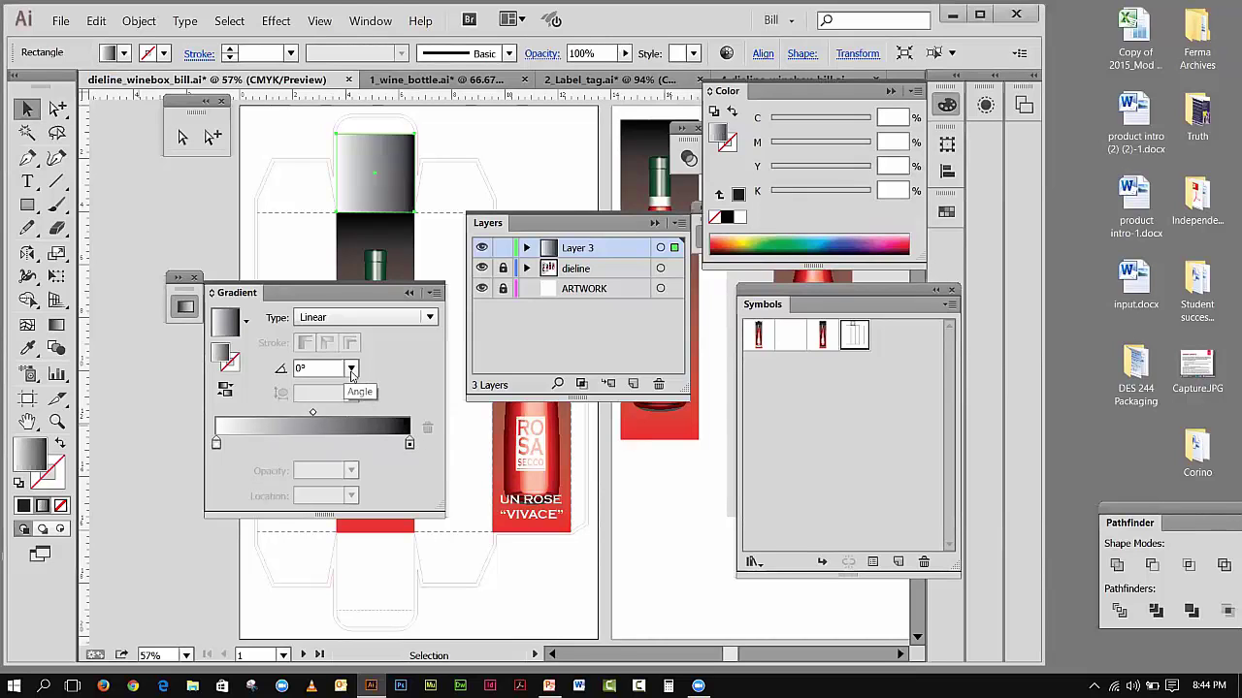
- Set the gradient angle to -90° and move the midpoint to about 40%
left_click(351, 369)
left_click(369, 97)
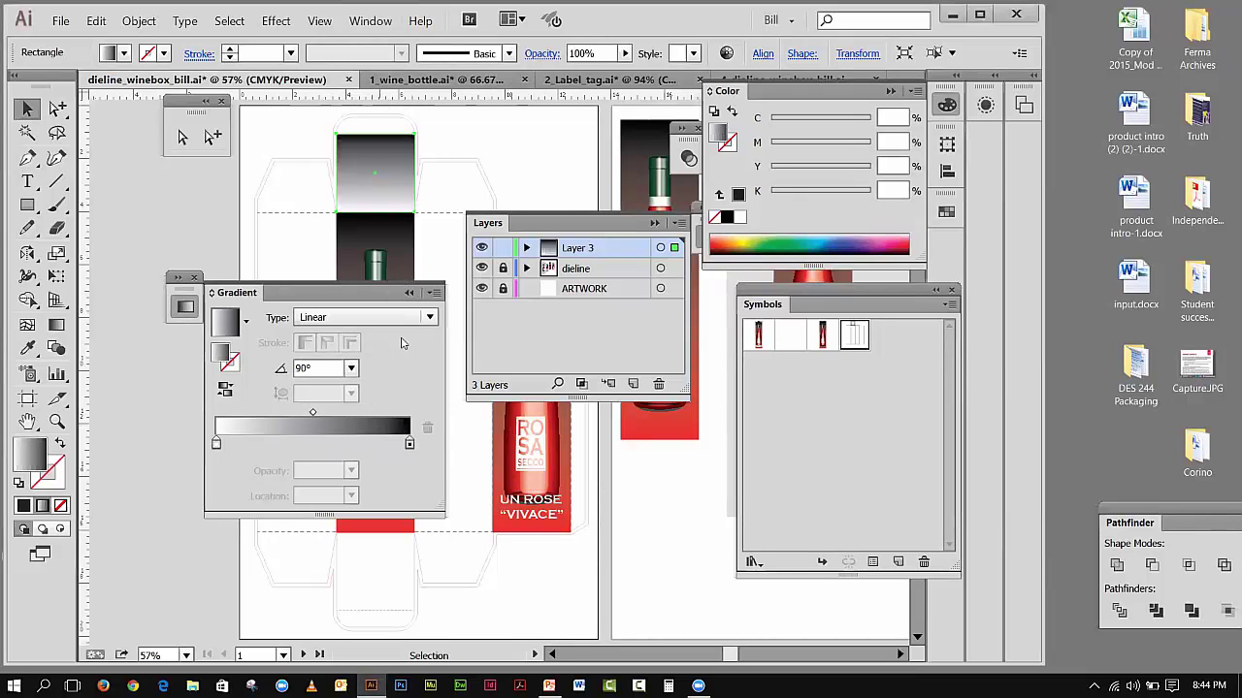
left_click(351, 369)
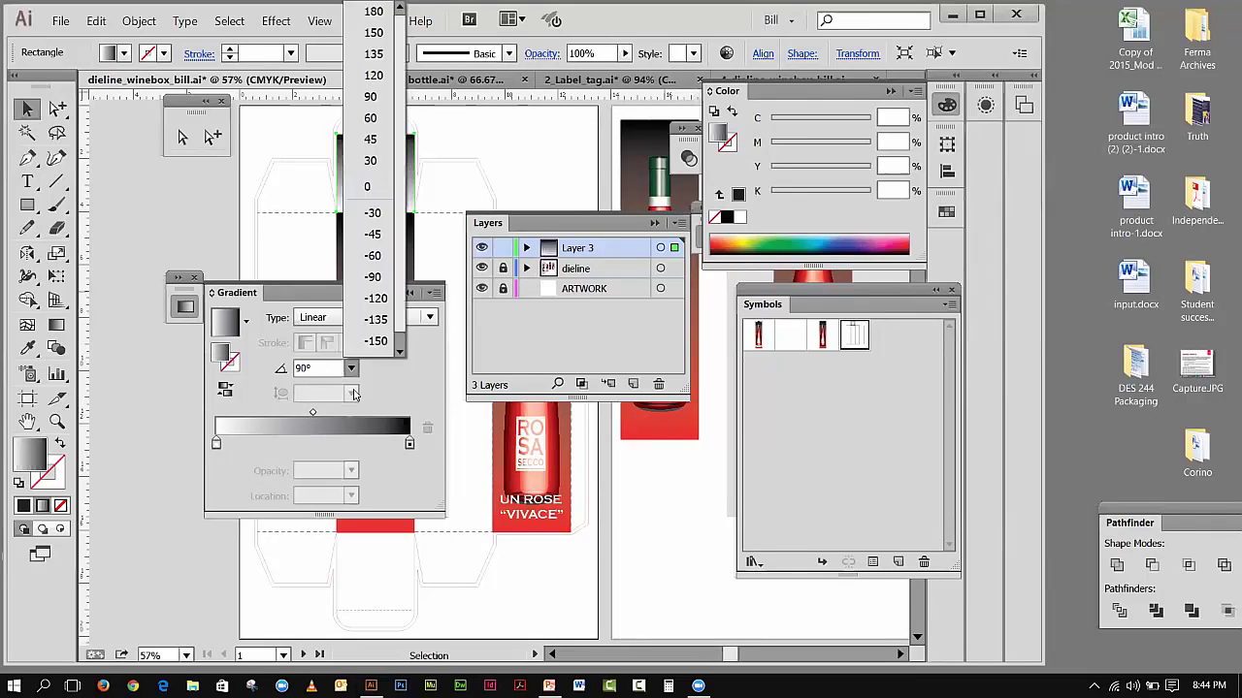
left_click(377, 278)
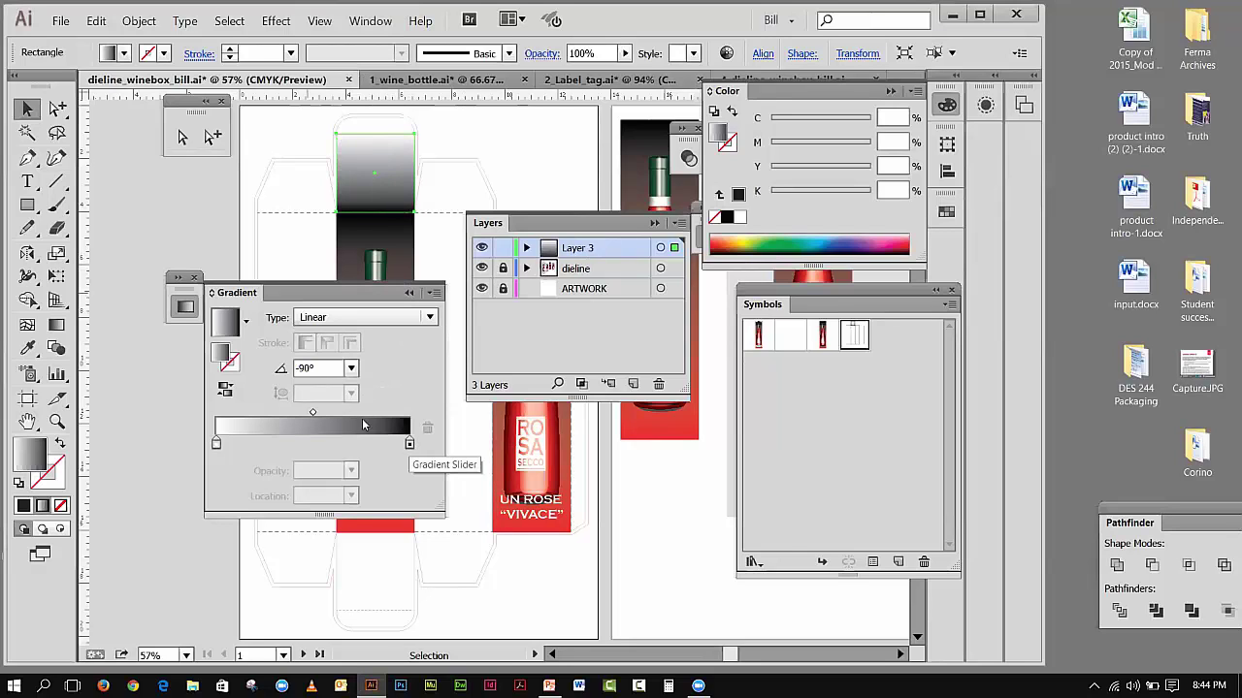
left_click_drag(312, 412, 303, 412)
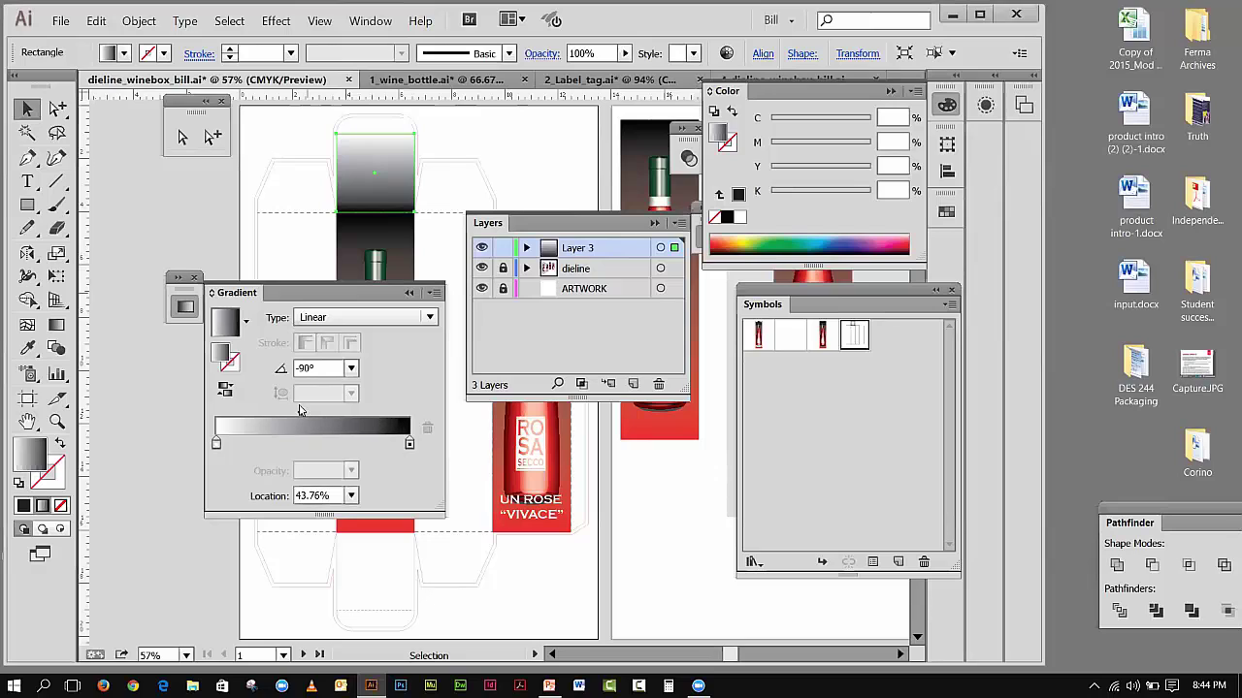
left_click_drag(300, 414, 293, 414)
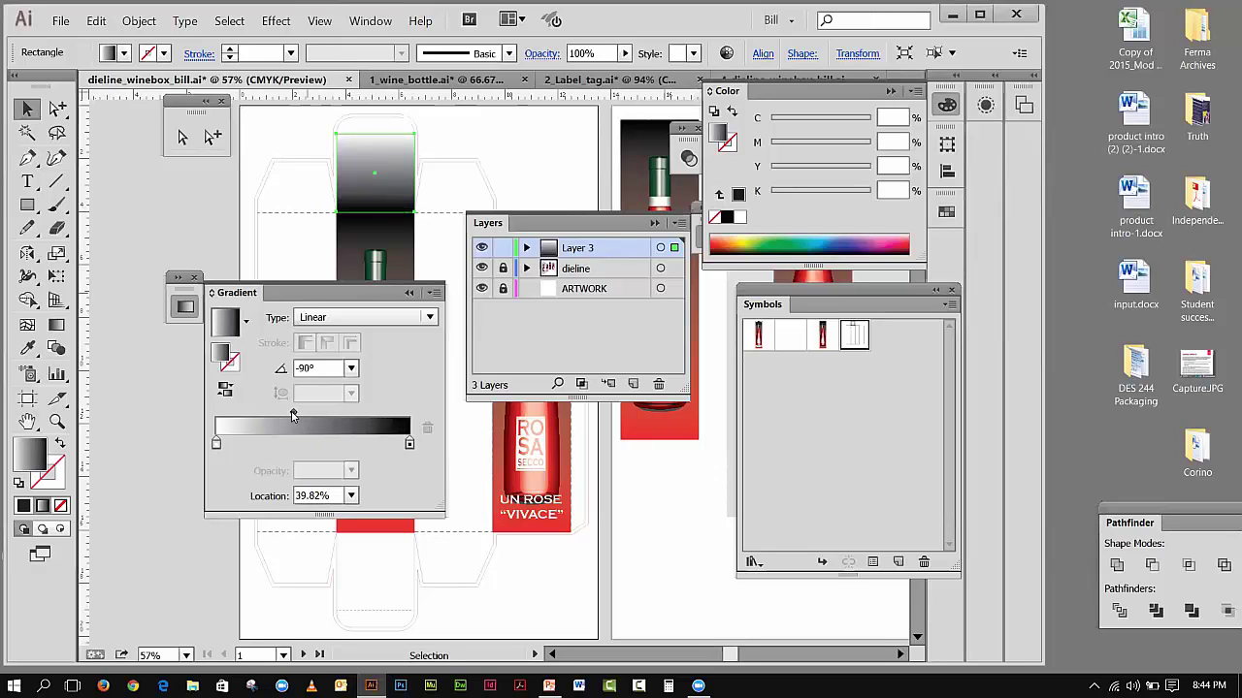
- Make the gradient's left stop red so it fades from red to black
double_click(215, 444)
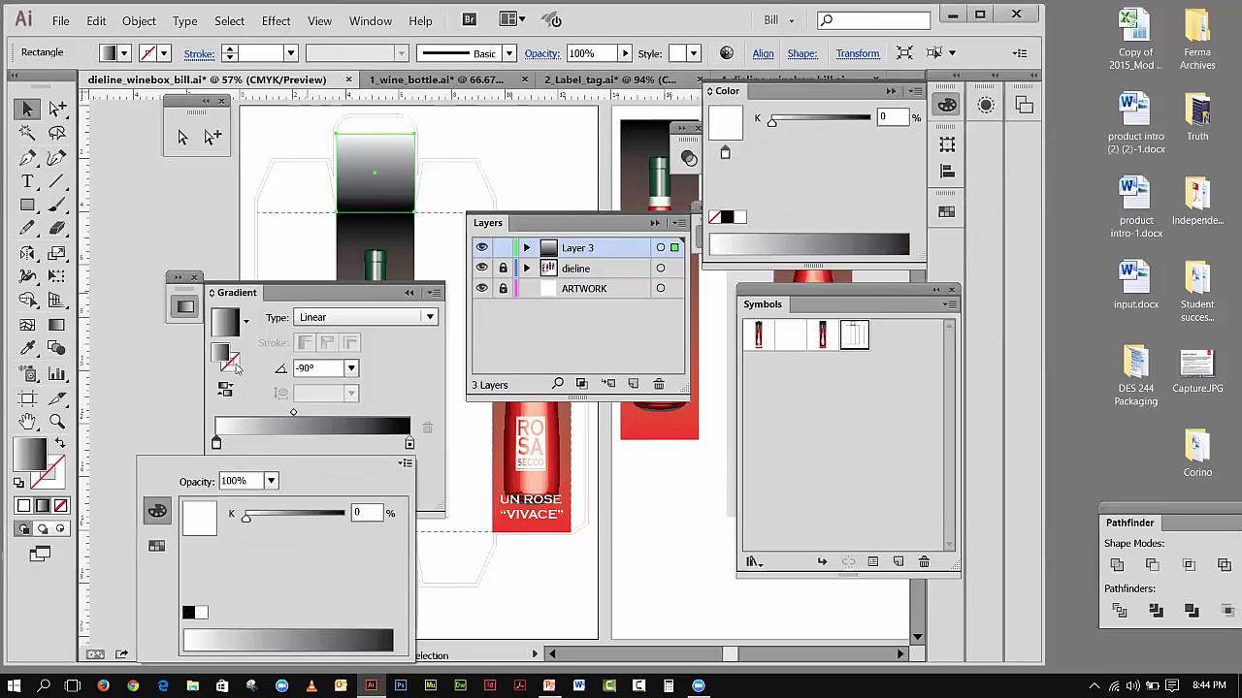
left_click(1003, 179)
left_click(947, 211)
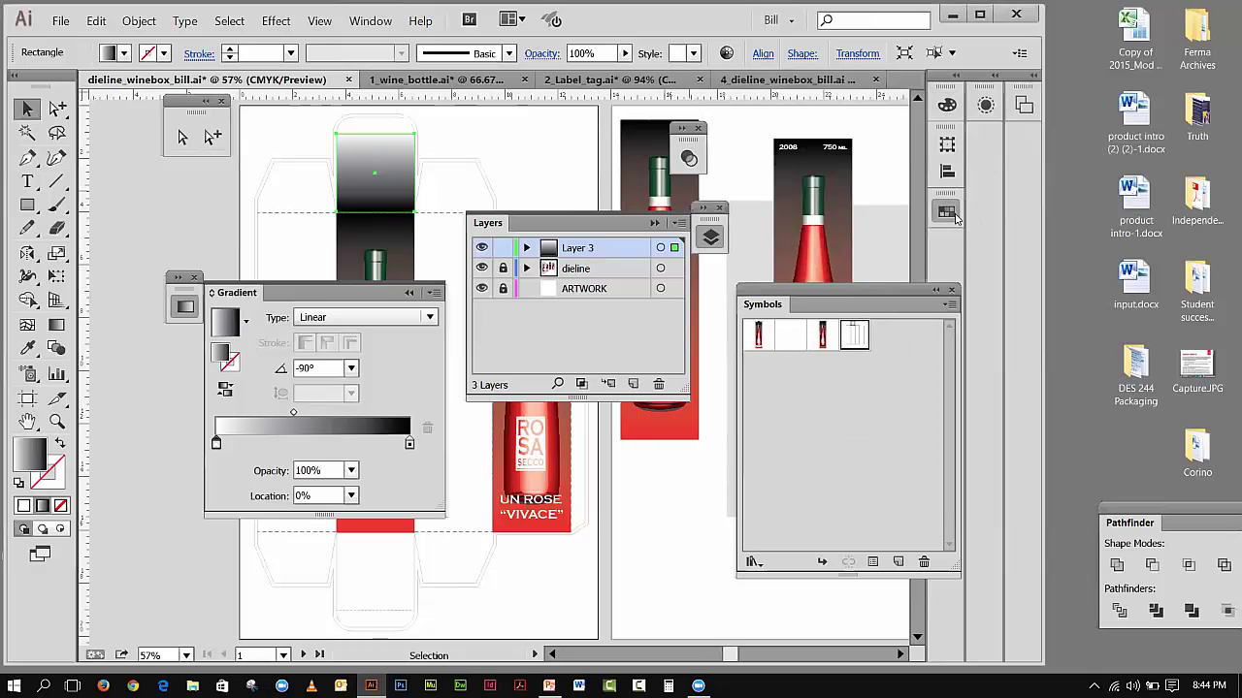
left_click(948, 213)
left_click(784, 256)
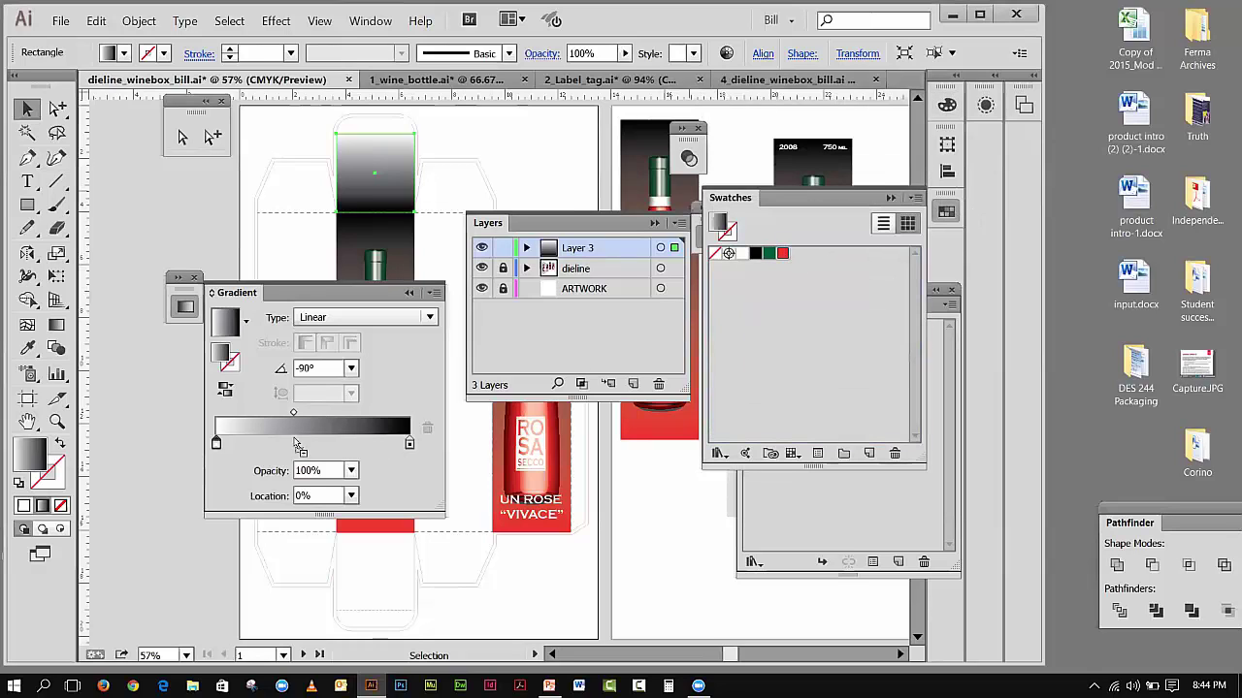
left_click_drag(216, 442, 216, 444)
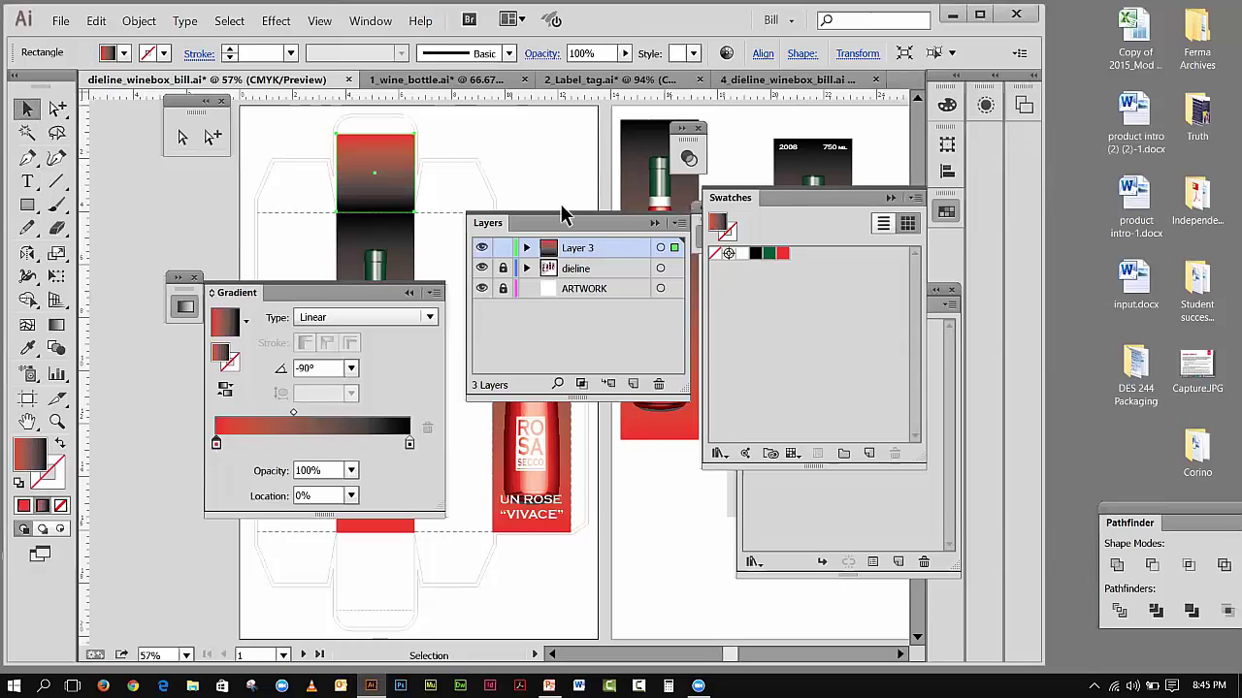
left_click(655, 223)
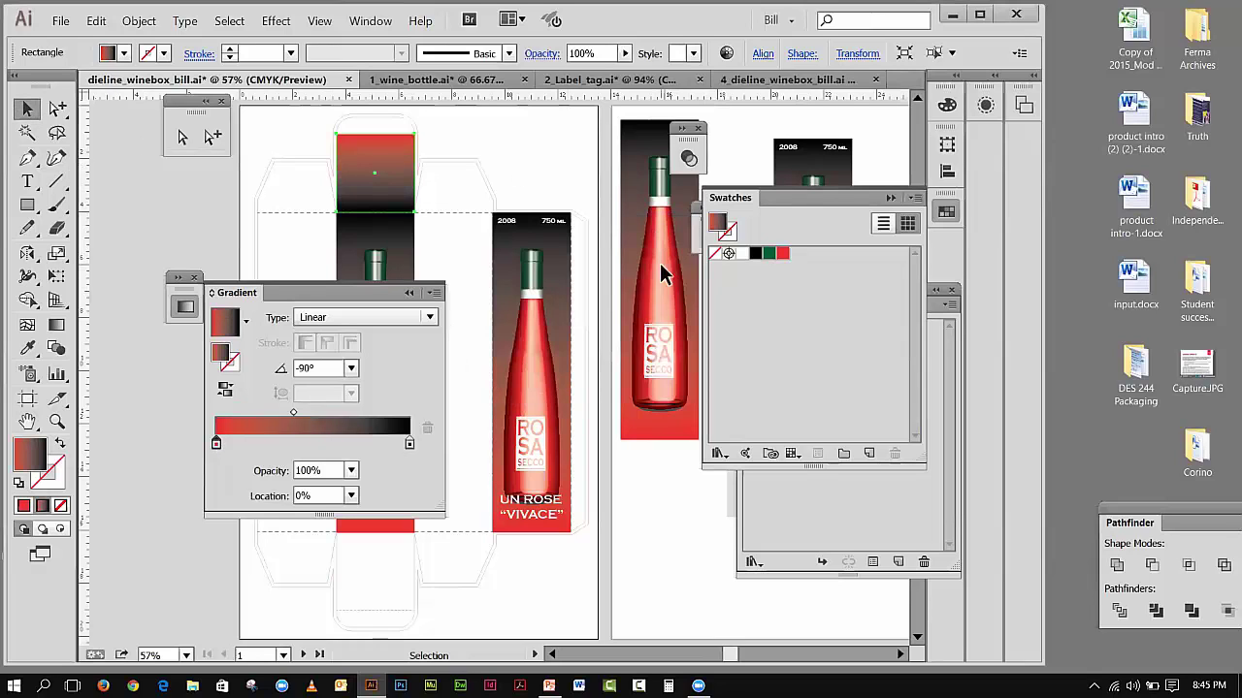
- Cut the label symbol from 1_wine_bottle.ai, paste it into dieline_winebox_bill.ai, and move it up
left_click(416, 83)
left_click(286, 272)
left_click(97, 21)
left_click(112, 80)
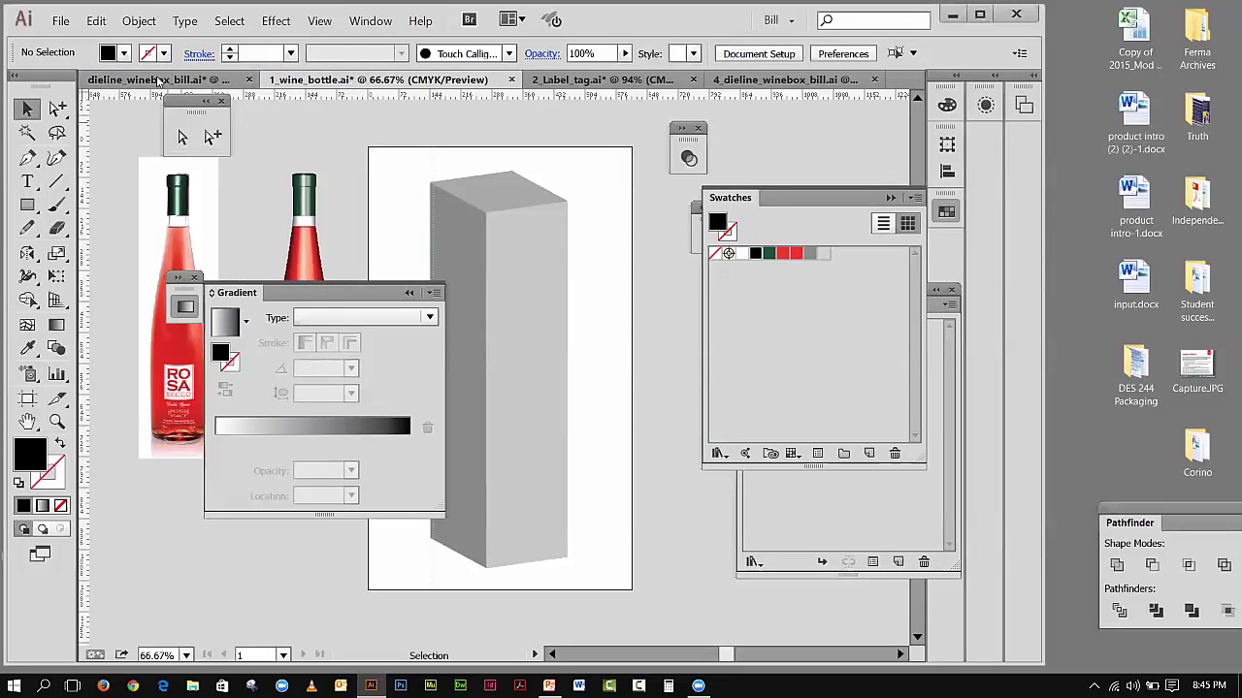
left_click(112, 79)
left_click(375, 173)
left_click(96, 20)
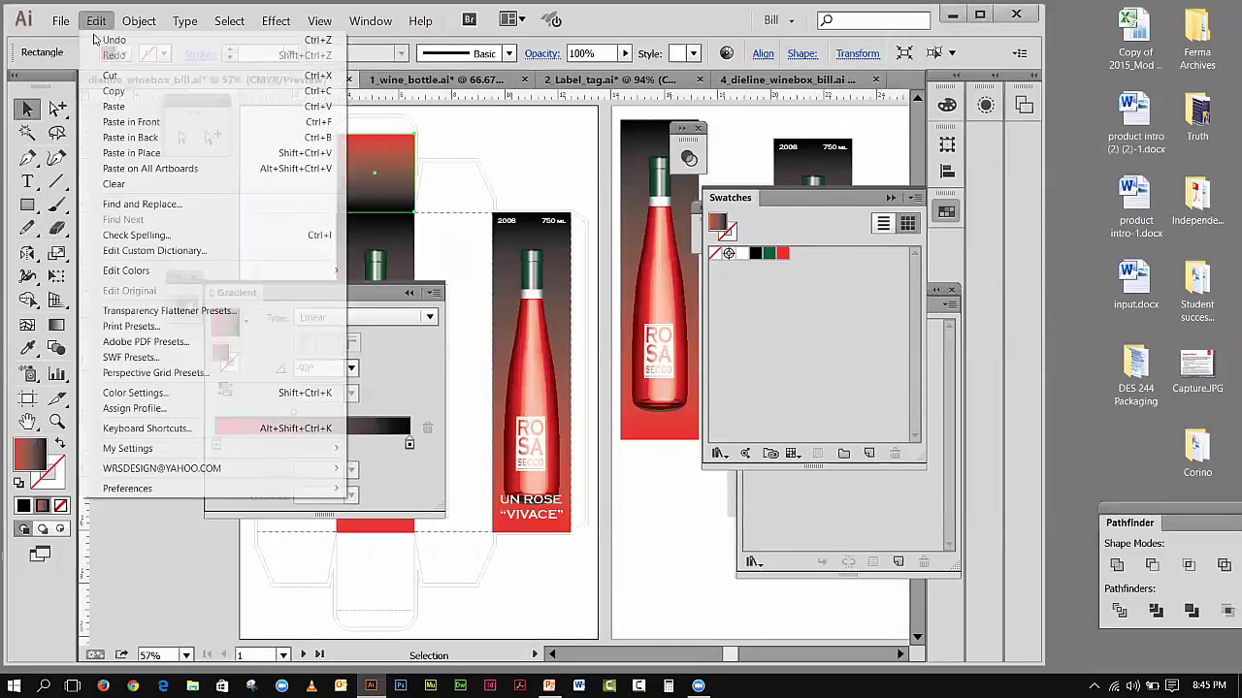
left_click(113, 106)
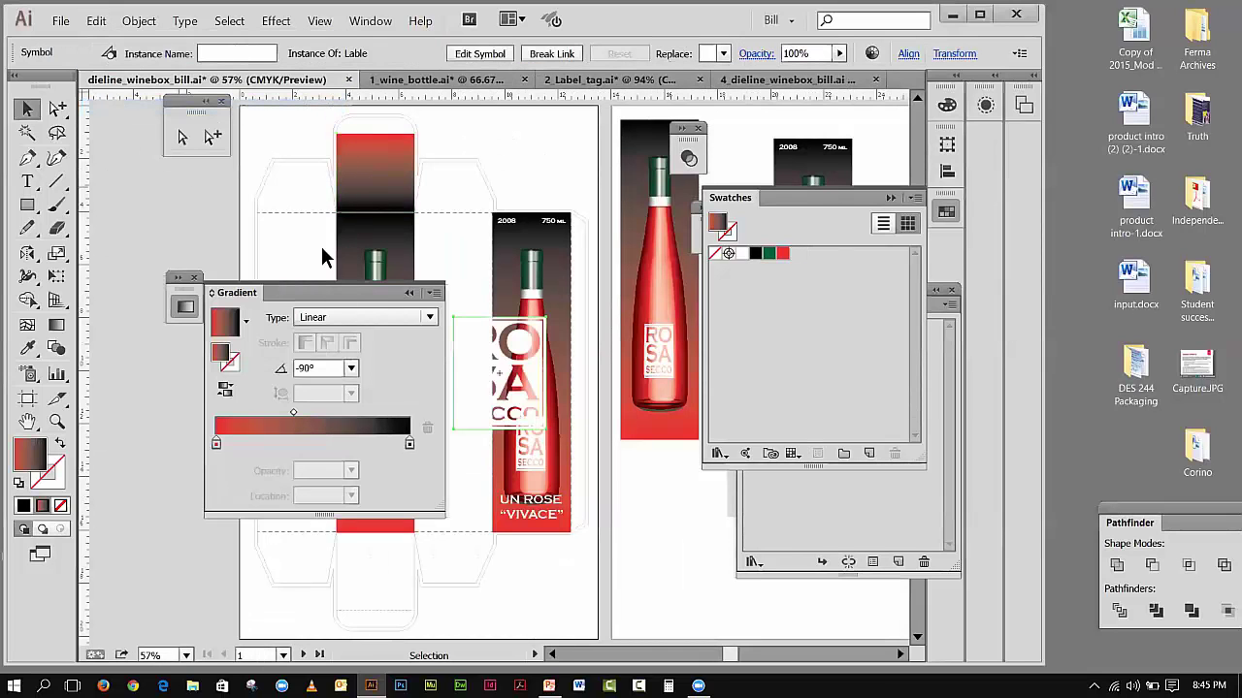
left_click_drag(514, 367, 513, 188)
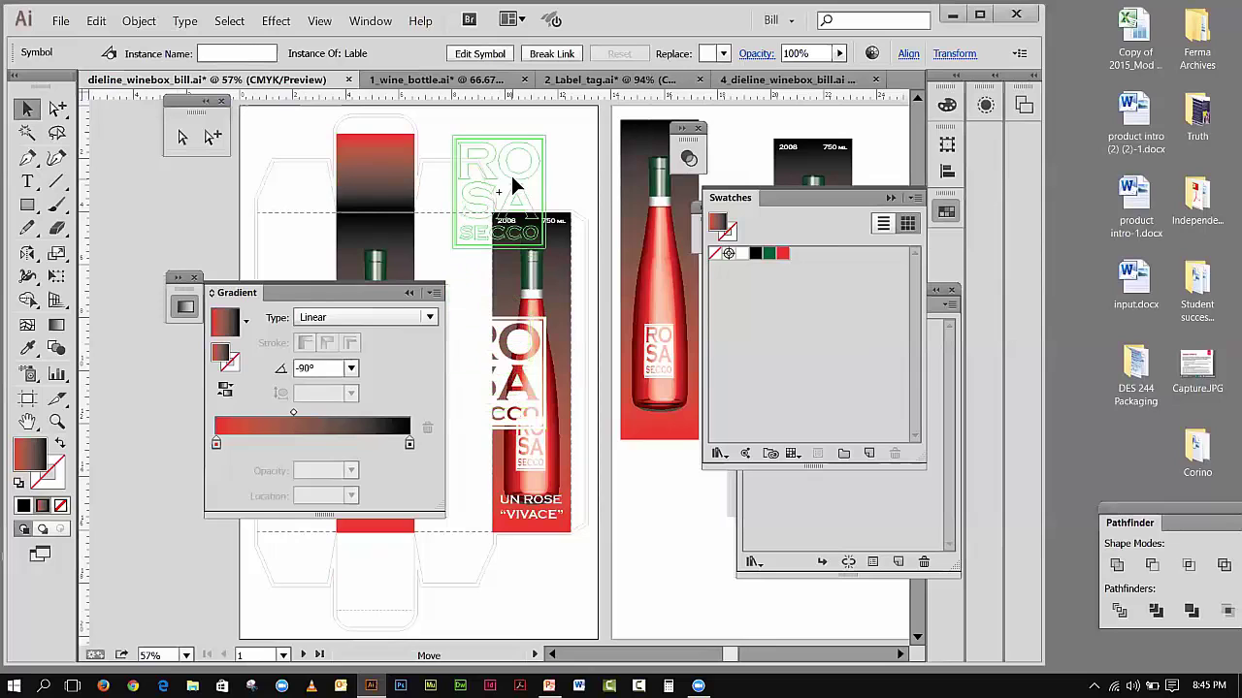
- Rotate the label upside down, move it onto the red top panel, and shrink it to fit
left_click(56, 275)
left_click_drag(548, 272, 430, 165)
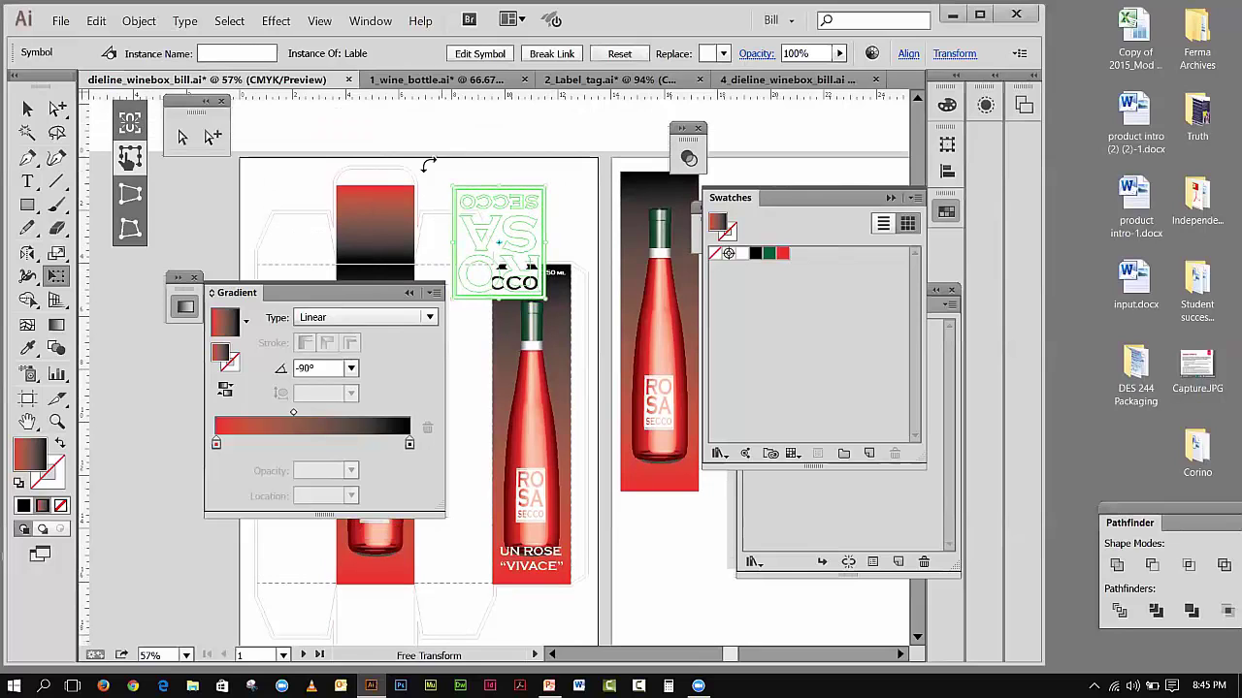
left_click(27, 110)
left_click_drag(503, 250, 377, 243)
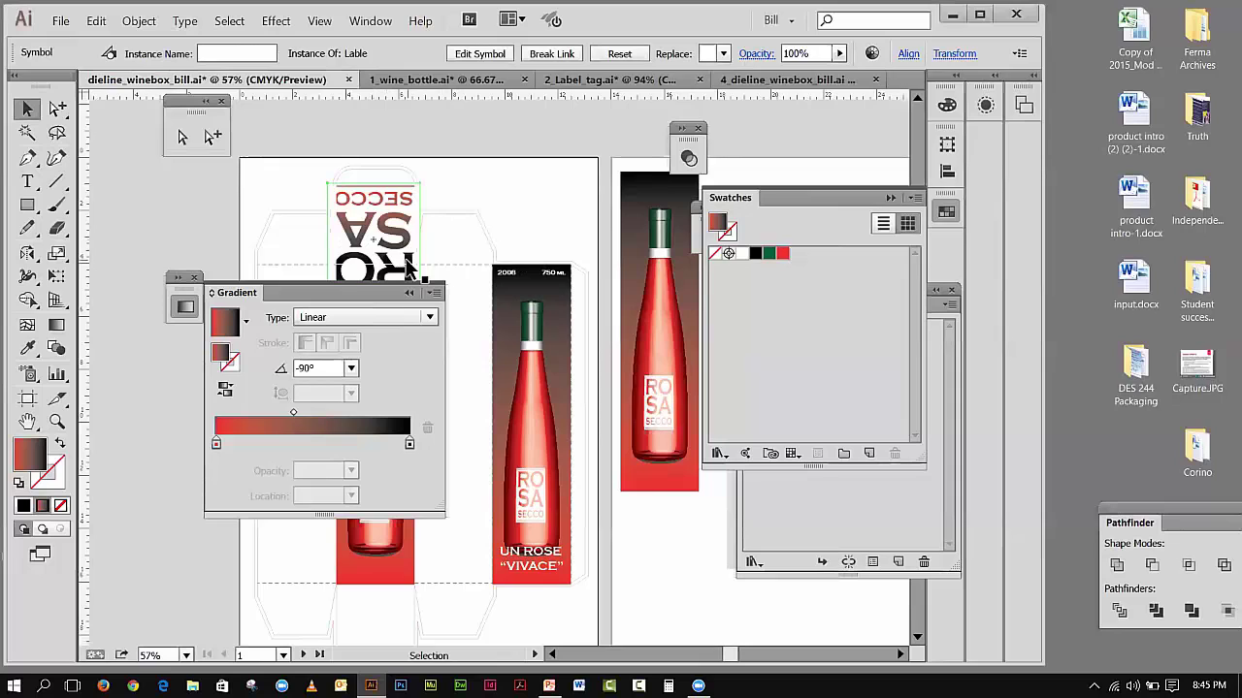
left_click(56, 276)
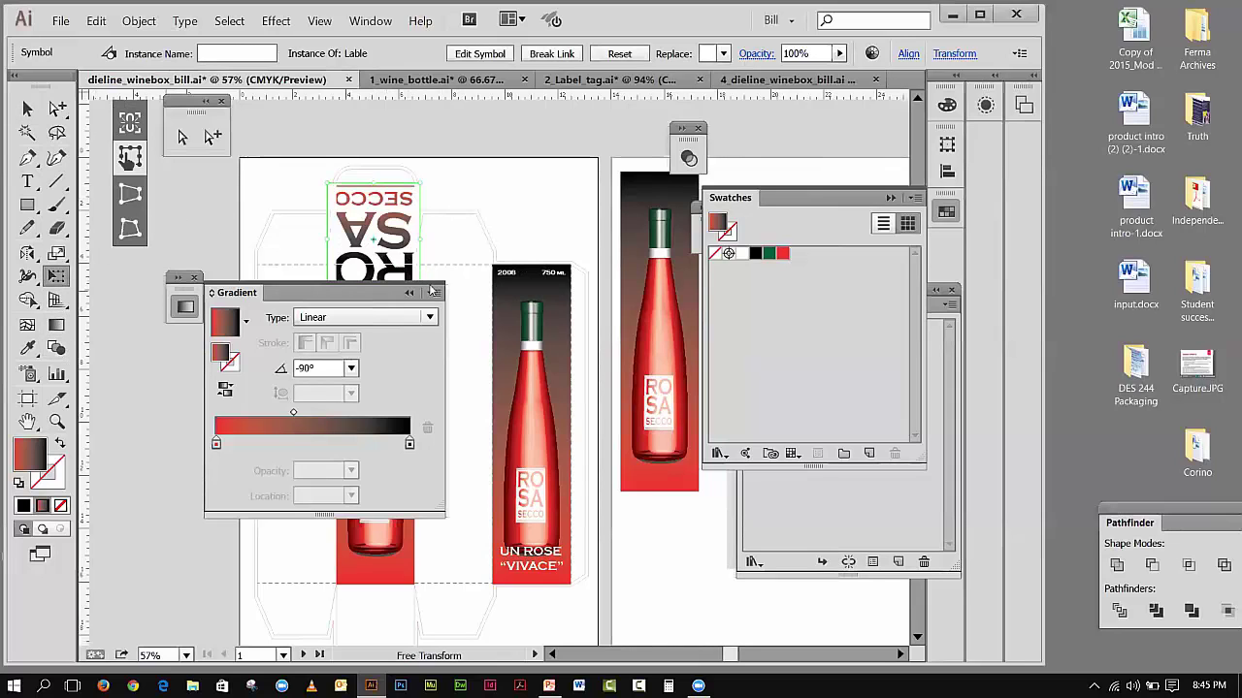
left_click(410, 292)
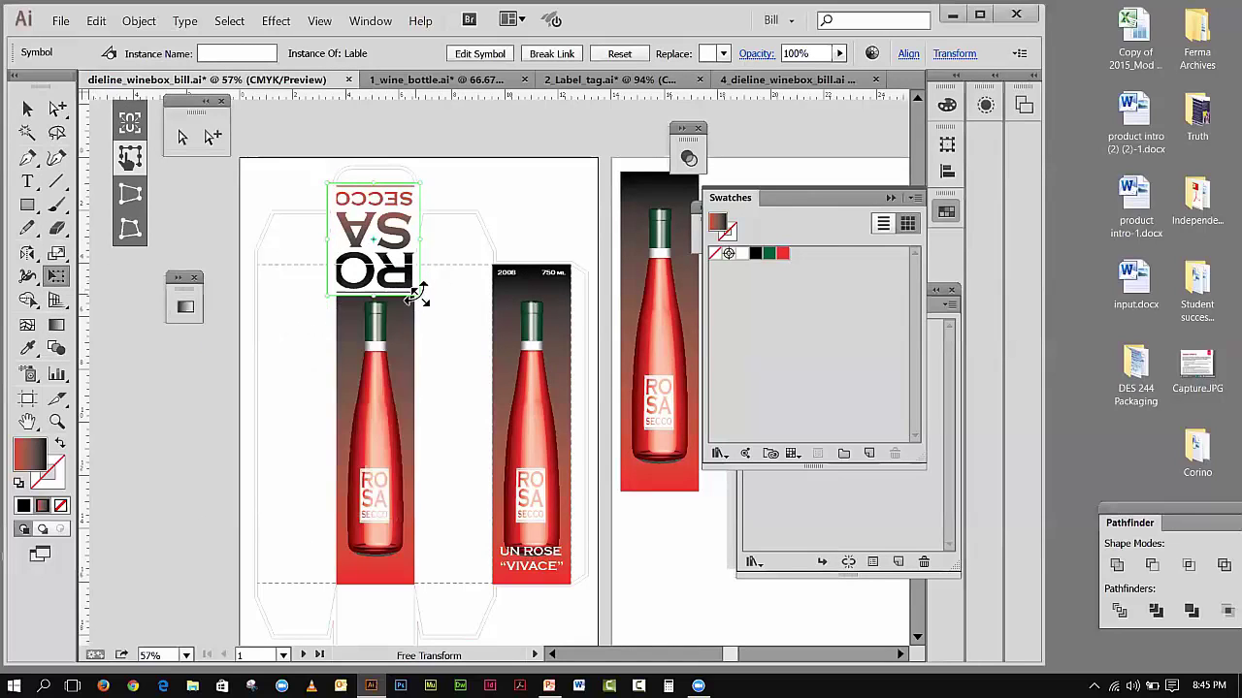
left_click_drag(419, 291, 407, 263)
left_click(33, 110)
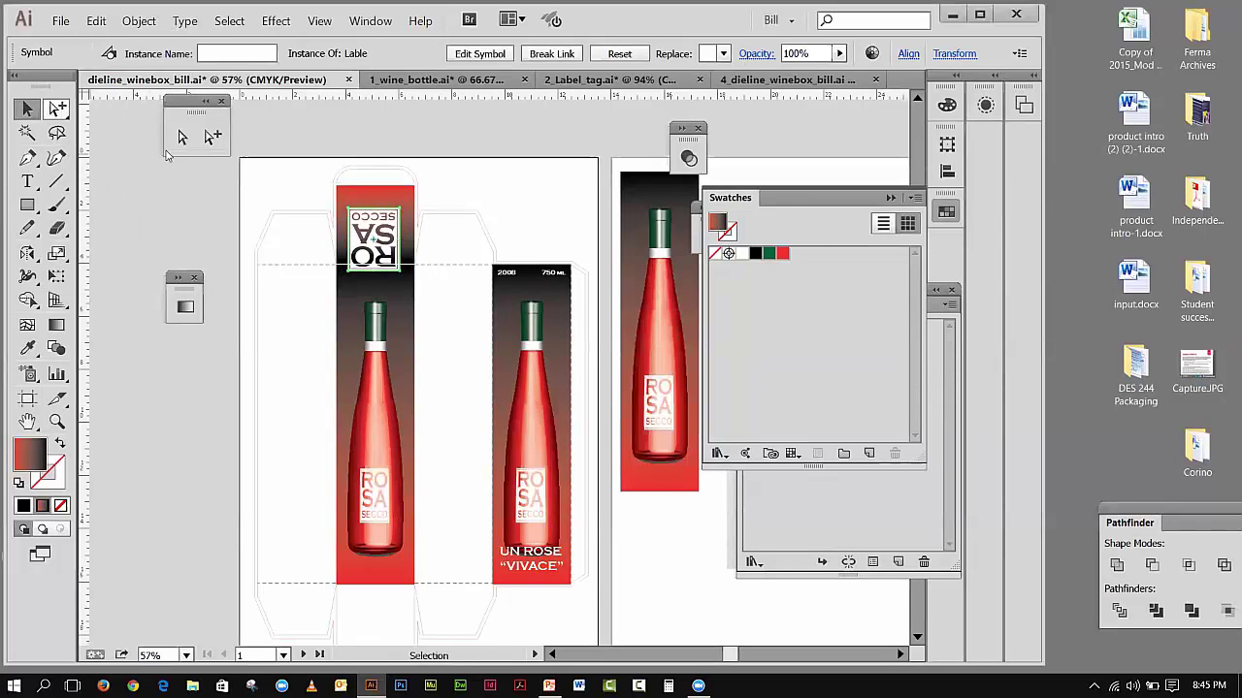
- Nudge the label up and right, then reposition it together with its red block
key("Up")
key("Up")
key("Up")
key("Up")
key("Up")
key("Up")
key("Up")
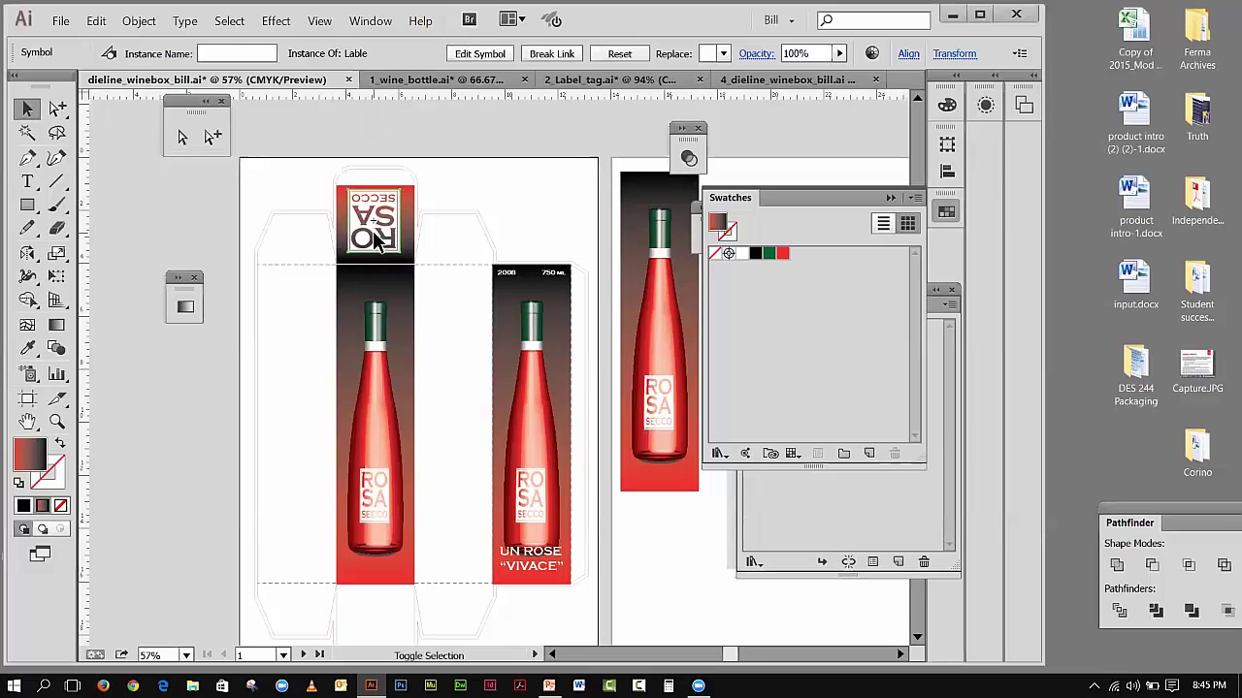
key("Up")
key("Up")
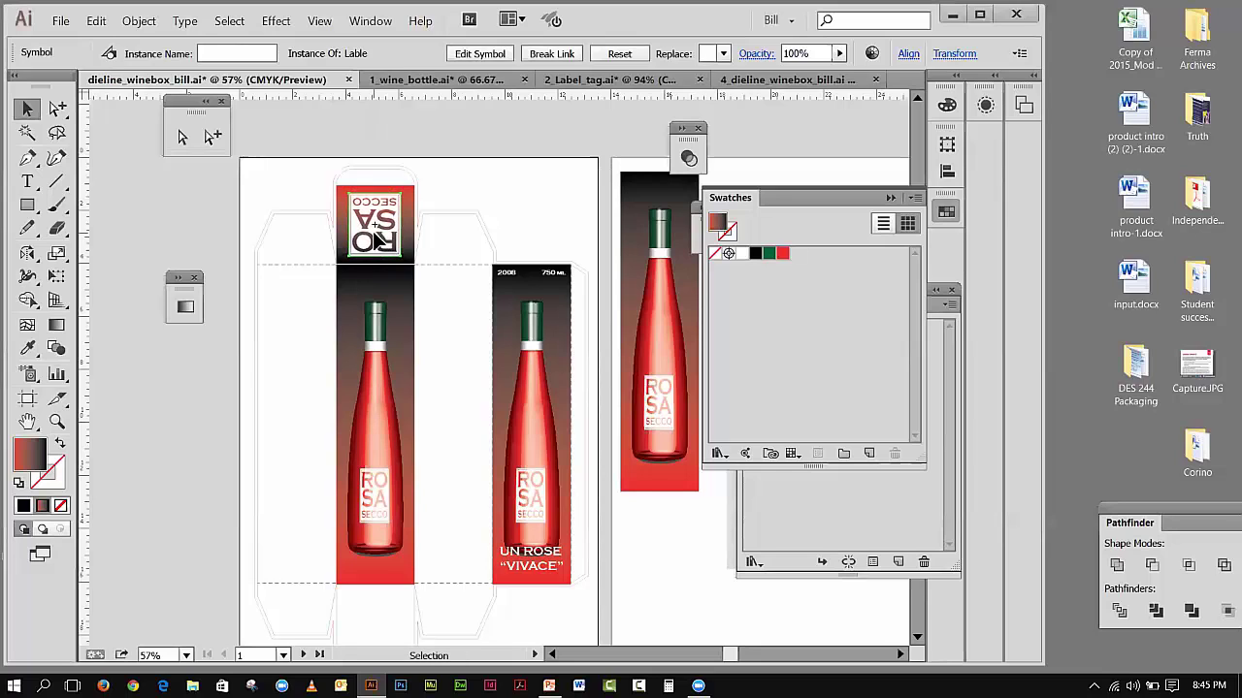
key("Right")
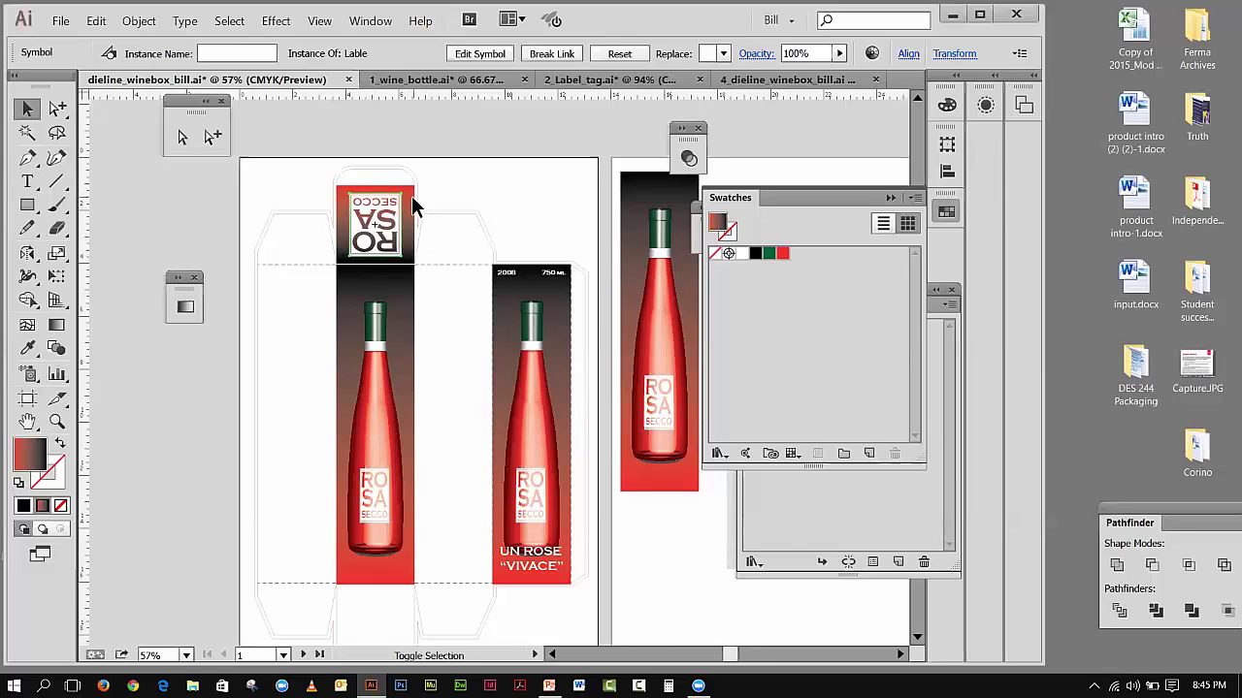
left_click(411, 195, "shift")
left_click_drag(411, 212, 951, 259)
left_click_drag(693, 322, 404, 202)
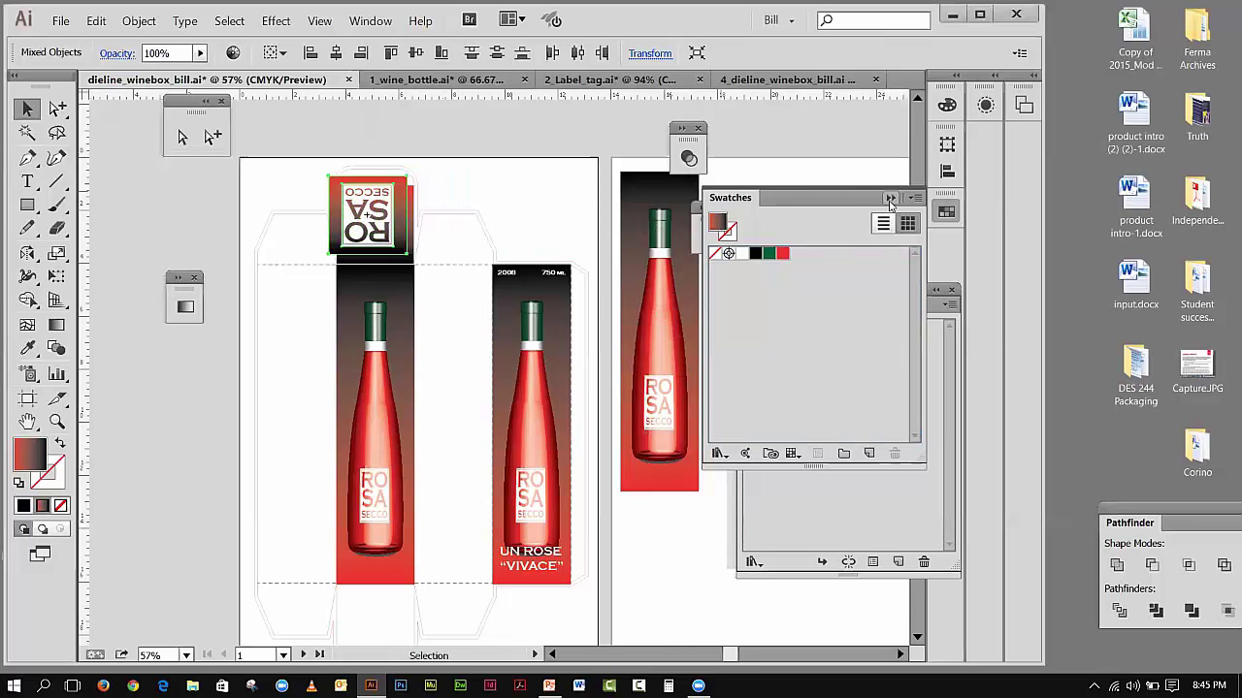
- Move the Symbols panel up and delete the selected symbol
left_click(890, 199)
left_click_drag(847, 289, 839, 199)
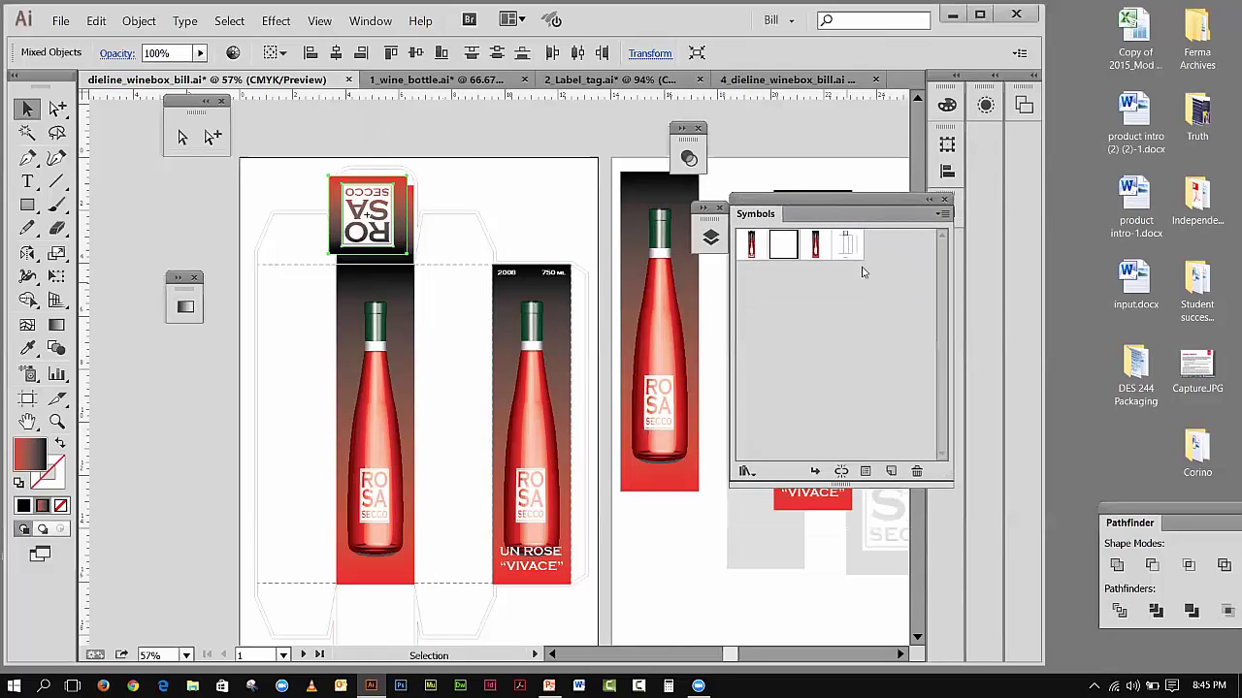
left_click(915, 472)
- Delete the unneeded symbols with their instances, undoing the extra deletion
left_click(597, 368)
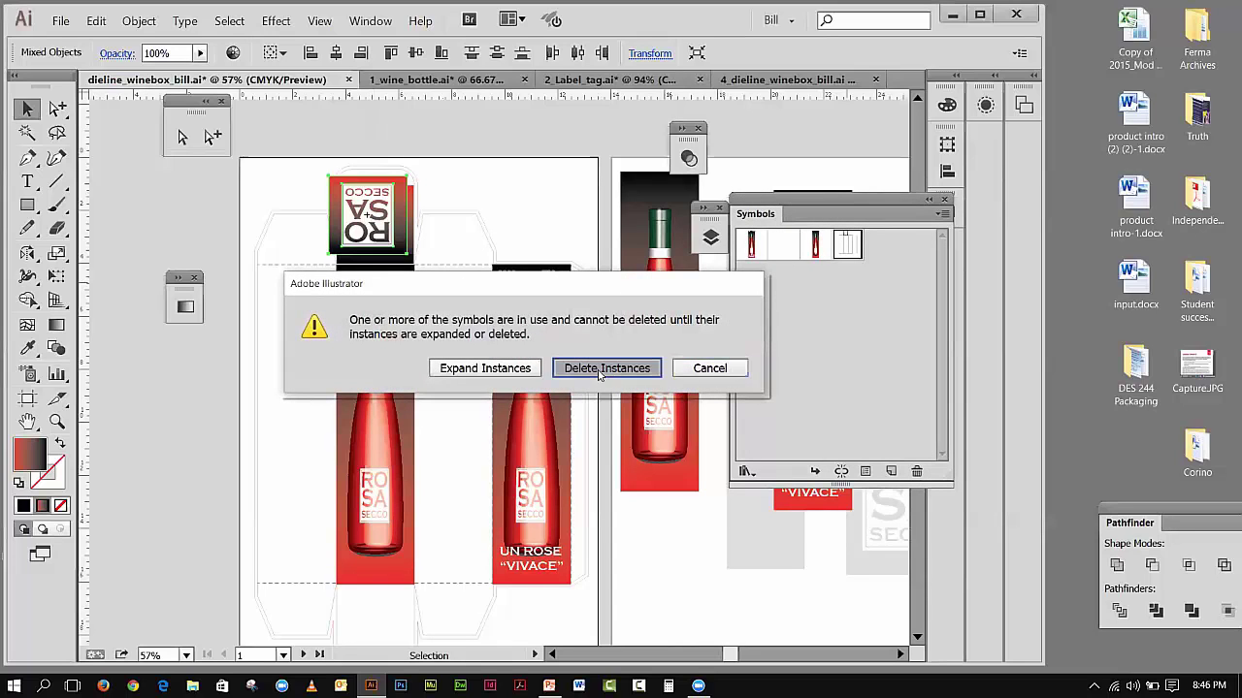
left_click(784, 245)
left_click(916, 471)
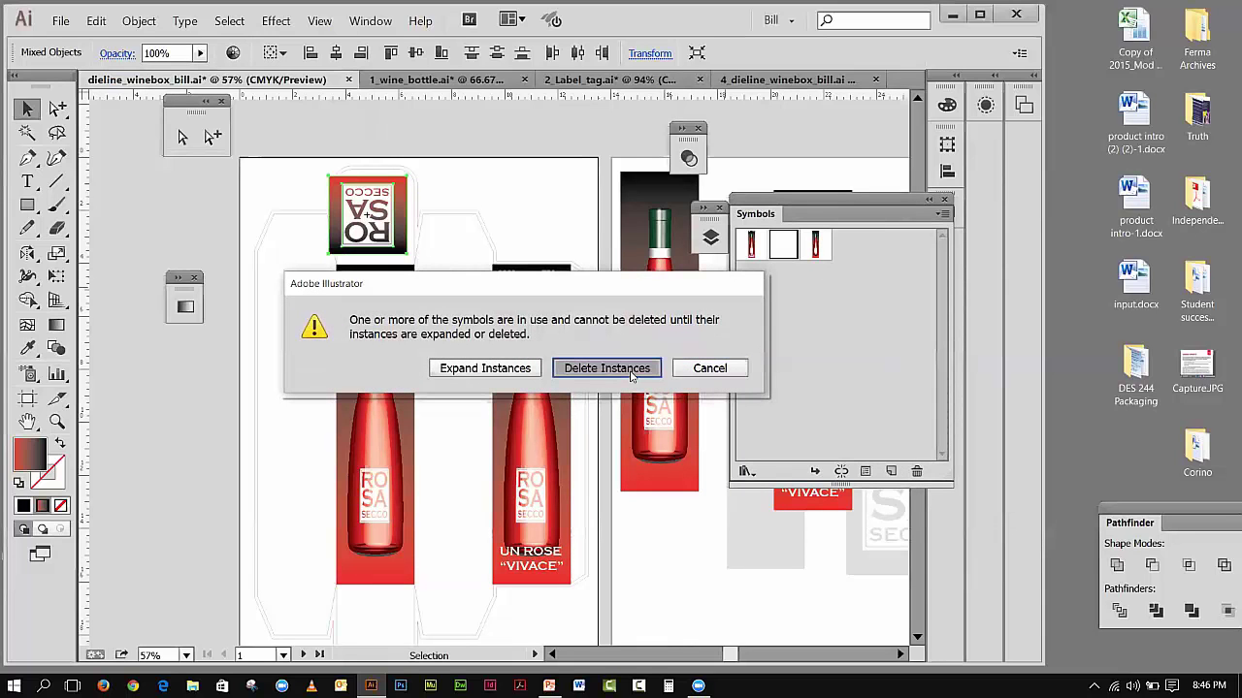
left_click(632, 370)
left_click(407, 231)
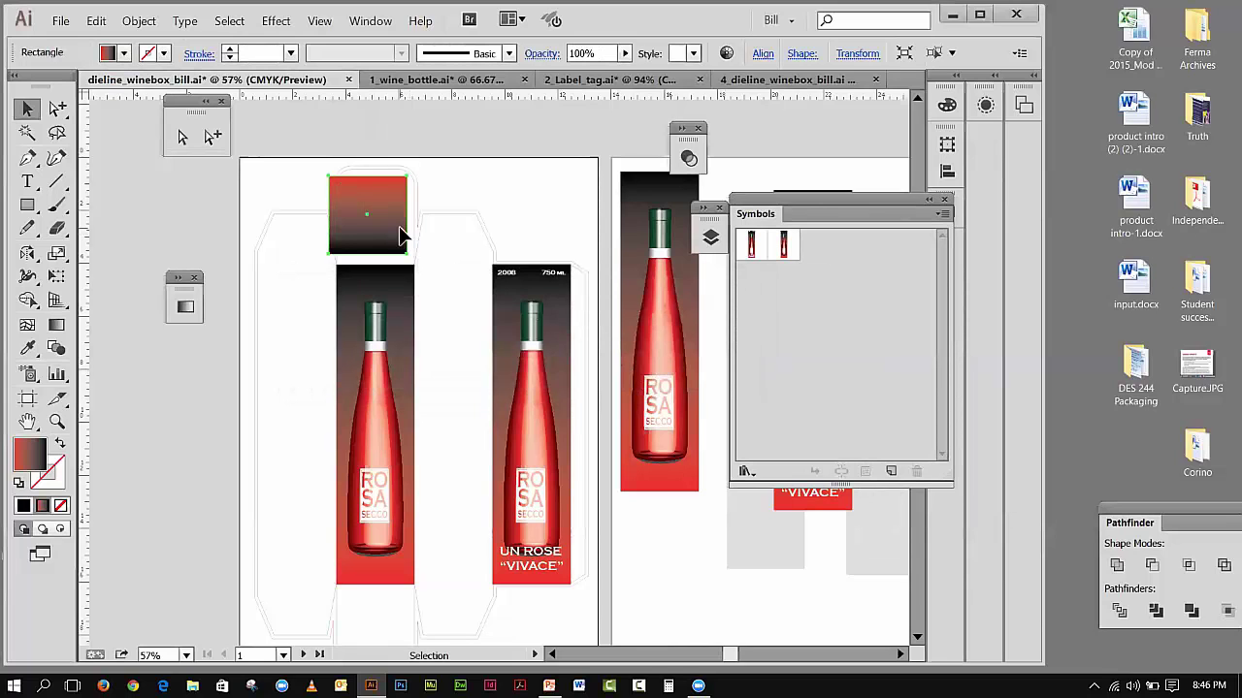
left_click(96, 20)
left_click(111, 40)
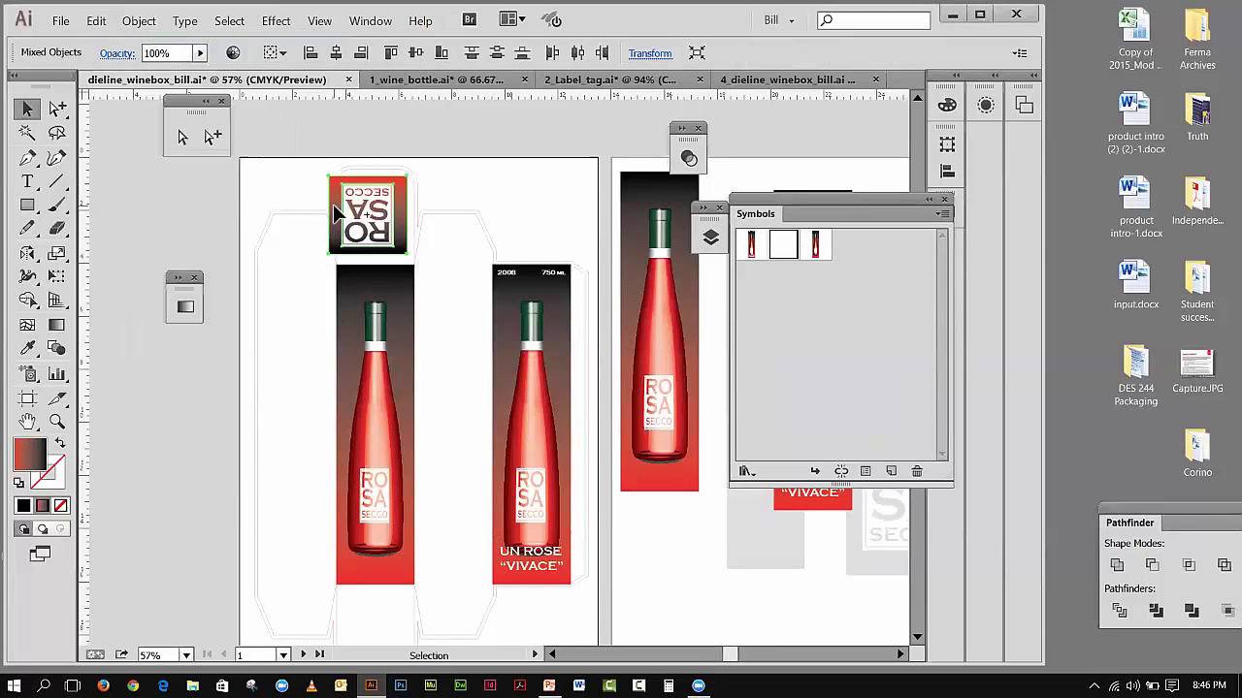
- Save the ROSA label and its gradient block as a Graphic symbol named Top
left_click_drag(333, 204, 831, 369)
left_click_drag(897, 312, 896, 312)
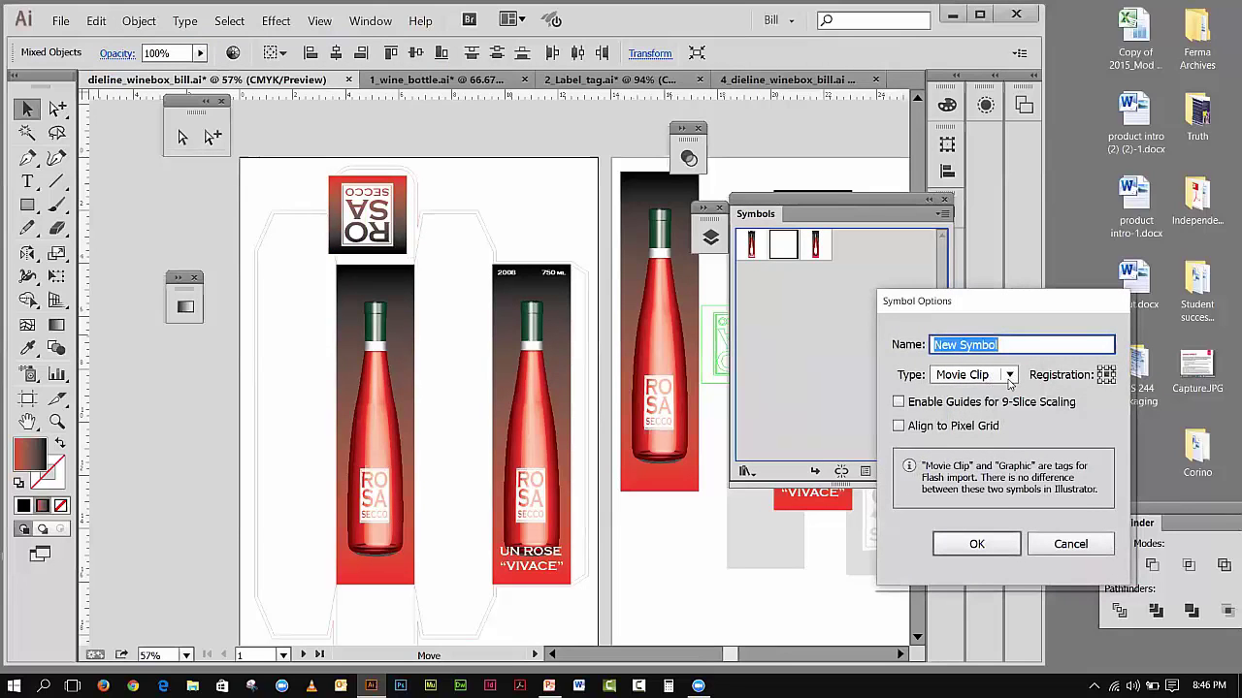
type("Top")
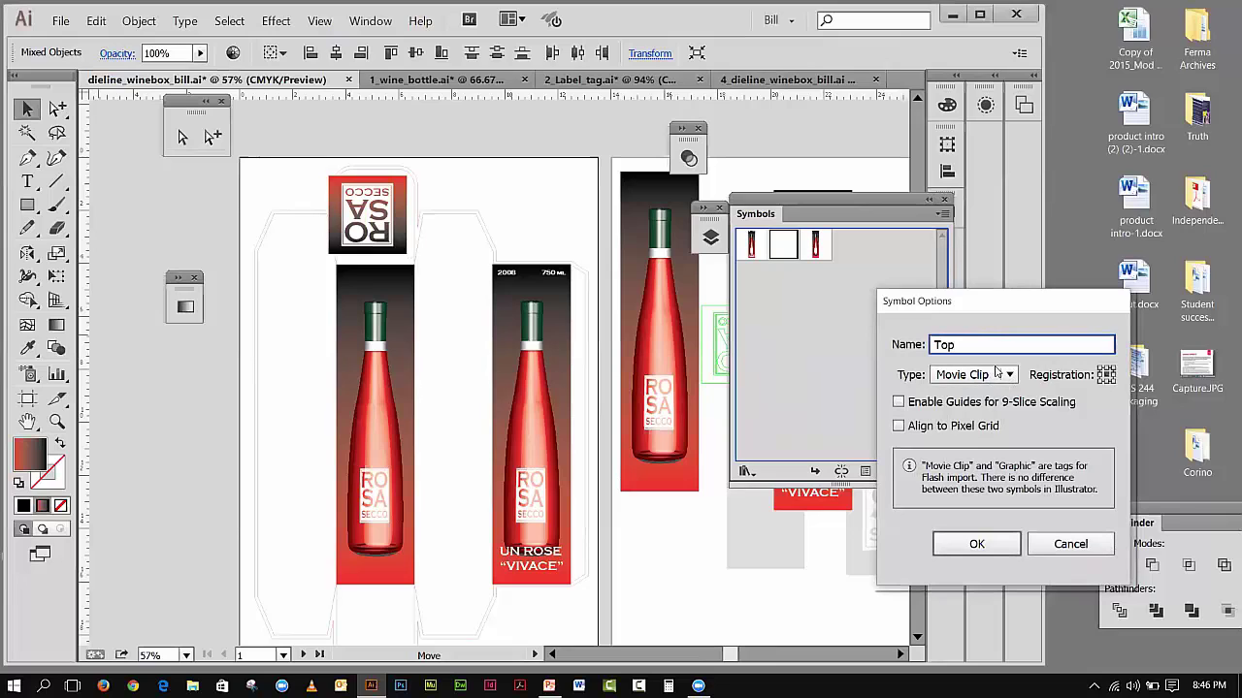
left_click(1008, 374)
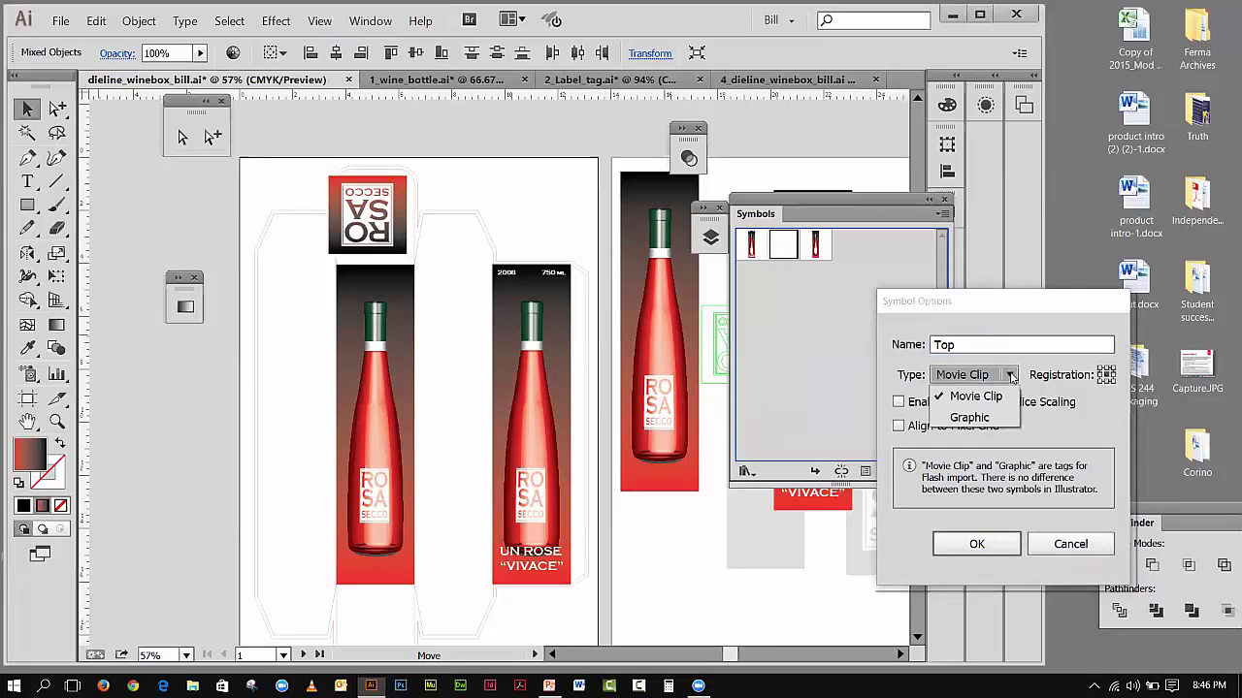
left_click(970, 418)
left_click(986, 537)
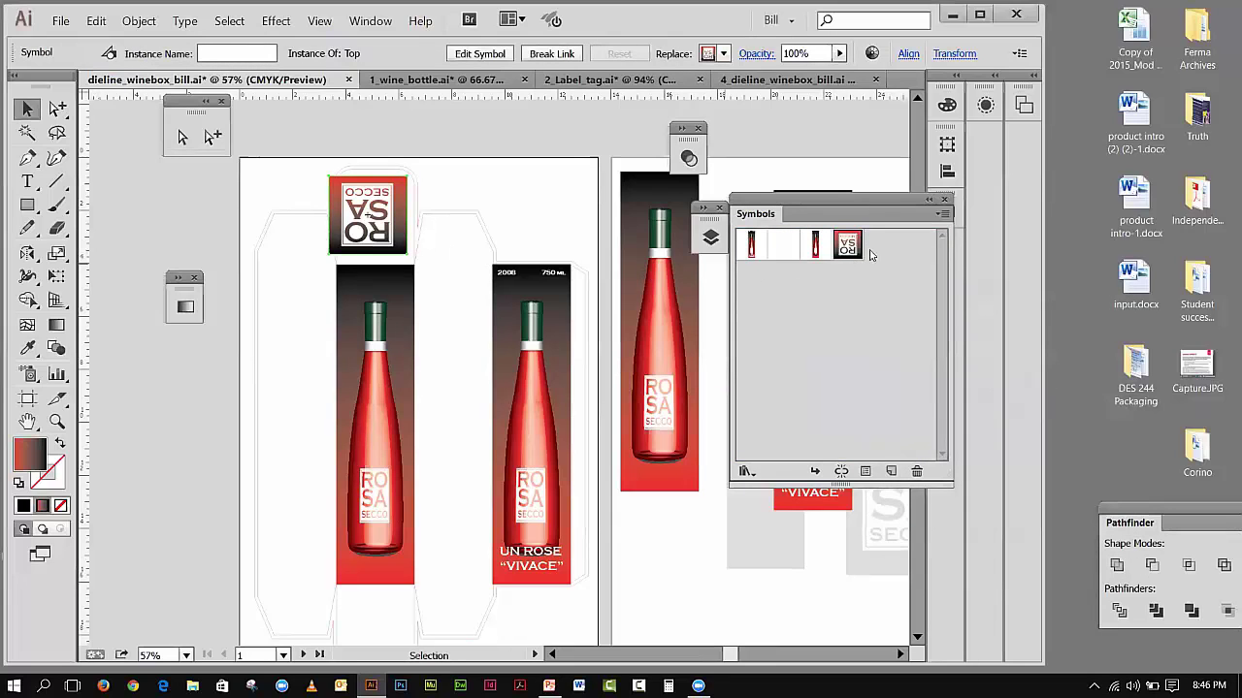
- Place a Top instance above the second panel, paste a copy into 1_wine_bottle.ai, then delete it
left_click_drag(848, 248, 535, 223)
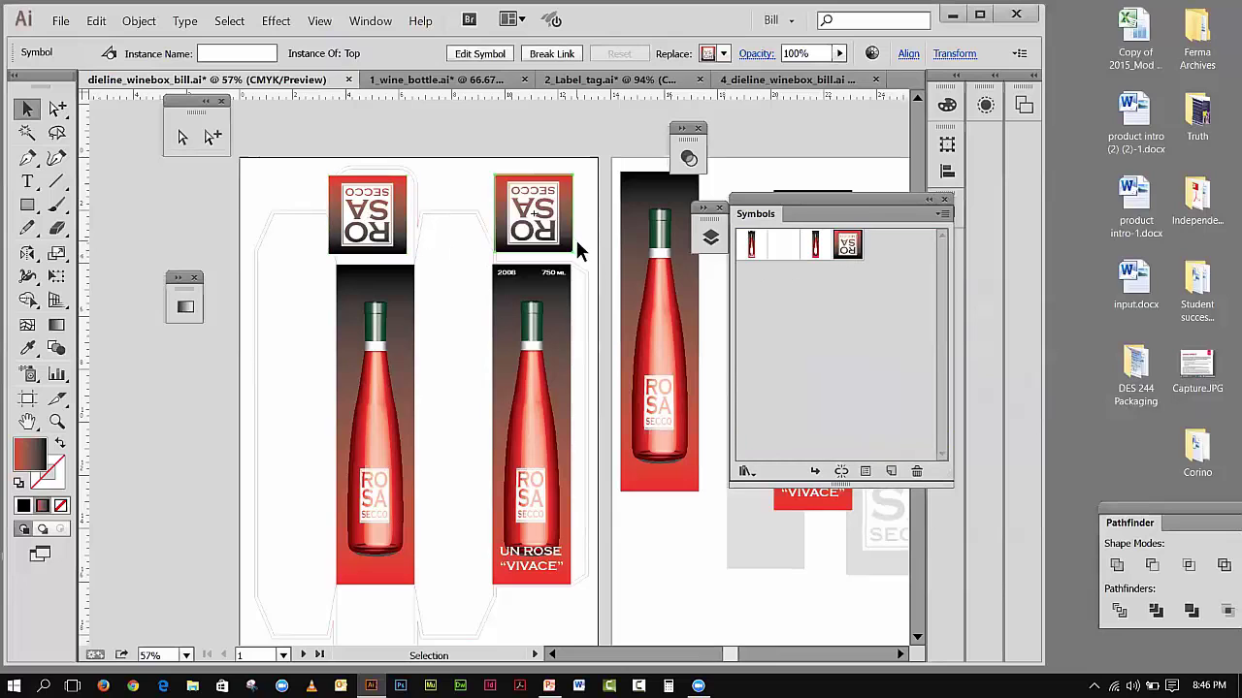
left_click(96, 21)
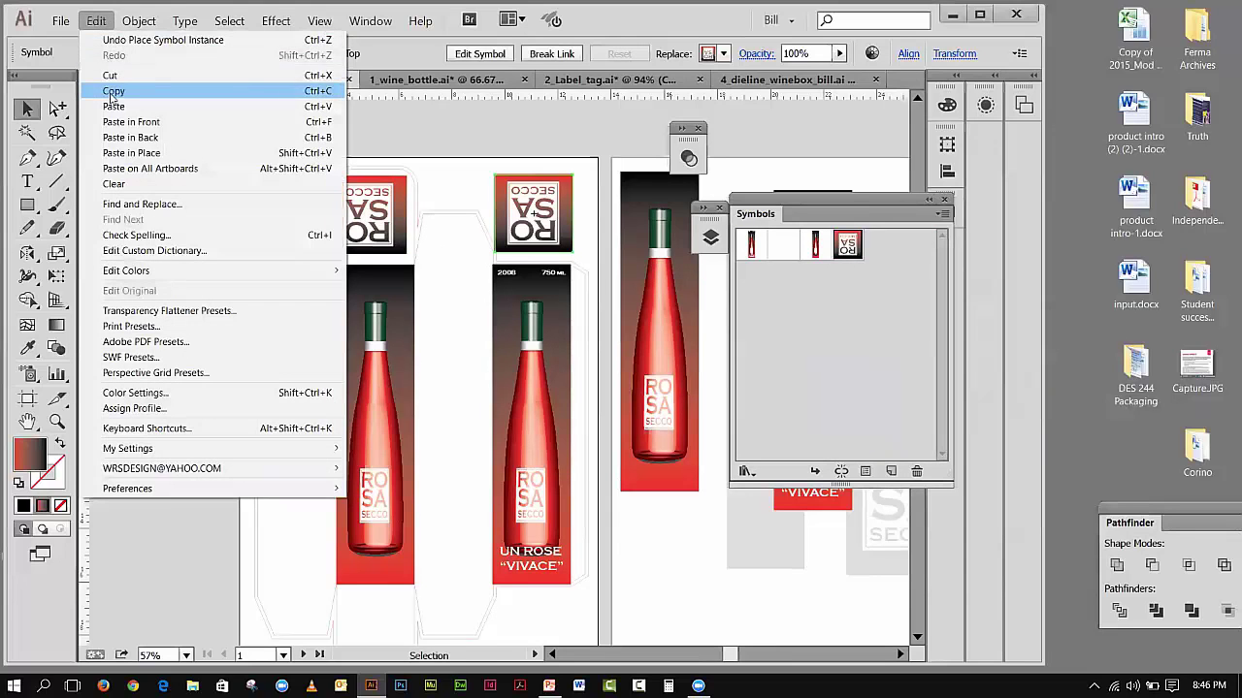
left_click(303, 85)
left_click(436, 80)
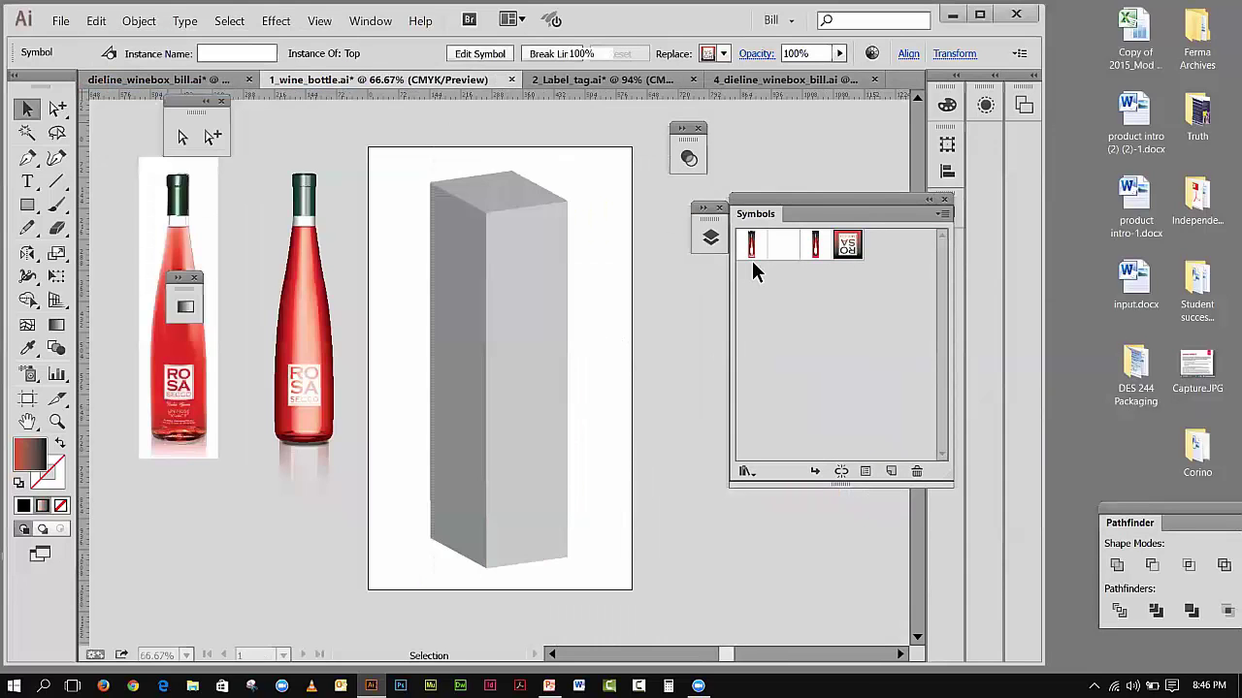
left_click(96, 20)
left_click(115, 102)
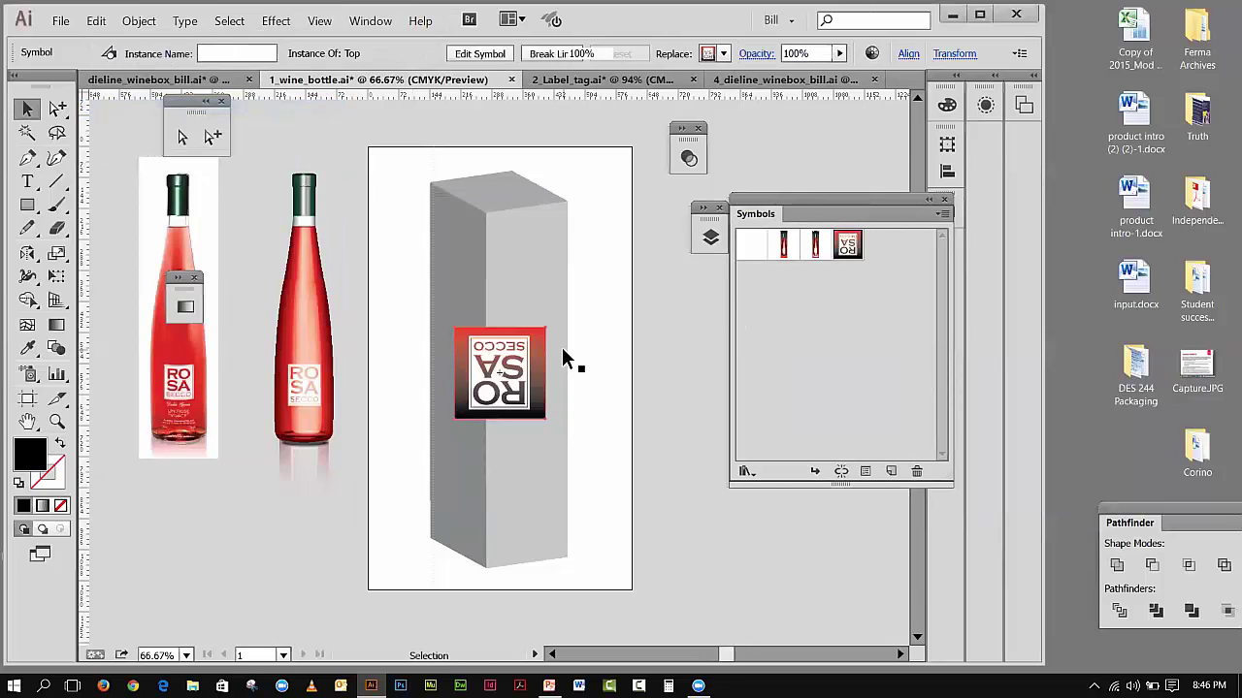
key("Delete")
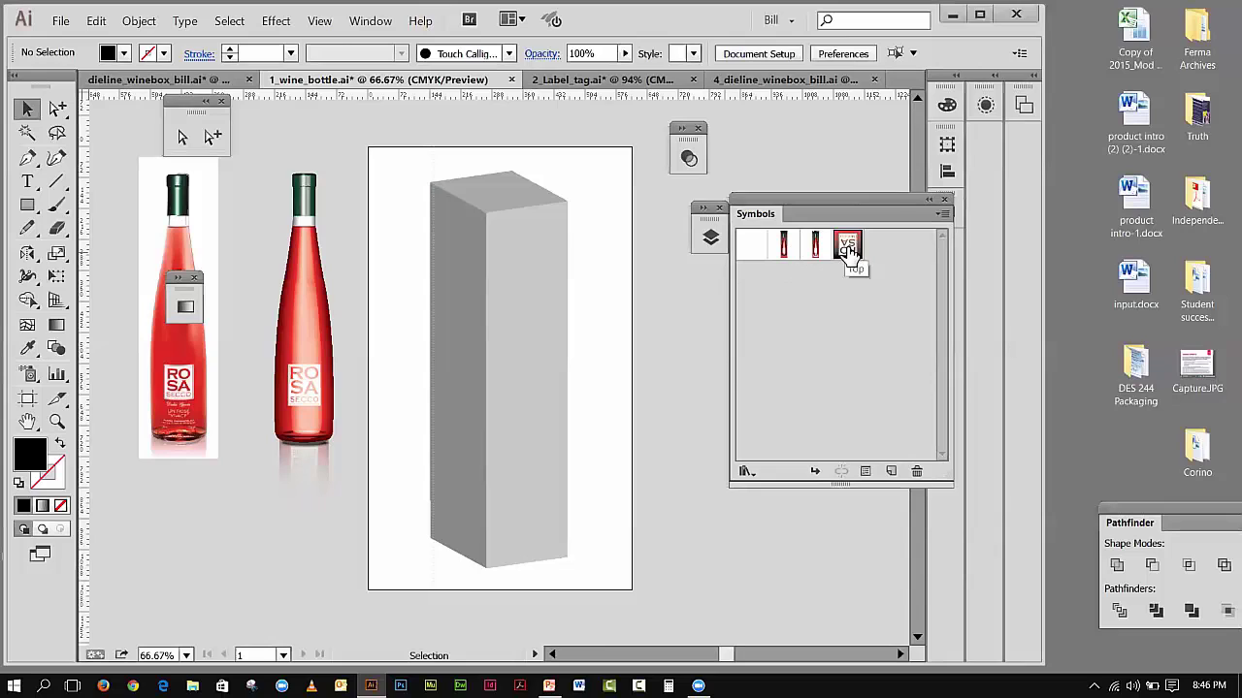
- Collapse the Symbols and Layers panels and dock them with the other panels
left_click(928, 199)
left_click_drag(750, 214, 947, 248)
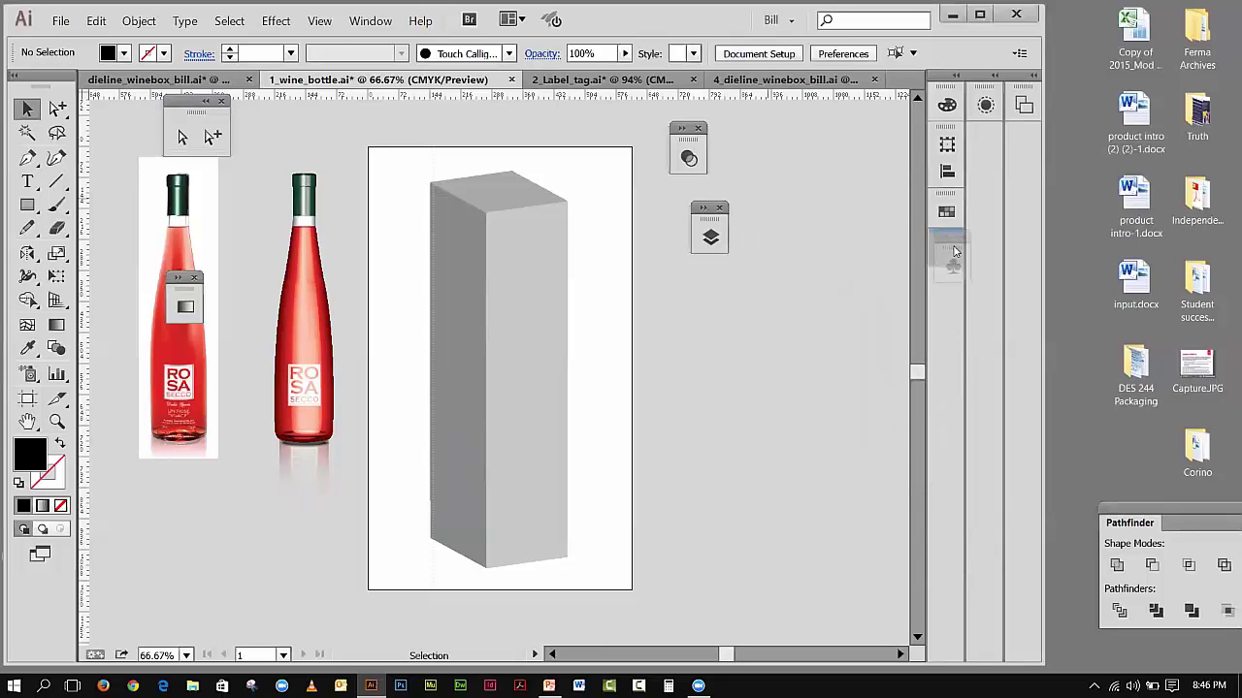
left_click_drag(718, 211, 947, 291)
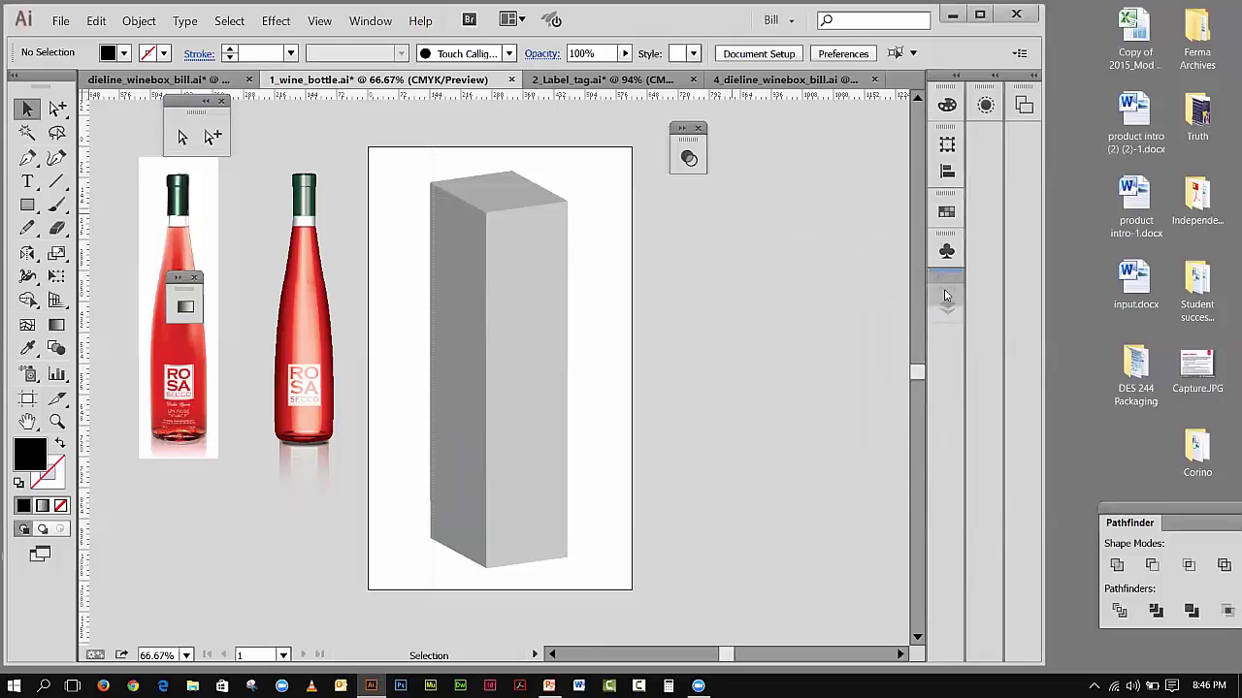
- Show the Appearance panel and select the grey 3D box
left_click(369, 20)
left_click(426, 162)
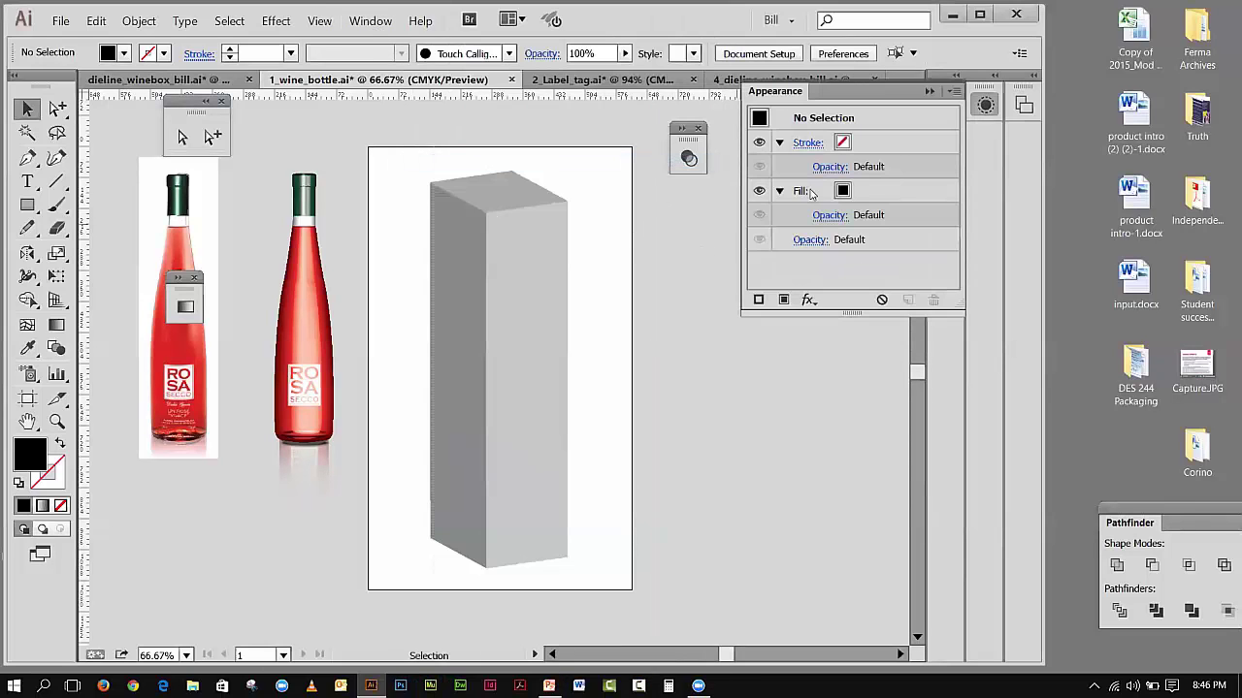
left_click(537, 258)
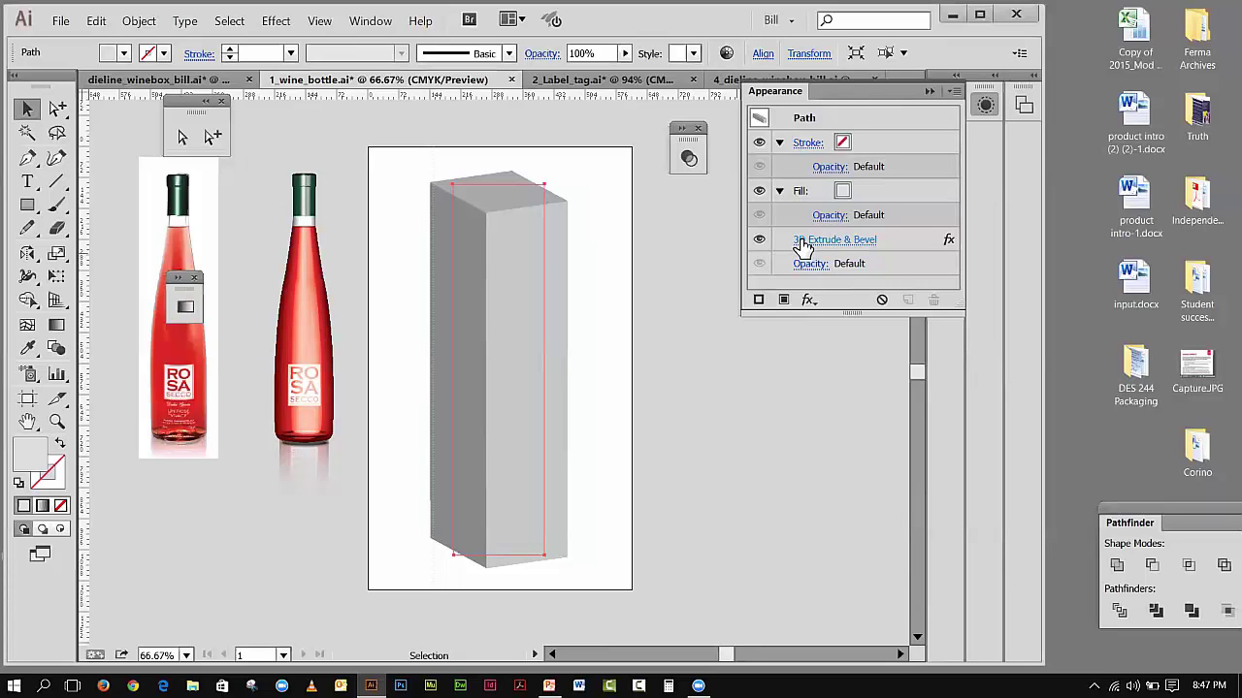
- Open the box's 3D Extrude & Bevel options with Preview on, then Map Art
left_click(802, 243)
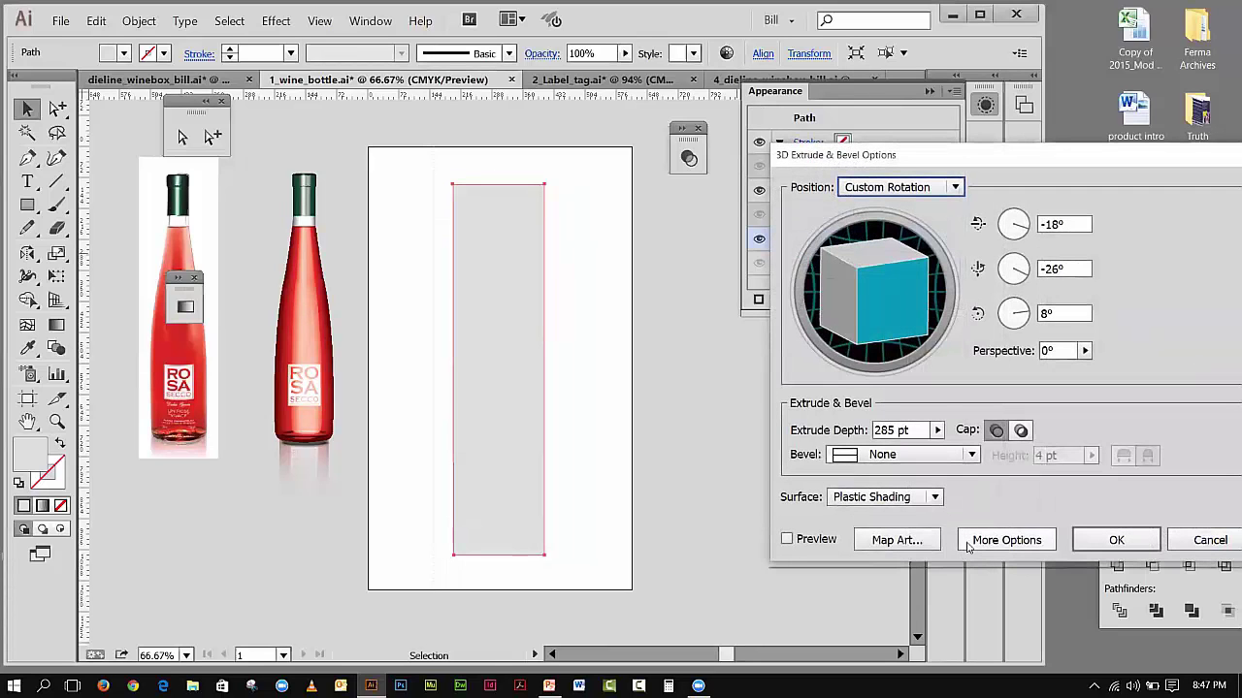
left_click(788, 539)
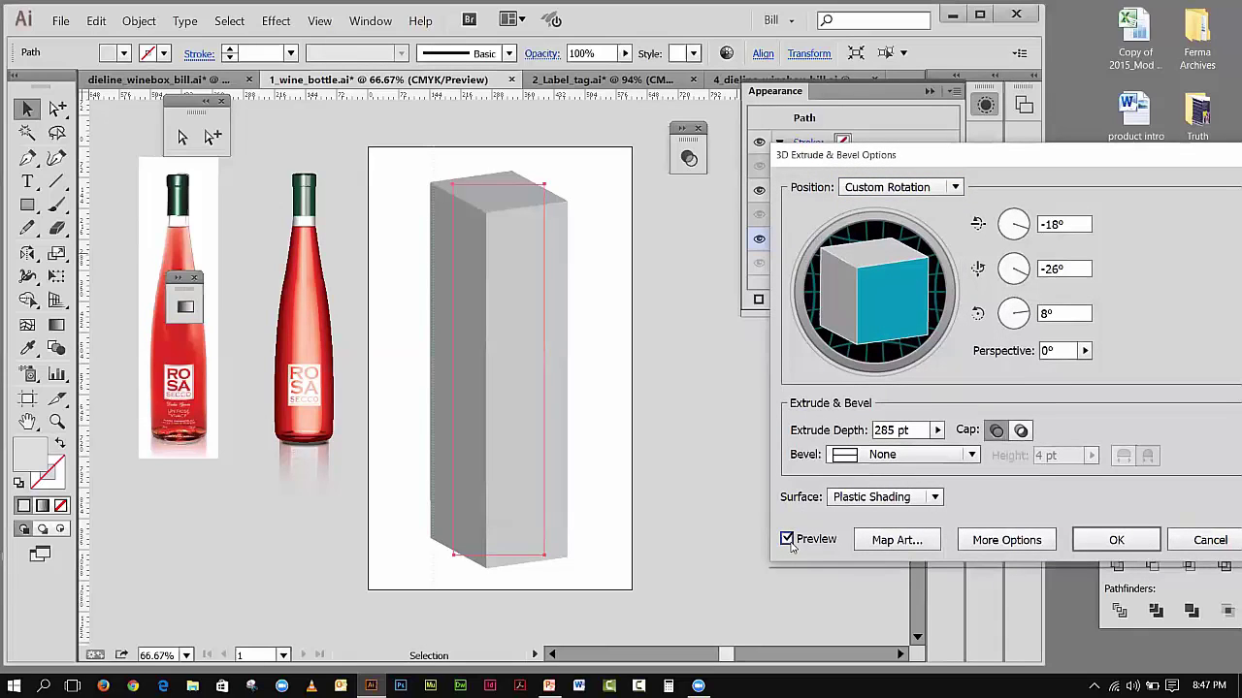
left_click(898, 541)
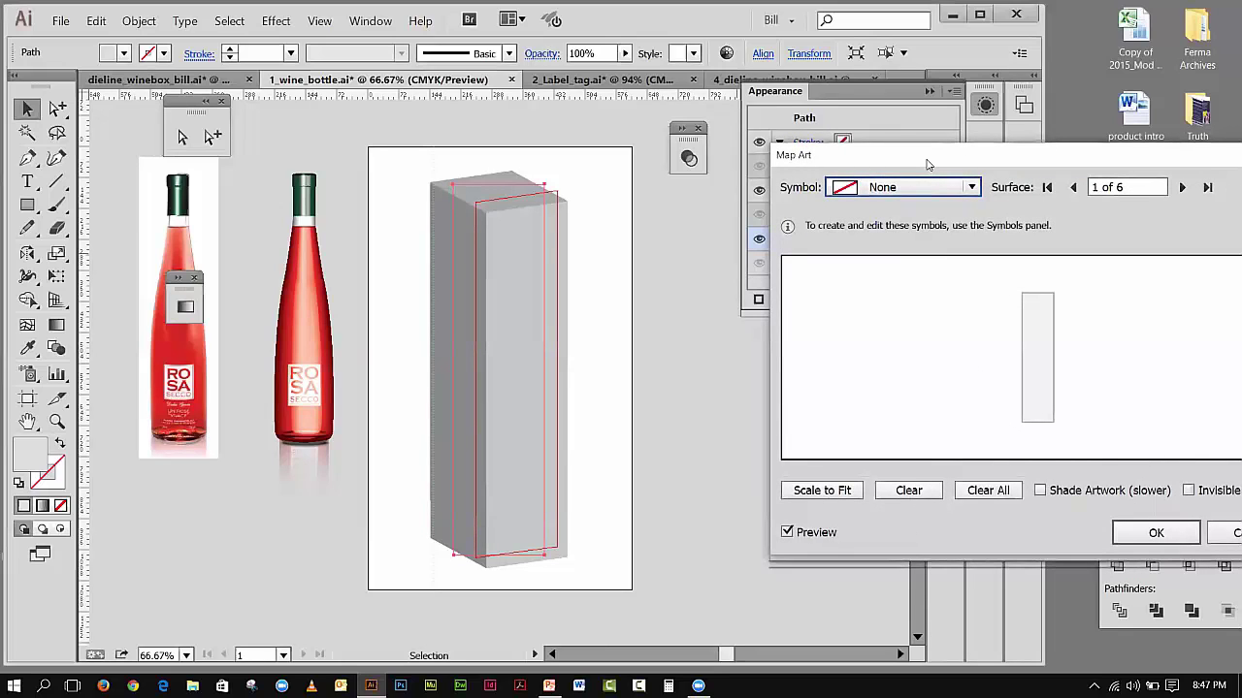
left_click_drag(926, 165, 806, 159)
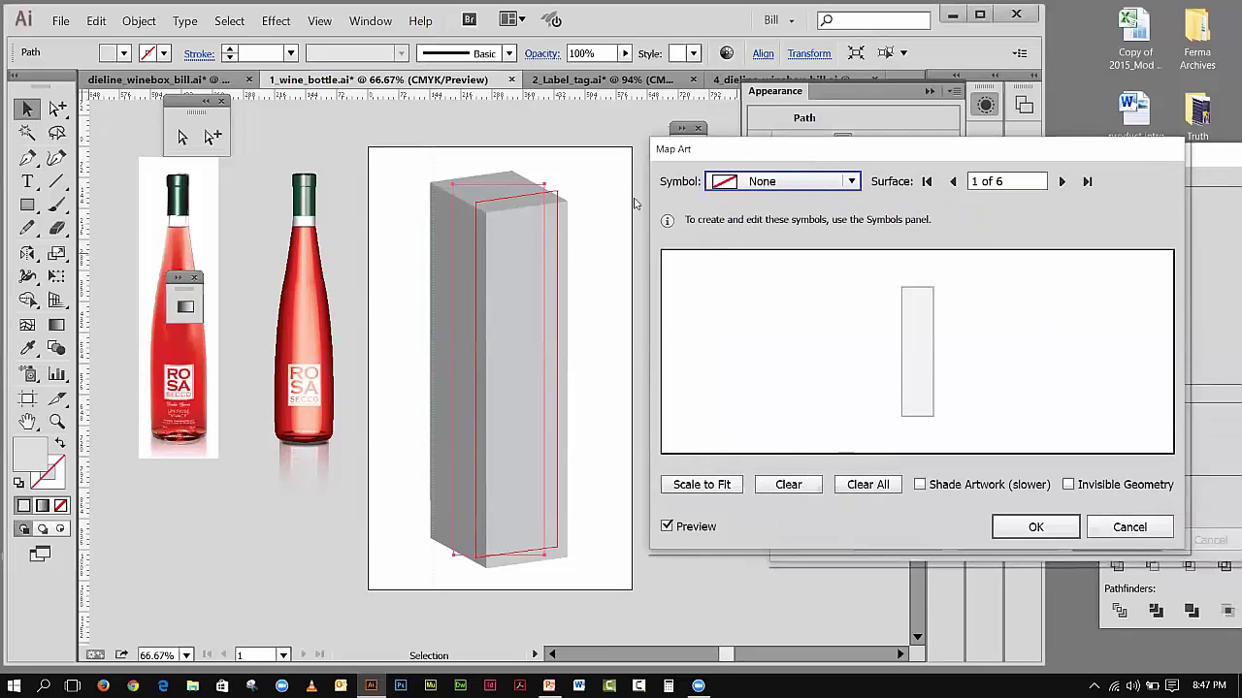
- Map the Top symbol onto surface 6 of 6 with Scale to Fit, then step to surface 1
left_click(850, 183)
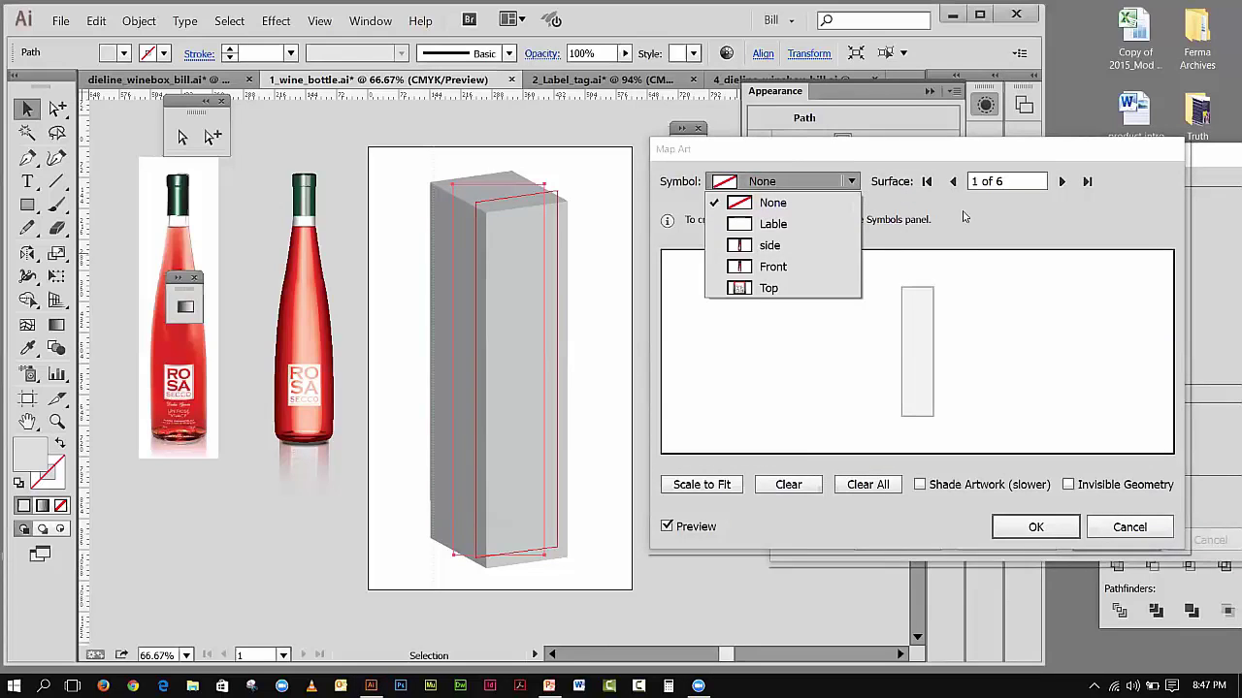
left_click(851, 182)
left_click(1062, 183)
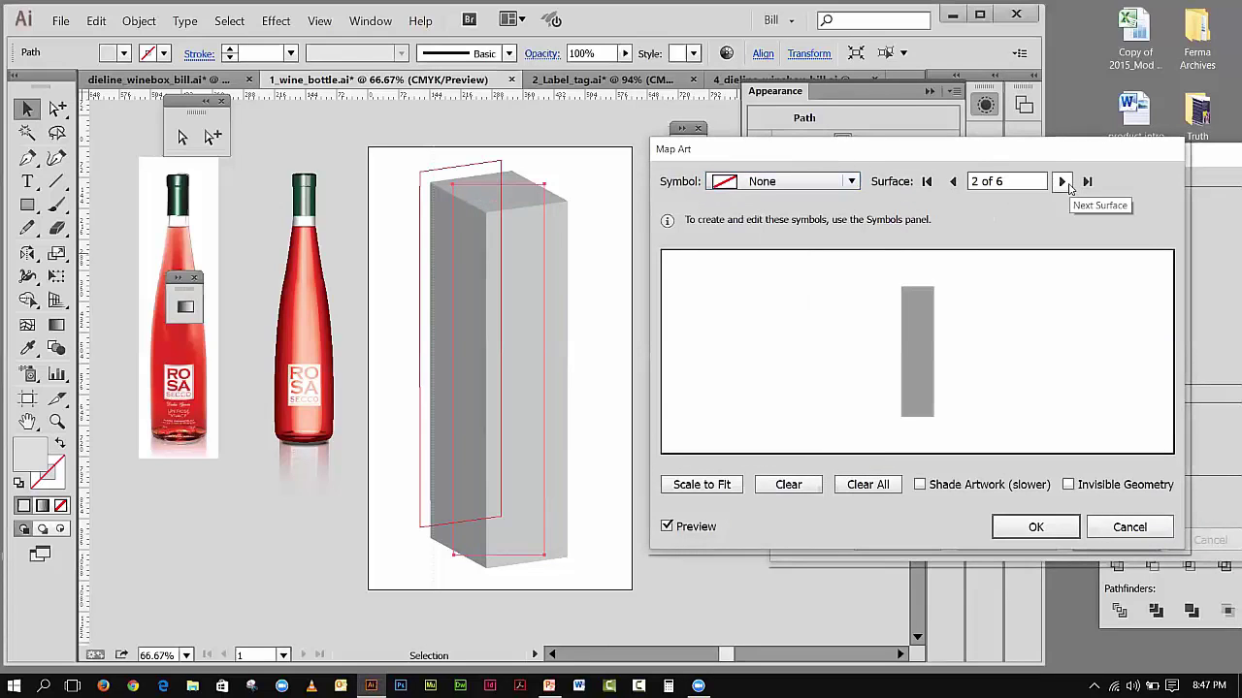
left_click(1062, 182)
left_click(1062, 182)
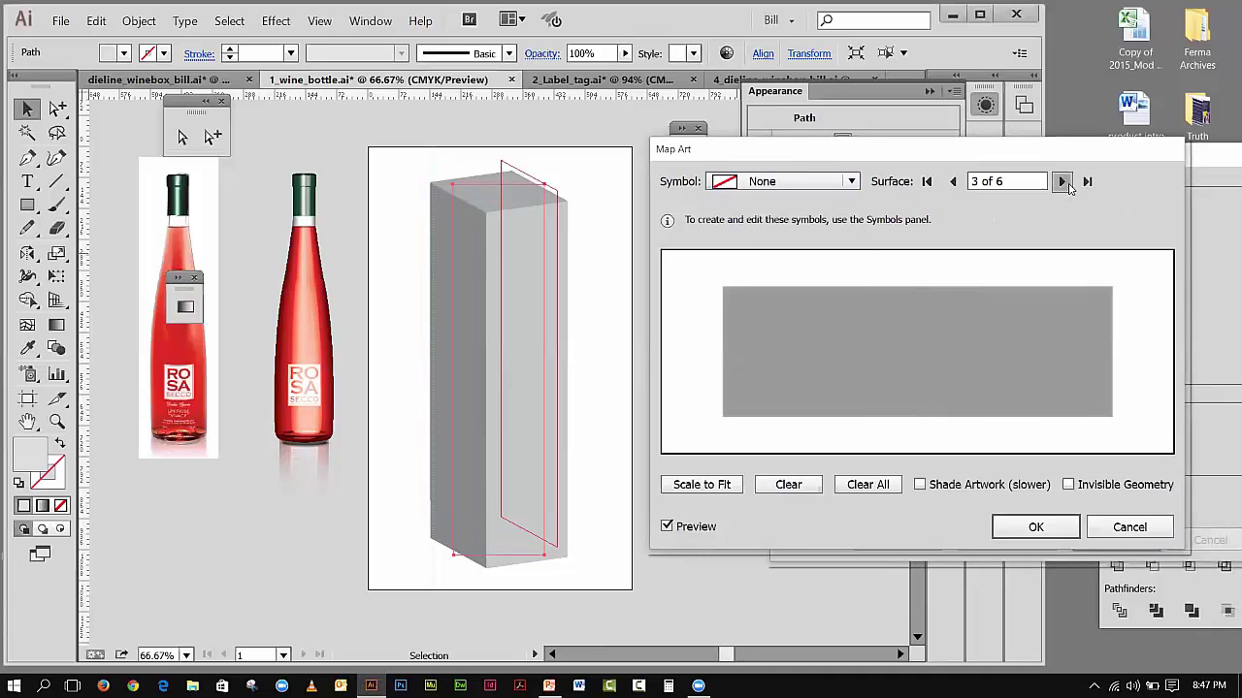
left_click(1062, 182)
left_click(1062, 182)
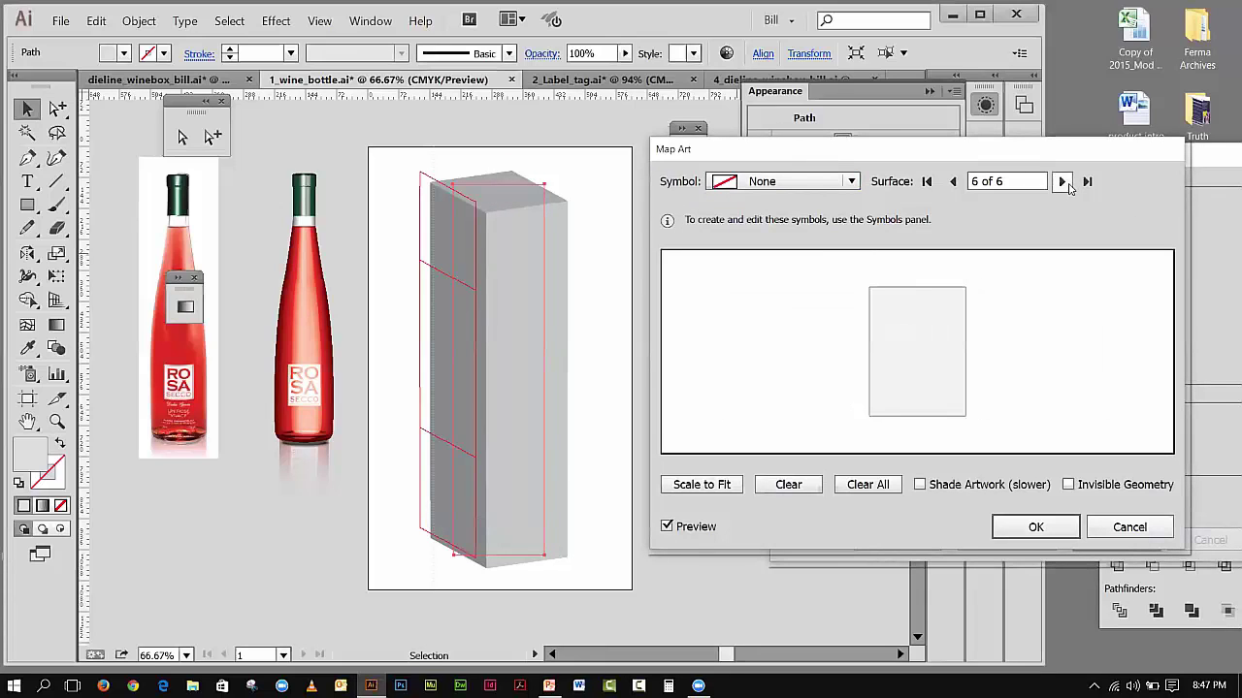
left_click(854, 184)
left_click(771, 287)
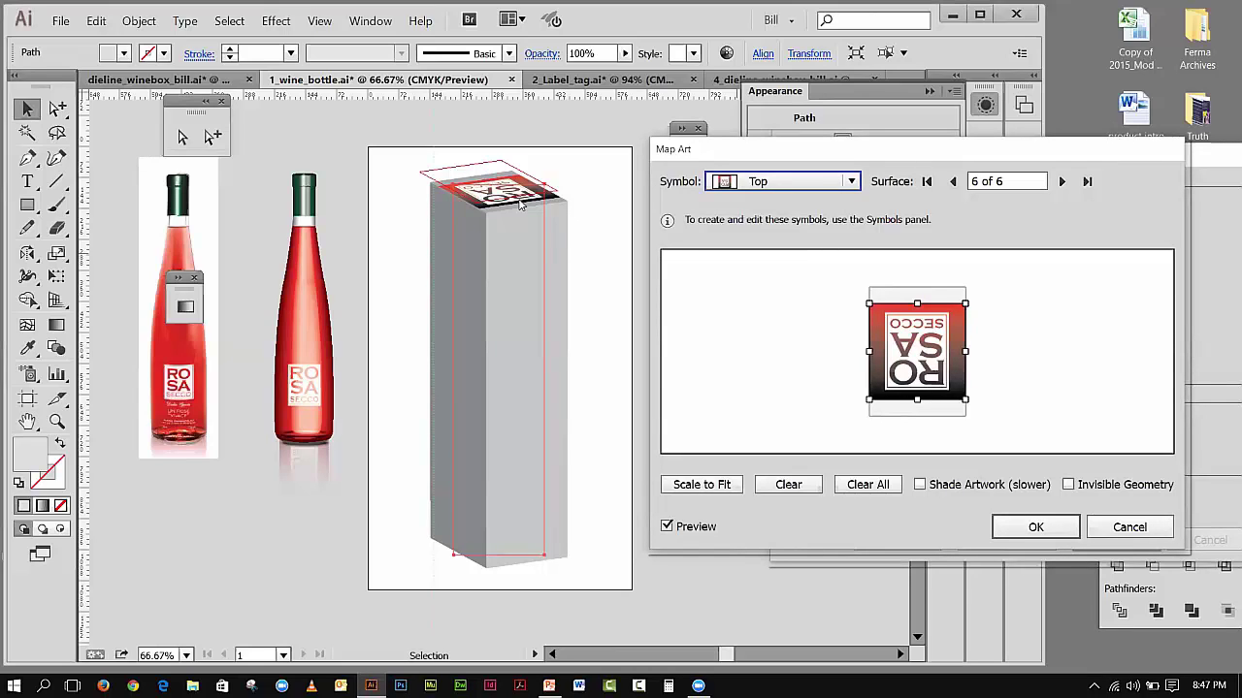
left_click(722, 491)
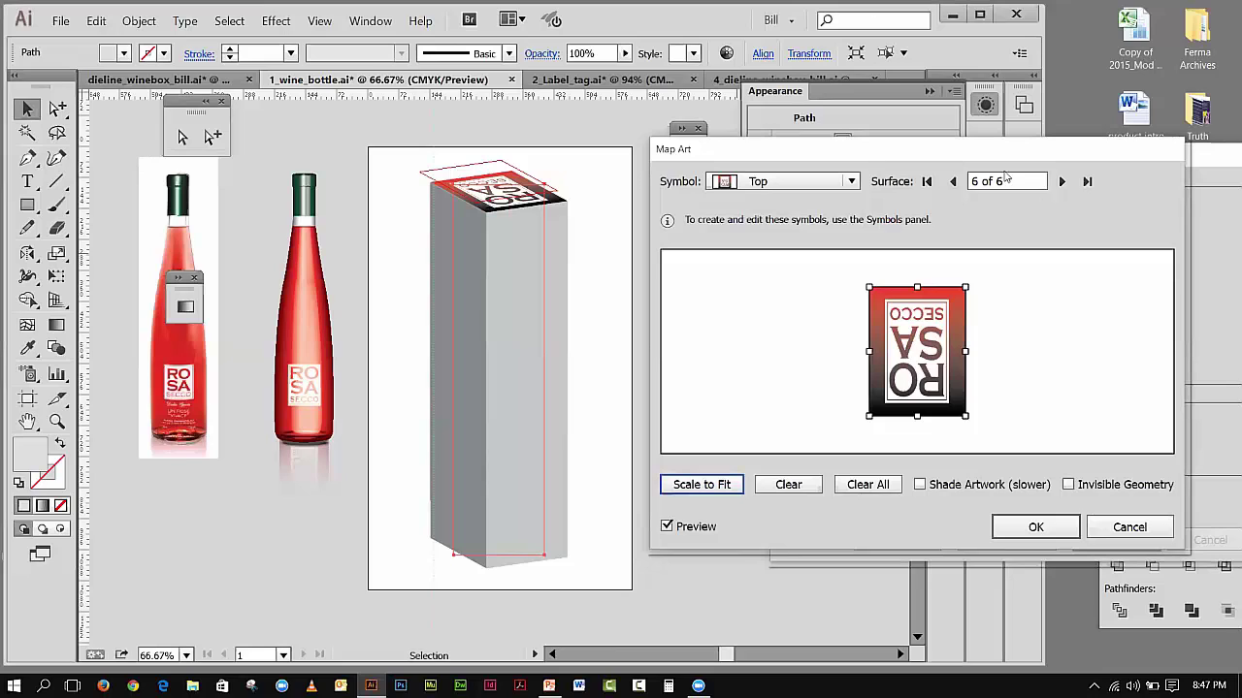
left_click(1061, 182)
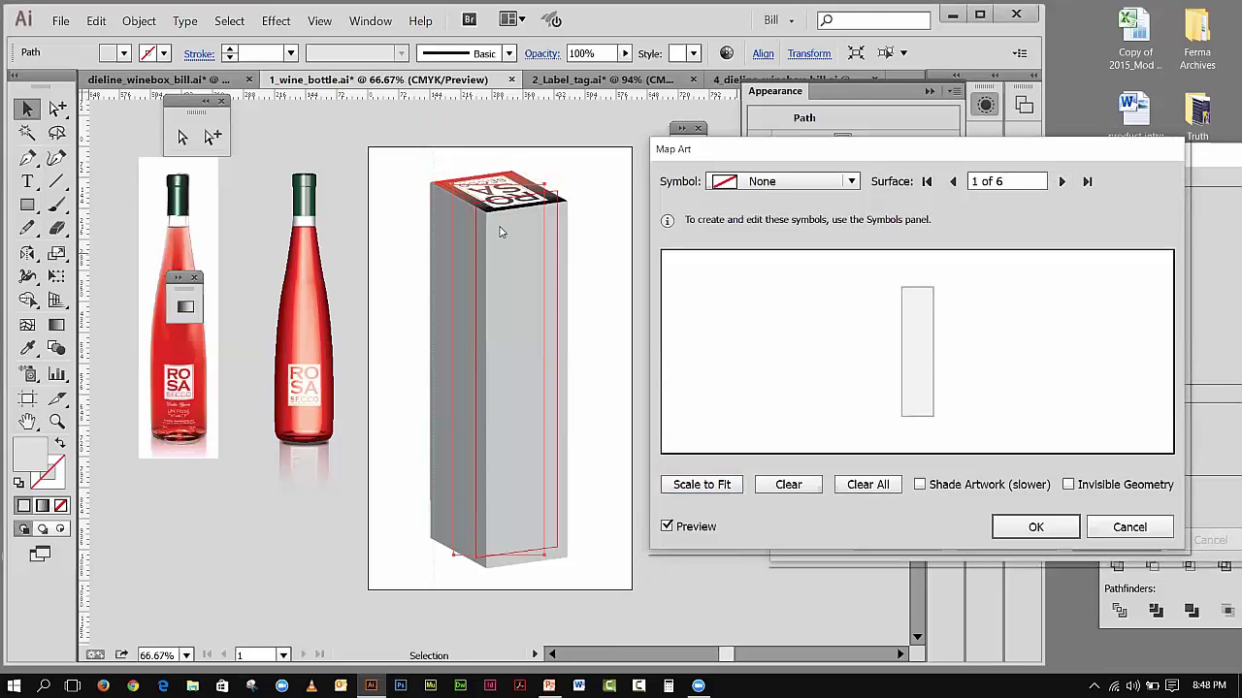
- Leave surface 1's symbol at None and clear its mapped art, triggering a long render
left_click(852, 183)
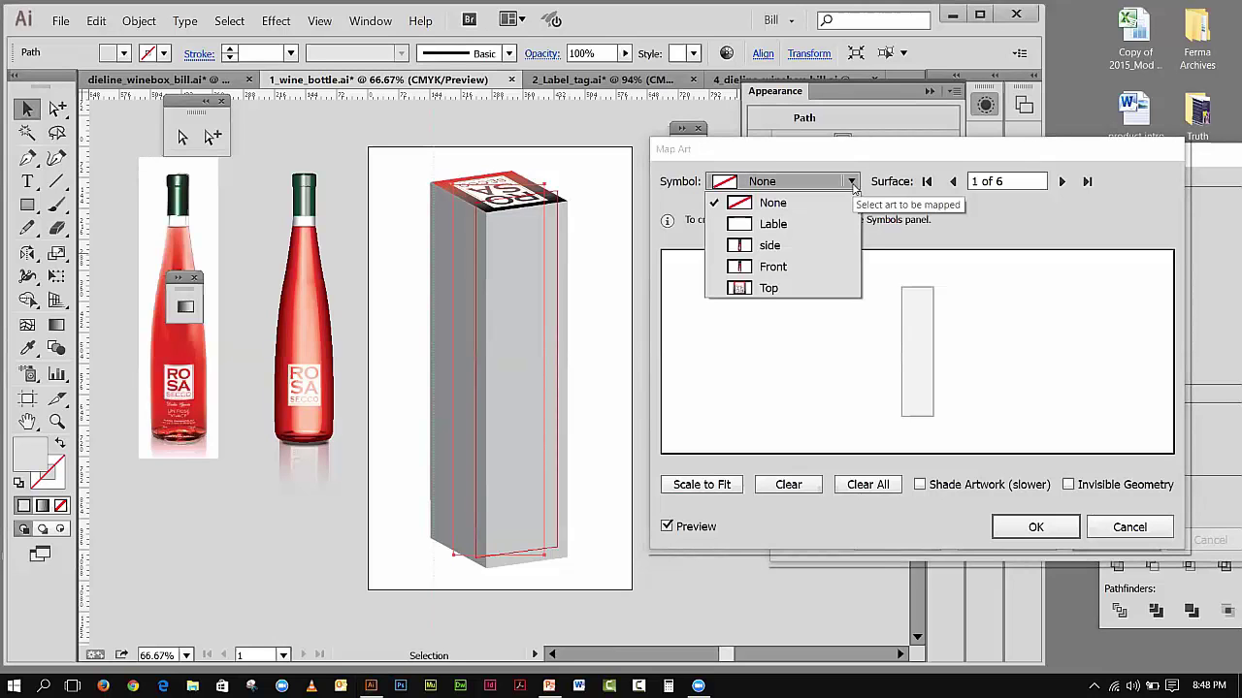
left_click(771, 269)
left_click(788, 485)
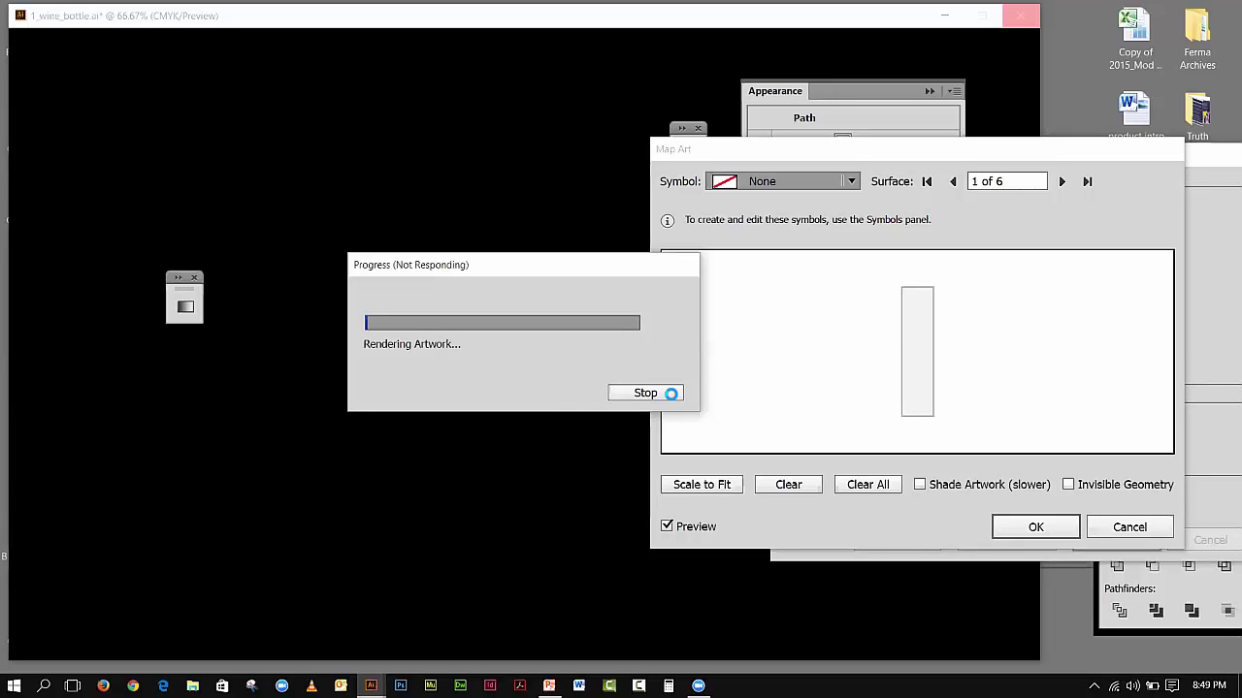
left_click(670, 393)
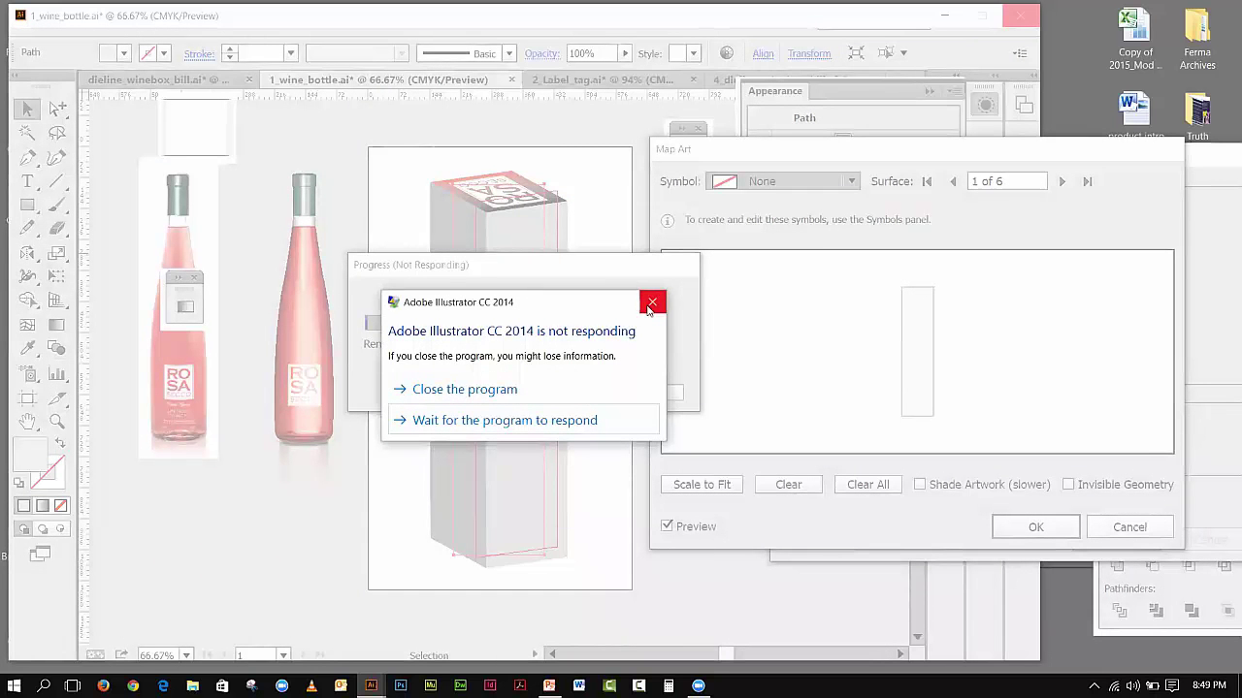
left_click(592, 421)
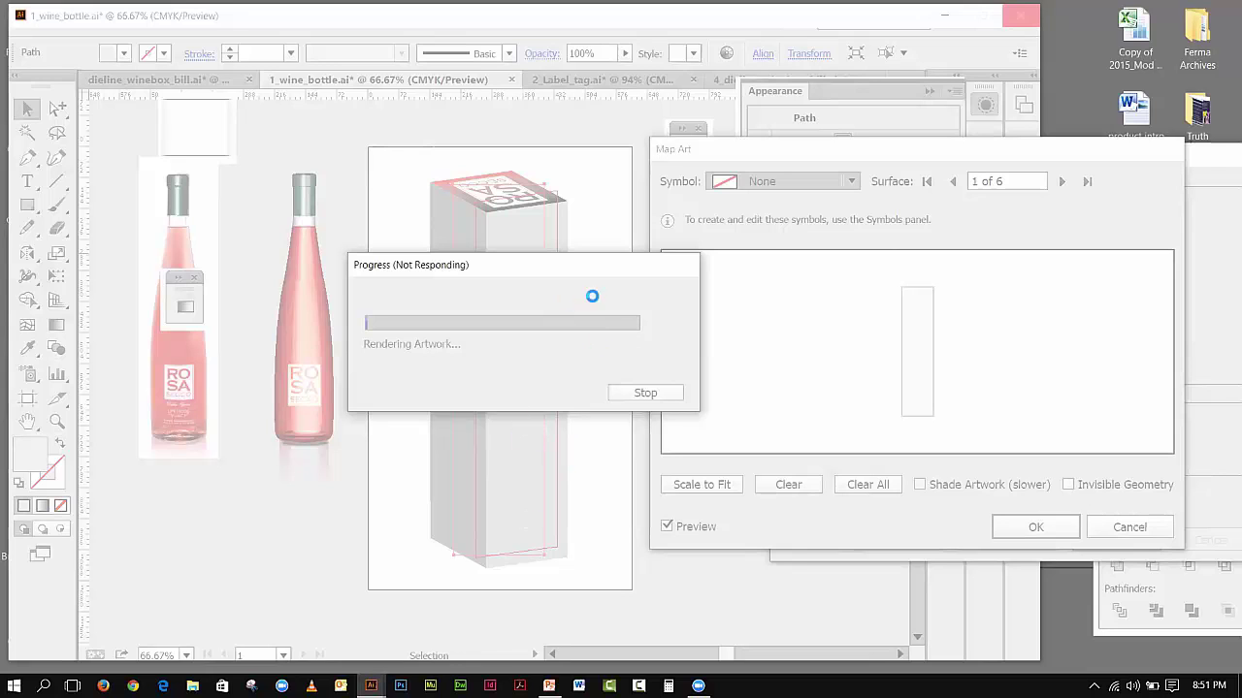
left_click(371, 686)
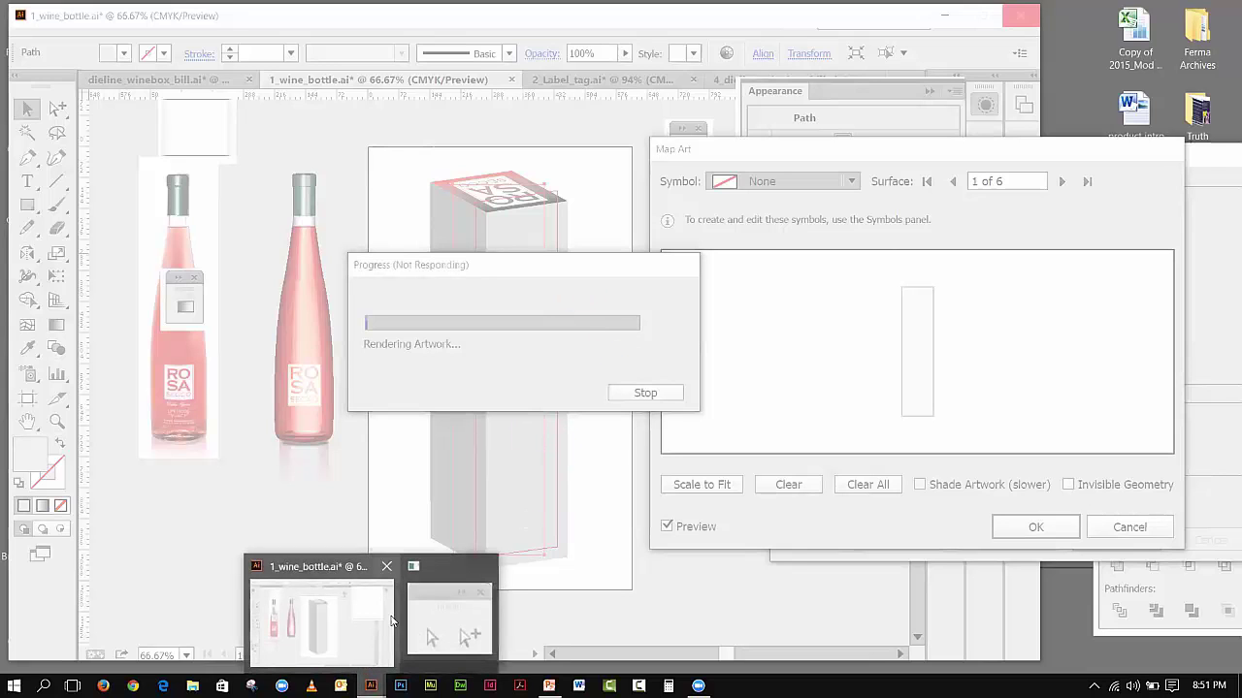
left_click(385, 566)
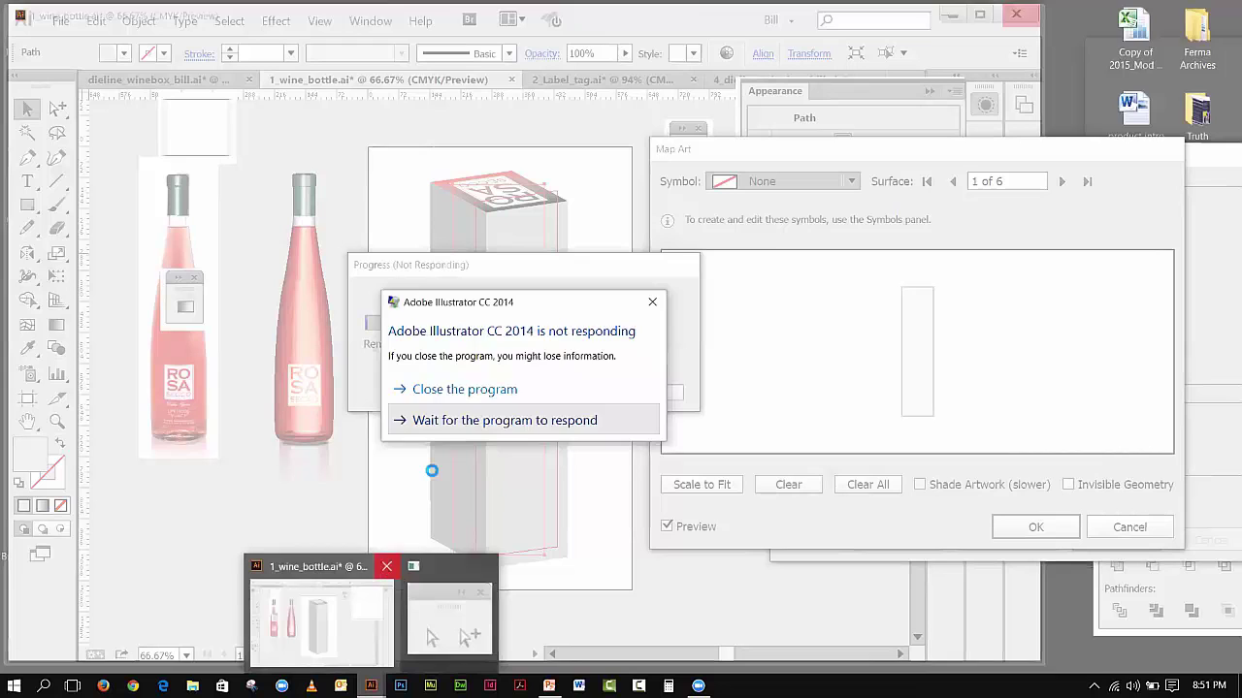
left_click(451, 420)
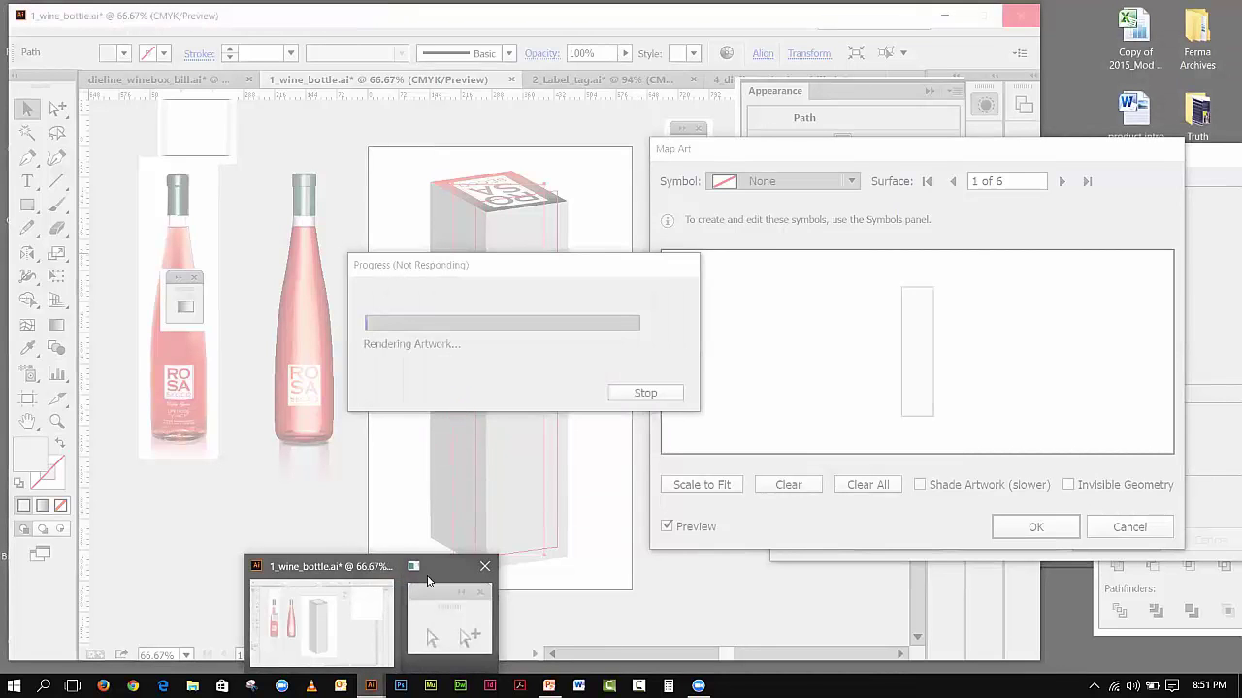
- Force-close the frozen Illustrator and relaunch it from the taskbar
mouse_move(427, 580)
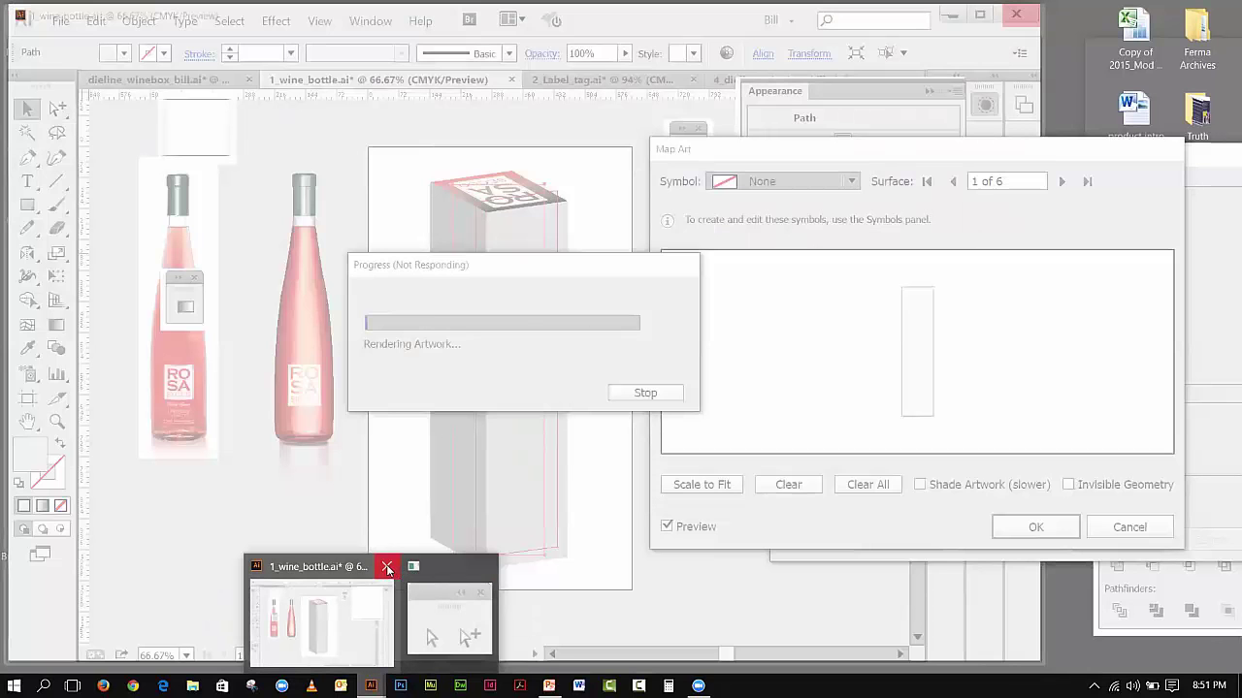
left_click(386, 570)
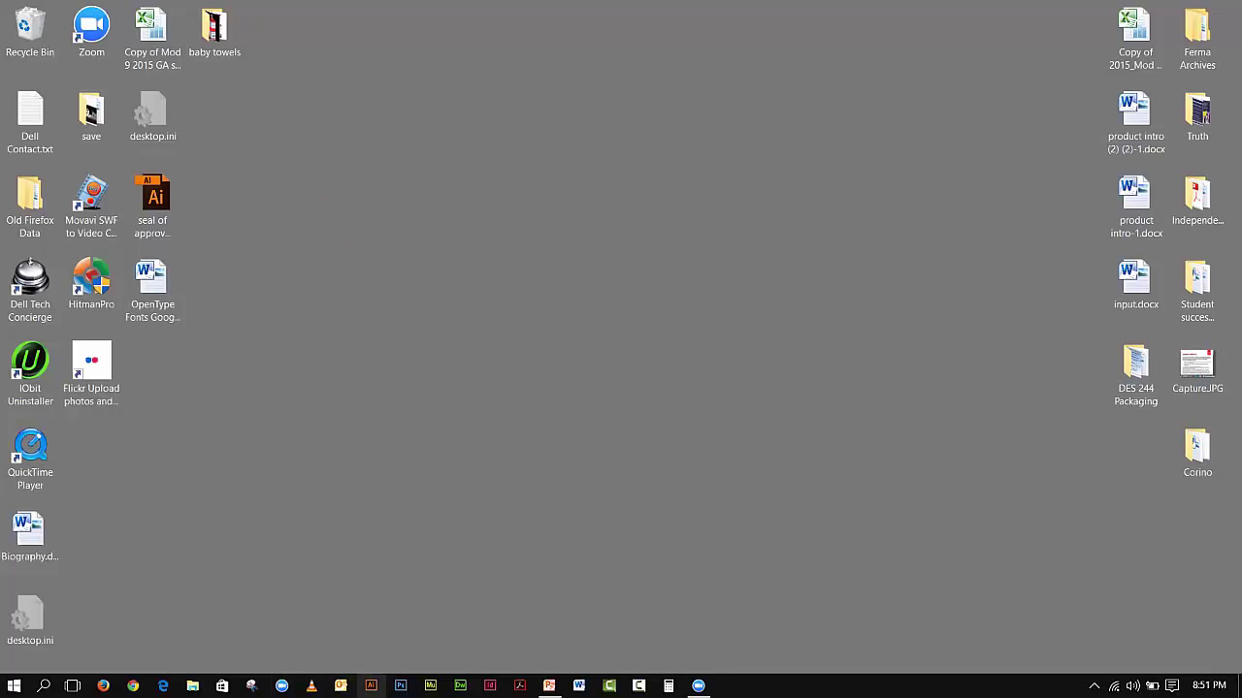
left_click(371, 686)
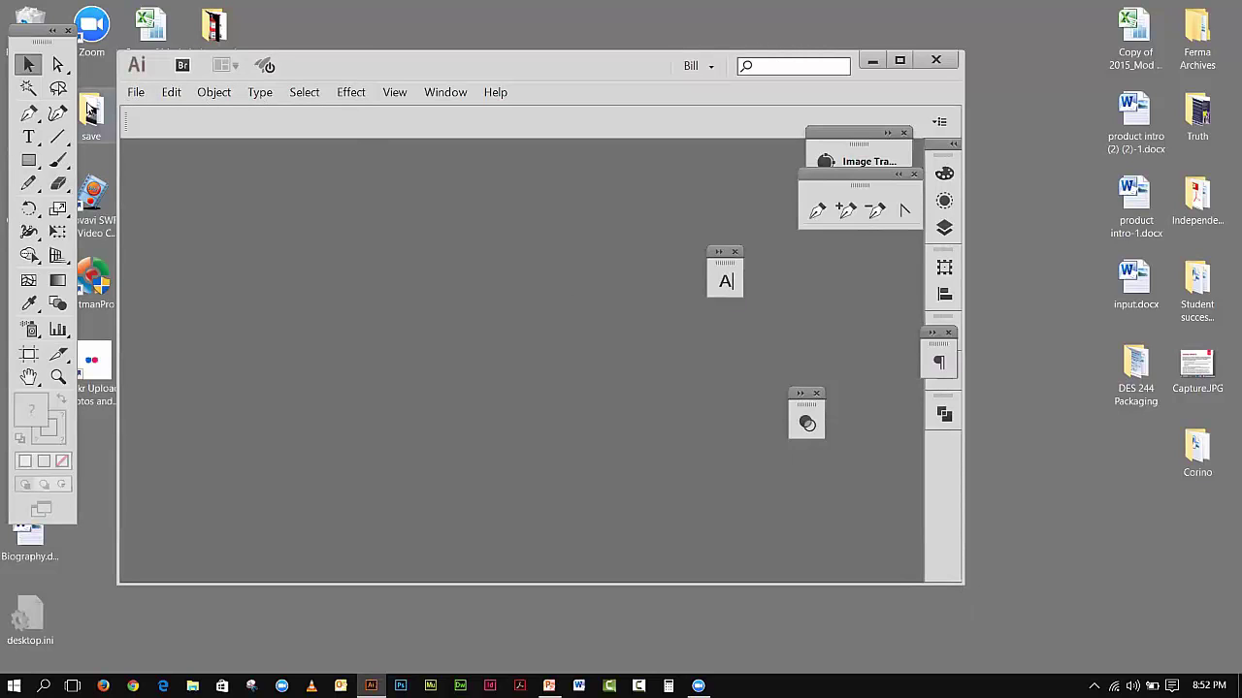
- Reopen dieline_winebox_bill.ai from recent files, enlarge the window, then close that document
left_click(143, 98)
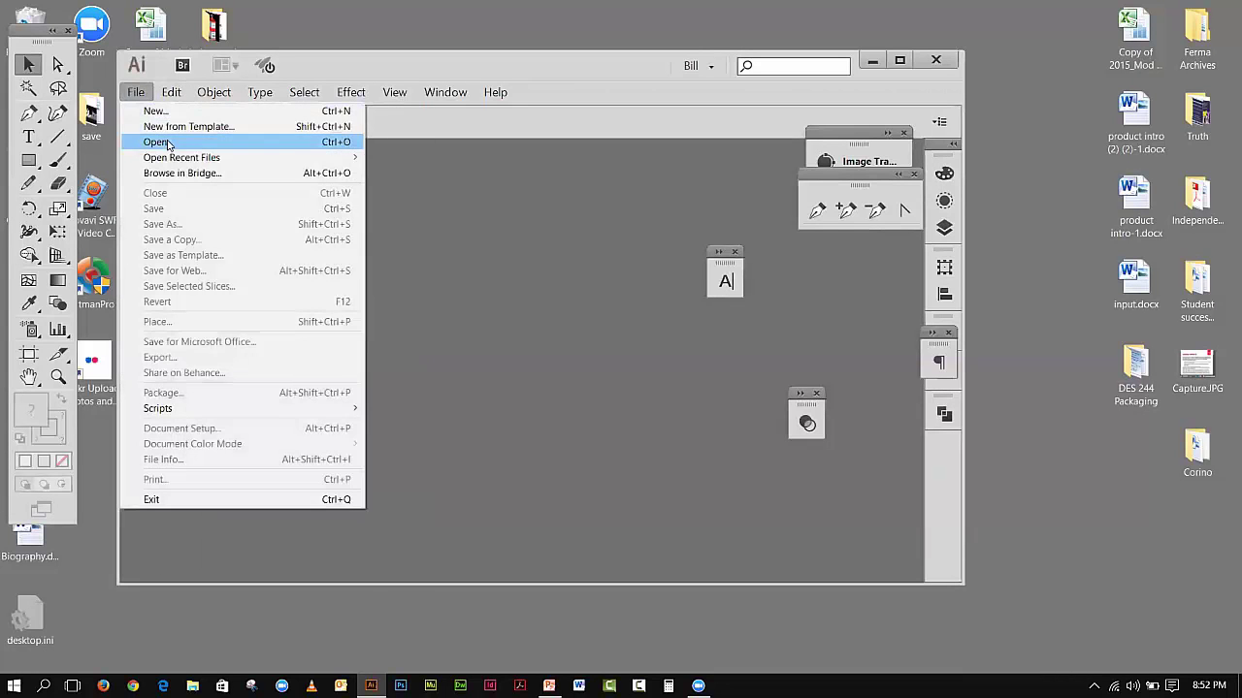
mouse_move(179, 157)
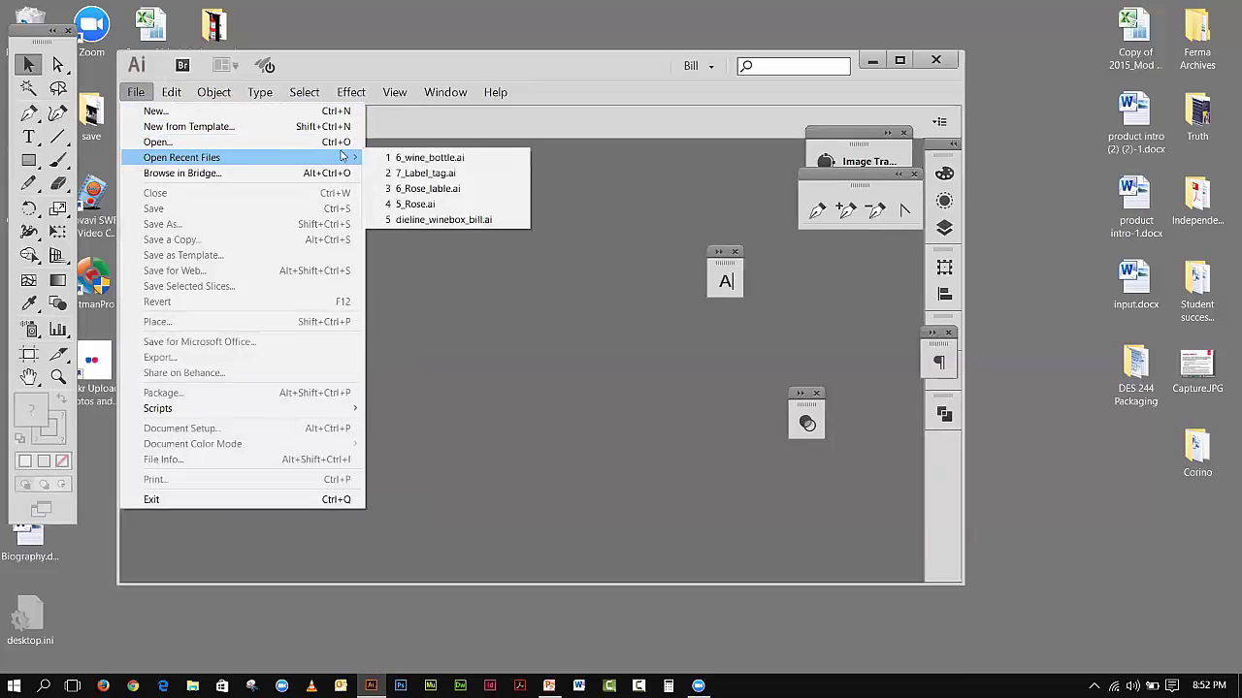
left_click(428, 220)
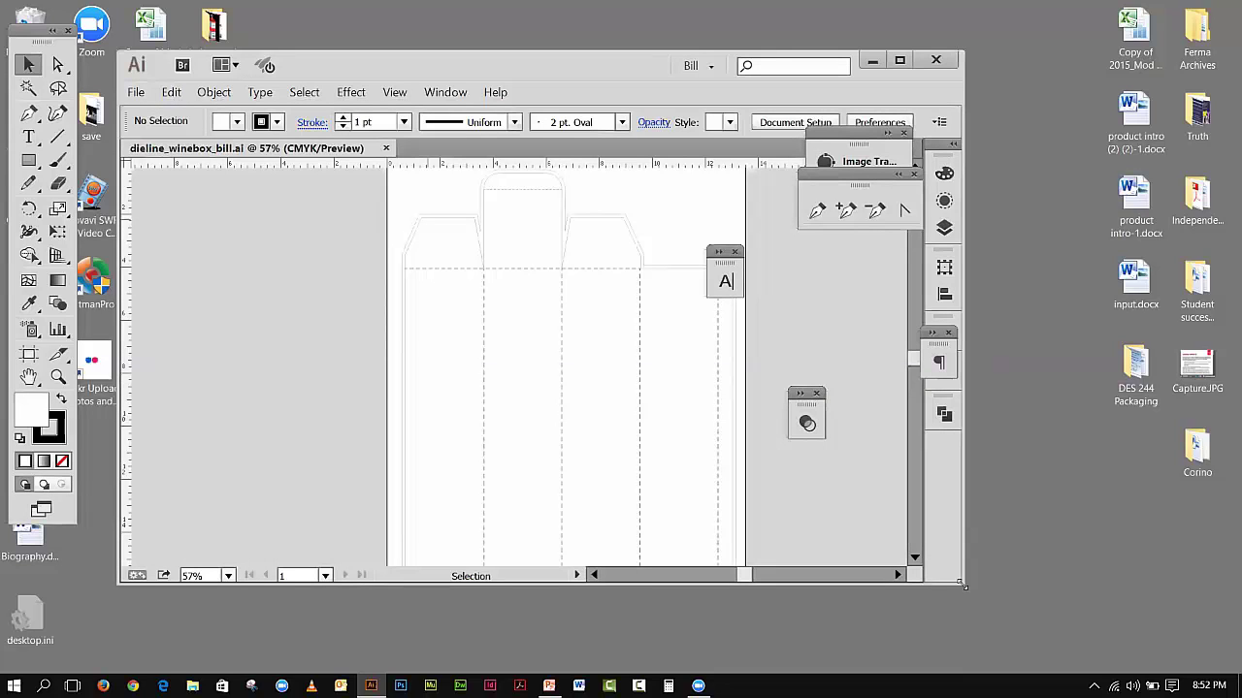
left_click_drag(961, 585, 1109, 657)
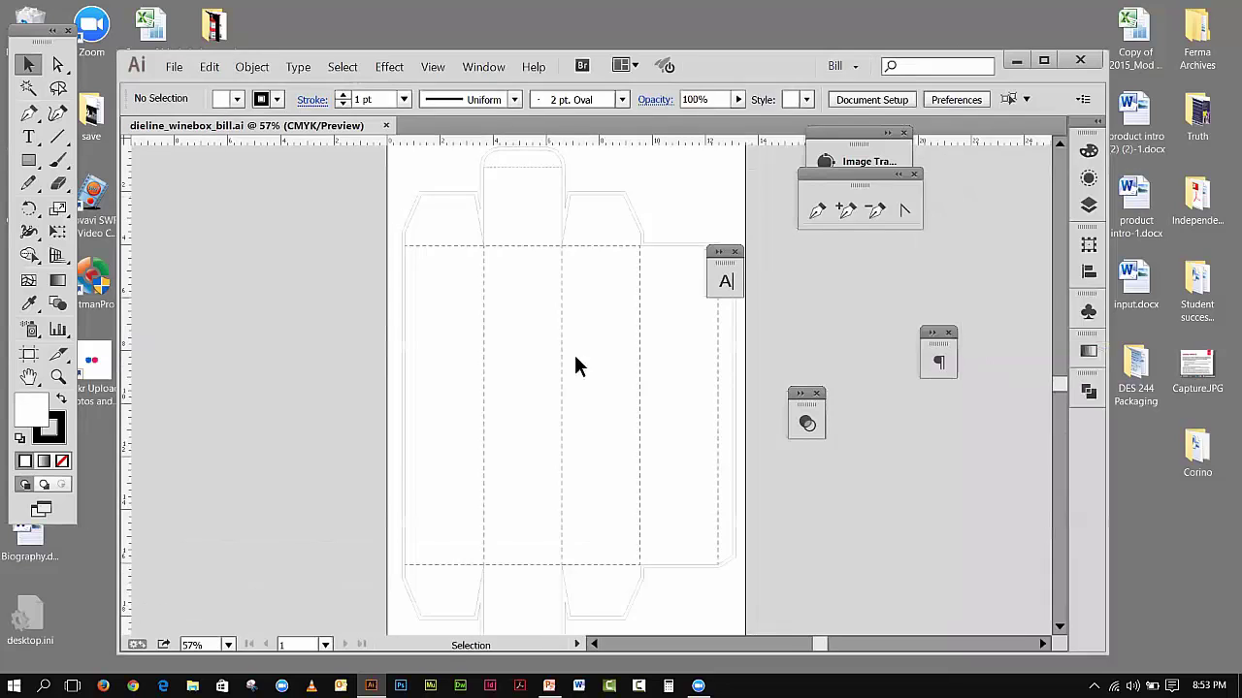
left_click(386, 127)
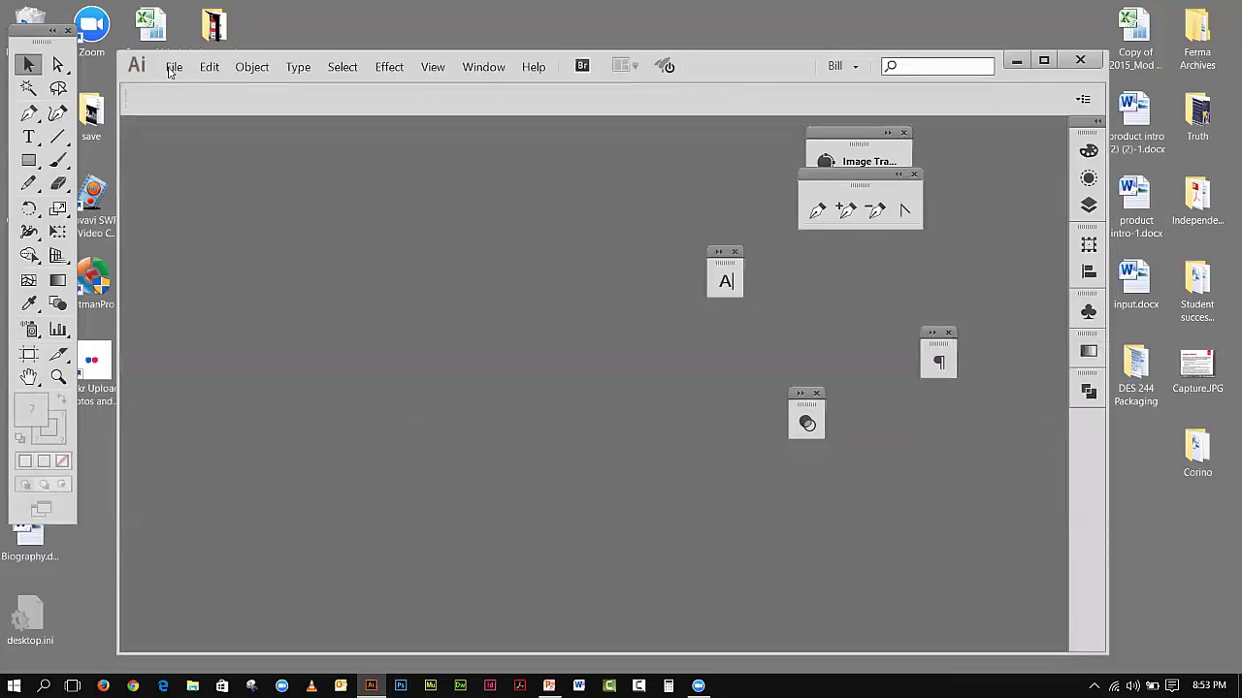
- Reopen 6_wine_bottle.ai from File > Open Recent Files
left_click(173, 67)
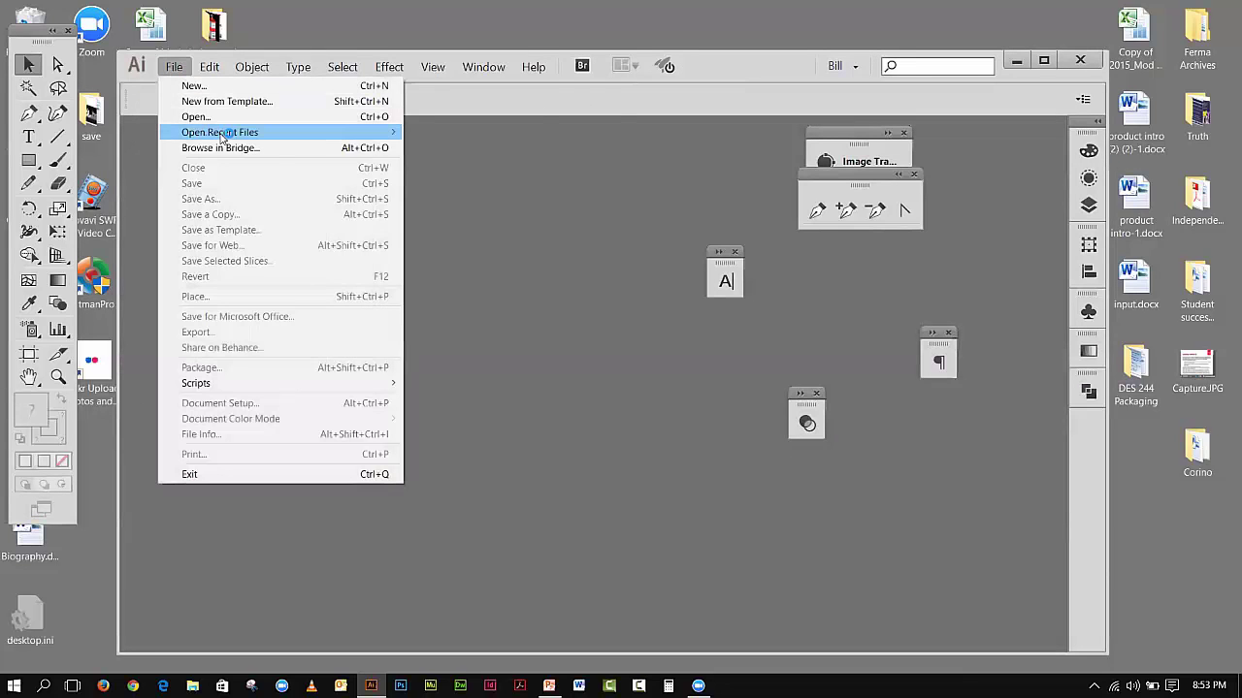
key("Escape")
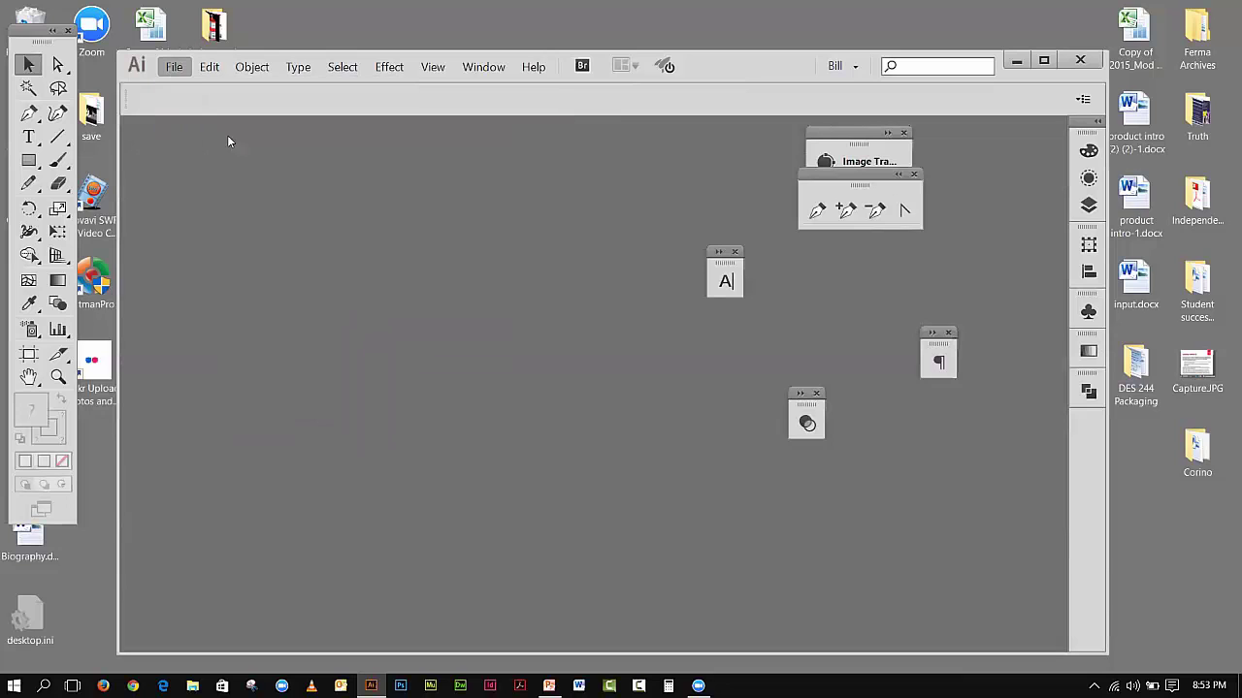
left_click(174, 68)
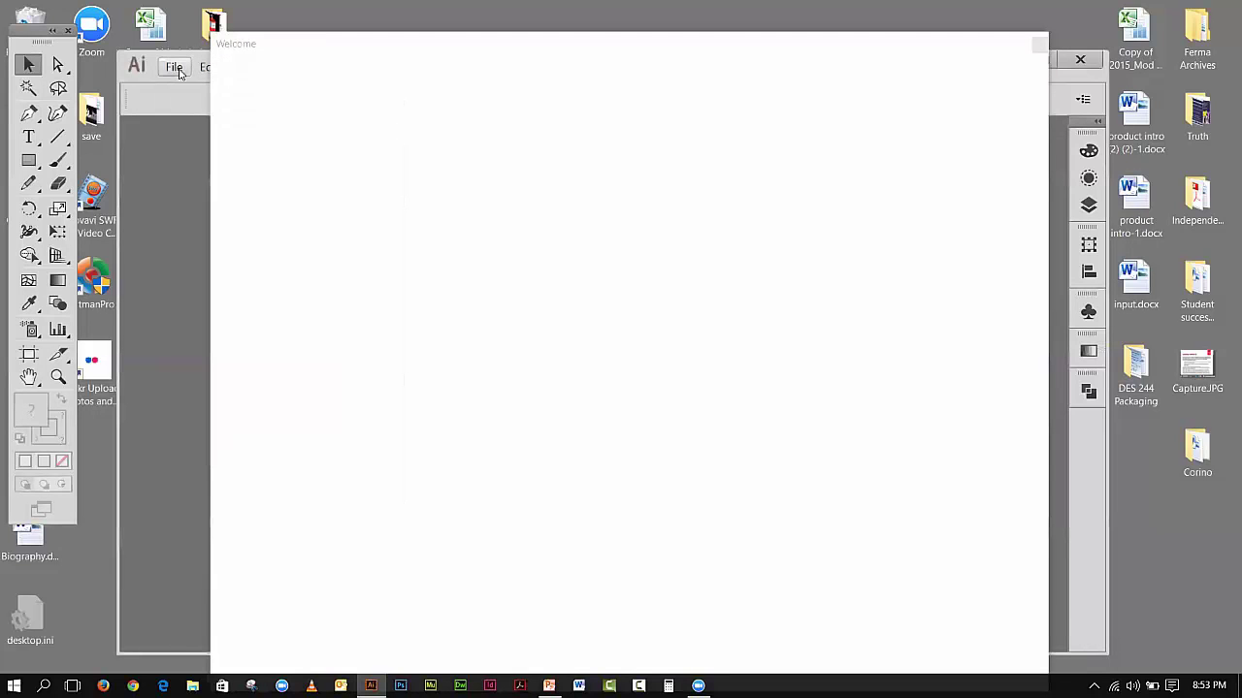
left_click(179, 72)
mouse_move(233, 132)
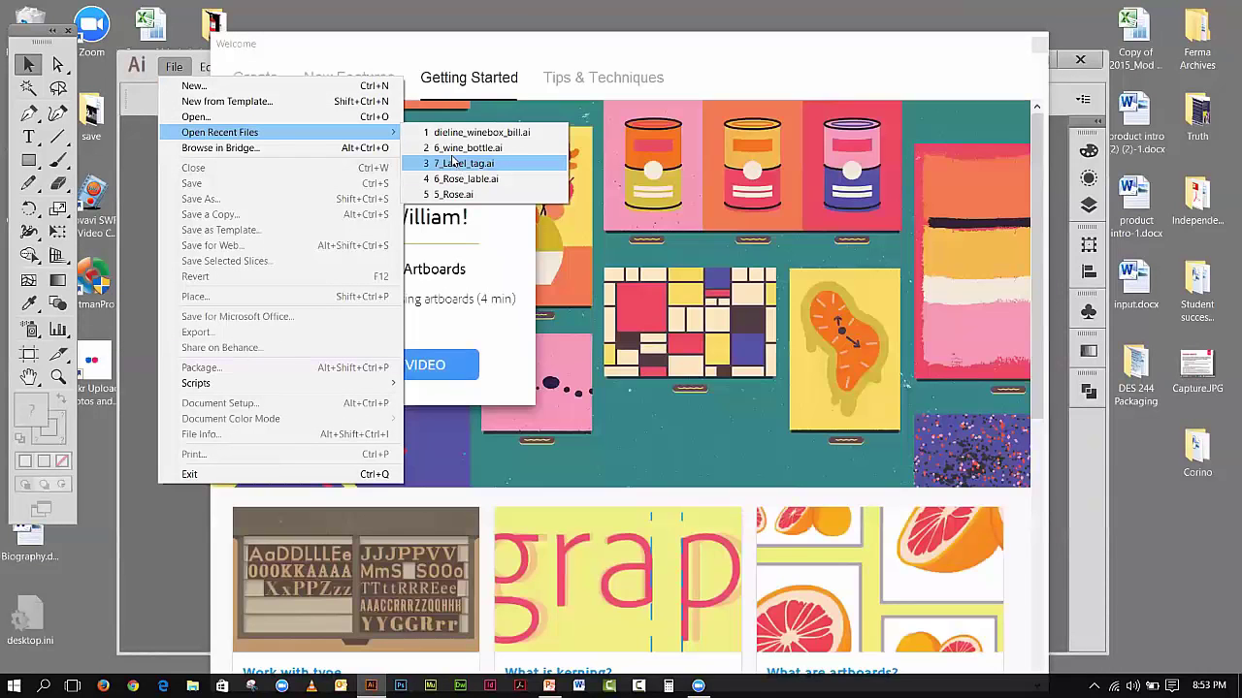
left_click(456, 147)
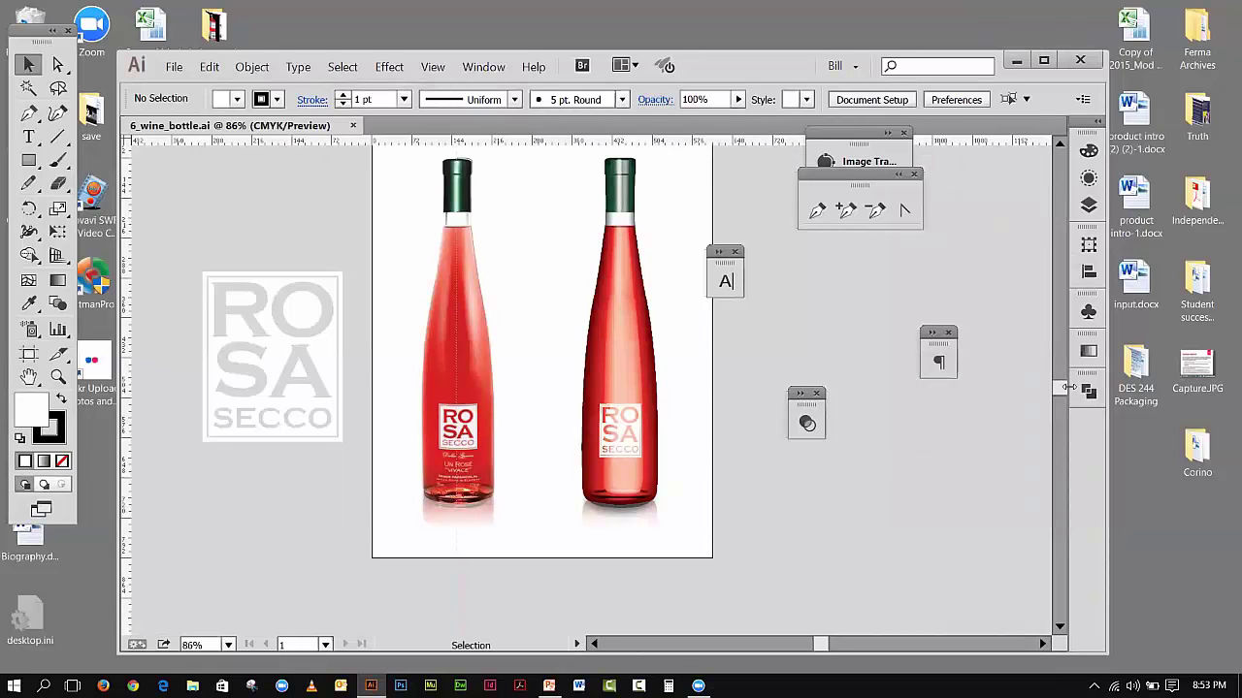
- Open 6_Rose_lable.ai from recent files, cancel the Missing Profile warning, and close the File menu
scroll(1061, 390, "up", 5)
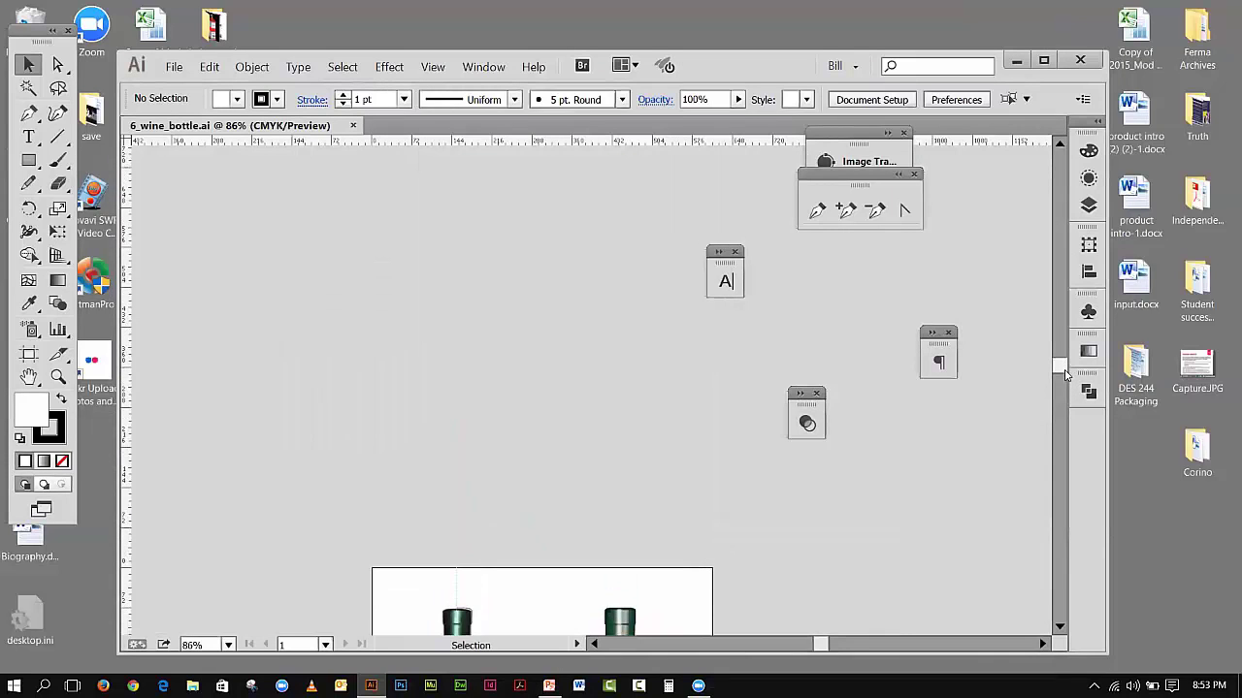
scroll(1064, 388, "down", 5)
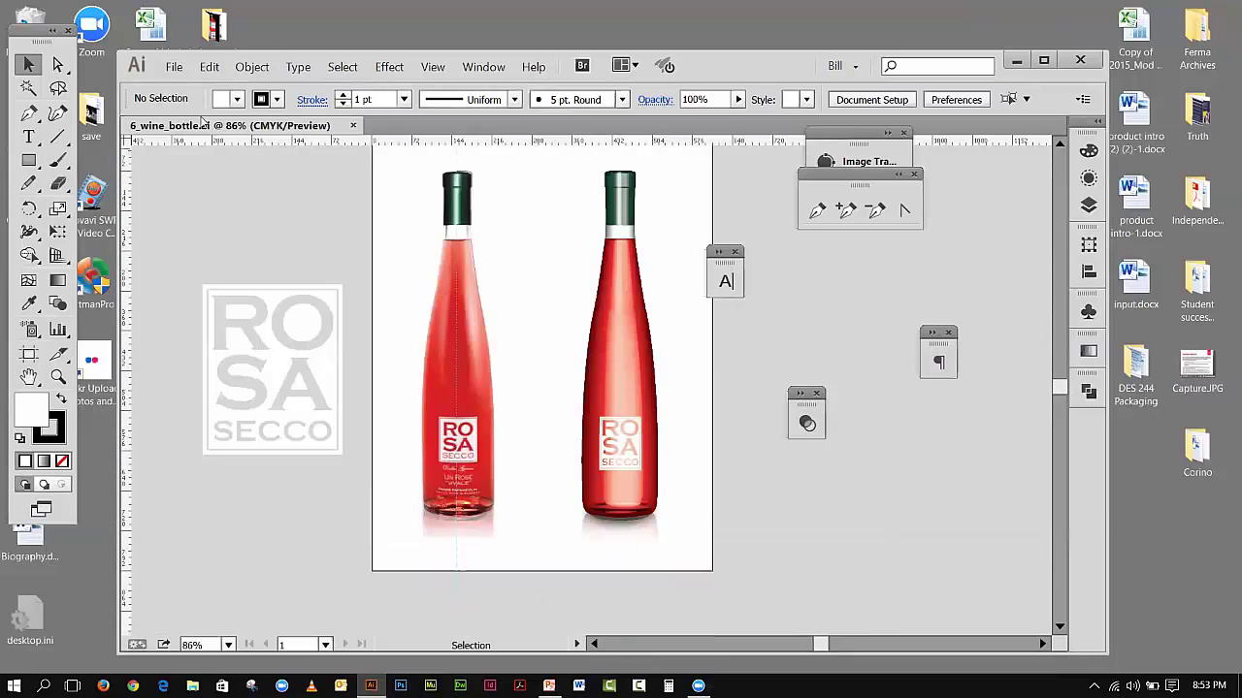
left_click(174, 68)
mouse_move(224, 133)
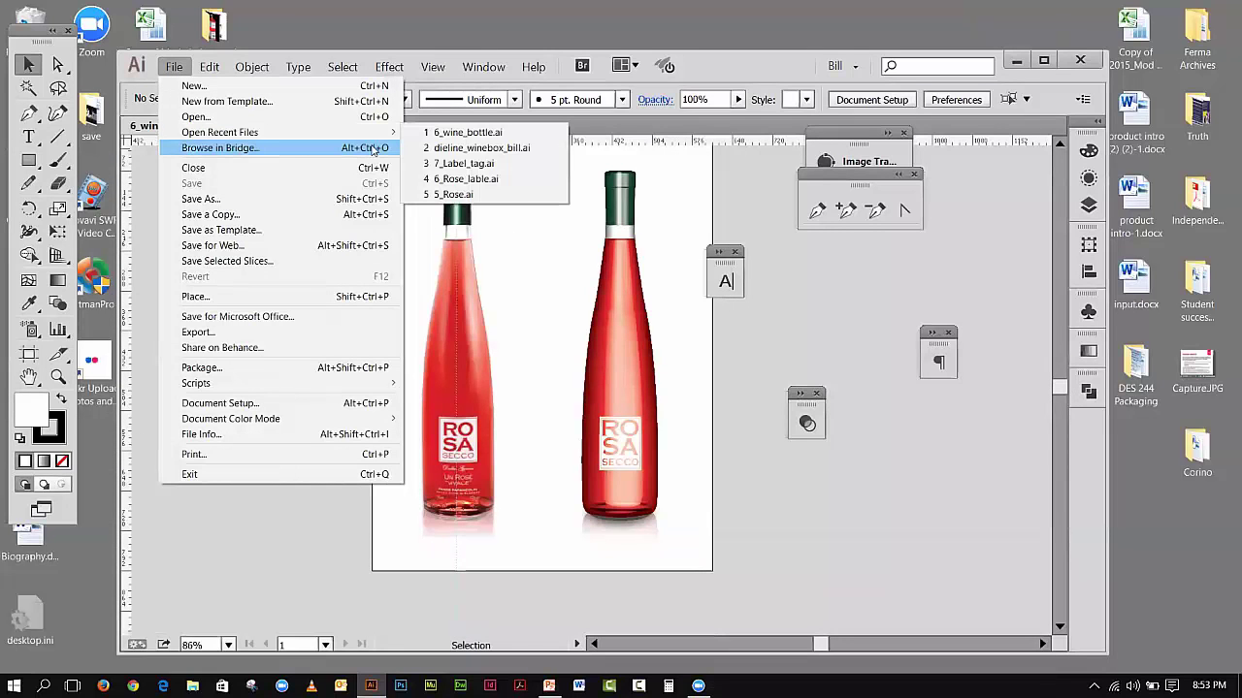
left_click(448, 185)
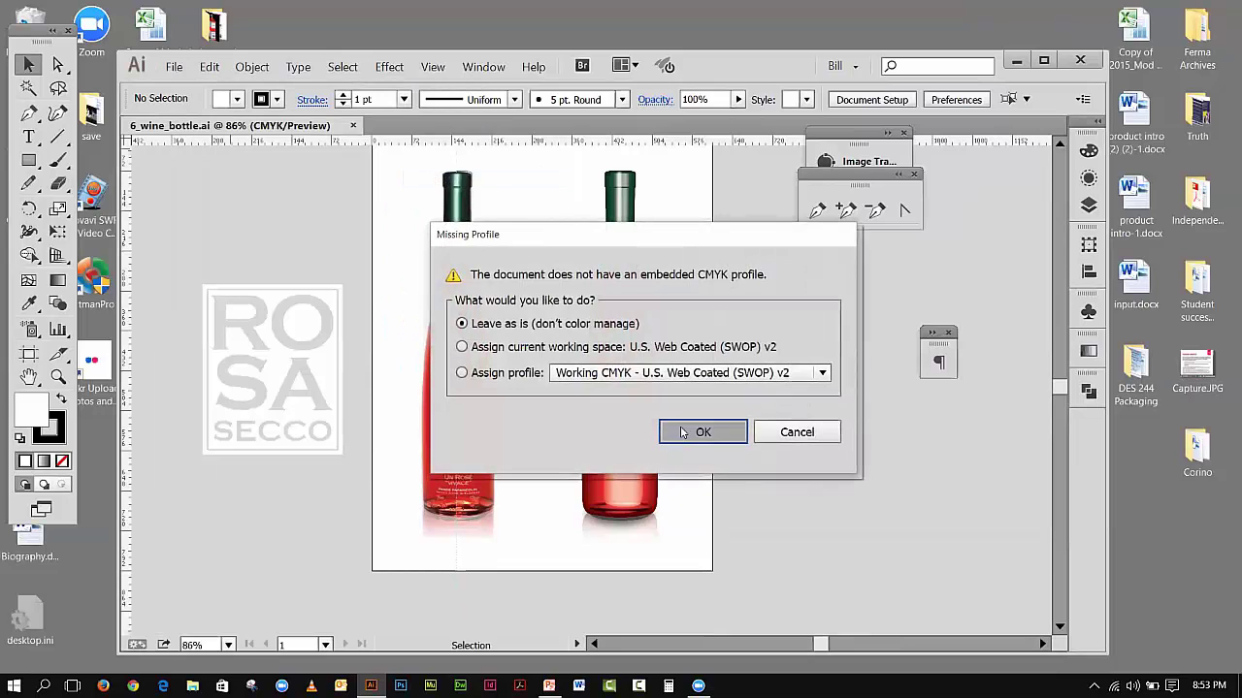
left_click(797, 432)
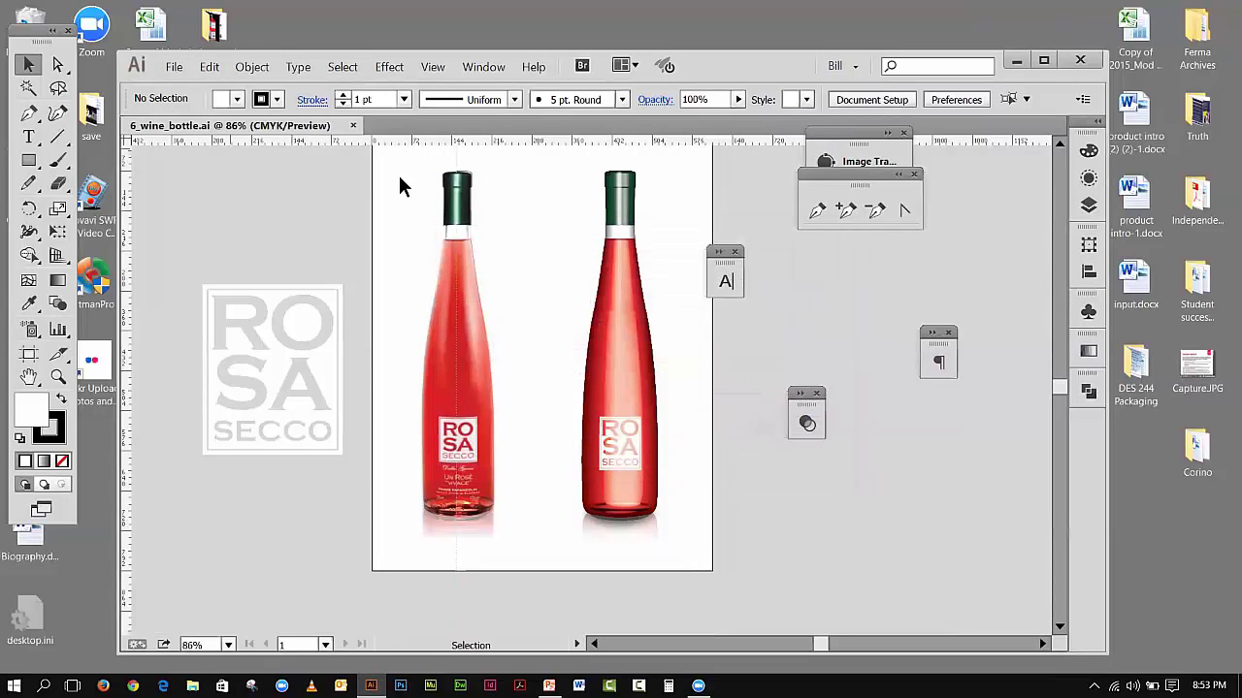
left_click(177, 67)
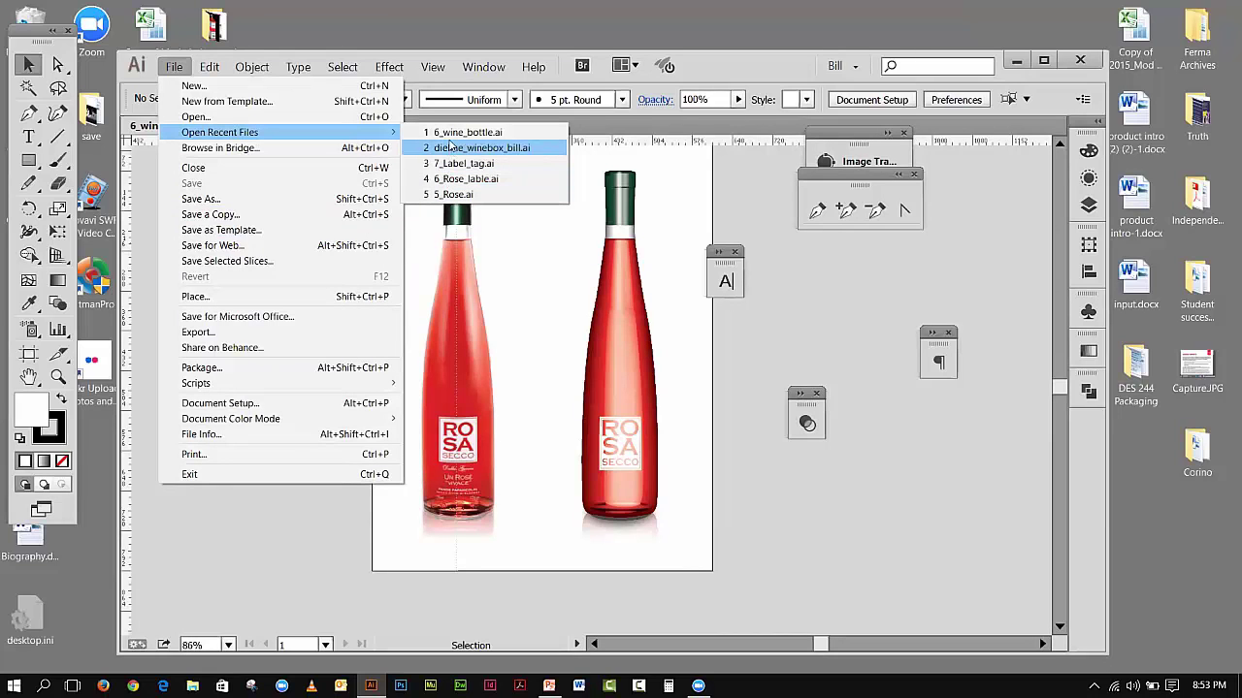
left_click(805, 301)
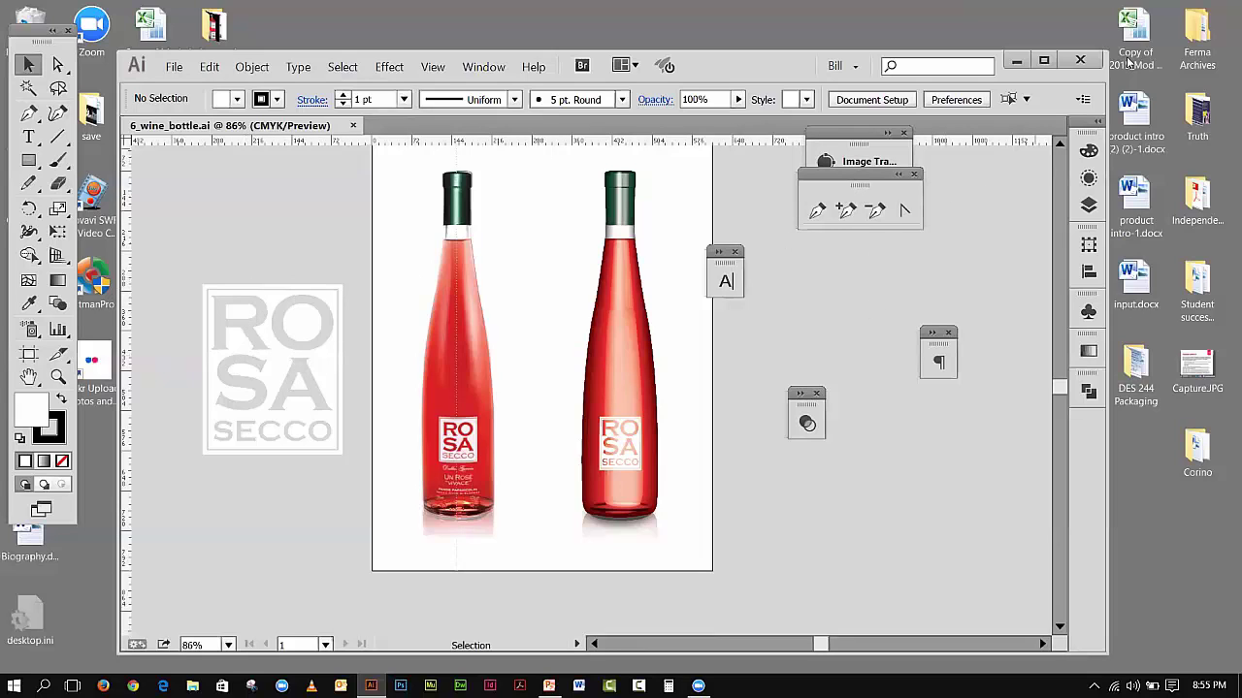
- Show the Layers panel, test-rotate the ROSA SECCO logo with Free Transform, then undo the rotation
left_click(1088, 205)
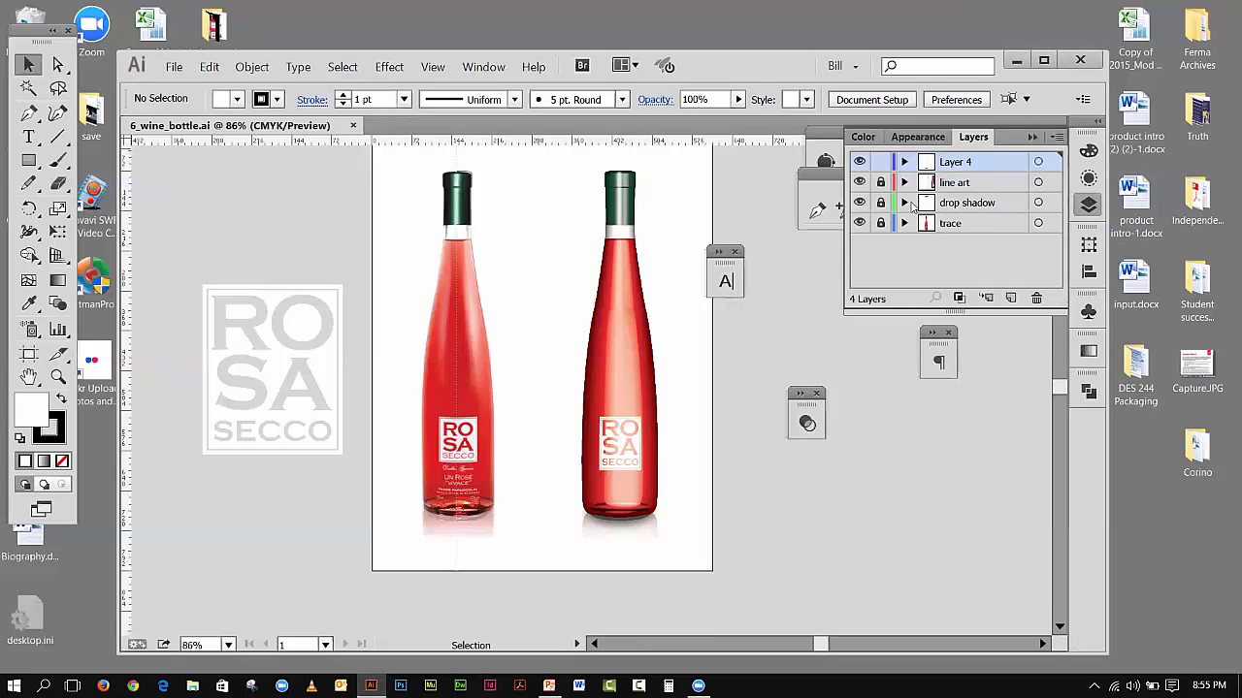
left_click(225, 287)
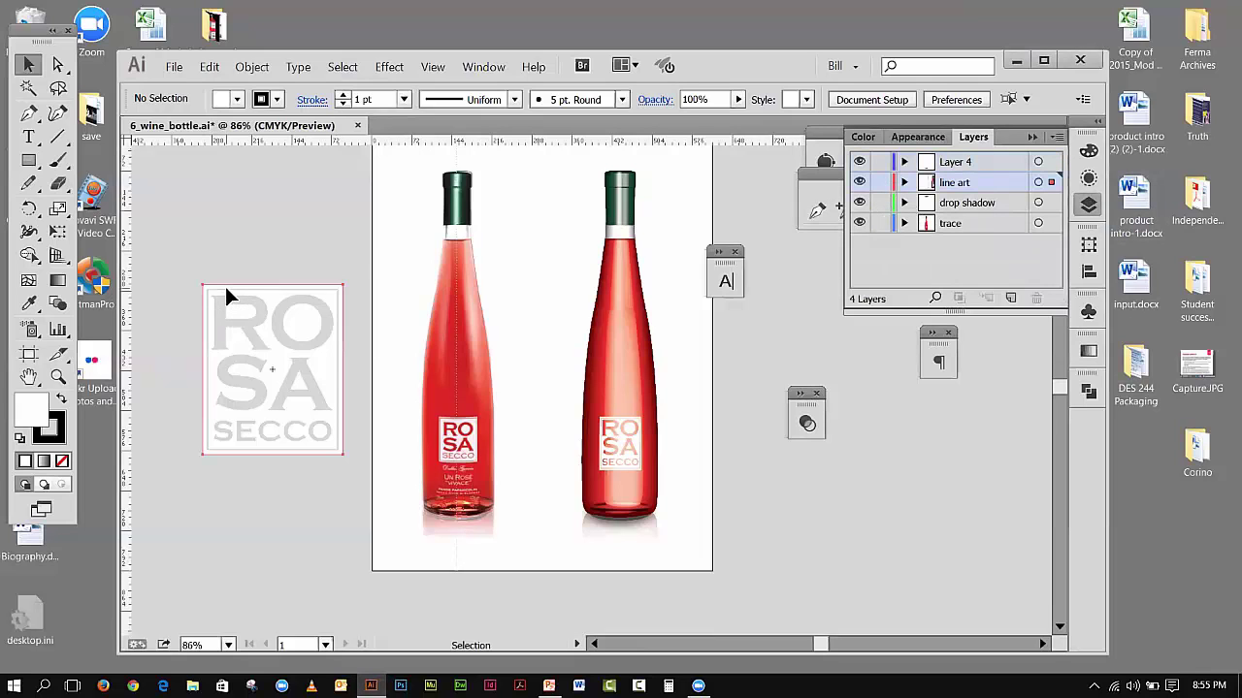
left_click(57, 231)
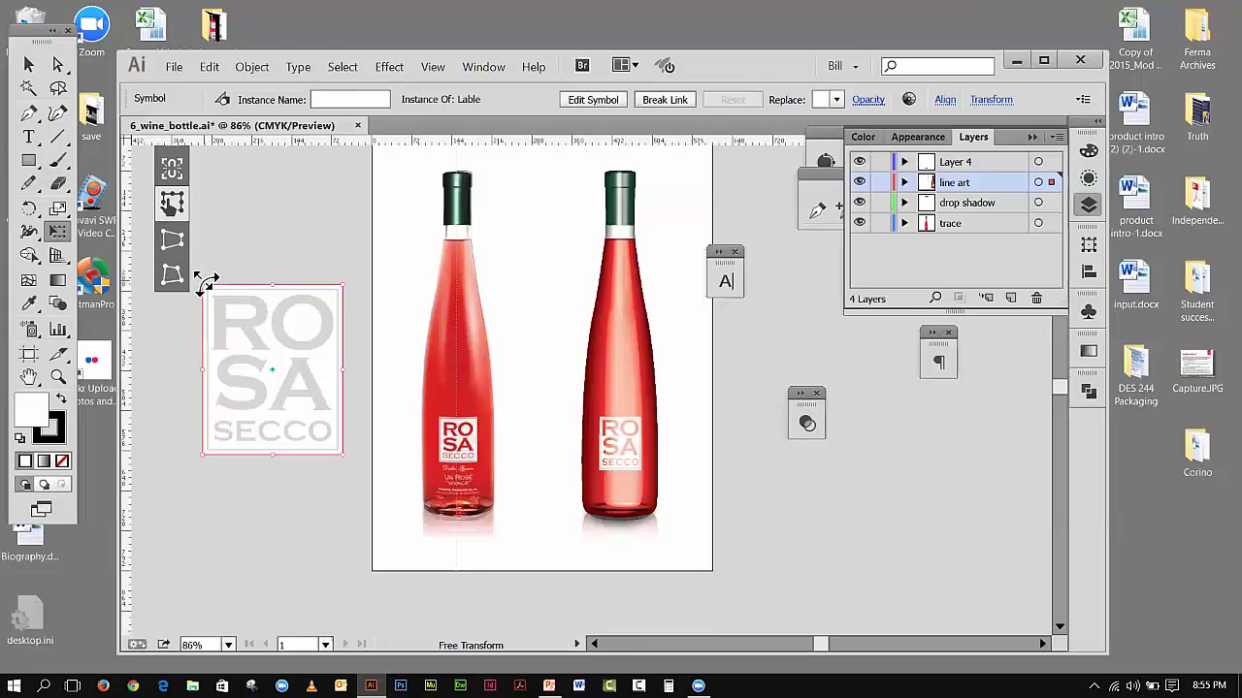
mouse_move(204, 286)
left_mouse_down()
mouse_move(221, 279)
mouse_move(192, 279)
left_mouse_up()
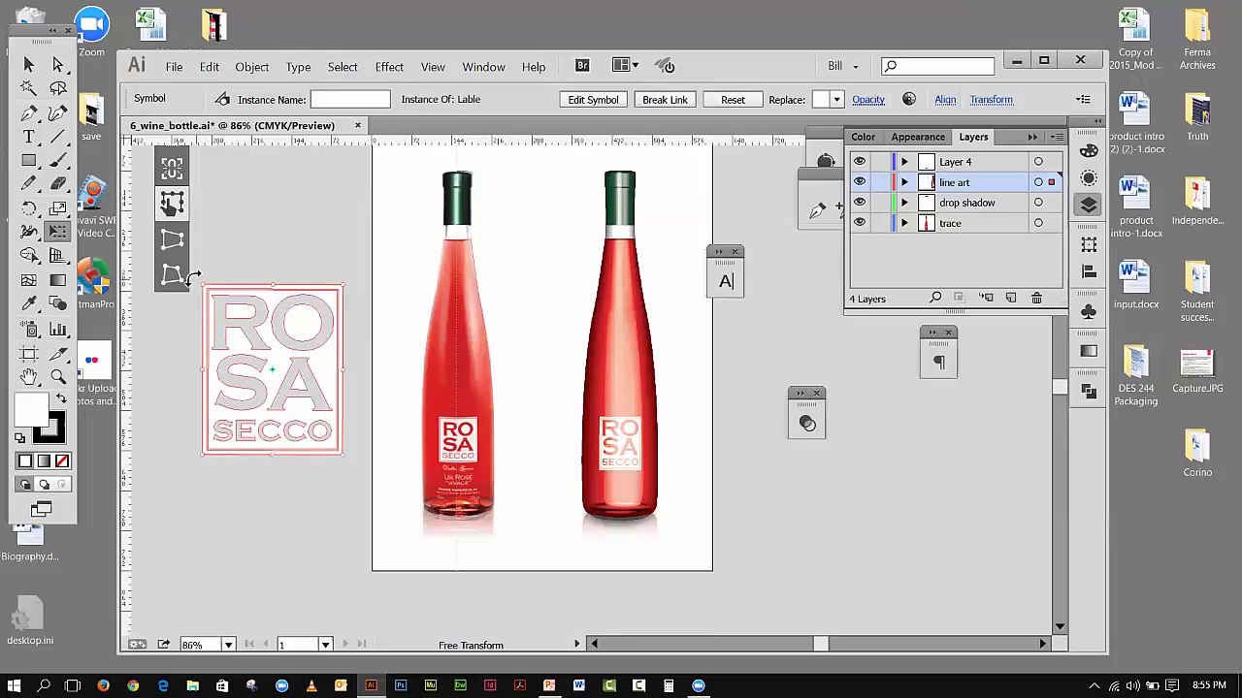
left_click(210, 67)
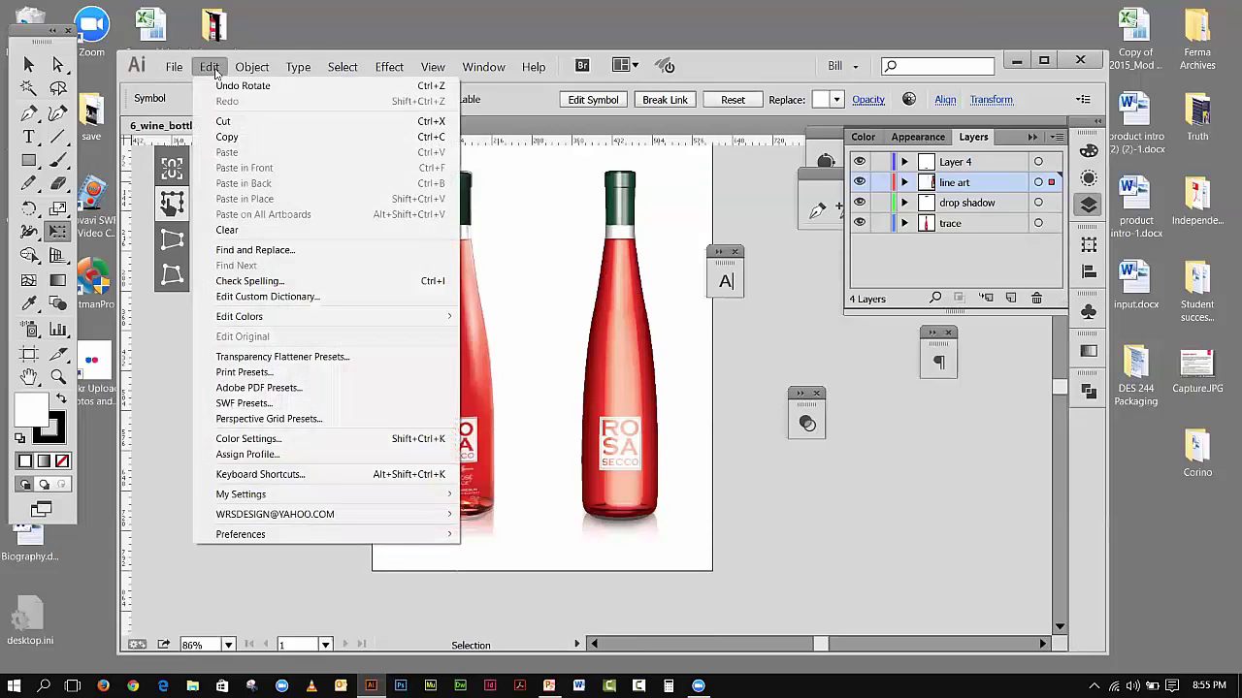
left_click(242, 86)
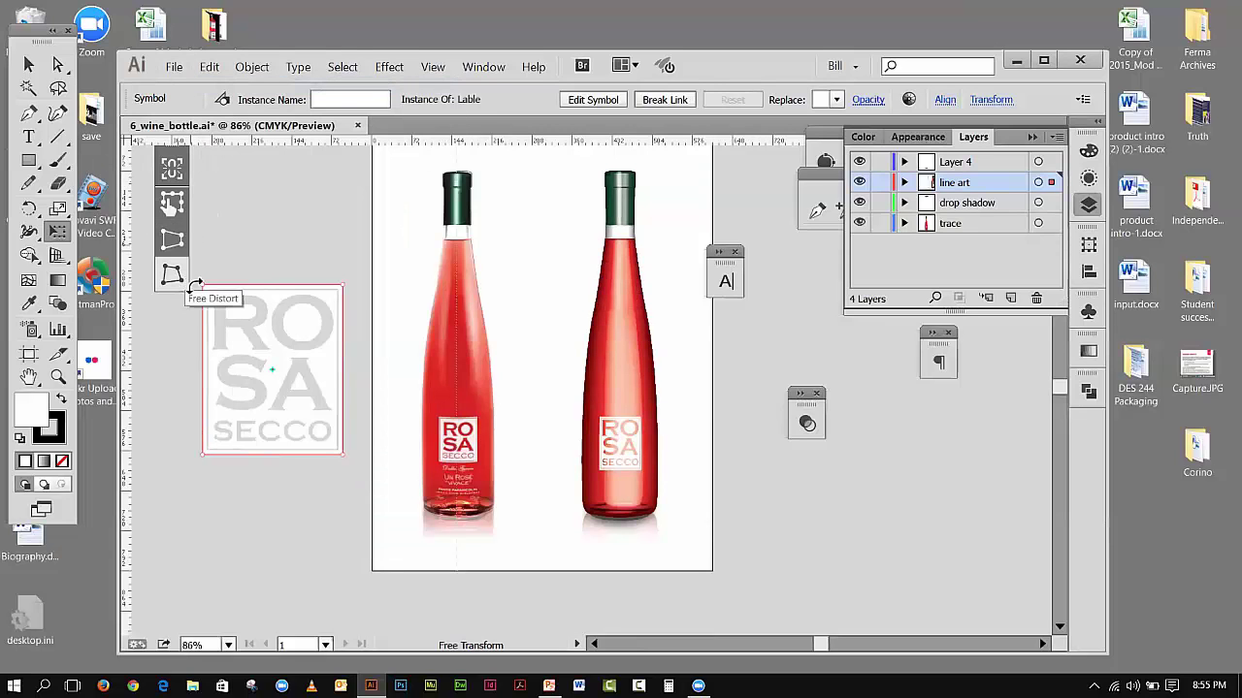
left_click_drag(204, 286, 242, 243)
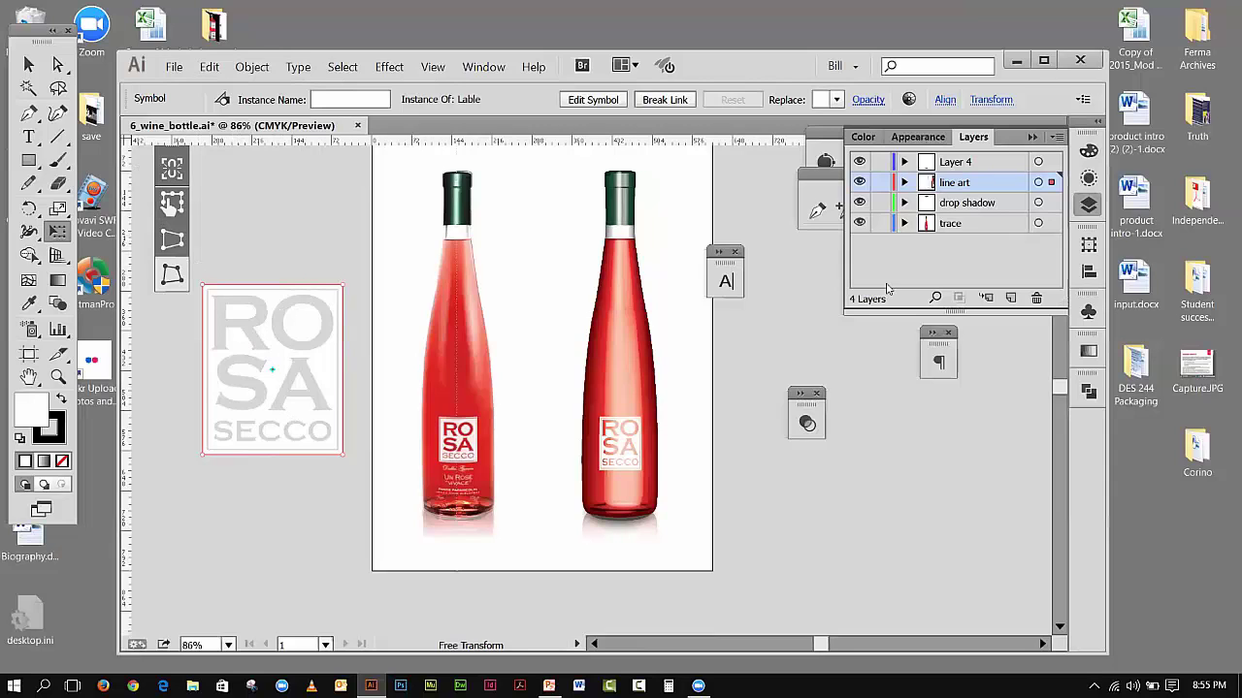
- Break the ROSA SECCO logo's link to its symbol and hide the selection edges
right_click(297, 357)
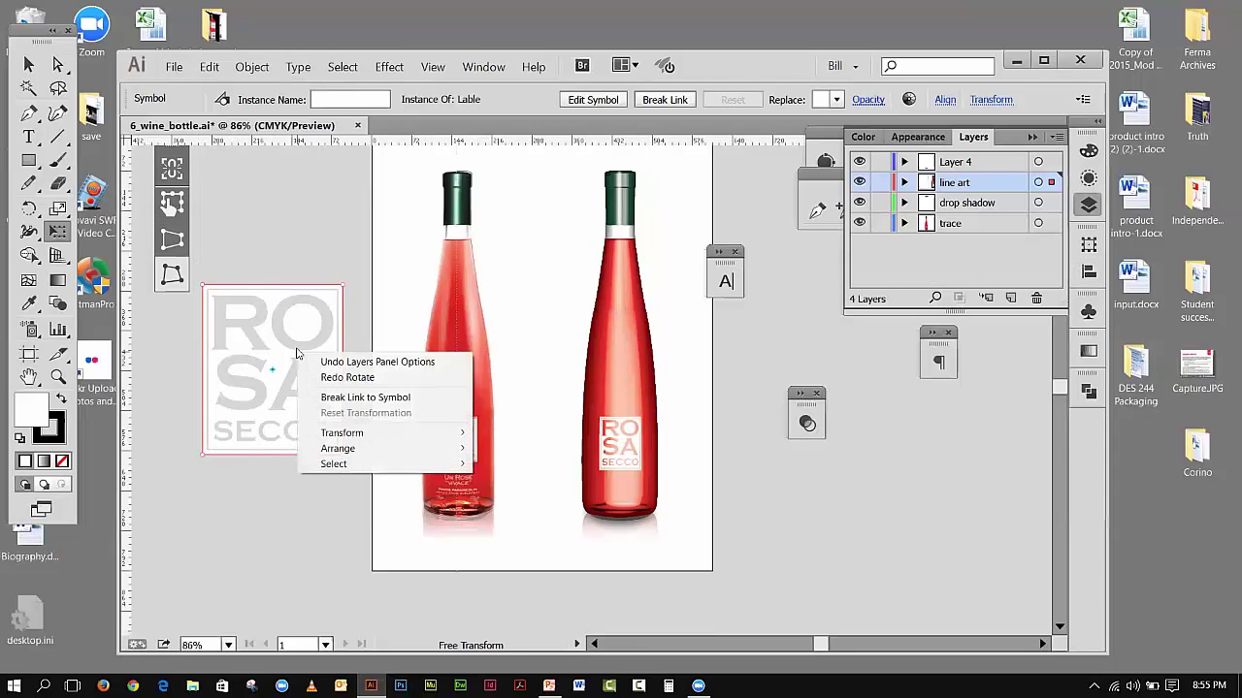
left_click(368, 399)
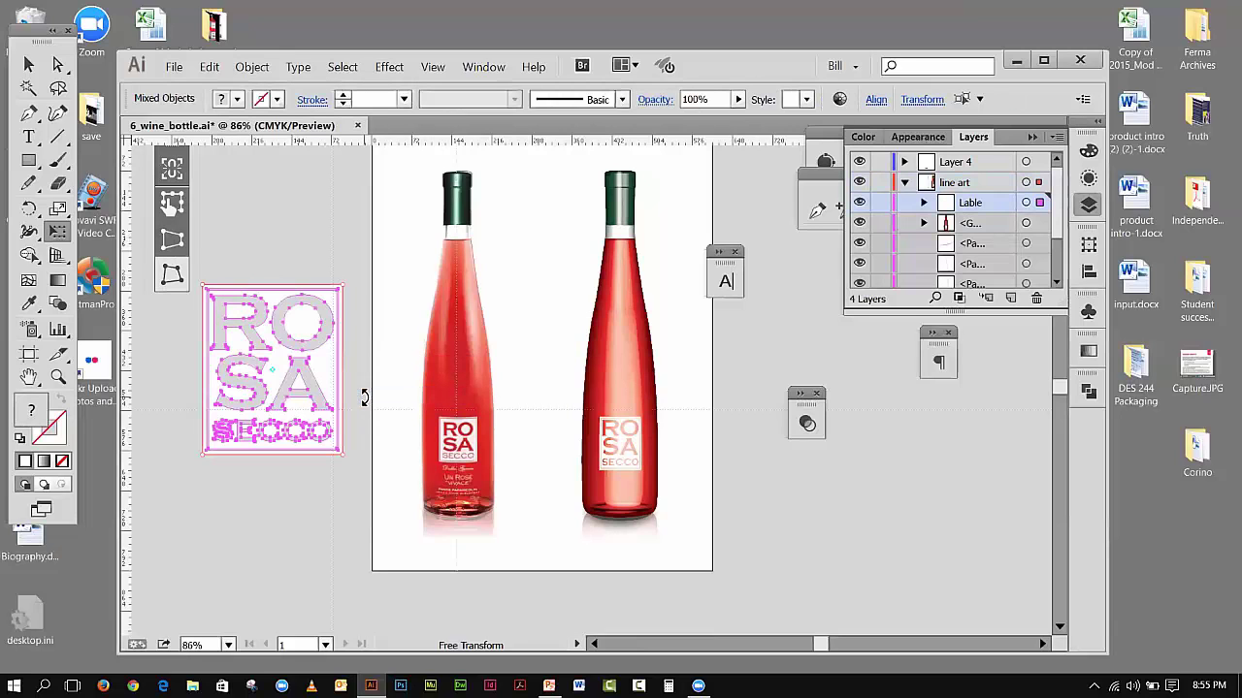
key("ctrl+h")
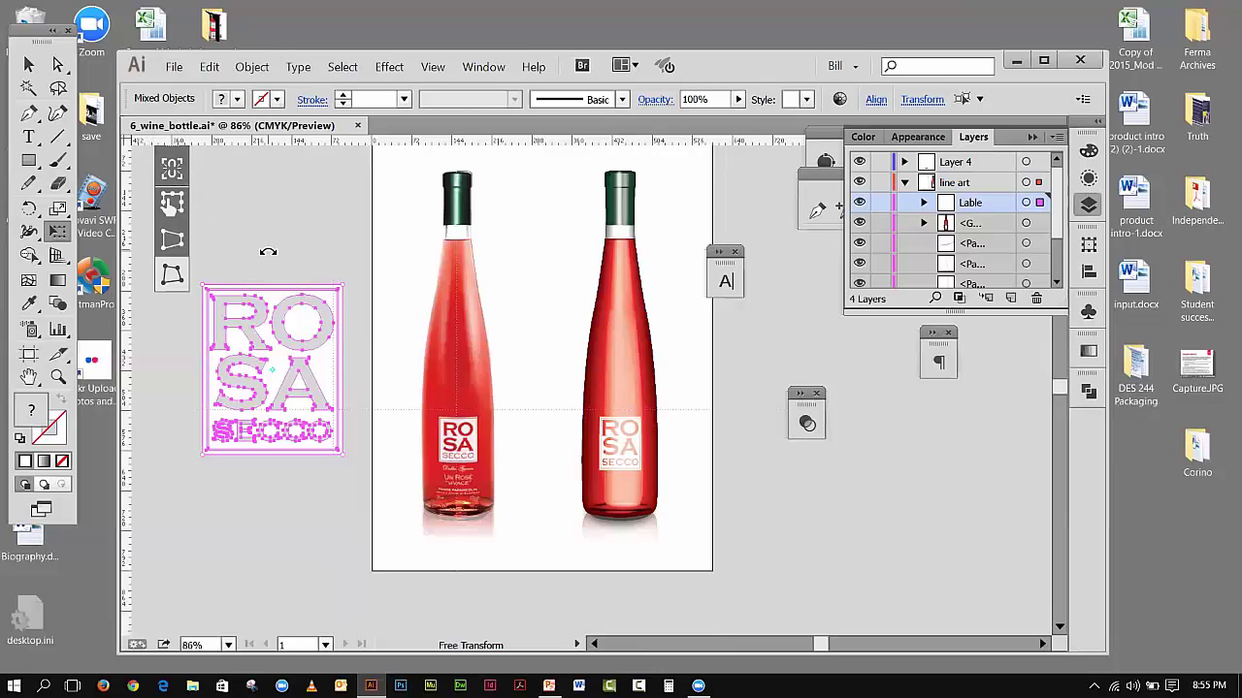
- Test-rotate the logo group slightly, undo it, and reselect the group for free transforming
left_click(175, 275)
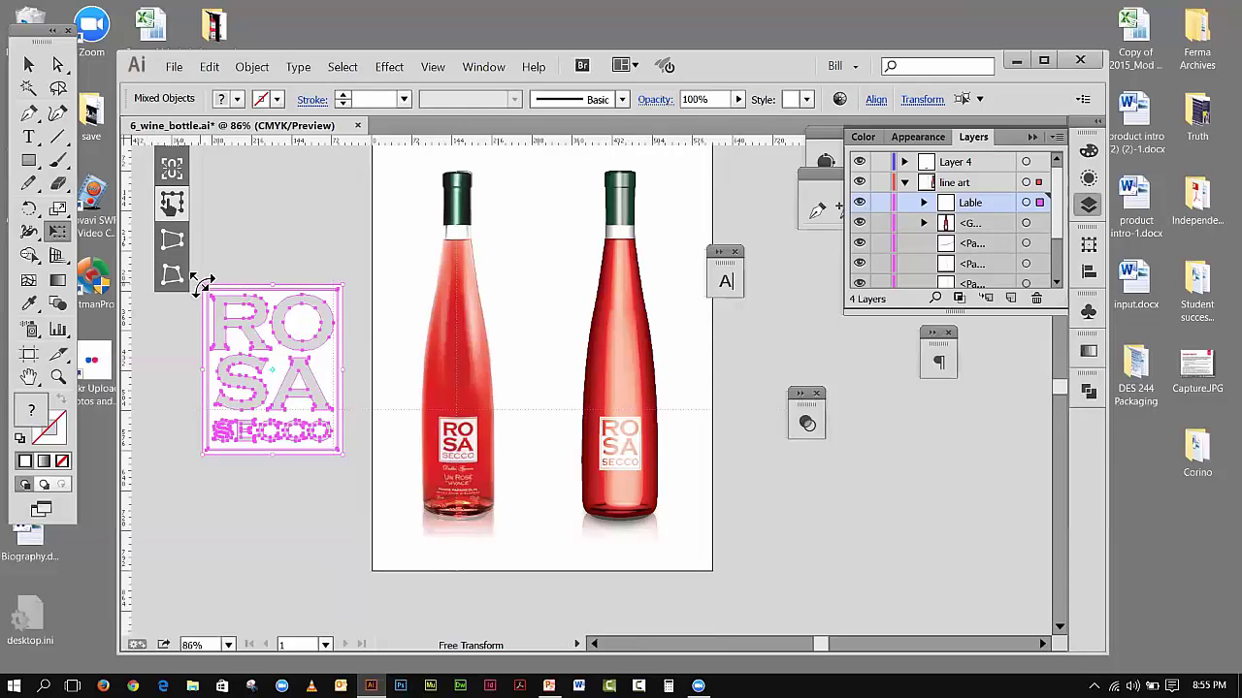
mouse_move(200, 285)
left_mouse_down()
mouse_move(212, 277)
mouse_move(203, 291)
left_mouse_up()
key("v")
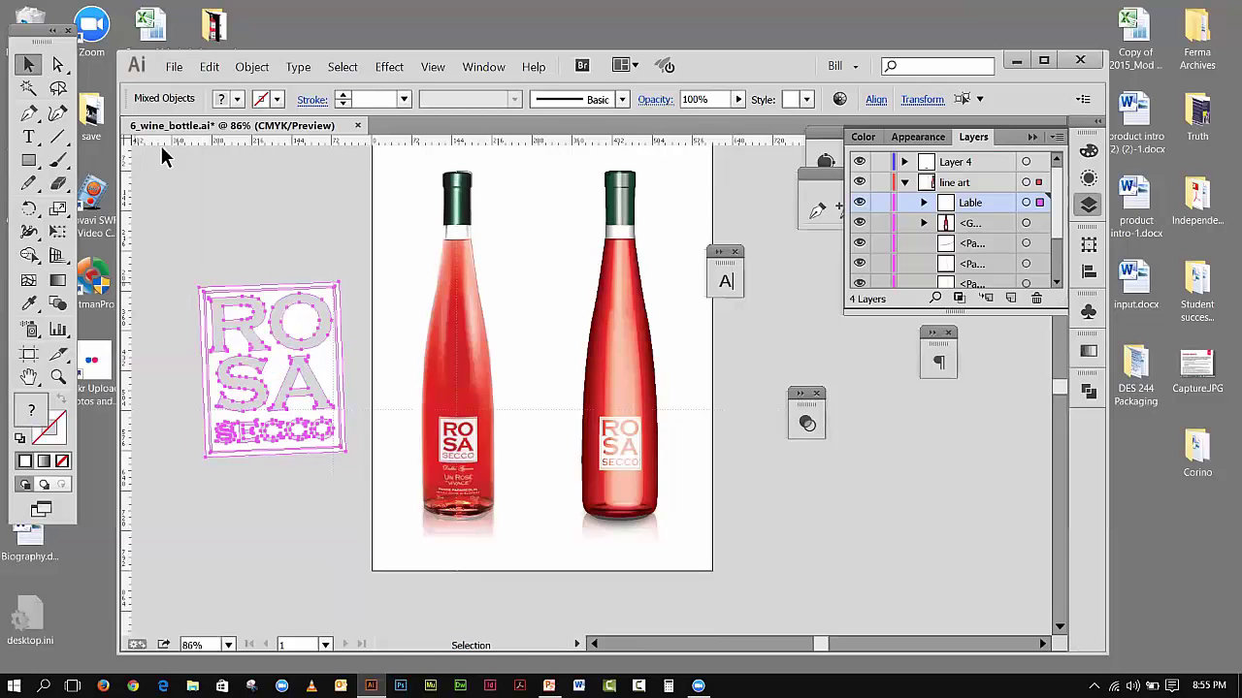
left_click(259, 280)
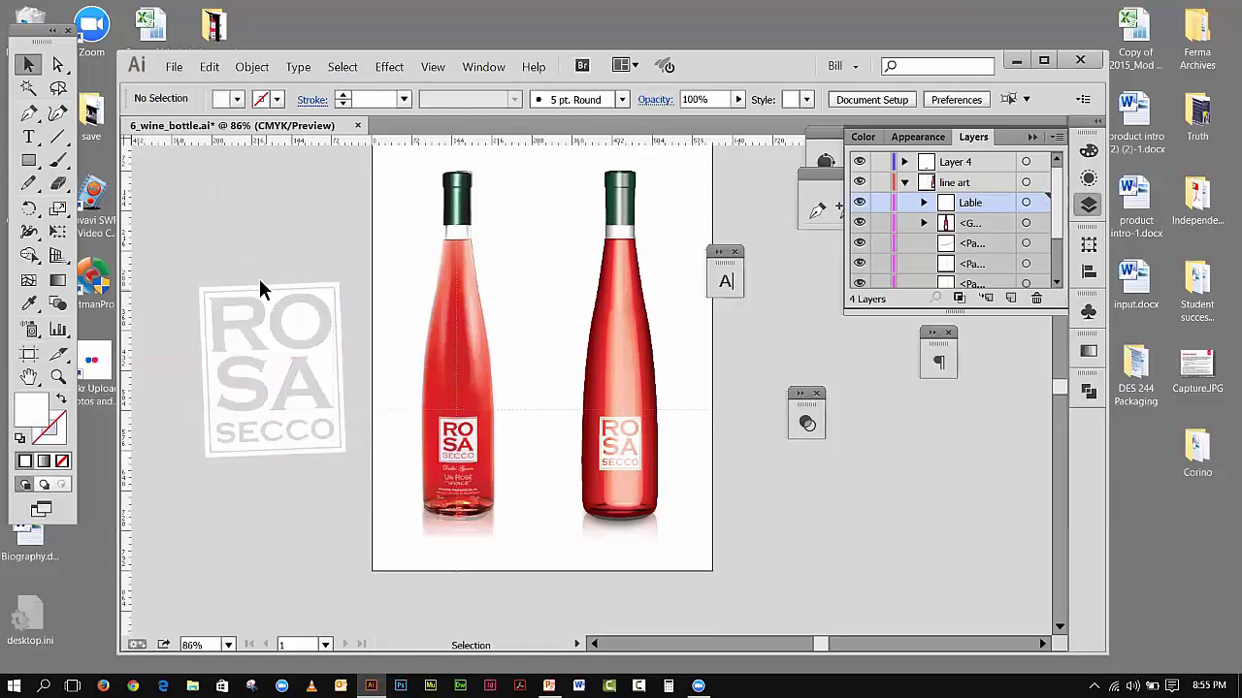
left_click(207, 68)
left_click(243, 85)
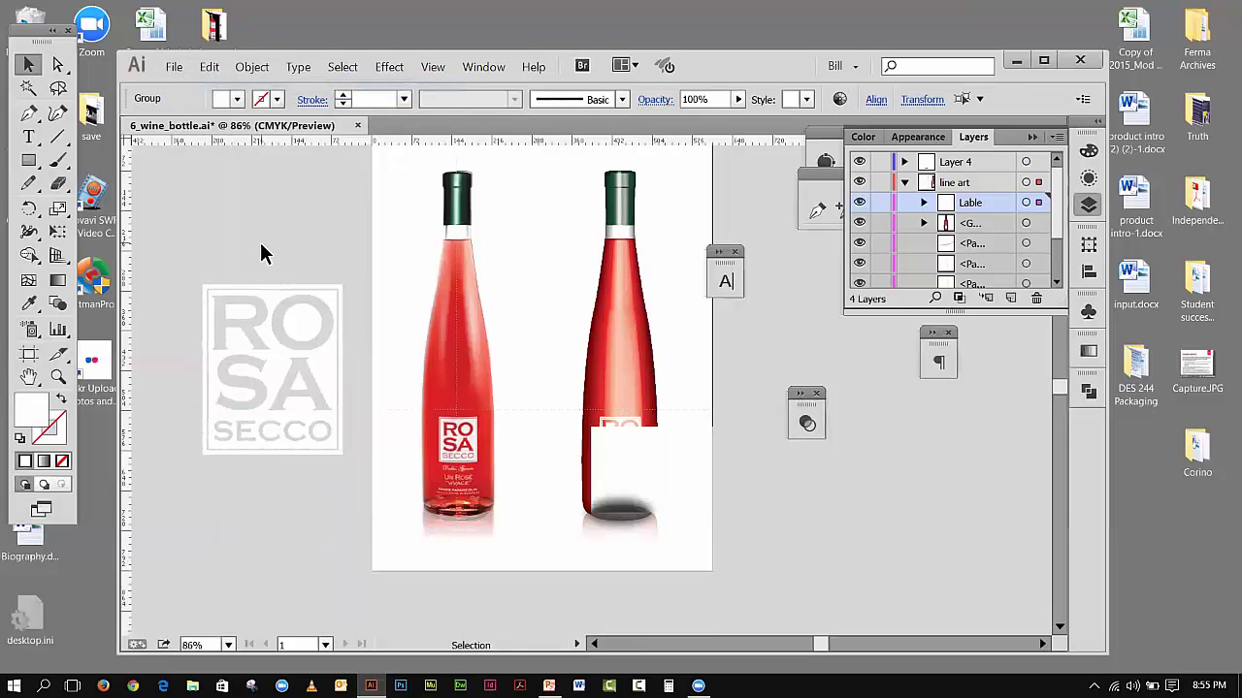
left_click(271, 286)
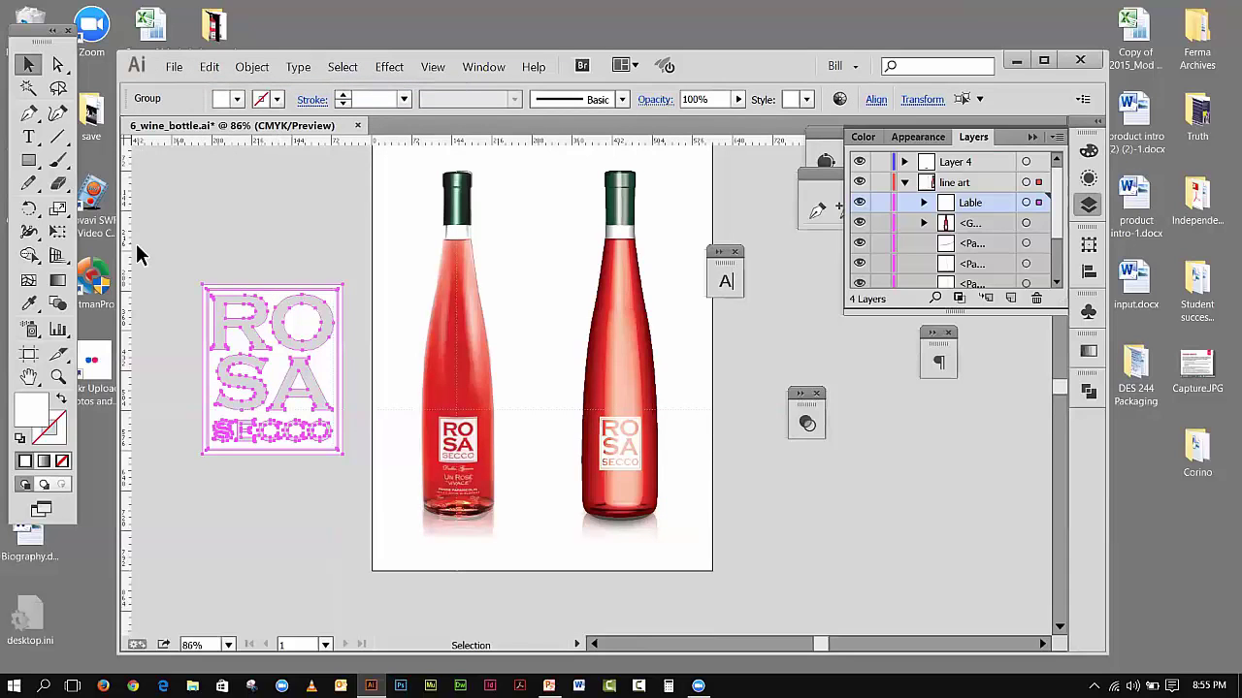
left_click(64, 232)
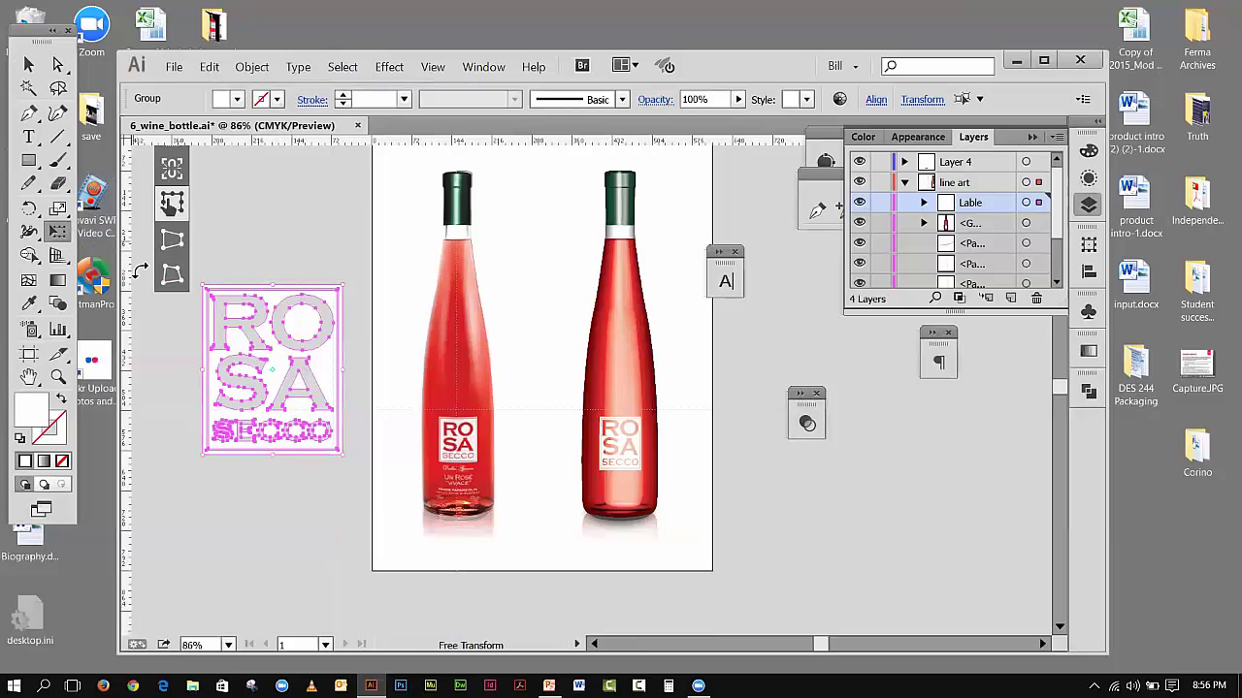
- Free-distort the ROSA SECCO label by dragging its top-left and bottom-left corners, then deselect
left_click(172, 277)
left_click_drag(204, 286, 233, 251)
left_click_drag(206, 452, 234, 487)
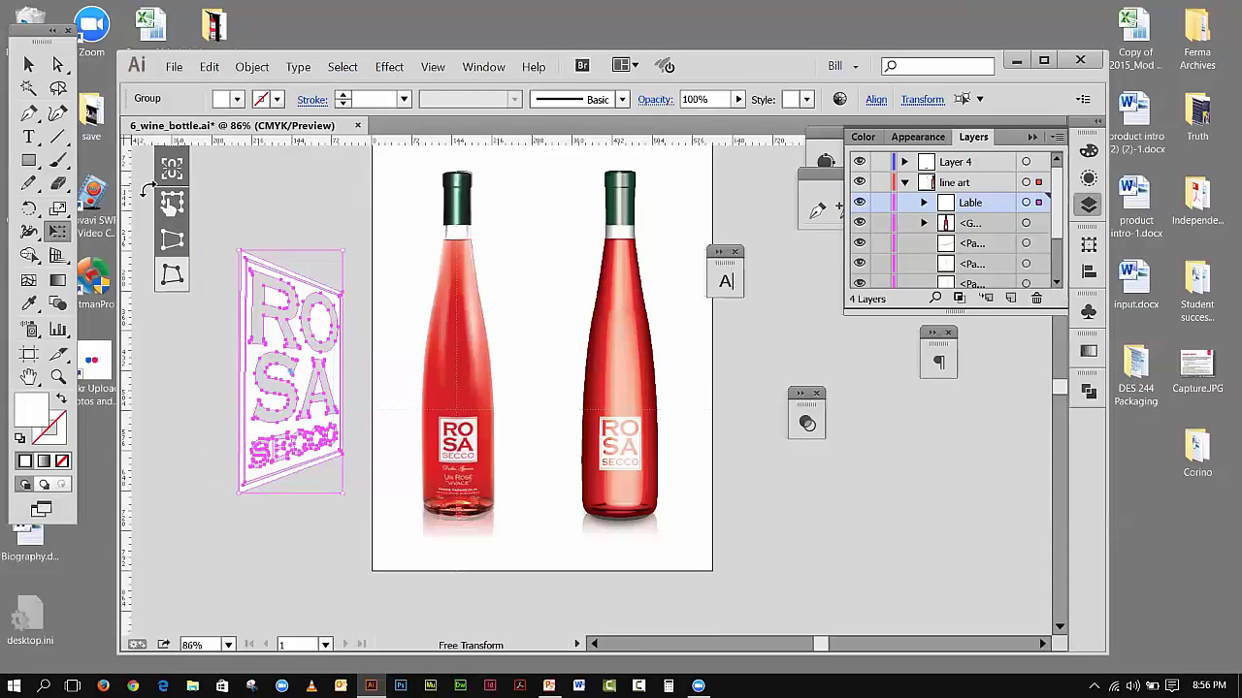
left_click(28, 64)
left_click(293, 173)
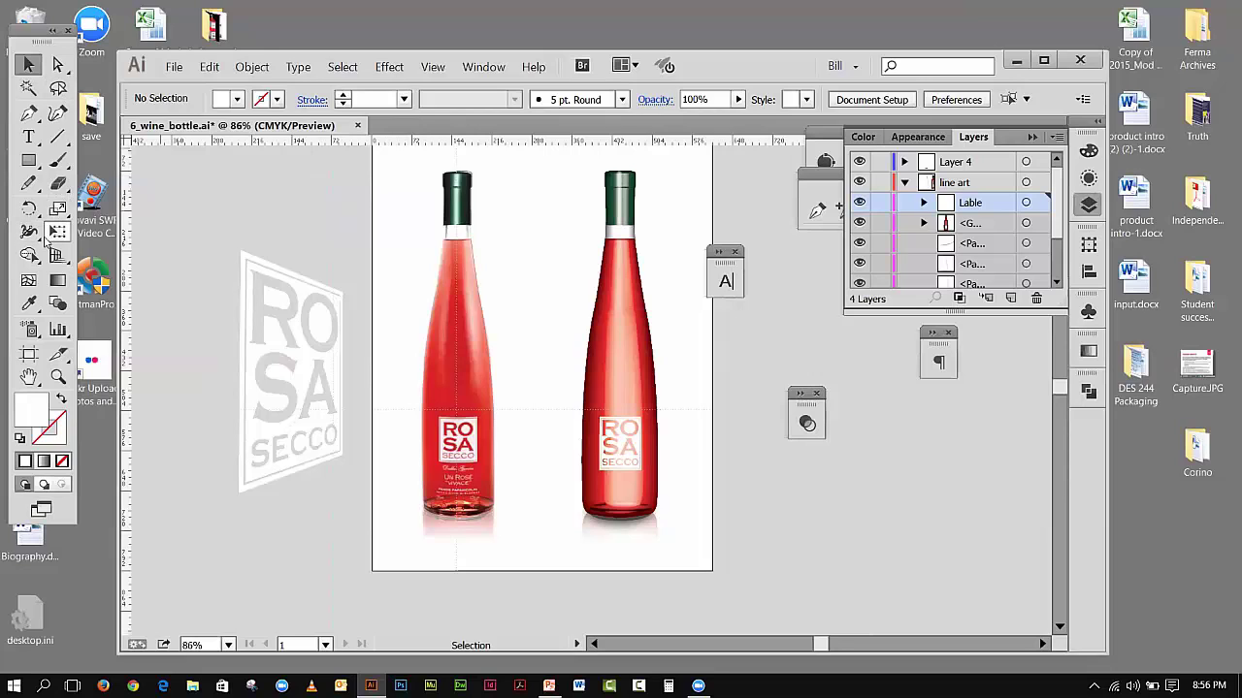
- Push the label's top-left corner further, then undo the overdone distortion and deselect
left_click(279, 283)
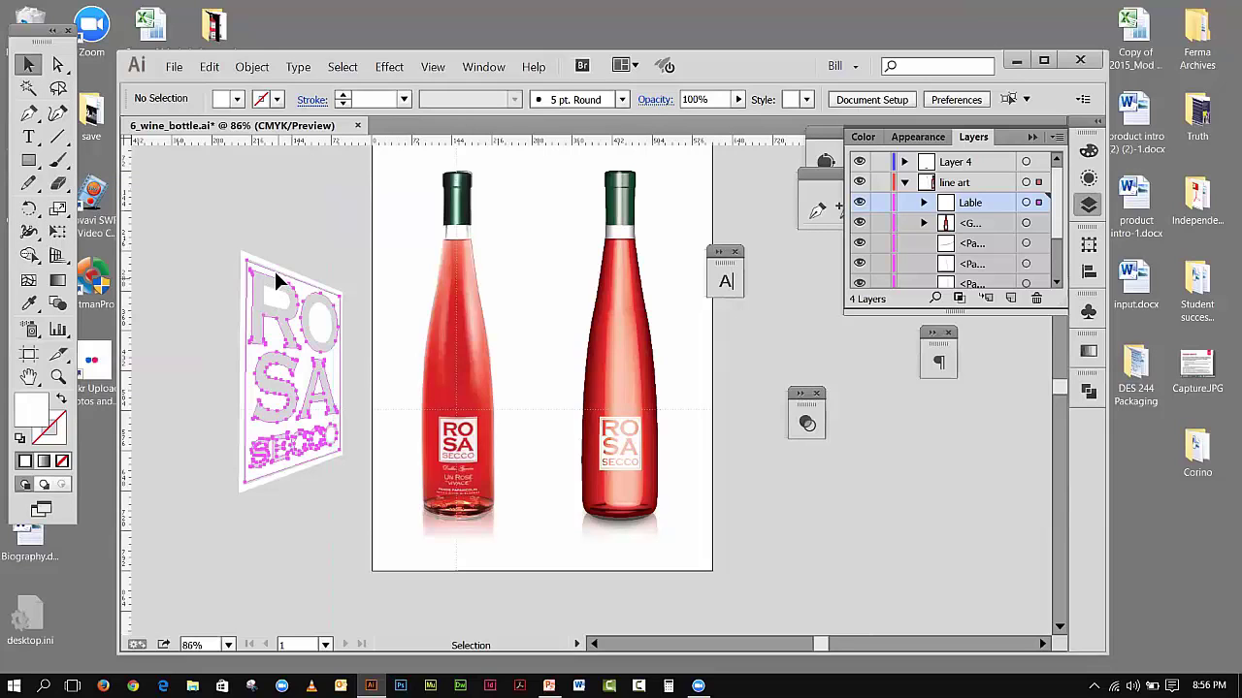
left_click(59, 231)
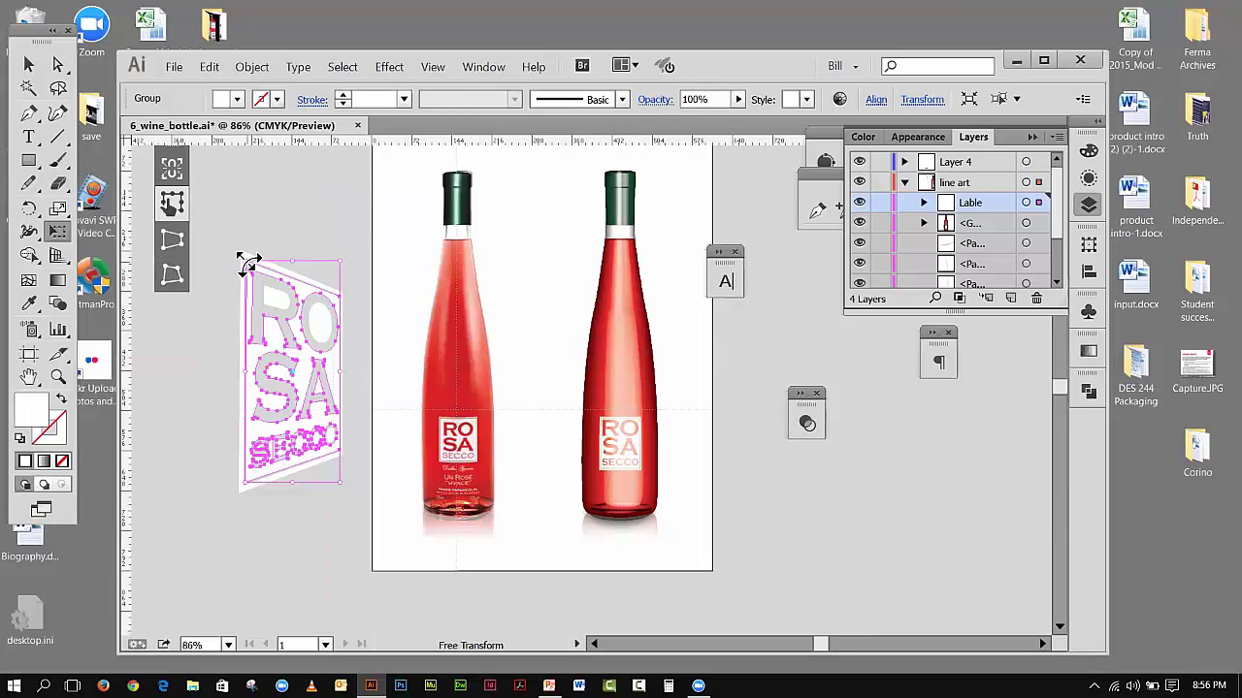
left_click_drag(244, 262, 236, 231)
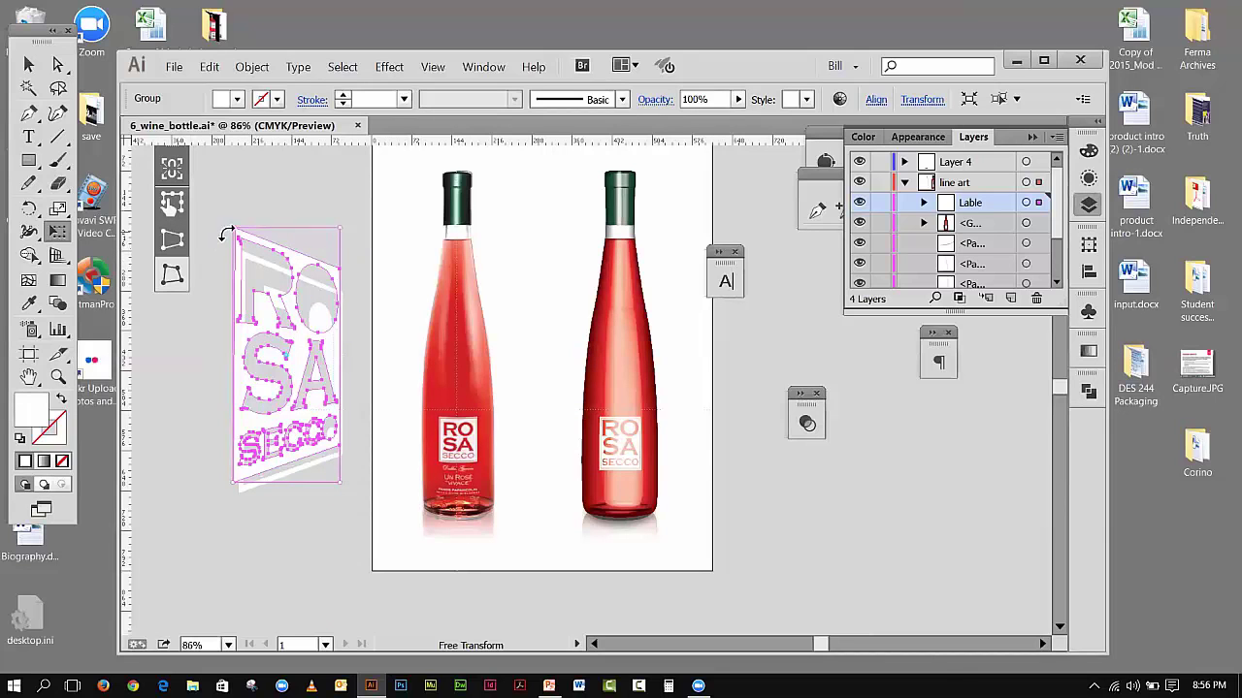
left_click_drag(252, 244, 260, 215)
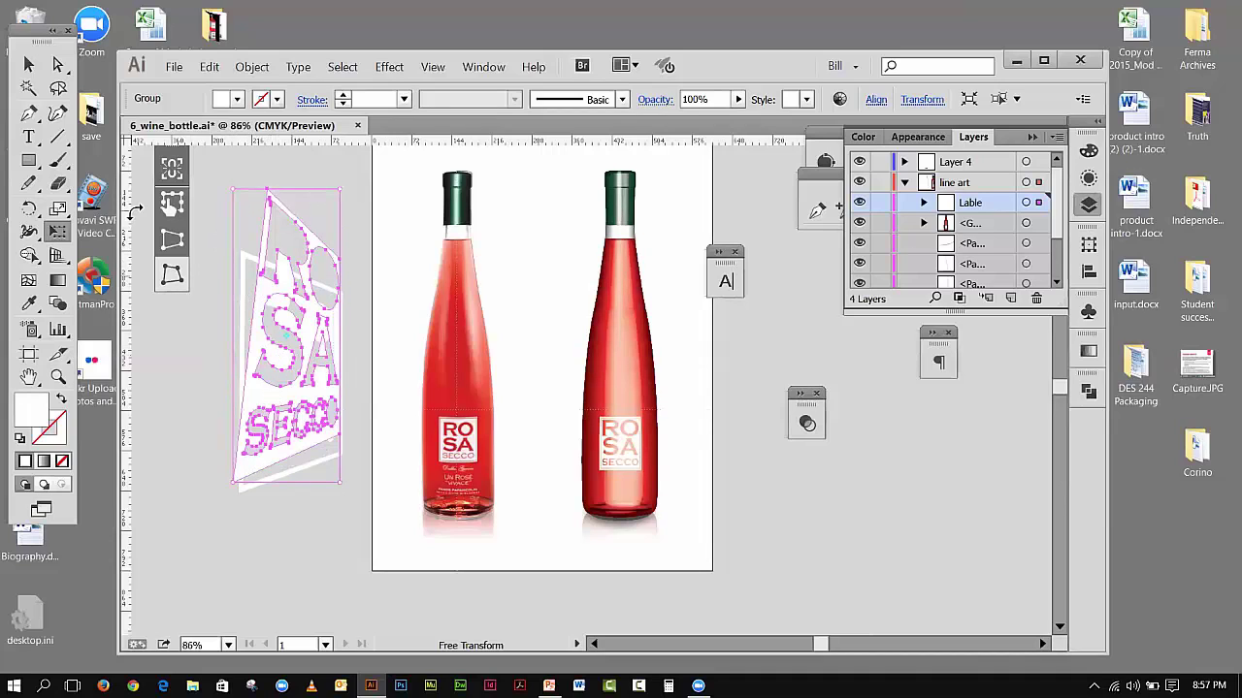
left_click(27, 65)
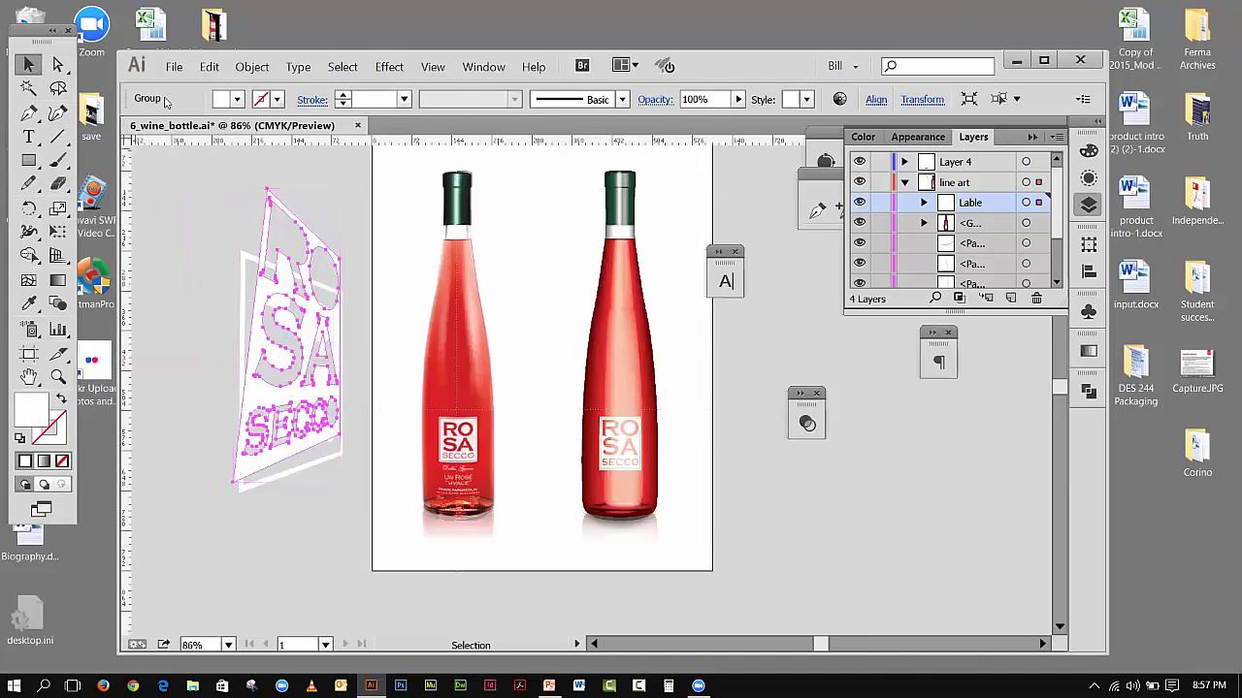
left_click(165, 181)
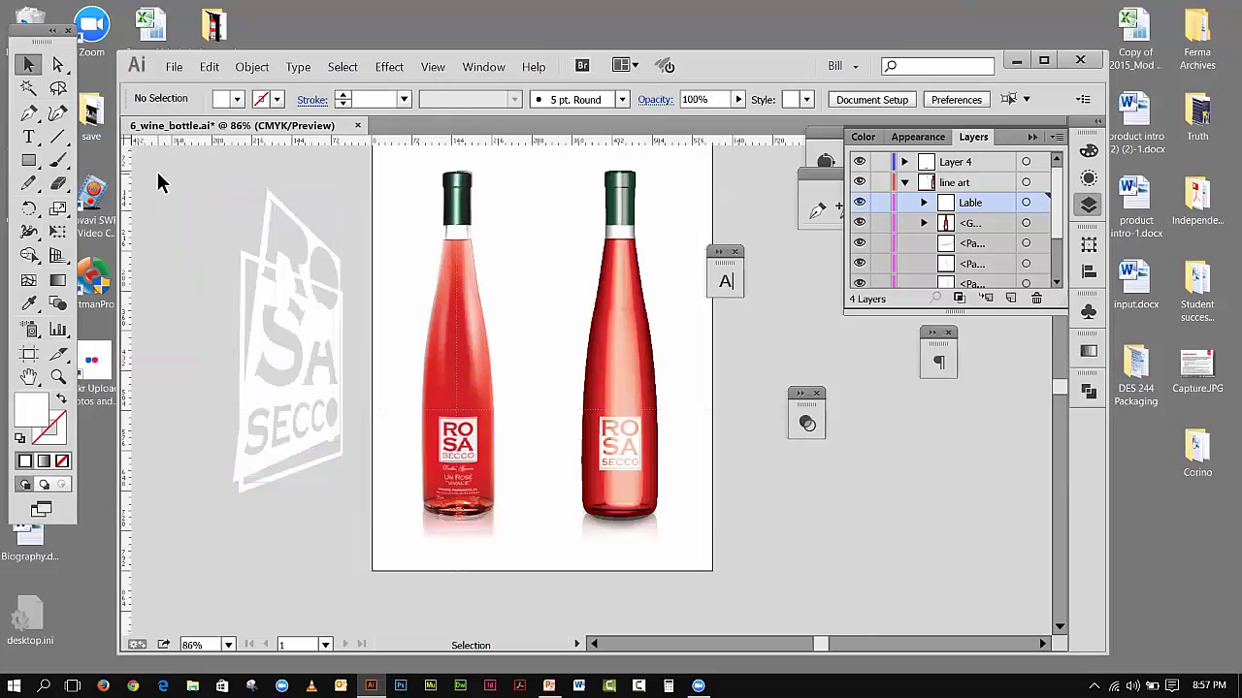
key("ctrl+z")
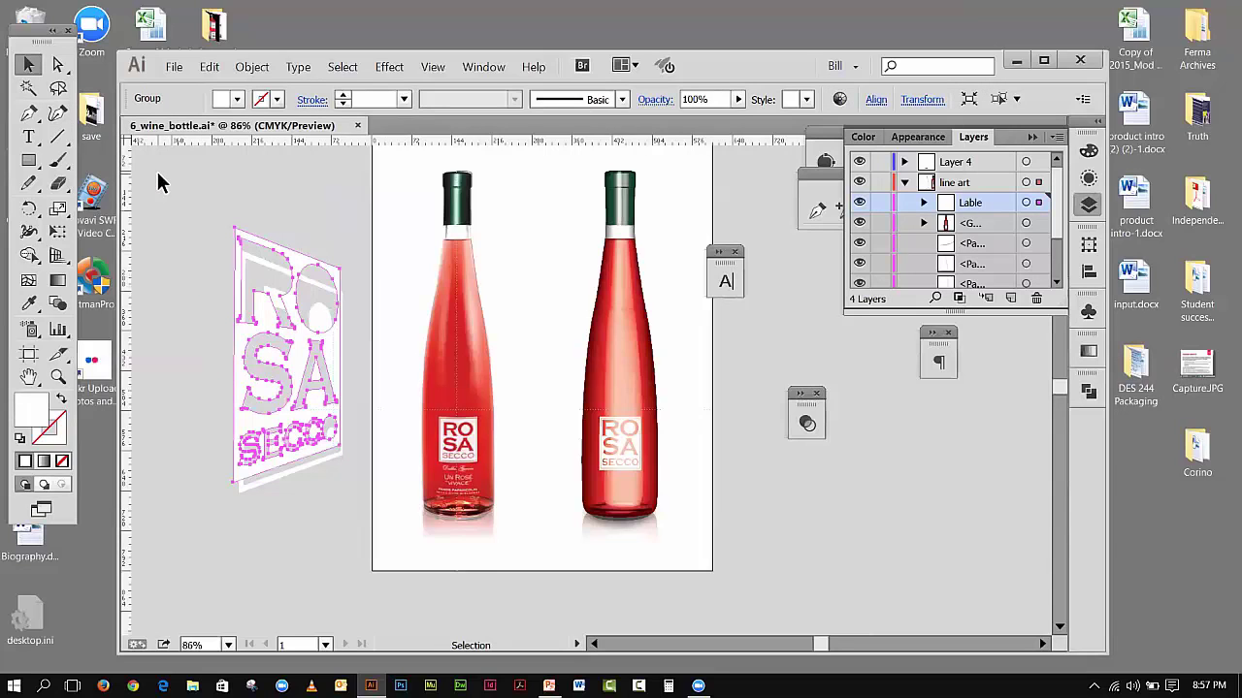
key("ctrl+z")
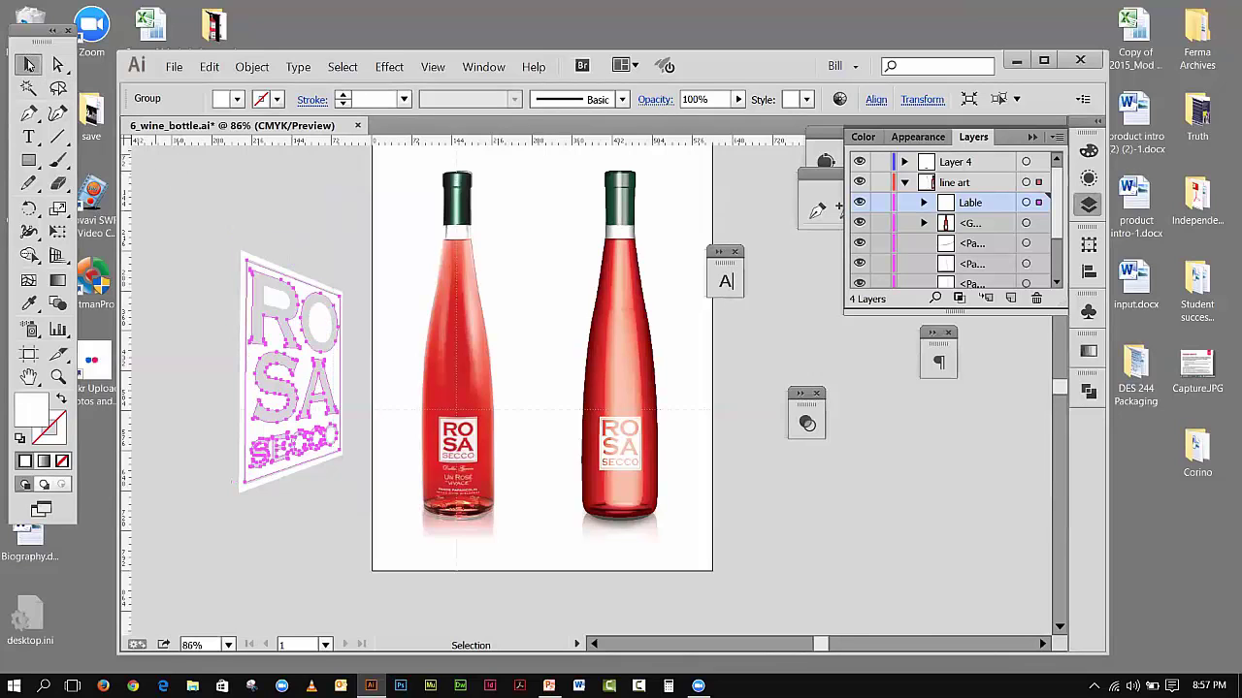
left_click(250, 217)
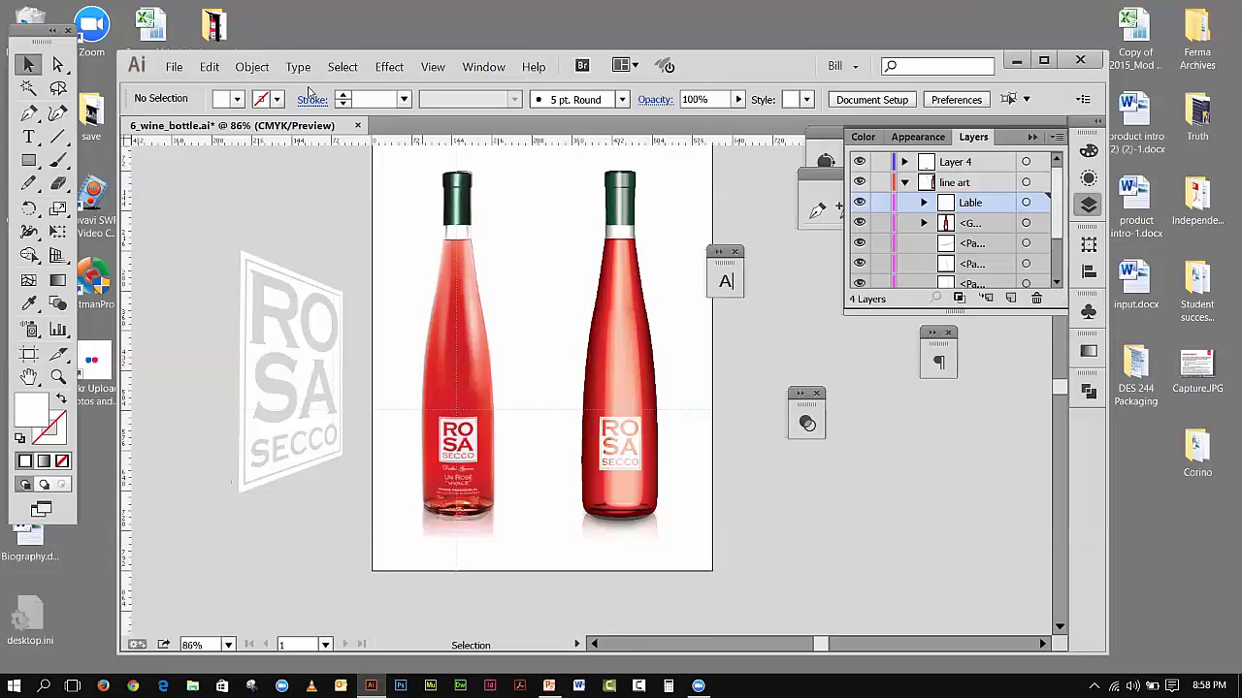
- Browse Object > Image Trace without choosing, then move the Illustrator window slightly left
left_click(258, 68)
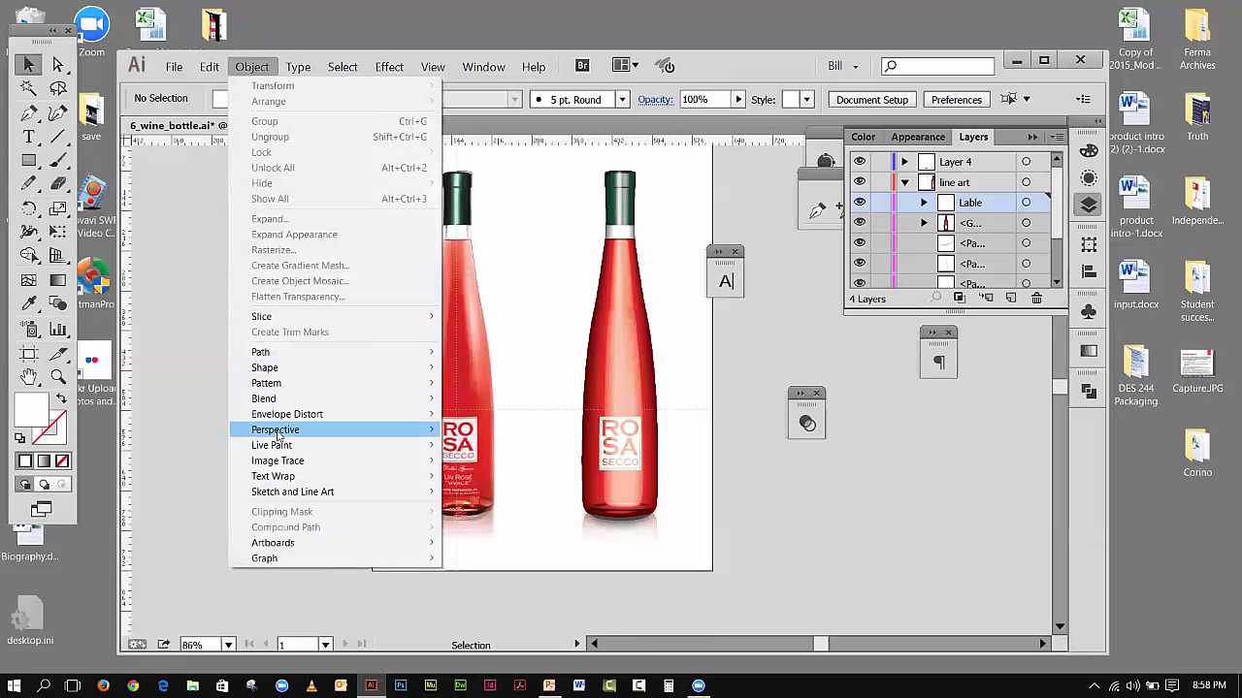
mouse_move(286, 464)
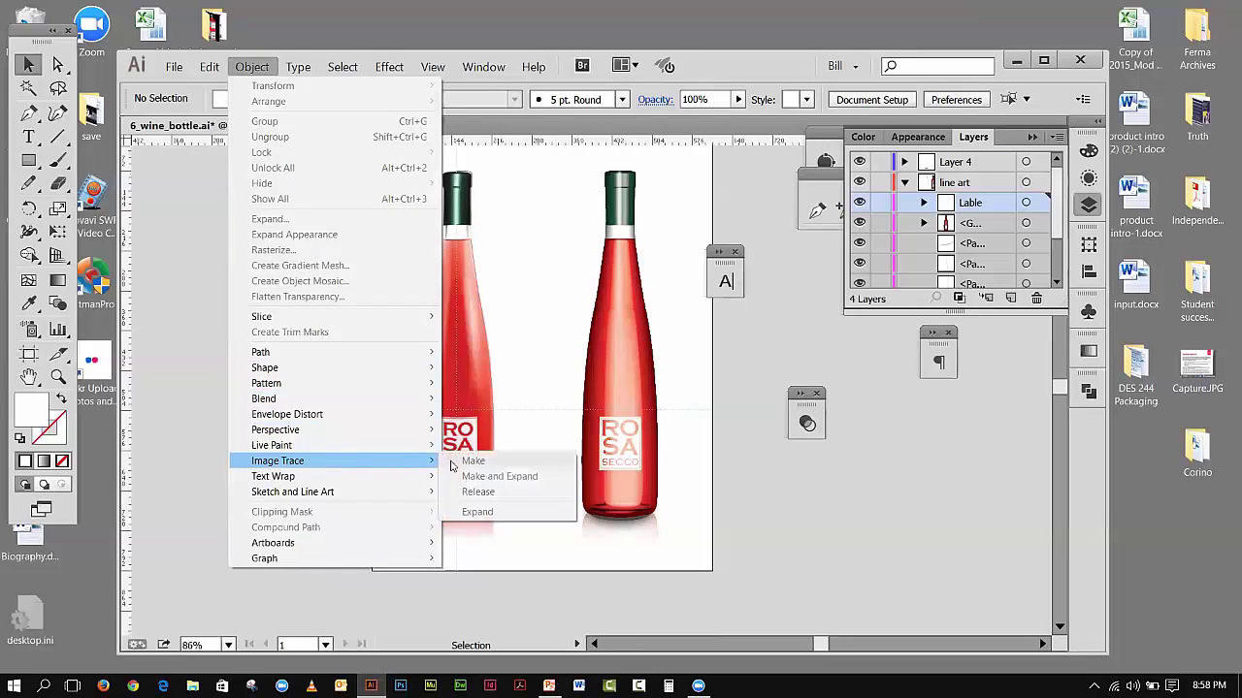
left_click(828, 479)
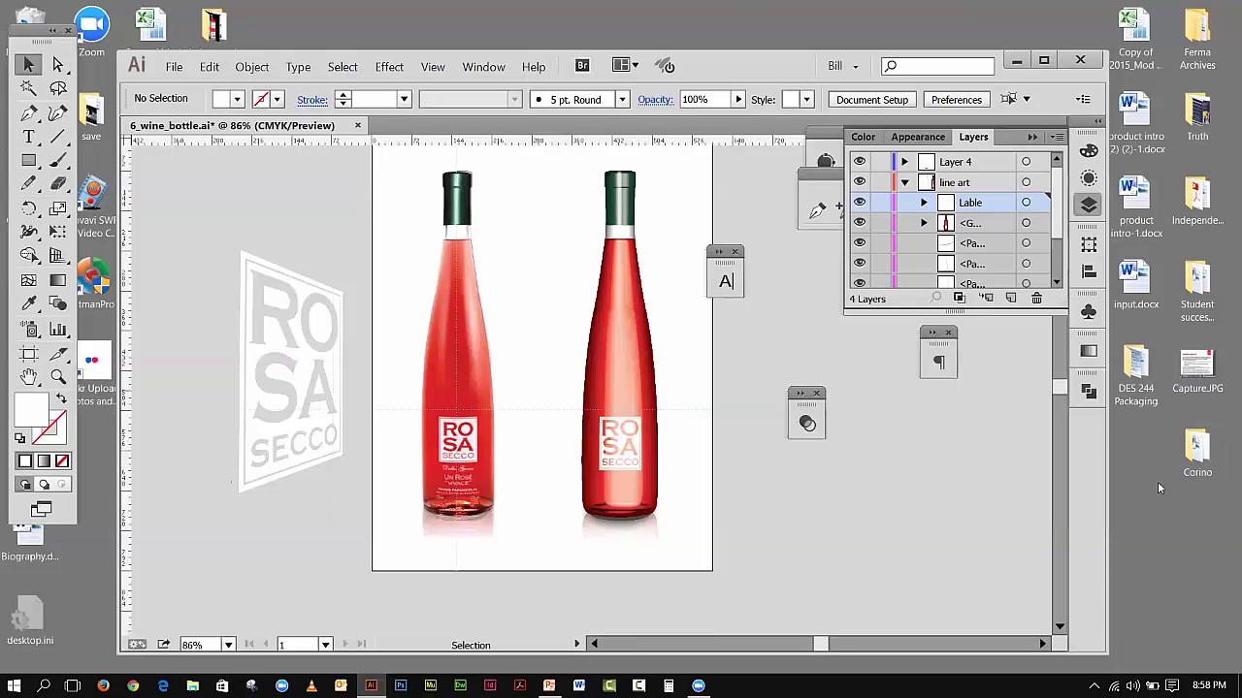
left_click_drag(743, 61, 658, 57)
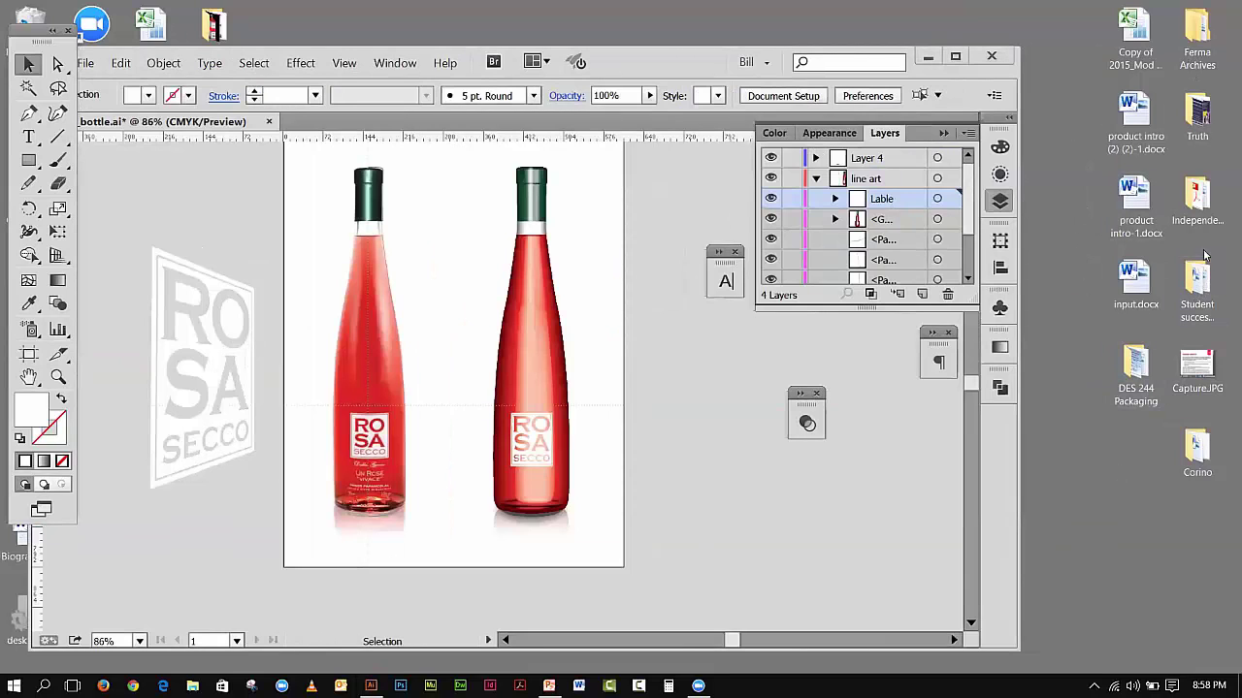
- Drag end.JPG from the Truth folder into the bottle document, then close the folder window
double_click(1197, 114)
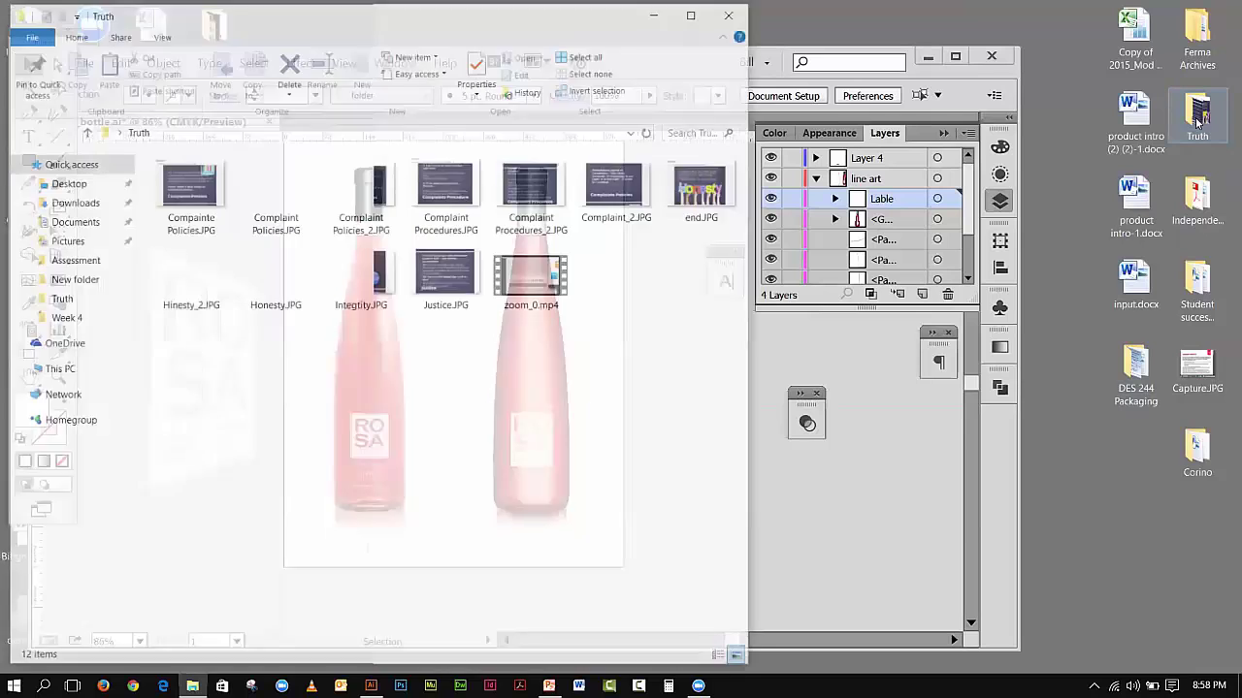
left_click_drag(275, 276, 592, 301)
left_click(694, 194)
left_click_drag(825, 464, 840, 551)
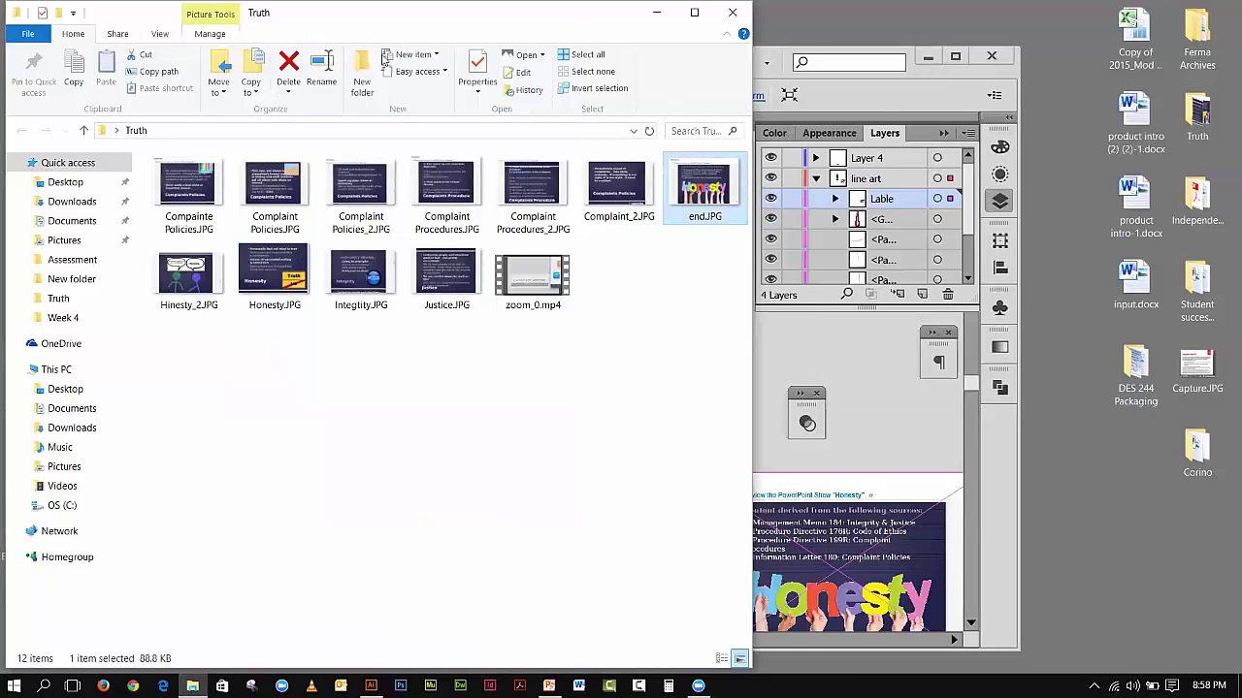
left_click_drag(264, 29, 520, 140)
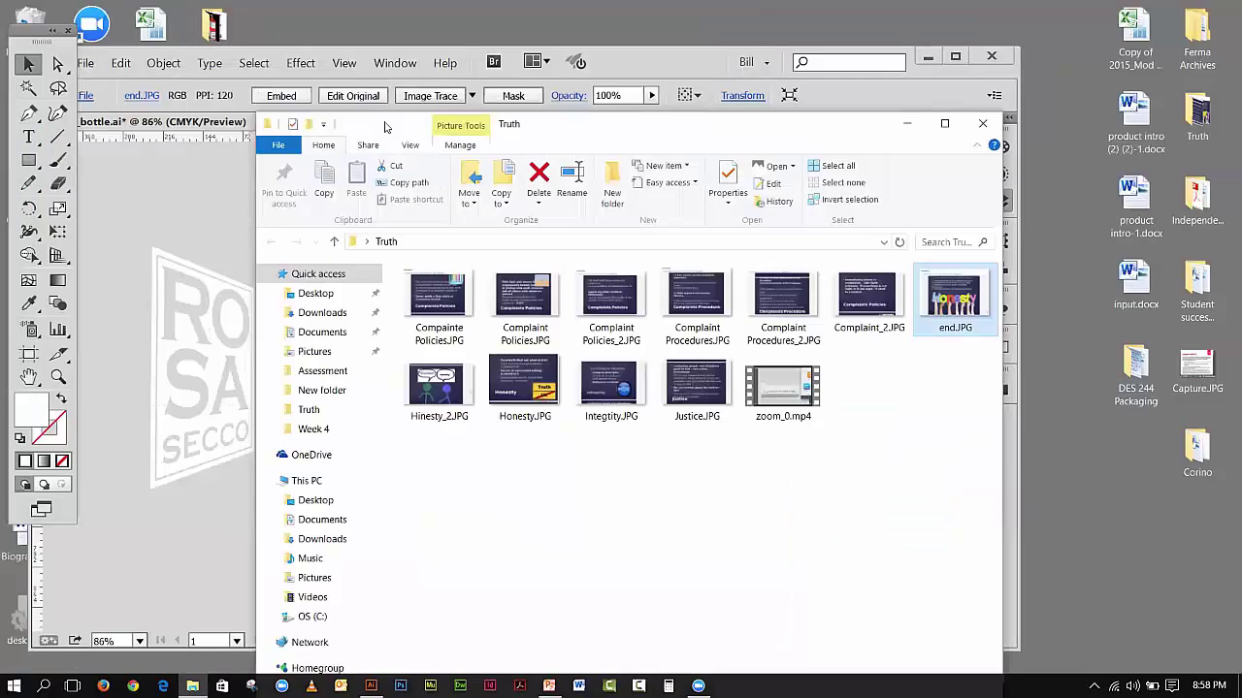
left_click(983, 123)
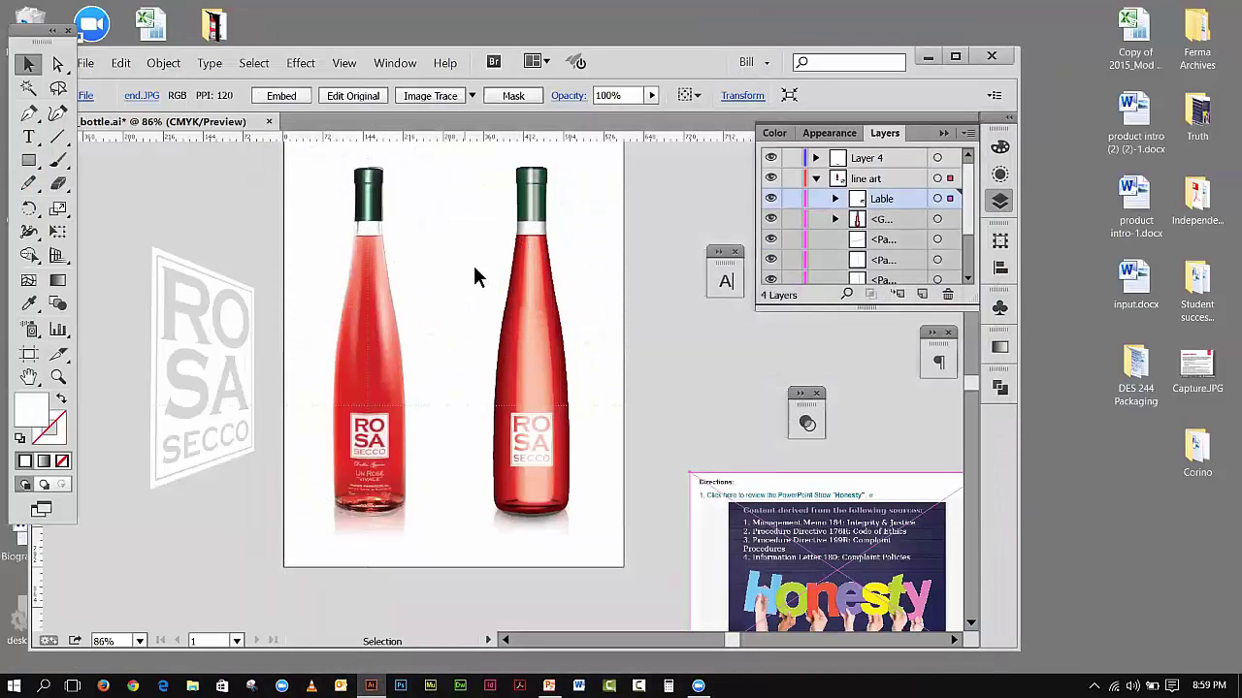
- Move the end.JPG picture over the bottles and apply Object > Image Trace > Make
left_click_drag(821, 533, 480, 285)
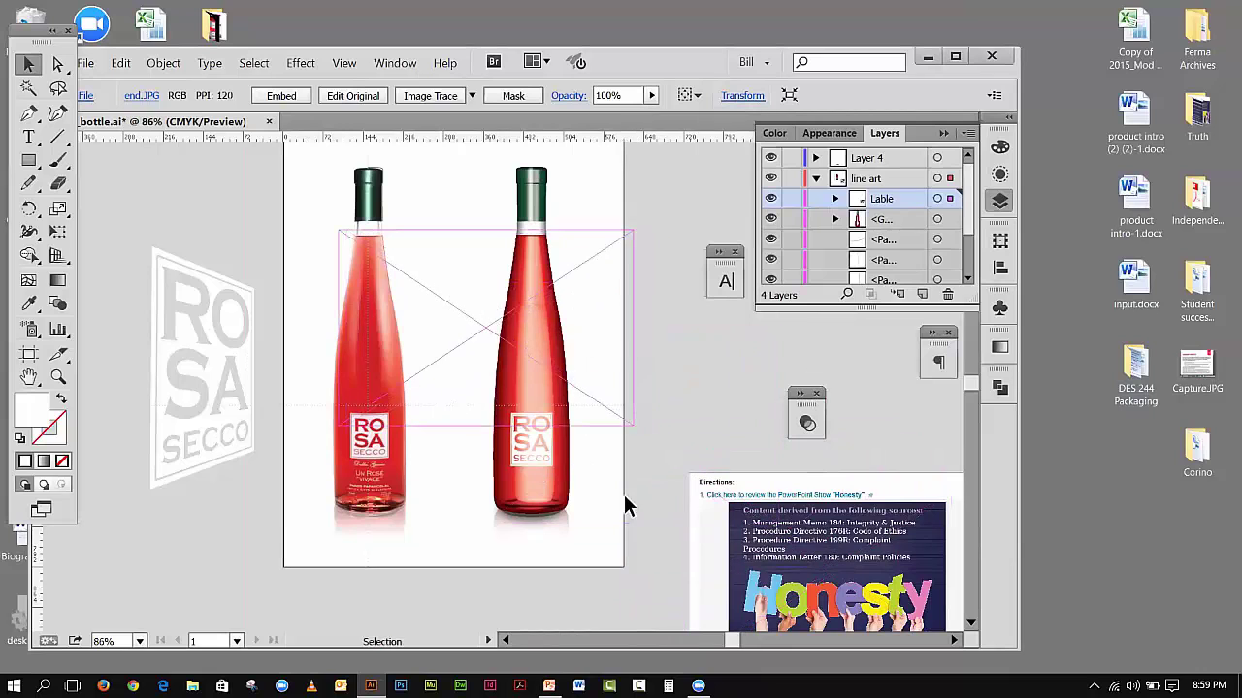
left_click(167, 62)
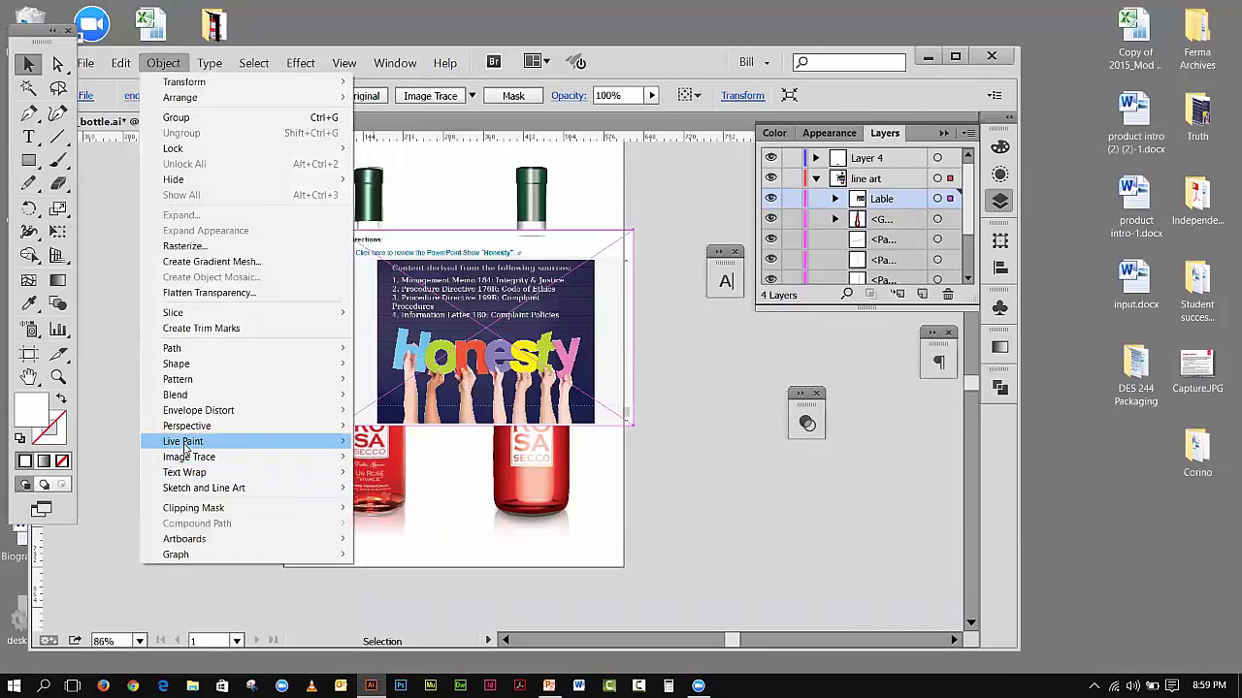
mouse_move(185, 457)
left_click(374, 458)
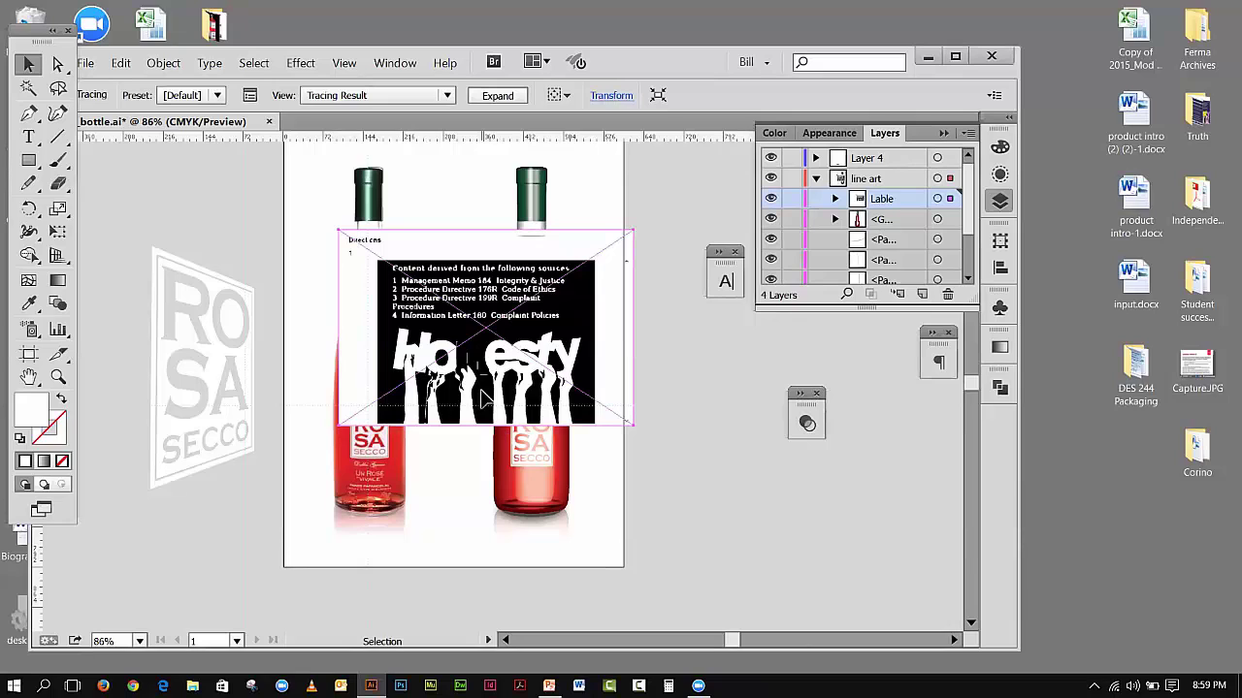
- Set the Image Trace to Color mode with 30 colours, Noise 1 px and Paths about 73%
left_click(250, 95)
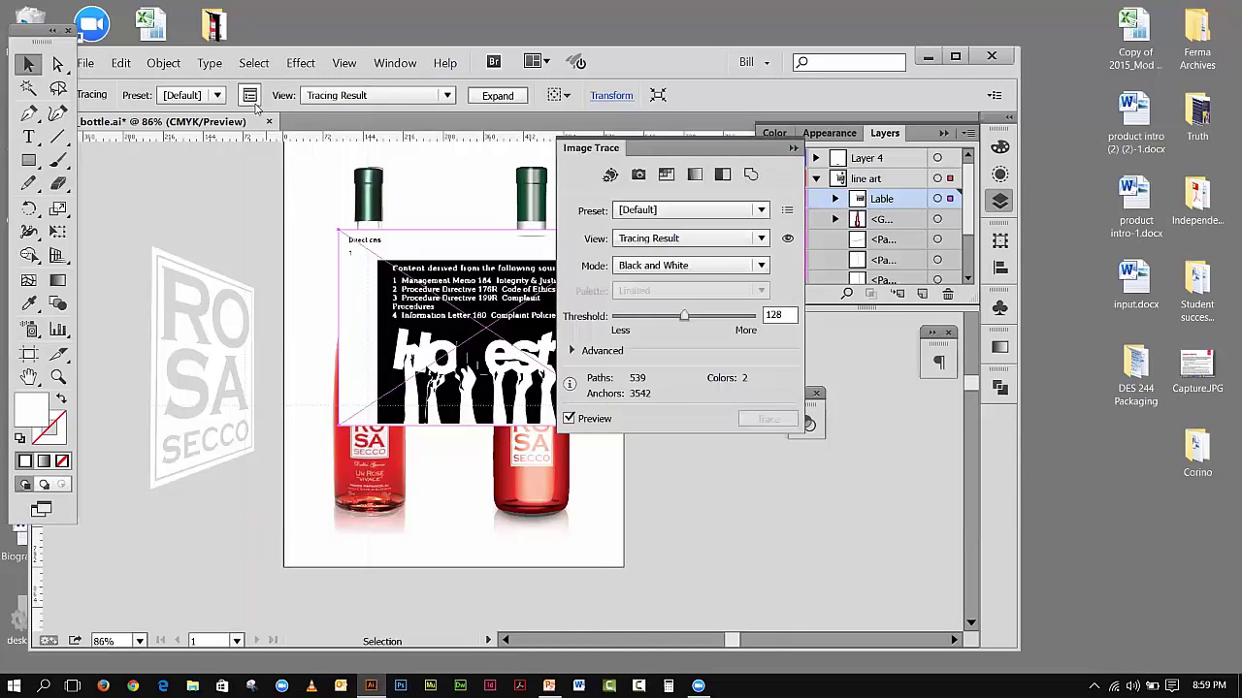
left_click_drag(574, 146, 662, 274)
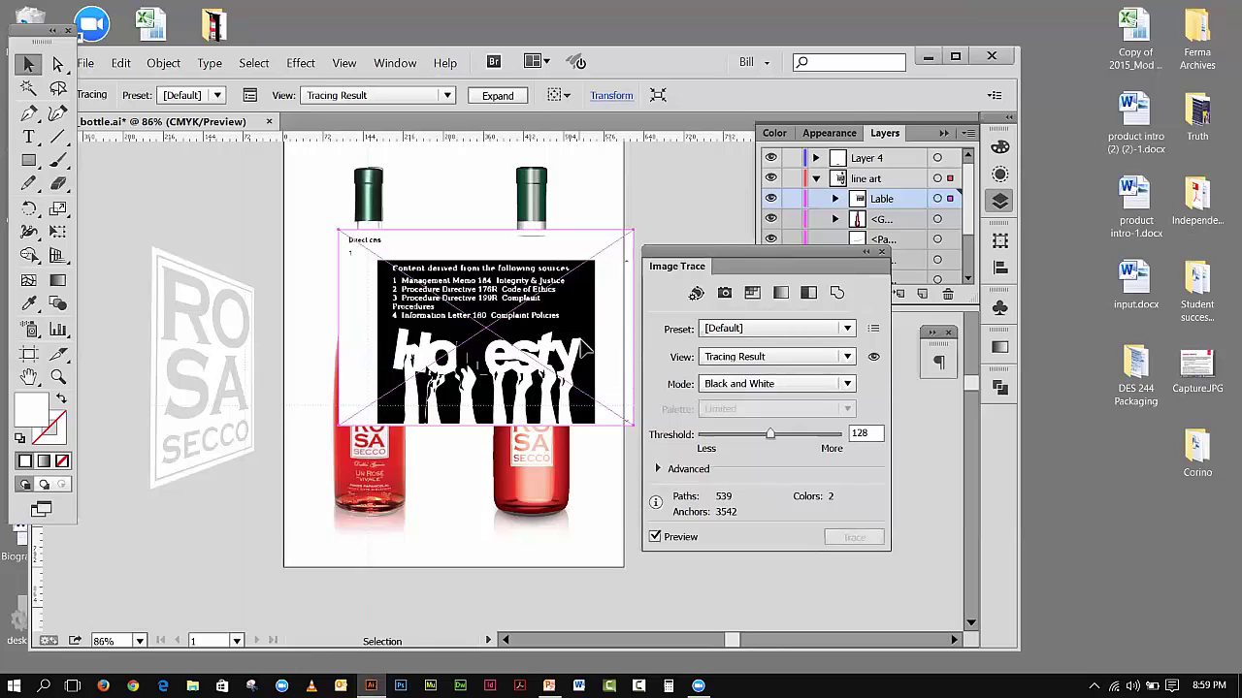
left_click(739, 384)
left_click(740, 406)
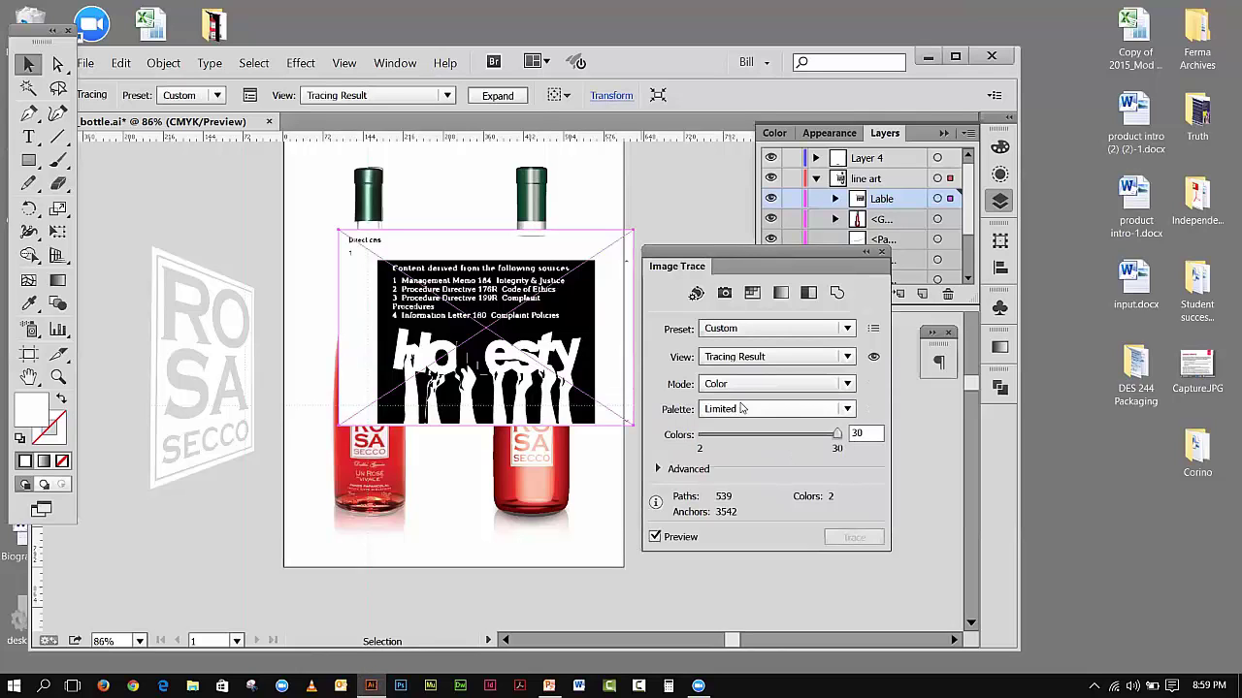
left_click(840, 437)
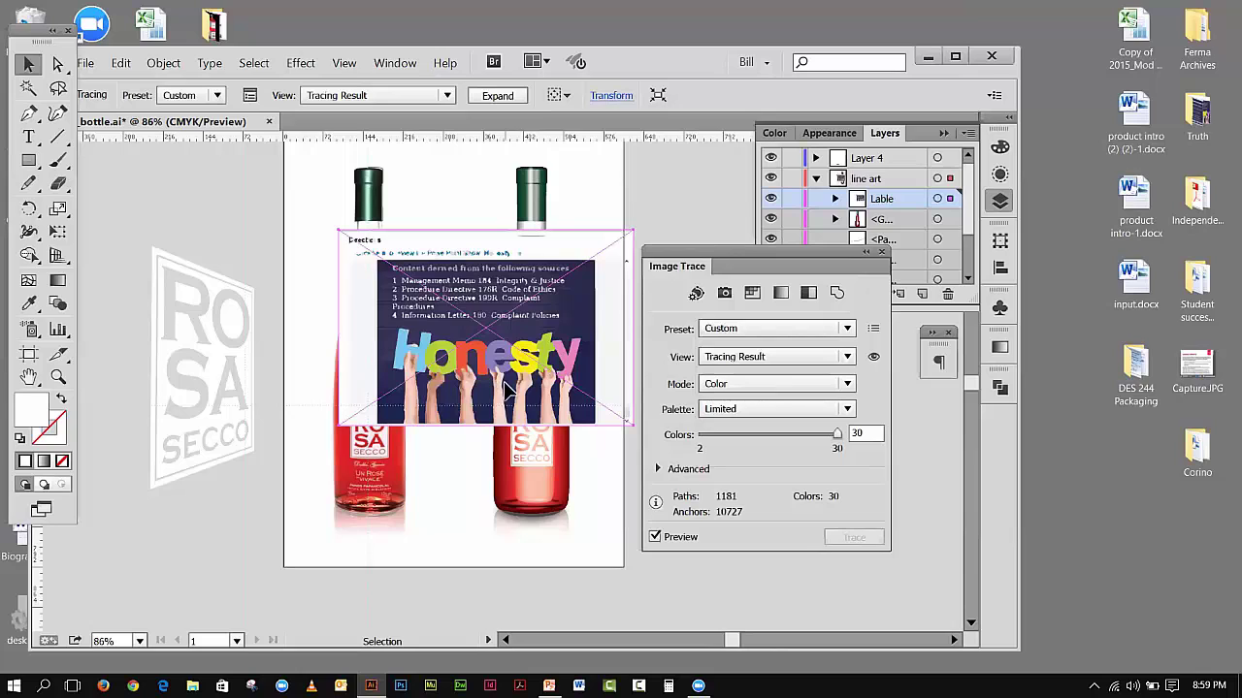
left_click(657, 469)
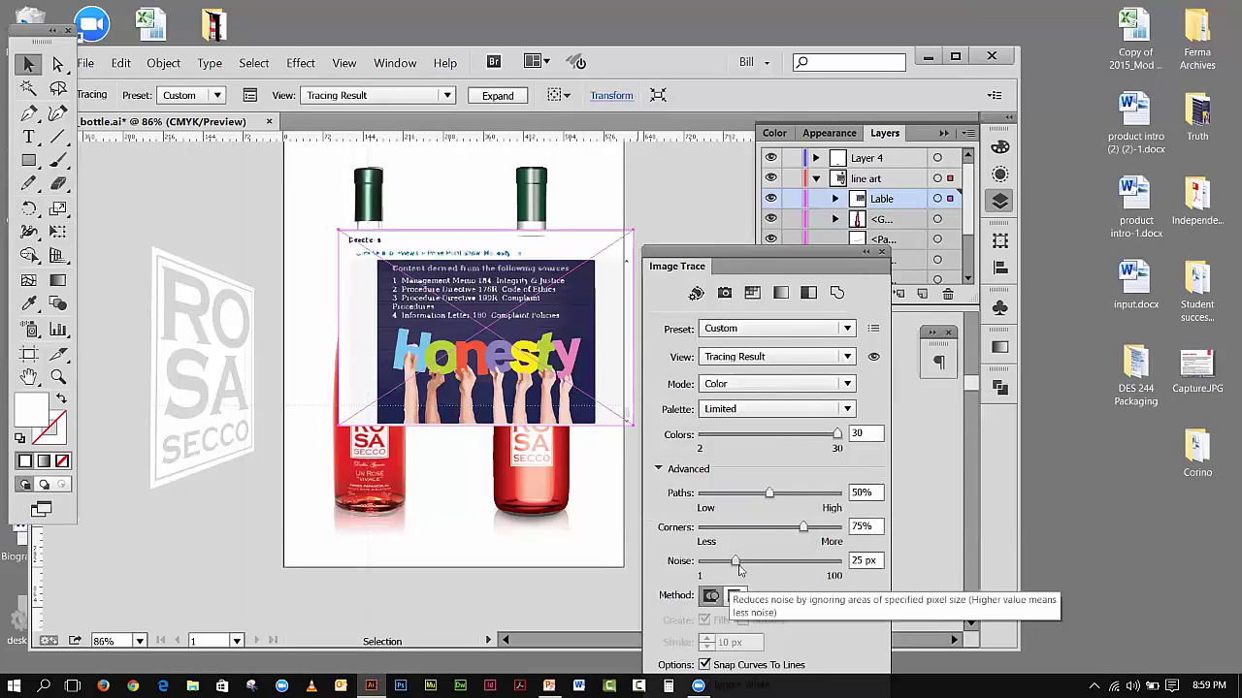
left_click_drag(736, 564, 690, 564)
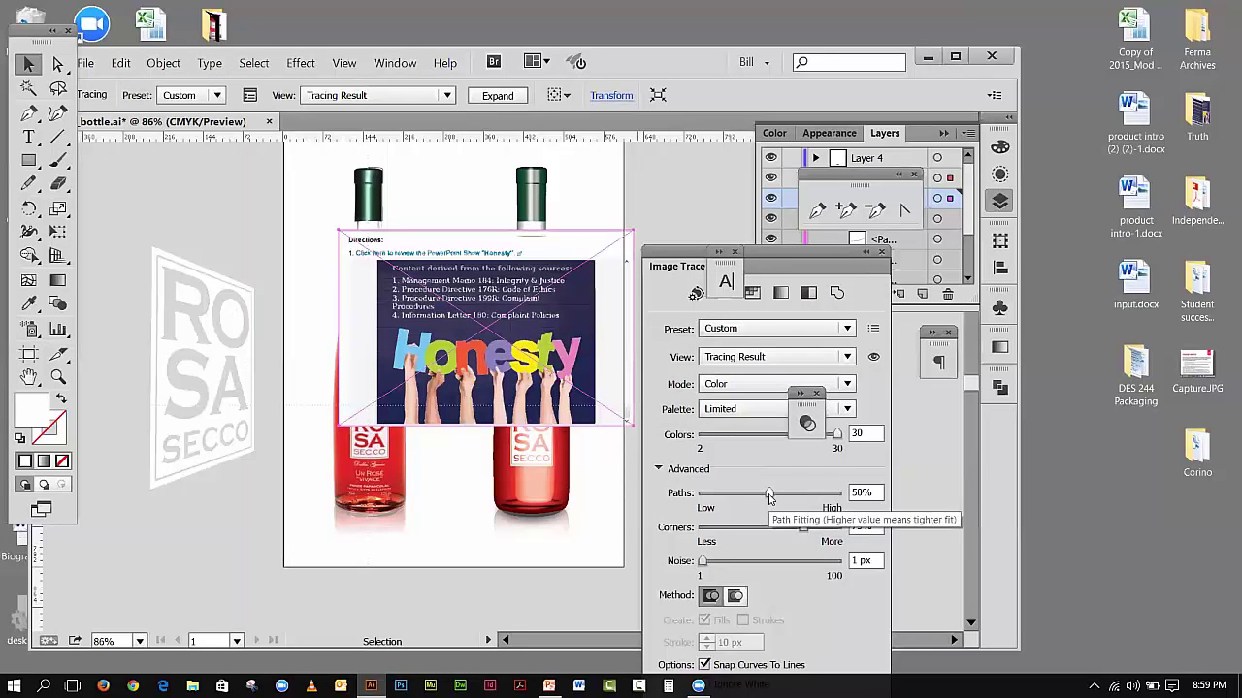
left_click_drag(770, 494, 804, 499)
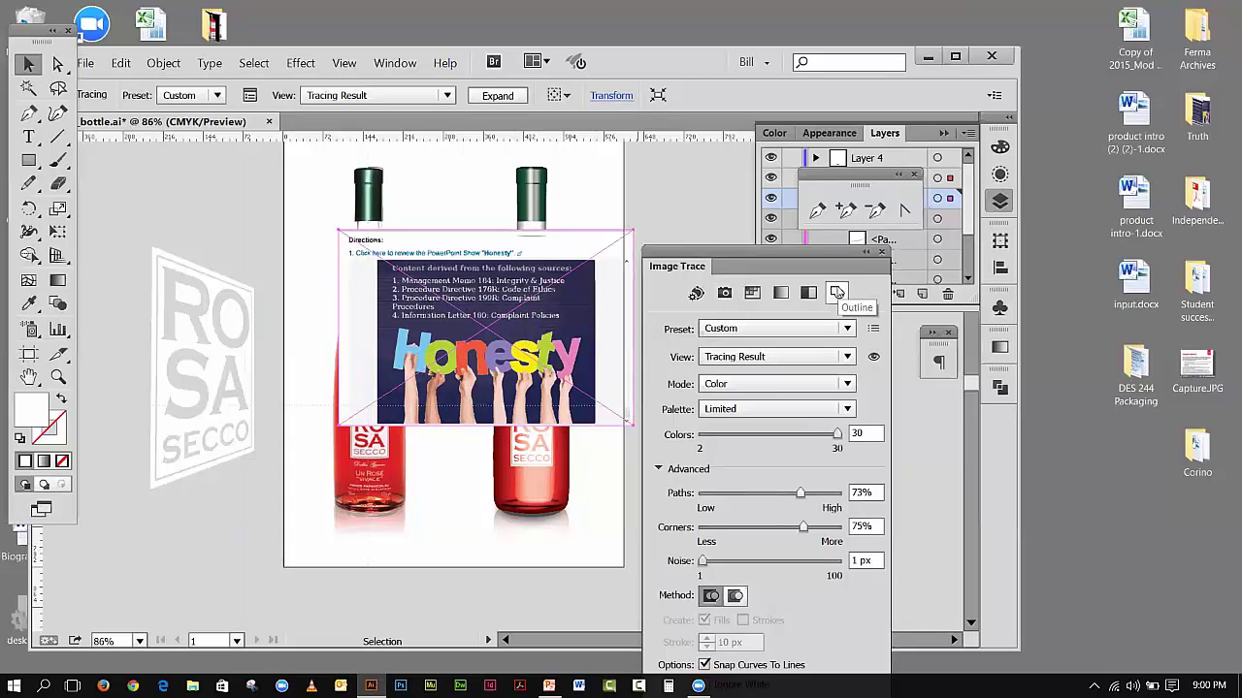
left_click(882, 254)
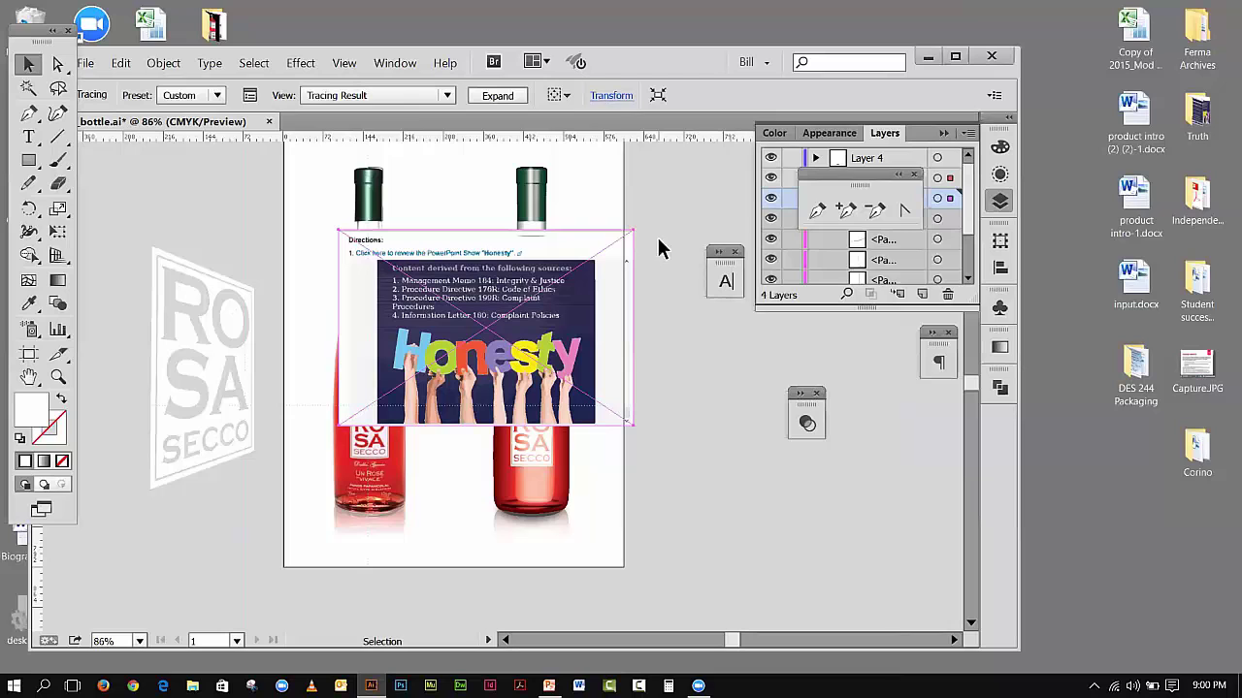
left_click(162, 66)
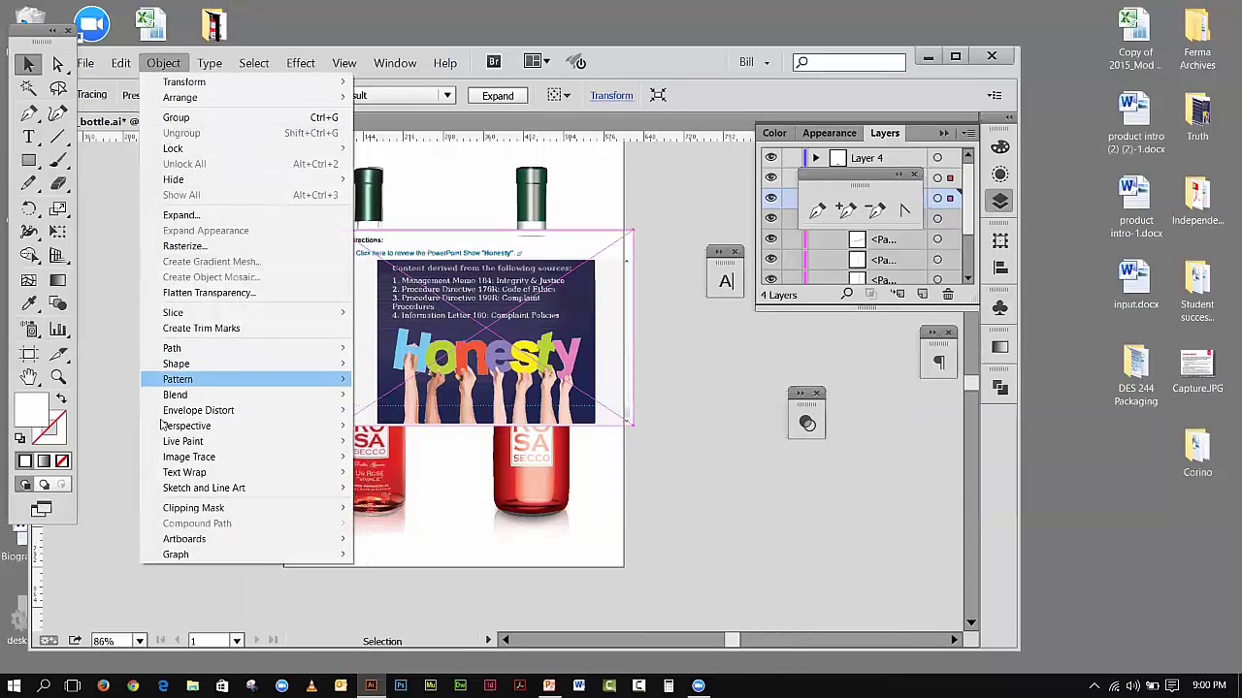
- Expand the Honesty colour trace into paths and drag it to the lower right of the artboard
mouse_move(173, 472)
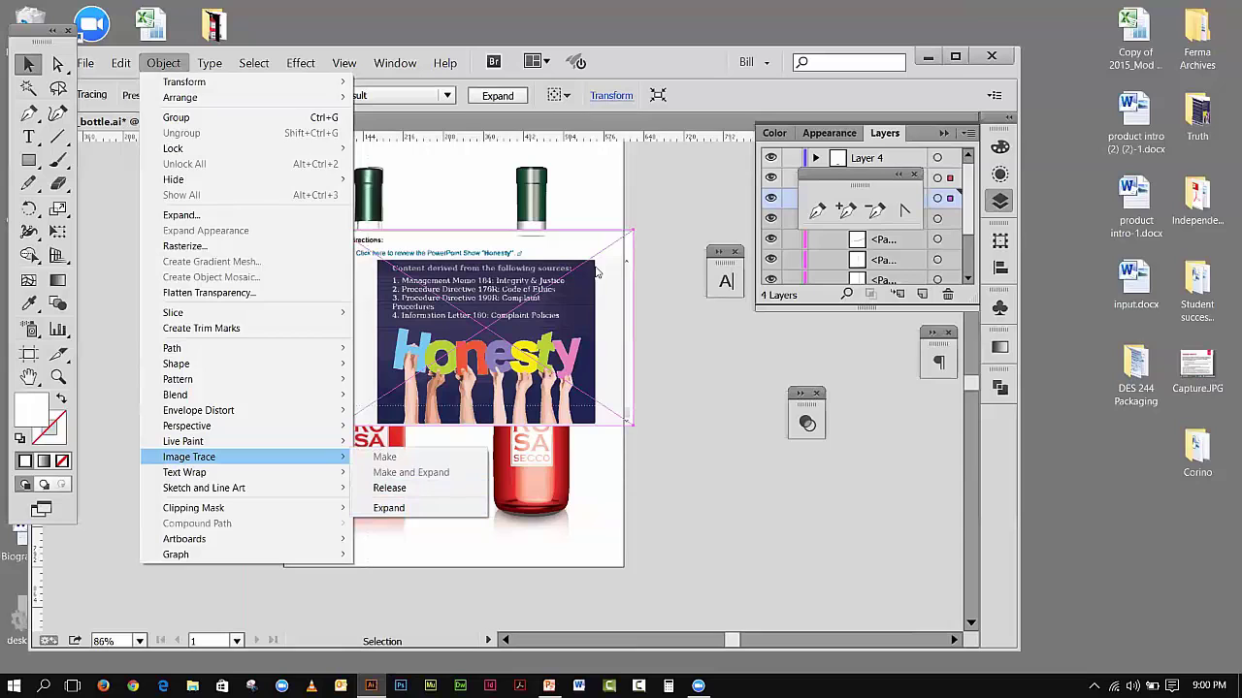
left_click(388, 508)
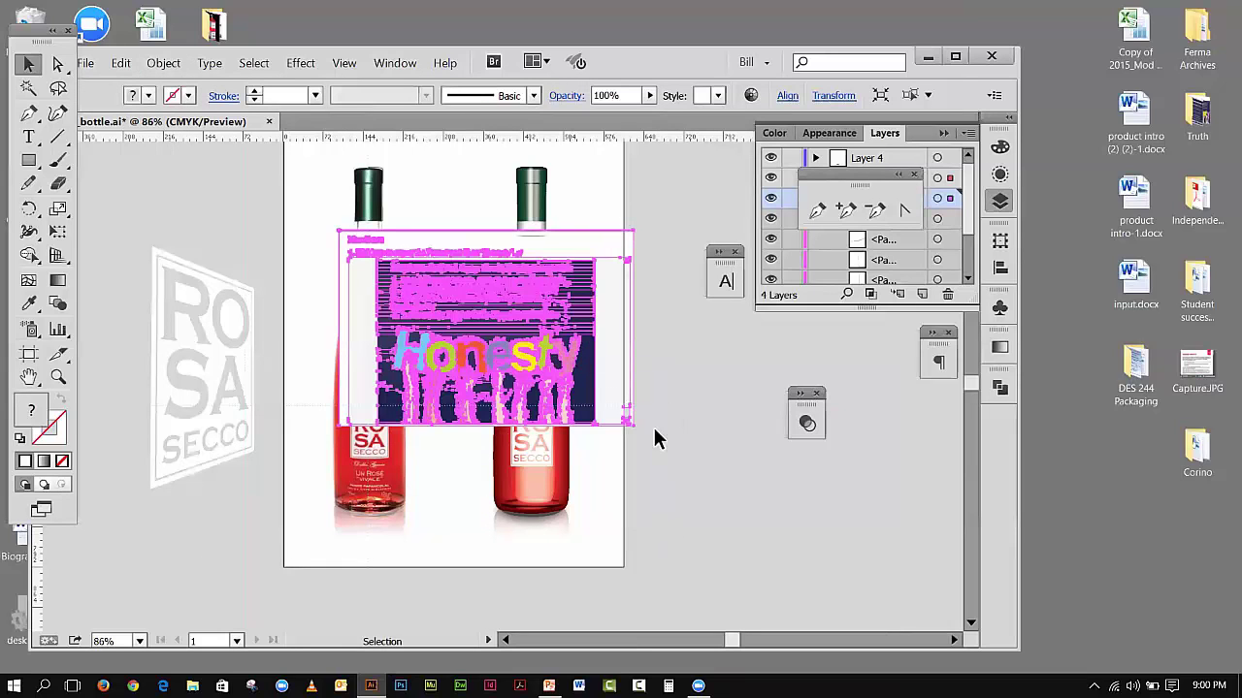
left_click(708, 462)
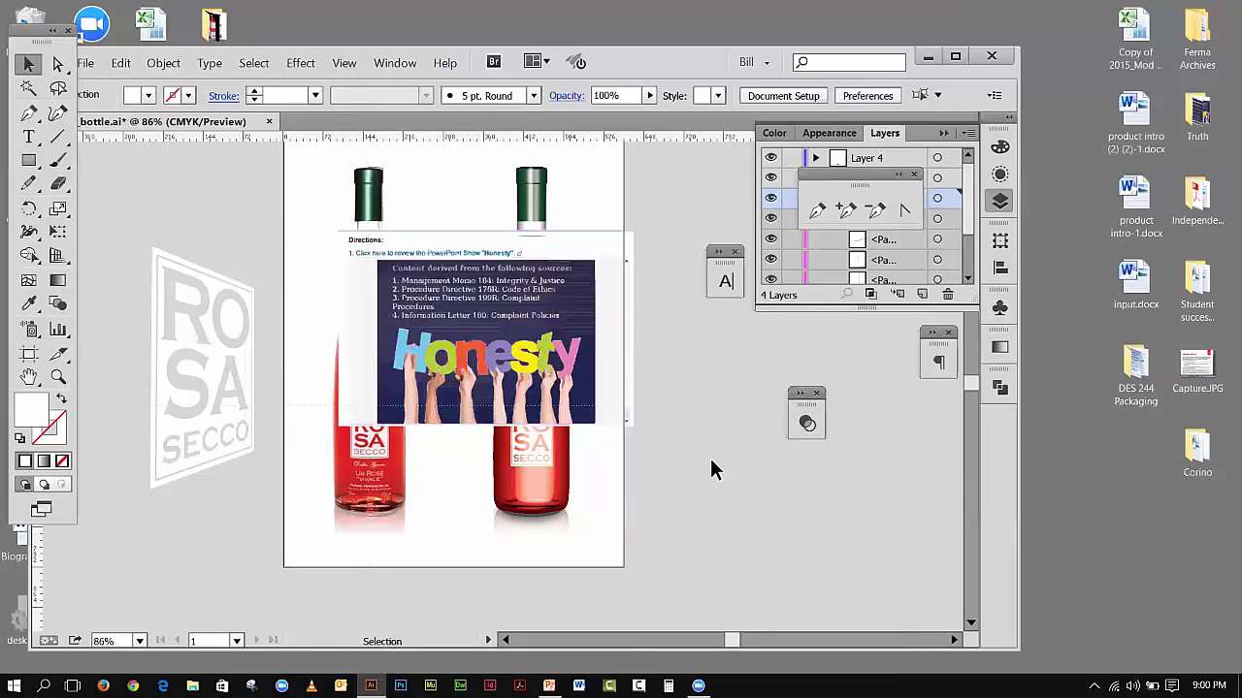
left_click(601, 402)
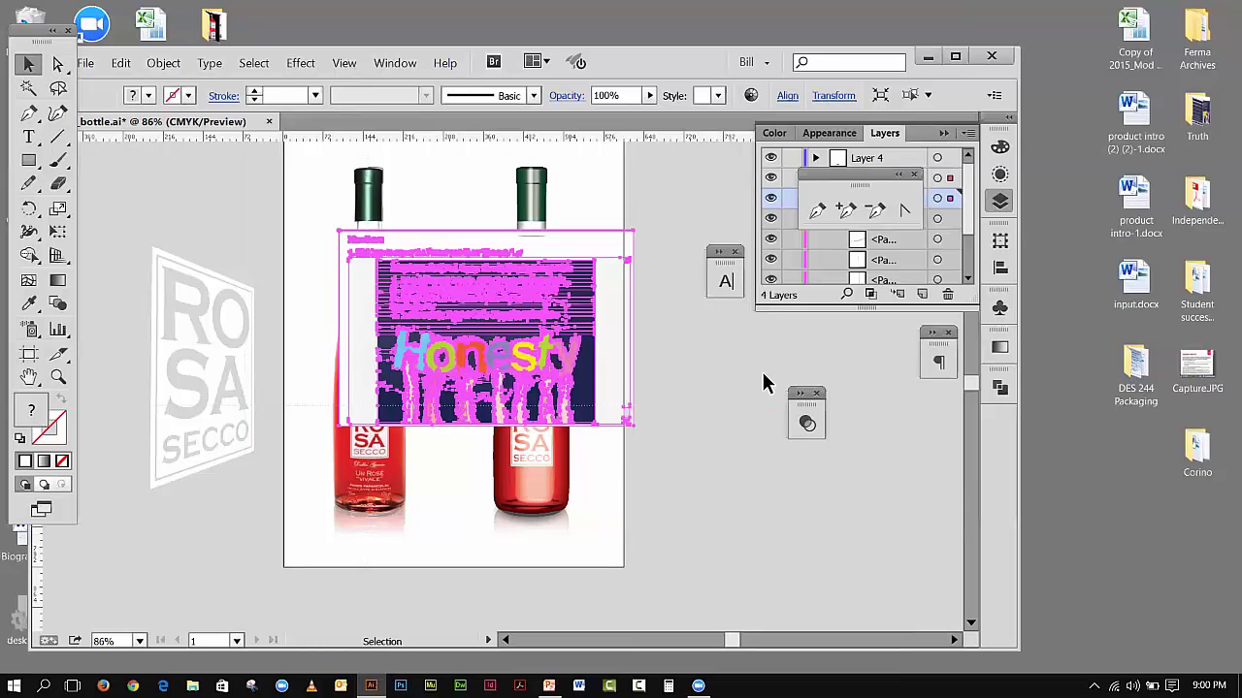
left_click(707, 402)
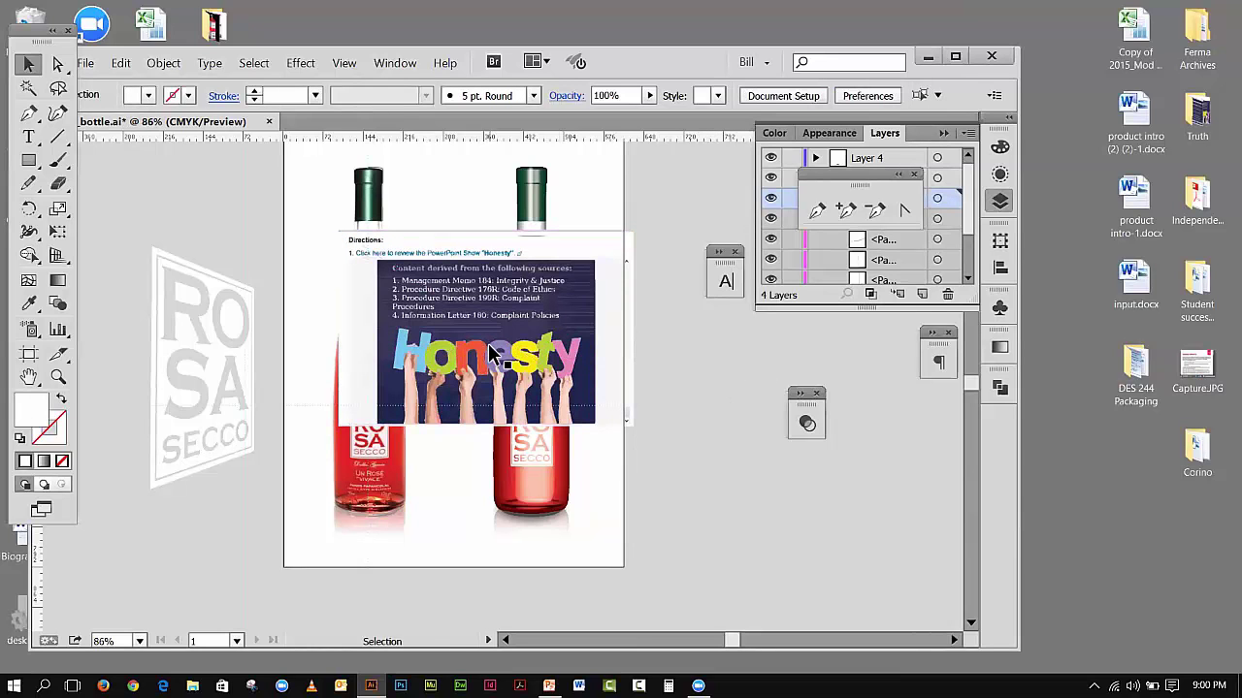
left_click_drag(495, 353, 800, 509)
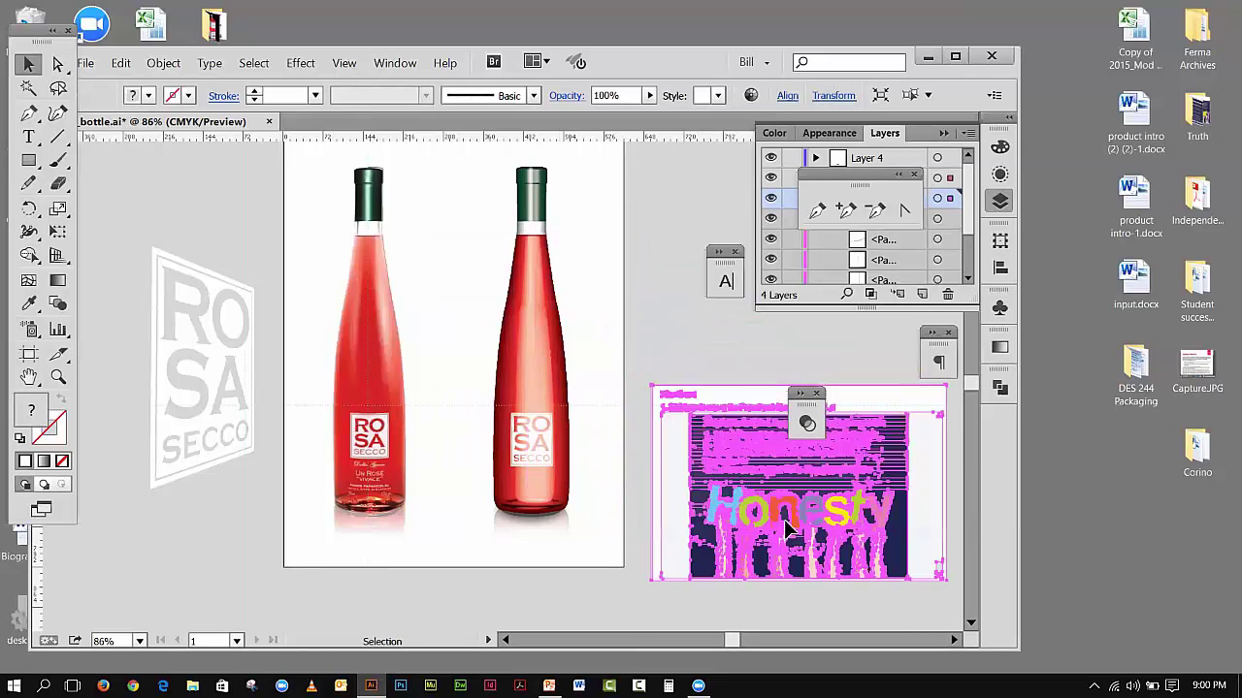
left_click(748, 368)
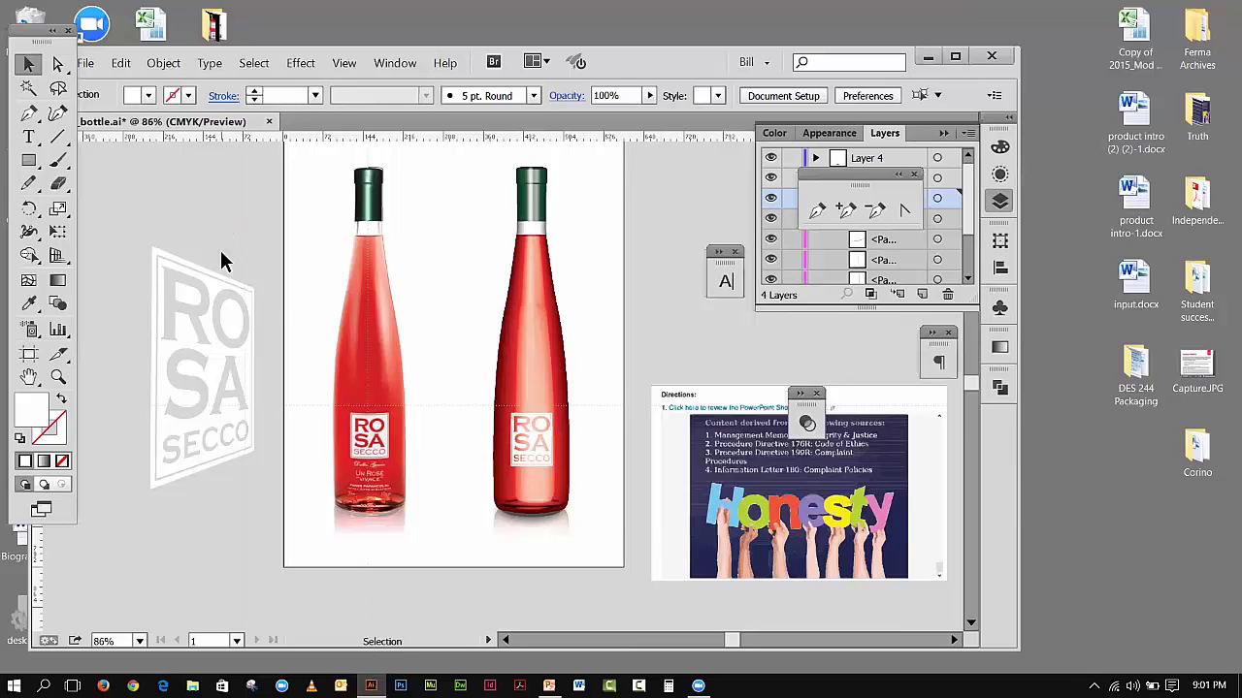
left_click(163, 62)
key("Escape")
left_click(885, 560)
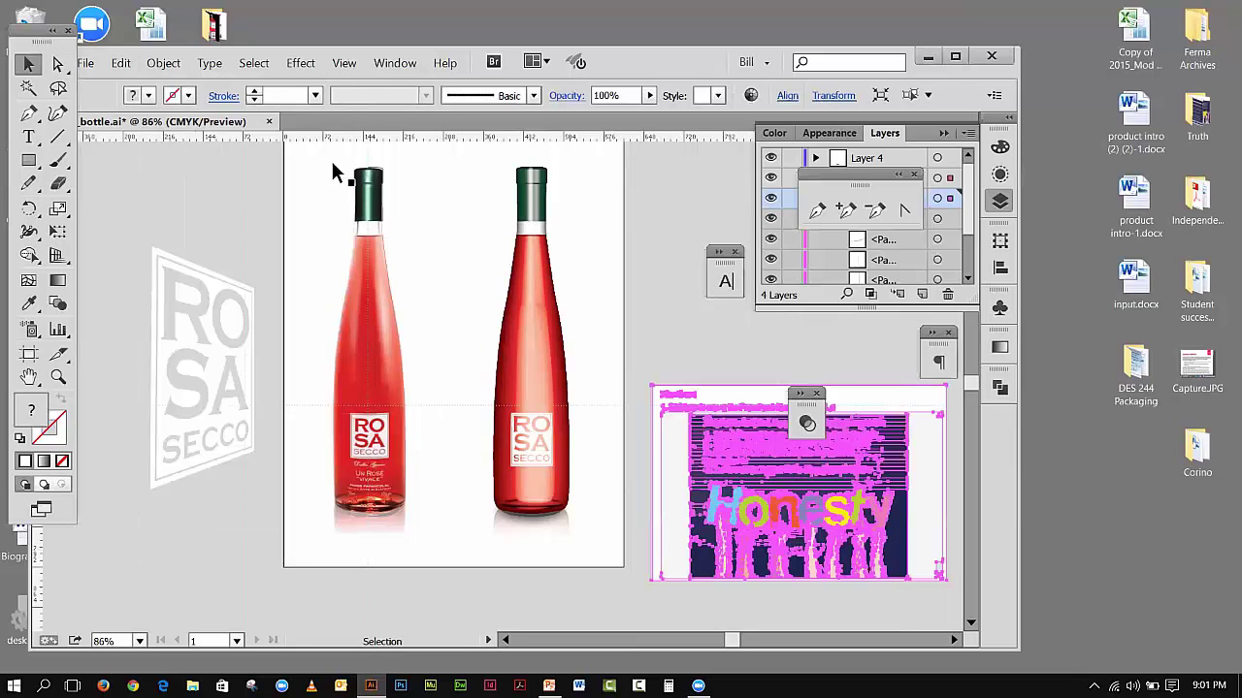
left_click(157, 64)
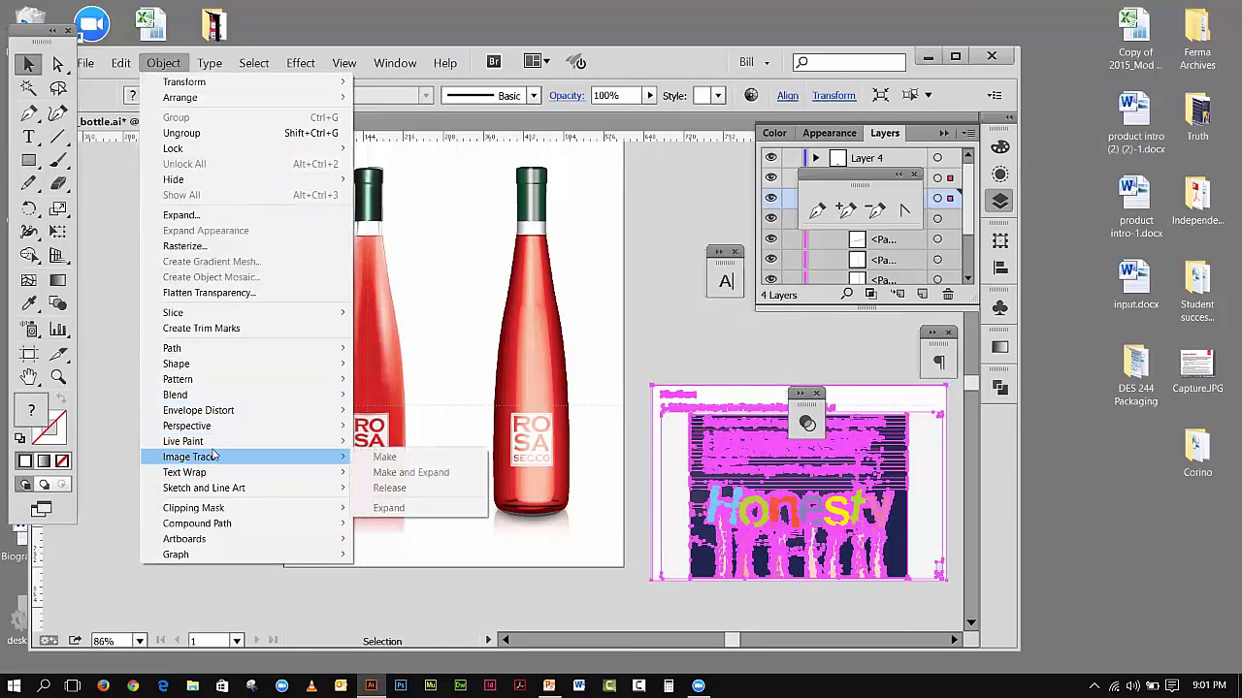
key("Escape")
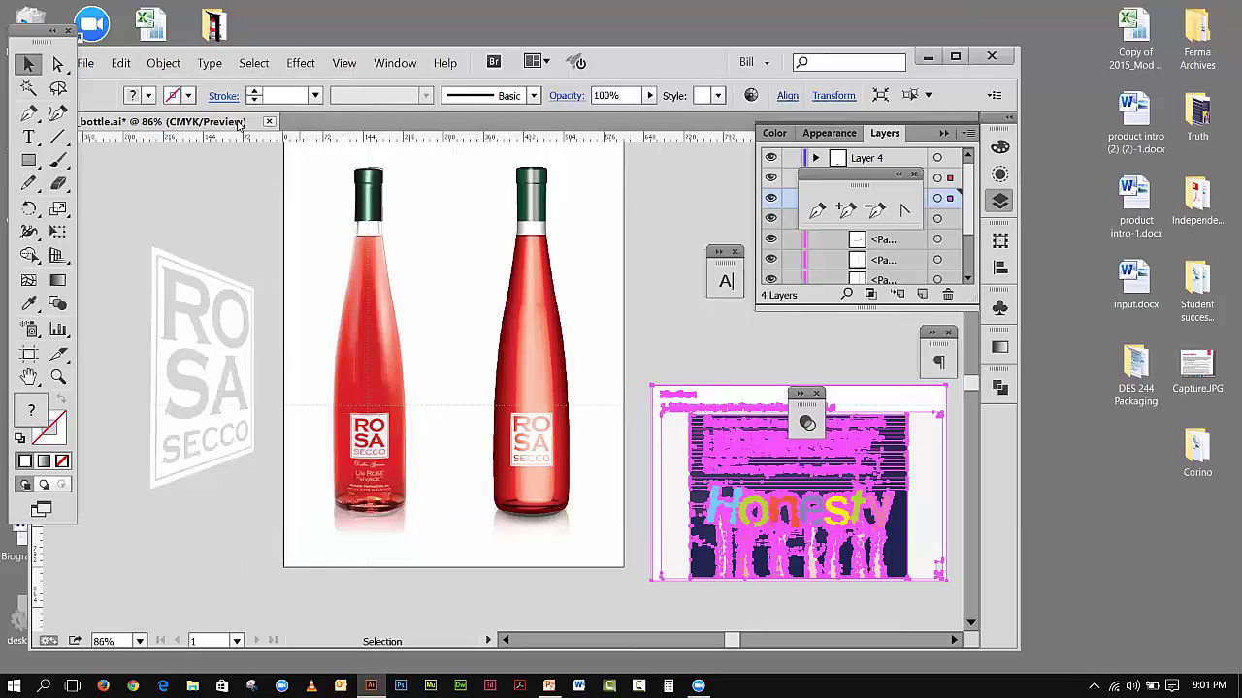
left_click(699, 355)
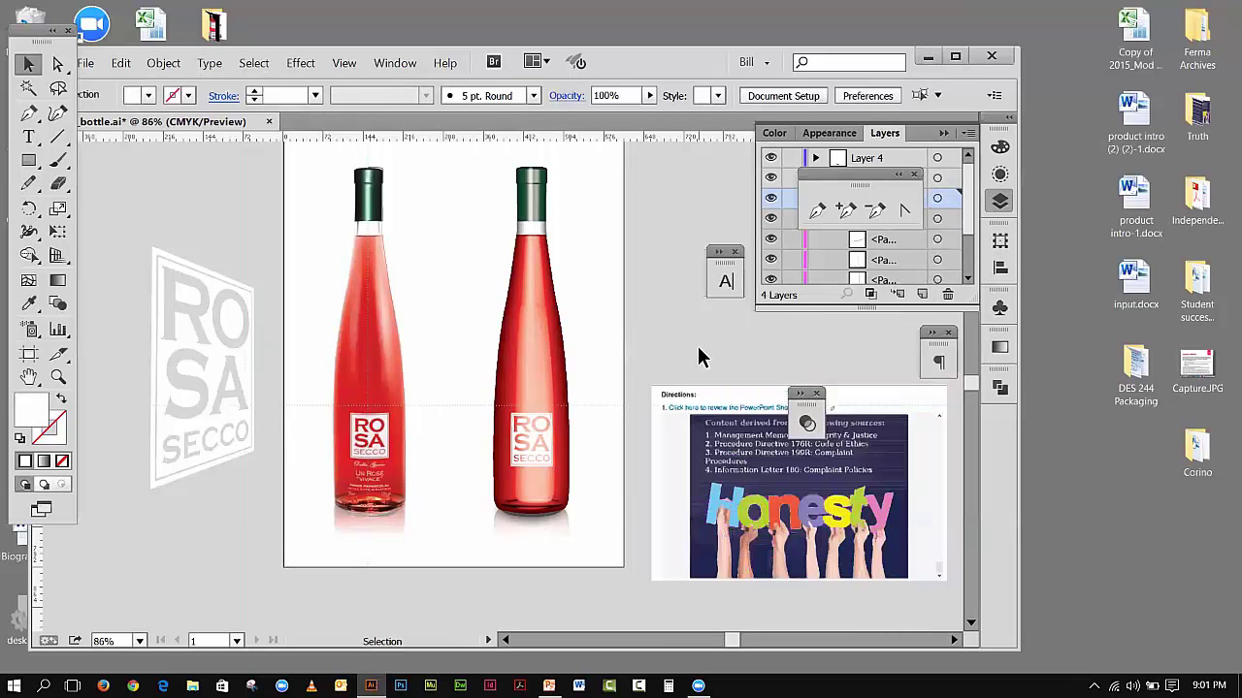